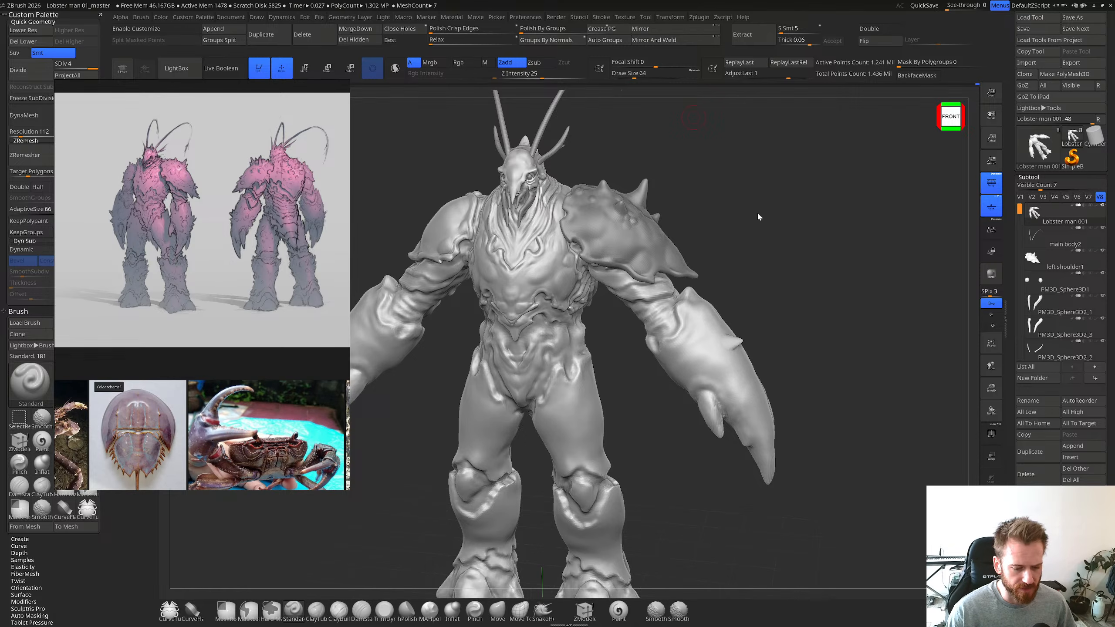
Step: Examine the lobster man sculpt's overall silhouette and proportions from the front and slightly raised angles
mouse_move(759, 217)
mouse_down()
mouse_move(771, 197)
mouse_move(811, 182)
mouse_move(804, 189)
mouse_move(750, 120)
mouse_up()
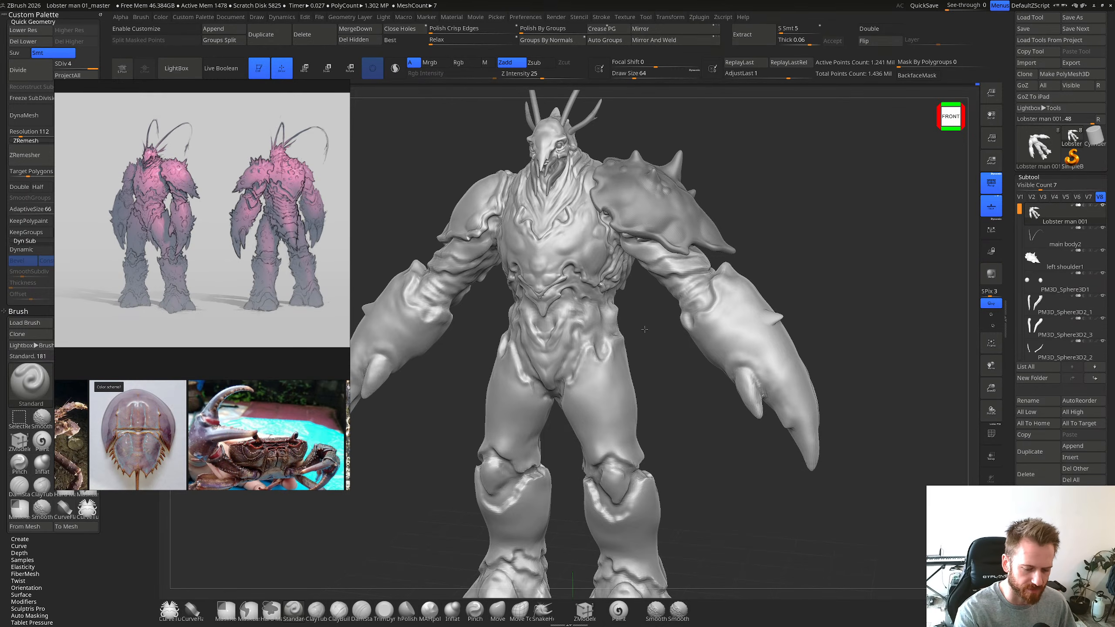
mouse_move(641, 351)
mouse_down()
mouse_move(614, 439)
mouse_move(648, 357)
mouse_move(635, 343)
mouse_move(629, 360)
mouse_up()
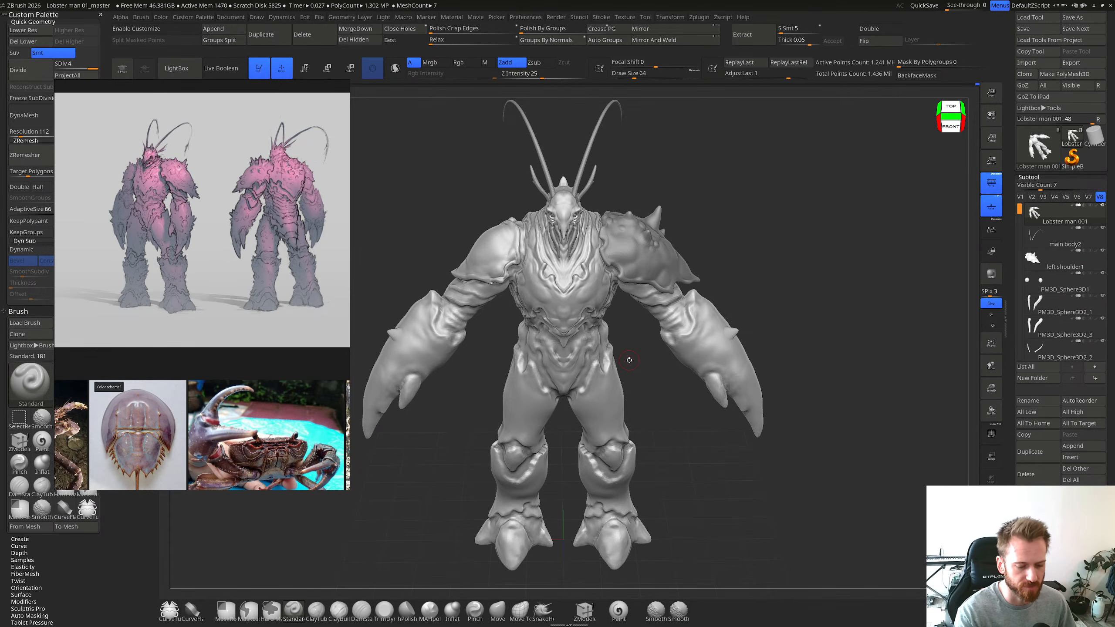
mouse_move(629, 360)
mouse_down()
mouse_move(646, 267)
mouse_move(650, 338)
mouse_up()
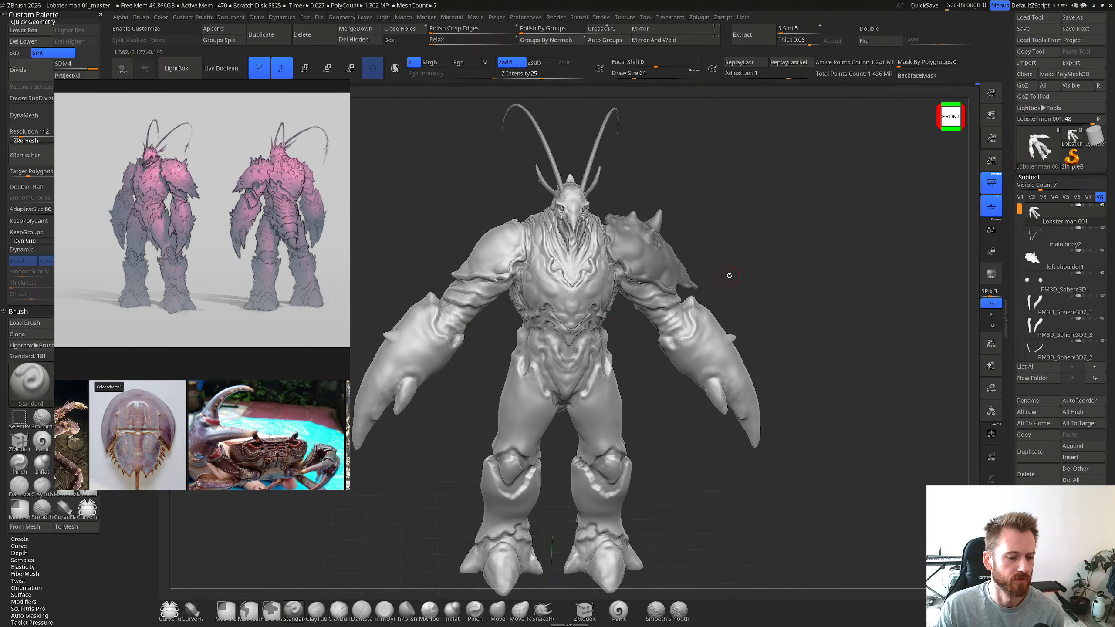
drag(762, 280, 763, 279)
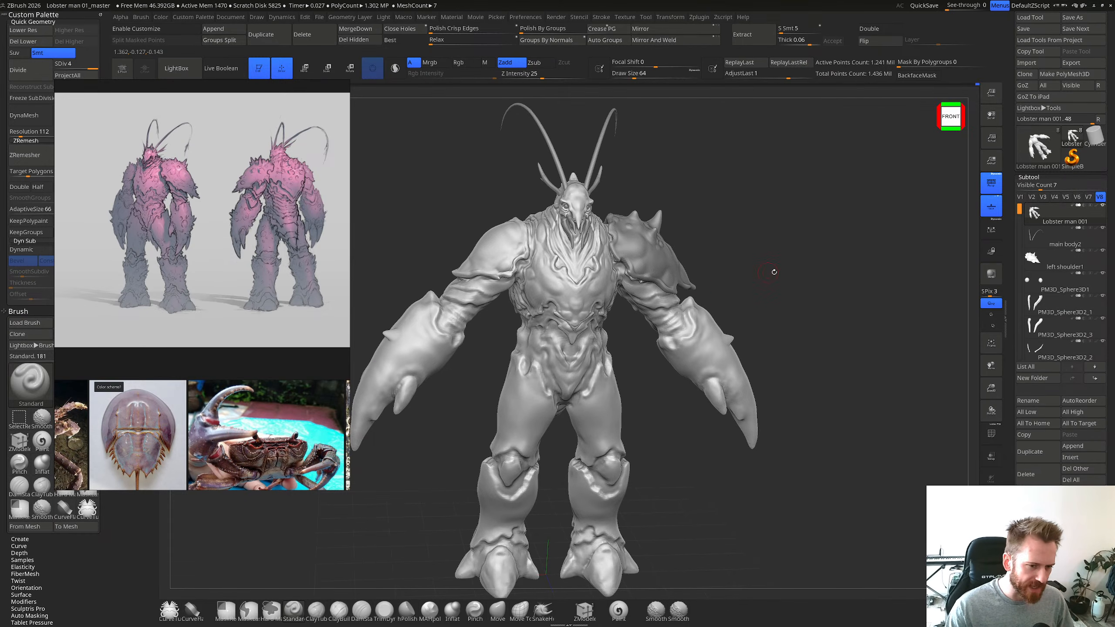
mouse_move(762, 262)
mouse_down()
mouse_move(715, 219)
mouse_move(726, 252)
mouse_up()
mouse_move(762, 304)
mouse_down()
mouse_move(797, 229)
mouse_move(783, 235)
mouse_move(809, 273)
mouse_up()
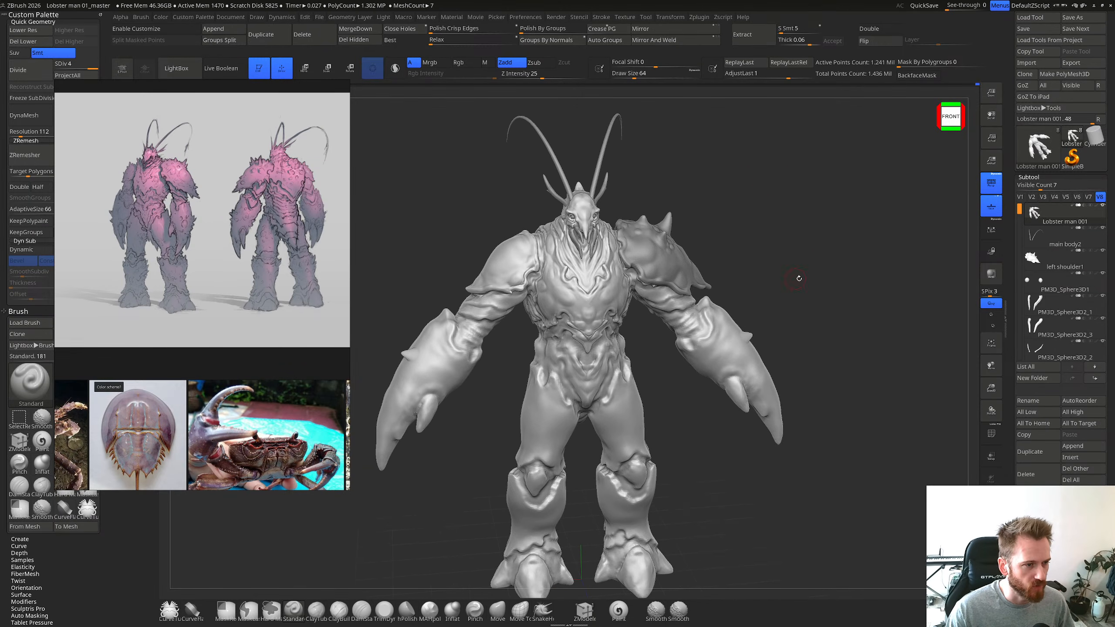
mouse_move(805, 266)
mouse_down()
mouse_move(819, 223)
mouse_move(784, 212)
mouse_move(809, 195)
mouse_move(788, 226)
mouse_up()
Step: Examine the crab claw, horseshoe crab and spider crab reference photos against the sculpt's chest and shoulders
scroll(197, 409, up, 5)
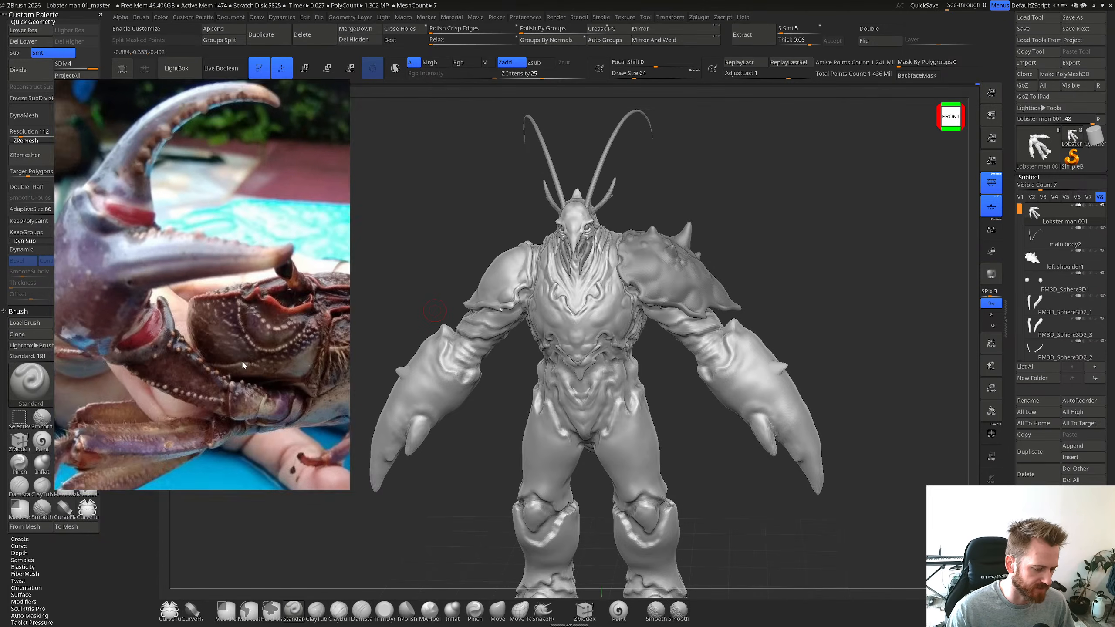
scroll(244, 321, up, 2)
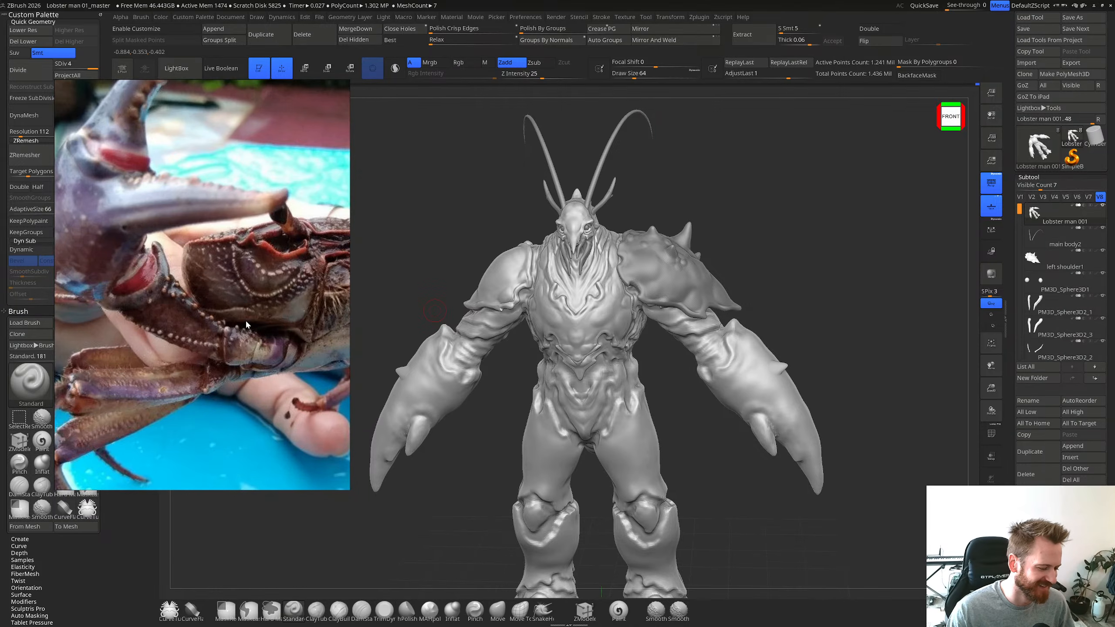
scroll(246, 319, down, 4)
middle_drag(240, 324, 256, 304)
scroll(252, 316, down, 4)
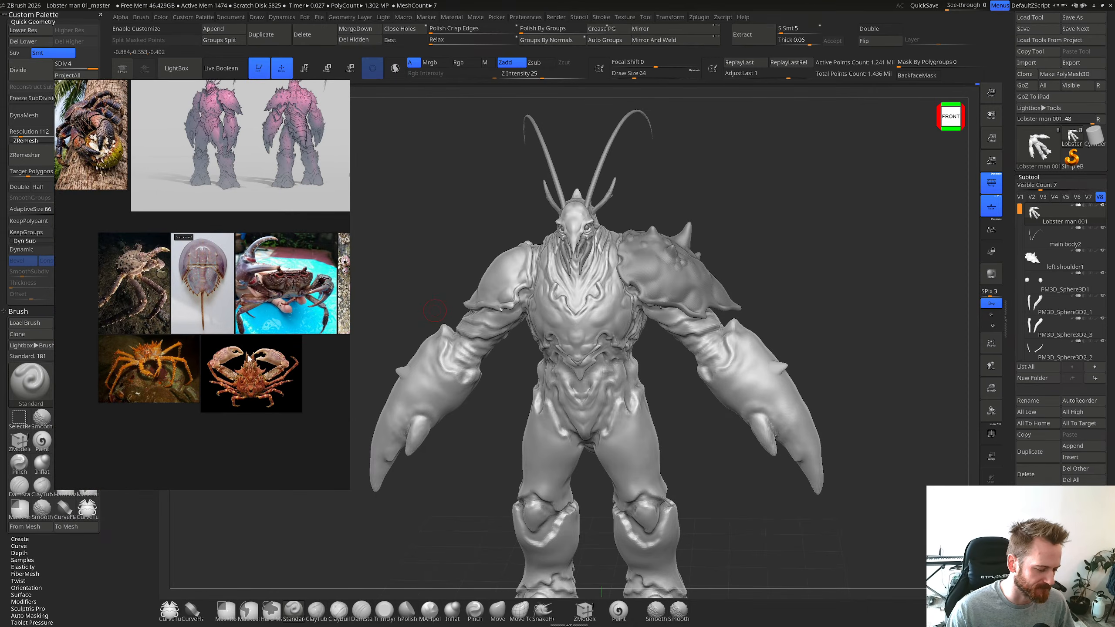
scroll(243, 378, up, 4)
middle_drag(243, 381, 276, 308)
scroll(257, 316, up, 2)
scroll(228, 341, down, 5)
middle_drag(170, 326, 253, 361)
scroll(175, 351, up, 4)
scroll(252, 361, down, 4)
mouse_move(746, 254)
mouse_down()
mouse_move(724, 254)
mouse_move(769, 252)
mouse_move(731, 267)
mouse_up()
mouse_move(732, 268)
right_down()
mouse_move(749, 248)
mouse_move(703, 250)
right_up()
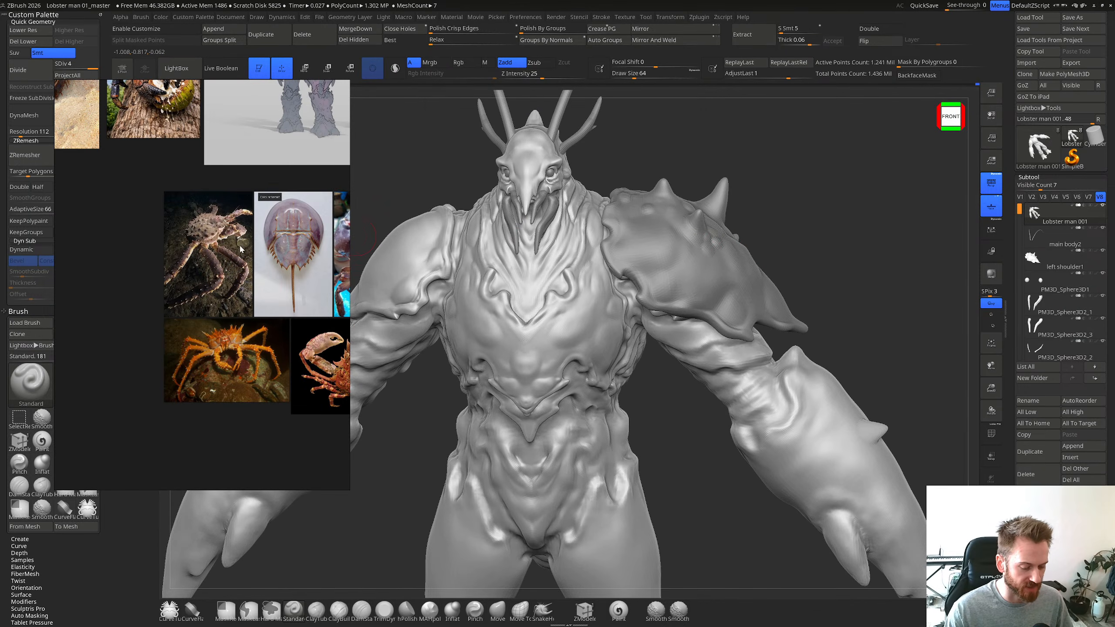
scroll(240, 250, down, 4)
mouse_move(269, 246)
middle_down()
mouse_move(229, 288)
mouse_move(201, 297)
middle_up()
scroll(229, 288, up, 4)
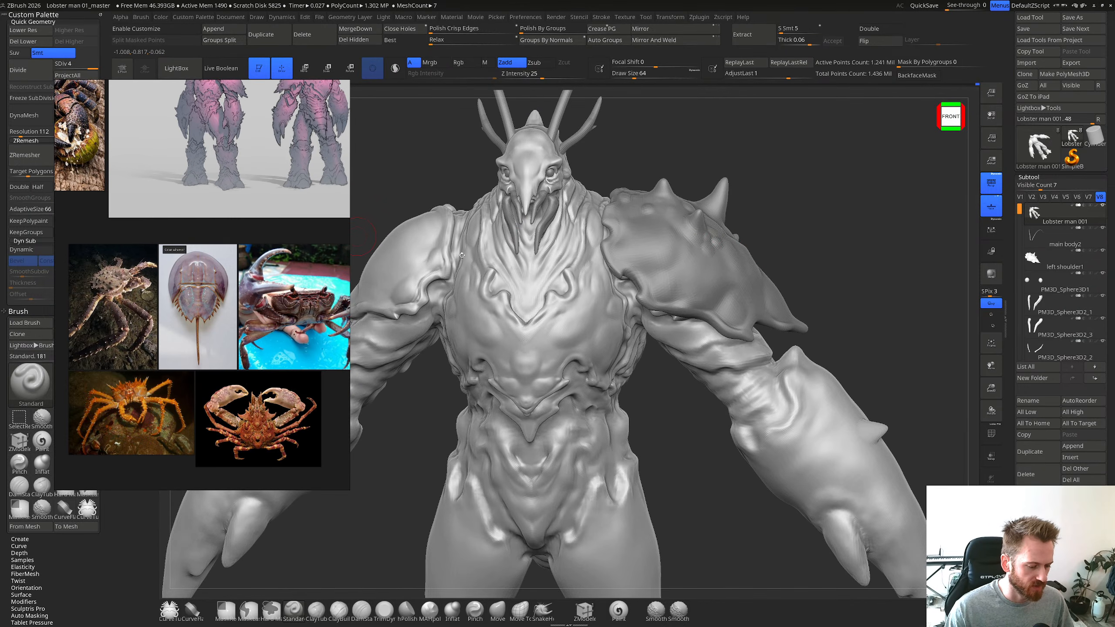
Step: Inspect the sculpt's head, torso and spiked shoulder armour from the front and three-quarter side
mouse_move(527, 205)
right_down()
mouse_move(505, 210)
mouse_move(529, 208)
mouse_move(533, 176)
mouse_move(580, 181)
right_up()
mouse_move(685, 261)
right_down()
mouse_move(578, 278)
mouse_move(759, 274)
mouse_move(637, 277)
mouse_move(741, 276)
right_up()
mouse_move(766, 323)
right_down()
mouse_move(774, 278)
mouse_move(663, 270)
mouse_move(705, 294)
mouse_move(649, 301)
mouse_move(672, 305)
mouse_move(659, 312)
right_up()
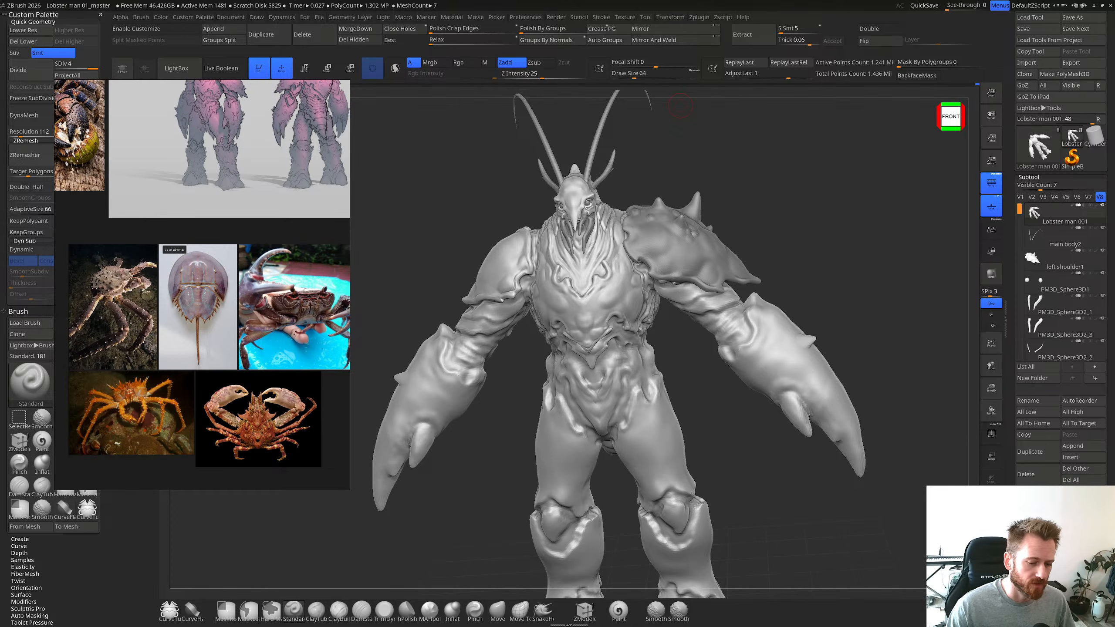
mouse_move(694, 208)
right_down()
mouse_move(707, 215)
mouse_move(640, 239)
right_up()
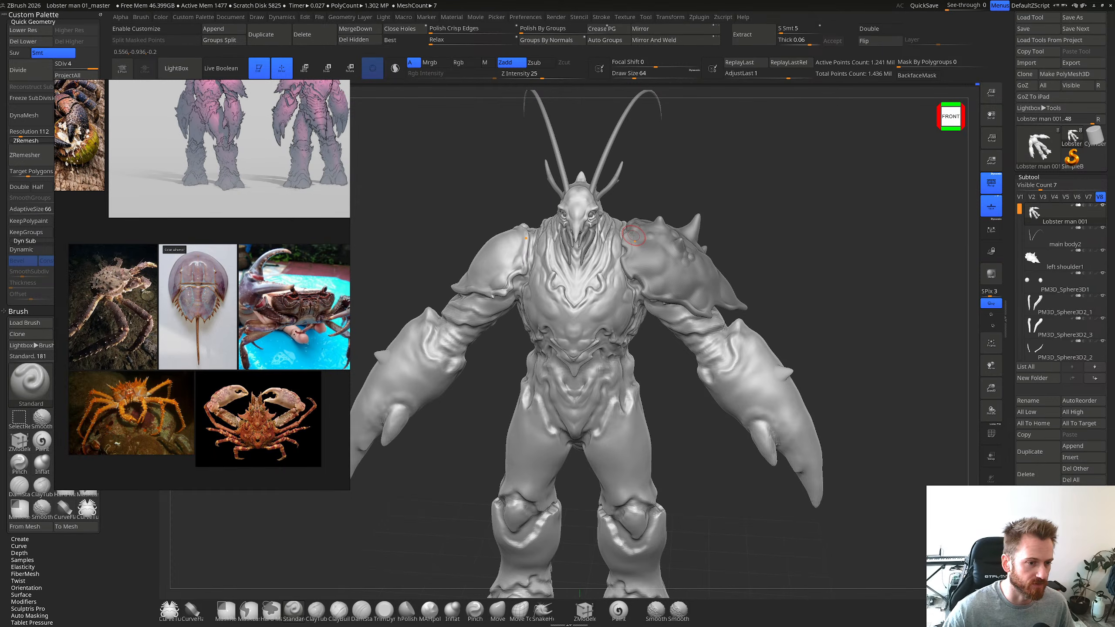
mouse_move(721, 217)
mouse_down()
mouse_move(762, 203)
mouse_move(726, 191)
mouse_move(773, 195)
mouse_move(720, 200)
mouse_move(729, 166)
mouse_move(780, 229)
mouse_move(811, 229)
mouse_move(789, 264)
mouse_move(784, 308)
mouse_move(750, 319)
mouse_move(722, 262)
mouse_move(749, 247)
mouse_move(747, 274)
mouse_move(761, 256)
mouse_move(745, 253)
mouse_move(787, 267)
mouse_move(773, 273)
mouse_up()
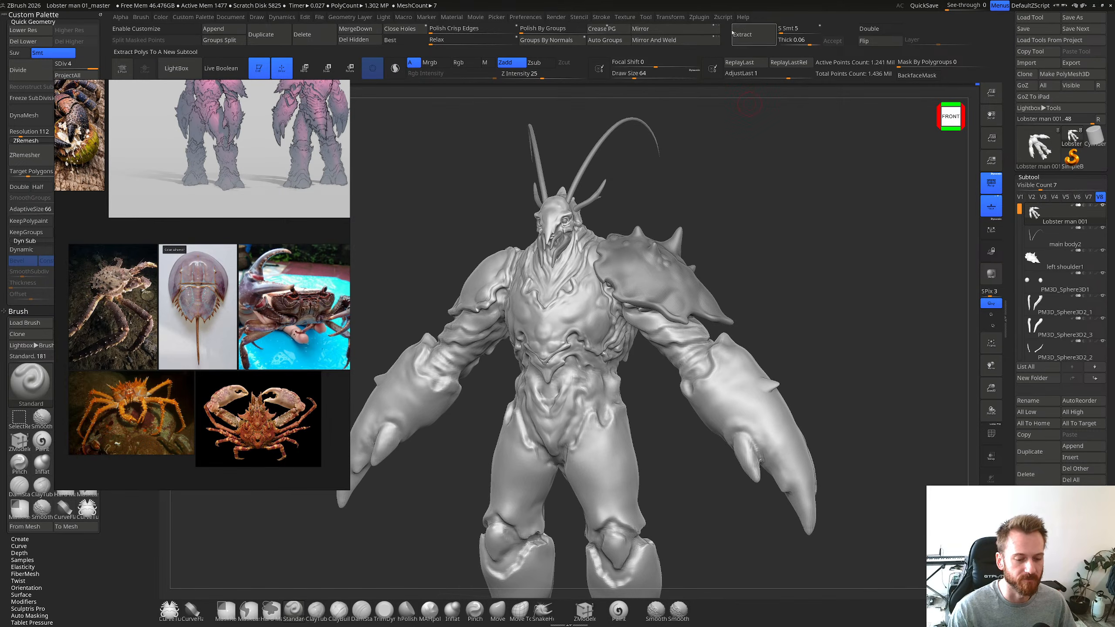
drag(478, 197, 709, 213)
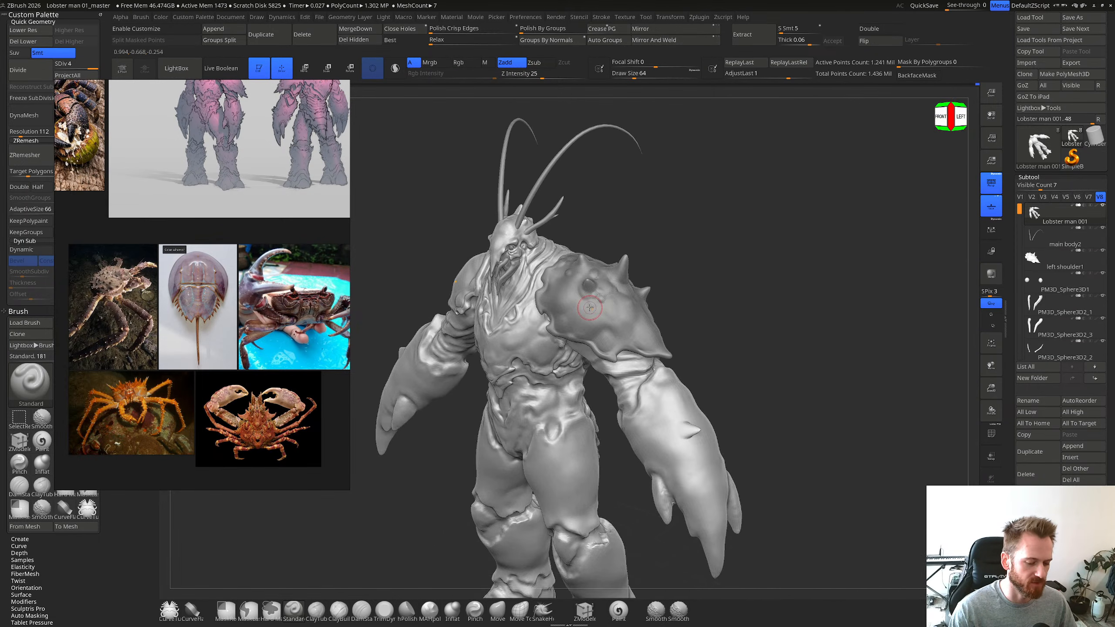
Step: Lower the main body mesh to subdivision level 2 and choose the Move brush
mouse_move(590, 308)
right_down()
mouse_move(502, 304)
mouse_move(592, 453)
mouse_move(554, 496)
mouse_move(618, 321)
mouse_move(672, 320)
mouse_move(621, 286)
right_up()
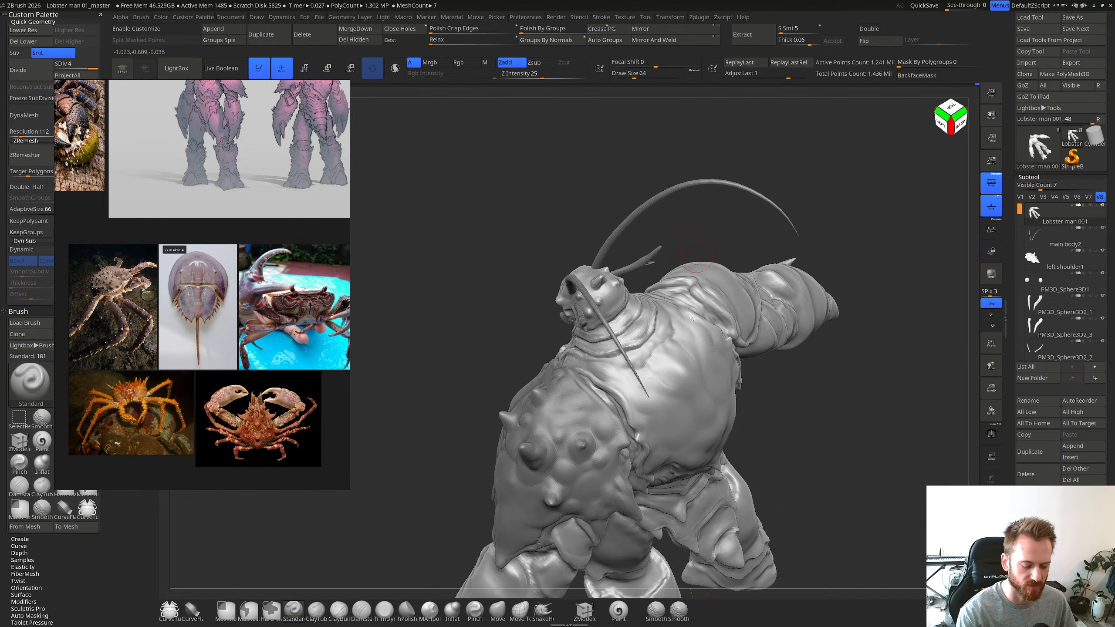
key(shift+d)
key(shift+d)
mouse_move(698, 314)
right_down()
mouse_move(727, 322)
mouse_move(701, 320)
right_up()
key(b)
key(m)
key(v)
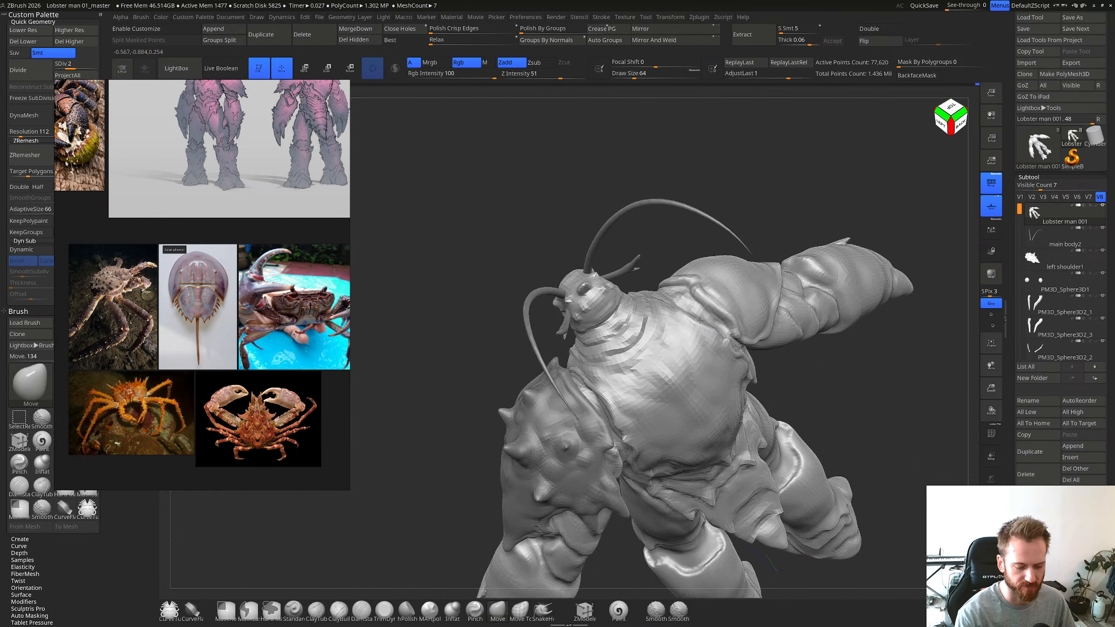
Step: Raise the main body mesh to subdivision level 4 and smooth the upper back beside the neck
key(d)
key(d)
key(shift)
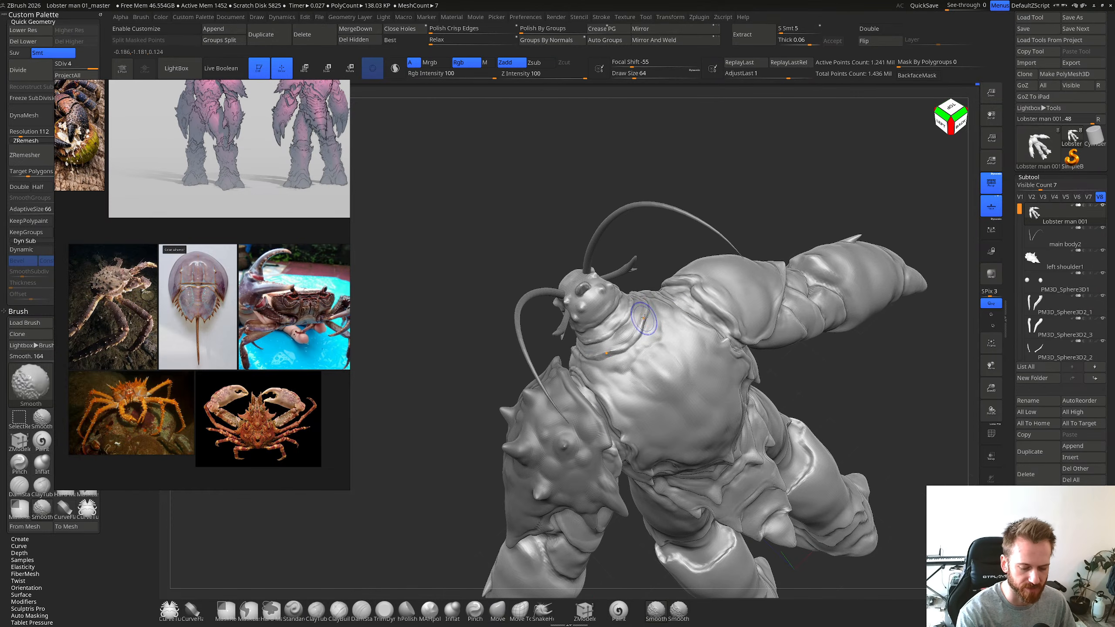
Step: Drop the body to a lower subdivision level and smooth the neck-to-shoulder folds with a draw size of about 56
key(shift+d)
mouse_move(647, 323)
right_down()
mouse_move(616, 349)
mouse_move(634, 318)
mouse_move(684, 302)
mouse_move(624, 343)
mouse_move(626, 359)
mouse_move(658, 321)
right_up()
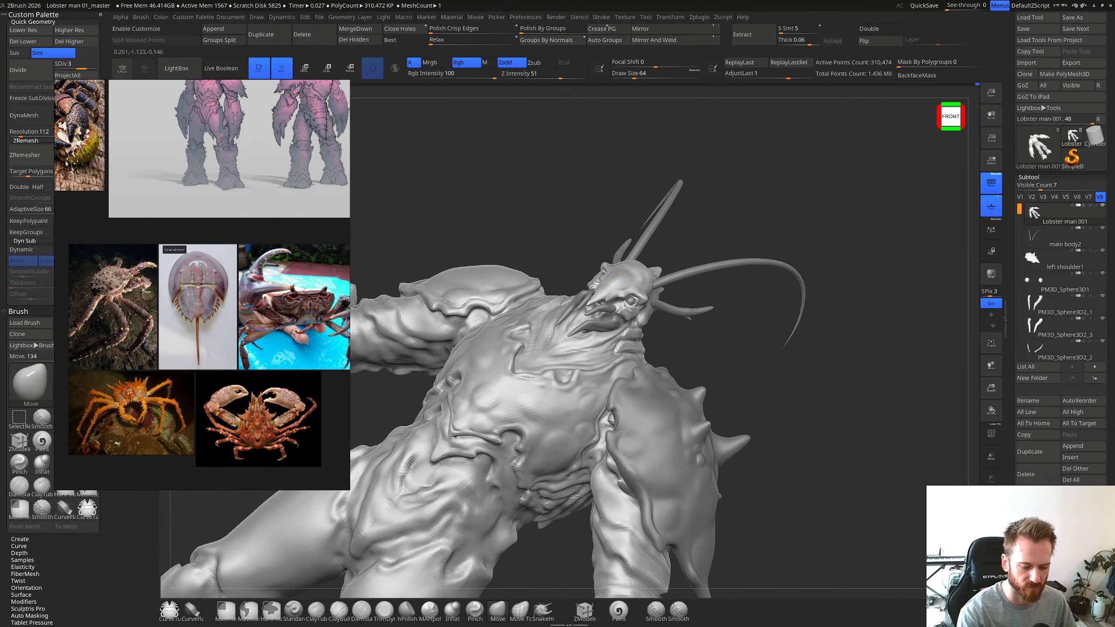
mouse_move(620, 272)
right_down()
mouse_move(727, 318)
mouse_move(667, 329)
mouse_move(679, 313)
right_up()
key(s)
key(shift+d)
shift+drag(676, 317, 663, 323)
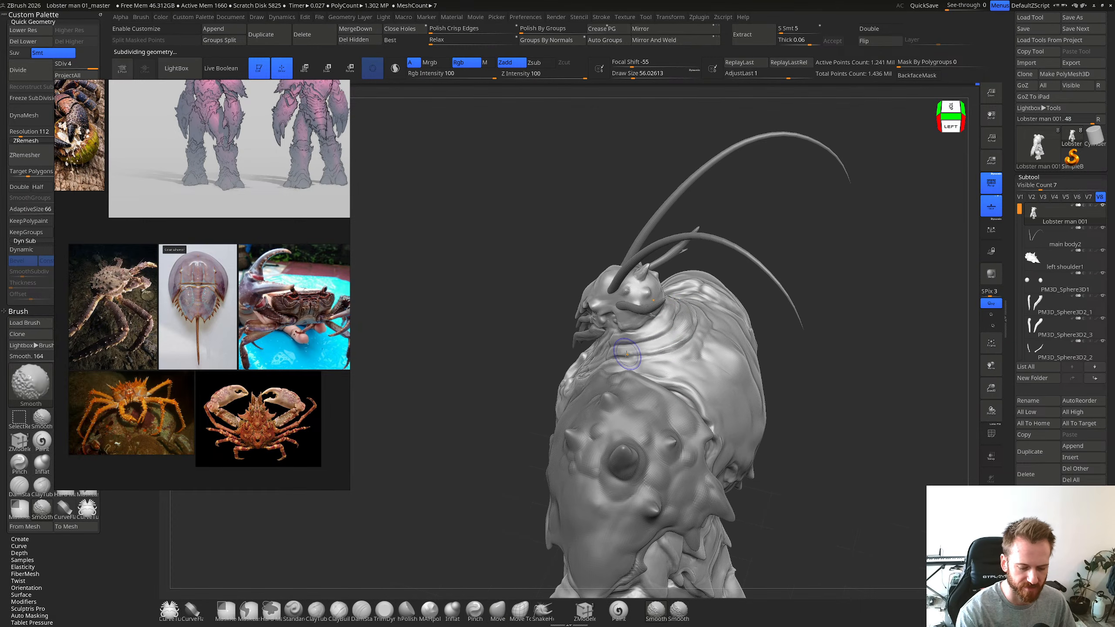
Step: Inspect the full figure from the front, comparing the waist, hips, thighs and claw arms
mouse_move(708, 327)
right_down()
mouse_move(679, 338)
mouse_move(719, 358)
mouse_move(722, 373)
mouse_move(696, 254)
mouse_move(672, 366)
right_up()
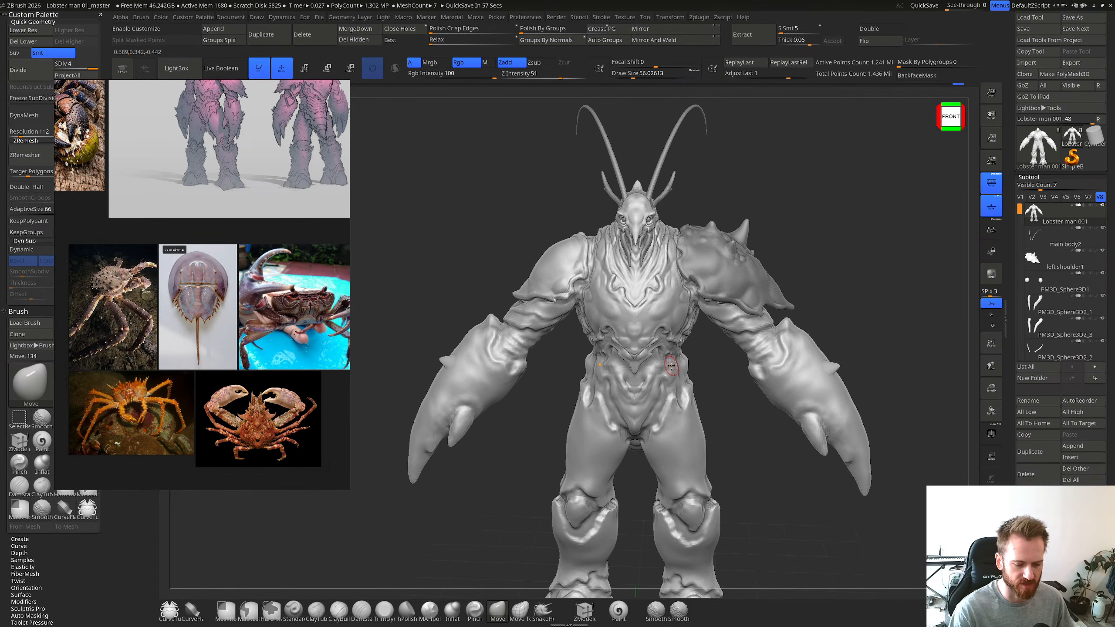
right_drag(672, 366, 620, 301)
mouse_move(715, 449)
ctrl+right_down()
mouse_move(718, 466)
mouse_move(592, 312)
mouse_move(632, 319)
mouse_move(622, 333)
ctrl+right_up()
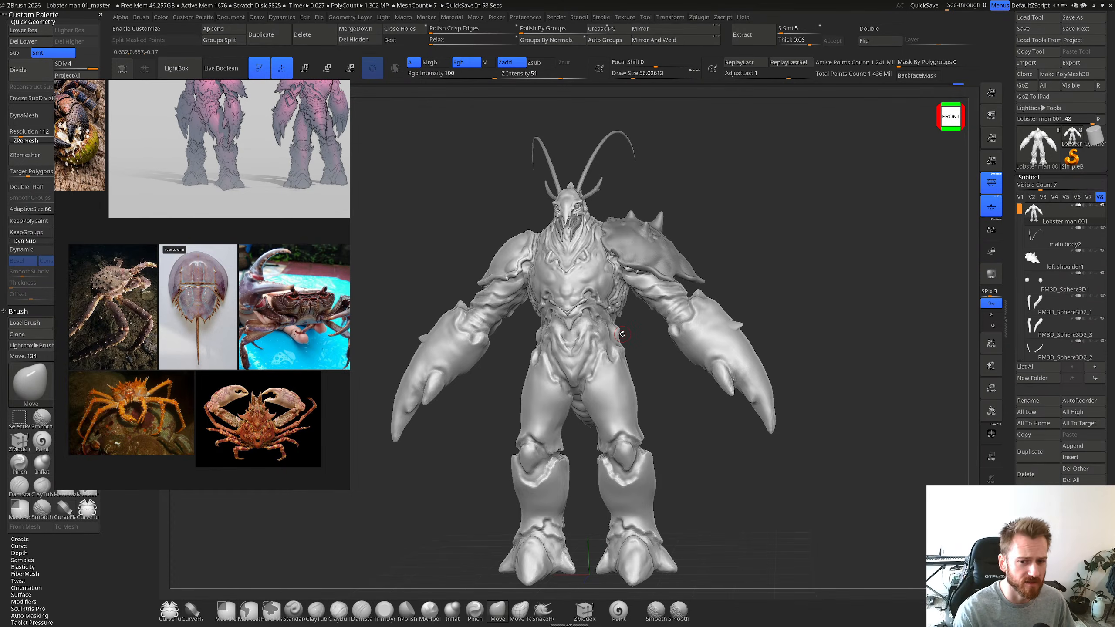
mouse_move(666, 323)
right_down()
mouse_move(726, 349)
mouse_move(632, 353)
mouse_move(659, 380)
mouse_move(705, 360)
right_up()
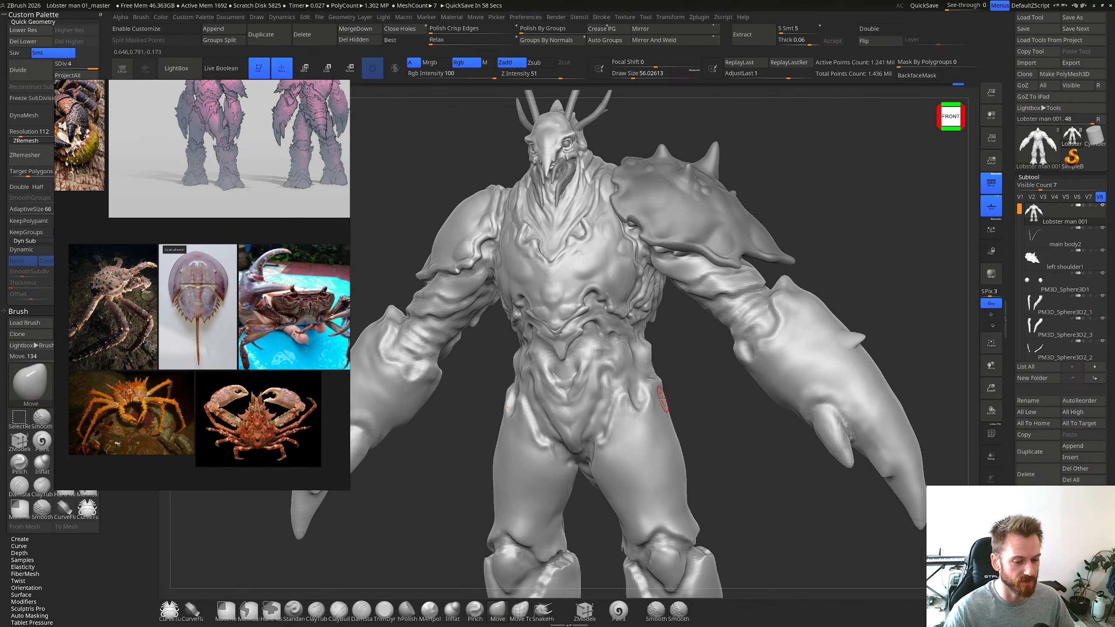
mouse_move(663, 400)
right_down()
mouse_move(569, 219)
mouse_move(574, 243)
mouse_move(617, 259)
mouse_move(637, 290)
right_up()
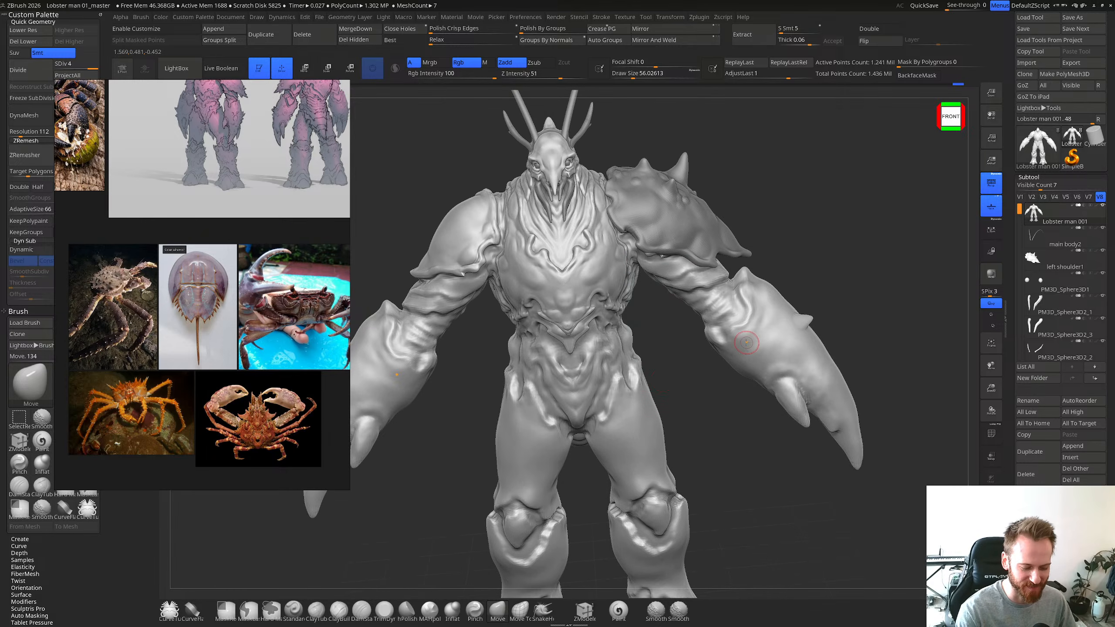
mouse_move(657, 381)
right_down()
mouse_move(594, 382)
mouse_move(606, 365)
mouse_move(593, 367)
mouse_move(615, 371)
right_up()
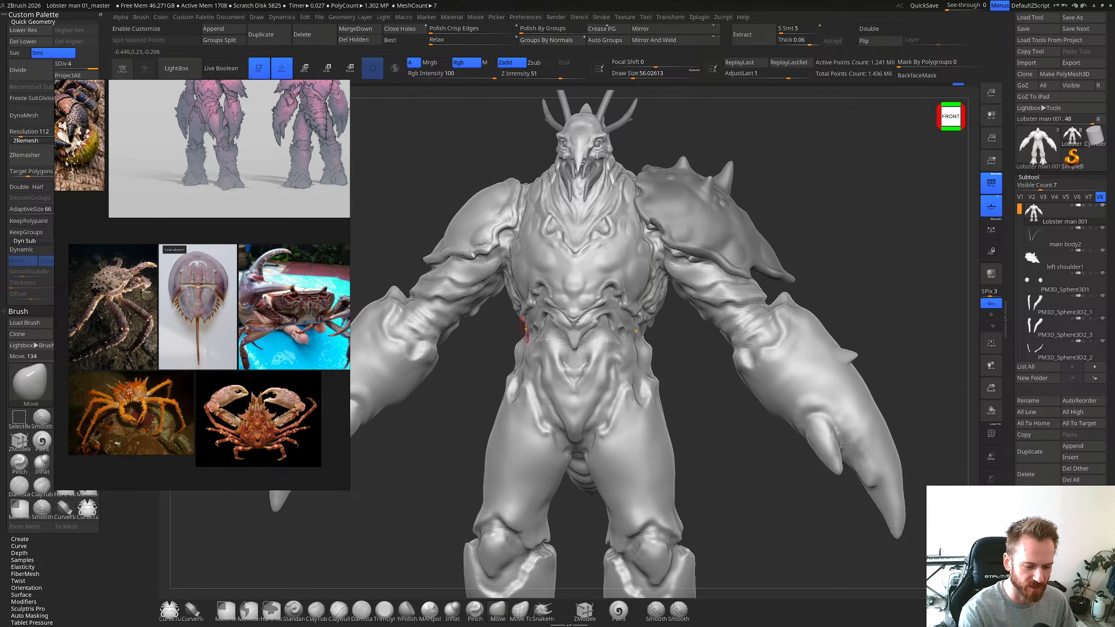
right_drag(680, 327, 674, 289)
mouse_move(596, 289)
right_down()
mouse_move(623, 294)
mouse_move(599, 294)
mouse_move(603, 397)
mouse_move(606, 343)
mouse_move(632, 413)
mouse_move(621, 346)
mouse_move(612, 361)
mouse_move(632, 356)
mouse_move(611, 354)
right_up()
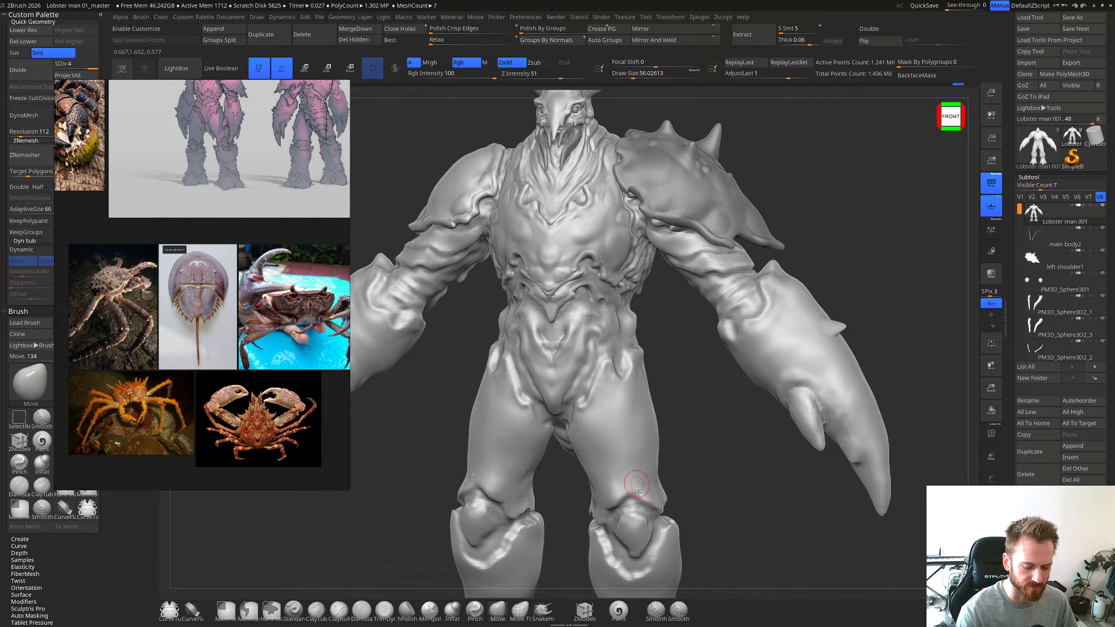
alt+right_drag(721, 467, 748, 439)
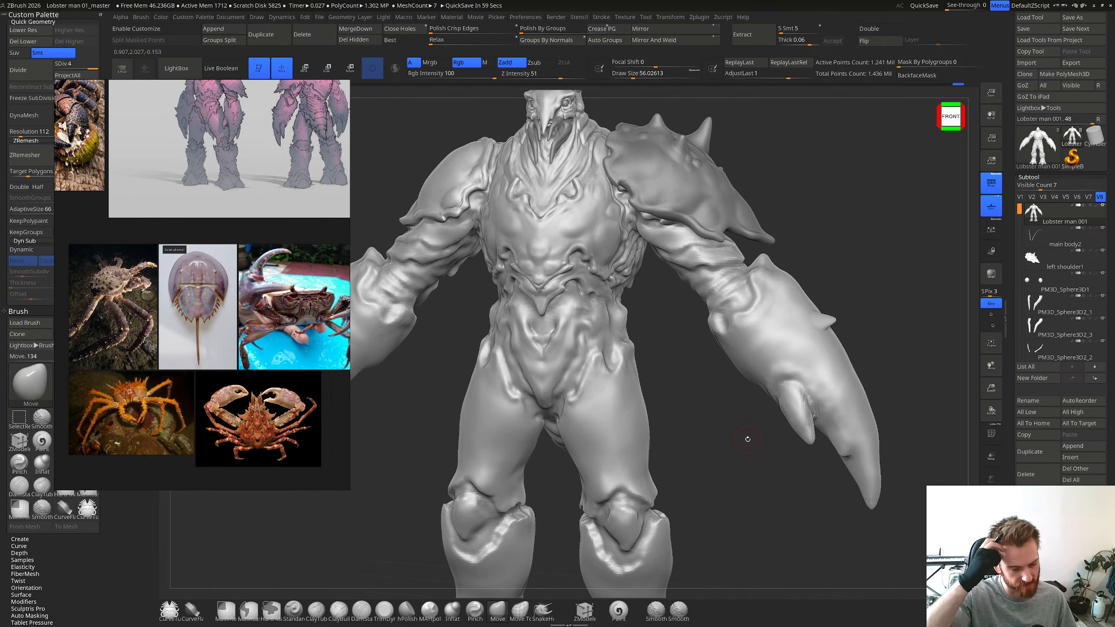
mouse_move(626, 349)
alt+right_down()
mouse_move(653, 374)
mouse_move(639, 370)
mouse_move(634, 405)
mouse_move(586, 433)
mouse_move(623, 427)
mouse_move(611, 413)
mouse_move(608, 358)
mouse_move(613, 462)
mouse_move(616, 416)
alt+right_up()
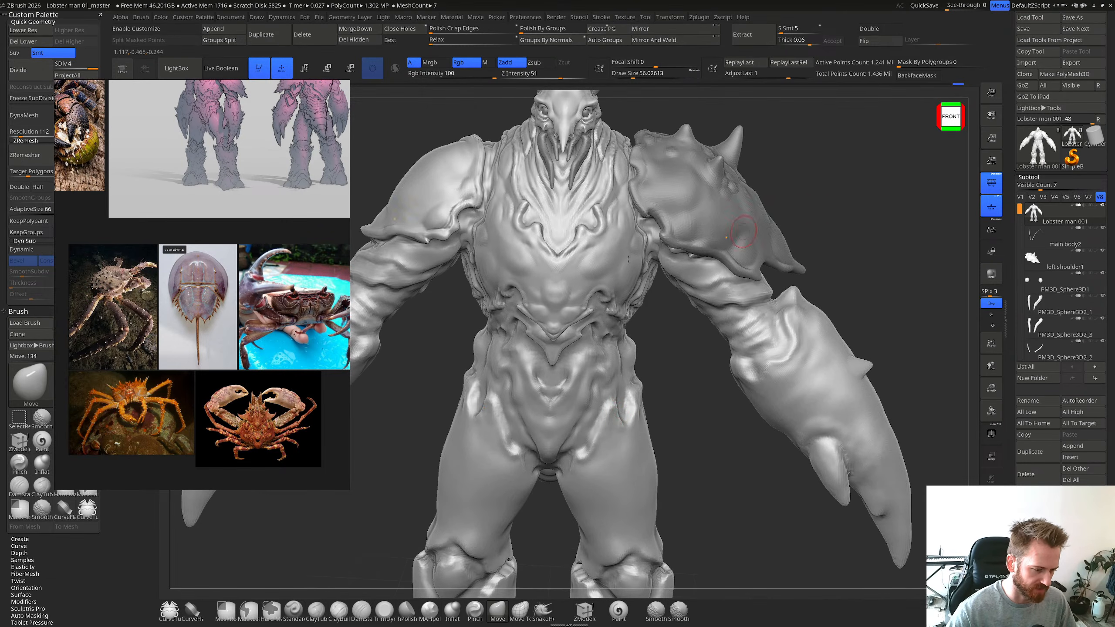
Step: Study the pink concept art's torso, leg and claw shapes along with the crab photos on the reference board
scroll(191, 316, up, 5)
middle_drag(157, 325, 128, 344)
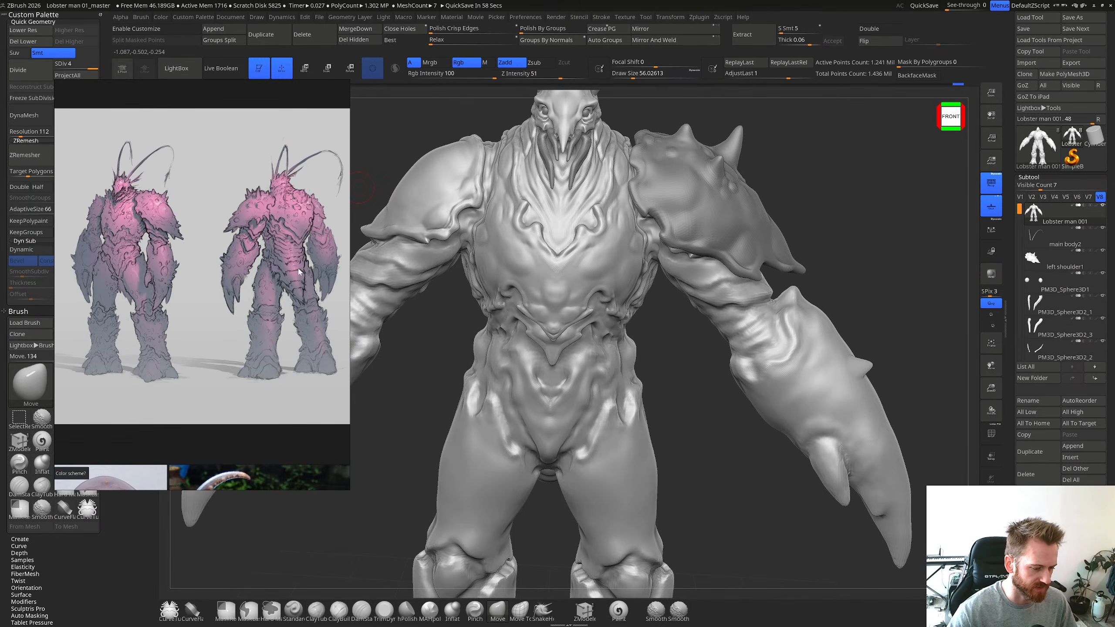
scroll(248, 283, up, 6)
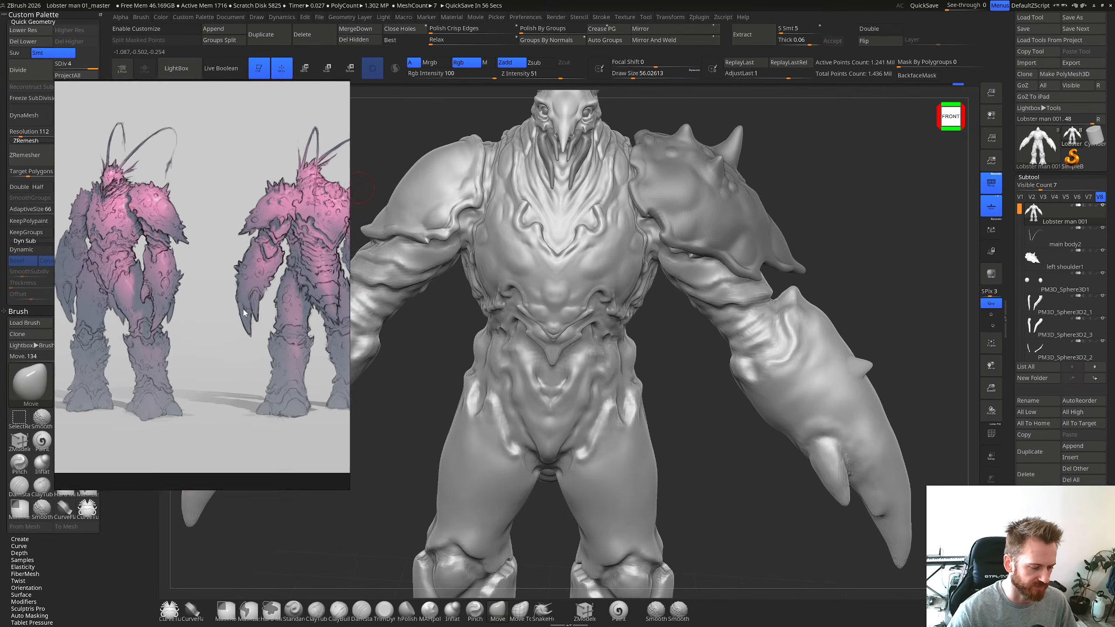
scroll(246, 304, down, 3)
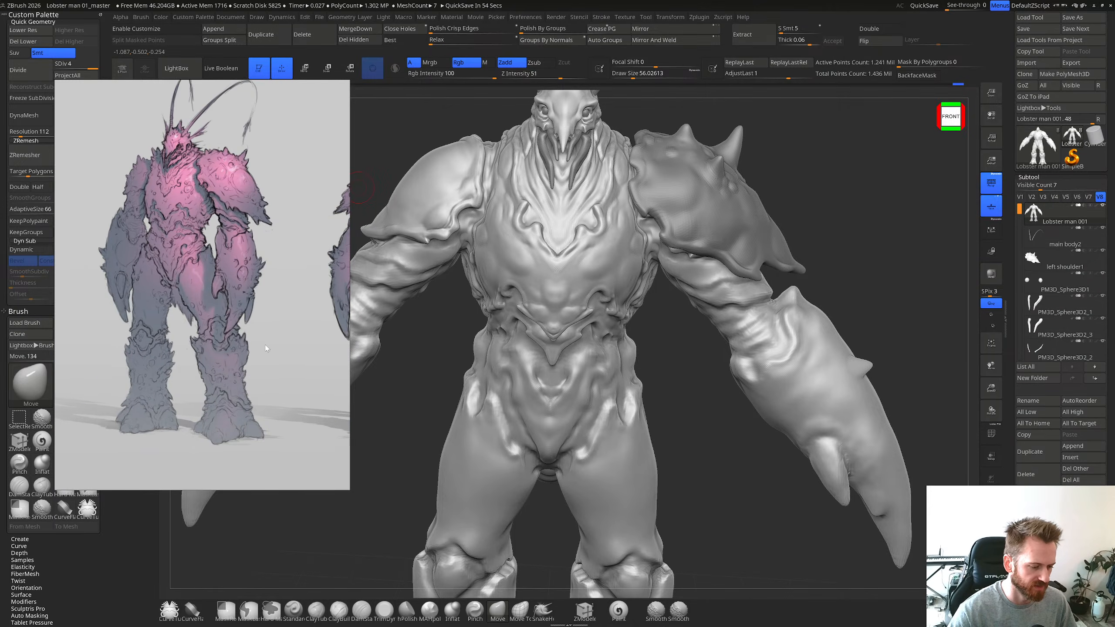
scroll(307, 336, down, 2)
scroll(306, 335, up, 2)
mouse_move(306, 335)
middle_down()
mouse_move(248, 343)
mouse_move(274, 346)
mouse_move(275, 320)
middle_up()
scroll(277, 342, down, 1)
scroll(278, 352, down, 2)
scroll(274, 321, down, 4)
middle_drag(266, 404, 247, 289)
scroll(235, 358, up, 3)
scroll(235, 354, down, 1)
scroll(247, 289, up, 1)
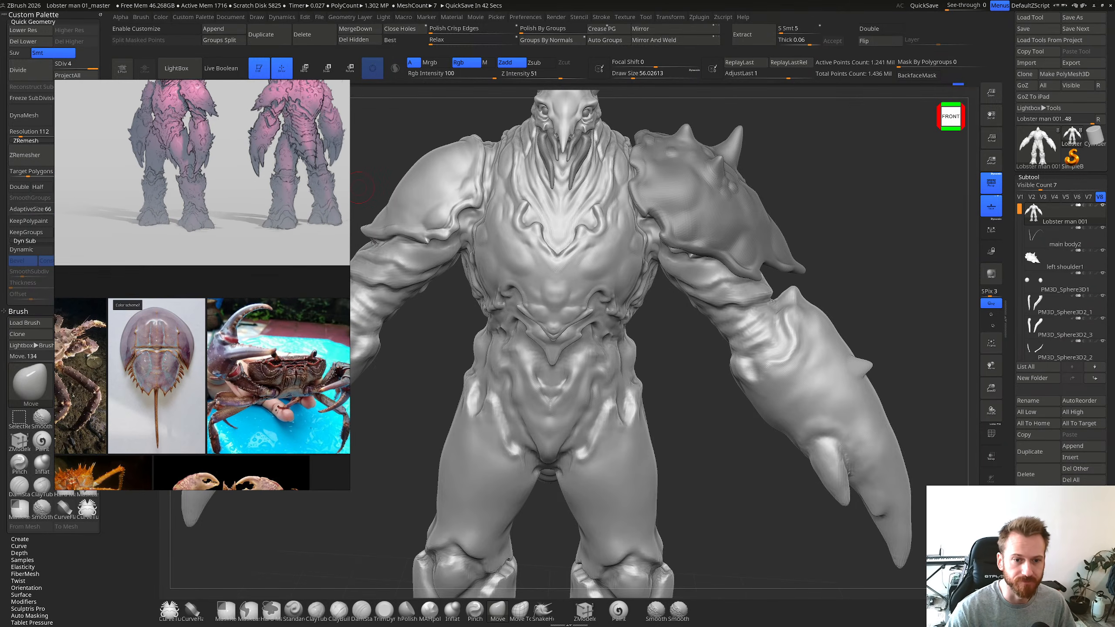
drag(718, 336, 676, 307)
scroll(346, 368, down, 2)
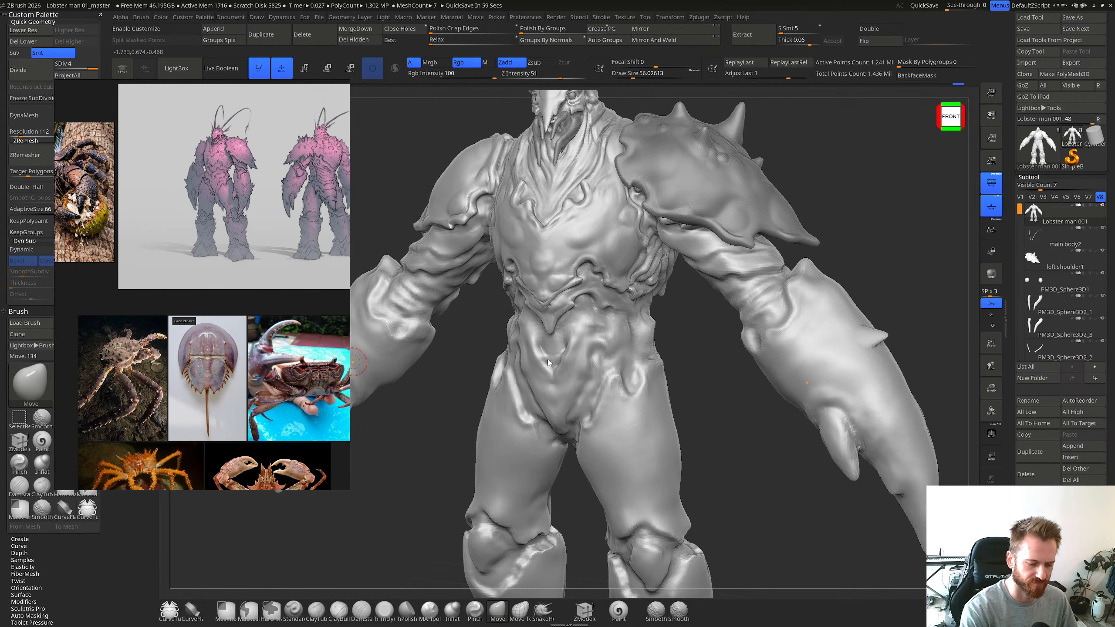
Step: Undo the last stroke and smooth the muscle forms of the lower abdomen
right_drag(569, 352, 601, 335)
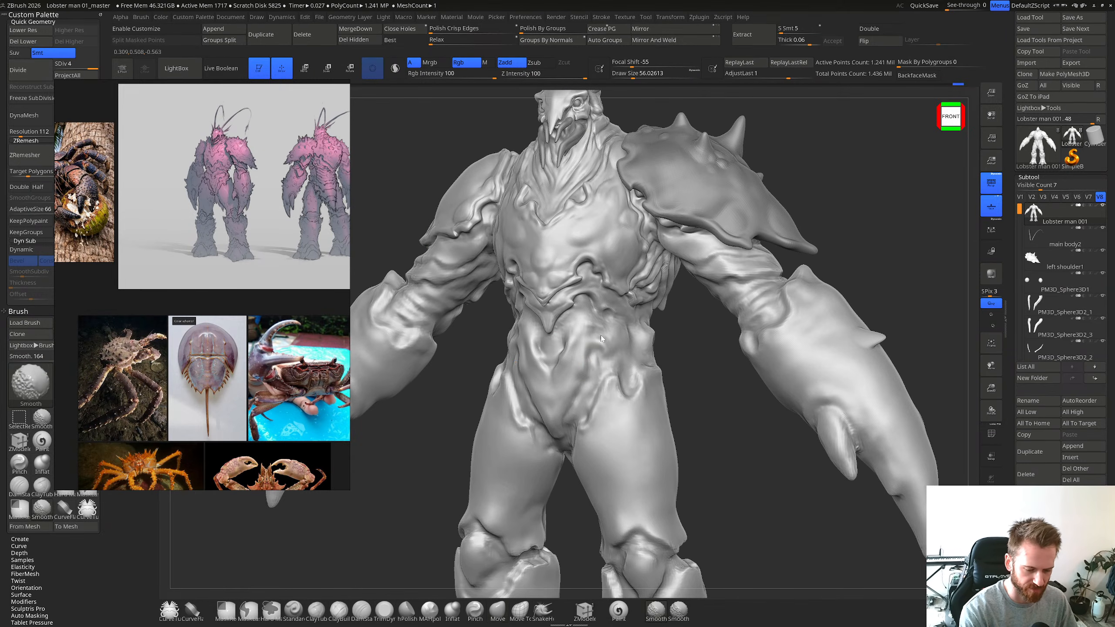
key(ctrl)
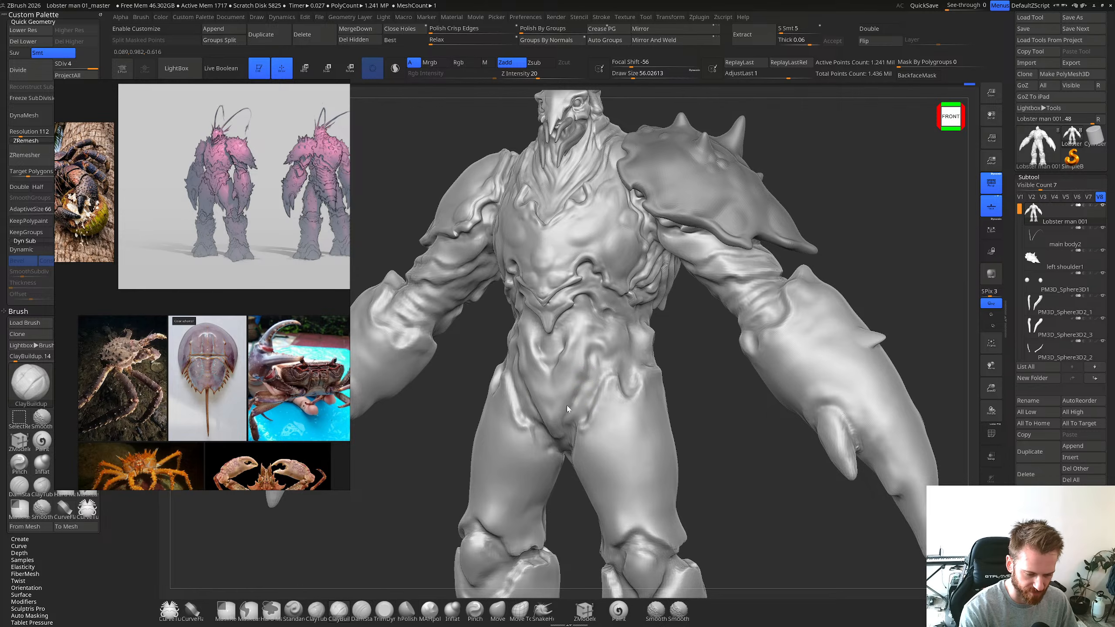
key(ctrl+z)
shift+drag(575, 388, 576, 394)
Step: Switch to the DamStandard brush and carve a crease along the central forms of the lower abdomen
key(b)
key(t)
key(d)
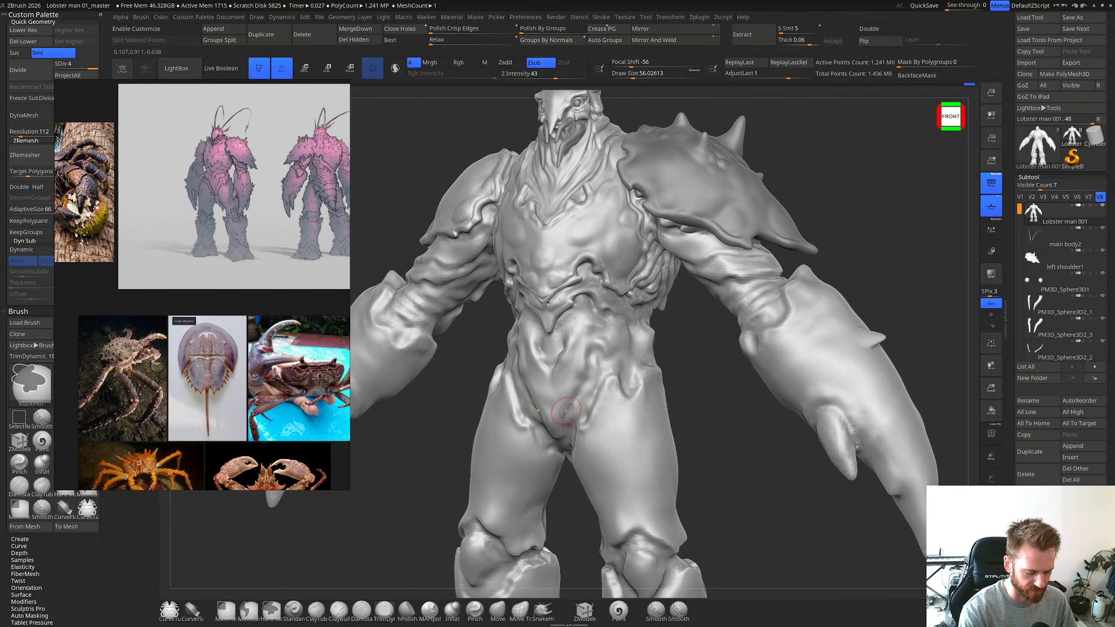
key(b)
key(c)
key(b)
key(b)
key(d)
key(s)
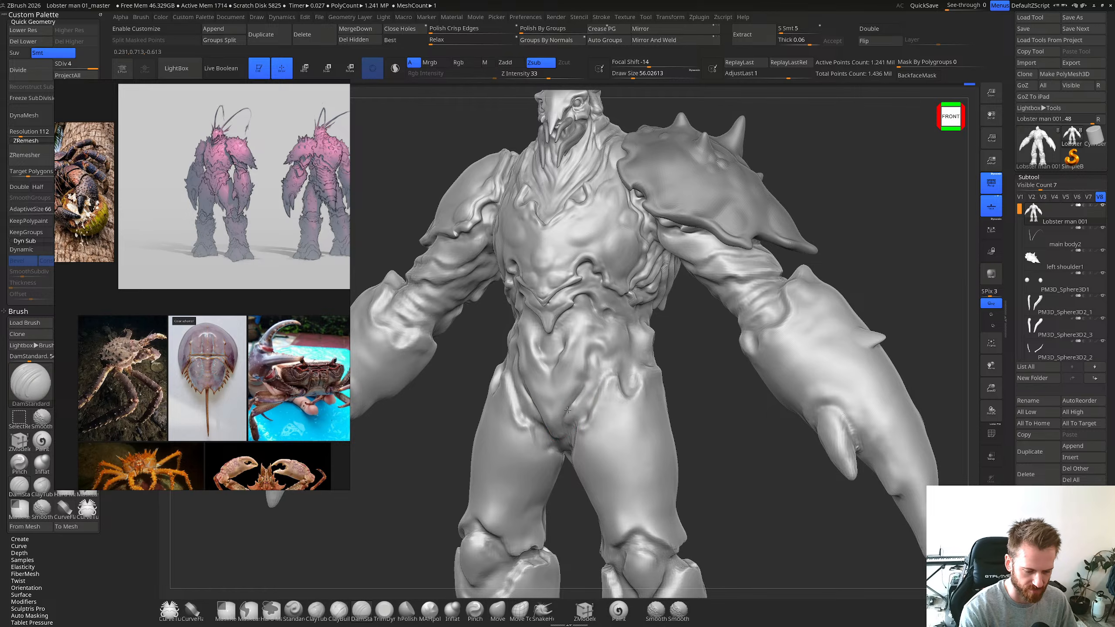
drag(570, 399, 560, 419)
mouse_move(584, 385)
right_down()
mouse_move(554, 425)
mouse_move(518, 413)
right_up()
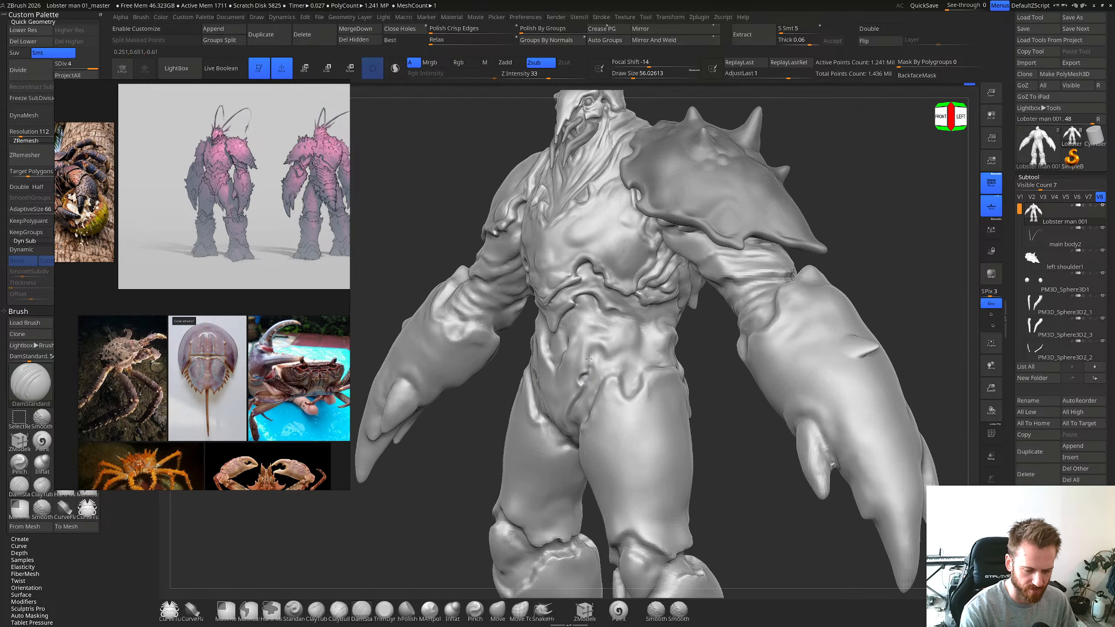
Step: Sharpen the creases around the mid-abdomen and above the hips with DamStandard at Z Intensity 33
right_drag(613, 348, 587, 372)
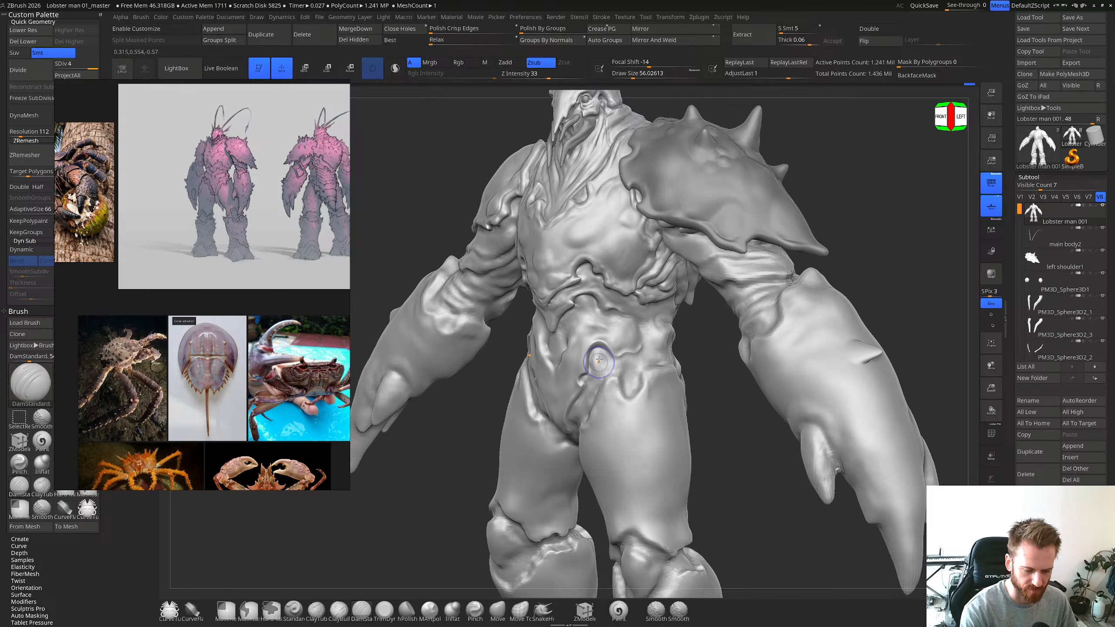
right_drag(643, 347, 603, 359)
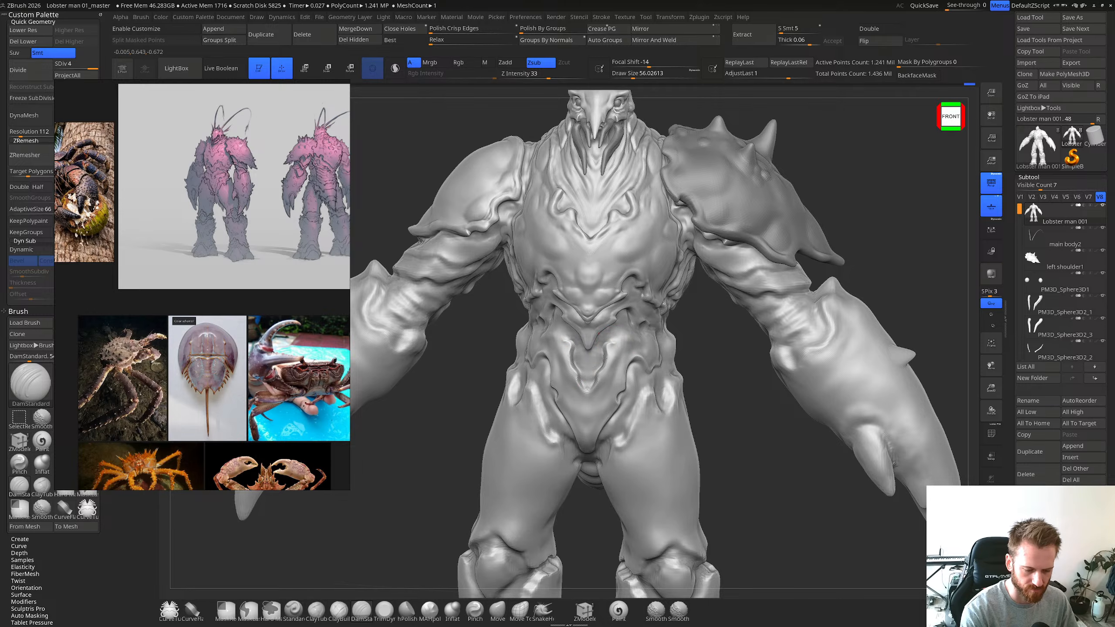
mouse_move(599, 352)
right_down()
mouse_move(628, 337)
mouse_move(605, 353)
mouse_move(628, 378)
mouse_move(605, 372)
right_up()
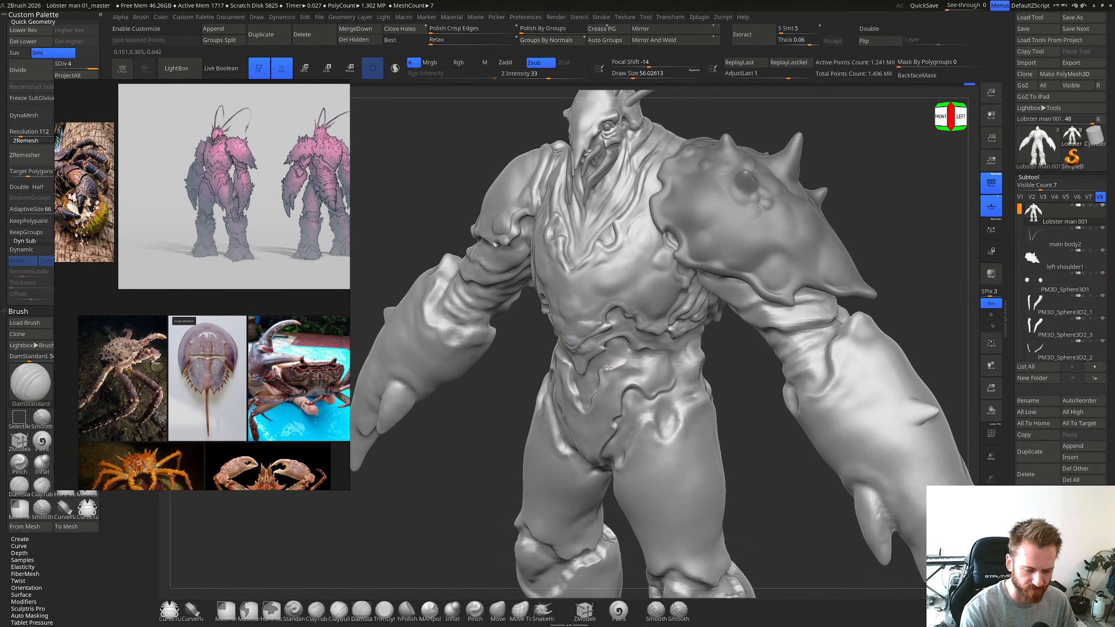
right_drag(655, 341, 642, 357)
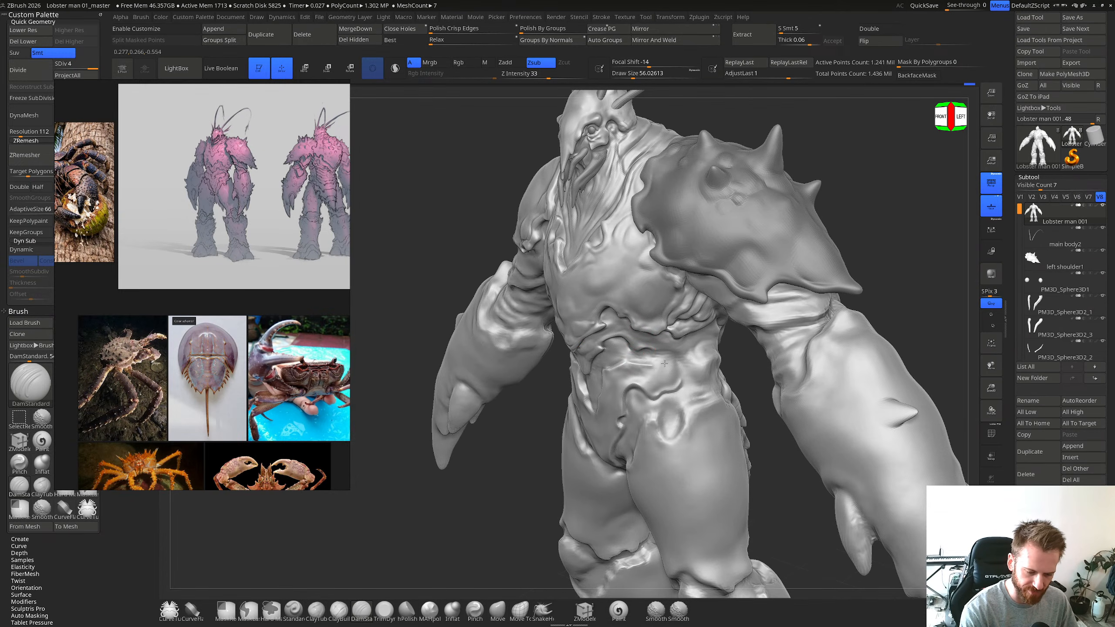
right_drag(674, 361, 619, 368)
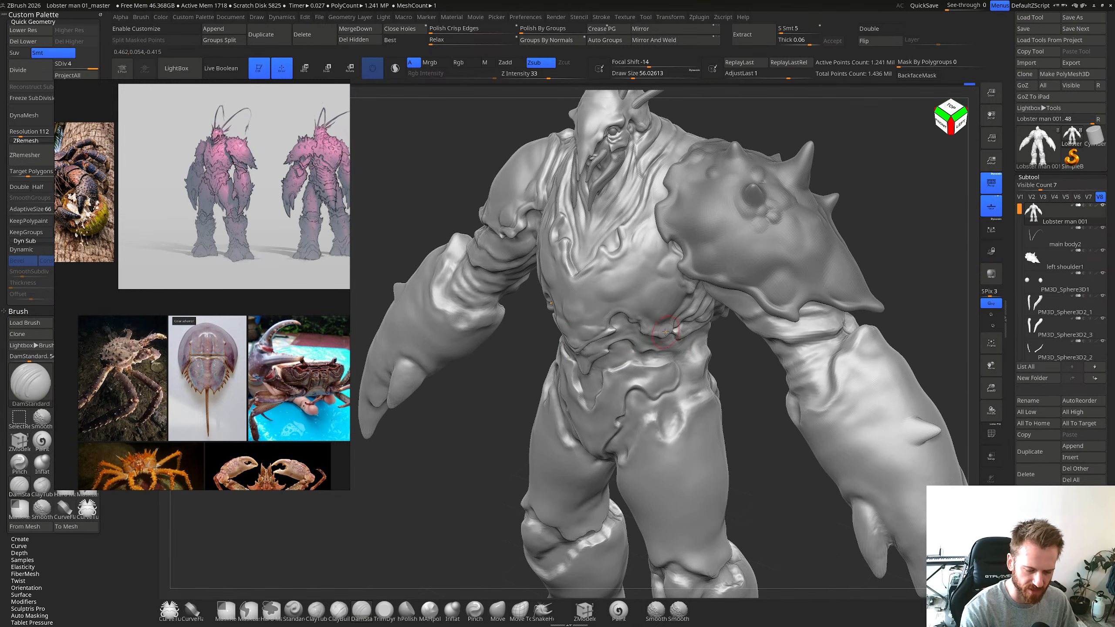
right_drag(666, 332, 661, 385)
drag(617, 387, 616, 390)
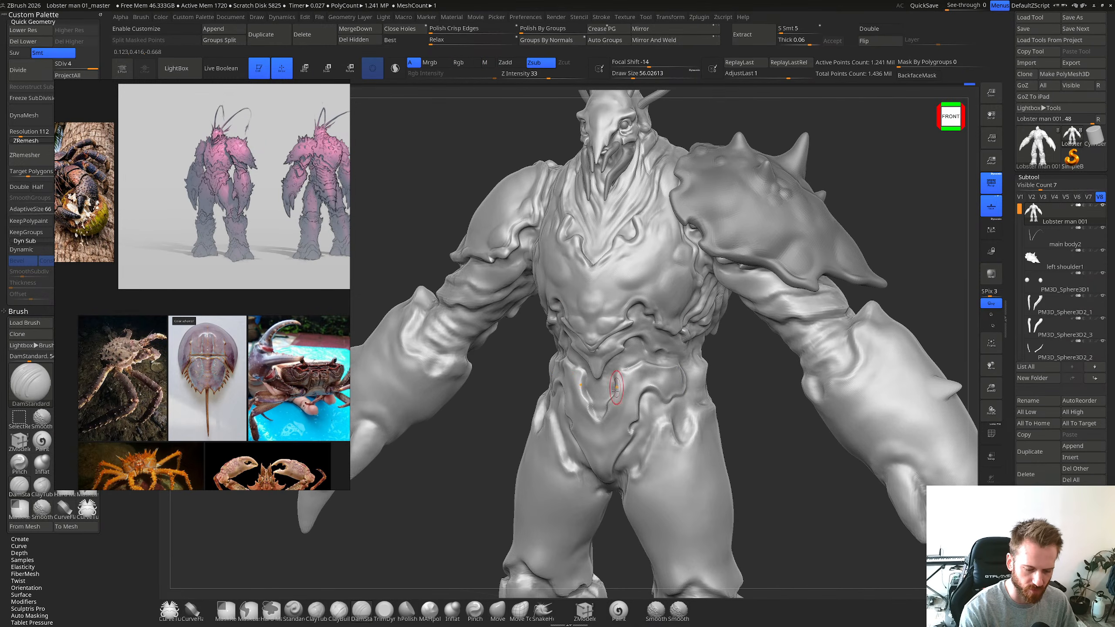
Step: Define the folds between the lower ribcage and the waist with DamStandard strokes
right_drag(672, 342, 577, 381)
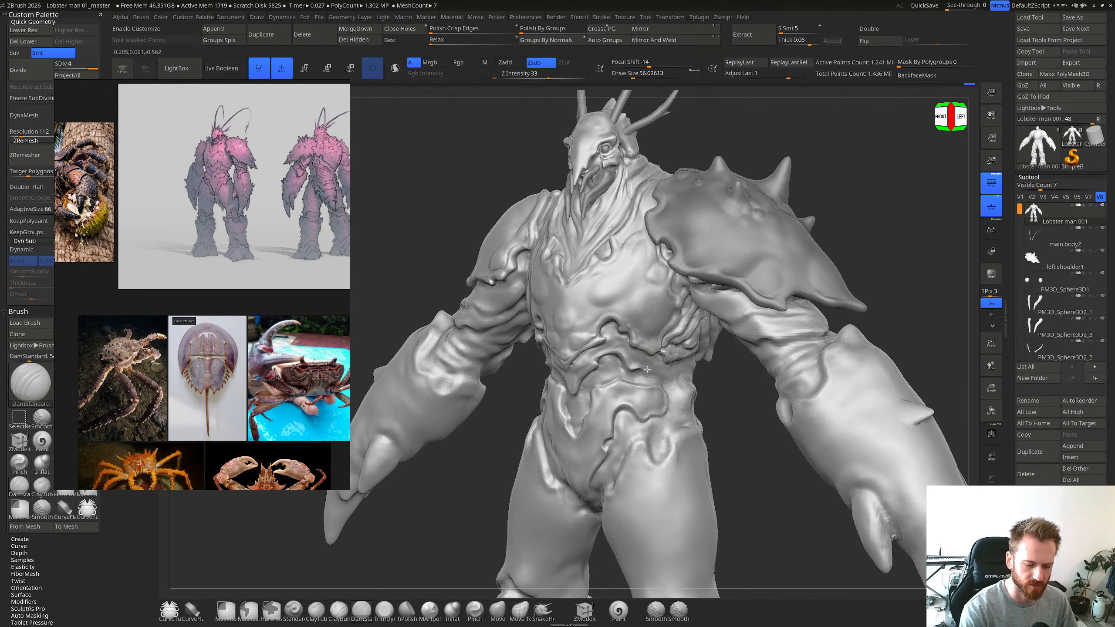
drag(648, 369, 615, 358)
mouse_move(630, 358)
right_down()
mouse_move(615, 375)
mouse_move(634, 373)
right_up()
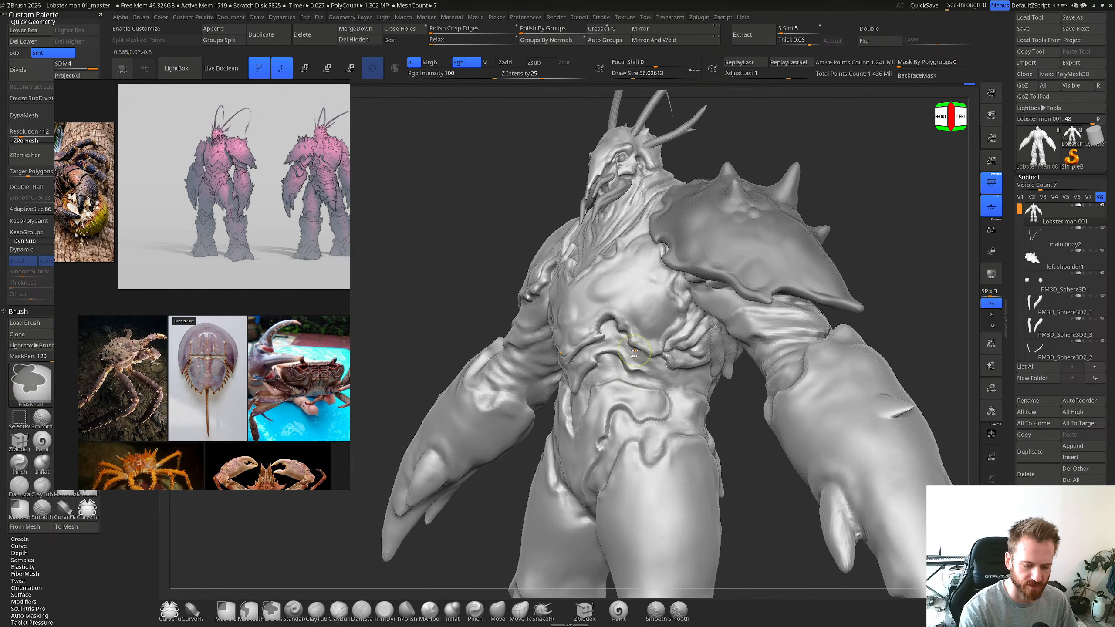
click(653, 369)
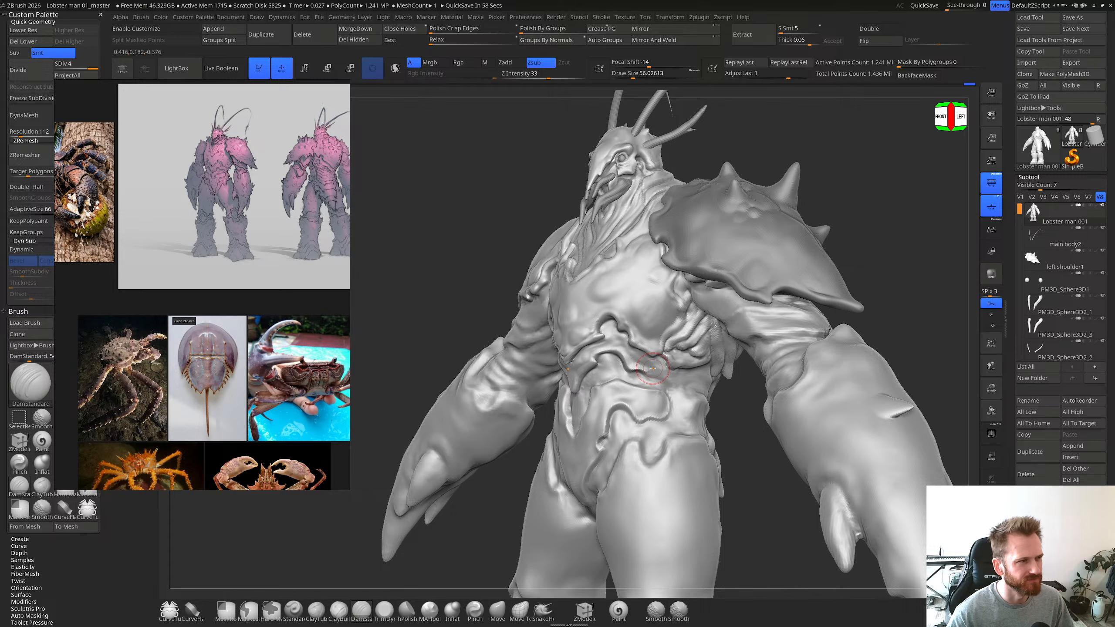
mouse_move(653, 369)
right_down()
mouse_move(598, 338)
mouse_move(663, 351)
mouse_move(645, 376)
right_up()
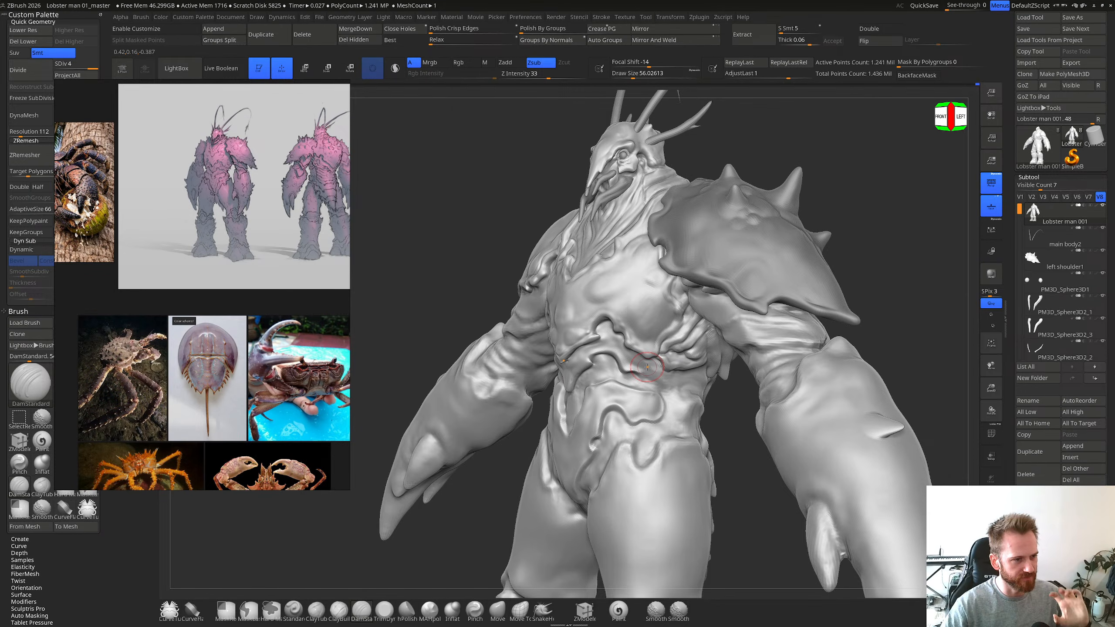
mouse_move(641, 341)
right_down()
mouse_move(659, 347)
mouse_move(623, 351)
mouse_move(678, 370)
right_up()
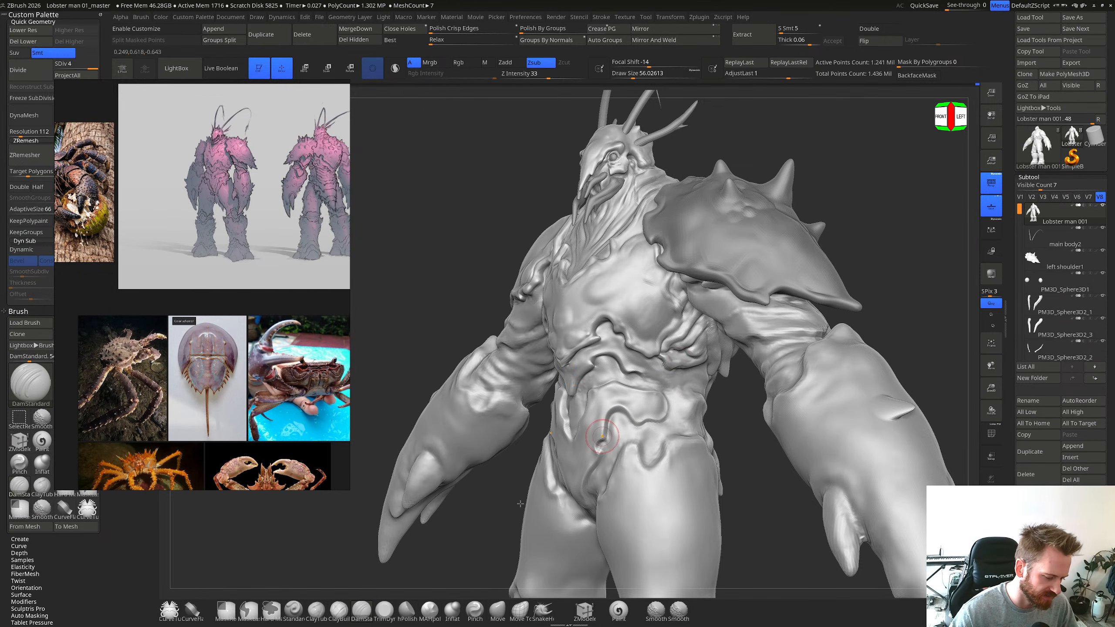
Step: Study the coconut crab, horseshoe crab, spiny shell, spiny lobster and king crab photos on the reference board
scroll(231, 361, down, 3)
scroll(231, 361, up, 5)
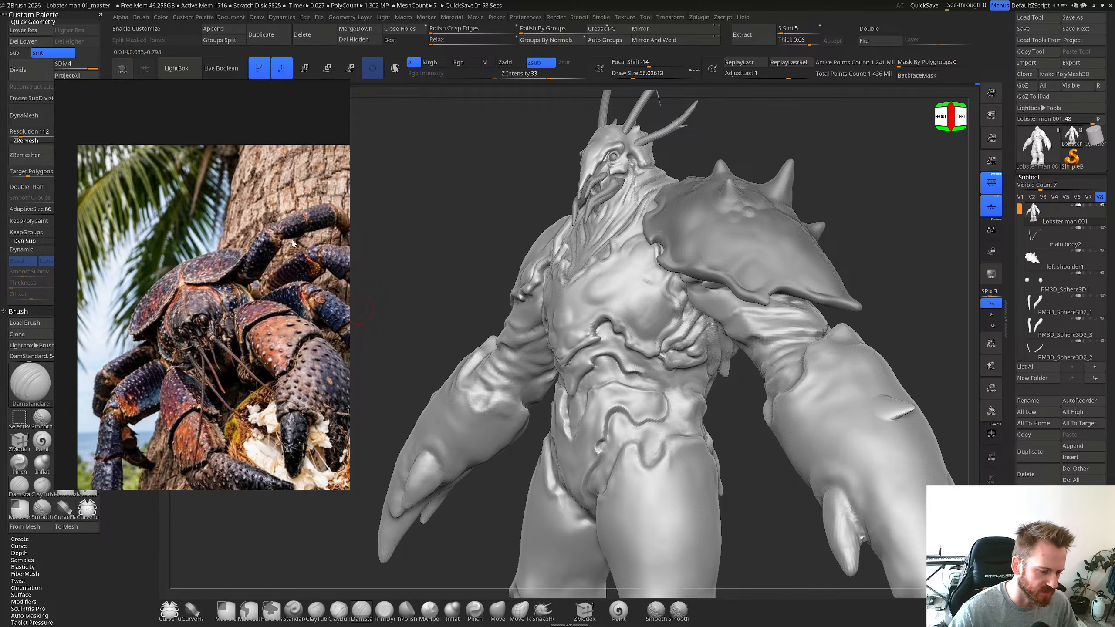
scroll(311, 344, down, 3)
scroll(280, 302, up, 2)
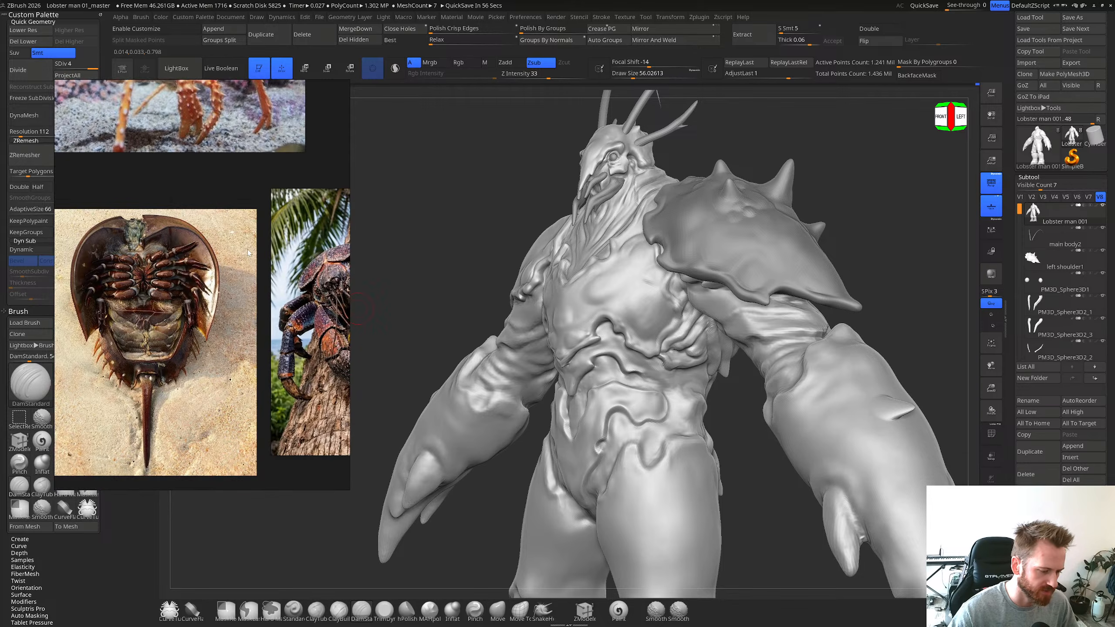
scroll(248, 253, down, 3)
scroll(282, 354, up, 3)
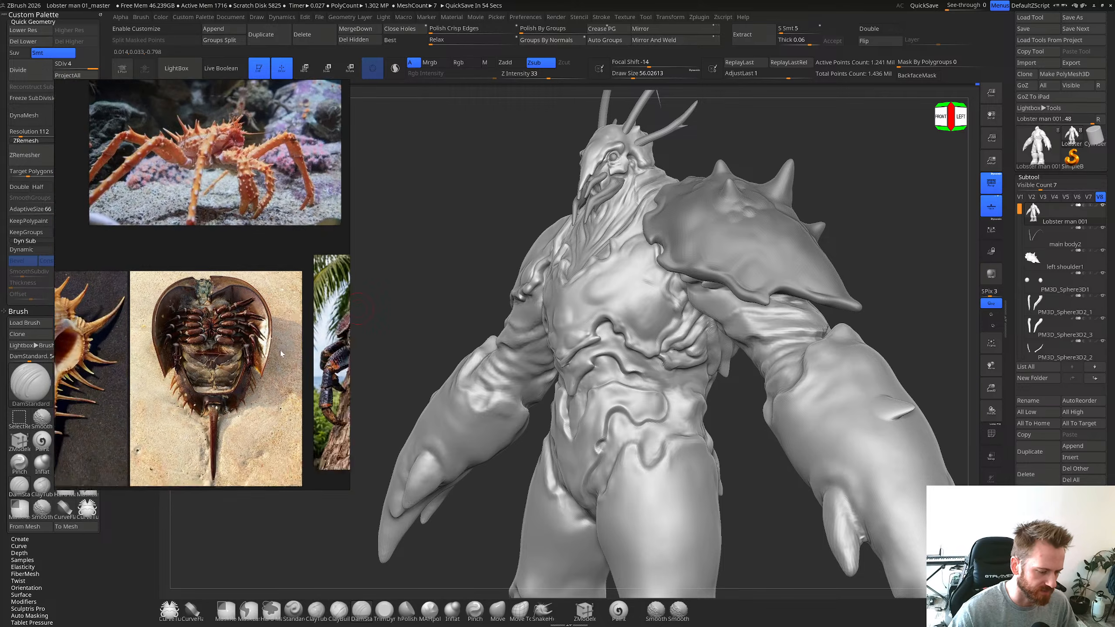
scroll(282, 354, down, 4)
scroll(171, 402, up, 4)
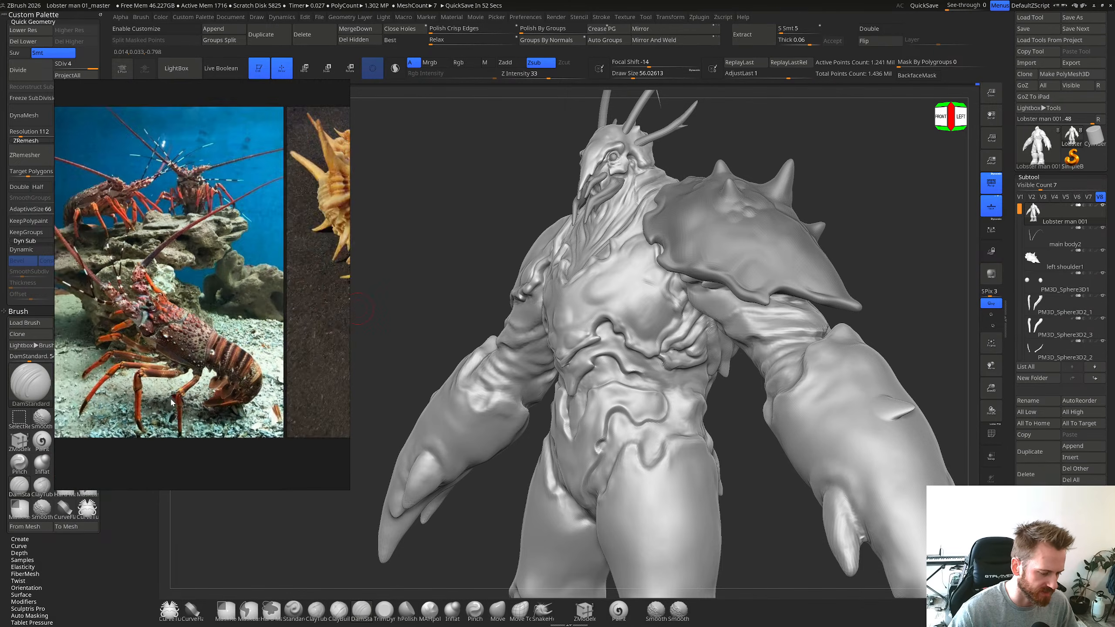
scroll(171, 403, up, 1)
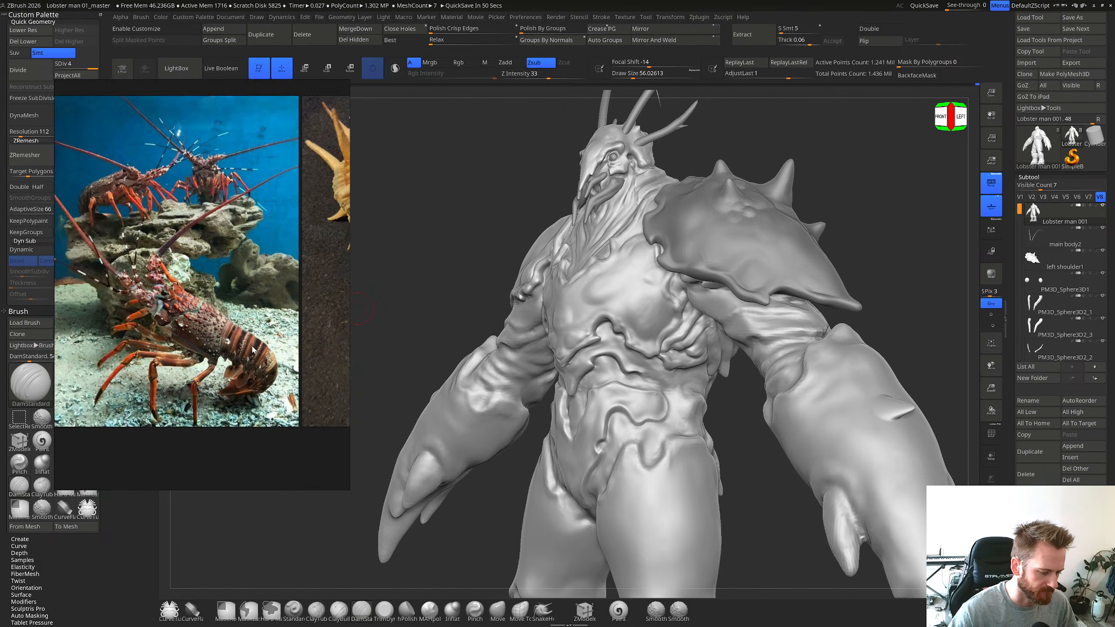
scroll(114, 332, down, 3)
scroll(114, 331, down, 4)
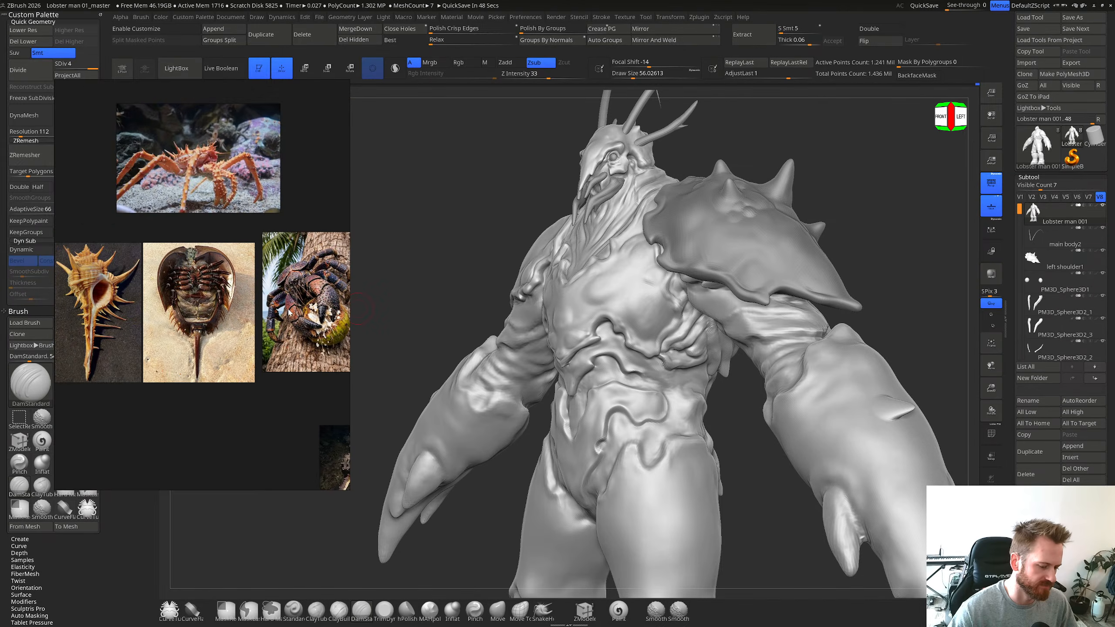
scroll(181, 333, up, 5)
scroll(183, 332, down, 5)
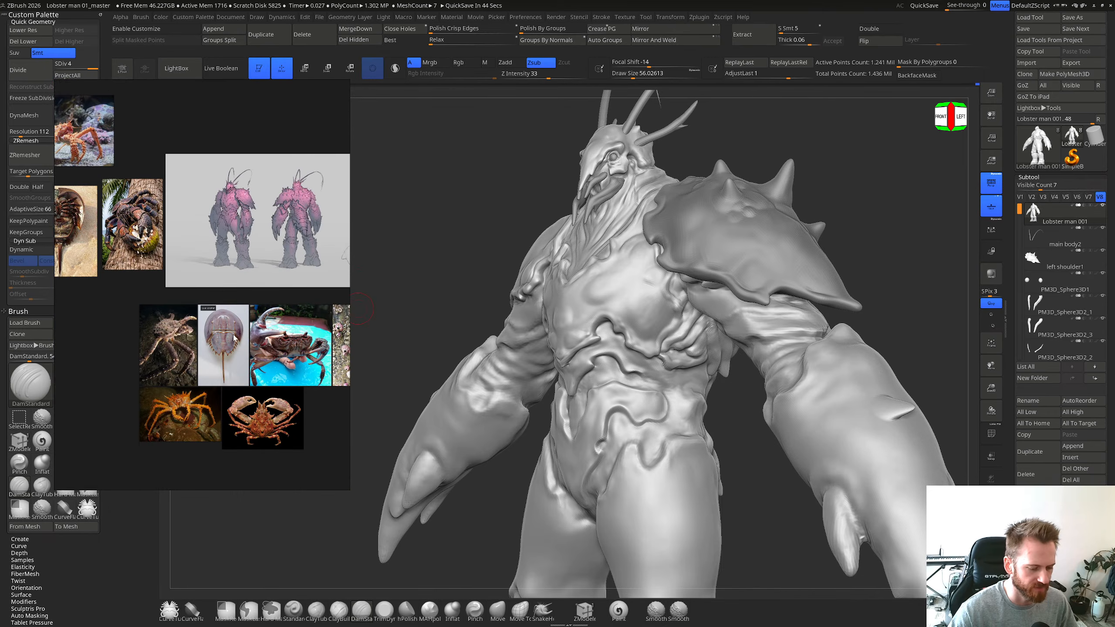
scroll(250, 351, up, 3)
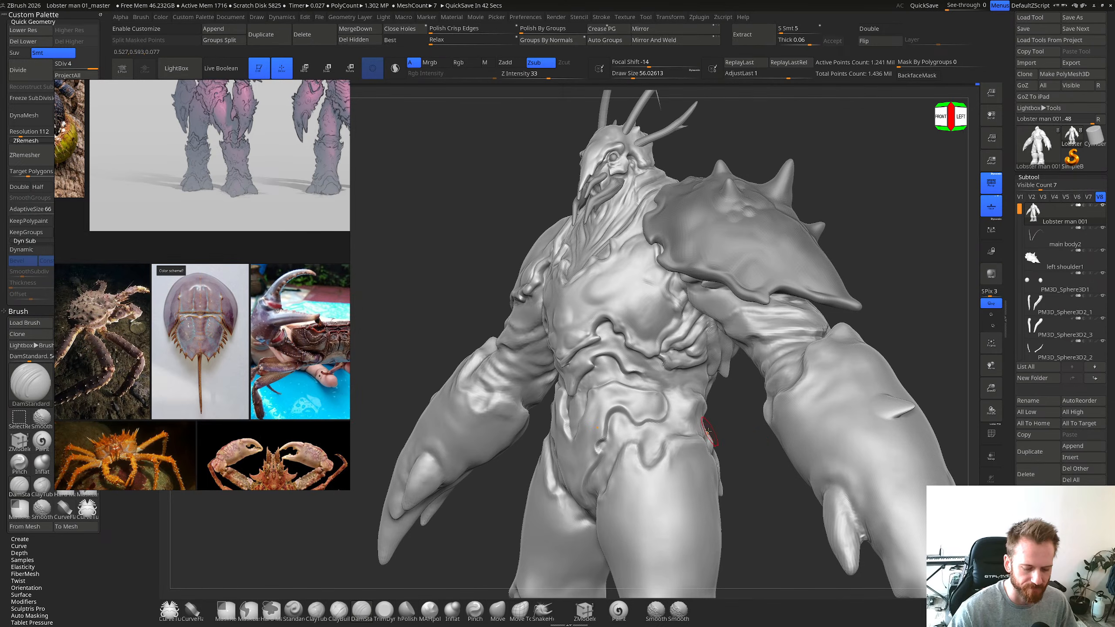
Step: Refine the creases across the abdomen, the side of the waist and the groin with DamStandard
mouse_move(659, 383)
right_down()
mouse_move(608, 443)
mouse_move(667, 376)
right_up()
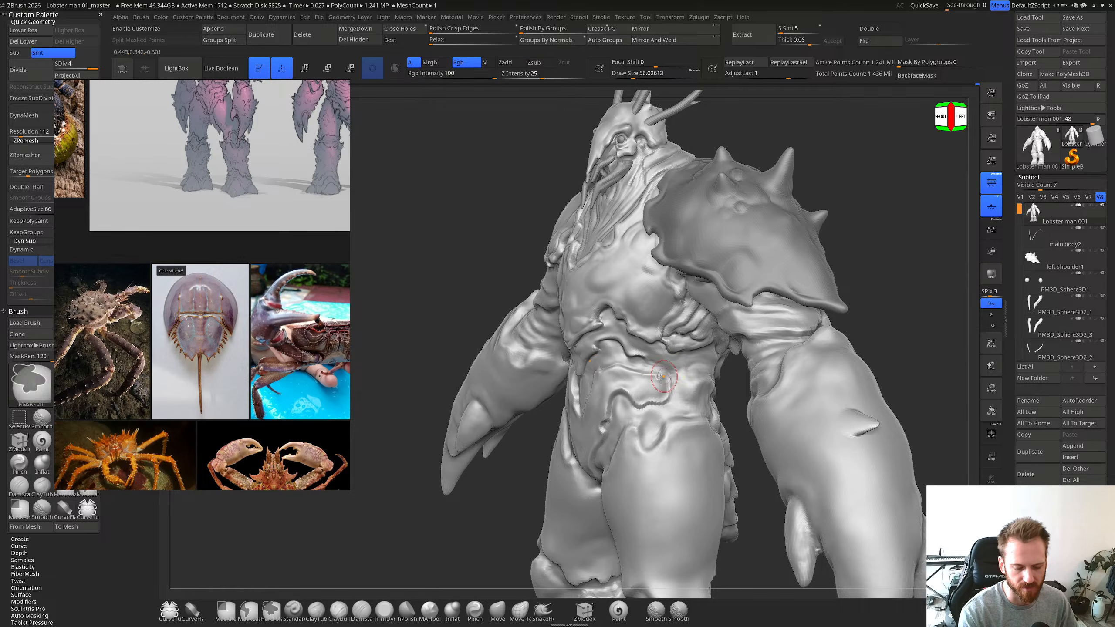
mouse_move(664, 393)
right_down()
mouse_move(676, 388)
mouse_move(585, 415)
right_up()
right_drag(607, 398, 599, 409)
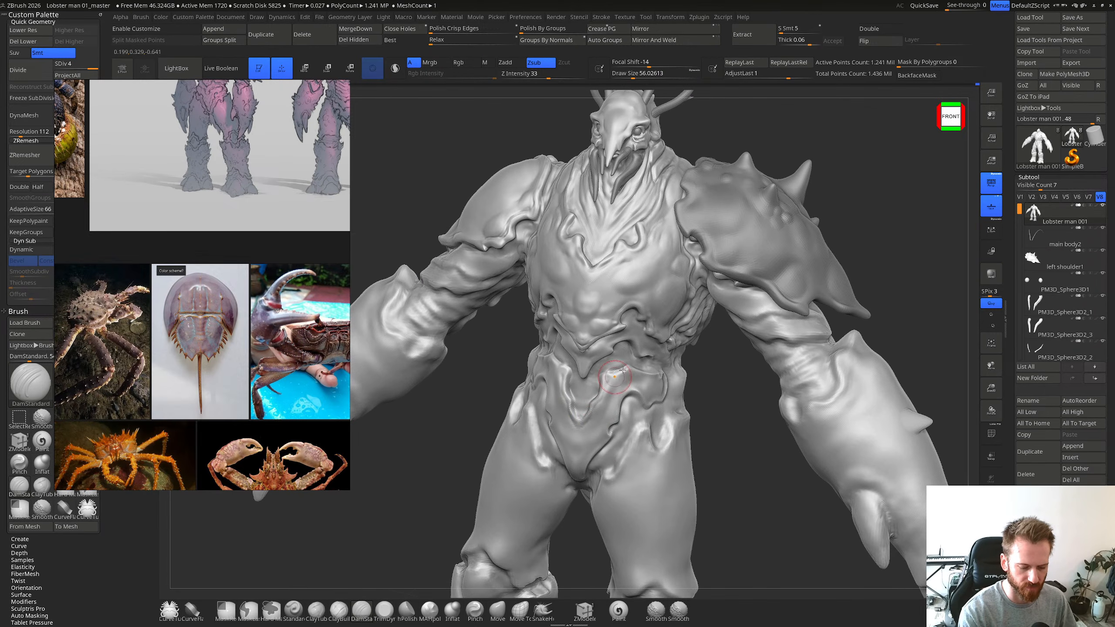
mouse_move(622, 370)
right_down()
mouse_move(607, 383)
mouse_move(624, 409)
mouse_move(604, 435)
right_up()
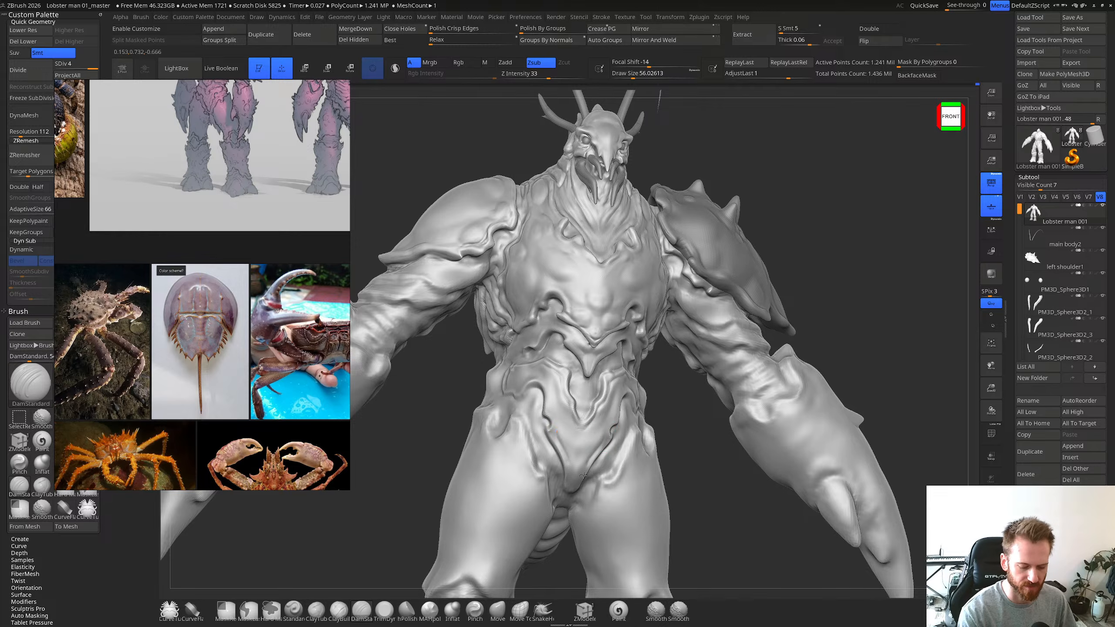
right_drag(583, 475, 656, 397)
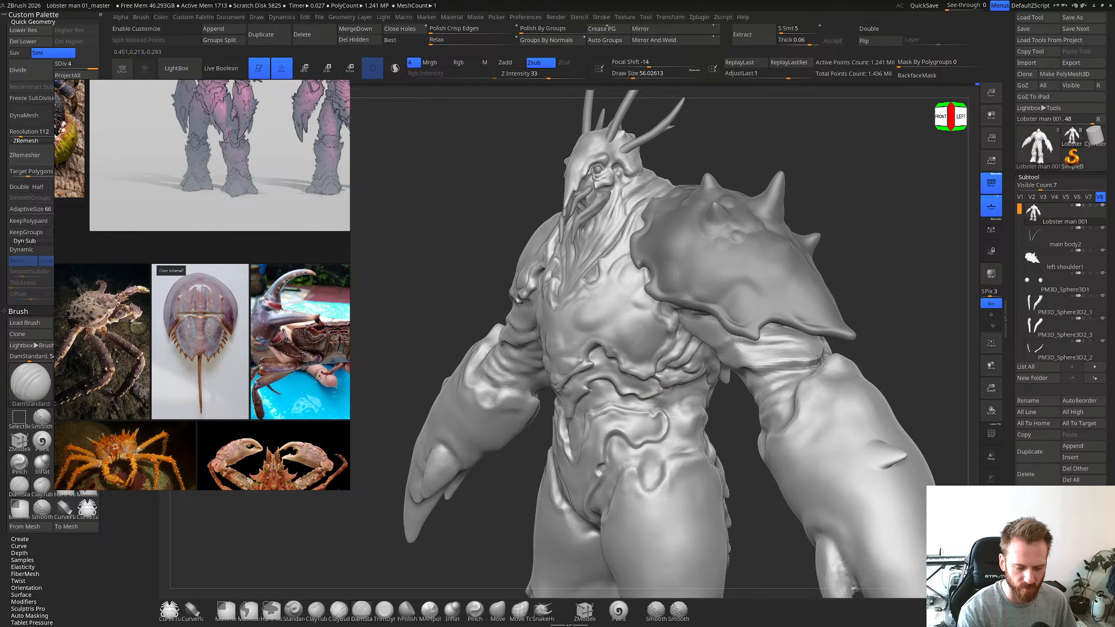
mouse_move(660, 390)
ctrl+right_down()
mouse_move(654, 364)
mouse_move(653, 389)
mouse_move(618, 431)
mouse_move(603, 393)
mouse_move(653, 367)
mouse_move(674, 321)
mouse_move(667, 415)
mouse_move(665, 379)
mouse_move(659, 404)
mouse_move(644, 376)
mouse_move(573, 365)
mouse_move(634, 345)
mouse_move(641, 367)
mouse_move(622, 352)
ctrl+right_up()
key(shift)
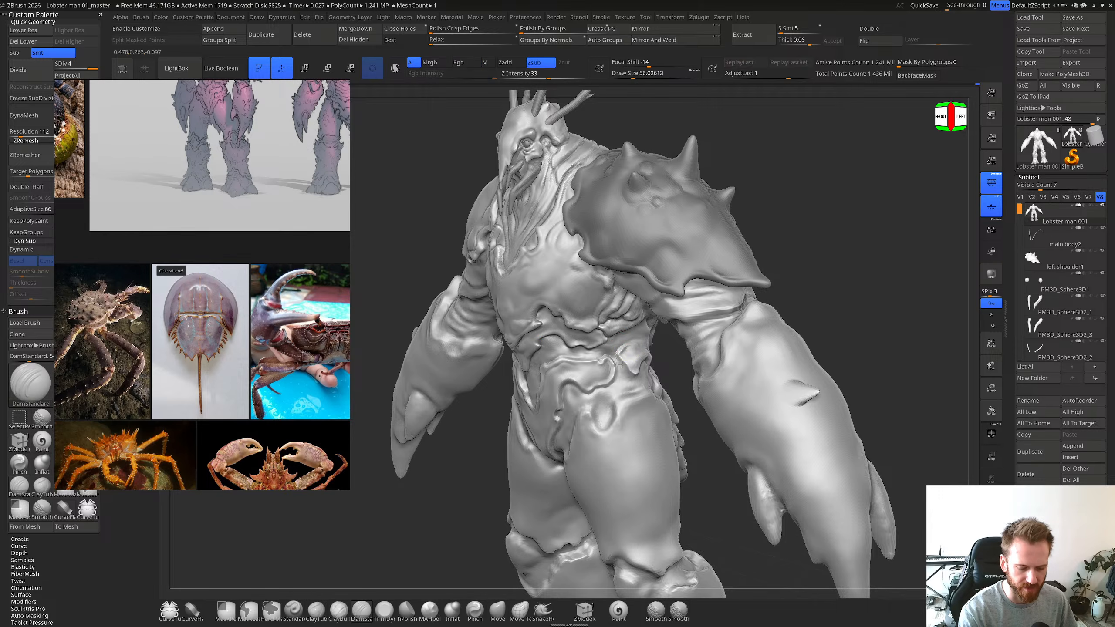
Step: Carve the grooves between the overlapping plates at the side of the lower back
mouse_move(626, 344)
right_down()
mouse_move(621, 372)
mouse_move(581, 376)
mouse_move(602, 402)
mouse_move(614, 393)
right_up()
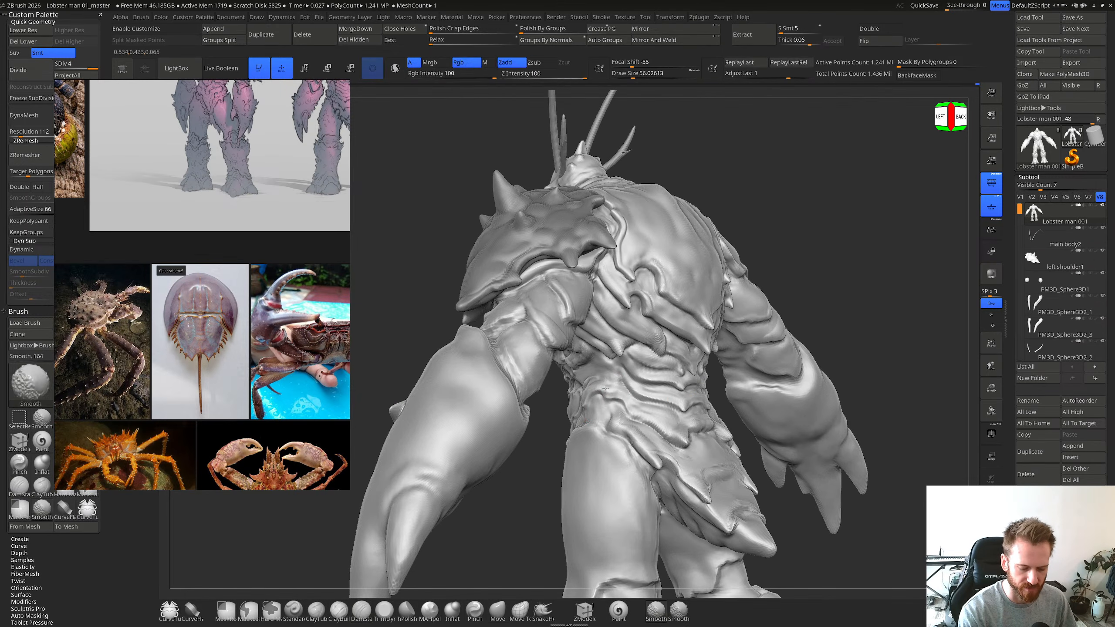
right_drag(606, 387, 584, 410)
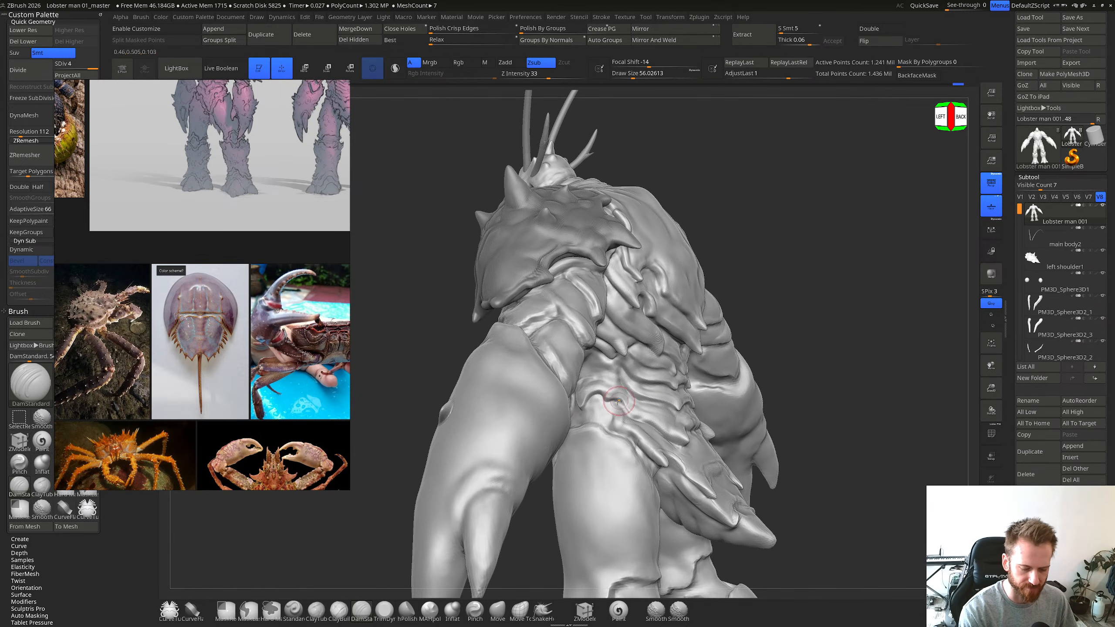
drag(633, 417, 640, 422)
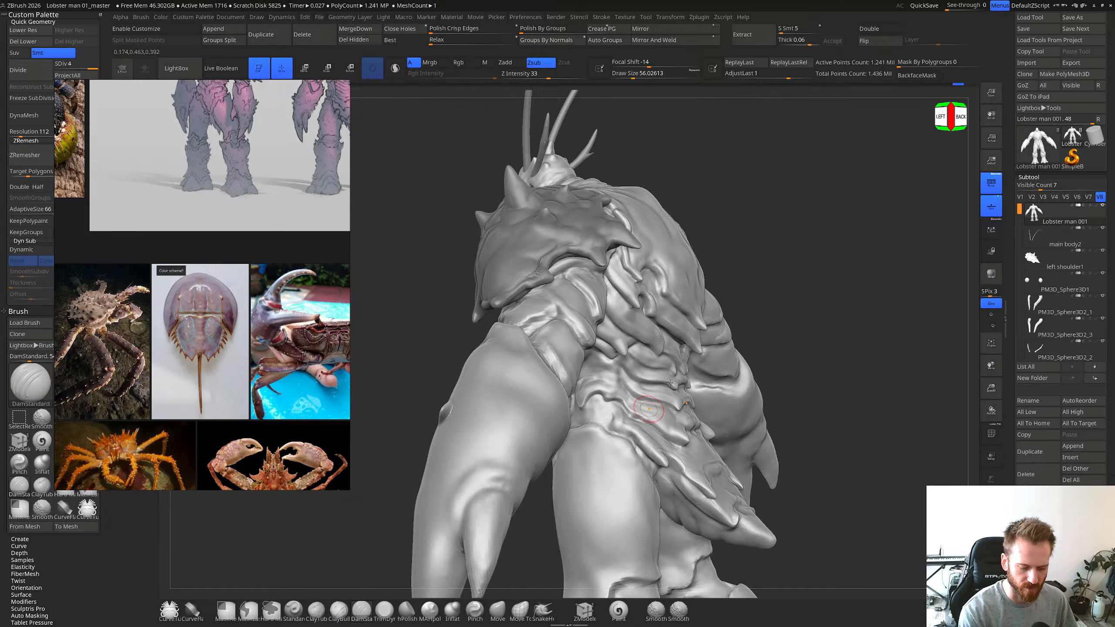
mouse_move(671, 384)
right_down()
mouse_move(640, 421)
mouse_move(667, 408)
mouse_move(654, 428)
mouse_move(676, 433)
mouse_move(724, 411)
right_up()
Step: Undo the last stroke and smooth the plates above the tail at subdivision level 3
key(ctrl+z)
shift+drag(720, 412, 740, 379)
mouse_move(741, 378)
right_down()
mouse_move(749, 372)
mouse_move(743, 380)
right_up()
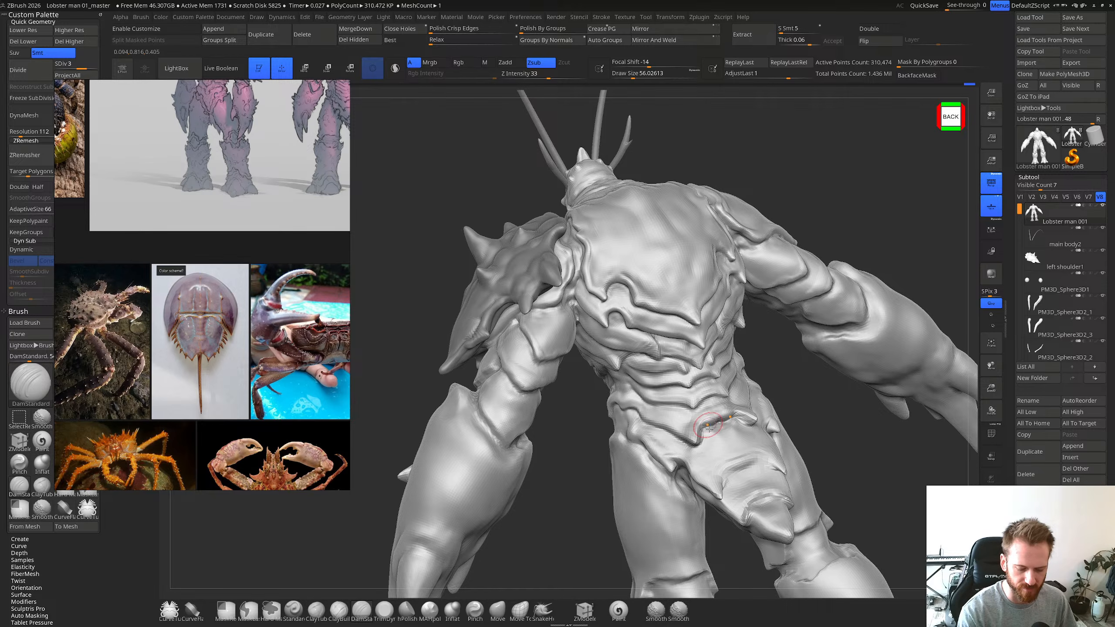
shift+drag(708, 429, 730, 426)
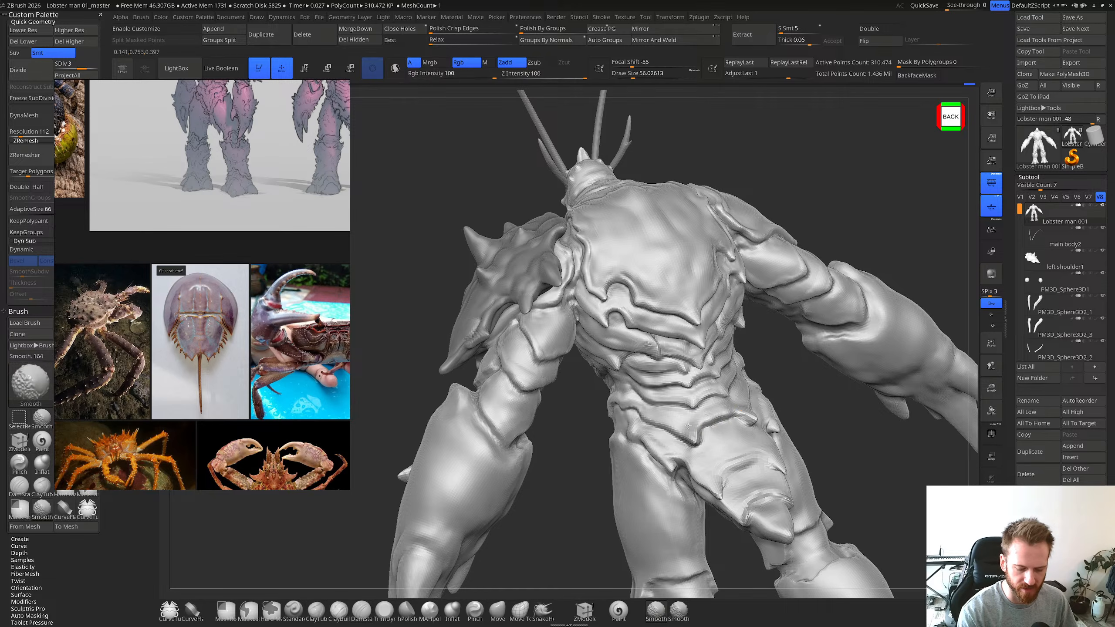
Step: Return the body to subdivision level 4 and smooth the plate edges beside the base of the tail
key(d)
mouse_move(716, 428)
right_down()
mouse_move(724, 420)
mouse_move(632, 424)
mouse_move(671, 442)
mouse_move(742, 378)
mouse_move(784, 409)
mouse_move(773, 416)
right_up()
shift+drag(772, 418, 765, 425)
right_drag(768, 416, 755, 446)
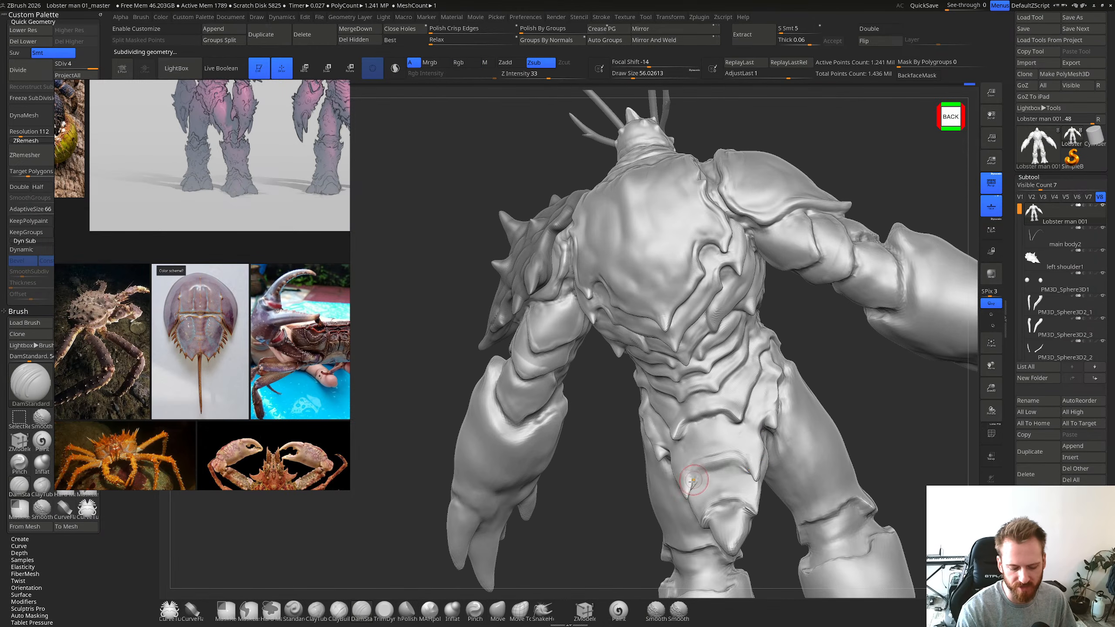
Step: Smooth the surface of the tail plates and undo the stray stroke on the upper back
right_drag(698, 481, 693, 491)
mouse_move(701, 478)
shift+mouse_down()
mouse_move(695, 487)
mouse_move(754, 467)
shift+mouse_up()
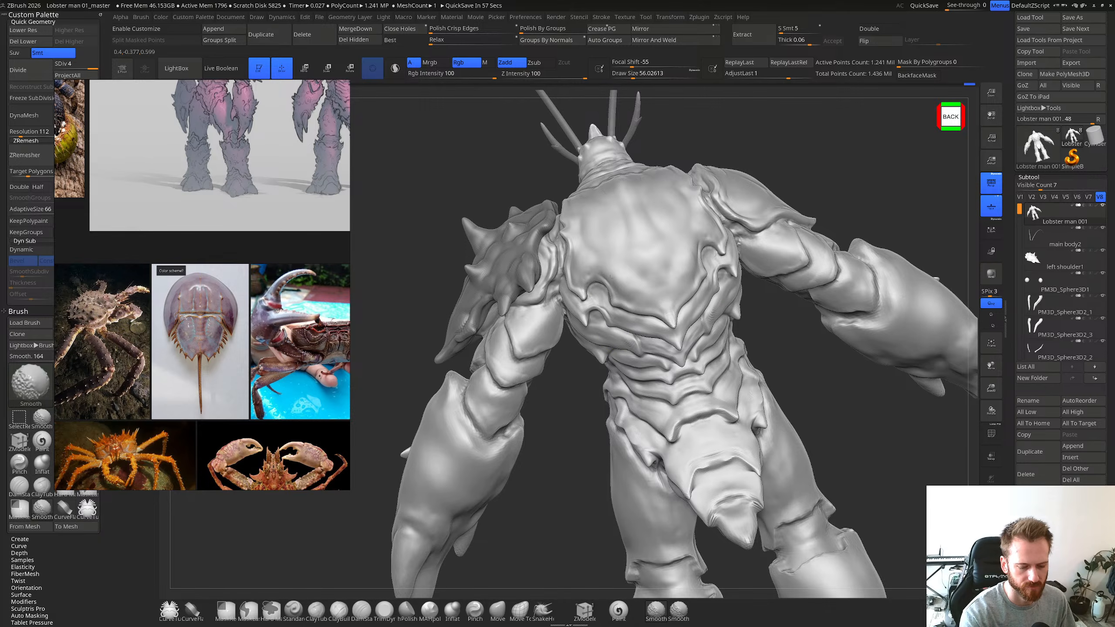
mouse_move(600, 269)
mouse_down()
mouse_move(598, 280)
mouse_move(621, 292)
mouse_move(603, 277)
mouse_up()
key(ctrl+z)
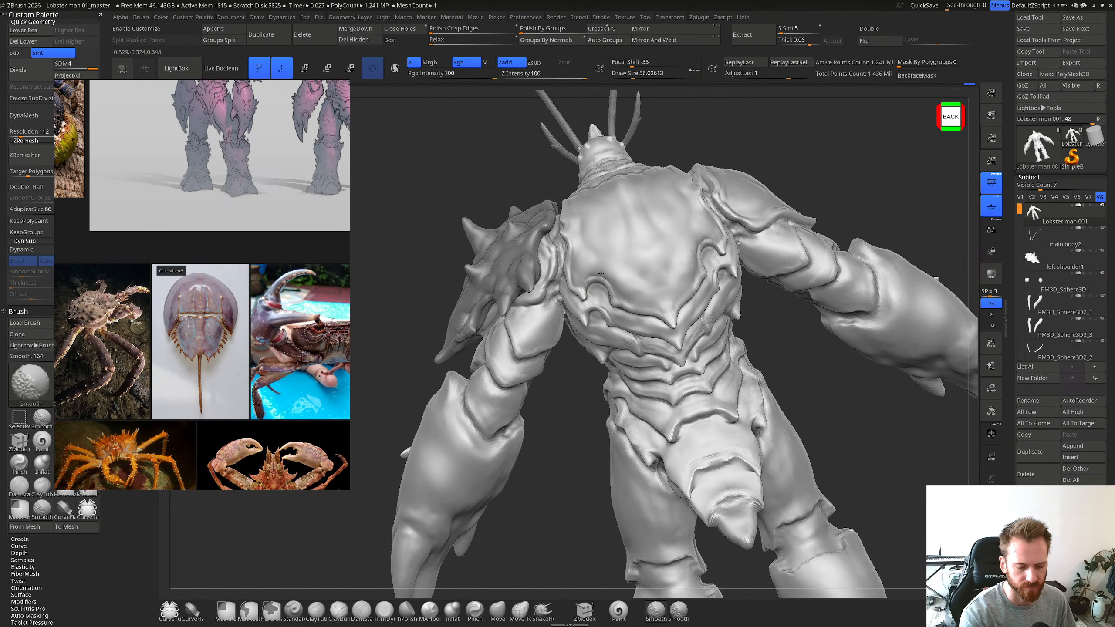
Step: Set the draw size to about 45 and undo the trial DamStandard strokes on the lower part of the back shell
mouse_move(610, 279)
right_down()
mouse_move(627, 285)
mouse_move(612, 291)
right_up()
key(ctrl+z)
key(s)
drag(621, 292, 606, 281)
key(ctrl+z)
key(s)
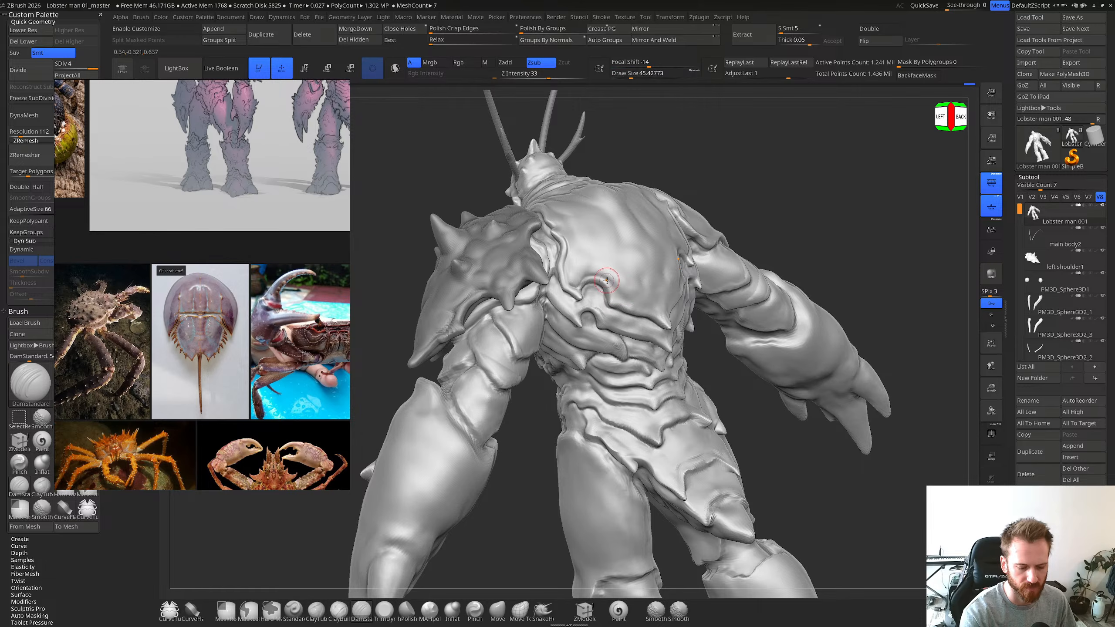
key(ctrl+z)
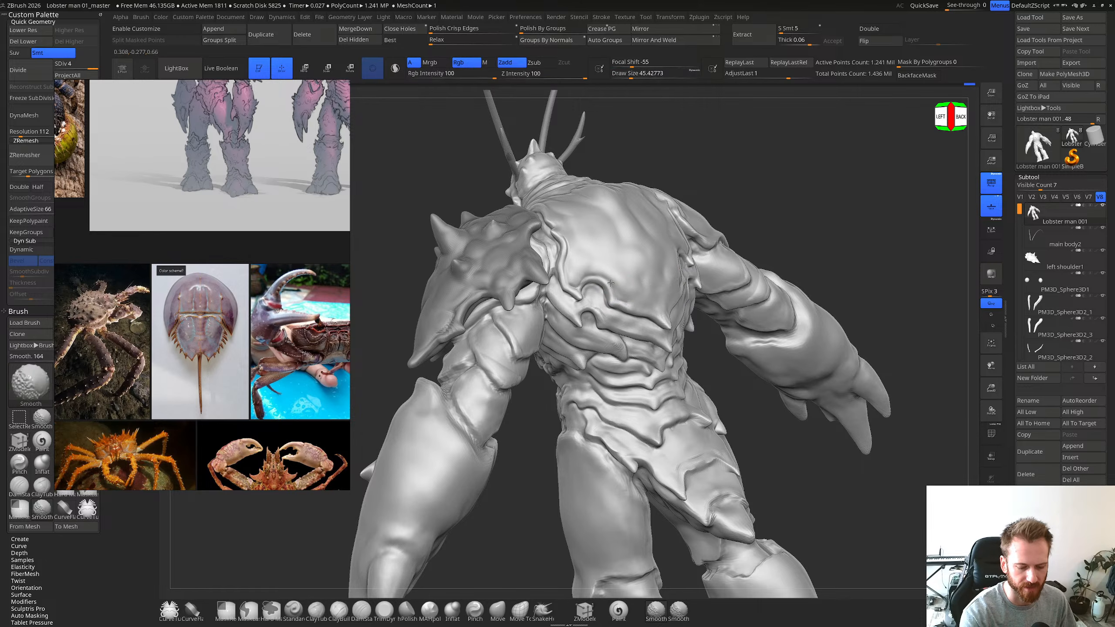
key(ctrl+z)
Step: Try an inverted DamStandard stroke on the central point of the back shell's lower edge, and undo it
right_drag(627, 299, 620, 302)
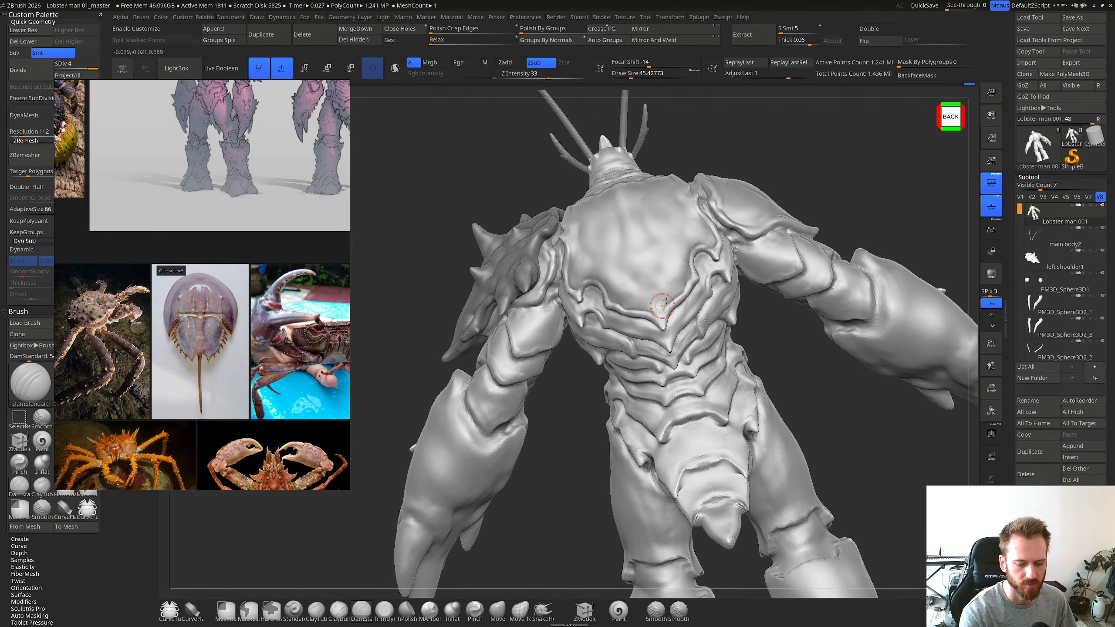
mouse_move(662, 316)
alt+mouse_down()
mouse_move(663, 325)
mouse_move(660, 316)
alt+mouse_up()
key(ctrl+z)
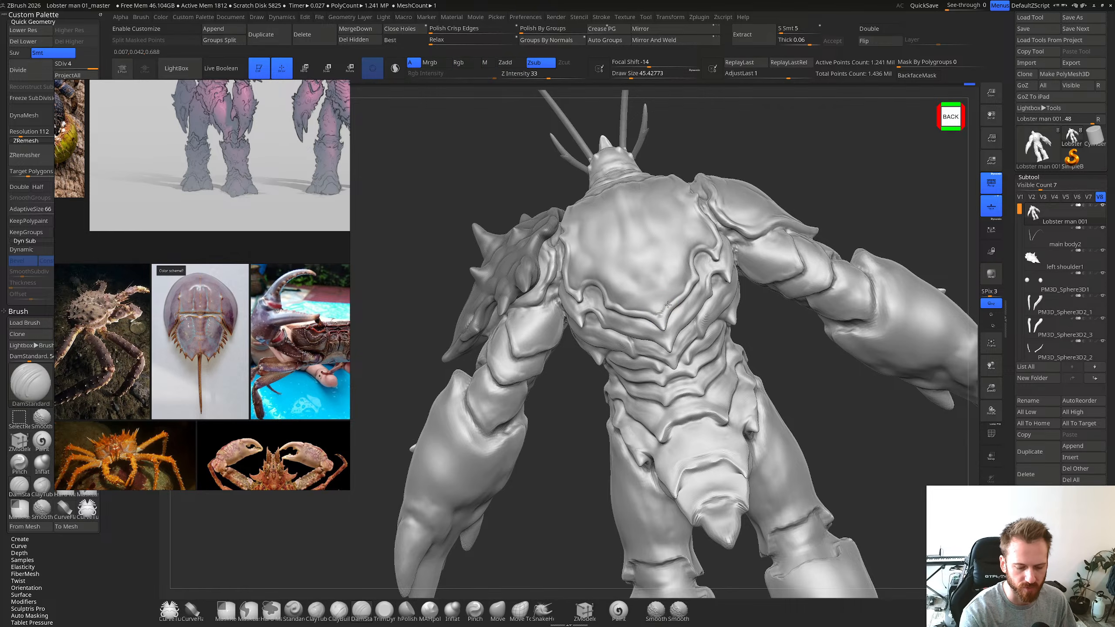
Step: Carve the grooves between the overlapping plates at the middle of the lower back with DamStandard
right_drag(681, 283, 701, 262)
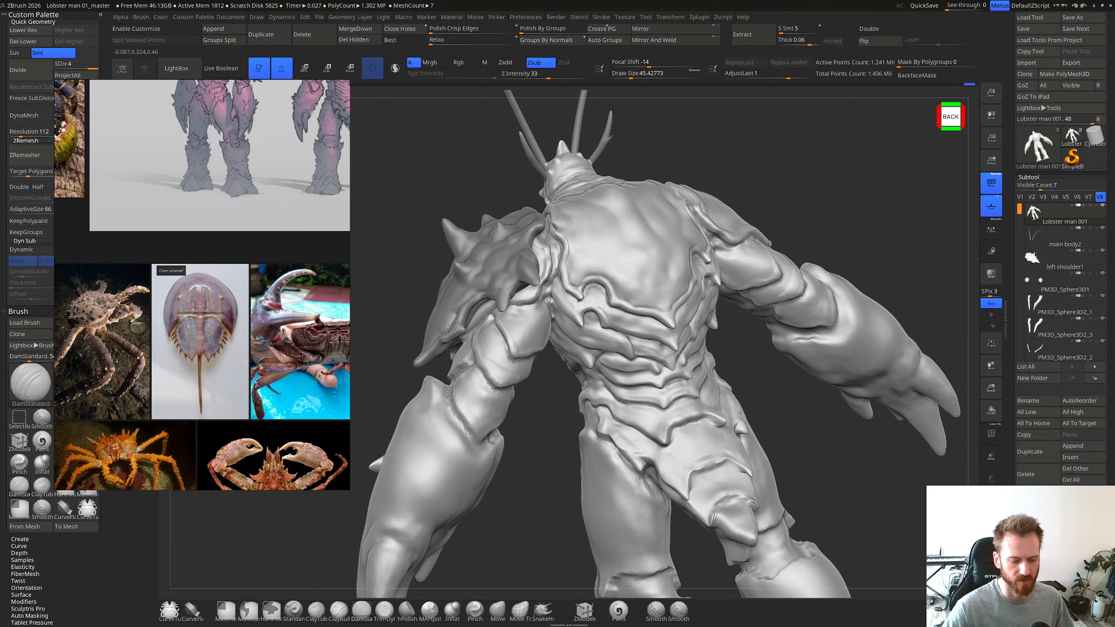
right_drag(746, 343, 712, 326)
key(shift)
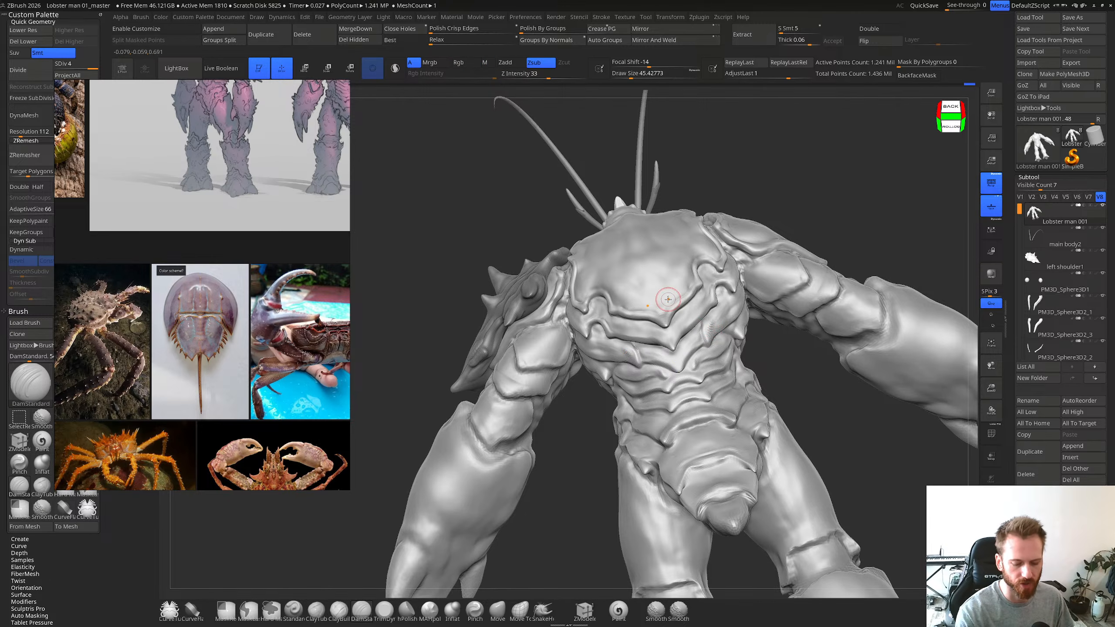
drag(674, 365, 665, 363)
right_drag(686, 359, 695, 372)
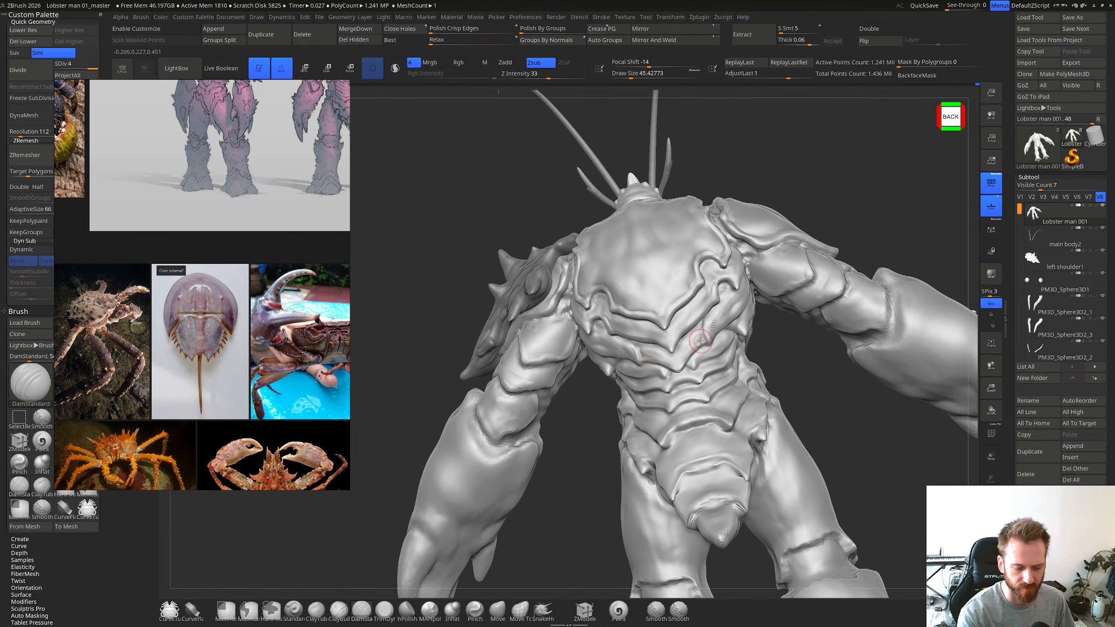
drag(675, 368, 688, 358)
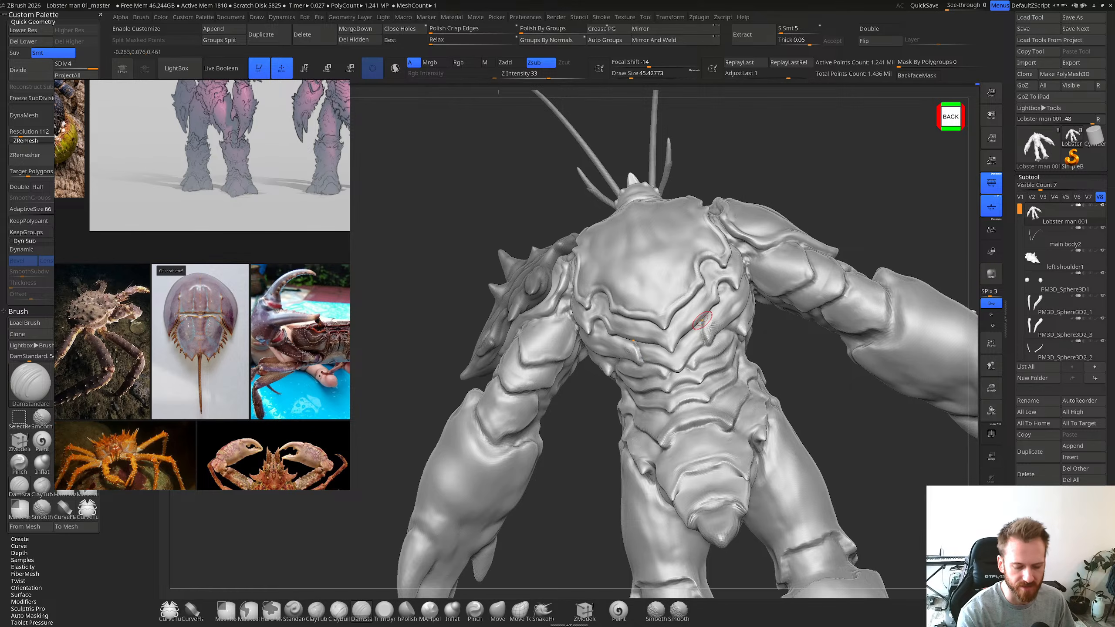
Step: Smooth the plate edges just beneath the back shell's central point
shift+drag(702, 334, 688, 353)
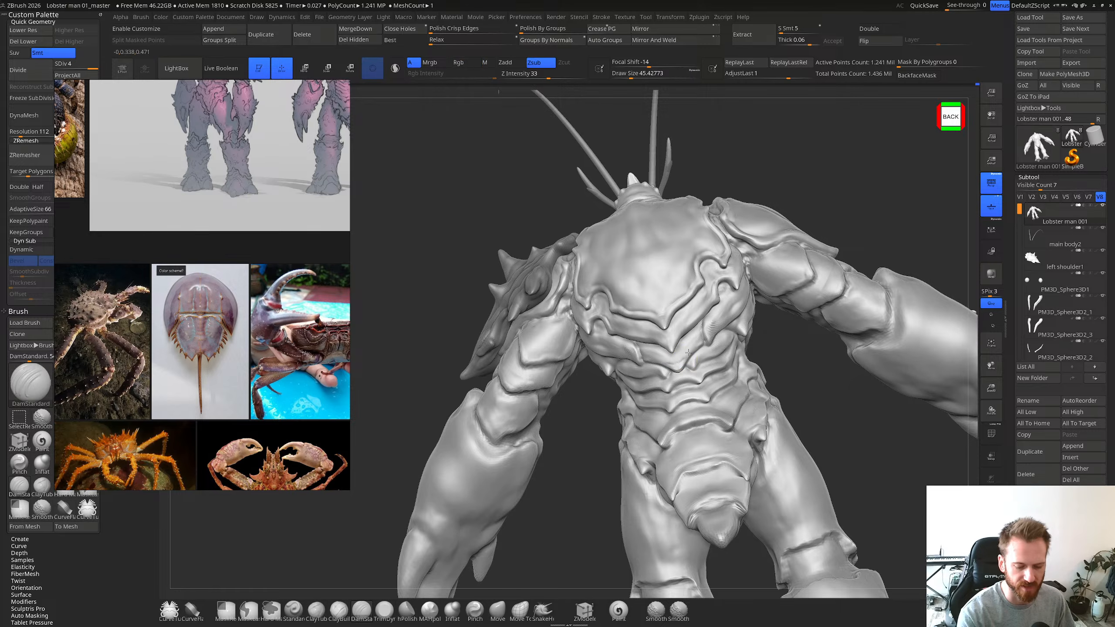
right_drag(686, 352, 705, 350)
shift+drag(705, 350, 707, 335)
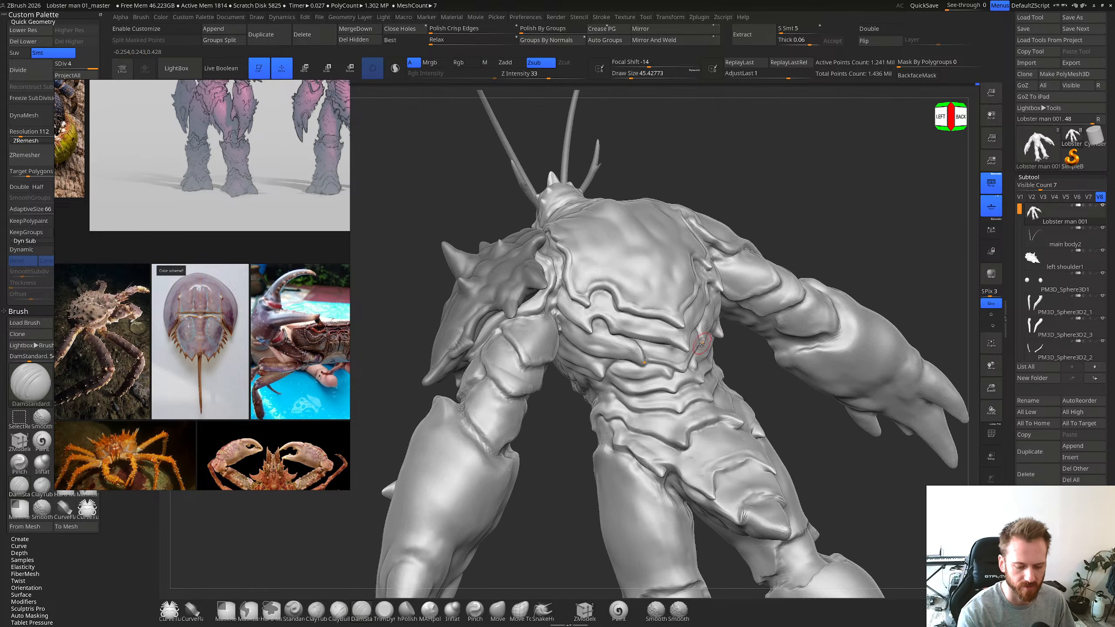
right_drag(707, 335, 702, 342)
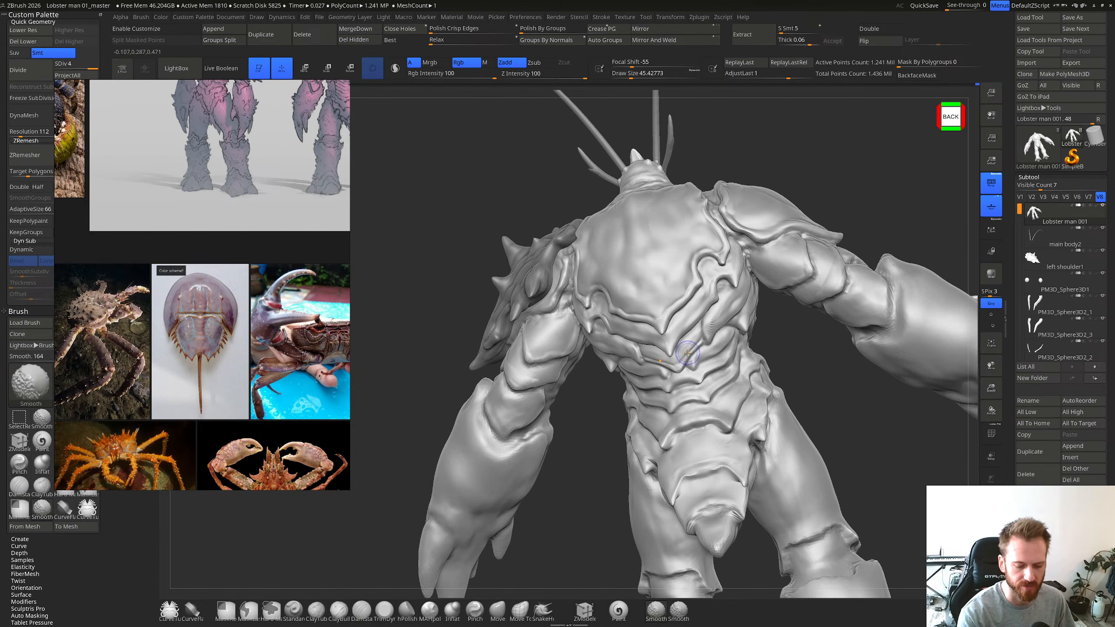
Step: Build up volume with ClayBuildup on the plate beside the centre of the lower back
key(b)
key(c)
key(b)
drag(689, 339, 703, 320)
Step: Examine the whole figure from the front and three-quarter views, comparing the torso and waist with the concept art
mouse_move(772, 388)
ctrl+right_down()
mouse_move(694, 390)
mouse_move(770, 391)
mouse_move(678, 342)
ctrl+right_up()
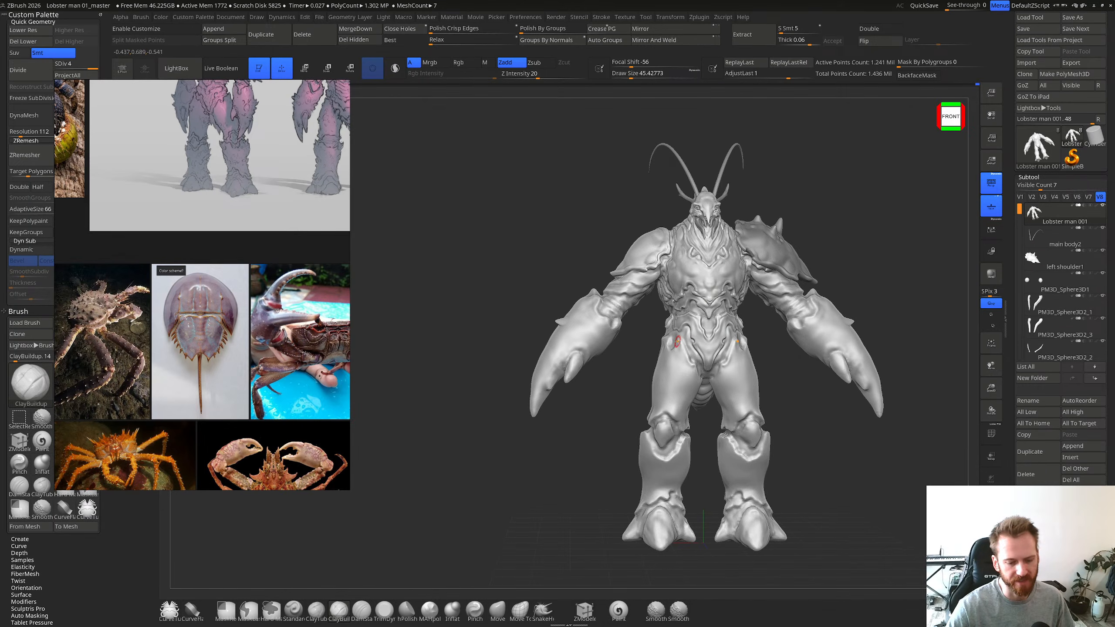
mouse_move(728, 270)
right_down()
mouse_move(695, 271)
mouse_move(787, 281)
right_up()
alt+right_drag(787, 281, 743, 294)
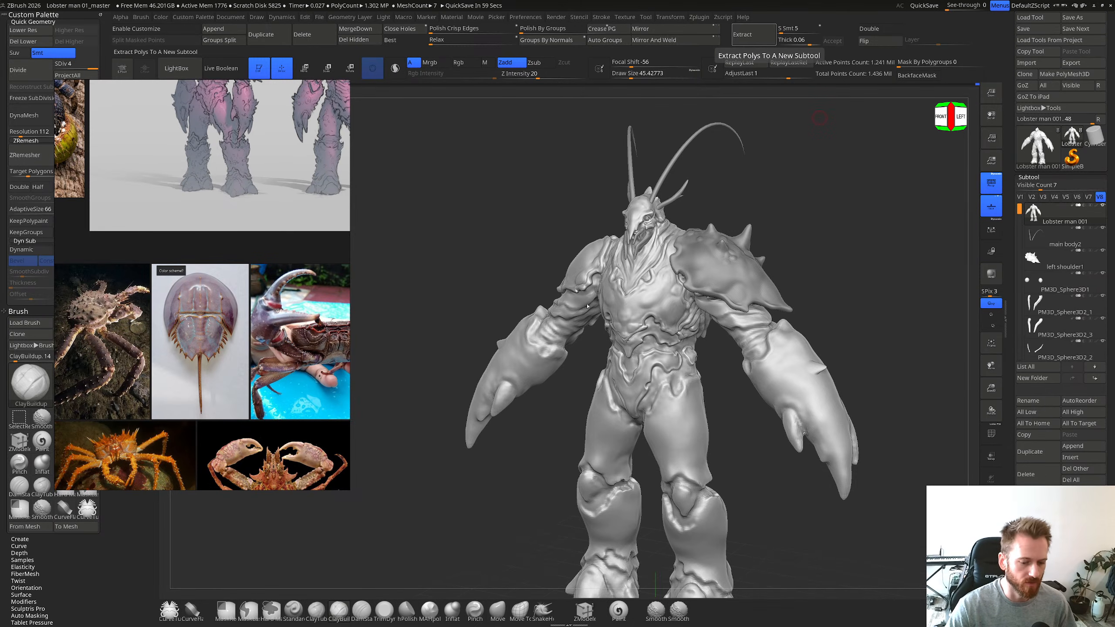
right_drag(588, 306, 600, 245)
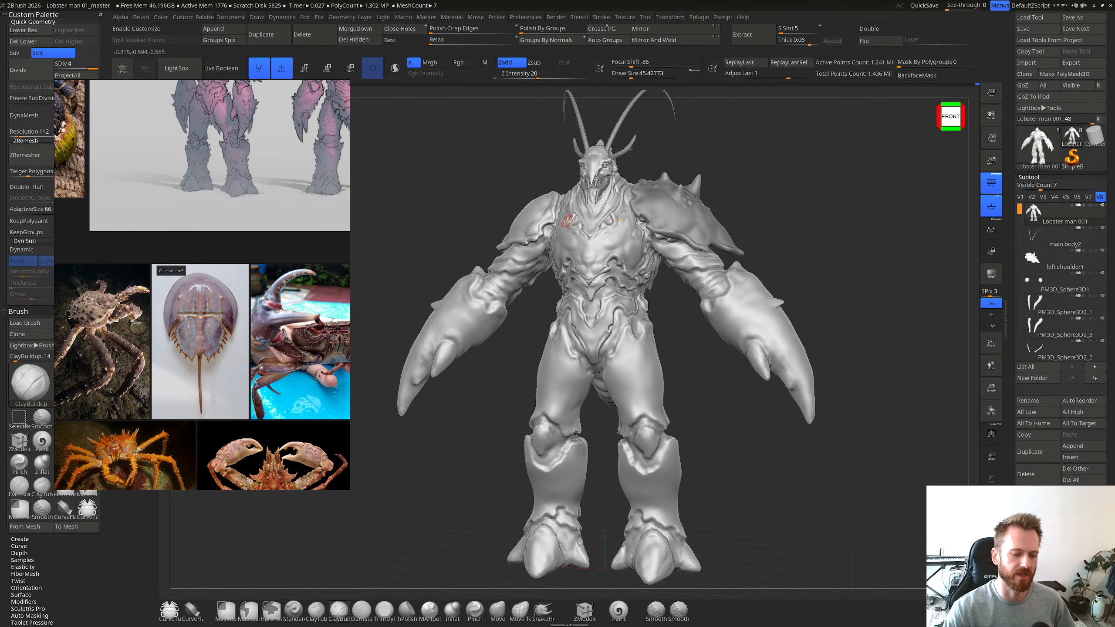
alt+right_drag(711, 310, 638, 271)
middle_drag(317, 346, 271, 348)
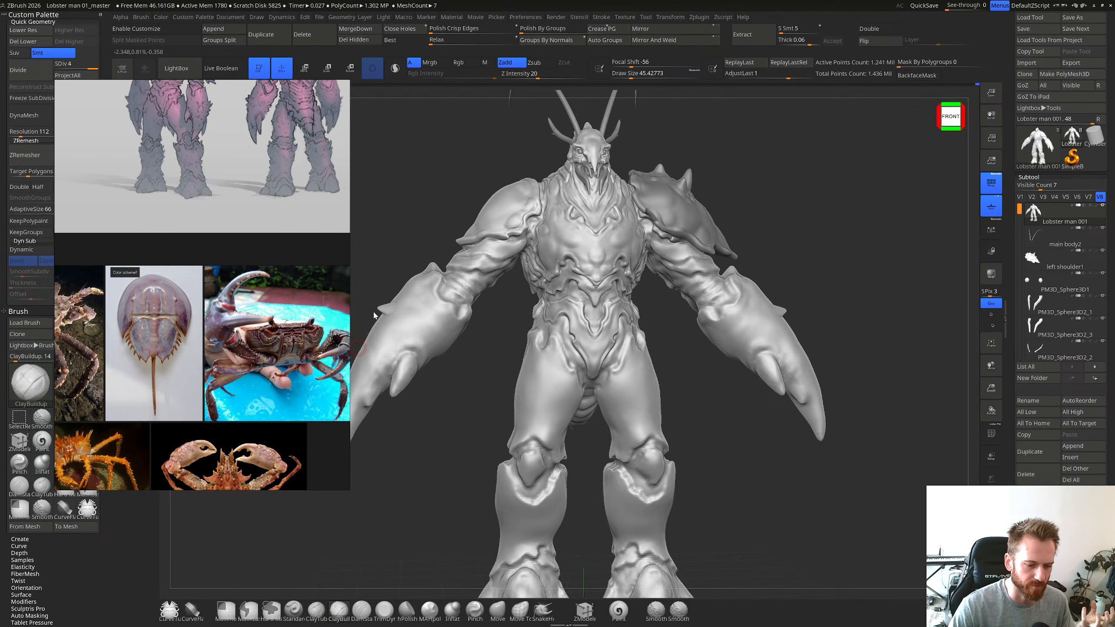
right_drag(581, 268, 643, 339)
right_drag(645, 259, 630, 259)
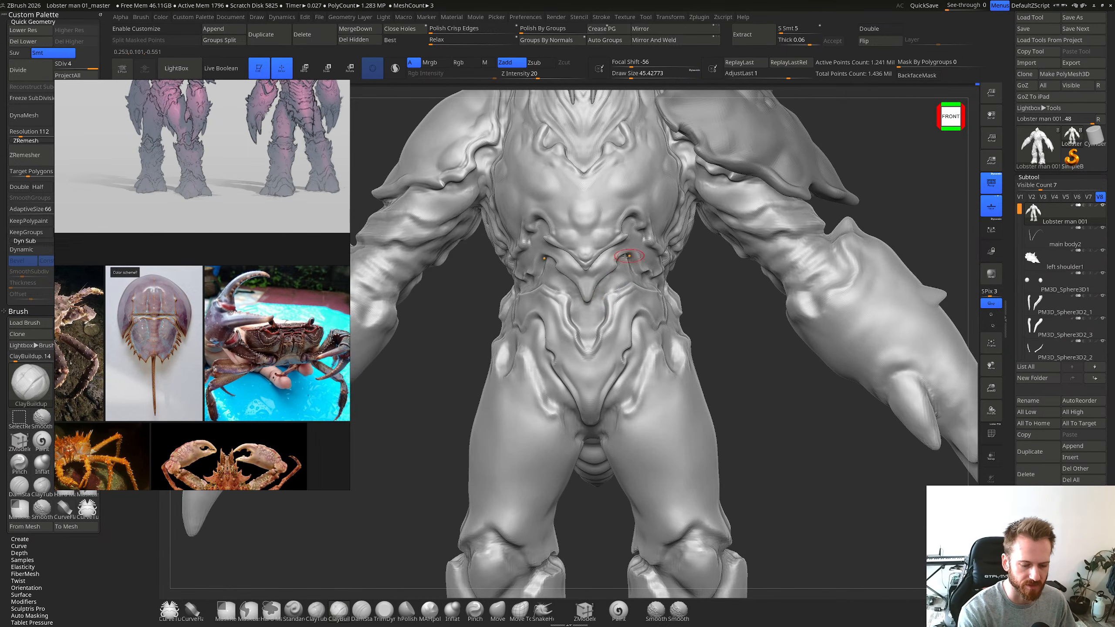
Step: Smooth the central waist plates on the front of the abdomen and build up their edges with ClayBuildup
mouse_move(616, 293)
shift+mouse_down()
mouse_move(607, 304)
mouse_move(612, 291)
shift+mouse_up()
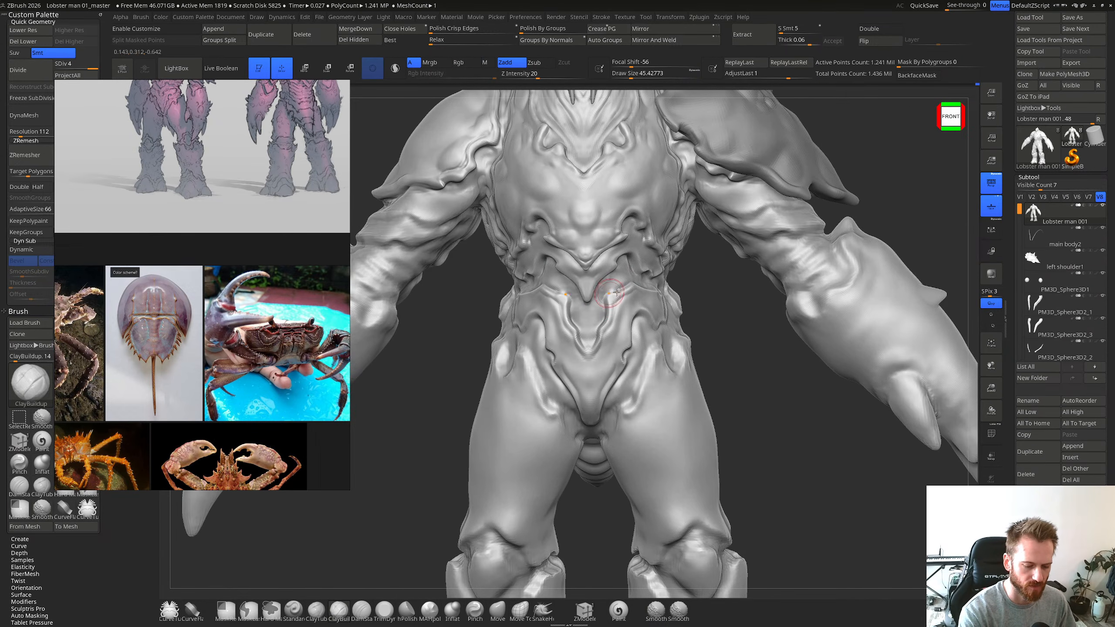
right_drag(608, 299, 640, 311)
shift+drag(583, 286, 591, 291)
right_drag(591, 292, 603, 297)
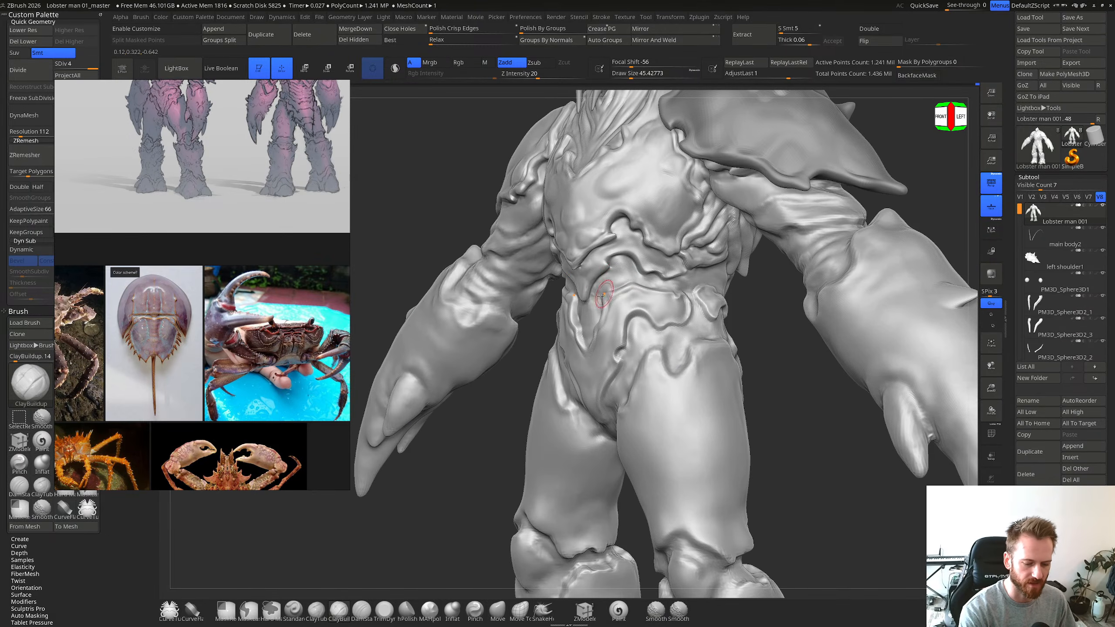
mouse_move(624, 266)
mouse_down()
mouse_move(615, 280)
mouse_move(624, 270)
mouse_up()
drag(619, 270, 612, 276)
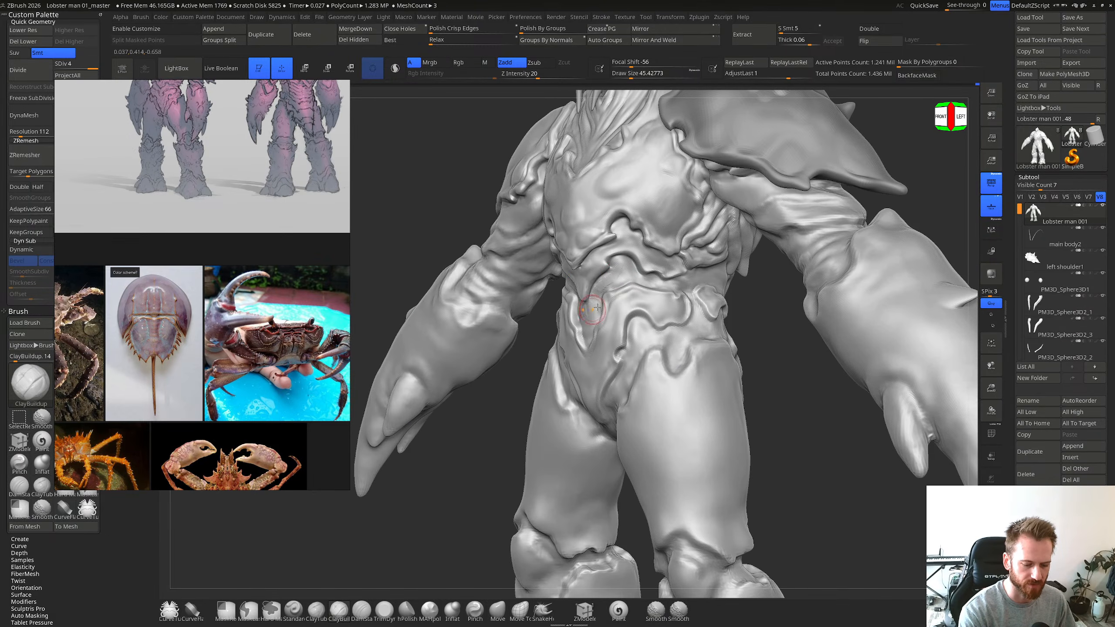
right_drag(597, 308, 611, 310)
Step: Shrink the Orc Armor Refs window and reposition it with the concept art legs and crustacean photos in view
drag(264, 251, 375, 325)
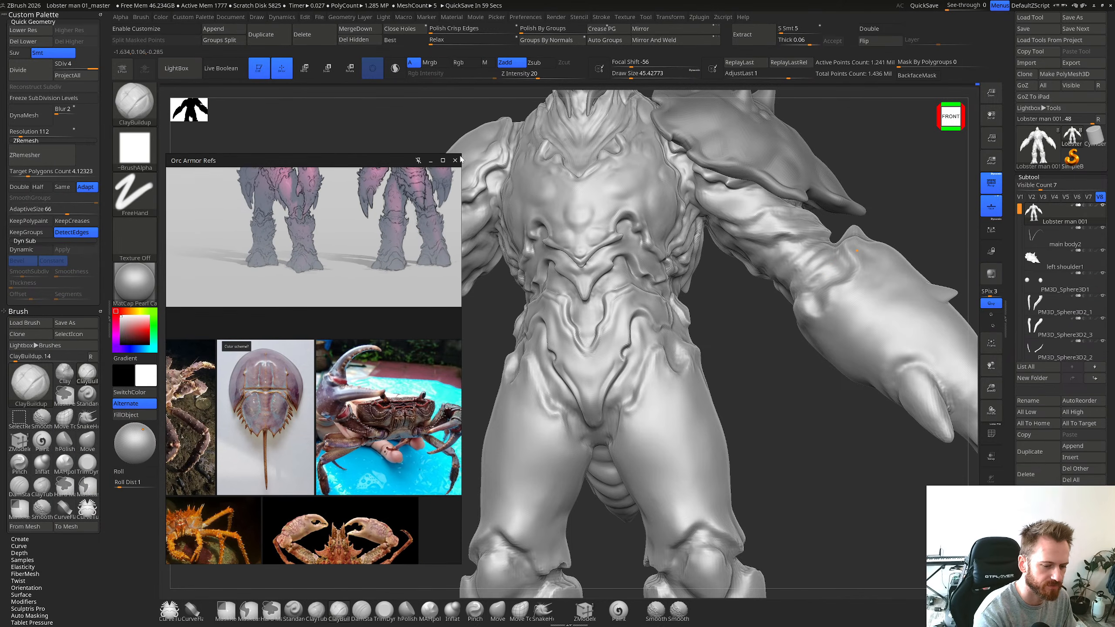
drag(461, 159, 395, 278)
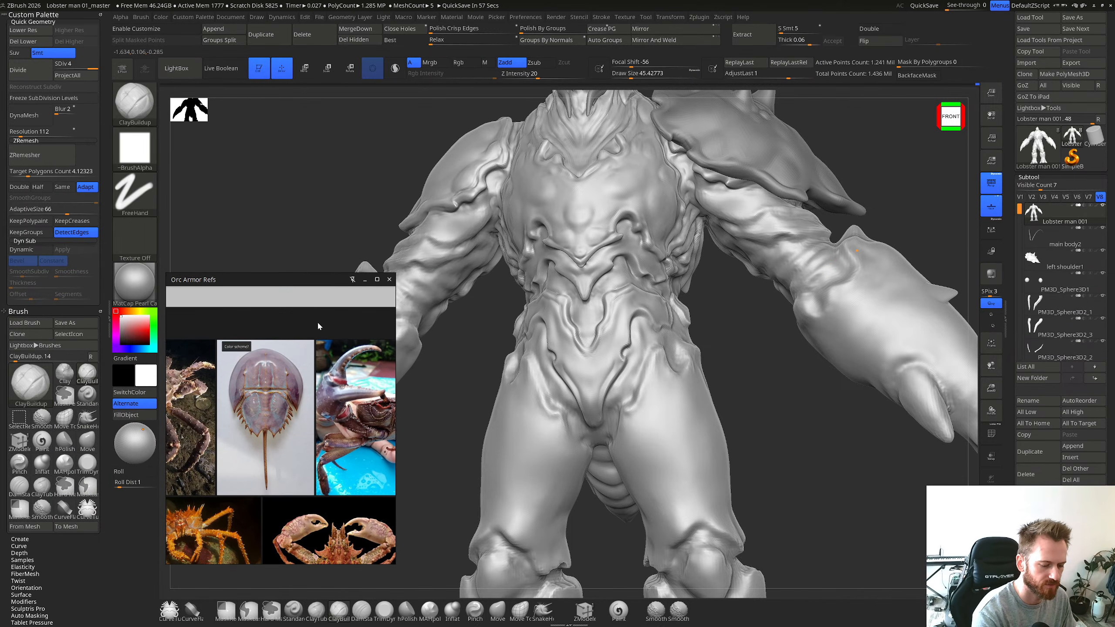
right_drag(319, 323, 312, 247)
middle_drag(309, 251, 303, 363)
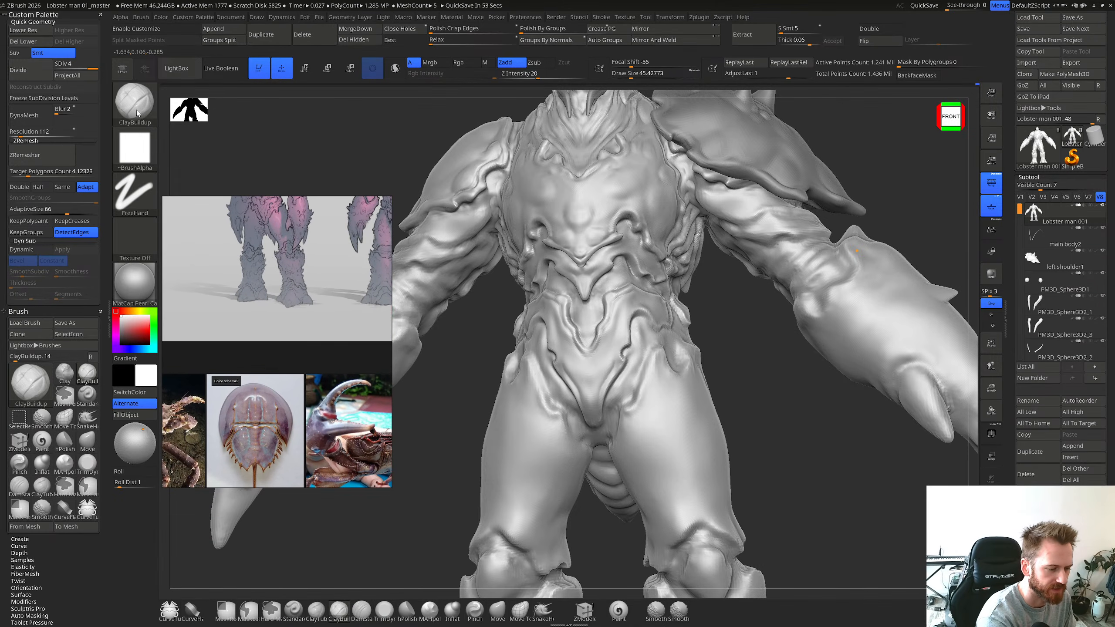
Step: Assign the round soft Alpha 48 to the ClayBuildup brush, moving the reference window clear of the alpha choices
click(136, 148)
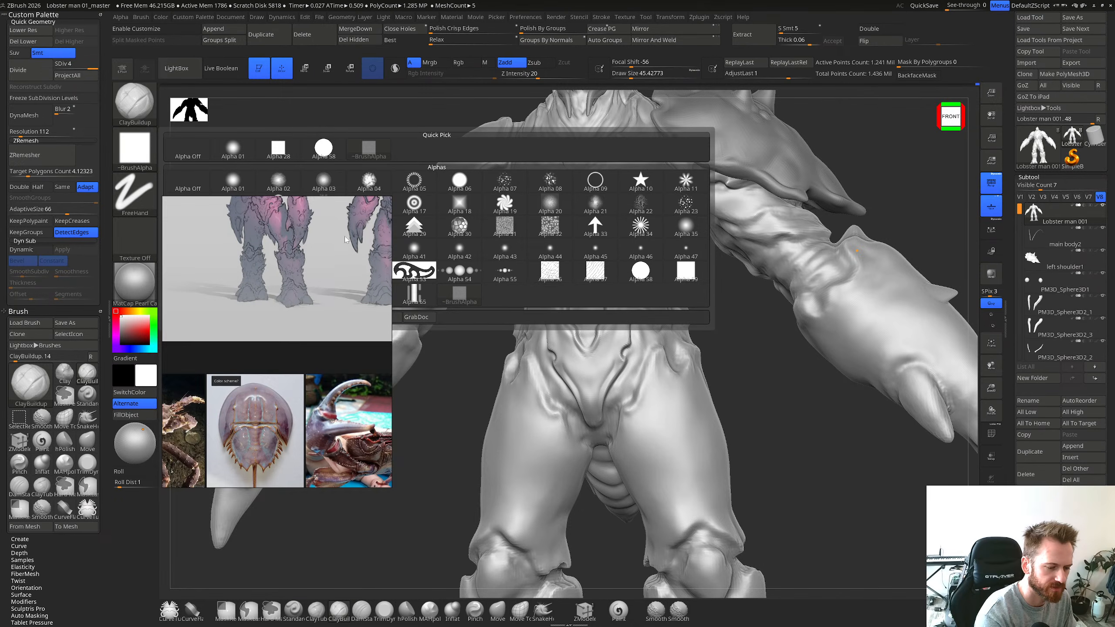
right_drag(345, 240, 344, 313)
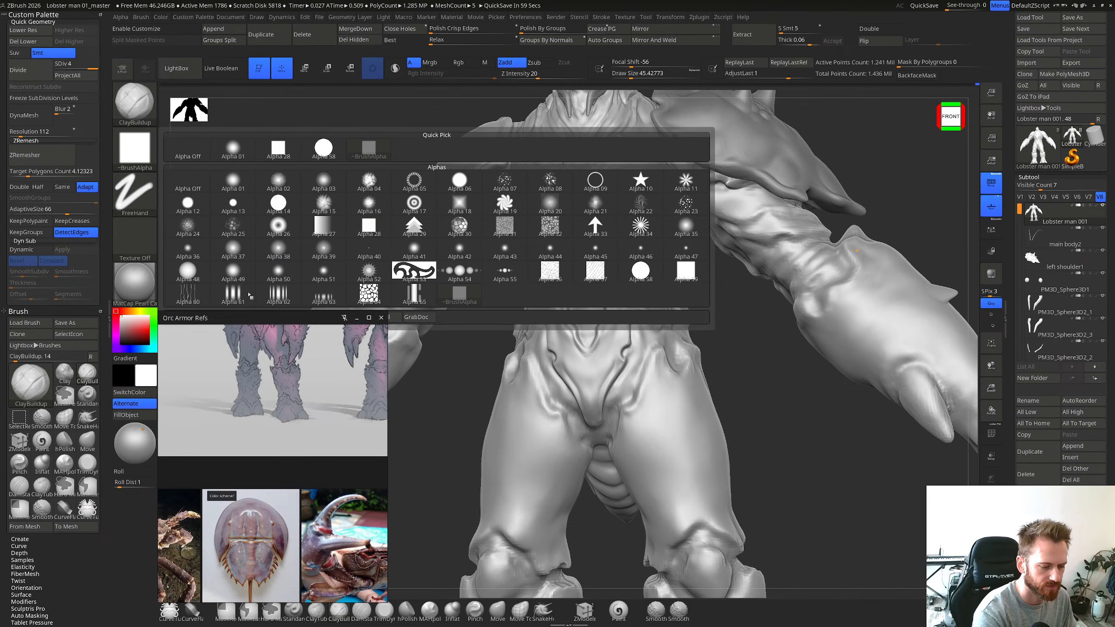
click(194, 274)
mouse_move(276, 427)
right_down()
mouse_move(280, 246)
mouse_move(282, 254)
right_up()
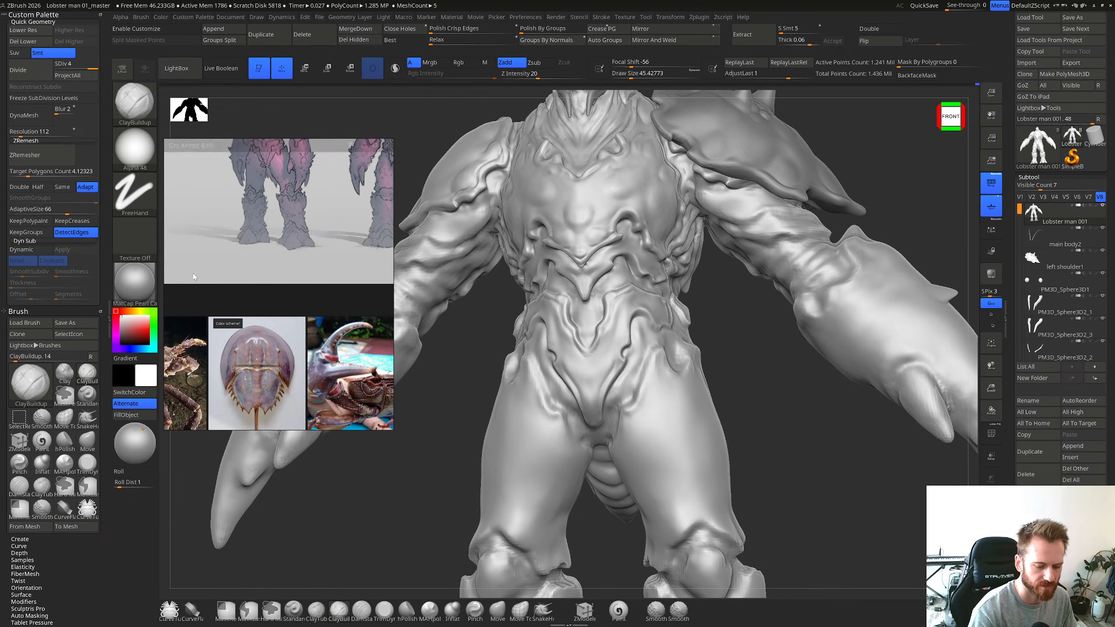
Step: Reduce the draw size to about 25 and build up the plate edge beside the centre of the waist
key(bracketleft)
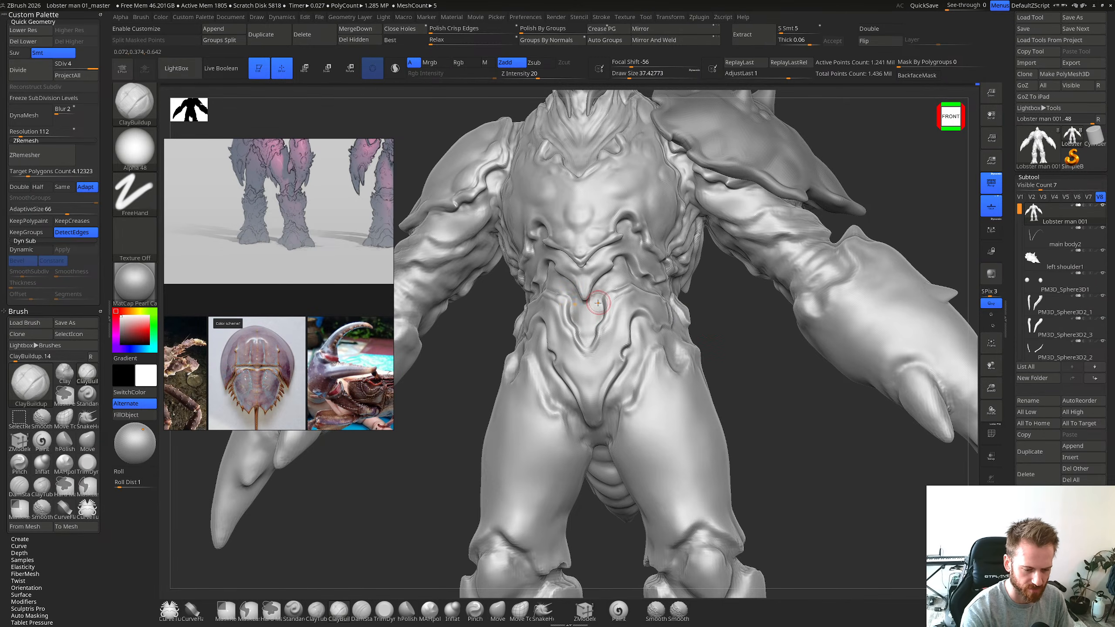
key(bracketleft)
key(bracketleft)
key(bracketleft)
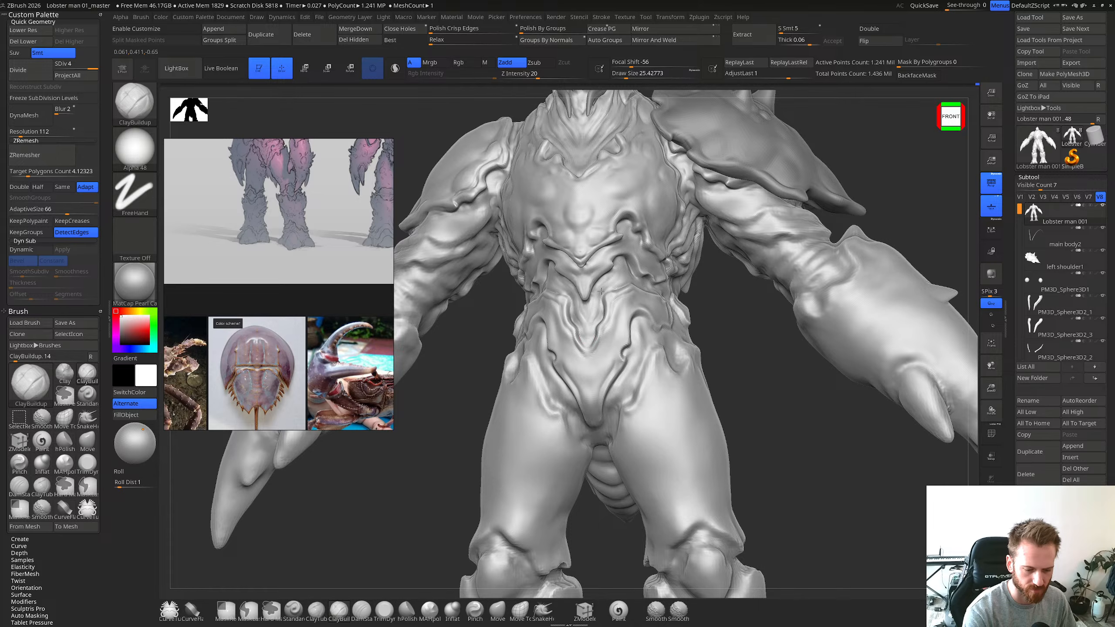
drag(621, 276, 622, 266)
right_drag(624, 278, 591, 281)
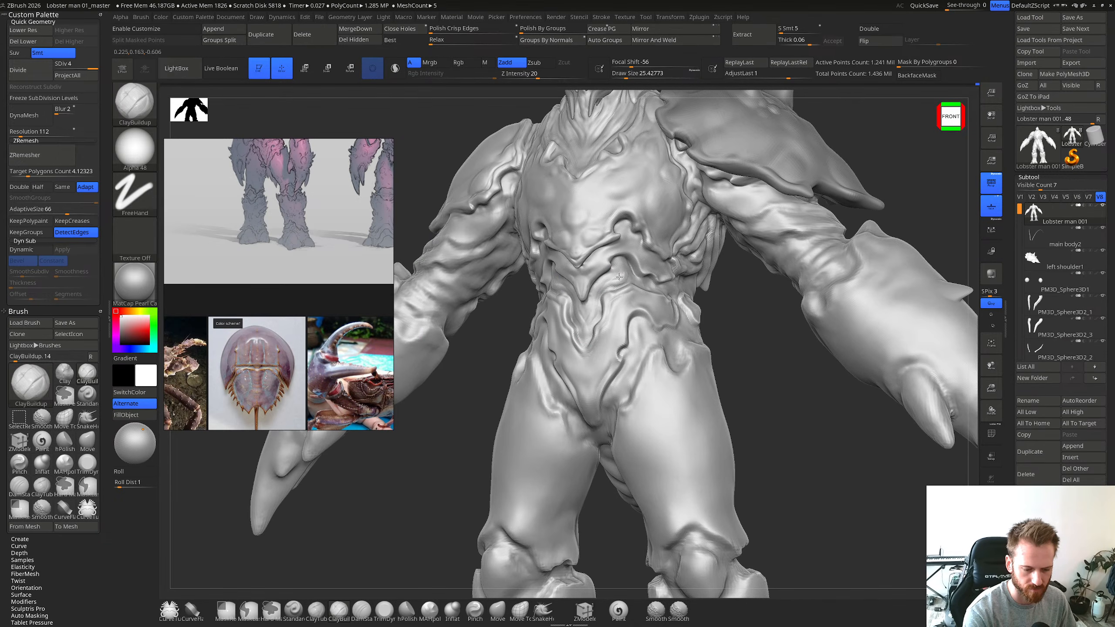
right_drag(644, 264, 625, 276)
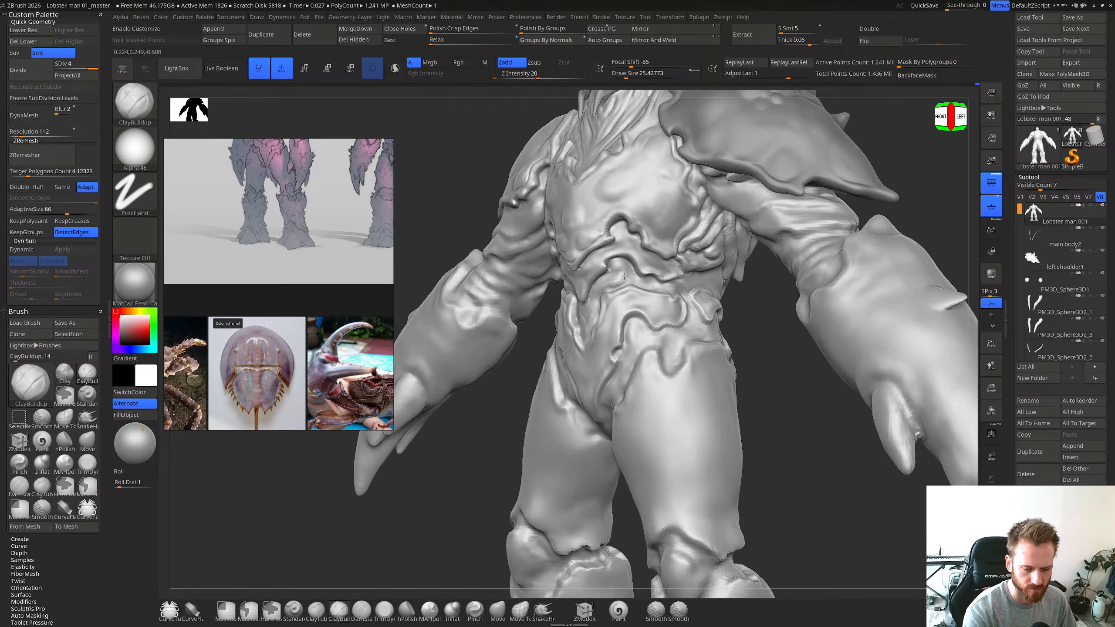
Step: Smooth the newly built-up plate edges on the front of the waist
shift+drag(629, 276, 618, 280)
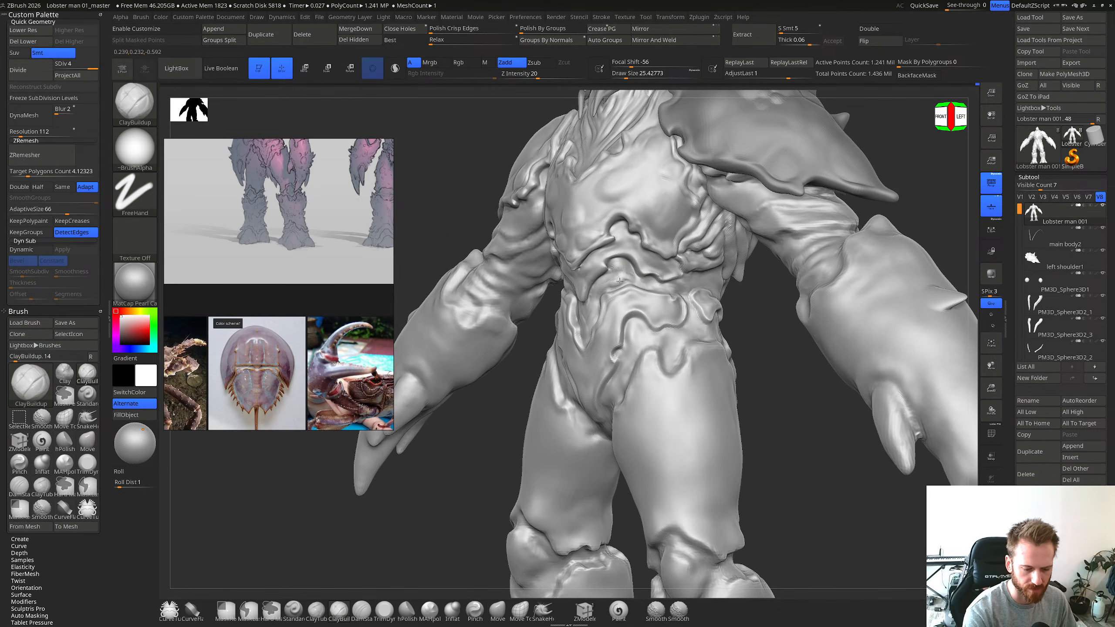
right_drag(621, 269, 643, 267)
shift+drag(632, 271, 629, 281)
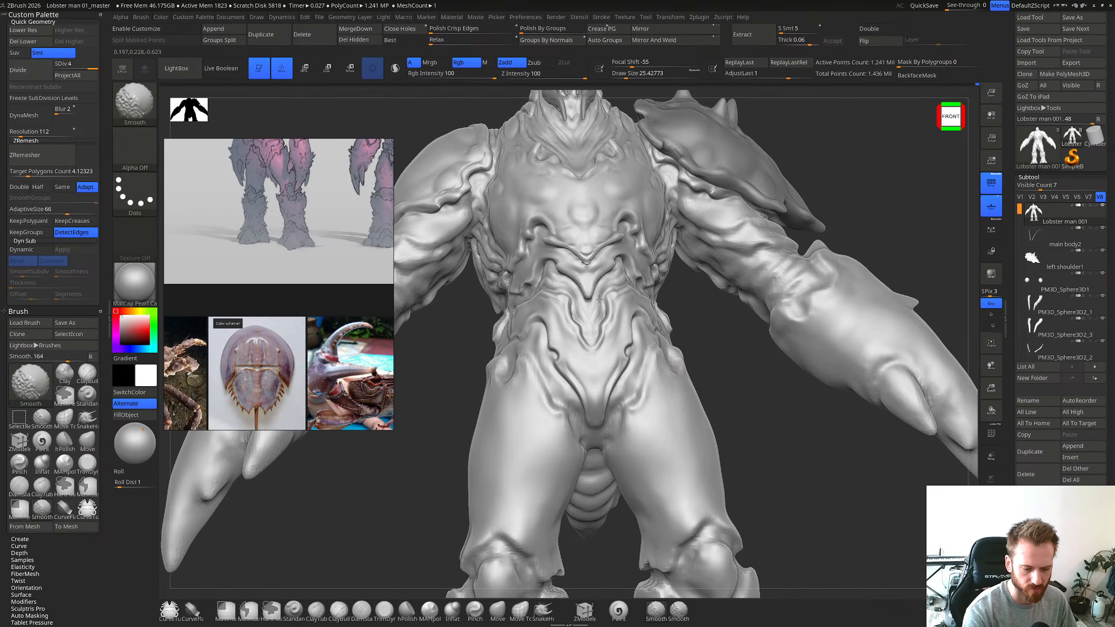
mouse_move(669, 265)
right_down()
mouse_move(649, 266)
mouse_move(650, 281)
mouse_move(622, 267)
right_up()
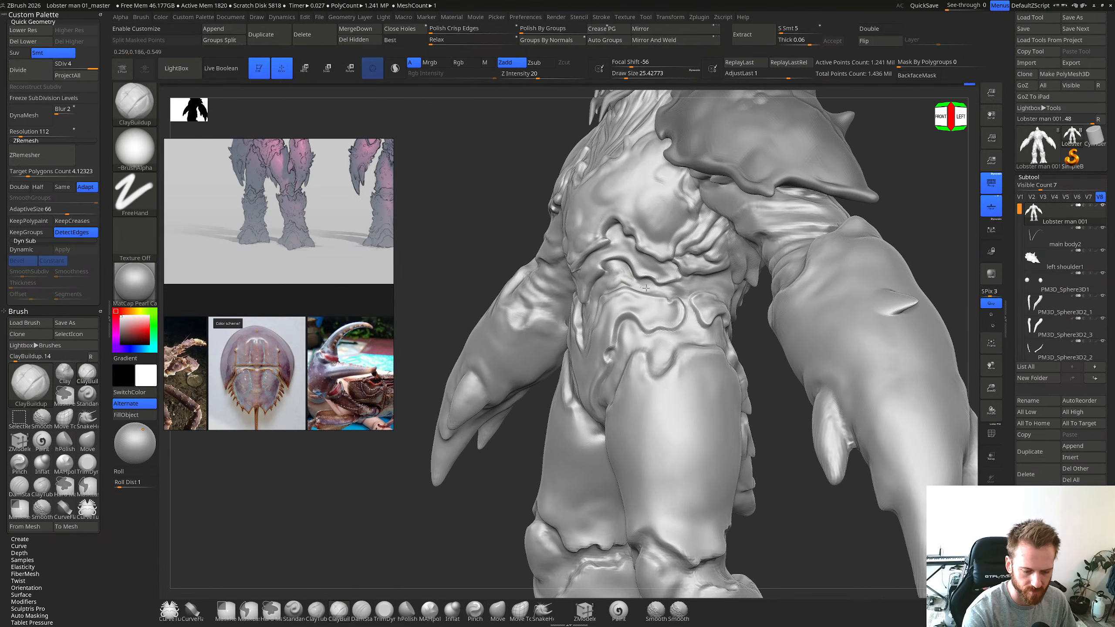
Step: Examine the waist, abdomen and torso plates from the front and both sides, switching to the DamStandard brush
mouse_move(649, 262)
right_down()
mouse_move(661, 302)
mouse_move(644, 315)
right_up()
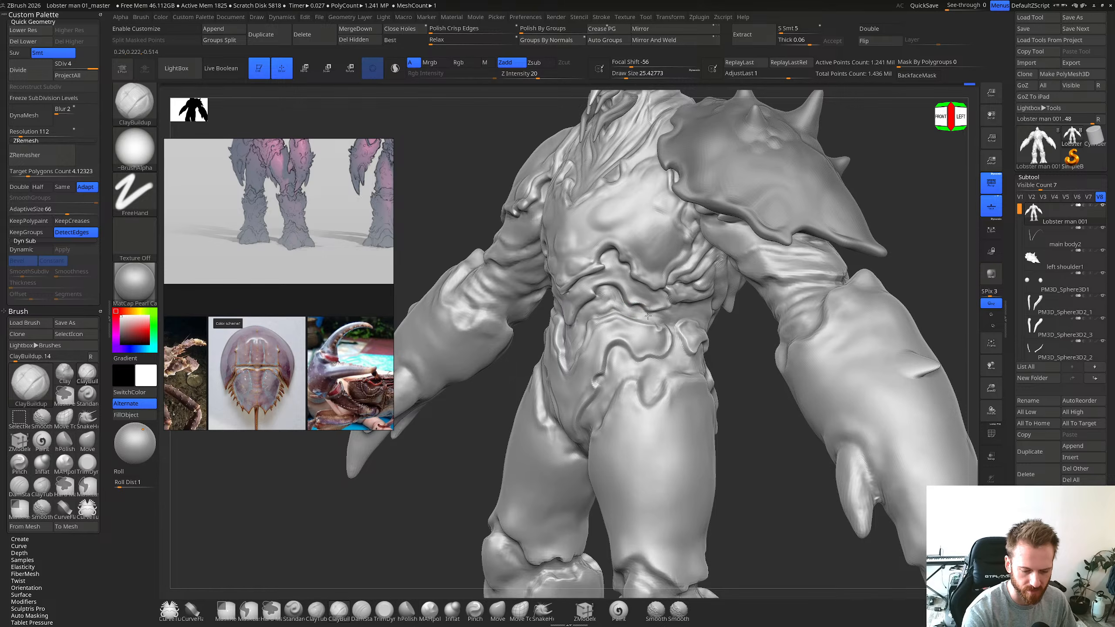
shift+right_drag(667, 313, 648, 288)
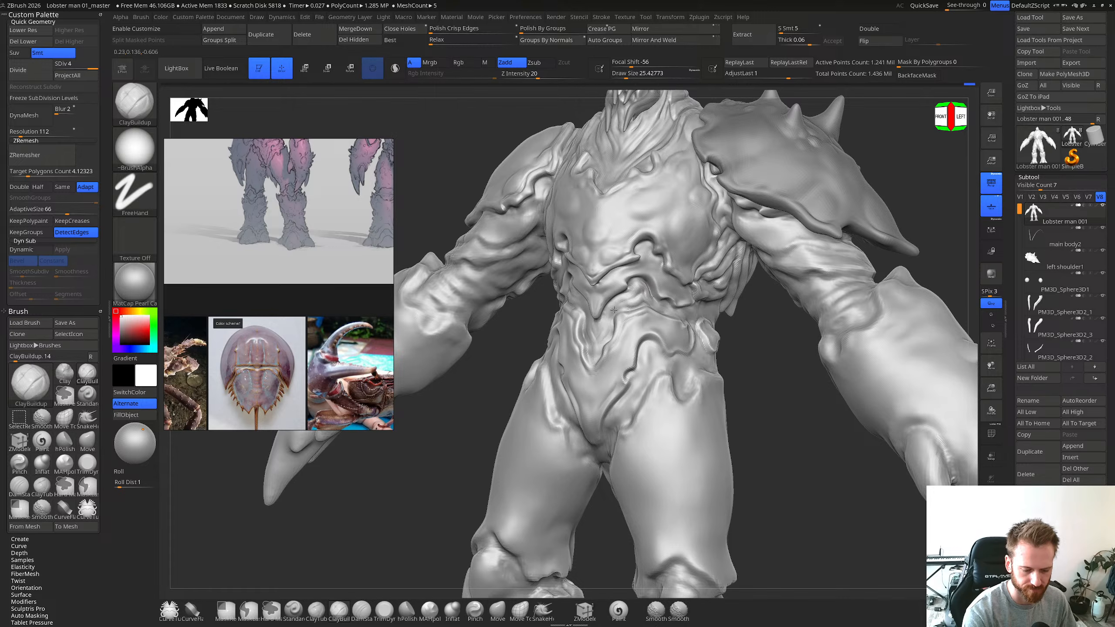
shift+right_drag(627, 311, 620, 314)
key(4)
key(3)
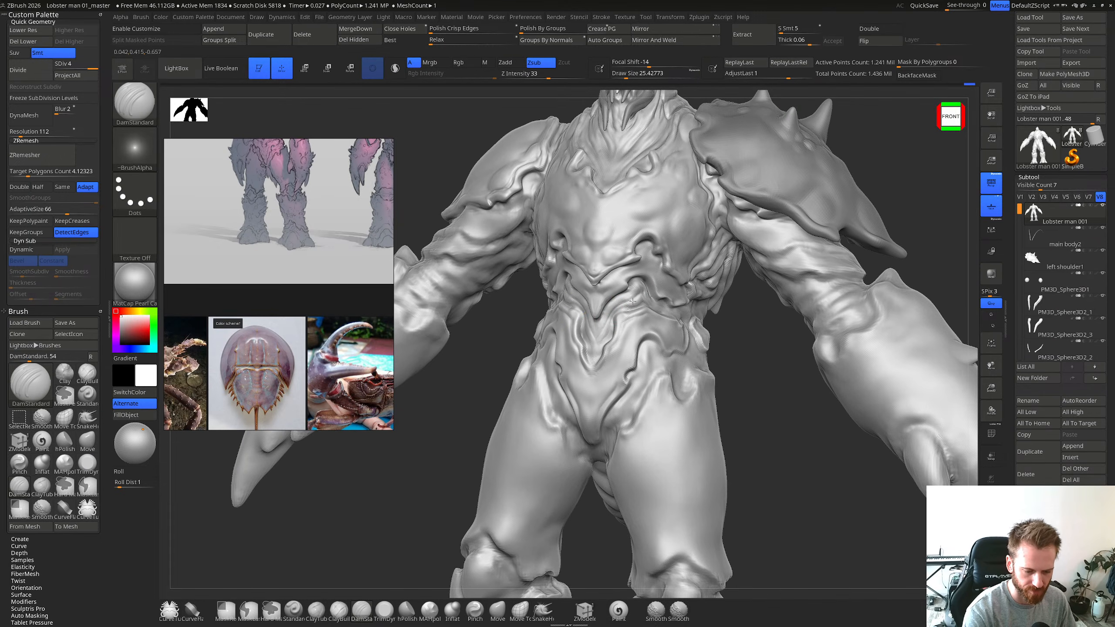
right_drag(619, 312, 641, 310)
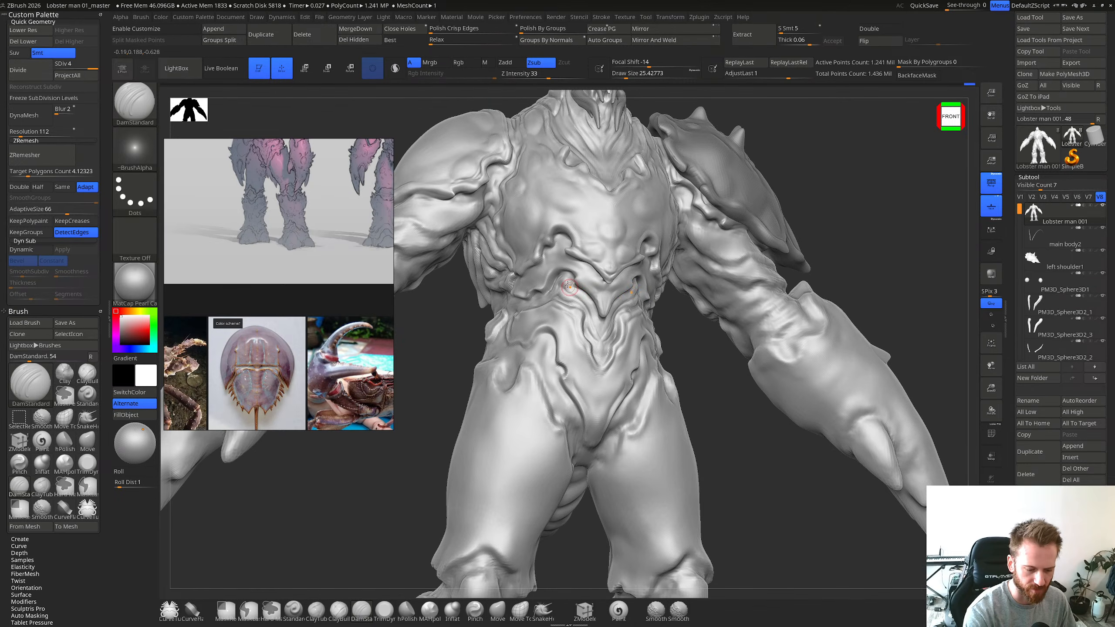
right_drag(583, 285, 557, 286)
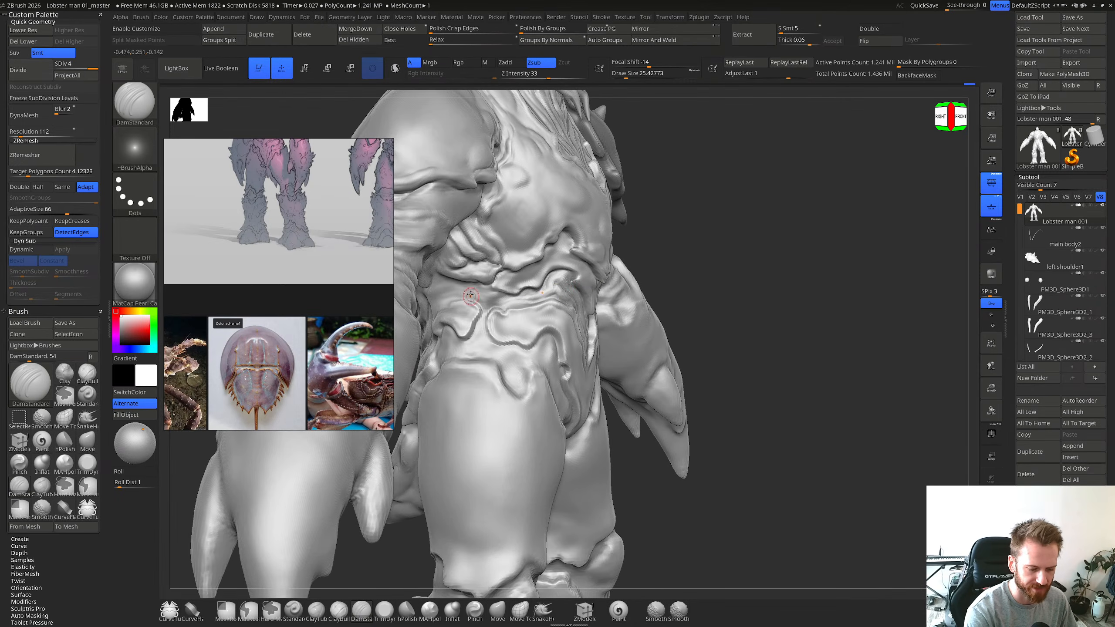
right_drag(480, 296, 554, 276)
ctrl+right_drag(659, 334, 663, 307)
alt+right_drag(689, 342, 653, 285)
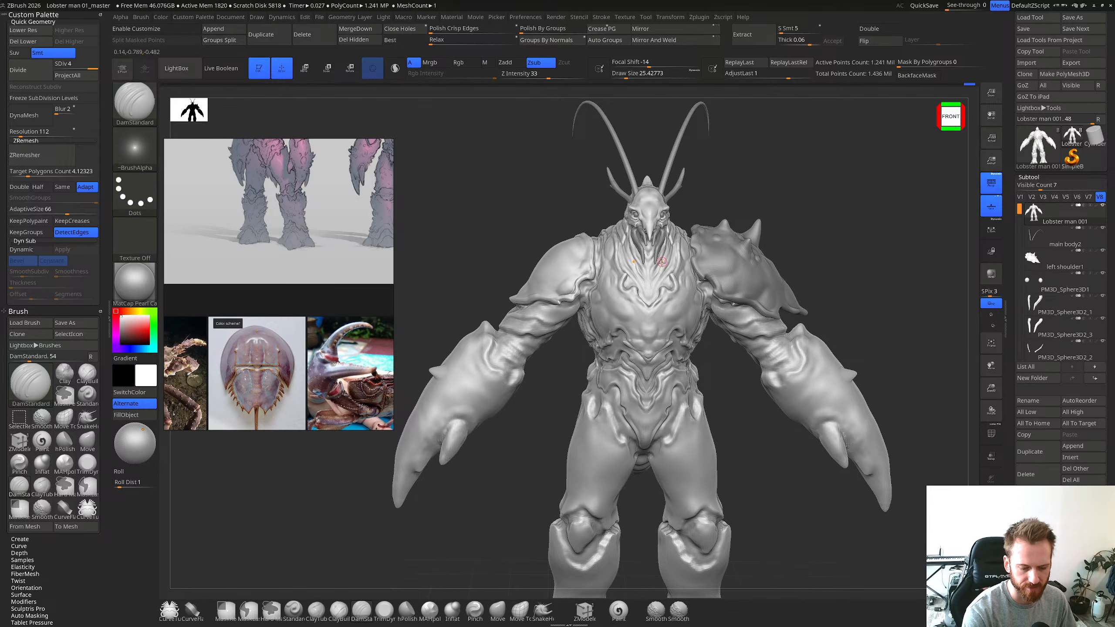
right_drag(670, 257, 685, 242)
right_drag(722, 330, 697, 360)
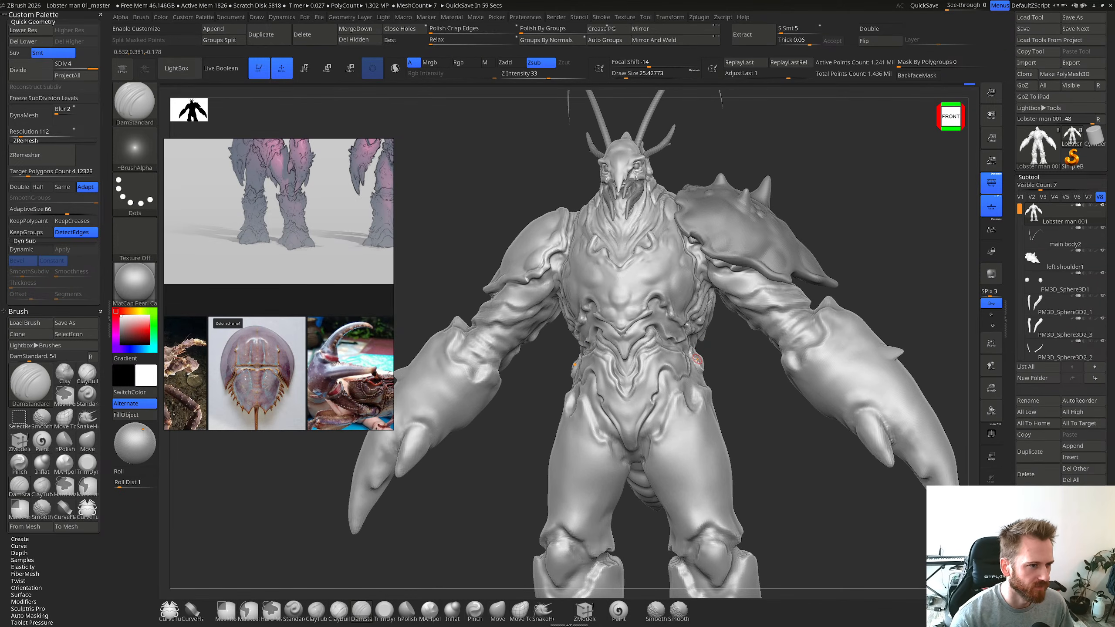
Step: Smooth and recut the plate crease on the side of the waist with the DamStandard brush
right_drag(697, 361, 650, 336)
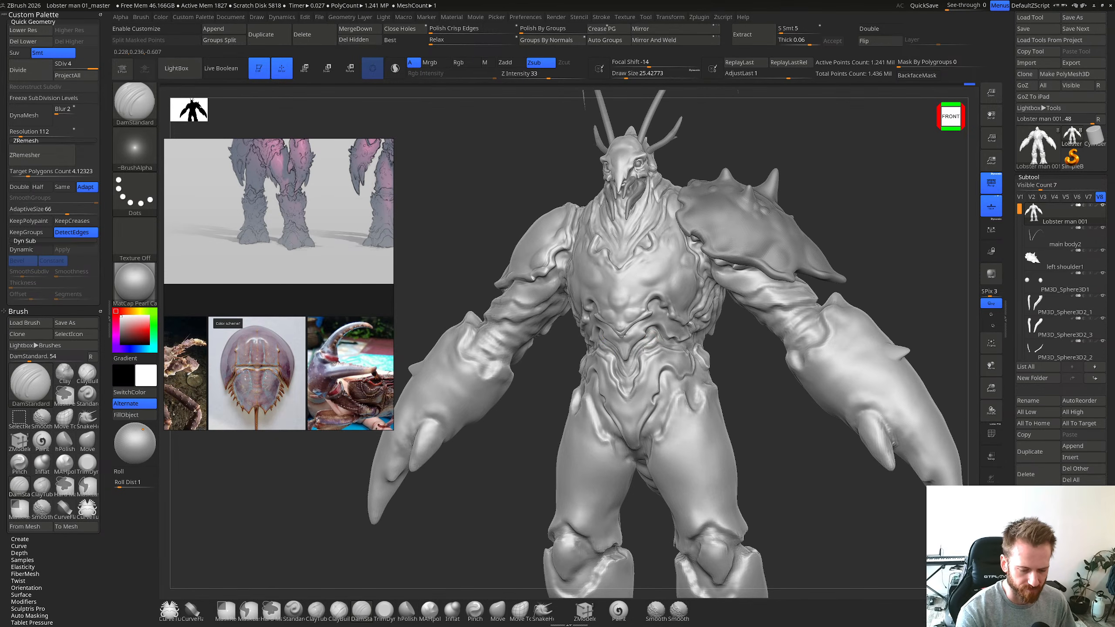
mouse_move(689, 325)
right_down()
mouse_move(732, 348)
mouse_move(667, 329)
right_up()
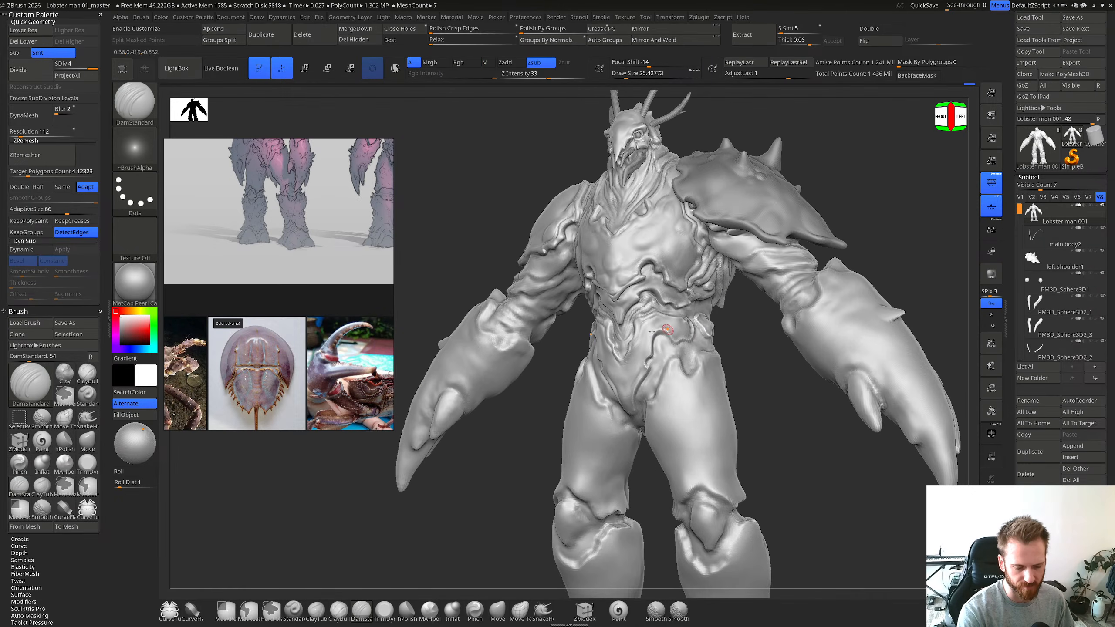
mouse_move(667, 329)
shift+mouse_down()
mouse_move(627, 339)
mouse_move(666, 320)
shift+mouse_up()
right_drag(666, 320, 703, 325)
drag(677, 323, 664, 329)
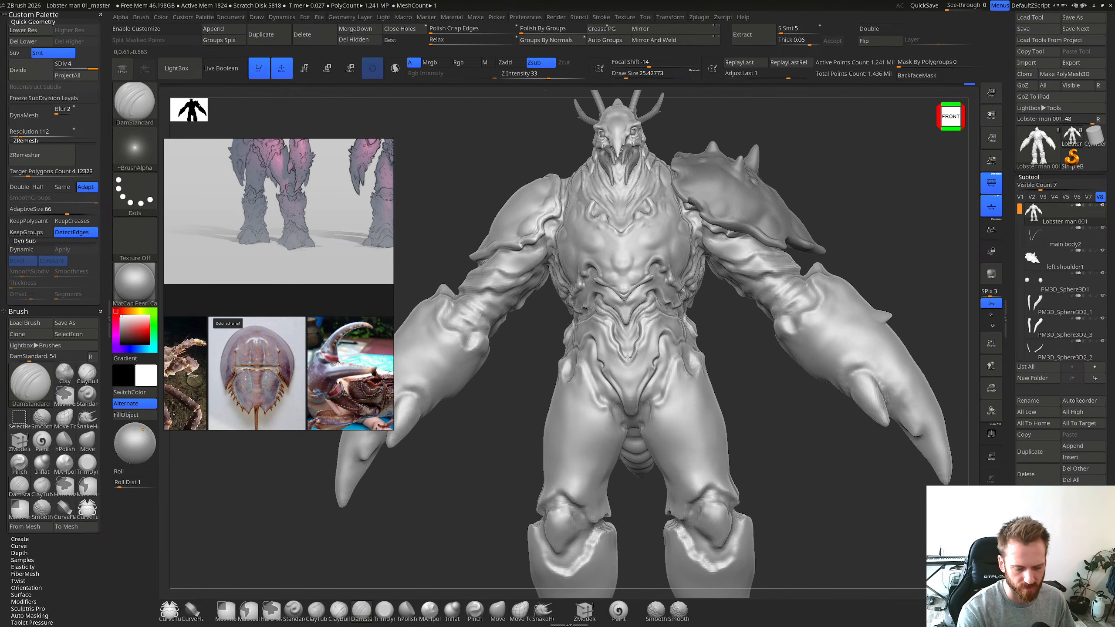
Step: Build up the plate on the side of the waist with the ClayBuildup brush
right_drag(630, 356, 675, 334)
key(b)
key(c)
key(b)
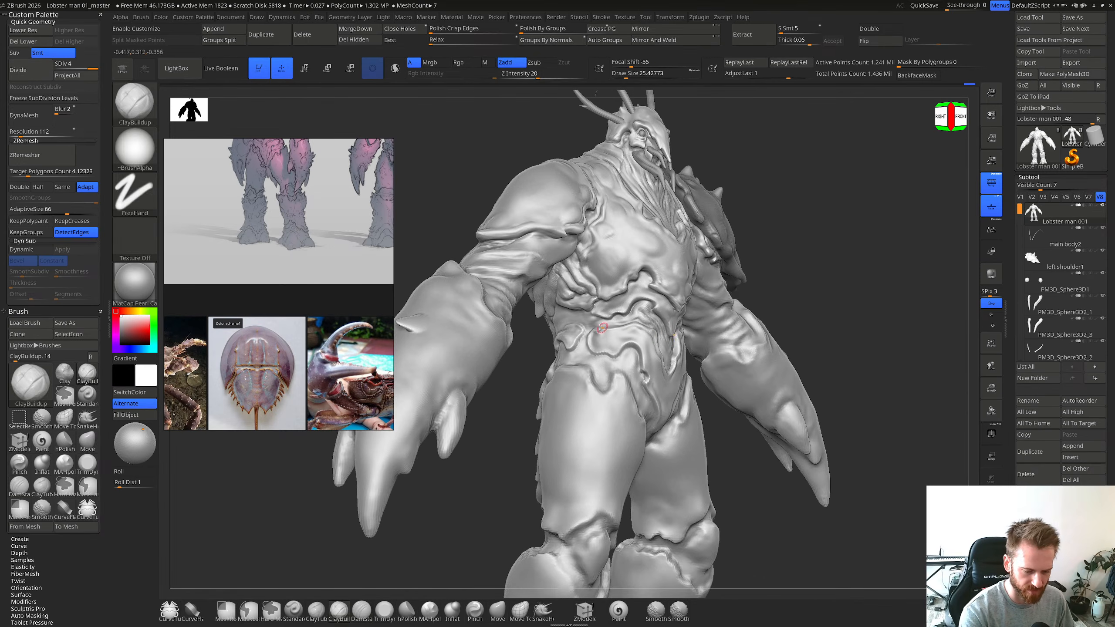
right_drag(596, 347, 595, 355)
drag(594, 338, 593, 343)
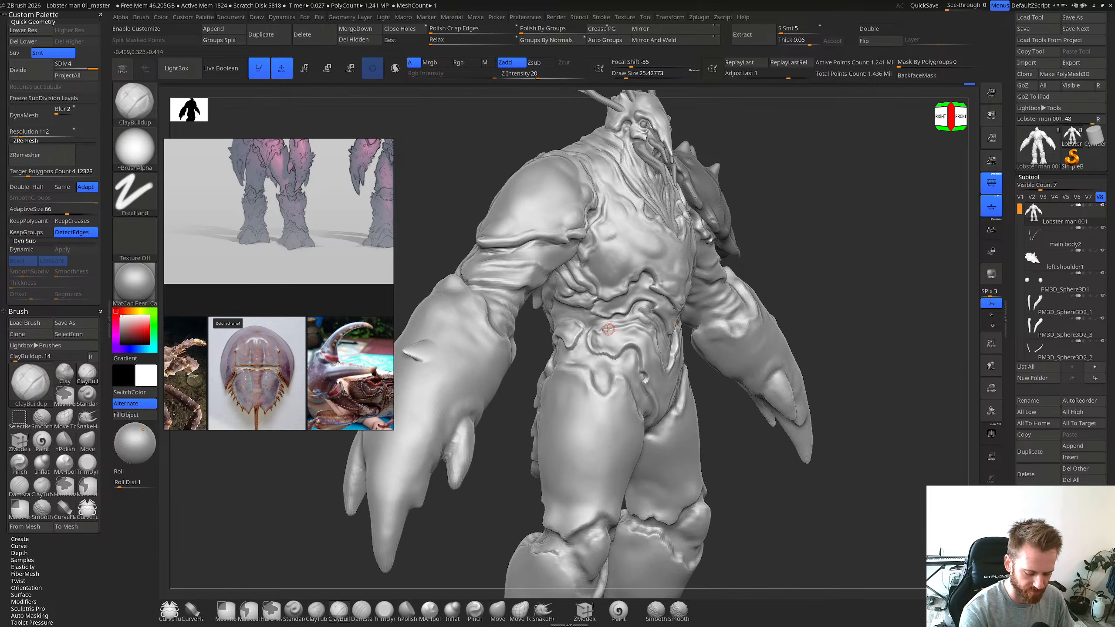
Step: Enlarge the draw size to about 33 and smooth the upper edge of the side waist plate
key(bracketright)
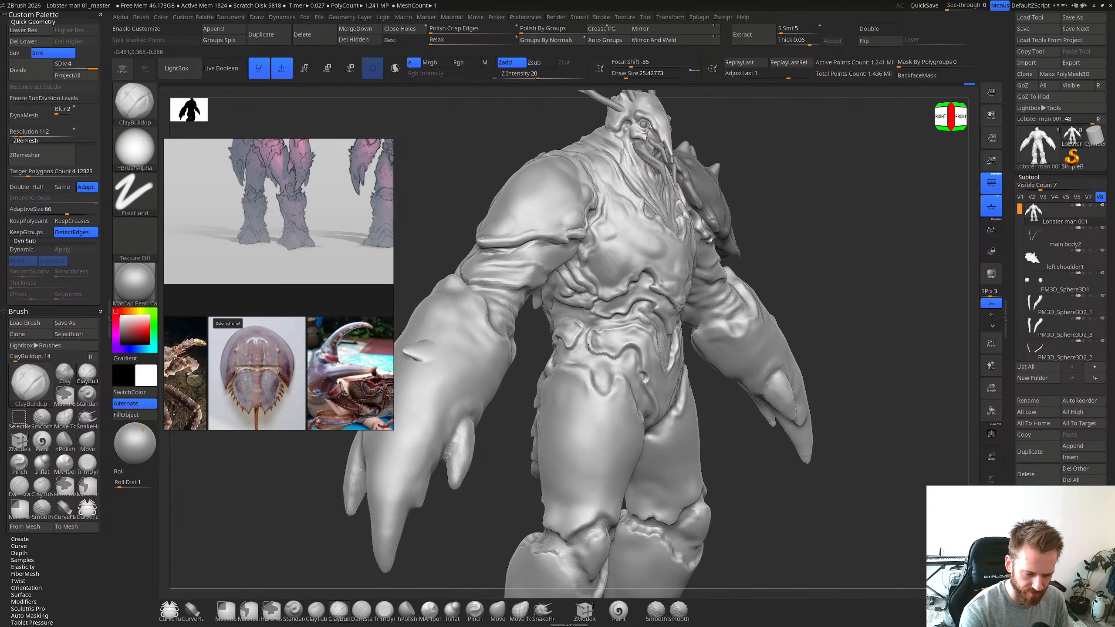
key(bracketright)
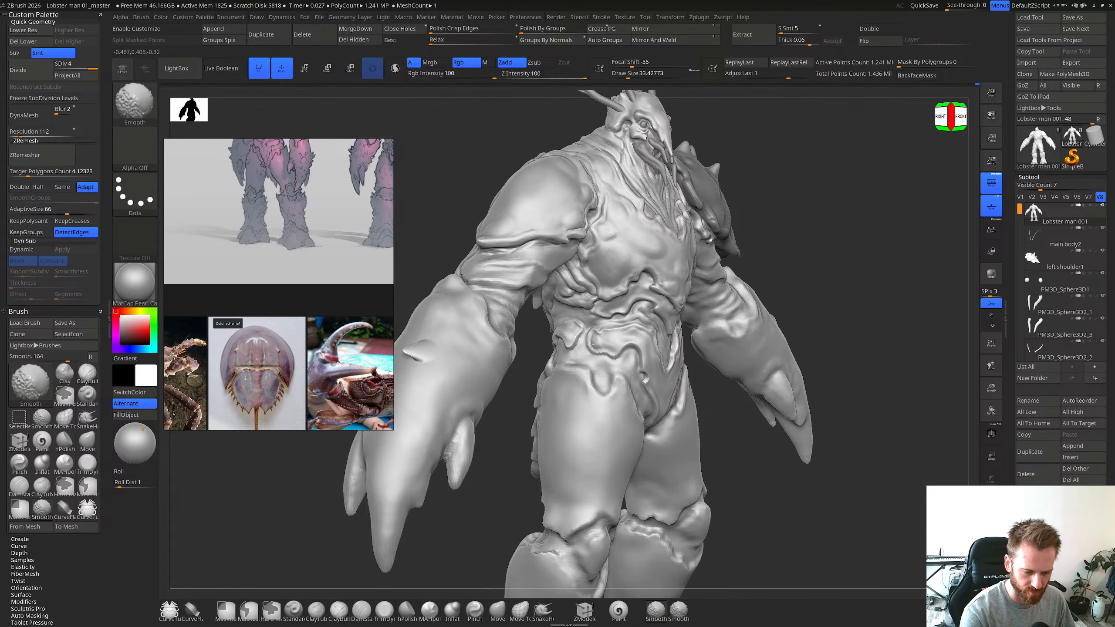
shift+drag(608, 329, 613, 317)
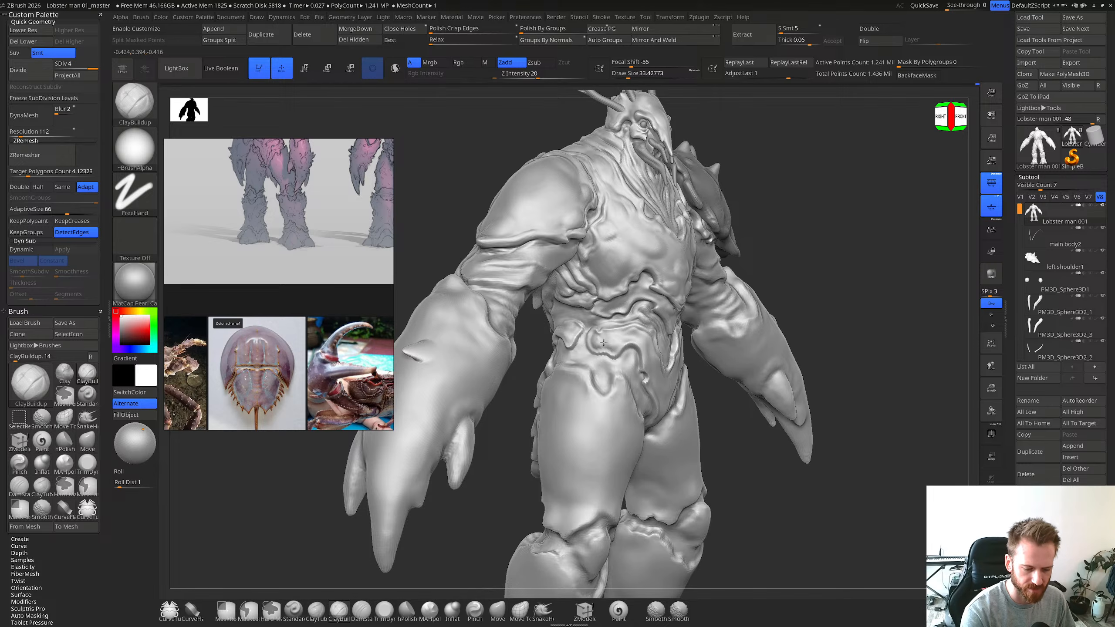
right_drag(604, 342, 655, 358)
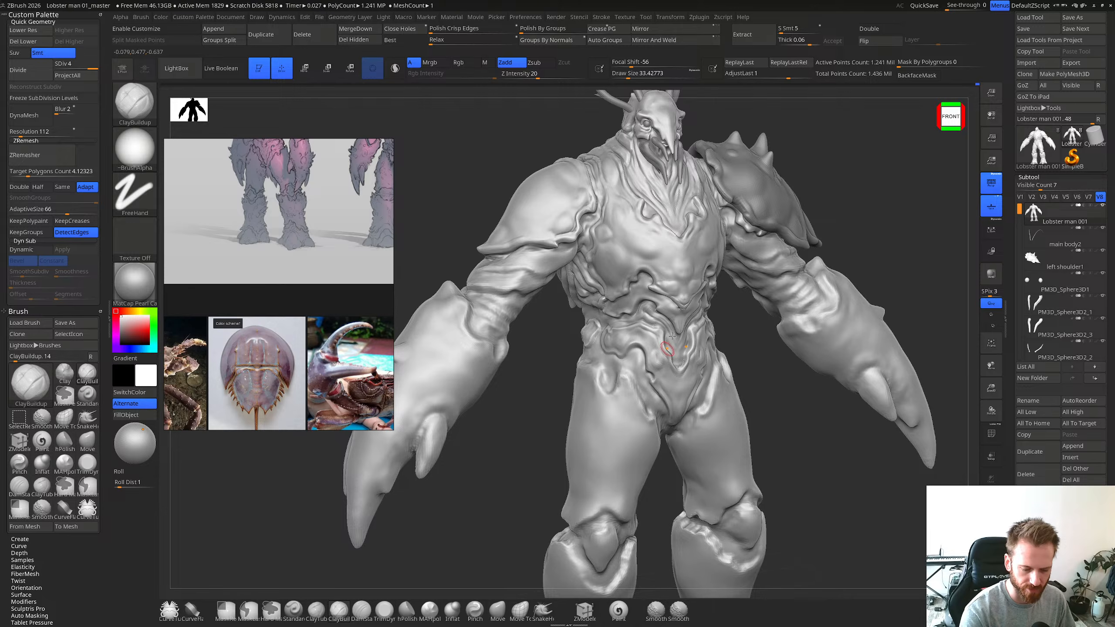
right_drag(659, 366, 701, 336)
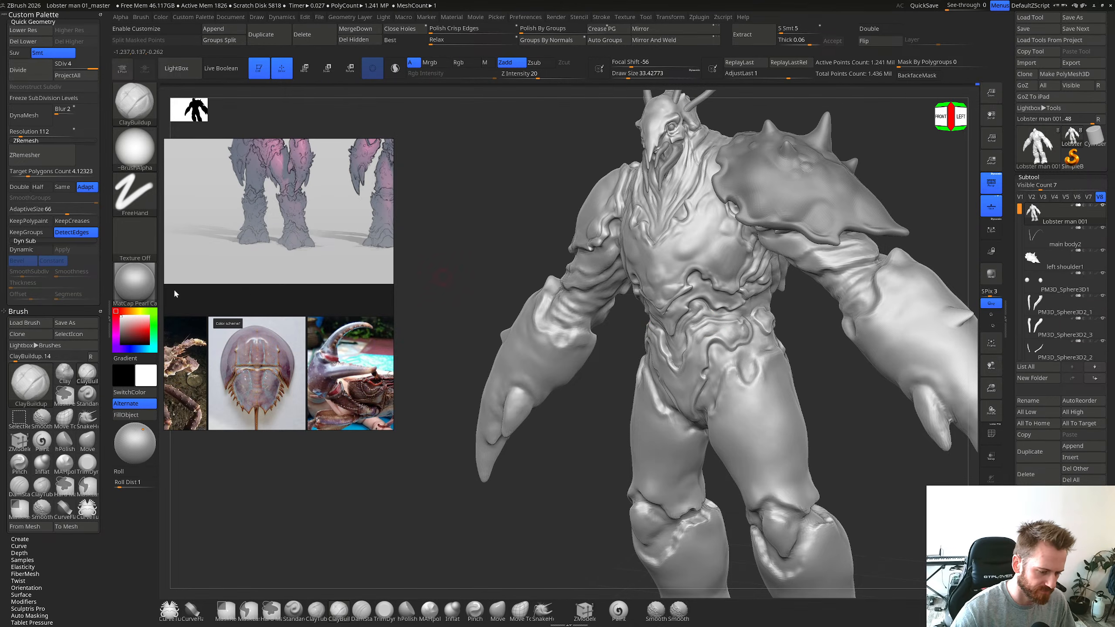
Step: Browse the crustacean reference photos and study the spiny orange crab up close
scroll(280, 309, down, 4)
middle_drag(280, 310, 285, 268)
scroll(285, 268, down, 1)
scroll(282, 348, up, 1)
scroll(282, 347, up, 6)
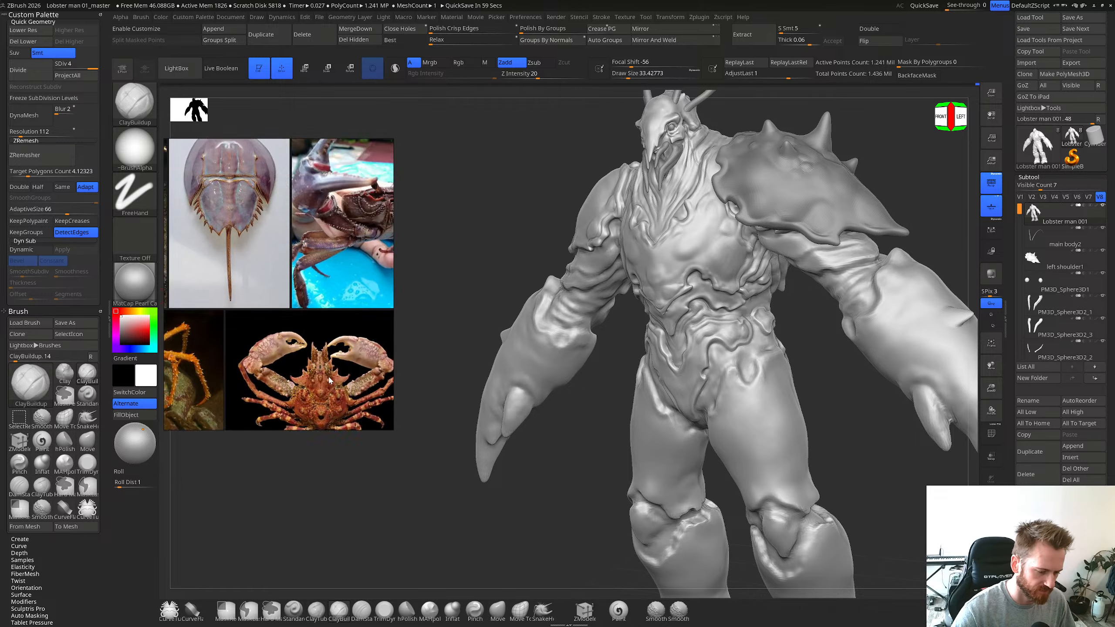
scroll(287, 289, down, 4)
middle_drag(288, 289, 344, 330)
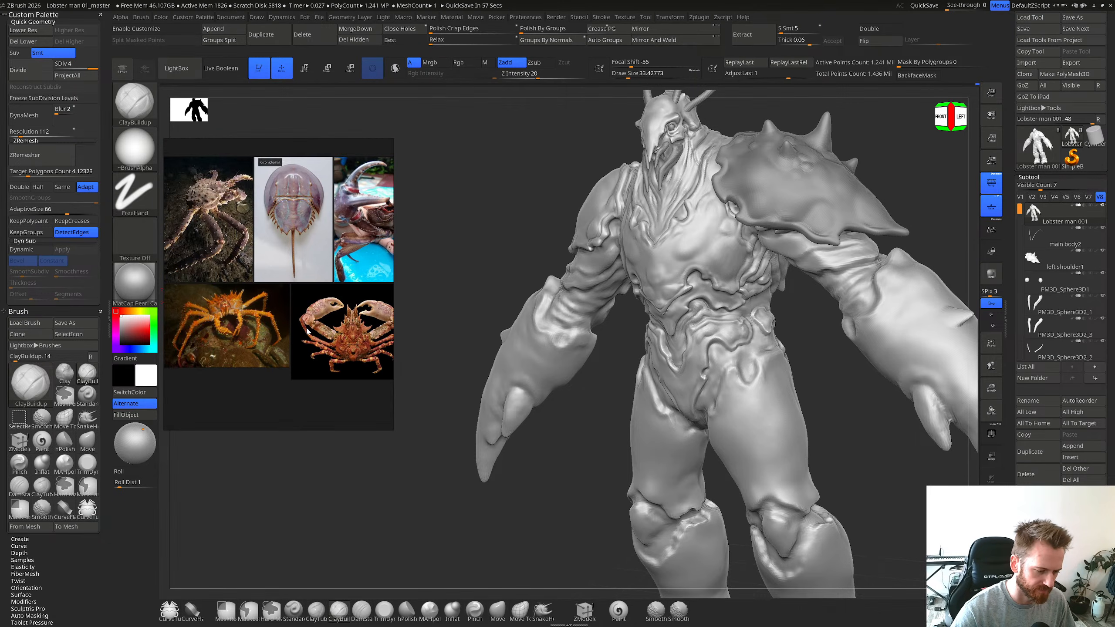
scroll(246, 320, up, 6)
middle_drag(246, 320, 270, 335)
Step: Examine the waist plates and the overall body silhouette from the front and slightly turned angles
right_drag(593, 519, 503, 486)
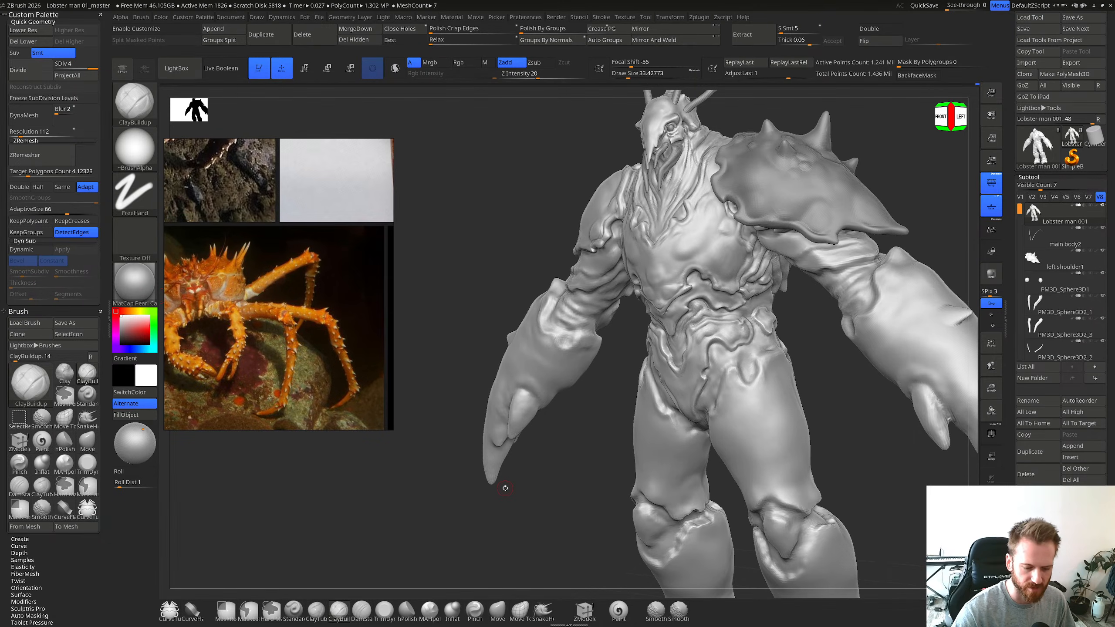
right_drag(711, 292, 726, 293)
mouse_move(694, 349)
right_down()
mouse_move(697, 322)
mouse_move(694, 341)
right_up()
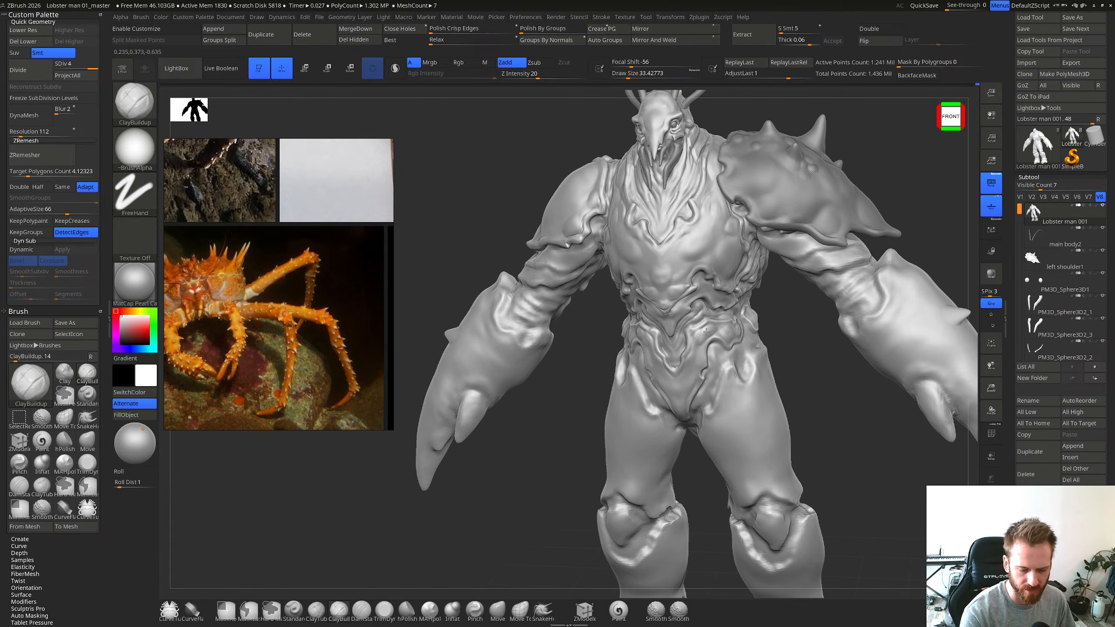
key(shift)
right_drag(699, 344, 691, 380)
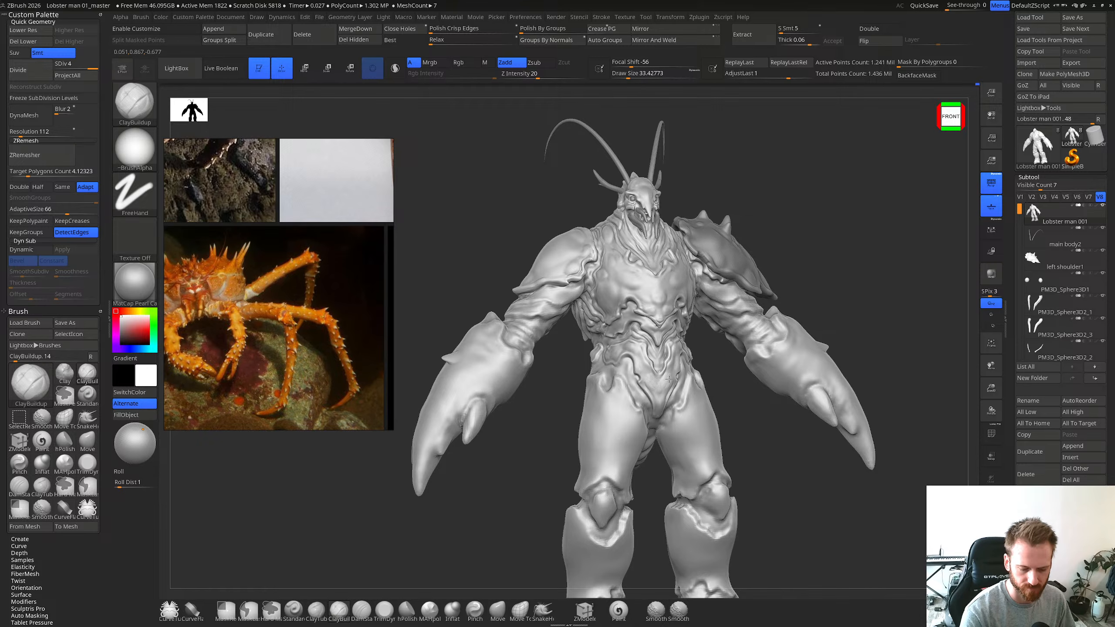
key(shift)
mouse_move(666, 383)
right_down()
mouse_move(717, 355)
mouse_move(738, 373)
mouse_move(689, 383)
mouse_move(713, 373)
mouse_move(709, 352)
mouse_move(706, 380)
right_up()
Step: Lower the body by three subdivision levels and take up the Move brush with a large draw size for the waist and hips
key(shift+d)
key(shift+d)
key(shift+d)
key(b)
key(m)
key(v)
key(s)
drag(706, 381, 723, 379)
right_drag(723, 379, 709, 338)
key(s)
drag(708, 338, 711, 338)
mouse_move(711, 338)
right_down()
mouse_move(635, 326)
mouse_move(592, 341)
mouse_move(685, 335)
mouse_move(699, 345)
mouse_move(664, 395)
mouse_move(685, 381)
mouse_move(682, 364)
mouse_move(658, 380)
right_up()
Step: Step the body up and down through its subdivision levels, settling on SDiv 2
key(d)
key(d)
key(d)
key(shift+d)
key(shift+d)
key(shift+d)
key(d)
key(d)
key(d)
key(shift+d)
key(shift+d)
Step: Reduce the draw size to about 110 and smooth the groin area on the lower subdivision level
key(s)
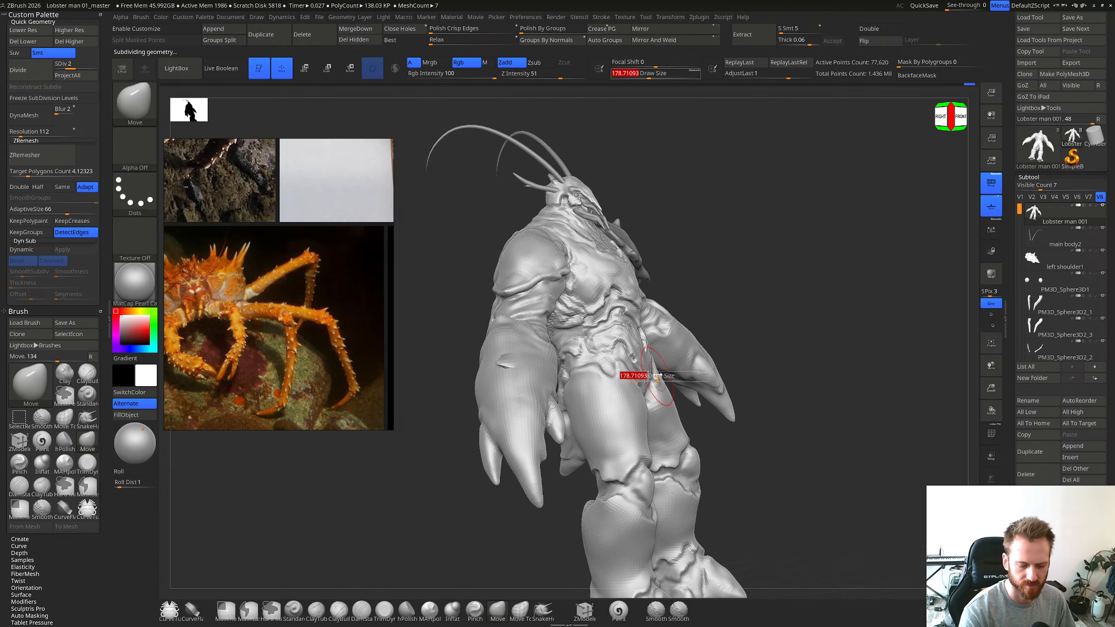
drag(658, 380, 647, 374)
key(s)
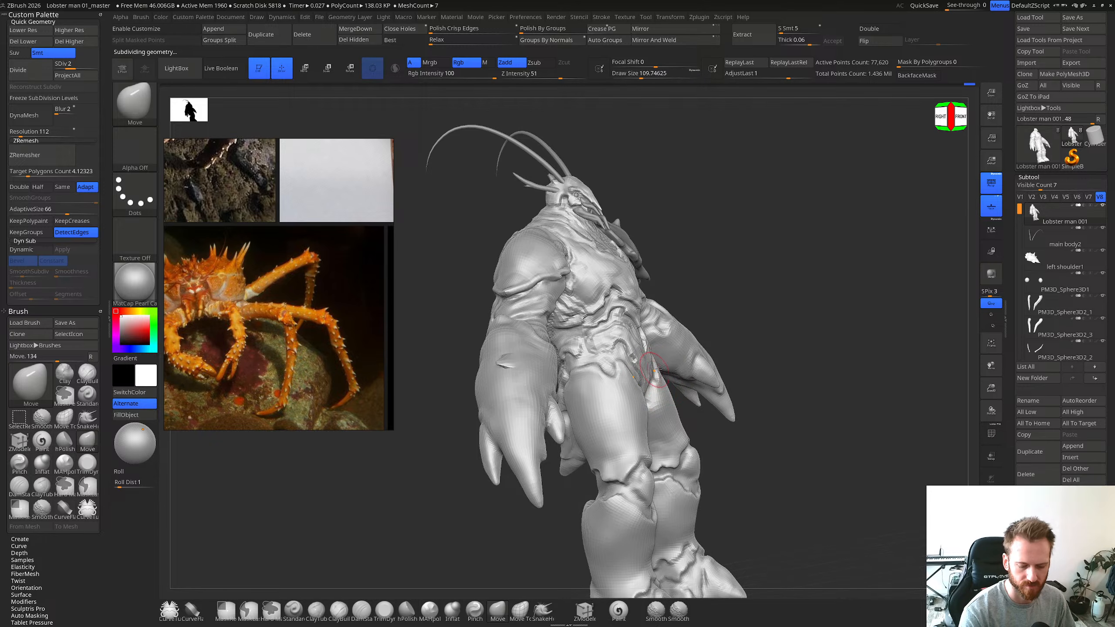
mouse_move(635, 378)
right_down()
mouse_move(653, 381)
mouse_move(654, 366)
mouse_move(610, 399)
mouse_move(727, 398)
mouse_move(748, 386)
right_up()
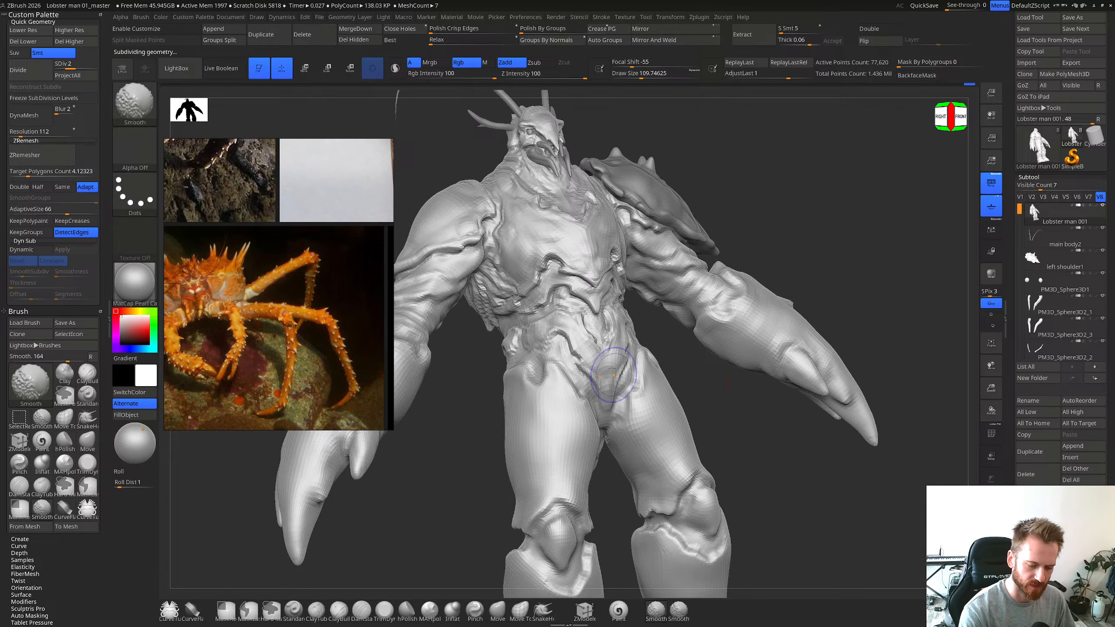
shift+drag(610, 389, 608, 409)
mouse_move(608, 410)
right_down()
mouse_move(625, 377)
mouse_move(614, 404)
mouse_move(598, 401)
mouse_move(637, 384)
mouse_move(602, 401)
mouse_move(620, 389)
right_up()
Step: Return the body to SDiv 4 and set the DamStandard brush to a draw size of about 54
key(d)
key(d)
key(b)
key(d)
key(s)
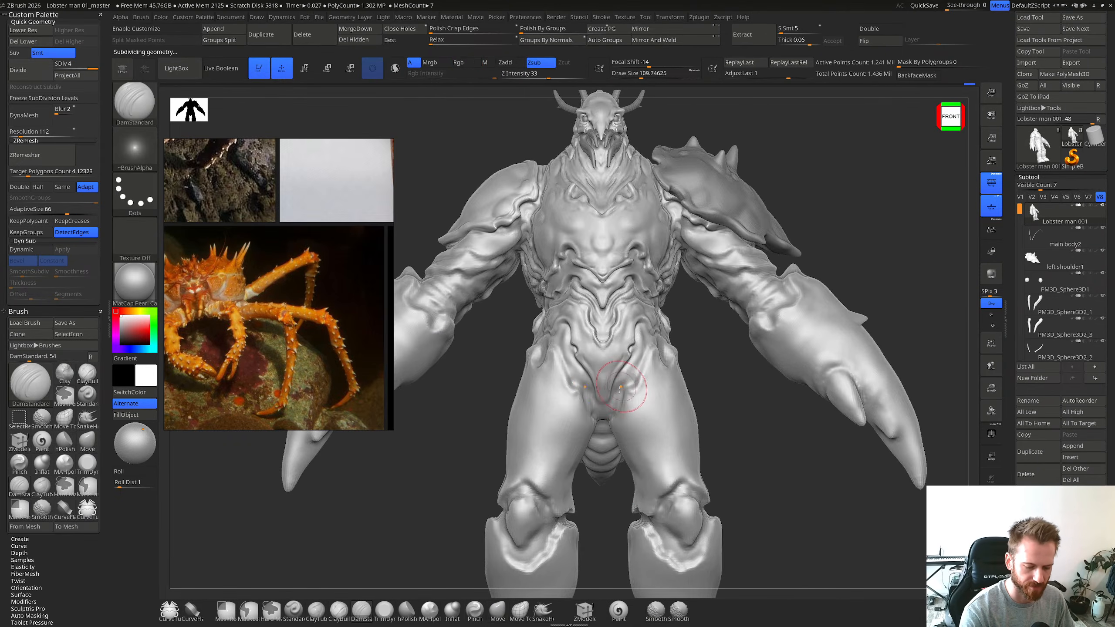
key(s)
drag(618, 388, 610, 400)
Step: Carve the crease between the abdomen plate and the upper thigh, and raise a ridge along the hip
mouse_move(630, 366)
right_down()
mouse_move(608, 421)
mouse_move(620, 397)
mouse_move(607, 384)
mouse_move(629, 406)
mouse_move(599, 424)
right_up()
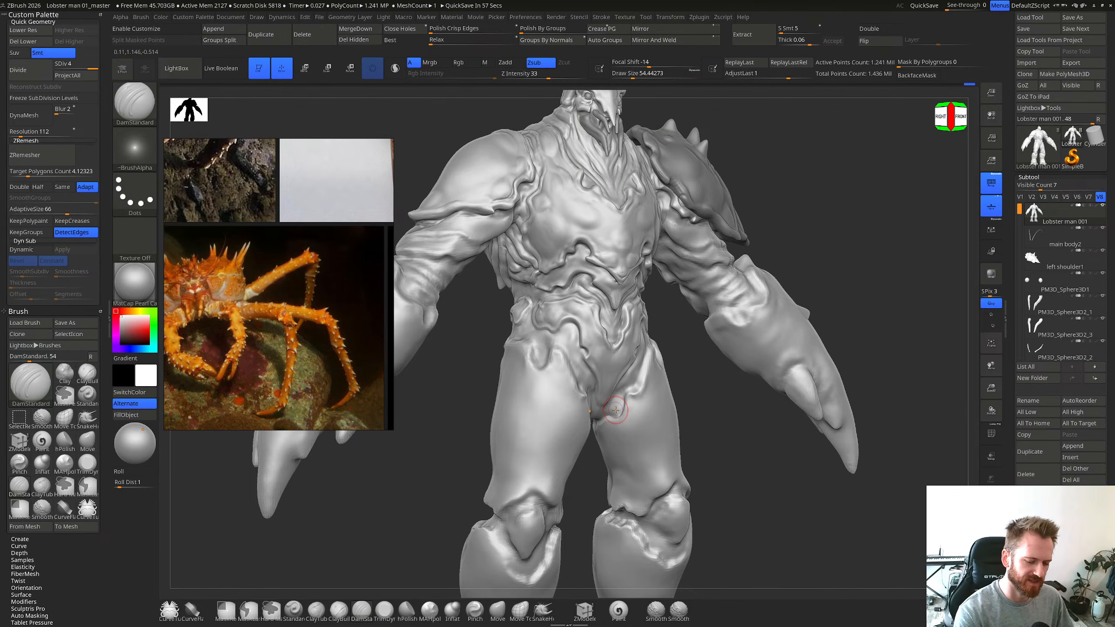
mouse_move(631, 325)
right_down()
mouse_move(617, 349)
mouse_move(634, 395)
right_up()
drag(624, 390, 649, 374)
mouse_move(649, 377)
right_down()
mouse_move(632, 382)
mouse_move(645, 411)
right_up()
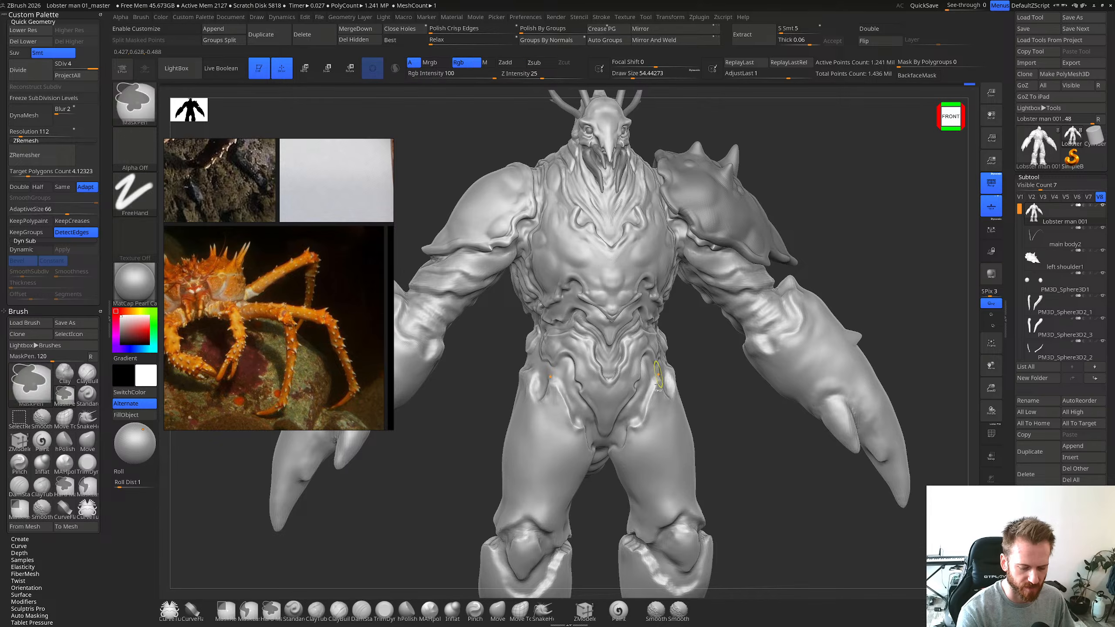
right_drag(656, 383, 643, 372)
alt+drag(643, 387, 662, 382)
right_drag(662, 382, 647, 373)
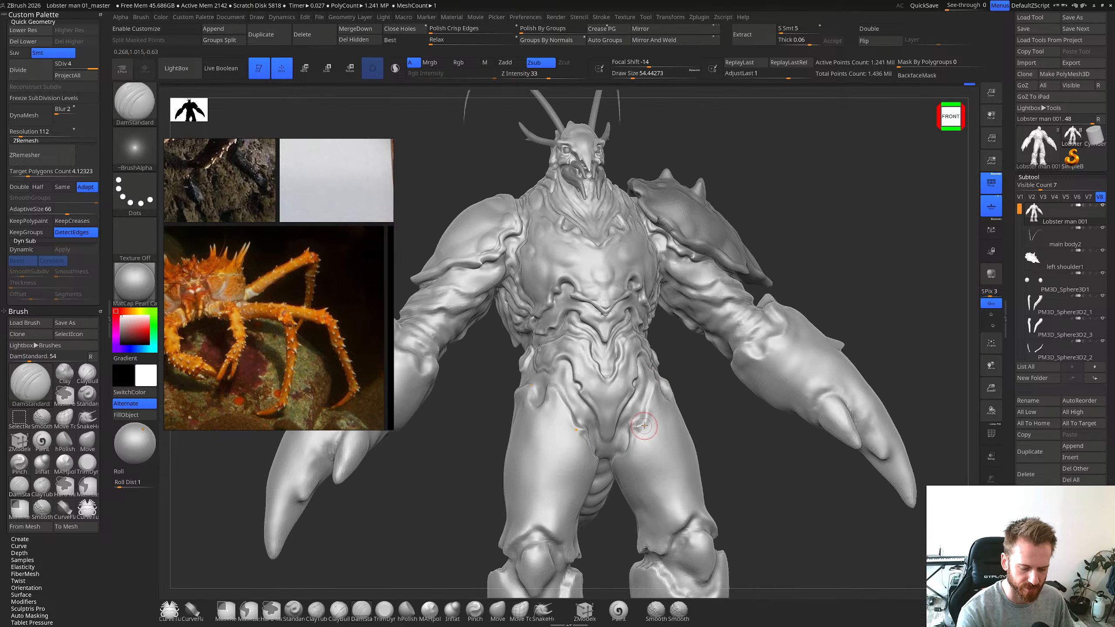
Step: Smooth the crease running from the hip to the groin and reduce the draw size to about 50
right_drag(645, 425, 667, 385)
shift+drag(665, 387, 649, 413)
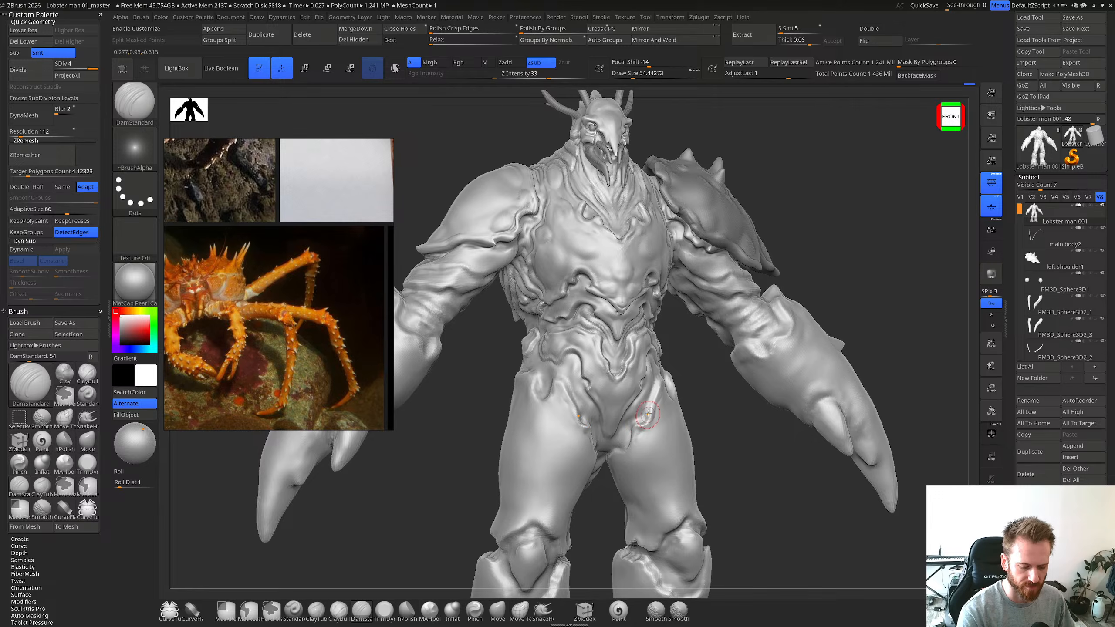
right_drag(637, 425, 636, 428)
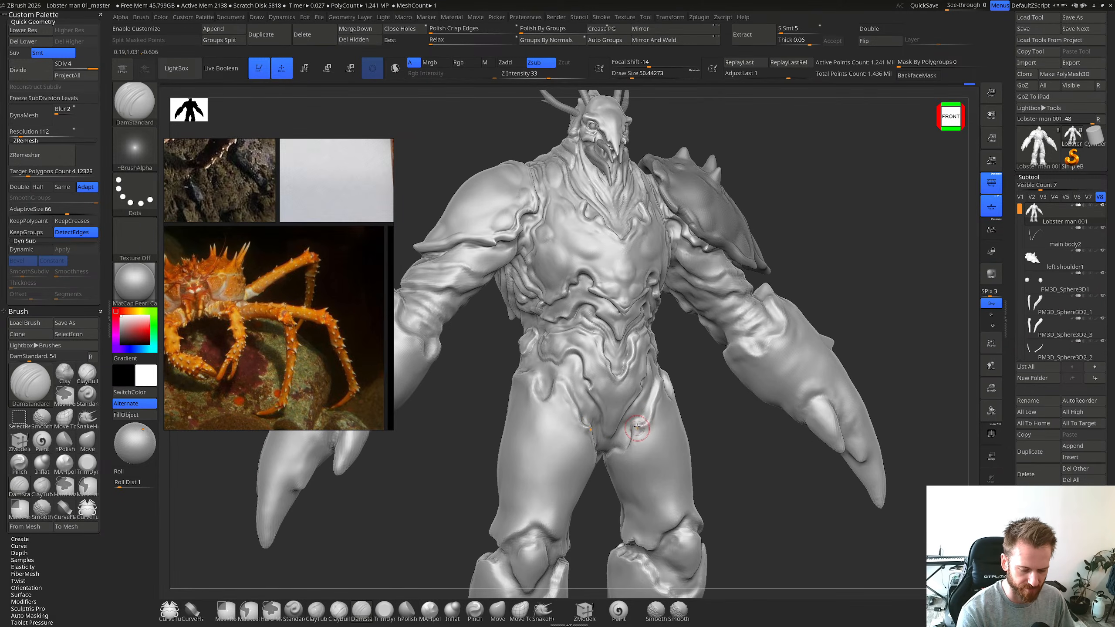
Step: Refine the plate edge at the top of the thigh with the Move, ClayBuildup and DamStandard brushes
key(b)
key(m)
key(v)
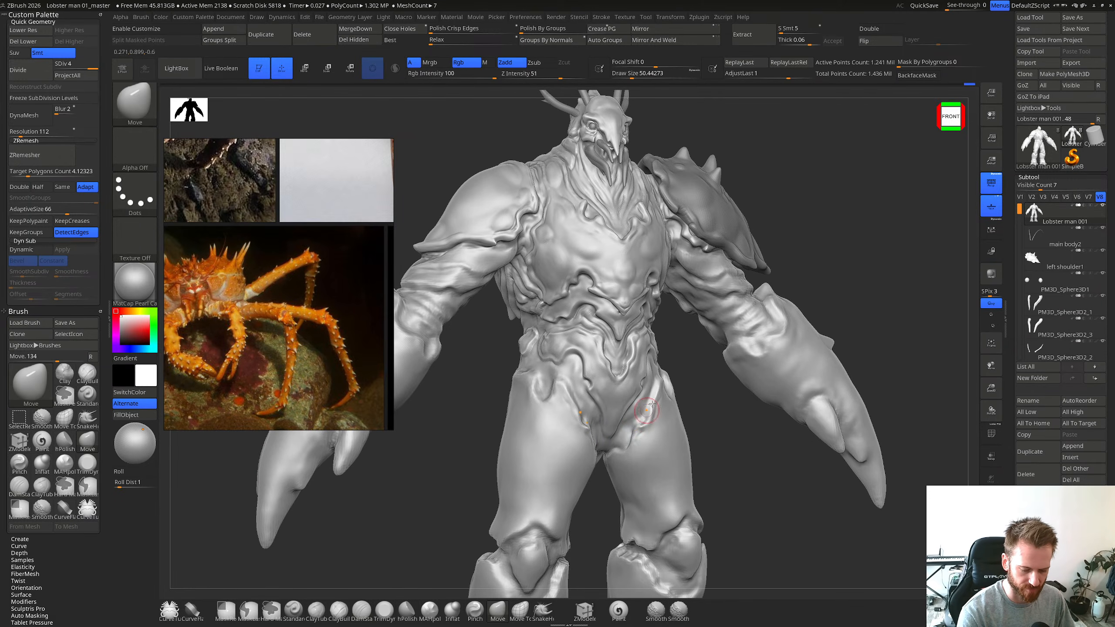
mouse_move(653, 405)
right_down()
mouse_move(643, 401)
mouse_move(646, 427)
mouse_move(607, 438)
mouse_move(645, 422)
mouse_move(648, 472)
mouse_move(666, 420)
right_up()
key(b)
key(c)
key(b)
key(b)
key(d)
key(s)
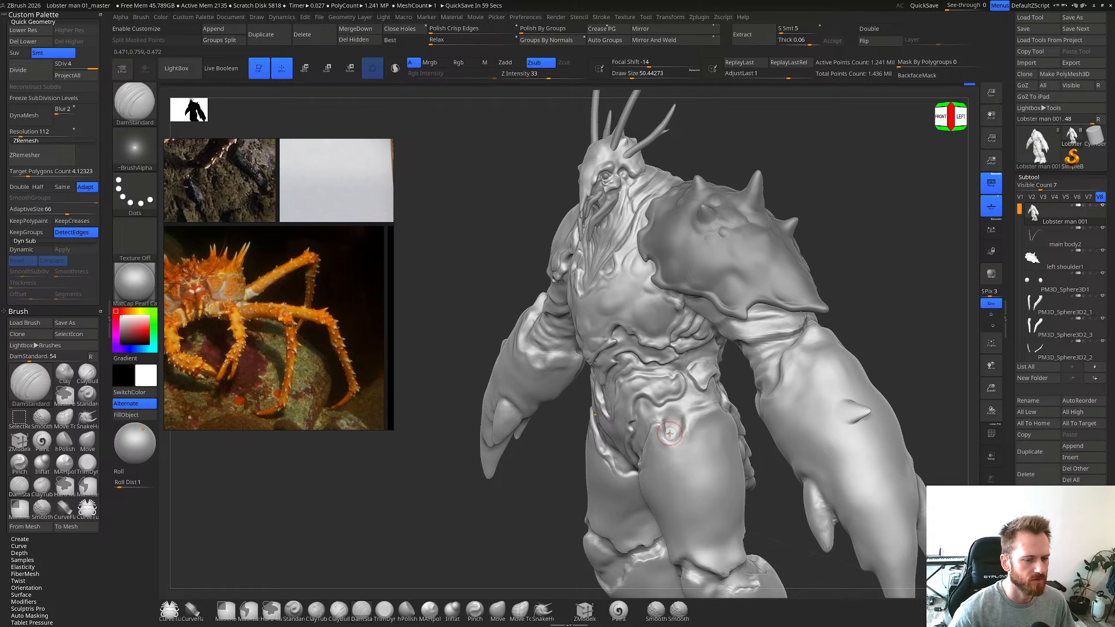
mouse_move(670, 433)
right_down()
mouse_move(691, 396)
mouse_move(690, 358)
mouse_move(664, 391)
mouse_move(666, 421)
mouse_move(677, 419)
right_up()
Step: Reshape the hip plate's outer edge with the Move brush at SDiv 3, using draw sizes of about 30 and 43
key(b)
key(m)
key(v)
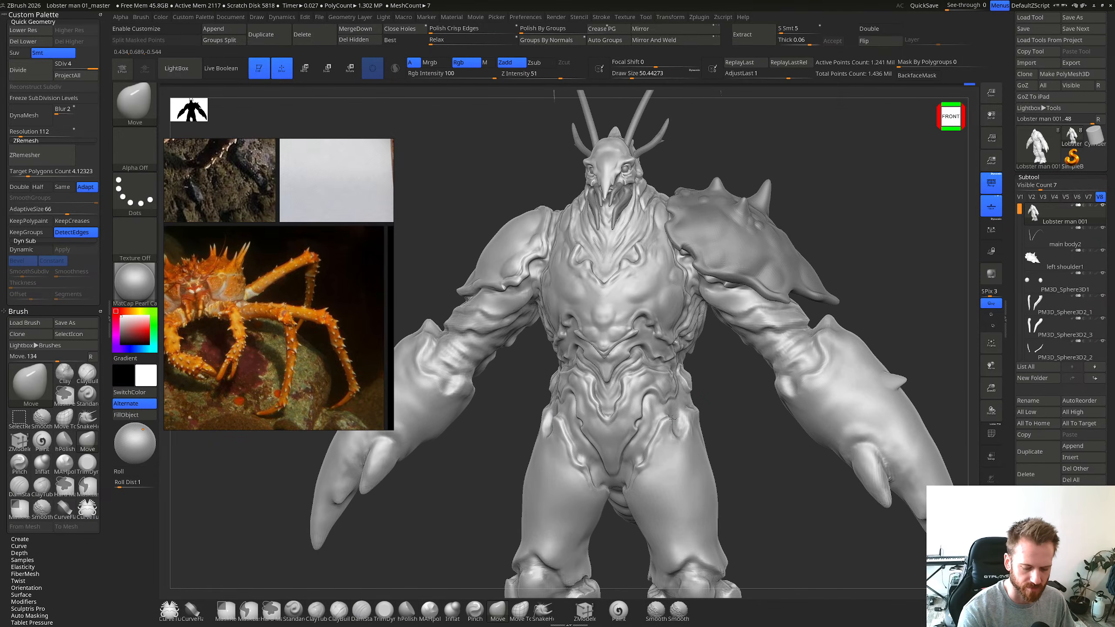
key(s)
drag(677, 418, 673, 419)
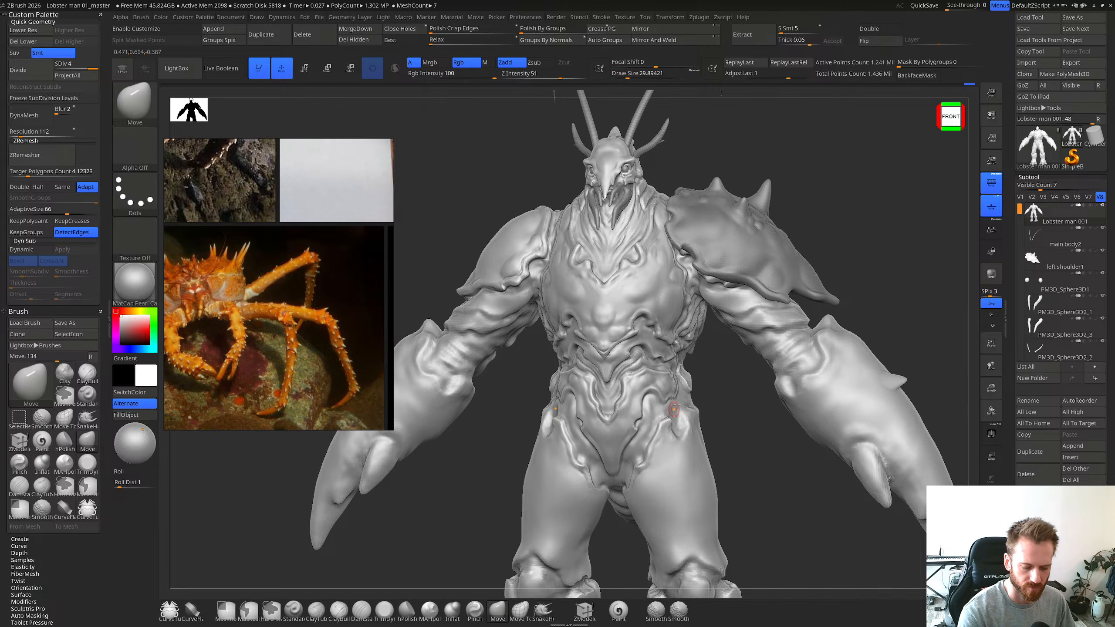
key(shift+d)
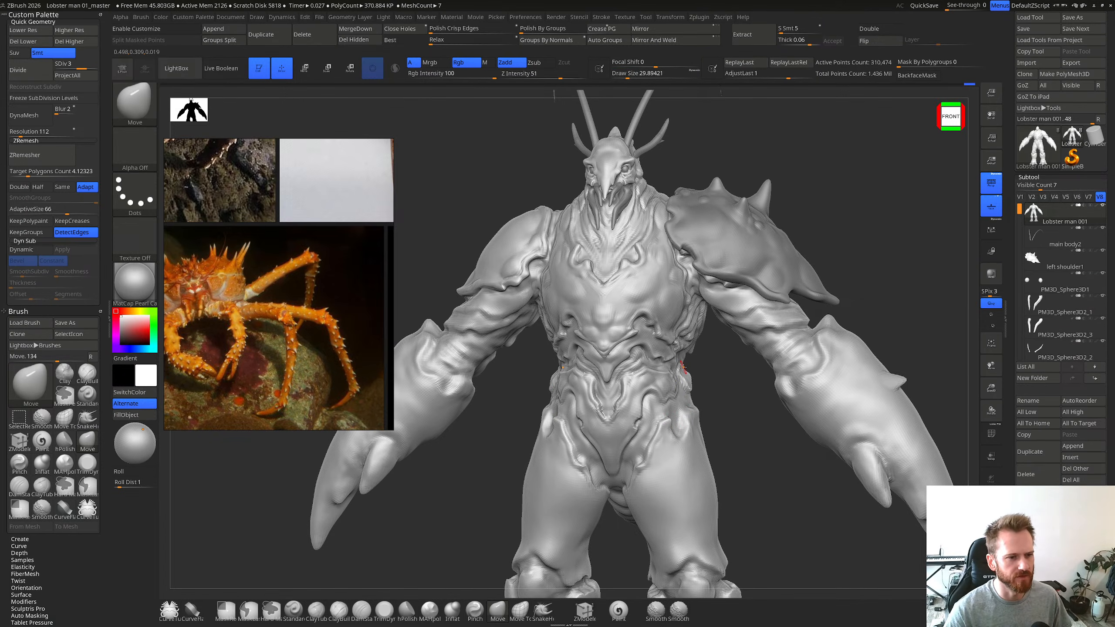
right_drag(682, 367, 673, 415)
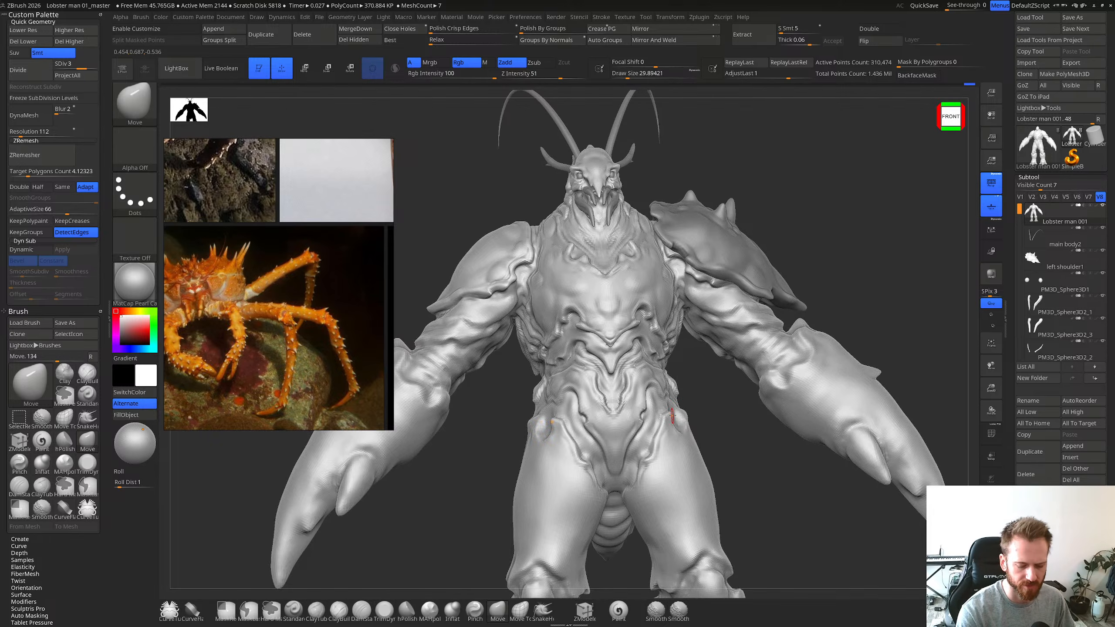
key(s)
drag(673, 417, 682, 403)
mouse_move(684, 394)
right_down()
mouse_move(637, 420)
mouse_move(645, 412)
mouse_move(644, 436)
right_up()
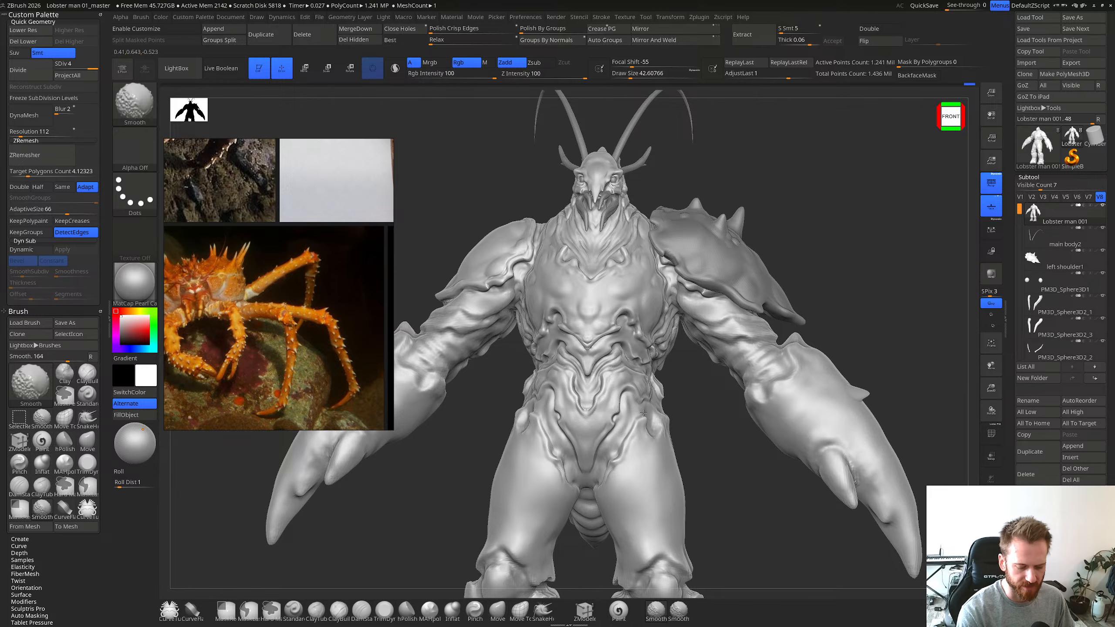
Step: Build up the plate edge at the front of the upper thigh with the ClayBuildup brush
mouse_move(655, 425)
right_down()
mouse_move(628, 422)
mouse_move(639, 416)
mouse_move(635, 433)
right_up()
key(b)
key(c)
key(b)
drag(633, 441, 640, 427)
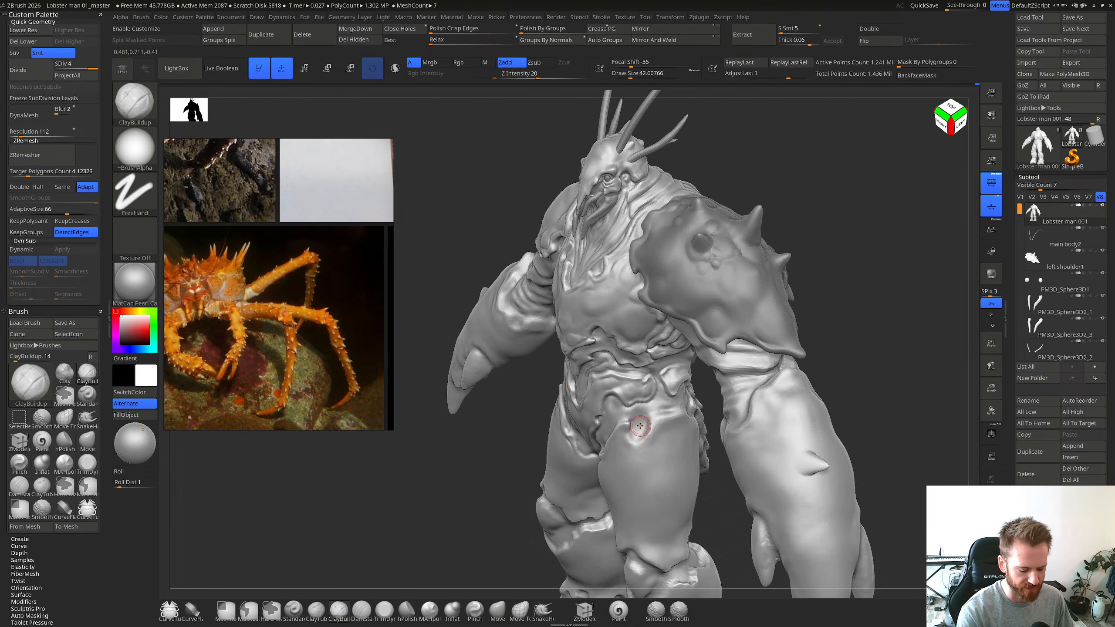
Step: Carve the creases around the hip plate and upper thigh with the DamStandard brush
key(b)
key(d)
key(s)
key(b)
key(s)
key(m)
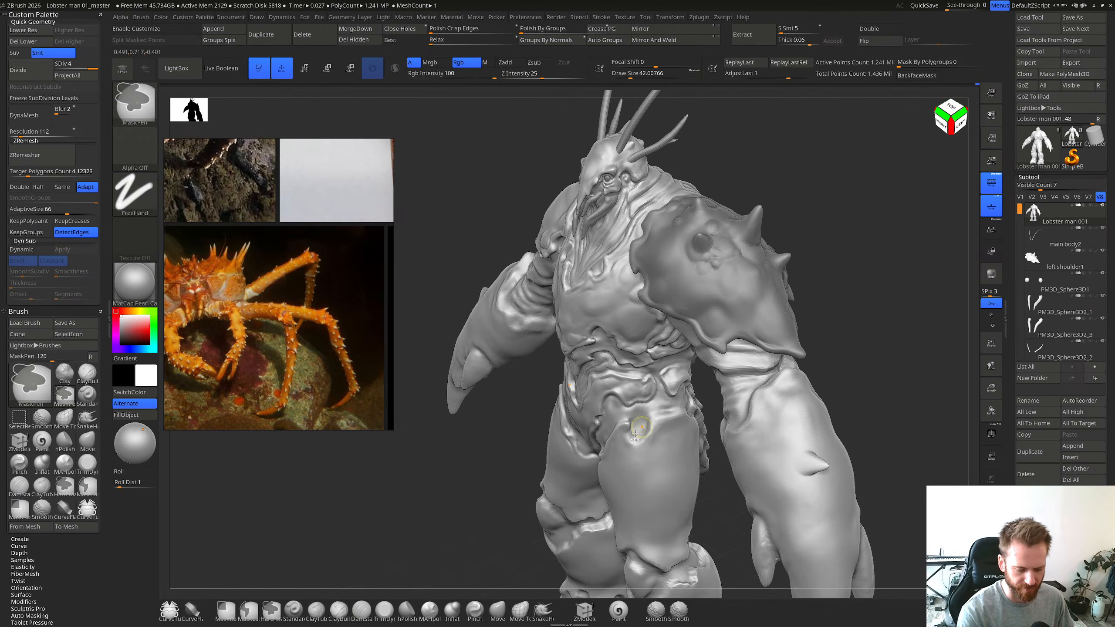
right_drag(649, 420, 628, 425)
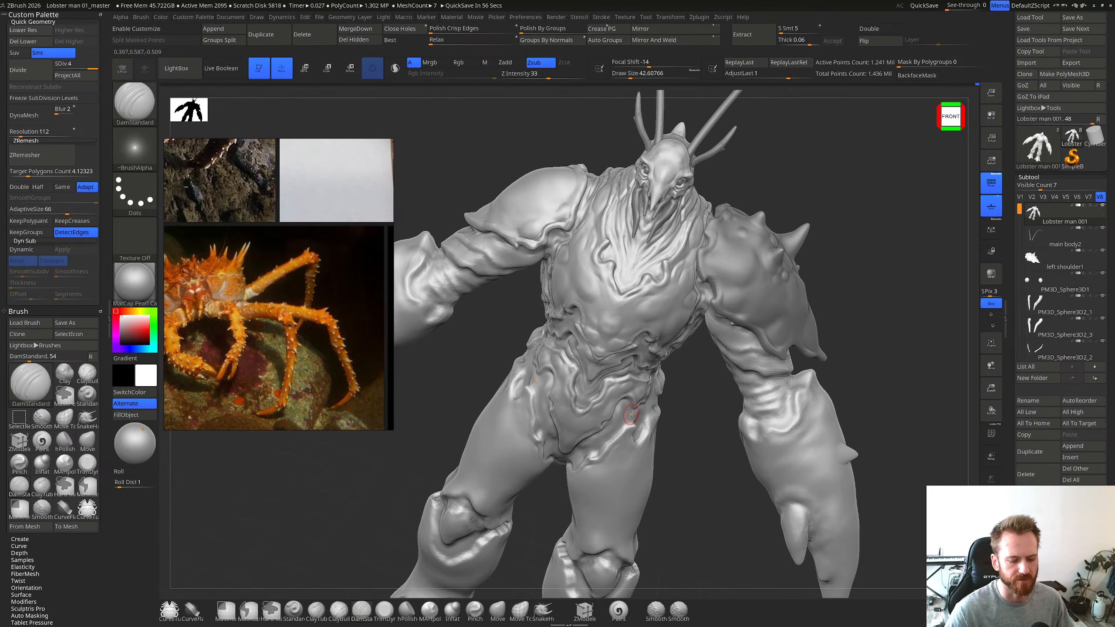
Step: Smooth the lower chest area at SDiv 2 and 3, and return the body to SDiv 4
key(shift+d)
key(shift+d)
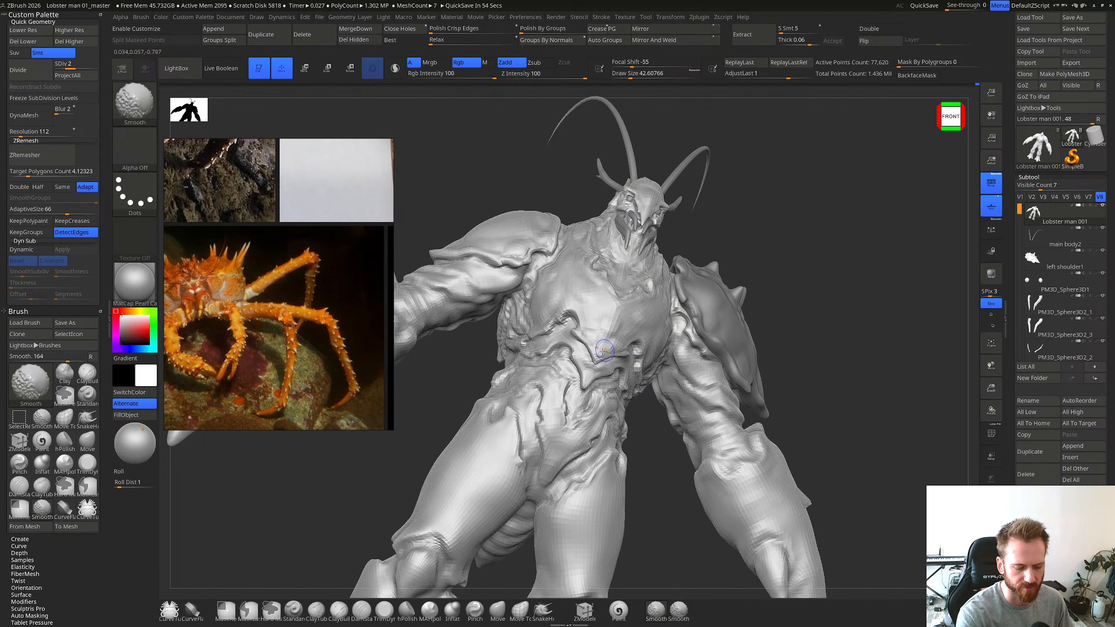
key(d)
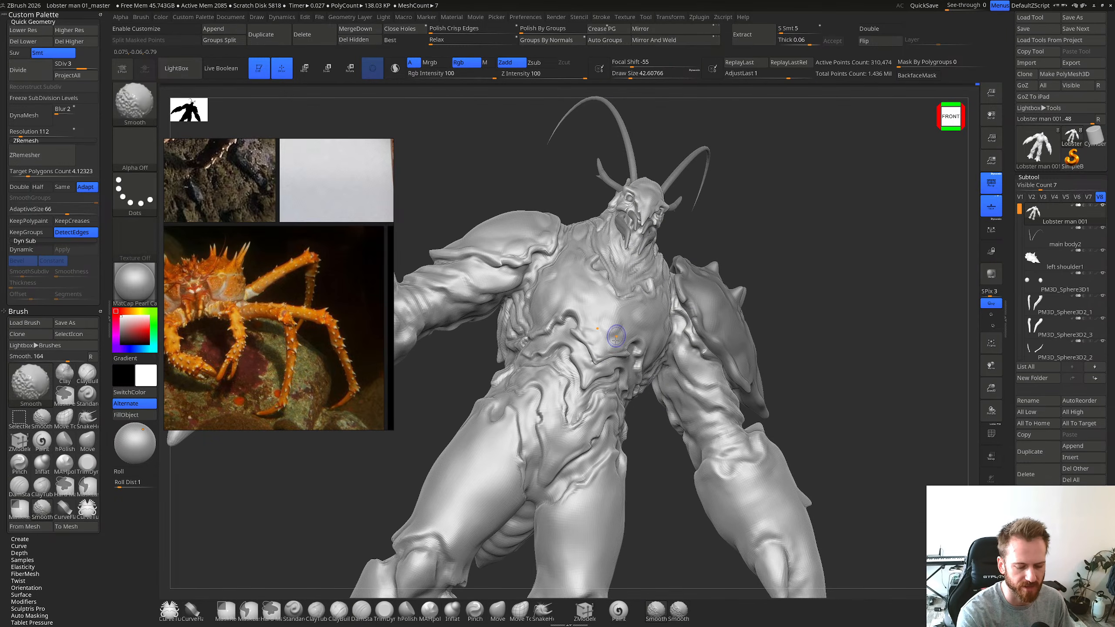
key(d)
mouse_move(652, 341)
right_down()
mouse_move(652, 361)
mouse_move(602, 369)
right_up()
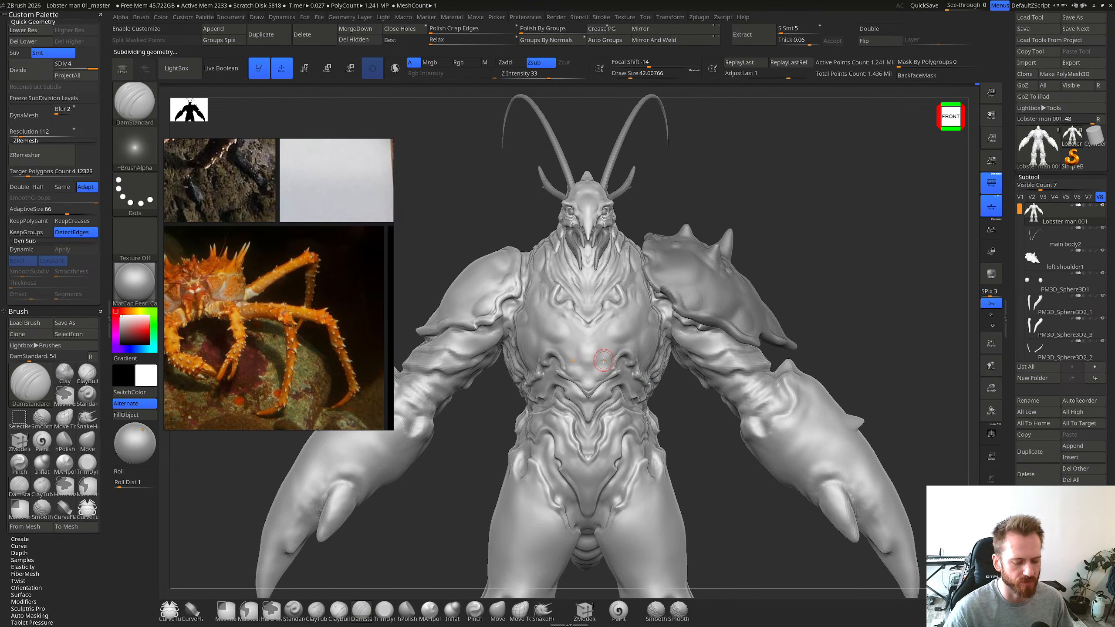
Step: Build up the folds between the hip and groin with ClayBuildup at a draw size of about 25
right_drag(647, 415, 620, 360)
mouse_move(672, 390)
right_down()
mouse_move(628, 403)
mouse_move(665, 374)
mouse_move(626, 409)
right_up()
key(s)
drag(625, 421, 596, 453)
key(b)
key(c)
key(b)
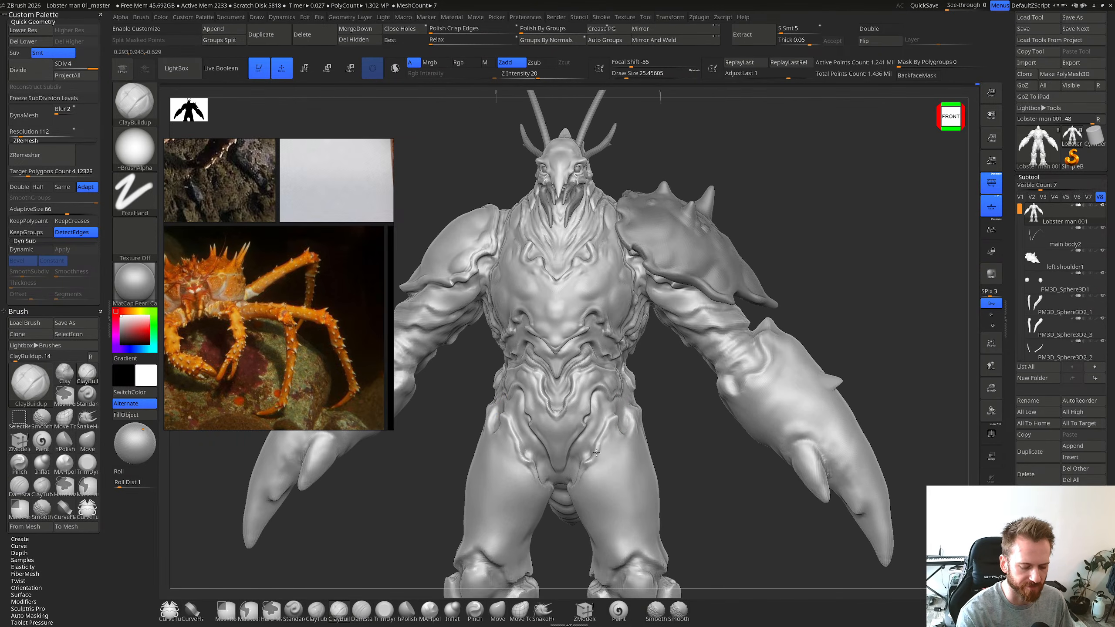
right_drag(615, 421, 589, 442)
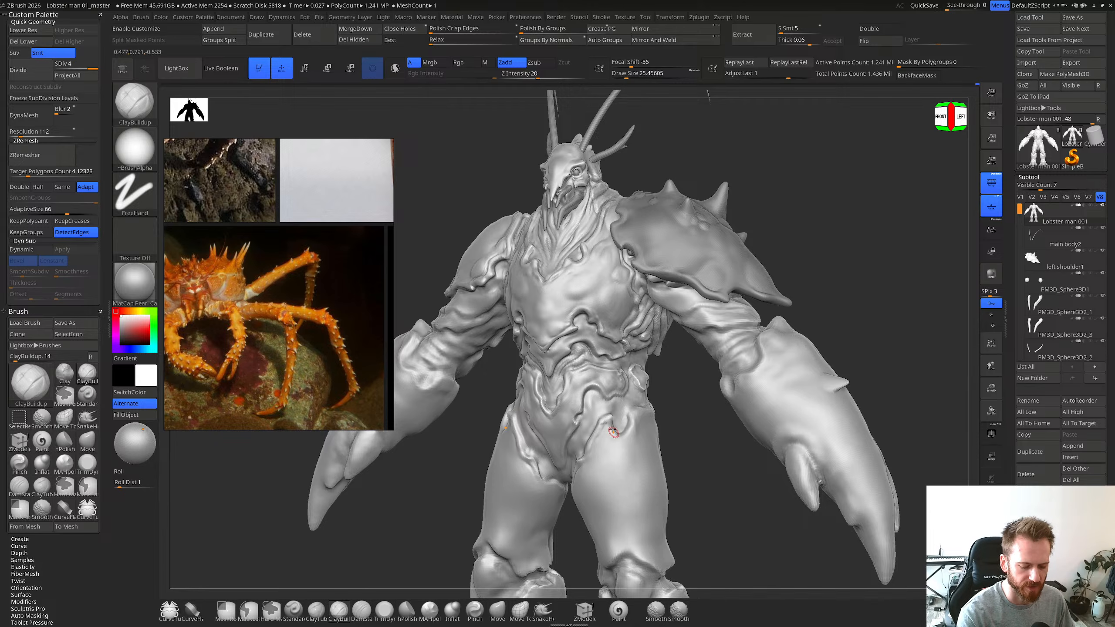
shift+right_drag(627, 421, 601, 457)
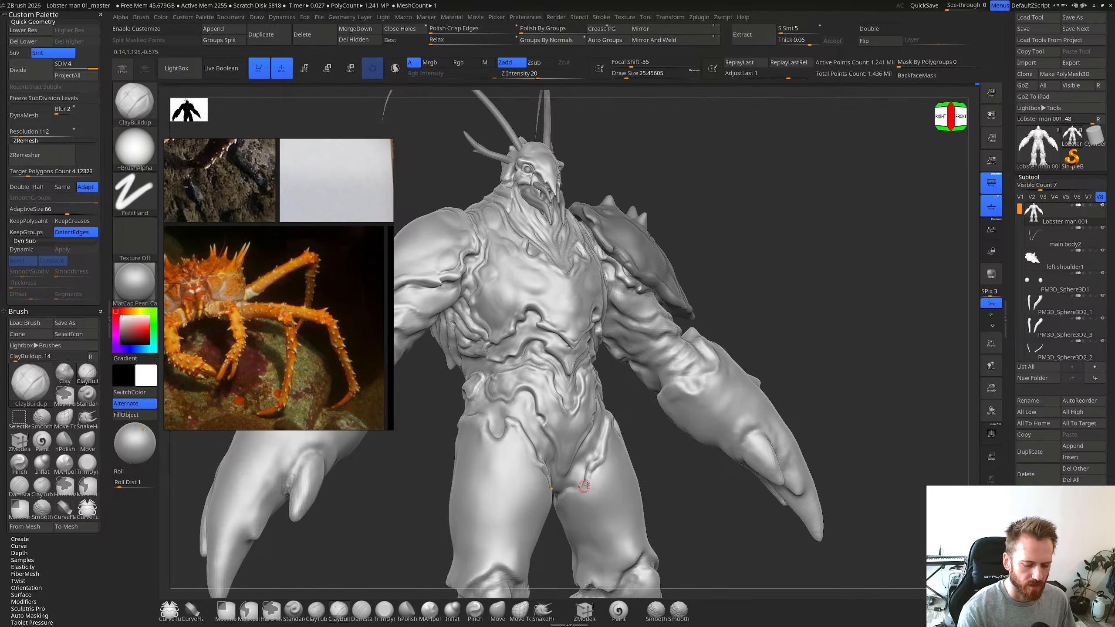
shift+right_drag(584, 483, 586, 483)
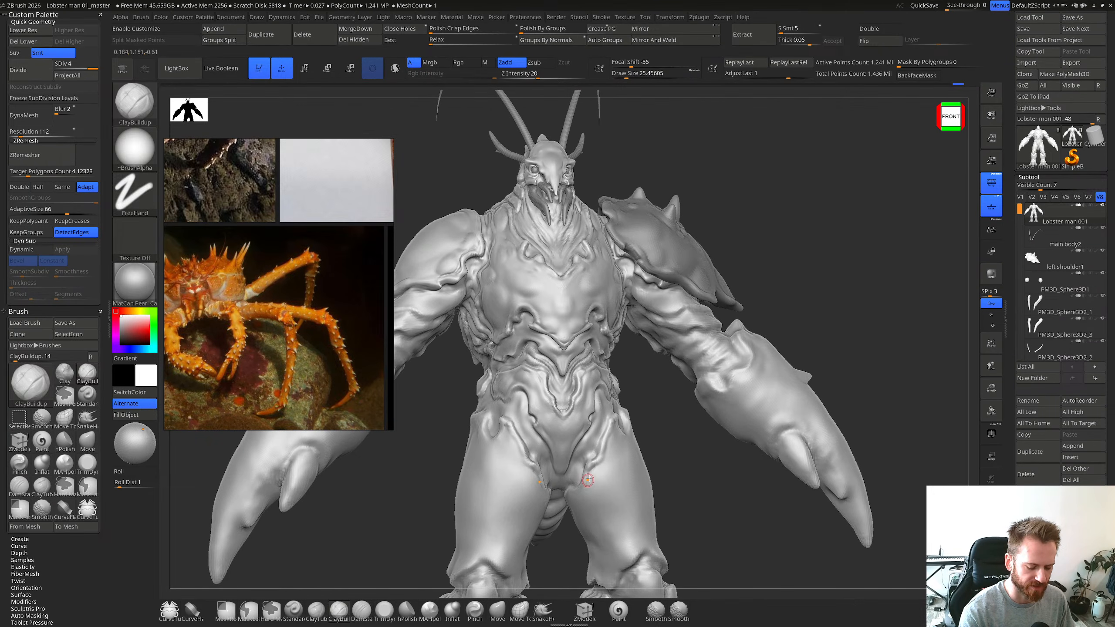
Step: Sharpen the hip plate creases with the DamStandard brush and smooth the surface at the top of the thigh
key(b)
key(d)
key(s)
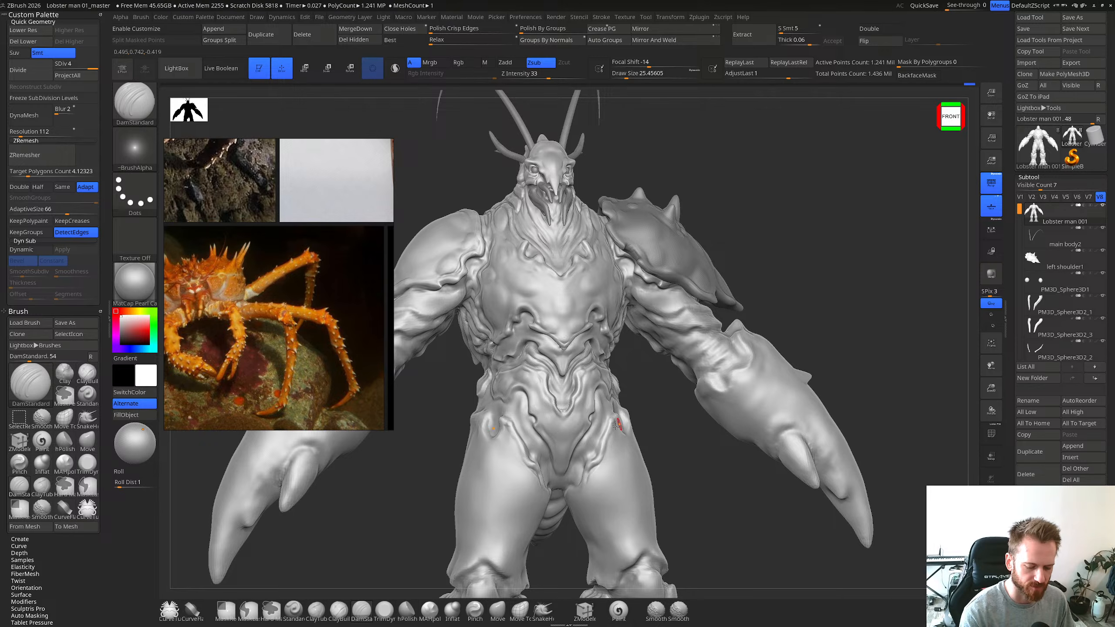
shift+right_drag(620, 422, 604, 442)
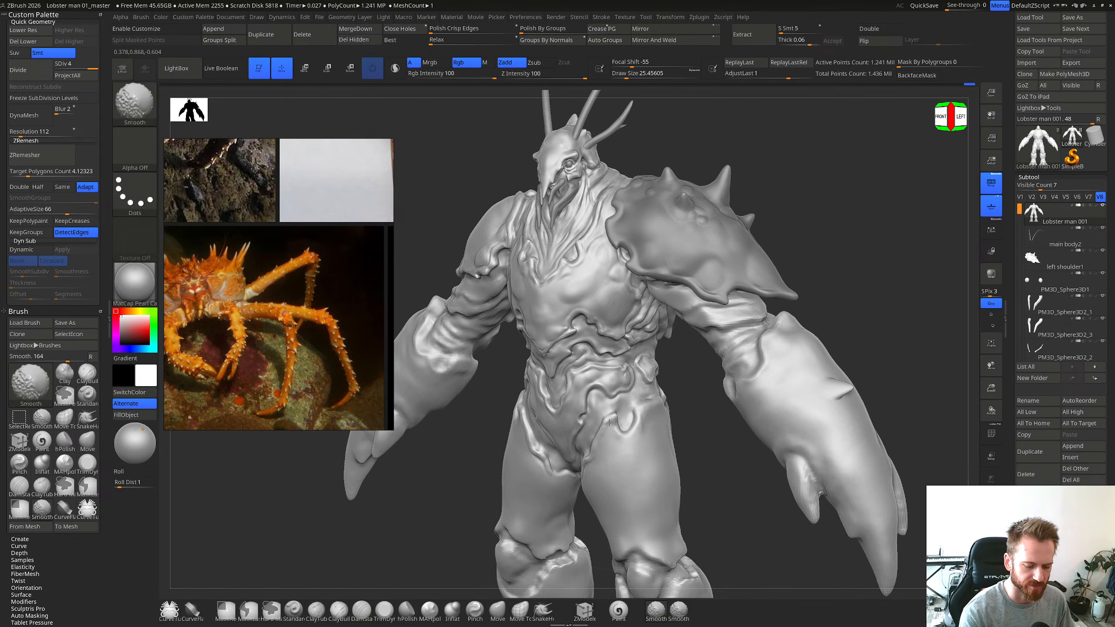
shift+drag(609, 423, 610, 420)
shift+right_drag(620, 406, 645, 416)
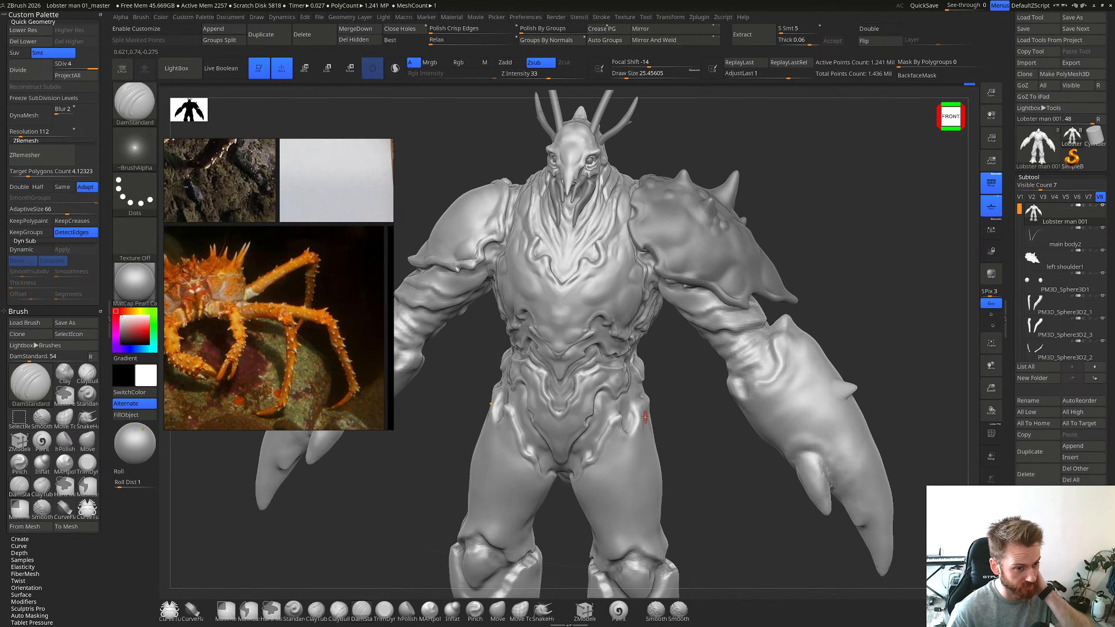
right_drag(646, 418, 620, 404)
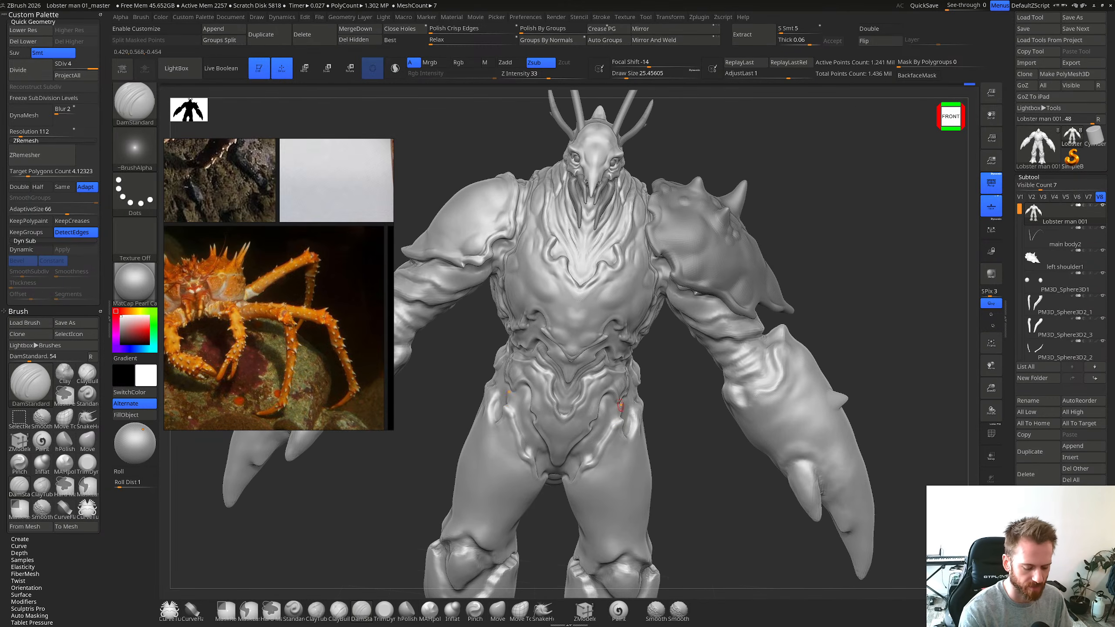
Step: Build up and smooth the upper thigh beside the hip crease with ClayBuildup at a draw size of about 35
key(s)
drag(621, 419, 609, 427)
right_drag(626, 402, 606, 446)
key(b)
key(c)
key(b)
shift+drag(607, 439, 608, 432)
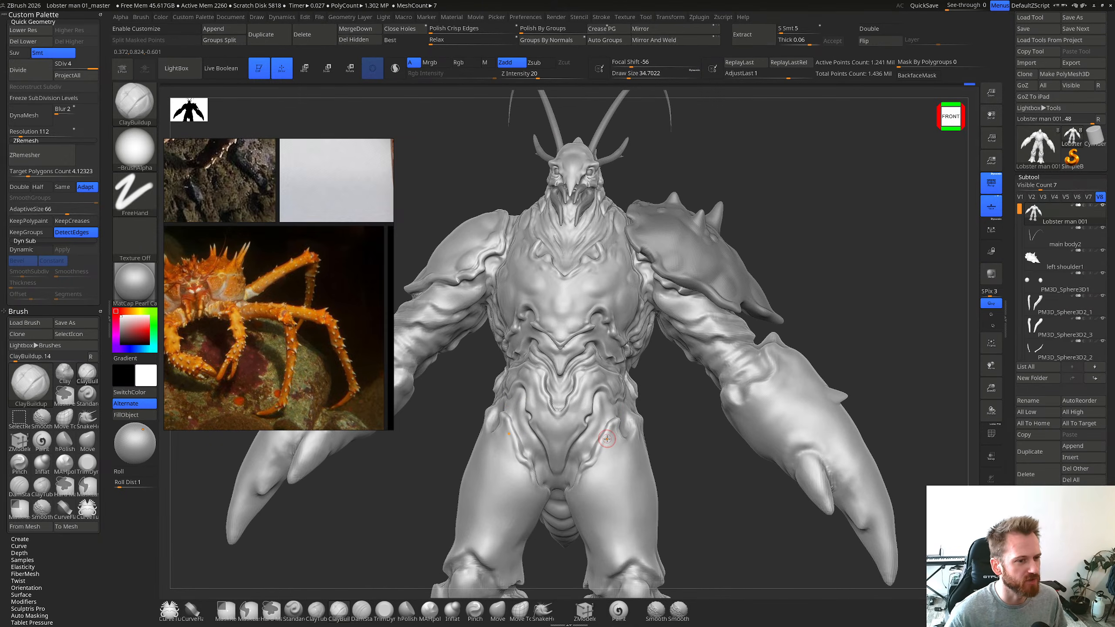
Step: Add volume to the inner upper thigh below the abdomen plate and smooth the transition
right_drag(601, 417, 604, 455)
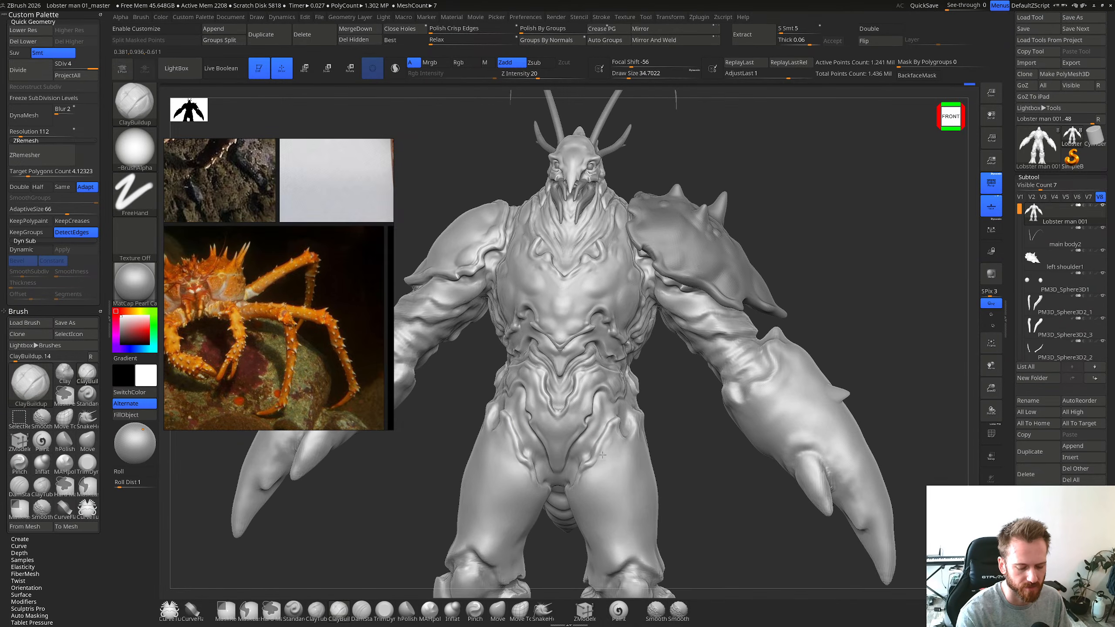
drag(605, 456, 607, 448)
right_drag(615, 436, 590, 440)
shift+drag(610, 443, 607, 449)
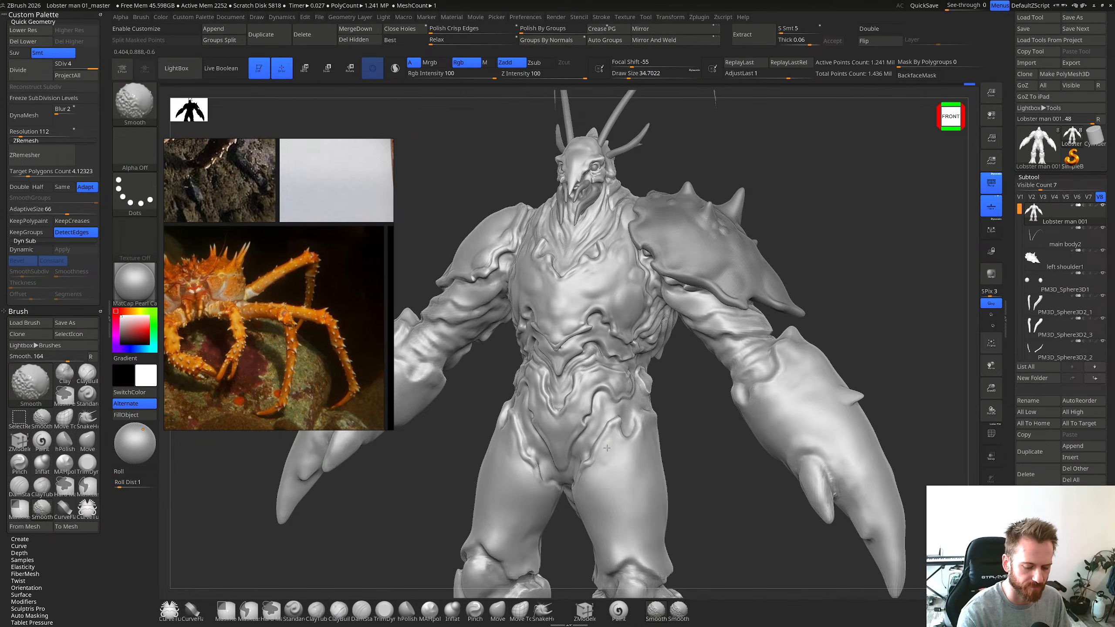
mouse_move(606, 448)
ctrl+right_down()
mouse_move(620, 419)
mouse_move(640, 426)
mouse_move(633, 417)
mouse_move(630, 454)
mouse_move(603, 396)
ctrl+right_up()
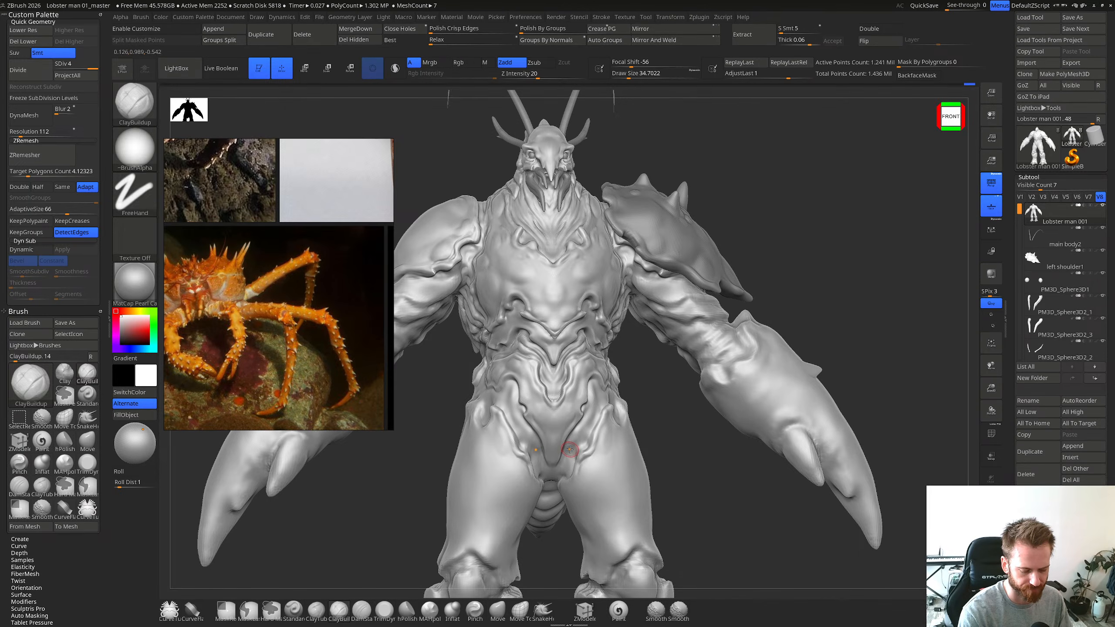
Step: Try to reshape the fold beside the groin with the Move brush
key(b)
key(m)
key(v)
key(ctrl+z)
key(b)
key(c)
key(b)
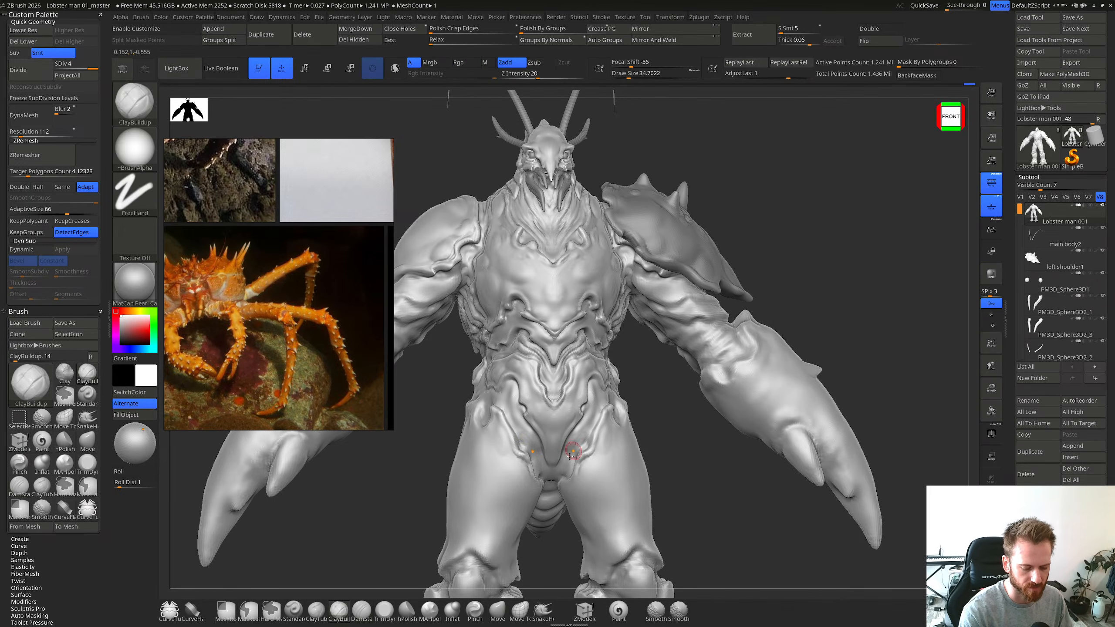
Step: Carve the crease beside the groin with the DamStandard brush and smooth its lower end
right_drag(579, 437, 564, 463)
key(b)
key(d)
key(s)
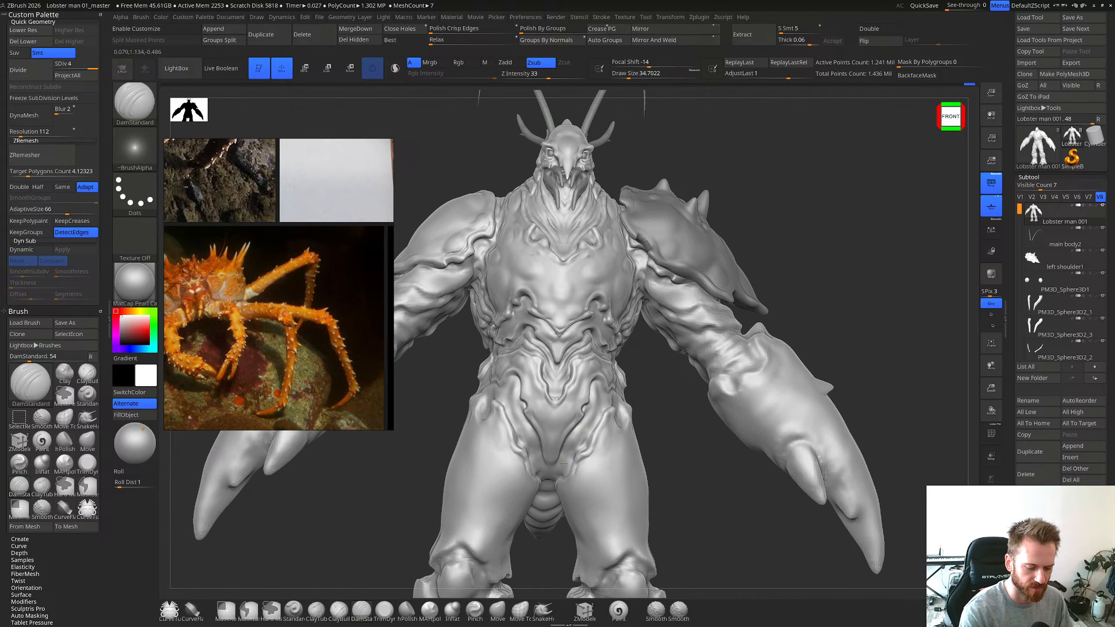
key(shift)
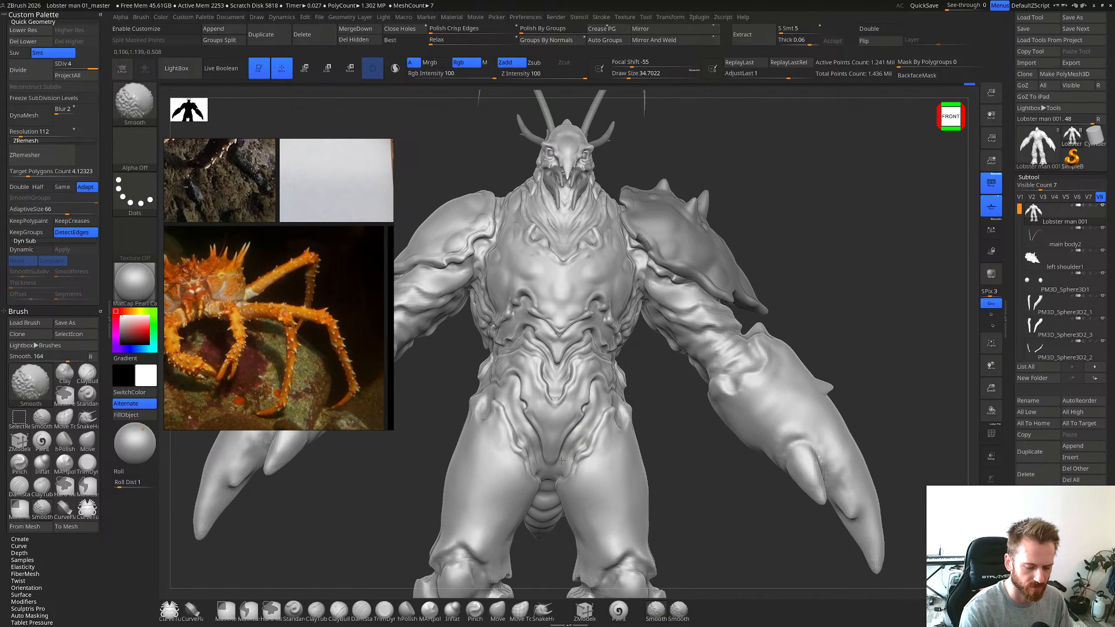
shift+drag(562, 461, 562, 466)
Step: Build up the ridge running from groin to hip with ClayBuildup at a draw size of about 28
key(b)
key(c)
key(b)
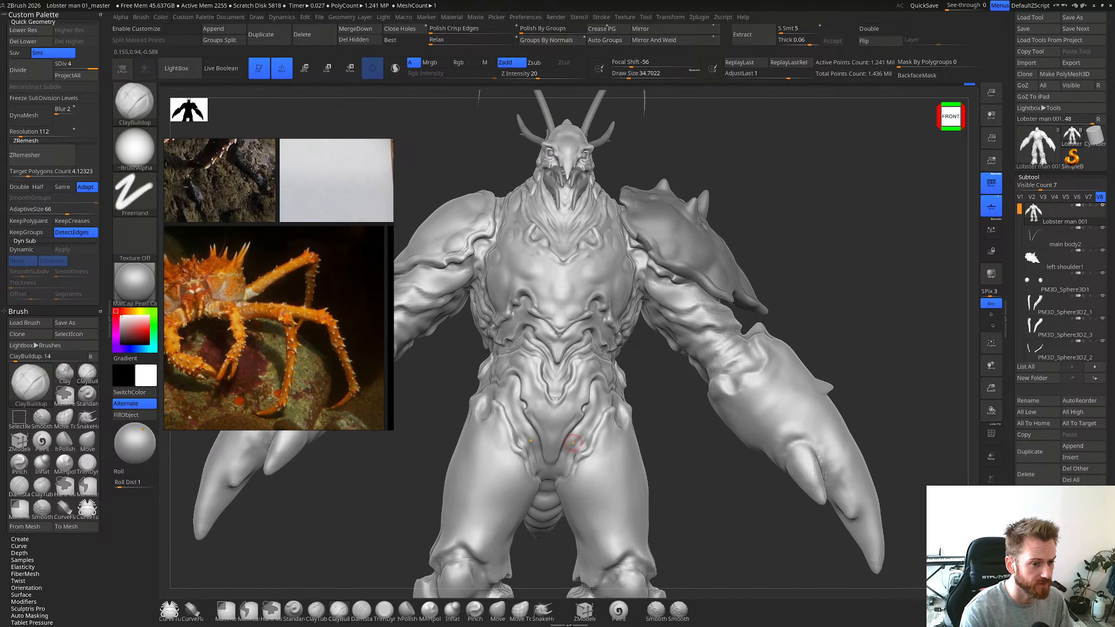
key(s)
click(572, 449)
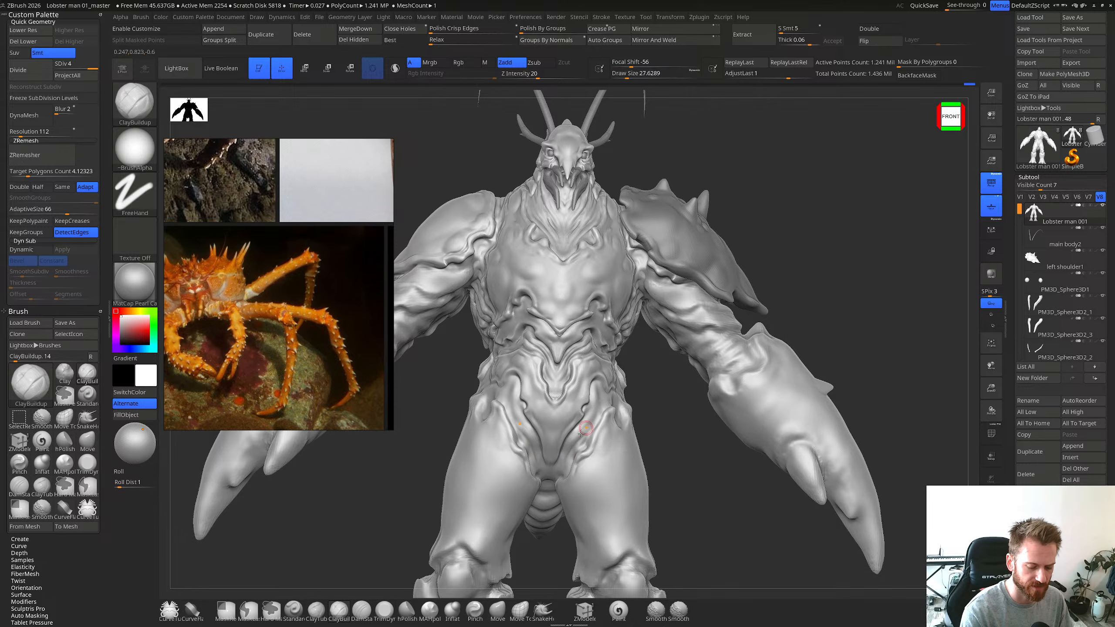
drag(577, 441, 589, 430)
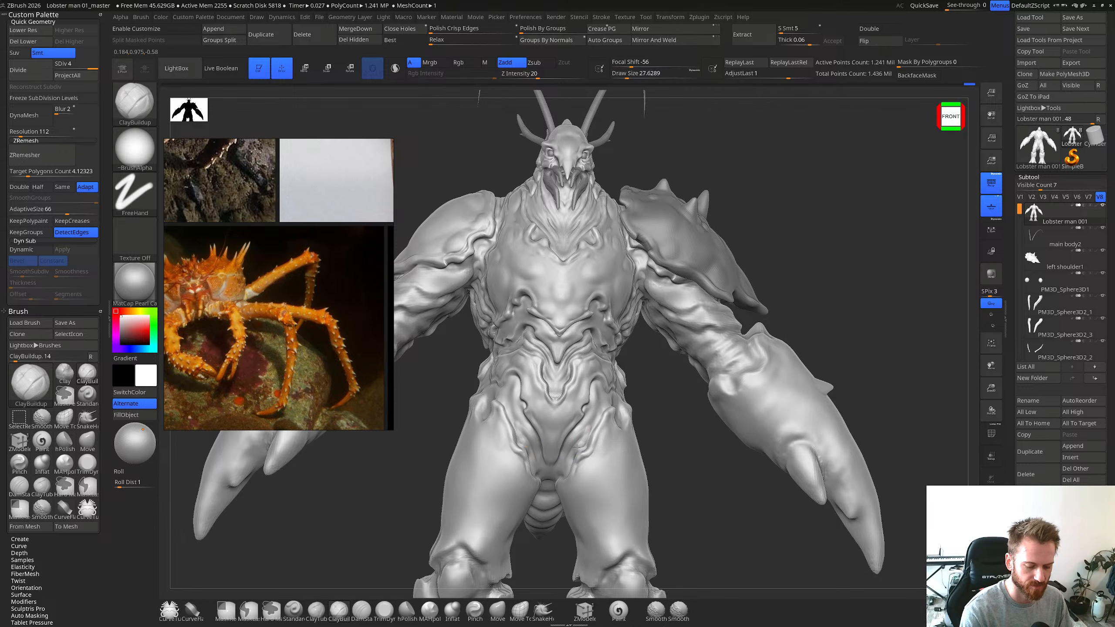
key(shift)
right_drag(580, 421, 603, 395)
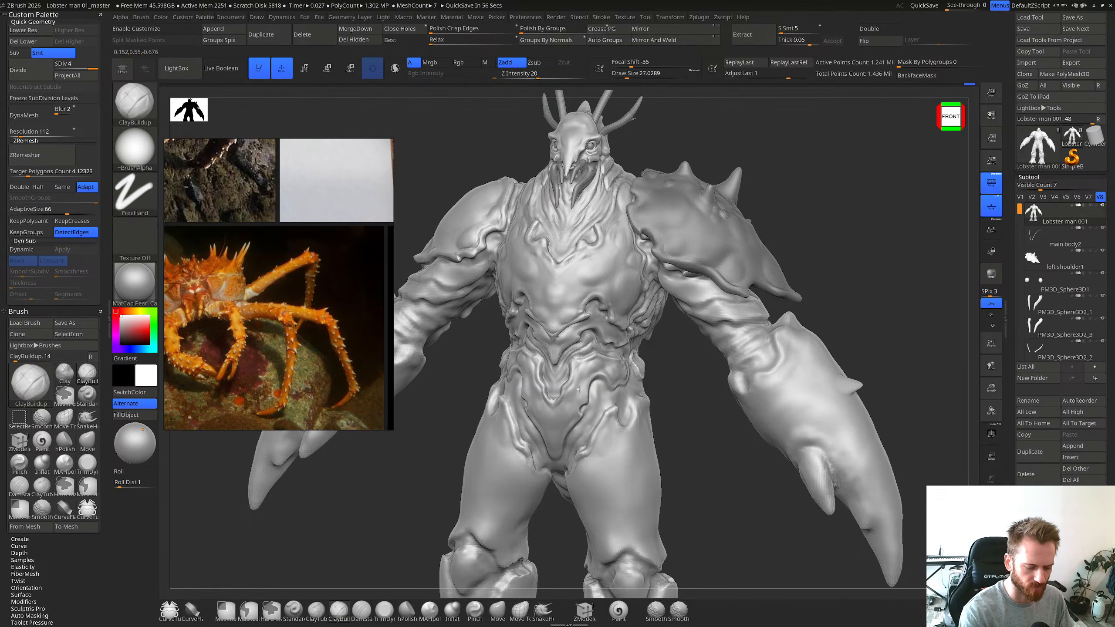
Step: Reshape the ridge between the groin and thigh at SDiv 2 with the Move brush, and return the body to SDiv 4
right_drag(605, 395, 577, 458)
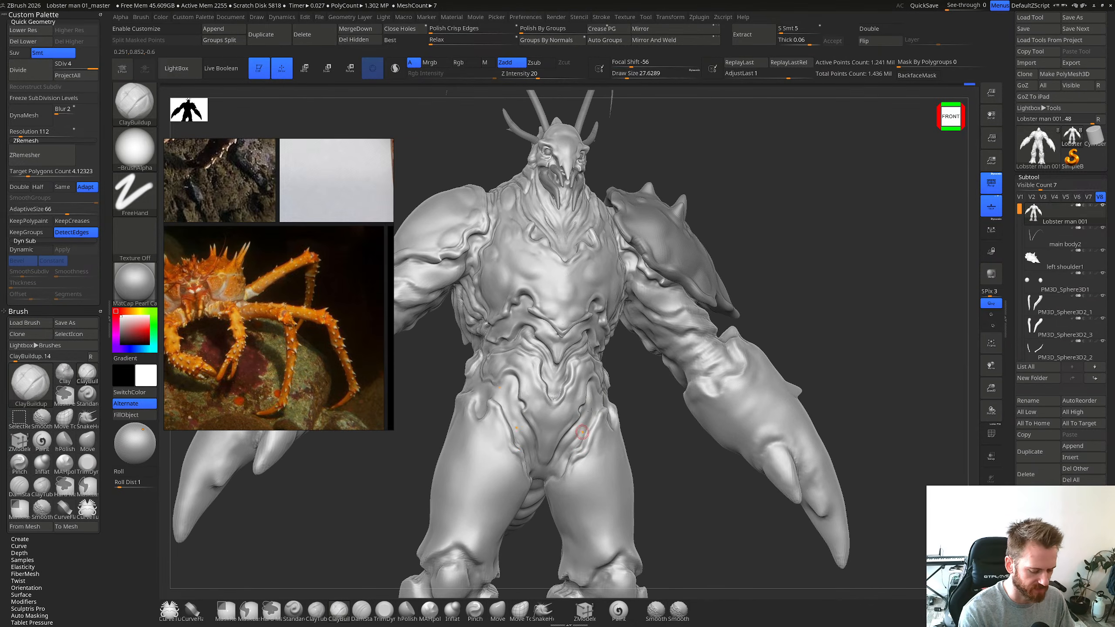
right_drag(619, 396, 588, 448)
key(shift+d)
key(shift+d)
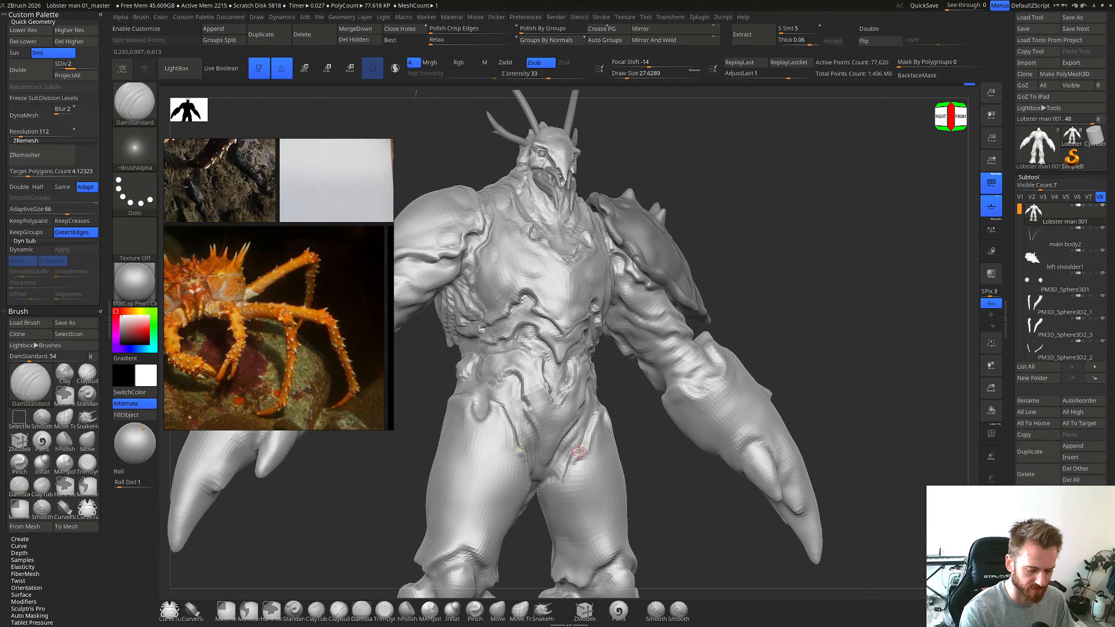
key(b)
key(m)
key(v)
right_drag(580, 452, 570, 469)
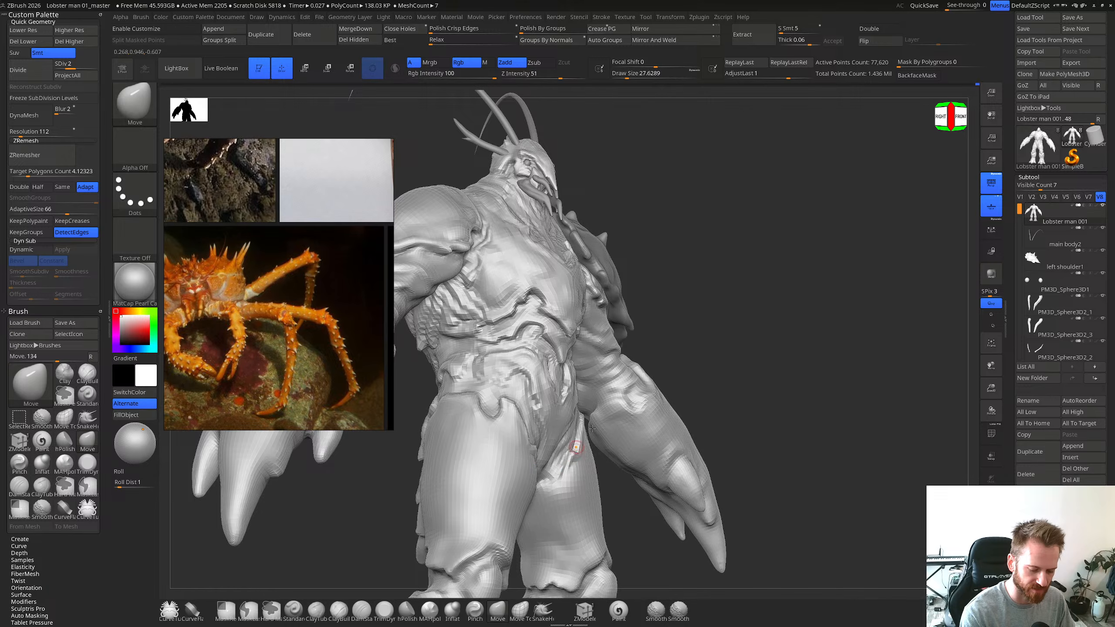
mouse_move(593, 428)
right_down()
mouse_move(577, 446)
mouse_move(554, 437)
mouse_move(554, 422)
mouse_move(564, 444)
mouse_move(549, 477)
right_up()
key(d)
key(d)
shift+right_drag(570, 438, 579, 471)
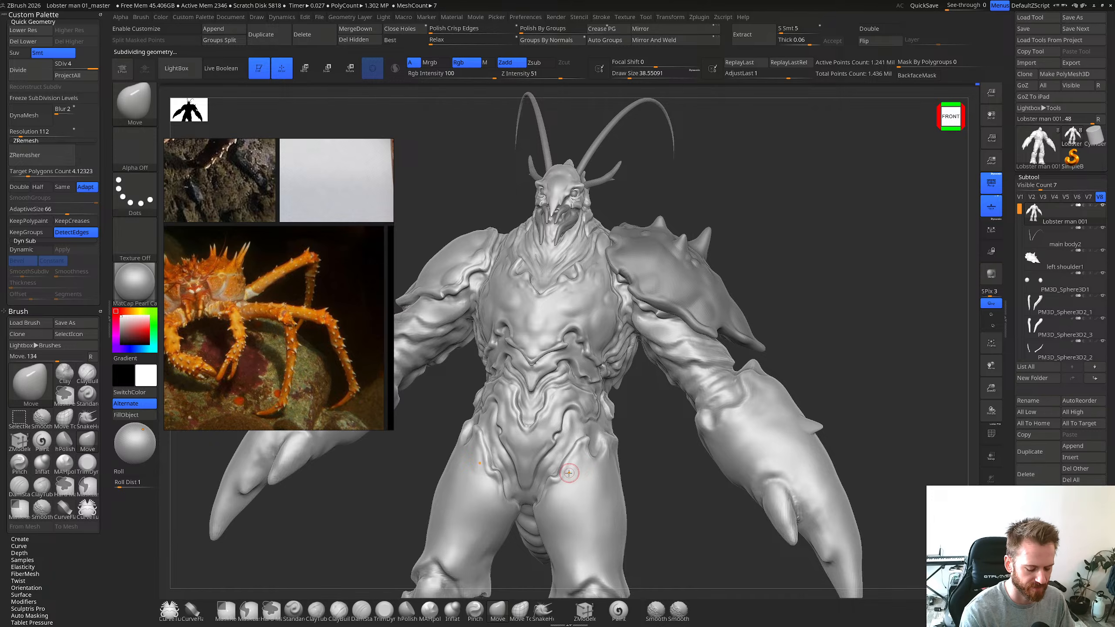
Step: Rework the ridge between groin and upper thigh with ClayBuildup at a draw size of about 58, smoothing its lower end
key(1)
key(2)
key(3)
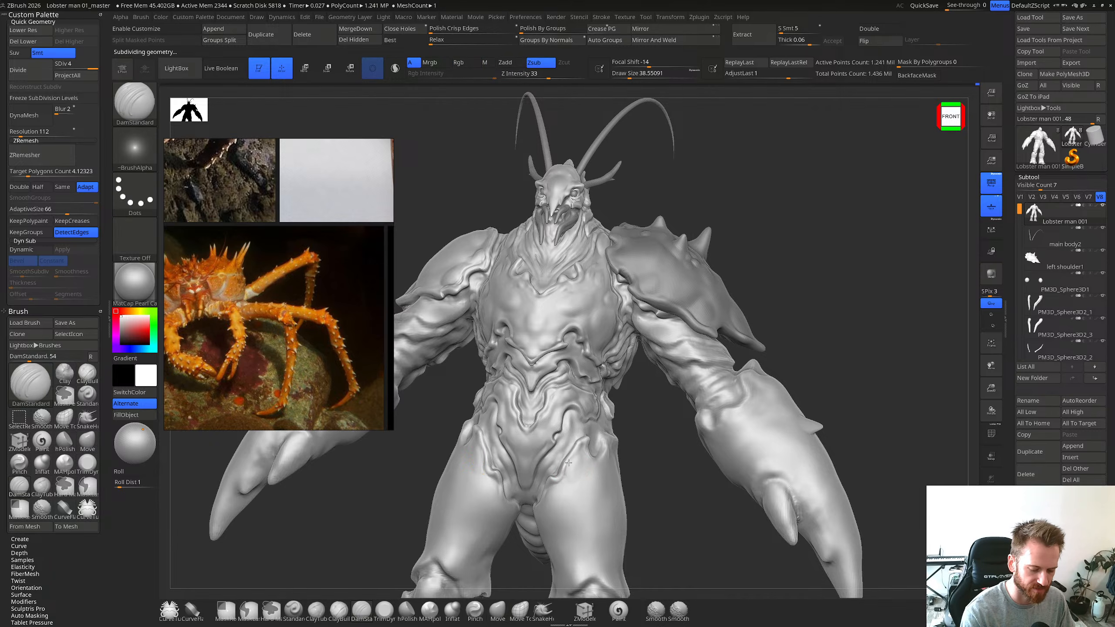
right_drag(592, 433, 583, 446)
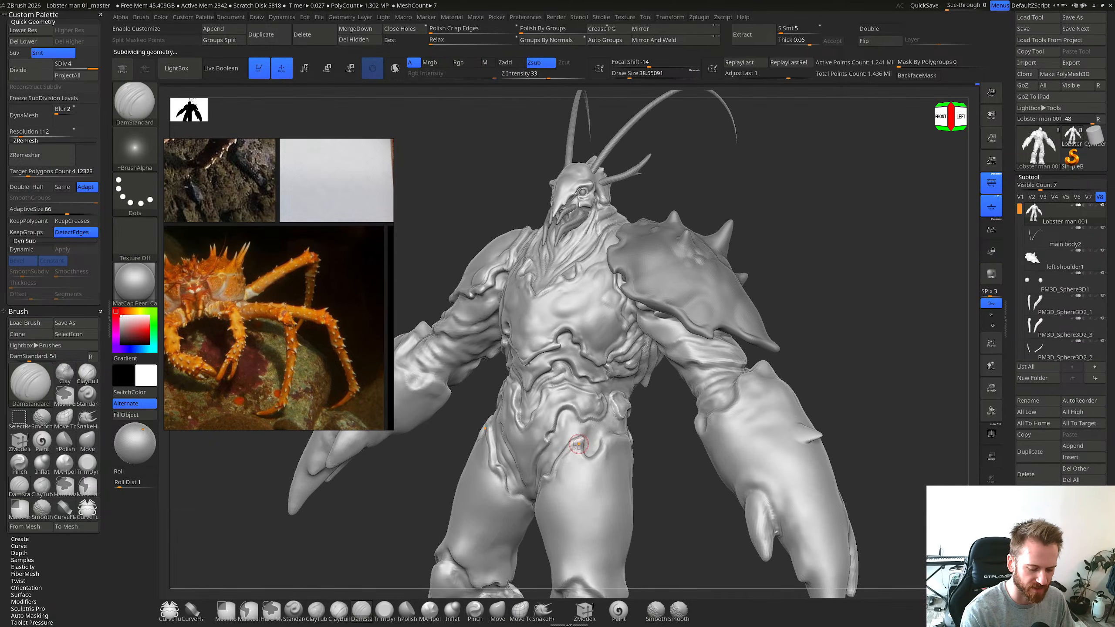
key(2)
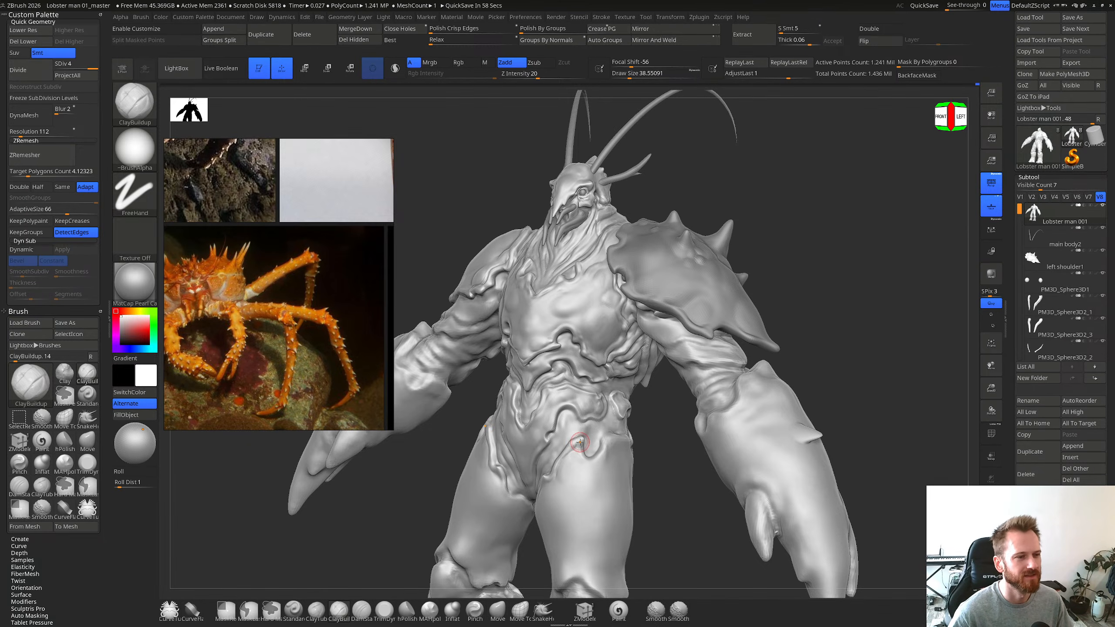
shift+right_drag(585, 401, 577, 466)
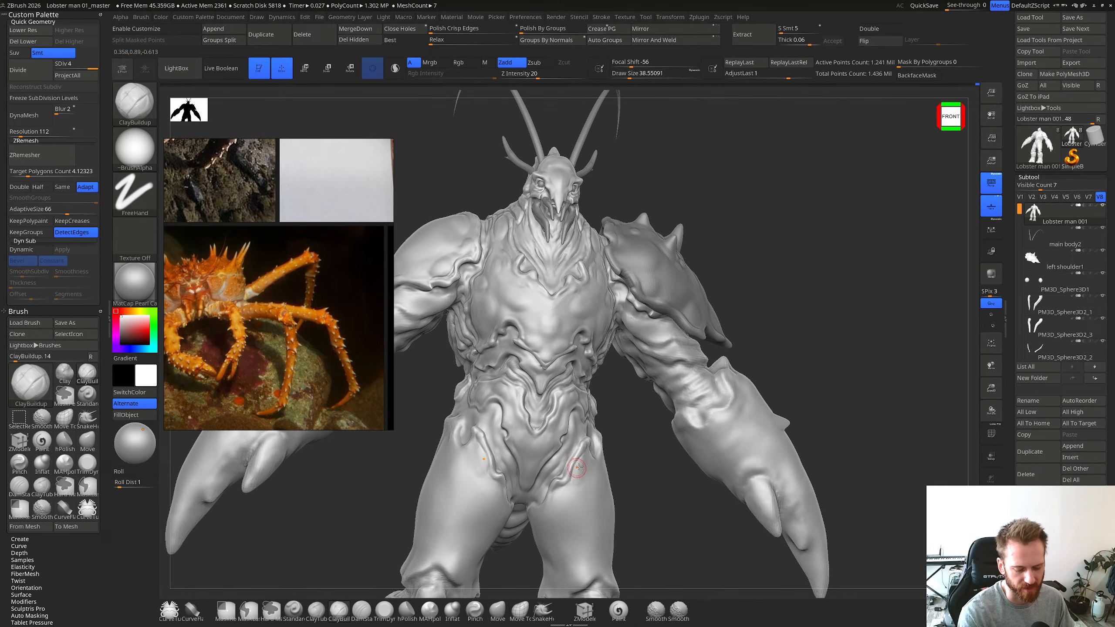
key(s)
drag(580, 475, 590, 475)
right_drag(591, 465, 580, 471)
shift+drag(580, 471, 579, 482)
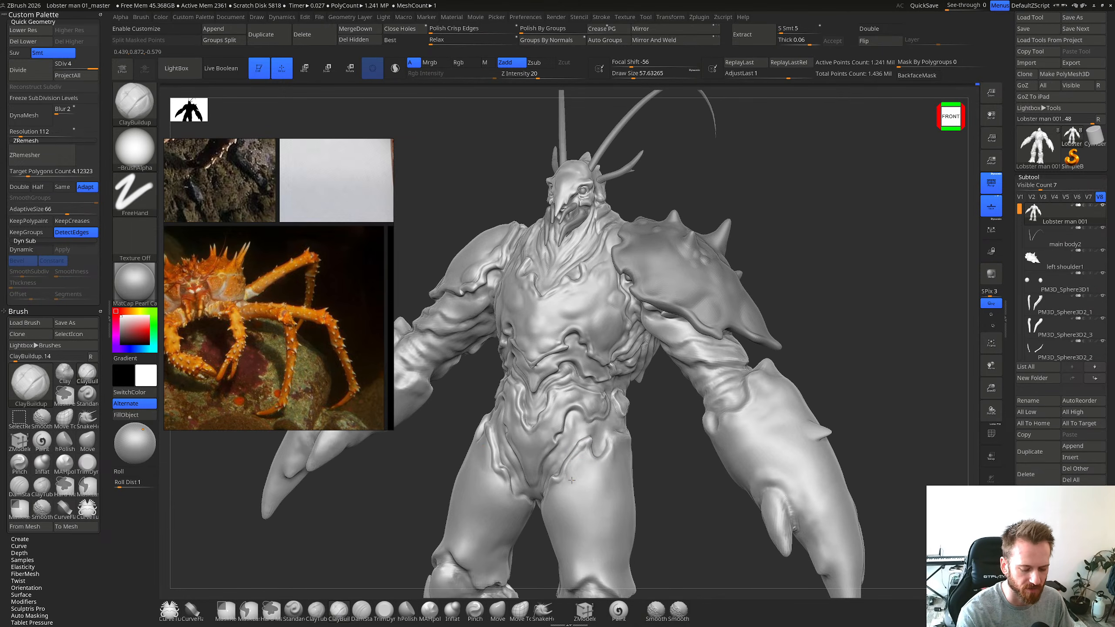
Step: Smooth the outer part of the groin ridge where it meets the hip and upper thigh
shift+drag(591, 462, 600, 435)
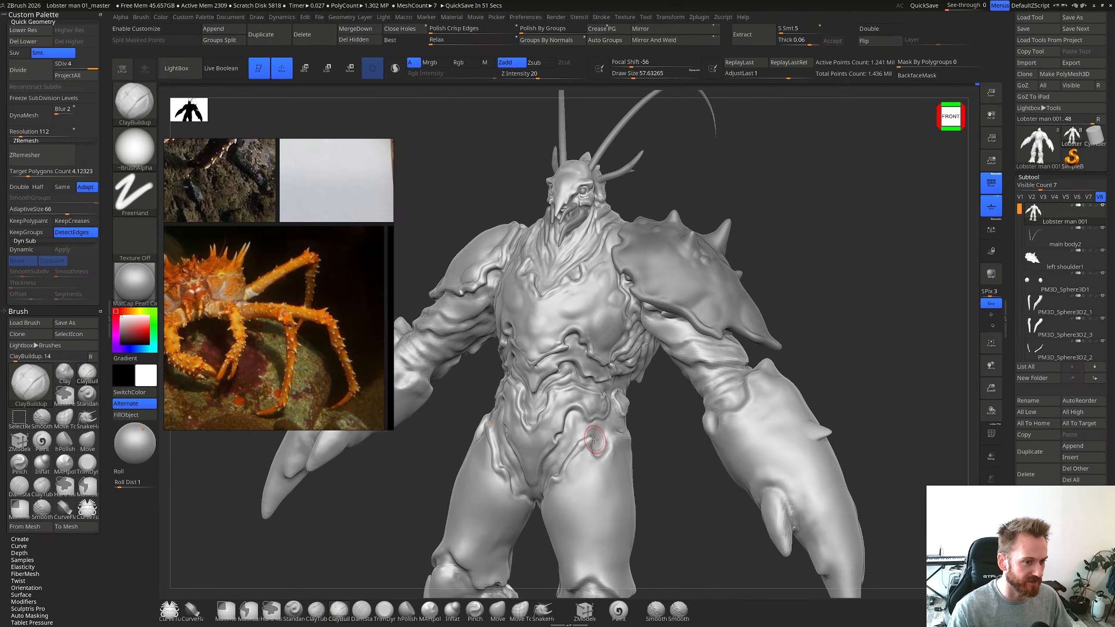
right_drag(620, 397, 625, 398)
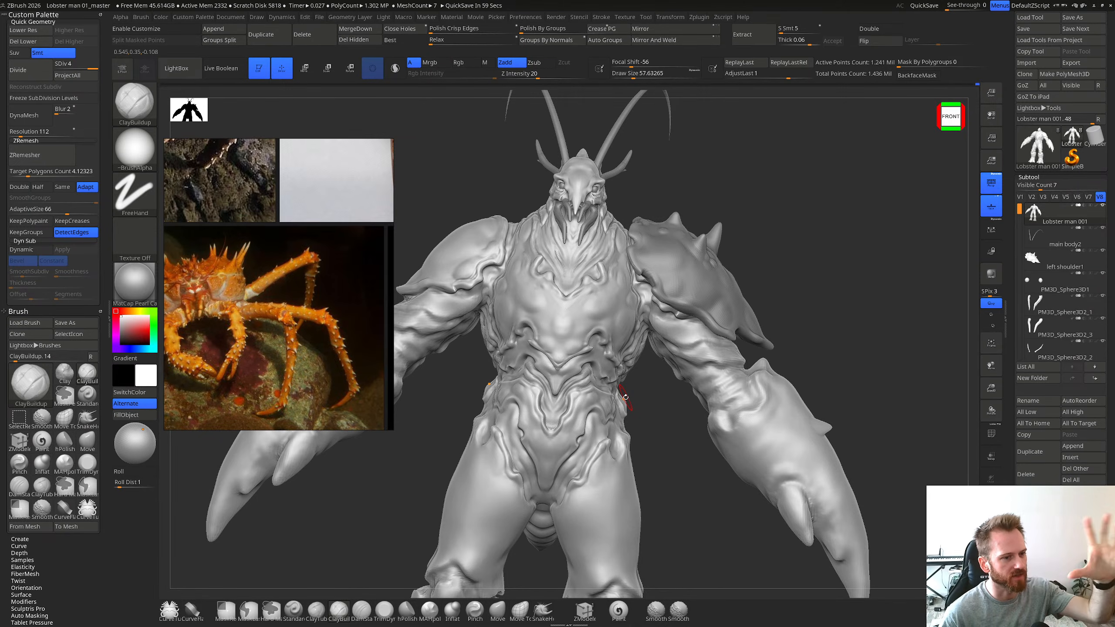
right_drag(598, 373, 586, 466)
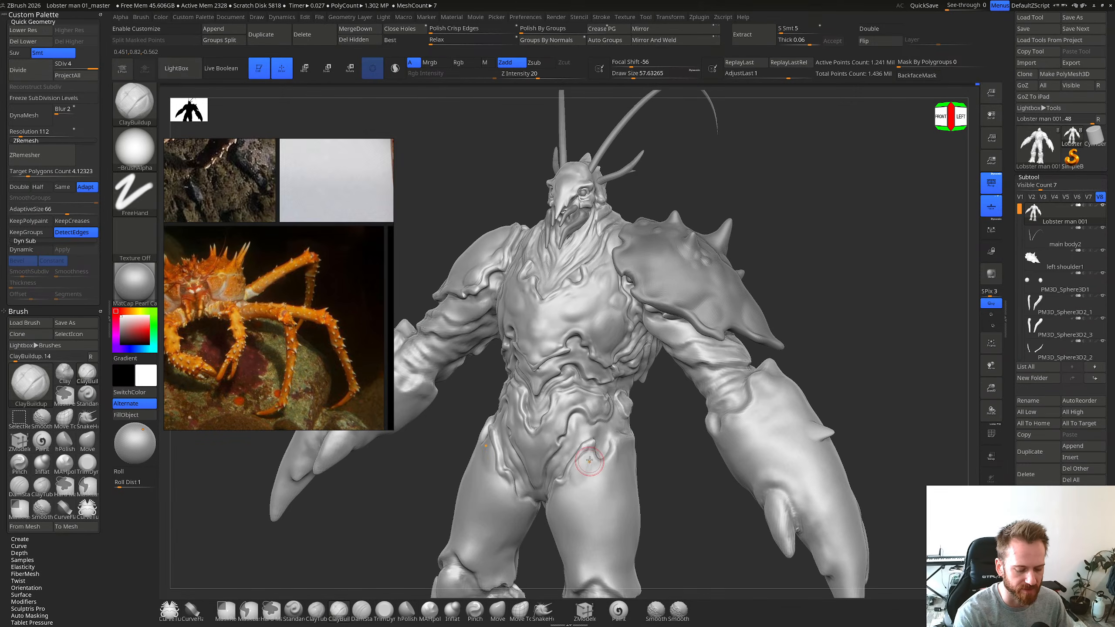
key(shift)
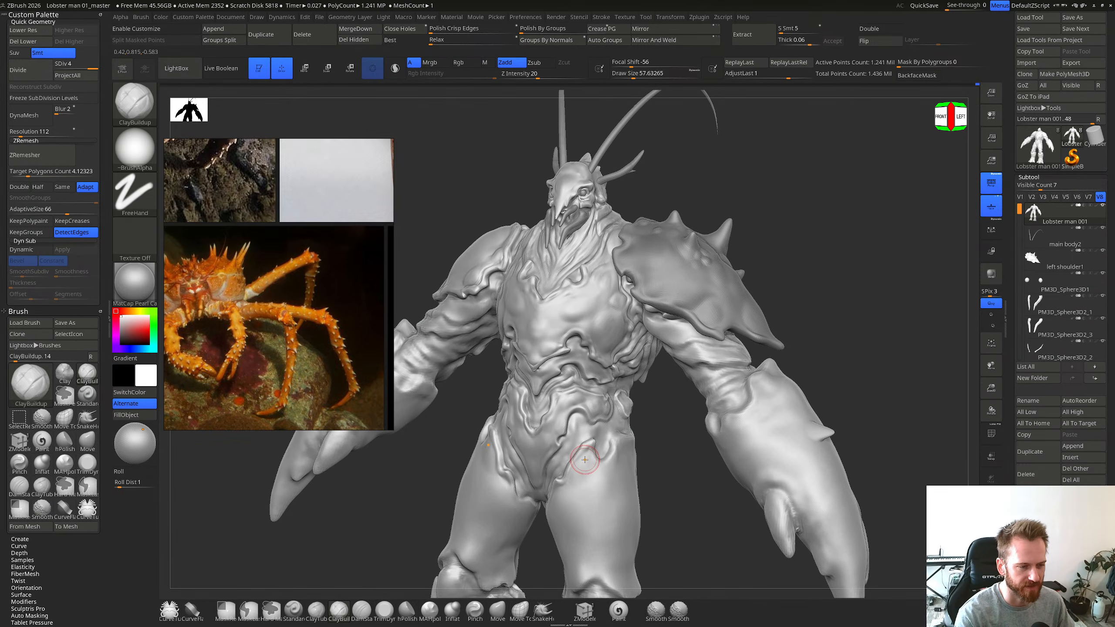
Step: Build up the small folds on the hip plate below the waist with ClayBuildup at a draw size of about 27
key(s)
drag(605, 415, 597, 415)
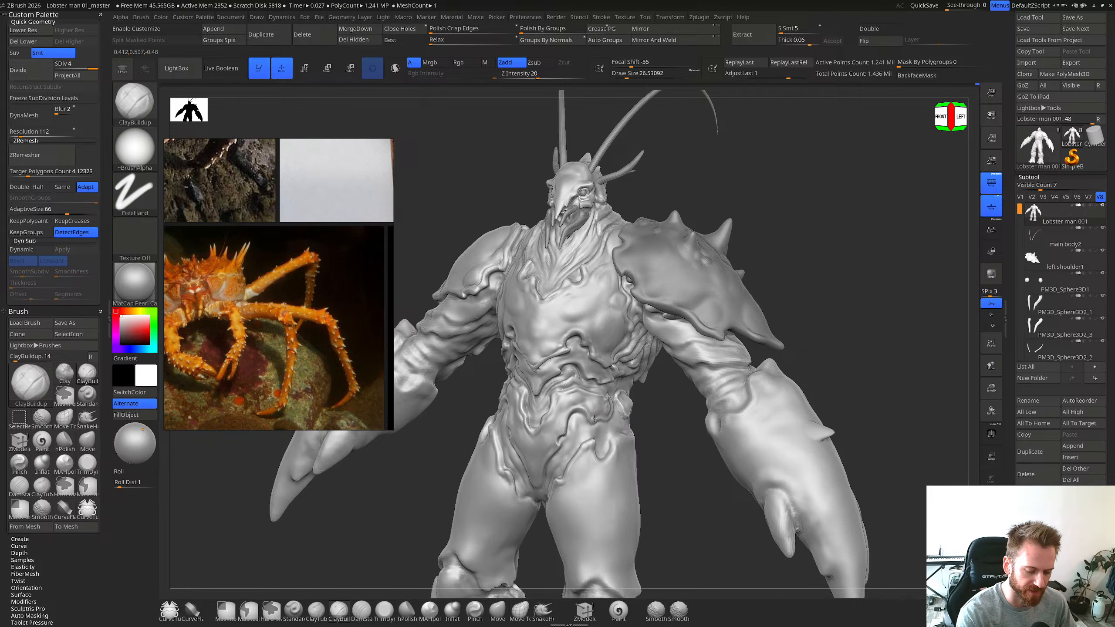
drag(594, 411, 601, 402)
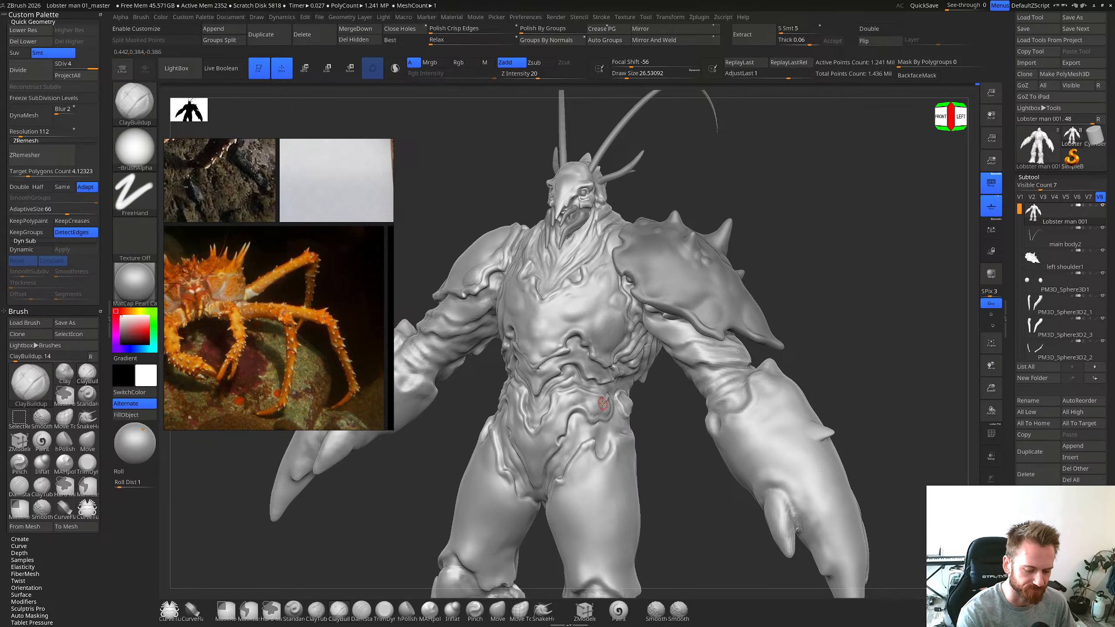
right_drag(601, 405, 590, 415)
drag(595, 409, 593, 413)
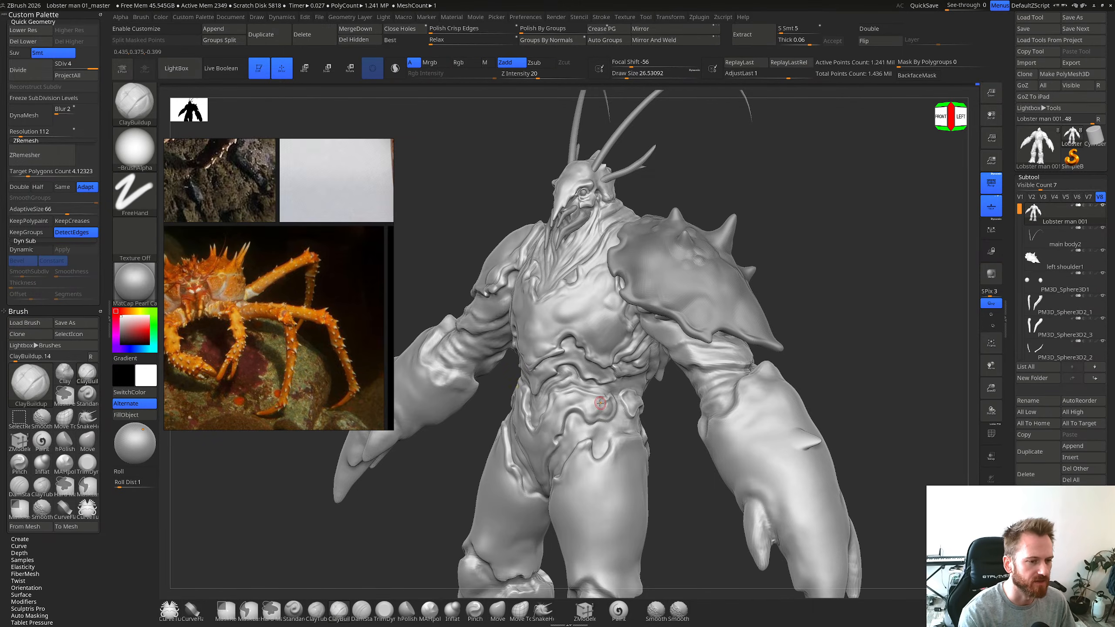
right_drag(594, 410, 611, 395)
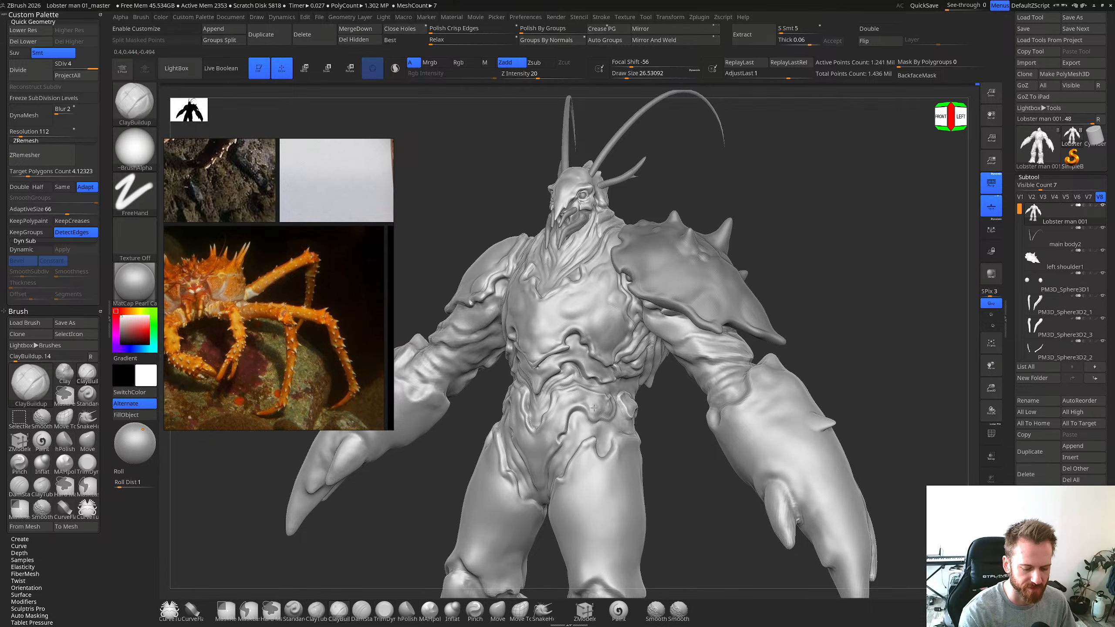
right_drag(606, 403, 599, 412)
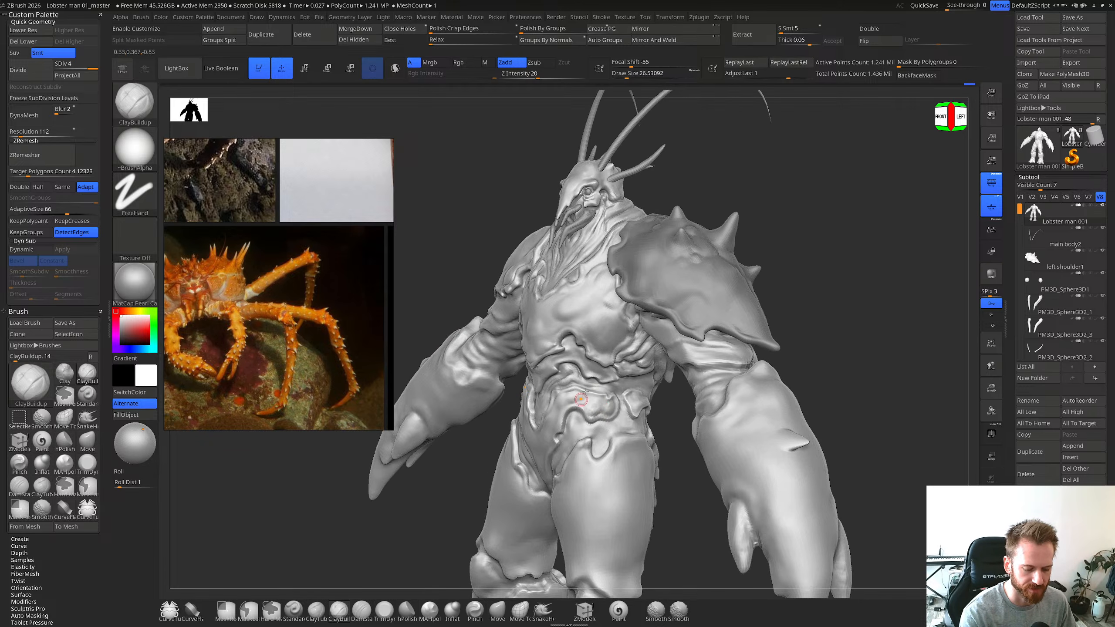
mouse_move(615, 407)
right_down()
mouse_move(623, 417)
mouse_move(590, 427)
right_up()
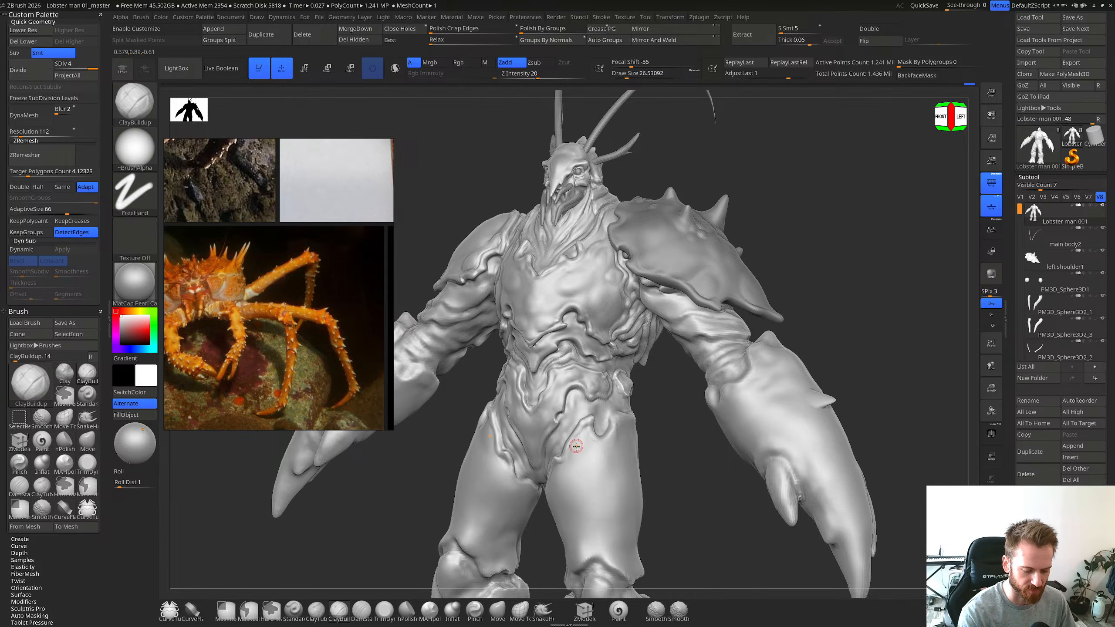
Step: Carve the crease along the ridge from hip to groin with the DamStandard brush
key(b)
key(d)
key(s)
mouse_move(576, 438)
mouse_down()
mouse_move(587, 424)
mouse_move(563, 455)
mouse_move(587, 426)
mouse_up()
shift+right_drag(567, 454, 601, 445)
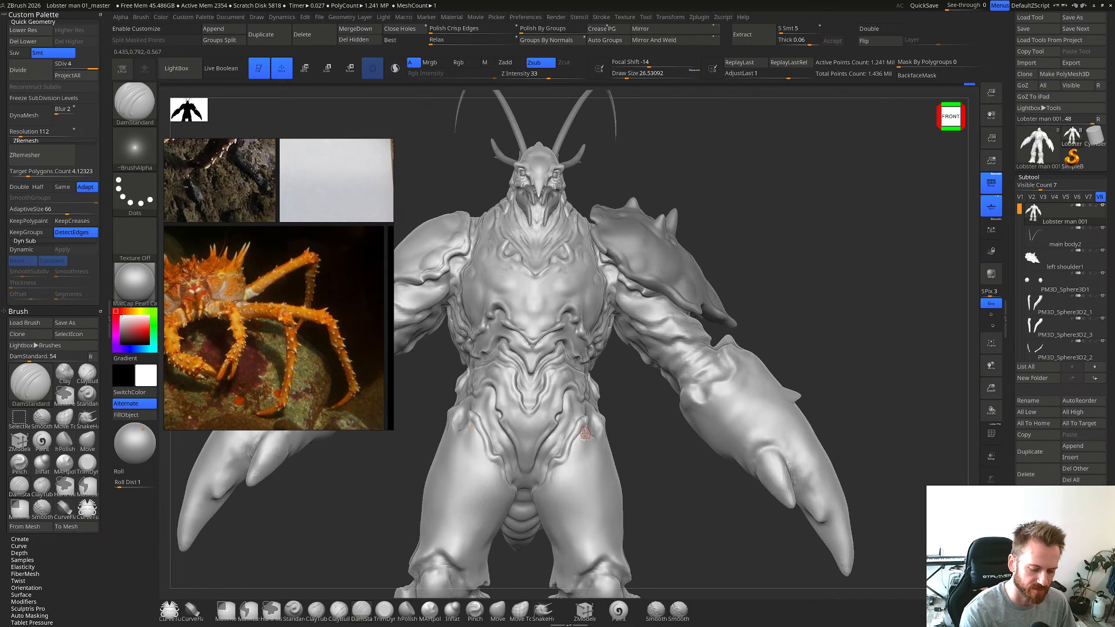
drag(588, 425, 569, 453)
Step: Refine the lower end of the groin ridge with the ClayBuildup and TrimDynamic brushes
key(b)
key(c)
key(b)
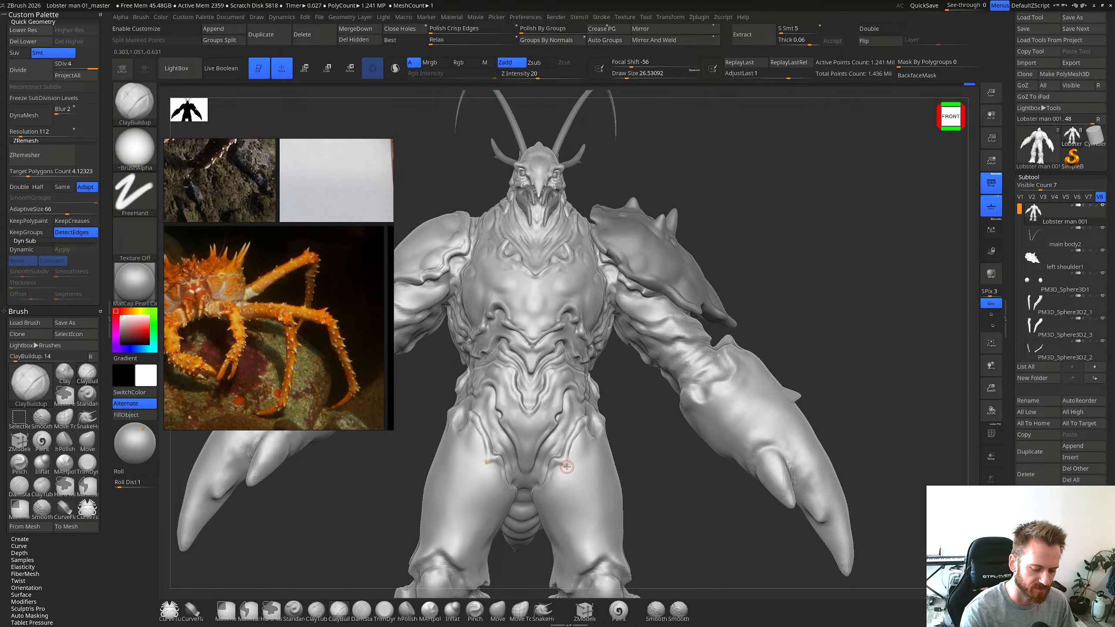
key(b)
key(t)
key(d)
right_drag(550, 468, 593, 472)
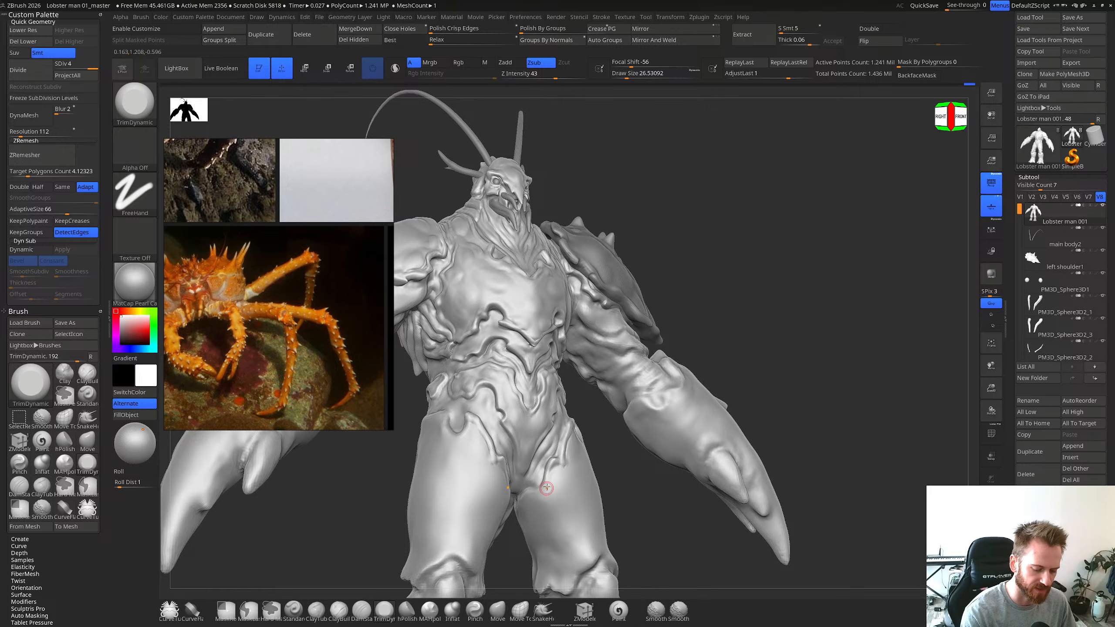
key(b)
key(c)
key(b)
key(ctrl)
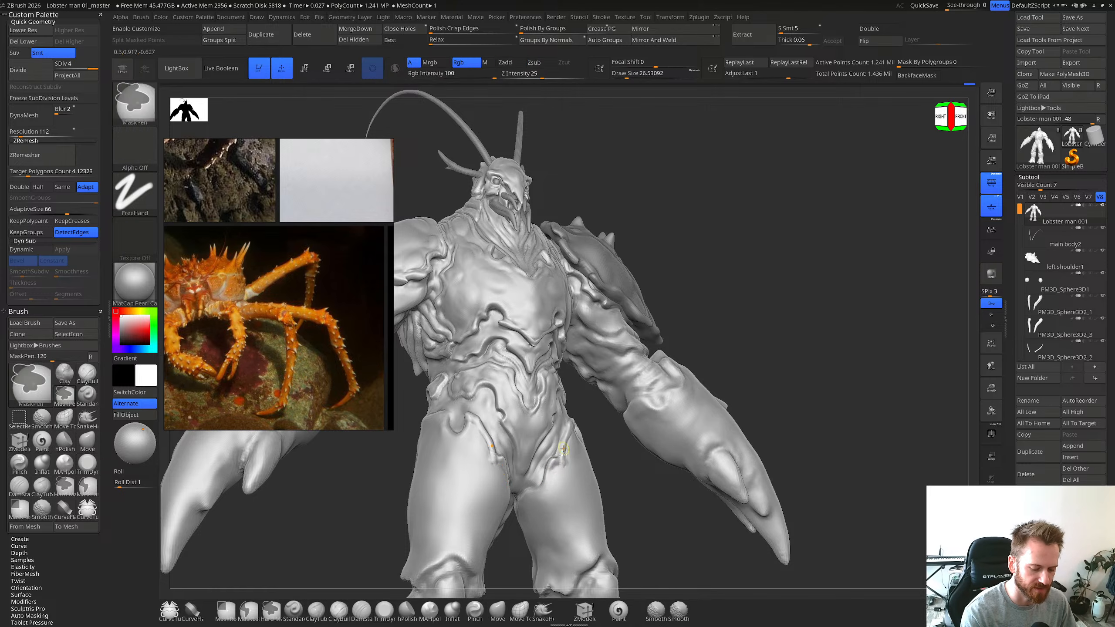
Step: Try to carve a crease at the lower end of the groin fold with the DamStandard brush
key(b)
key(d)
key(s)
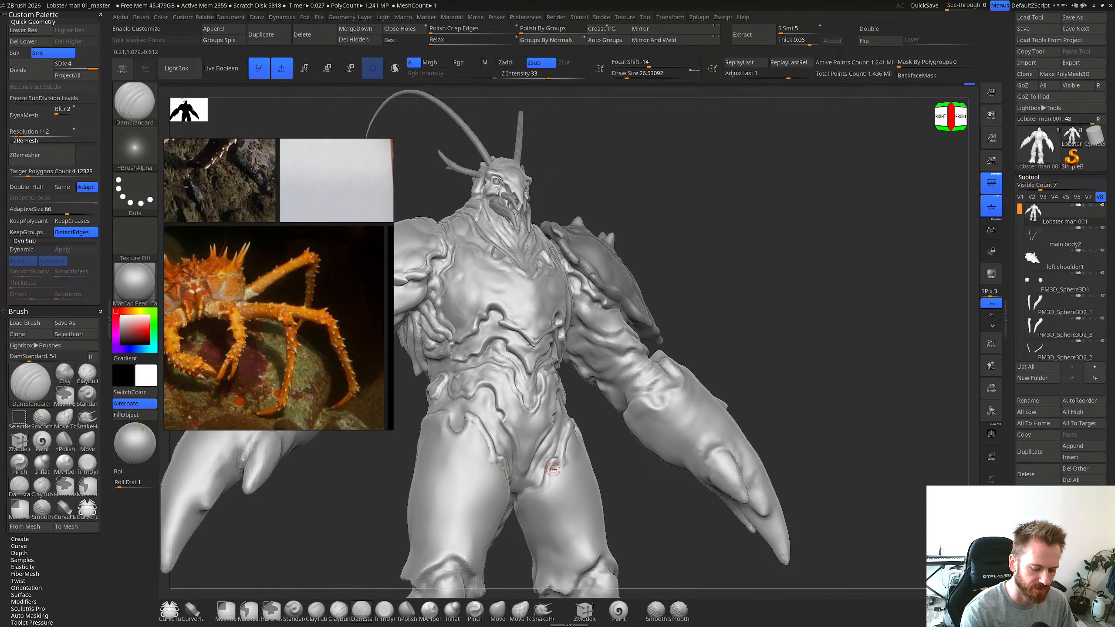
mouse_move(545, 492)
mouse_down()
mouse_move(553, 471)
mouse_move(544, 489)
mouse_up()
key(ctrl+z)
key(ctrl+z)
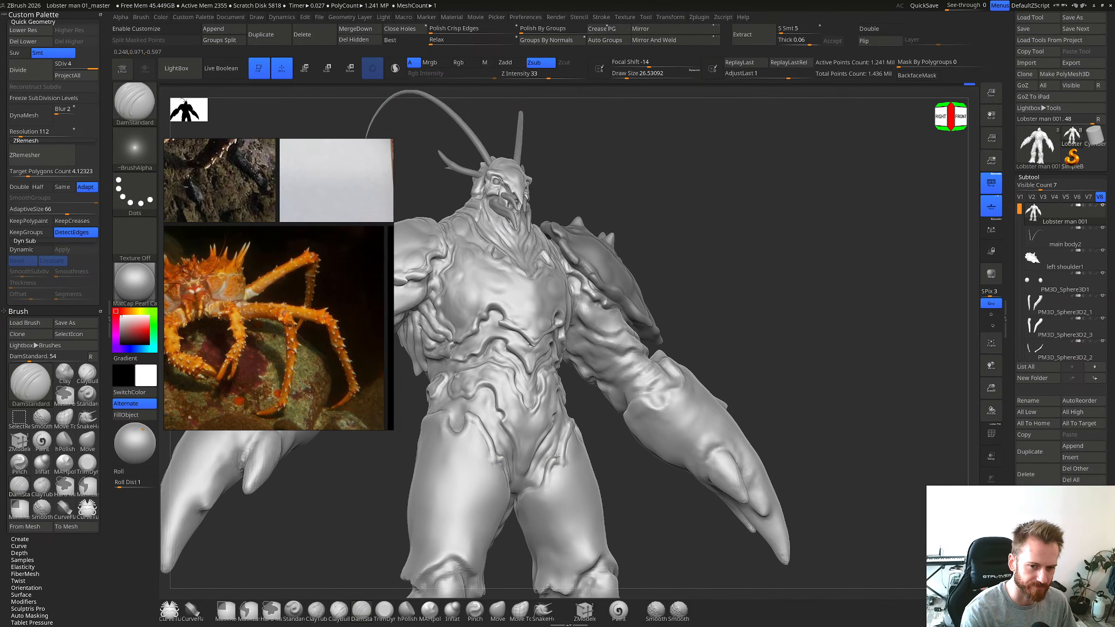
Step: Build up and smooth the folds between the groin and inner thigh with ClayBuildup at a draw size of about 40
mouse_move(569, 474)
shift+right_down()
mouse_move(547, 465)
mouse_move(593, 453)
mouse_move(557, 466)
mouse_move(599, 417)
mouse_move(586, 453)
mouse_move(608, 462)
mouse_move(594, 449)
mouse_move(638, 446)
mouse_move(618, 429)
shift+right_up()
key(b)
key(c)
key(b)
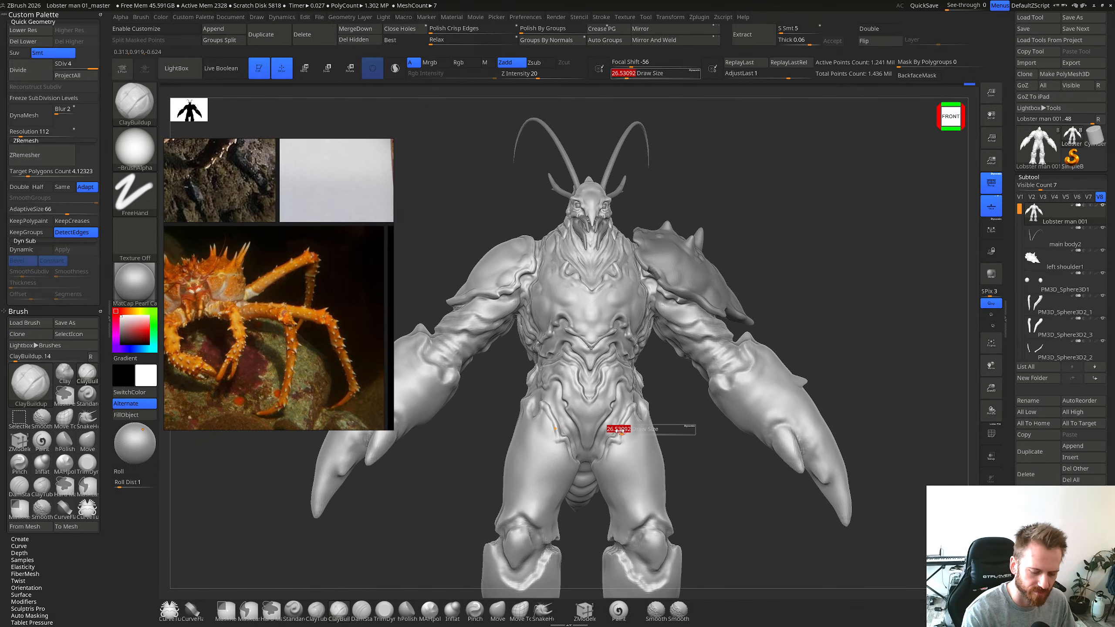
key(shift)
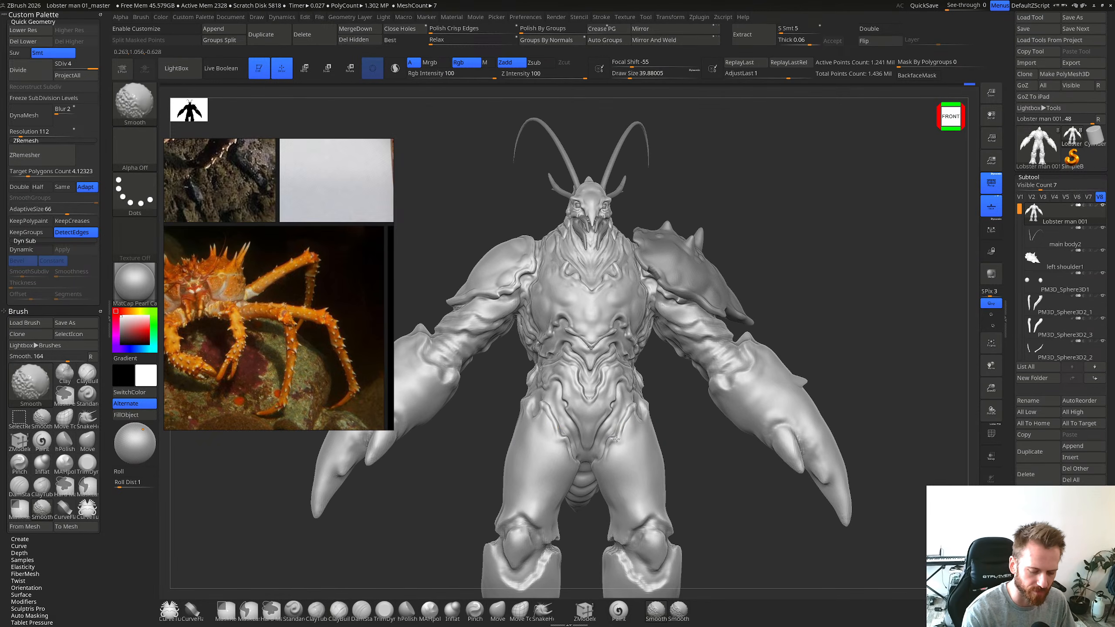
mouse_move(612, 378)
alt+right_down()
mouse_move(619, 358)
mouse_move(614, 434)
alt+right_up()
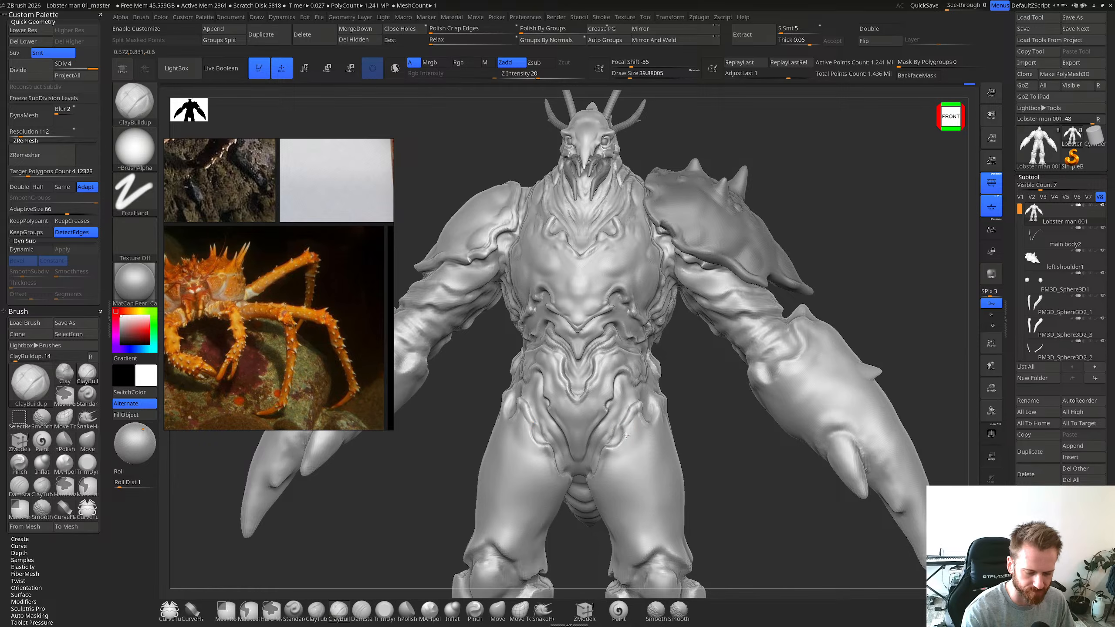
mouse_move(608, 450)
right_down()
mouse_move(639, 442)
mouse_move(608, 447)
right_up()
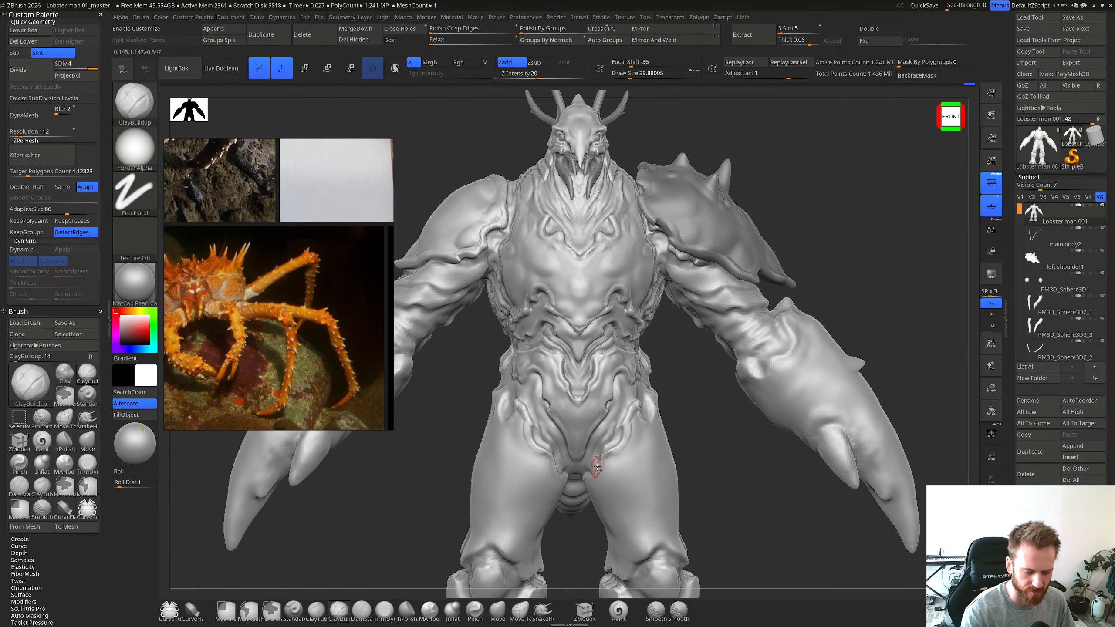
right_drag(598, 445, 595, 468)
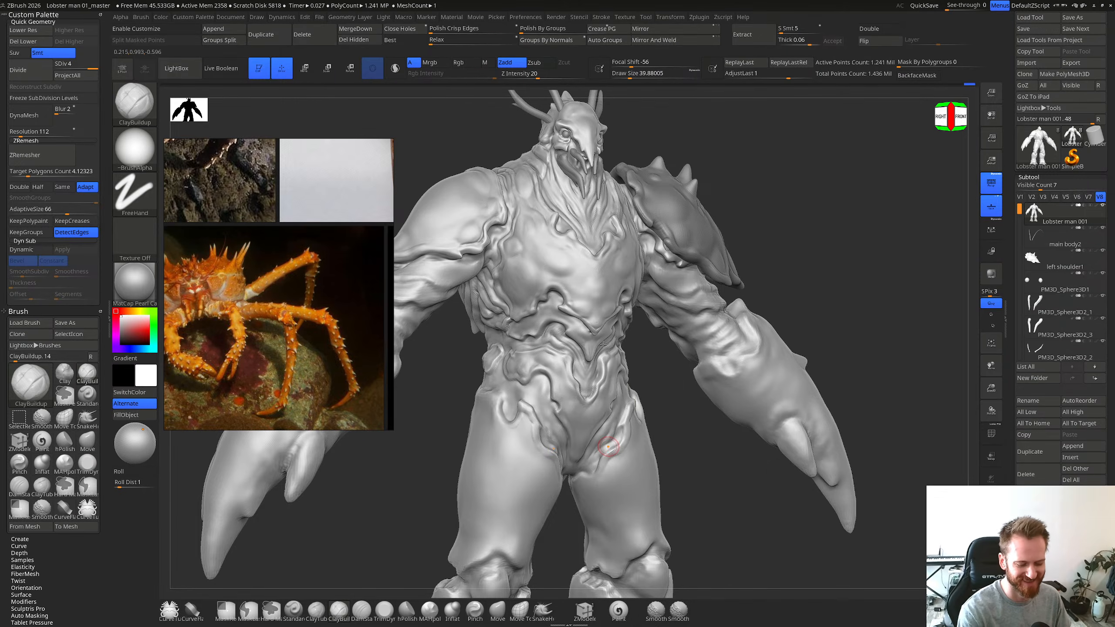
Step: Refine the upper groin fold near the hip with ClayBuildup at a draw size of about 28
mouse_move(627, 404)
right_down()
mouse_move(609, 412)
mouse_move(613, 430)
right_up()
key(s)
drag(614, 430, 610, 430)
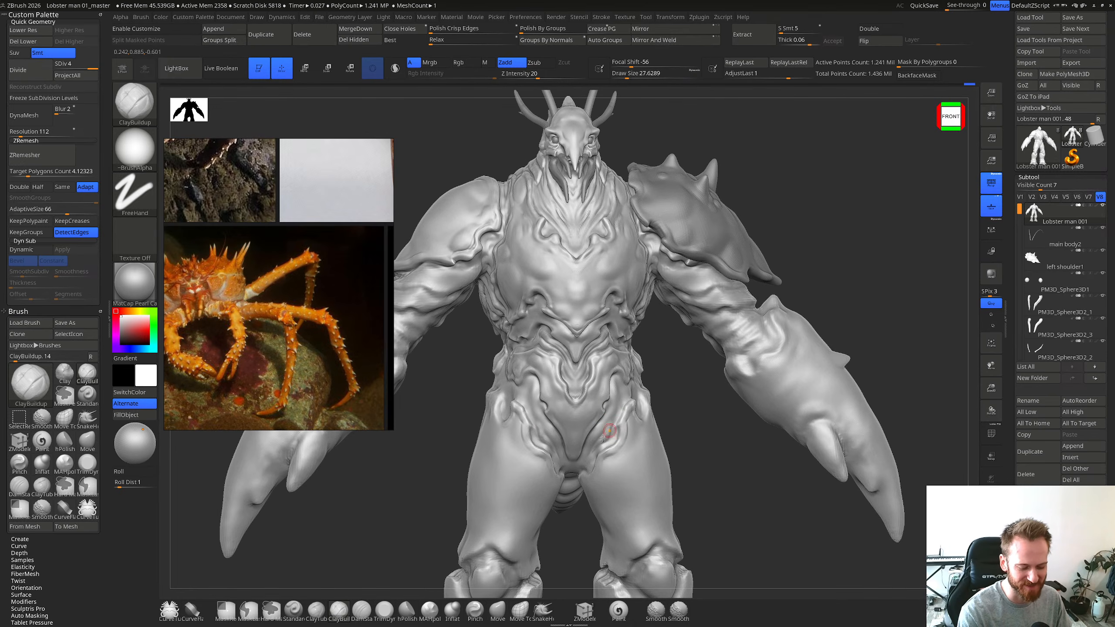
Step: Carve the crease between the groin plate and the inner thigh with the DamStandard brush
right_drag(603, 431, 595, 408)
key(b)
key(d)
key(s)
drag(590, 453, 581, 471)
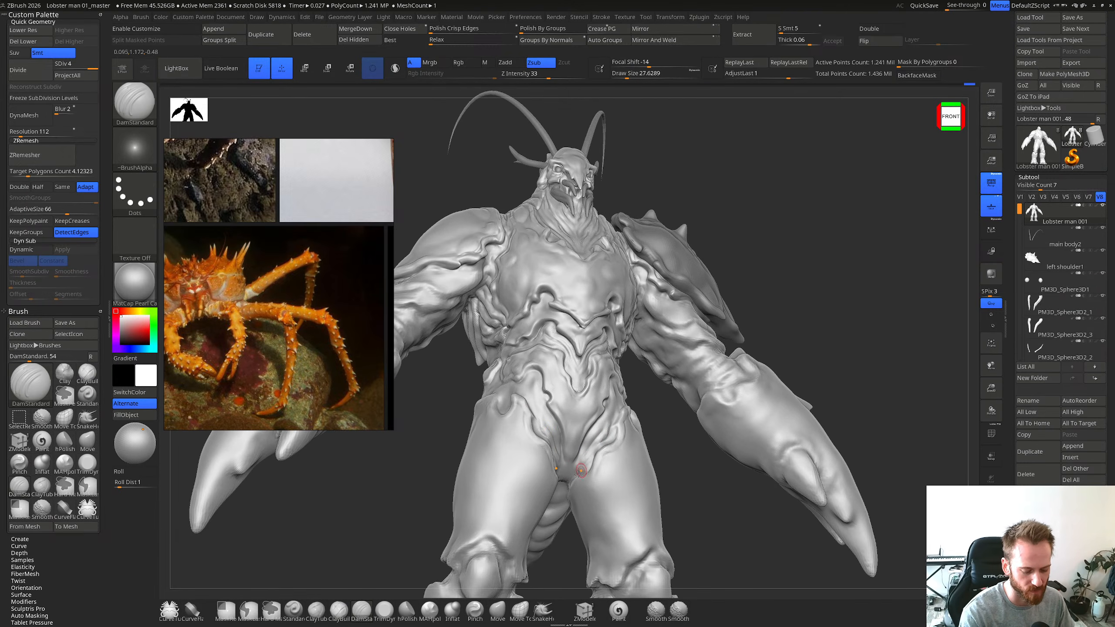
Step: Build up the central groin plate and its lower tip with the ClayBuildup brush
mouse_move(602, 439)
right_down()
mouse_move(593, 463)
mouse_move(570, 465)
right_up()
key(b)
key(c)
key(b)
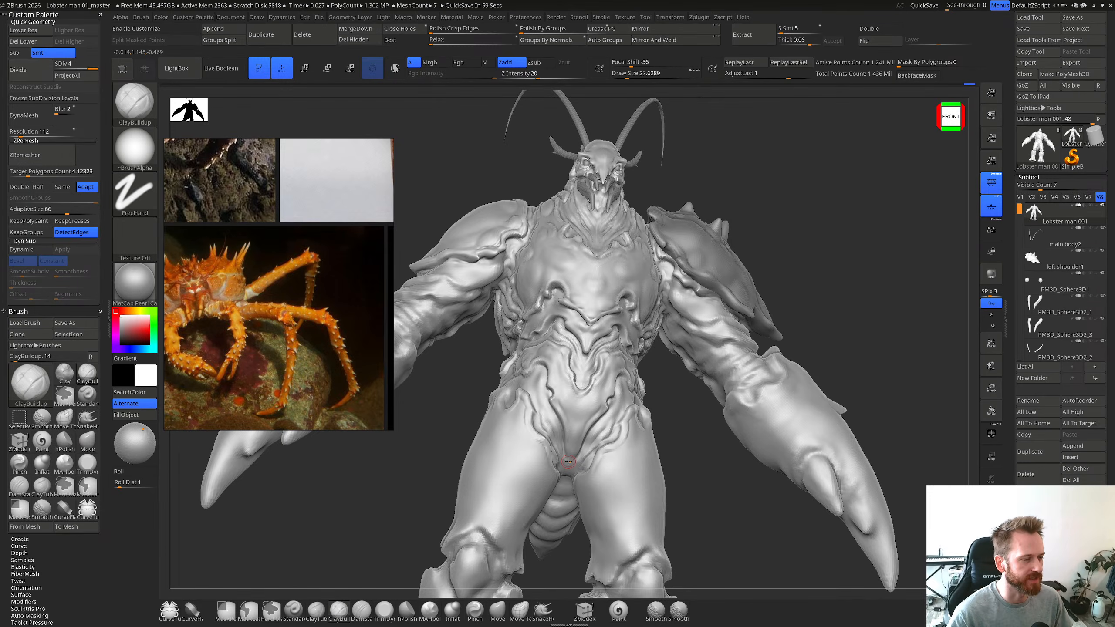
mouse_move(568, 462)
right_down()
mouse_move(584, 459)
mouse_move(573, 461)
right_up()
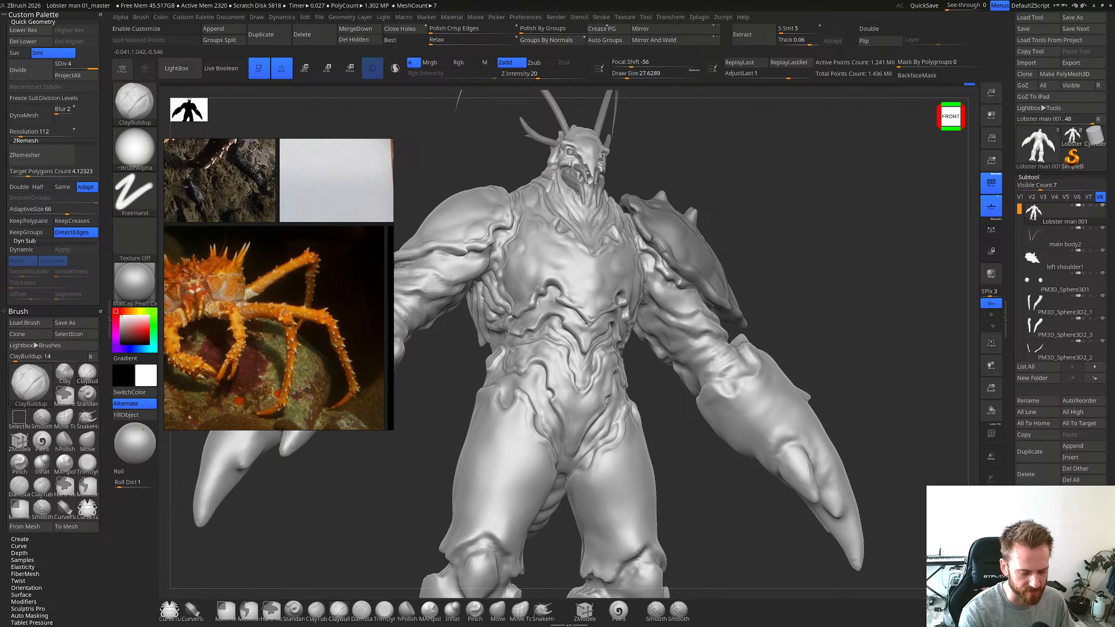
mouse_move(573, 425)
right_down()
mouse_move(597, 422)
mouse_move(585, 427)
right_up()
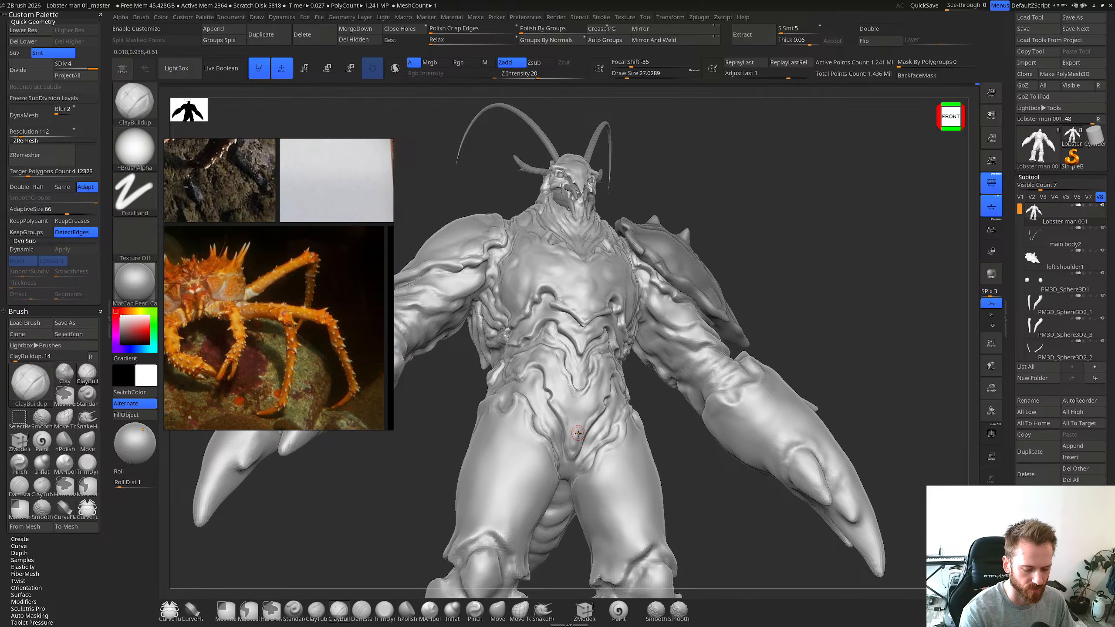
mouse_move(578, 433)
right_down()
mouse_move(580, 466)
mouse_move(588, 439)
mouse_move(610, 422)
mouse_move(595, 424)
right_up()
Step: Reshape the groin plate and surrounding folds with the Move brush at a draw size of about 88 on subdivision level 2
key(b)
key(d)
key(s)
key(b)
key(m)
key(v)
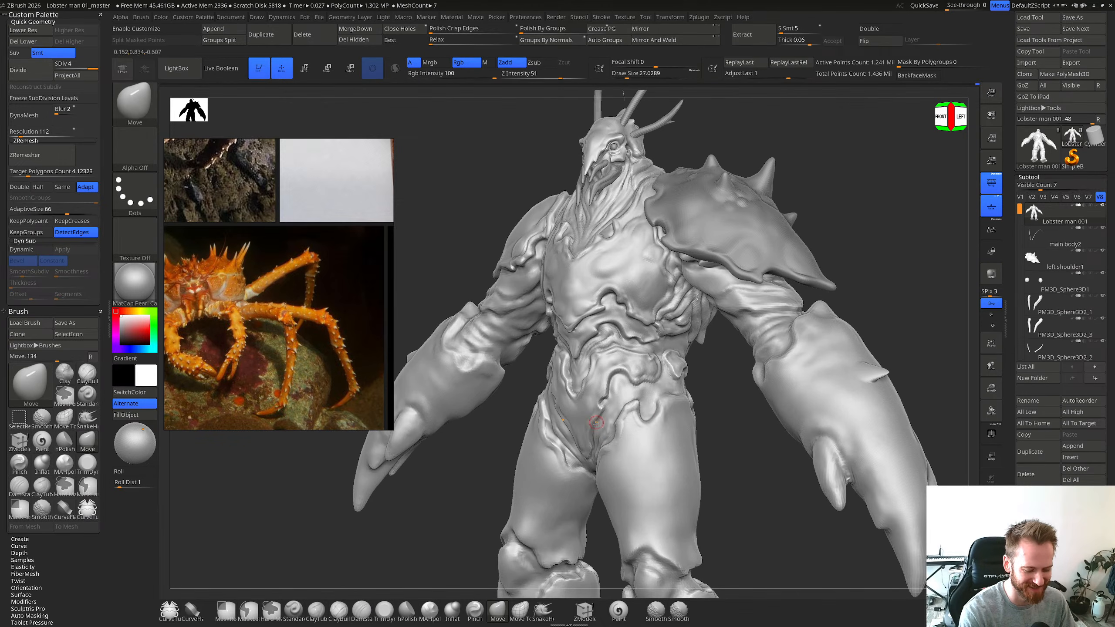
key(s)
drag(596, 425, 608, 428)
key(shift+d)
key(shift+d)
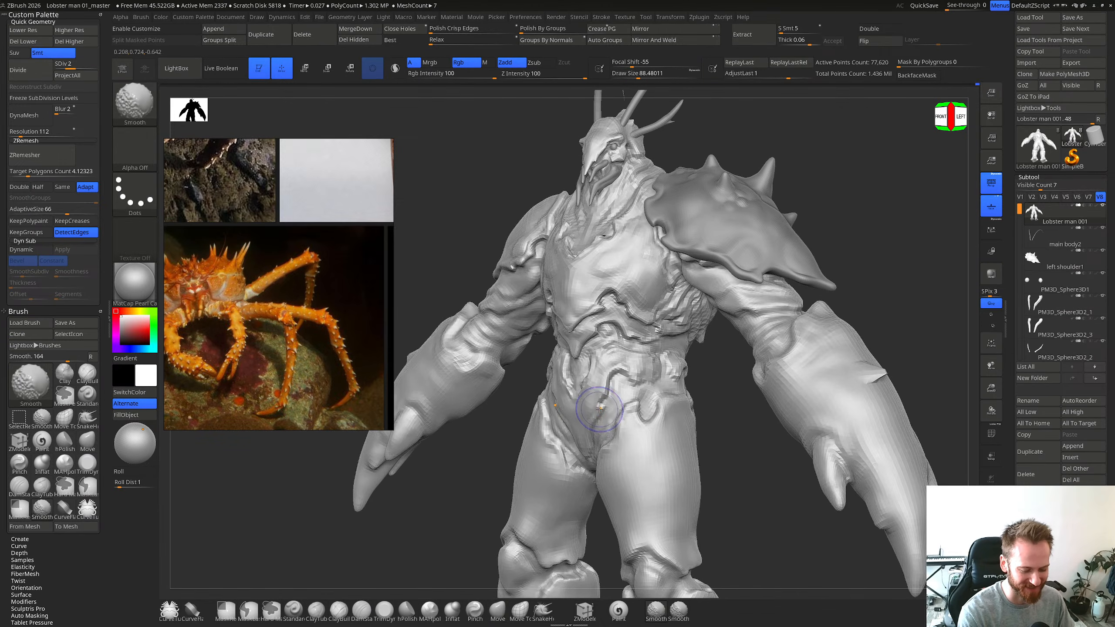
mouse_move(533, 430)
right_down()
mouse_move(589, 434)
mouse_move(530, 444)
mouse_move(758, 461)
right_up()
right_drag(646, 433, 604, 426)
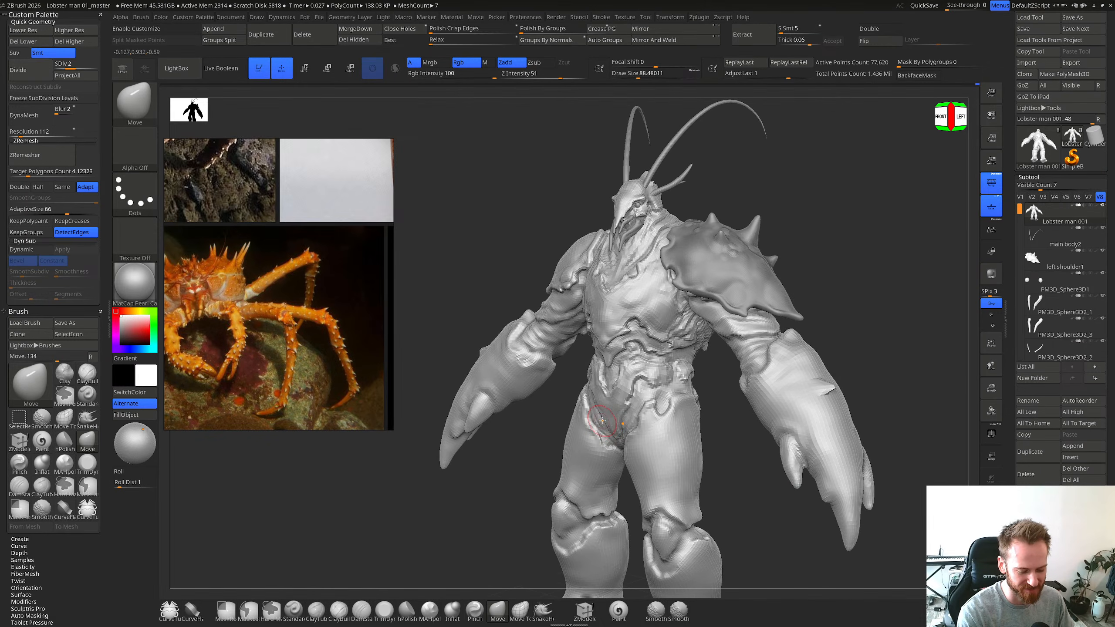
Step: Adjust the groin and inner-thigh forms with the Move brush at a draw size of about 105, then restore subdivision level 4
key(ctrl)
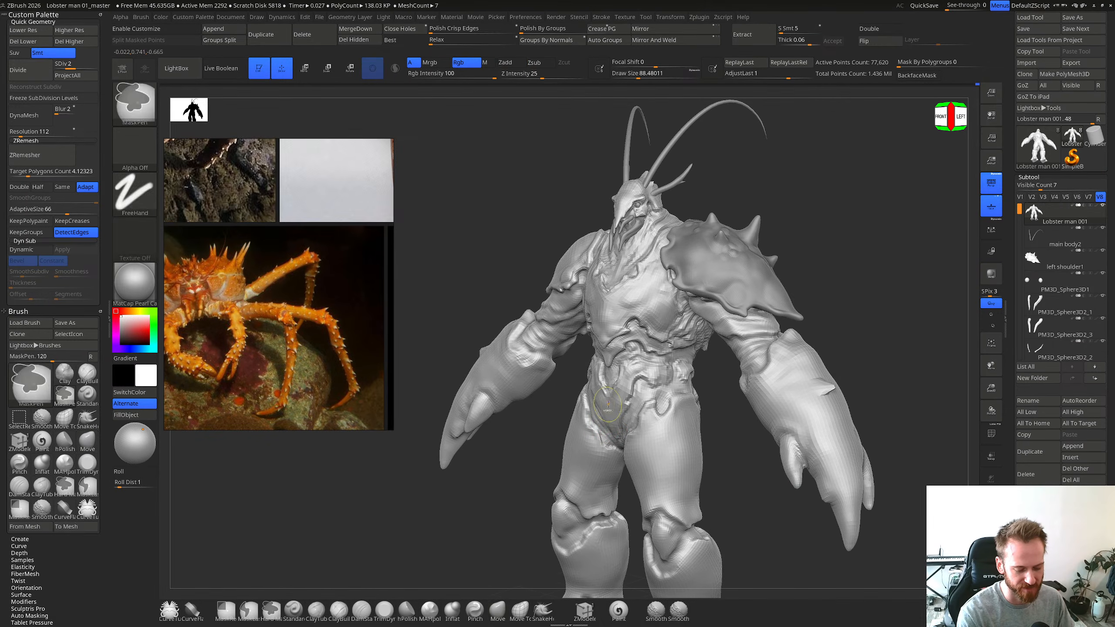
ctrl+right_drag(610, 424, 611, 434)
key(s)
drag(611, 431, 609, 432)
mouse_move(609, 431)
right_down()
mouse_move(595, 425)
mouse_move(609, 435)
mouse_move(618, 384)
mouse_move(621, 430)
right_up()
key(d)
key(d)
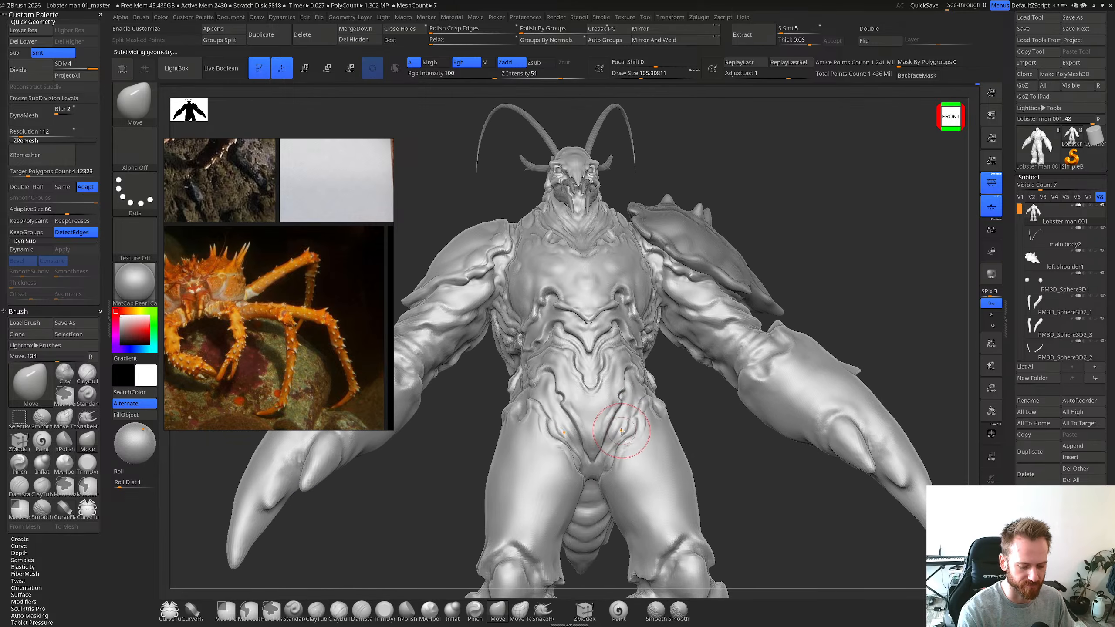
Step: Shift the hip folds with the Move brush at a draw size of about 61 and smooth the upper thigh beside them
key(s)
drag(620, 430, 613, 430)
right_drag(640, 417, 632, 423)
key(shift)
shift+drag(629, 466, 650, 421)
right_drag(651, 419, 654, 429)
Step: Soften the hip-to-thigh transition at a lower subdivision level with a draw size of about 70, then return to level 4
key(s)
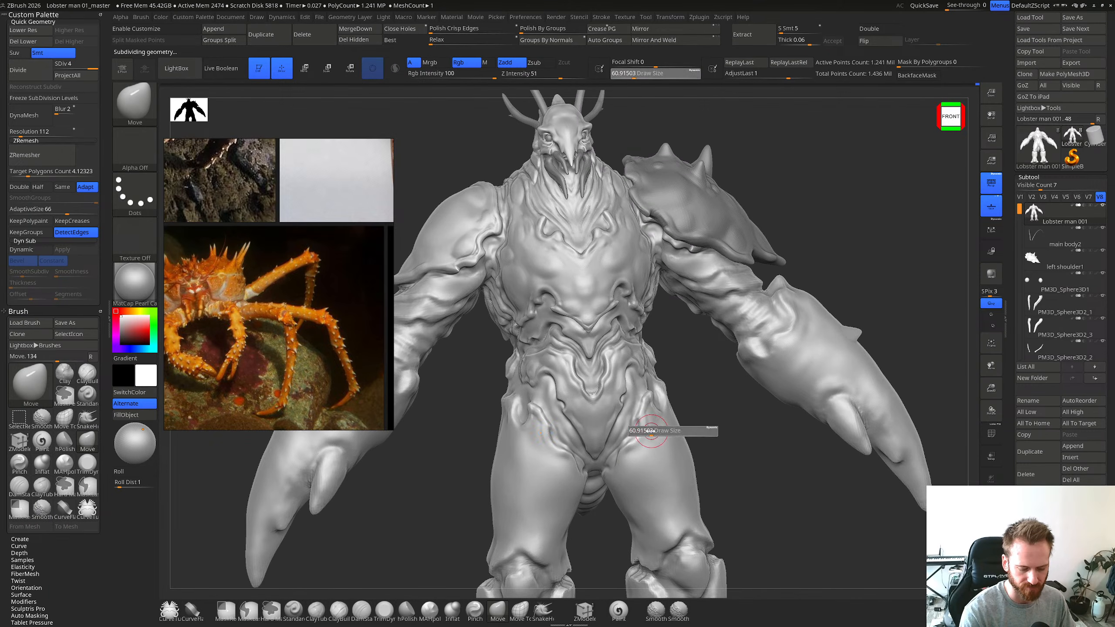
drag(654, 431, 649, 431)
key(shift+d)
key(shift+d)
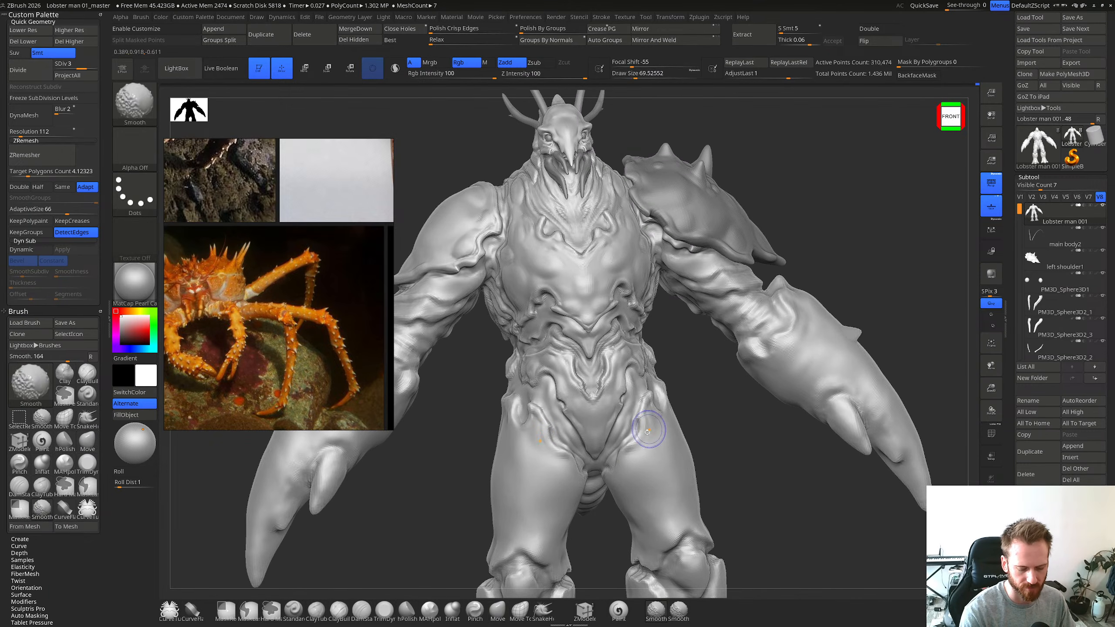
right_drag(645, 417, 644, 424)
key(d)
key(d)
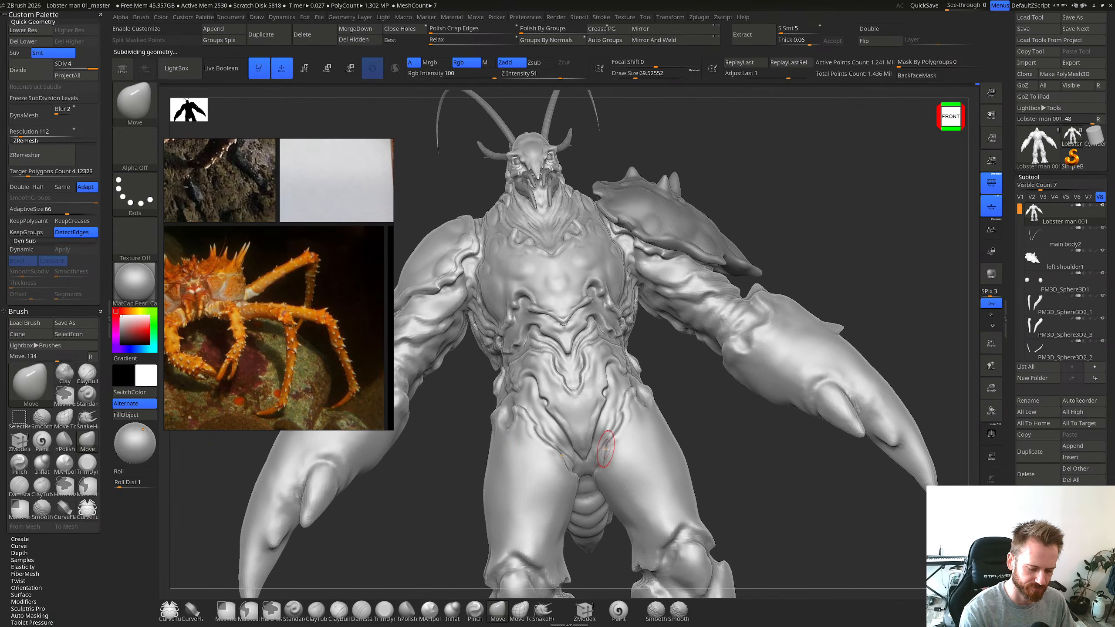
Step: Build up the central groin plate's edge and lower tip with ClayBuildup at a draw size of about 24
key(b)
key(c)
key(b)
key(s)
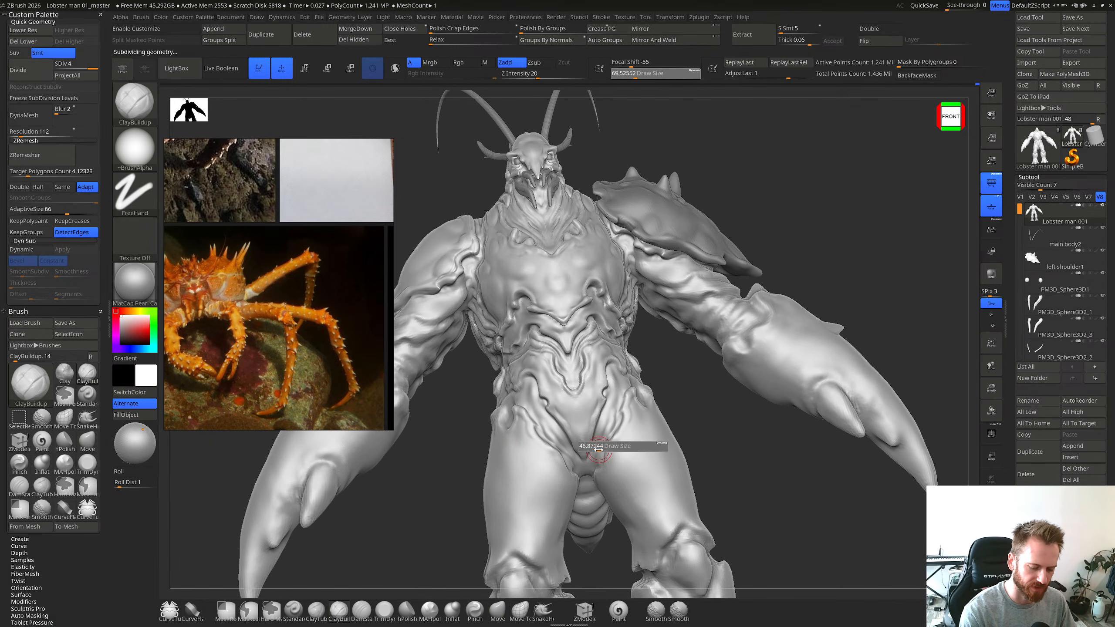
drag(594, 451, 592, 463)
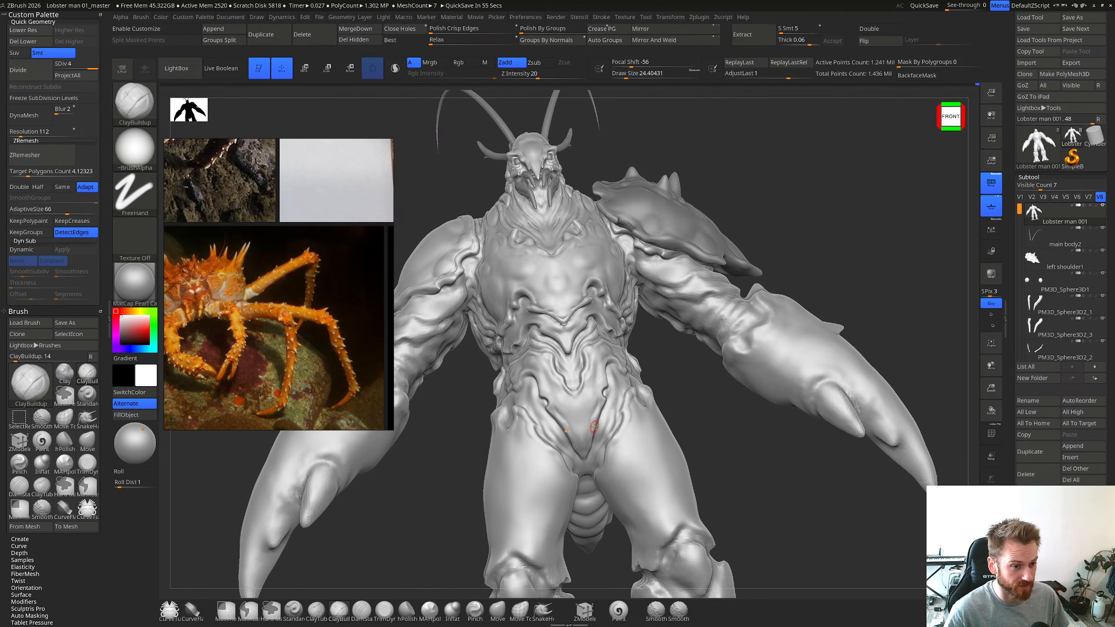
right_drag(594, 427, 598, 411)
drag(590, 449, 598, 441)
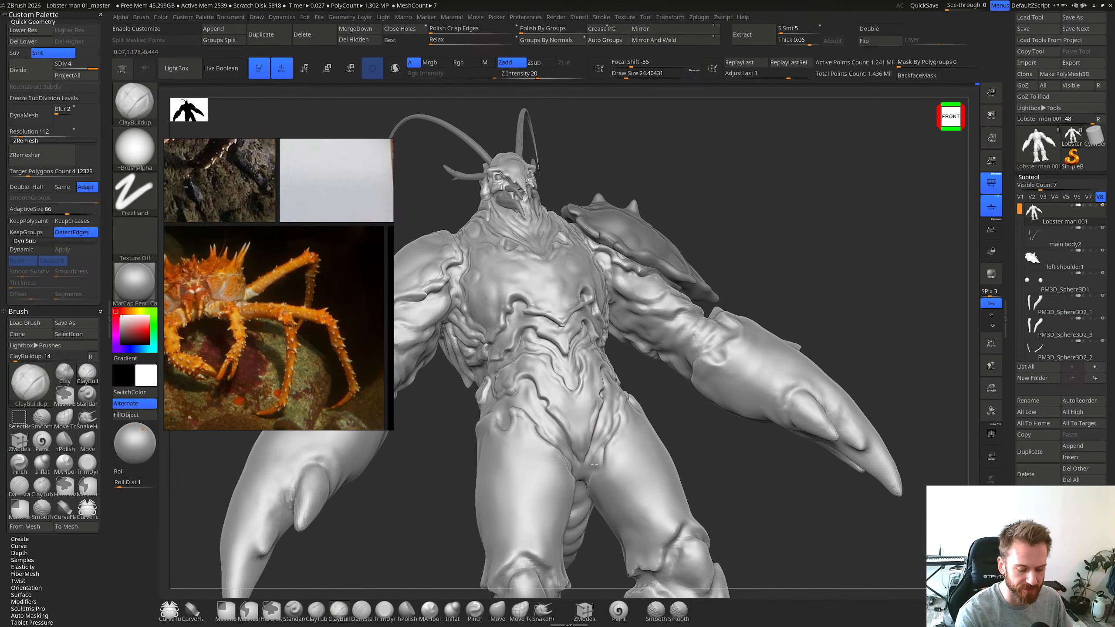
right_drag(595, 456, 592, 470)
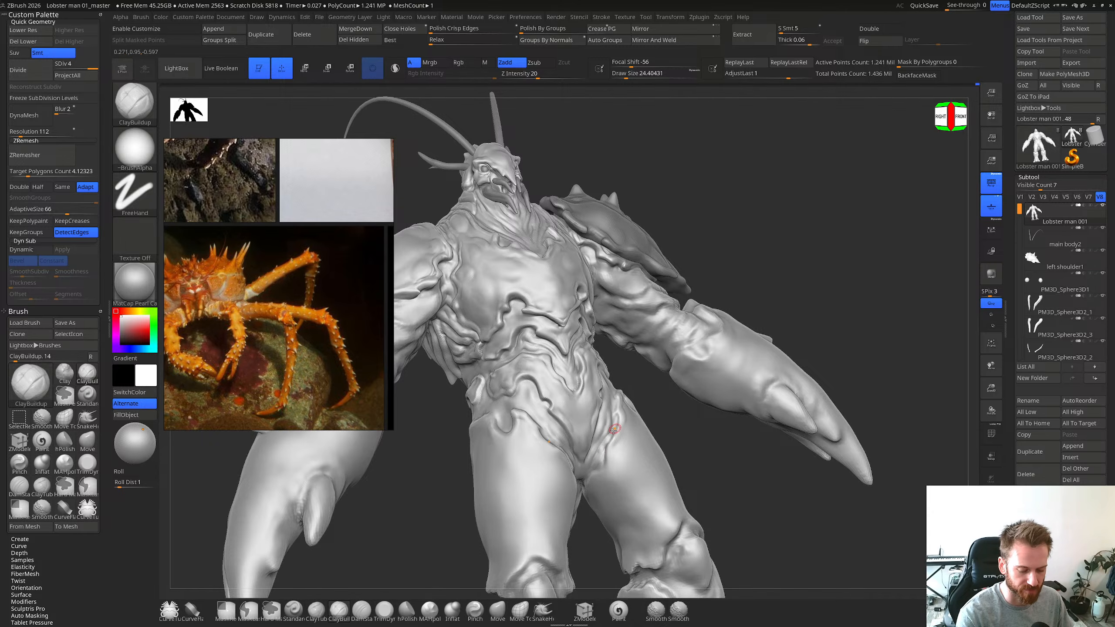
Step: Fill out the fold between the groin plate and inner thigh with ClayBuildup on subdivision level 3
key(ctrl)
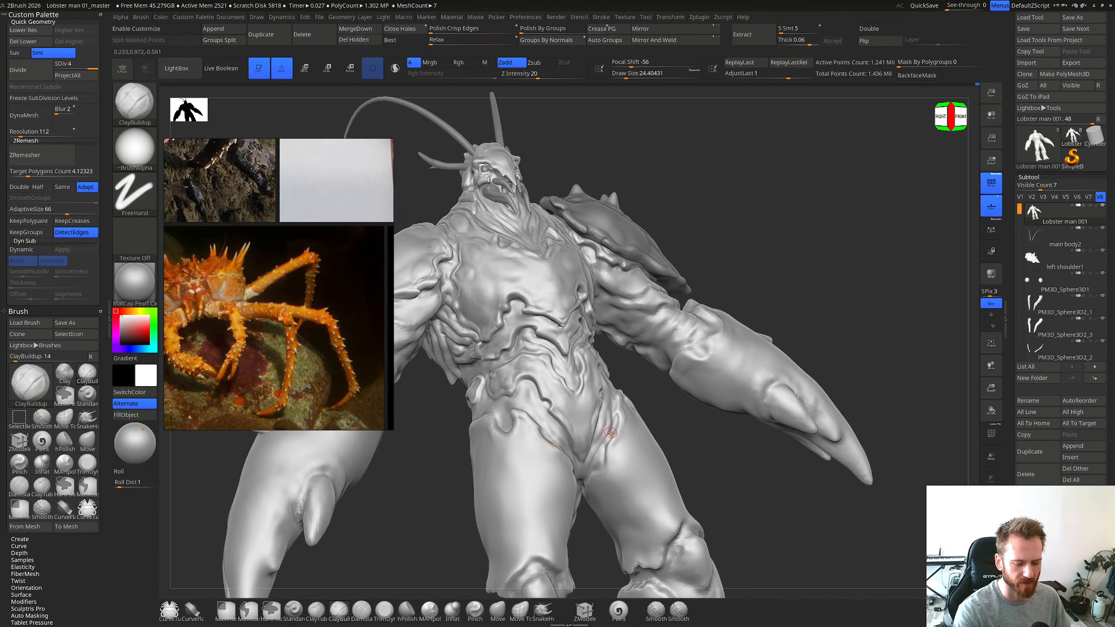
mouse_move(606, 403)
right_down()
mouse_move(606, 436)
mouse_move(636, 443)
mouse_move(628, 451)
right_up()
key(shift+d)
drag(613, 427, 606, 438)
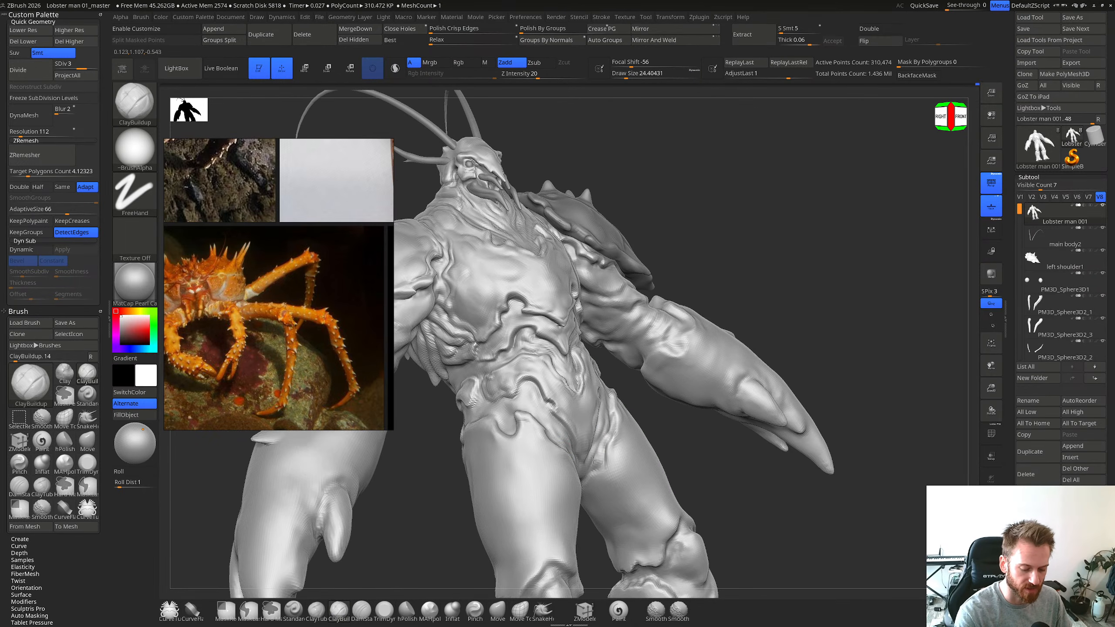
right_drag(591, 461, 596, 453)
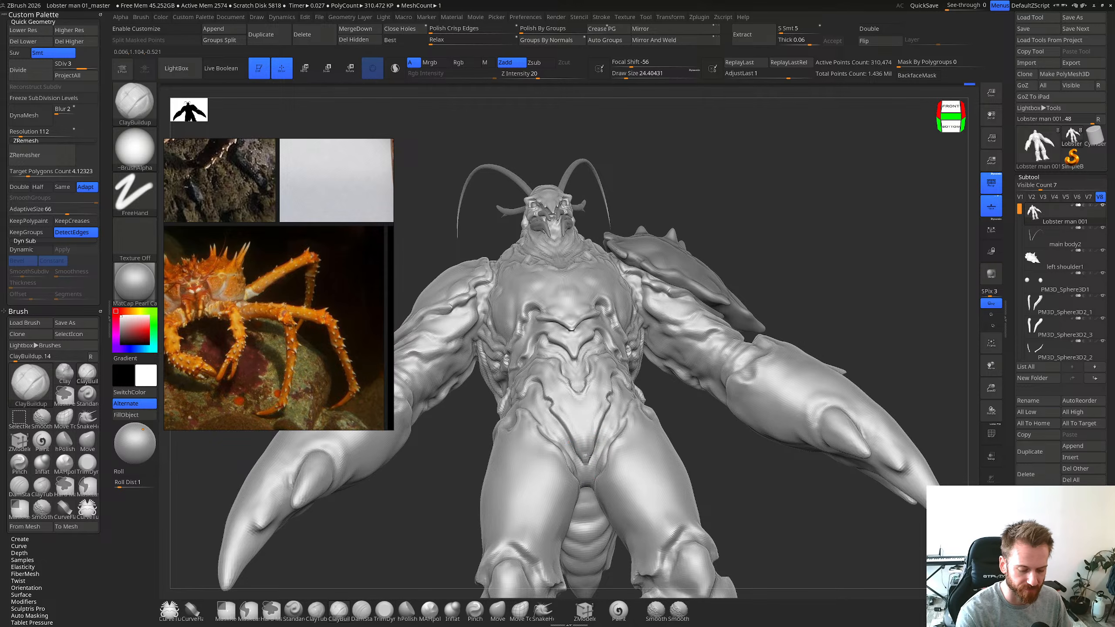
Step: Carve the crease along the groin plate and inner thigh with DamStandard at a draw size of about 24 on subdivision level 4
key(ctrl+d)
right_drag(615, 426, 610, 463)
key(b)
key(d)
key(s)
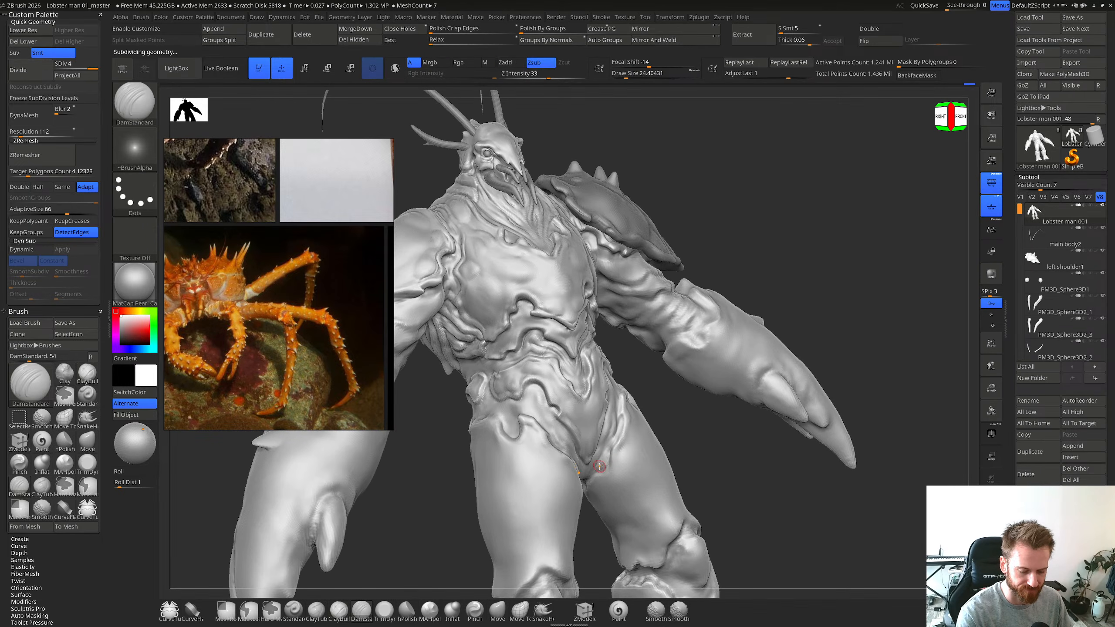
mouse_move(623, 425)
right_down()
mouse_move(610, 446)
mouse_move(619, 410)
right_up()
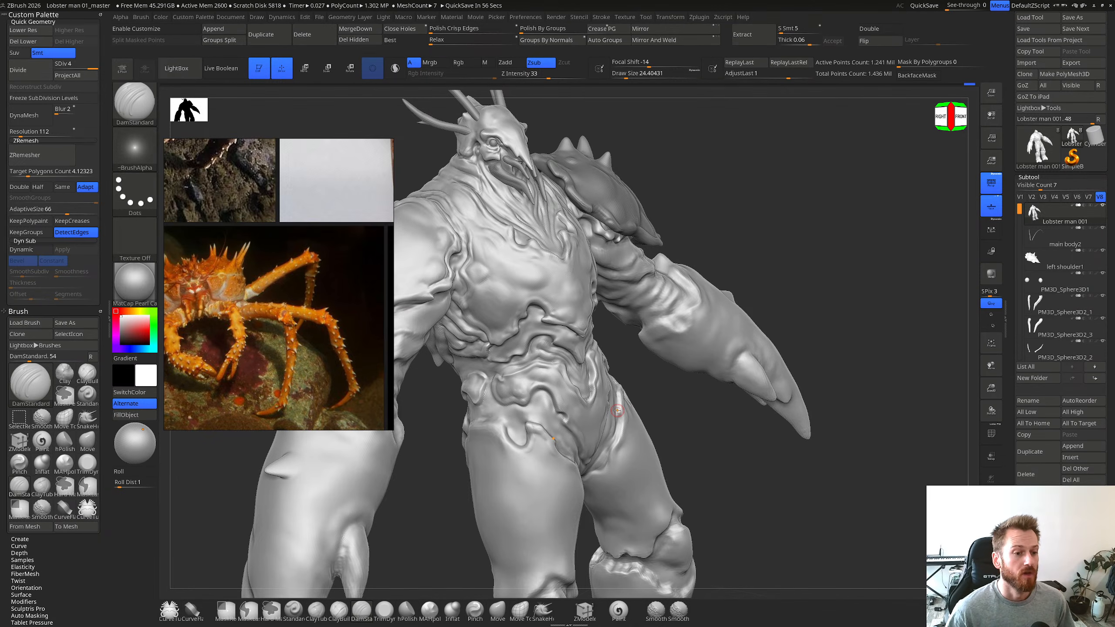
right_drag(627, 334, 608, 413)
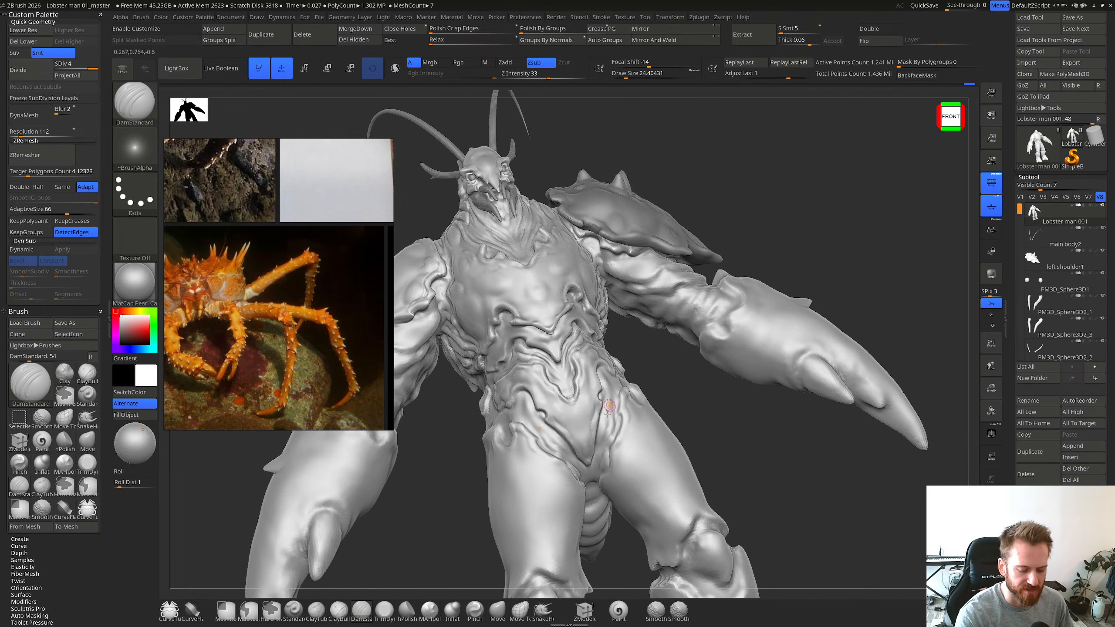
Step: Deepen and clean up the upper groin creases near the hip with DamStandard at a draw size of about 32
key(s)
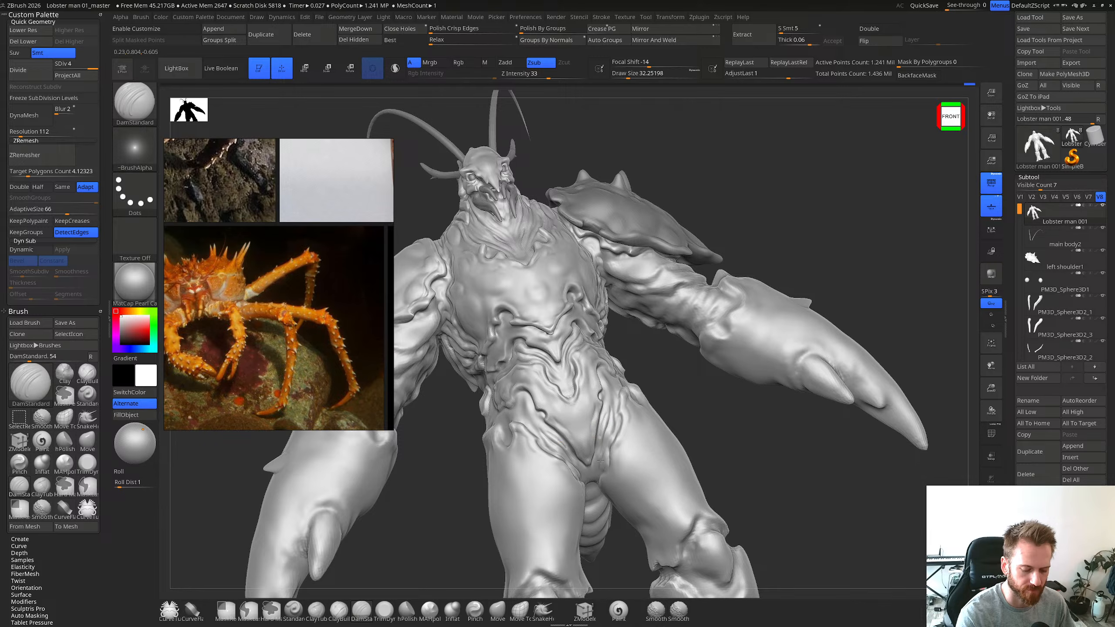
mouse_move(600, 464)
right_down()
mouse_move(640, 443)
mouse_move(605, 420)
mouse_move(610, 428)
right_up()
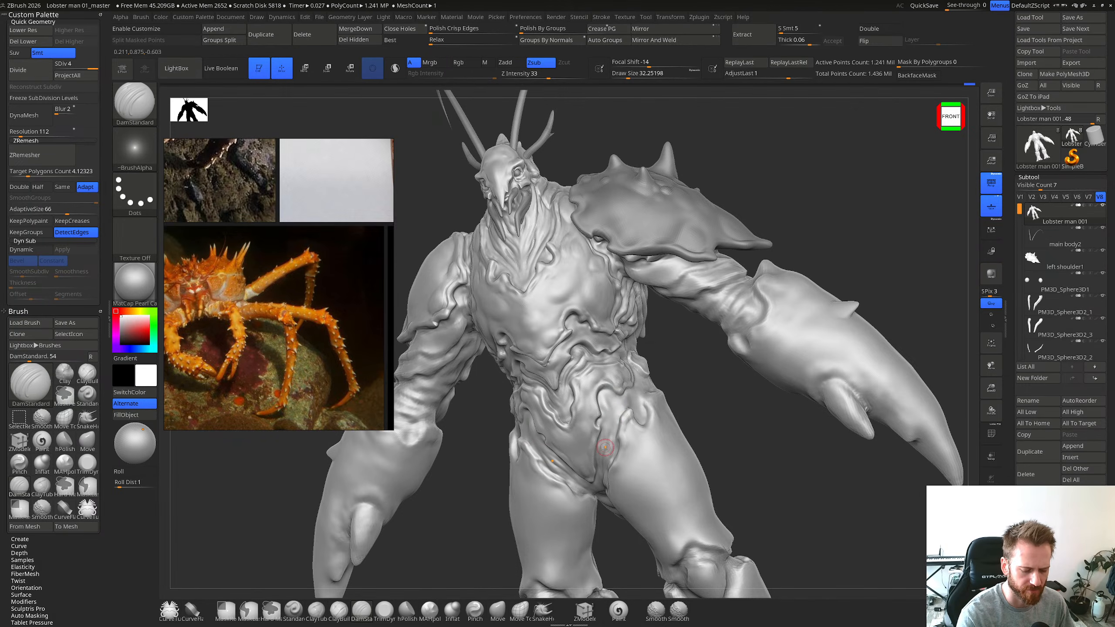
key(shift)
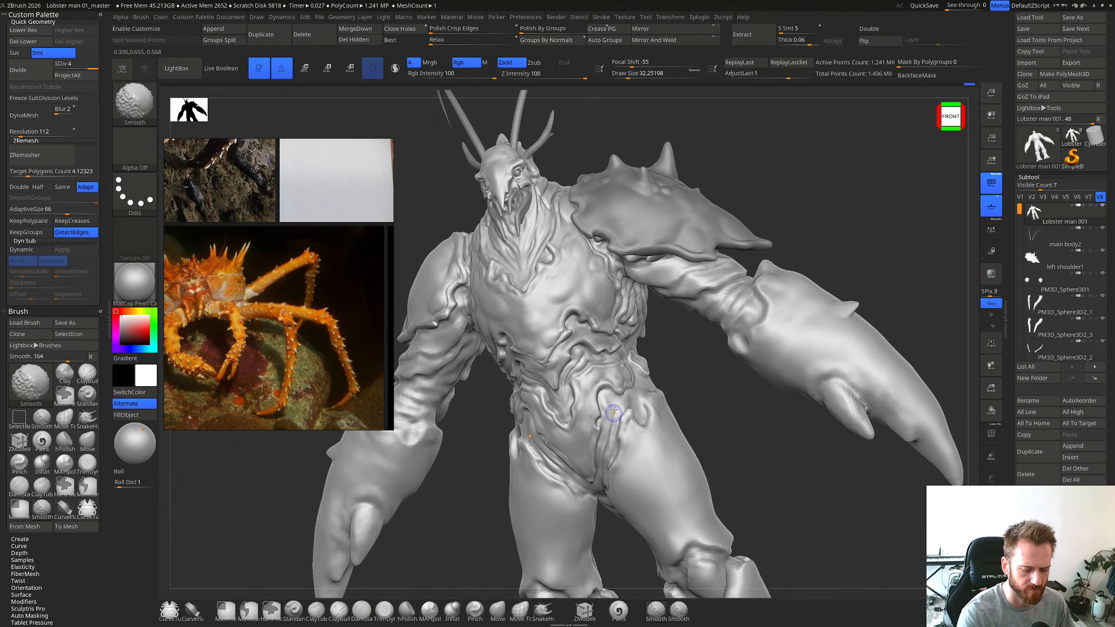
key(ctrl+z)
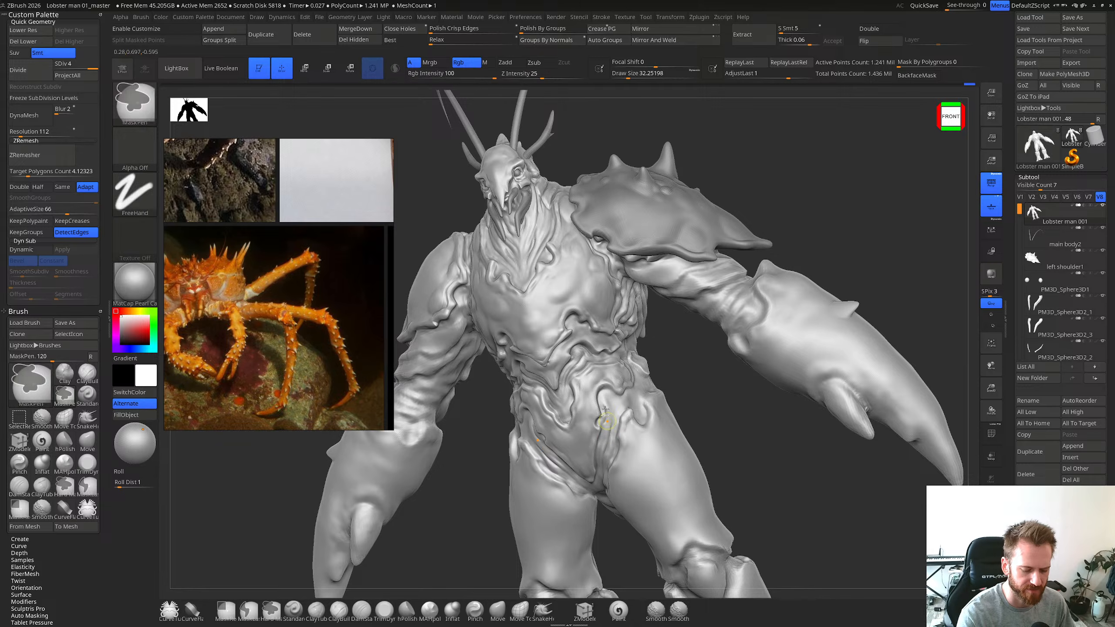
drag(610, 398, 613, 415)
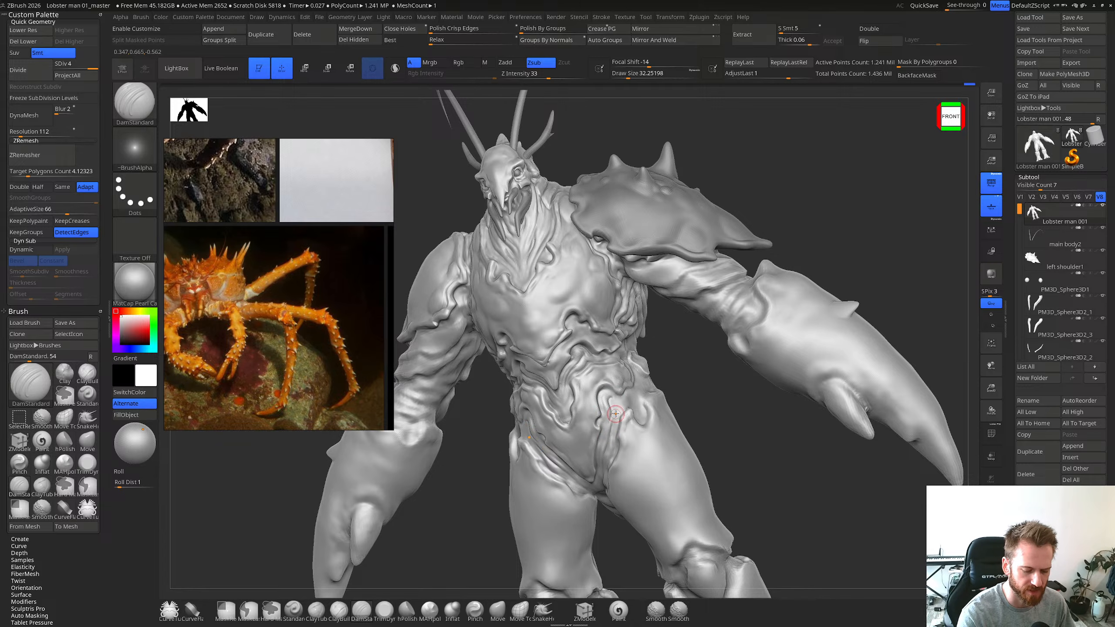
mouse_move(624, 392)
right_down()
mouse_move(632, 378)
mouse_move(610, 448)
right_up()
Step: Reposition the groin folds with the Move brush at a draw size of about 54 on subdivision level 2, then restore level 4
key(shift+d)
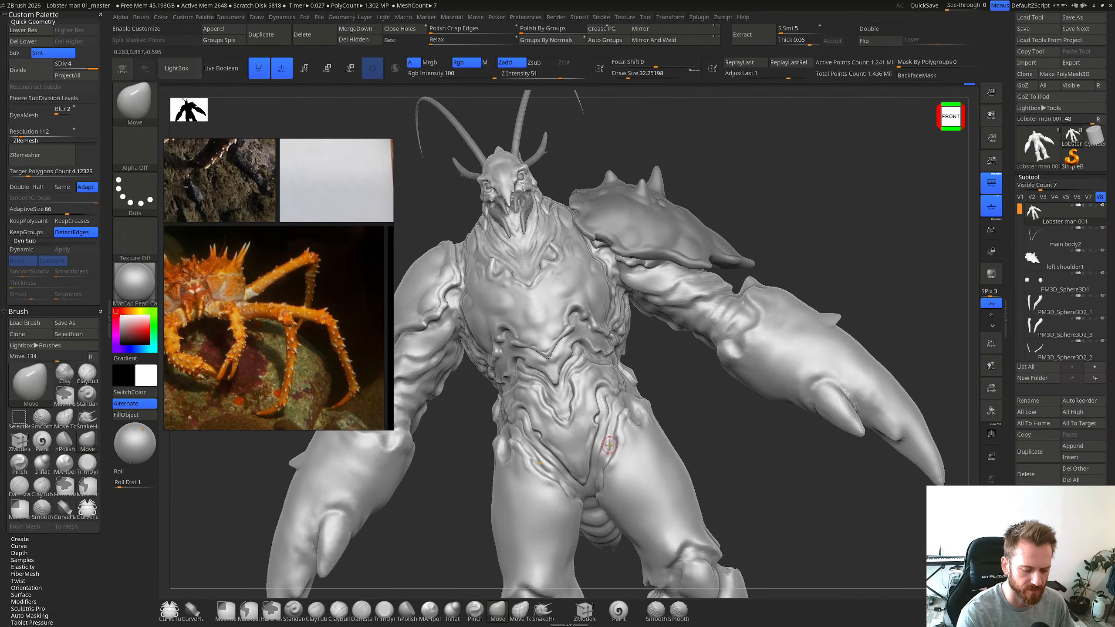
key(b)
key(m)
key(v)
key(shift+d)
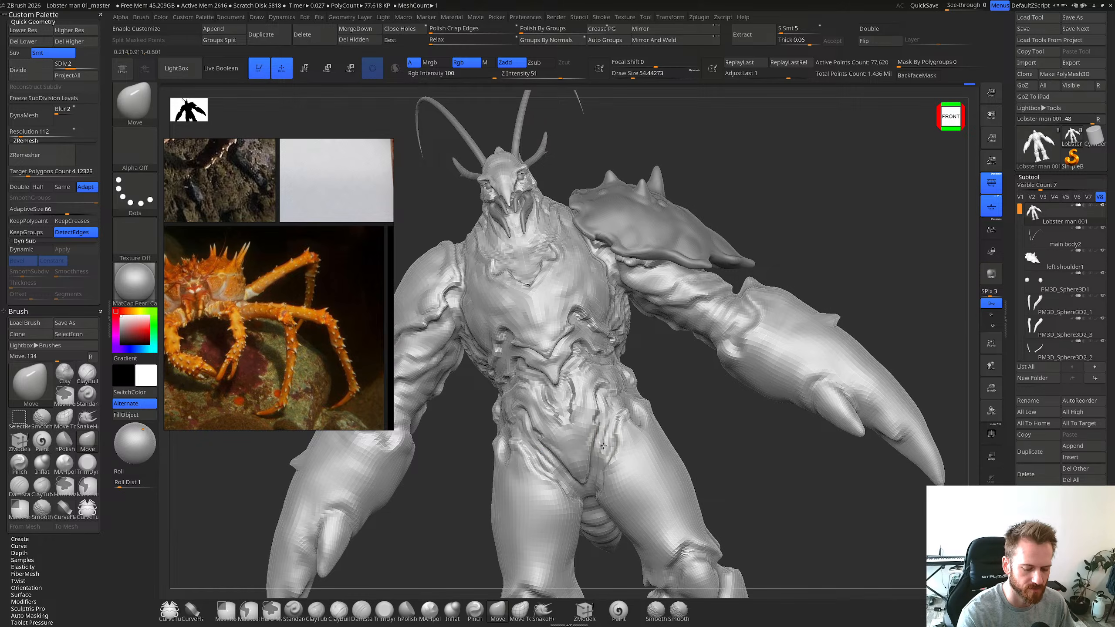
key(d)
key(d)
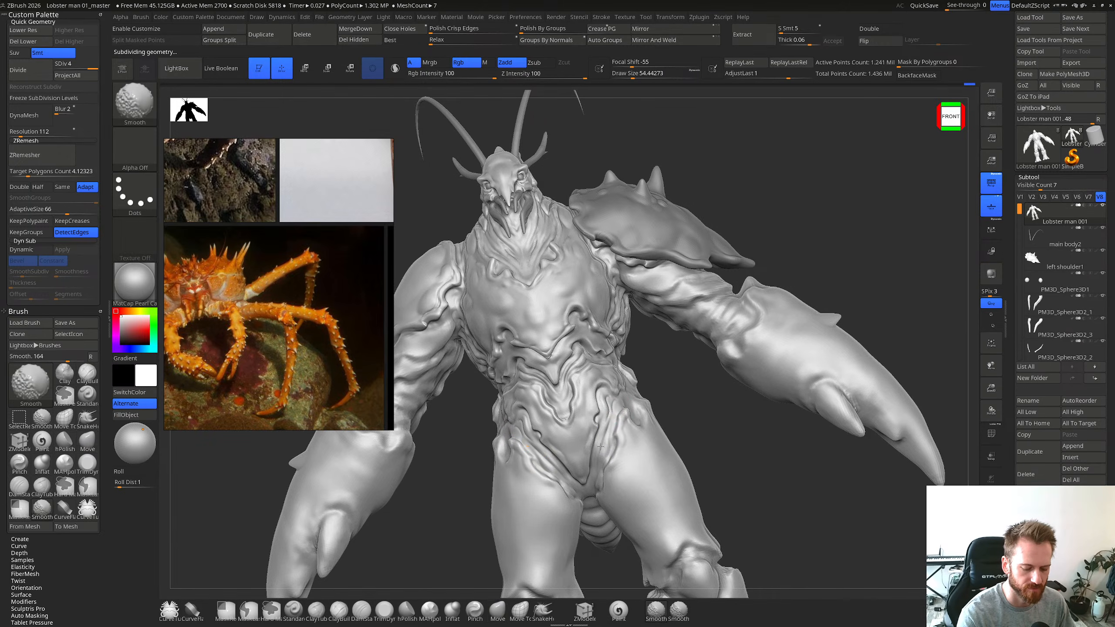
right_drag(605, 438, 617, 396)
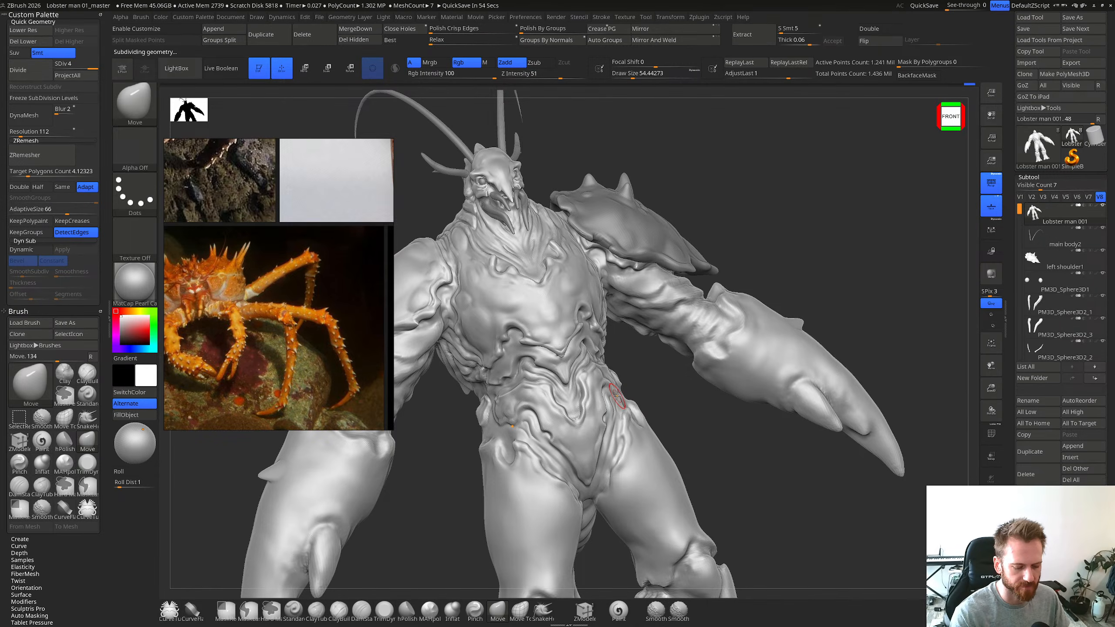
Step: Build up the upper side of the groin plate near the hip with ClayBuildup at a draw size of about 54
mouse_move(671, 398)
mouse_down()
mouse_move(628, 405)
mouse_move(635, 435)
mouse_up()
key(b)
key(c)
key(b)
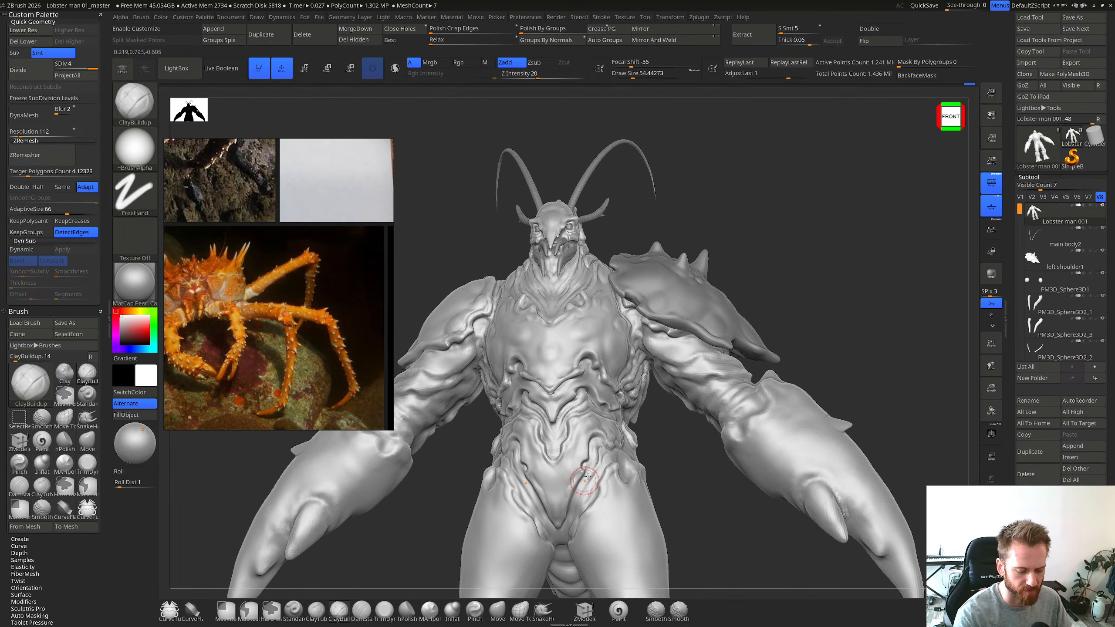
drag(587, 476, 593, 457)
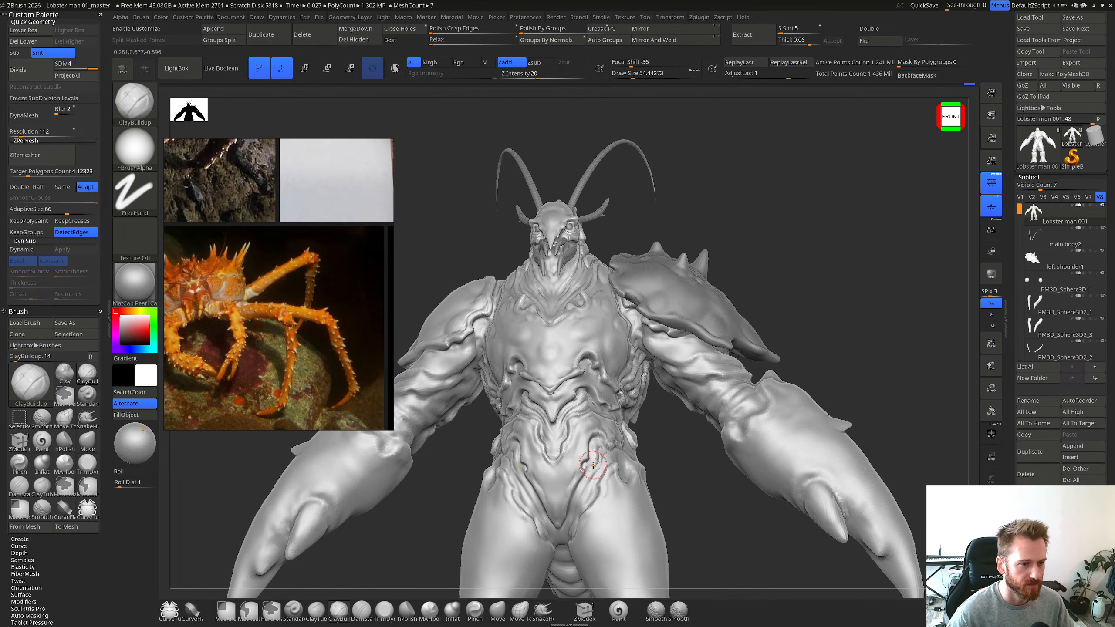
right_drag(593, 465, 615, 438)
key(shift+d)
key(d)
Step: Refine the folds between the groin plate and hip with ClayBuildup at a draw size of about 35
key(s)
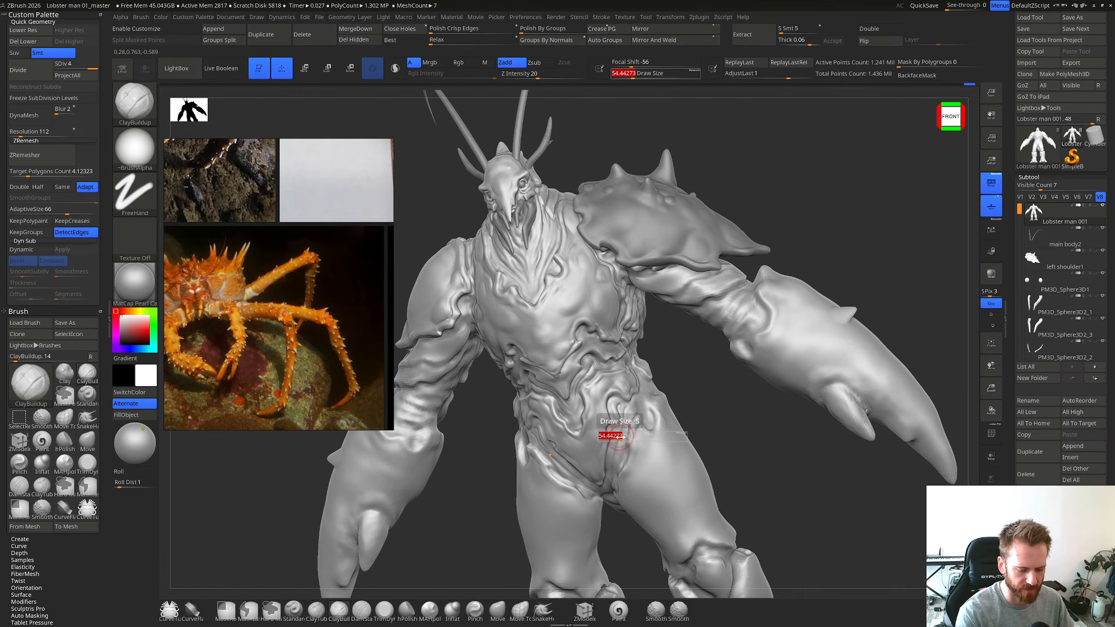
drag(618, 437, 610, 459)
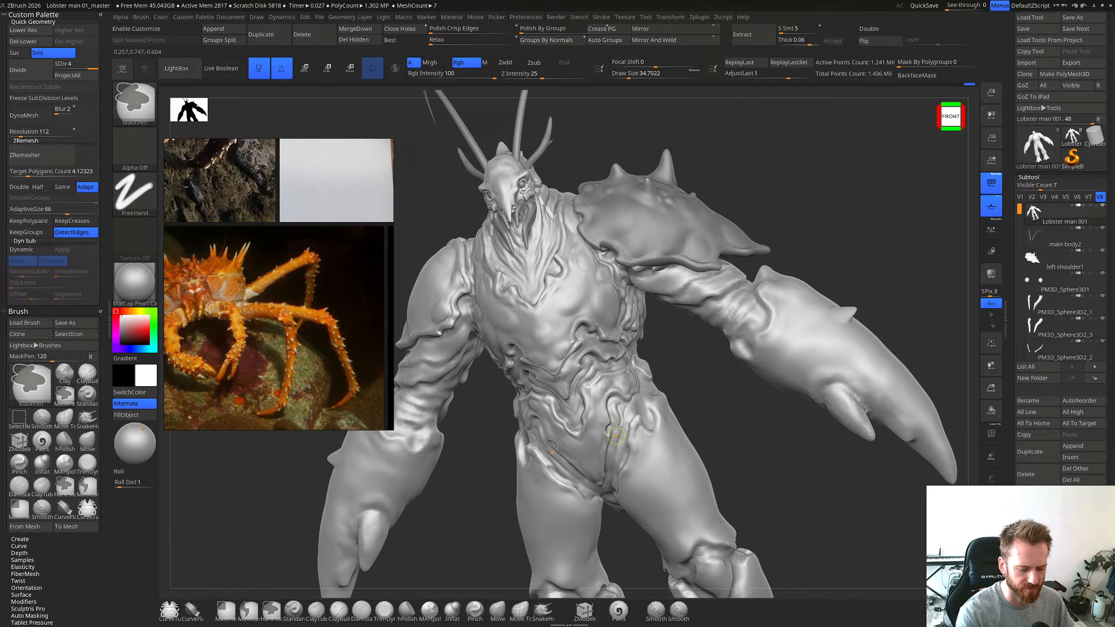
right_drag(619, 422, 613, 462)
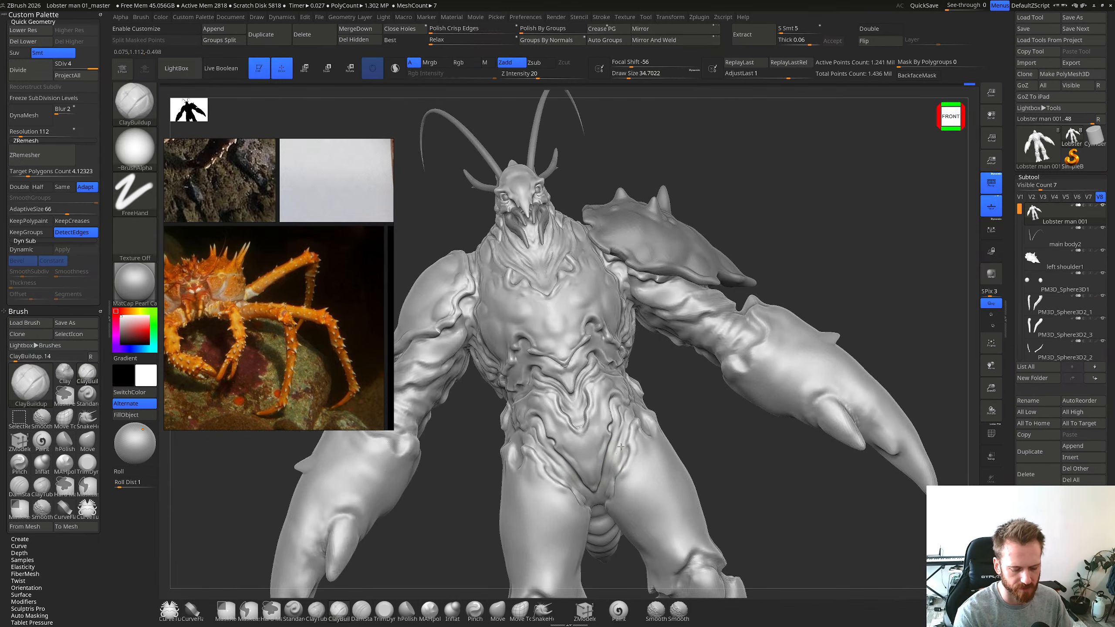
Step: Carve the inner-thigh crease with DamStandard and build up the adjoining groin fold with ClayBuildup at a draw size of about 35
key(b)
key(d)
key(s)
drag(621, 453, 609, 481)
key(b)
key(c)
key(b)
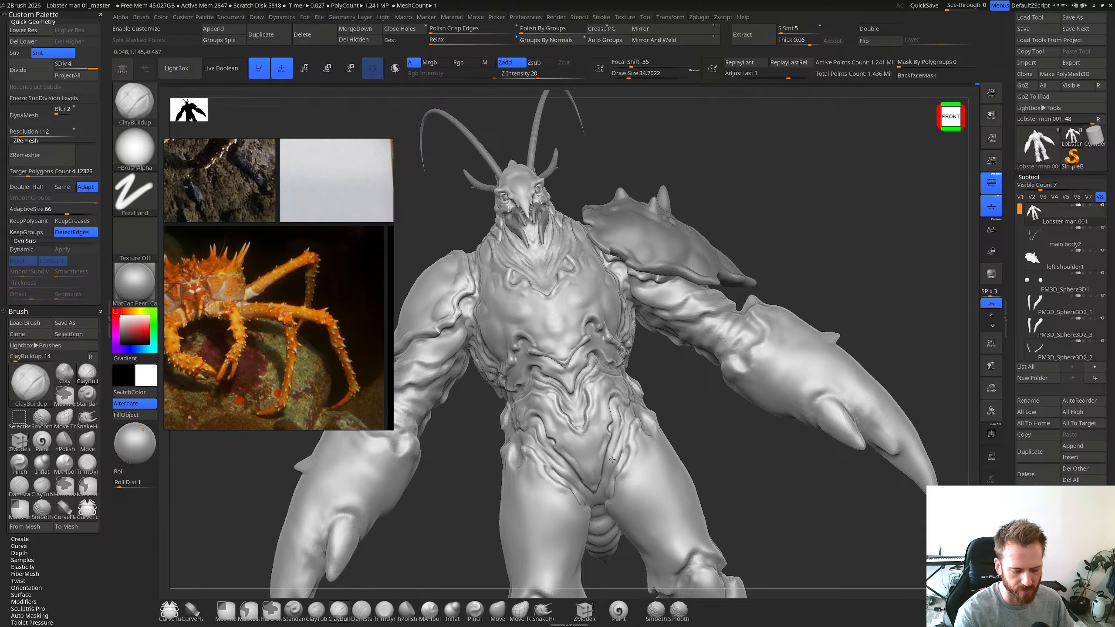
mouse_move(612, 460)
right_down()
mouse_move(587, 440)
mouse_move(608, 453)
right_up()
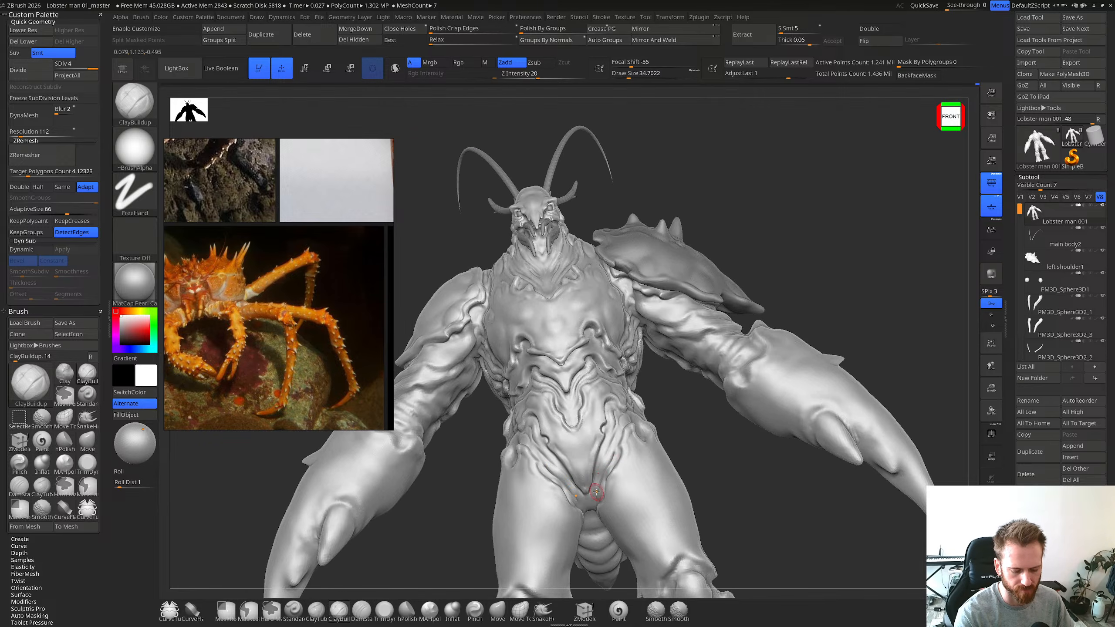
Step: Carve the crease beside the groin plate with DamStandard at a draw size of about 35 and smooth the adjoining folds
key(b)
key(d)
key(s)
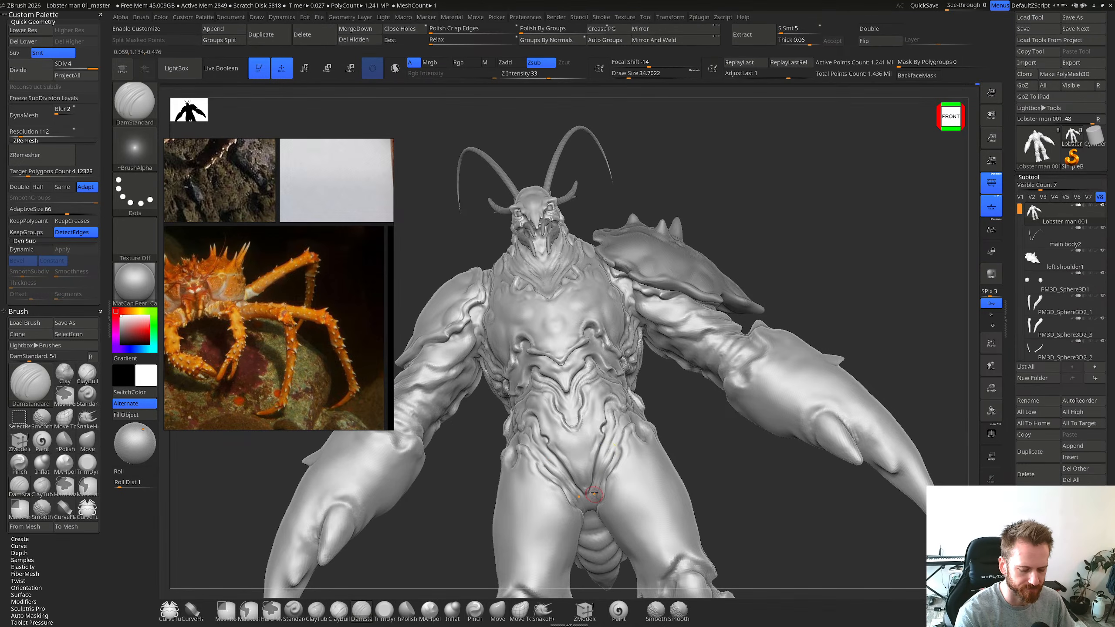
key(b)
key(c)
key(b)
right_drag(615, 439, 591, 435)
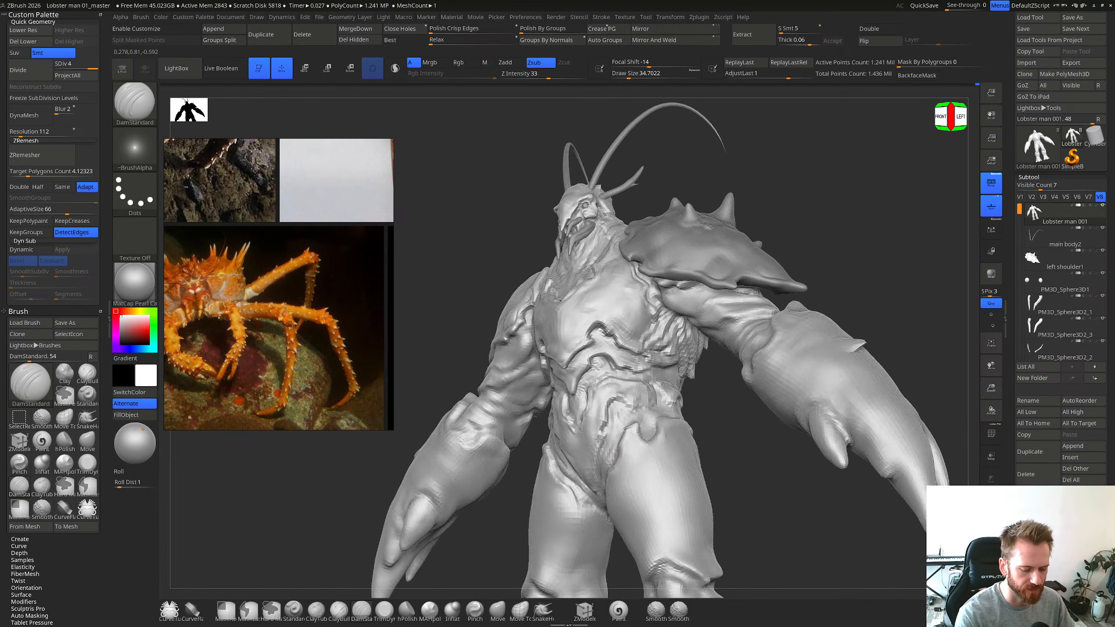
shift+drag(606, 435, 602, 466)
right_drag(602, 466, 610, 443)
Step: Build up the lower abdomen folds above the groin plate with ClayBuildup at a draw size of about 35
mouse_move(605, 431)
mouse_down()
mouse_move(598, 435)
mouse_move(613, 405)
mouse_up()
right_drag(593, 415, 606, 418)
drag(600, 431, 604, 436)
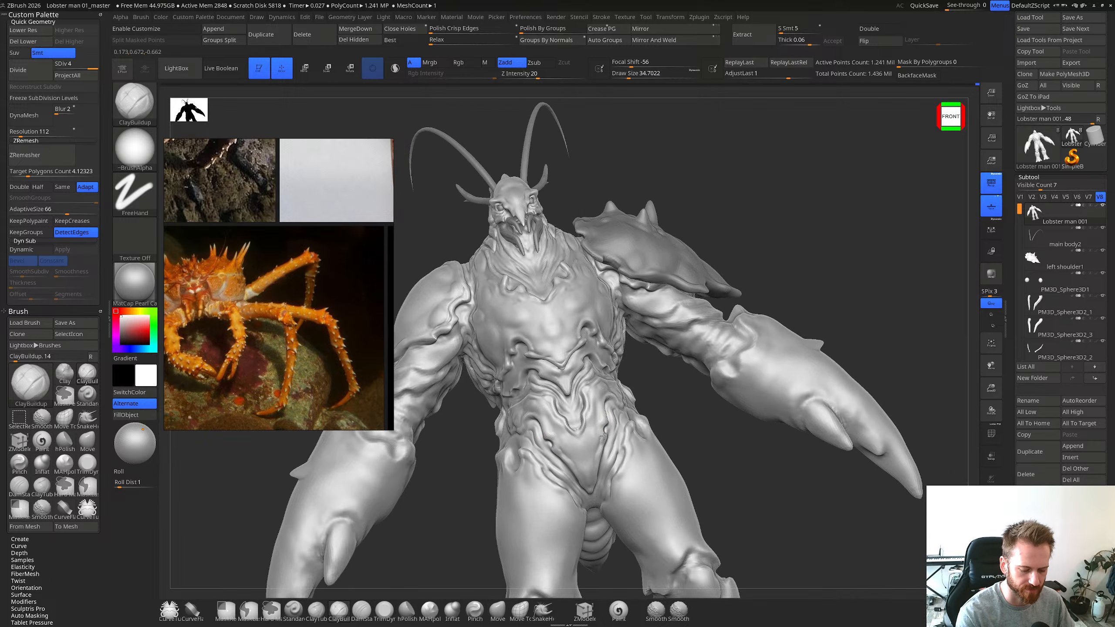
right_drag(605, 437, 600, 433)
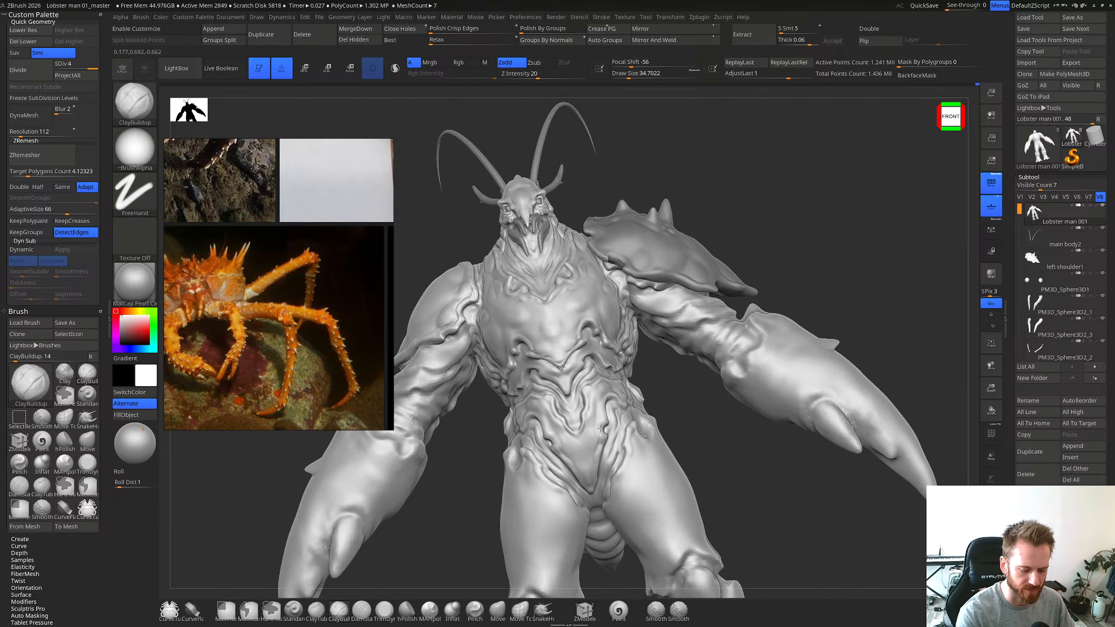
drag(599, 457, 596, 438)
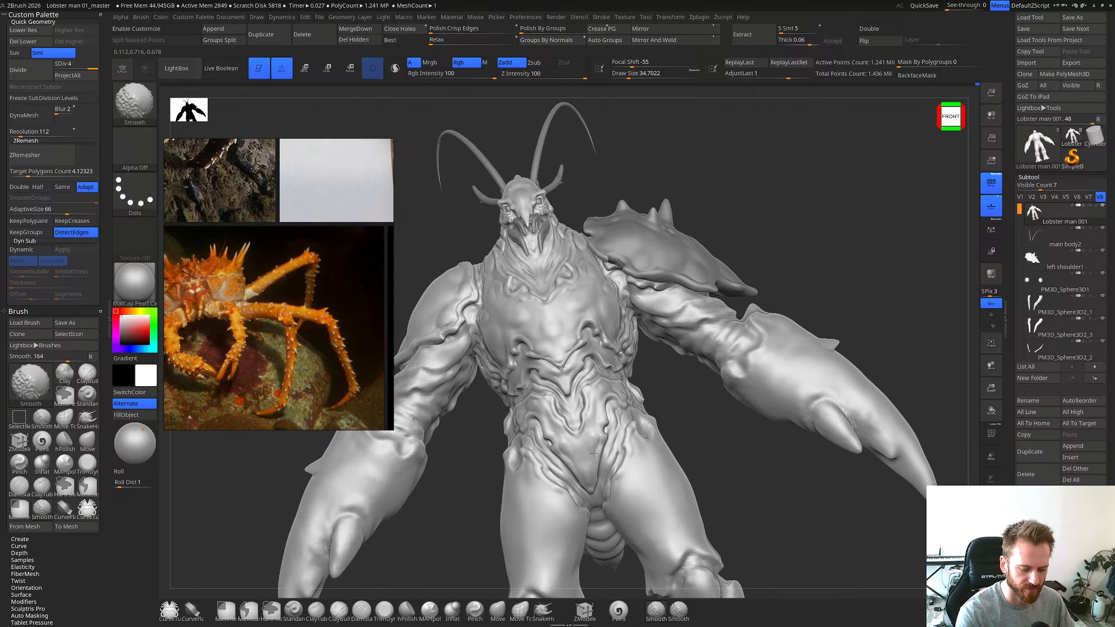
right_drag(592, 444, 598, 421)
drag(598, 422, 596, 420)
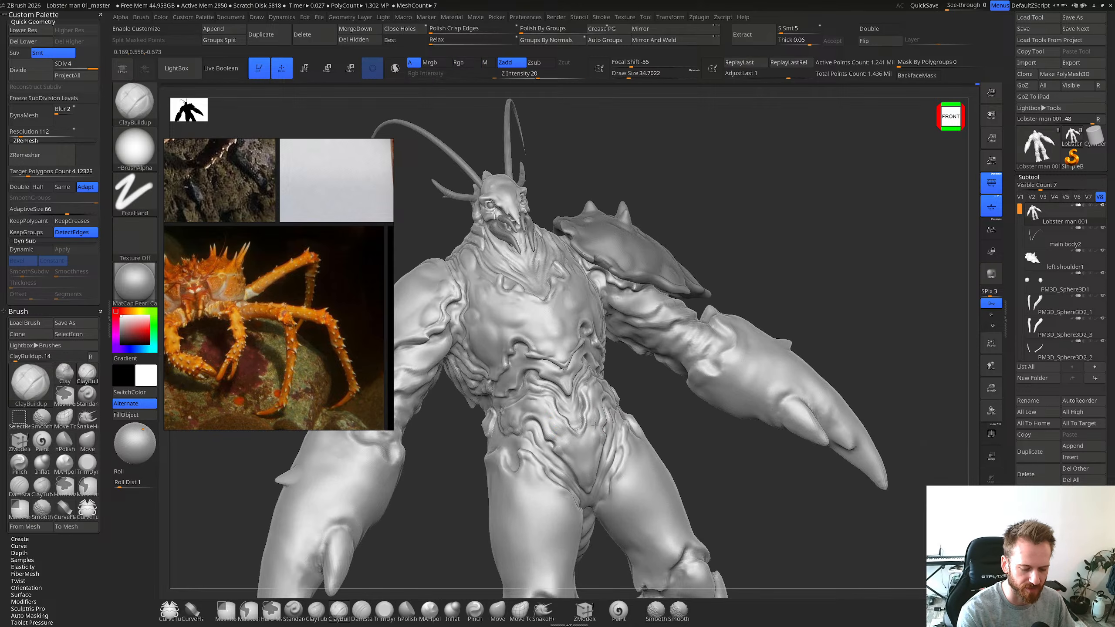
Step: Smooth the abdomen folds between the chest plate and the hip at a draw size of about 35
key(shift)
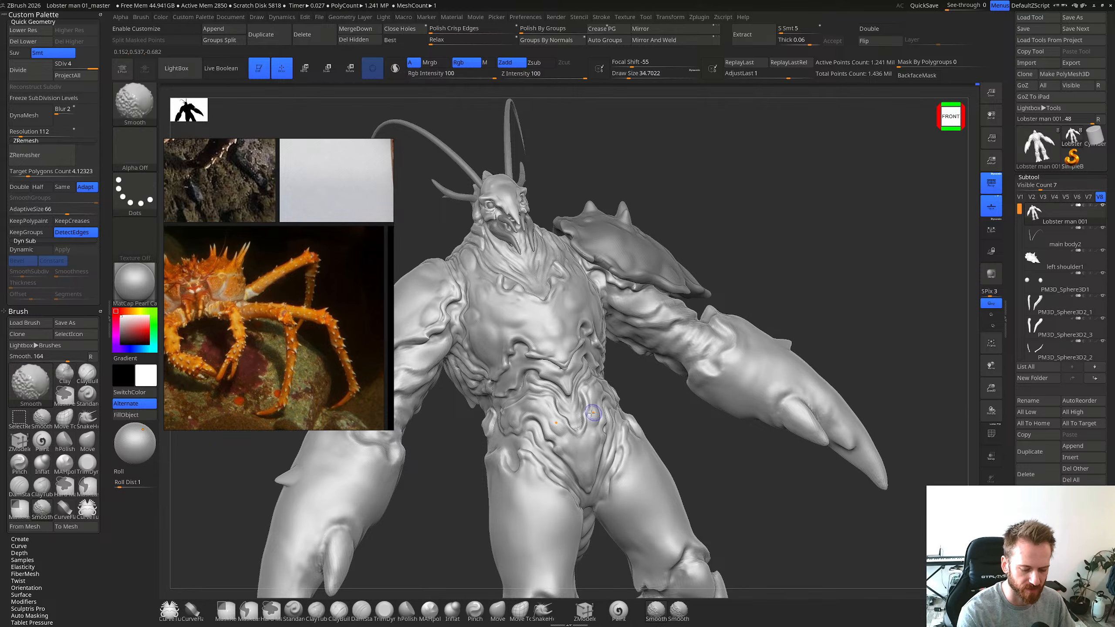
right_drag(597, 404, 593, 397)
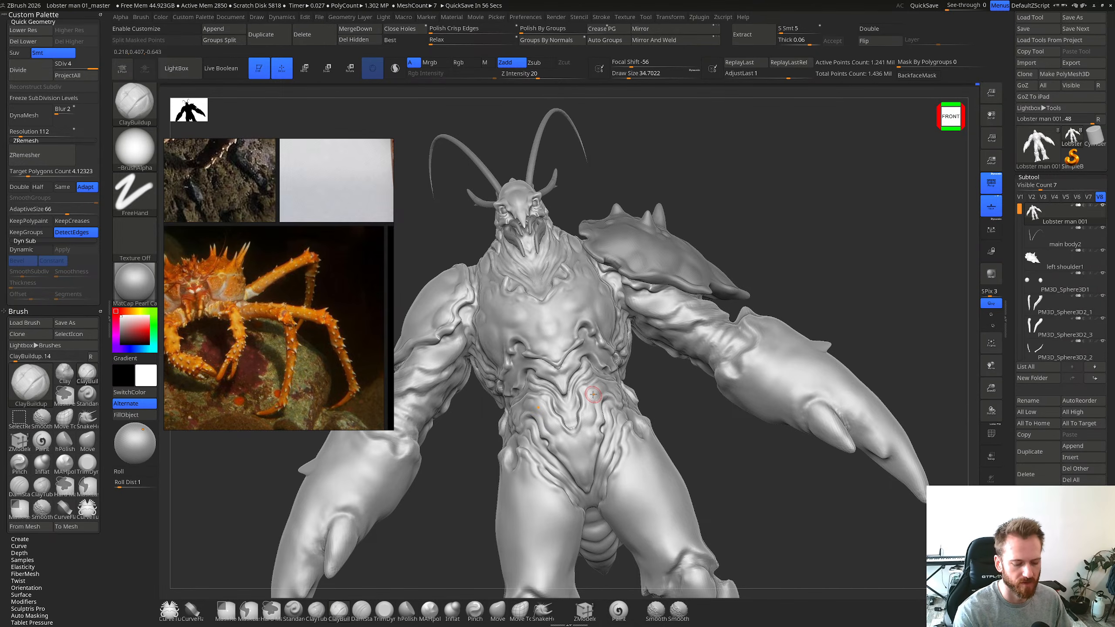
mouse_move(571, 363)
right_down()
mouse_move(584, 347)
mouse_move(593, 357)
mouse_move(592, 386)
right_up()
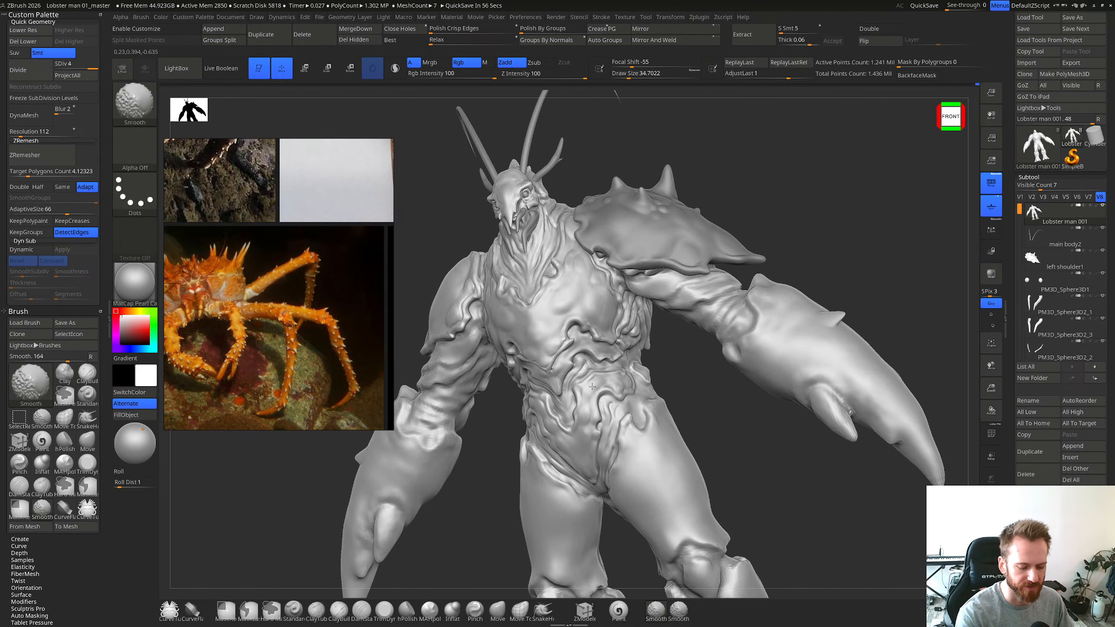
shift+drag(591, 407, 591, 421)
mouse_move(592, 416)
right_down()
mouse_move(594, 401)
mouse_move(559, 364)
right_up()
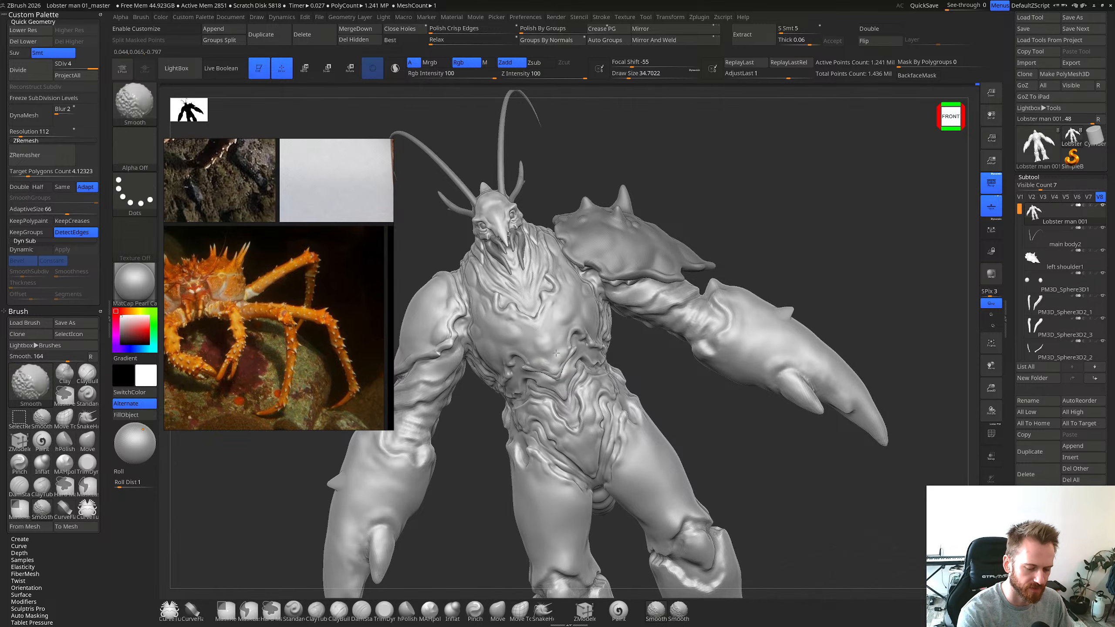
Step: Define the pointed lower edge of the chest plate with ClayBuildup and DamStandard at a draw size of about 23
alt+right_drag(558, 336, 564, 423)
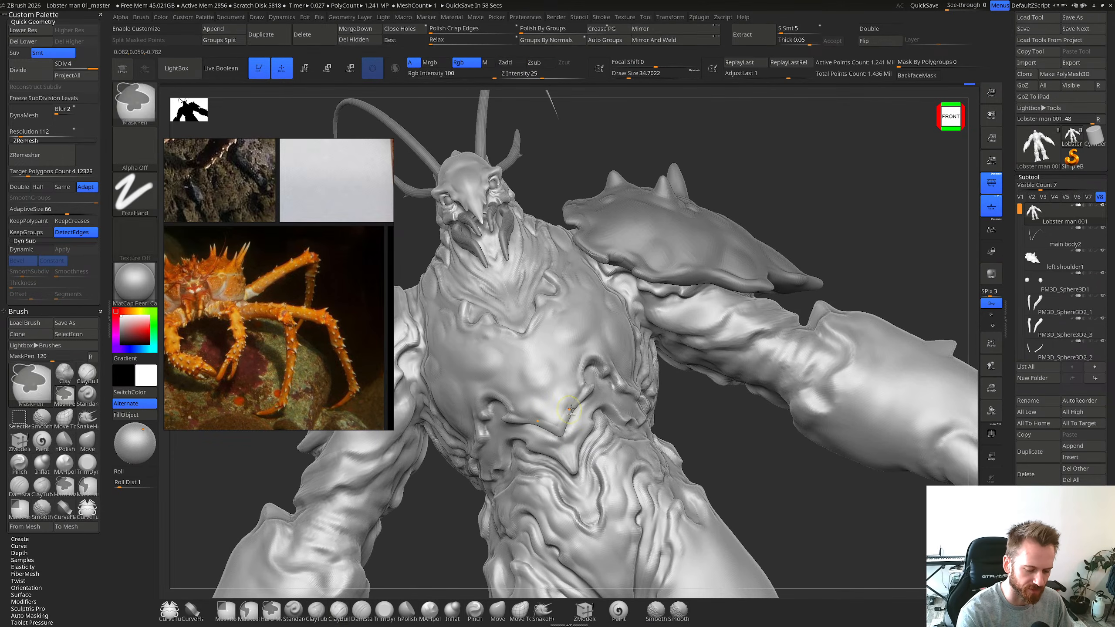
right_drag(566, 409, 561, 424)
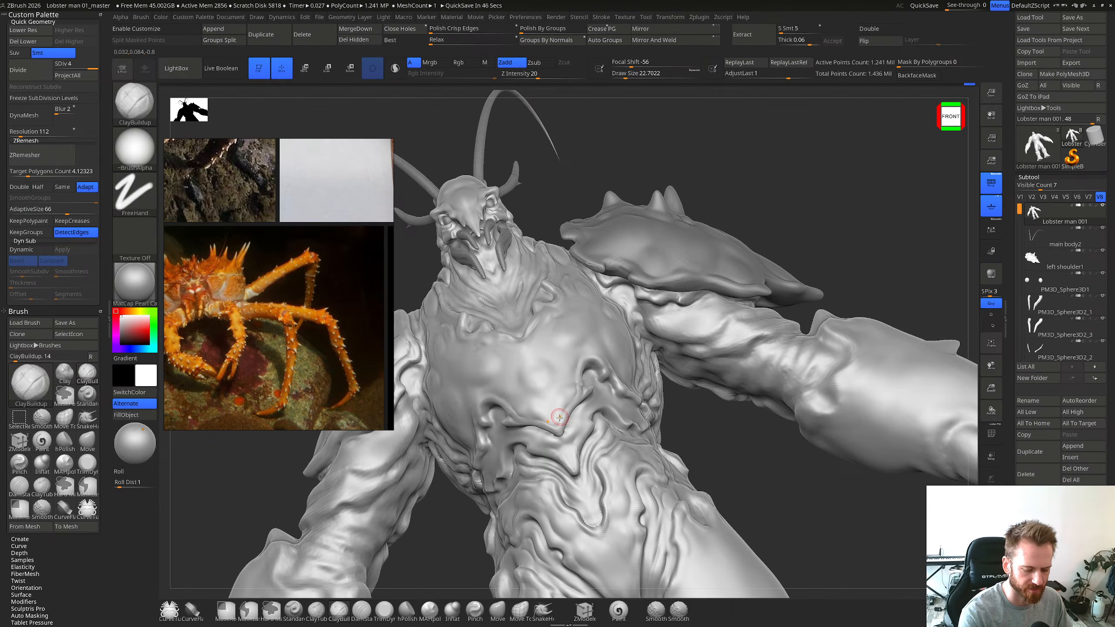
key(b)
key(d)
key(s)
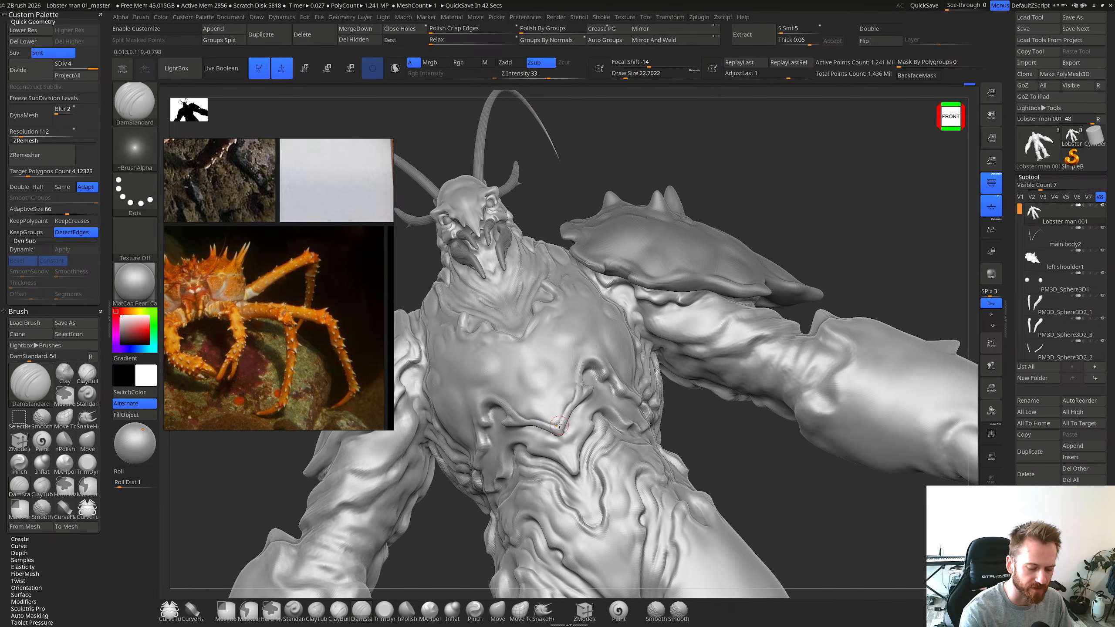
Step: Smooth the surface along the chest plate's lower edge at a draw size of about 23 and undo the last stroke
key(shift)
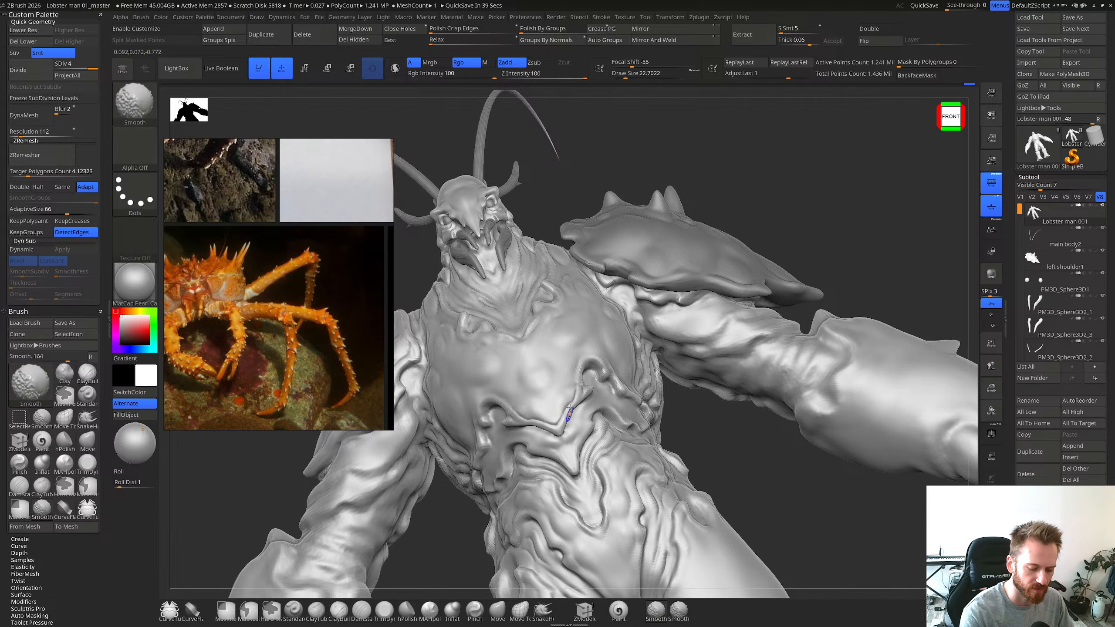
right_drag(570, 409, 577, 405)
shift+drag(577, 405, 568, 402)
right_drag(568, 401, 572, 411)
shift+drag(562, 425, 576, 361)
key(ctrl+z)
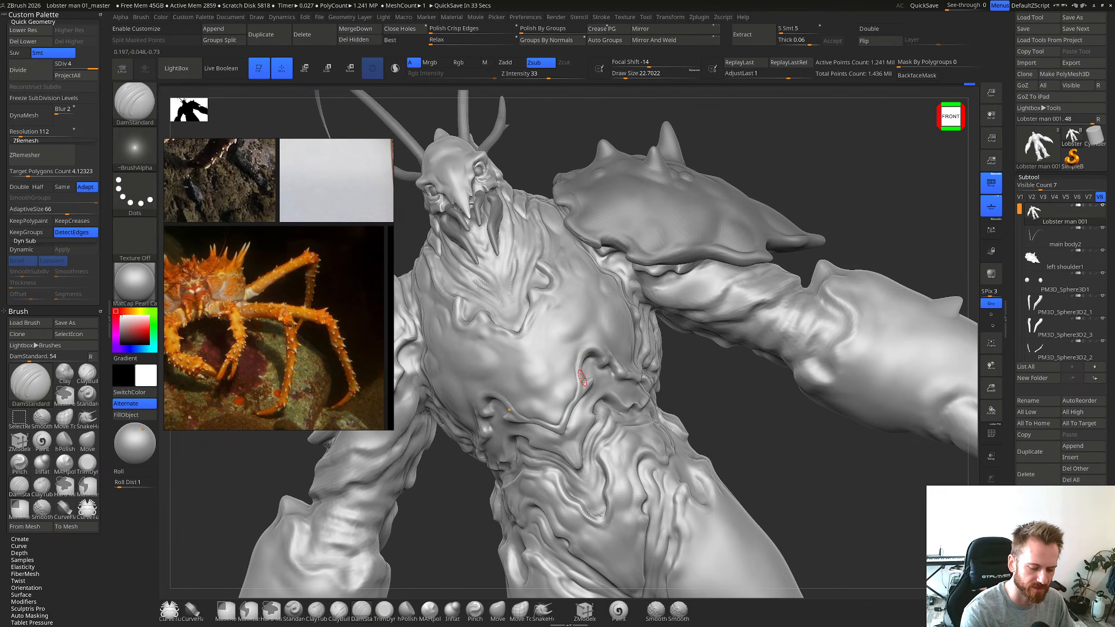
Step: Build up the chest plate's lower rim beside the curled notch with ClayBuildup at a draw size of about 23
mouse_move(582, 378)
right_down()
mouse_move(579, 361)
mouse_move(582, 378)
right_up()
key(b)
key(c)
key(b)
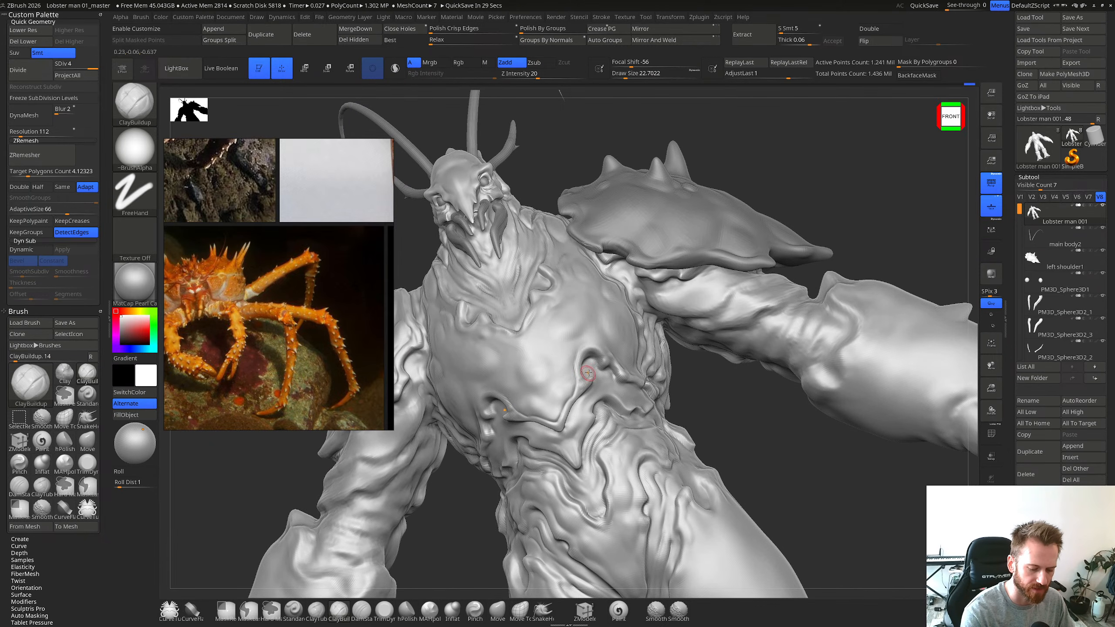
mouse_move(580, 386)
mouse_down()
mouse_move(563, 410)
mouse_move(567, 397)
mouse_up()
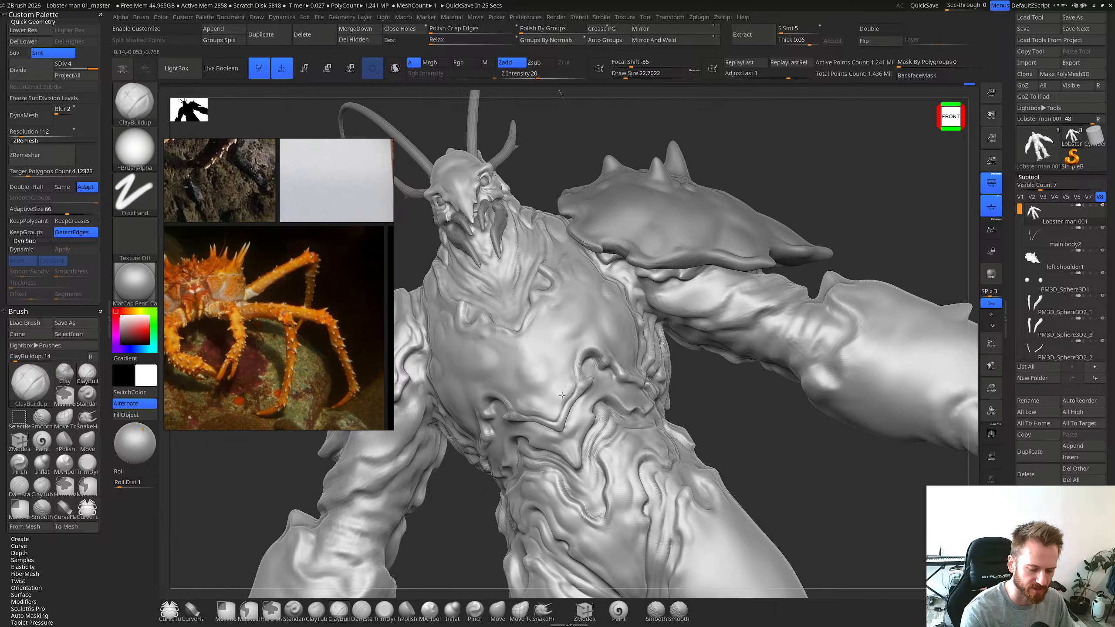
right_drag(563, 409, 577, 381)
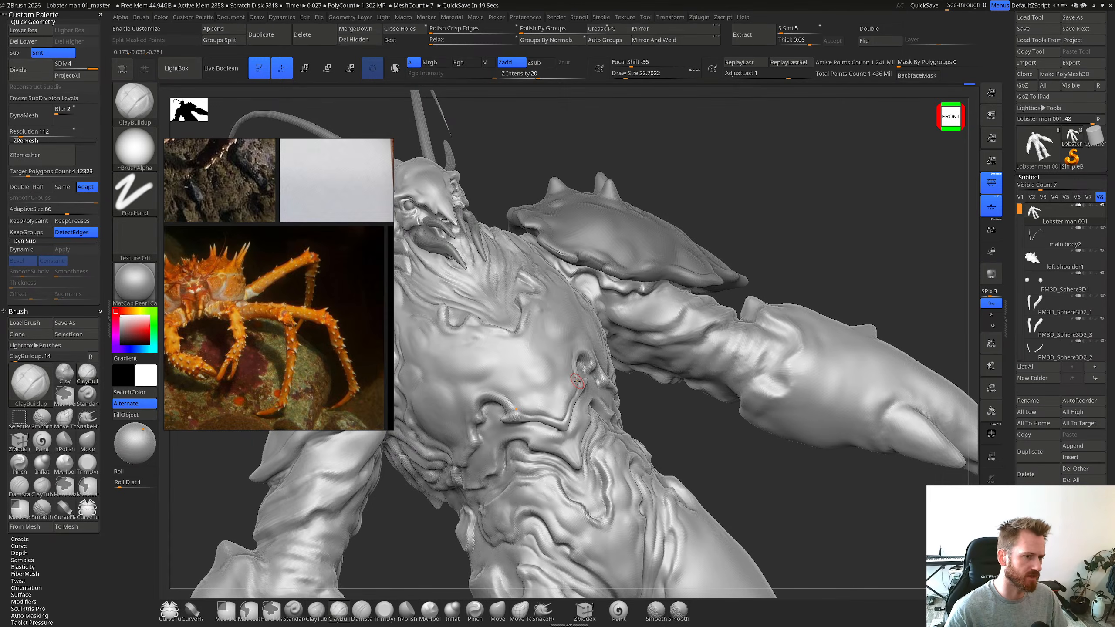
right_drag(577, 381, 575, 364)
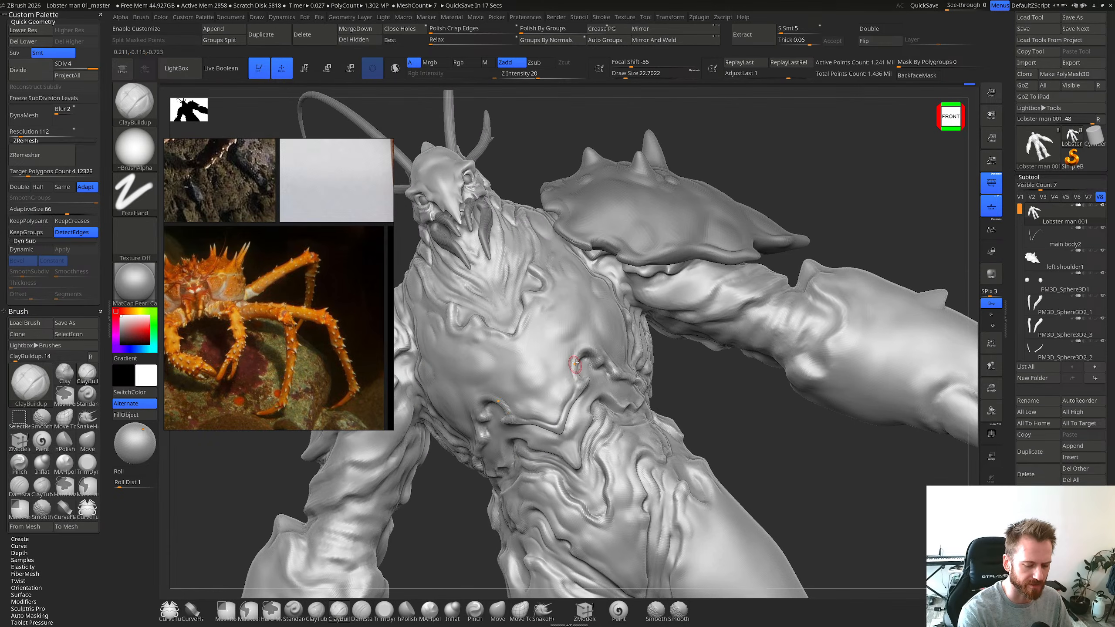
right_drag(583, 320, 576, 330)
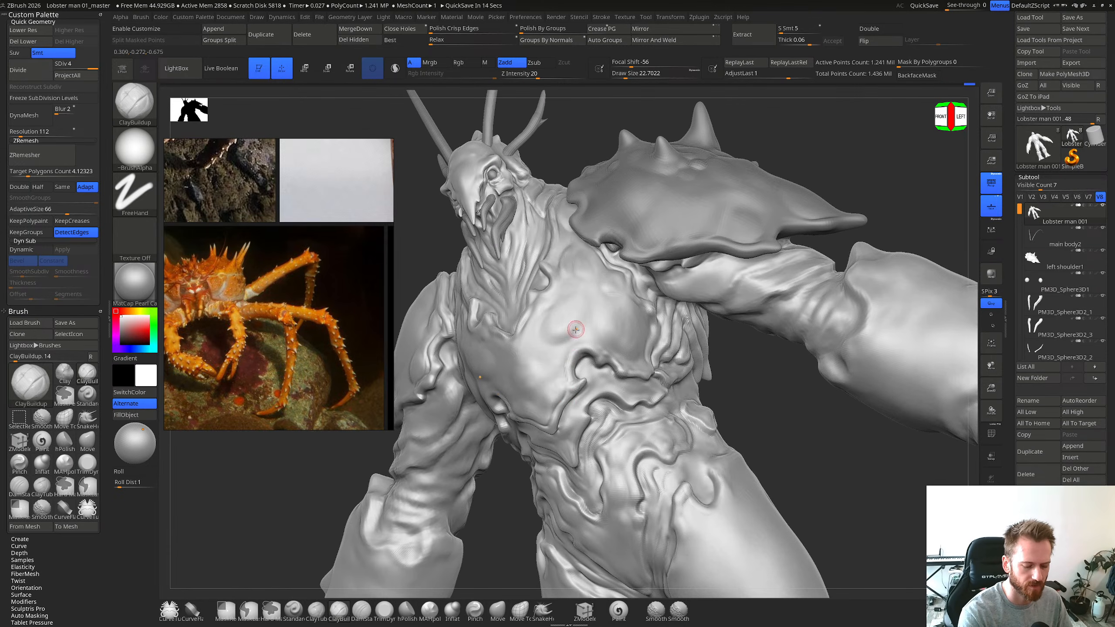
Step: Flatten the lower chest plate with TrimDynamic, raise the draw size to about 35 for ClayBuildup, and undo the last stroke
key(4)
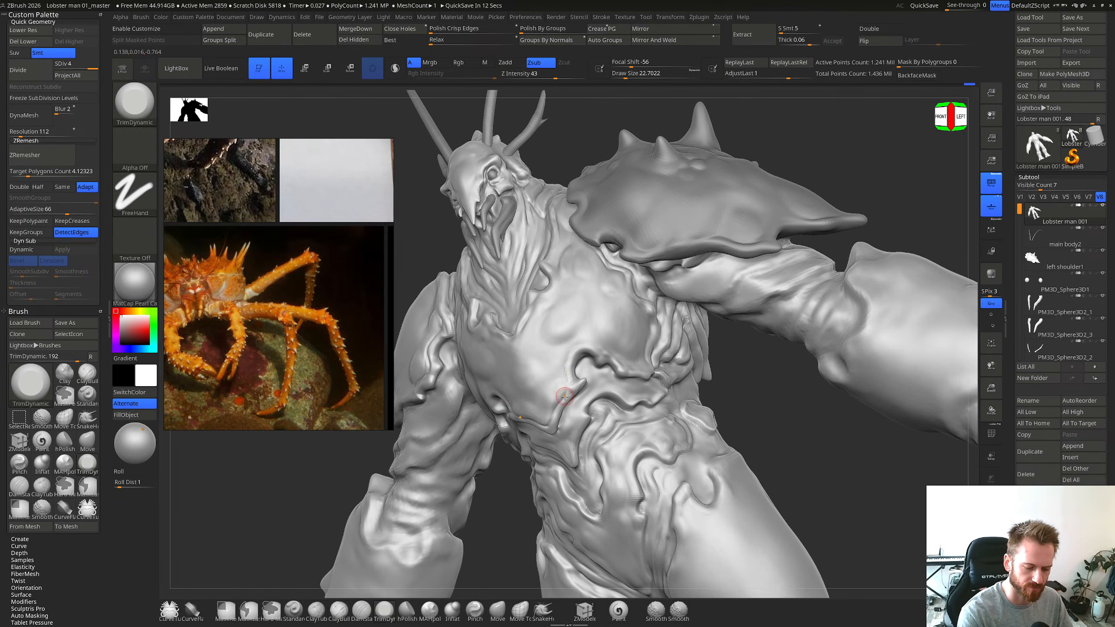
mouse_move(570, 384)
right_down()
mouse_move(587, 354)
mouse_move(573, 388)
mouse_move(563, 366)
right_up()
key(s)
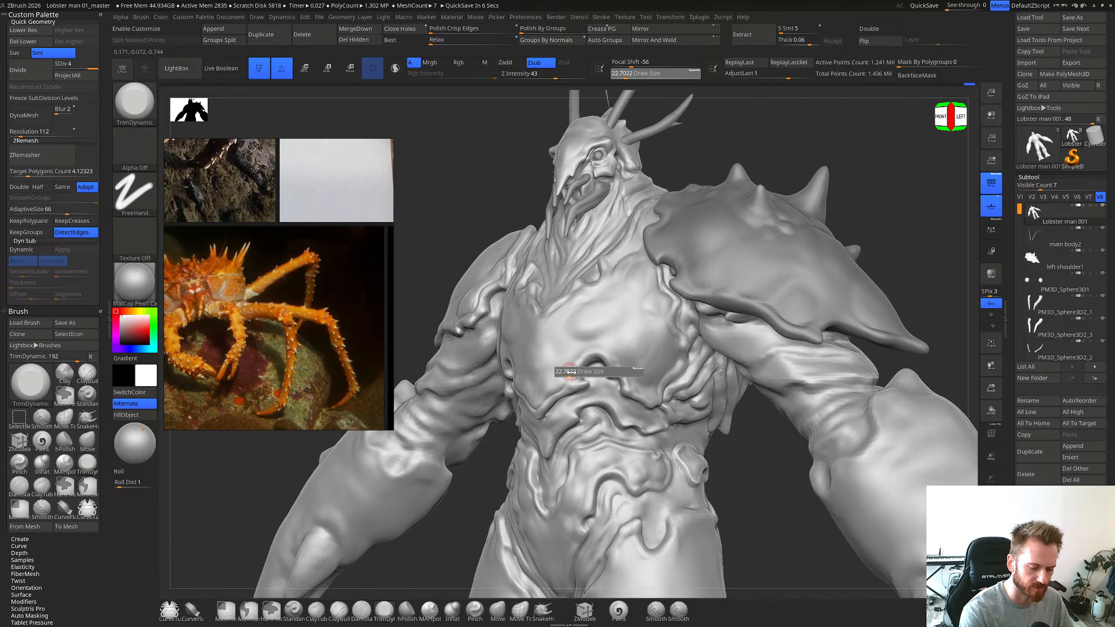
drag(569, 371, 555, 372)
key(b)
key(c)
key(b)
key(ctrl+z)
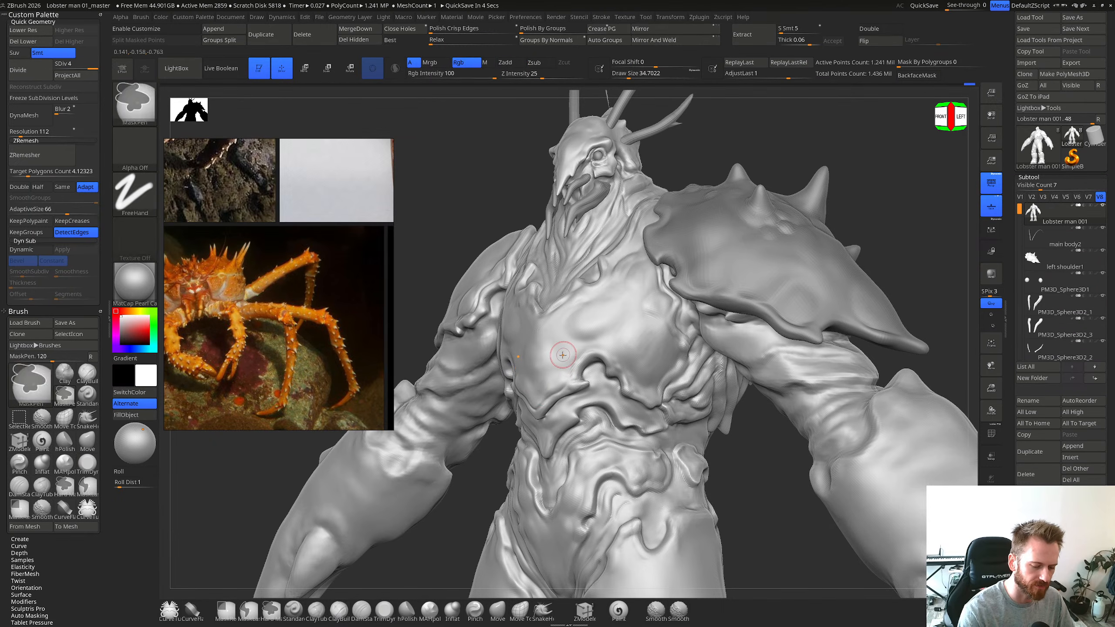
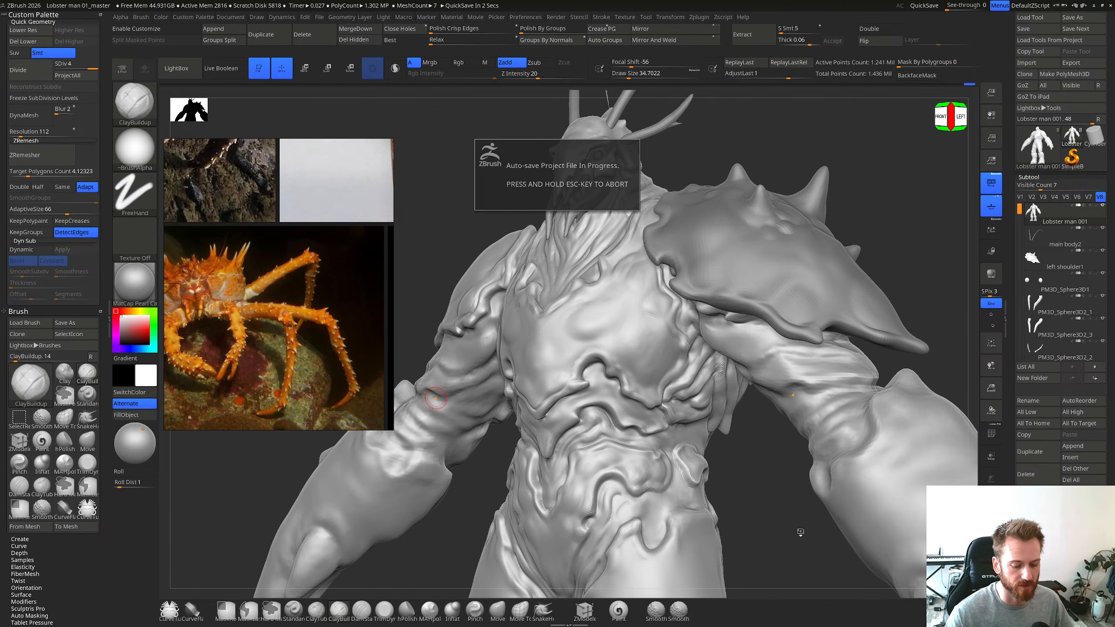
Step: Refine the folds along the groin plate's edges with DamStandard and ClayBuildup at a draw size of about 35
right_drag(756, 466, 694, 495)
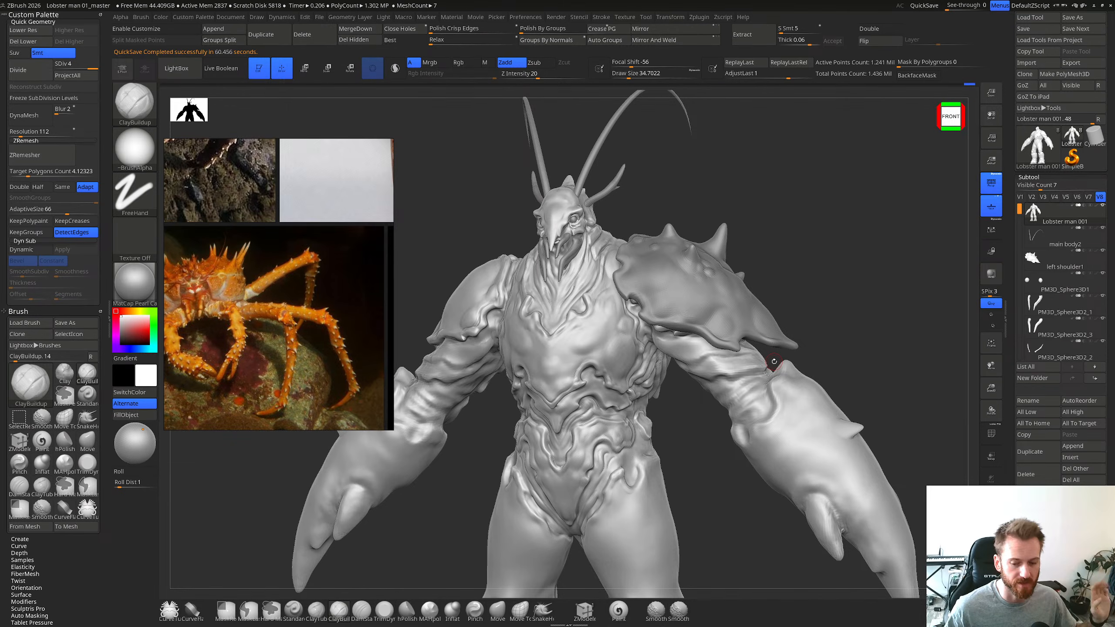
right_drag(795, 346, 856, 285)
mouse_move(603, 355)
right_down()
mouse_move(650, 349)
mouse_move(591, 367)
mouse_move(640, 336)
mouse_move(630, 332)
mouse_move(650, 345)
mouse_move(614, 350)
mouse_move(669, 350)
mouse_move(626, 353)
right_up()
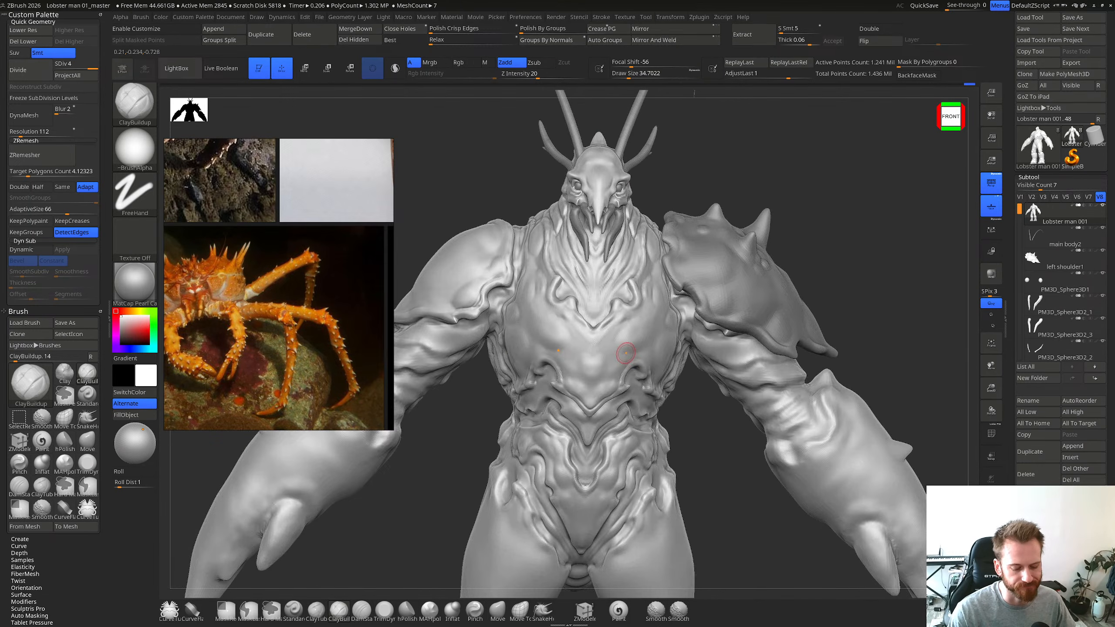
alt+right_drag(632, 306, 653, 195)
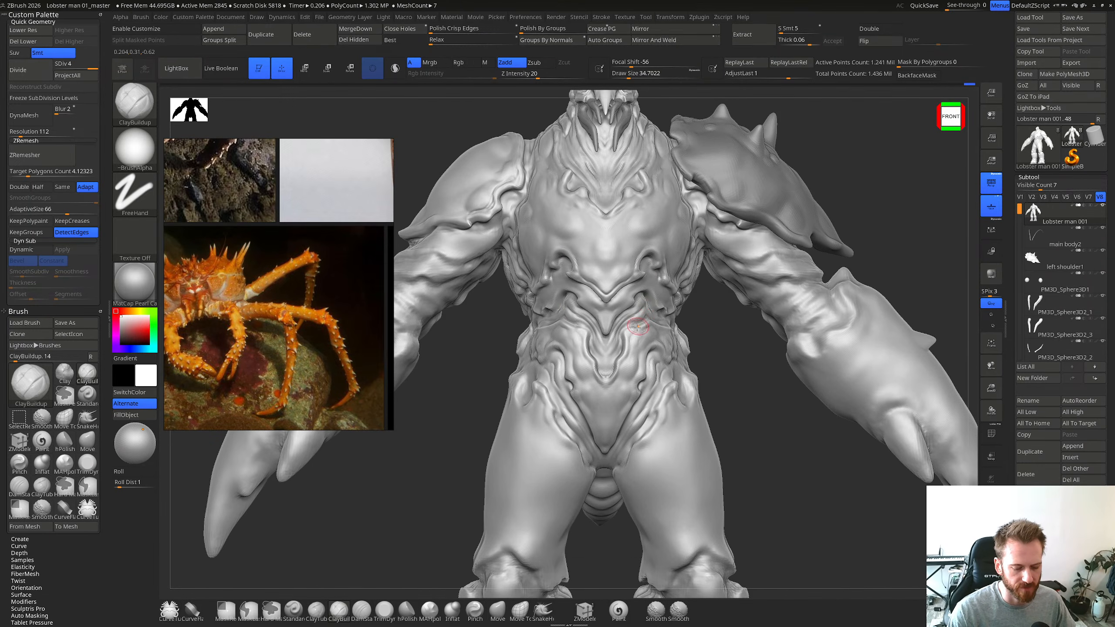
mouse_move(638, 327)
right_down()
mouse_move(608, 395)
mouse_move(626, 378)
right_up()
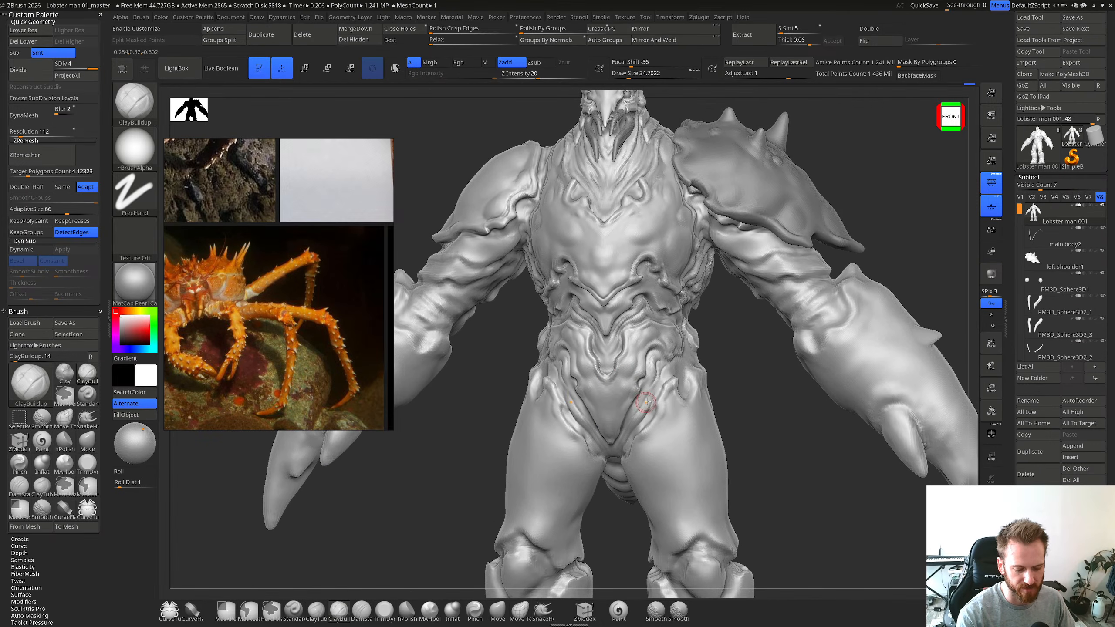
key(b)
key(d)
key(s)
right_drag(625, 440, 627, 421)
key(b)
key(c)
key(b)
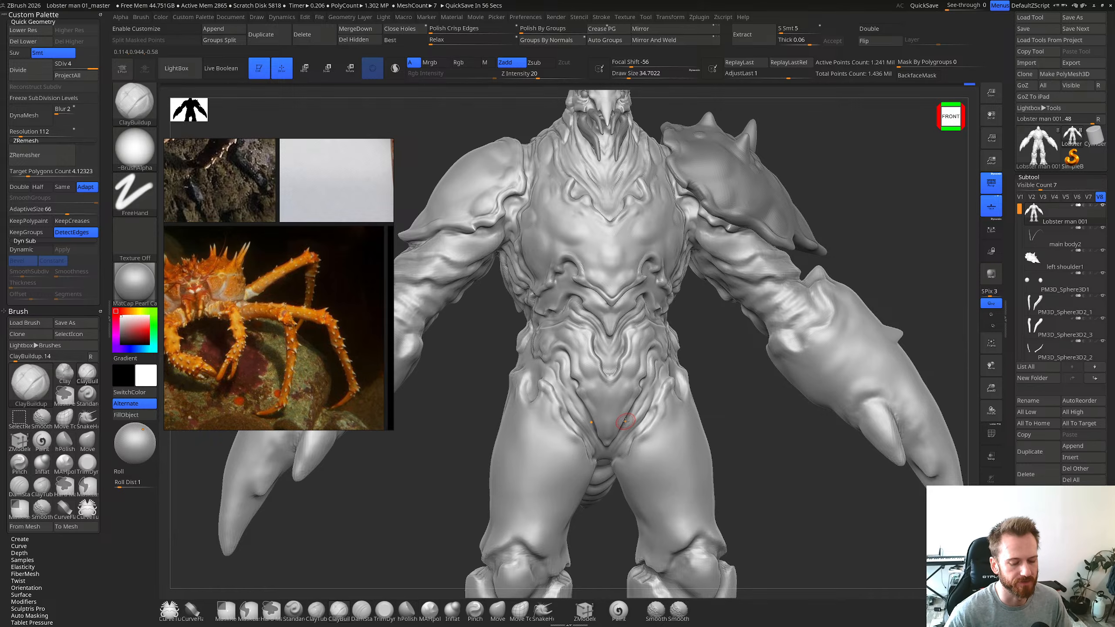
Step: Try carving the fold beside the hip plate with DamStandard at a draw size of about 35, and undo the strokes
mouse_move(640, 325)
right_down()
mouse_move(689, 324)
mouse_move(638, 324)
right_up()
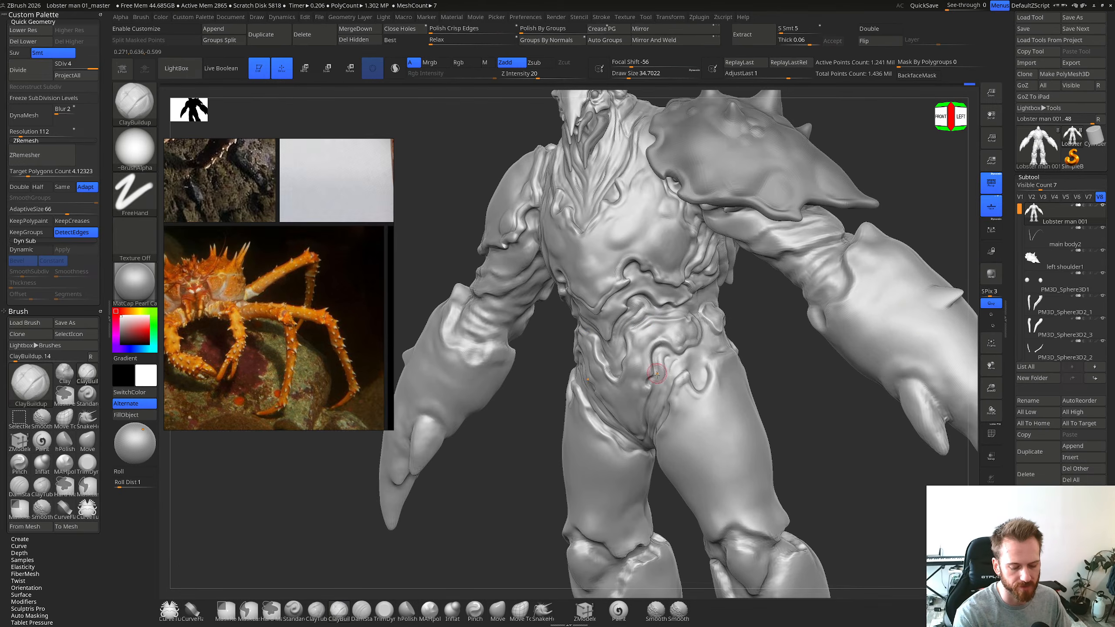
key(b)
key(d)
key(s)
mouse_move(660, 361)
mouse_down()
mouse_move(672, 366)
mouse_move(668, 357)
mouse_move(665, 370)
mouse_up()
key(ctrl+z)
key(ctrl+z)
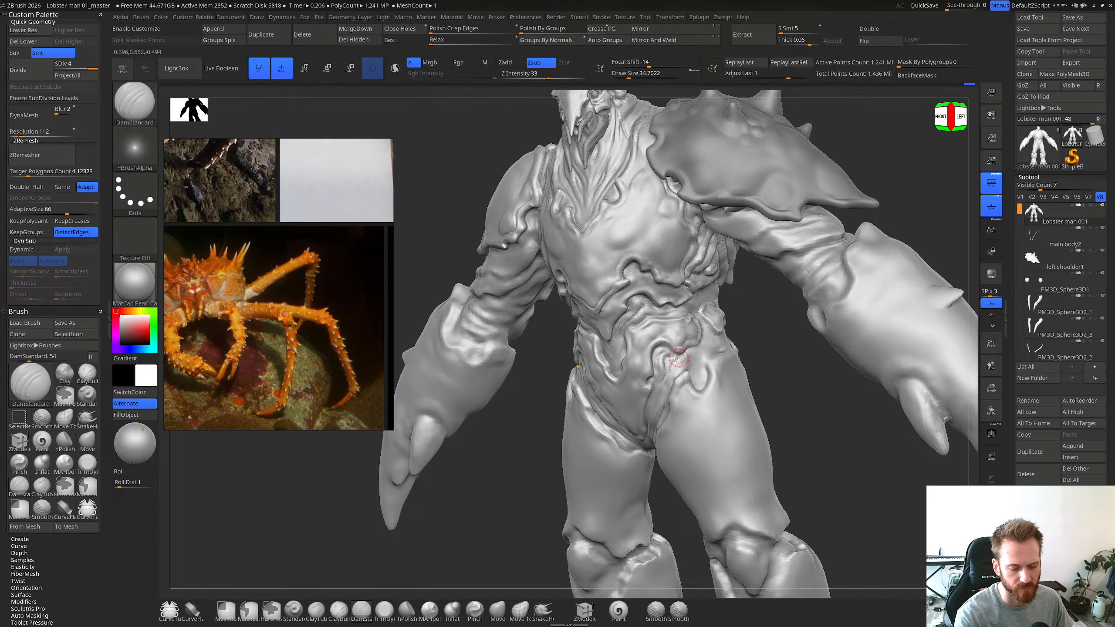
Step: Build up the folds around the hip plate with ClayBuildup at a draw size of about 35 and save the project
right_drag(679, 358, 664, 344)
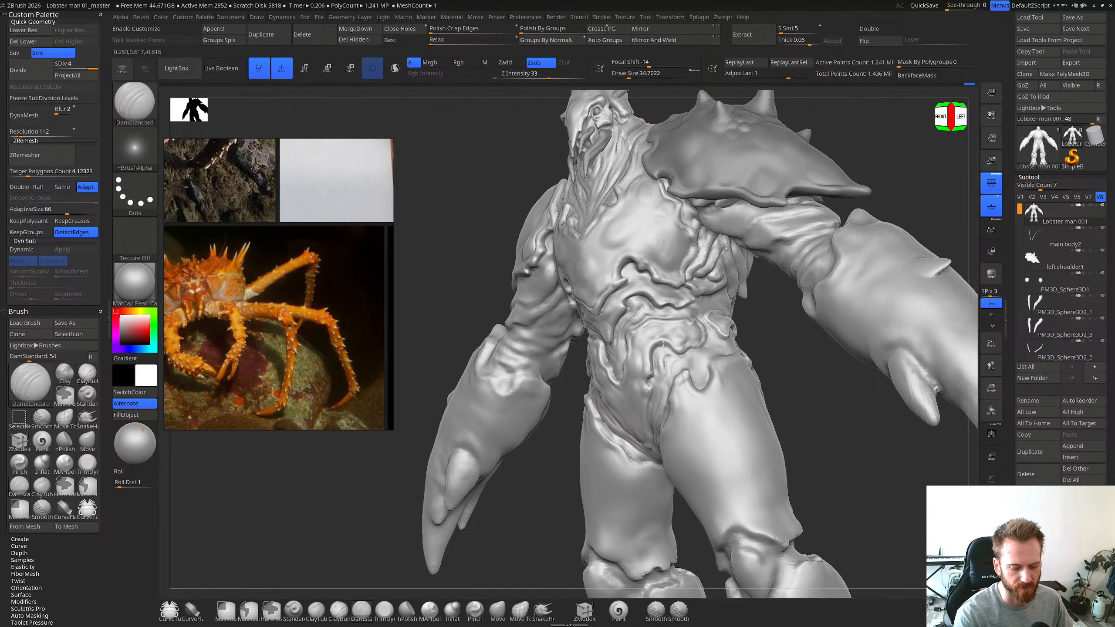
key(b)
key(c)
key(b)
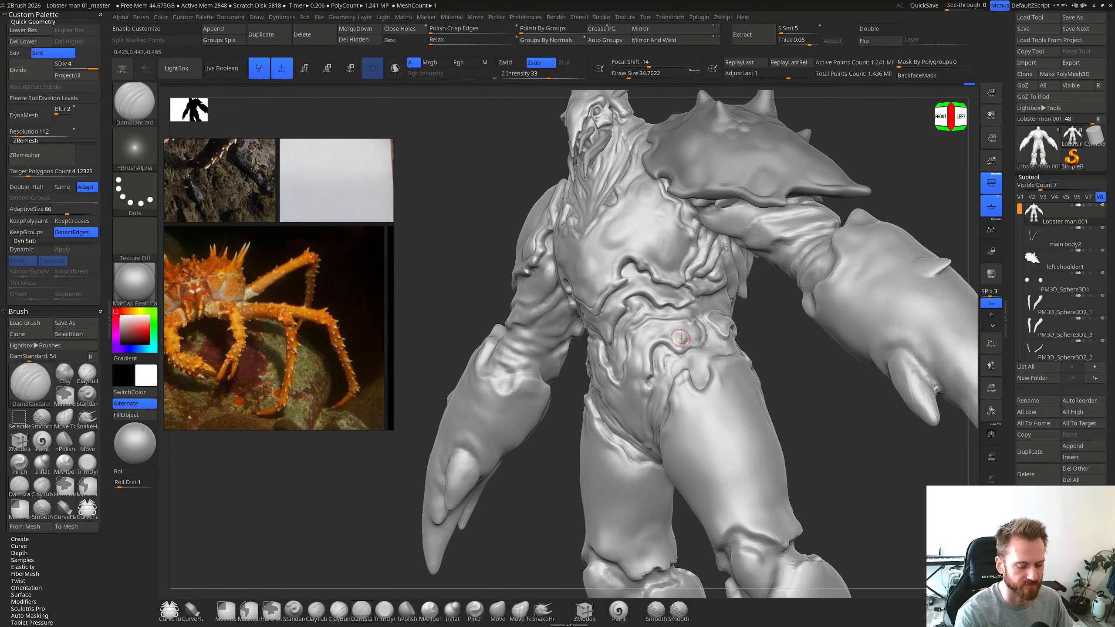
right_drag(682, 341, 679, 348)
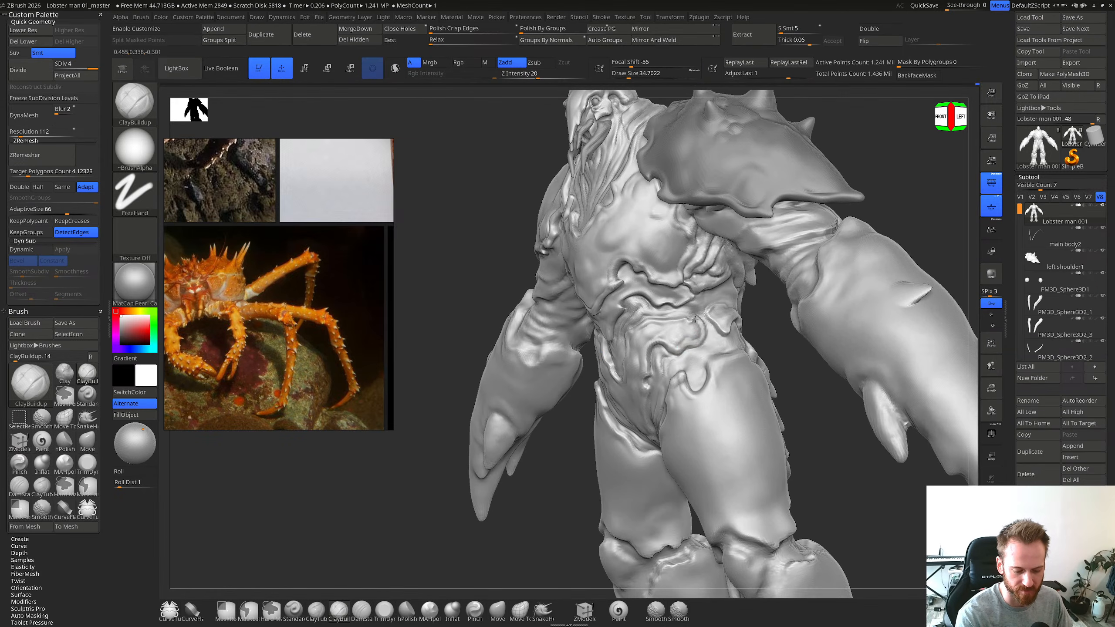
key(ctrl+s)
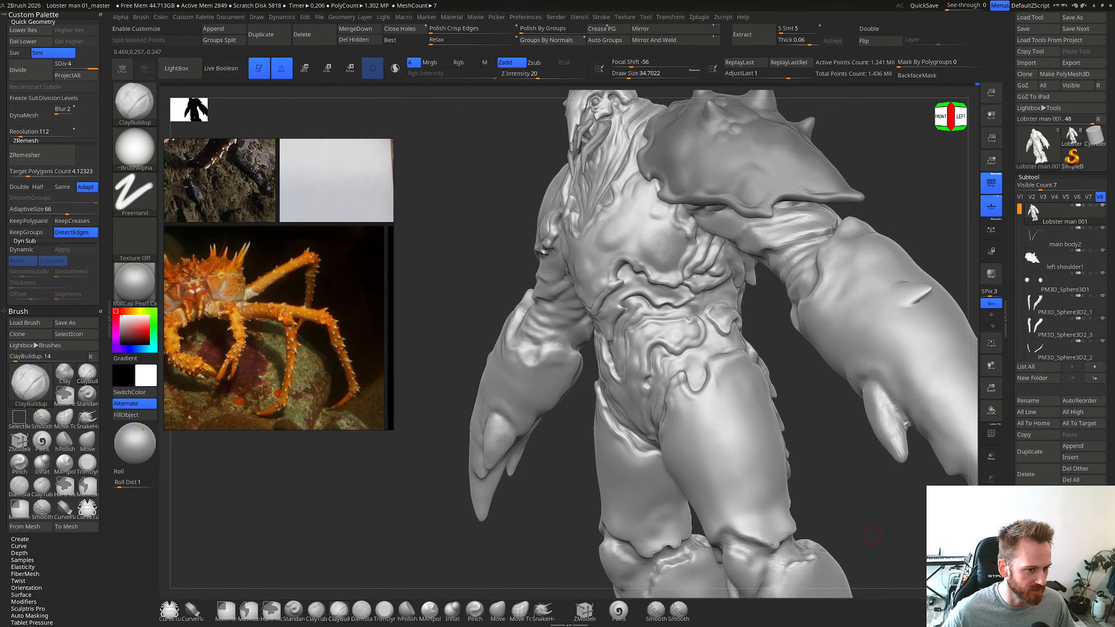
Step: Carve the creases along the groin plate's lower edge with DamStandard at a draw size of about 35
shift+right_drag(687, 323, 699, 324)
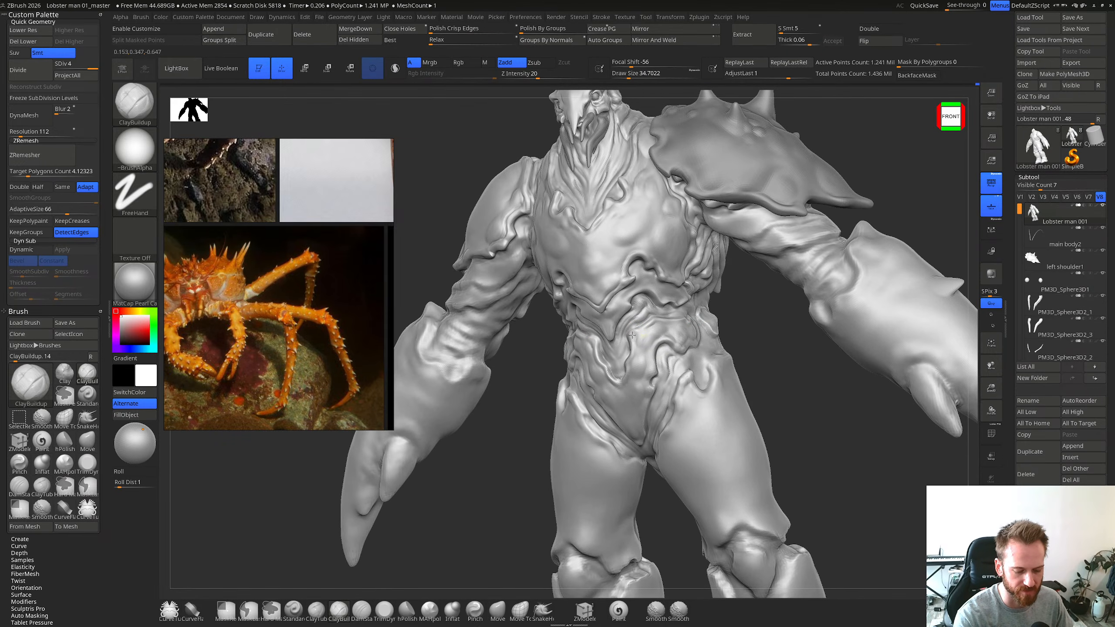
mouse_move(653, 309)
right_down()
mouse_move(673, 309)
mouse_move(680, 281)
mouse_move(685, 299)
mouse_move(699, 264)
mouse_move(699, 290)
right_up()
right_drag(698, 290, 648, 313)
key(b)
key(d)
key(s)
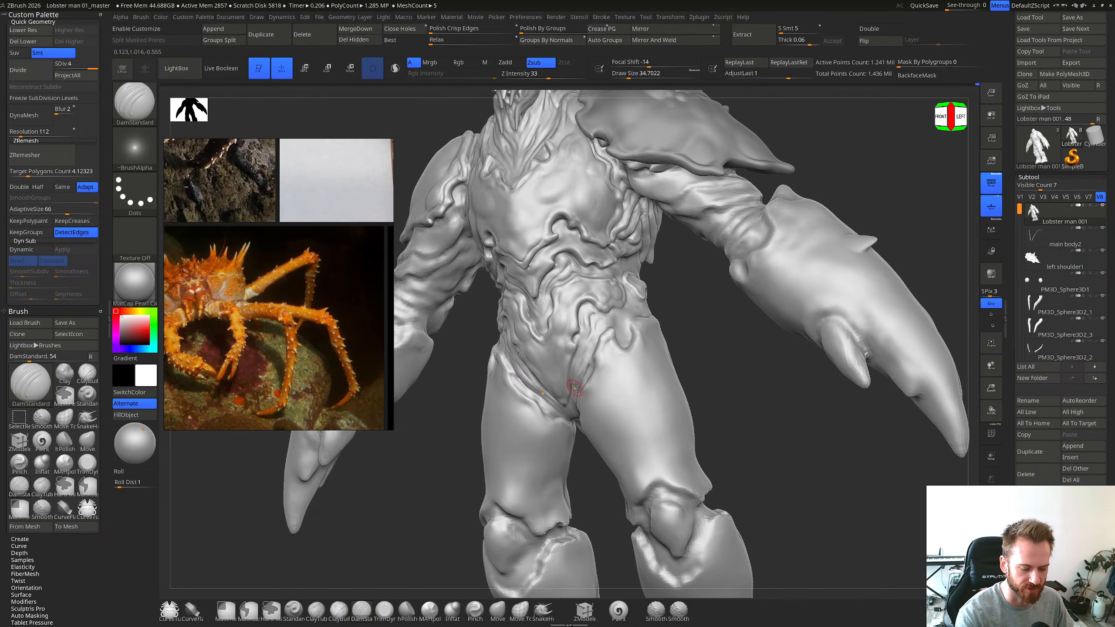
shift+right_drag(591, 344, 597, 351)
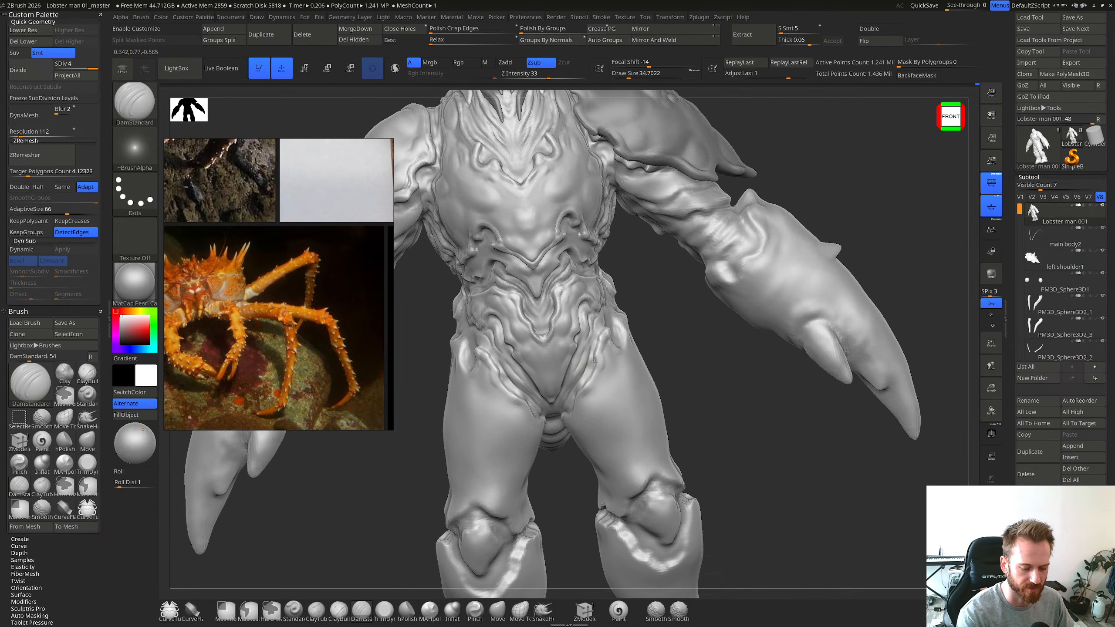
Step: Refine the fold beside the hip plate with ClayBuildup and DamStandard at a draw size of about 35
key(b)
key(c)
key(b)
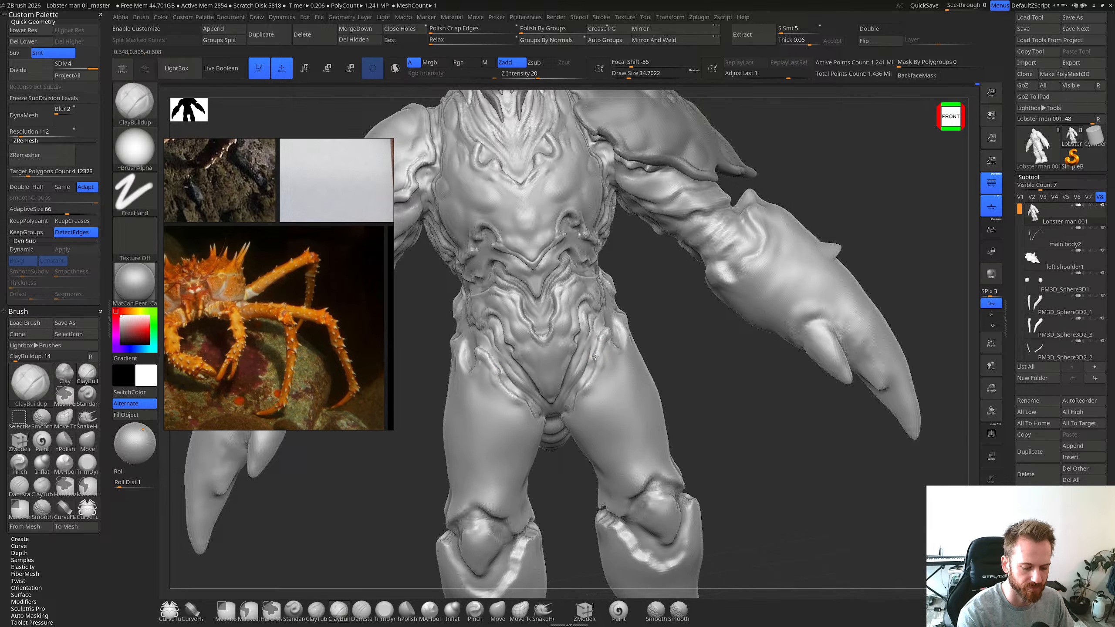
mouse_move(602, 343)
right_down()
mouse_move(601, 354)
mouse_move(611, 337)
right_up()
key(b)
key(d)
key(s)
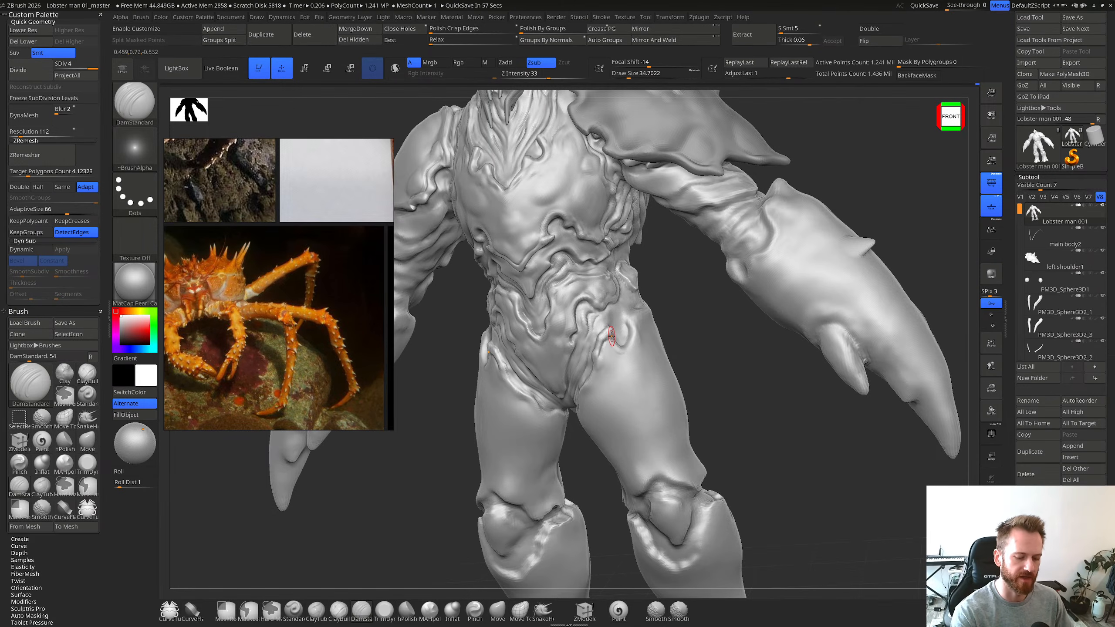
right_drag(616, 314, 646, 313)
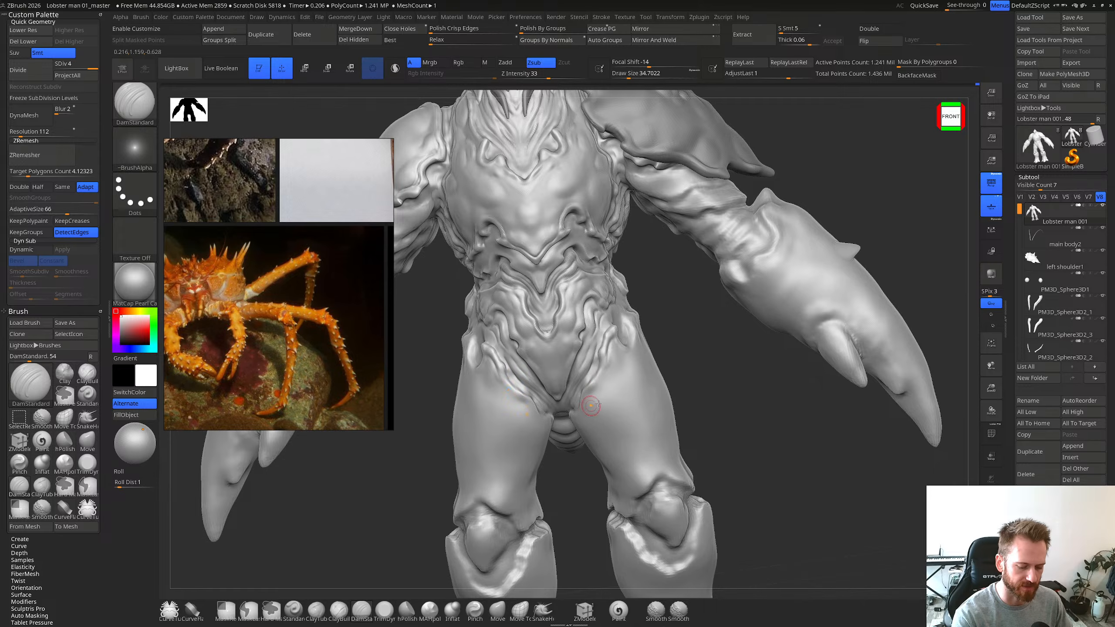
Step: Shape the fold where the groin plate's tip meets the inner thigh, using ClayBuildup and DamStandard at a draw size of about 35
right_drag(599, 405, 626, 403)
key(b)
key(c)
key(b)
drag(584, 395, 588, 400)
key(b)
key(d)
key(s)
right_drag(559, 401, 584, 397)
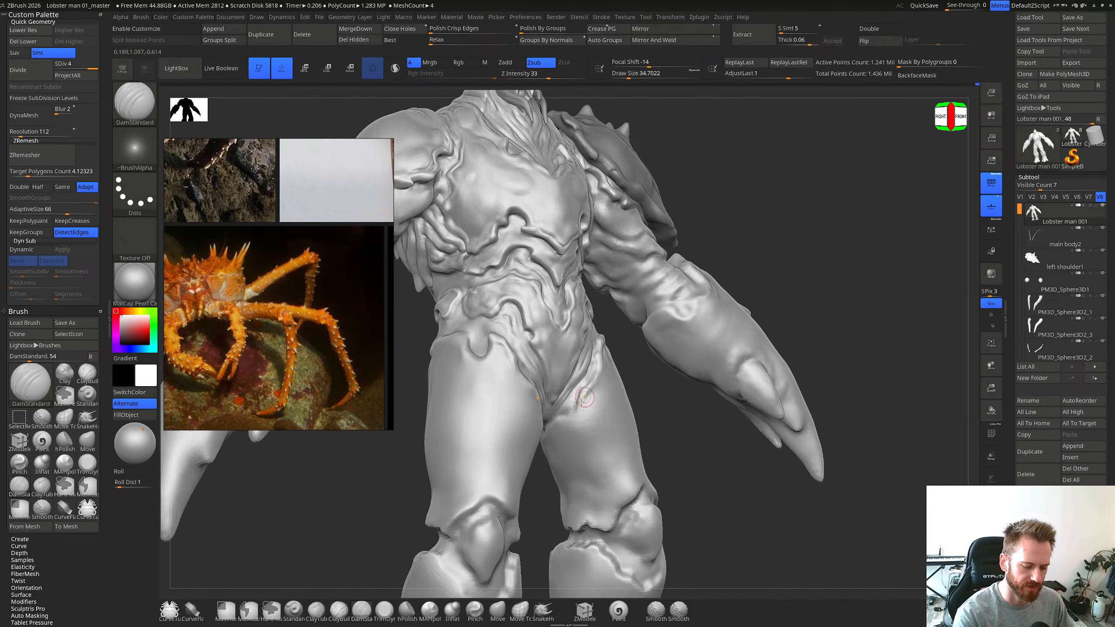
Step: Reduce the draw size to about 27 and refine the upper inner thigh below the groin plate with ClayBuildup and DamStandard
key(b)
key(c)
key(b)
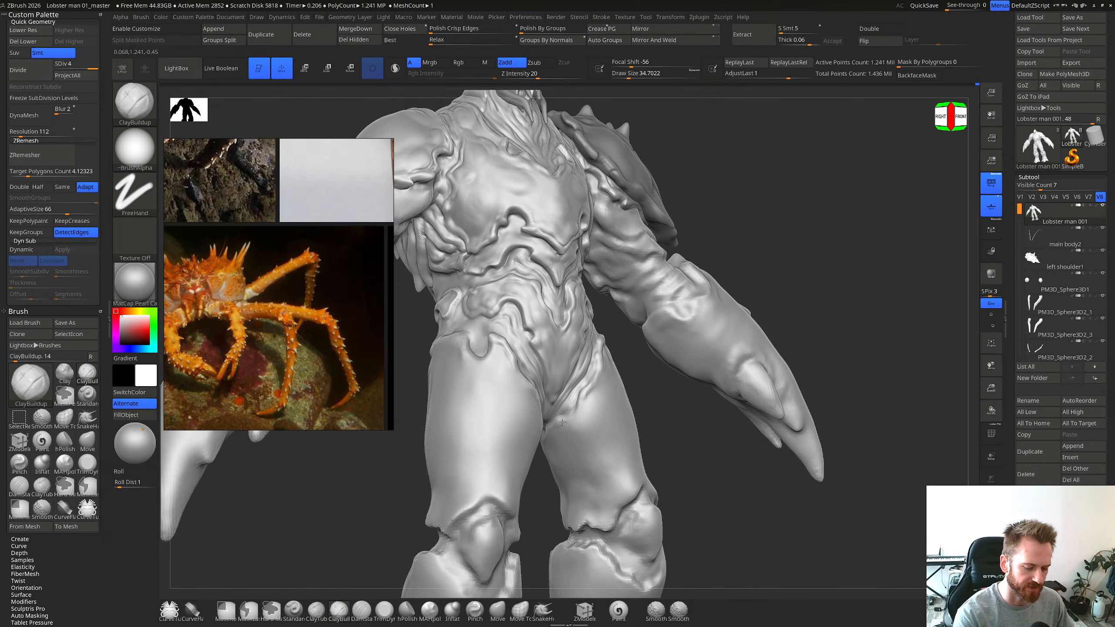
key(bracketleft)
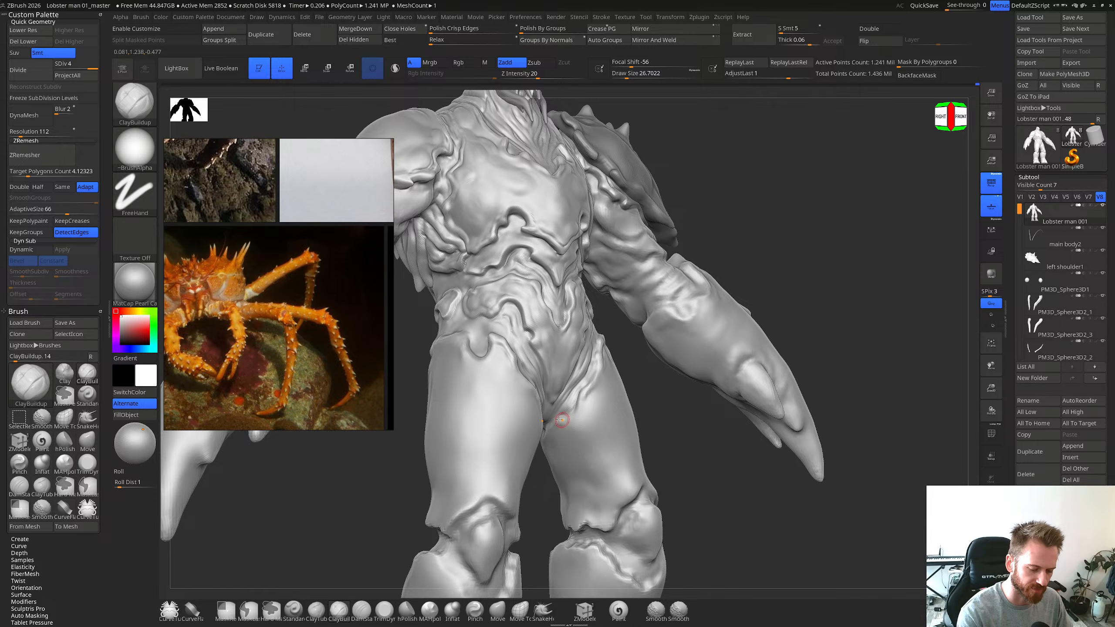
key(b)
key(d)
key(s)
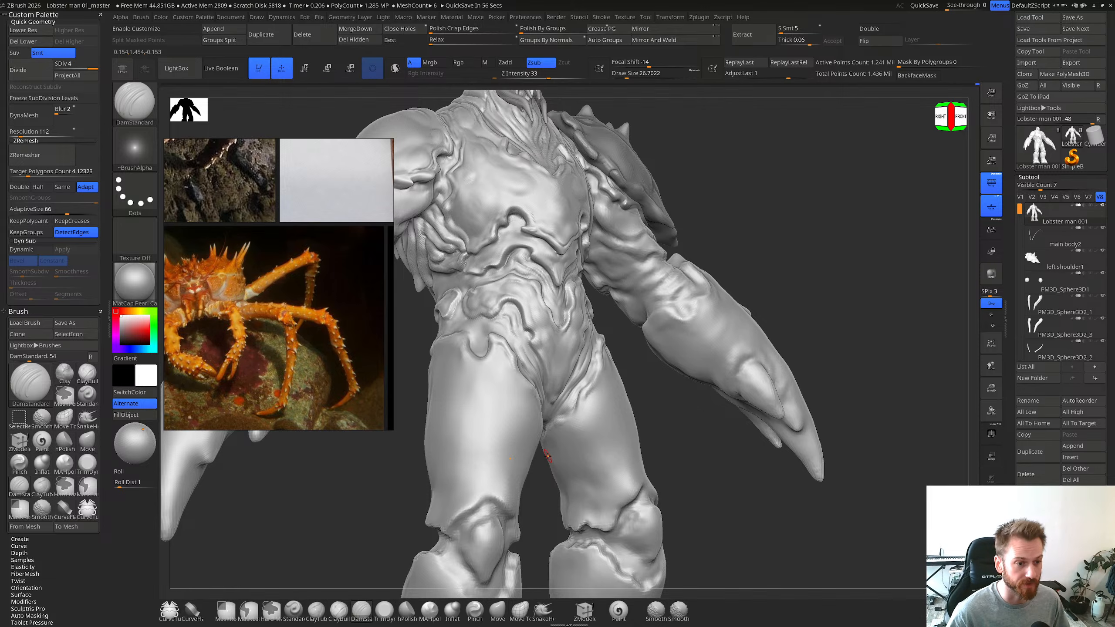
mouse_move(605, 356)
right_down()
mouse_move(544, 365)
mouse_move(586, 382)
right_up()
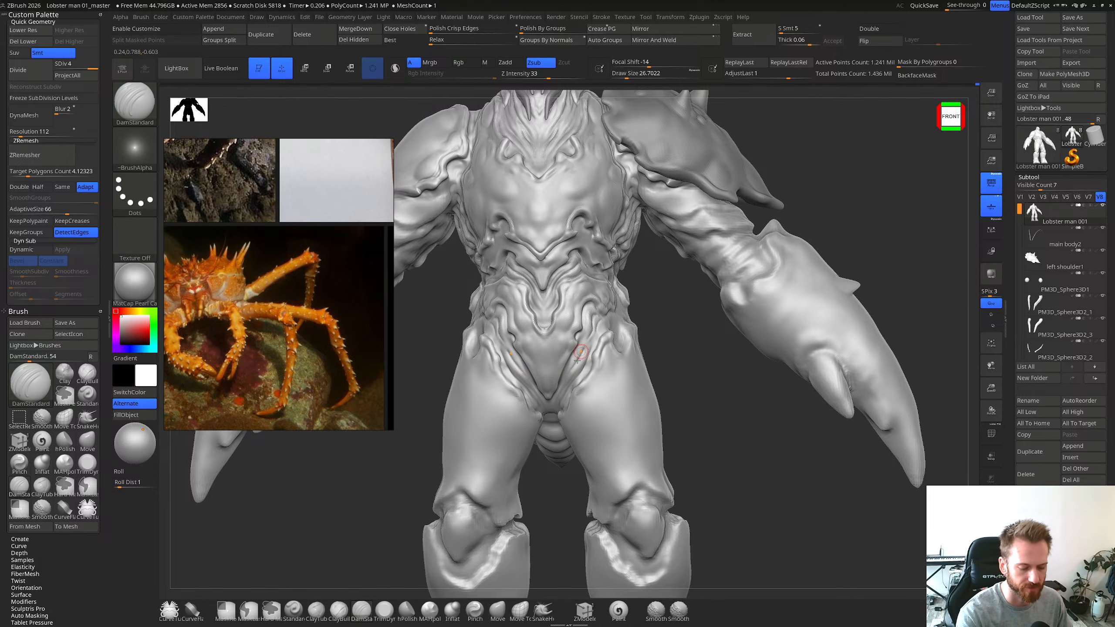
Step: Sharpen the folds between the groin plate and hip plates with ClayBuildup and DamStandard at a draw size of about 27
key(b)
key(c)
key(b)
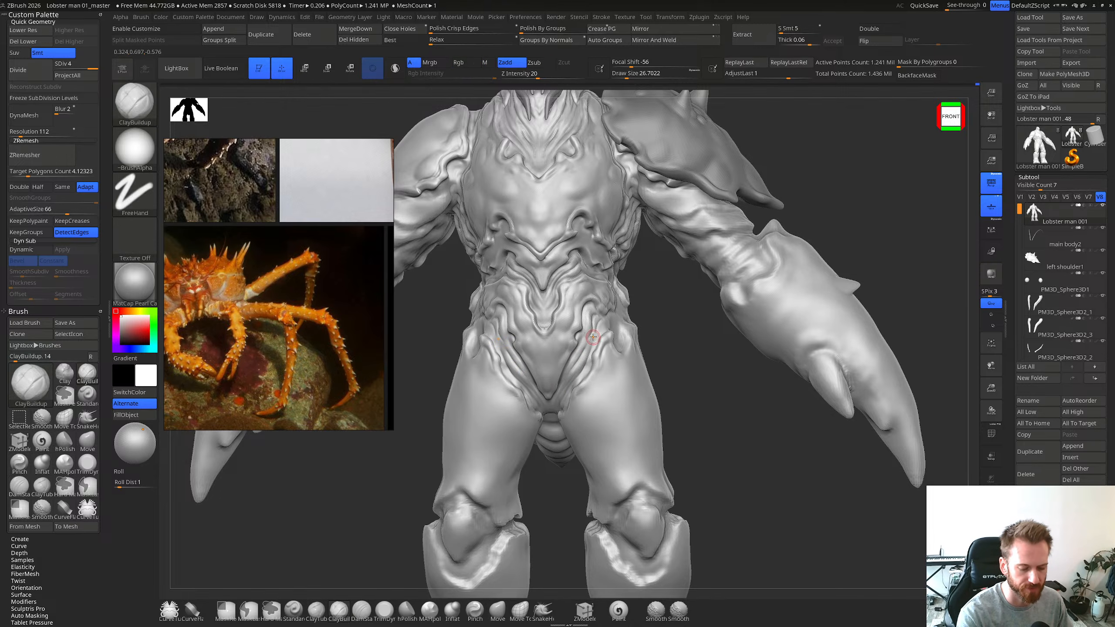
mouse_move(593, 336)
right_down()
mouse_move(591, 325)
mouse_move(594, 343)
mouse_move(580, 354)
mouse_move(597, 374)
mouse_move(585, 350)
right_up()
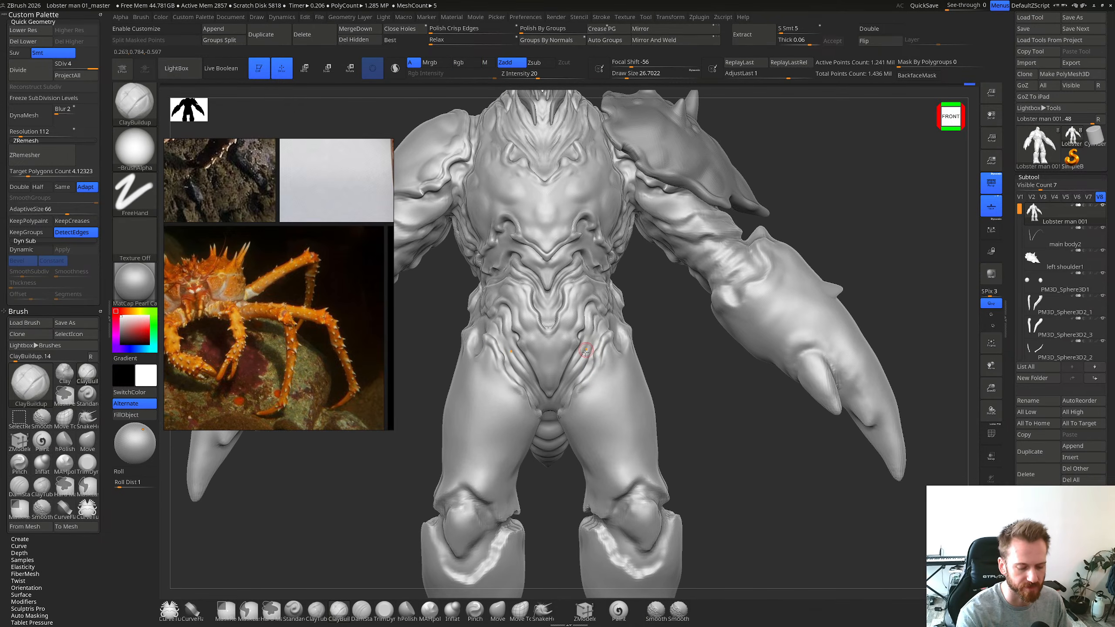
key(b)
key(d)
key(s)
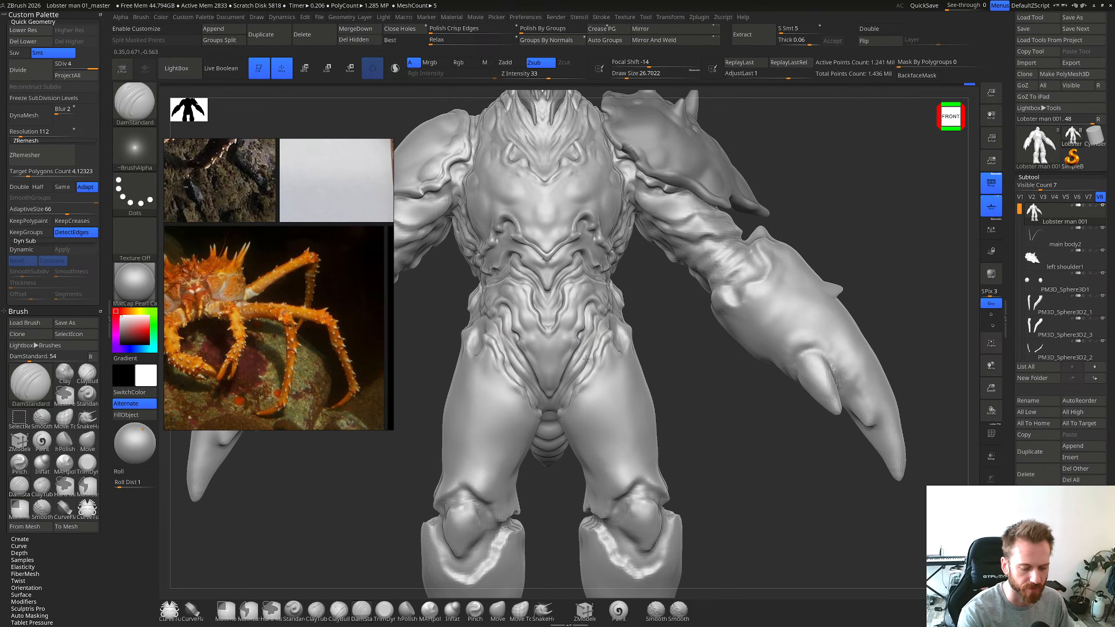
right_drag(588, 358, 582, 387)
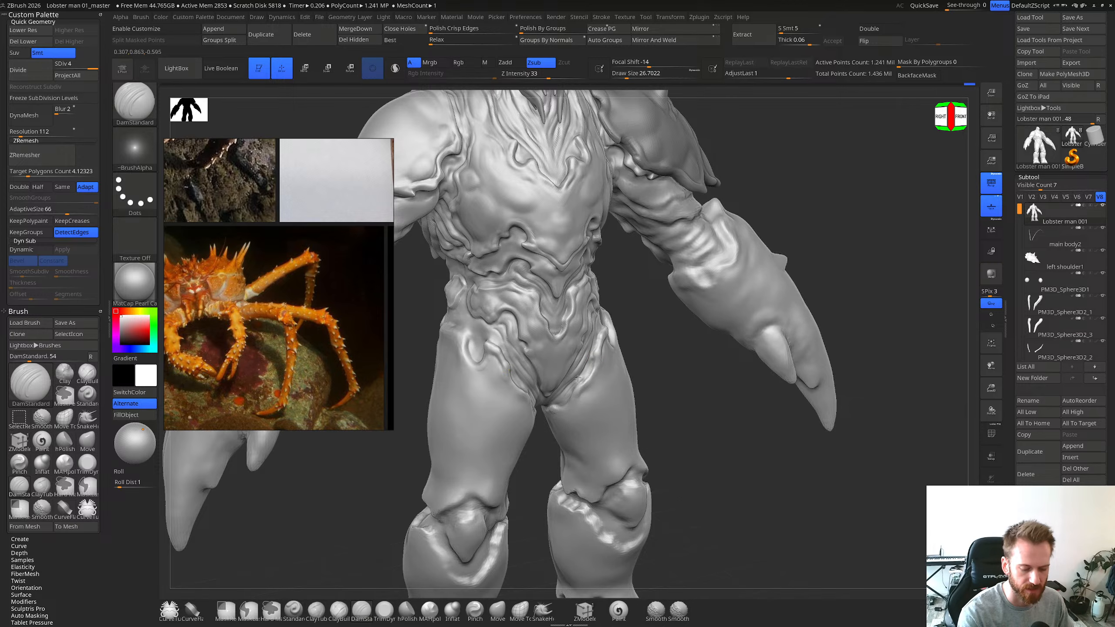
Step: Build up the fold beside the groin plate's lower tip with ClayBuildup at a draw size of about 27
key(shift)
shift+right_drag(581, 380, 566, 398)
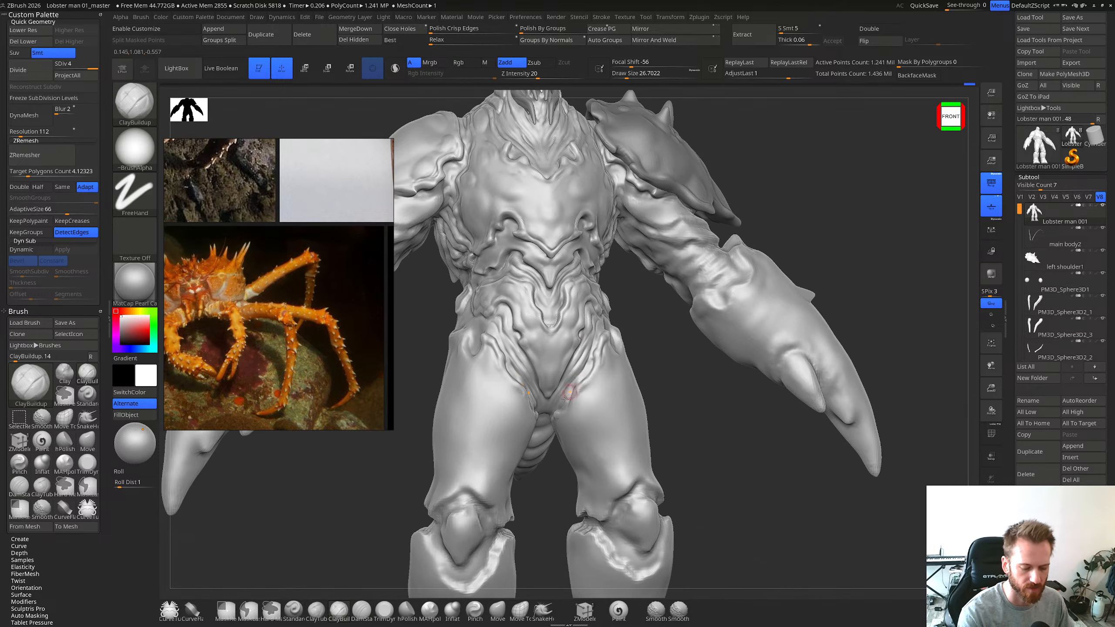
mouse_move(615, 344)
ctrl+right_down()
mouse_move(584, 316)
mouse_move(603, 366)
mouse_move(554, 391)
mouse_move(558, 403)
mouse_move(582, 374)
mouse_move(611, 395)
mouse_move(588, 381)
ctrl+right_up()
Step: Lower the body to subdivision level 3, enlarge the draw size to about 95, and smooth the front of the thighs
key(shift+d)
key(s)
drag(575, 409, 588, 417)
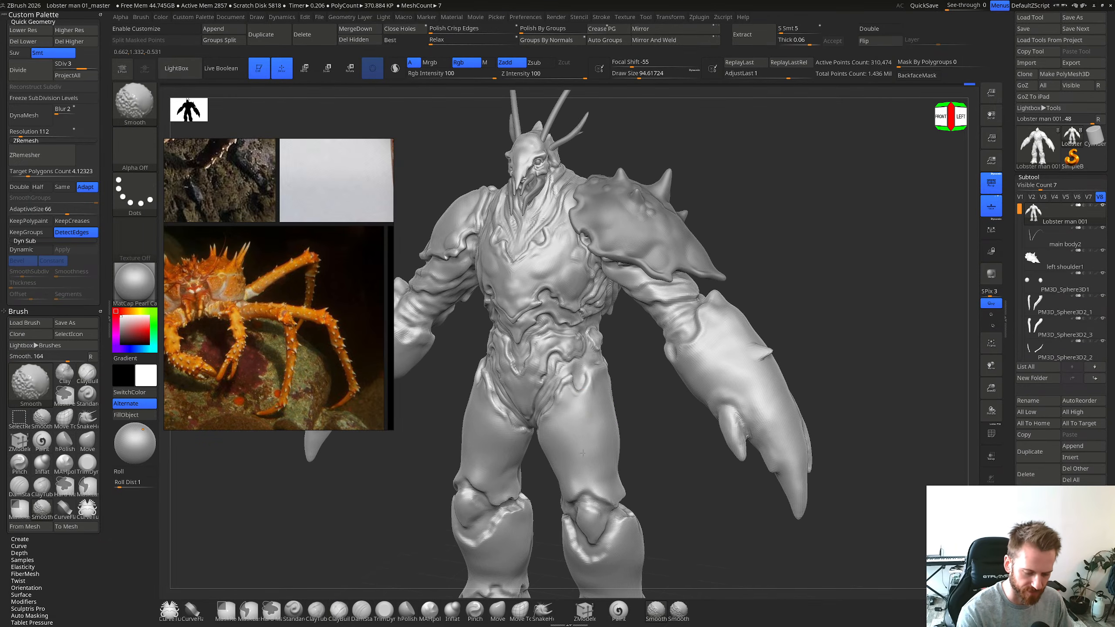
shift+drag(593, 454, 603, 456)
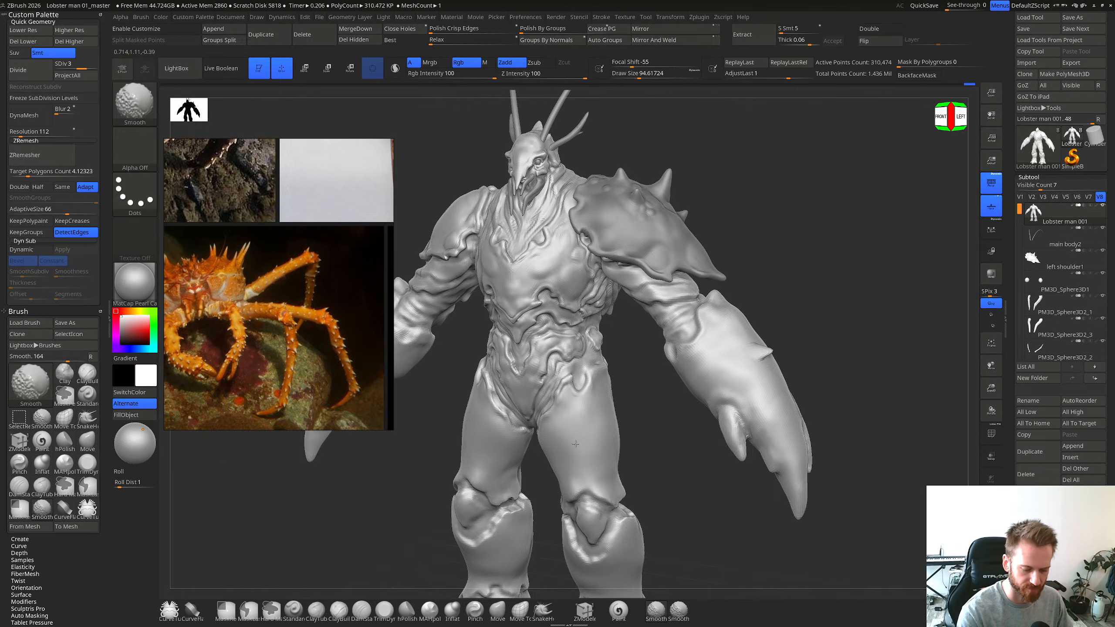
right_drag(576, 444, 569, 434)
right_drag(534, 488, 616, 441)
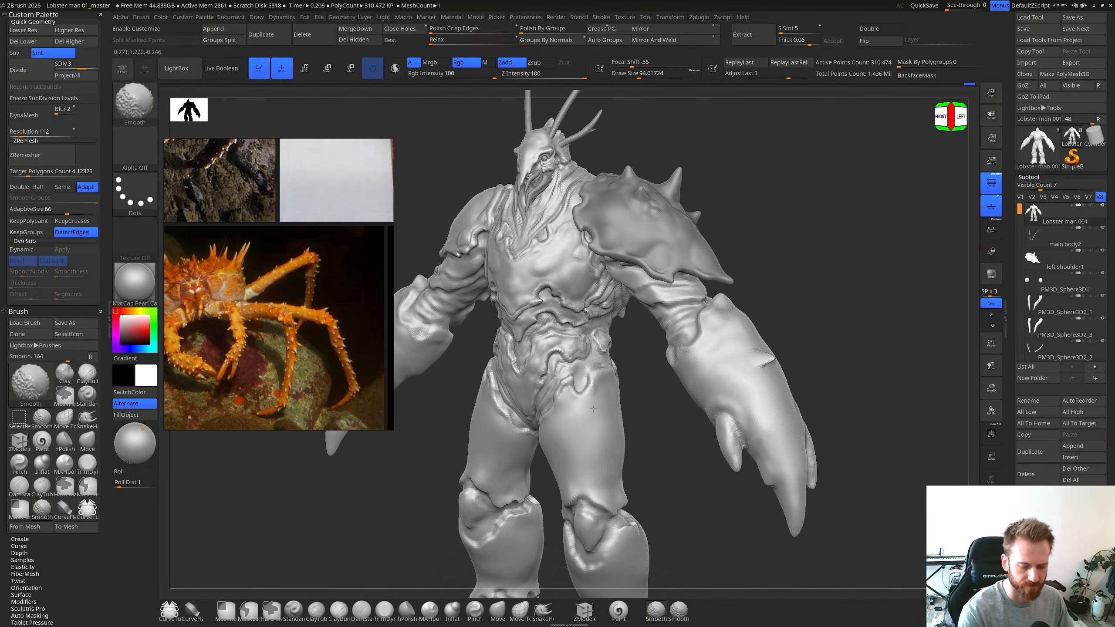
Step: Drop the body to subdivision level 2 and smooth the thigh surfaces at a draw size of about 95
key(shift+d)
shift+drag(593, 433, 570, 445)
right_drag(550, 457, 435, 459)
shift+drag(552, 454, 539, 452)
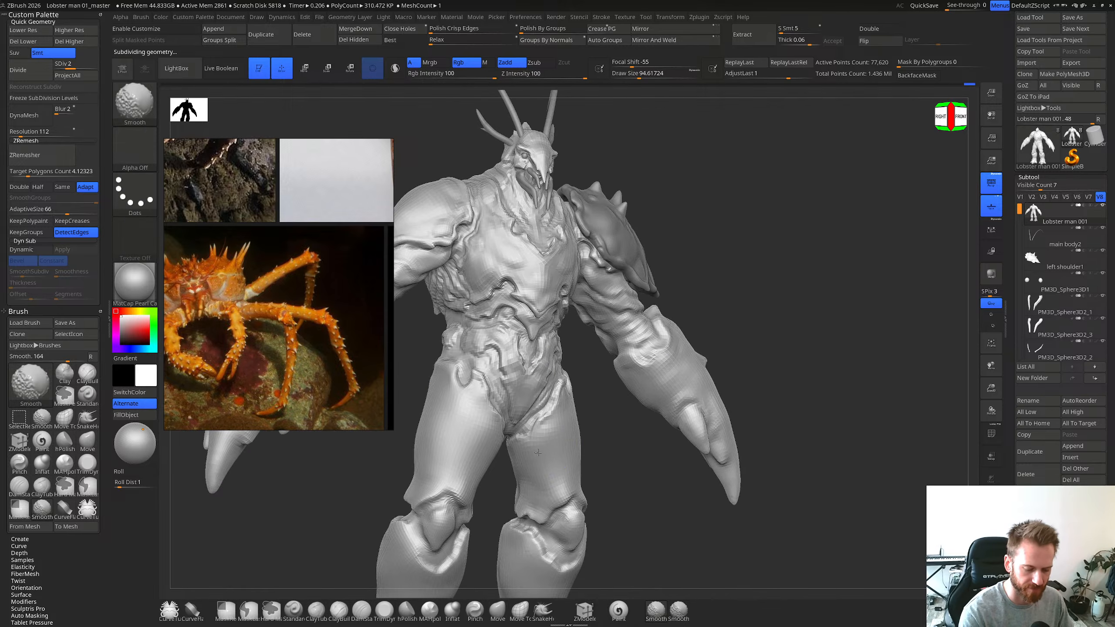
mouse_move(526, 465)
right_down()
mouse_move(605, 457)
mouse_move(606, 435)
mouse_move(624, 439)
mouse_move(531, 460)
mouse_move(536, 475)
right_up()
right_drag(466, 477, 527, 432)
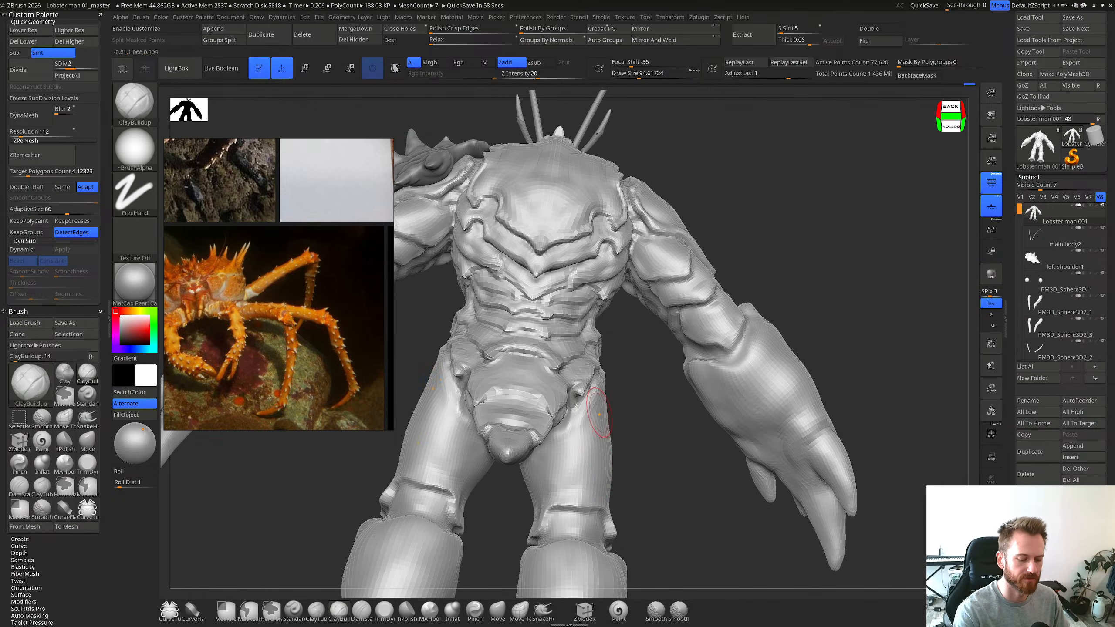
Step: Smooth the backs of the thighs below the tail at a draw size of about 95, ending on subdivision level 3
right_drag(598, 413, 641, 385)
key(ctrl+d)
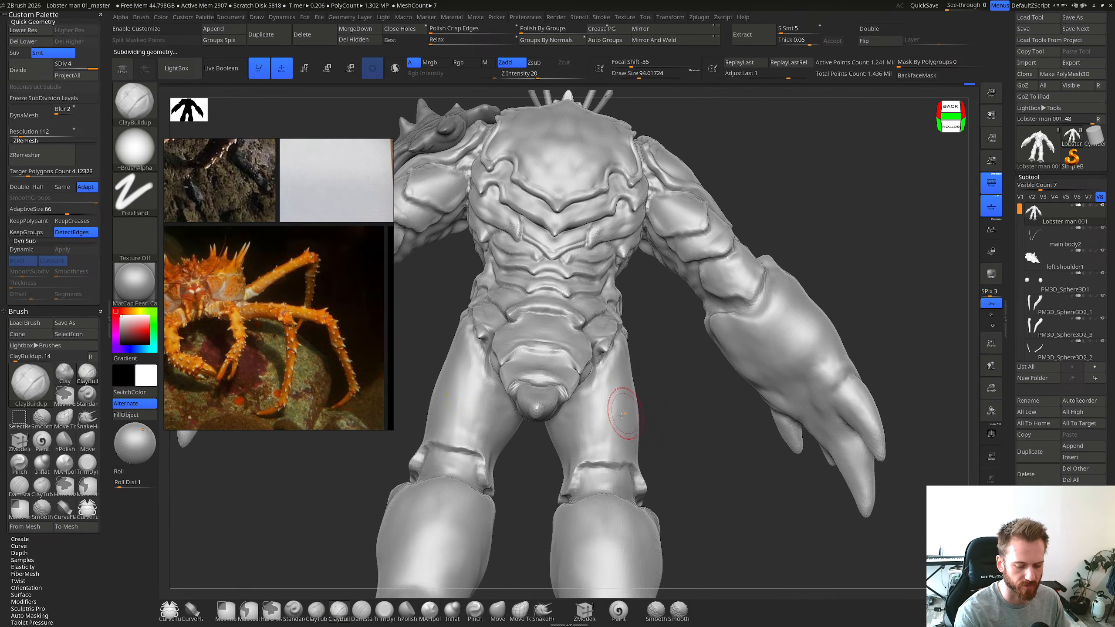
key(shift)
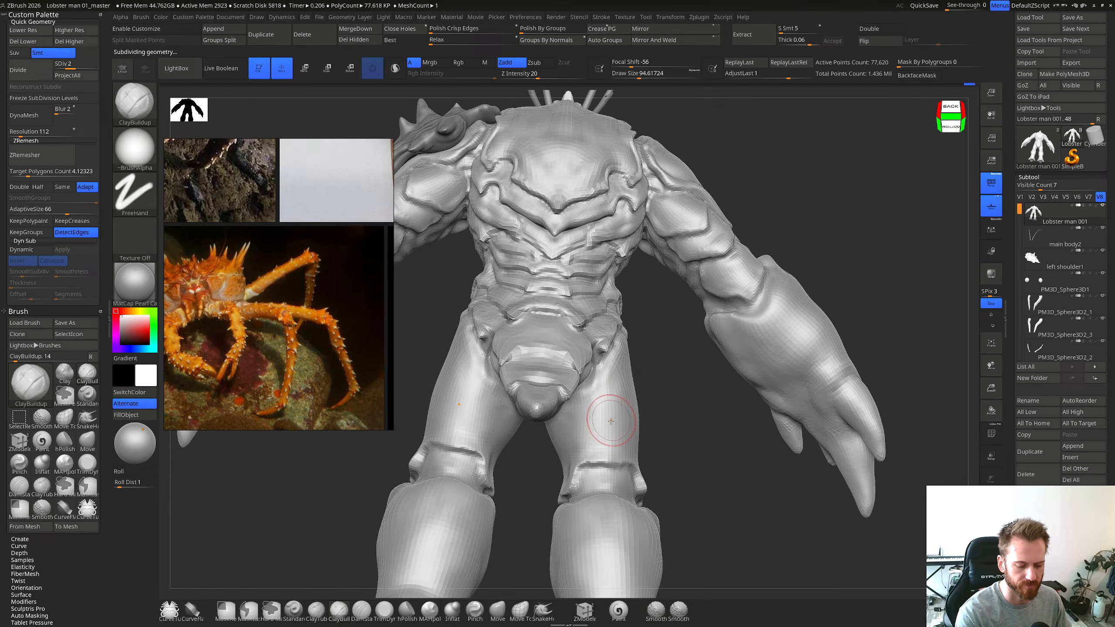
right_drag(604, 412, 571, 437)
shift+drag(570, 437, 568, 440)
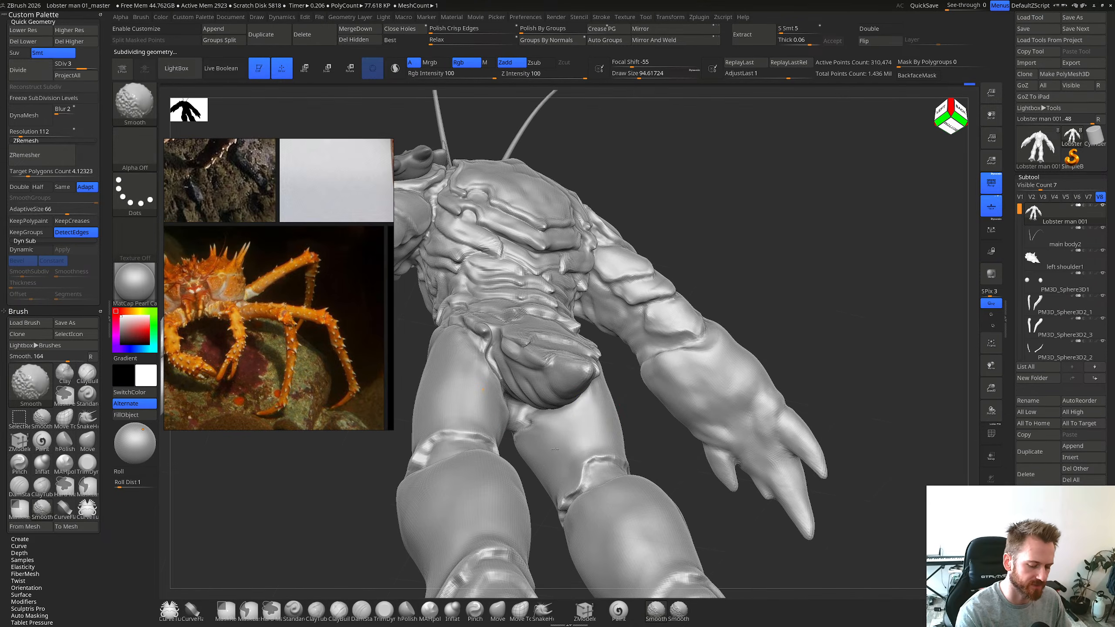
mouse_move(568, 440)
right_down()
mouse_move(594, 413)
mouse_move(635, 402)
mouse_move(637, 379)
right_up()
mouse_move(630, 447)
right_down()
mouse_move(591, 399)
mouse_move(614, 410)
right_up()
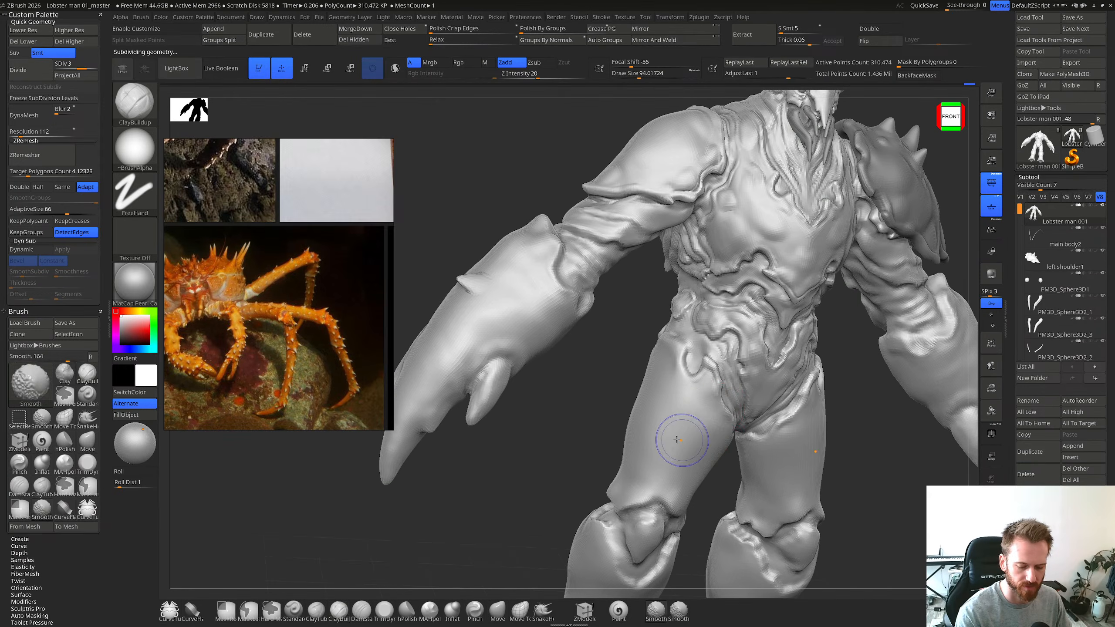
Step: Smooth the front of the upper thigh at subdivision level 3 and return the body to level 4
shift+drag(690, 440, 729, 402)
mouse_move(734, 398)
alt+right_down()
mouse_move(621, 339)
mouse_move(742, 373)
alt+right_up()
key(shift)
key(d)
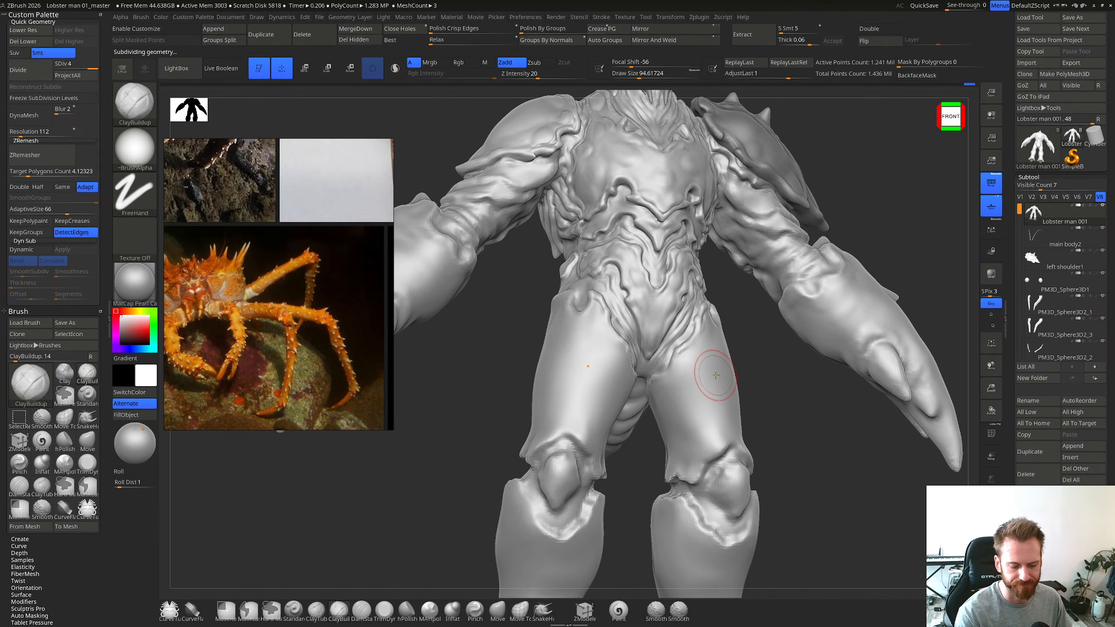
key(shift)
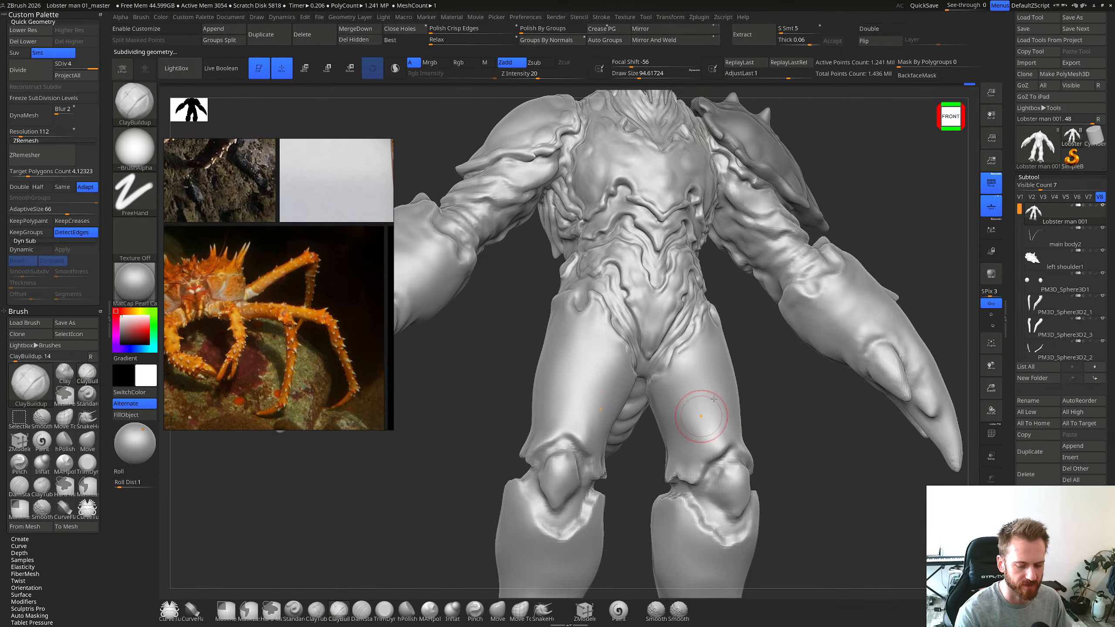
mouse_move(702, 417)
ctrl+right_down()
mouse_move(703, 392)
mouse_move(686, 416)
mouse_move(679, 406)
mouse_move(702, 434)
ctrl+right_up()
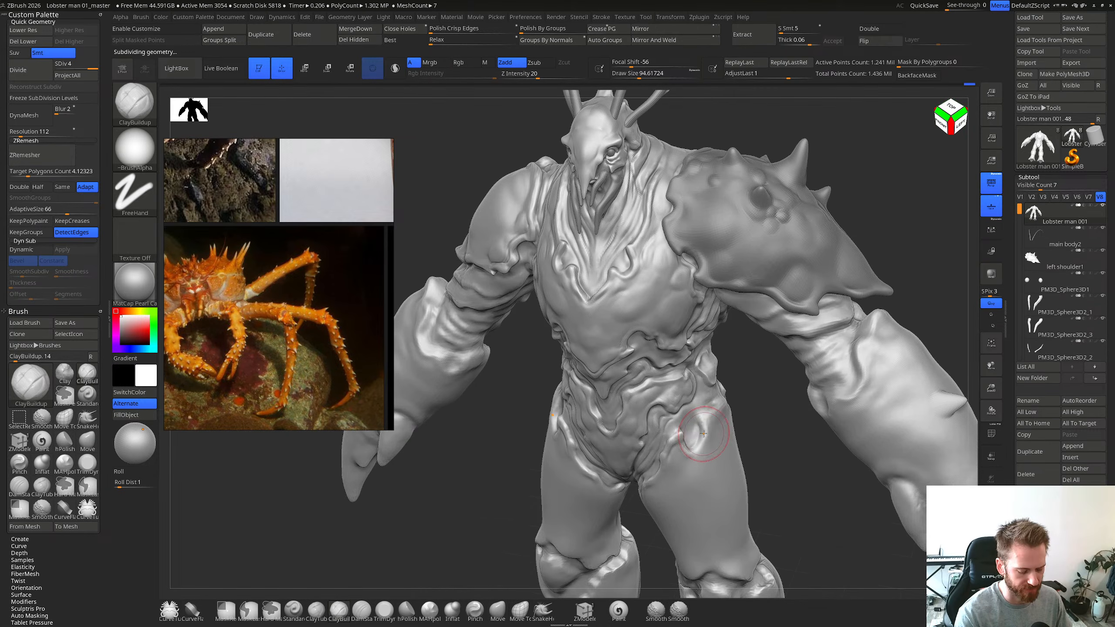
Step: Set the draw size to about 45 and carve around the hip plate's lower lobe with DamStandard
key(s)
key(b)
key(d)
key(s)
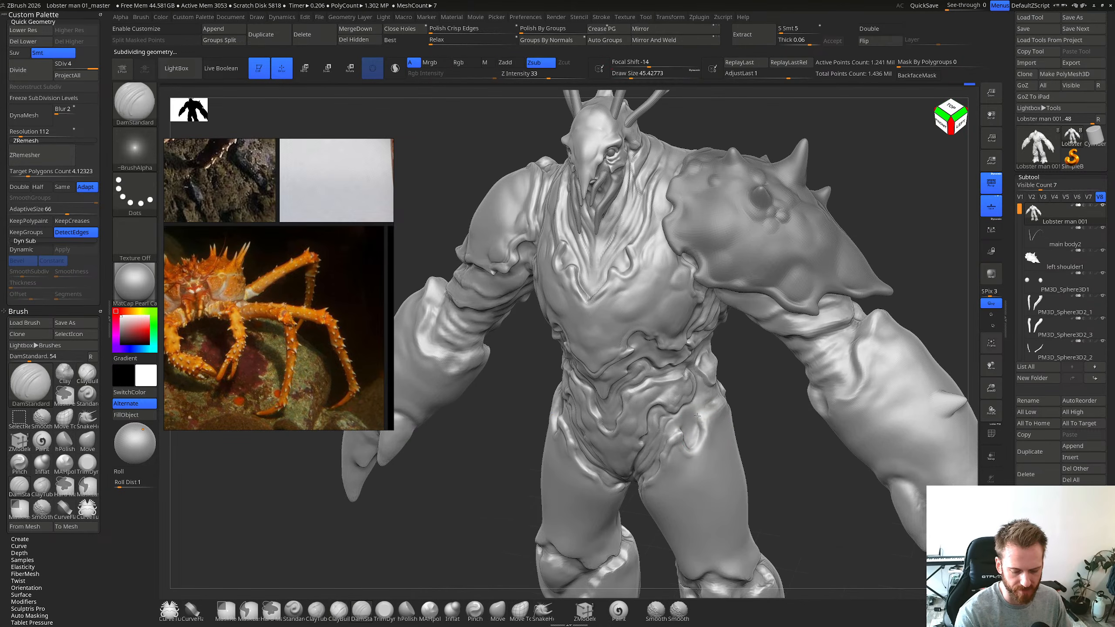
right_drag(705, 415, 670, 428)
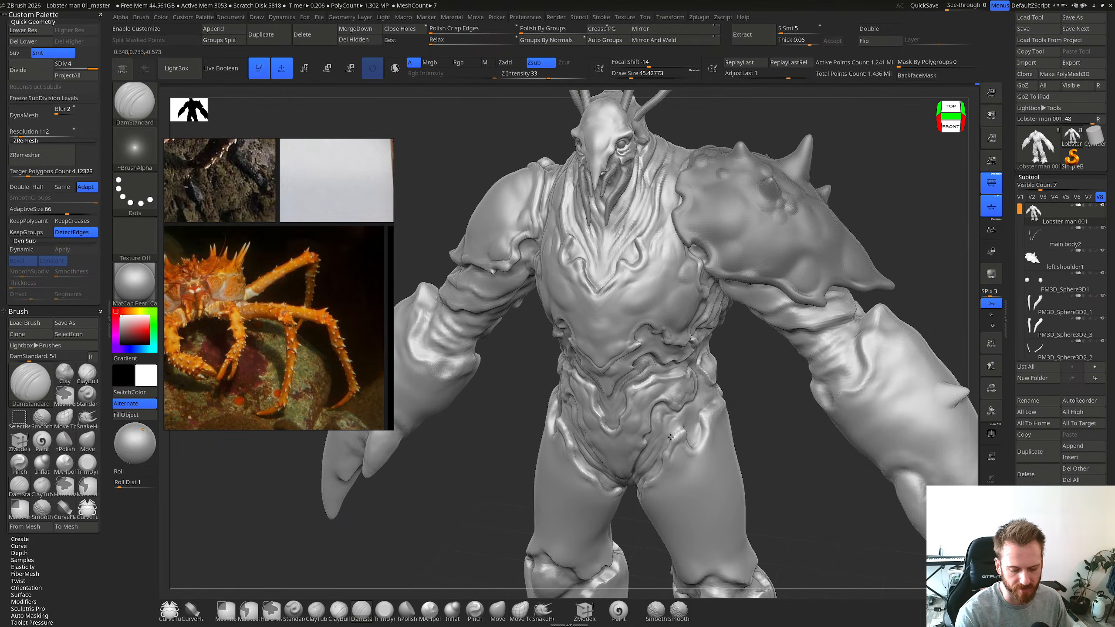
mouse_move(691, 415)
right_down()
mouse_move(665, 441)
mouse_move(666, 426)
right_up()
Step: Build up the hip plate's lower lobe with ClayBuildup, reducing the draw size to about 33
key(b)
key(c)
key(b)
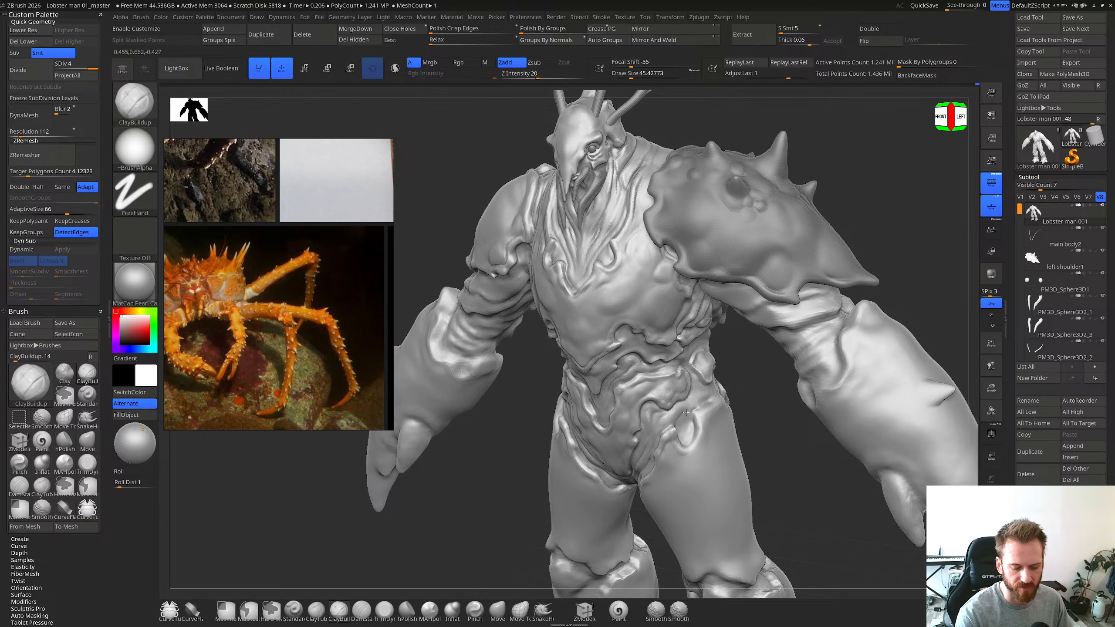
shift+right_drag(688, 414, 677, 415)
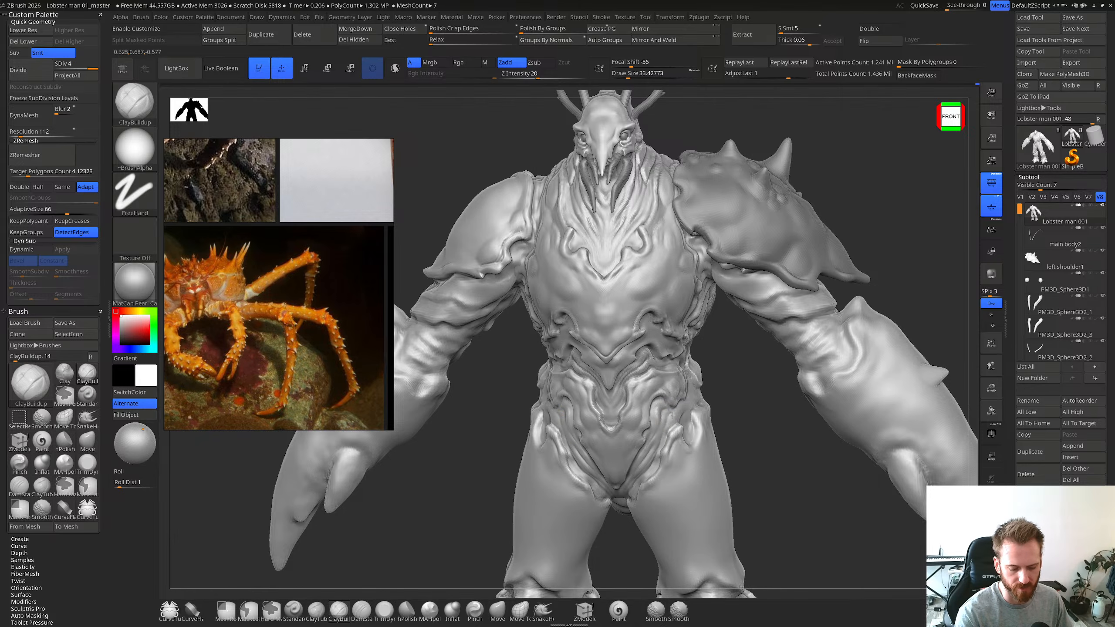
right_drag(687, 402, 677, 414)
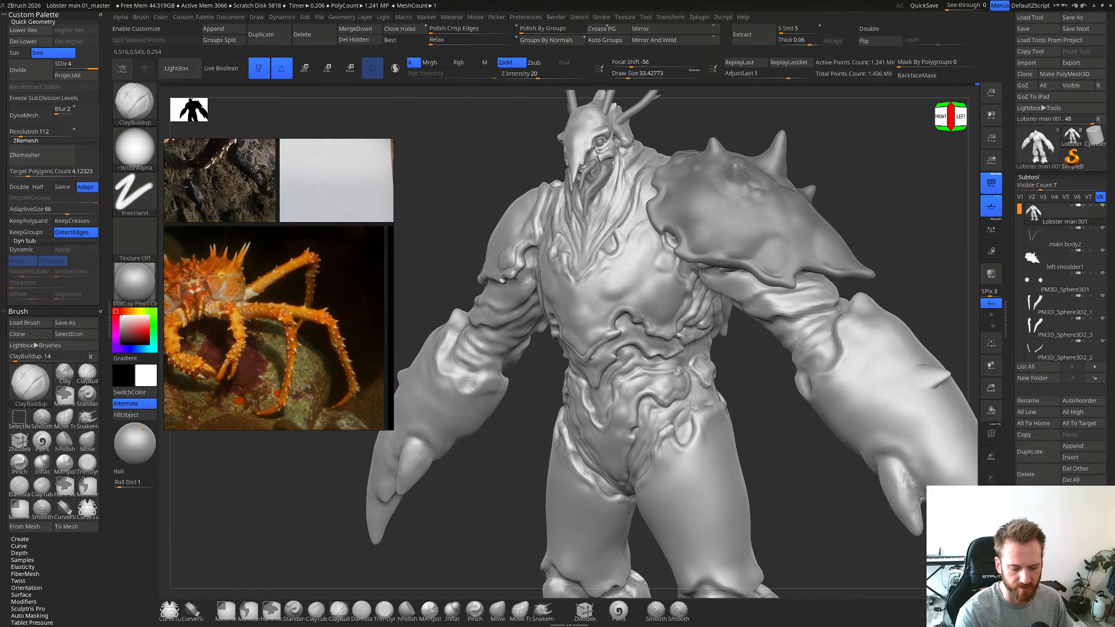
Step: Carve around the hip plate's lower lobe with DamStandard at a draw size of about 27
mouse_move(691, 408)
right_down()
mouse_move(699, 397)
mouse_move(702, 421)
mouse_move(710, 409)
right_up()
key(bracketleft)
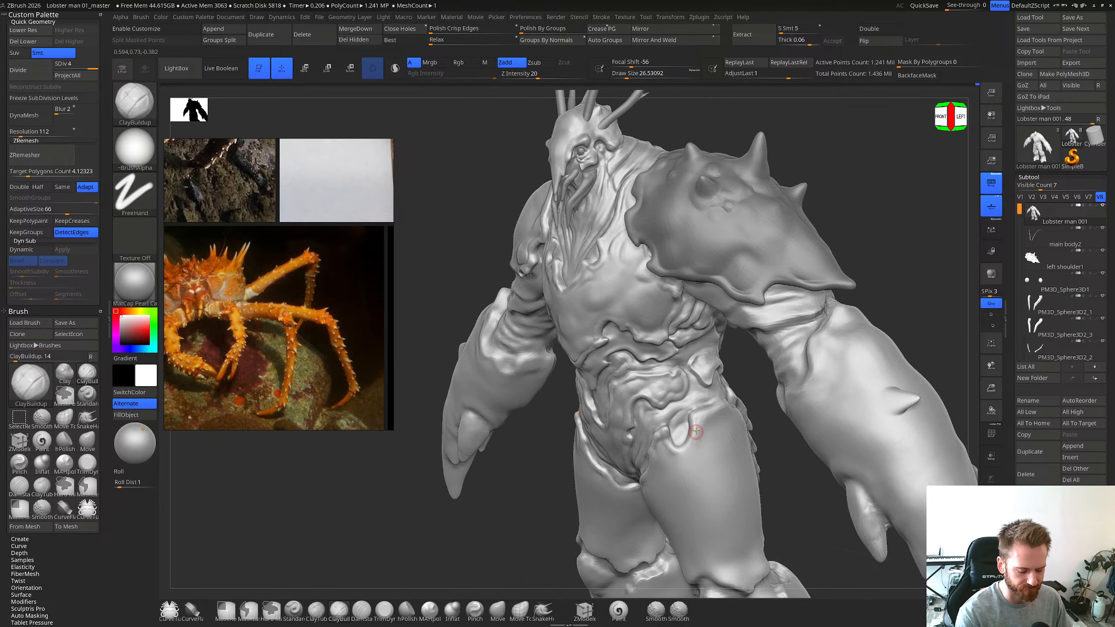
key(b)
key(d)
key(s)
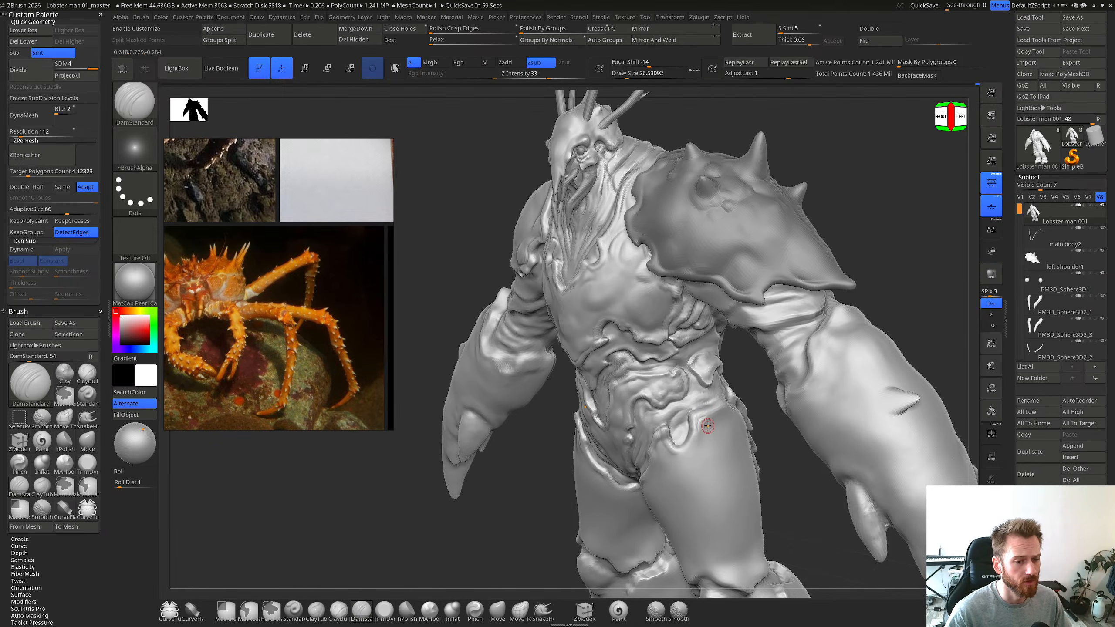
Step: Build up the hip plate's lower lobe with ClayBuildup and smooth its transition into the thigh
right_drag(706, 357, 696, 415)
key(b)
key(c)
key(b)
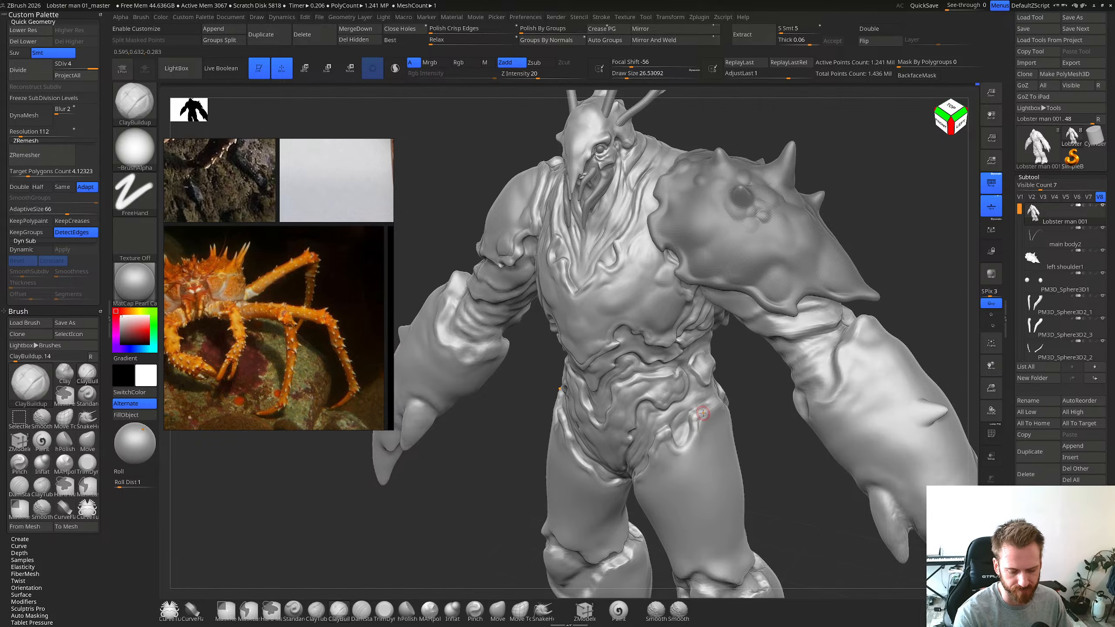
shift+drag(704, 413, 699, 421)
Step: Set the draw size to about 61 and lower the body to subdivision level 3
mouse_move(700, 424)
right_down()
mouse_move(699, 393)
mouse_move(708, 419)
right_up()
key(s)
drag(706, 420, 714, 421)
key(s)
key(shift+d)
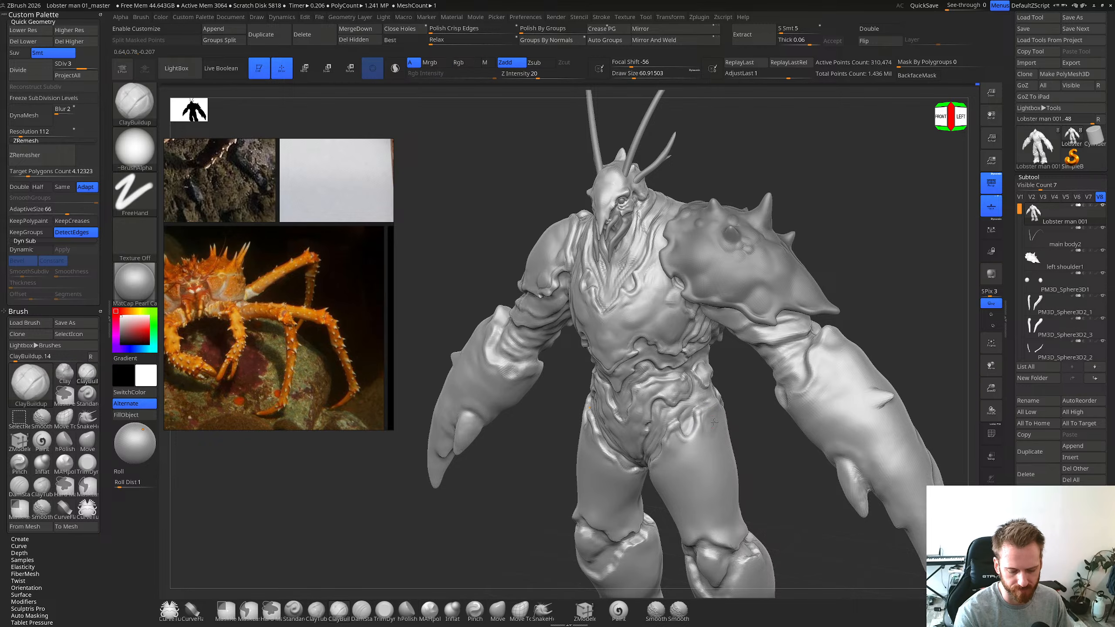
Step: Examine the whole figure's silhouette and leg proportions from the front and both three-quarter sides
ctrl+right_drag(710, 422, 709, 406)
mouse_move(708, 407)
right_down()
mouse_move(717, 417)
mouse_move(713, 396)
right_up()
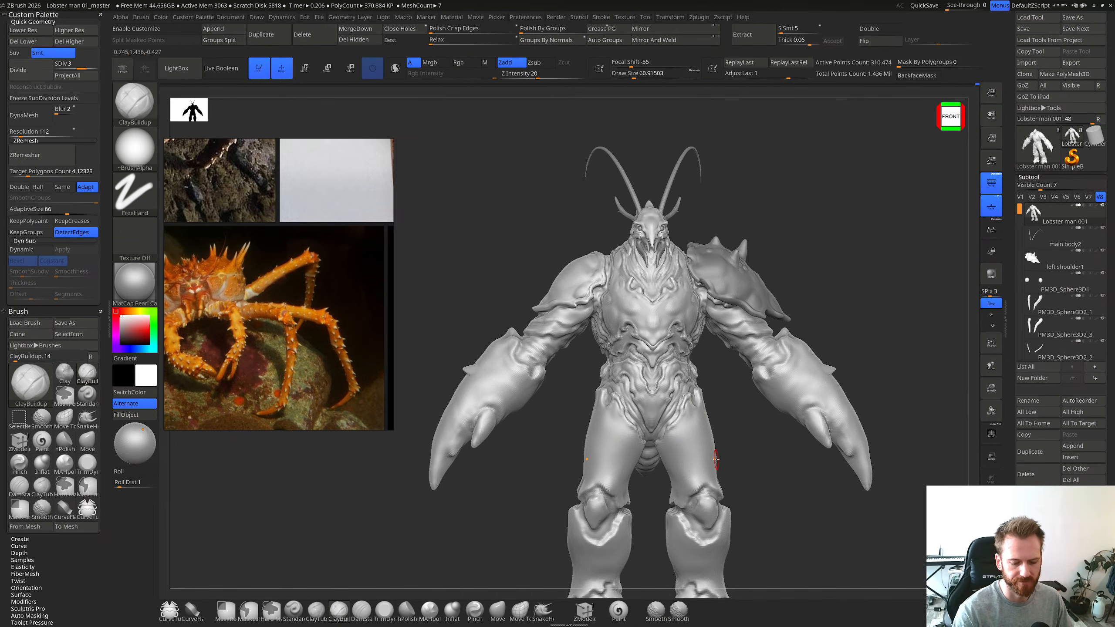
alt+right_drag(694, 249, 668, 172)
right_drag(861, 268, 774, 303)
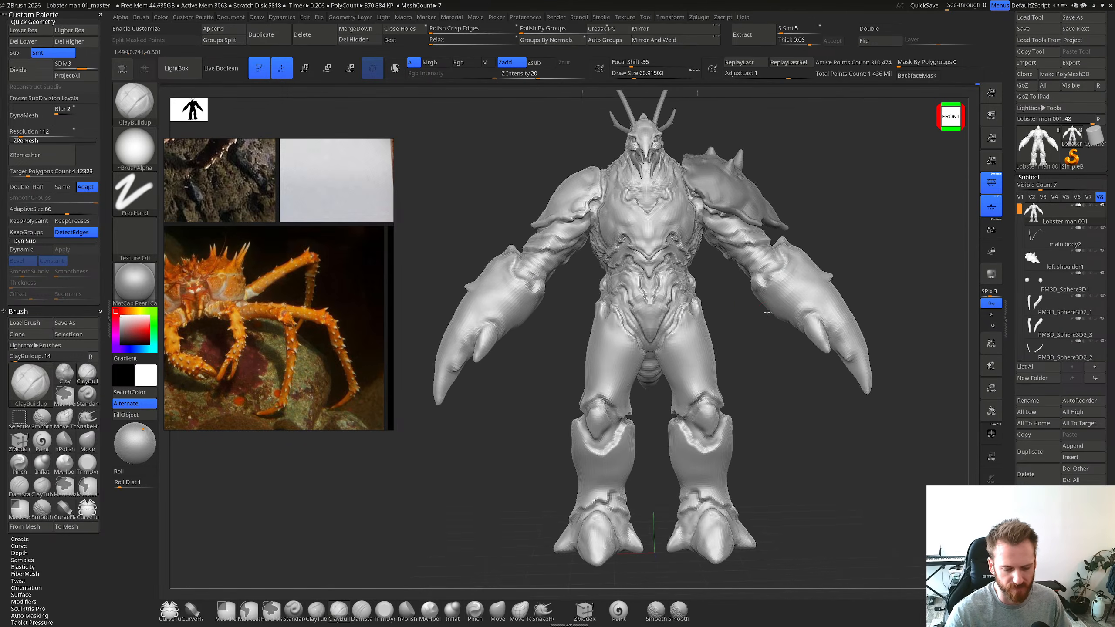
right_drag(604, 263, 668, 298)
shift+right_drag(594, 302, 695, 276)
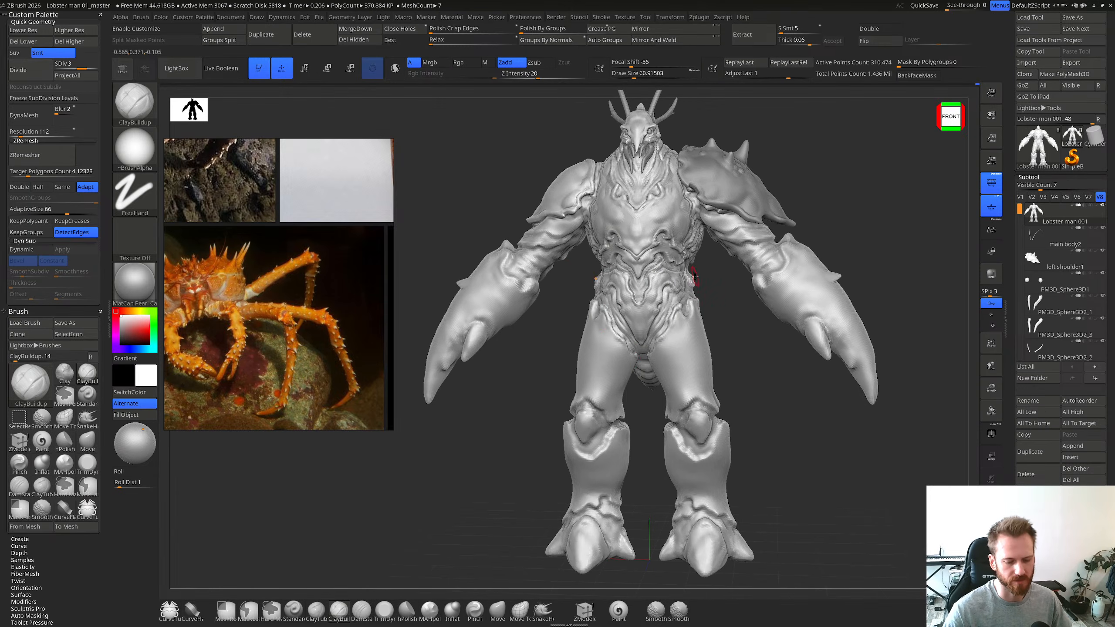
right_drag(688, 365, 650, 321)
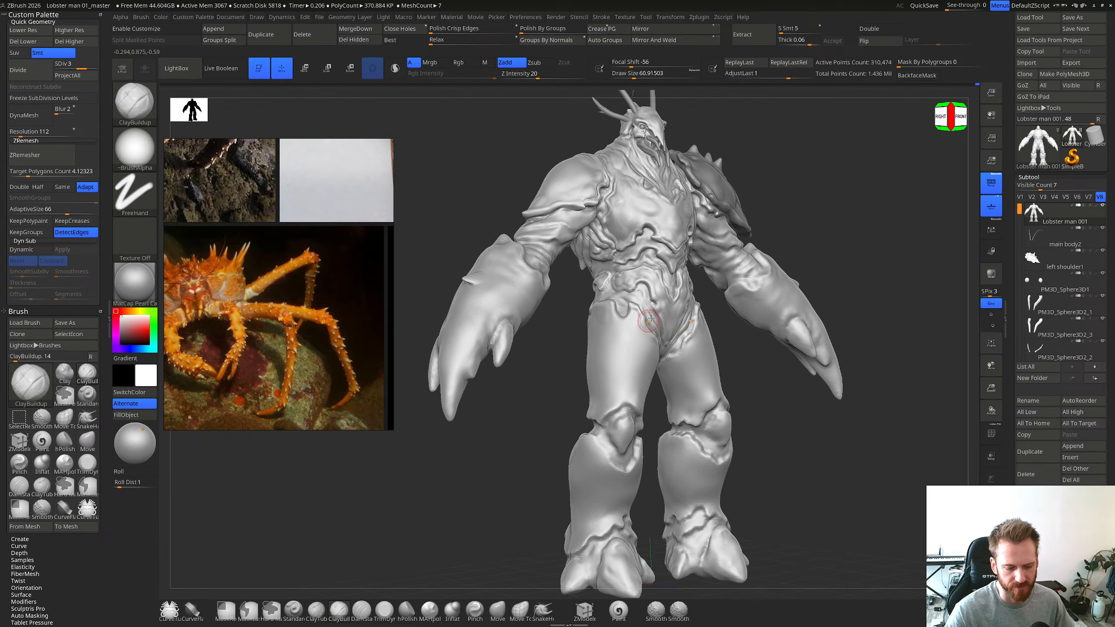
mouse_move(715, 339)
right_down()
mouse_move(668, 373)
mouse_move(696, 387)
mouse_move(667, 344)
mouse_move(717, 277)
mouse_move(717, 348)
mouse_move(696, 314)
mouse_move(737, 303)
mouse_move(715, 349)
mouse_move(690, 326)
mouse_move(658, 367)
mouse_move(648, 364)
right_up()
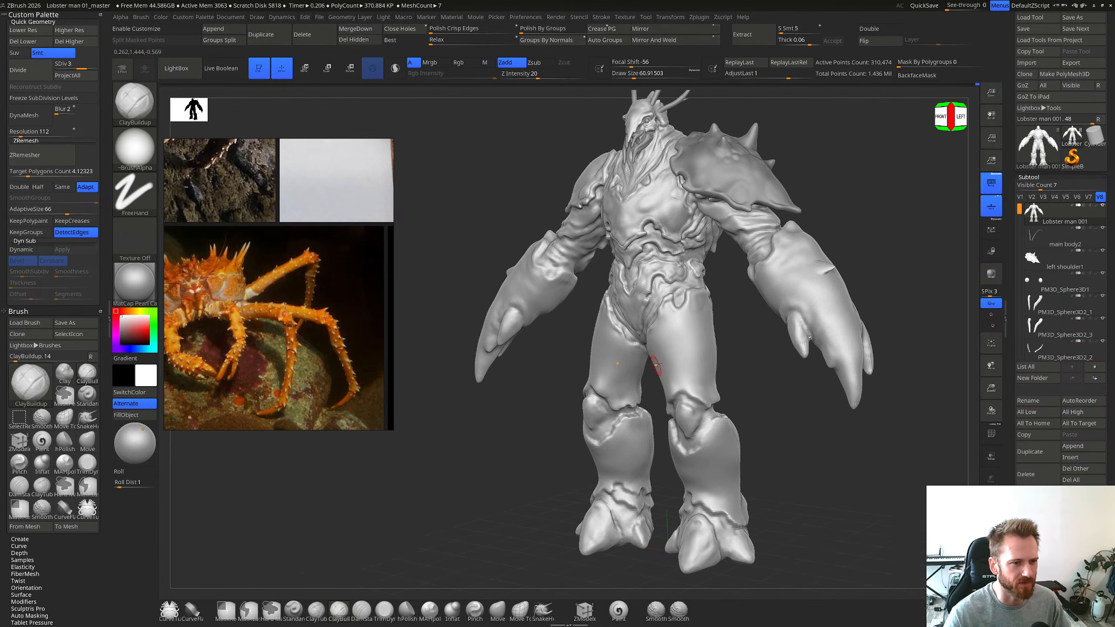
mouse_move(711, 330)
right_down()
mouse_move(676, 325)
mouse_move(696, 342)
right_up()
ctrl+right_drag(677, 267, 667, 325)
mouse_move(636, 299)
right_down()
mouse_move(747, 283)
mouse_move(705, 288)
mouse_move(727, 288)
mouse_move(692, 361)
mouse_move(703, 241)
mouse_move(713, 282)
mouse_move(704, 345)
right_up()
right_drag(725, 391, 698, 405)
Step: Smooth the shin plates at subdivision level 3 with a draw size of about 99
key(s)
drag(698, 406, 703, 405)
shift+right_drag(732, 458, 749, 452)
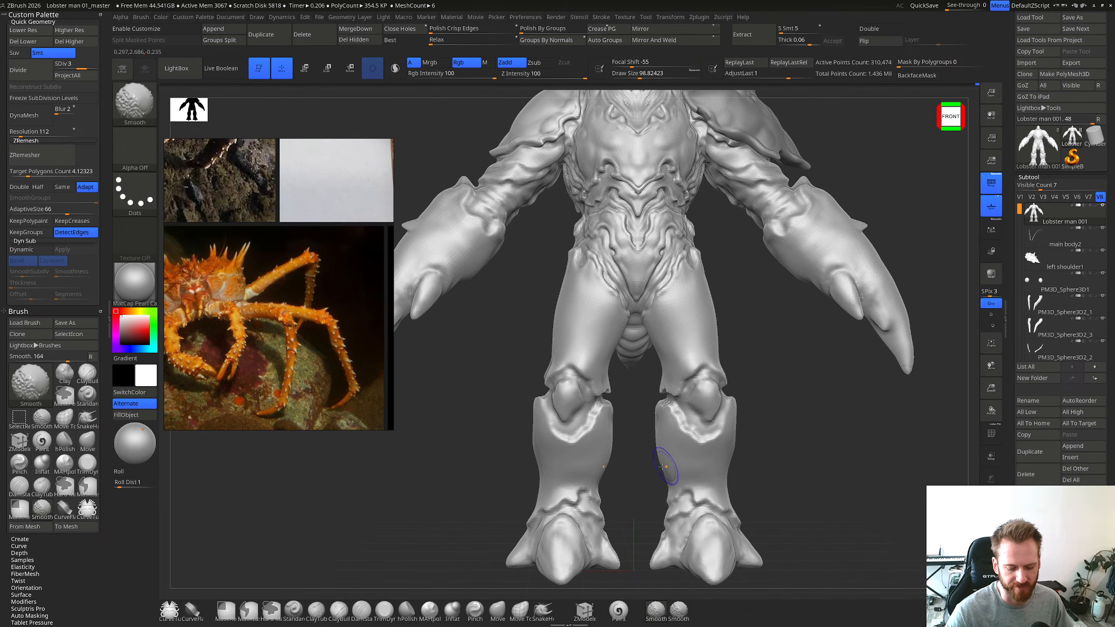
mouse_move(662, 468)
right_down()
mouse_move(676, 457)
mouse_move(740, 473)
right_up()
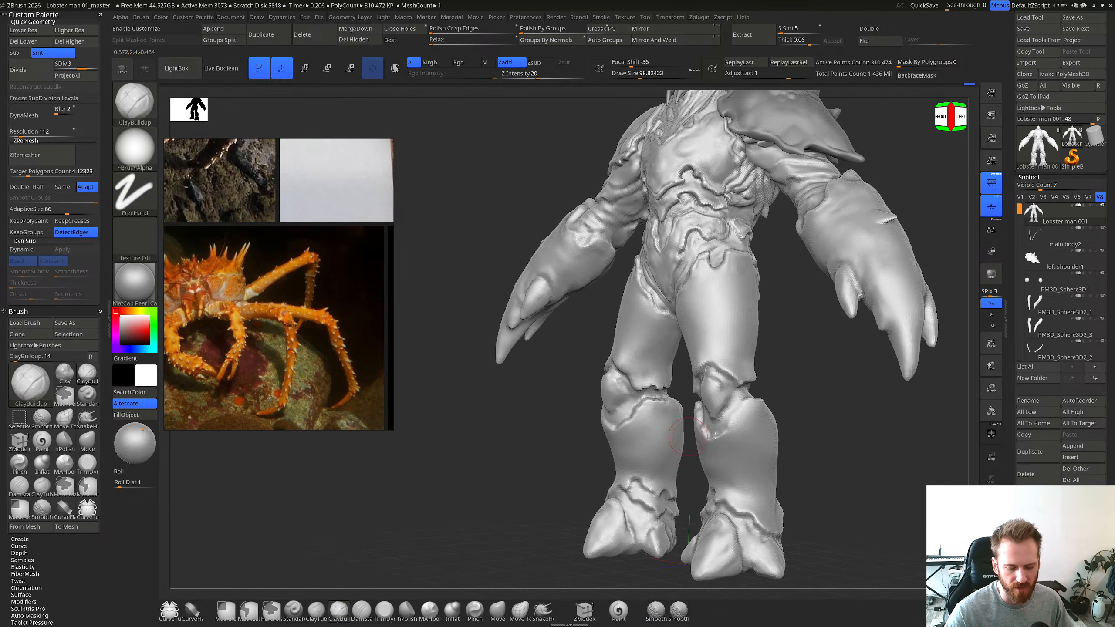
alt+right_drag(771, 437, 762, 392)
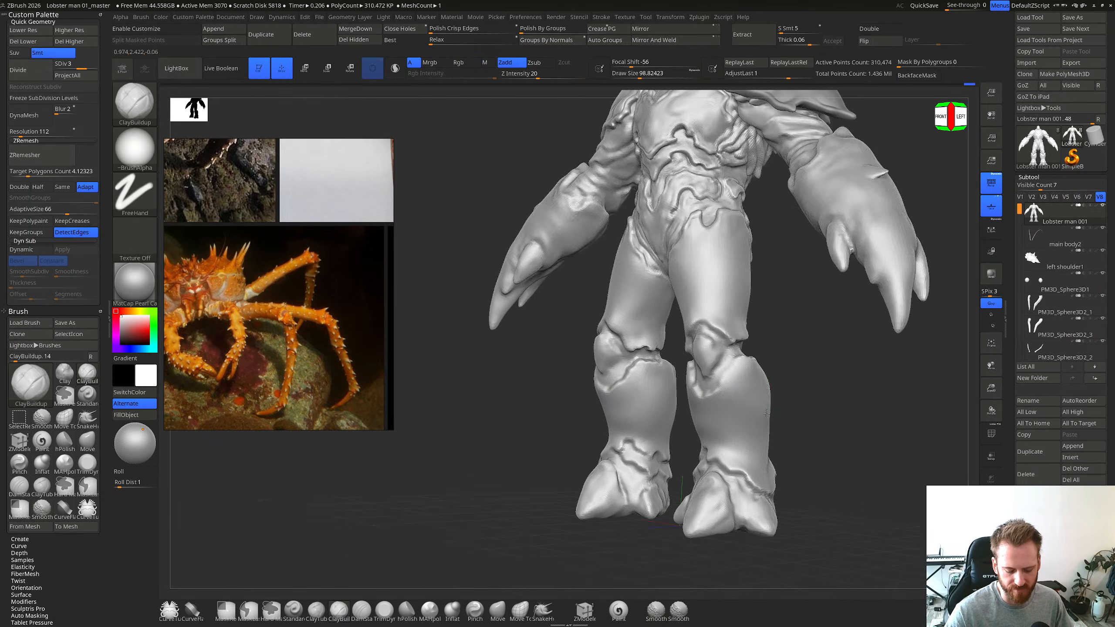
Step: Smooth the front and side surfaces of the pointed feet at subdivision level 3
right_drag(676, 485, 707, 516)
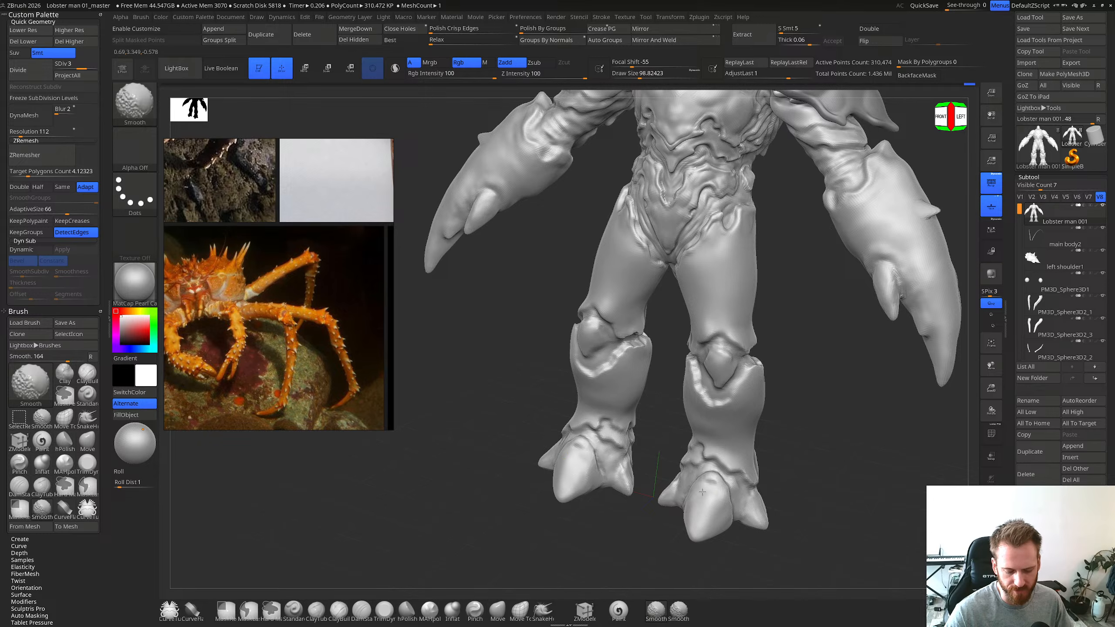
right_drag(692, 508, 688, 504)
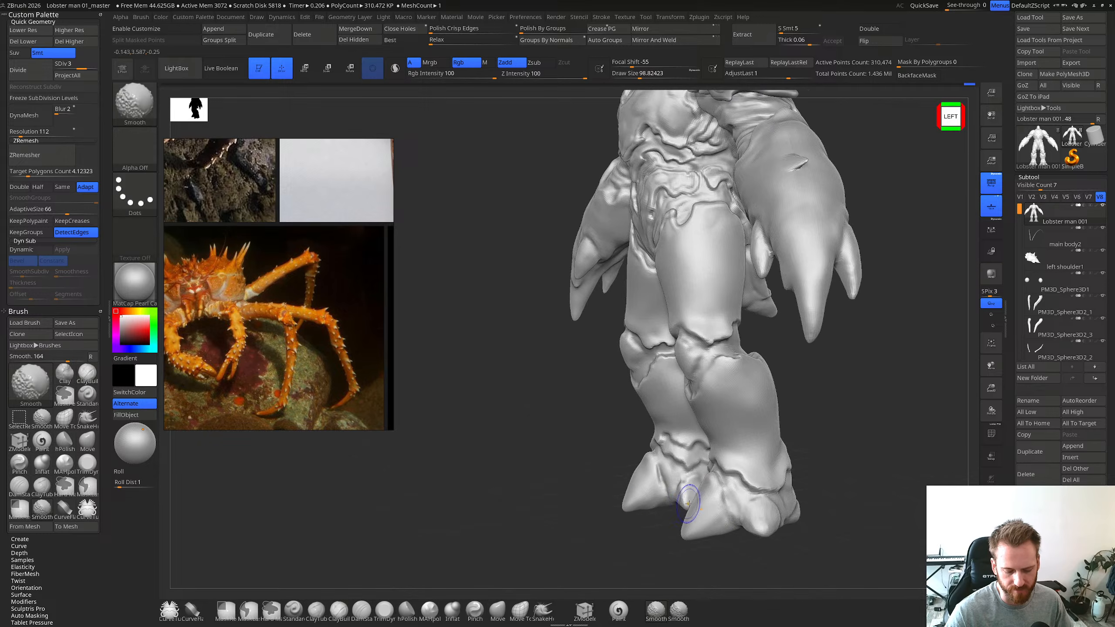
shift+drag(712, 525, 704, 505)
mouse_move(707, 444)
shift+right_down()
mouse_move(718, 517)
mouse_move(707, 508)
mouse_move(754, 432)
mouse_move(801, 421)
shift+right_up()
mouse_move(796, 380)
alt+right_down()
mouse_move(737, 456)
mouse_move(707, 453)
mouse_move(722, 478)
alt+right_up()
Step: Smooth the shin plates at subdivision level 2 and return the body to level 4
key(shift+d)
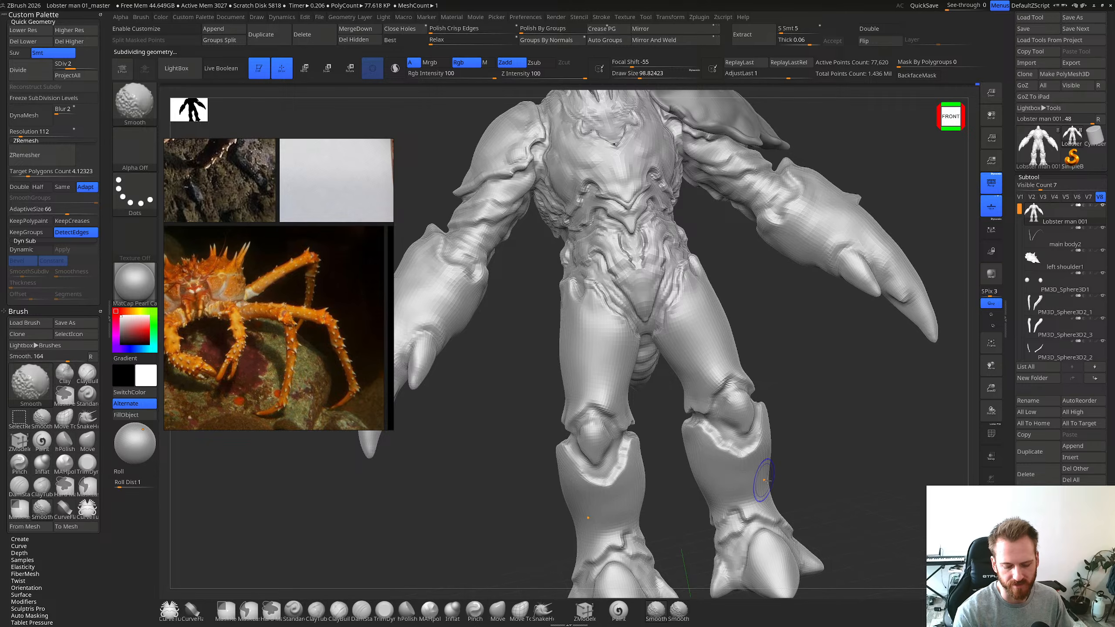
key(d)
key(d)
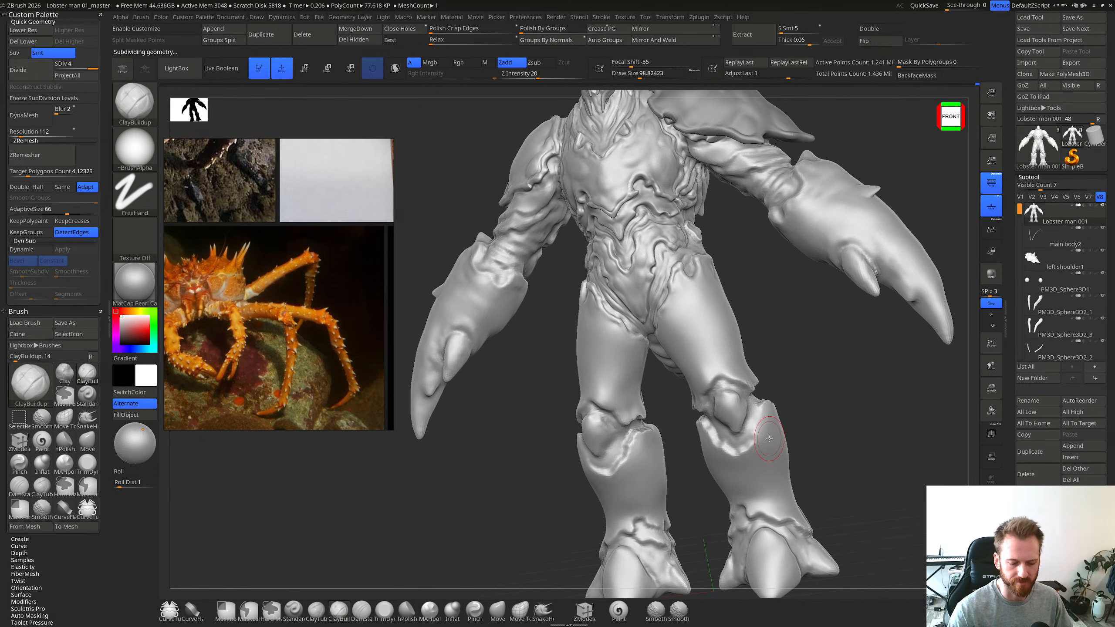
right_drag(770, 437, 703, 407)
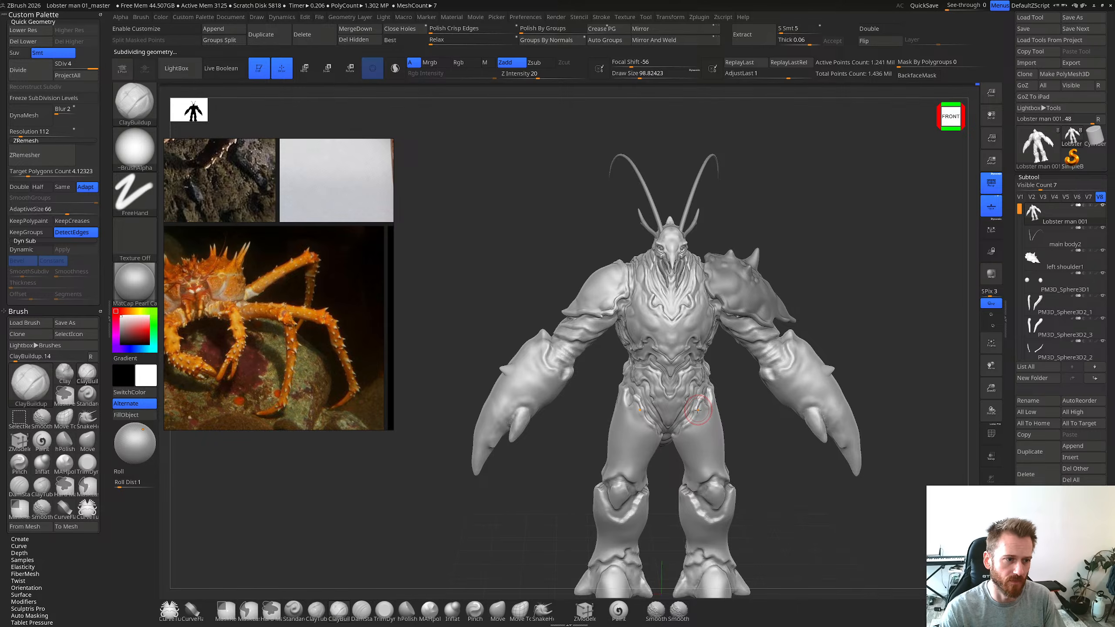
Step: Bring the creature's concept art into view on the reference board and compare its hips and legs with the sculpt
right_drag(693, 390, 713, 376)
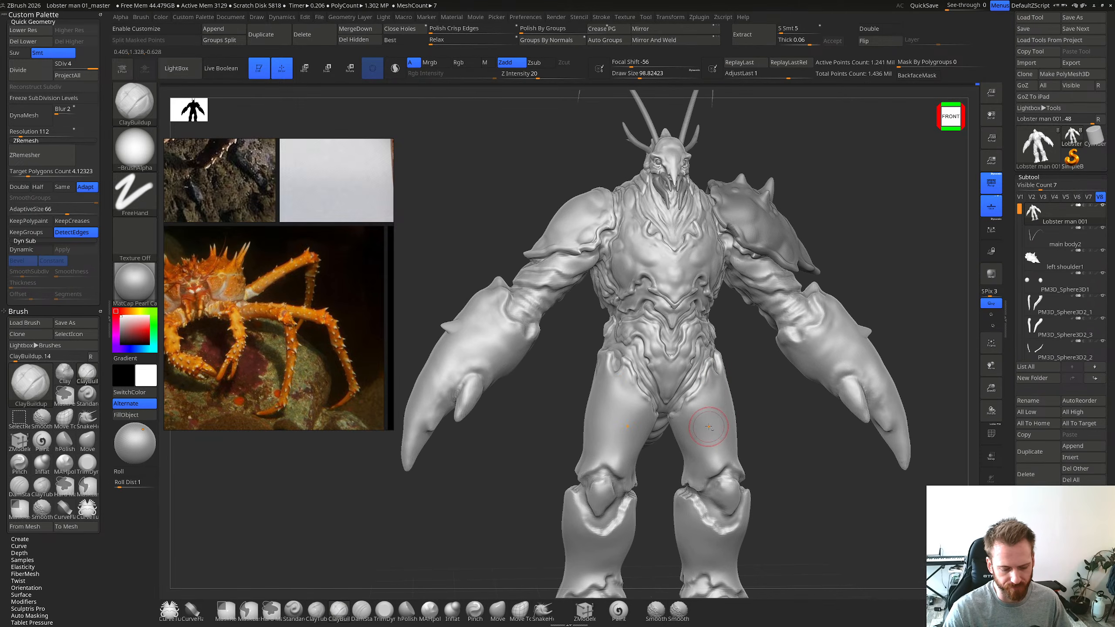
scroll(321, 277, down, 5)
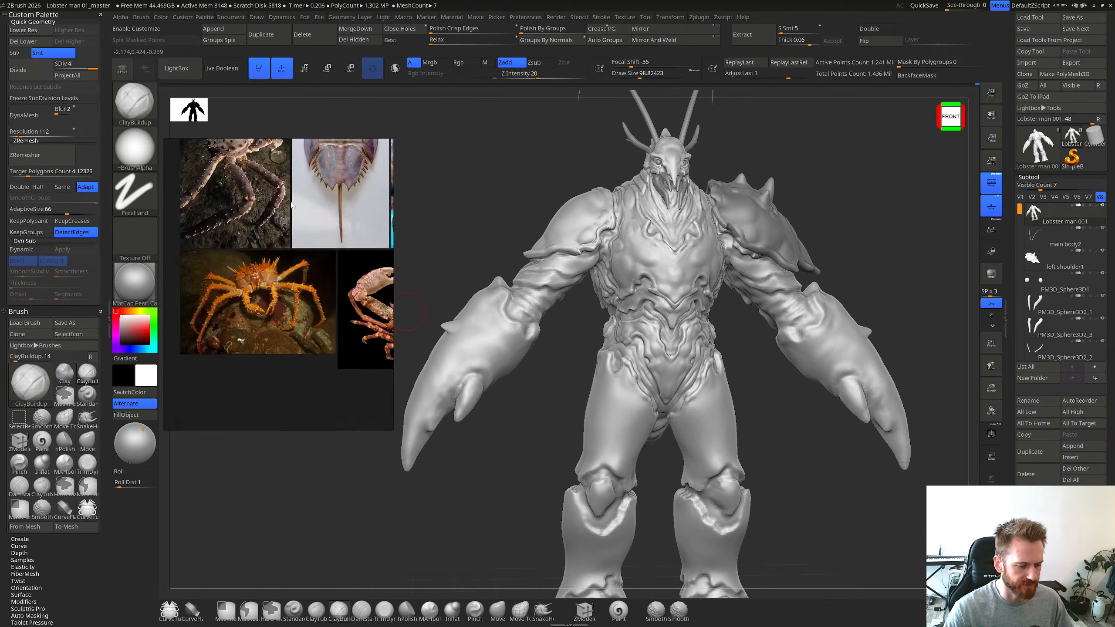
middle_drag(325, 249, 233, 320)
scroll(241, 340, up, 5)
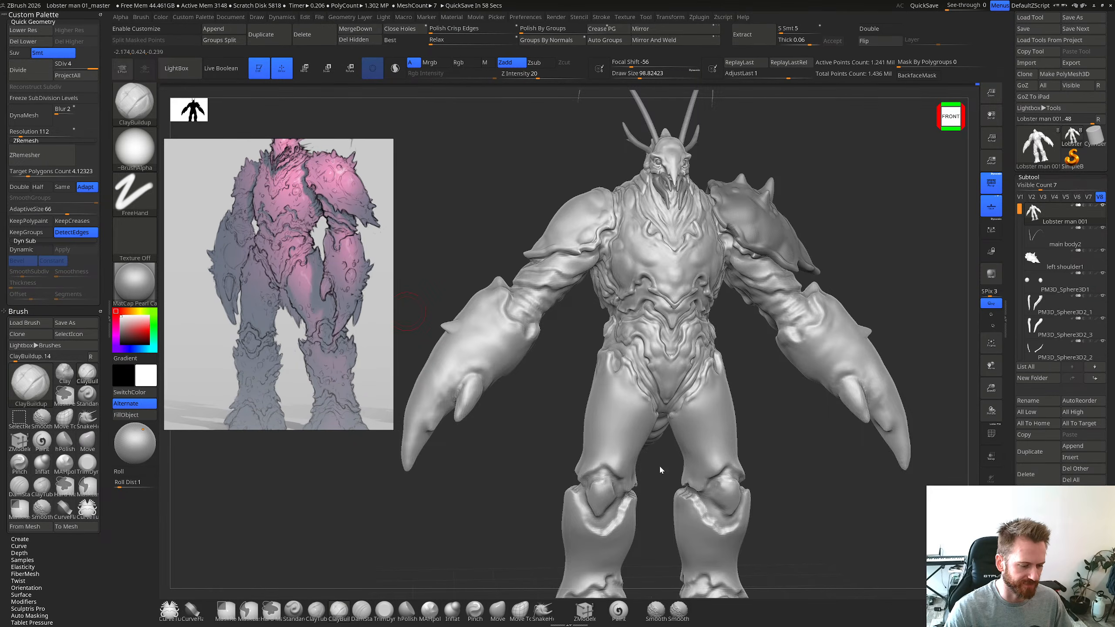
mouse_move(808, 398)
right_down()
mouse_move(780, 403)
mouse_move(798, 391)
mouse_move(789, 404)
right_up()
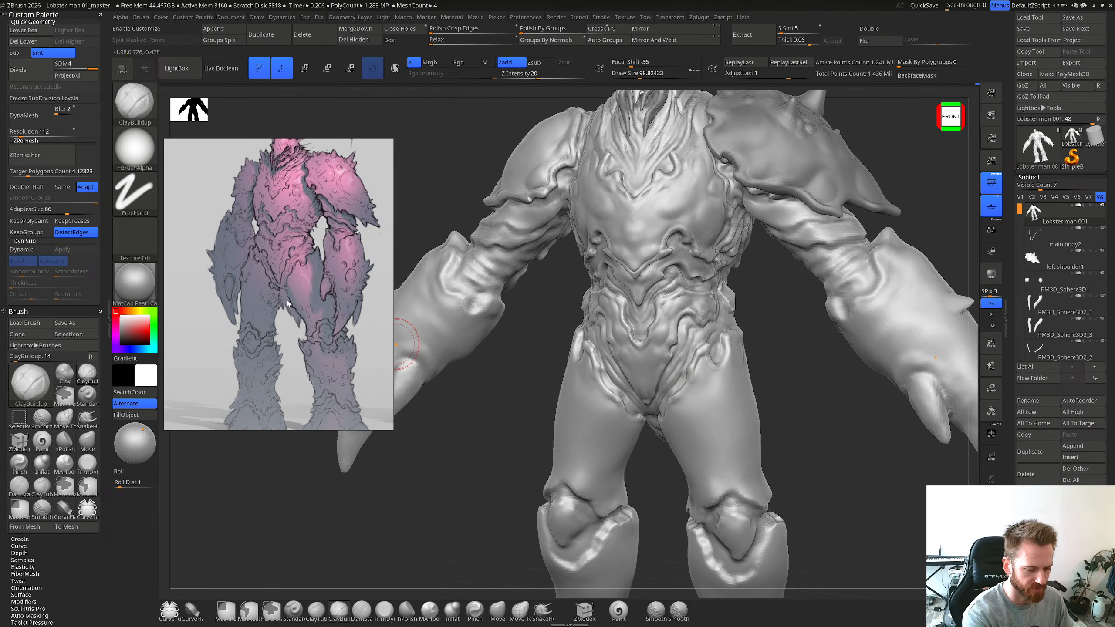
Step: Build up small bumps below the hip plate with ClayBuildup at a draw size of about 53, then raise the size to about 75
key(s)
drag(766, 370, 760, 370)
right_drag(768, 347, 745, 378)
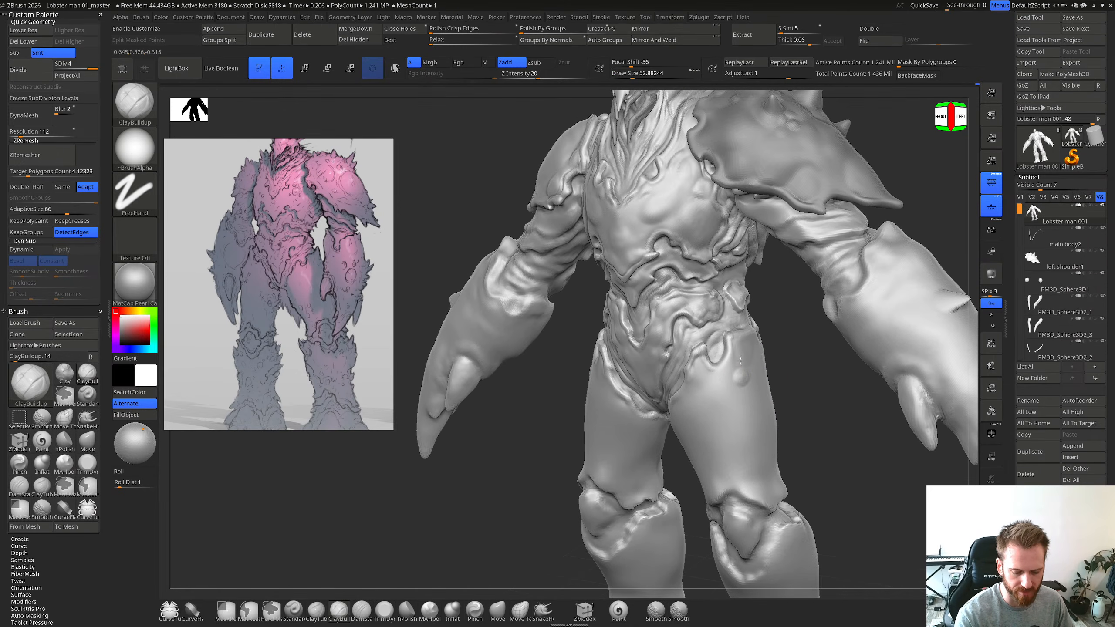
mouse_move(727, 383)
right_down()
mouse_move(735, 399)
mouse_move(735, 388)
right_up()
mouse_move(744, 380)
mouse_down()
mouse_move(744, 392)
mouse_move(744, 373)
mouse_up()
key(s)
key(s)
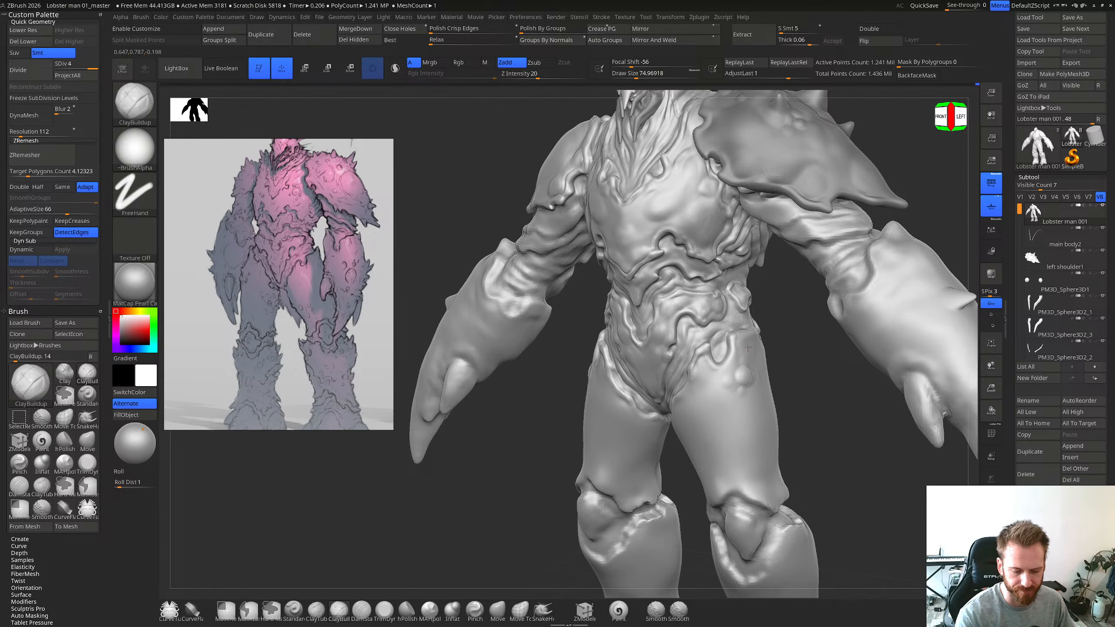
Step: Carve the inner thigh beside the groin with DamStandard at a draw size of about 47 and return to ClayBuildup
mouse_move(748, 348)
right_down()
mouse_move(746, 374)
mouse_move(690, 443)
right_up()
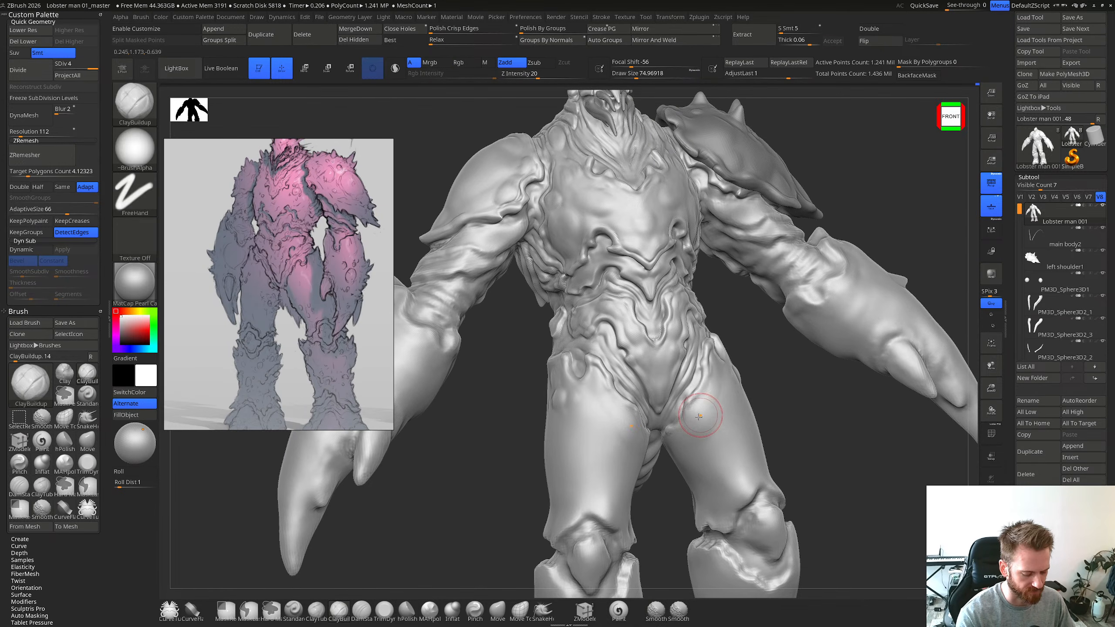
key(b)
key(d)
key(s)
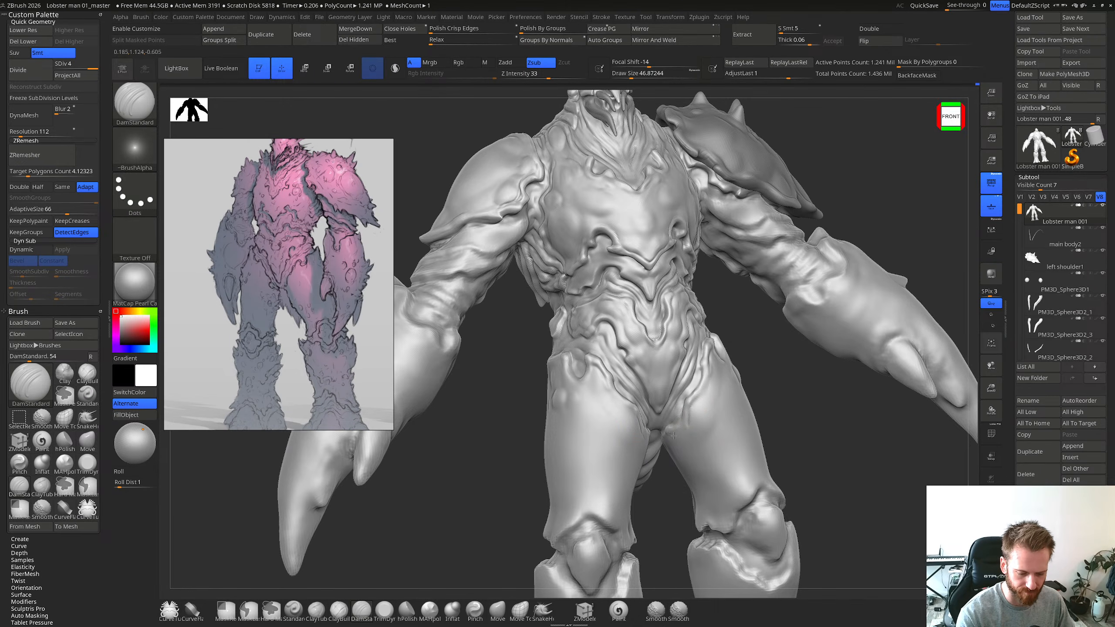
key(b)
key(c)
key(b)
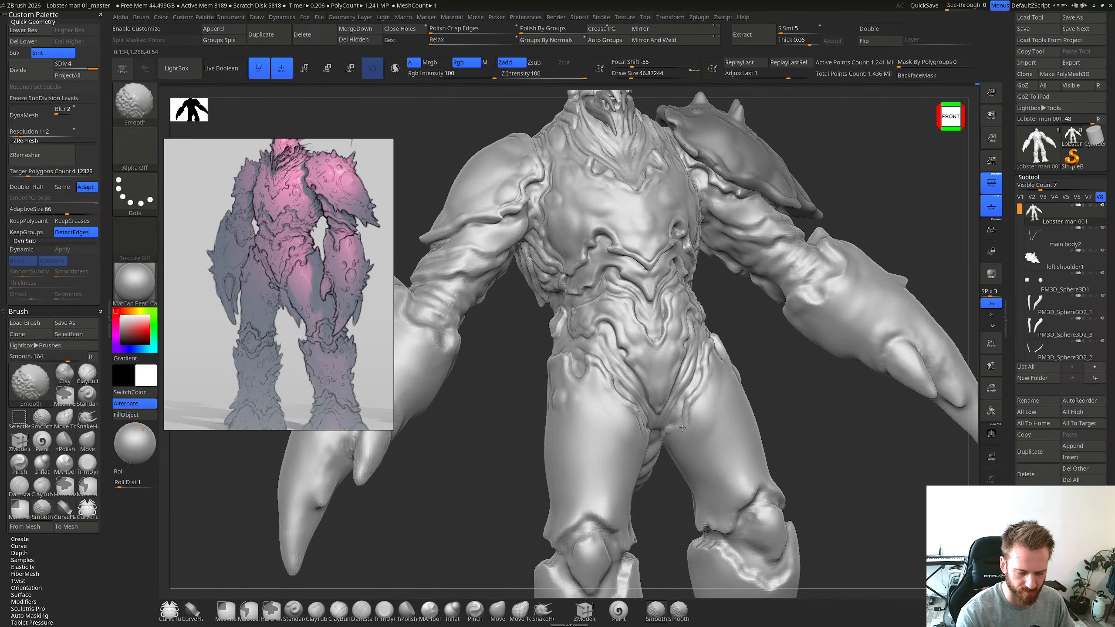
Step: Undo the last stroke, set the draw size to about 70 and smooth the upper thigh
mouse_move(725, 404)
right_down()
mouse_move(709, 424)
mouse_move(730, 433)
right_up()
key(ctrl+z)
key(s)
drag(730, 433, 734, 432)
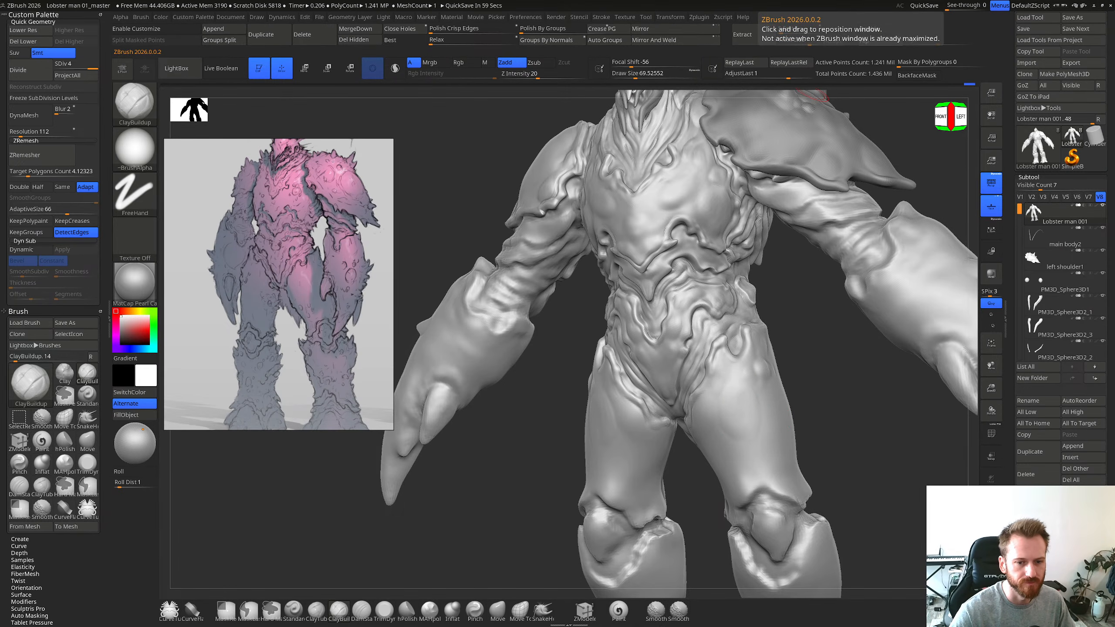
shift+drag(818, 277, 856, 288)
mouse_move(741, 429)
shift+mouse_down()
mouse_move(749, 393)
mouse_move(743, 424)
shift+mouse_up()
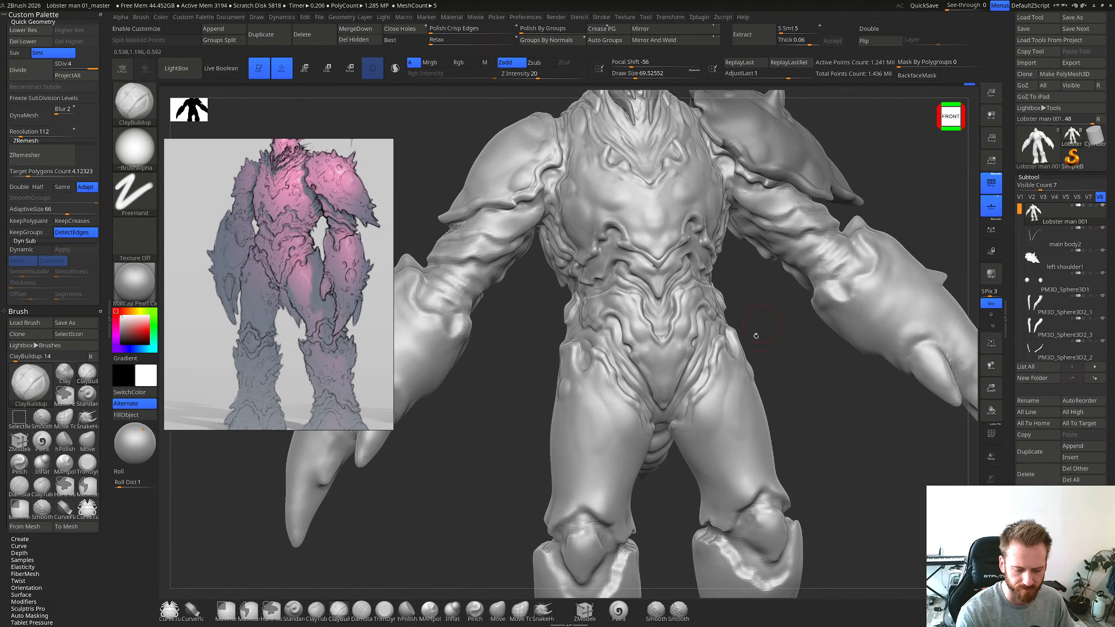
Step: Refine the thigh's surface from below the hip plate to above the knee with ClayBuildup
right_drag(755, 336, 731, 369)
mouse_move(754, 407)
right_down()
mouse_move(770, 404)
mouse_move(766, 366)
right_up()
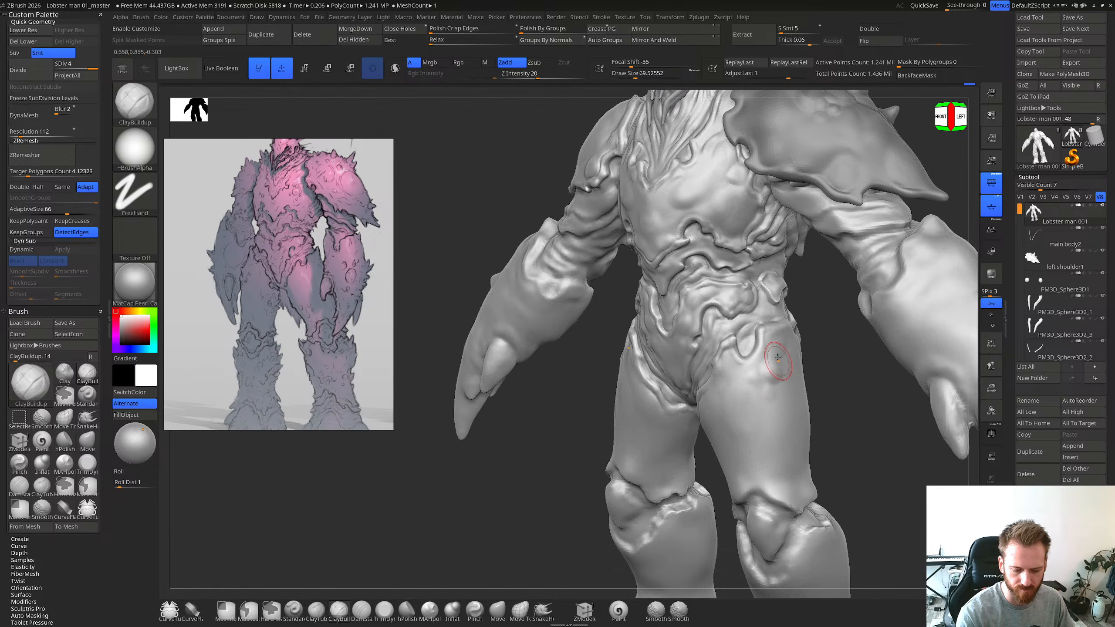
mouse_move(779, 347)
shift+right_down()
mouse_move(779, 373)
mouse_move(801, 324)
mouse_move(780, 443)
shift+right_up()
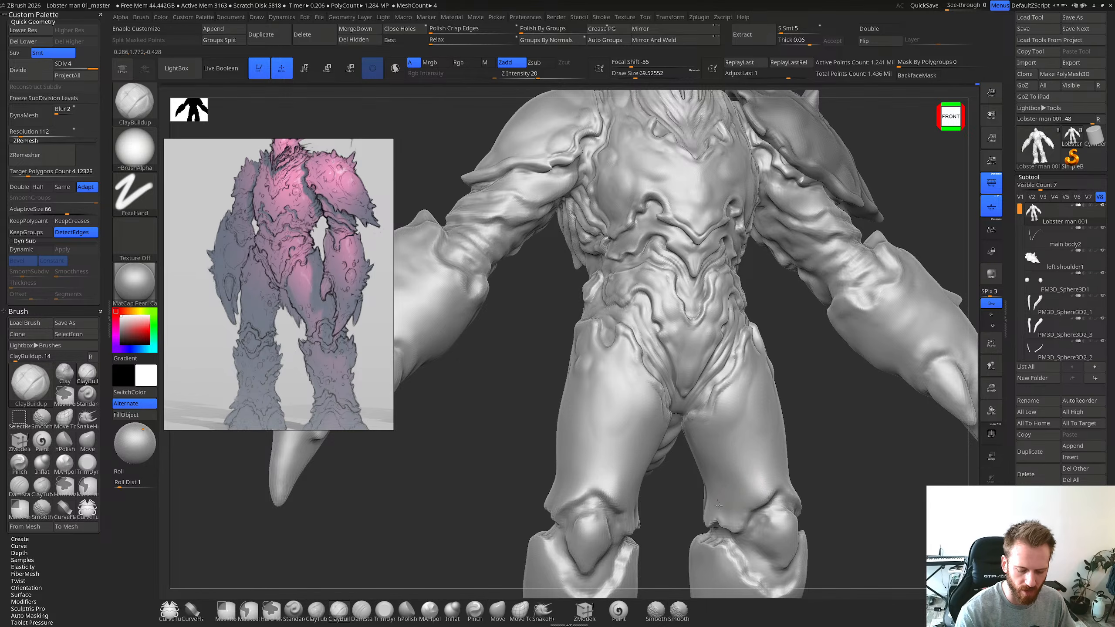
key(shift)
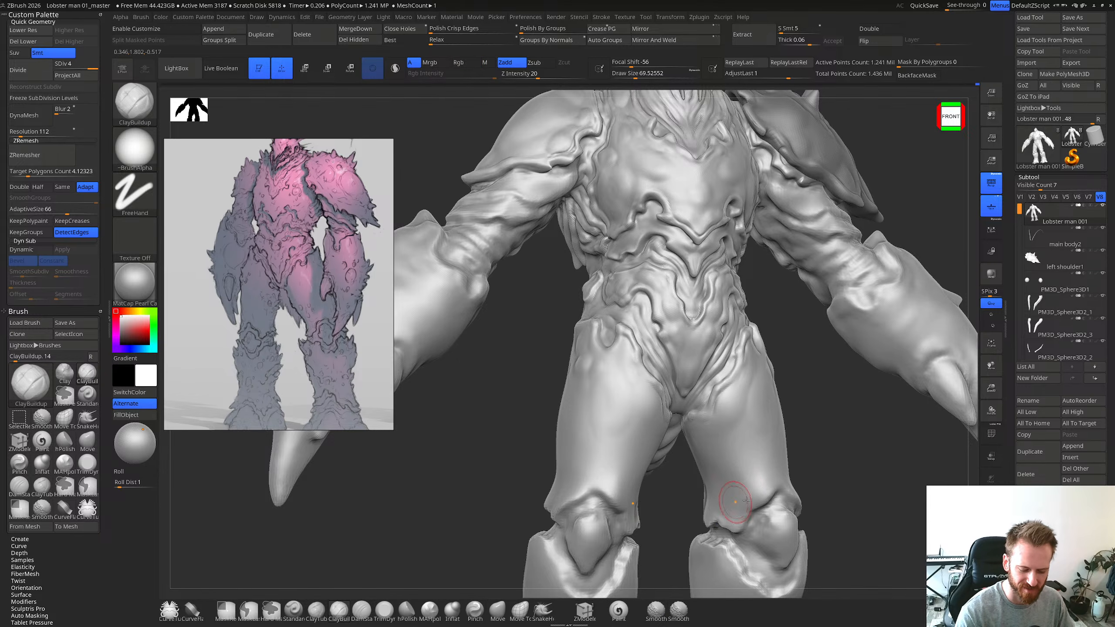
Step: Refine the lower rim at the back of the thigh with ClayBuildup, reducing the draw size to about 23
mouse_move(739, 491)
right_down()
mouse_move(735, 500)
mouse_move(762, 524)
mouse_move(700, 510)
mouse_move(710, 487)
right_up()
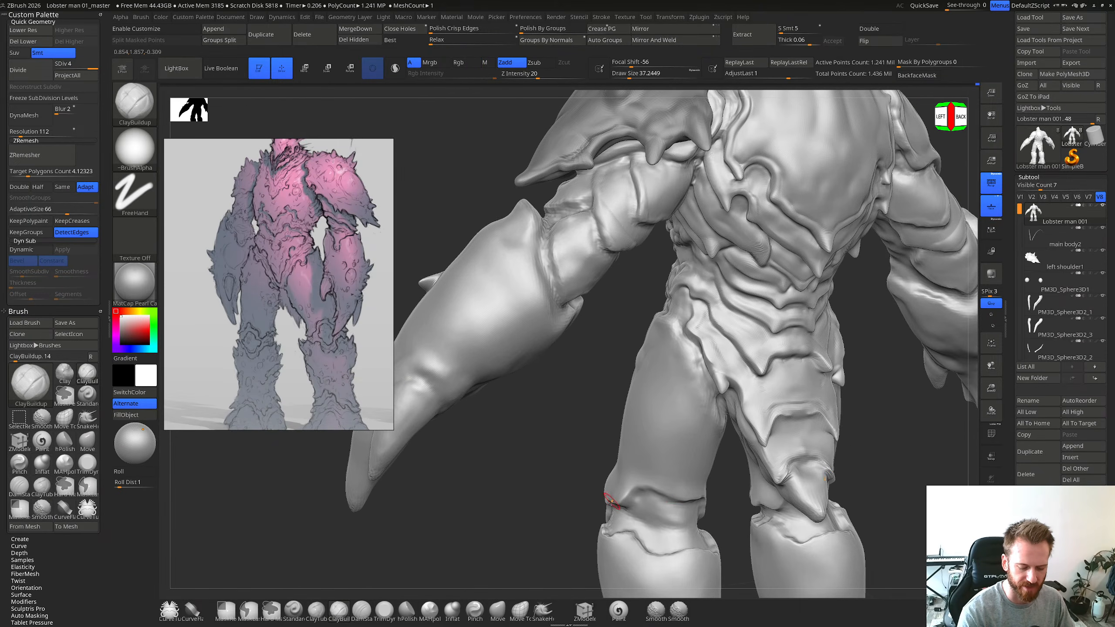
key(bracketleft)
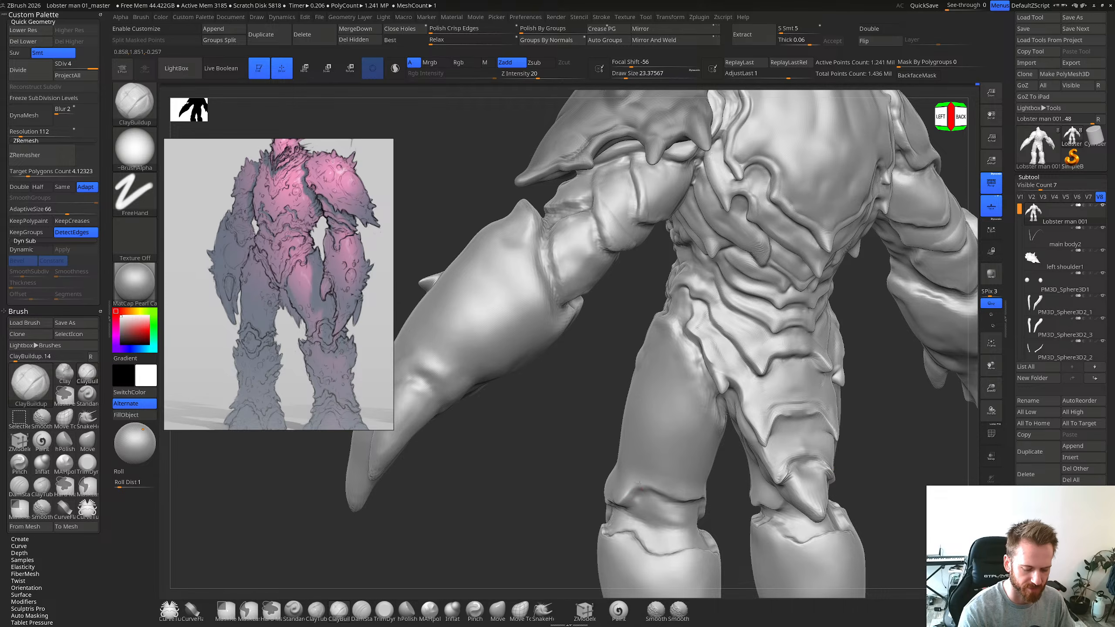
mouse_move(636, 493)
right_down()
mouse_move(588, 487)
mouse_move(632, 484)
right_up()
Step: Smooth the upper inner thigh just below the groin folds, raising the draw size to about 81
key(shift)
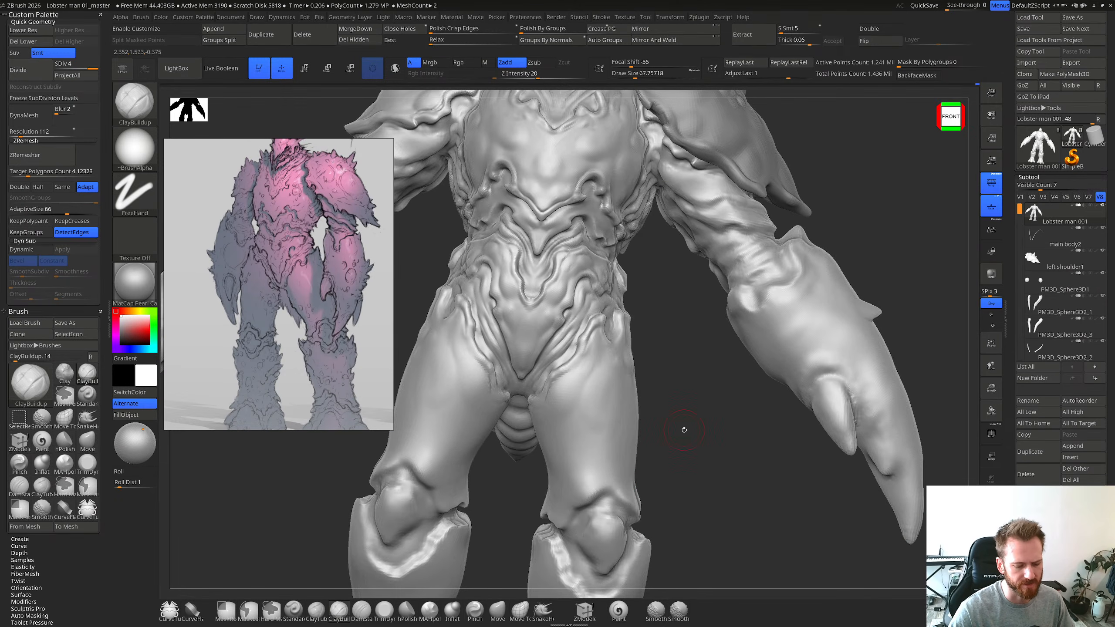
right_drag(682, 429, 690, 426)
right_drag(569, 388, 577, 410)
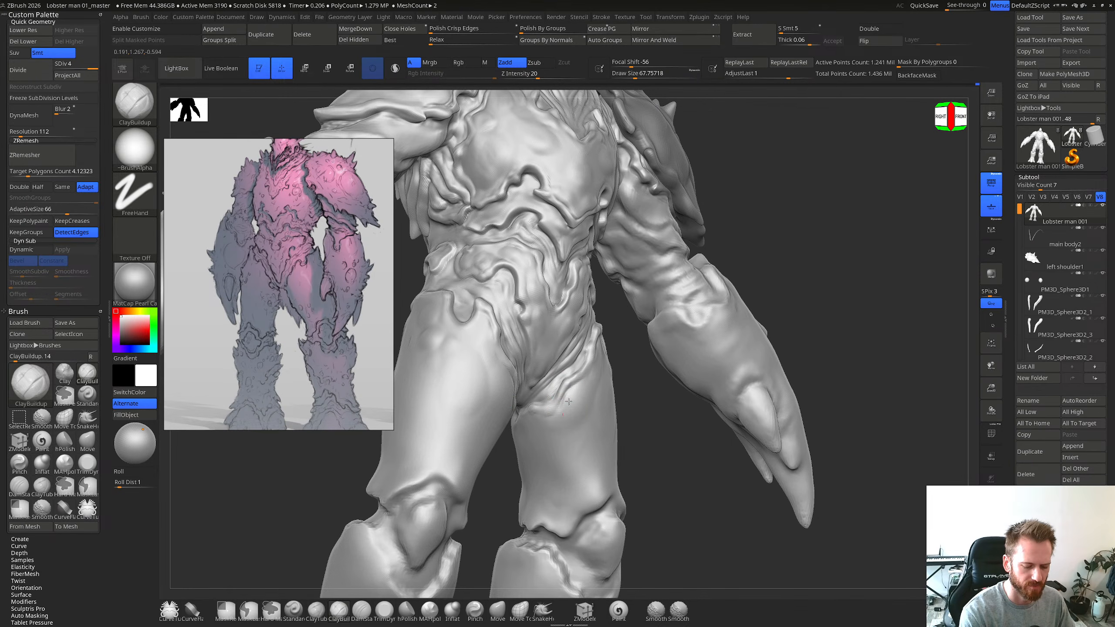
shift+drag(567, 417, 532, 424)
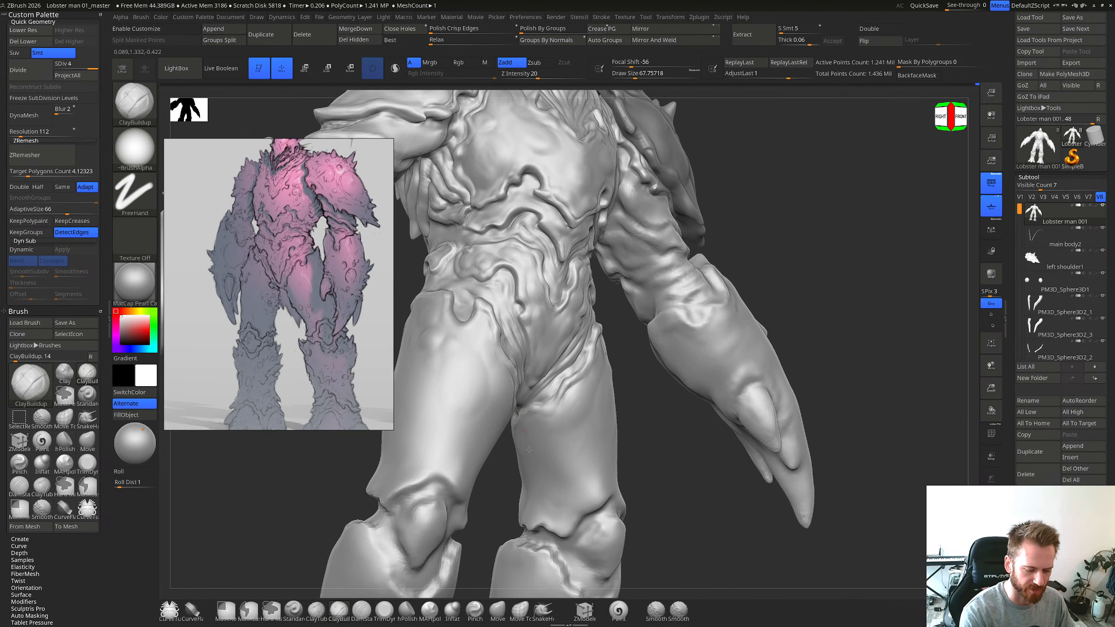
key(bracketright)
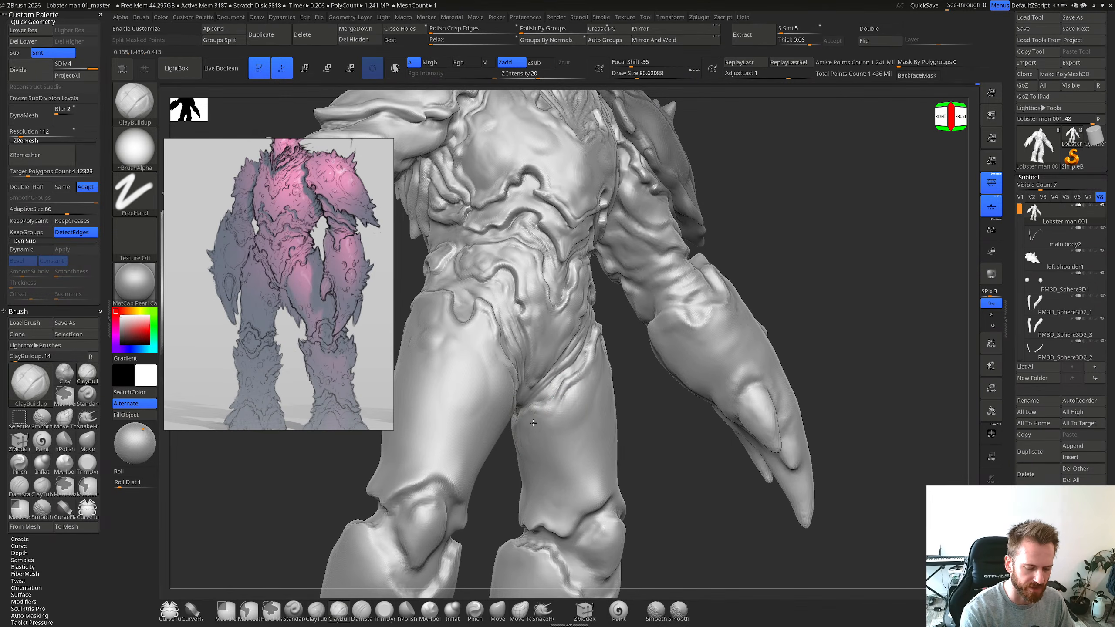
shift+drag(533, 423, 523, 452)
Step: Build up small folds on the upper inner thigh beneath the groin with ClayBuildup at a draw size of about 29
right_drag(565, 422, 540, 419)
key(s)
drag(539, 420, 537, 420)
mouse_move(537, 457)
right_down()
mouse_move(531, 411)
mouse_move(543, 420)
right_up()
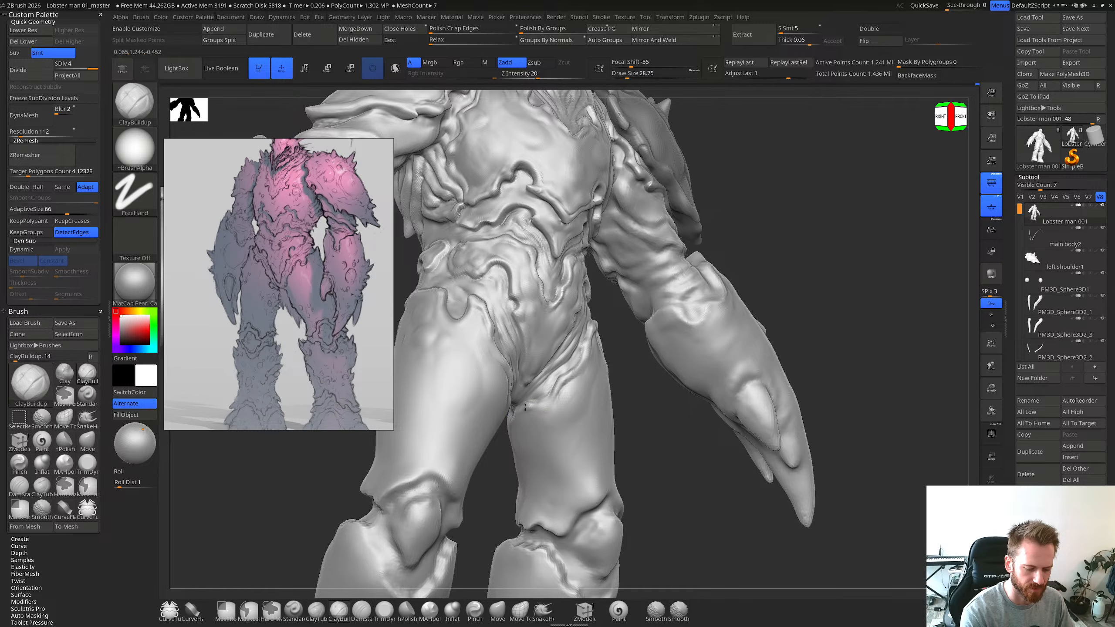
drag(520, 409, 523, 408)
mouse_move(520, 407)
right_down()
mouse_move(595, 363)
mouse_move(501, 440)
mouse_move(518, 417)
mouse_move(506, 400)
mouse_move(528, 391)
mouse_move(539, 408)
mouse_move(538, 398)
right_up()
Step: Carve creases between the inner thigh folds below the groin with DamStandard at a draw size of about 29
key(b)
key(d)
key(s)
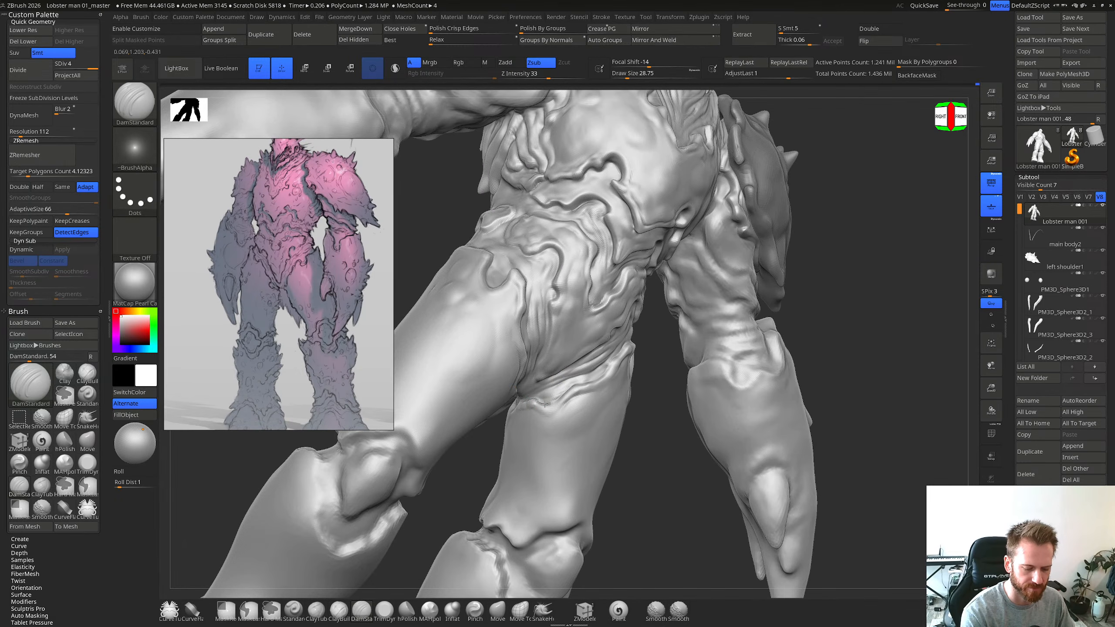
mouse_move(560, 384)
right_down()
mouse_move(575, 388)
mouse_move(562, 406)
mouse_move(575, 393)
mouse_move(577, 411)
mouse_move(603, 391)
right_up()
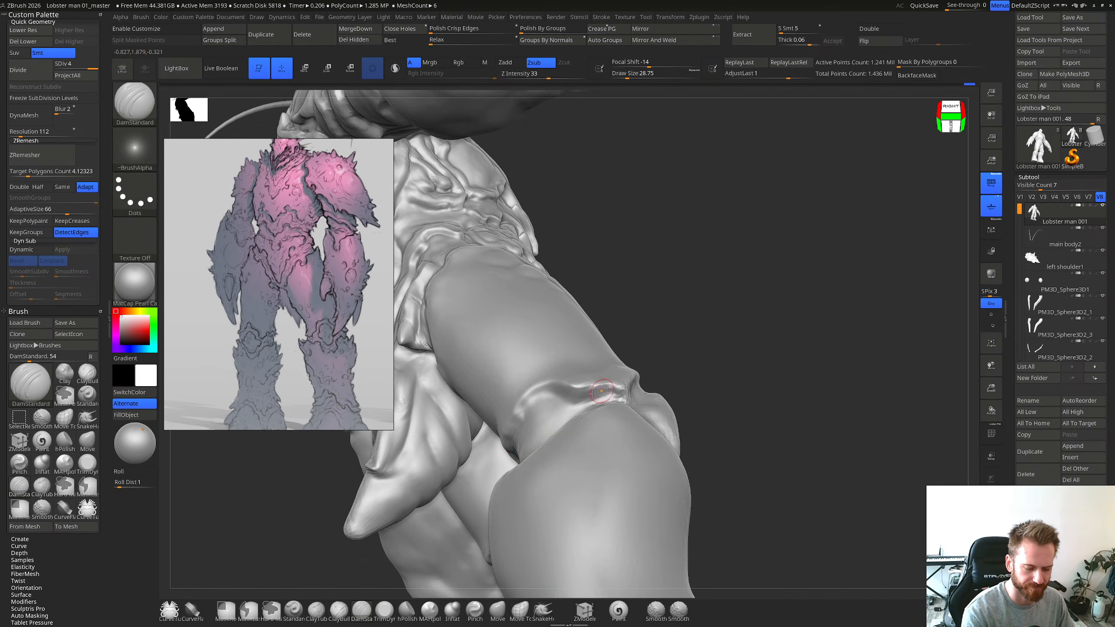
Step: Smooth and carve the seam where the rear of the upper thigh meets the hip plates, using DamStandard
right_drag(492, 456, 512, 446)
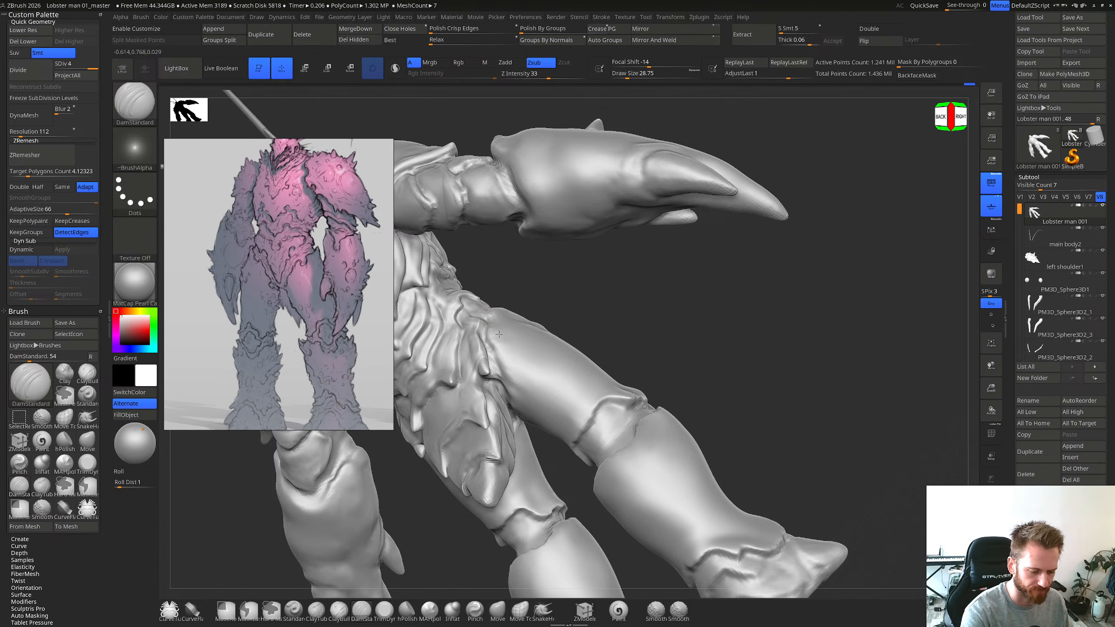
mouse_move(488, 332)
right_down()
mouse_move(520, 398)
mouse_move(510, 402)
right_up()
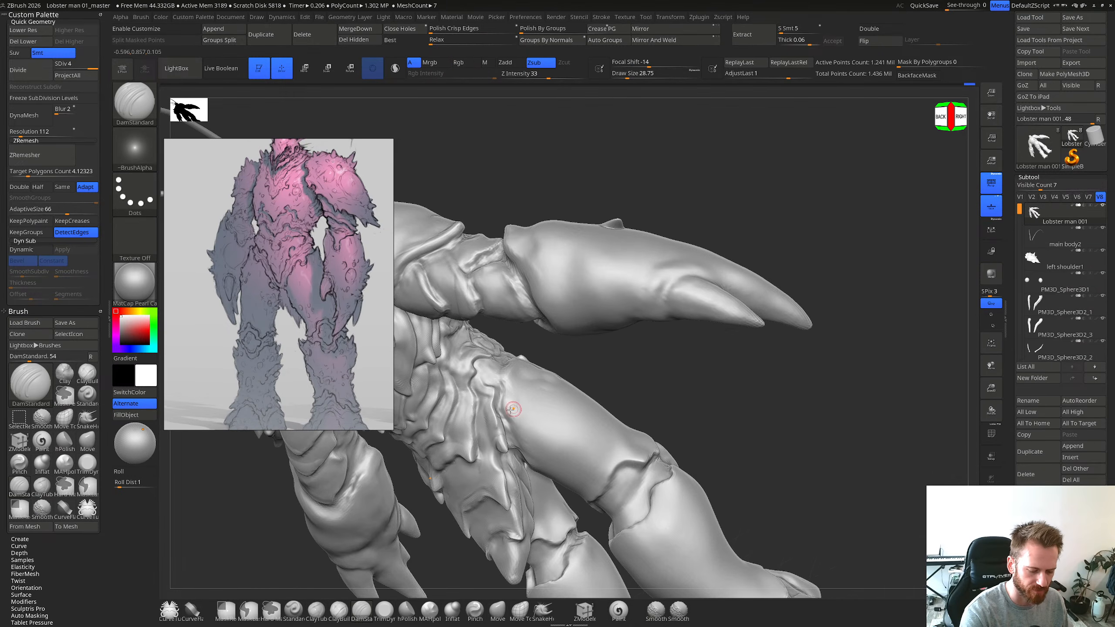
key(ctrl)
shift+drag(506, 402, 509, 406)
key(b)
key(d)
key(s)
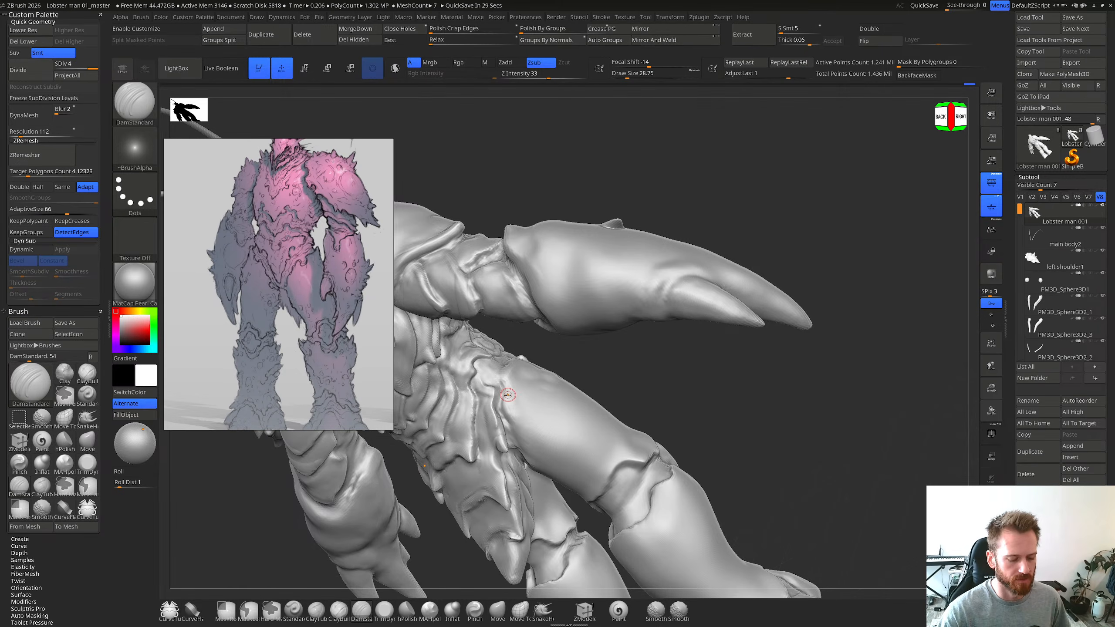
Step: Switch to ClayBuildup with a draw size of about 40 and smooth the side of the tail plate at the back
shift+drag(717, 446, 730, 438)
alt+drag(767, 393, 851, 336)
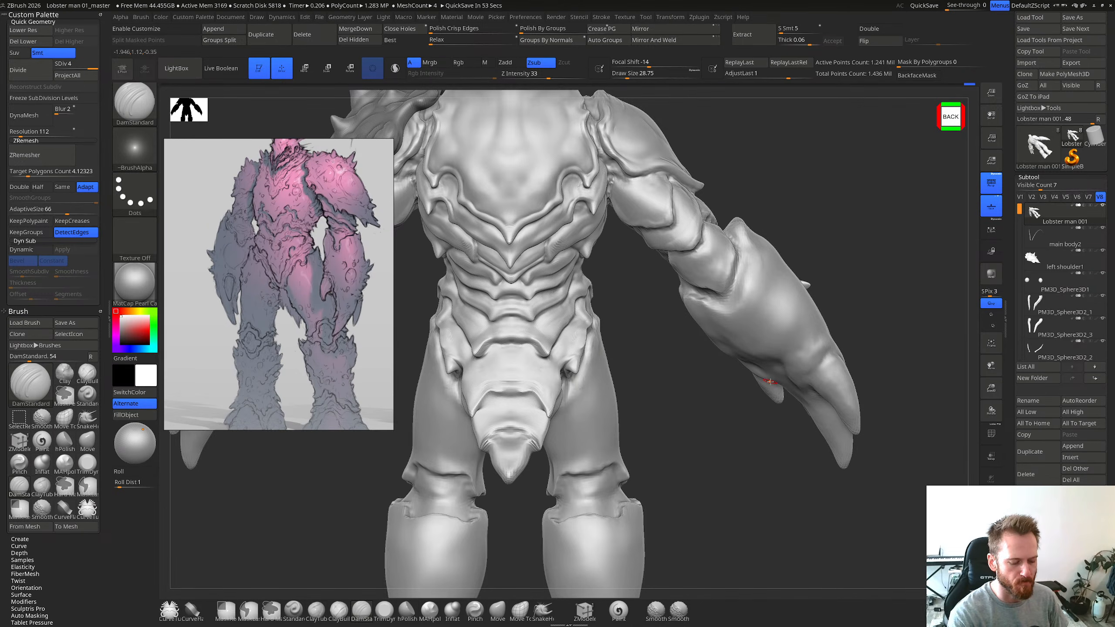
mouse_move(589, 365)
right_down()
mouse_move(705, 378)
mouse_move(614, 350)
mouse_move(549, 370)
mouse_move(594, 379)
mouse_move(605, 399)
mouse_move(562, 459)
mouse_move(590, 426)
mouse_move(579, 367)
mouse_move(543, 443)
mouse_move(681, 441)
mouse_move(548, 422)
mouse_move(566, 439)
mouse_move(538, 458)
right_up()
key(shift)
key(b)
key(c)
key(b)
shift+drag(541, 476, 557, 469)
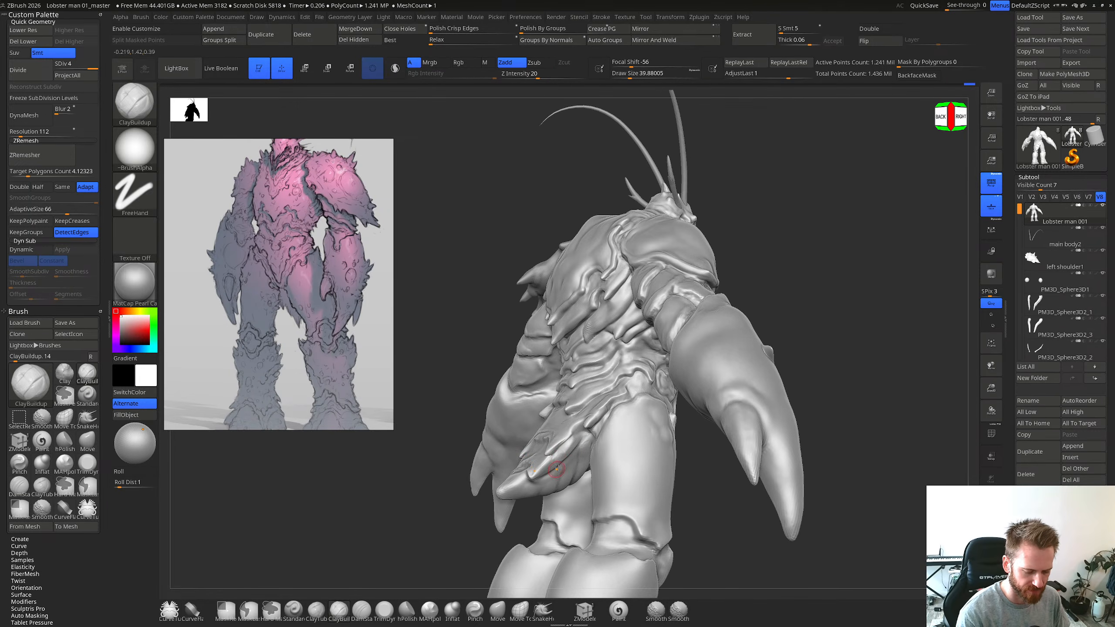
Step: Build up the armour ridges along the side of the tail with the ClayBuildup brush
right_drag(556, 469, 565, 476)
drag(575, 457, 552, 477)
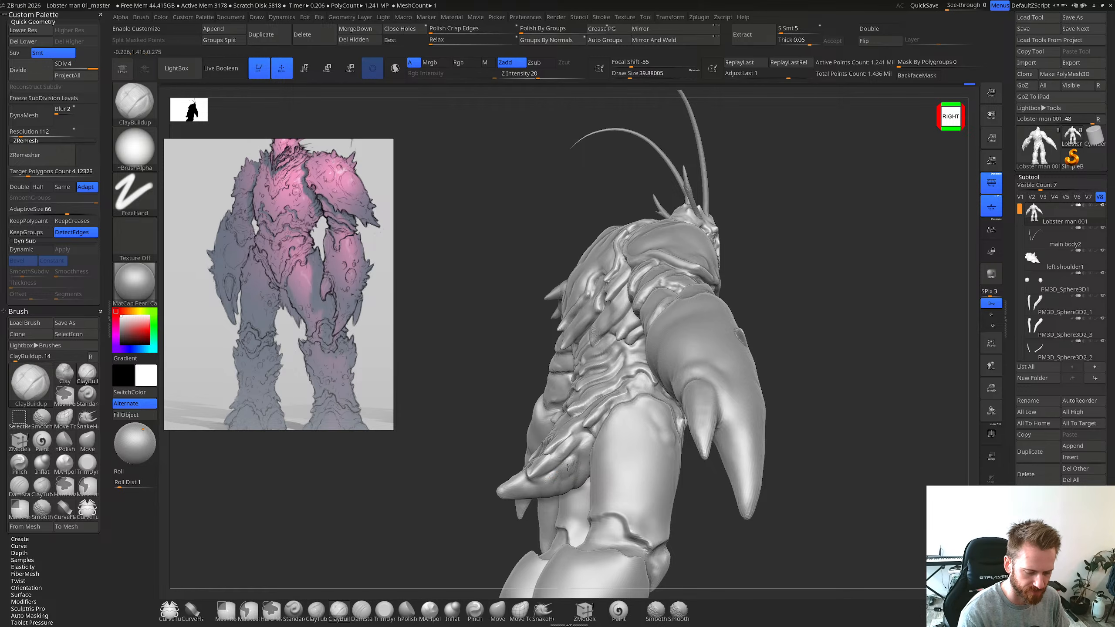
right_drag(588, 448, 693, 368)
right_drag(571, 430, 556, 435)
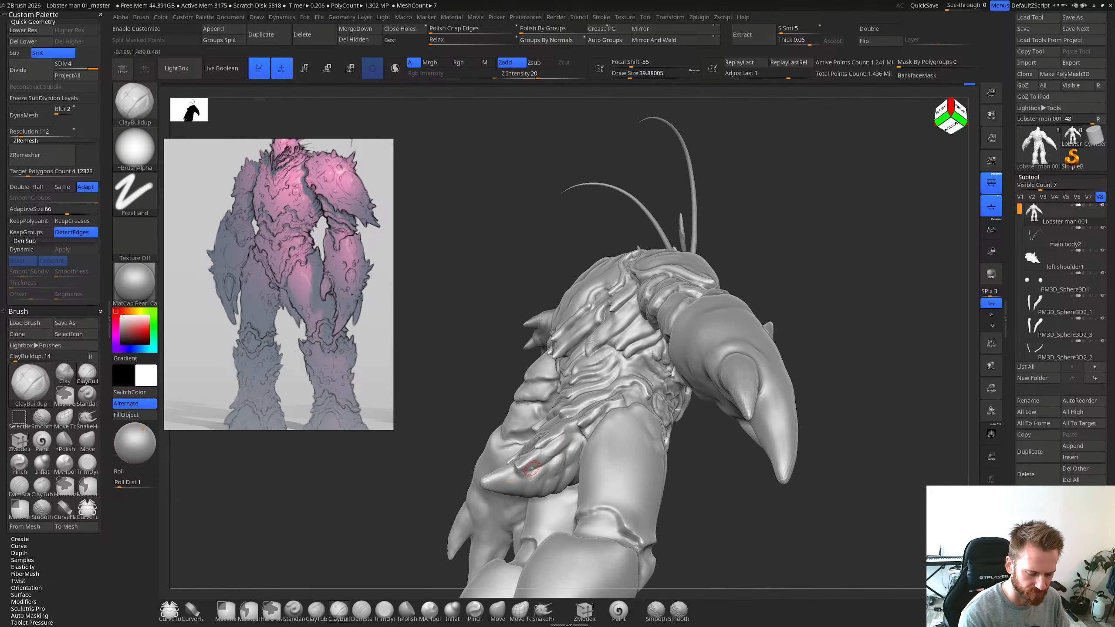
key(b)
key(d)
key(s)
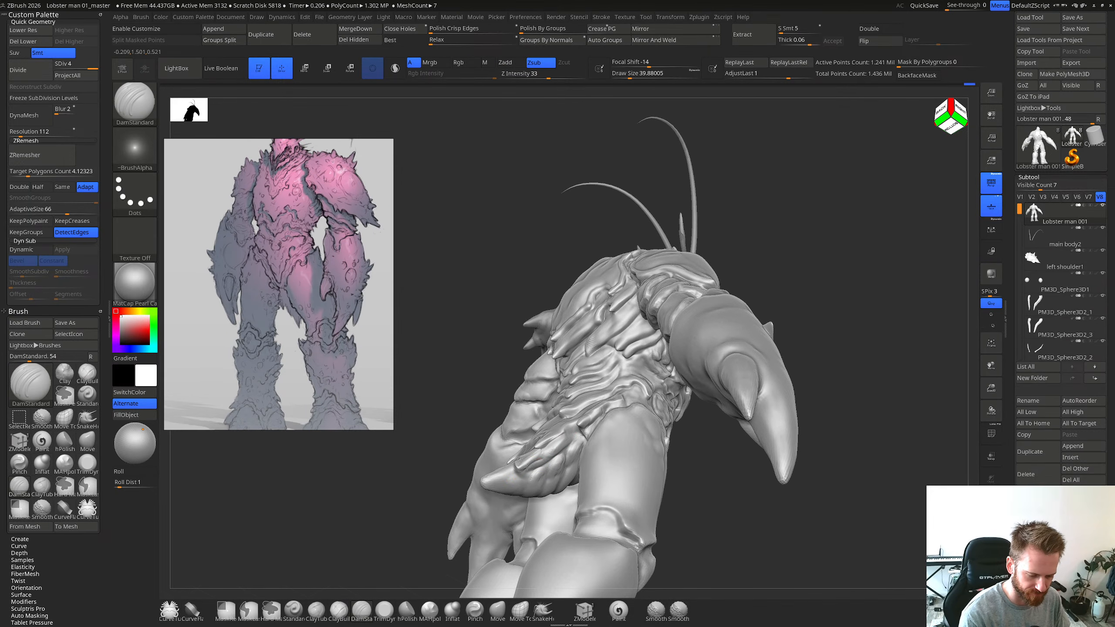
key(b)
key(c)
key(b)
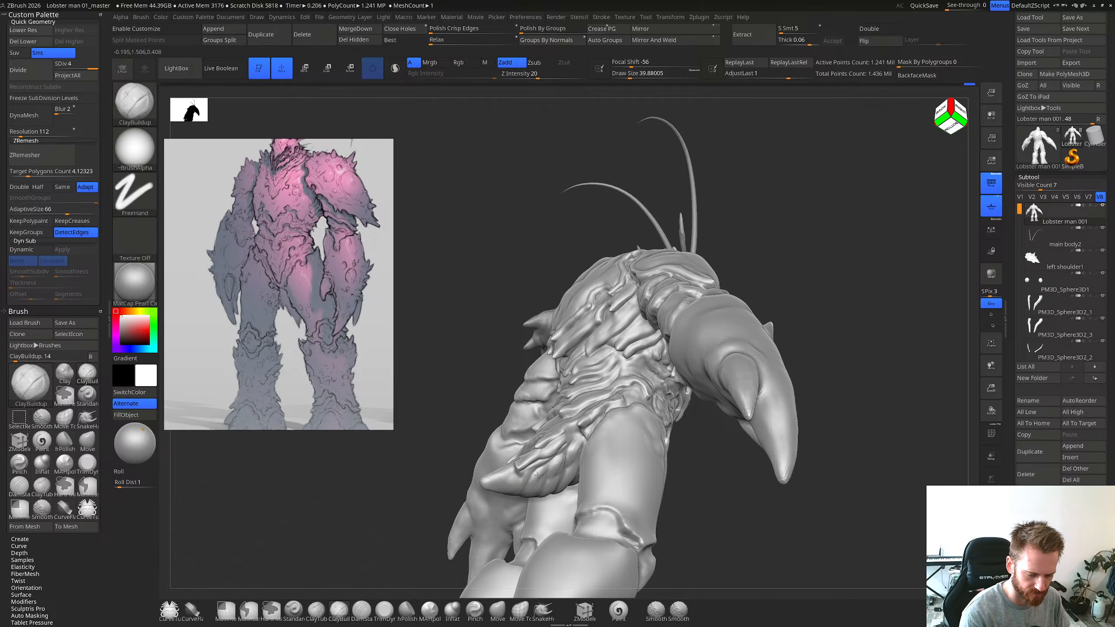
Step: Refine and smooth the overlapping plates on the back of the tail with ClayBuildup and Smooth
mouse_move(556, 457)
right_down()
mouse_move(593, 466)
mouse_move(529, 464)
mouse_move(545, 452)
mouse_move(525, 439)
mouse_move(534, 461)
mouse_move(513, 468)
mouse_move(494, 452)
mouse_move(498, 425)
right_up()
key(shift)
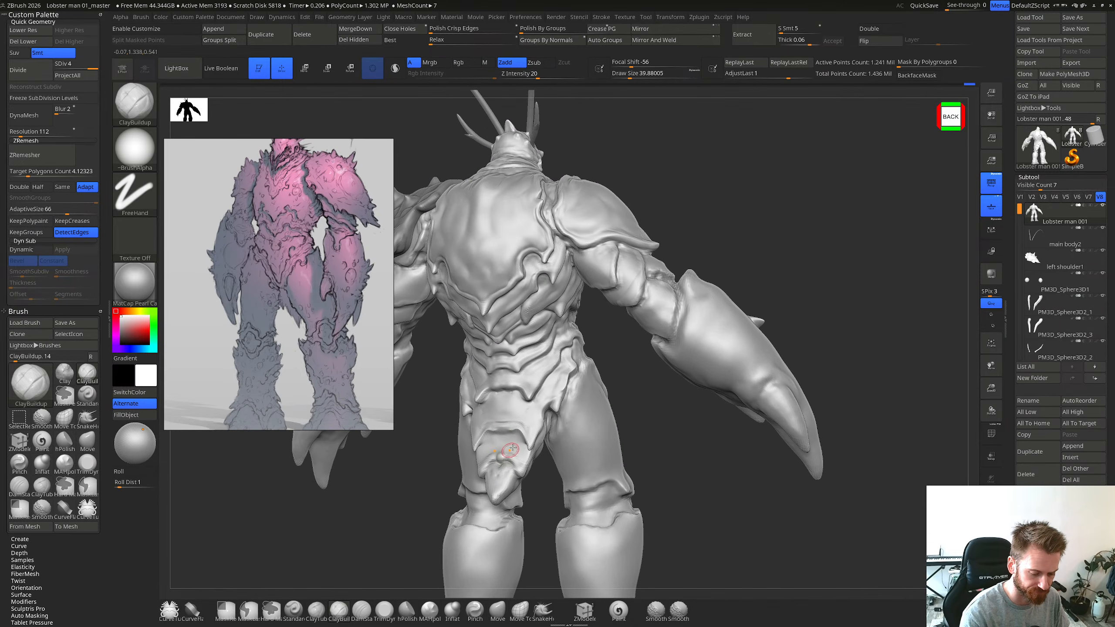
mouse_move(502, 468)
right_down()
mouse_move(492, 466)
mouse_move(507, 451)
right_up()
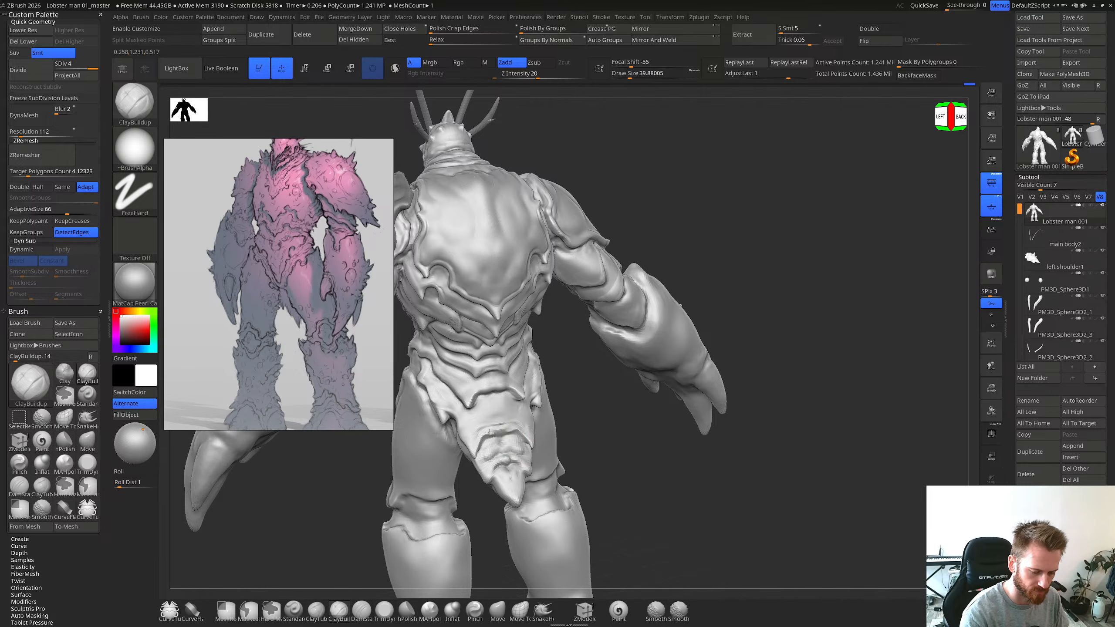
key(shift)
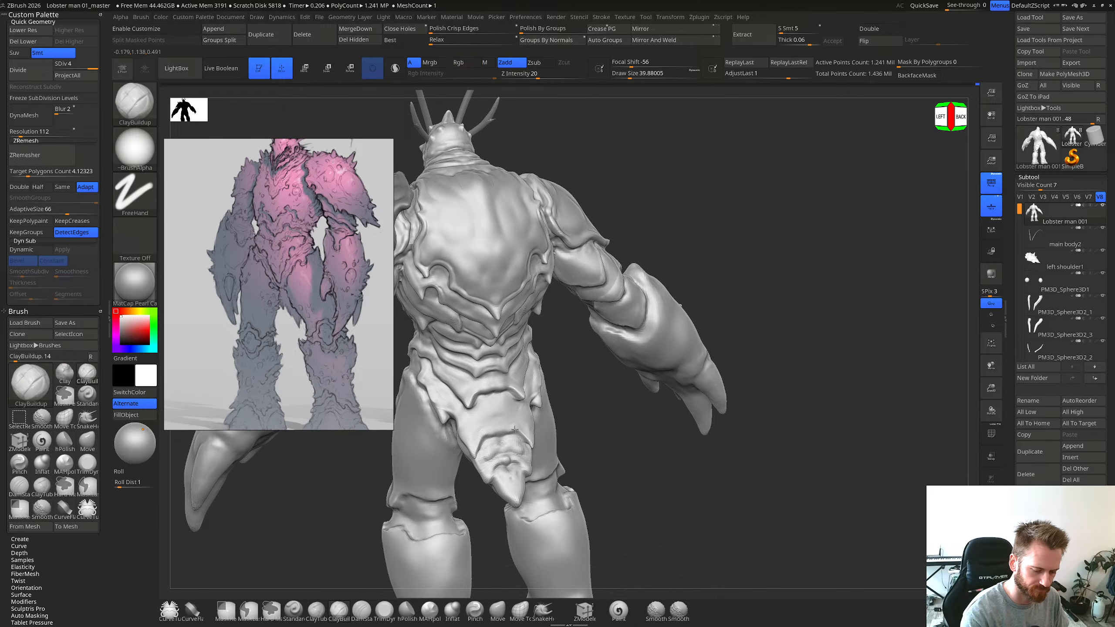
right_drag(513, 426, 460, 412)
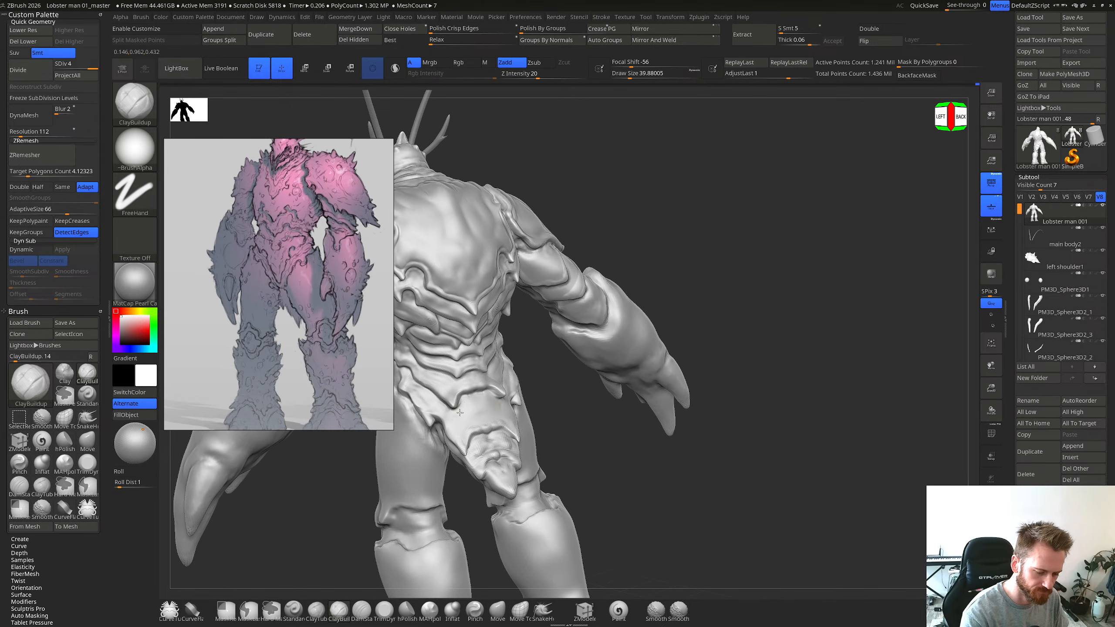
drag(442, 373, 454, 388)
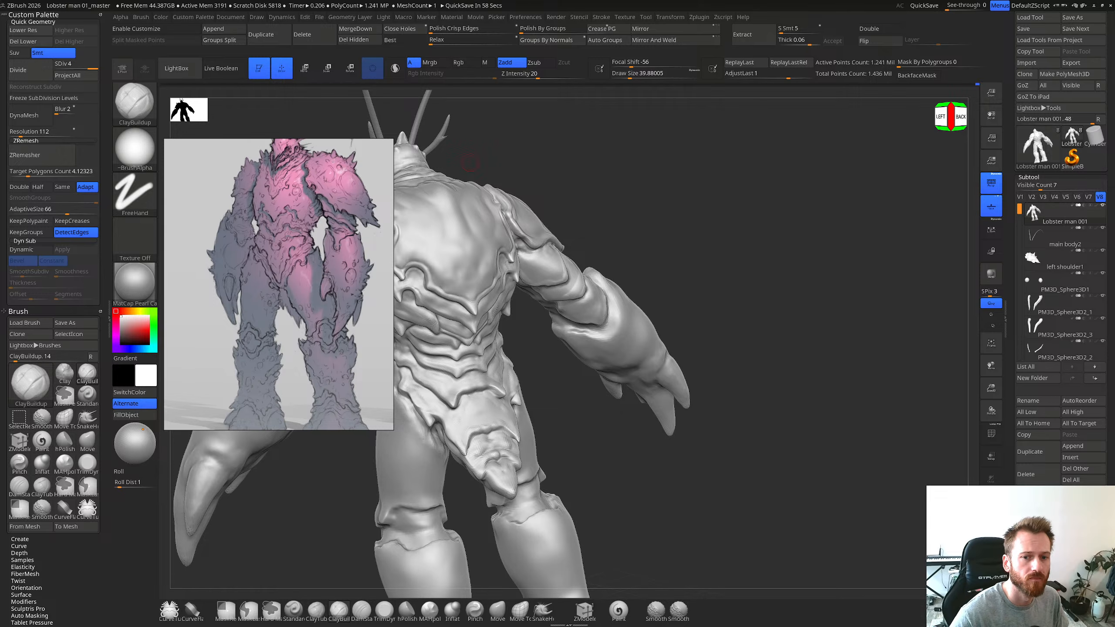
mouse_move(688, 247)
mouse_down()
mouse_move(484, 436)
mouse_move(476, 427)
mouse_up()
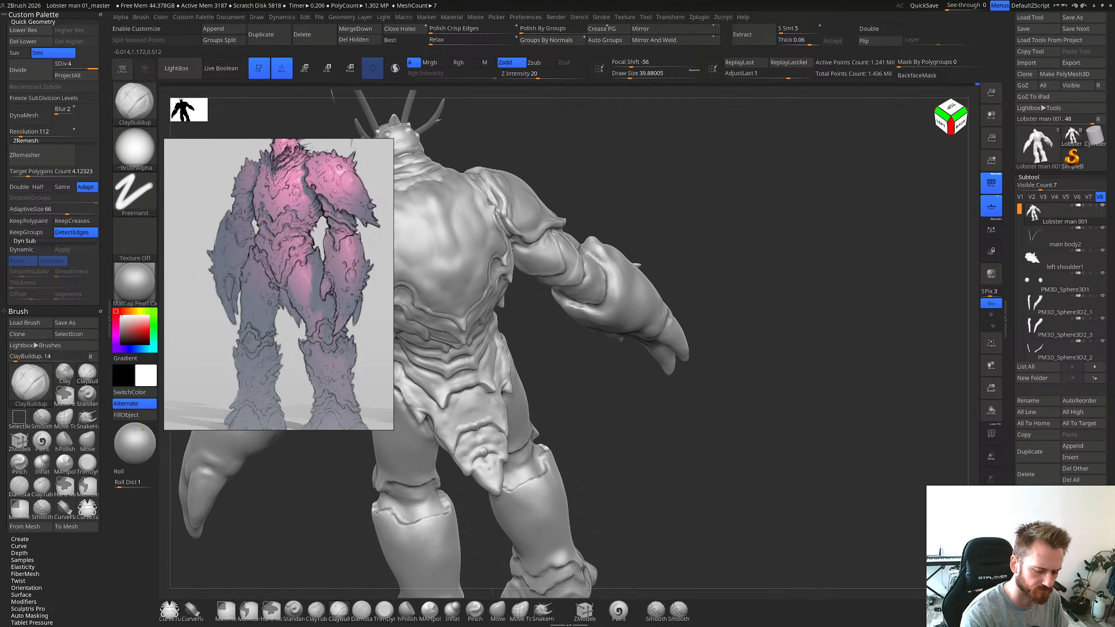
Step: Adjust the tail's profile from the side with the Move brush at a draw size of about 21
mouse_move(479, 427)
right_down()
mouse_move(496, 421)
mouse_move(487, 417)
mouse_move(518, 358)
mouse_move(505, 391)
mouse_move(448, 408)
mouse_move(471, 391)
mouse_move(501, 406)
right_up()
key(b)
key(m)
key(v)
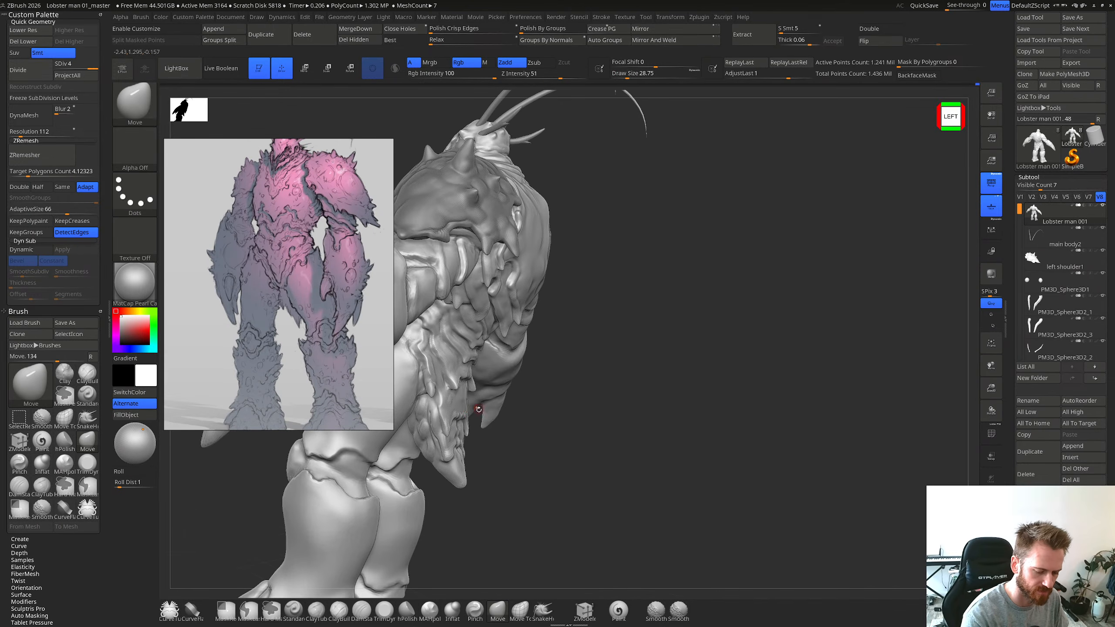
key(s)
drag(480, 416, 477, 416)
right_drag(464, 418, 522, 382)
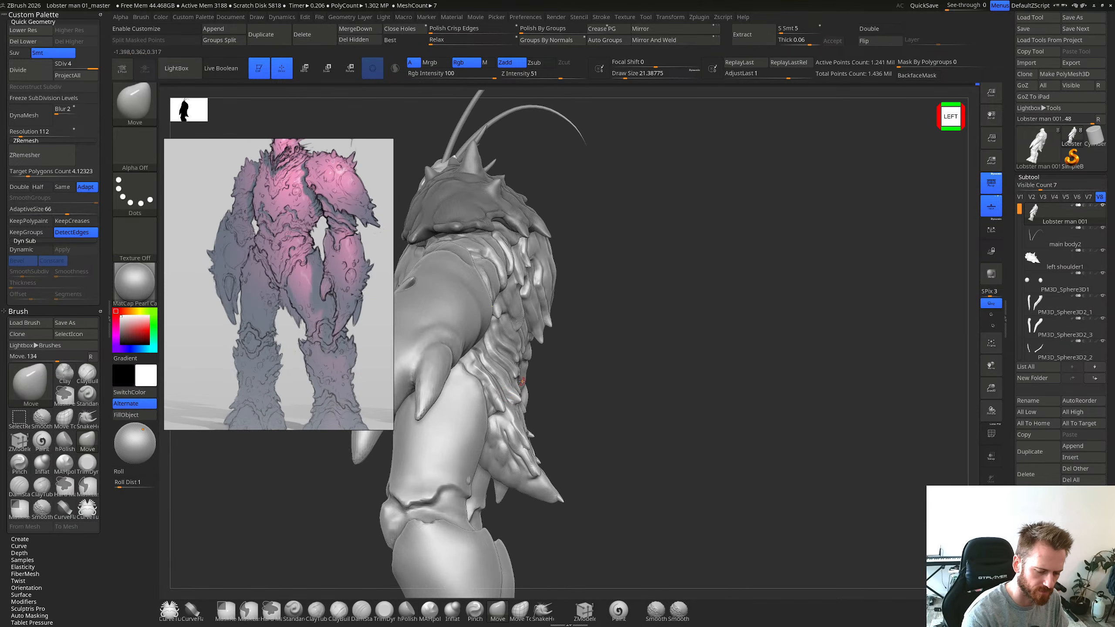
Step: Adjust the lower back's silhouette above the tail with the Move brush at a draw size of about 37
key(s)
drag(520, 375, 524, 376)
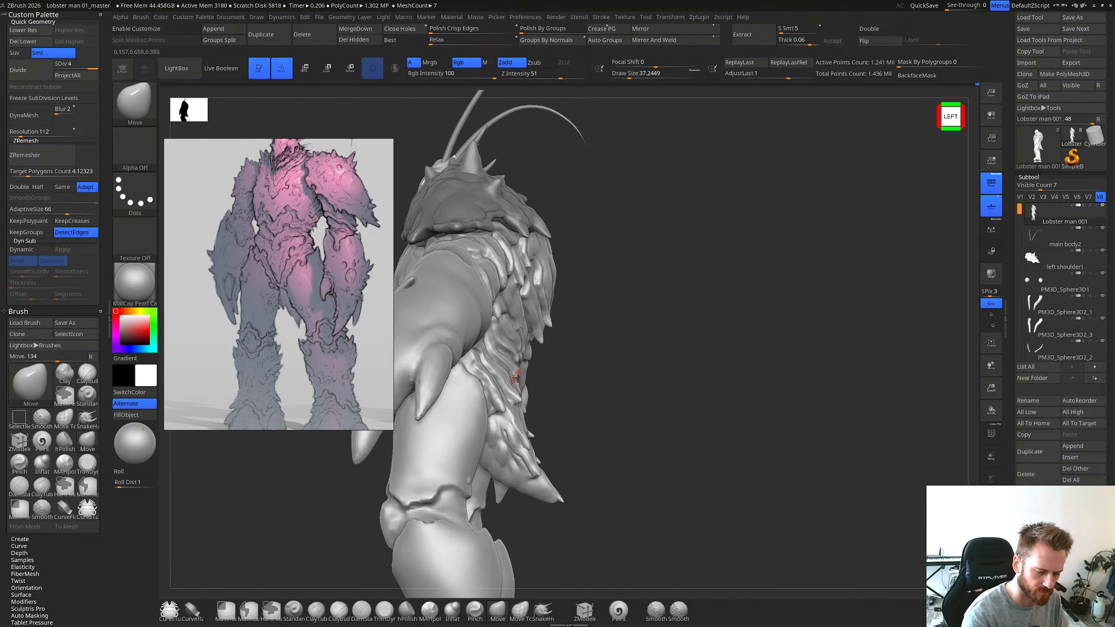
right_drag(526, 365, 641, 330)
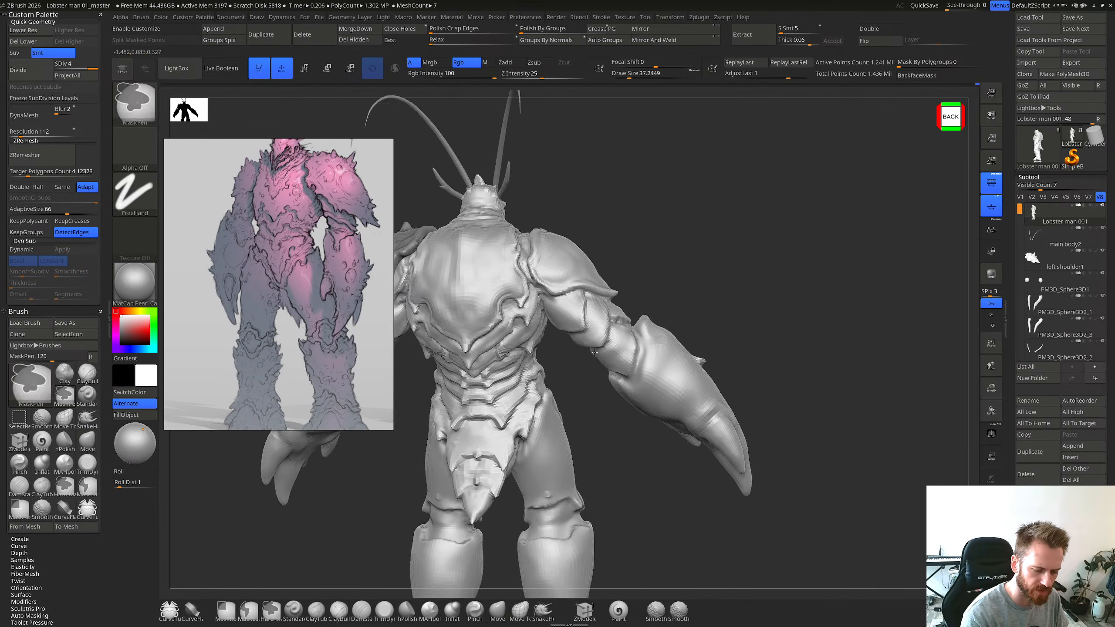
Step: Build up the plates at the base of the tail with ClayBuildup at a draw size of about 45
right_drag(584, 402, 611, 417)
key(s)
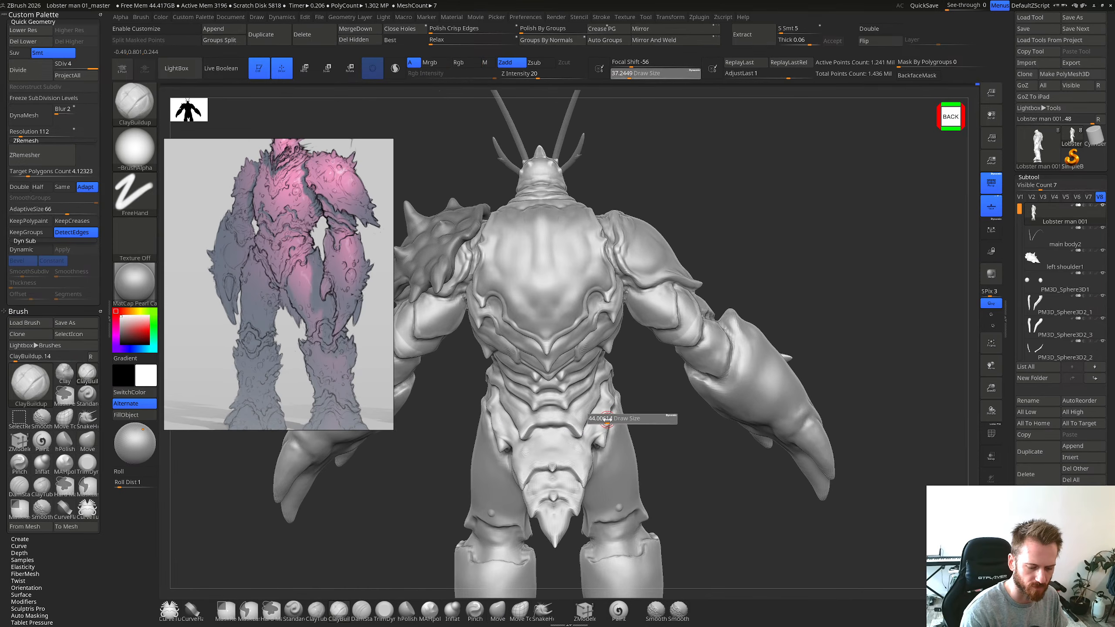
drag(605, 422, 610, 420)
right_drag(610, 386, 606, 371)
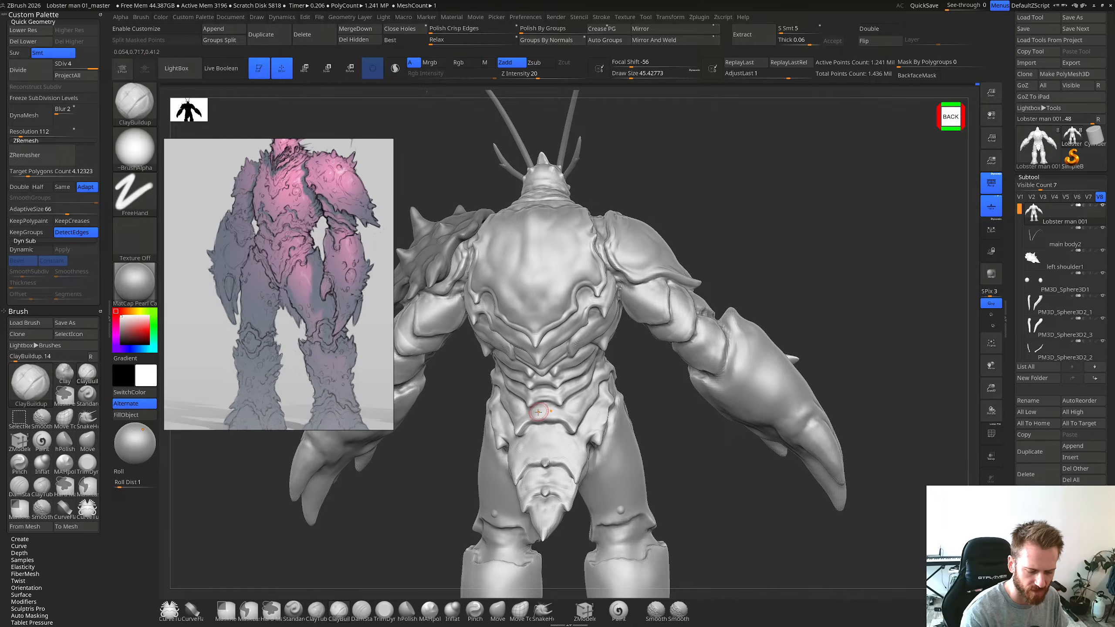
right_drag(575, 410, 536, 439)
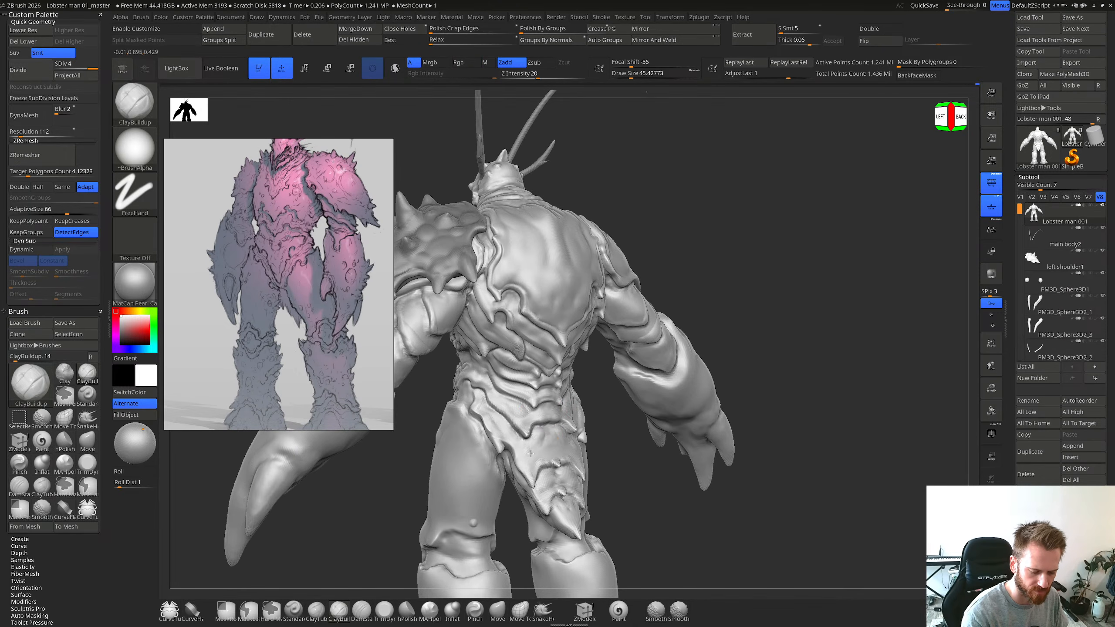
Step: Smooth the plate surfaces on the upper part of the tail and around the hips
shift+right_drag(531, 454, 557, 396)
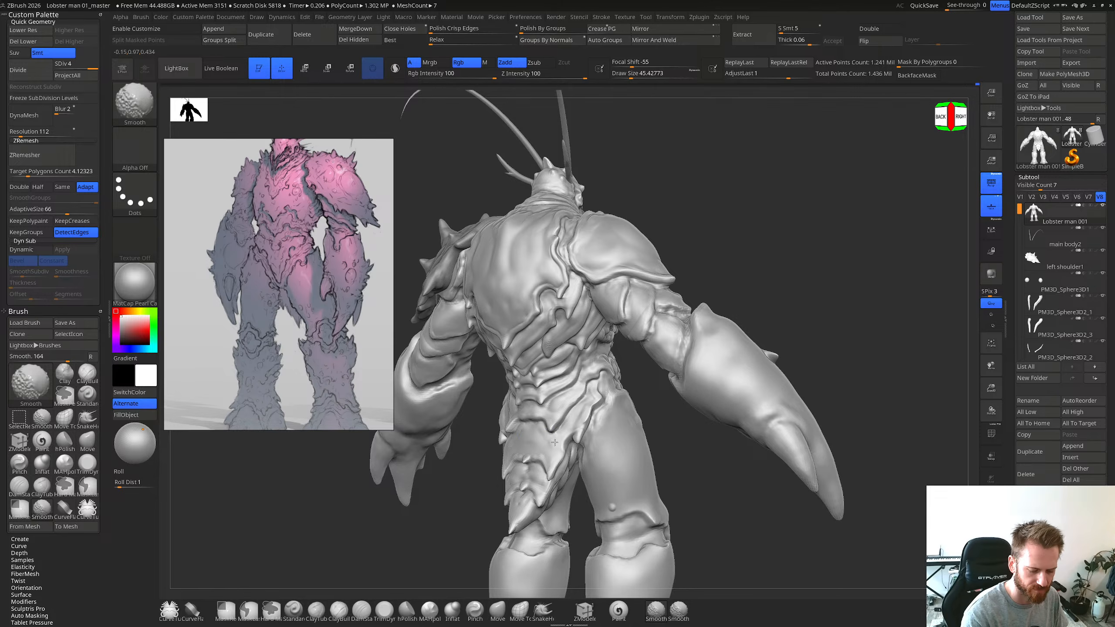
mouse_move(574, 421)
right_down()
mouse_move(584, 415)
mouse_move(580, 432)
mouse_move(585, 420)
right_up()
key(shift)
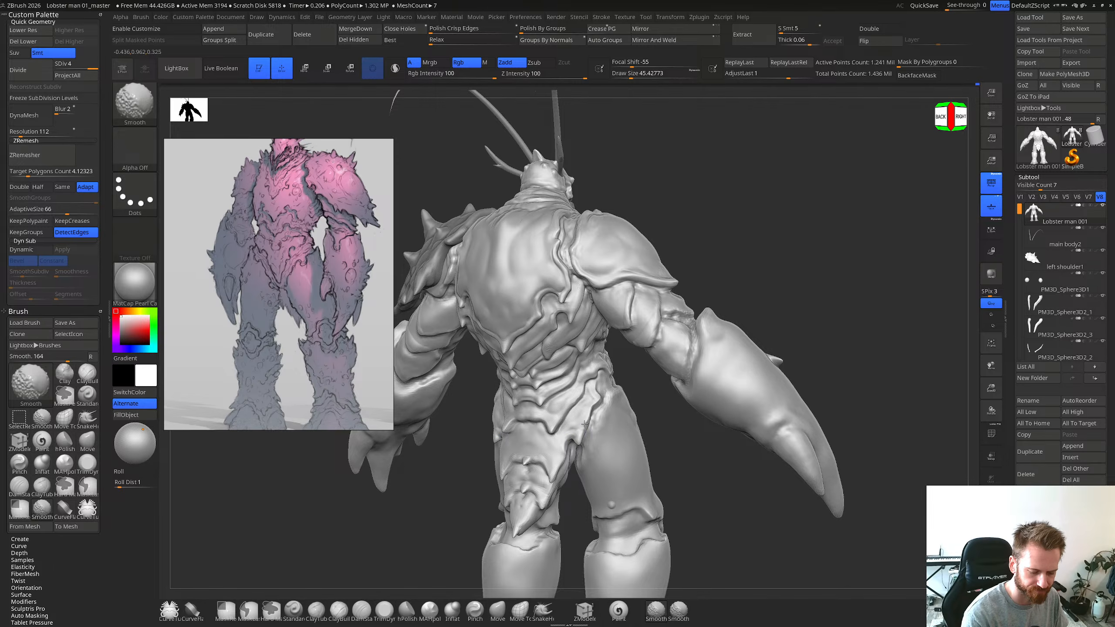
mouse_move(591, 408)
right_down()
mouse_move(592, 387)
mouse_move(560, 418)
mouse_move(583, 382)
mouse_move(568, 399)
right_up()
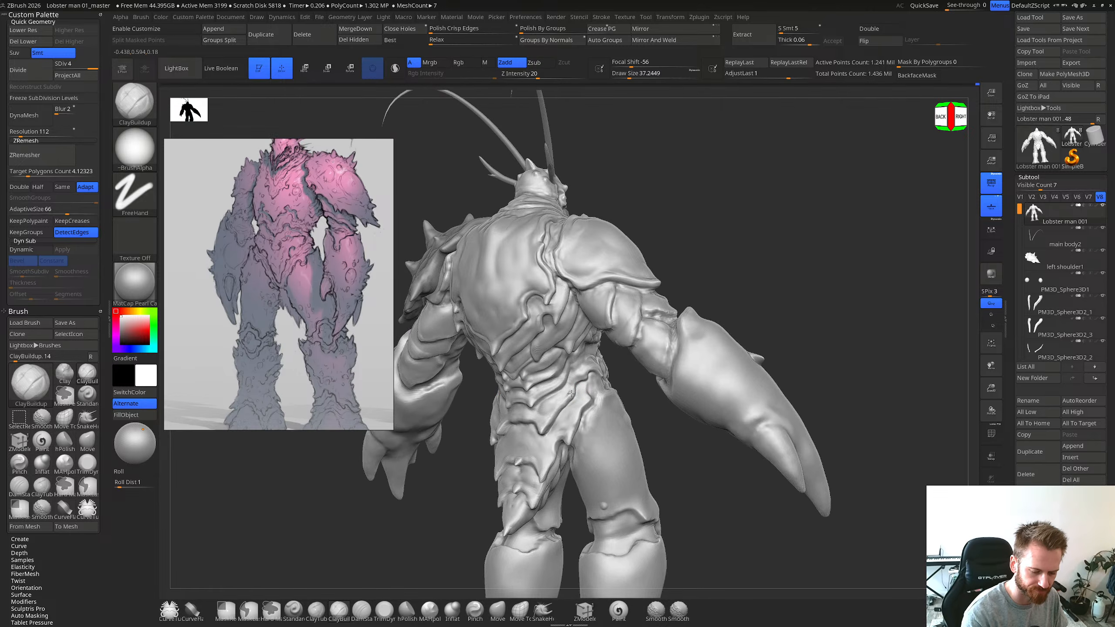
Step: Undo the last strokes and carve a crease along the upper tail plate with the DamStandard brush
mouse_move(584, 376)
right_down()
mouse_move(512, 422)
mouse_move(534, 424)
mouse_move(539, 400)
right_up()
key(ctrl+z)
key(b)
key(d)
key(s)
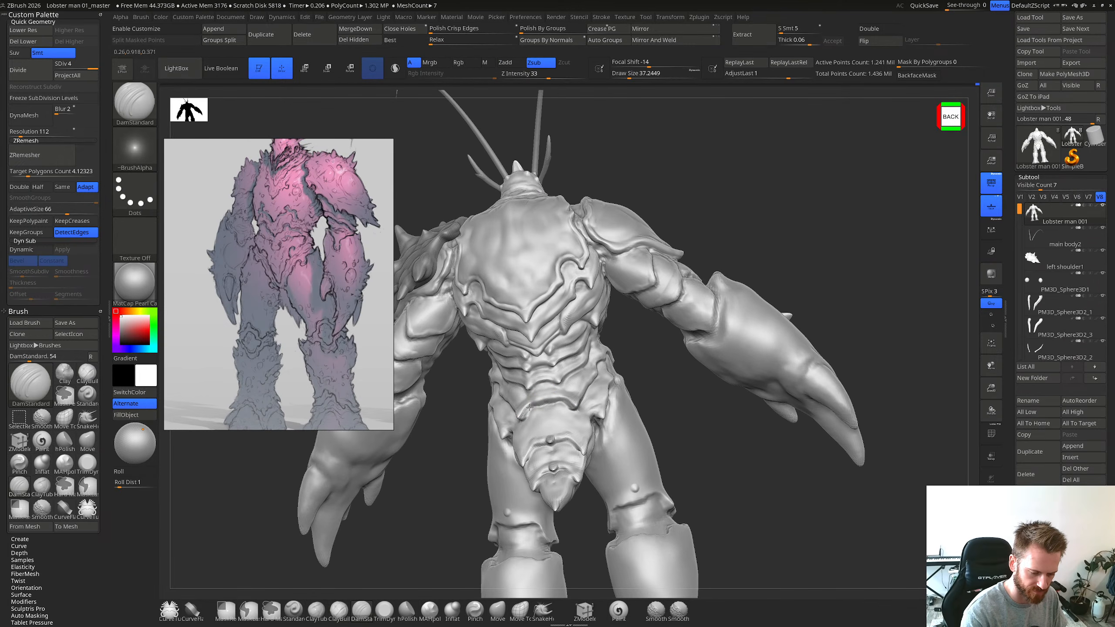
key(ctrl+z)
drag(536, 403, 517, 420)
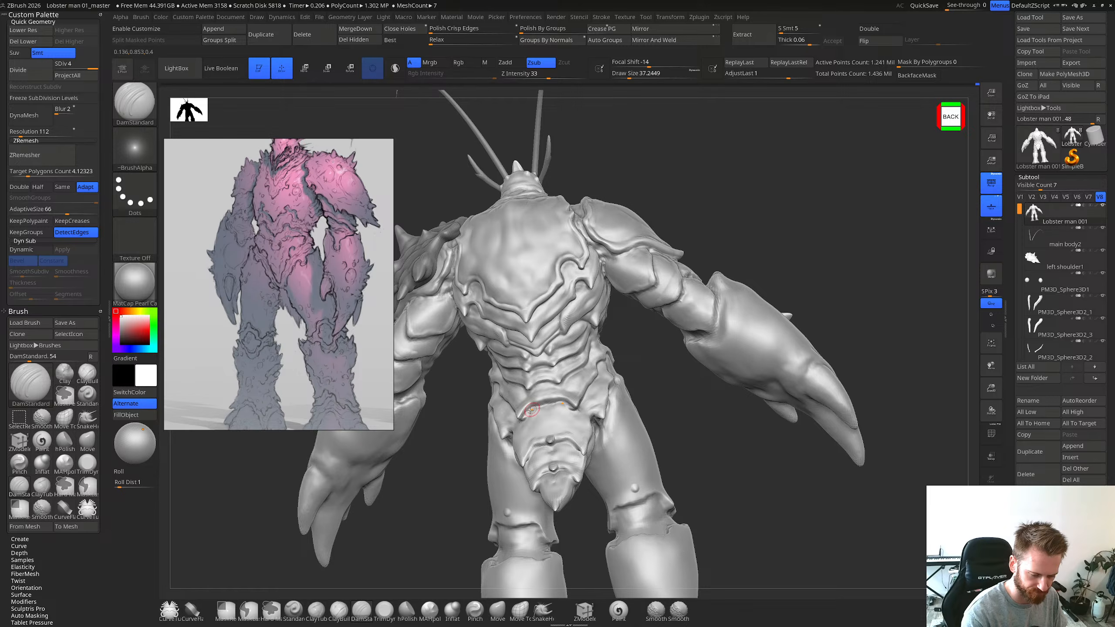
Step: Try ClayBuildup and DamStandard strokes on the upper tail plate's edge, undoing them
right_drag(545, 396, 528, 419)
key(shift)
key(b)
key(c)
key(b)
drag(525, 416, 530, 407)
key(ctrl+z)
mouse_move(528, 406)
right_down()
mouse_move(522, 417)
mouse_move(565, 398)
mouse_move(532, 413)
mouse_move(554, 411)
mouse_move(544, 401)
mouse_move(563, 410)
mouse_move(516, 408)
mouse_move(509, 426)
mouse_move(514, 408)
mouse_move(599, 416)
mouse_move(607, 401)
mouse_move(590, 420)
mouse_move(600, 396)
mouse_move(581, 436)
right_up()
key(b)
key(d)
key(s)
key(ctrl+z)
Step: Build up volume on the side of the upper tail plate with ClayBuildup at a draw size of about 59
key(b)
key(c)
key(b)
key(bracketright)
drag(576, 430, 588, 414)
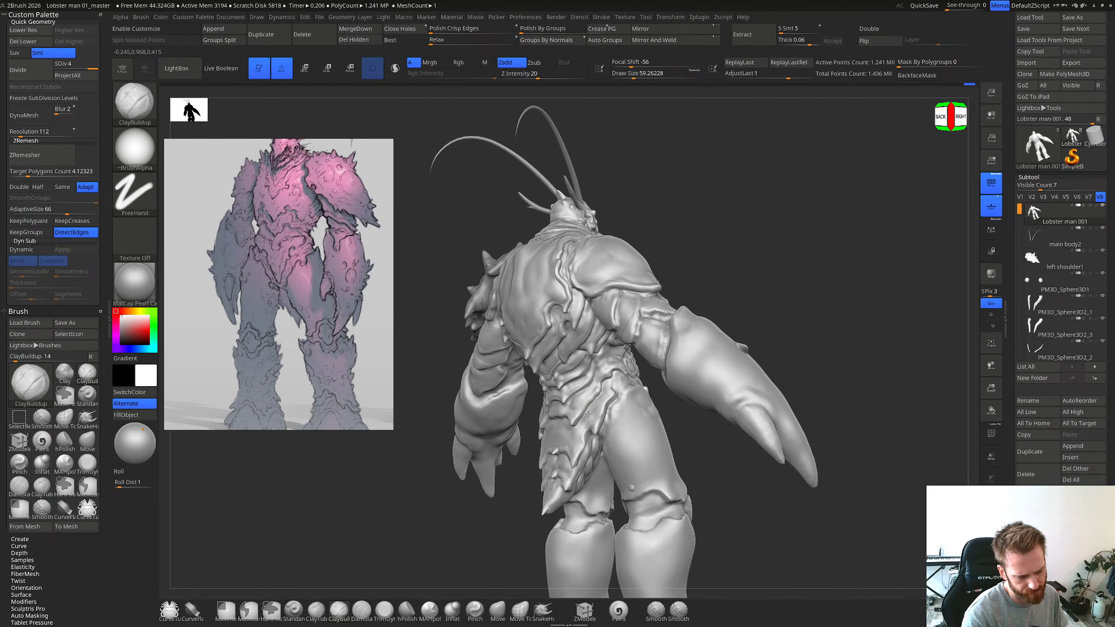
Step: Add ClayBuildup strokes at a draw size of about 47 beside the upper tail plate and smooth them
mouse_move(588, 411)
right_down()
mouse_move(570, 418)
mouse_move(587, 405)
right_up()
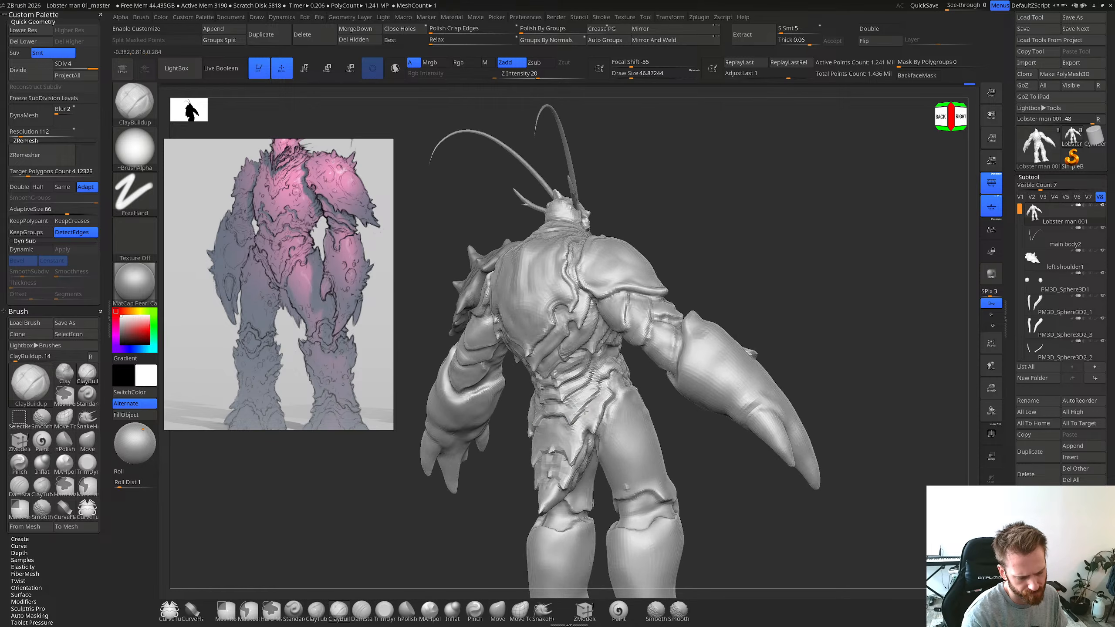
drag(570, 419, 583, 398)
right_drag(583, 398, 580, 429)
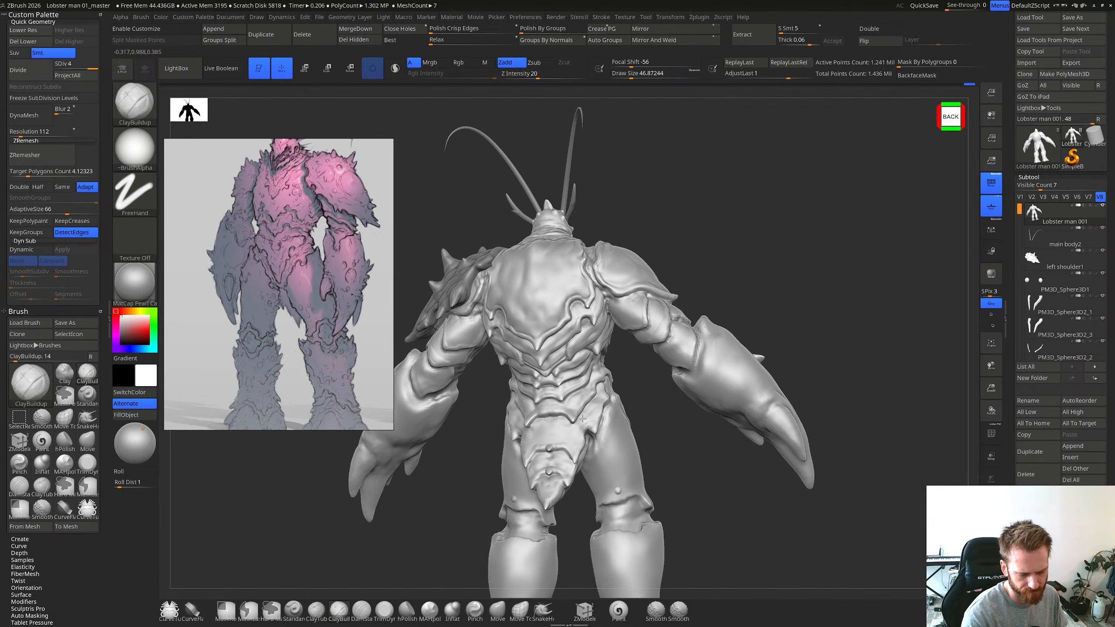
shift+right_drag(589, 420, 592, 423)
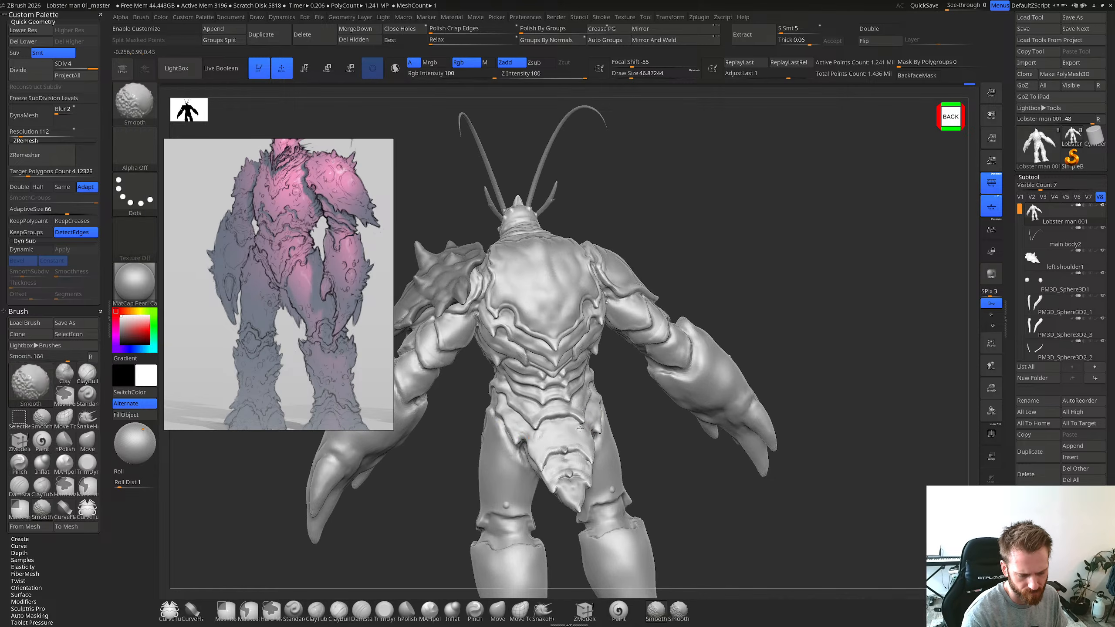
mouse_move(585, 437)
right_down()
mouse_move(577, 423)
mouse_move(553, 462)
right_up()
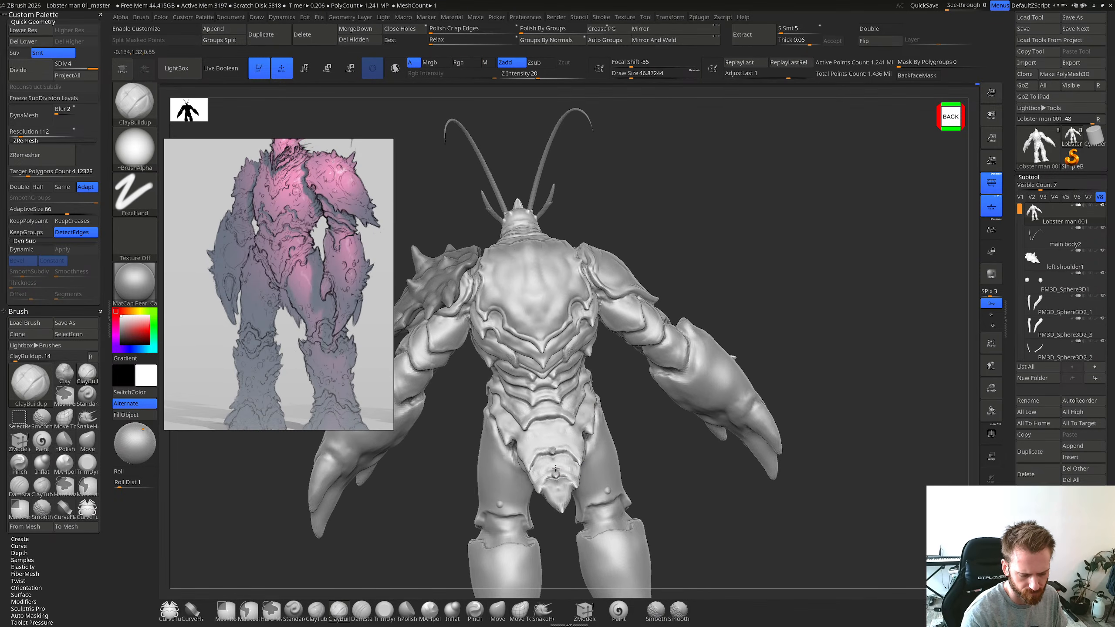
Step: Refine the ridges on the tail's side with ClayBuildup at a draw size of about 35
mouse_move(575, 472)
right_down()
mouse_move(562, 474)
mouse_move(589, 439)
right_up()
ctrl+right_drag(621, 403, 609, 437)
mouse_move(609, 437)
alt+right_down()
mouse_move(624, 414)
mouse_move(597, 401)
mouse_move(593, 420)
alt+right_up()
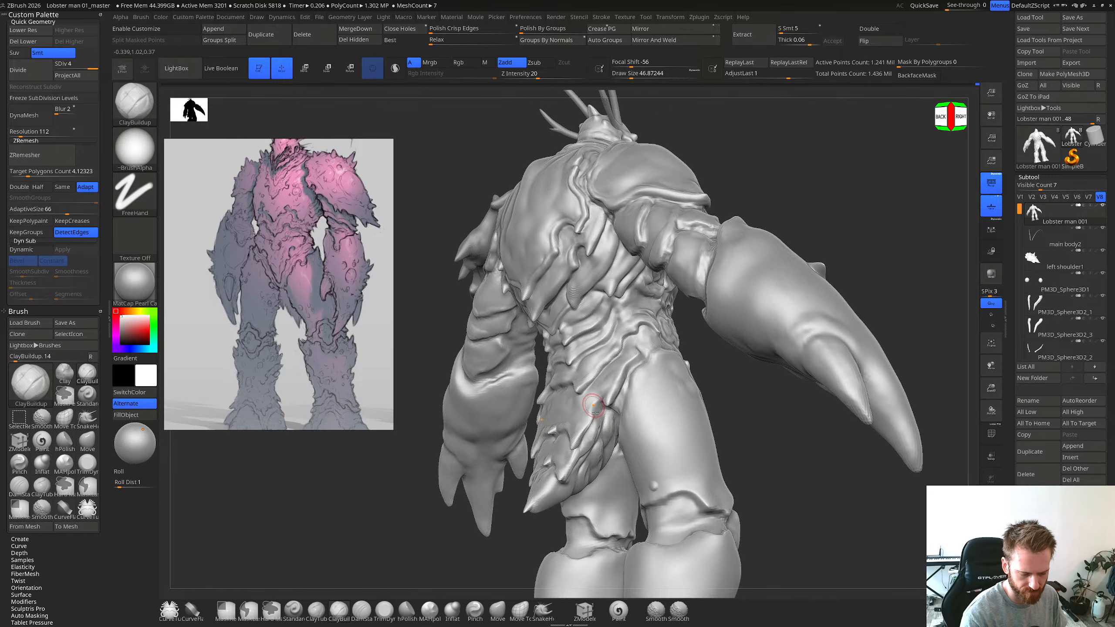
key(s)
drag(594, 422, 596, 423)
right_drag(615, 421, 588, 425)
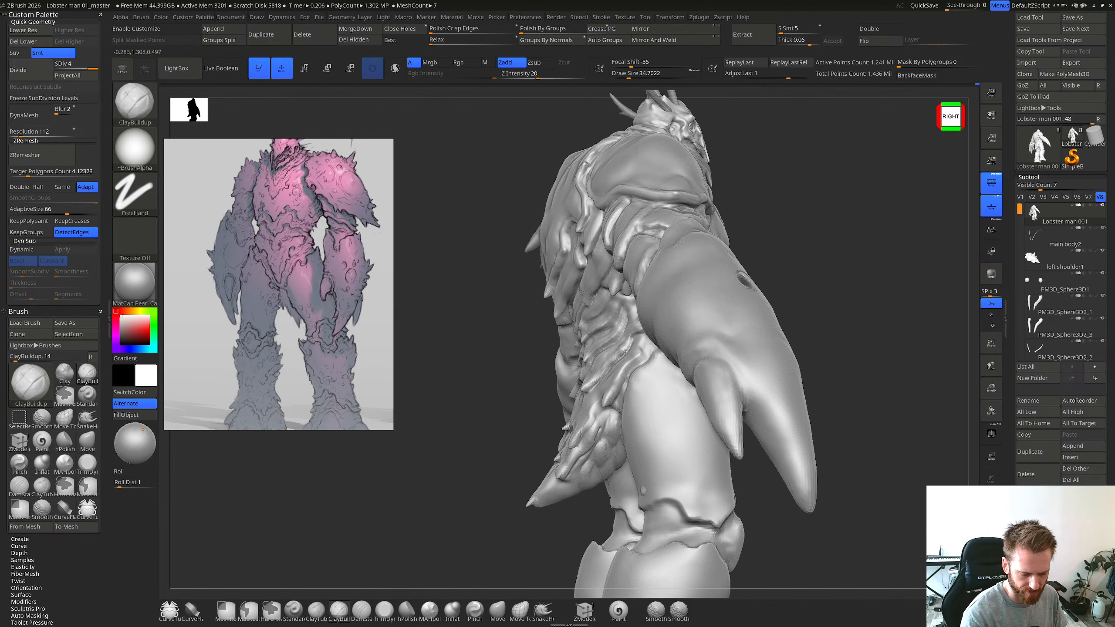
Step: Try to pull the plate edge on the tail's side outward with an enlarged Move brush
key(b)
key(m)
key(v)
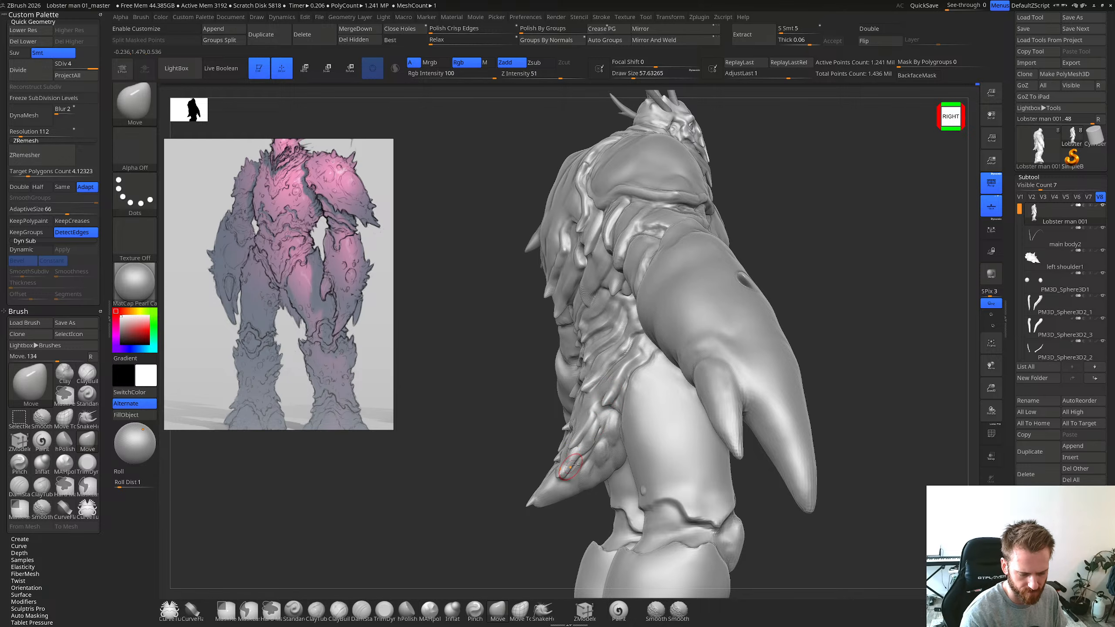
key(bracketright)
mouse_move(584, 471)
ctrl+right_down()
mouse_move(586, 523)
mouse_move(587, 463)
mouse_move(631, 453)
mouse_move(658, 408)
mouse_move(659, 460)
ctrl+right_up()
drag(640, 366, 661, 355)
key(ctrl+z)
Step: Lower the body mesh to subdivision level 3 and reshape the tail's side spikes with the Move brush at a draw size of about 48
key(shift)
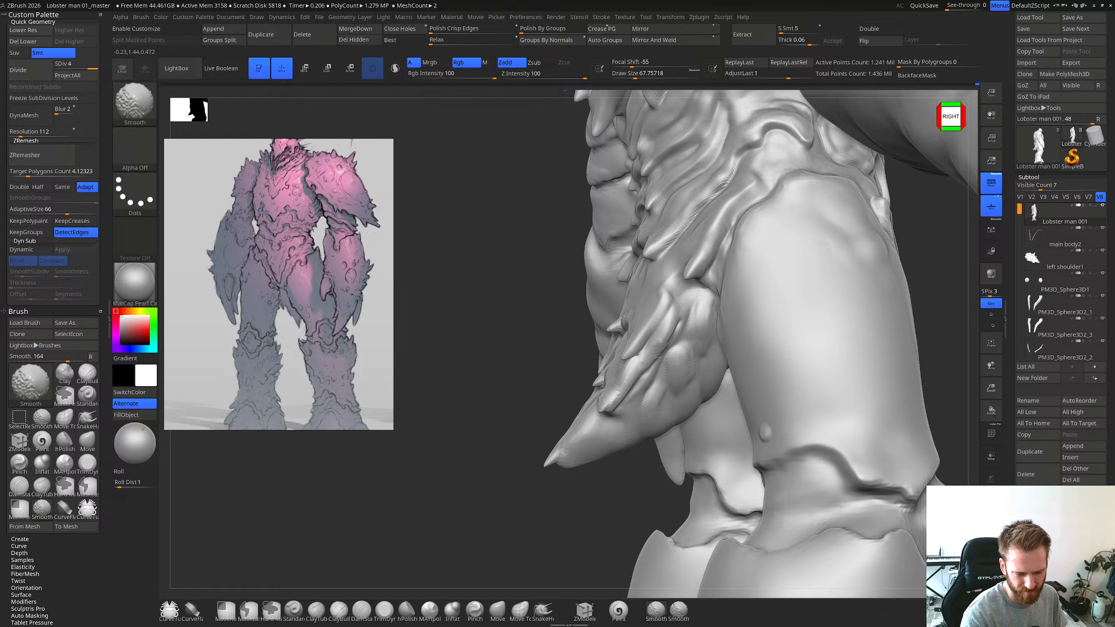
key(shift+d)
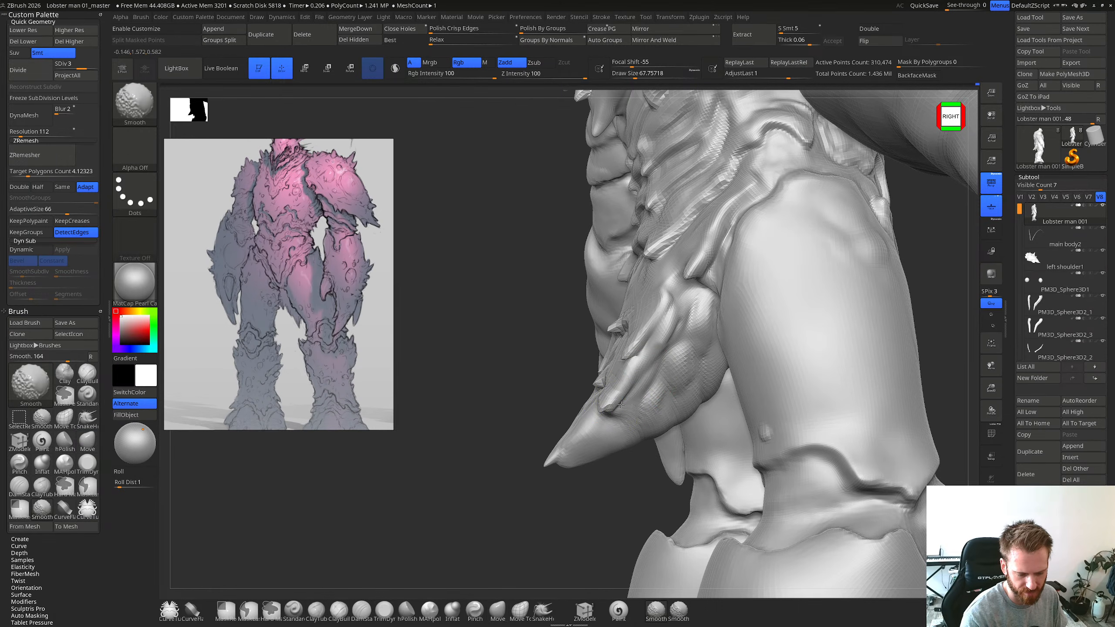
mouse_move(623, 398)
mouse_down()
mouse_move(613, 411)
mouse_move(644, 376)
mouse_move(638, 355)
mouse_up()
key(s)
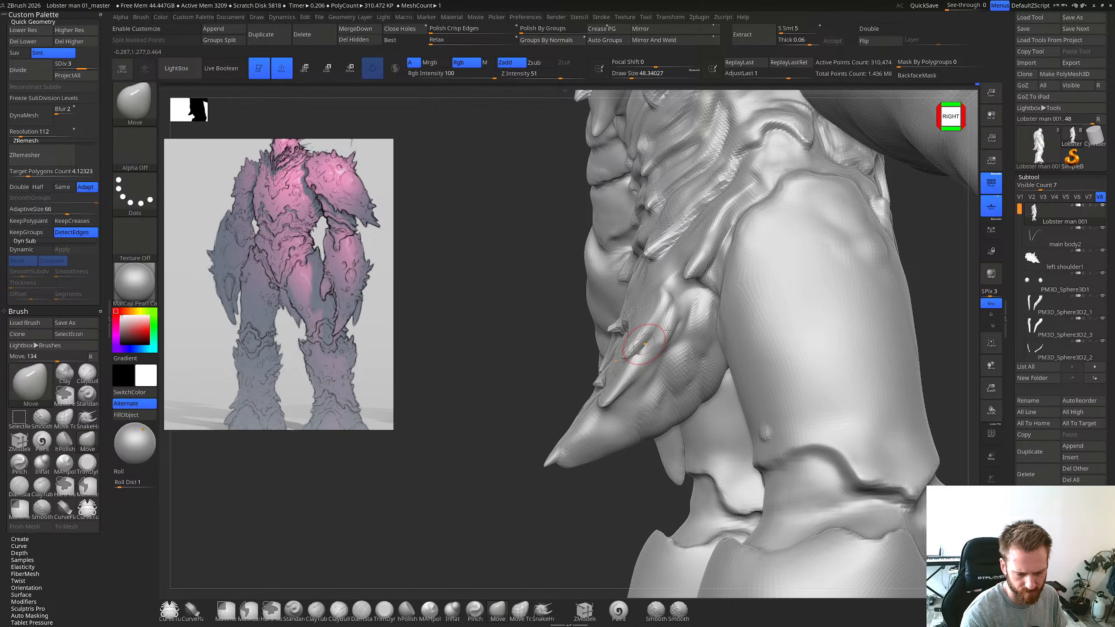
Step: Carve creases along the tail plates with DamStandard at a draw size of about 19
right_drag(618, 411, 591, 415)
key(b)
key(d)
key(s)
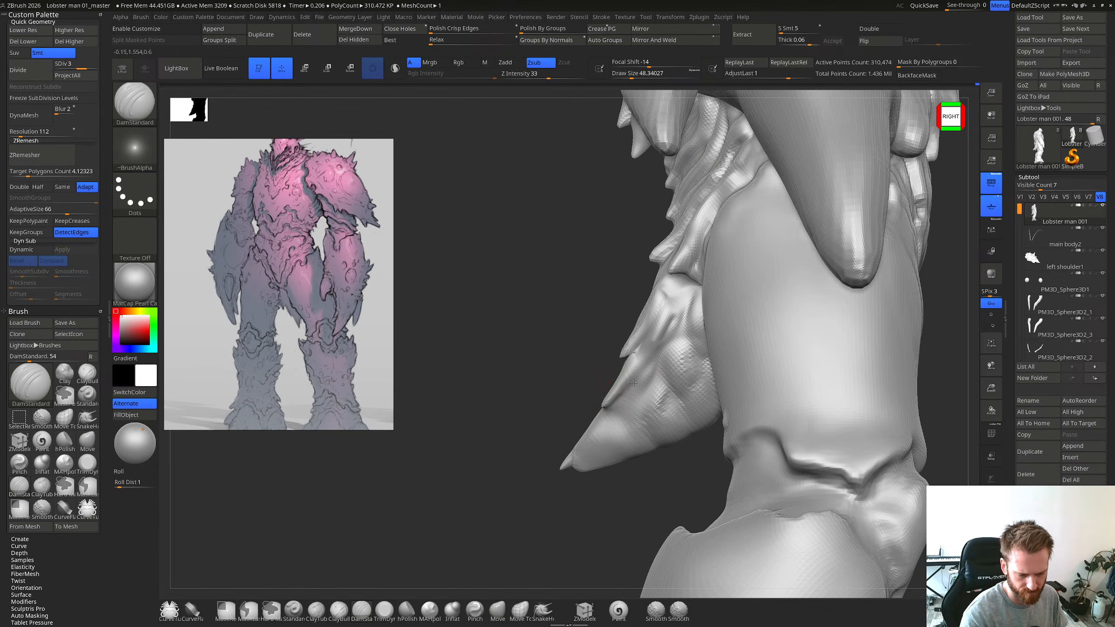
right_drag(633, 381, 663, 390)
key(s)
drag(663, 391, 656, 392)
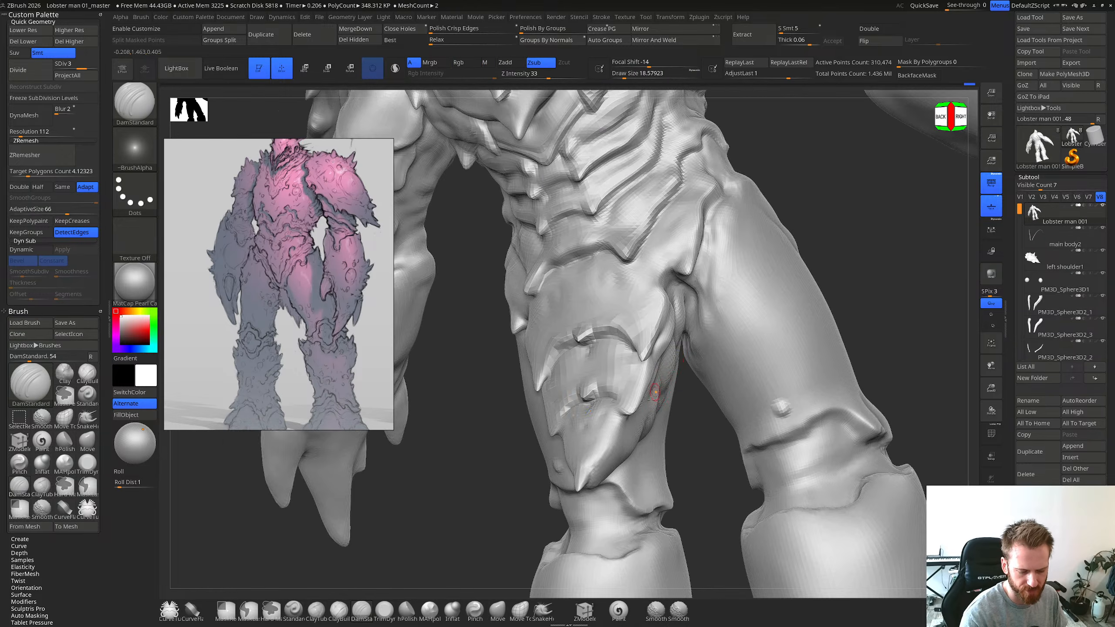
right_drag(658, 391, 683, 396)
drag(580, 433, 586, 415)
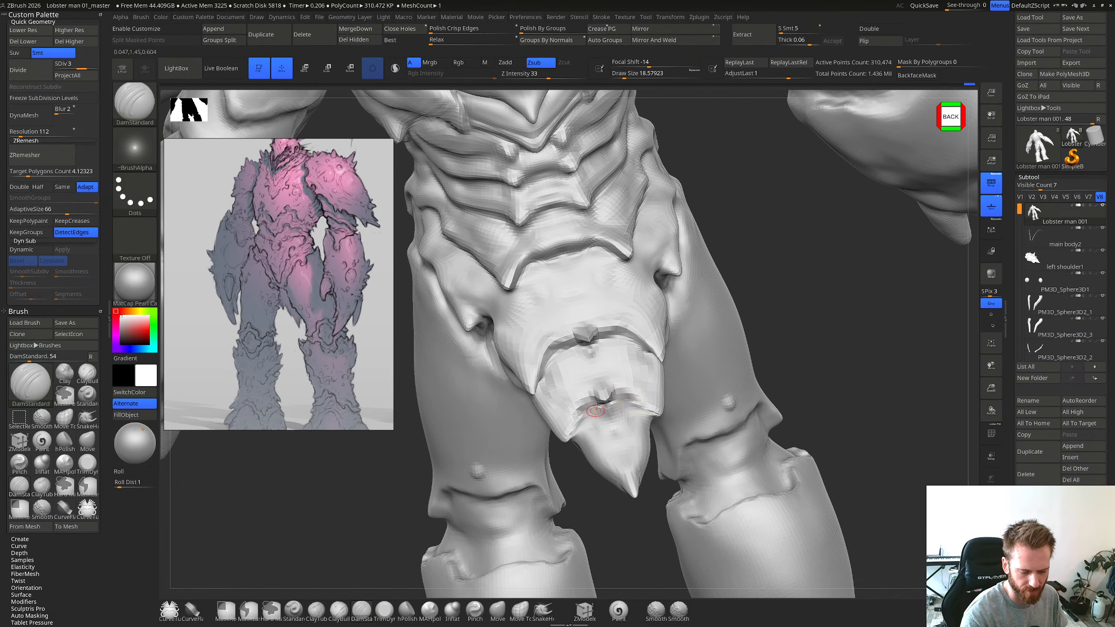
Step: Enlarge DamStandard to a draw size of about 30 and raise the body mesh to subdivision level 4
right_drag(596, 411, 606, 409)
key(s)
drag(606, 409, 609, 410)
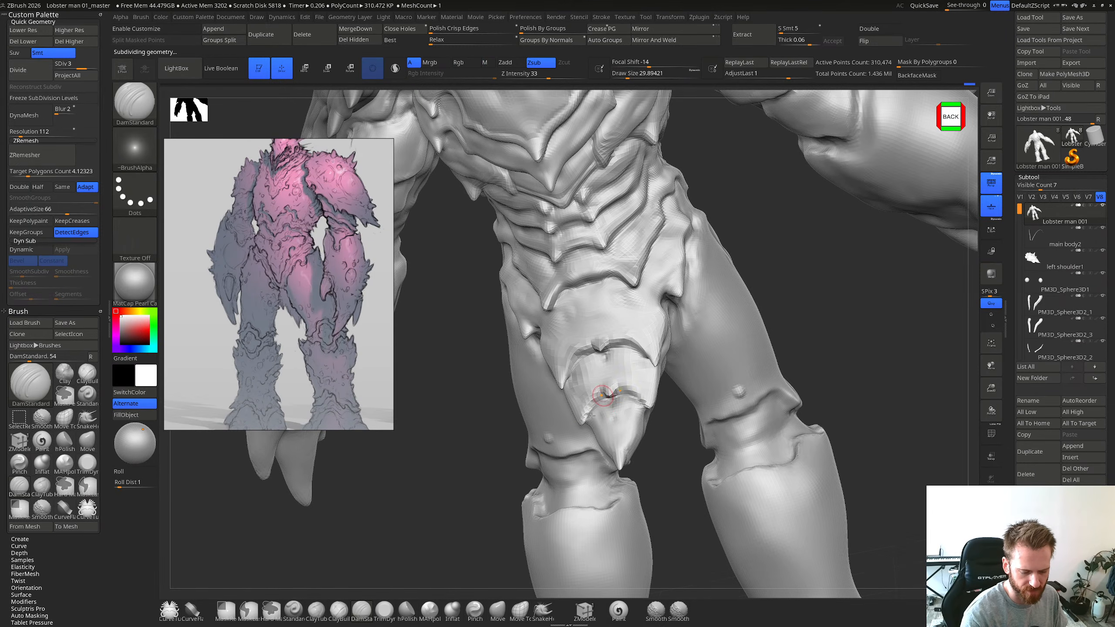
key(d)
key(shift)
mouse_move(591, 410)
right_down()
mouse_move(634, 342)
mouse_move(618, 391)
right_up()
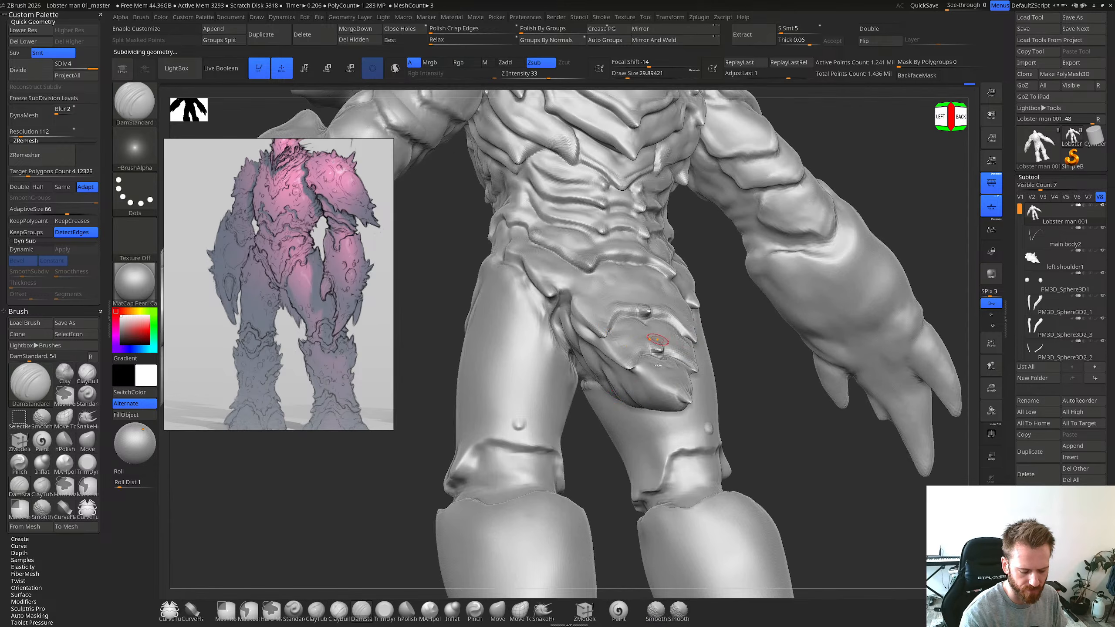
Step: Deepen the grooves beneath the plates on the tail's side with DamStandard at a draw size of about 30
mouse_move(642, 349)
right_down()
mouse_move(653, 398)
mouse_move(627, 444)
mouse_move(667, 422)
mouse_move(662, 461)
mouse_move(638, 455)
mouse_move(832, 401)
mouse_move(686, 419)
mouse_move(702, 403)
mouse_move(685, 424)
right_up()
key(b)
key(m)
key(v)
key(b)
key(c)
key(b)
key(b)
key(d)
key(s)
drag(703, 400, 714, 379)
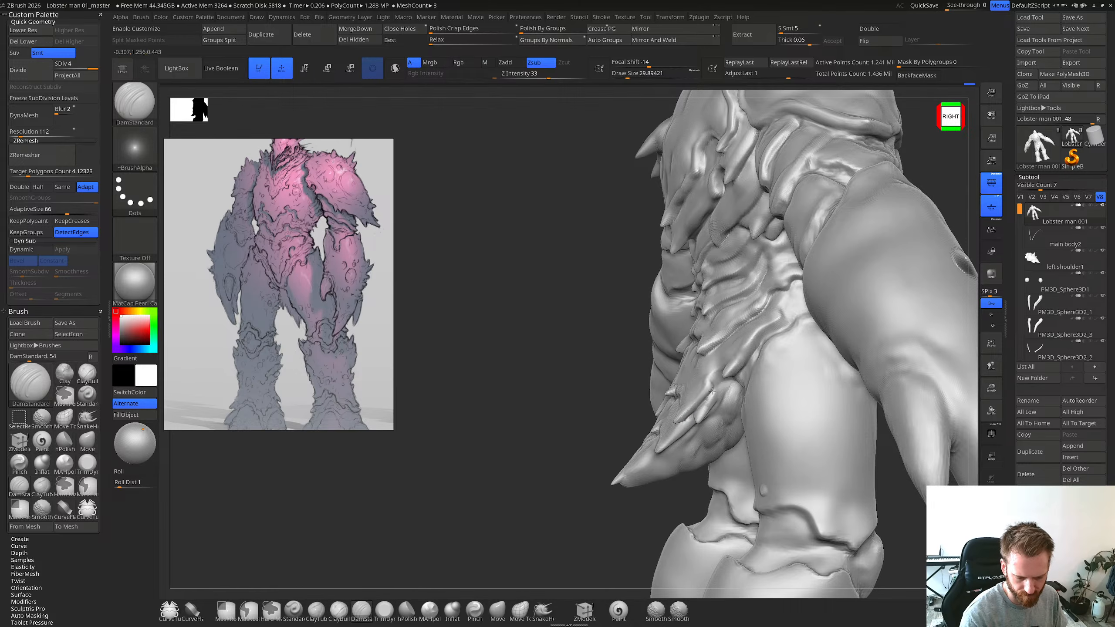
drag(684, 418, 700, 407)
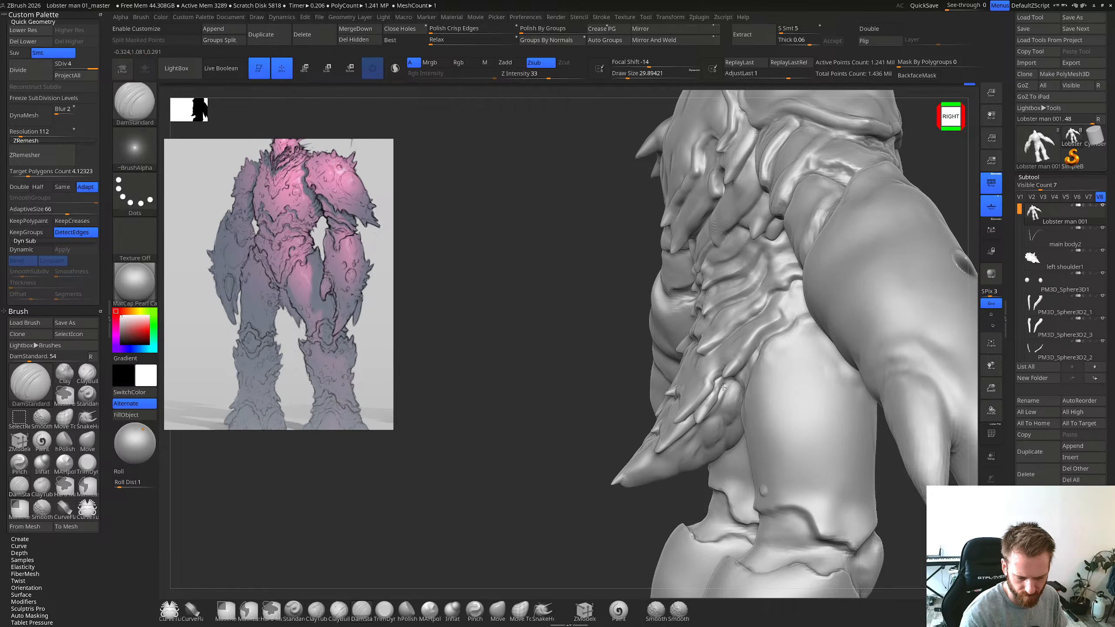
Step: Build up the base of the tail's side near the hip with ClayBuildup at a draw size of about 30
mouse_move(724, 386)
right_down()
mouse_move(774, 345)
mouse_move(703, 376)
mouse_move(732, 363)
right_up()
key(b)
key(c)
key(b)
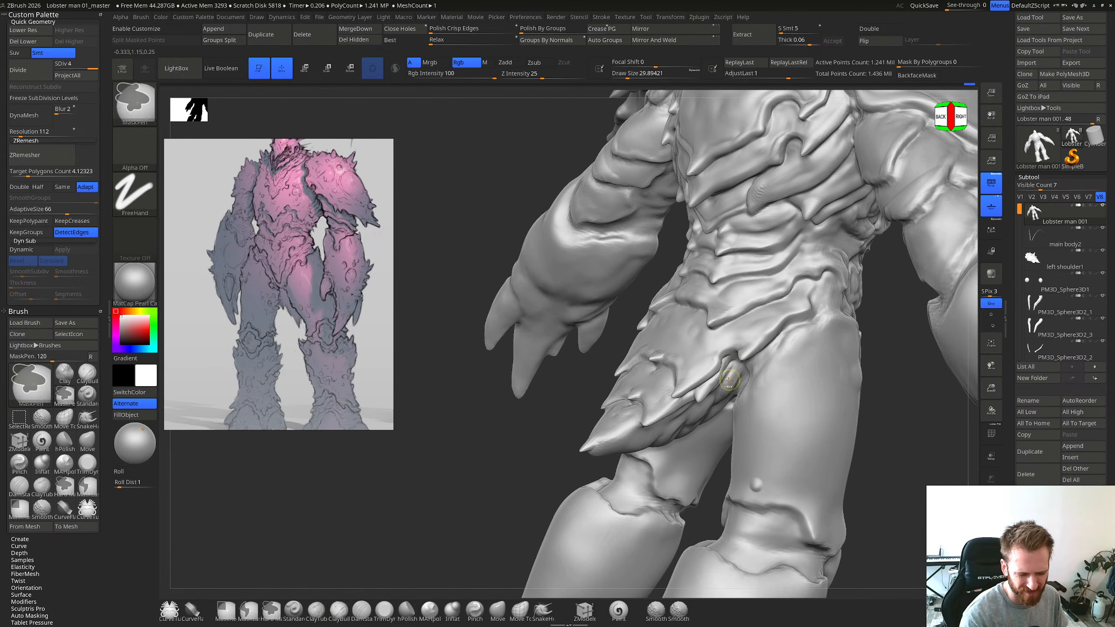
drag(731, 363, 732, 361)
right_drag(732, 361, 715, 390)
Step: Pan and zoom the reference image to the back view of the concept art
scroll(379, 334, down, 6)
mouse_move(386, 310)
middle_down()
mouse_move(266, 304)
mouse_move(321, 310)
middle_up()
scroll(272, 308, up, 6)
Step: Lower the body mesh to subdivision level 2 and reshape the tail's side plate edges with the Move brush at a draw size of about 51
mouse_move(503, 363)
right_down()
mouse_move(623, 375)
mouse_move(677, 363)
mouse_move(742, 391)
mouse_move(748, 440)
mouse_move(747, 407)
mouse_move(719, 427)
right_up()
key(shift+d)
shift+drag(678, 402, 660, 403)
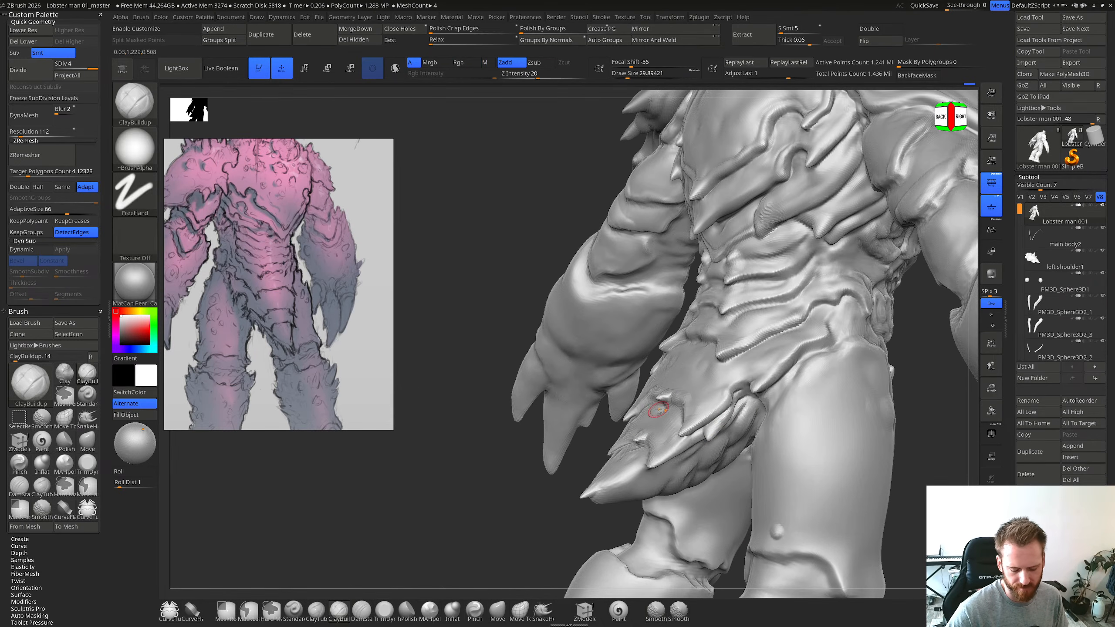
key(shift+d)
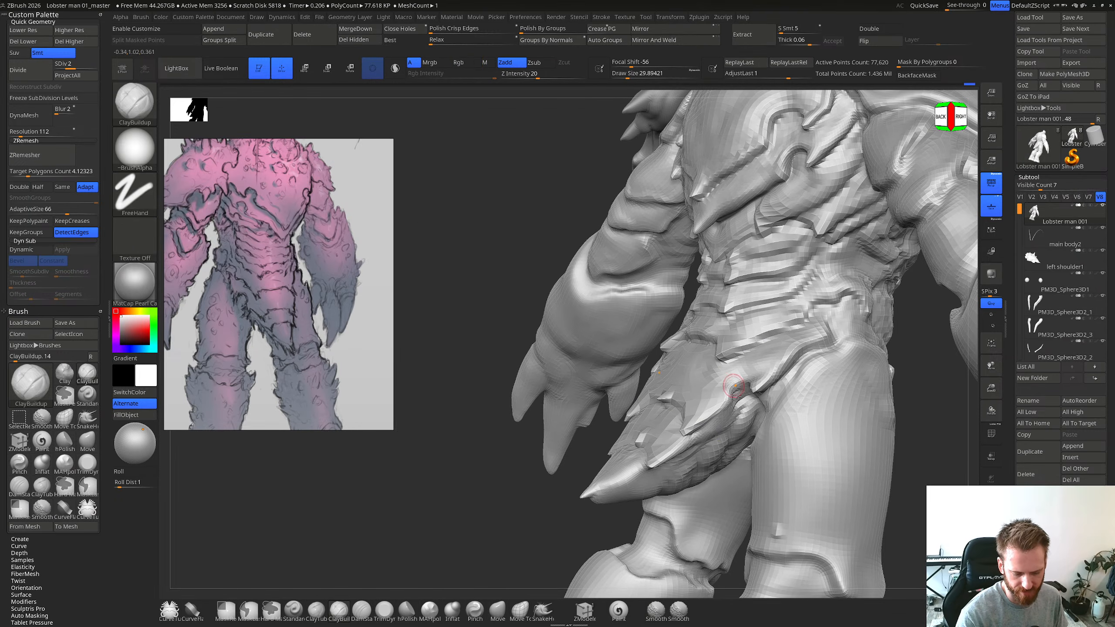
right_drag(719, 424, 731, 431)
key(b)
key(m)
key(v)
key(s)
drag(731, 430, 698, 439)
drag(726, 401, 730, 405)
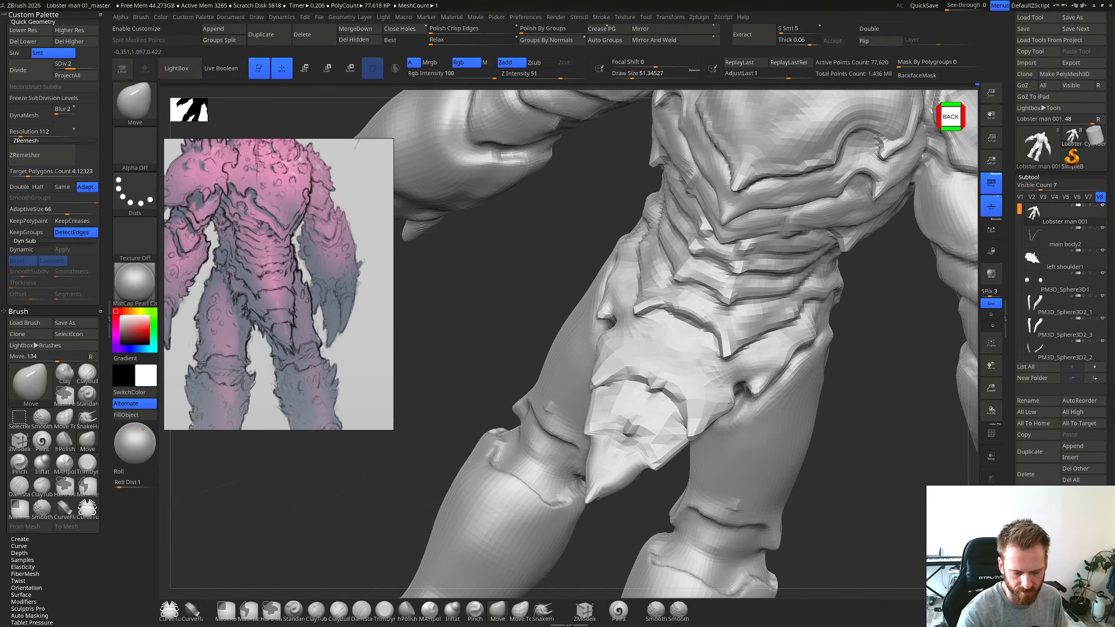
Step: Carve the crease under the lower side plate of the tail with DamStandard at a draw size of about 51
mouse_move(727, 403)
right_down()
mouse_move(706, 400)
mouse_move(721, 402)
mouse_move(698, 420)
right_up()
key(b)
key(c)
key(b)
key(b)
key(d)
key(s)
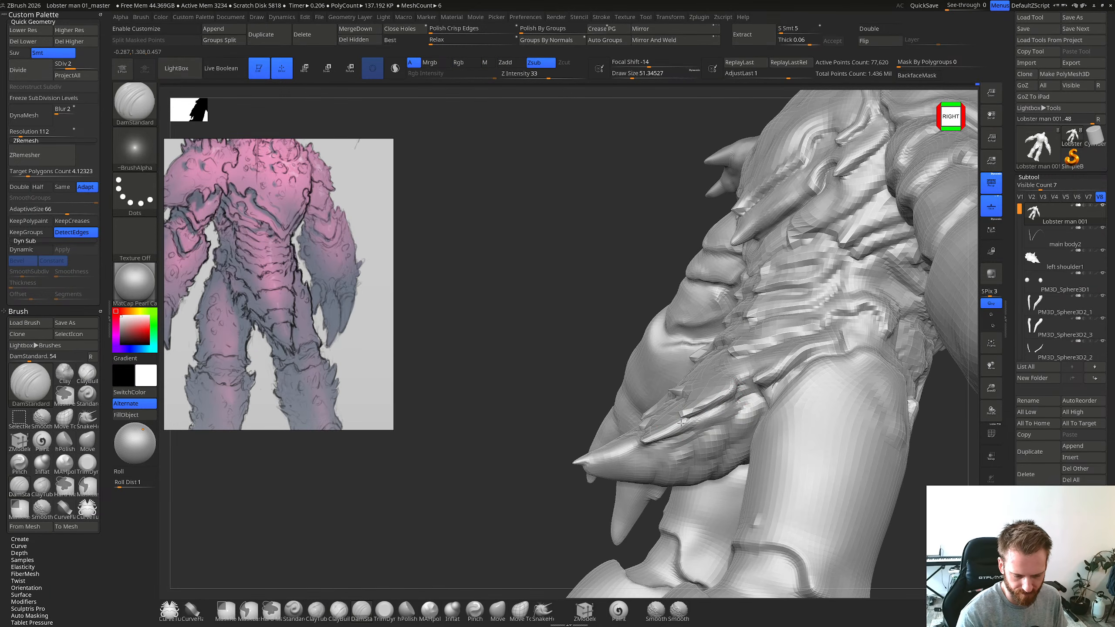
drag(729, 401, 682, 425)
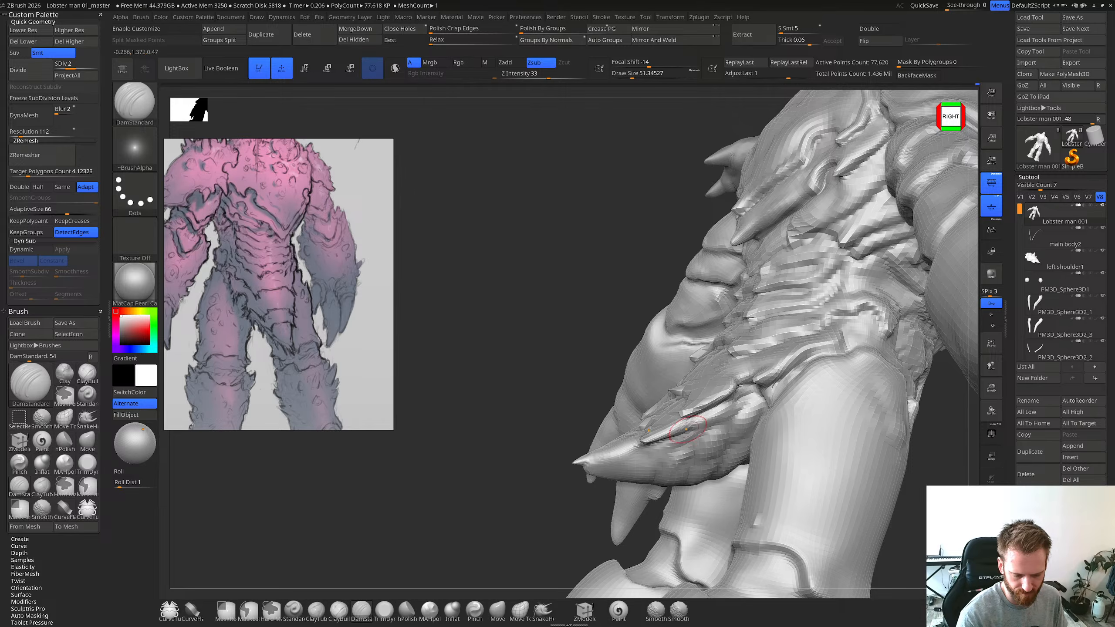
right_drag(690, 427, 768, 424)
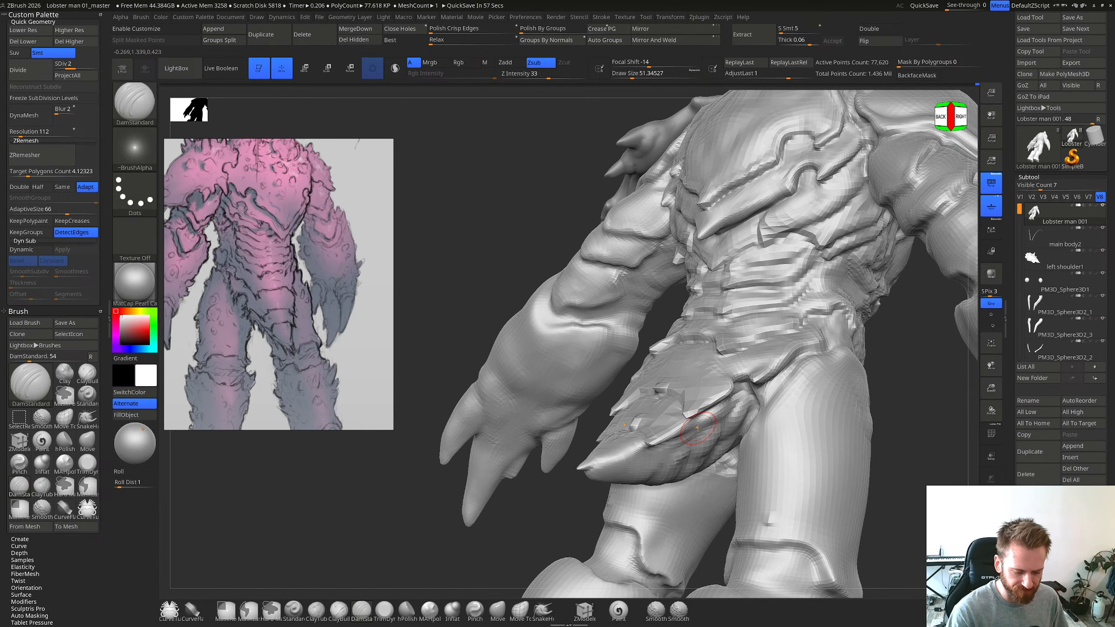
Step: Build up the surface beneath the tail's side plates with ClayBuildup at a draw size of about 24 and smooth it
right_drag(706, 432, 760, 429)
key(b)
key(c)
key(b)
key(s)
drag(722, 423, 715, 425)
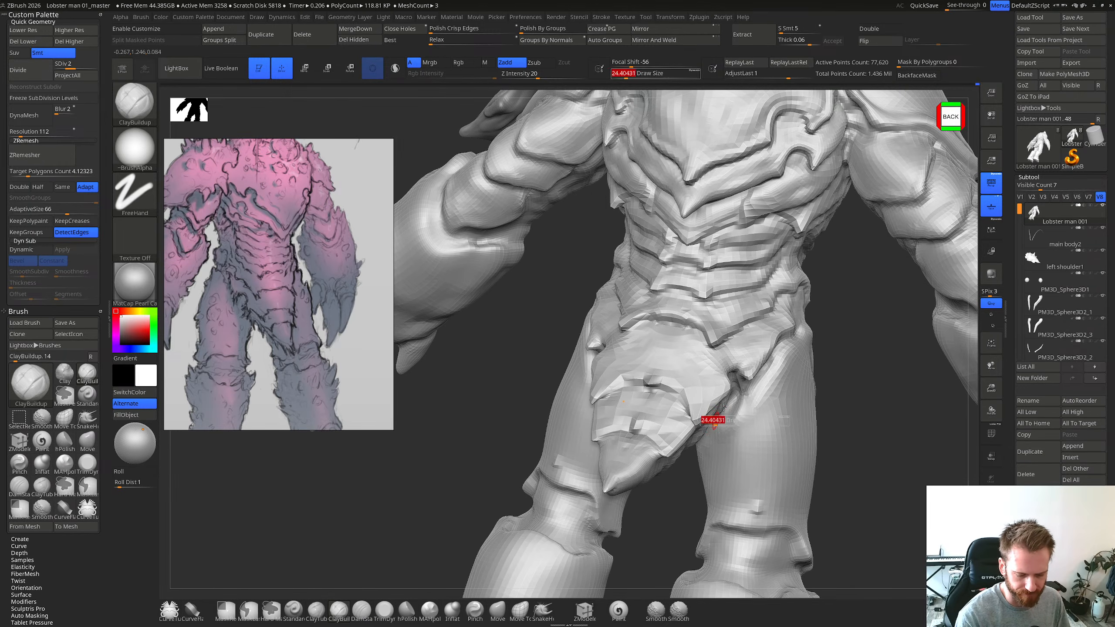
right_drag(723, 408, 692, 418)
mouse_move(692, 418)
shift+mouse_down()
mouse_move(631, 425)
mouse_move(664, 407)
shift+mouse_up()
mouse_move(664, 407)
right_down()
mouse_move(683, 398)
mouse_move(660, 410)
right_up()
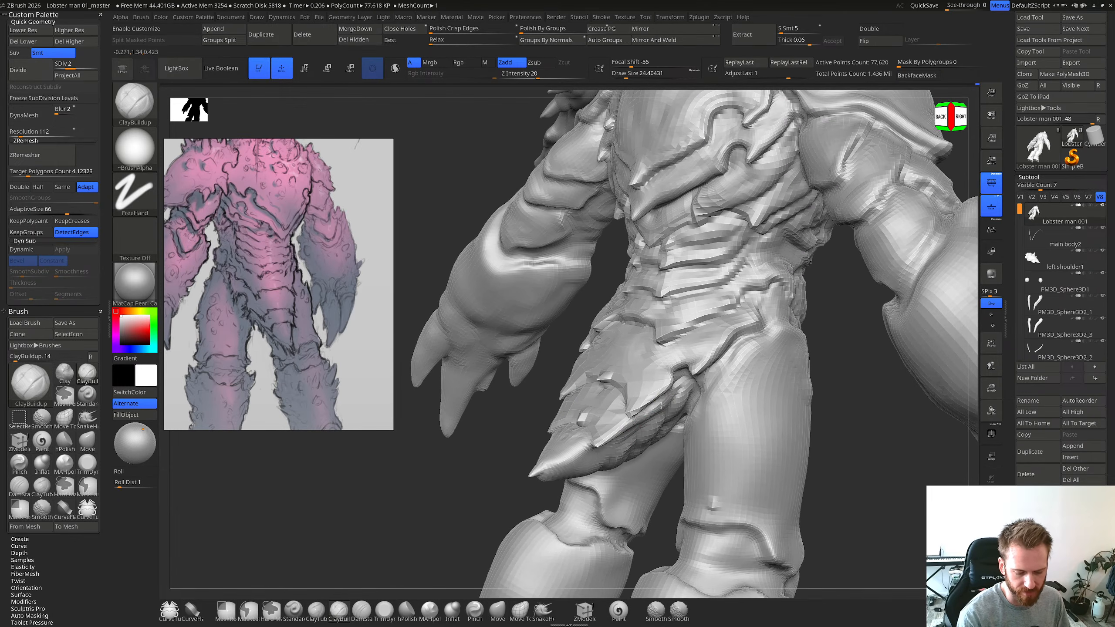
shift+drag(661, 406, 662, 412)
Step: Recut the crease beneath the tail's side plates with DamStandard at a draw size of about 45 and soften it
right_drag(674, 410, 662, 414)
key(b)
key(d)
key(s)
key(s)
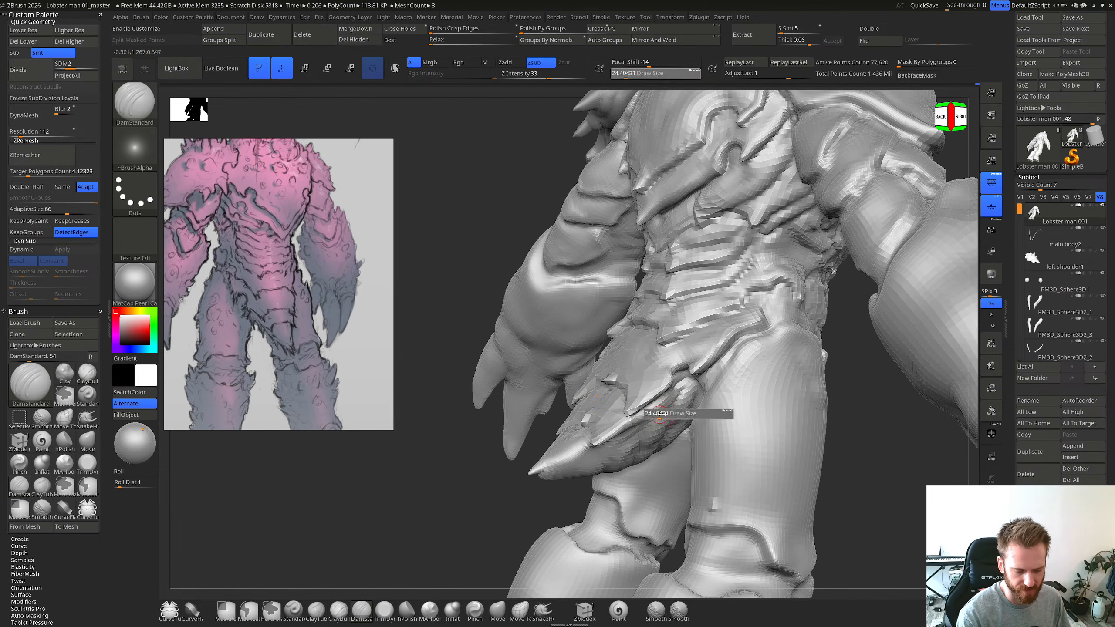
drag(661, 413, 651, 416)
shift+drag(659, 407, 646, 422)
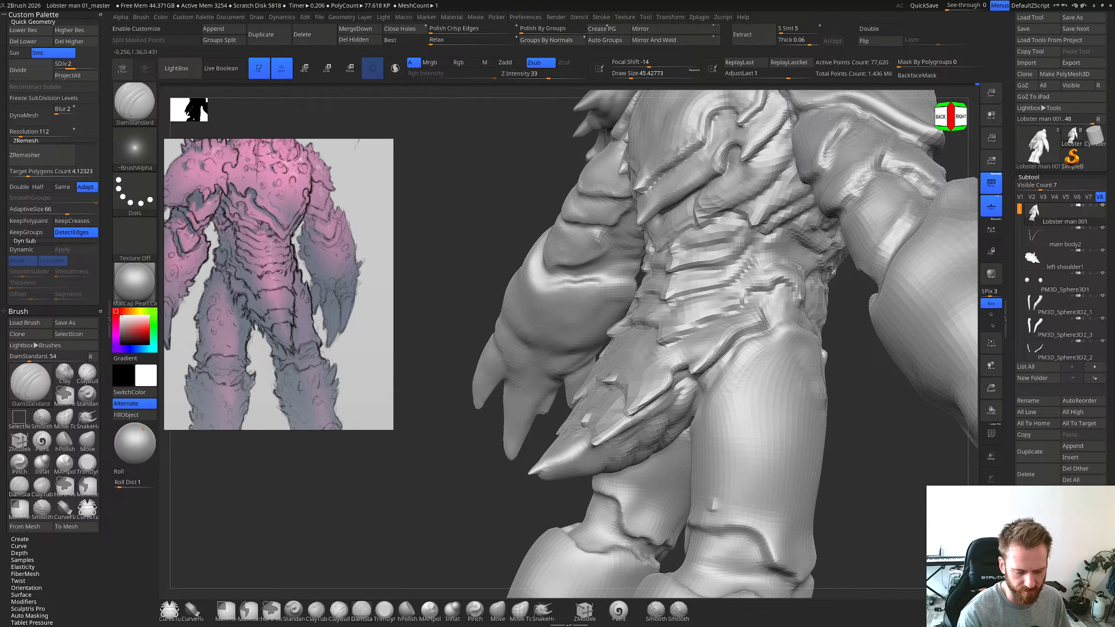
shift+right_drag(667, 395, 632, 428)
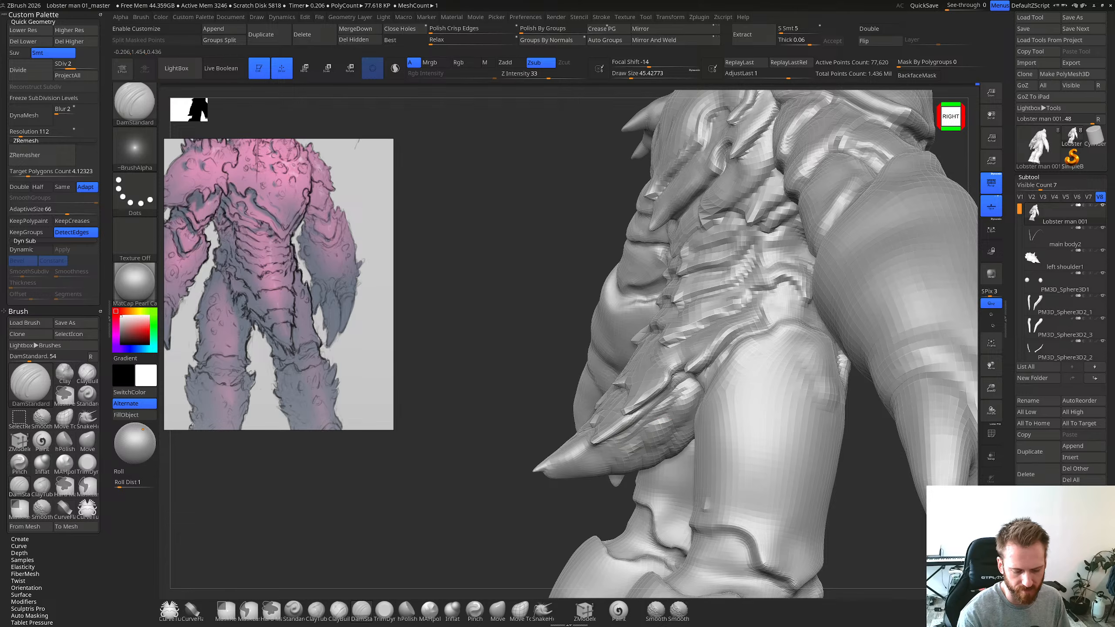
Step: Step the body mesh up to subdivision level 4, smoothing the tail's side at level 3 on the way
shift+right_drag(651, 398, 678, 394)
key(d)
drag(676, 383, 655, 404)
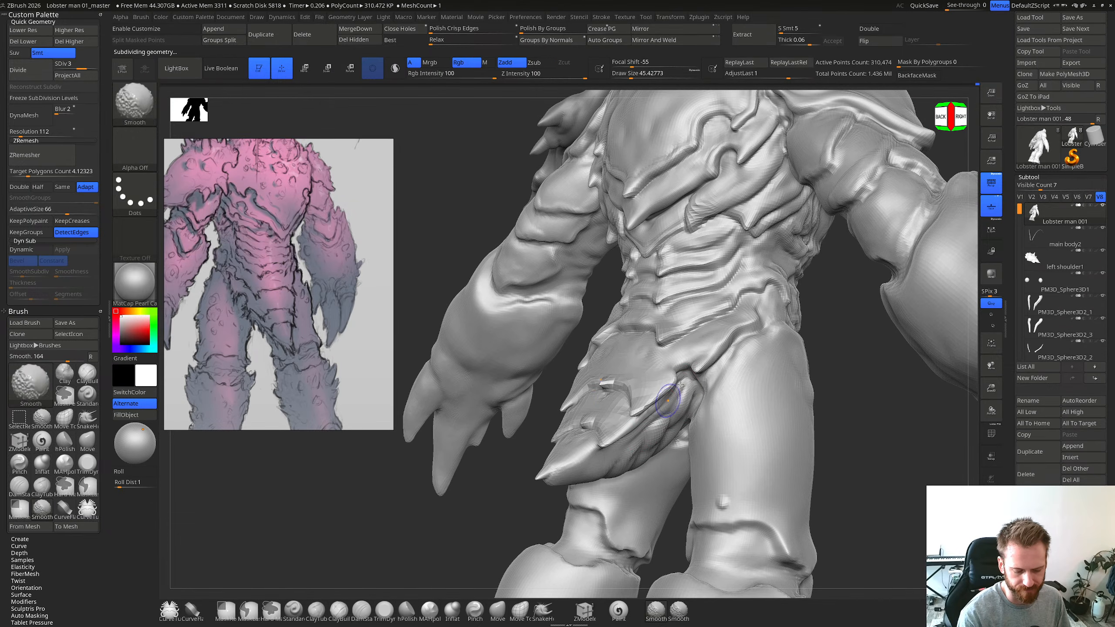
mouse_move(668, 401)
shift+right_down()
mouse_move(649, 397)
mouse_move(680, 373)
shift+right_up()
key(d)
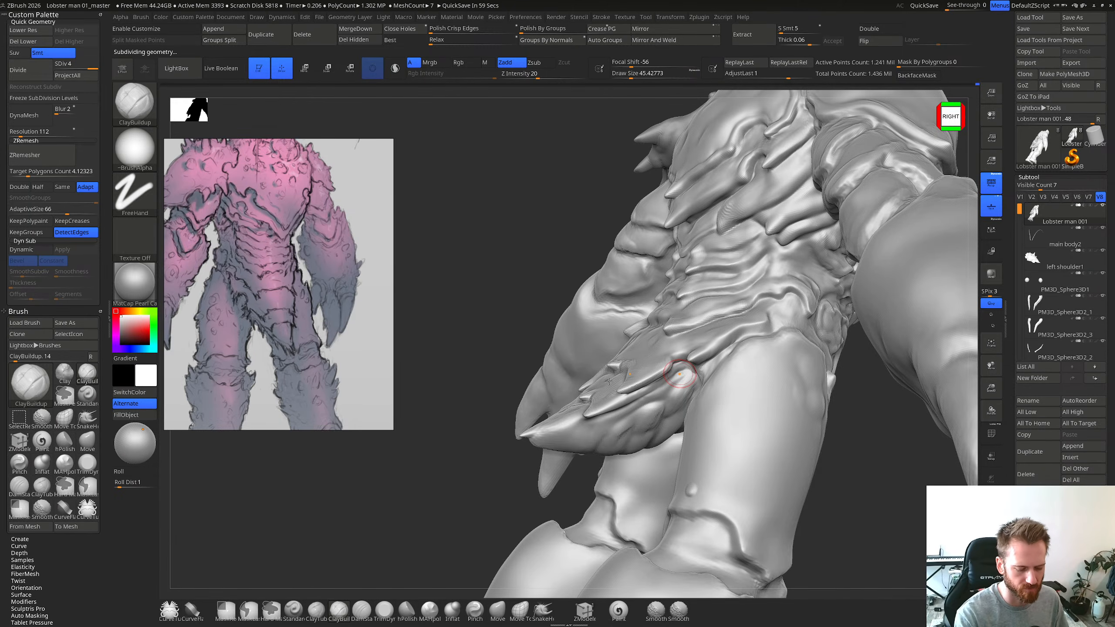
Step: Sharpen the line under the tail's side plate edge at subdivision level 4 with DamStandard at a draw size of about 32
right_drag(680, 374, 611, 404)
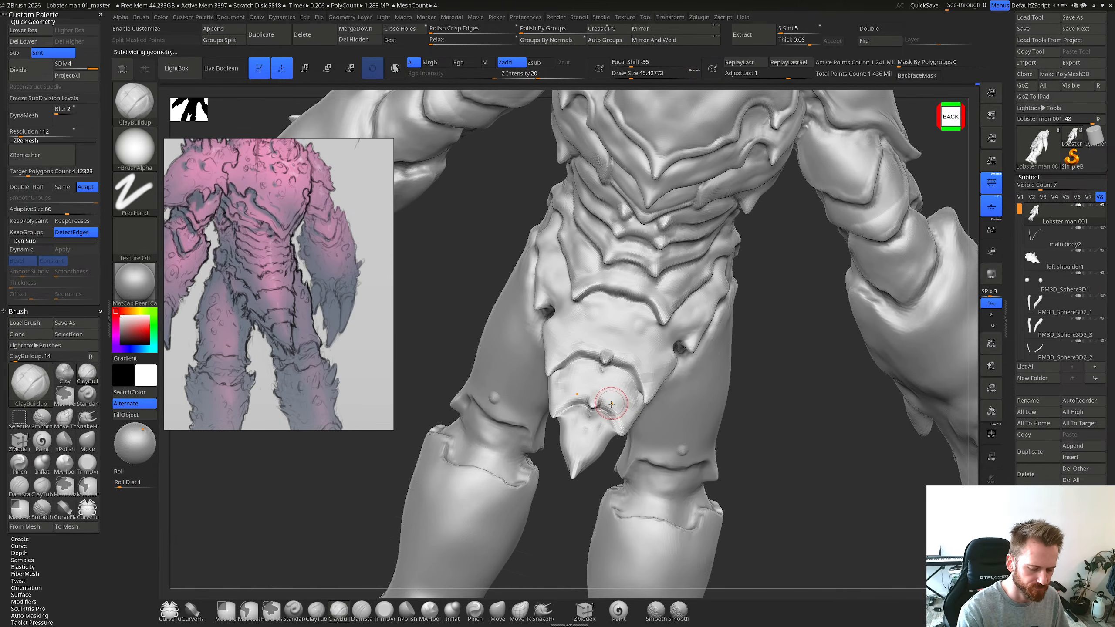
key(s)
drag(611, 405, 619, 412)
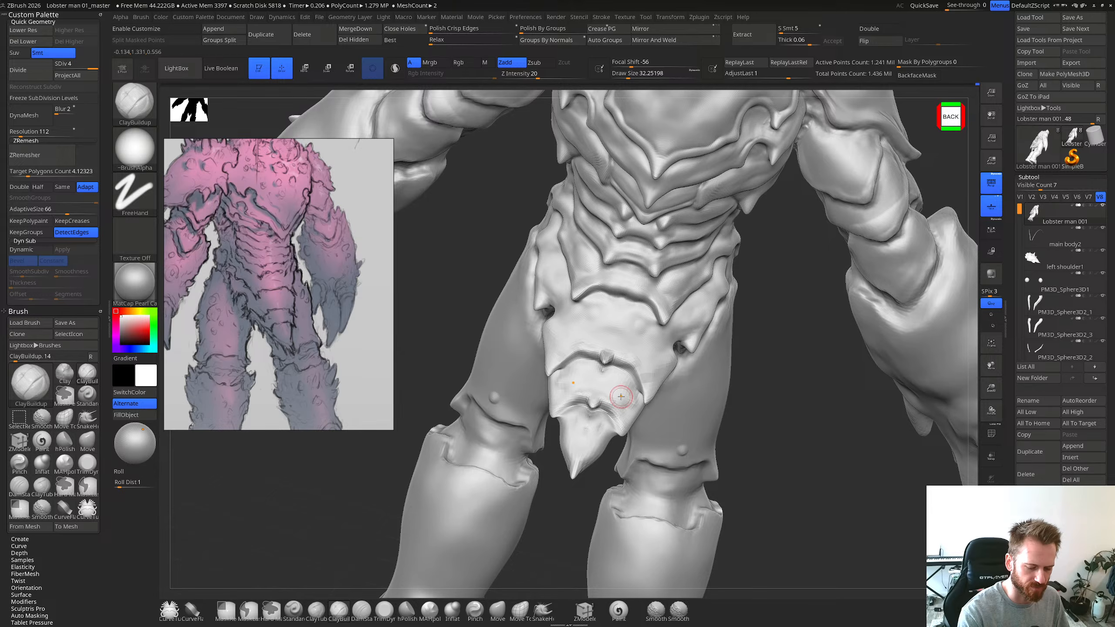
right_drag(633, 365, 642, 395)
key(ctrl)
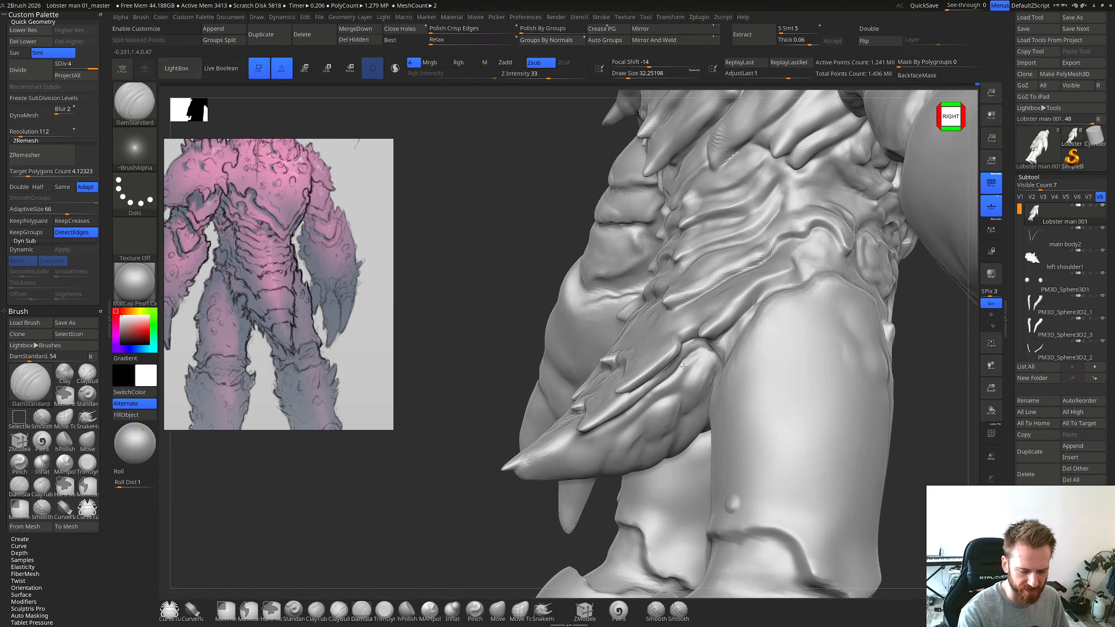
key(ctrl+2)
drag(703, 350, 608, 424)
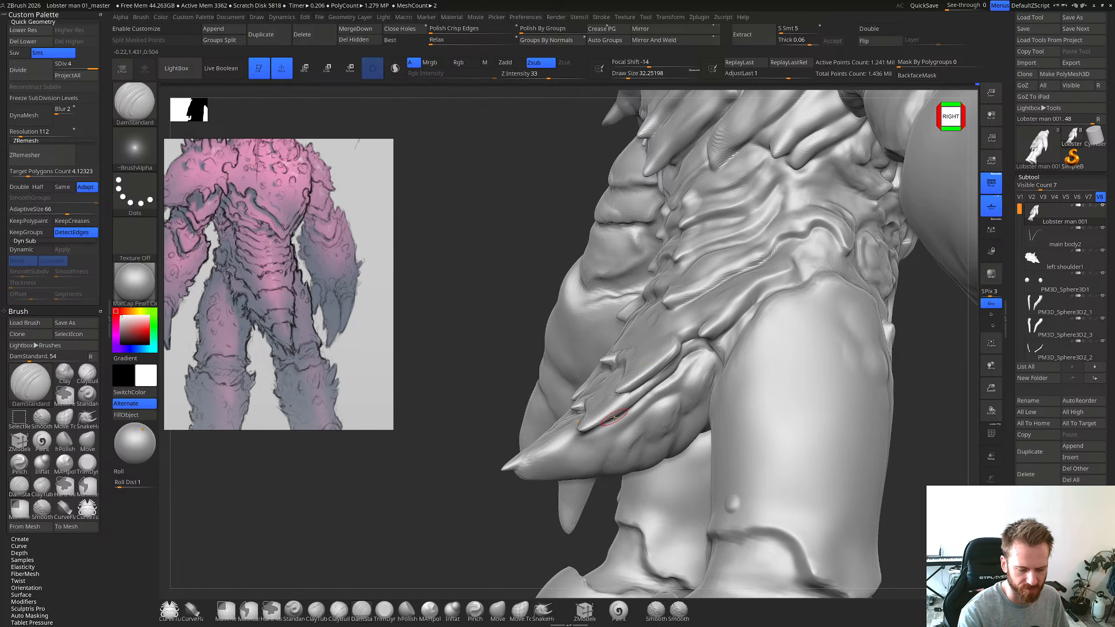
mouse_move(615, 425)
right_down()
mouse_move(689, 424)
mouse_move(602, 445)
right_up()
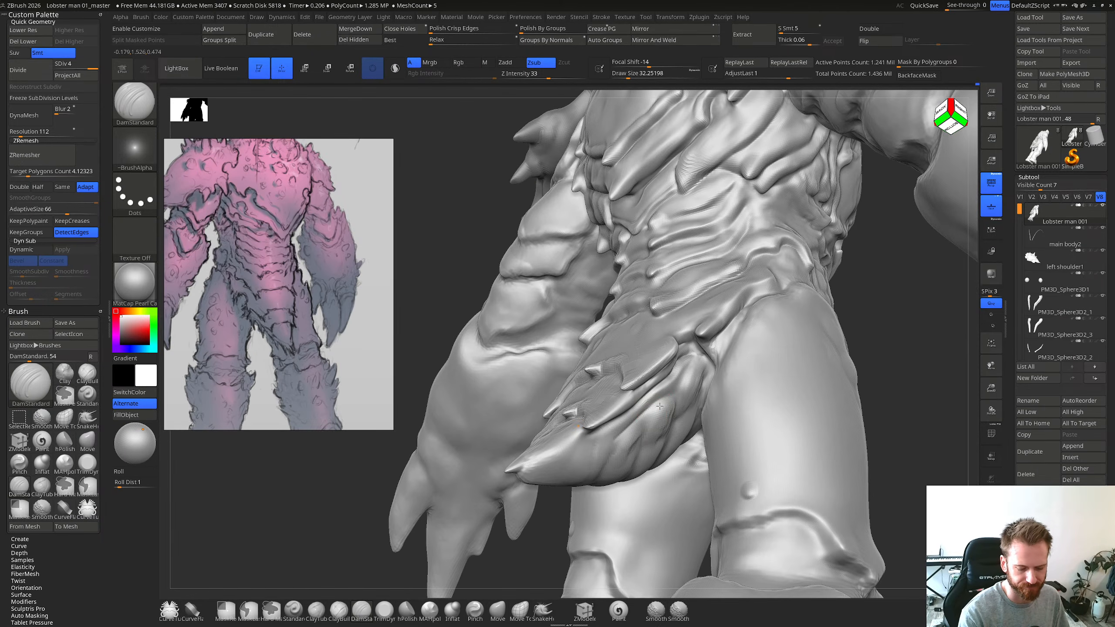
Step: Shape a fold near the tip on the tail's side with ClayBuildup and DamStandard at a draw size of about 32
shift+right_drag(659, 406, 627, 446)
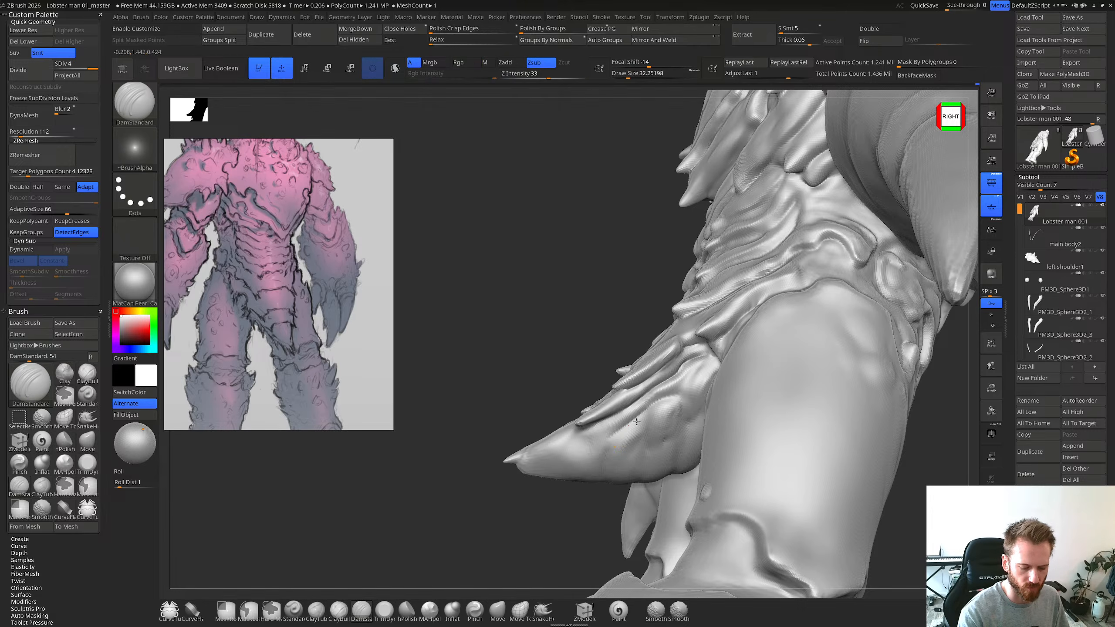
key(b)
key(c)
key(b)
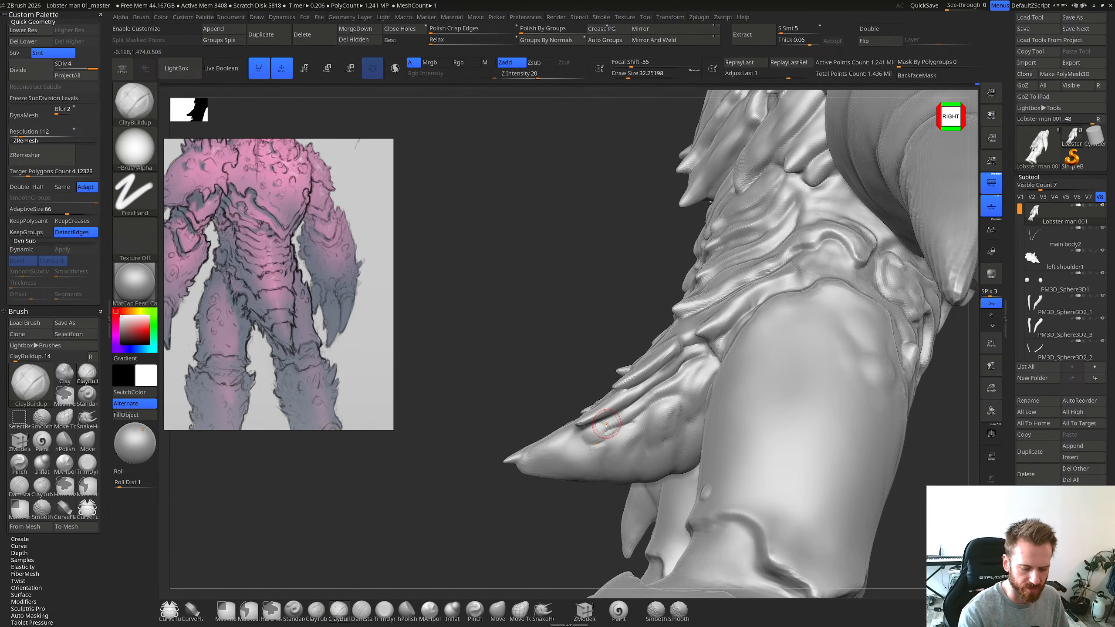
key(b)
key(d)
key(s)
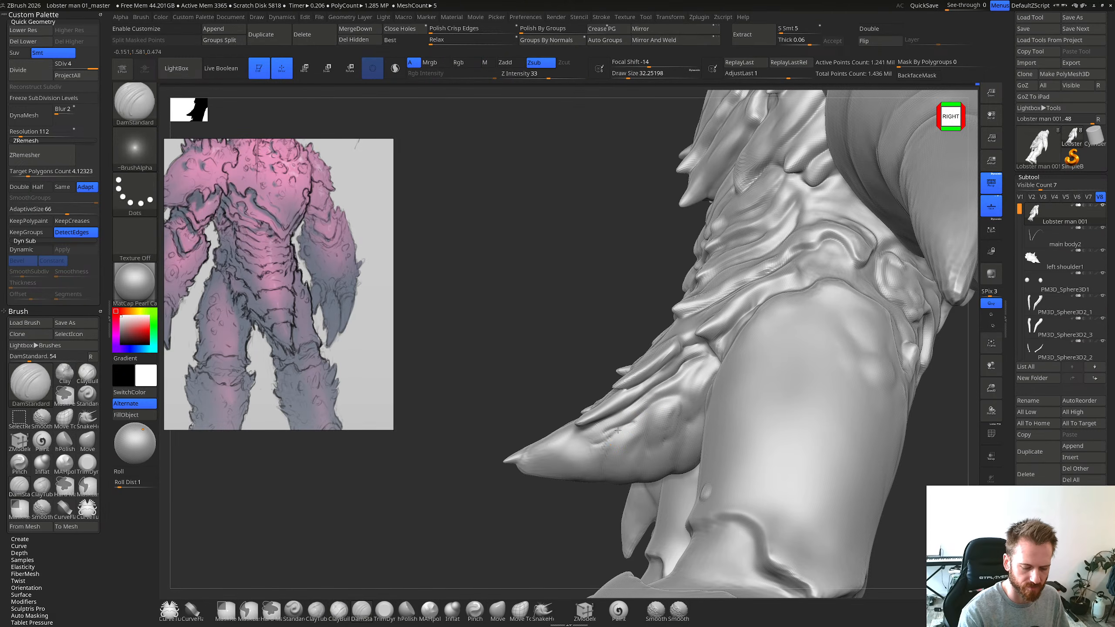
Step: Raise rounded bumps across the tail's side beneath the plates with ClayBuildup at a draw size of about 32
key(b)
key(c)
key(b)
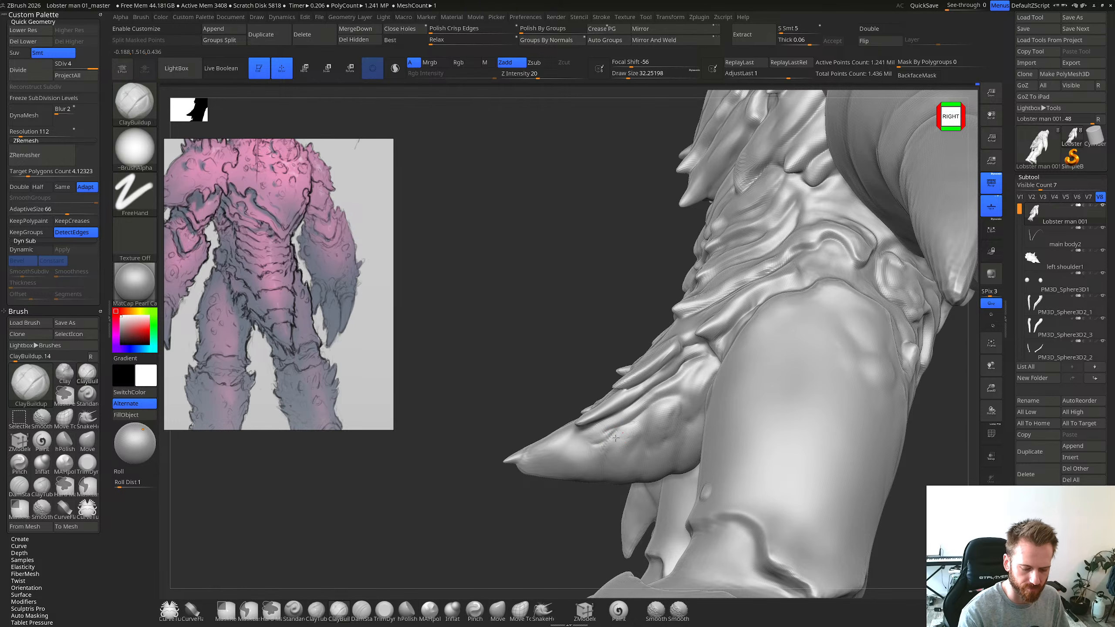
mouse_move(637, 422)
mouse_down()
mouse_move(661, 413)
mouse_move(657, 436)
mouse_up()
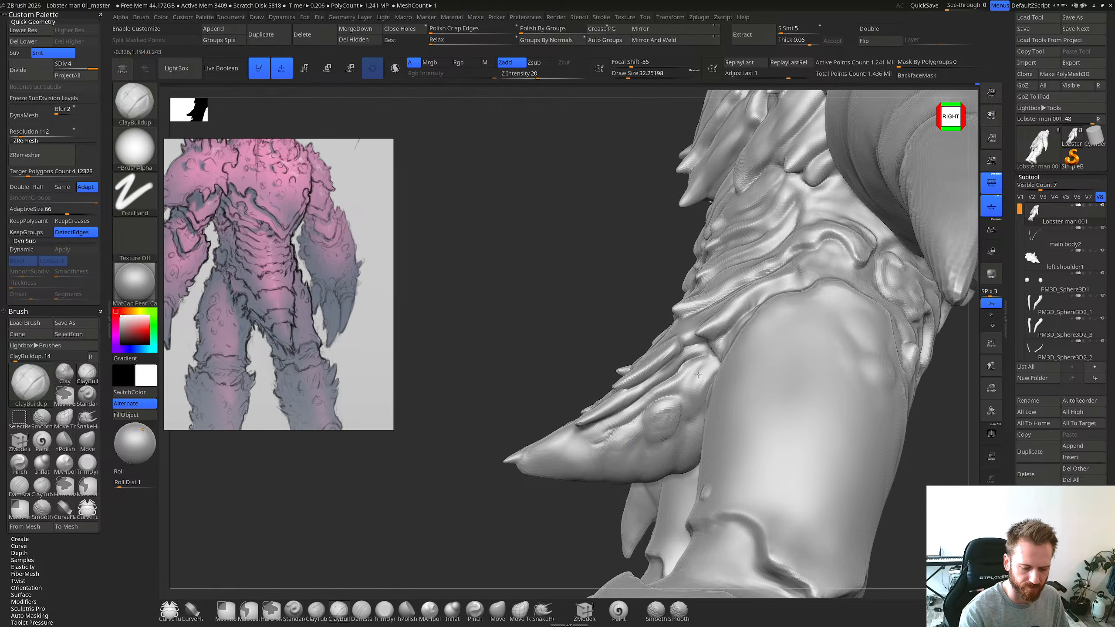
drag(698, 374, 691, 433)
mouse_move(615, 437)
mouse_down()
mouse_move(635, 432)
mouse_move(614, 450)
mouse_move(645, 418)
mouse_up()
mouse_move(646, 418)
right_down()
mouse_move(667, 424)
mouse_move(654, 424)
right_up()
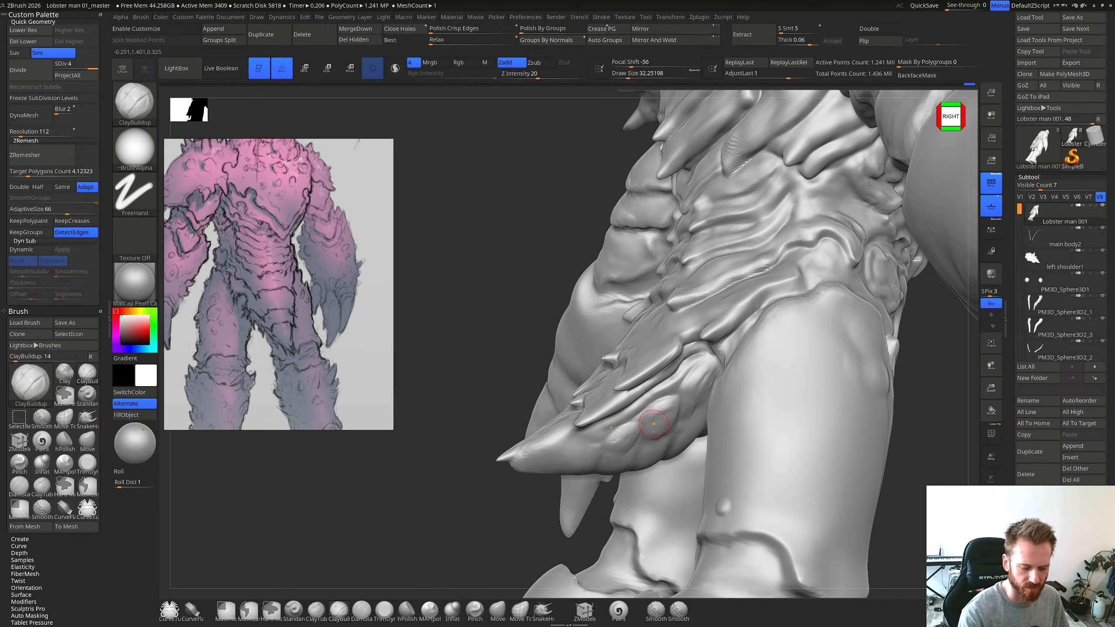
drag(573, 446, 579, 462)
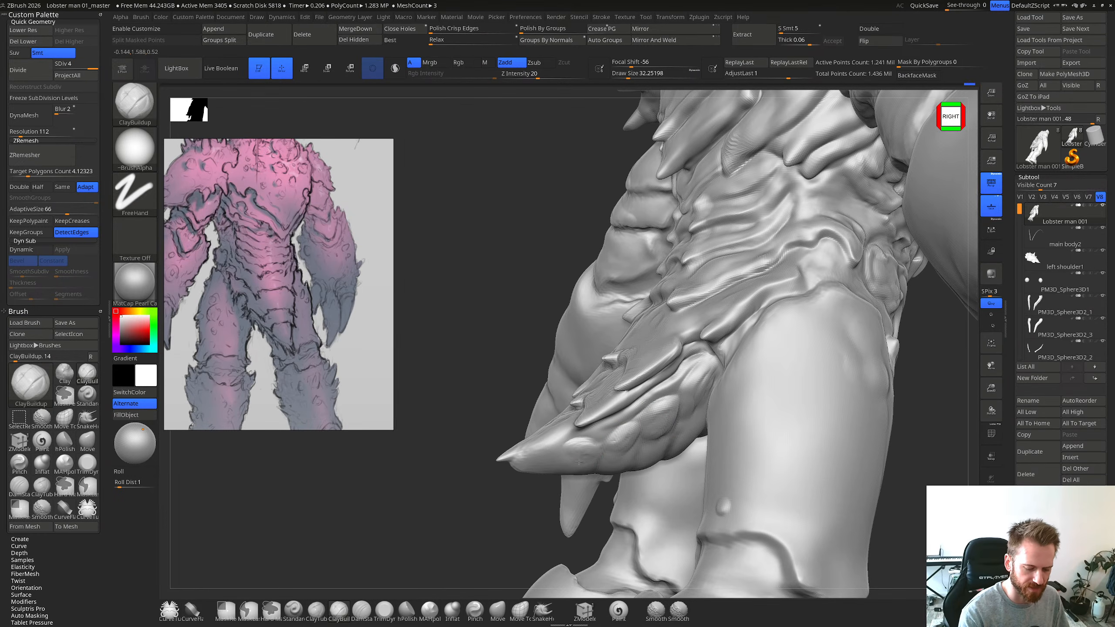
Step: Refine the bumps on the tail's side with ClayBuildup at a draw size of about 19 and smooth them
key(bracketleft)
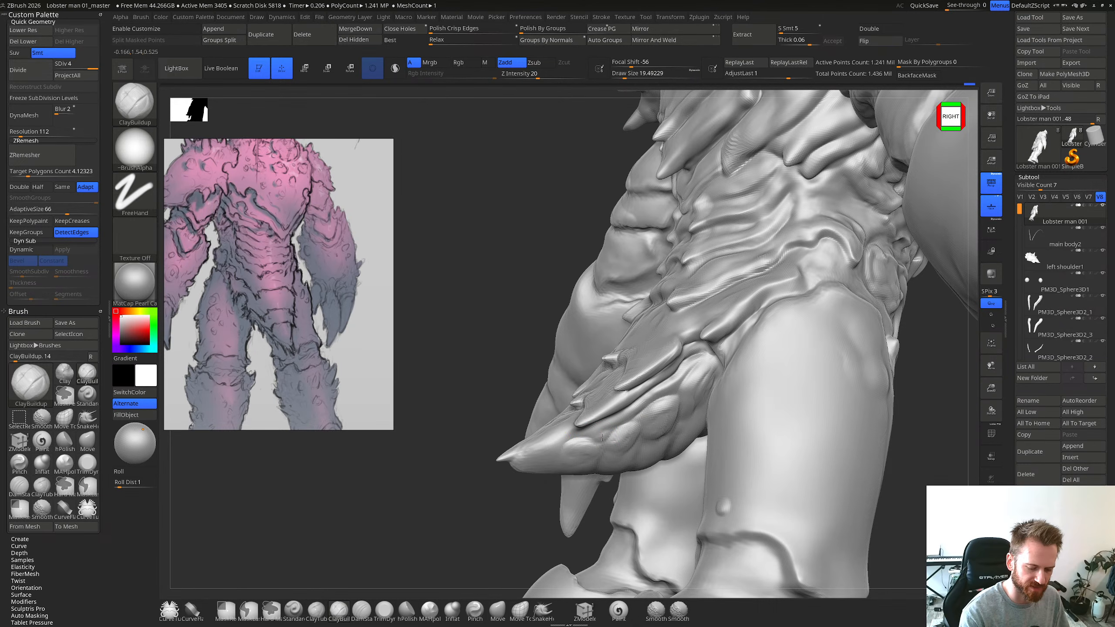
drag(634, 415, 630, 421)
right_drag(656, 418, 653, 352)
shift+drag(629, 446, 596, 443)
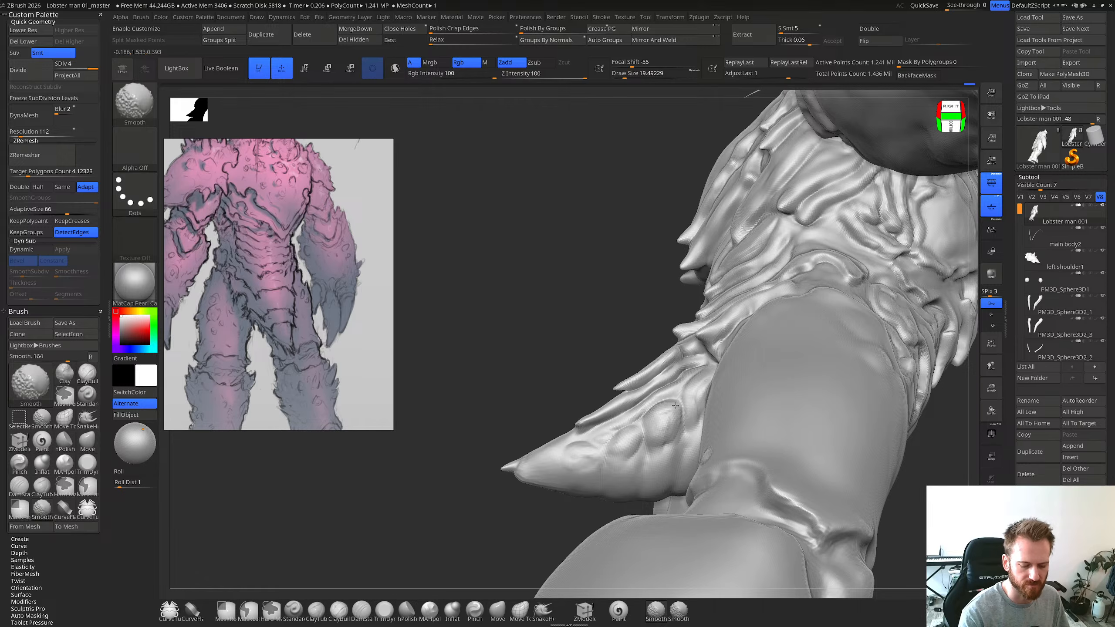
Step: Refine the surface and creases near the tip on the tail's side with ClayBuildup and DamStandard at a draw size of about 19
right_drag(675, 406, 596, 435)
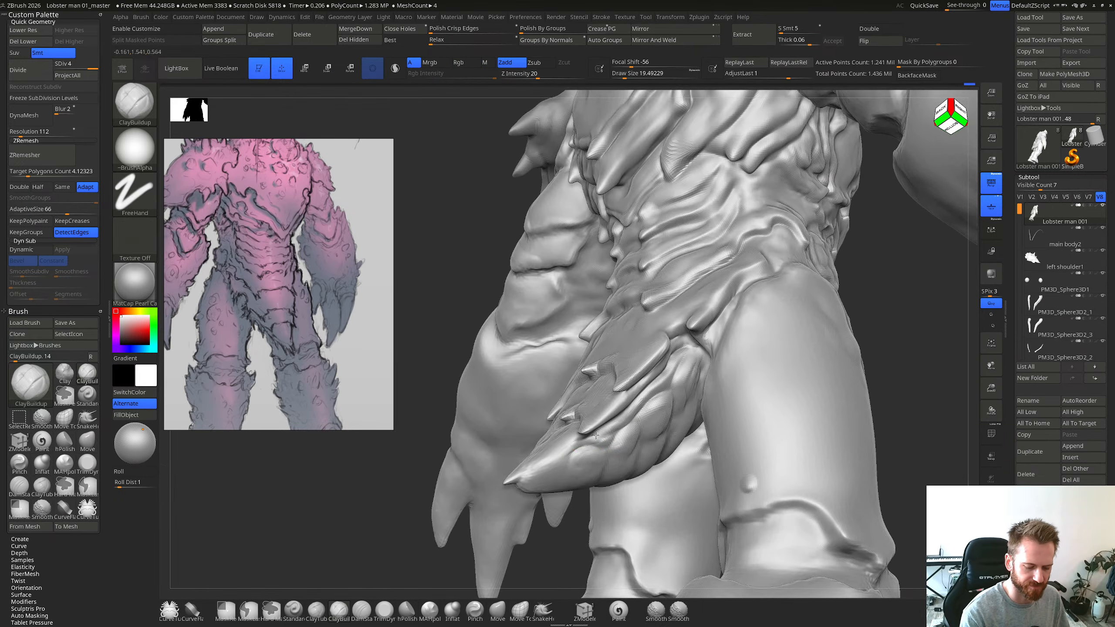
shift+right_drag(659, 400, 621, 426)
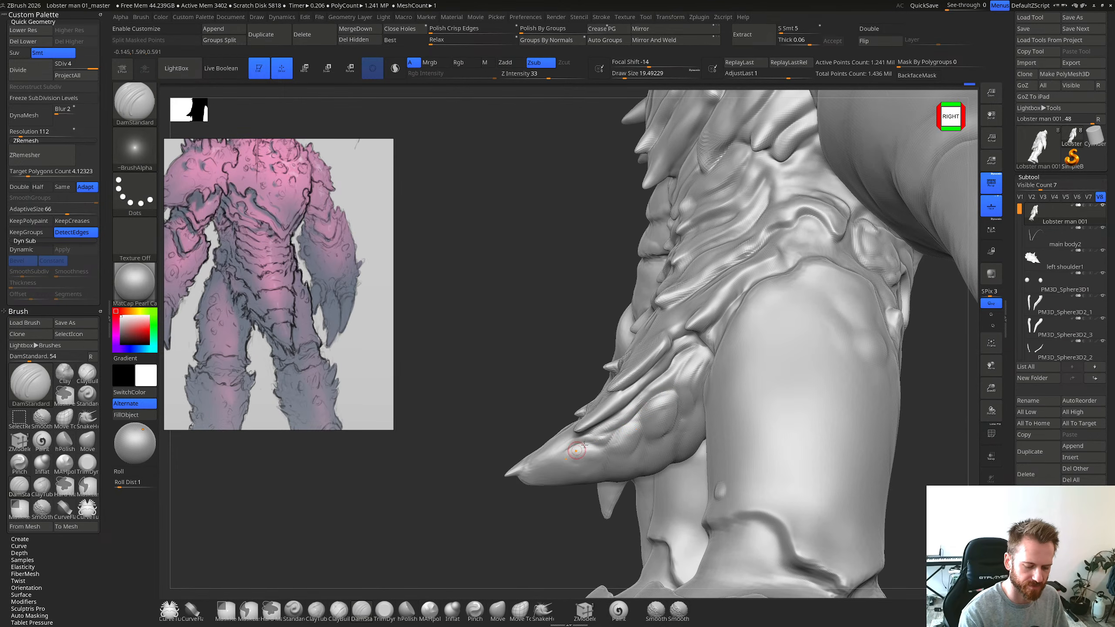
right_drag(579, 451, 615, 441)
key(shift)
mouse_move(667, 387)
ctrl+right_down()
mouse_move(636, 396)
mouse_move(619, 433)
mouse_move(667, 419)
mouse_move(608, 430)
mouse_move(632, 444)
mouse_move(627, 428)
mouse_move(614, 434)
mouse_move(624, 453)
mouse_move(650, 420)
mouse_move(623, 417)
mouse_move(639, 399)
mouse_move(610, 407)
ctrl+right_up()
Step: Build up the area around the last tail plate with ClayBuildup at a draw size of about 22 and smooth its side edge
key(b)
key(c)
key(b)
key(s)
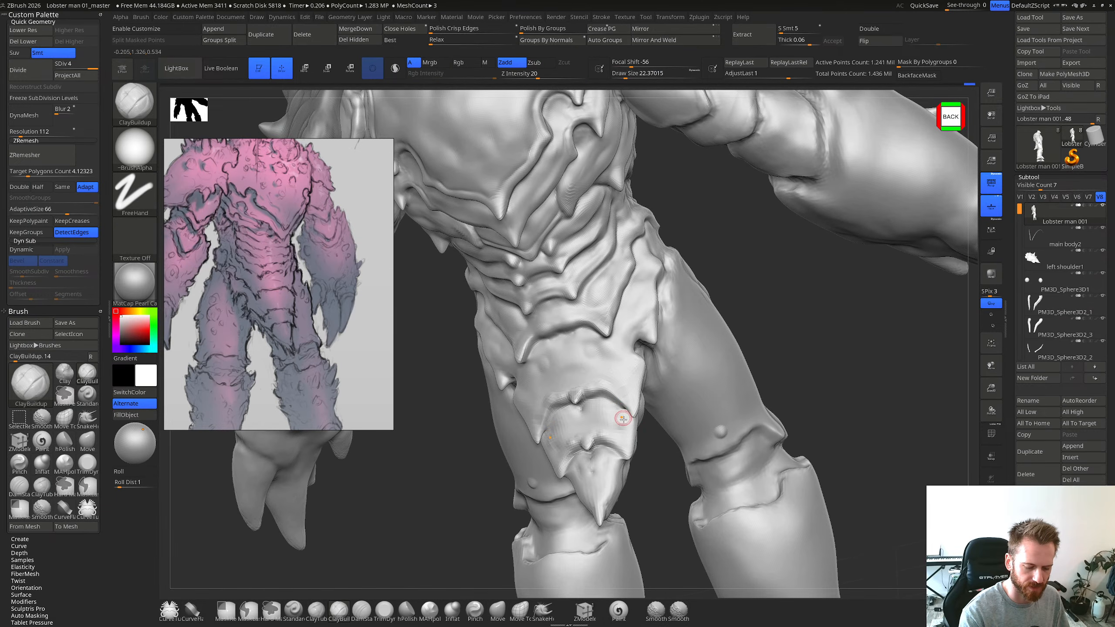
mouse_move(556, 417)
right_down()
mouse_move(575, 448)
mouse_move(604, 444)
mouse_move(527, 448)
mouse_move(499, 464)
right_up()
key(shift)
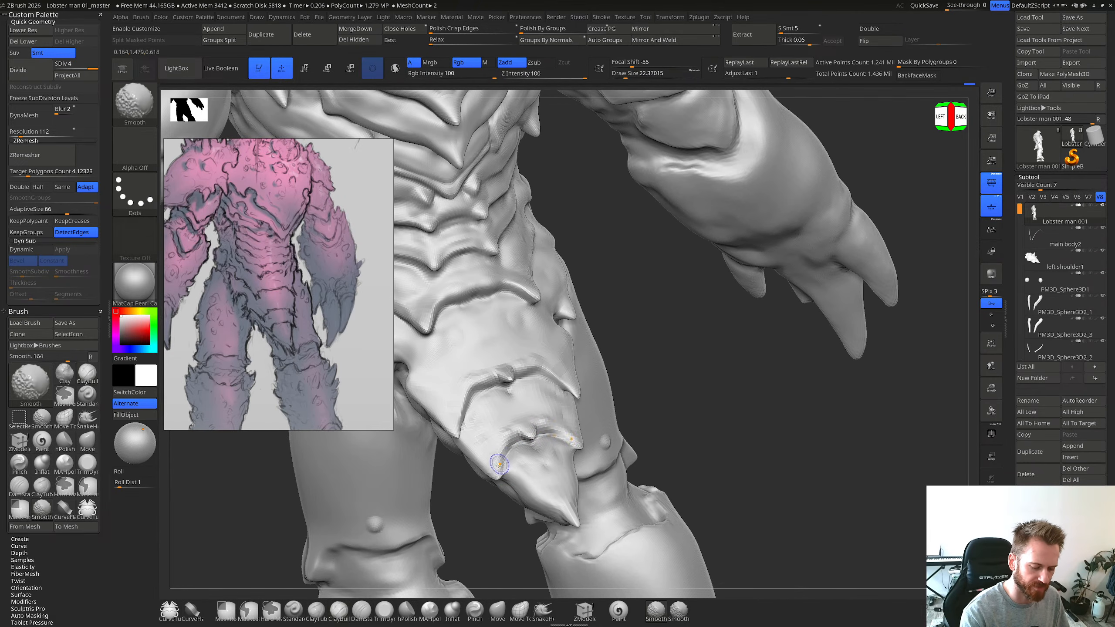
shift+drag(503, 476, 507, 469)
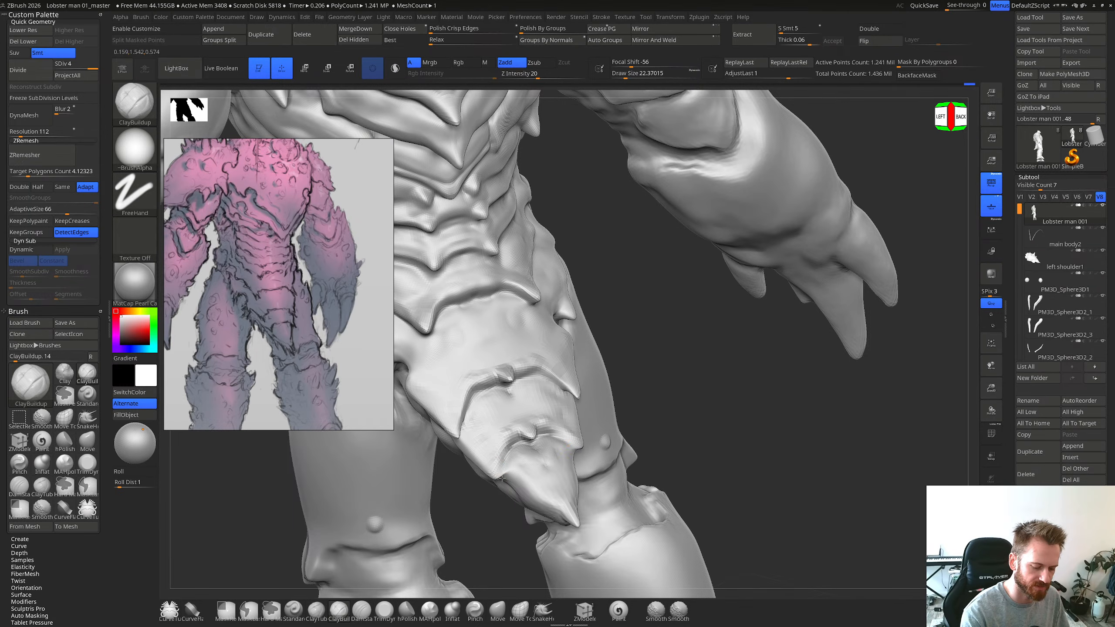
Step: Sharpen the last tail plate's side edge with DamStandard and reshape it with the Move brush at a draw size of about 22
key(b)
key(d)
key(s)
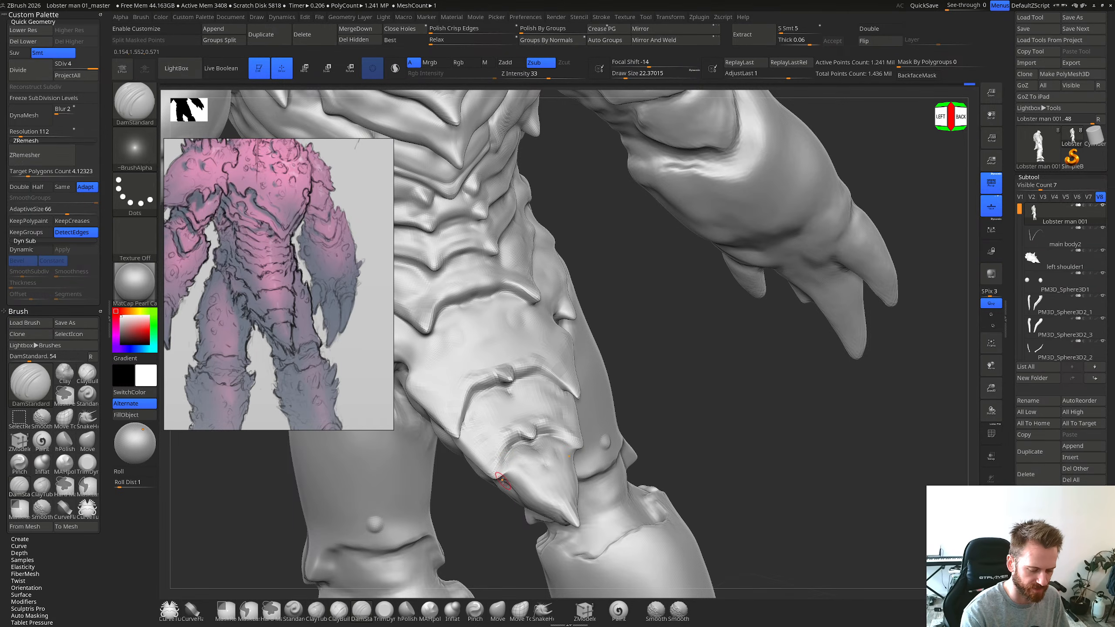
mouse_move(503, 477)
right_down()
mouse_move(483, 455)
mouse_move(507, 471)
mouse_move(499, 478)
mouse_move(537, 452)
right_up()
key(b)
key(m)
key(v)
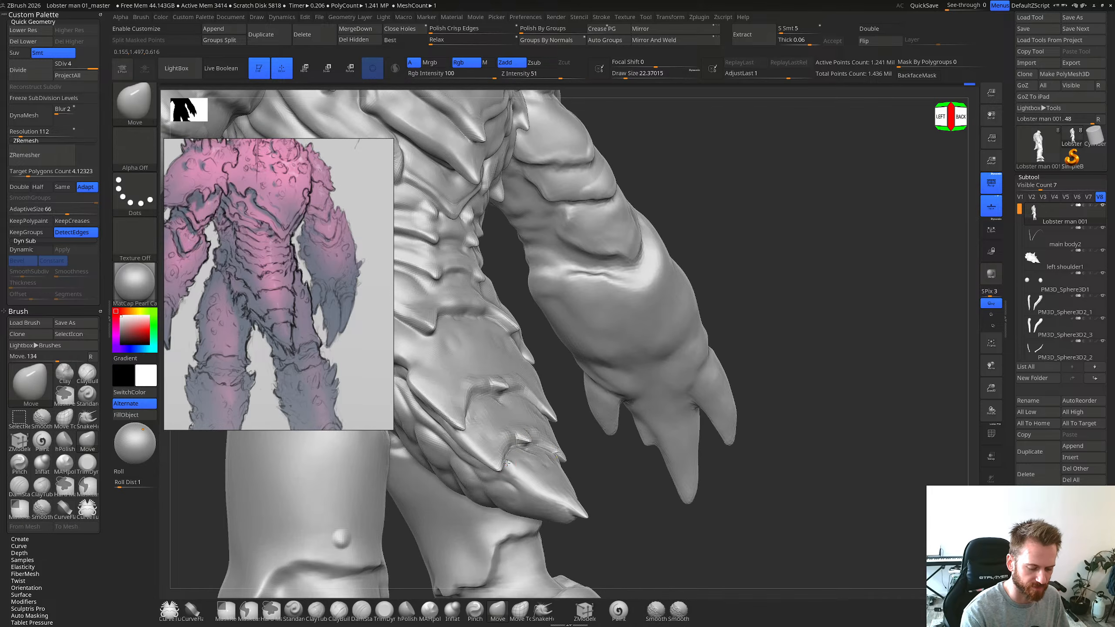
drag(505, 469, 511, 461)
key(shift)
Step: Refine the forms around the tail's pointed tip with ClayBuildup at a draw size of about 22 and smooth them
mouse_move(514, 460)
right_down()
mouse_move(503, 471)
mouse_move(568, 459)
mouse_move(507, 471)
mouse_move(543, 482)
mouse_move(599, 384)
mouse_move(543, 461)
mouse_move(576, 452)
mouse_move(597, 466)
right_up()
key(b)
key(c)
key(b)
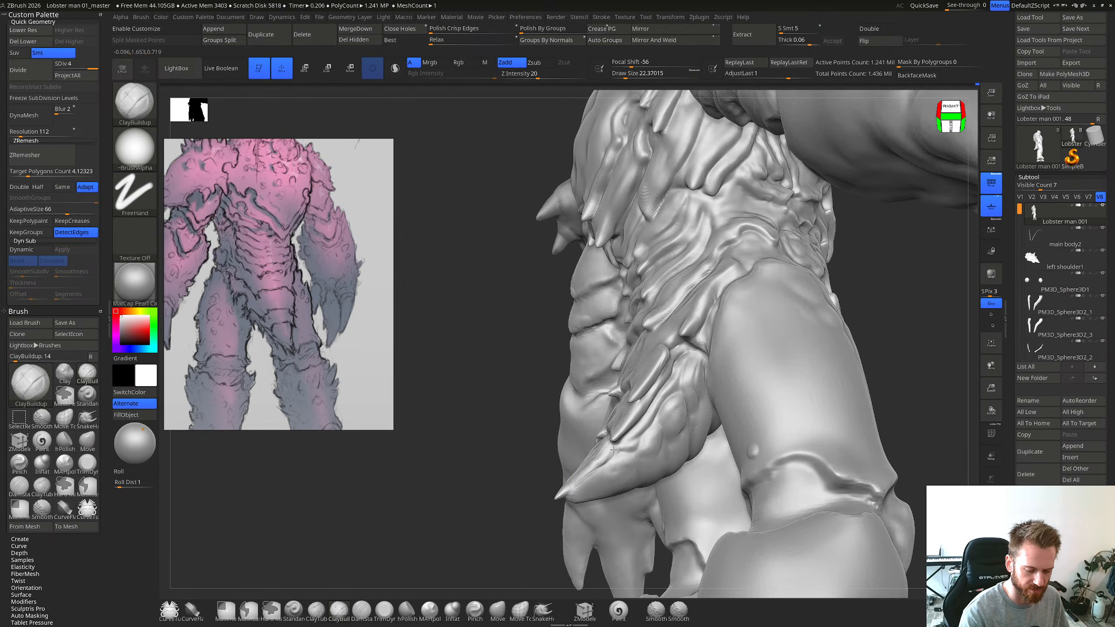
mouse_move(570, 465)
right_down()
mouse_move(605, 471)
mouse_move(572, 461)
mouse_move(582, 456)
mouse_move(578, 414)
mouse_move(603, 391)
right_up()
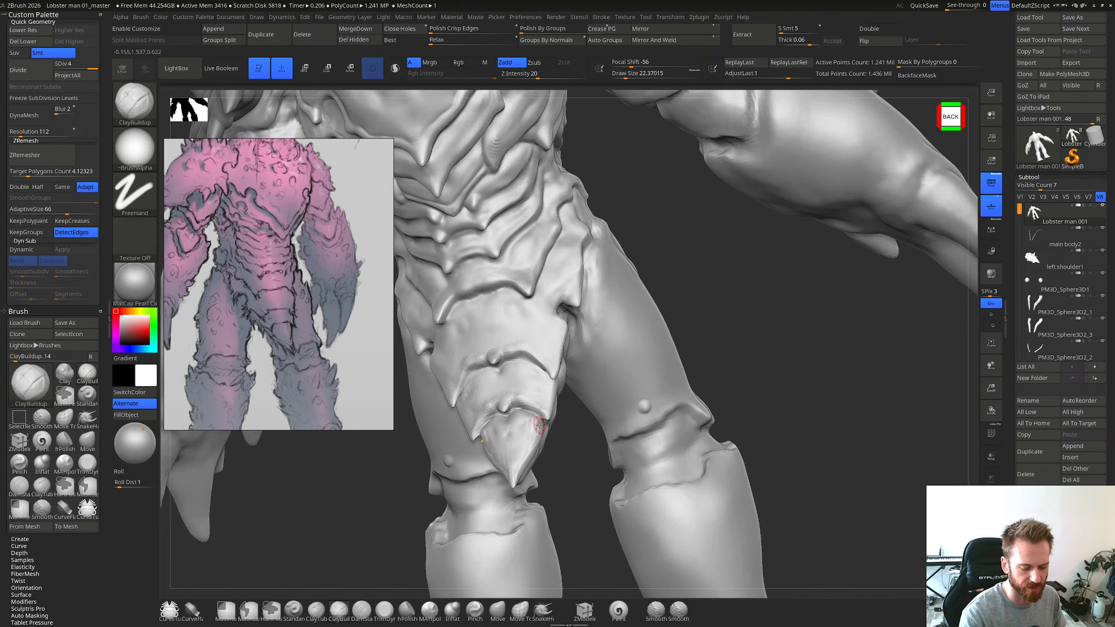
right_drag(535, 429, 581, 462)
key(shift)
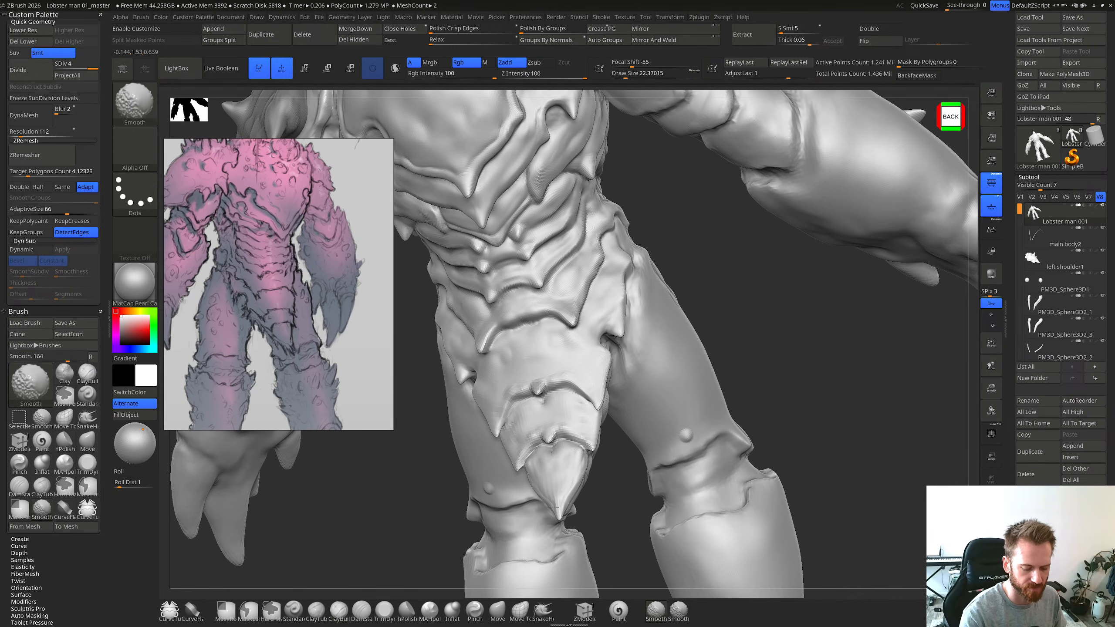
right_drag(560, 506, 570, 495)
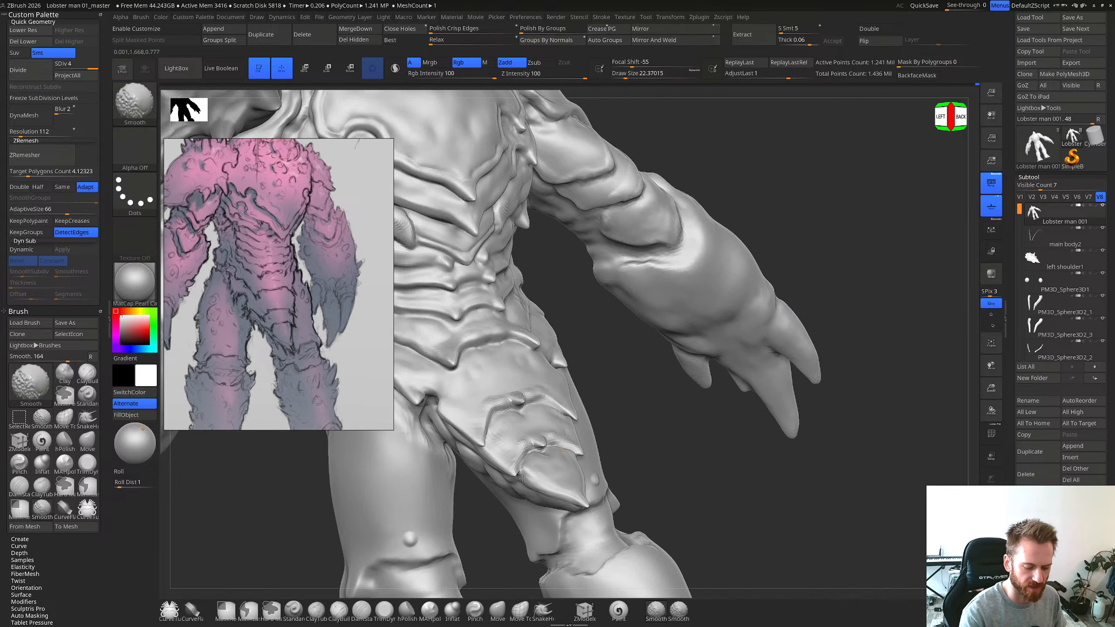
right_drag(563, 452, 536, 458)
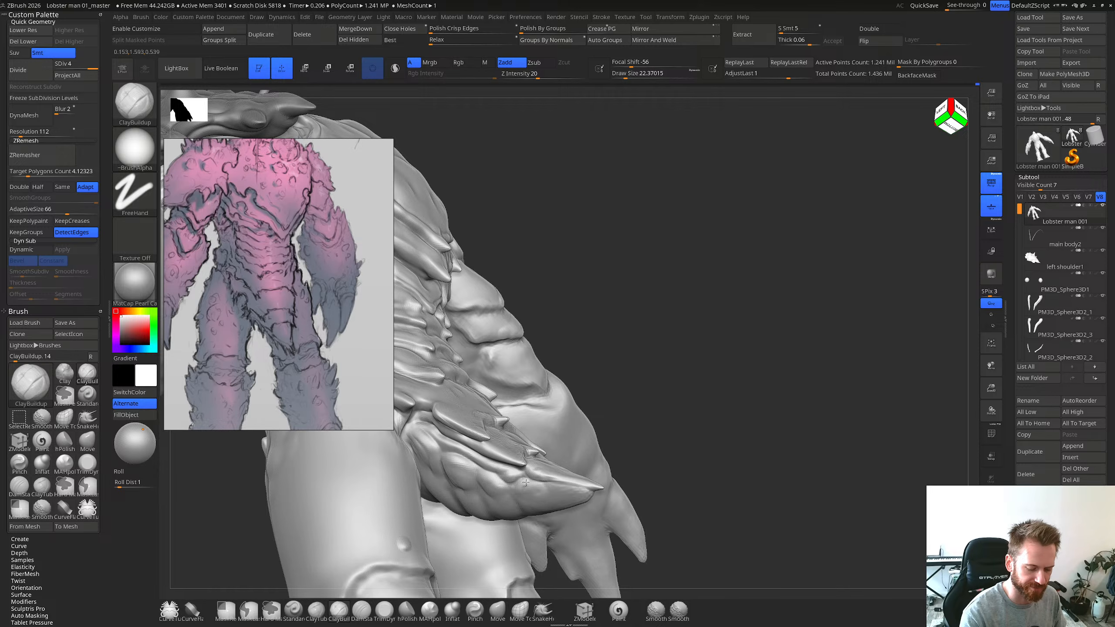
Step: Add volume to the bumps beneath the tail's side plates with ClayBuildup at a draw size of about 22 and smooth them
shift+right_drag(525, 482, 492, 466)
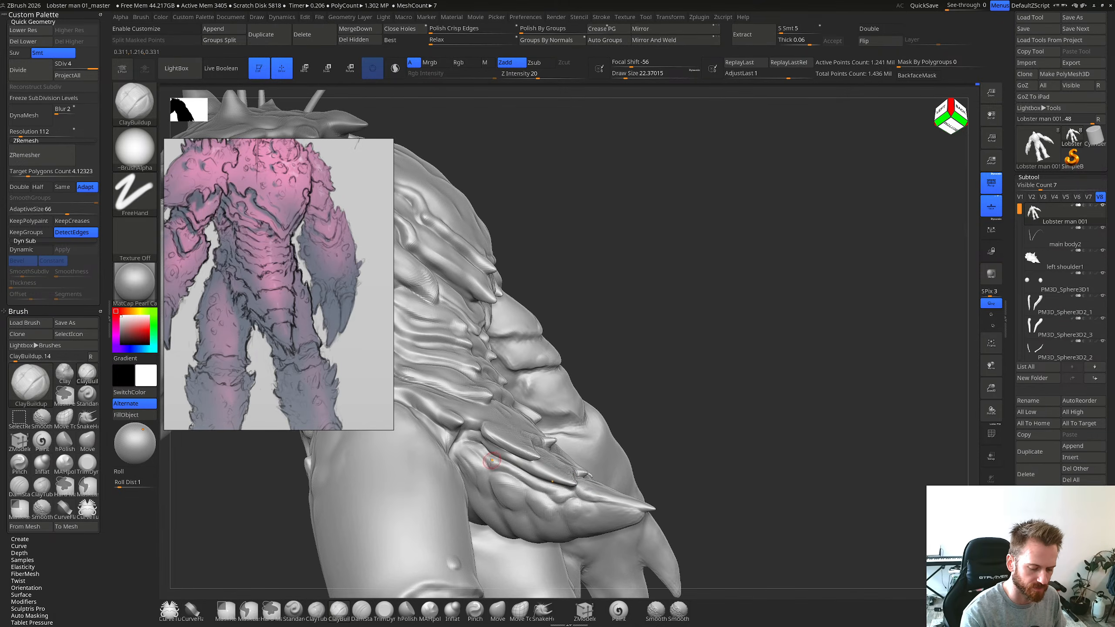
drag(471, 451, 459, 452)
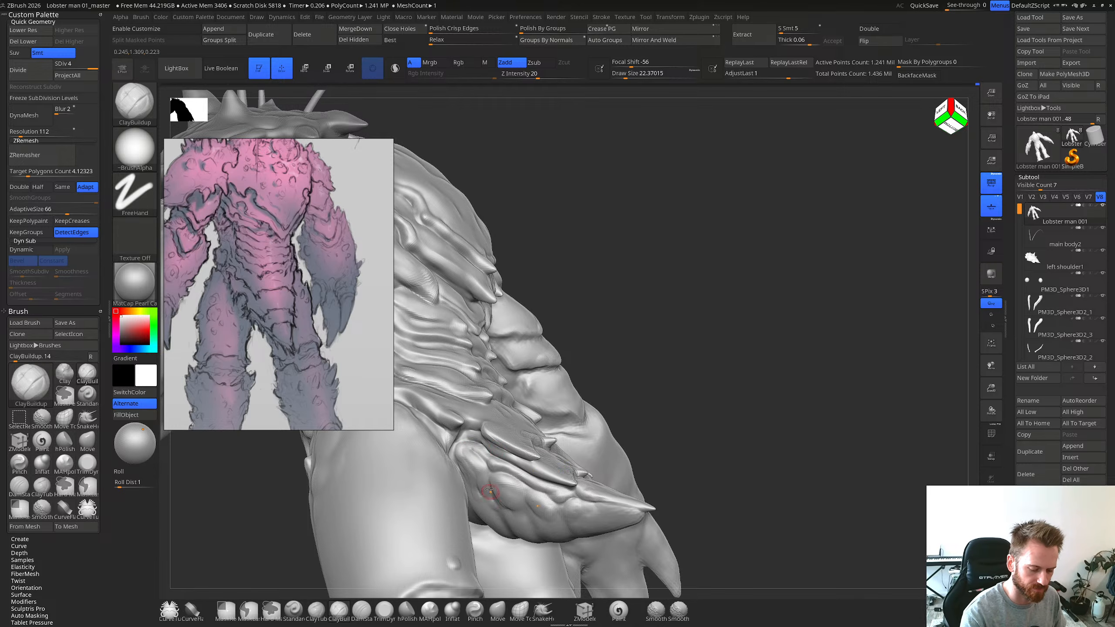
right_drag(490, 490, 521, 523)
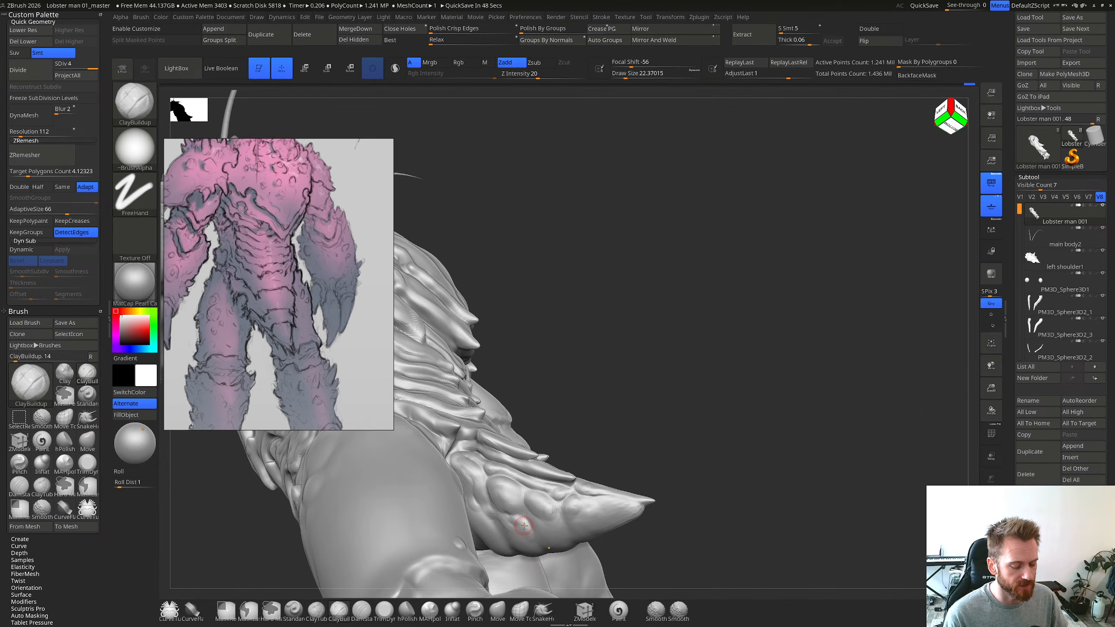
right_drag(526, 463, 522, 492)
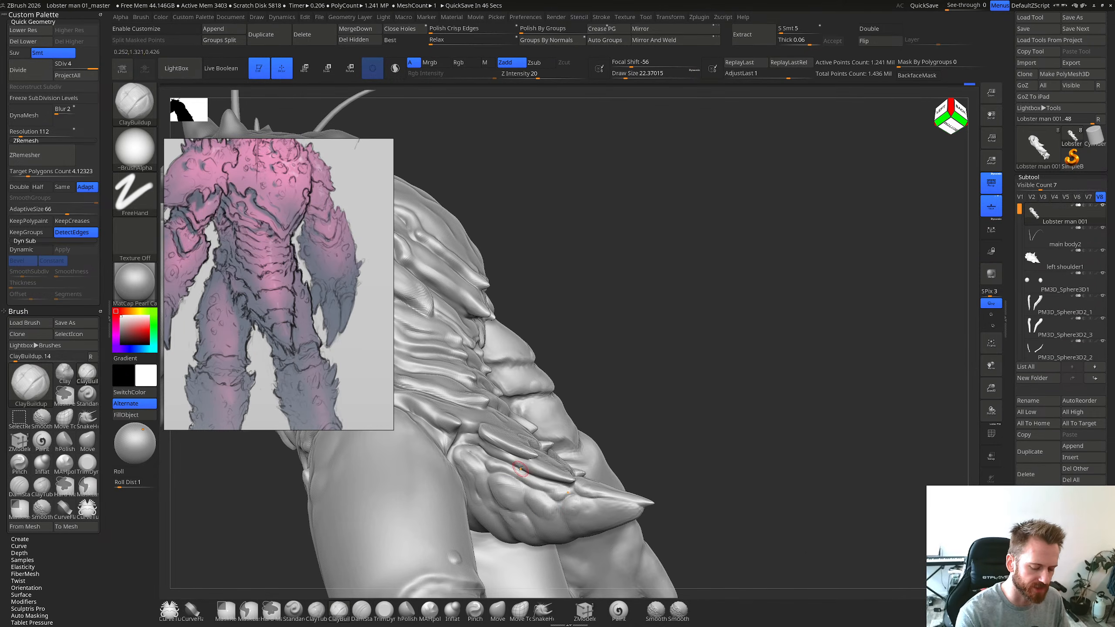
shift+drag(514, 485, 473, 483)
shift+drag(509, 529, 524, 531)
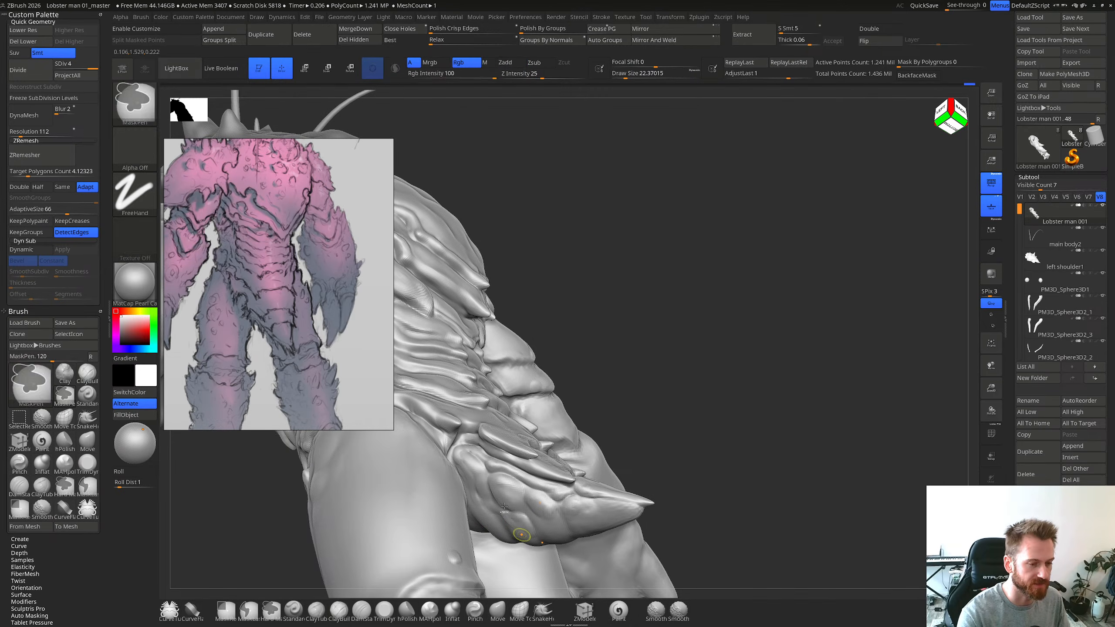
Step: Shape the lower bumps where the tail's side meets the back of the thigh with ClayBuildup and light smoothing
mouse_move(480, 474)
right_down()
mouse_move(485, 504)
mouse_move(473, 499)
right_up()
mouse_move(473, 499)
mouse_down()
mouse_move(497, 526)
mouse_move(484, 507)
mouse_up()
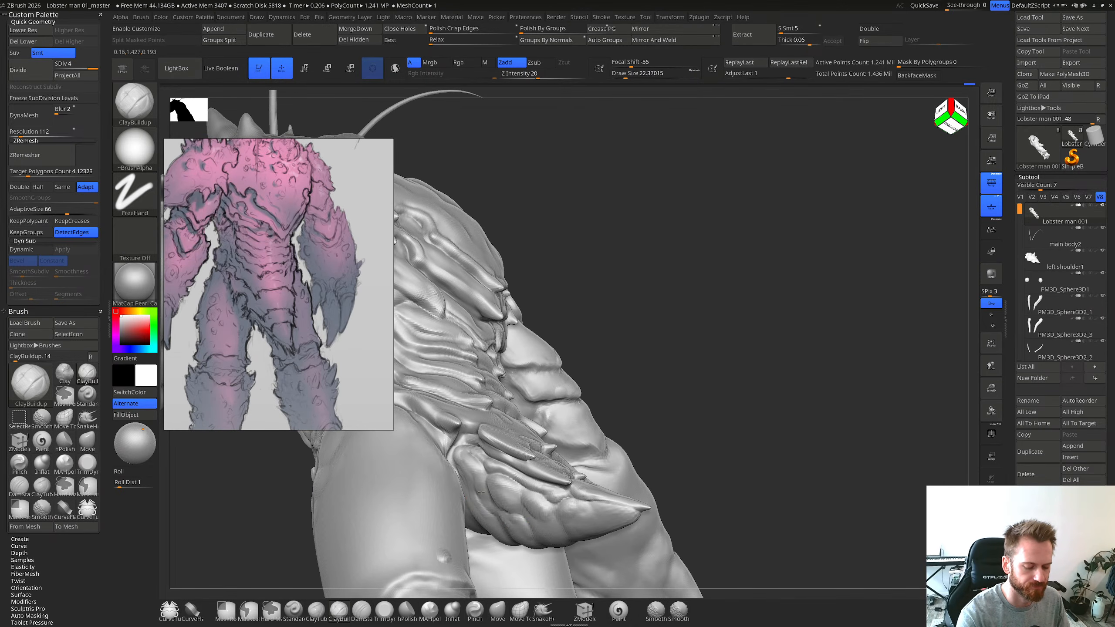
right_drag(495, 503, 499, 521)
shift+drag(504, 518, 510, 525)
right_drag(505, 491, 501, 523)
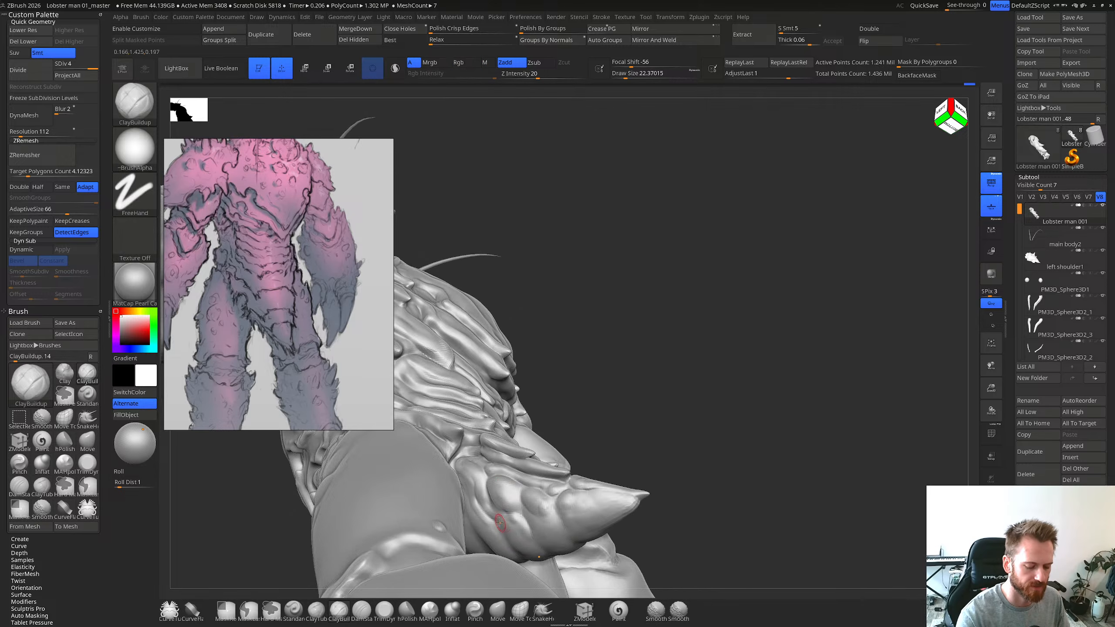
drag(503, 525, 489, 501)
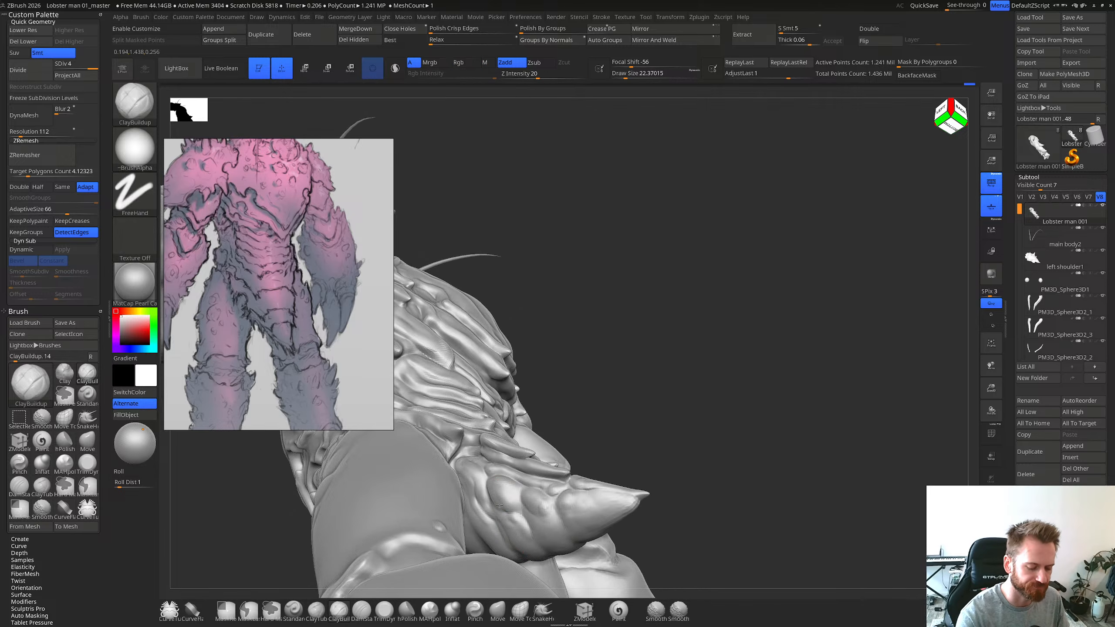
shift+right_drag(500, 506, 461, 457)
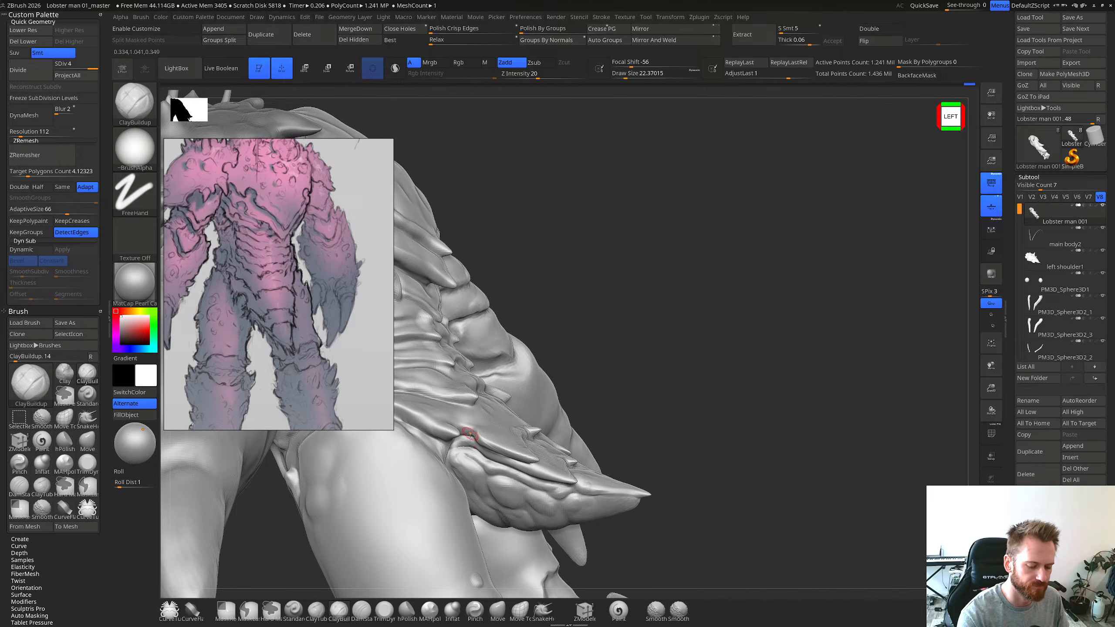
Step: Sculpt folds on the upper thigh beside the tail's base with ClayBuildup at a draw size of about 22 and smooth them
right_drag(470, 433, 463, 416)
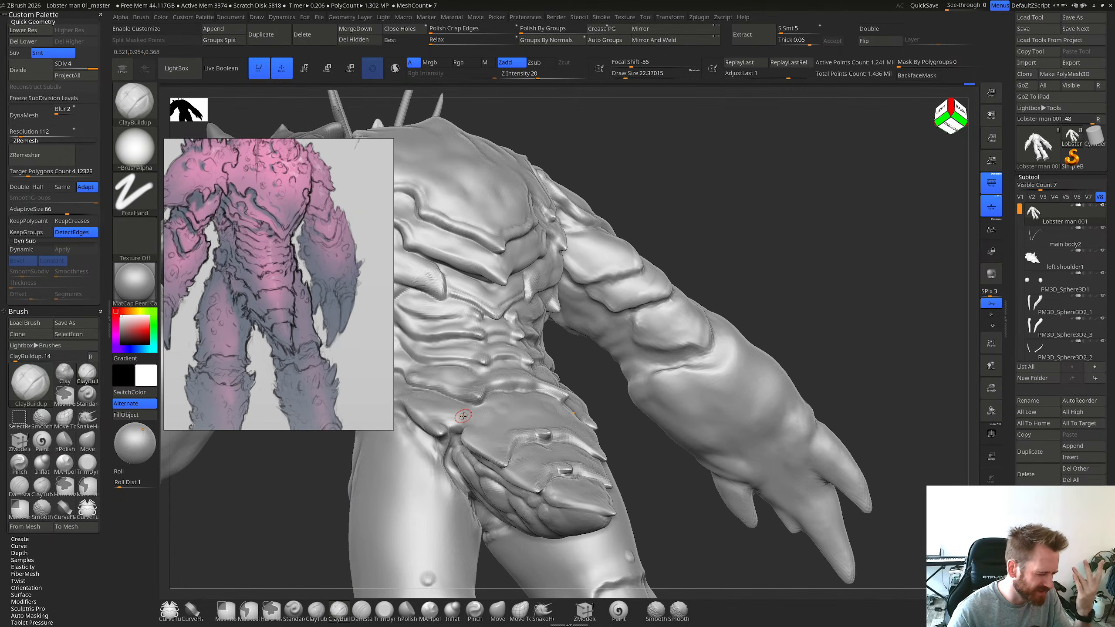
shift+right_drag(444, 421, 424, 426)
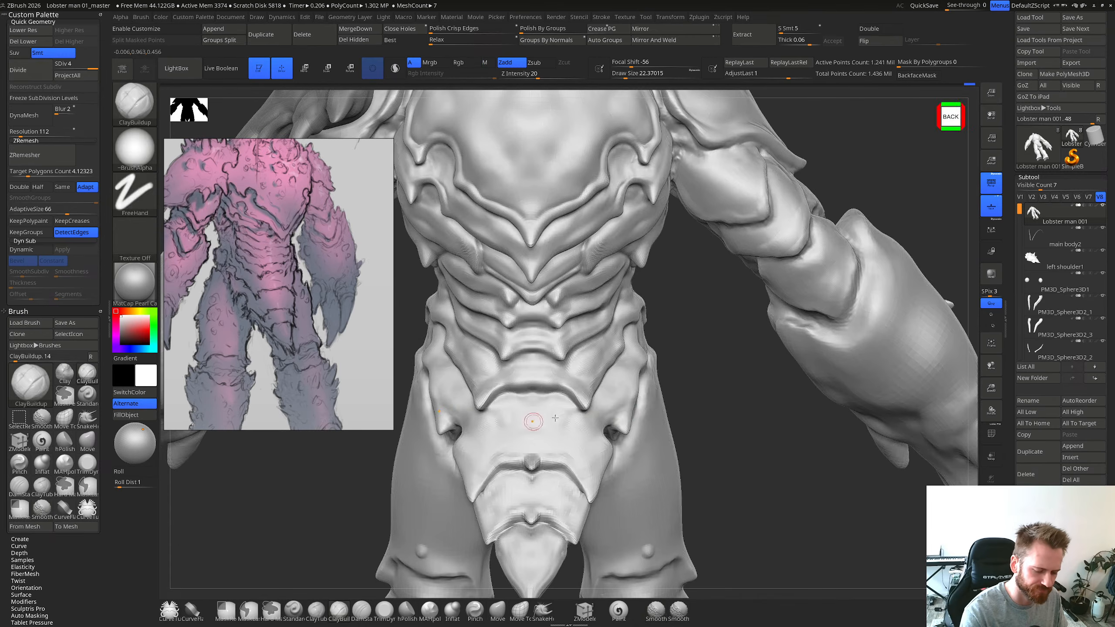
right_drag(556, 418, 614, 428)
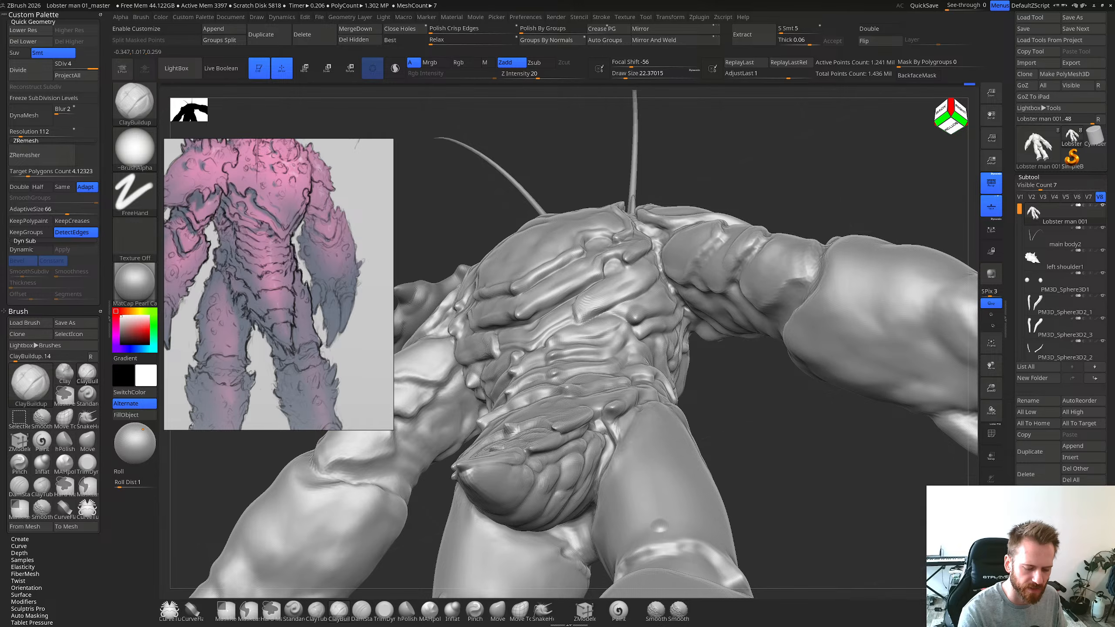
mouse_move(606, 454)
right_down()
mouse_move(611, 434)
mouse_move(627, 431)
mouse_move(611, 466)
right_up()
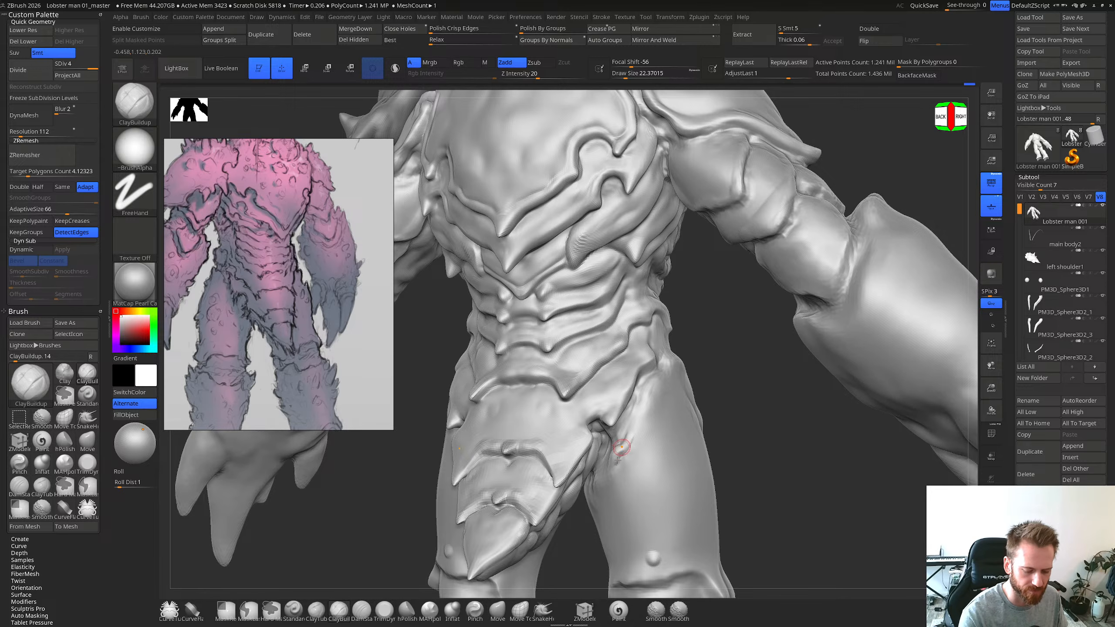
shift+drag(618, 461, 622, 444)
right_drag(604, 433, 636, 423)
key(s)
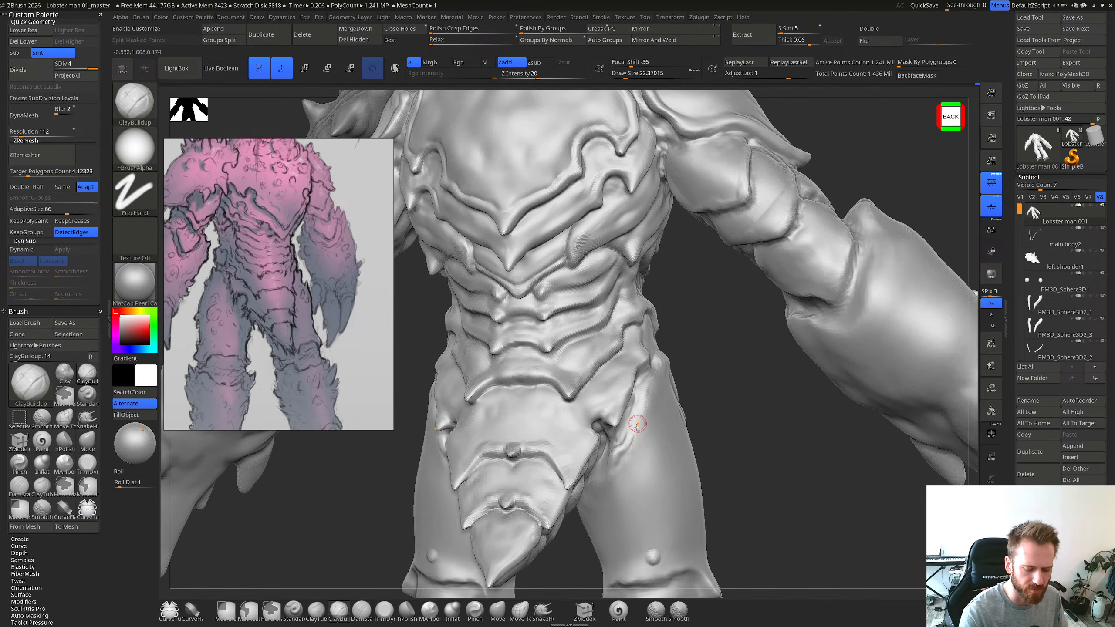
Step: Extend the raised folds from the tail's base up along the hip with ClayBuildup and smooth the transition into the thigh
ctrl+right_drag(649, 354, 613, 373)
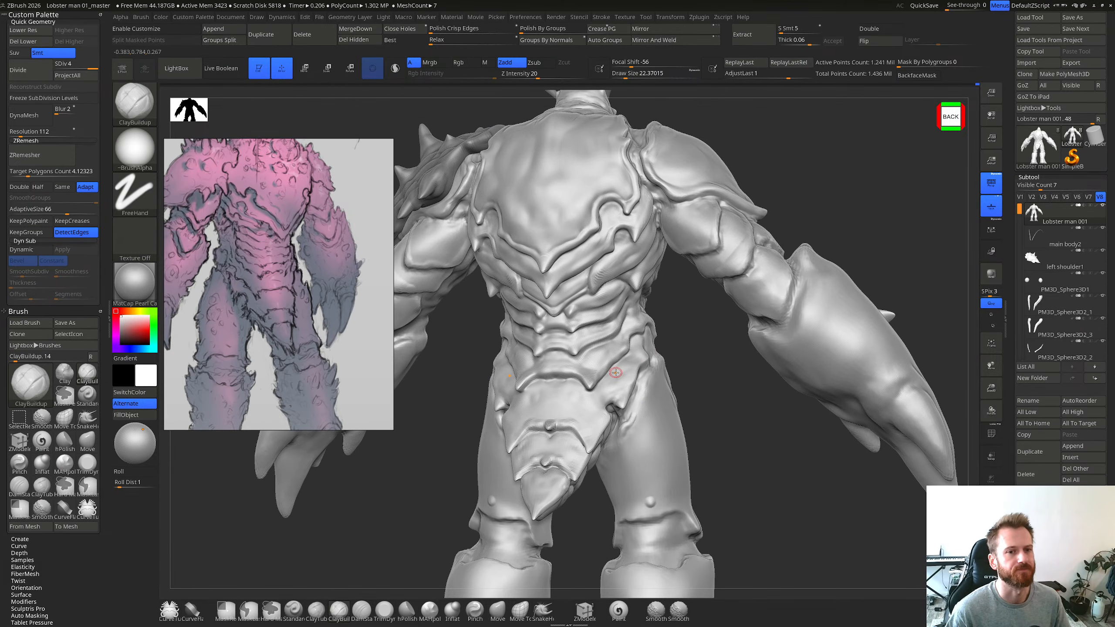
right_drag(615, 372, 625, 431)
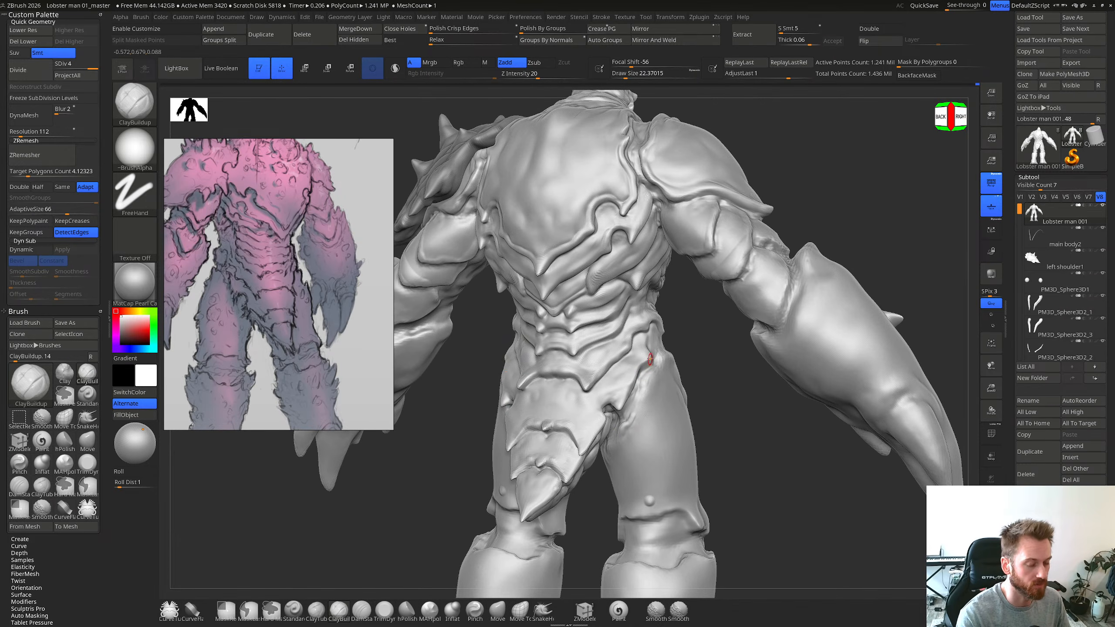
right_drag(650, 376, 610, 399)
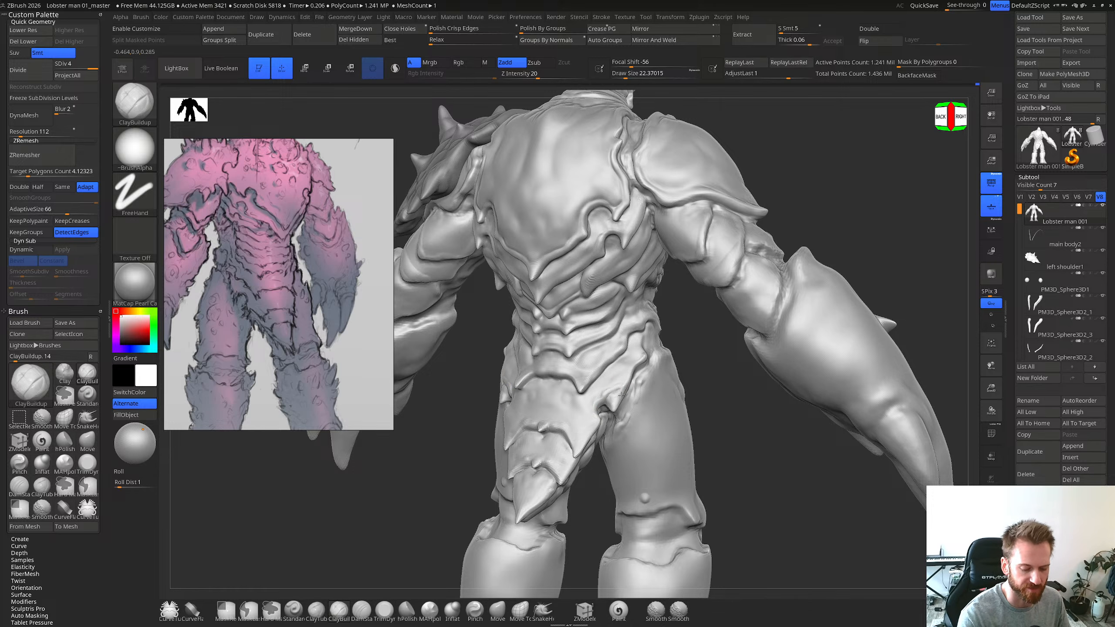
right_drag(621, 397, 622, 388)
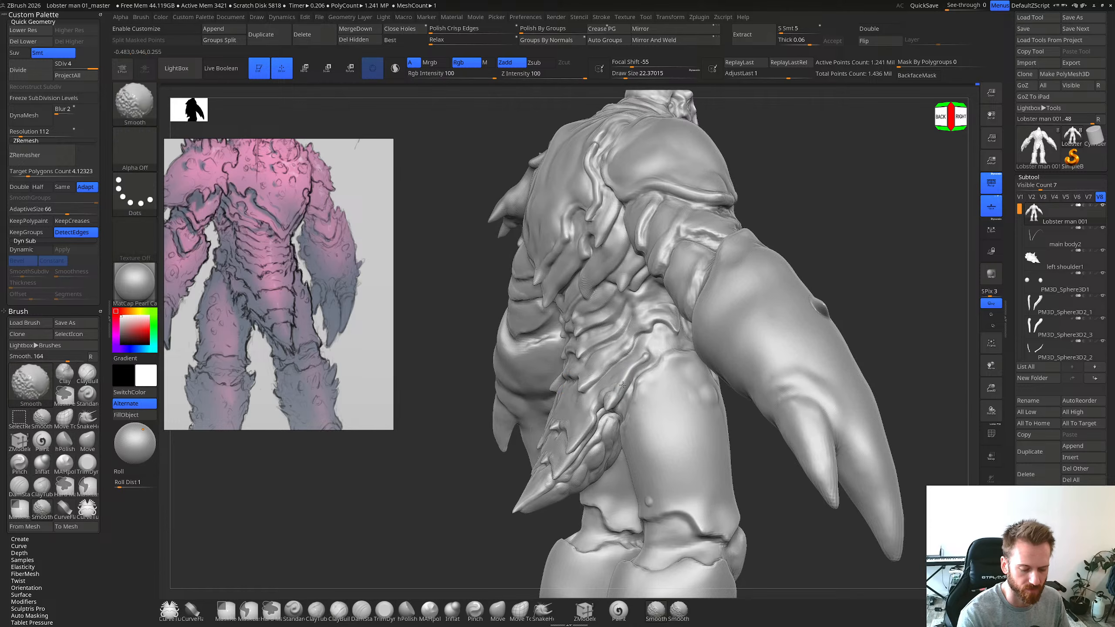
drag(644, 363, 630, 389)
mouse_move(635, 389)
right_down()
mouse_move(620, 398)
mouse_move(622, 387)
right_up()
Step: Refine the hip folds beside the tail's base with DamStandard and ClayBuildup at a draw size of about 22, smoothing the forms
key(b)
key(d)
key(s)
key(b)
key(c)
key(b)
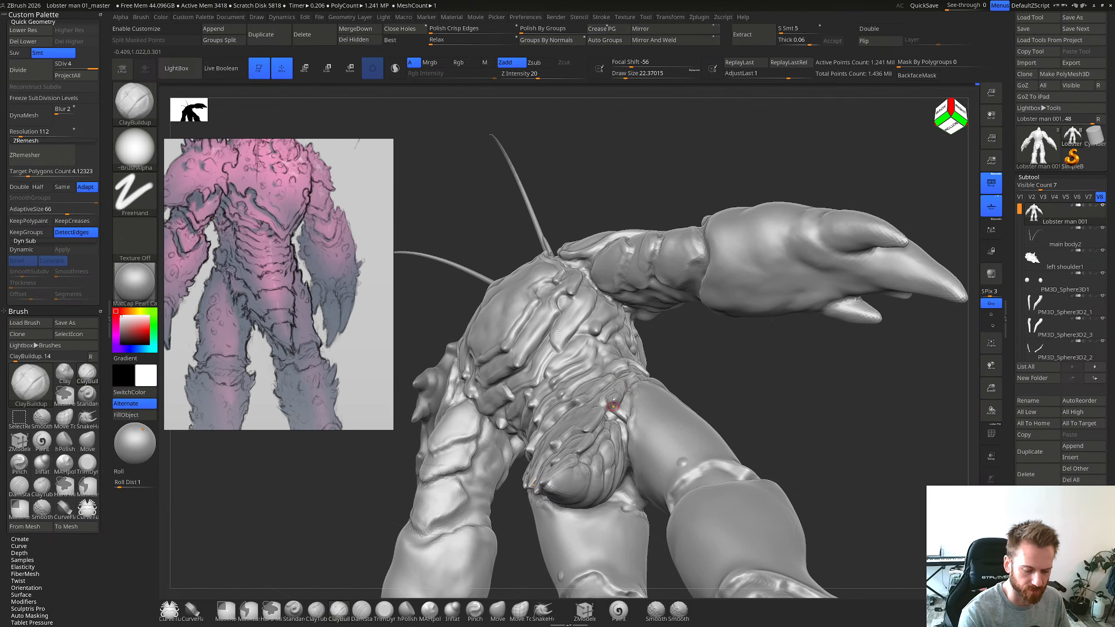
mouse_move(613, 404)
right_down()
mouse_move(626, 390)
mouse_move(618, 395)
right_up()
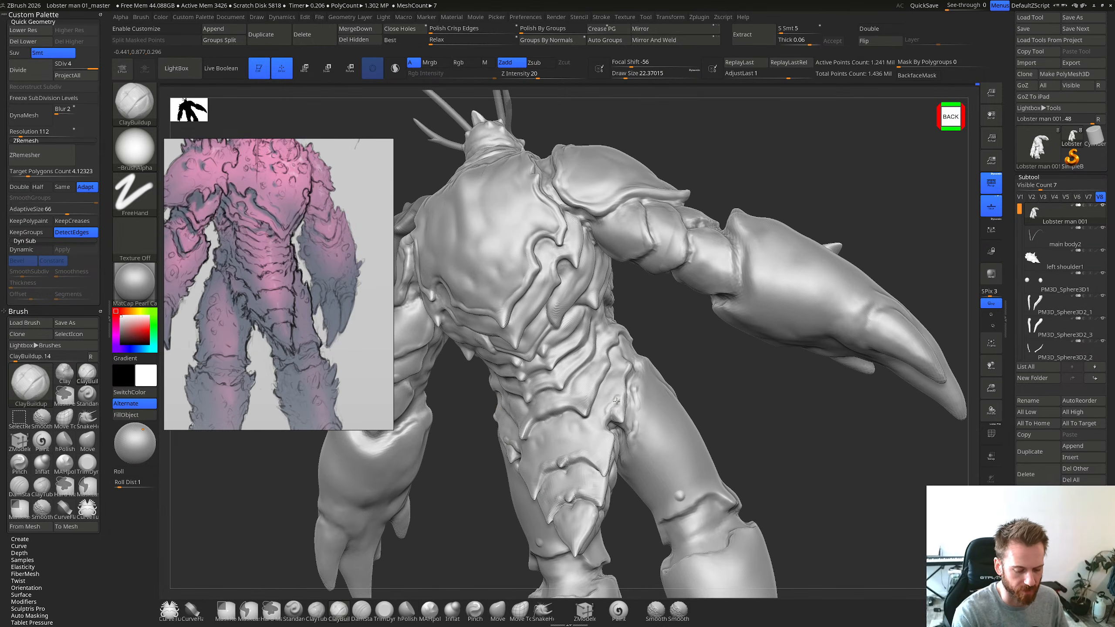
key(shift)
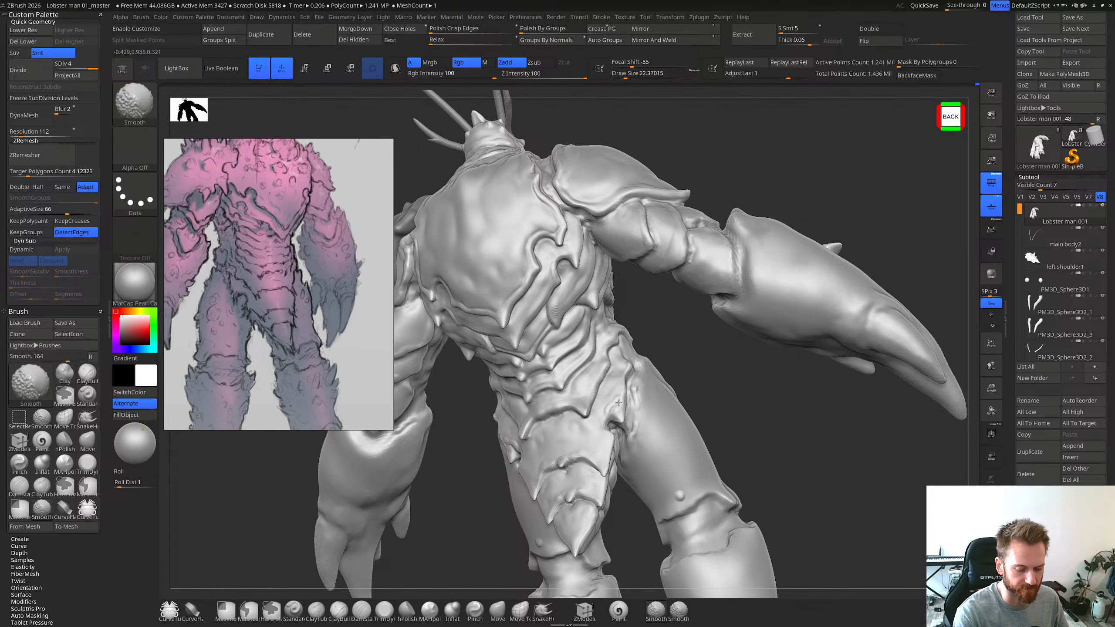
right_drag(627, 386, 624, 380)
ctrl+right_drag(625, 380, 624, 452)
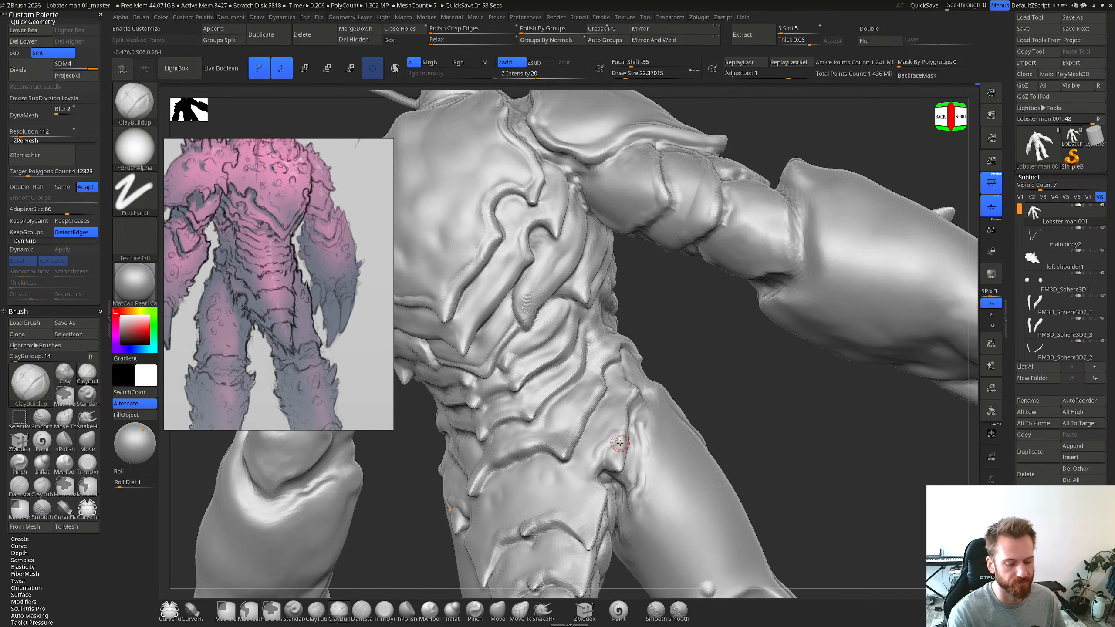
mouse_move(619, 443)
ctrl+right_down()
mouse_move(627, 433)
mouse_move(586, 502)
mouse_move(568, 471)
ctrl+right_up()
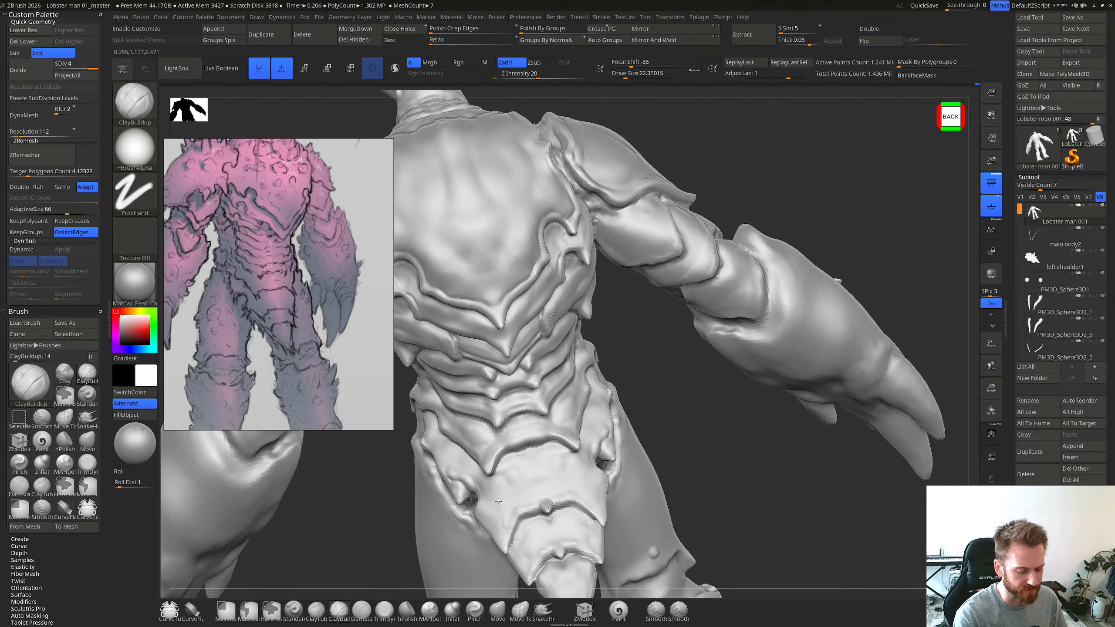
Step: Refine the recess where the tail's base meets the hip with Move and ClayBuildup at a draw size of about 22, smoothing lightly
right_drag(577, 404, 604, 433)
right_drag(613, 481, 588, 480)
key(b)
key(m)
key(v)
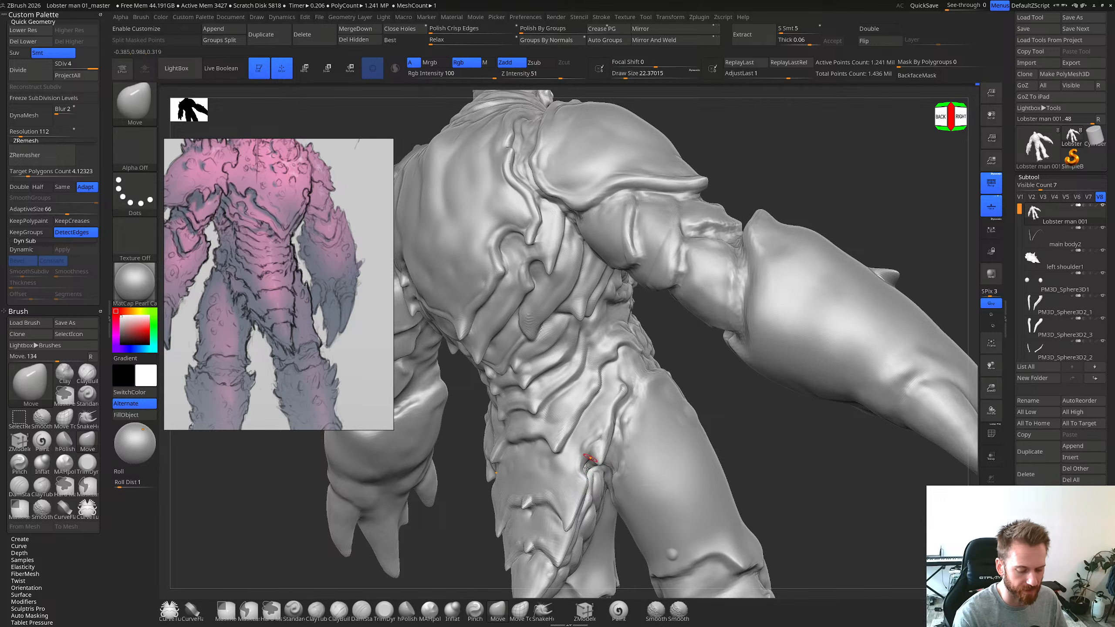
key(b)
key(c)
key(b)
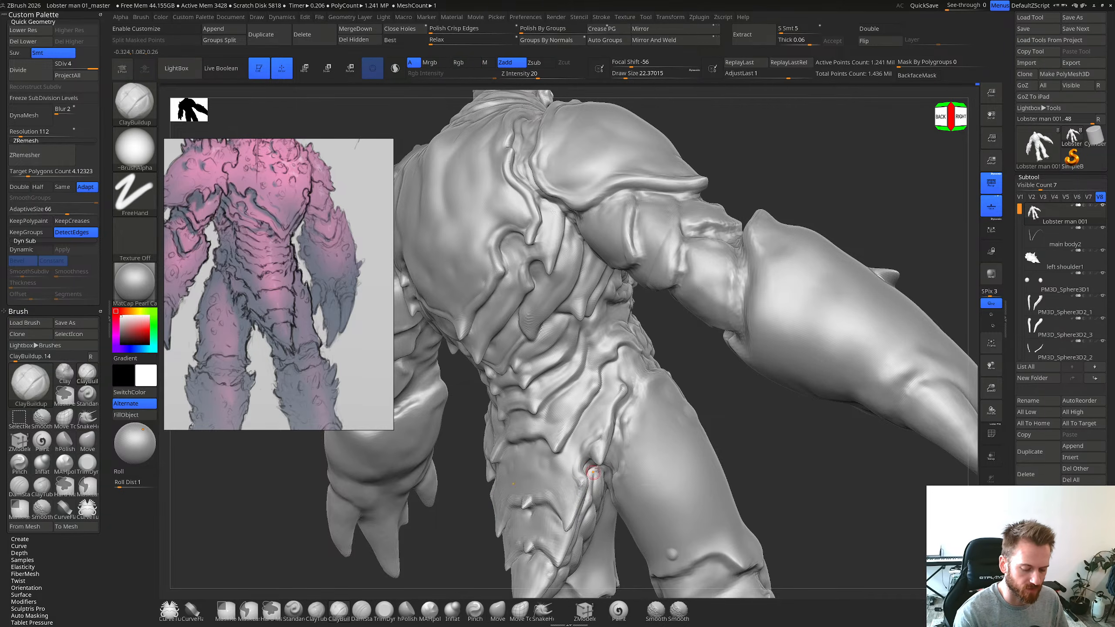
right_drag(598, 469, 577, 483)
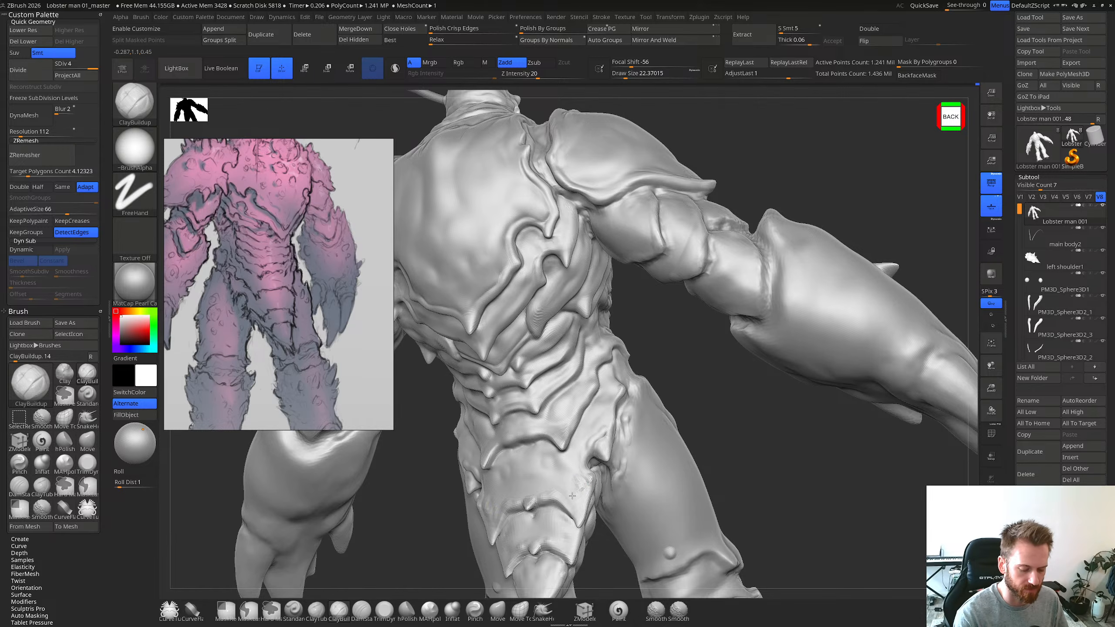
key(shift)
key(shift)
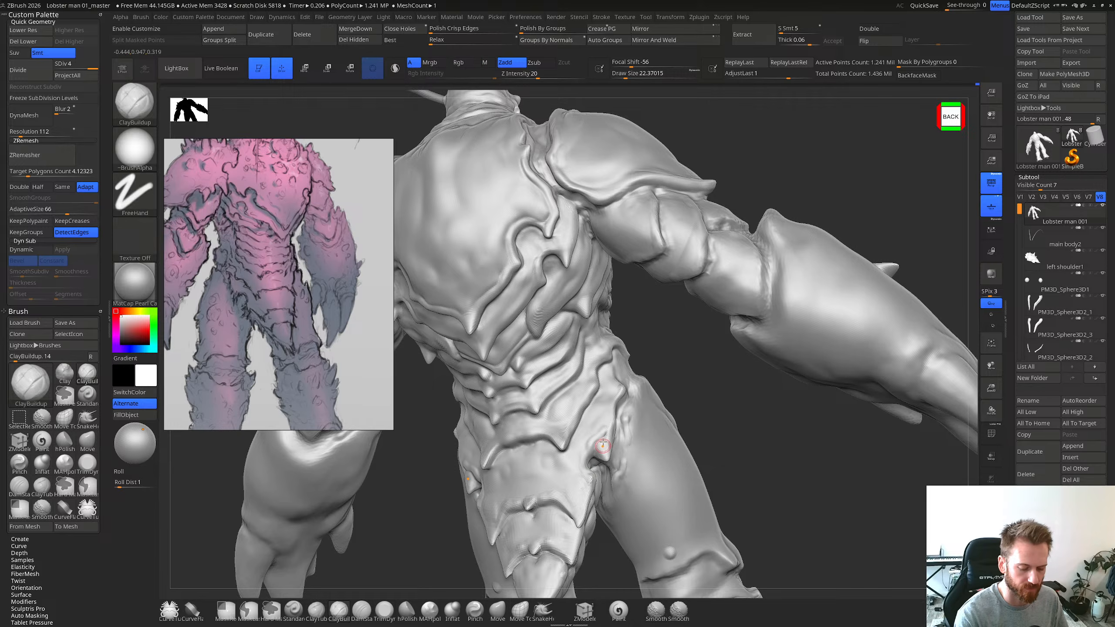
Step: Shape the hip folds at the top of the thigh with ClayBuildup and smooth their transition into the leg
mouse_move(612, 401)
right_down()
mouse_move(599, 455)
mouse_move(606, 407)
right_up()
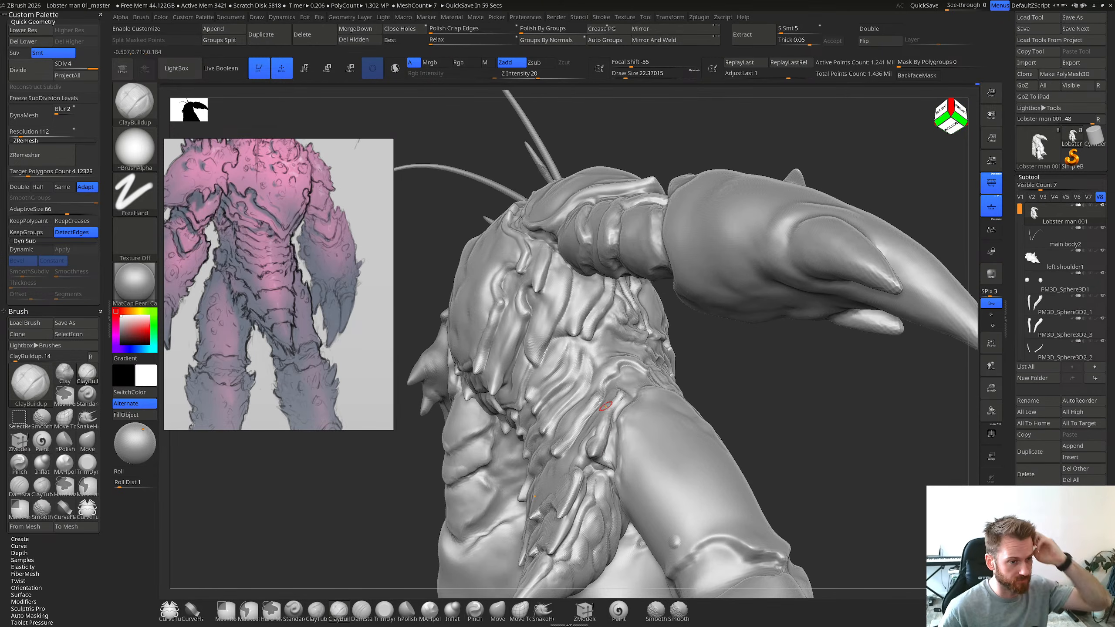
mouse_move(605, 407)
right_down()
mouse_move(616, 439)
mouse_move(609, 468)
mouse_move(589, 474)
right_up()
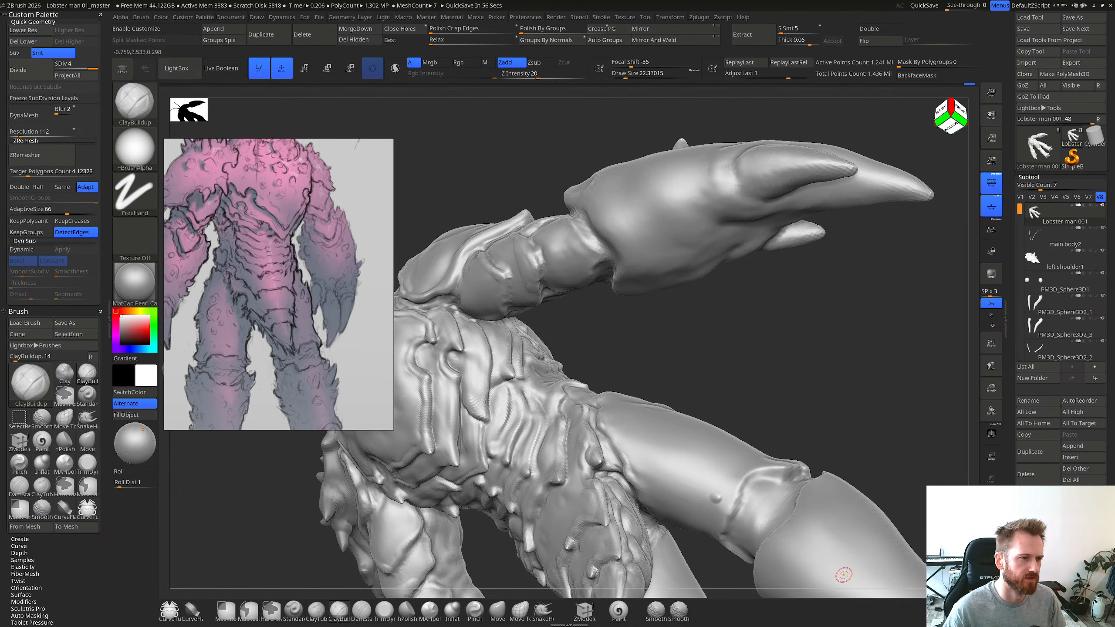
shift+right_drag(844, 575, 595, 427)
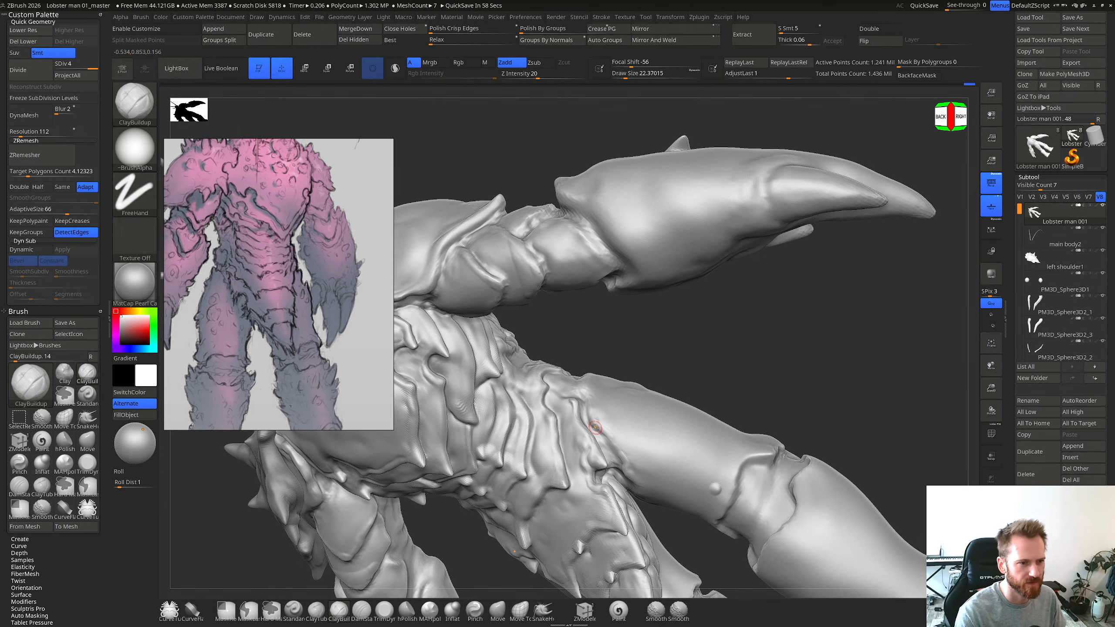
right_drag(576, 401, 594, 433)
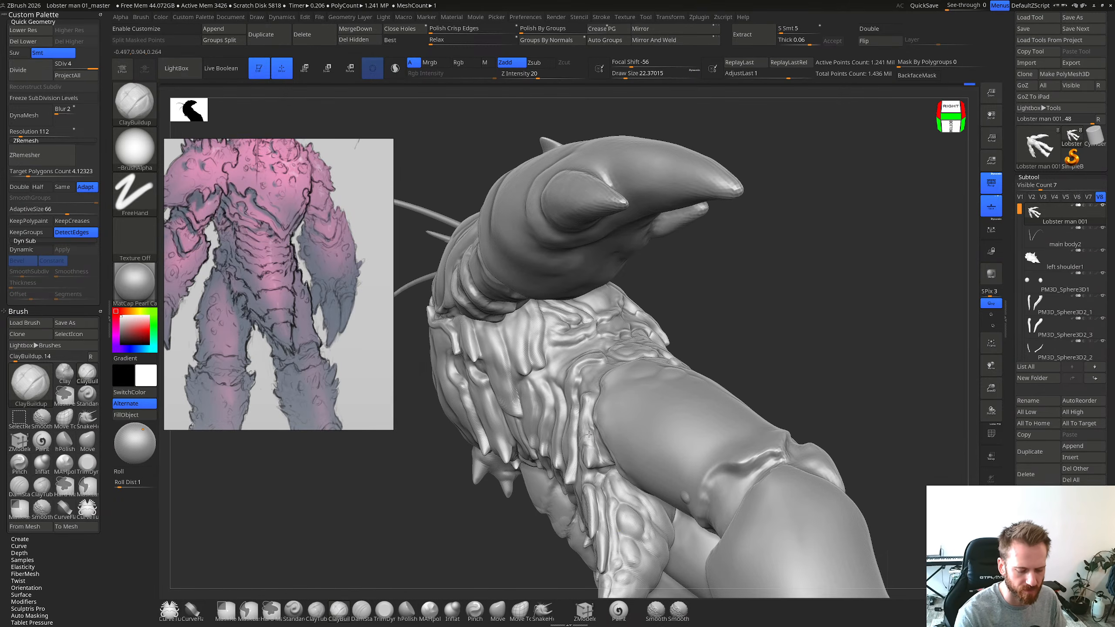
right_drag(589, 435, 579, 456)
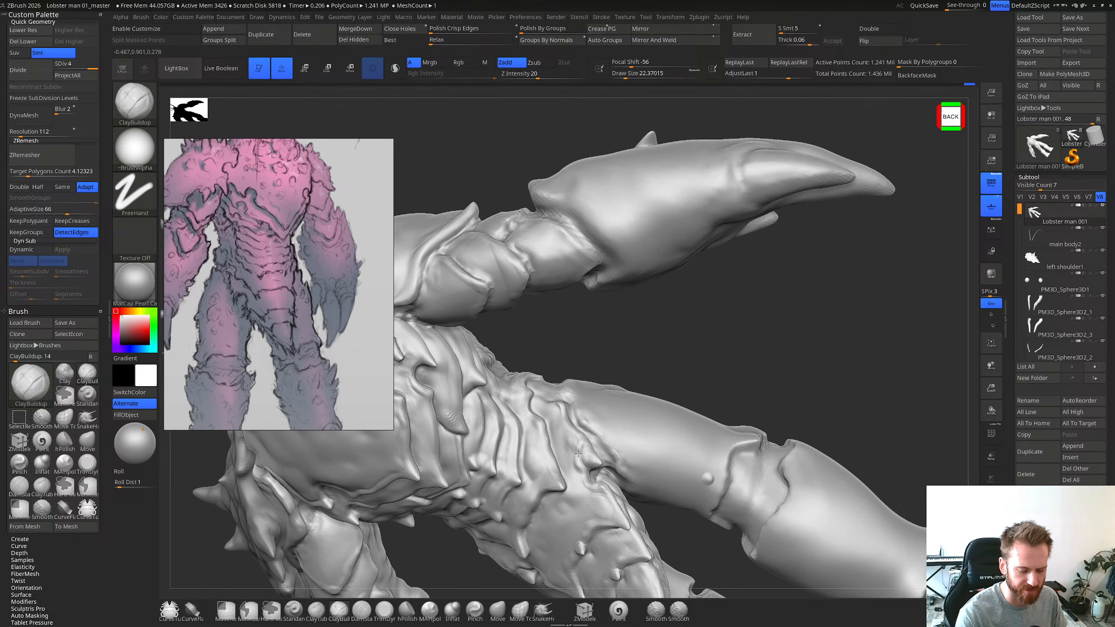
key(shift)
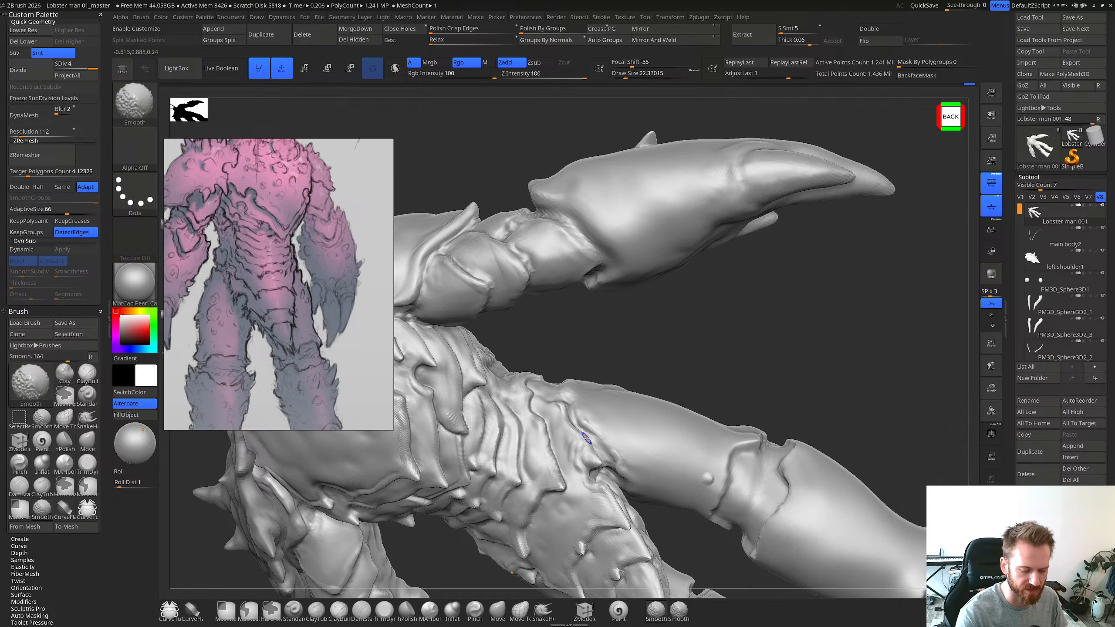
Step: Reposition the folds between the tail's side and the thigh with the Move brush at a draw size of about 45, smoothing them
mouse_move(589, 453)
right_down()
mouse_move(593, 404)
mouse_move(604, 473)
mouse_move(614, 443)
mouse_move(604, 473)
mouse_move(580, 479)
mouse_move(605, 473)
right_up()
key(b)
key(m)
key(v)
key(s)
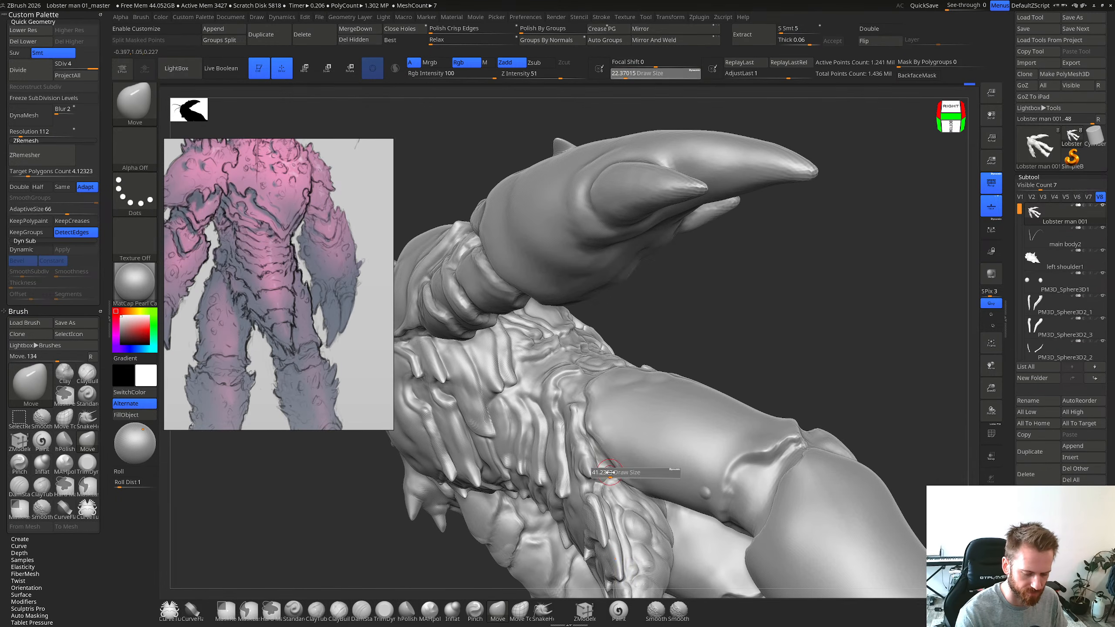
drag(605, 473, 610, 474)
mouse_move(606, 442)
right_down()
mouse_move(603, 469)
mouse_move(616, 432)
right_up()
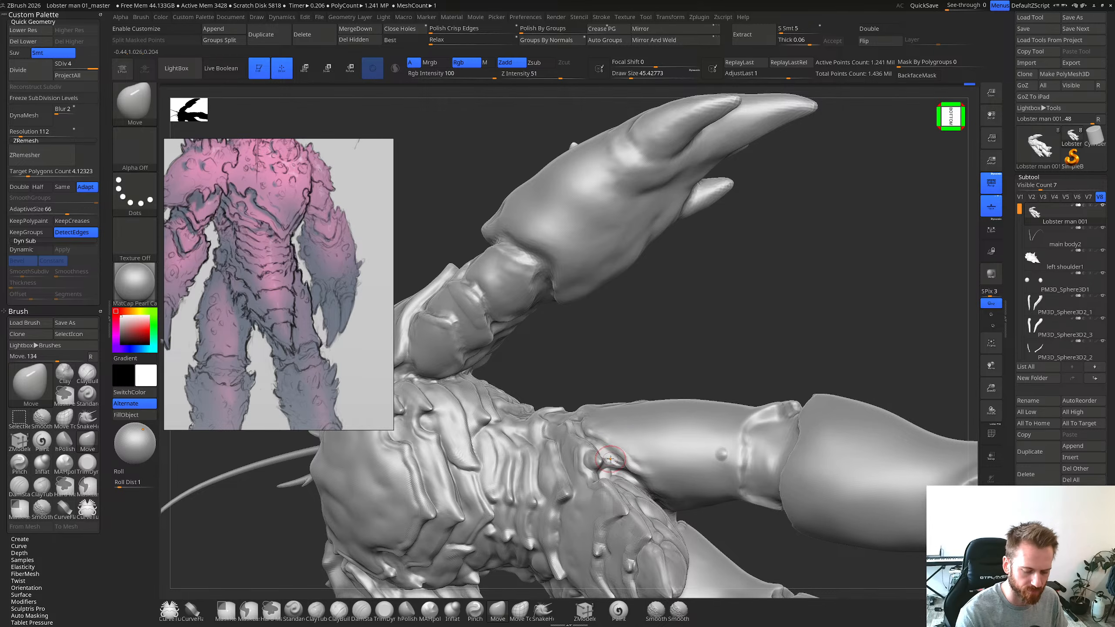
drag(607, 464, 610, 463)
right_drag(610, 463, 614, 443)
shift+drag(615, 452, 613, 459)
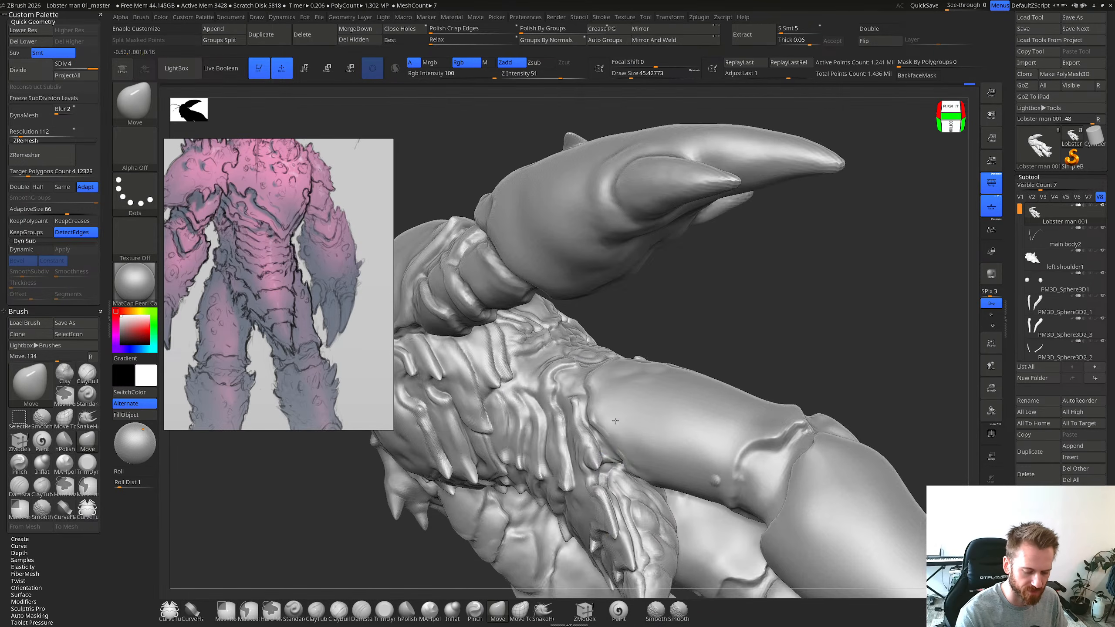
right_drag(613, 455, 617, 469)
shift+drag(617, 470, 615, 461)
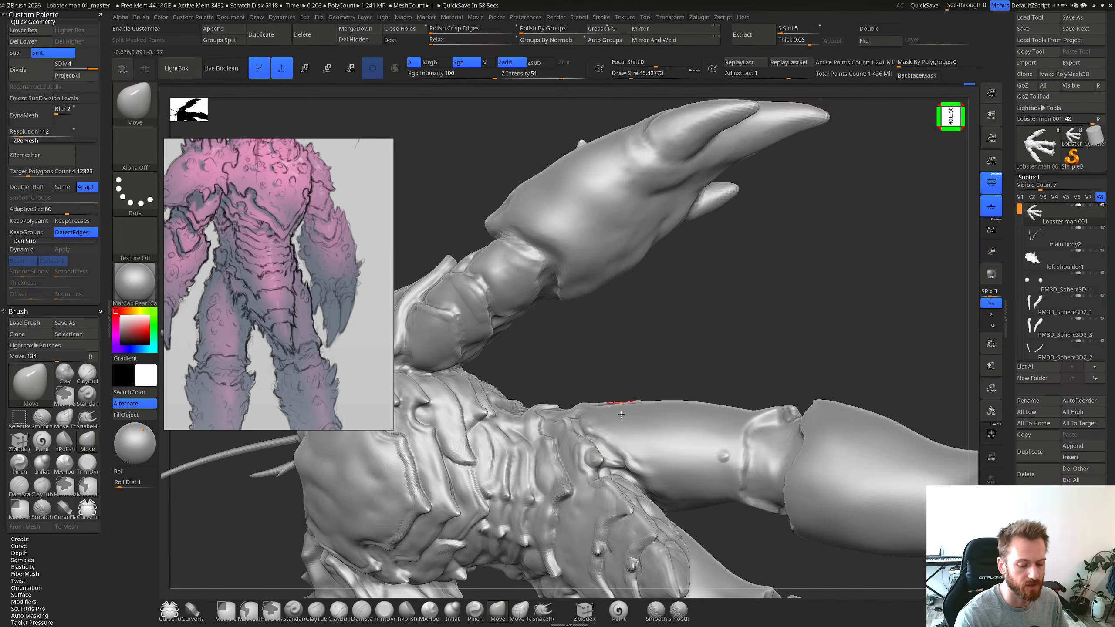
right_drag(621, 415, 618, 450)
Step: Lower the body to subdivision level 3 and adjust the form at the thigh's base with Move at a draw size of about 29
key(shift+d)
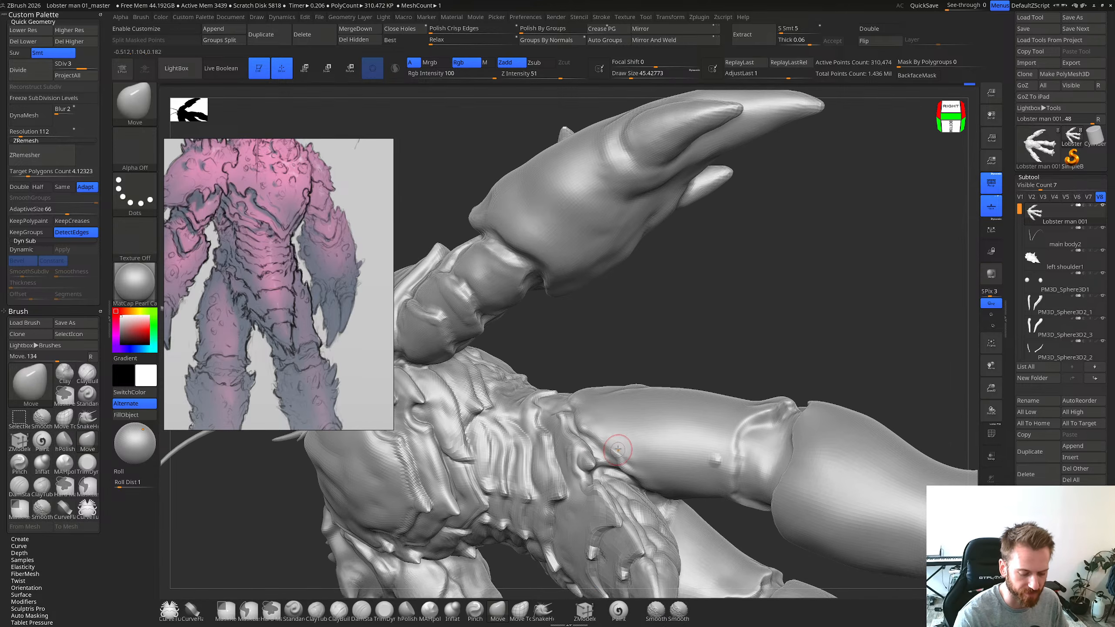
right_drag(599, 409, 599, 433)
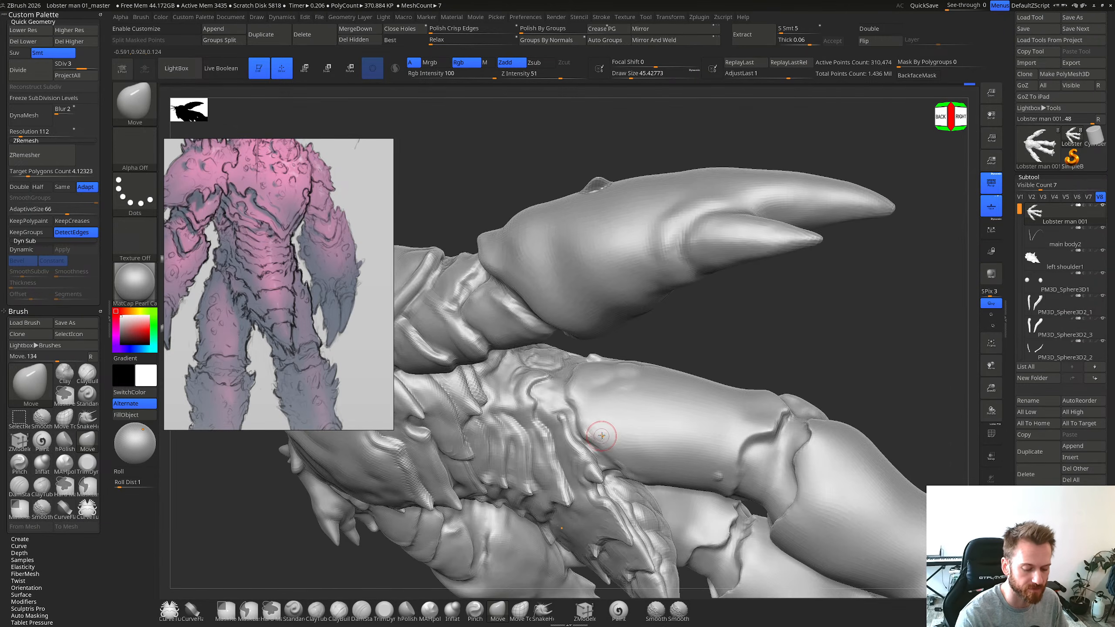
key(s)
drag(602, 436, 598, 436)
right_drag(598, 428, 549, 401)
key(b)
key(c)
key(b)
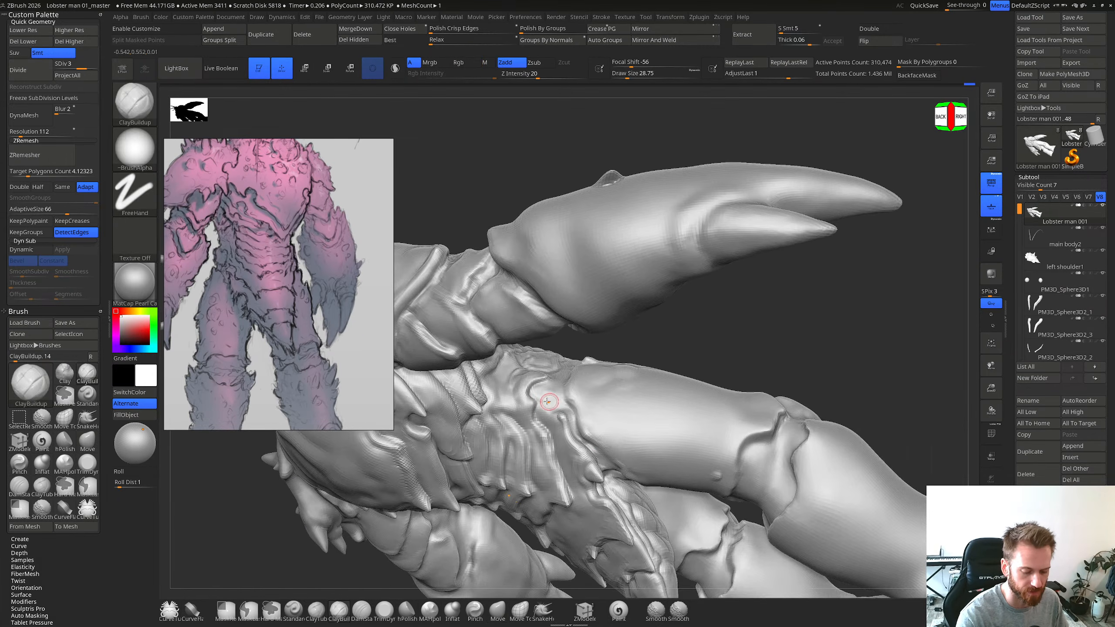
Step: Return the body to subdivision level 4 and sharpen the crease between the hip folds and thigh with DamStandard
key(b)
key(d)
key(s)
key(d)
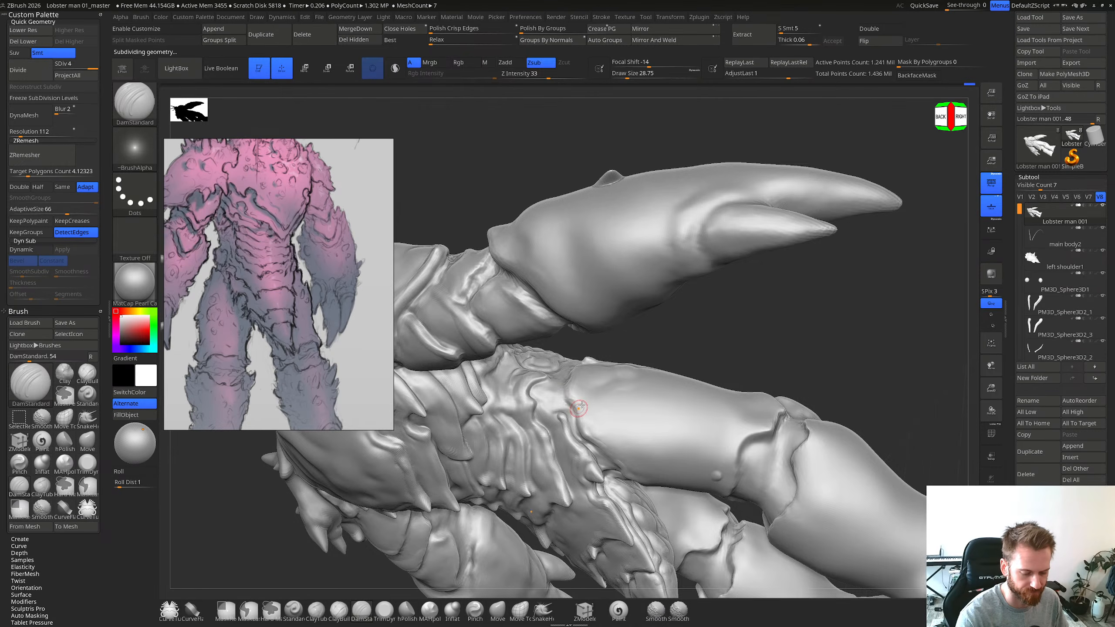
right_drag(581, 406, 591, 430)
Step: Build up the folds joining the tail's side to the thigh with ClayBuildup at about 29, then smooth them with a larger brush
right_drag(627, 465, 584, 429)
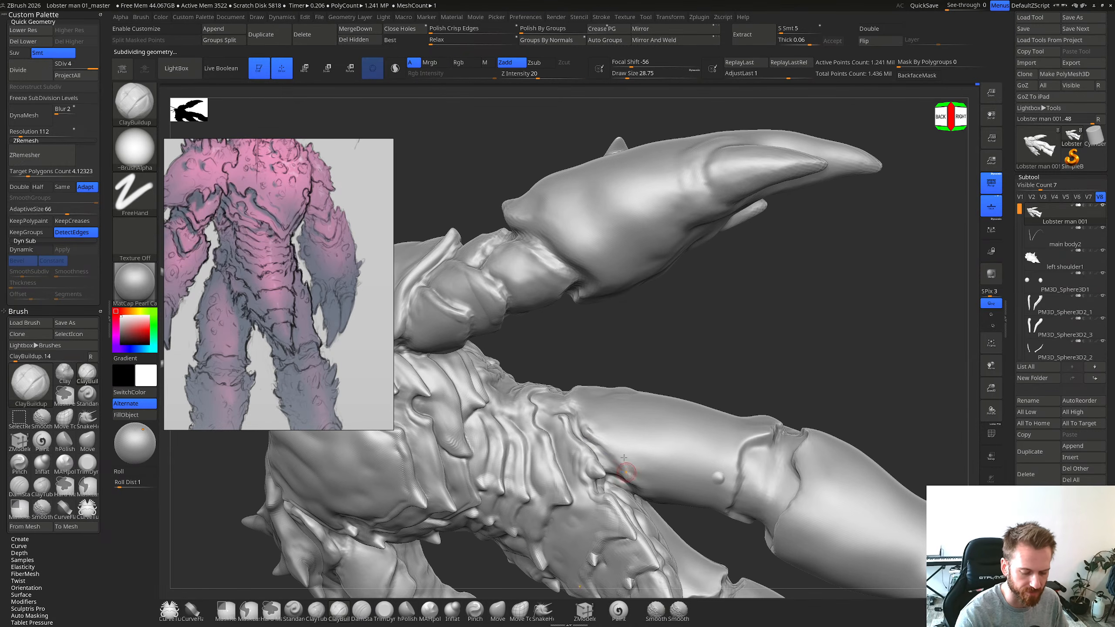
mouse_move(627, 472)
right_down()
mouse_move(623, 461)
mouse_move(601, 474)
right_up()
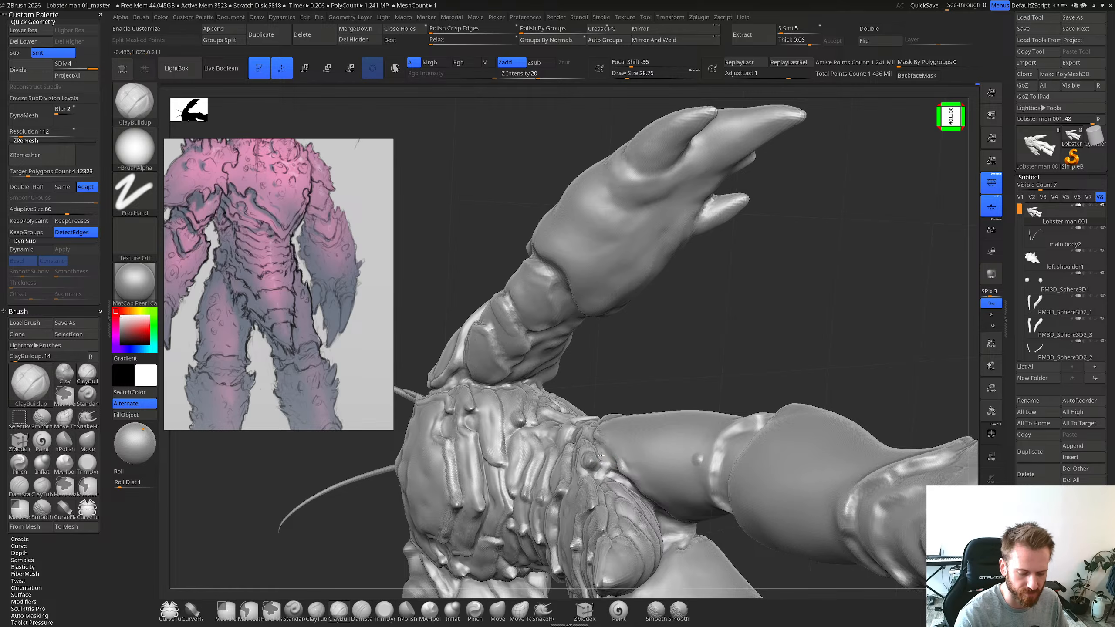
right_drag(601, 455, 612, 464)
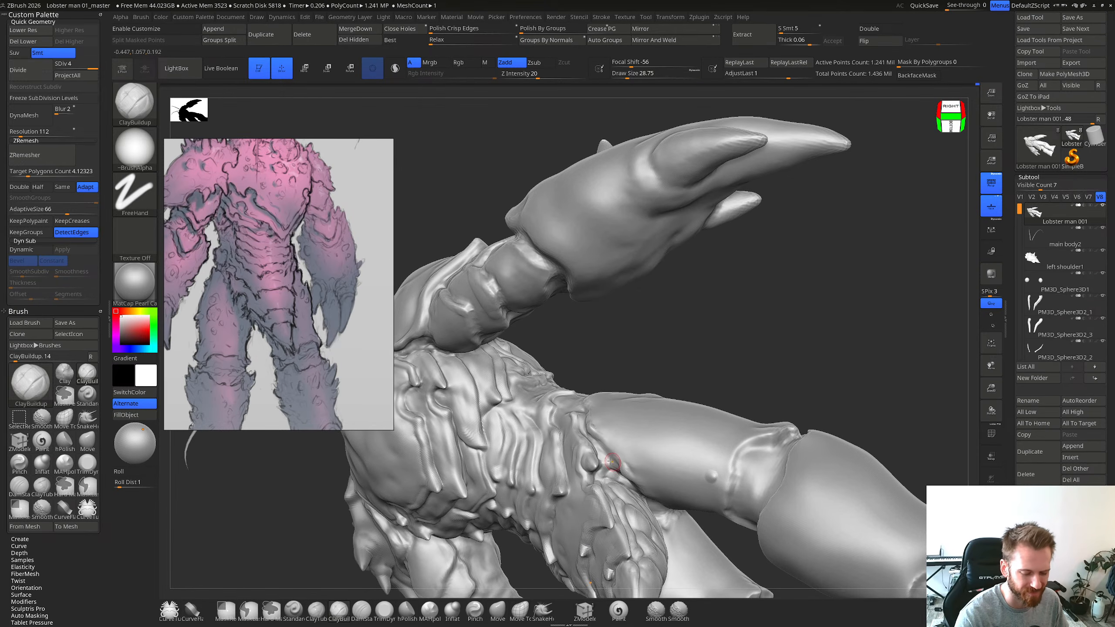
right_drag(598, 452, 582, 459)
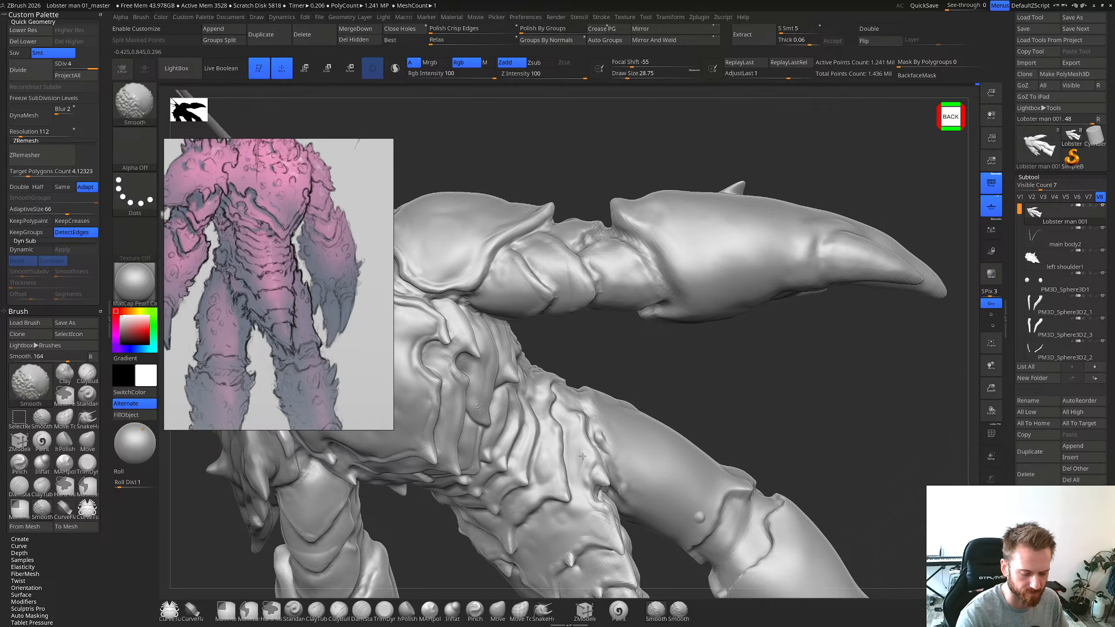
key(bracketright)
mouse_move(577, 460)
mouse_down()
mouse_move(575, 450)
mouse_move(577, 489)
mouse_move(579, 459)
mouse_move(588, 491)
mouse_up()
mouse_move(587, 483)
right_down()
mouse_move(592, 455)
mouse_move(612, 441)
mouse_move(617, 465)
right_up()
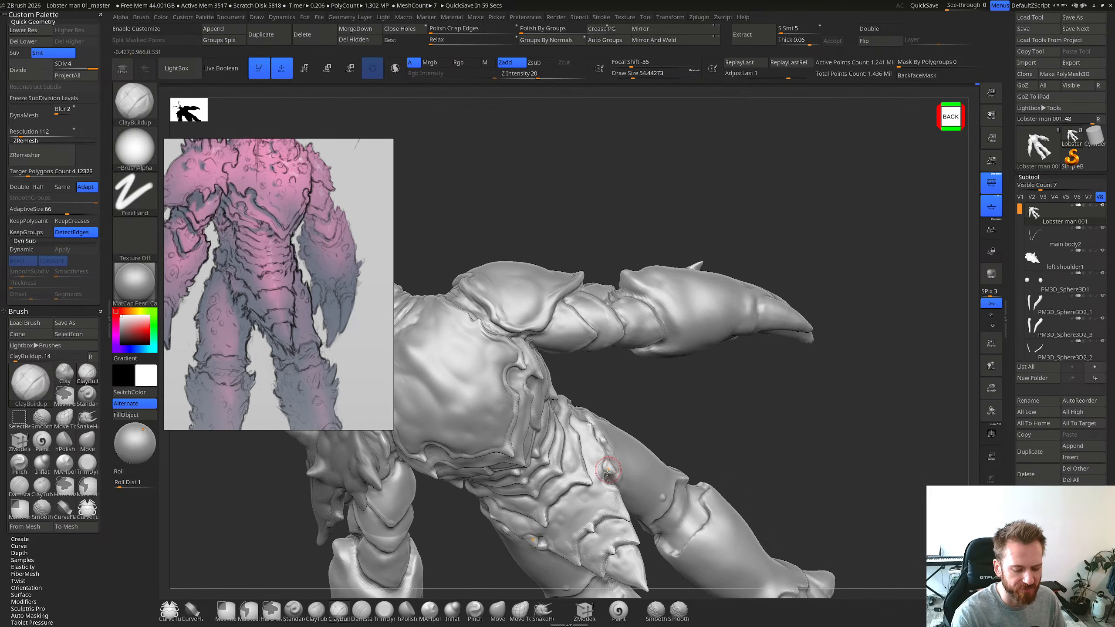
Step: Adjust the silhouette where the tail's side meets the back of the thigh with Move at a draw size of about 43
key(b)
key(m)
key(v)
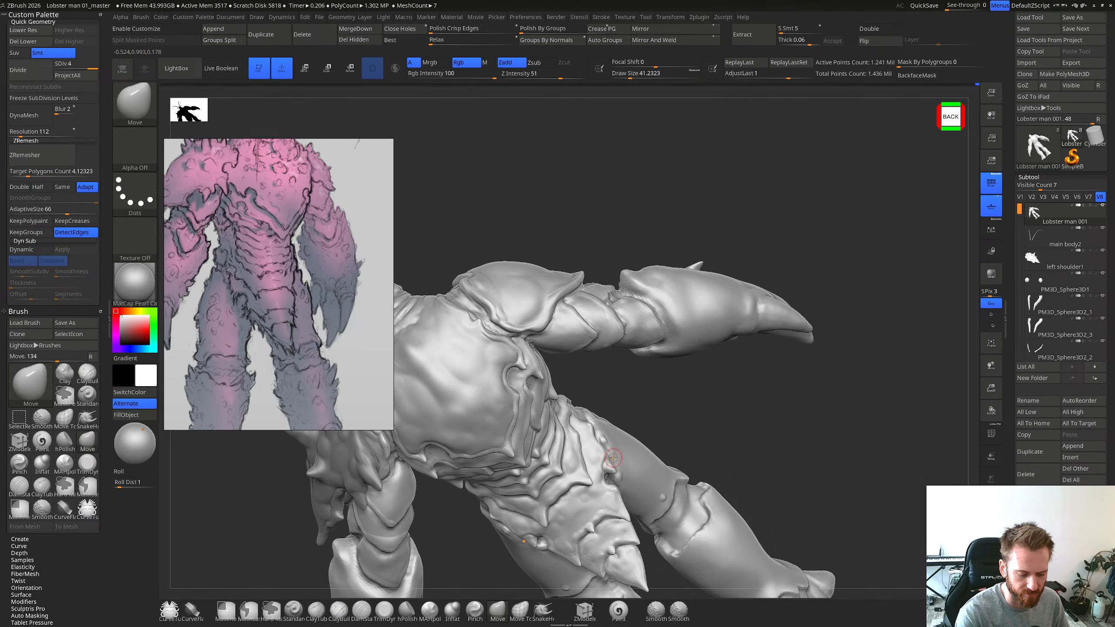
key(ctrl)
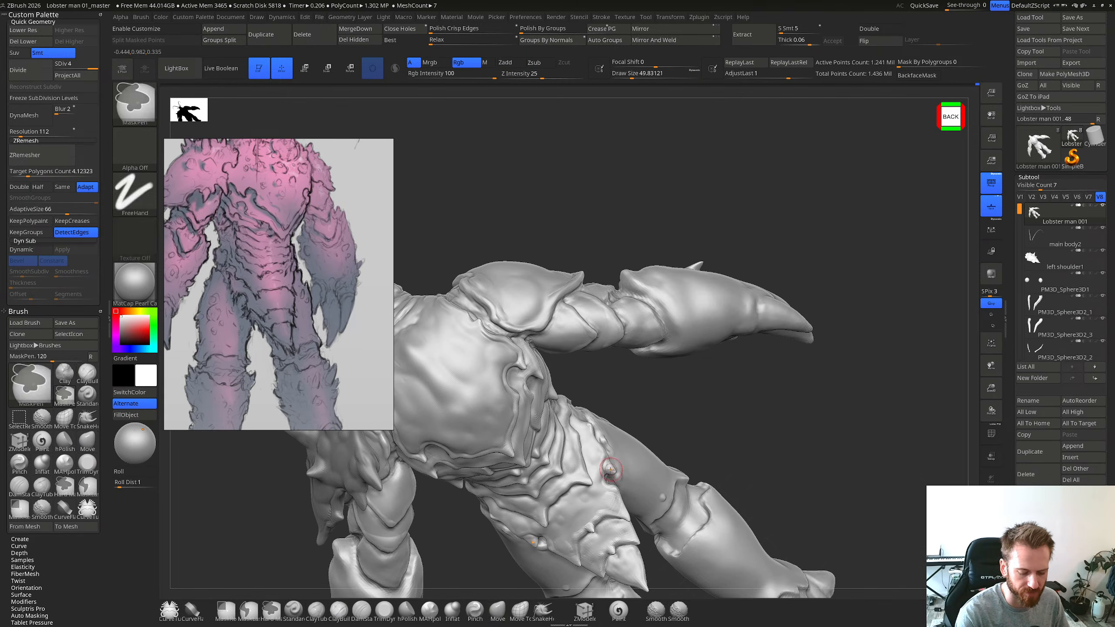
key(ctrl)
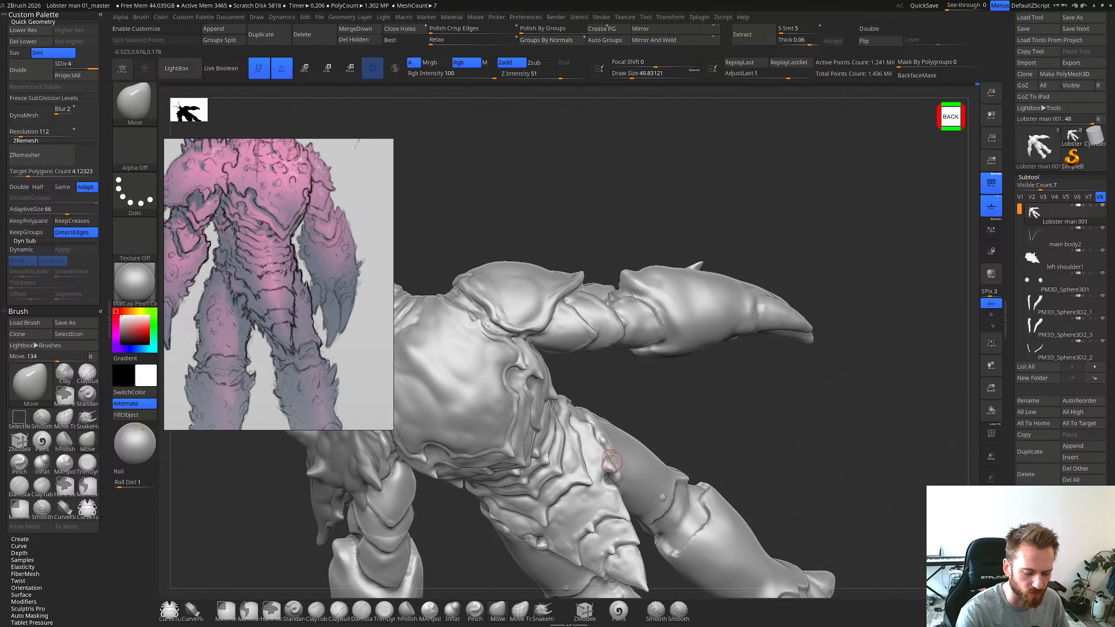
mouse_move(612, 461)
right_down()
mouse_move(610, 478)
mouse_move(621, 426)
right_up()
key(ctrl)
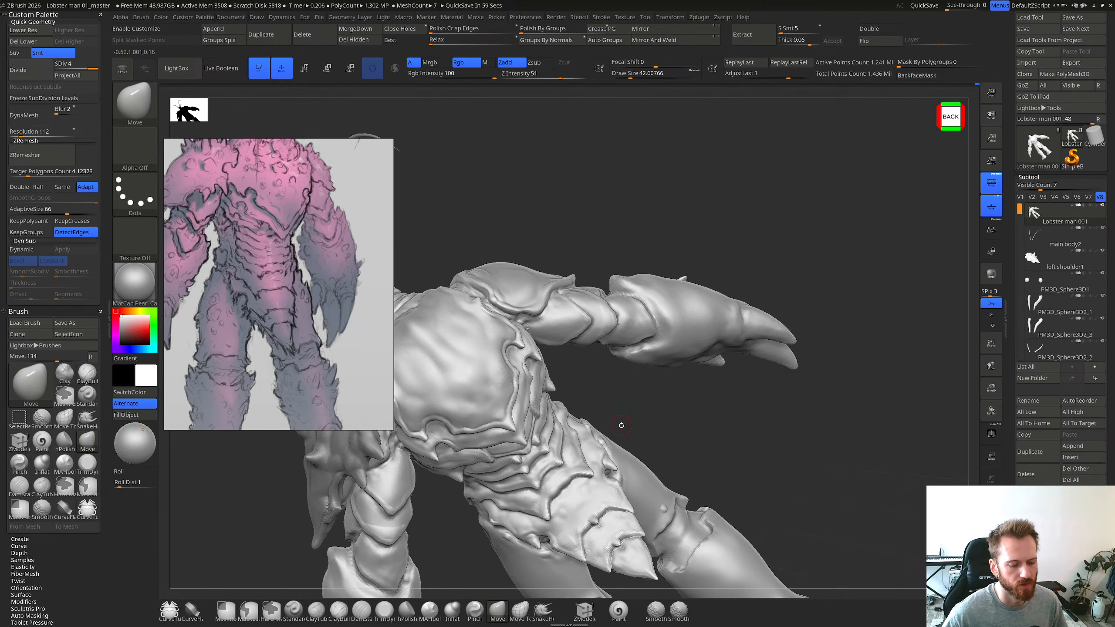
right_drag(621, 425, 541, 378)
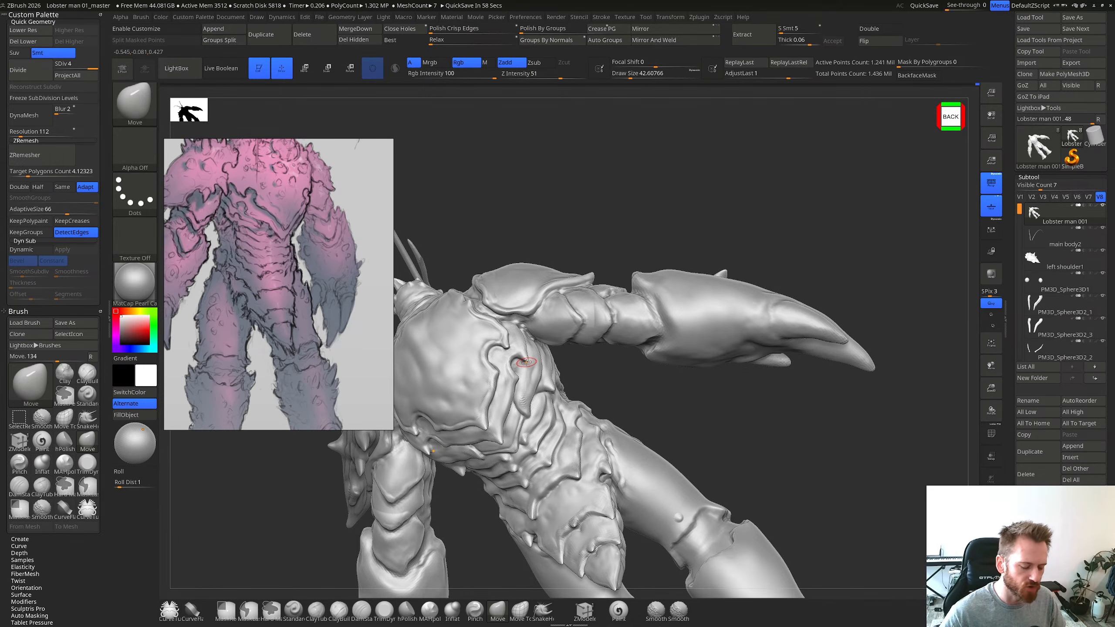
right_drag(581, 396, 567, 392)
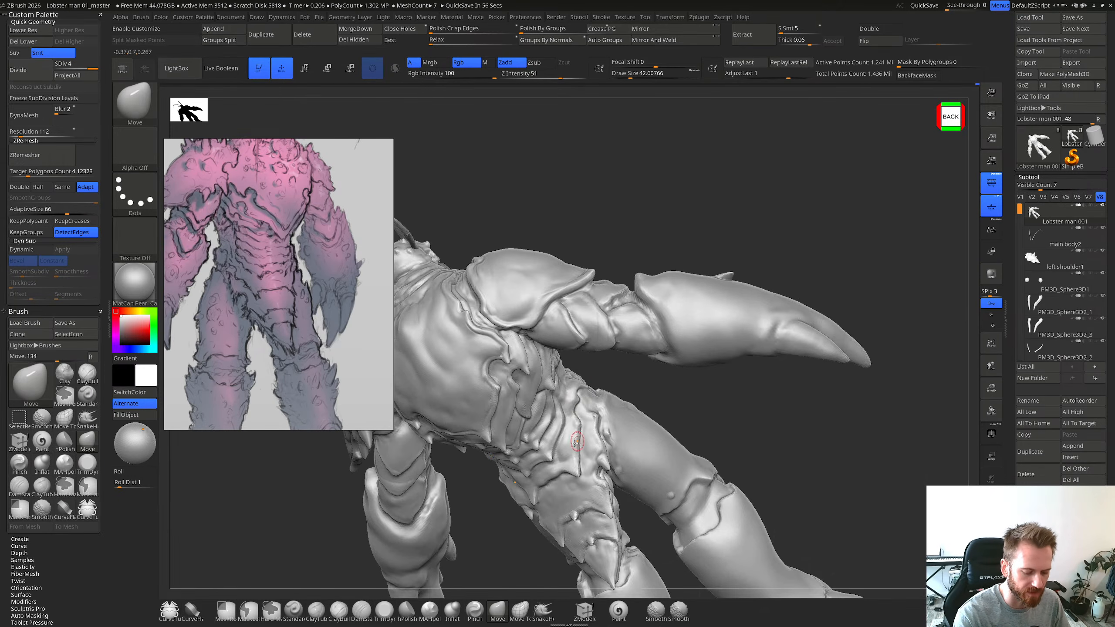
Step: Reshape the side folds above the tail's base with ClayBuildup and Move, smoothing them at a draw size of about 64
mouse_move(578, 442)
right_down()
mouse_move(536, 449)
mouse_move(578, 467)
mouse_move(577, 435)
mouse_move(574, 480)
right_up()
key(b)
key(c)
key(b)
key(b)
key(m)
key(v)
right_drag(598, 432, 693, 464)
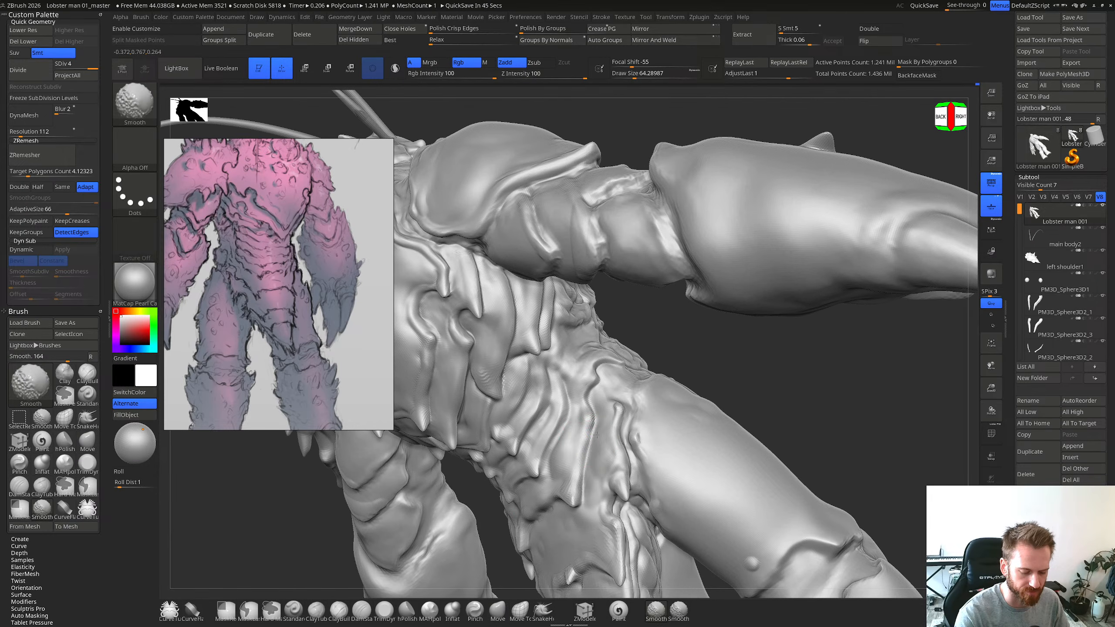
key(1)
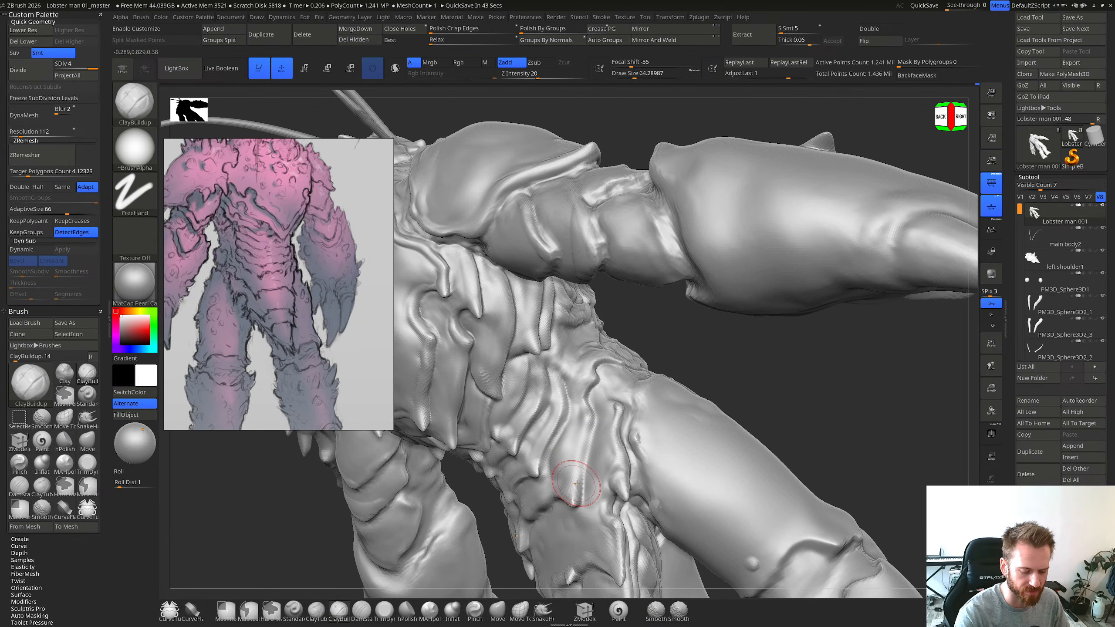
mouse_move(578, 493)
mouse_down()
mouse_move(589, 422)
mouse_move(573, 432)
mouse_move(579, 447)
mouse_up()
key(ctrl+z)
Step: Refine the folds running from the waist to the tail's base with ClayBuildup and DamStandard at a draw size of about 32, smoothing them
key(s)
right_drag(580, 483, 562, 462)
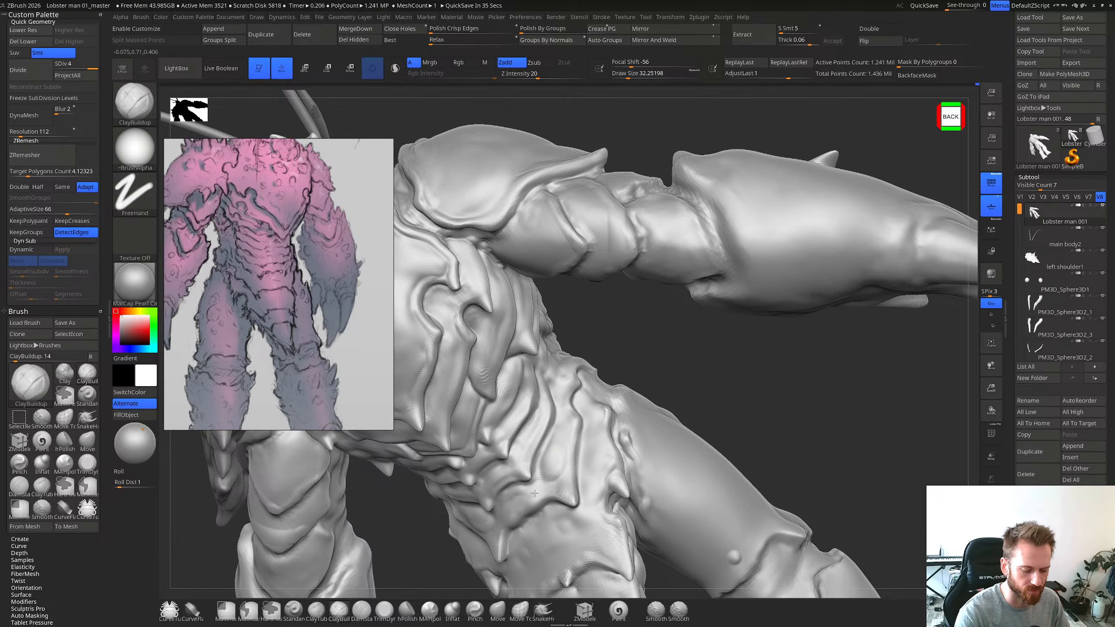
mouse_move(571, 447)
right_down()
mouse_move(570, 494)
mouse_move(575, 477)
mouse_move(580, 489)
right_up()
key(b)
key(d)
key(s)
key(b)
key(c)
key(b)
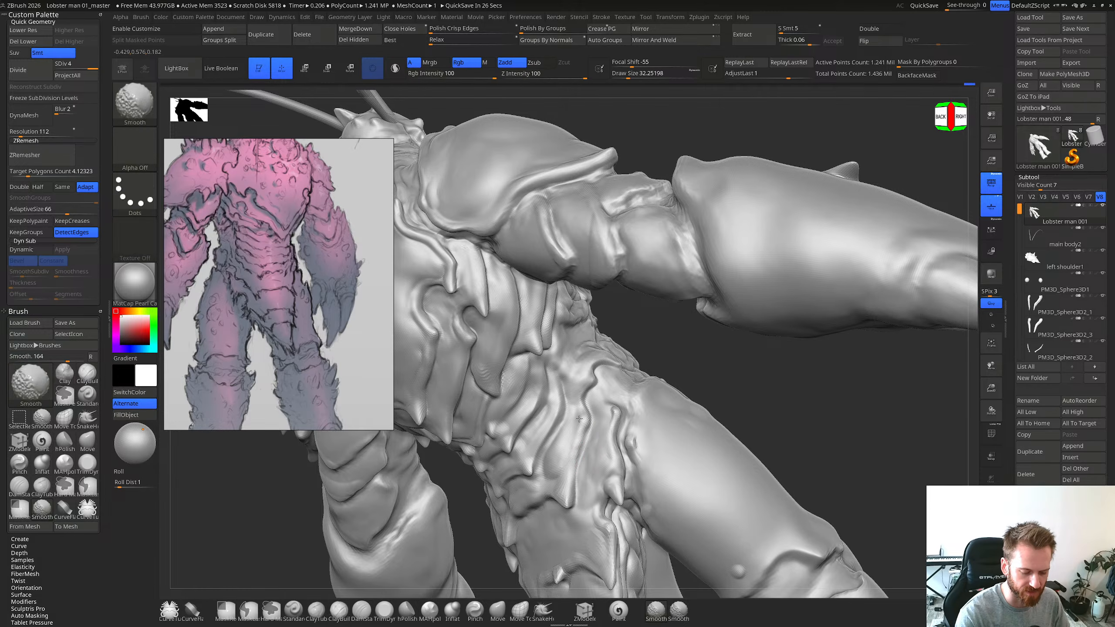
right_drag(582, 434, 576, 398)
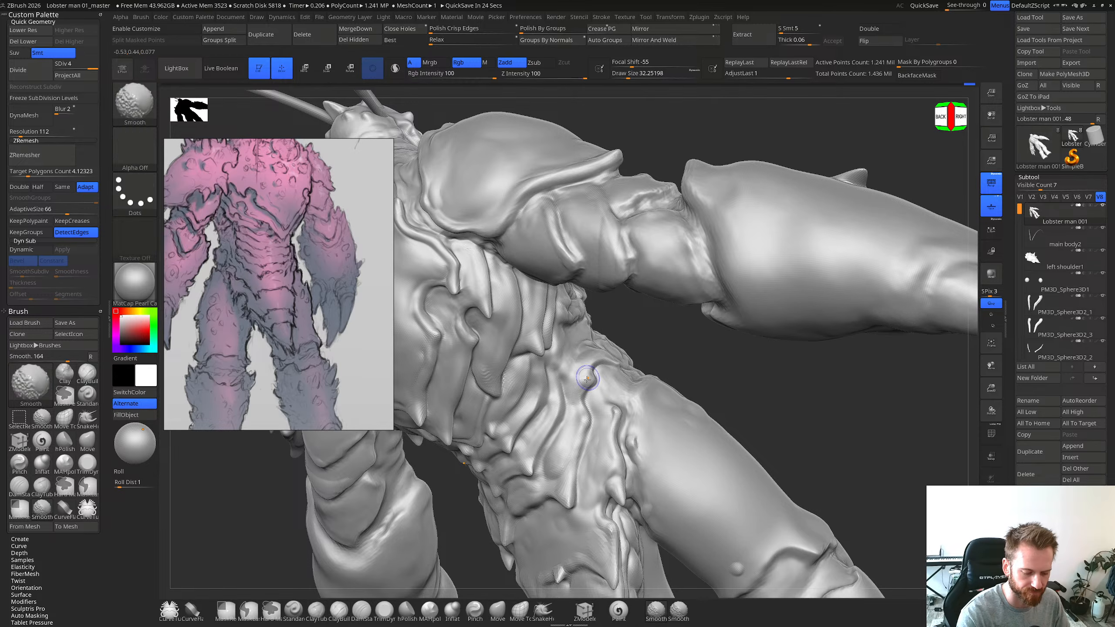
Step: Nudge the fold edges beside the top of the thigh with the Move brush, reducing its draw size to about 13
mouse_move(616, 385)
right_down()
mouse_move(646, 370)
mouse_move(627, 432)
mouse_move(606, 429)
right_up()
key(b)
key(m)
key(v)
key(s)
drag(607, 433, 605, 433)
mouse_move(614, 409)
right_down()
mouse_move(608, 441)
mouse_move(629, 424)
mouse_move(615, 427)
right_up()
key(s)
drag(633, 427, 615, 427)
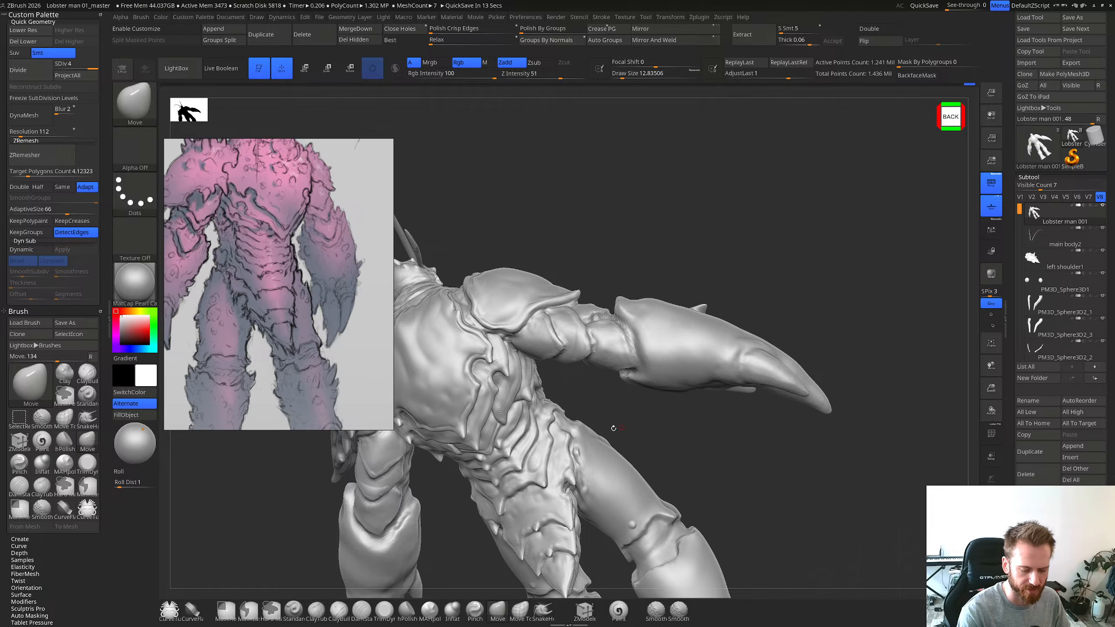
Step: Inspect the back, waist and tail folds from several angles, setting the Move brush's draw size to about 17
right_drag(615, 427, 598, 461)
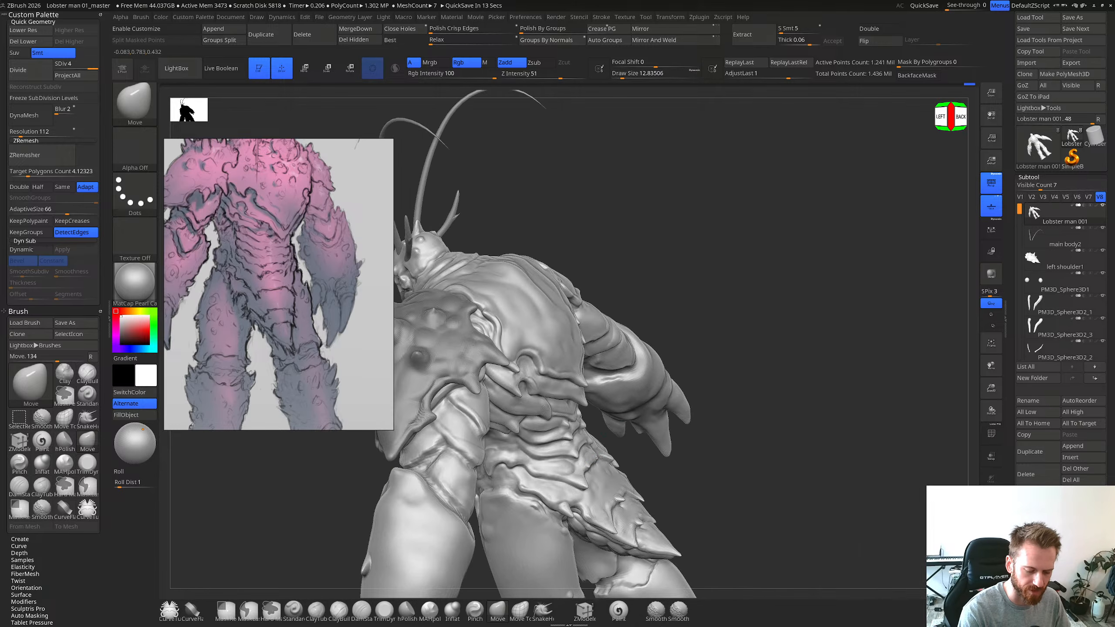
key(s)
drag(613, 432, 615, 431)
mouse_move(616, 432)
right_down()
mouse_move(574, 540)
mouse_move(572, 479)
mouse_move(578, 487)
mouse_move(551, 476)
mouse_move(575, 453)
right_up()
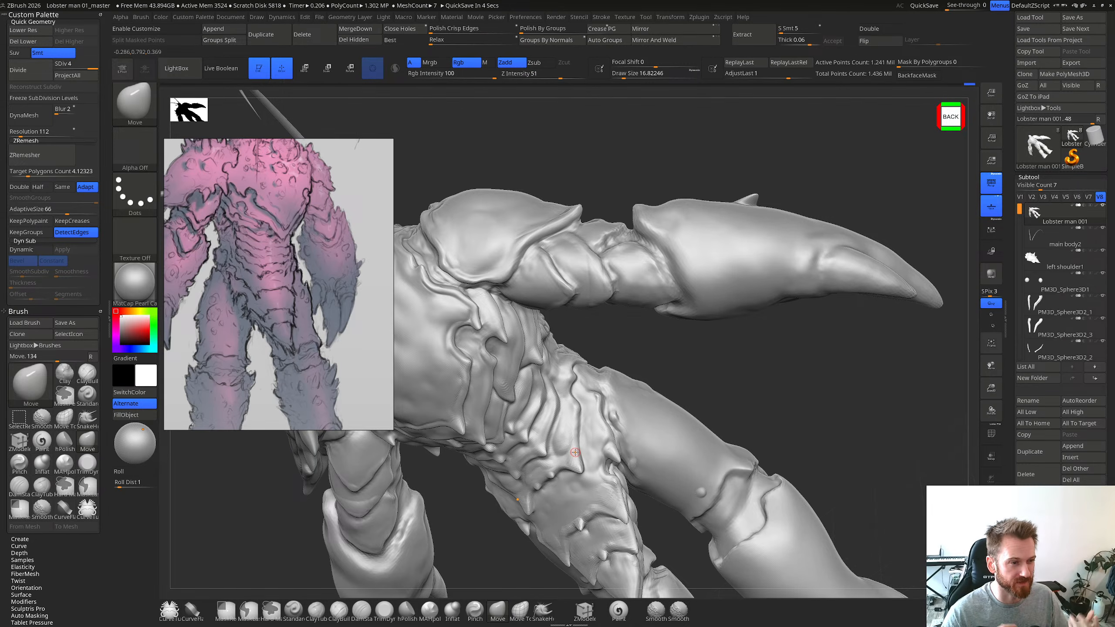
right_drag(575, 452, 595, 464)
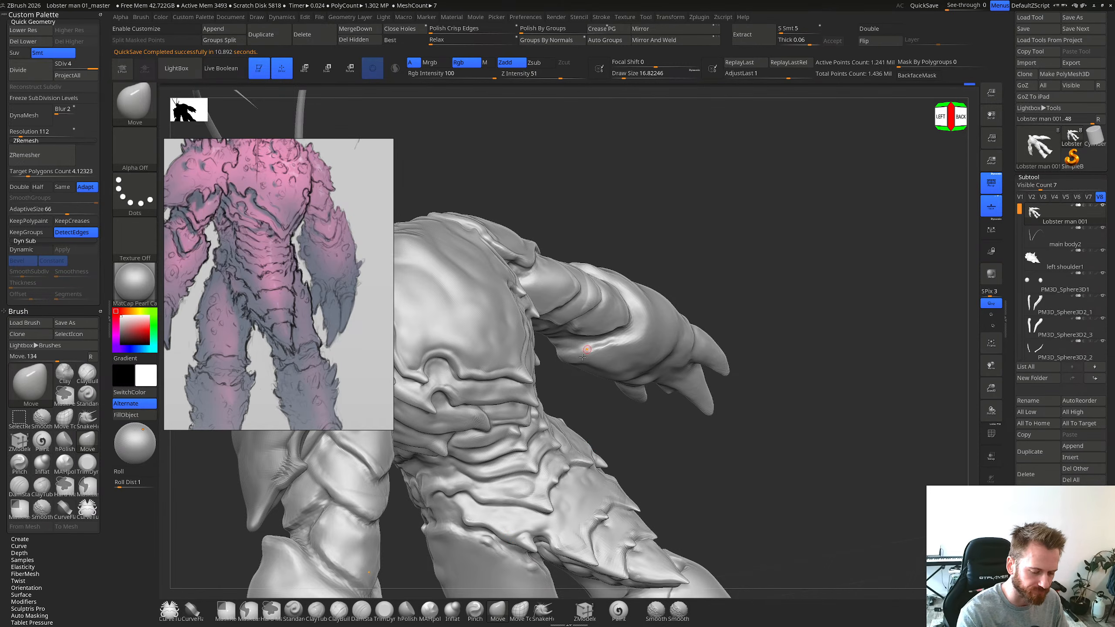
drag(636, 404, 606, 239)
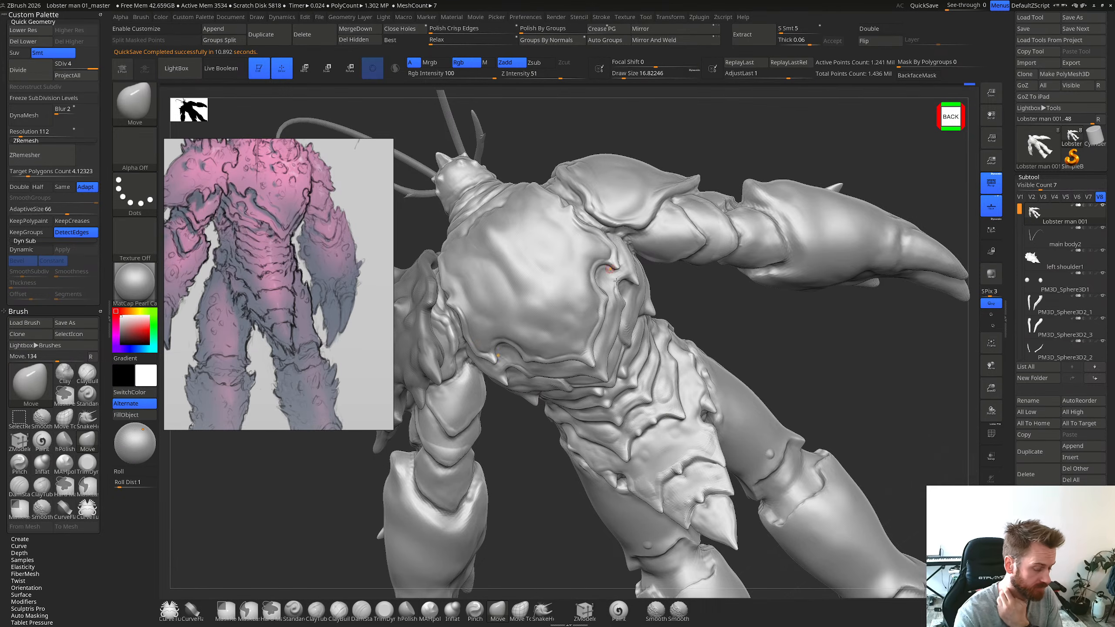
drag(616, 282, 699, 430)
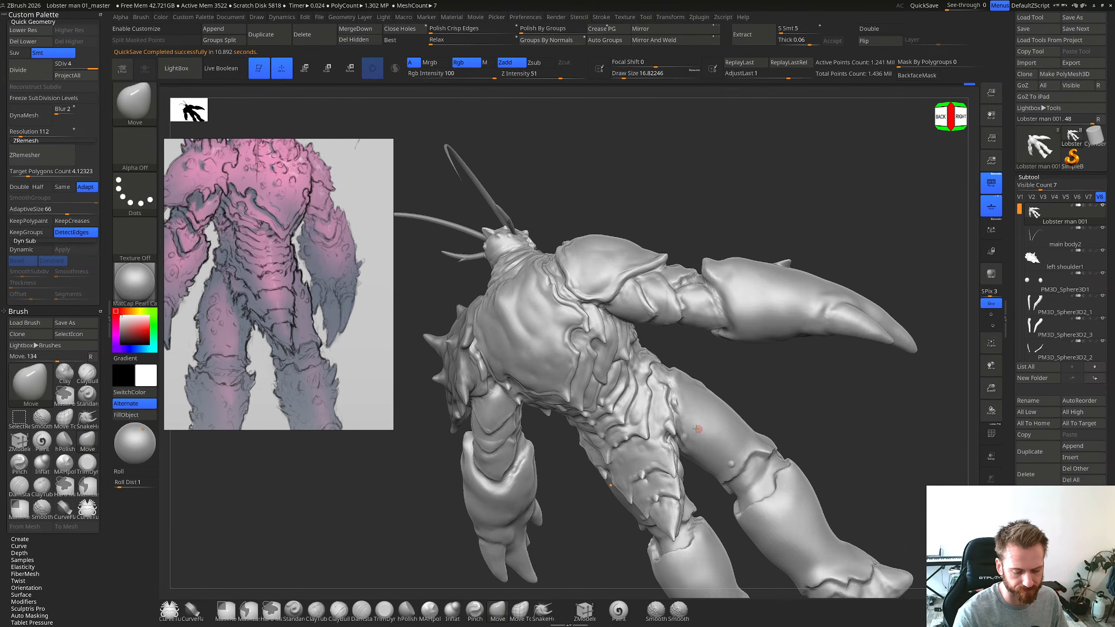
Step: Nudge the upper back of the thigh beside the tail's base with Move at a draw size of about 27
mouse_move(698, 429)
right_down()
mouse_move(738, 417)
mouse_move(727, 411)
mouse_move(729, 469)
mouse_move(720, 431)
right_up()
key(shift)
key(bracketright)
right_drag(683, 400, 679, 383)
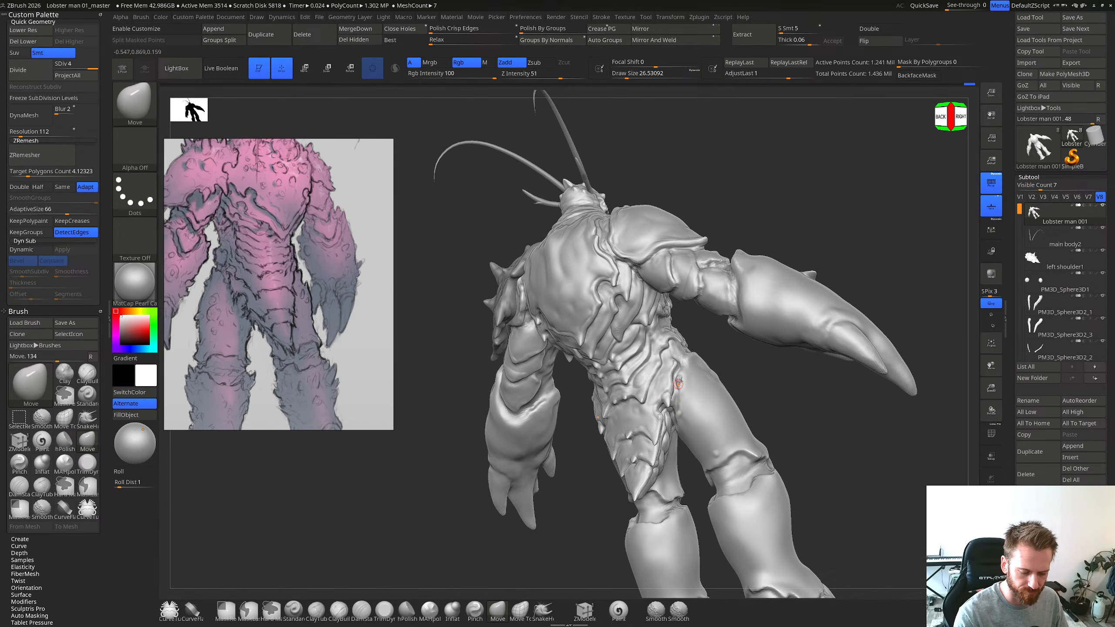
drag(680, 408, 682, 395)
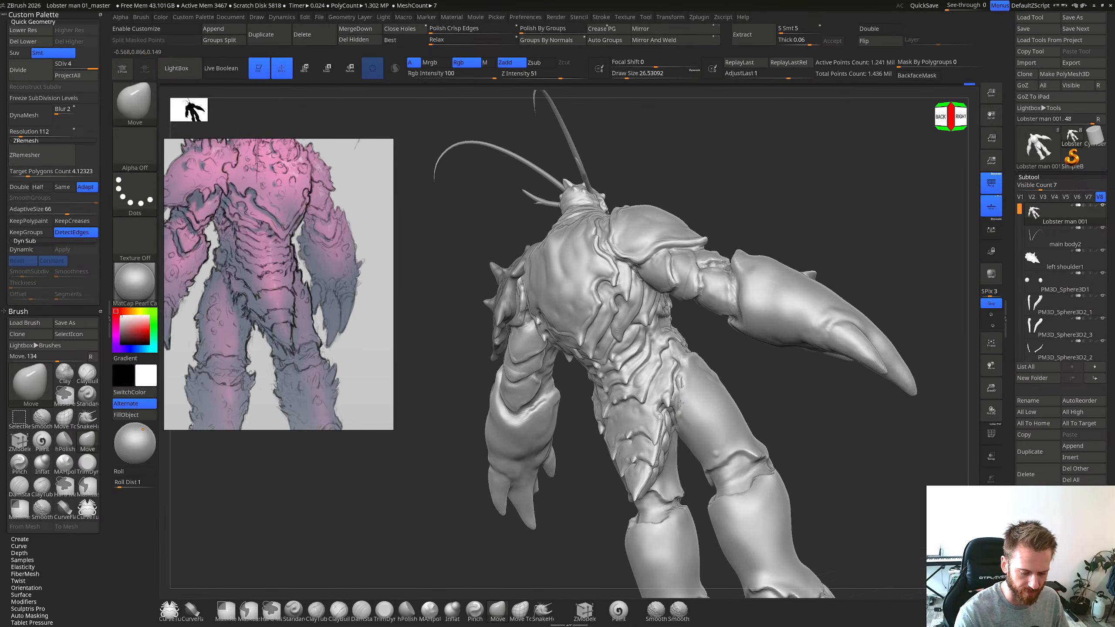
Step: Build up and smooth the folds where the hip meets the top of the thigh with ClayBuildup at a draw size of about 27
key(b)
key(c)
key(b)
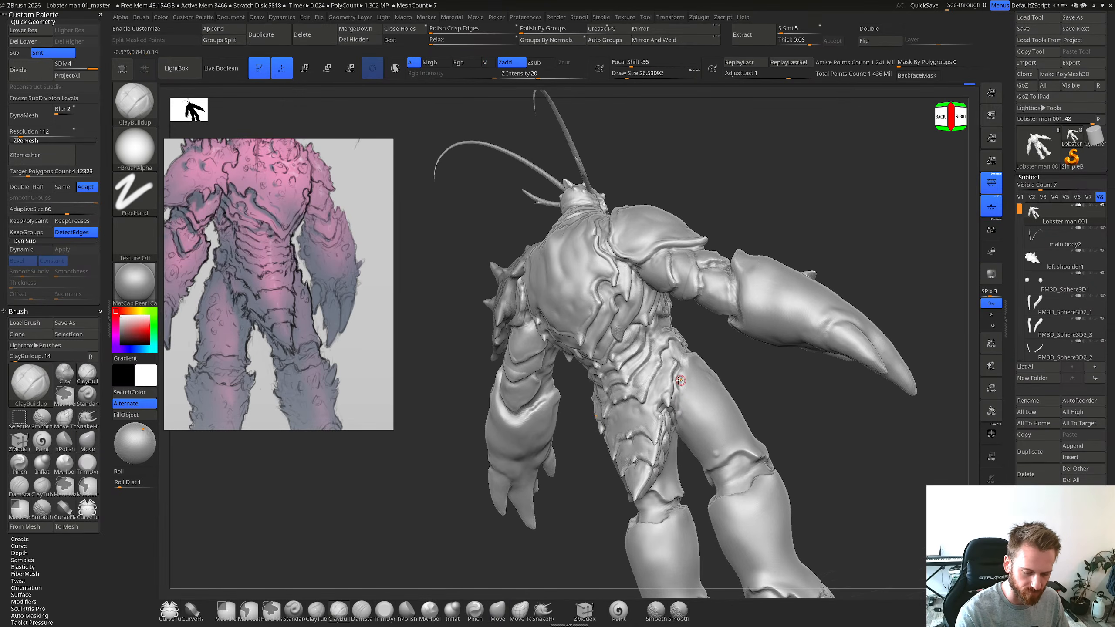
right_drag(688, 364, 670, 347)
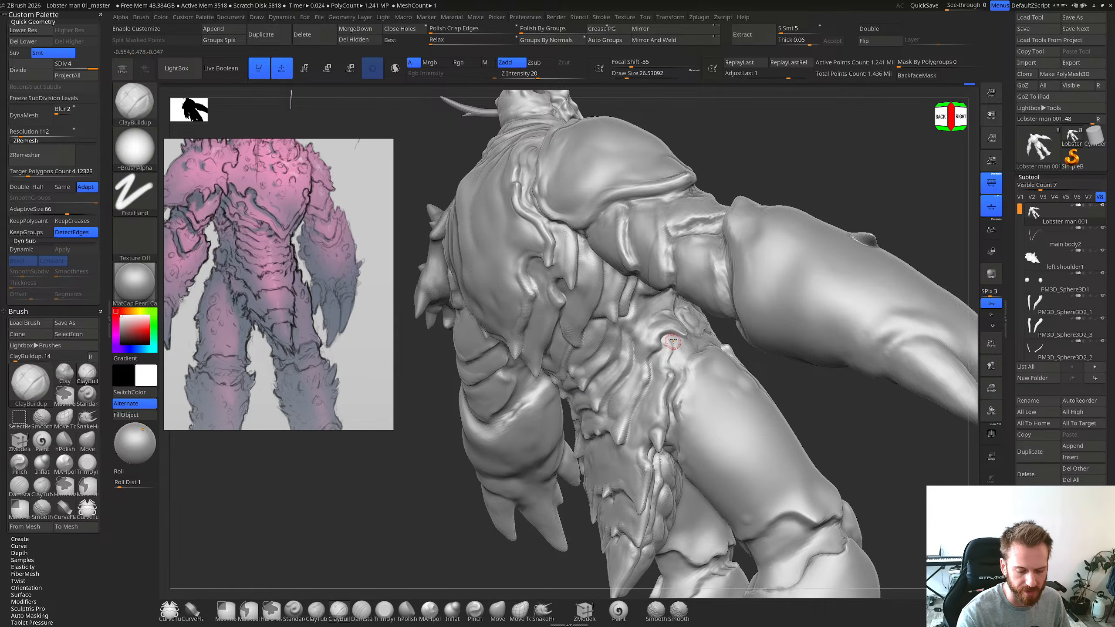
mouse_move(668, 347)
shift+mouse_down()
mouse_move(672, 371)
mouse_move(683, 353)
shift+mouse_up()
right_drag(684, 353, 685, 371)
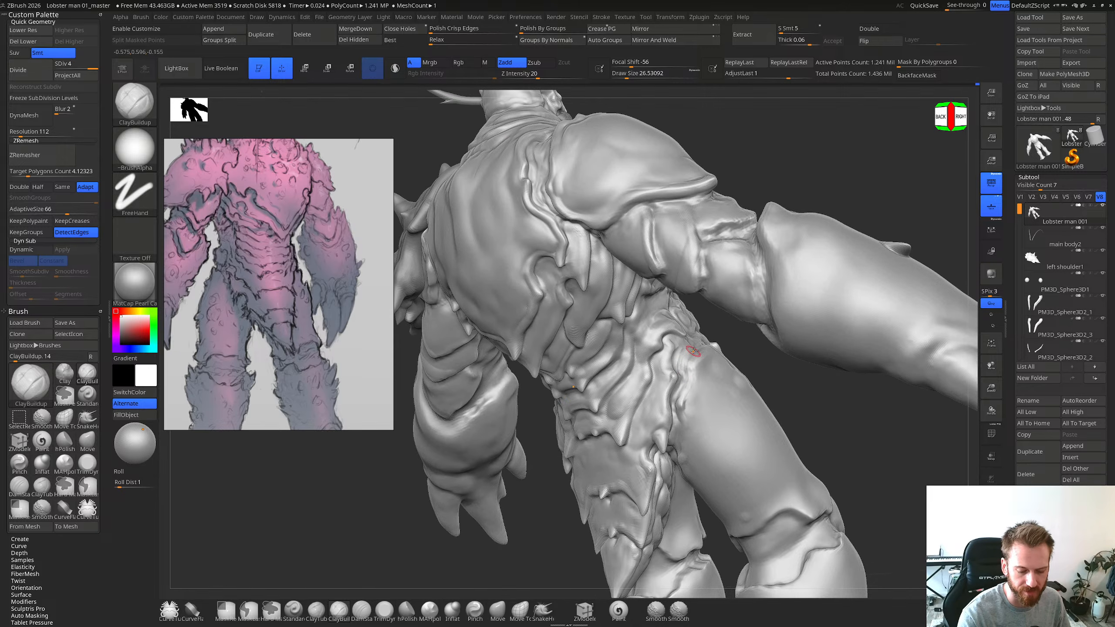
drag(689, 368, 690, 339)
right_drag(690, 339, 674, 395)
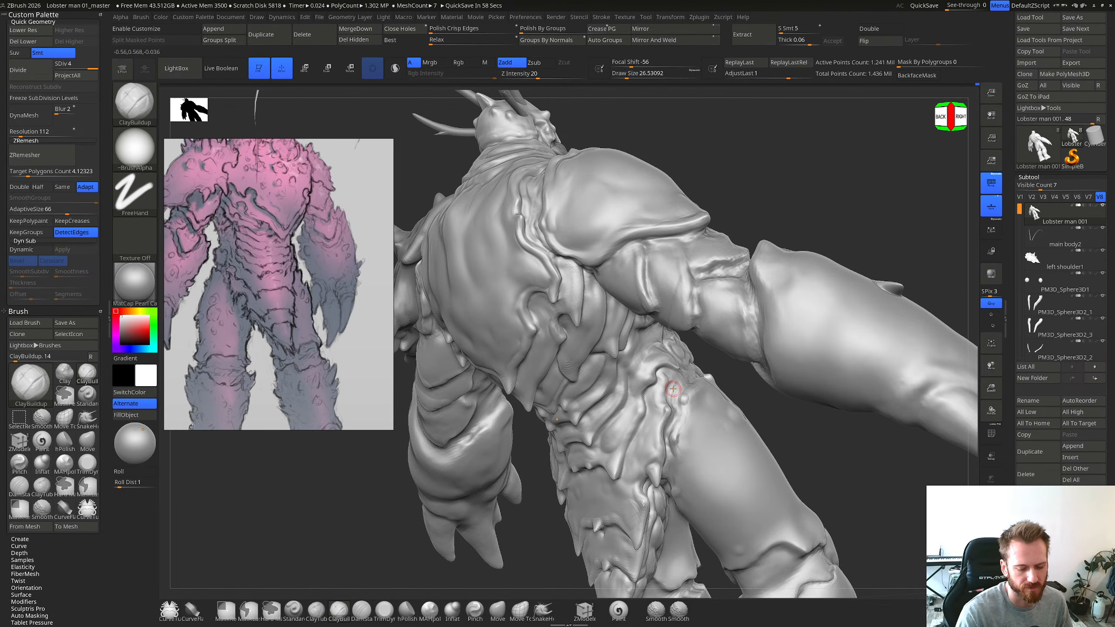
right_drag(673, 388, 656, 418)
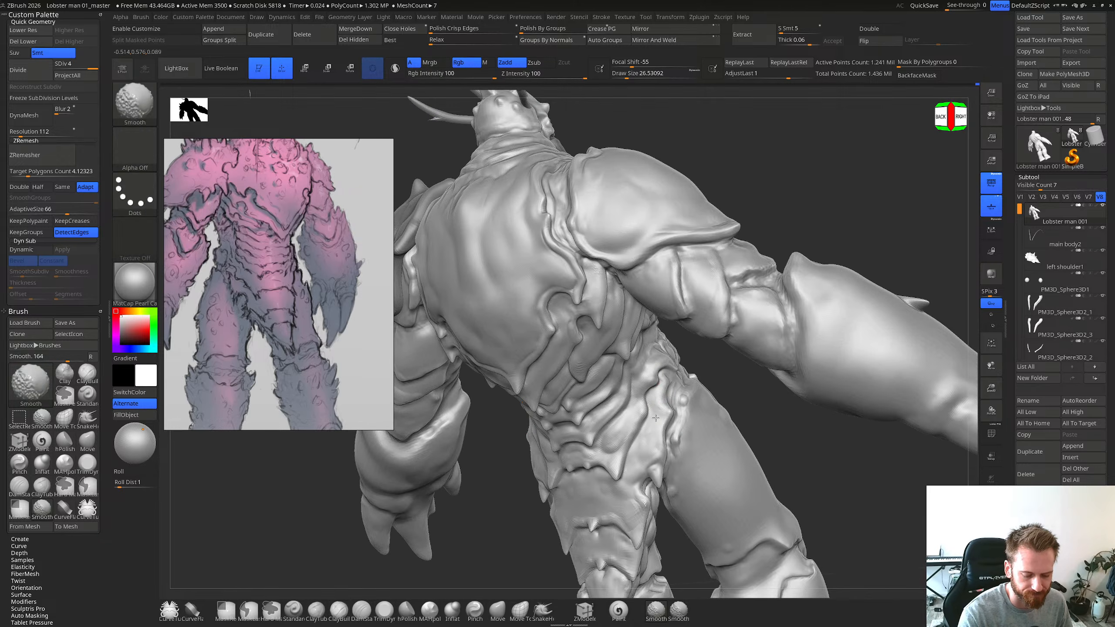
Step: Refine the side folds between the waist and hip with ClayBuildup at a draw size of about 22, smoothing them
right_drag(658, 376, 652, 410)
key(s)
drag(650, 413, 648, 414)
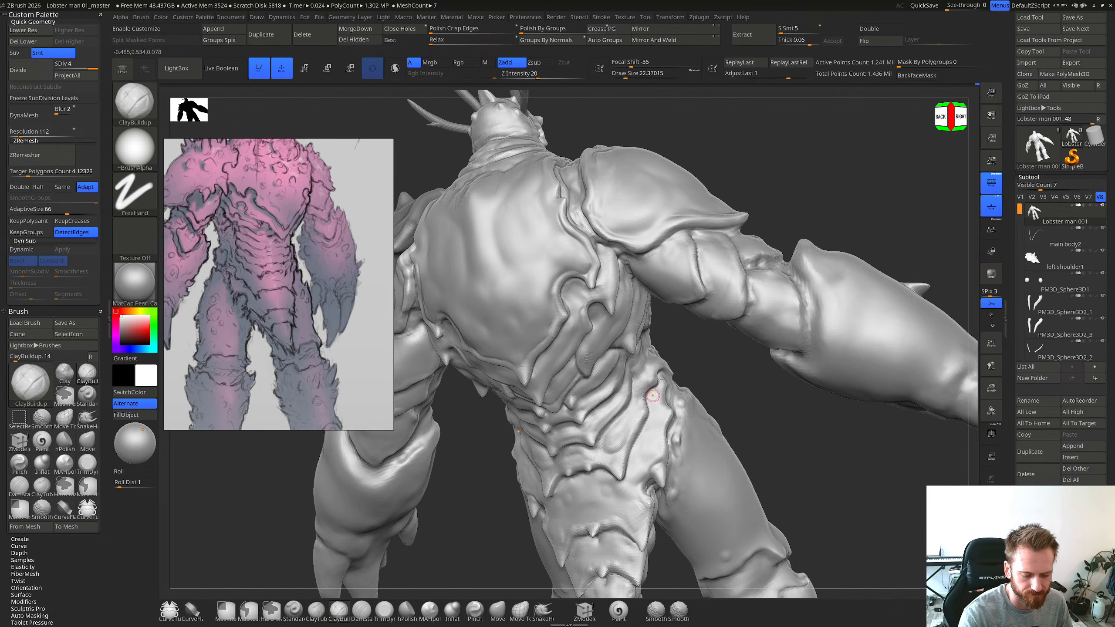
right_drag(653, 395, 675, 427)
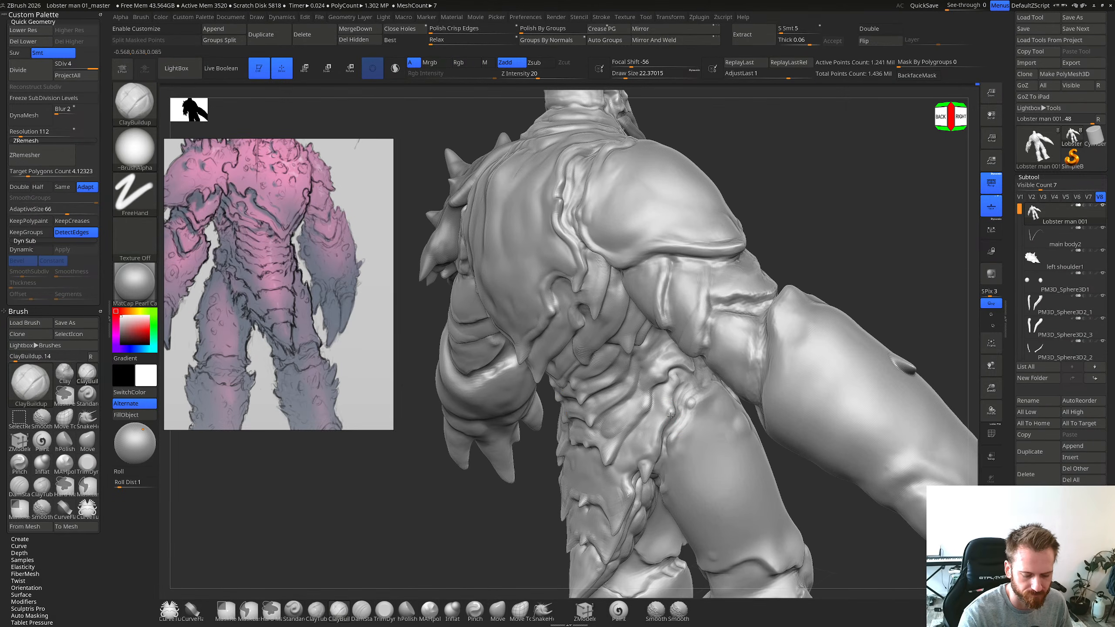
key(shift)
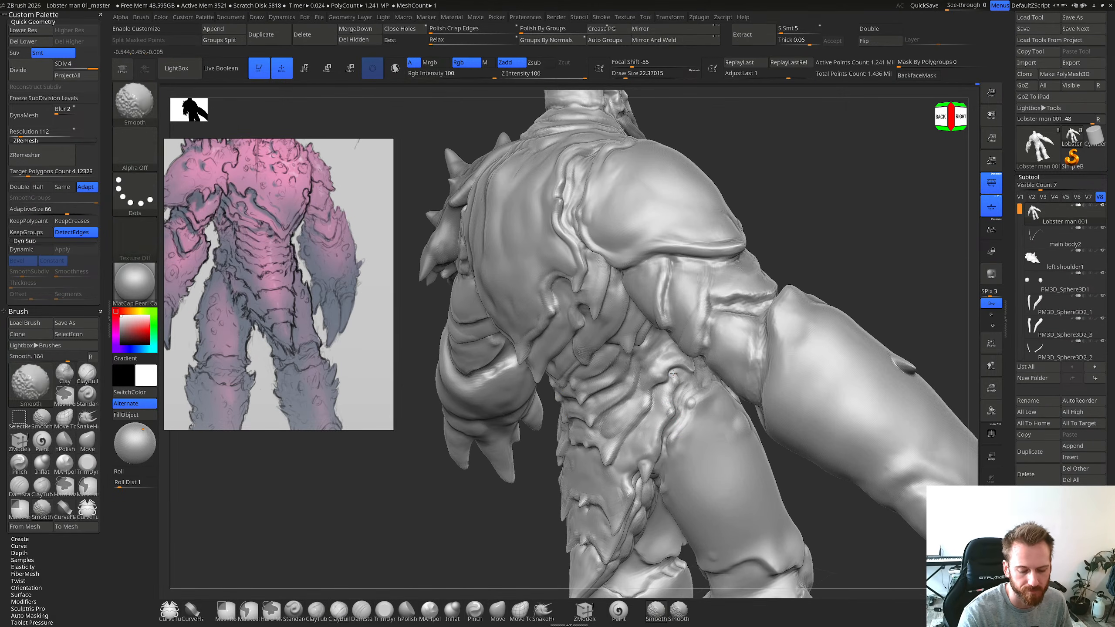
mouse_move(661, 373)
right_down()
mouse_move(707, 375)
mouse_move(685, 373)
mouse_move(695, 371)
right_up()
Step: Adjust the shape of the hip folds above the thigh with the Move brush
key(s)
key(b)
key(m)
key(v)
key(s)
drag(671, 369, 673, 369)
right_drag(661, 366, 656, 388)
Step: Add volume to the folds flanking the tail's base with ClayBuildup at a draw size of about 27
key(b)
key(c)
key(b)
key(s)
drag(655, 387, 645, 402)
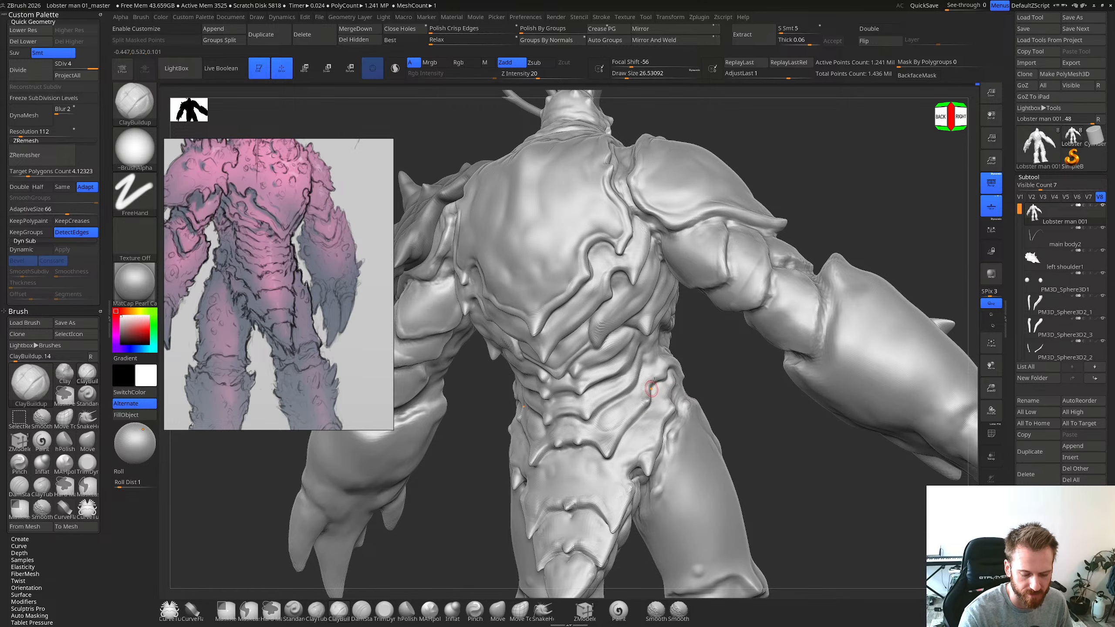
right_drag(662, 367, 652, 408)
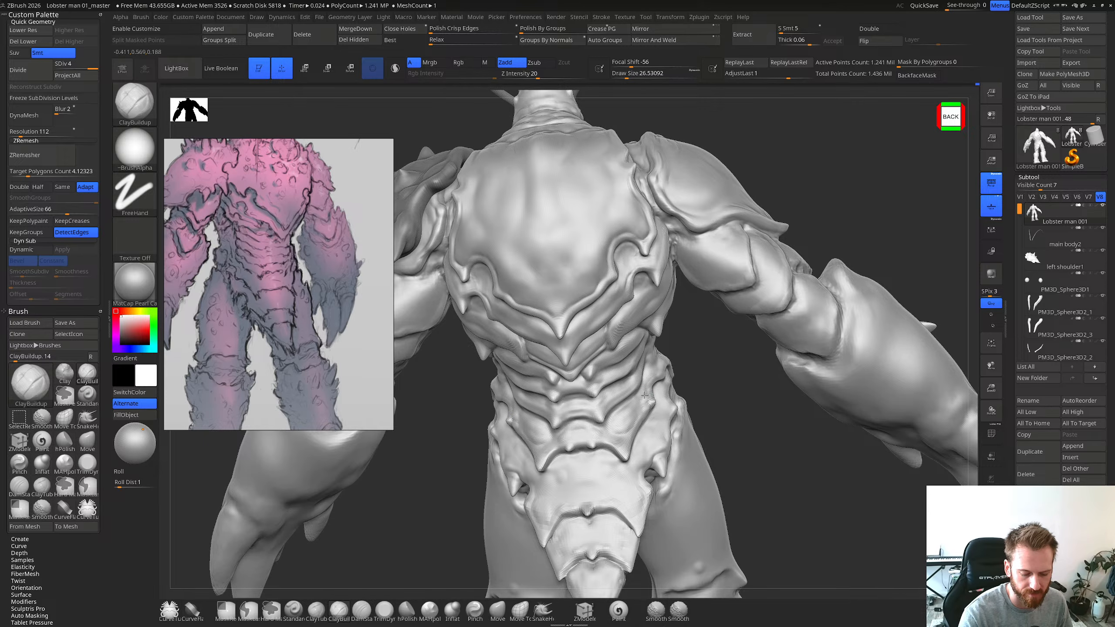
mouse_move(644, 396)
right_down()
mouse_move(667, 373)
mouse_move(659, 387)
right_up()
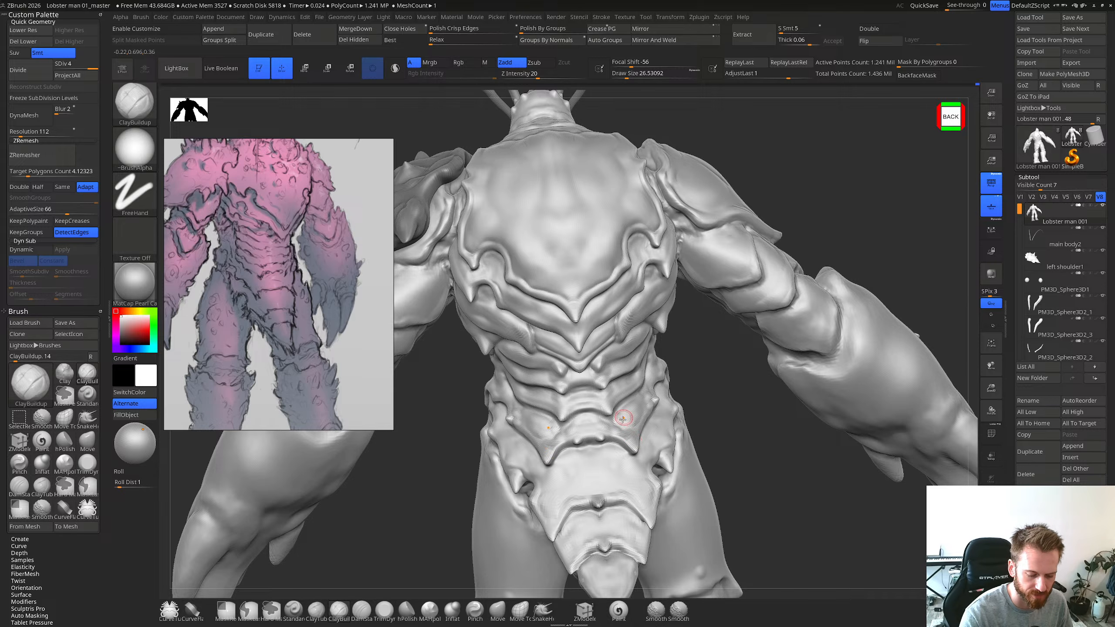
Step: Check the whole figure, then rework and smooth the central plates of the lower back with ClayBuildup, undoing one stroke
right_drag(640, 401, 689, 334)
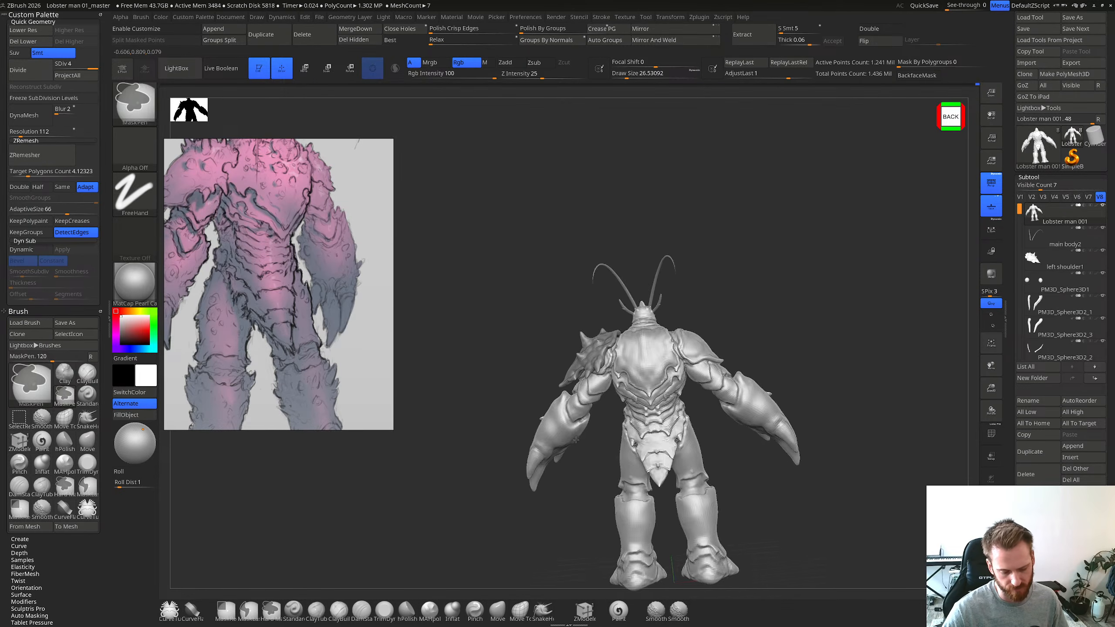
right_drag(781, 439, 641, 496)
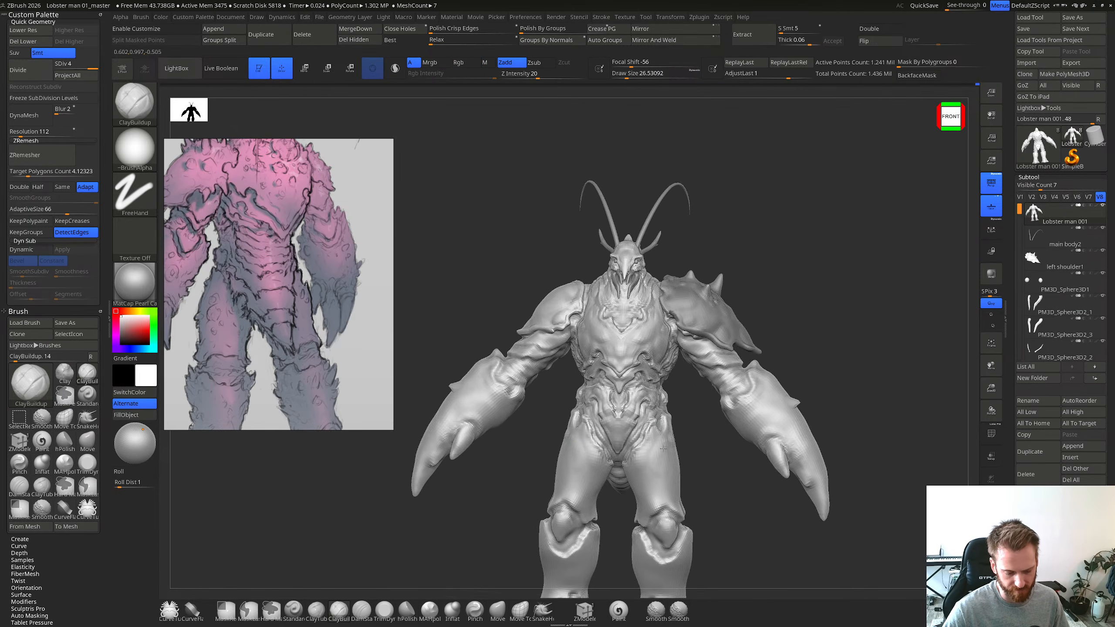
ctrl+right_drag(616, 403, 624, 455)
right_drag(692, 453, 852, 427)
key(shift)
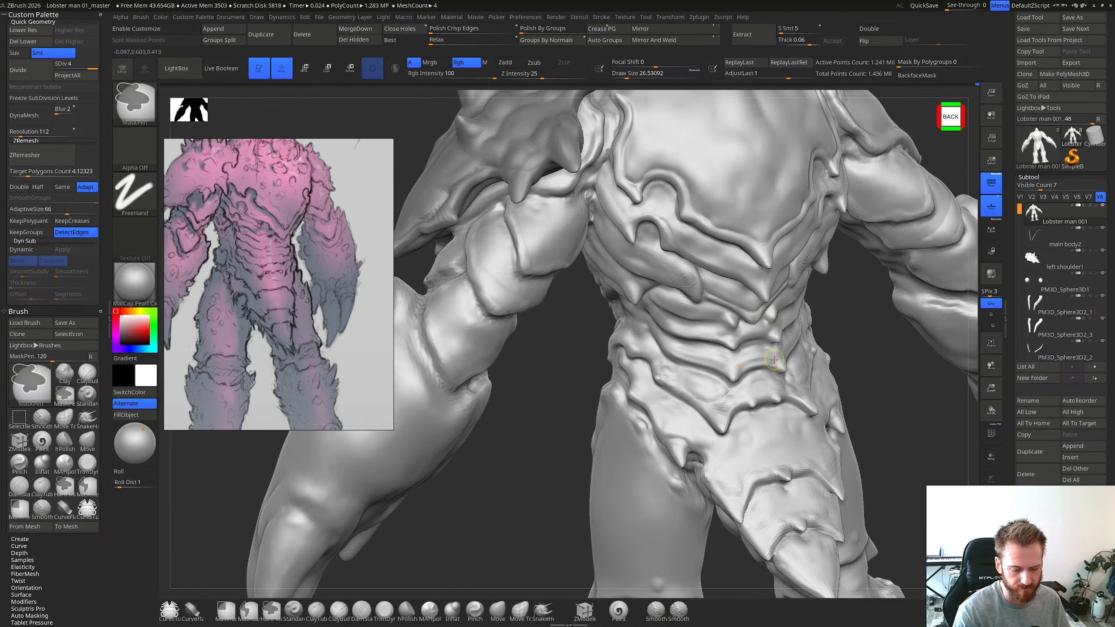
shift+drag(761, 354, 712, 355)
mouse_move(775, 350)
right_down()
mouse_move(742, 351)
mouse_move(756, 353)
right_up()
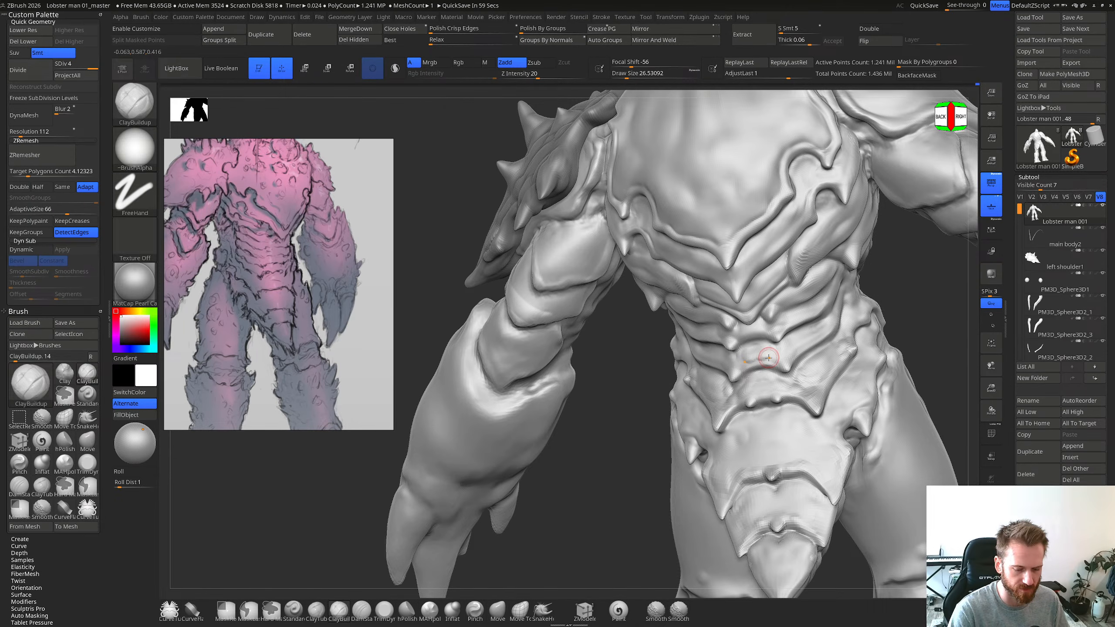
key(ctrl+z)
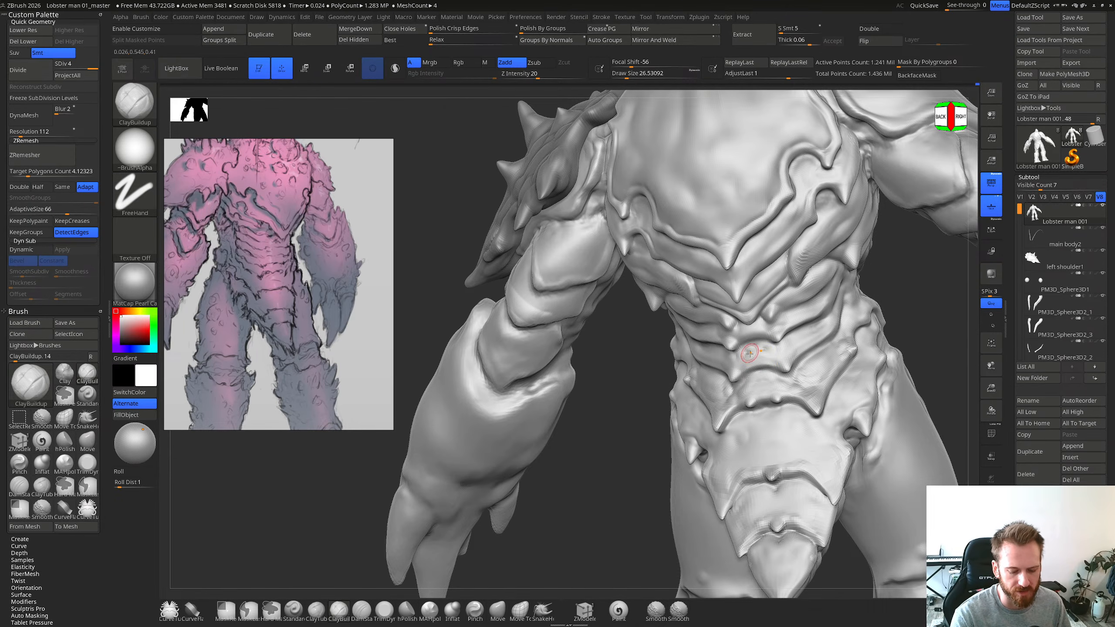
shift+drag(751, 352, 775, 347)
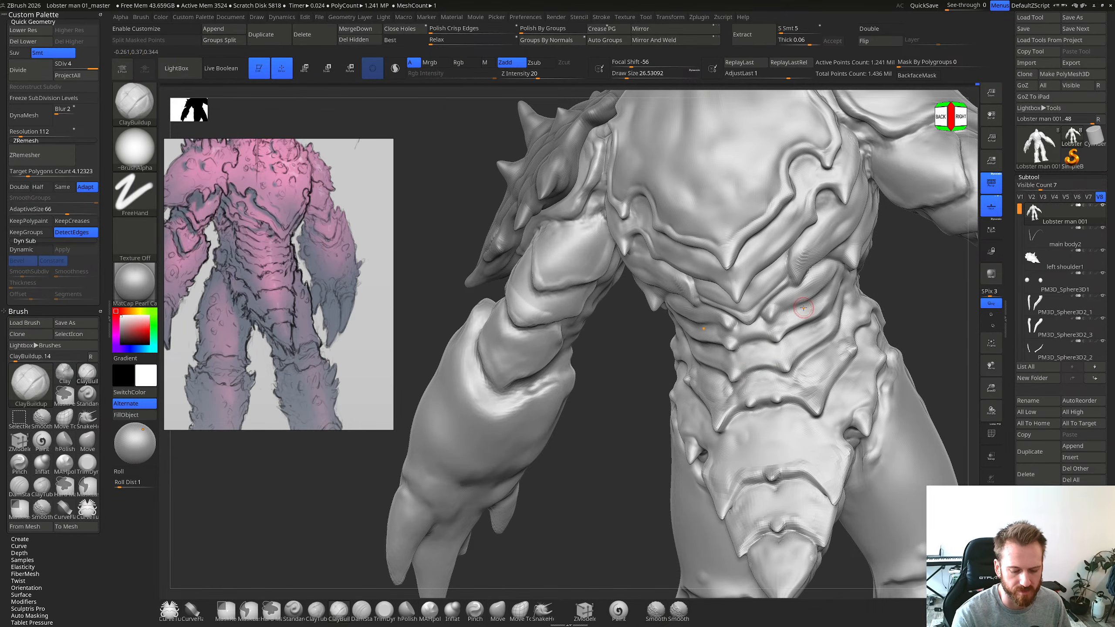
right_drag(803, 307, 769, 356)
mouse_move(771, 397)
shift+mouse_down()
mouse_move(768, 415)
mouse_move(749, 409)
mouse_move(758, 381)
shift+mouse_up()
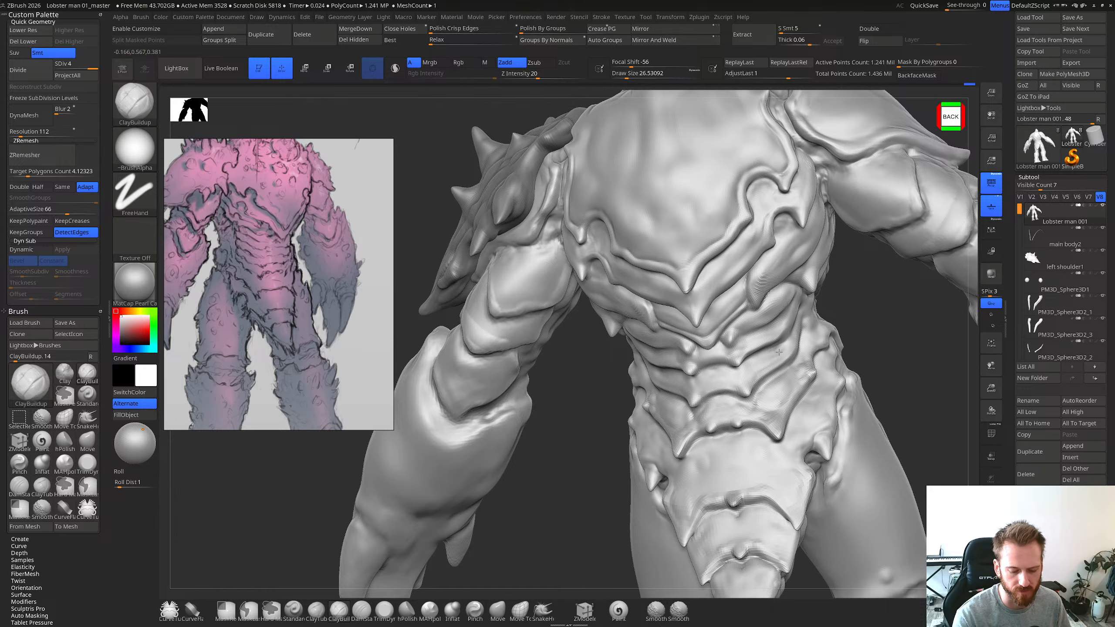
Step: Sharpen the creases between the lower-back plates with DamStandard at a draw size of about 27, smoothing around them
ctrl+right_drag(793, 349, 727, 346)
key(b)
key(d)
key(s)
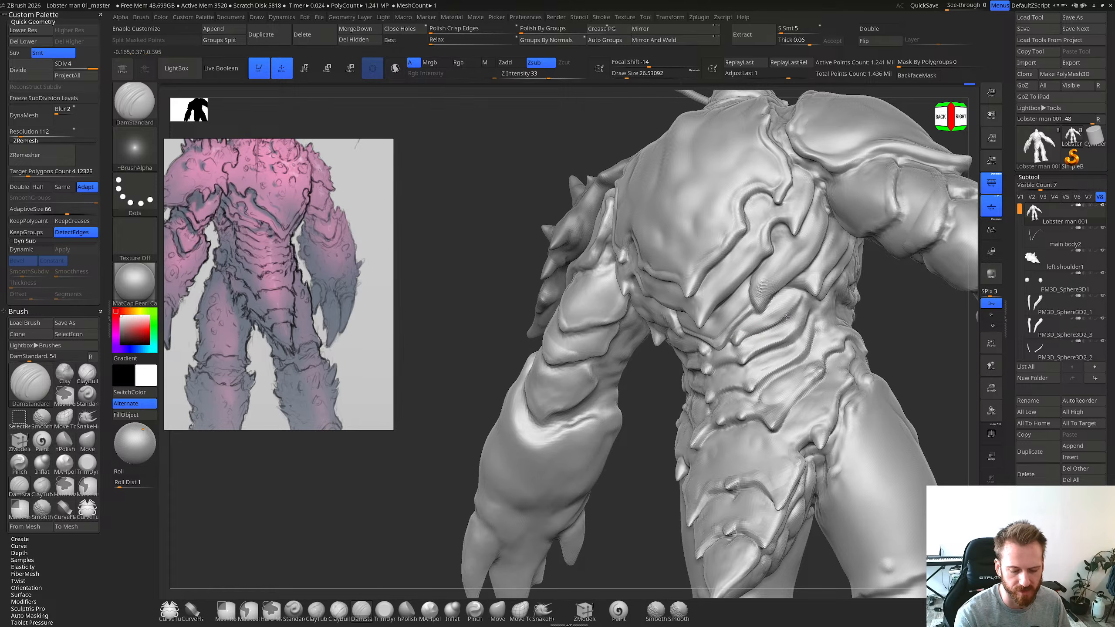
key(shift)
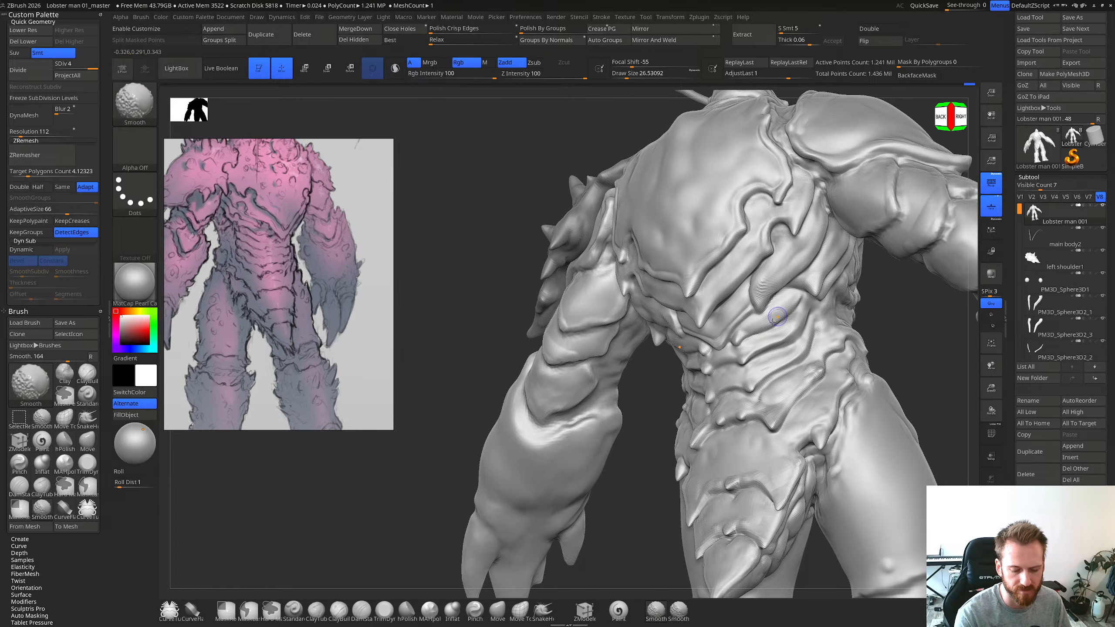
Step: Build up the V-shaped folds beneath the back shell with ClayBuildup at a draw size of about 27 and smooth them
key(b)
key(c)
key(b)
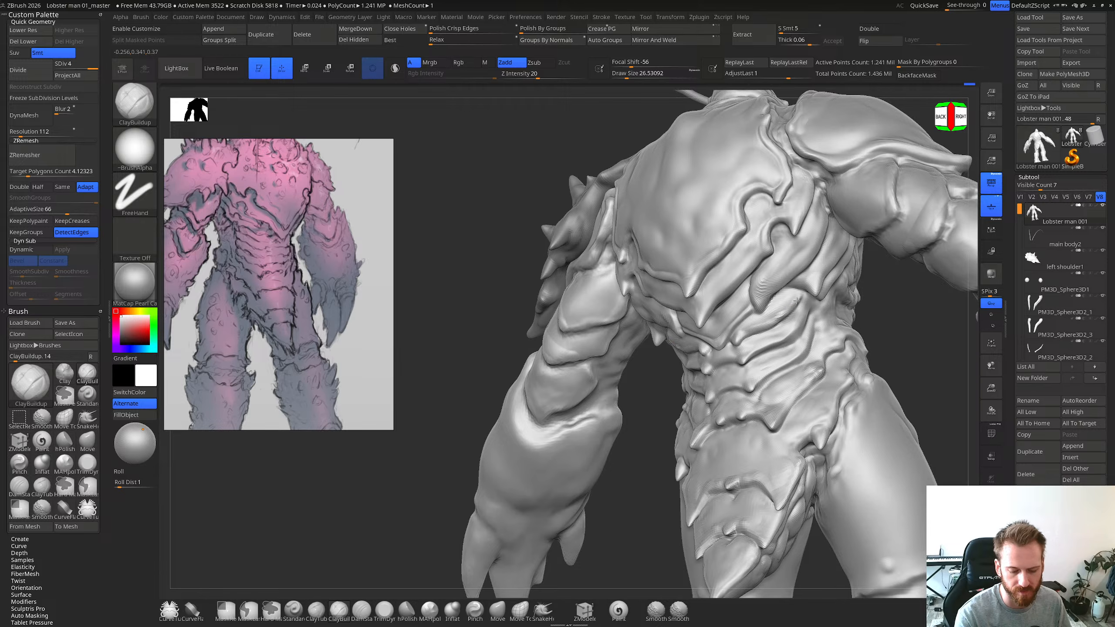
right_drag(779, 316, 752, 300)
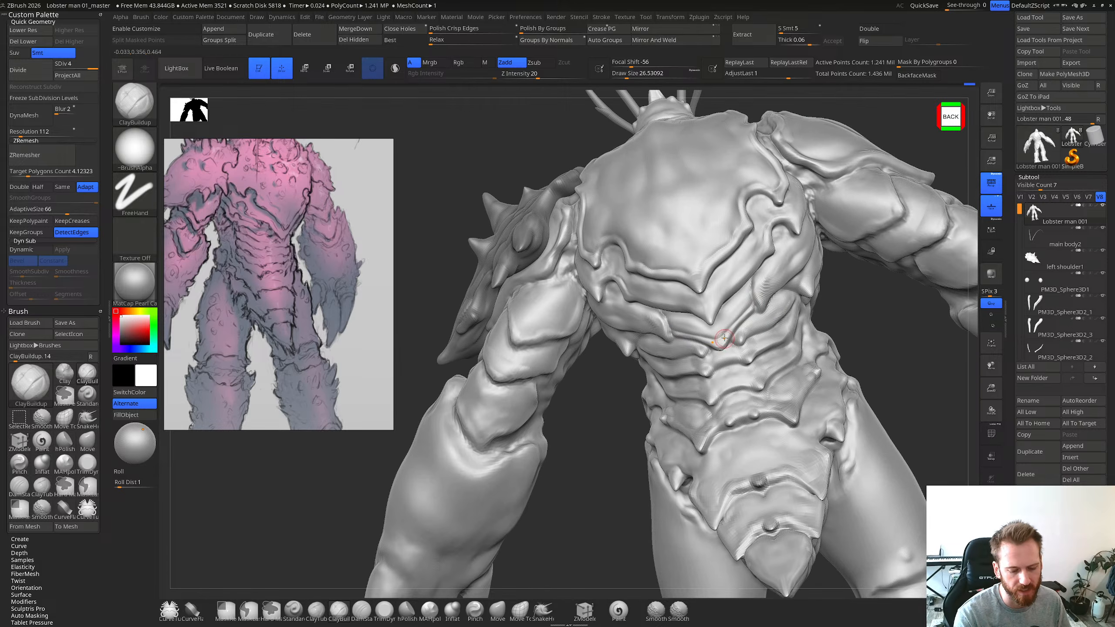
drag(725, 338, 751, 286)
mouse_move(750, 291)
shift+mouse_down()
mouse_move(721, 318)
mouse_move(724, 297)
mouse_move(710, 312)
shift+mouse_up()
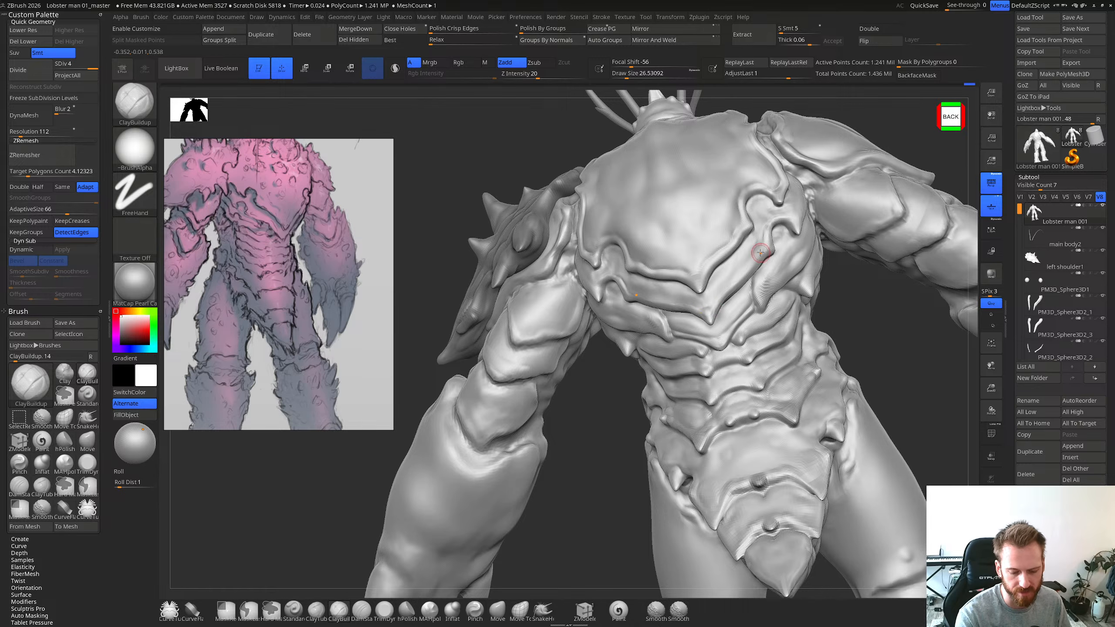
Step: Adjust the tail and hip shapes with the Move brush at a draw size of about 43, checking the back silhouette
mouse_move(761, 252)
right_down()
mouse_move(717, 374)
mouse_move(711, 439)
mouse_move(637, 433)
mouse_move(611, 448)
right_up()
key(b)
key(m)
key(v)
mouse_move(610, 445)
mouse_down()
mouse_move(616, 437)
mouse_move(604, 452)
mouse_up()
mouse_move(608, 442)
right_down()
mouse_move(694, 388)
mouse_move(584, 444)
mouse_move(648, 461)
mouse_move(737, 463)
right_up()
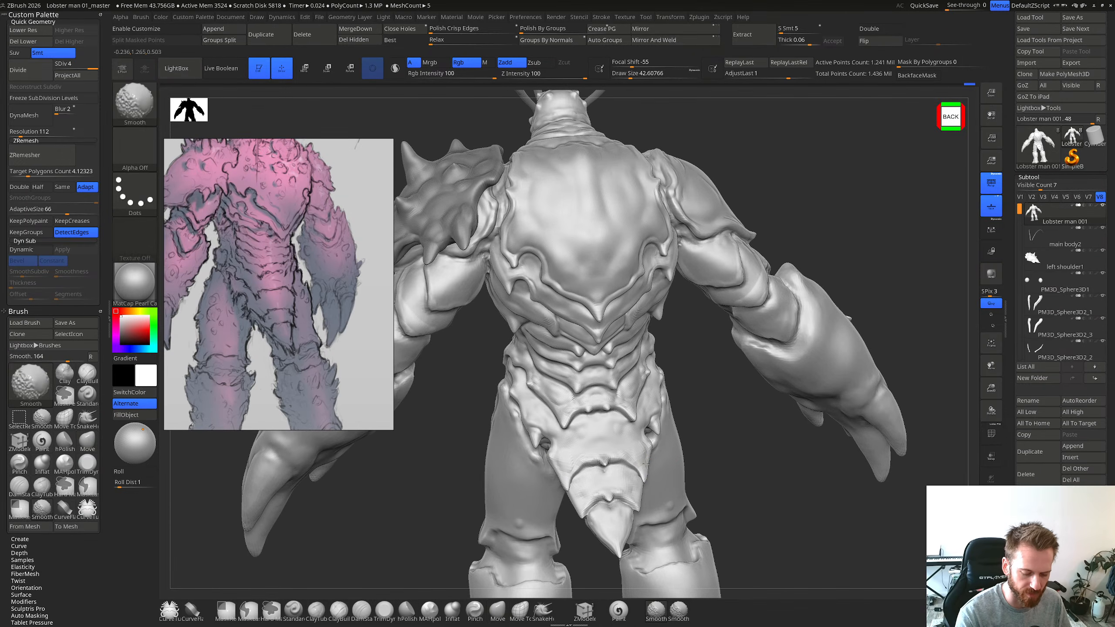
right_drag(645, 469, 624, 469)
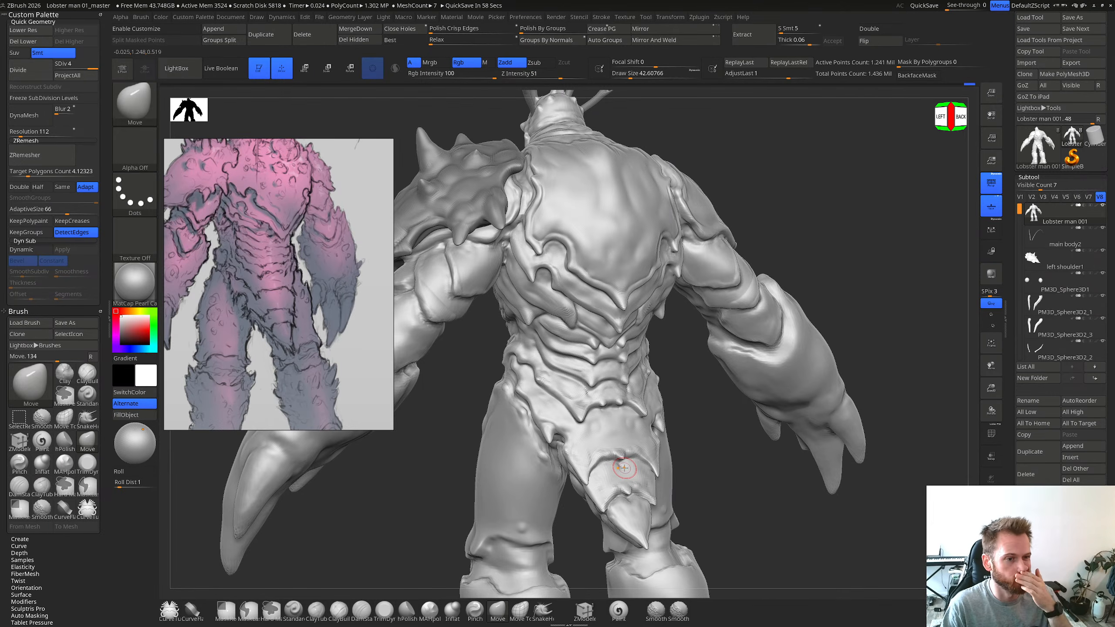
mouse_move(623, 468)
right_down()
mouse_move(632, 419)
mouse_move(600, 389)
mouse_move(676, 452)
mouse_move(652, 357)
right_up()
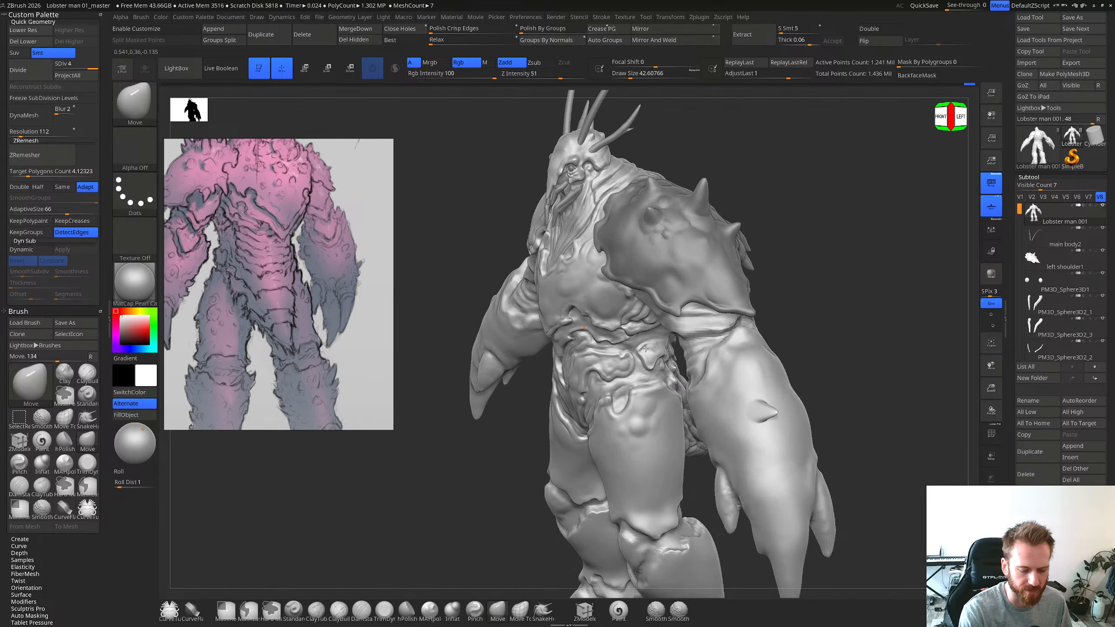
Step: Rework the front torso folds beneath the chest plate with ClayBuildup at draw sizes of about 35 and 27
key(s)
drag(648, 351, 656, 338)
key(b)
key(c)
key(b)
ctrl+right_drag(657, 338, 632, 409)
right_drag(560, 373, 588, 363)
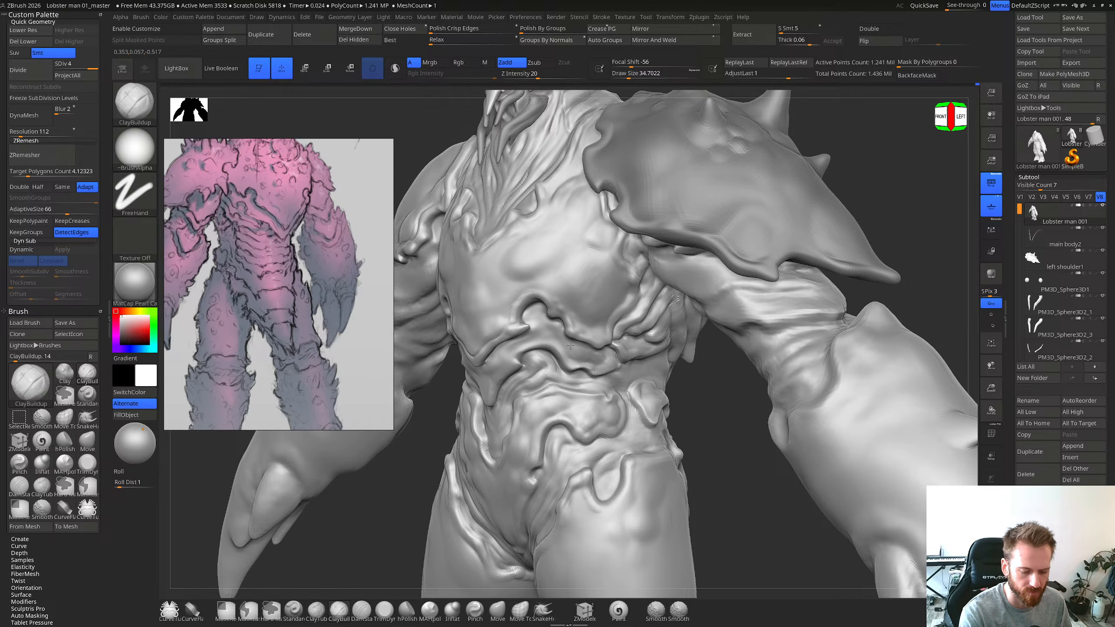
key(bracketleft)
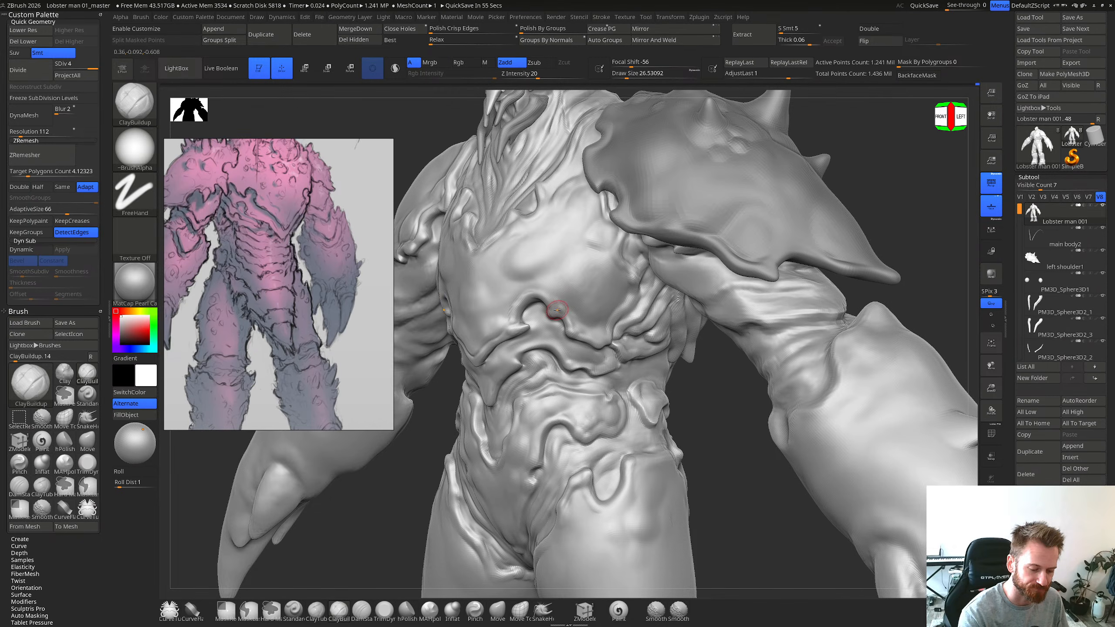
right_drag(559, 304, 628, 387)
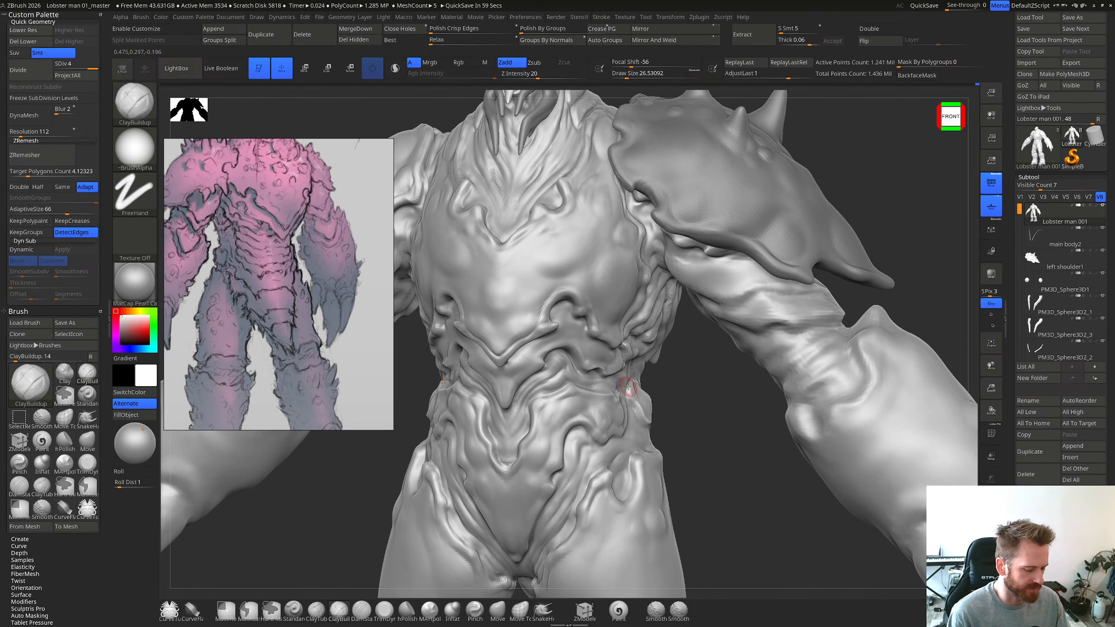
mouse_move(628, 386)
ctrl+right_down()
mouse_move(667, 431)
mouse_move(609, 456)
ctrl+right_up()
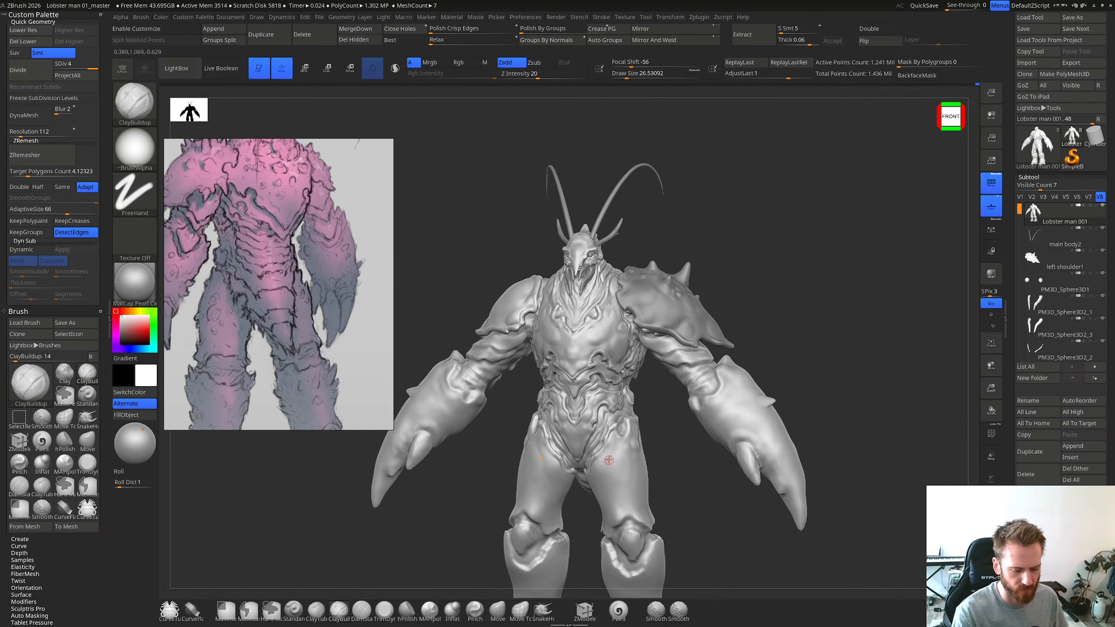
Step: Refine and smooth the lower edge of the back shell with ClayBuildup at draw sizes of about 47 and 43
mouse_move(681, 439)
right_down()
mouse_move(676, 416)
mouse_move(601, 411)
mouse_move(591, 396)
right_up()
ctrl+right_drag(685, 391, 712, 420)
key(s)
drag(652, 292, 657, 293)
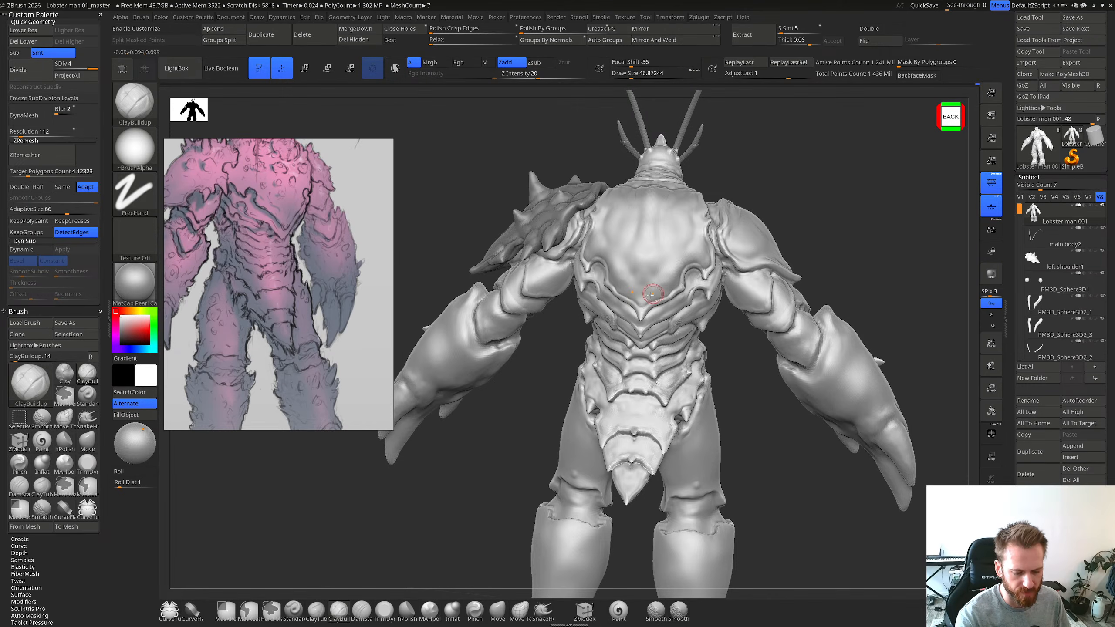
right_drag(646, 296, 672, 287)
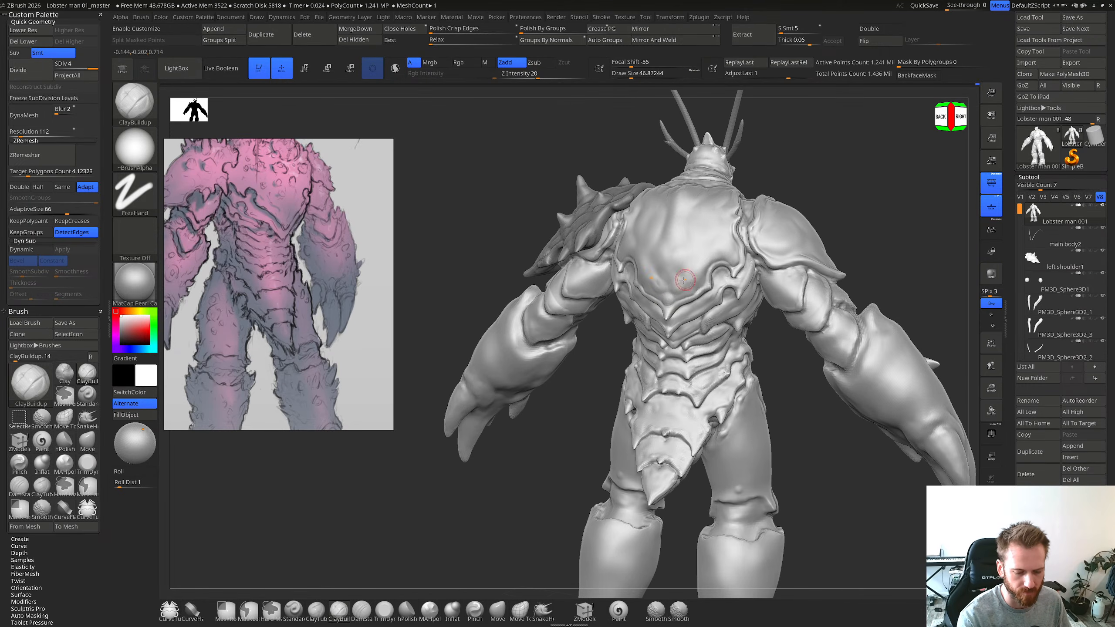
shift+drag(675, 291, 673, 297)
right_drag(687, 274, 698, 270)
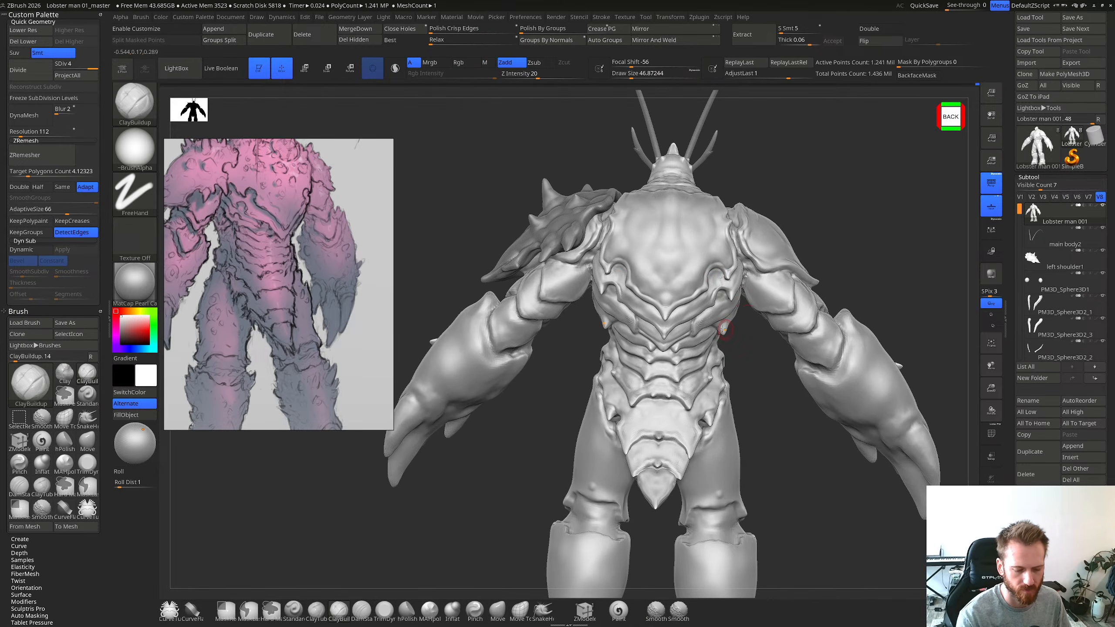
key(s)
drag(727, 329, 724, 328)
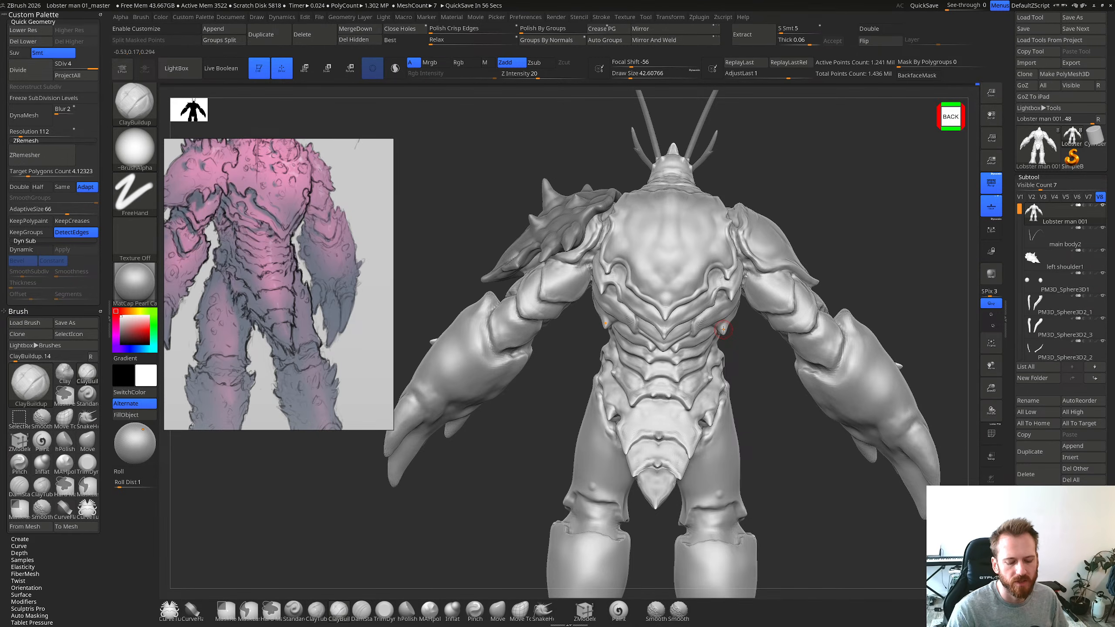
Step: Build up the hip area beside the tail base with ClayBuildup at a draw size of about 30 and smooth it
mouse_move(726, 401)
right_down()
mouse_move(674, 402)
mouse_move(676, 452)
mouse_move(713, 523)
mouse_move(720, 470)
right_up()
key(s)
drag(719, 469, 715, 469)
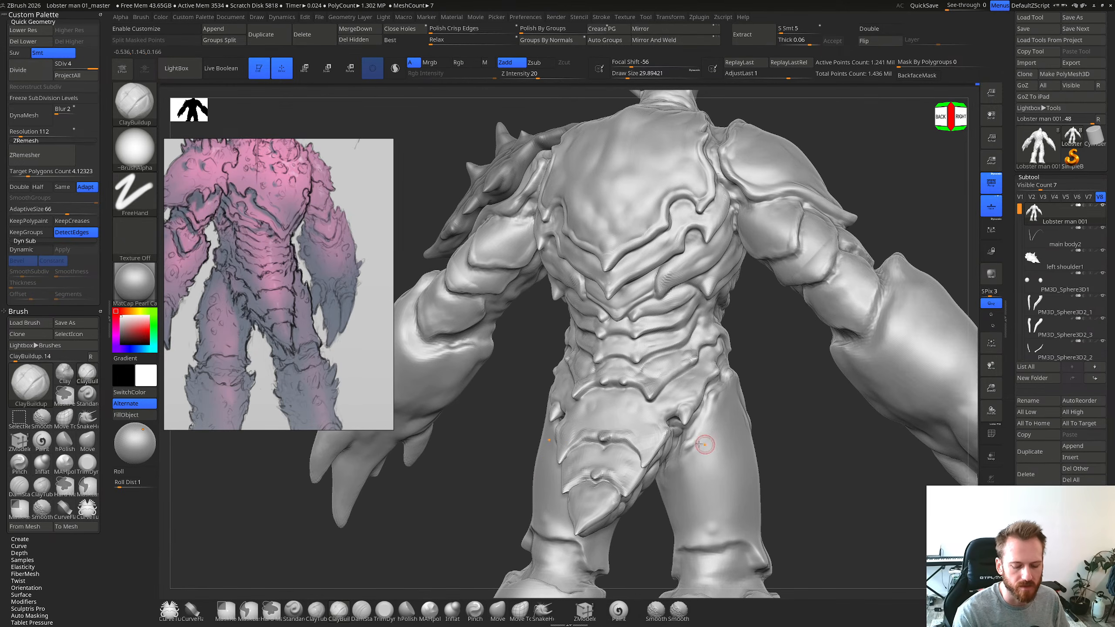
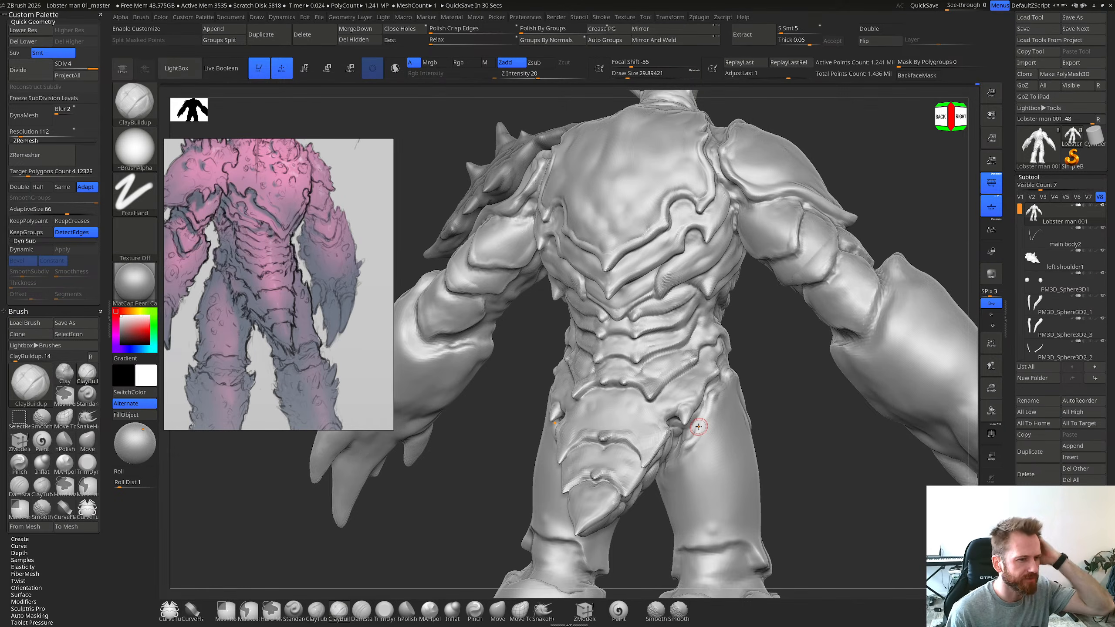
mouse_move(702, 396)
right_down()
mouse_move(668, 298)
mouse_move(703, 351)
mouse_move(683, 438)
right_up()
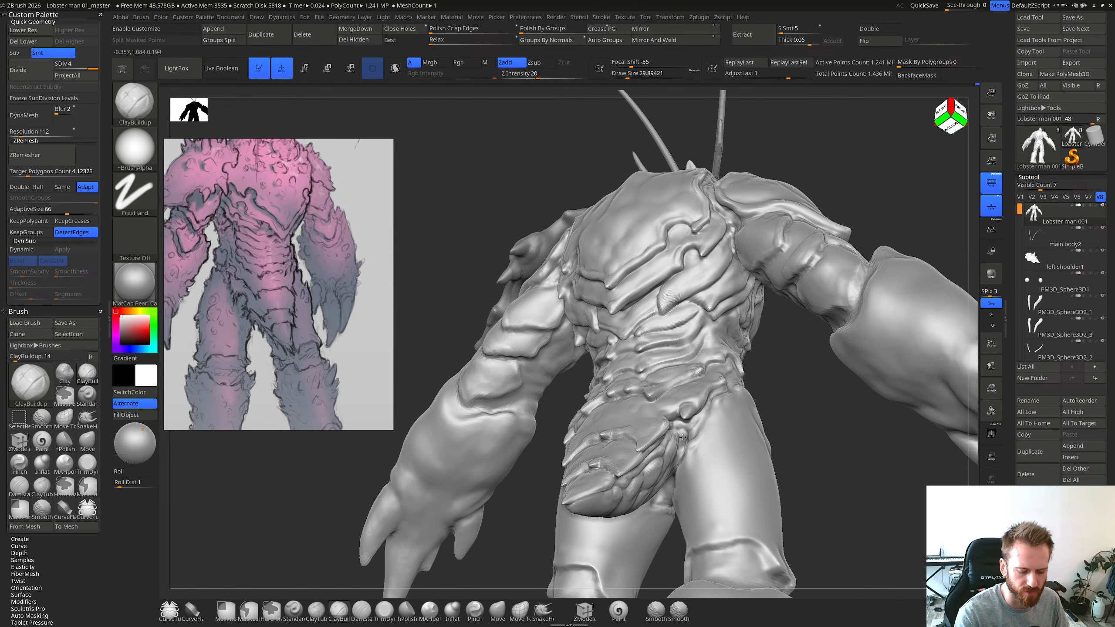
drag(679, 423, 685, 426)
right_drag(690, 427, 696, 446)
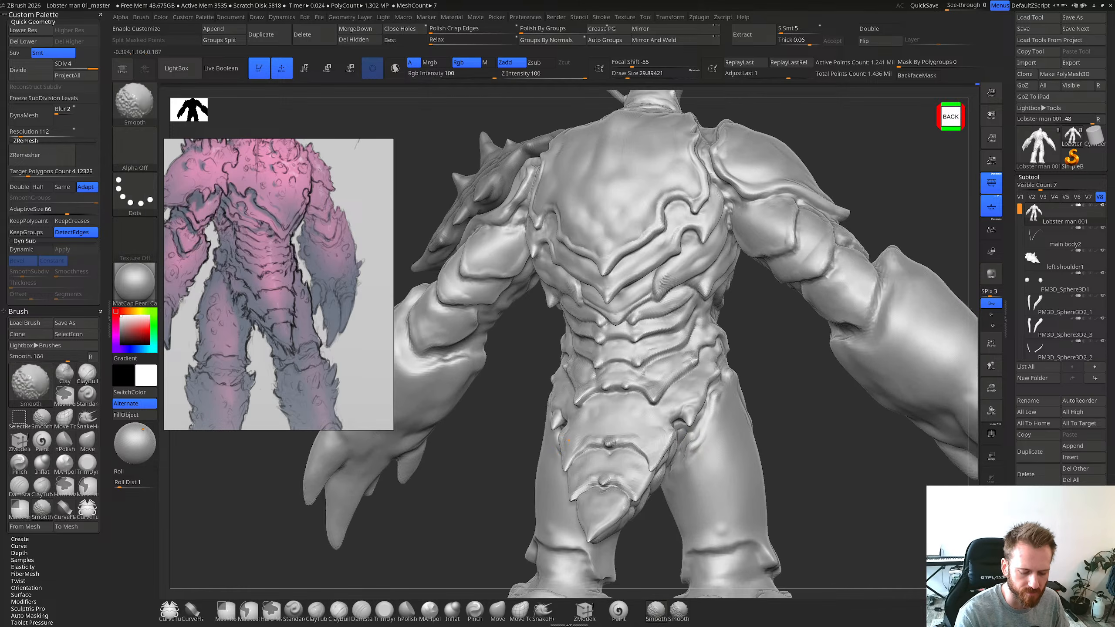
mouse_move(691, 434)
shift+mouse_down()
mouse_move(683, 449)
mouse_move(687, 428)
shift+mouse_up()
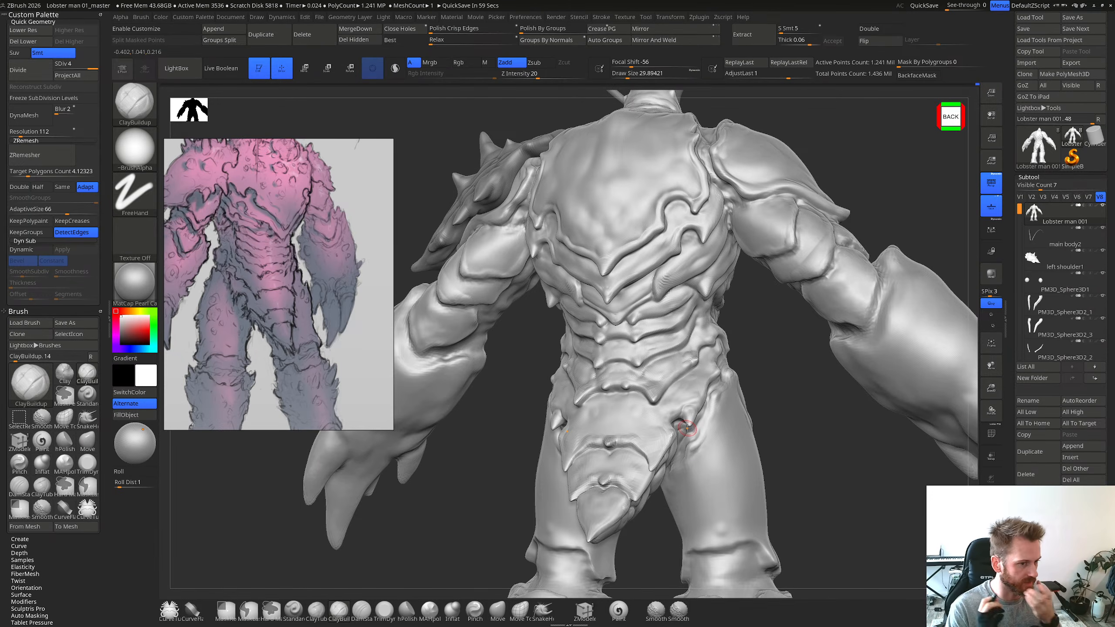
right_drag(687, 429, 689, 464)
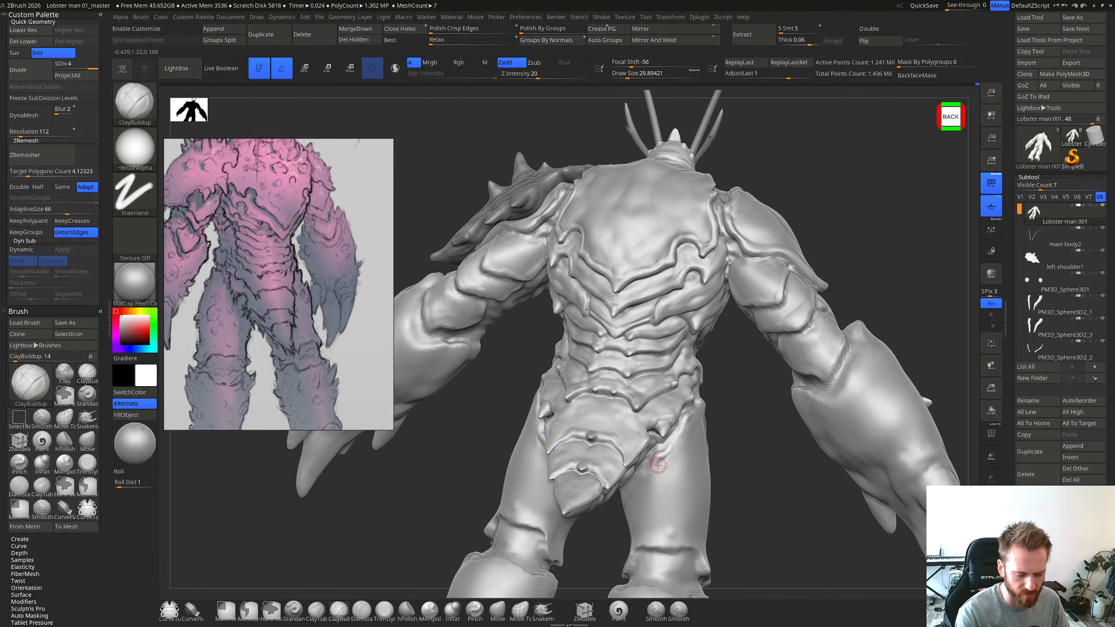
key(b)
key(d)
key(s)
drag(675, 448, 670, 460)
key(ctrl+z)
Step: Soften the back of the upper thigh beside the tail with ClayBuildup and smoothing at a draw size of about 53
key(b)
key(c)
key(b)
key(bracketright)
key(bracketright)
key(bracketright)
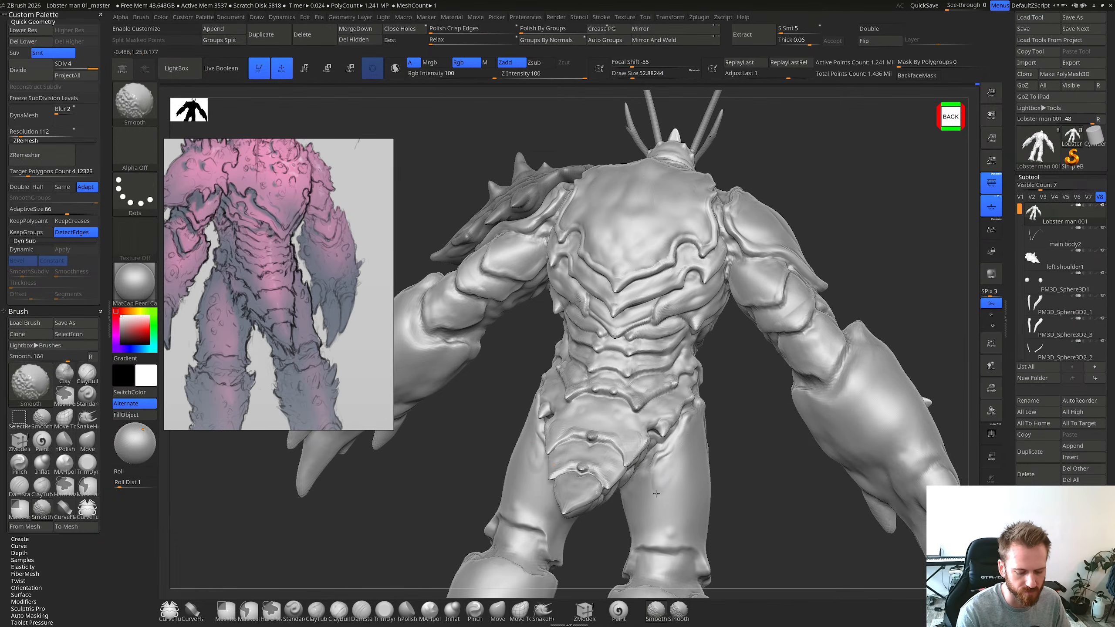
Step: Sharpen the crease between the hip plate and upper thigh with DamStandard at a draw size of about 23
right_drag(668, 459, 680, 424)
key(bracketleft)
key(bracketleft)
key(b)
key(d)
key(s)
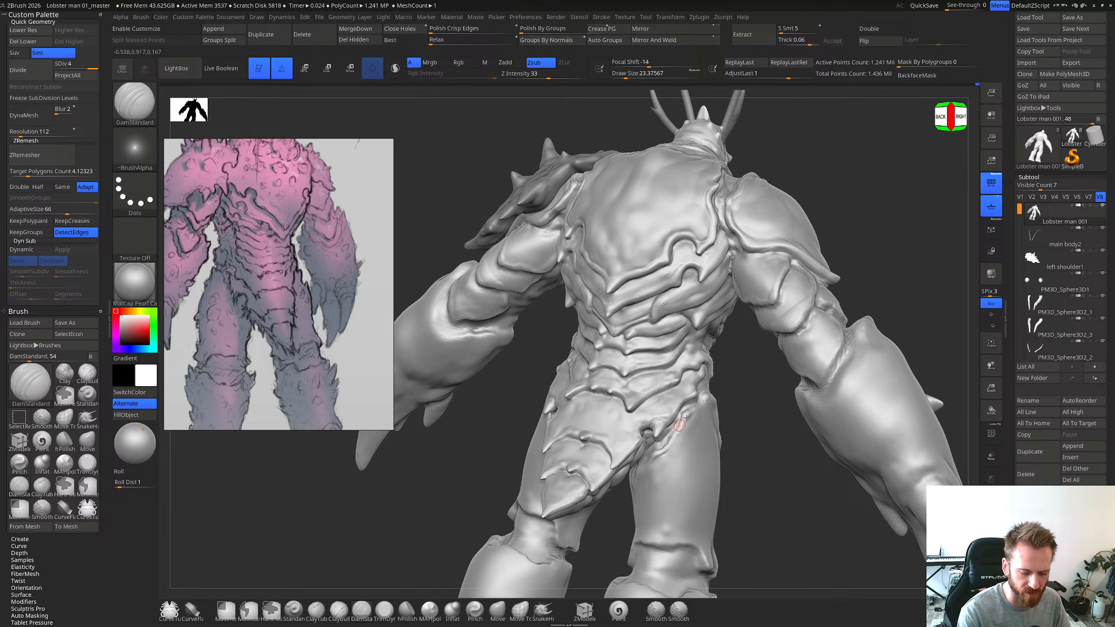
right_drag(686, 418, 673, 434)
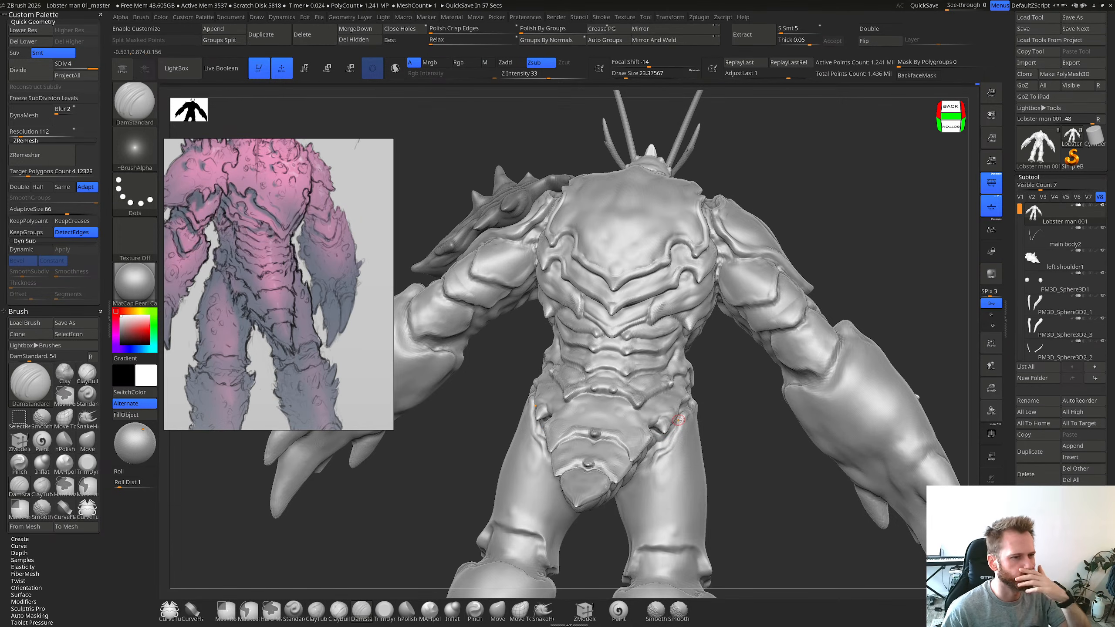
Step: Build up the hip plate's edge above the thigh with ClayBuildup at a draw size of about 29
mouse_move(663, 390)
right_down()
mouse_move(658, 417)
mouse_move(616, 430)
right_up()
key(b)
key(c)
key(b)
key(s)
drag(673, 445, 676, 444)
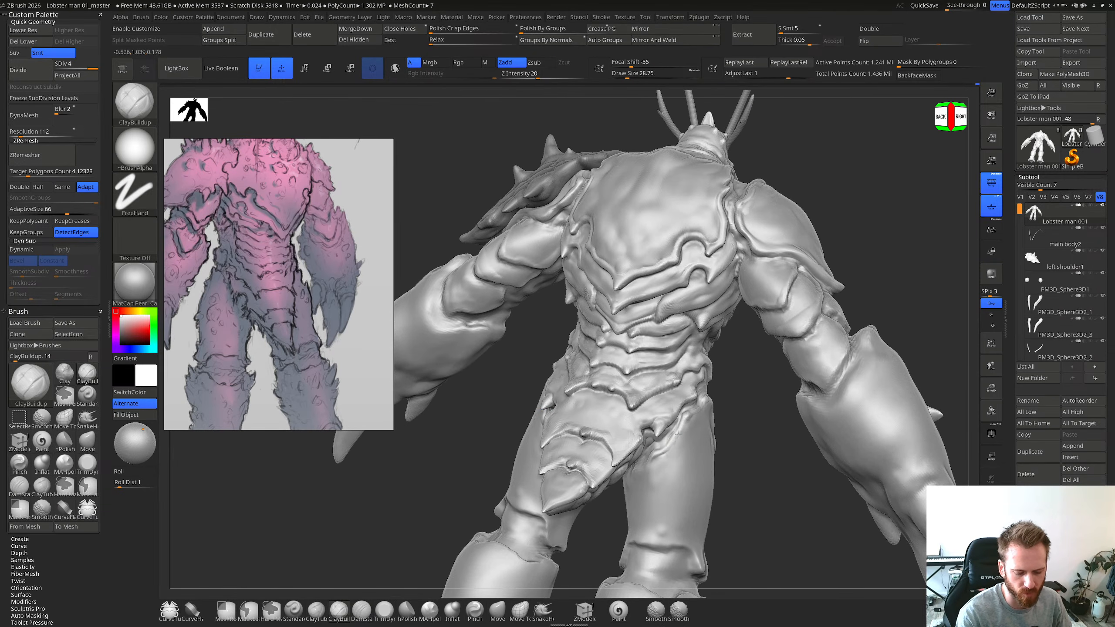
Step: Adjust the hip plate's edge with the Move brush at a draw size of about 25, undoing one stroke
mouse_move(693, 407)
right_down()
mouse_move(685, 443)
mouse_move(695, 417)
right_up()
key(b)
key(m)
key(v)
key(ctrl+z)
key(s)
drag(690, 411, 687, 418)
right_drag(688, 417, 705, 396)
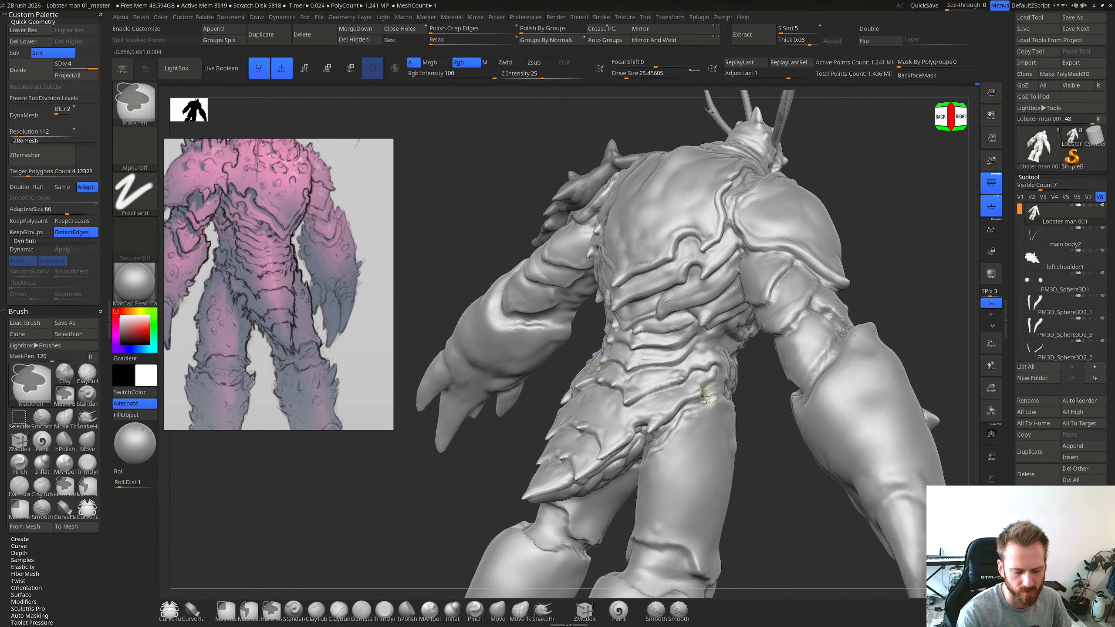
drag(715, 398, 694, 414)
Step: Build up the back of the thigh below the hip plate with ClayBuildup at draw sizes of about 81 and 51, smoothing it
right_drag(708, 410, 685, 426)
key(bracketright)
key(bracketright)
key(bracketright)
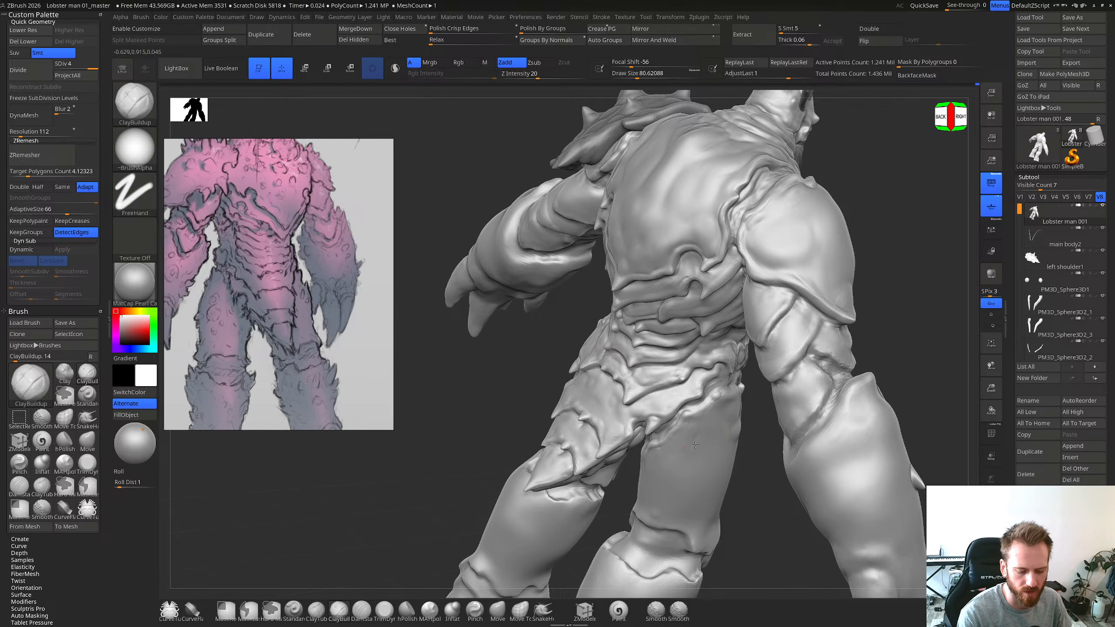
right_drag(695, 446, 703, 433)
key(shift)
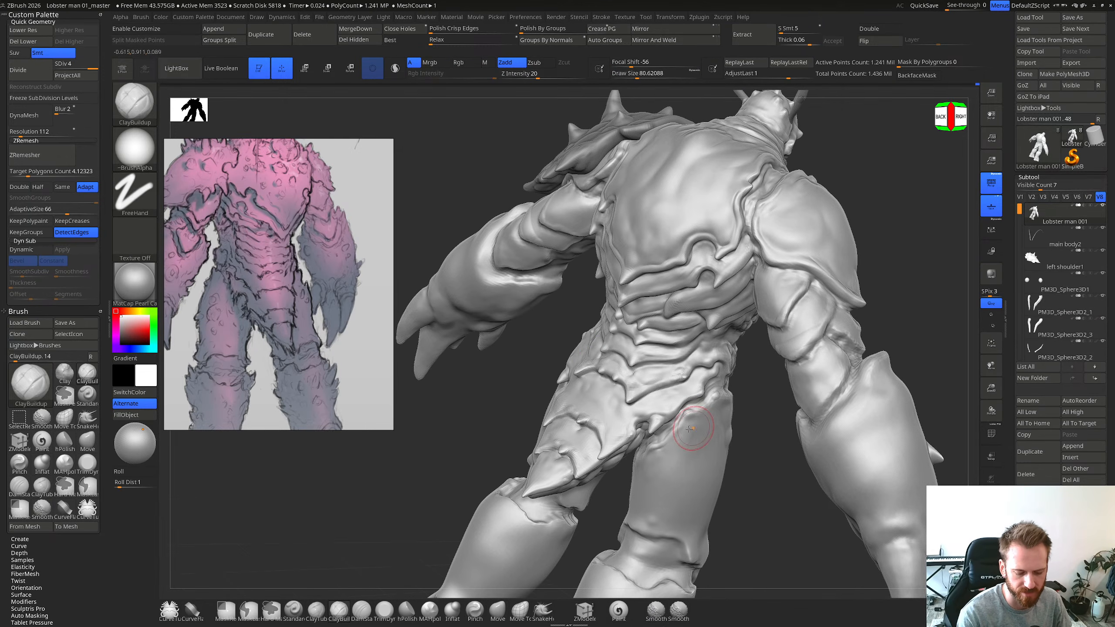
key(bracketleft)
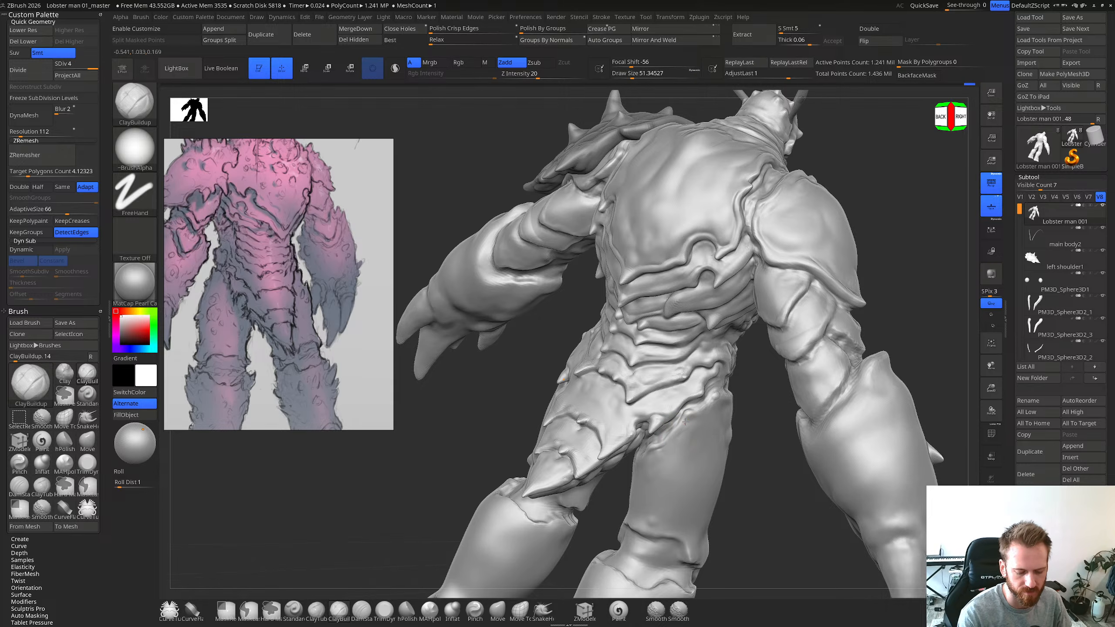
shift+drag(685, 423, 687, 418)
Step: Sharpen the creases along the hip plate's rim with DamStandard at draw sizes of about 51 and 39
key(b)
key(d)
key(s)
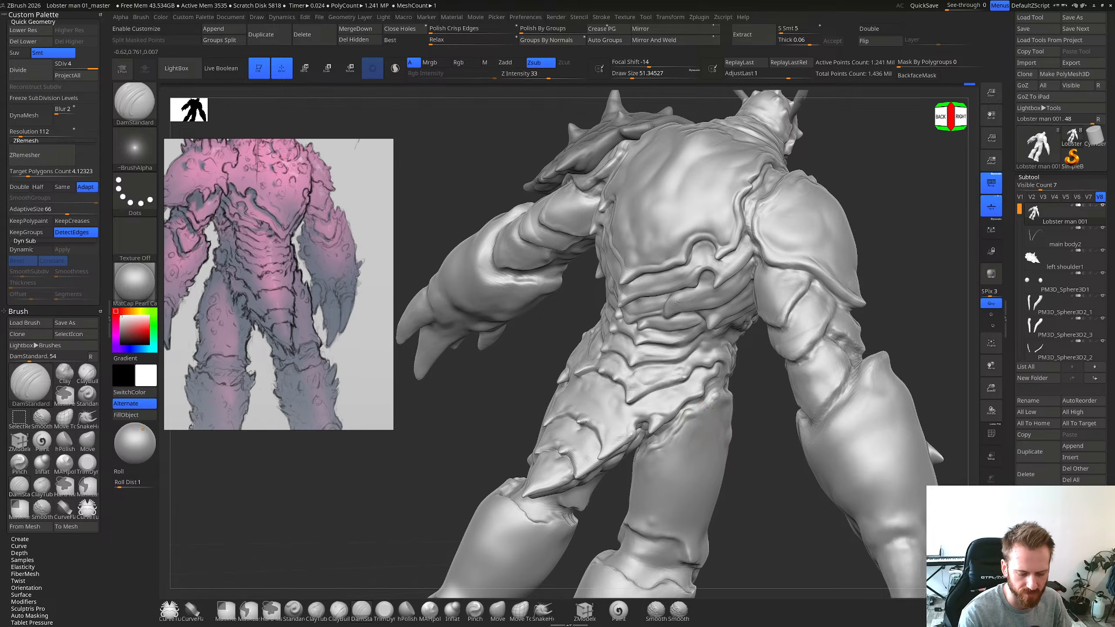
mouse_move(711, 408)
right_down()
mouse_move(672, 395)
mouse_move(730, 434)
mouse_move(737, 409)
right_up()
mouse_move(736, 408)
mouse_down()
mouse_move(728, 412)
mouse_move(739, 397)
mouse_move(726, 409)
mouse_up()
key([)
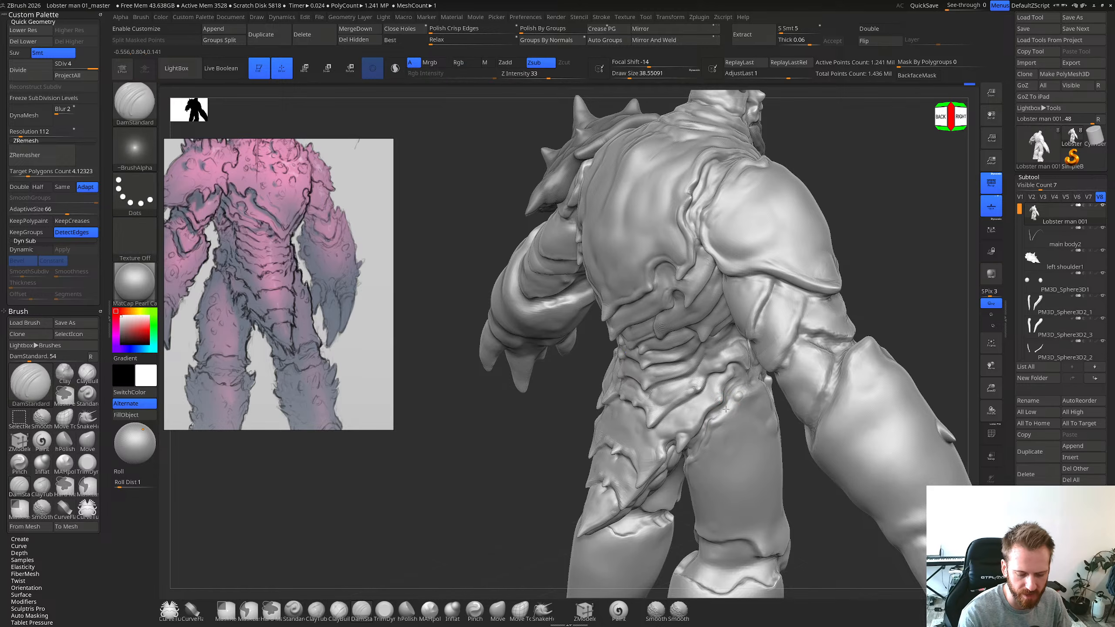
Step: Undo the last stroke and fill the inner thighs under the tail with ClayBuildup at draw sizes of about 101 and 66
mouse_move(723, 420)
right_down()
mouse_move(714, 430)
mouse_move(738, 414)
mouse_move(704, 418)
mouse_move(689, 449)
right_up()
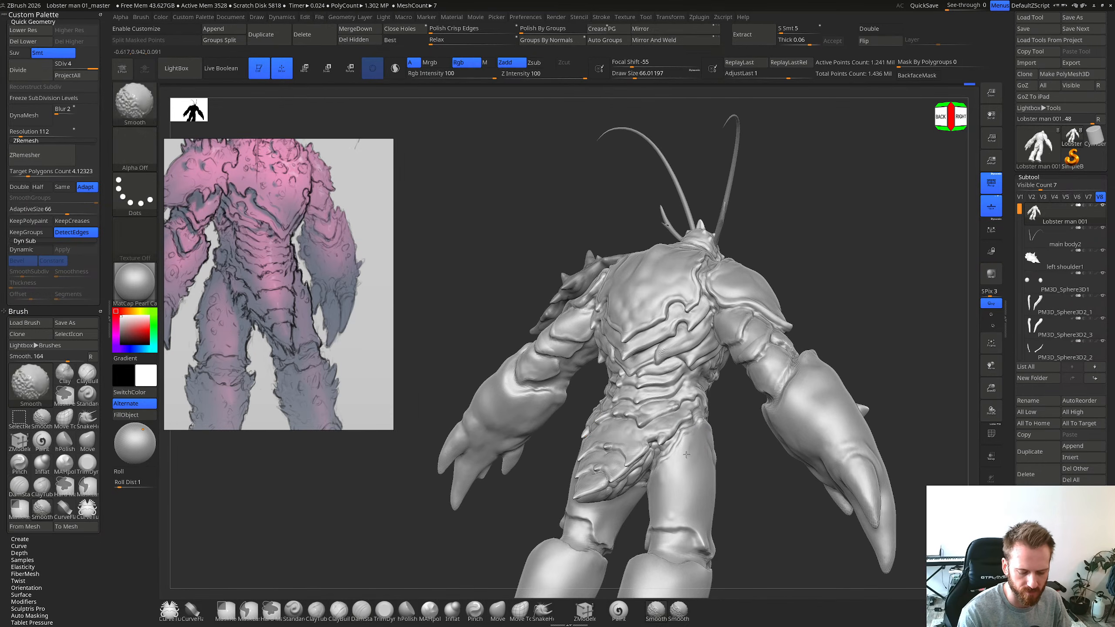
mouse_move(650, 486)
right_down()
mouse_move(664, 481)
mouse_move(657, 485)
right_up()
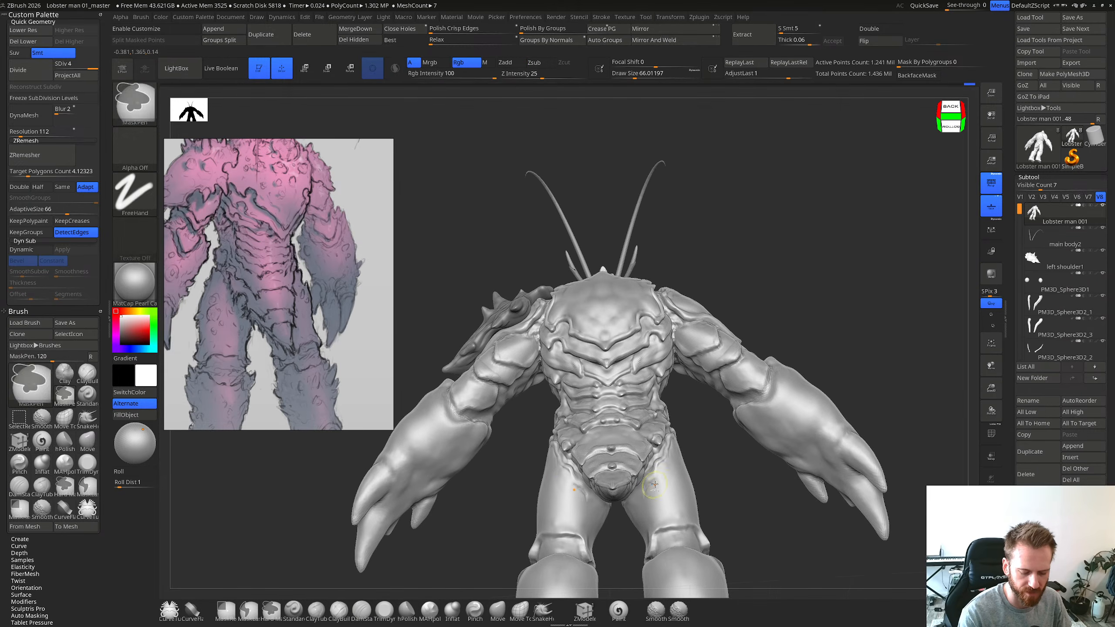
key(ctrl+z)
key(b)
key(c)
key(b)
key(s)
drag(643, 491, 648, 492)
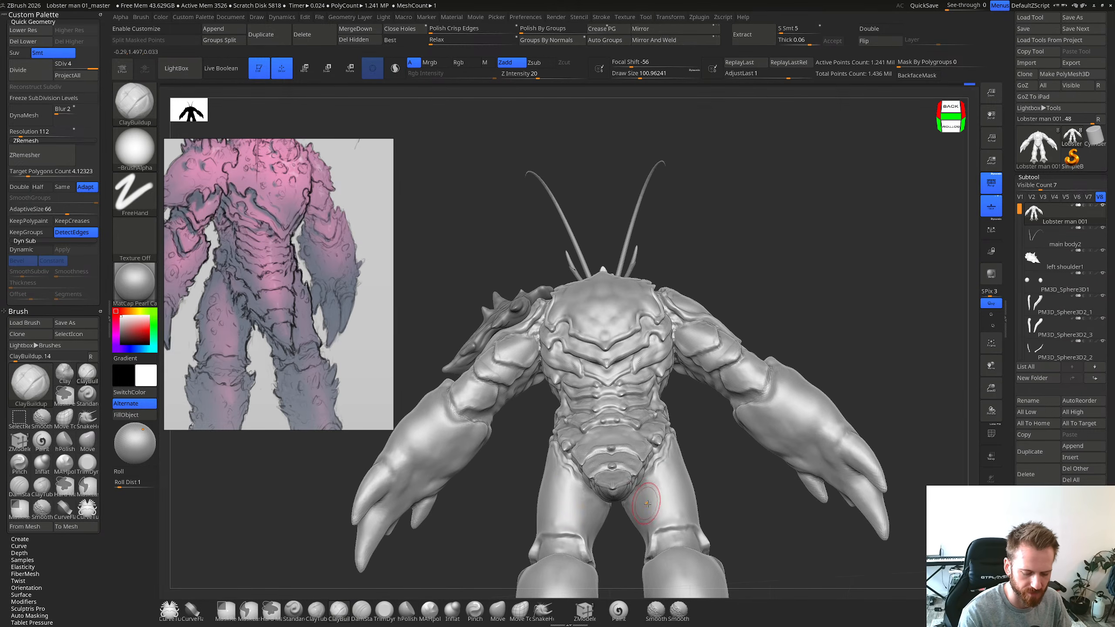
mouse_move(648, 504)
right_down()
mouse_move(651, 488)
mouse_move(657, 505)
mouse_move(638, 517)
right_up()
key(s)
drag(638, 517, 633, 517)
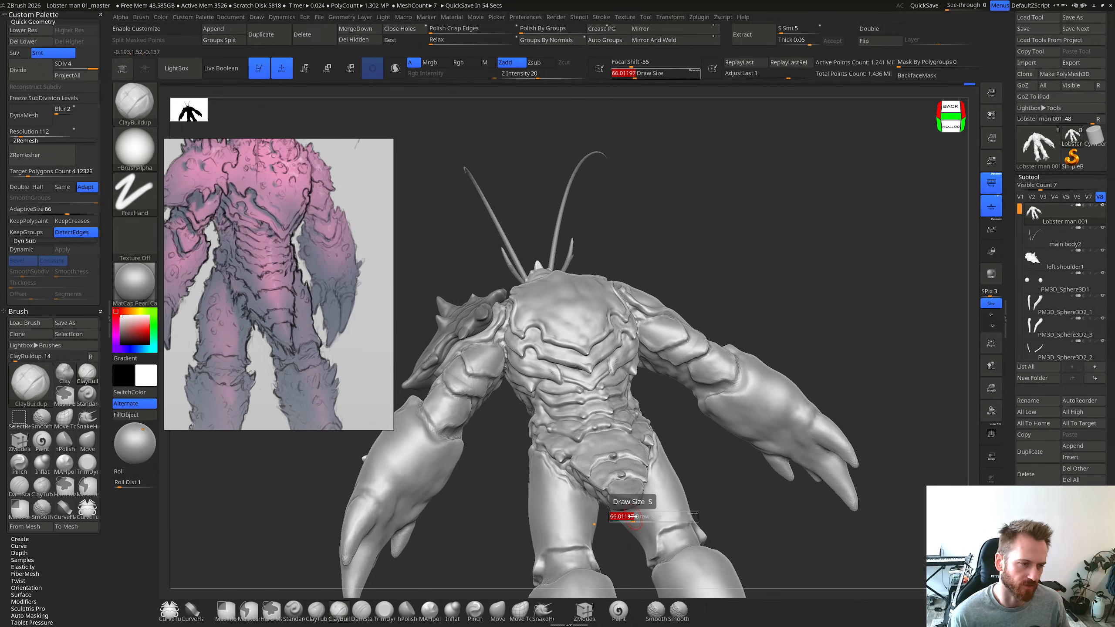
Step: Check the back silhouette and build up the waist sides and rear thighs with ClayBuildup at draw sizes including about 66 and 95
mouse_move(658, 360)
right_down()
mouse_move(630, 386)
mouse_move(635, 412)
right_up()
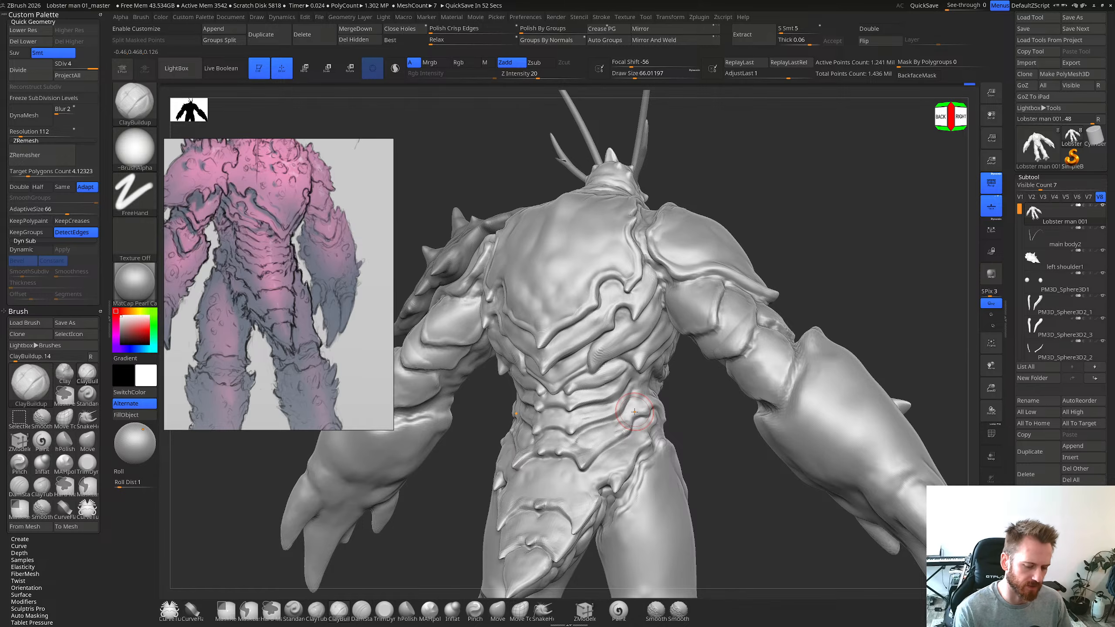
right_drag(634, 412, 660, 400)
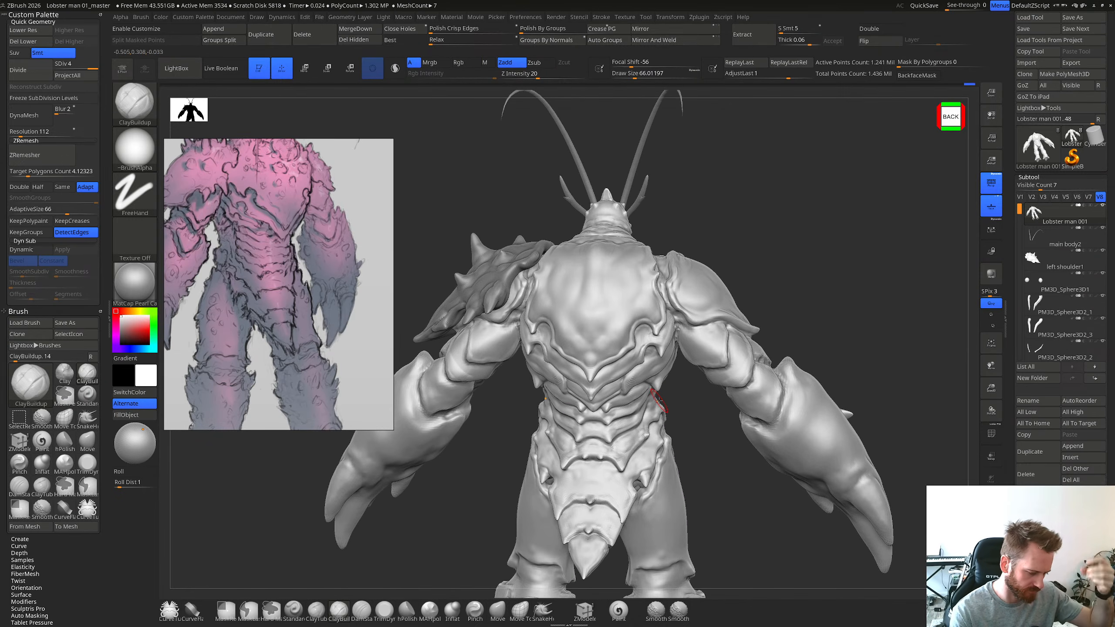
right_drag(660, 402, 648, 444)
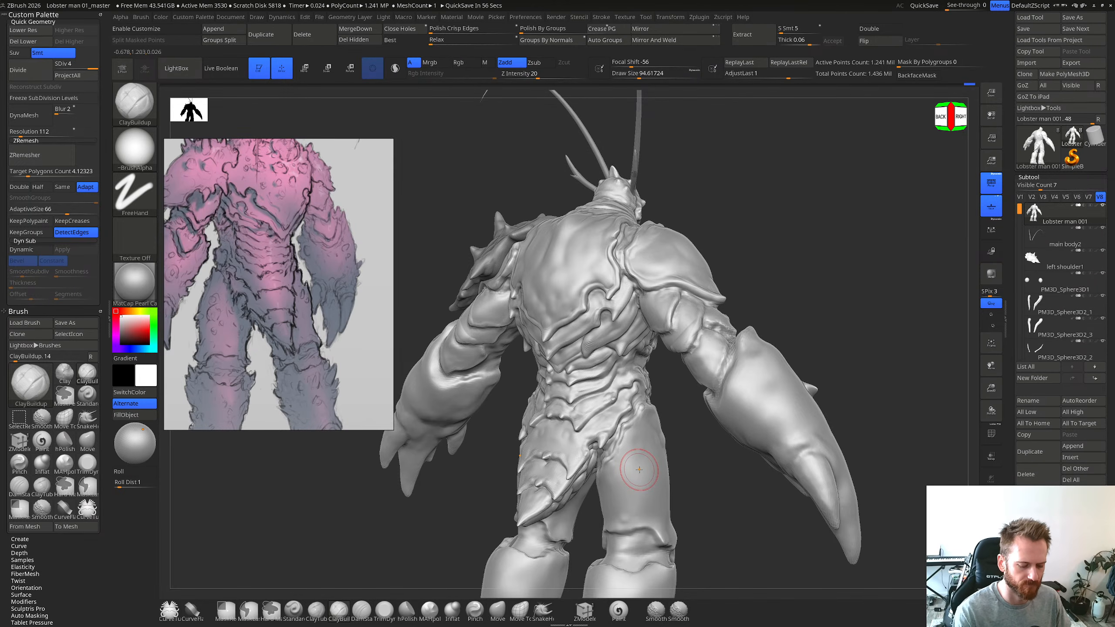
right_drag(639, 470, 613, 404)
key(s)
drag(612, 403, 617, 404)
right_drag(650, 403, 613, 383)
key(s)
drag(613, 383, 607, 383)
Step: Shape the lower thigh rim above the knee with ClayBuildup, reducing the draw size to about 37
right_drag(609, 387, 612, 518)
right_drag(613, 518, 626, 509)
key(s)
drag(626, 509, 621, 509)
right_drag(623, 488, 657, 413)
key(s)
drag(637, 465, 633, 465)
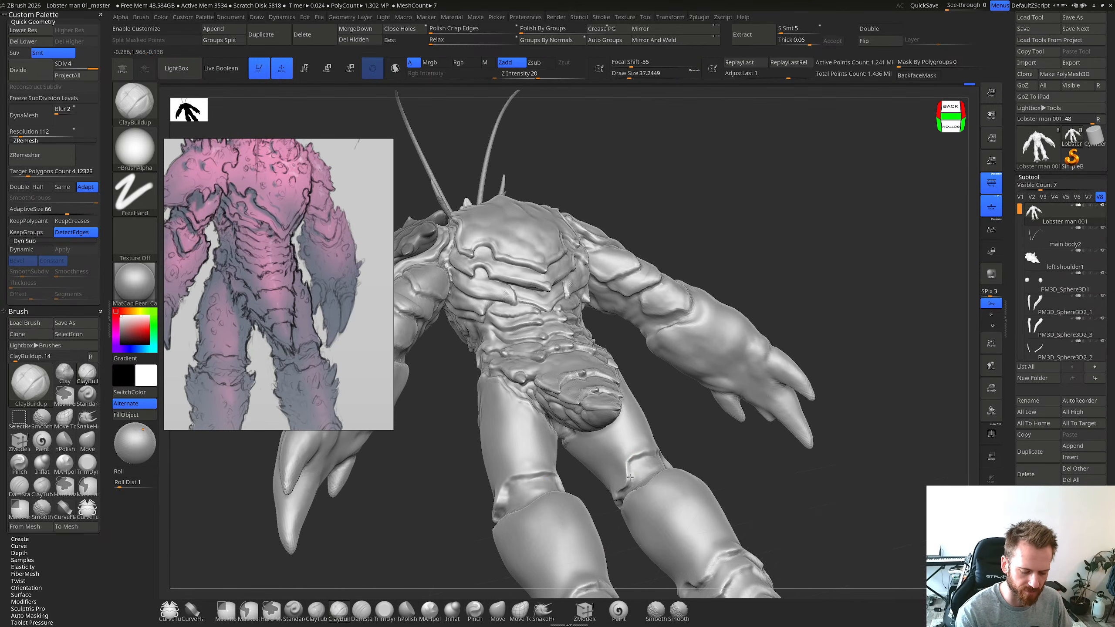
Step: Sharpen the crease along the thigh rim at the back of the knee with DamStandard at a draw size of about 37
key(b)
key(d)
key(s)
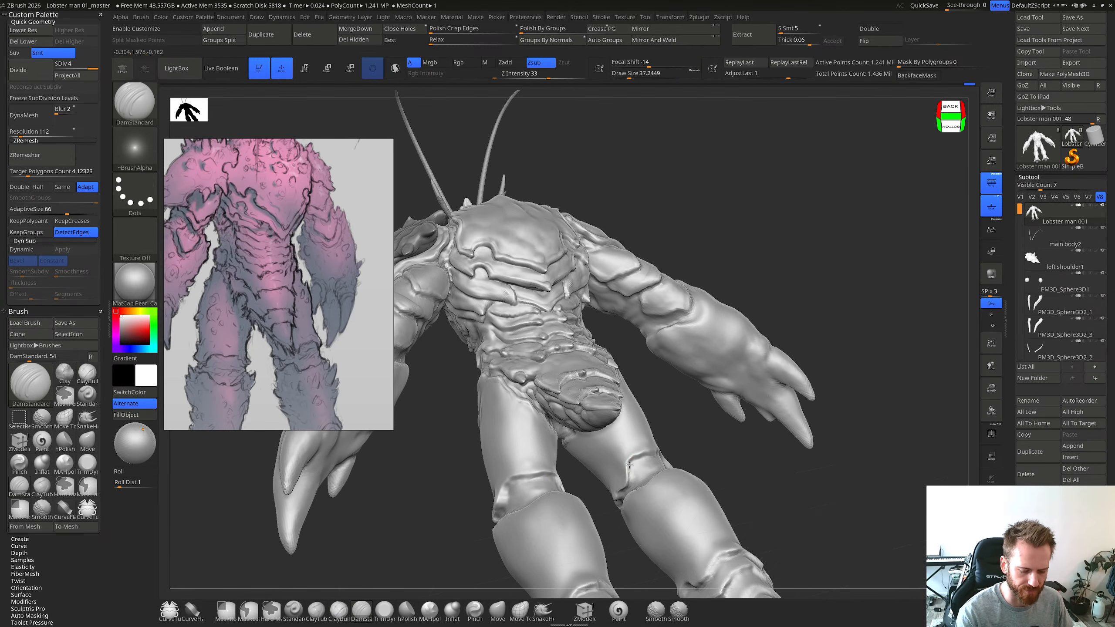
mouse_move(653, 458)
right_down()
mouse_move(639, 476)
mouse_move(644, 458)
mouse_move(626, 460)
right_up()
key(shift)
Step: Build up and smooth the back of the lower thighs above the knee rims with ClayBuildup at a draw size of about 68
key(b)
key(c)
key(b)
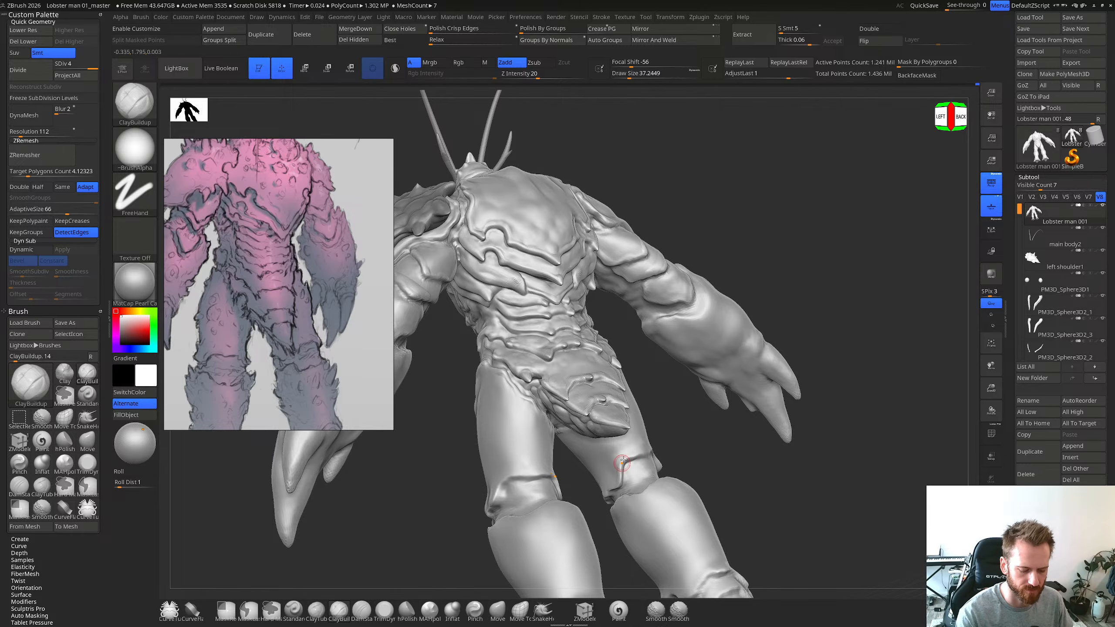
key(s)
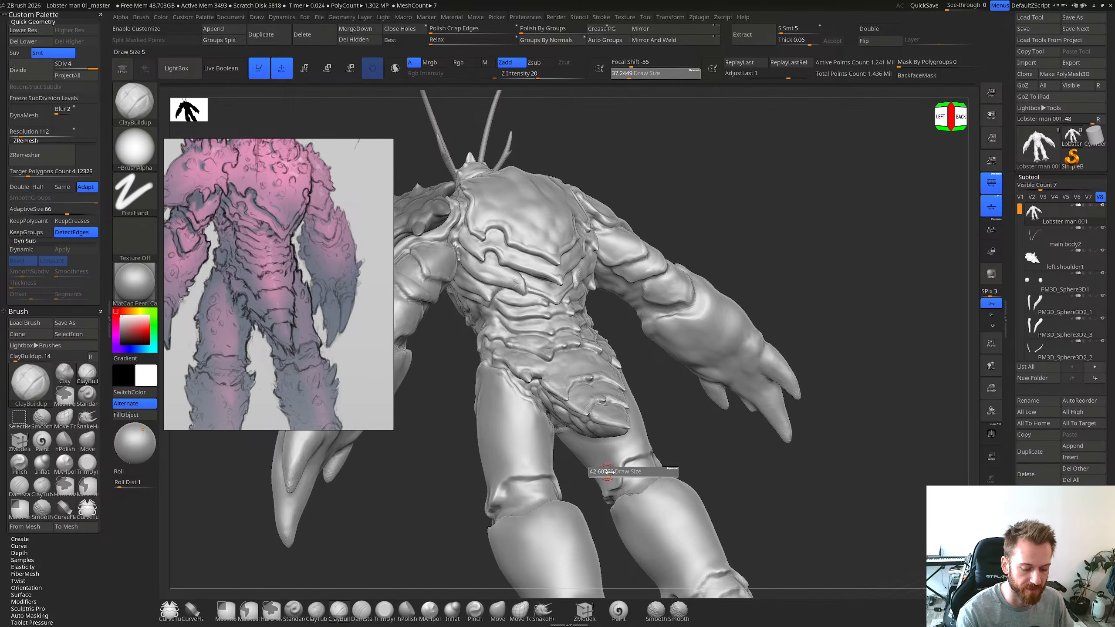
drag(607, 472, 616, 471)
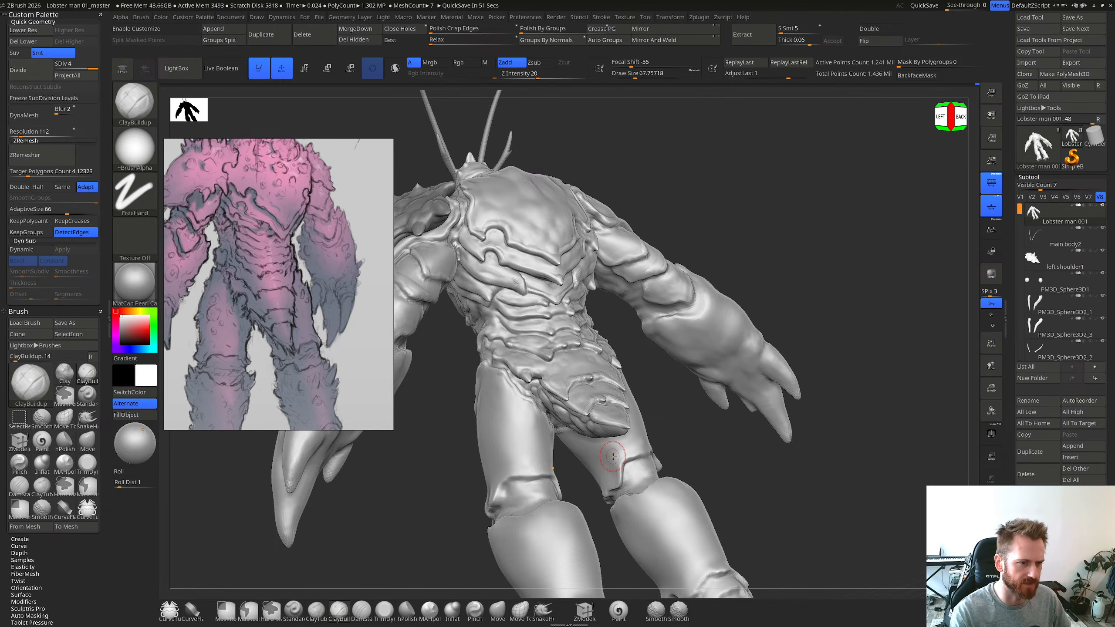
right_drag(614, 419, 608, 347)
right_drag(616, 473, 609, 526)
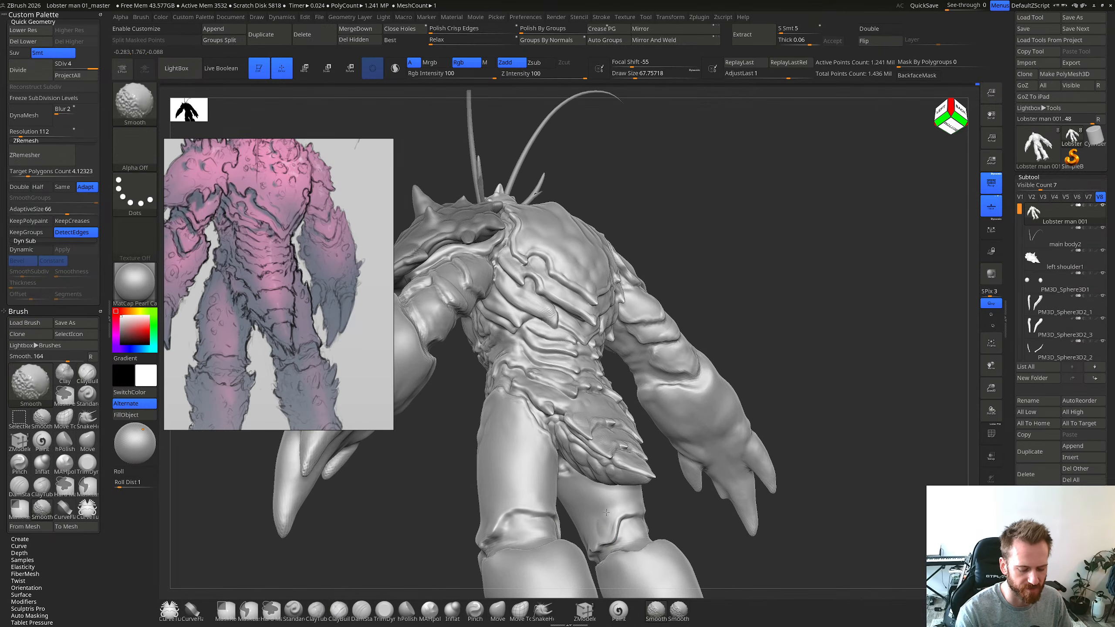
right_drag(601, 508, 614, 505)
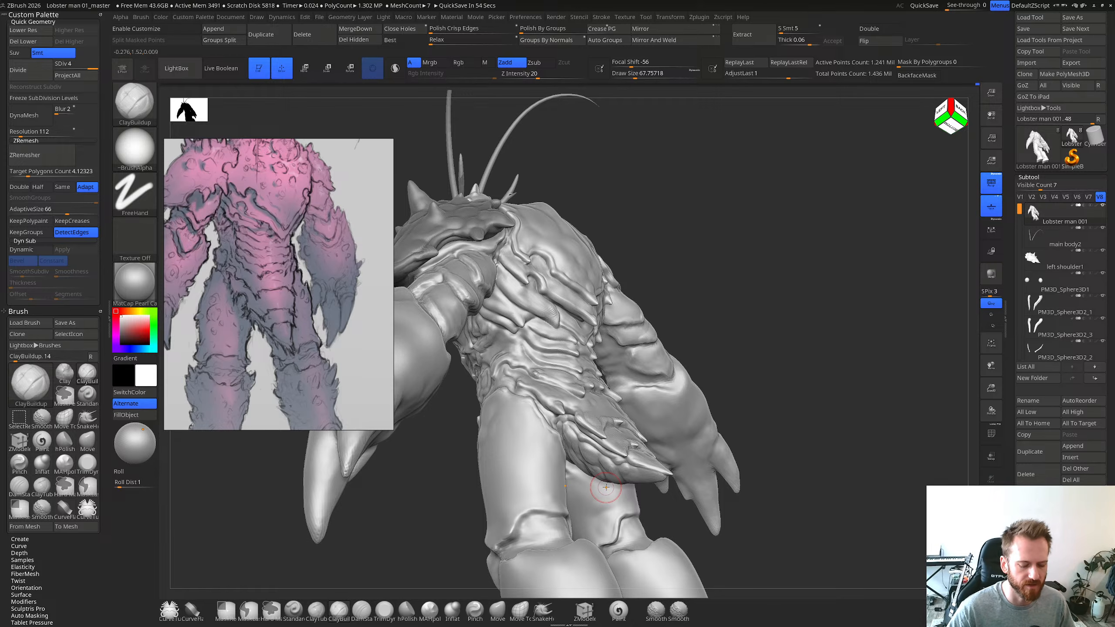
Step: Refine the rear thigh surfaces between the tail and knee rims with ClayBuildup and smoothing, checking the form from several angles
mouse_move(606, 487)
right_down()
mouse_move(615, 419)
mouse_move(563, 463)
mouse_move(585, 485)
mouse_move(595, 460)
mouse_move(567, 499)
right_up()
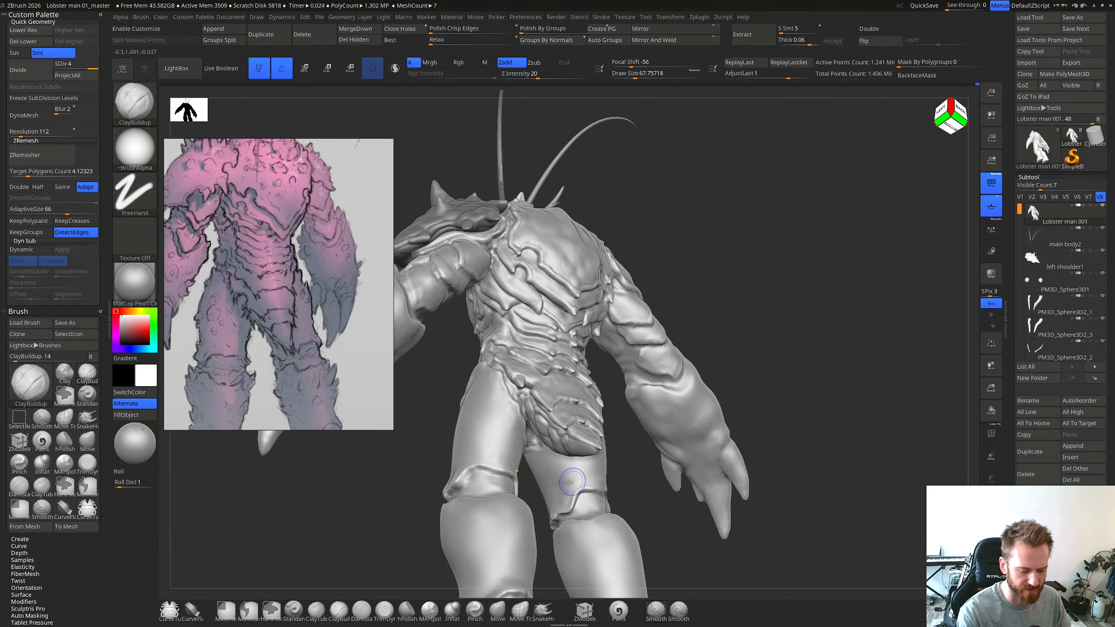
key(shift)
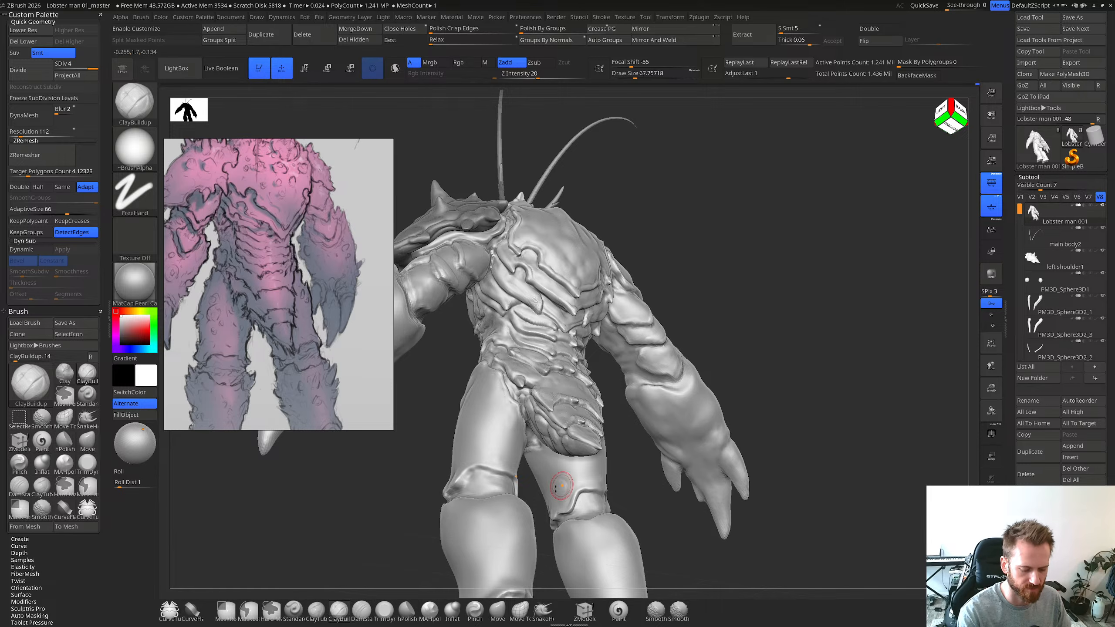
key(ctrl)
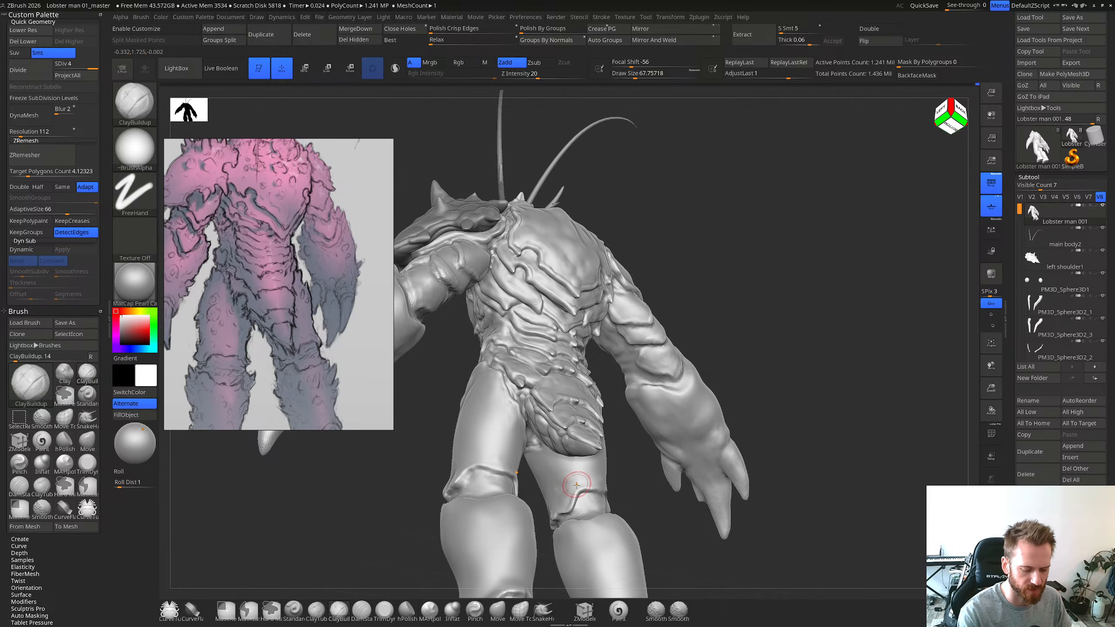
right_drag(559, 492, 567, 492)
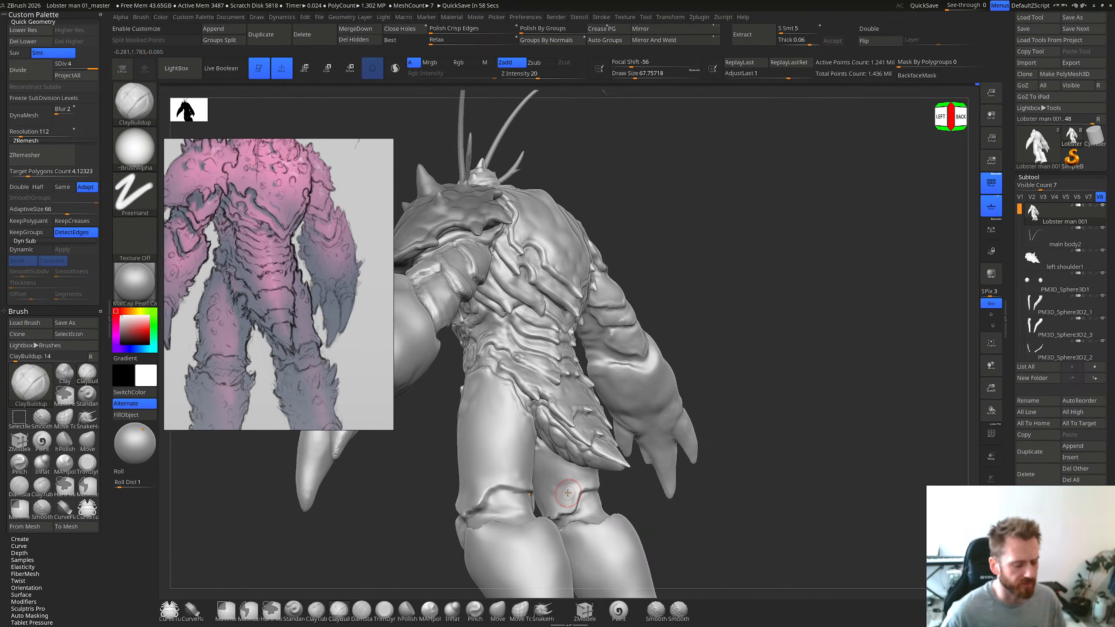
mouse_move(567, 493)
right_down()
mouse_move(653, 406)
mouse_move(649, 452)
right_up()
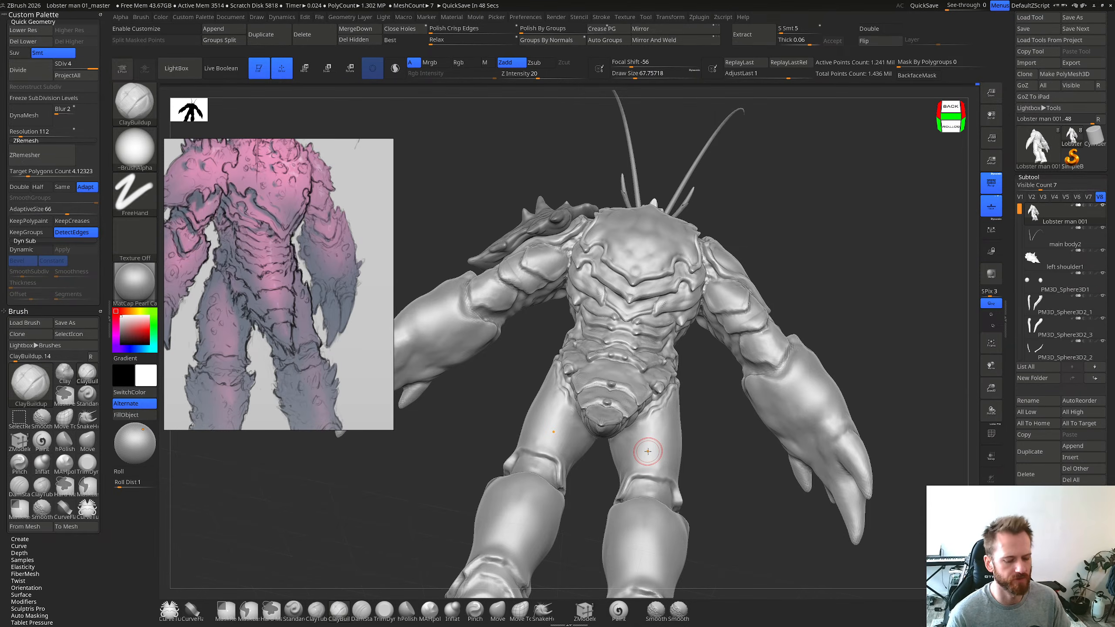
mouse_move(651, 429)
right_down()
mouse_move(654, 454)
mouse_move(639, 468)
right_up()
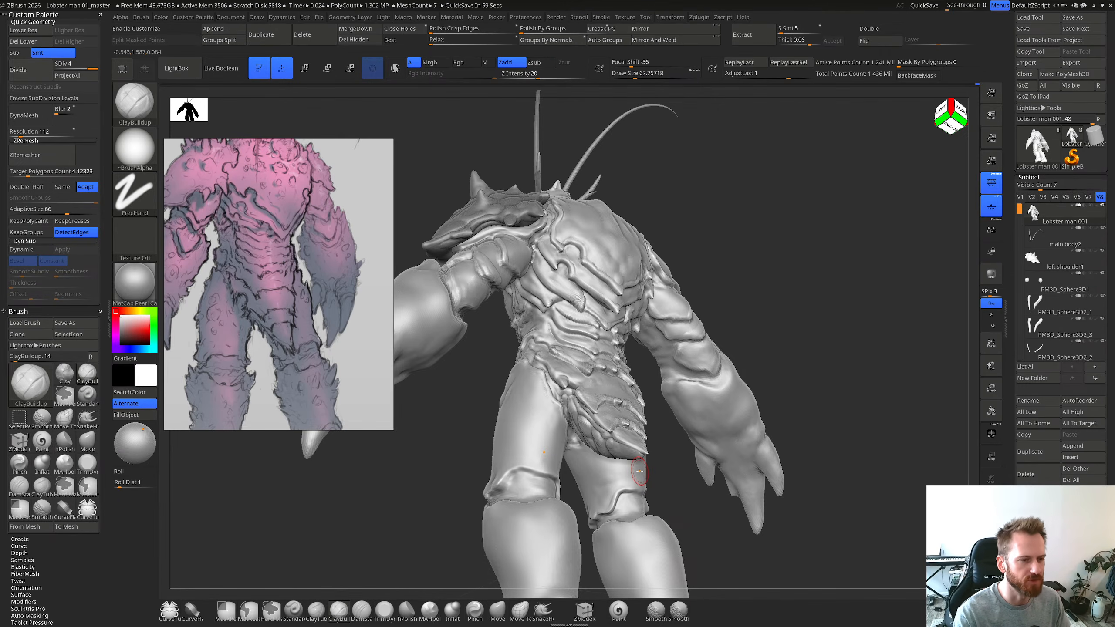
Step: Shape the upper rear thighs beside the tail with ClayBuildup at a draw size of about 64
mouse_move(639, 471)
right_down()
mouse_move(674, 364)
mouse_move(689, 408)
right_up()
key(s)
drag(689, 409, 687, 410)
right_drag(669, 428, 677, 415)
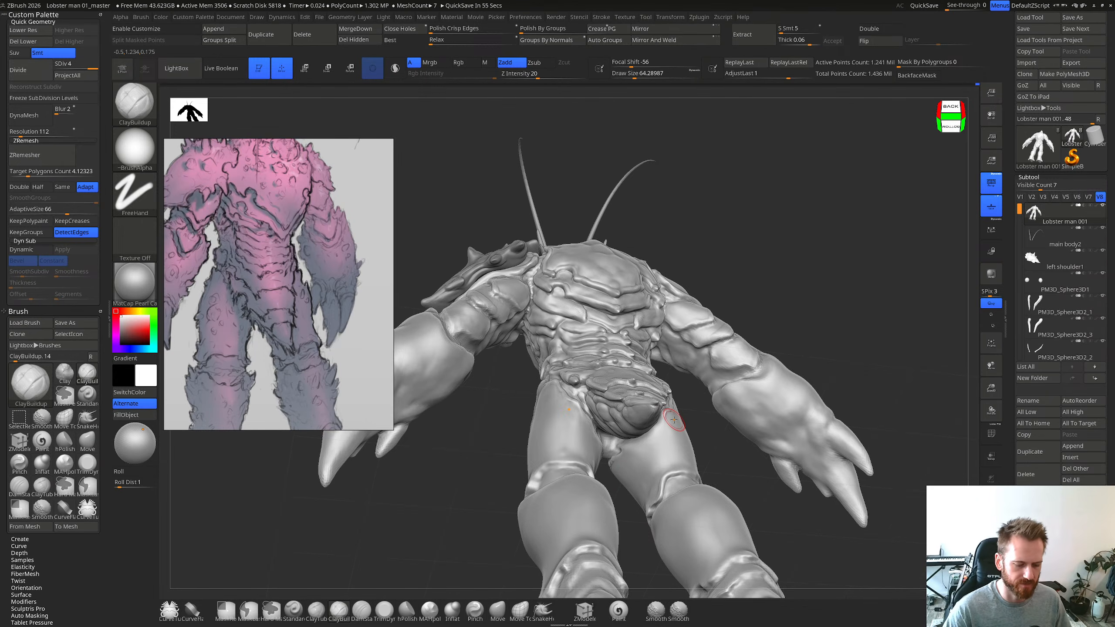
Step: Sculpt the folds along the side of the waist below the arm with ClayBuildup at a draw size of about 35
right_drag(674, 420, 628, 385)
key(s)
drag(622, 396, 640, 384)
right_drag(637, 388, 635, 382)
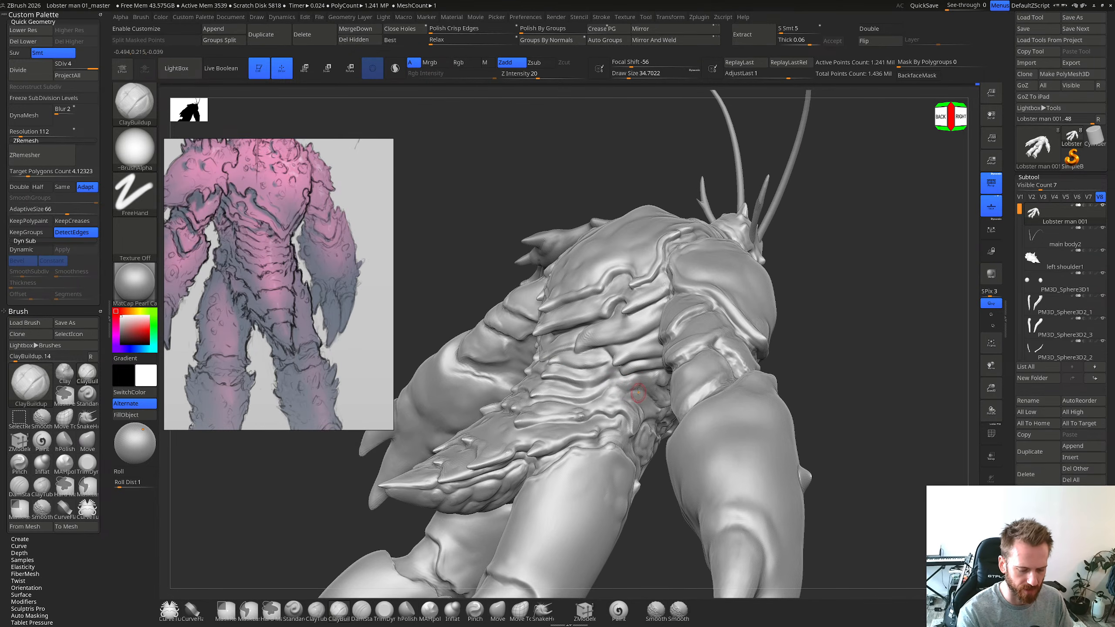
right_drag(636, 382, 636, 404)
drag(633, 404, 636, 397)
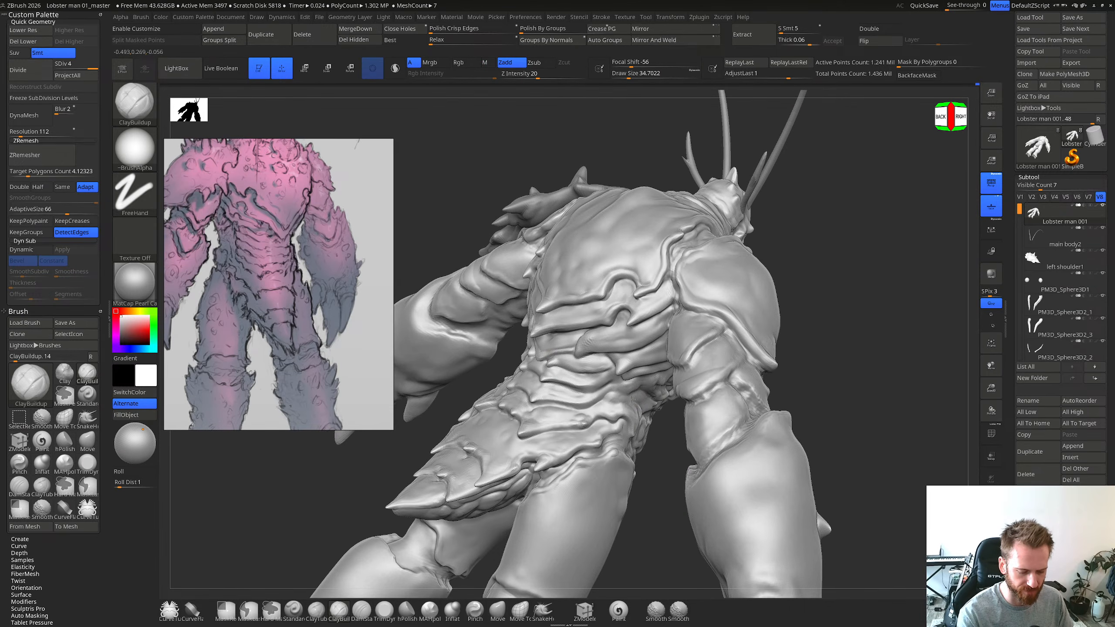
right_drag(645, 391, 655, 450)
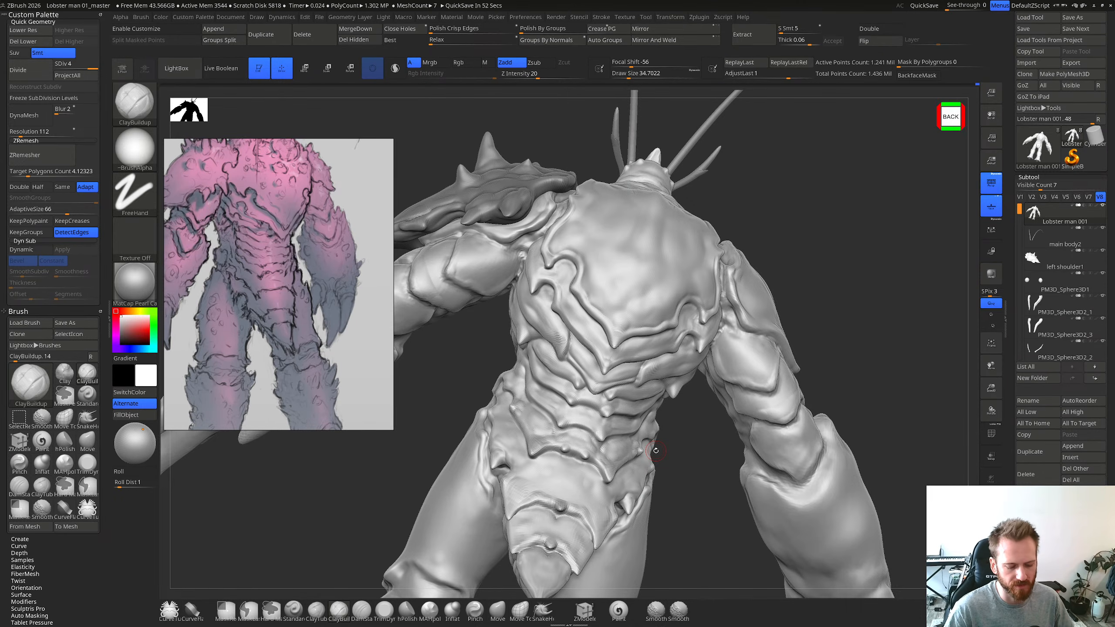
Step: Refine the lower back and hip plates around the base of the tail with ClayBuildup at a draw size of about 35
right_drag(624, 456, 593, 506)
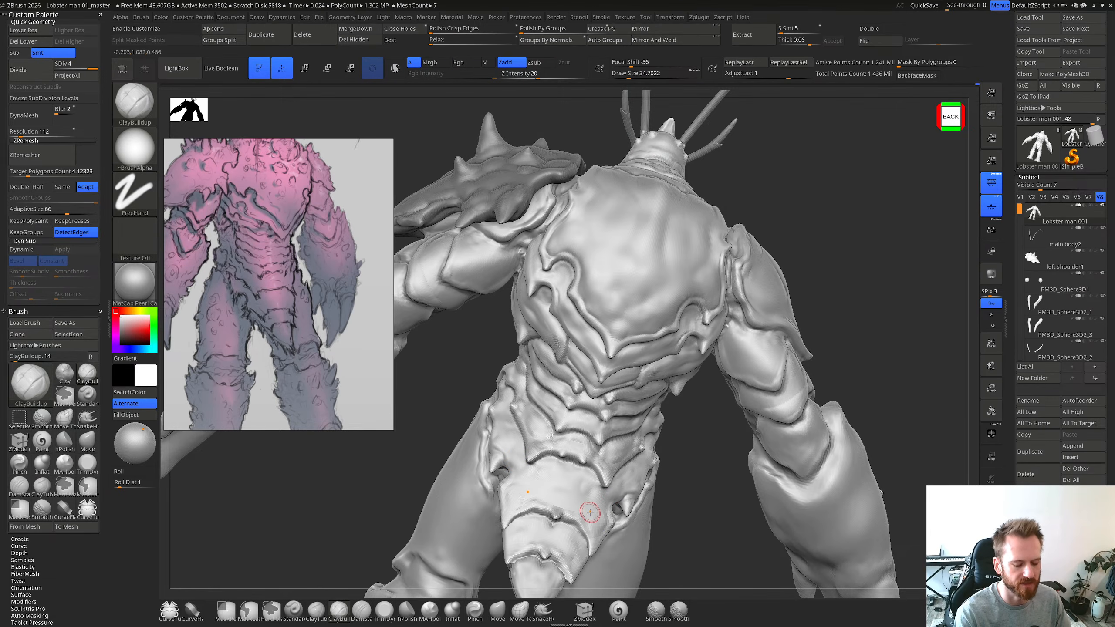
mouse_move(591, 512)
ctrl+right_down()
mouse_move(594, 461)
mouse_move(628, 461)
mouse_move(604, 457)
mouse_move(617, 450)
ctrl+right_up()
ctrl+right_drag(616, 450, 627, 483)
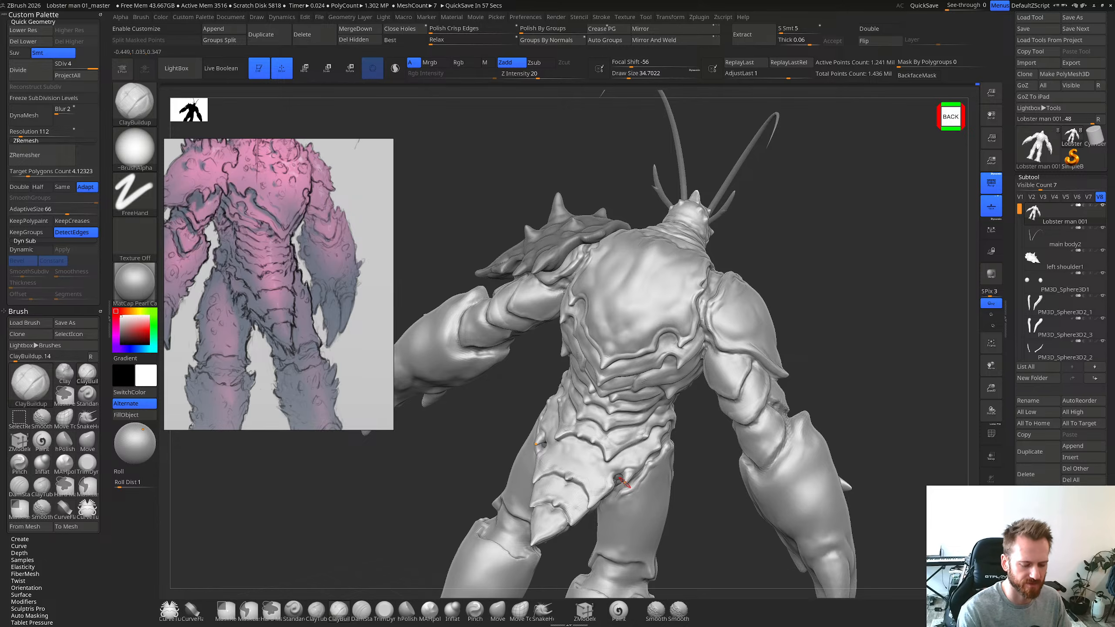
right_drag(624, 482, 626, 450)
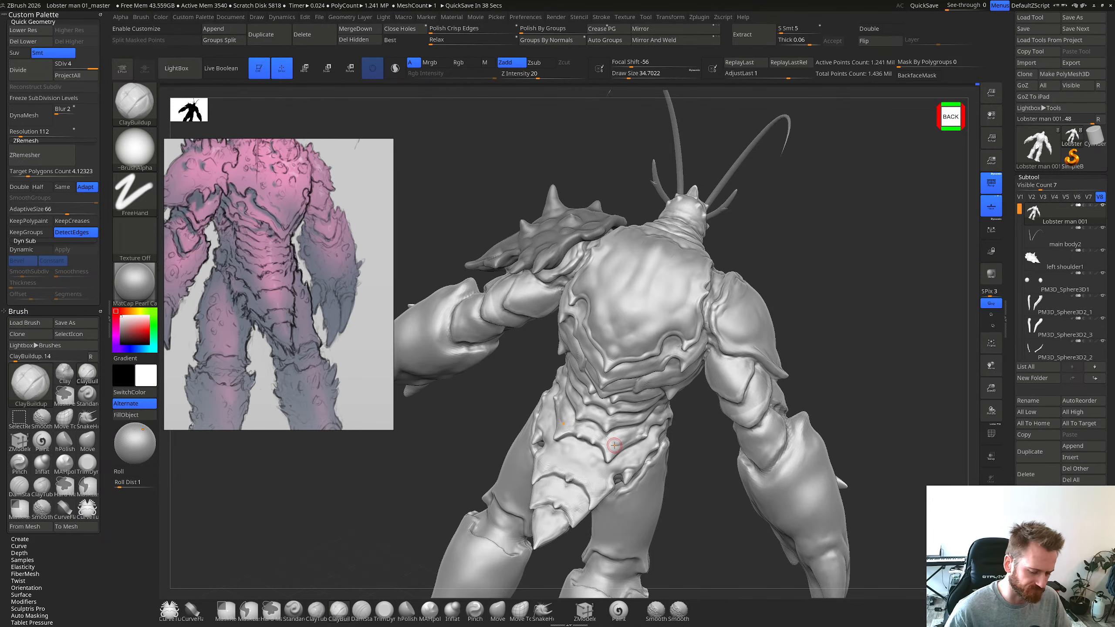
right_drag(614, 446, 651, 458)
right_drag(593, 466, 569, 431)
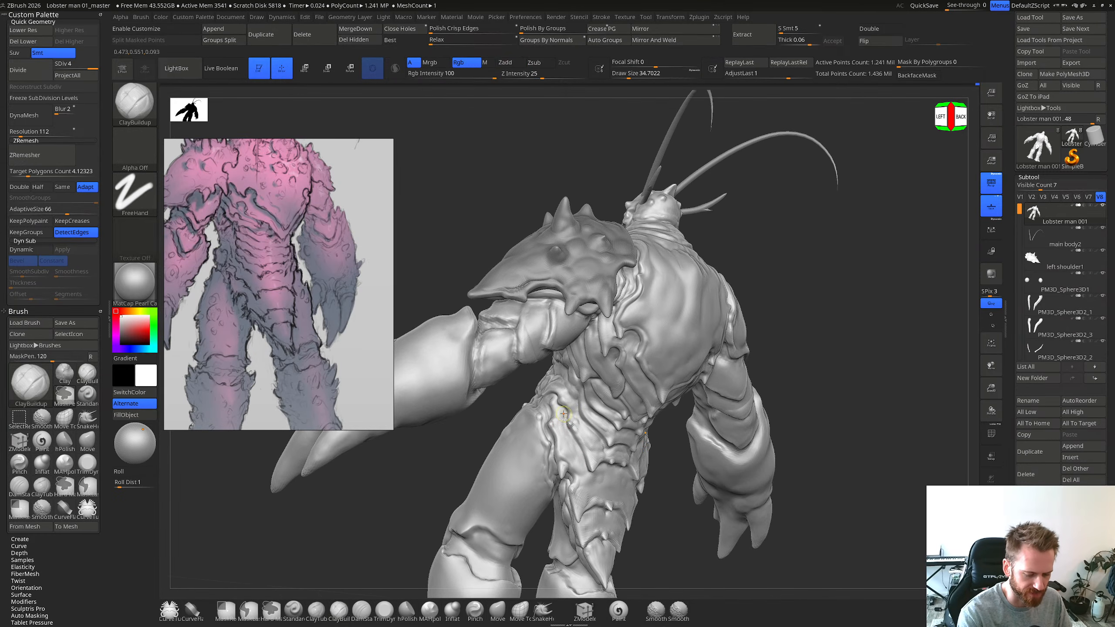
Step: Rework the folds where the left waist meets the hip with ClayBuildup and smoothing, undoing one stroke and sculpting the area again
right_drag(559, 421, 590, 420)
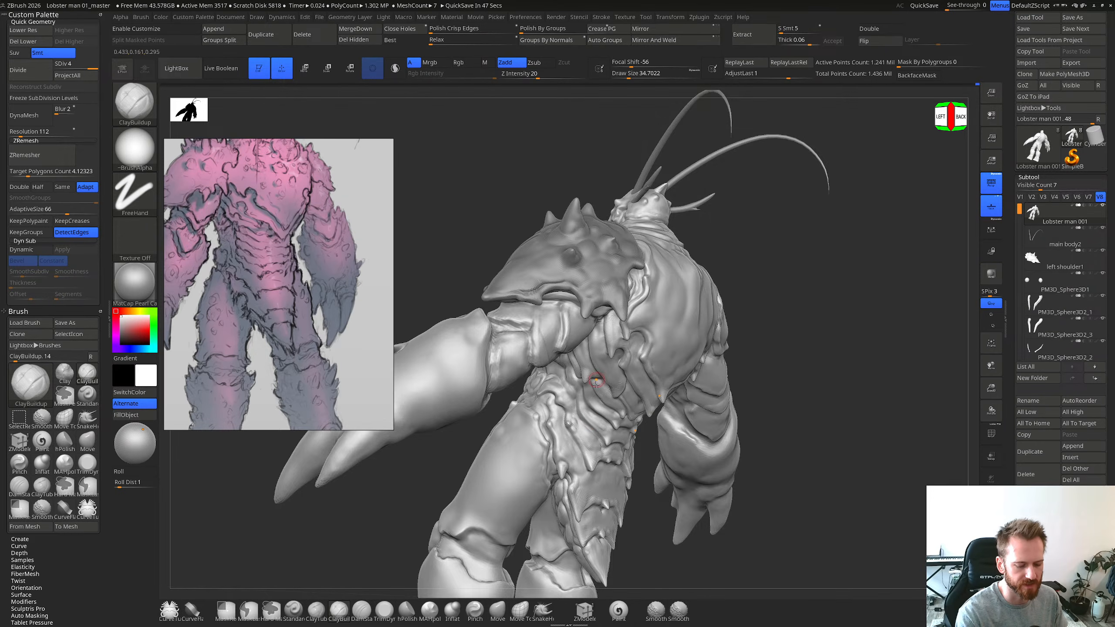
alt+right_drag(596, 405, 597, 355)
shift+drag(574, 376, 573, 371)
right_drag(582, 378, 567, 367)
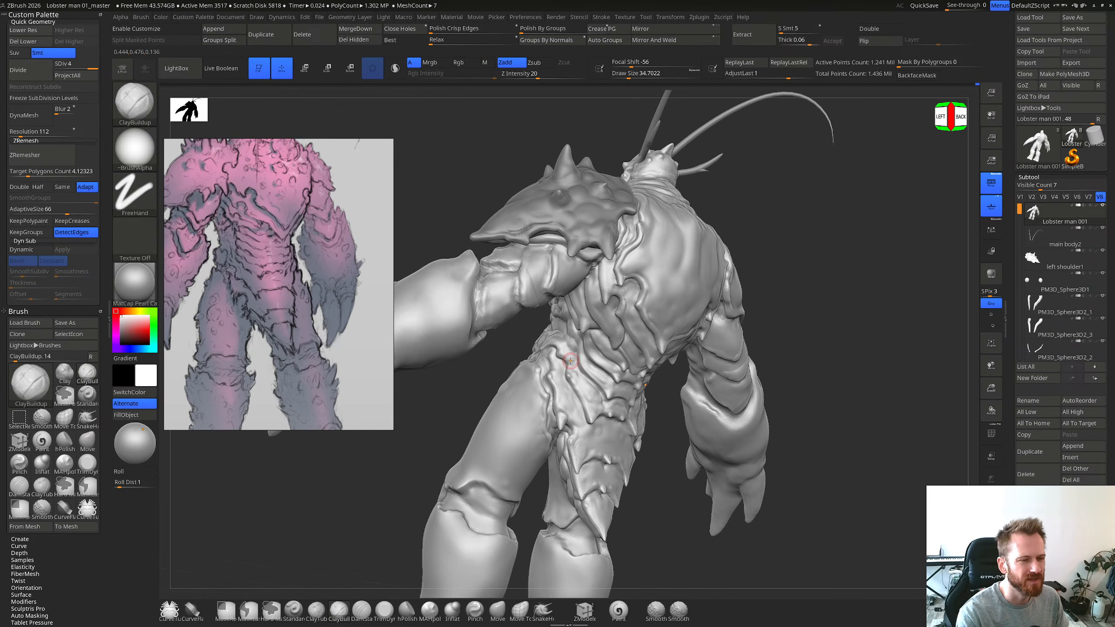
key(ctrl+z)
drag(571, 379, 569, 376)
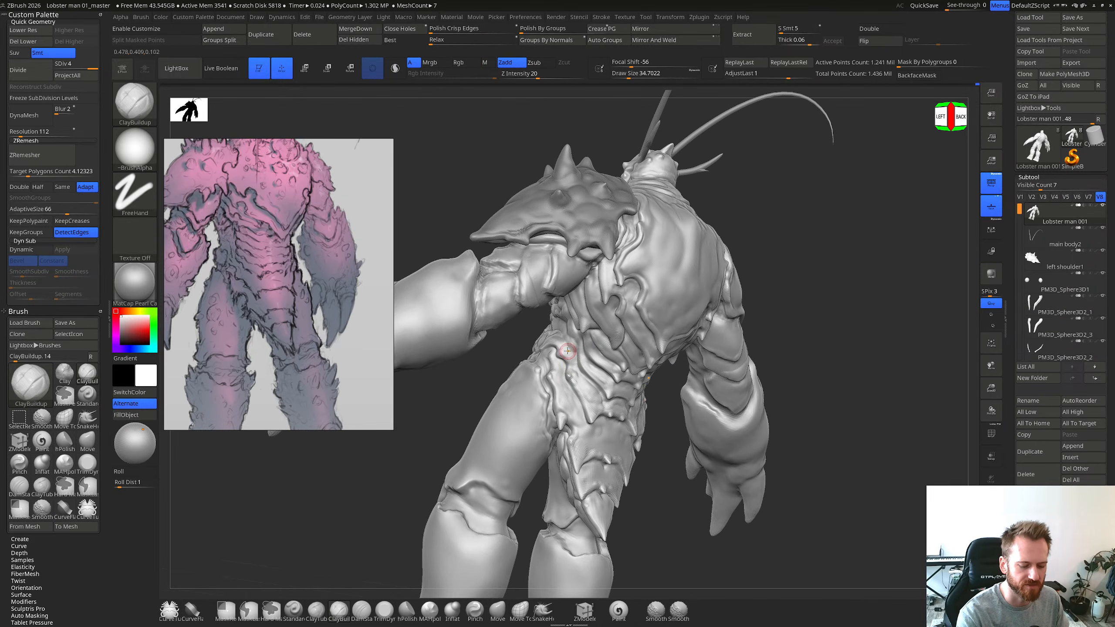
right_drag(569, 373, 581, 399)
drag(580, 398, 570, 374)
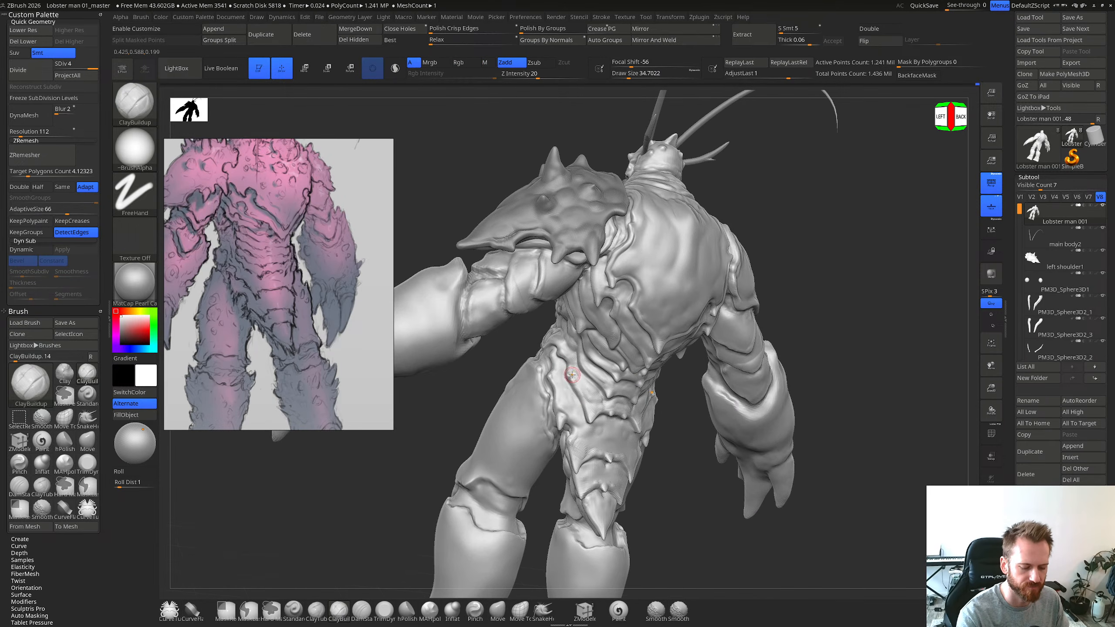
Step: Adjust the shape of the hip plate beside the tail base with the Move brush
key(b)
key(m)
key(v)
mouse_move(571, 374)
shift+right_down()
mouse_move(562, 368)
mouse_move(588, 359)
mouse_move(707, 367)
mouse_move(615, 396)
mouse_move(577, 422)
shift+right_up()
Step: Build up and smooth the plate edge above the tail tip with ClayBuildup at a draw size of about 36
key(b)
key(c)
key(b)
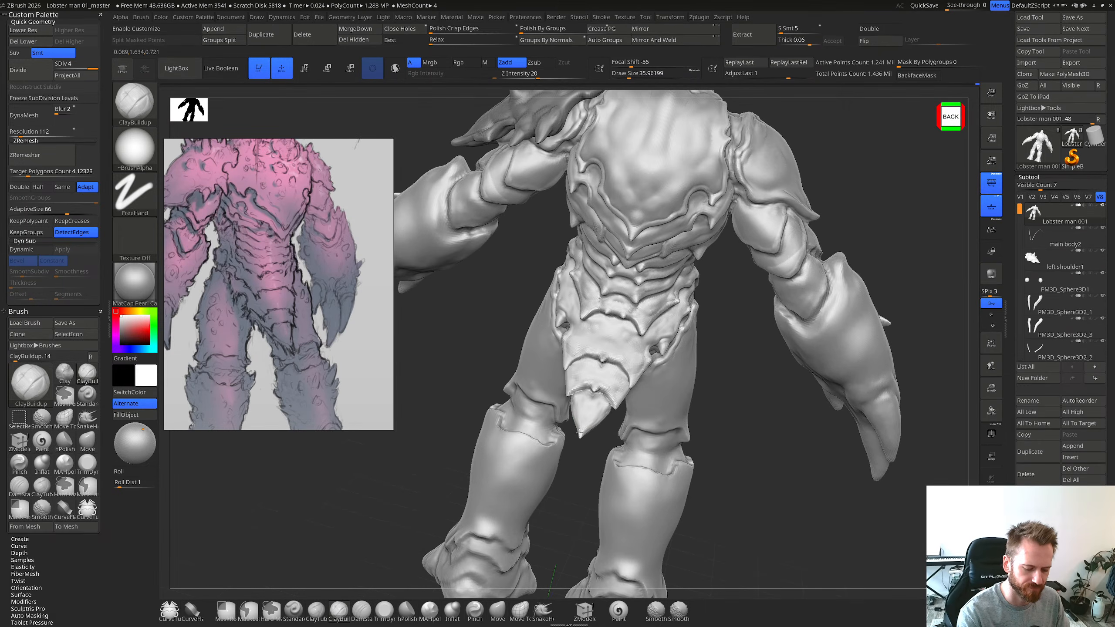
mouse_move(593, 376)
right_down()
mouse_move(591, 405)
mouse_move(607, 416)
right_up()
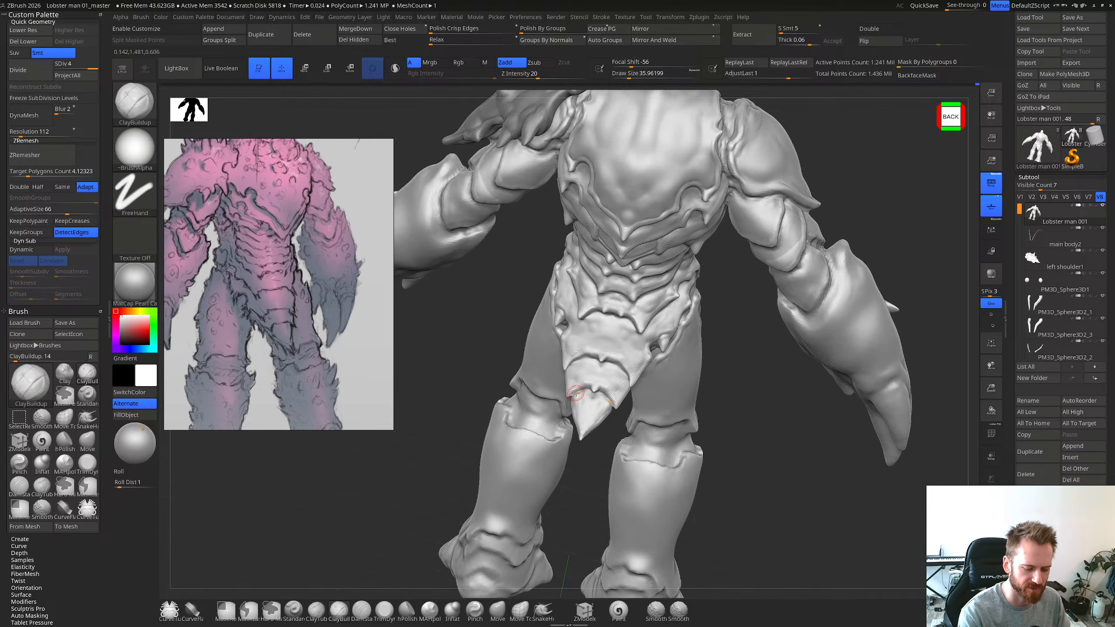
shift+drag(575, 403, 576, 391)
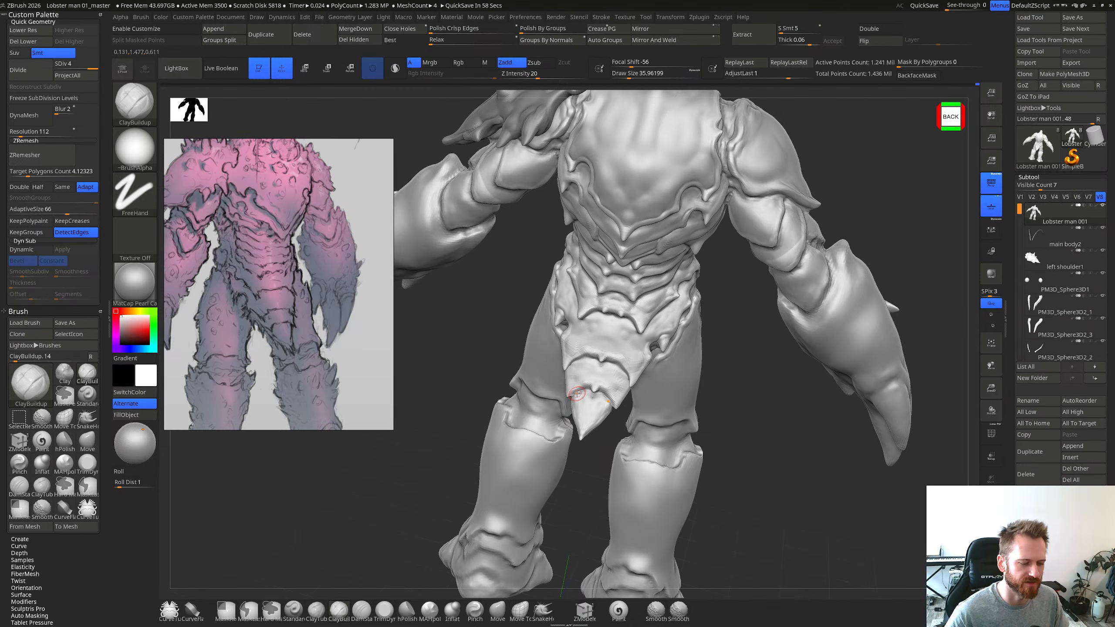
right_drag(578, 329, 562, 389)
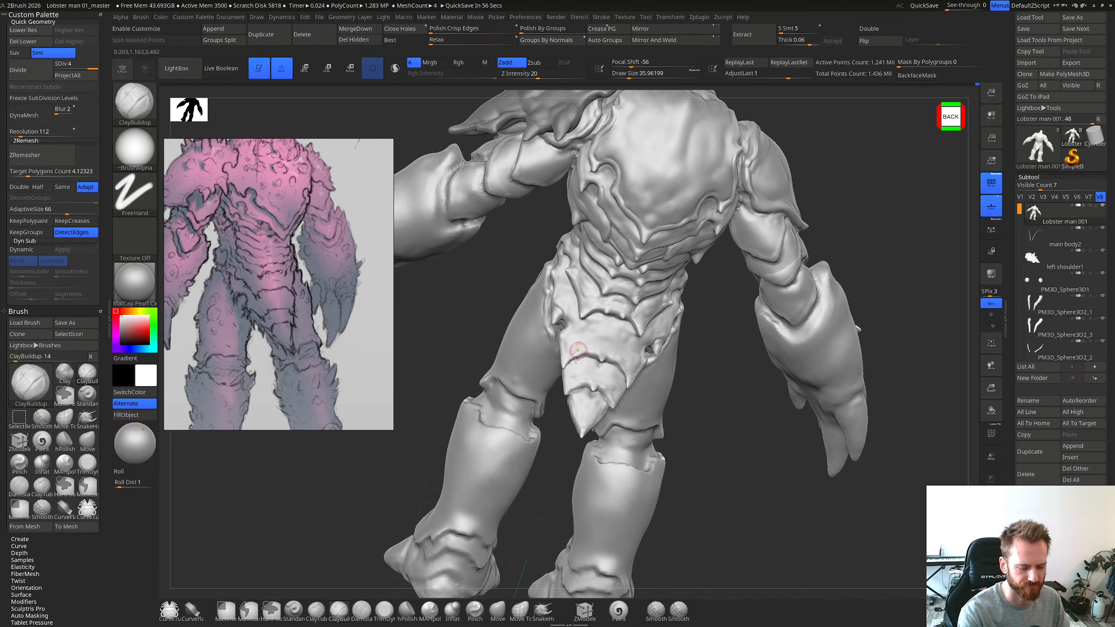
Step: Reshape the side edges of the last tail plate with Move at a draw size of about 47, undoing one adjustment
key(b)
key(m)
key(v)
drag(563, 387, 567, 383)
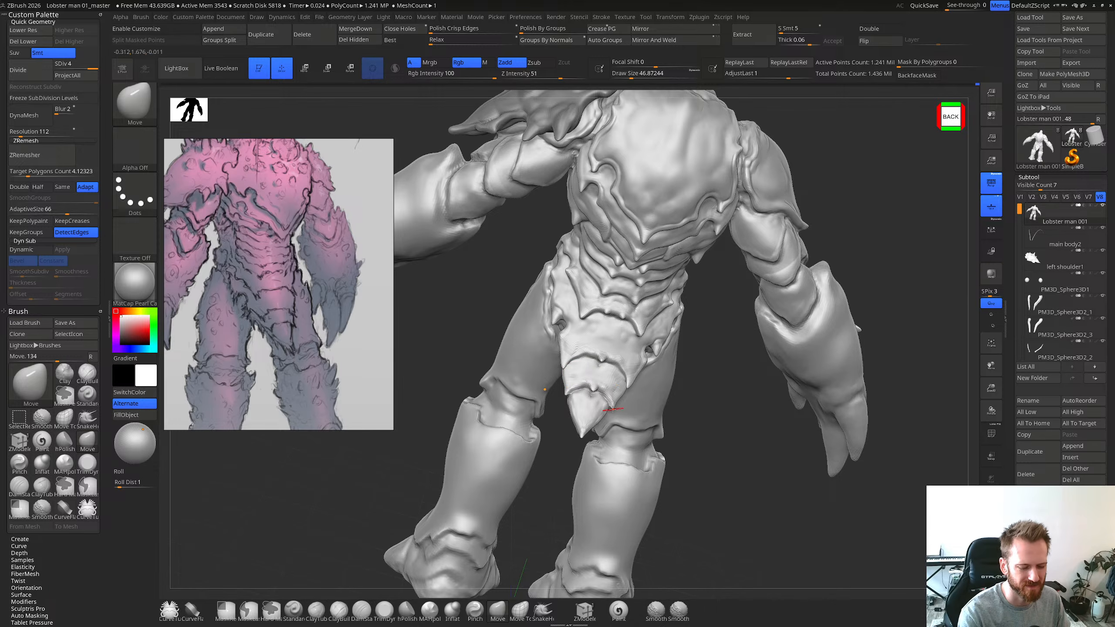
mouse_move(617, 377)
right_down()
mouse_move(608, 409)
mouse_move(605, 374)
right_up()
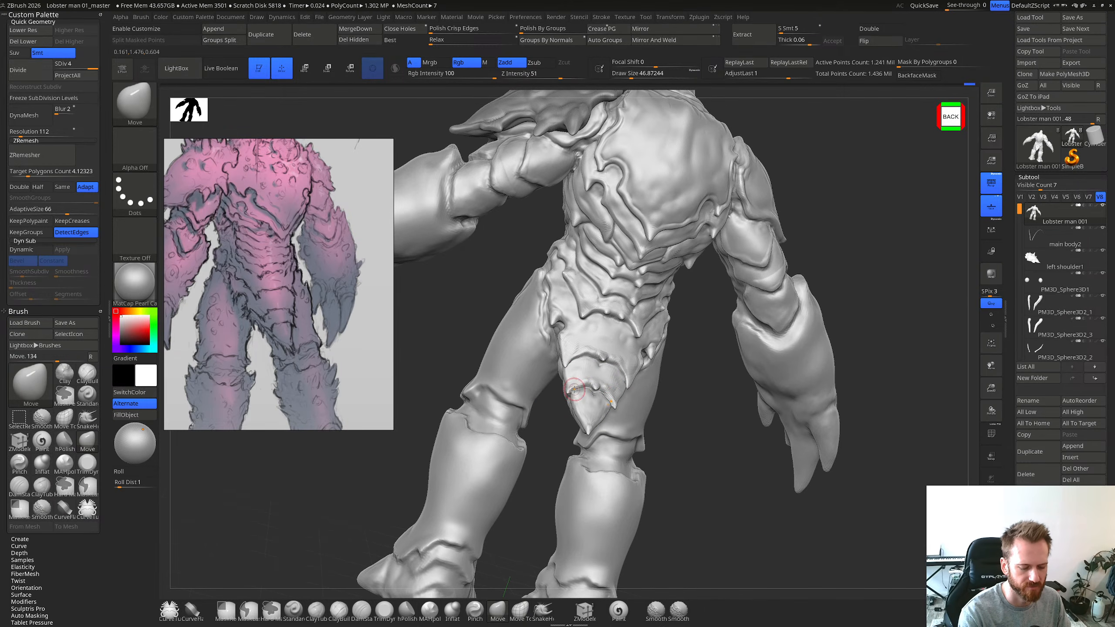
right_drag(587, 365, 600, 375)
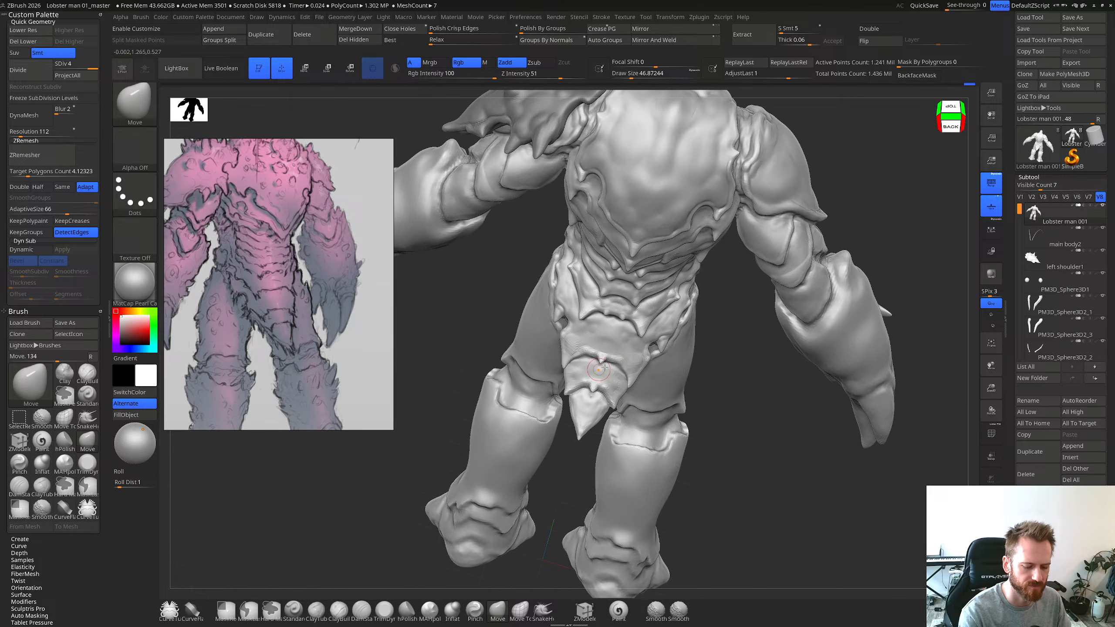
key(ctrl+z)
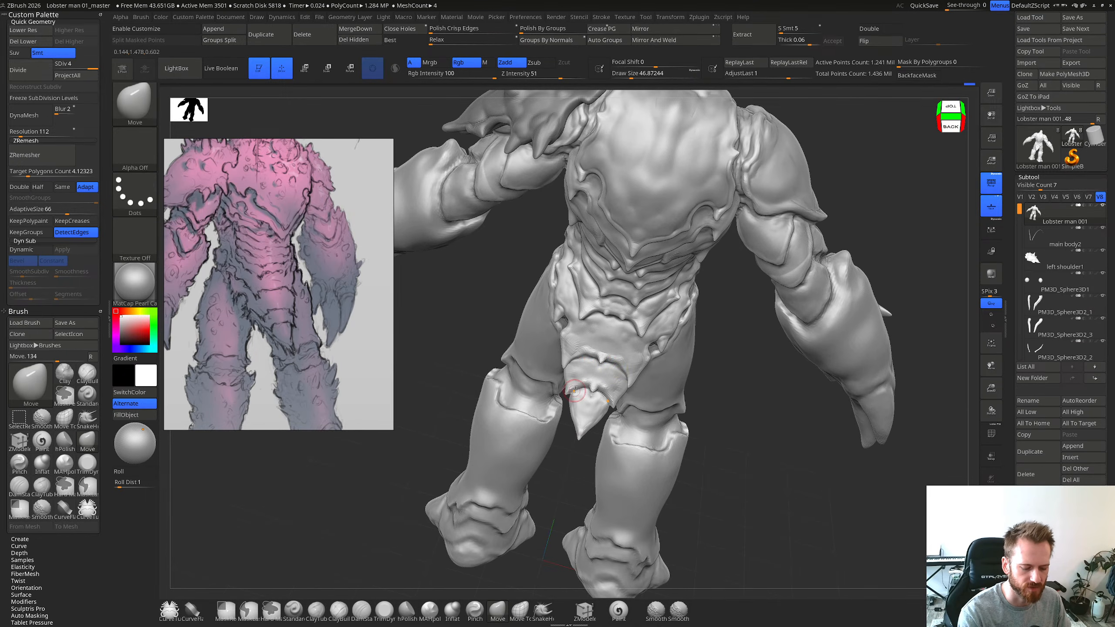
mouse_move(579, 381)
shift+right_down()
mouse_move(579, 403)
mouse_move(598, 384)
shift+right_up()
right_drag(601, 348, 632, 365)
right_drag(588, 417, 612, 391)
Step: Build up and smooth the underside of the tail with ClayBuildup at a draw size of about 47
key(b)
key(c)
key(b)
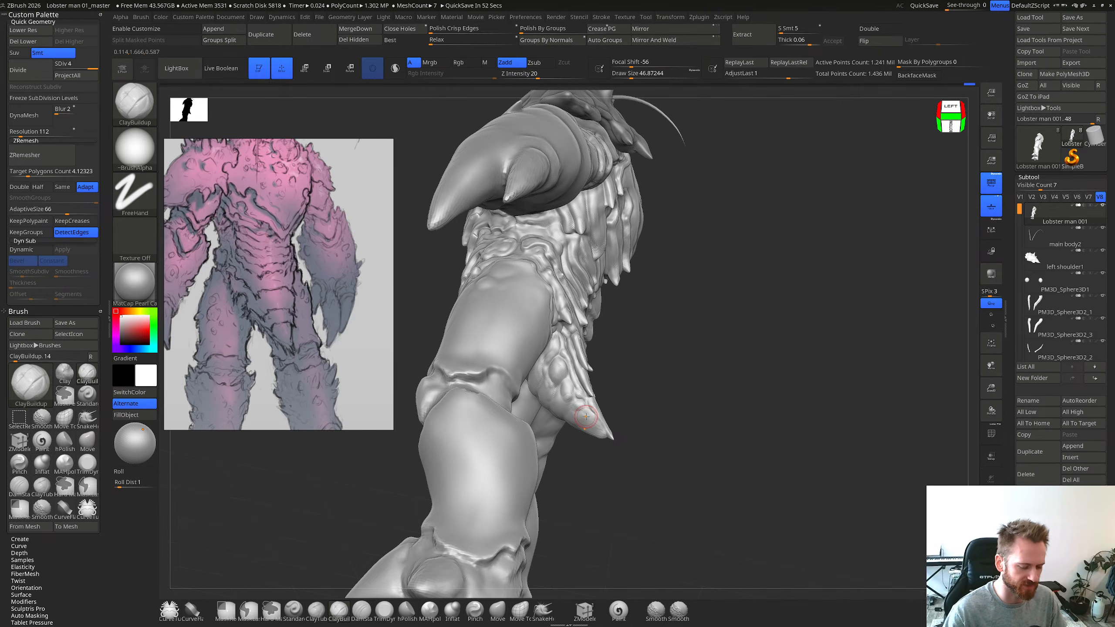
mouse_move(539, 321)
right_down()
mouse_move(494, 323)
mouse_move(540, 351)
mouse_move(536, 336)
mouse_move(531, 390)
mouse_move(604, 373)
mouse_move(608, 358)
mouse_move(568, 351)
mouse_move(574, 395)
right_up()
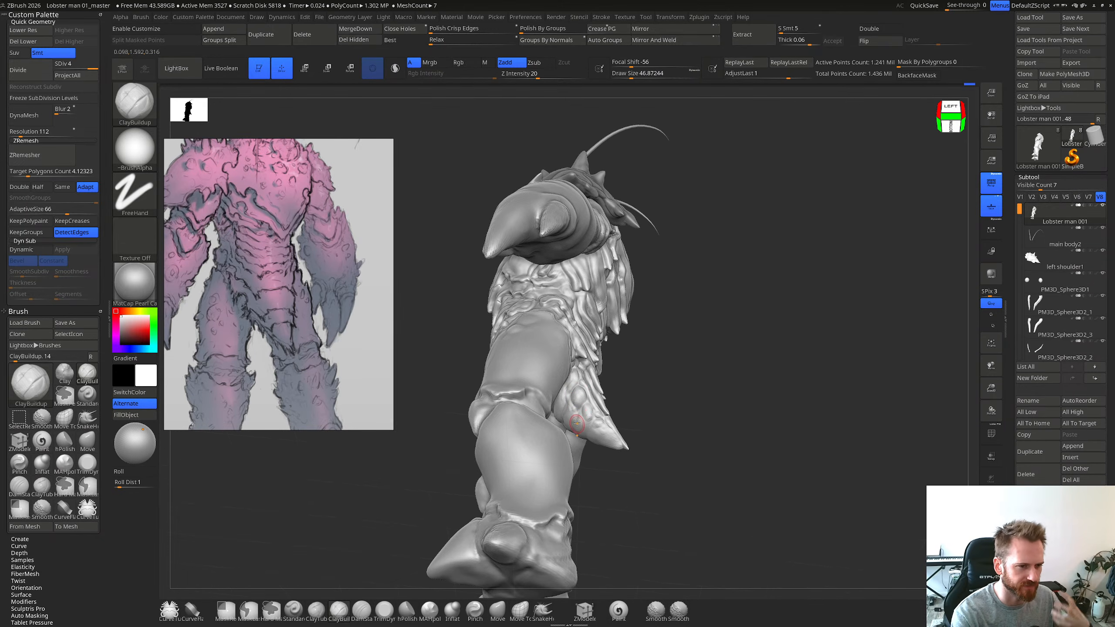
right_drag(577, 387, 550, 405)
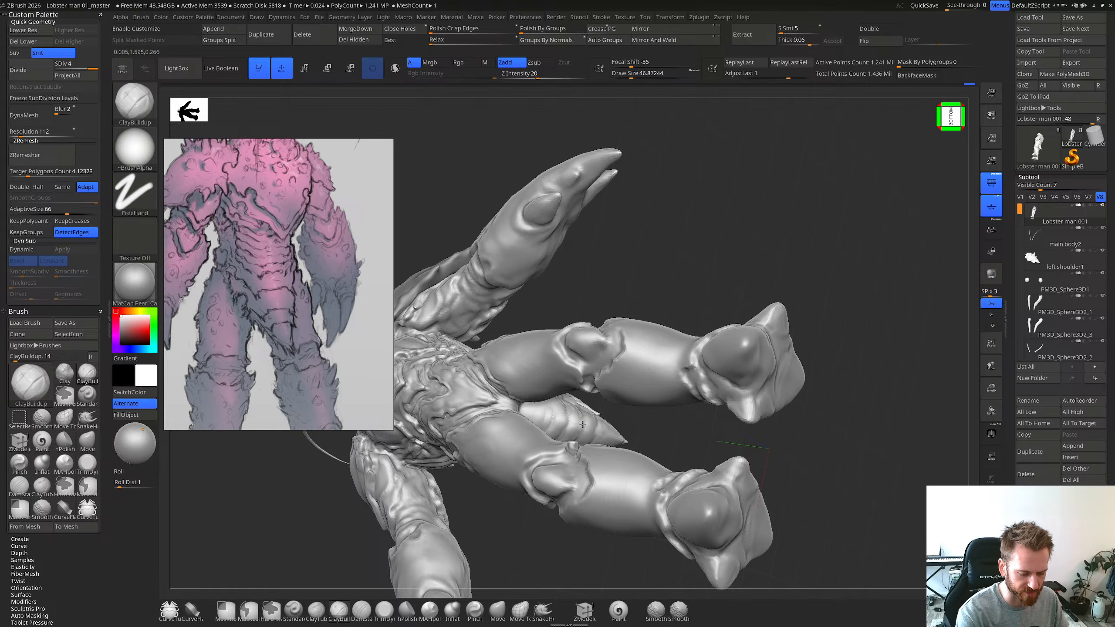
right_drag(581, 413, 505, 400)
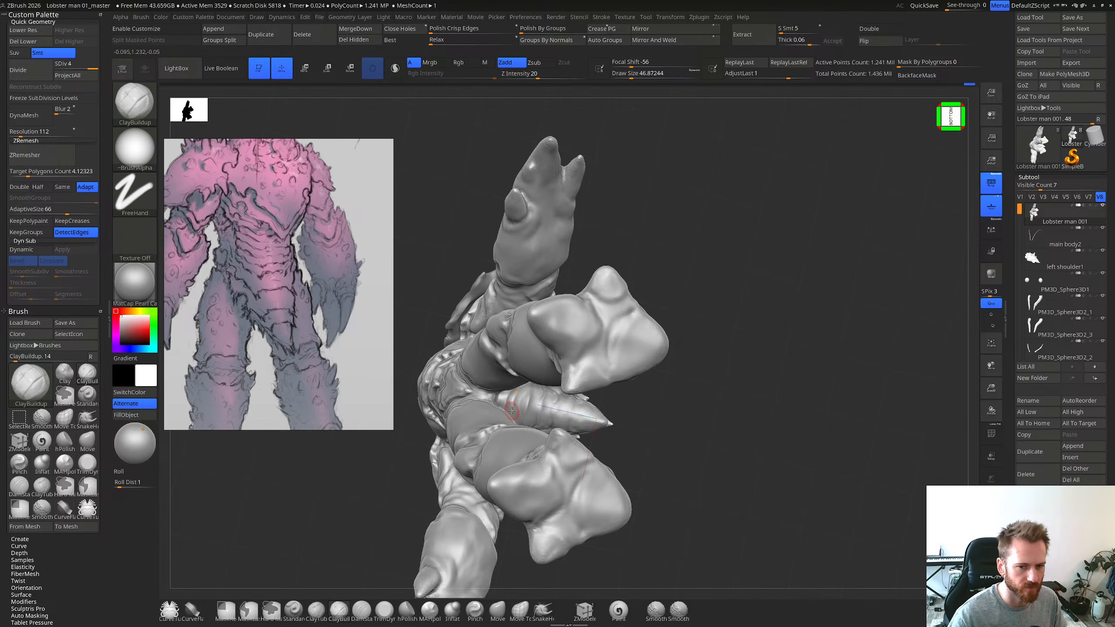
right_drag(512, 410, 582, 448)
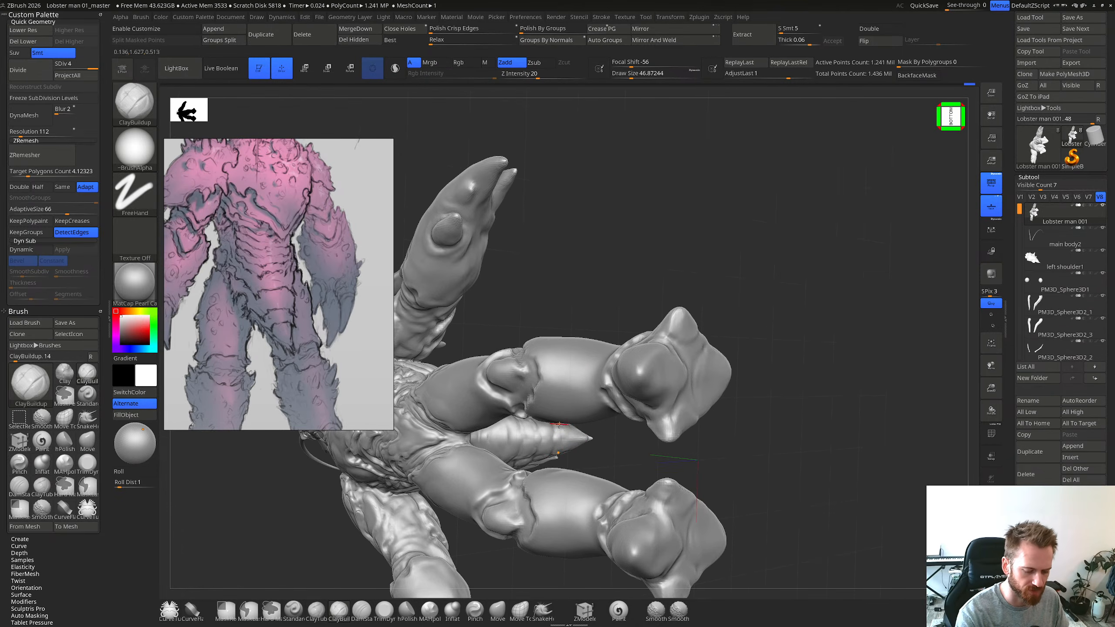
mouse_move(567, 437)
right_down()
mouse_move(546, 456)
mouse_move(566, 414)
mouse_move(552, 394)
right_up()
key(shift)
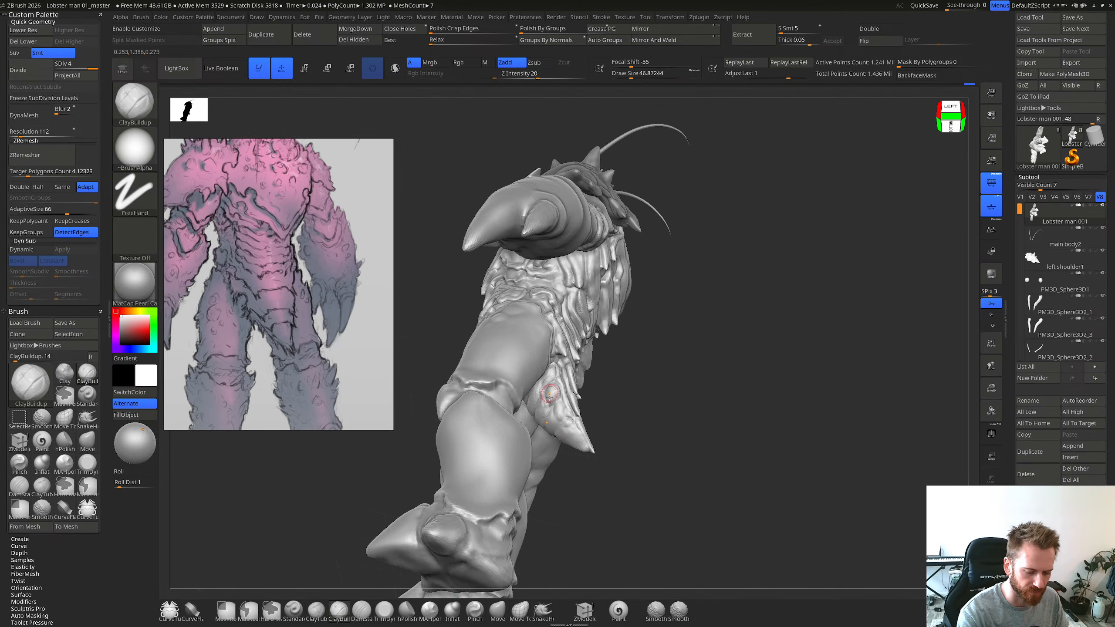
Step: Refine the bumps on the left side of the tail with ClayBuildup at a draw size of about 24
key(bracketleft)
key(bracketleft)
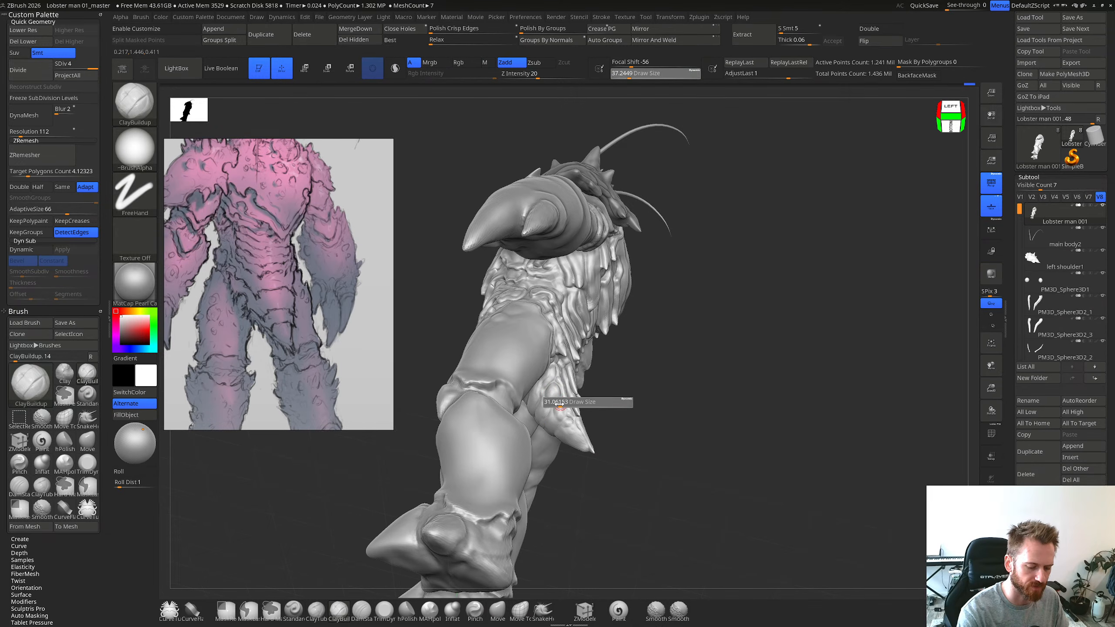
mouse_move(552, 400)
mouse_down()
mouse_move(552, 415)
mouse_move(562, 406)
mouse_up()
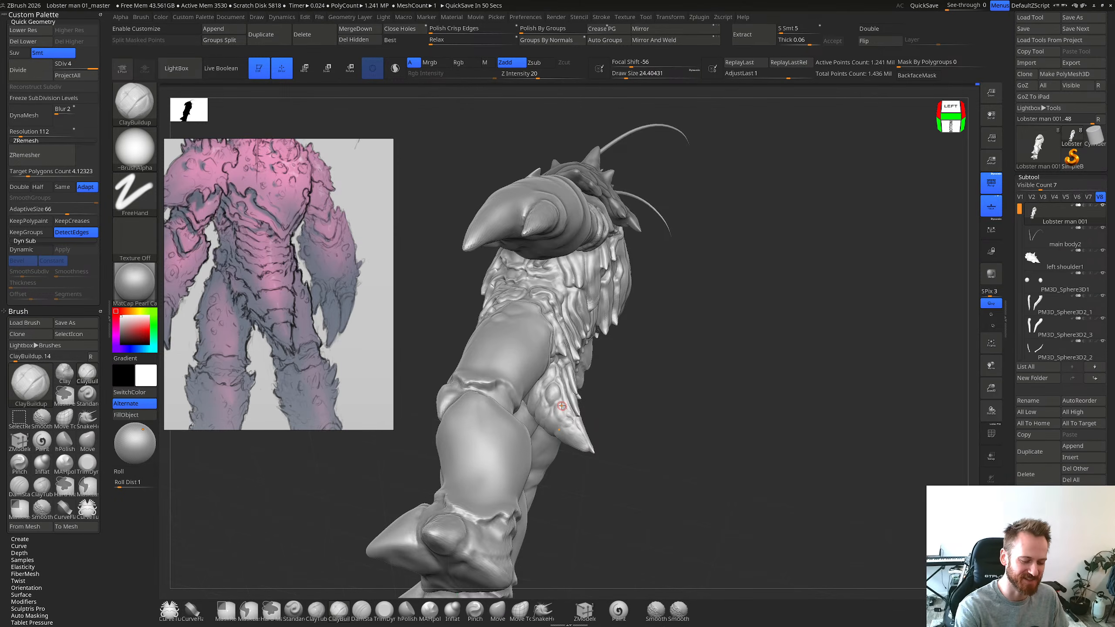
right_drag(562, 407, 582, 341)
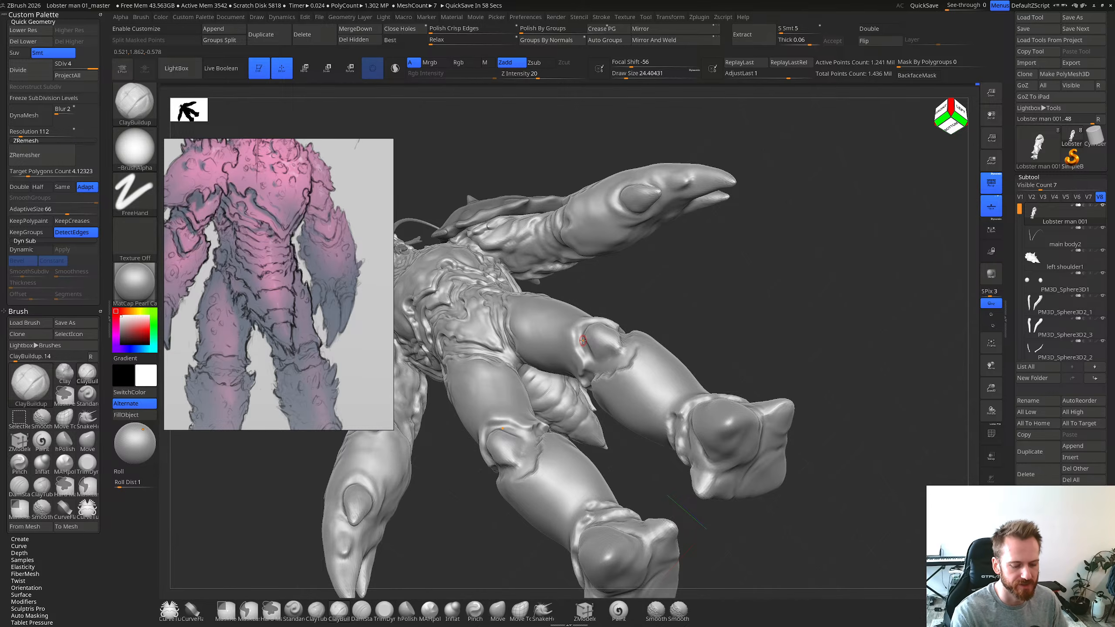
mouse_move(583, 340)
right_down()
mouse_move(565, 422)
mouse_move(552, 416)
right_up()
key(shift)
Step: Build up and smooth the area where the tail's underside meets the thighs, using ClayBuildup at a draw size of about 36
key(s)
drag(557, 417, 560, 417)
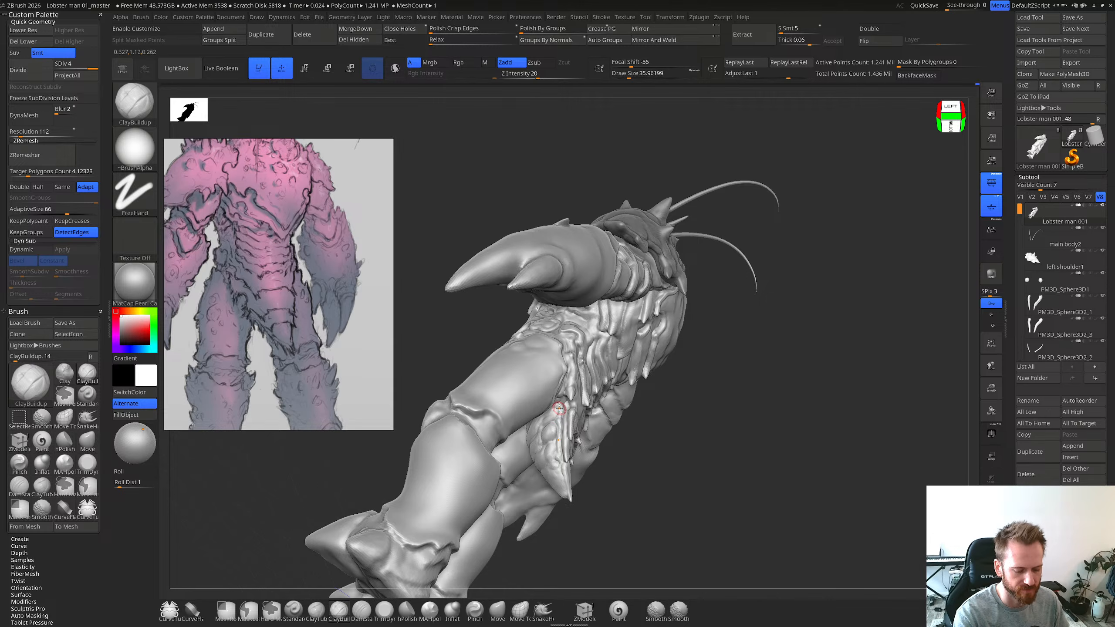
right_drag(544, 421, 559, 385)
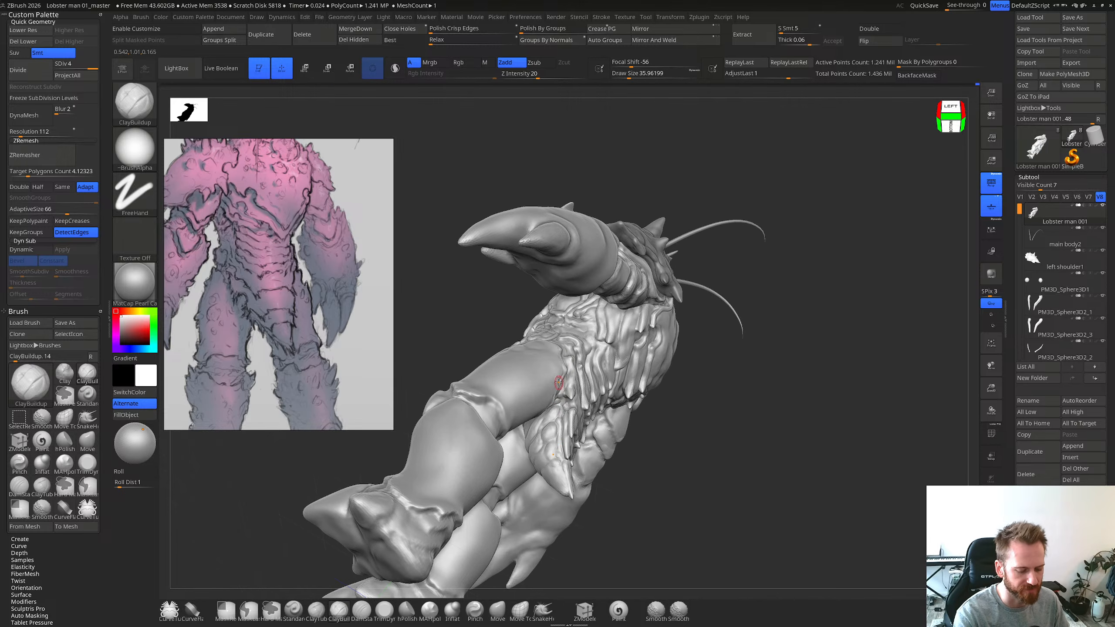
key(shift)
mouse_move(542, 421)
right_down()
mouse_move(564, 415)
mouse_move(528, 457)
right_up()
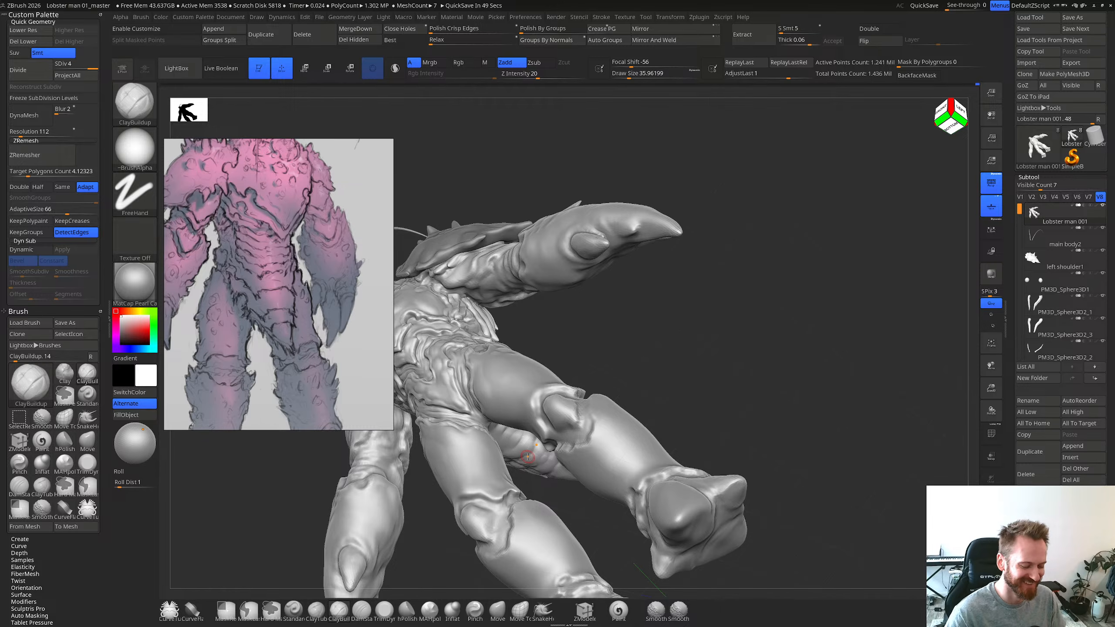
drag(585, 324, 531, 470)
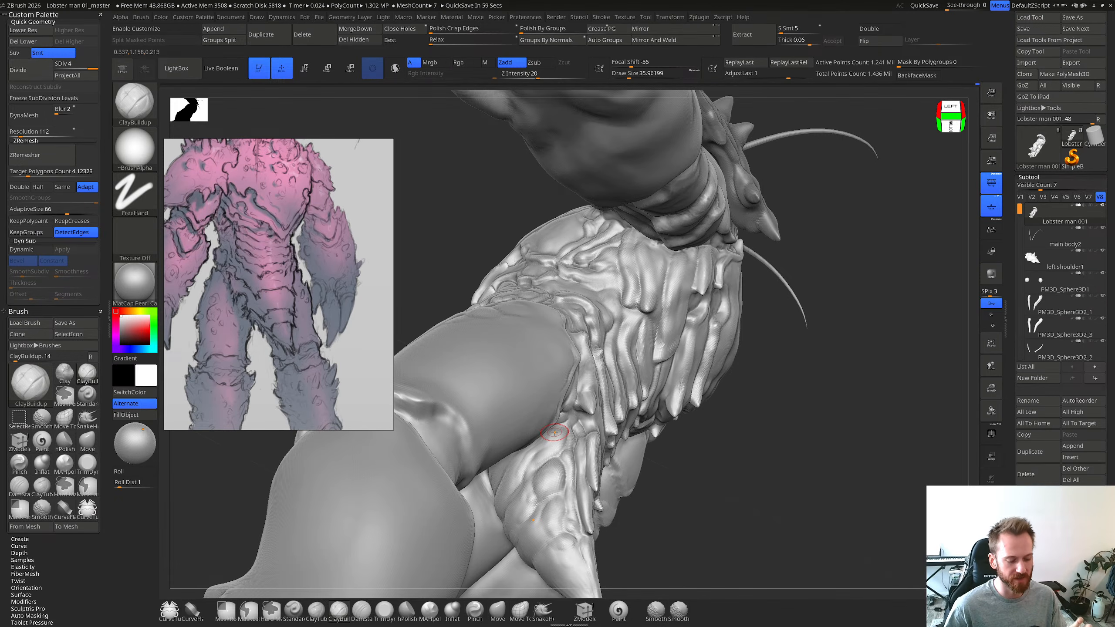
Step: Sharpen the forms along the tail's left side with ClayBuildup and DamStandard at a draw size of about 24
ctrl+right_drag(601, 392, 577, 416)
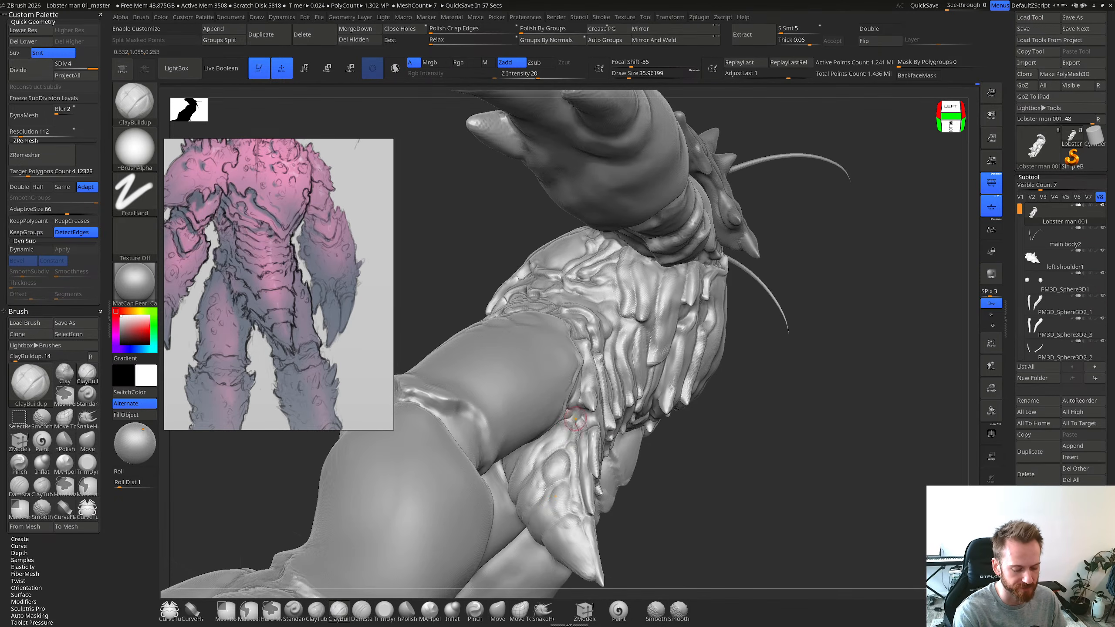
key(s)
drag(571, 434, 567, 434)
right_drag(551, 455, 554, 453)
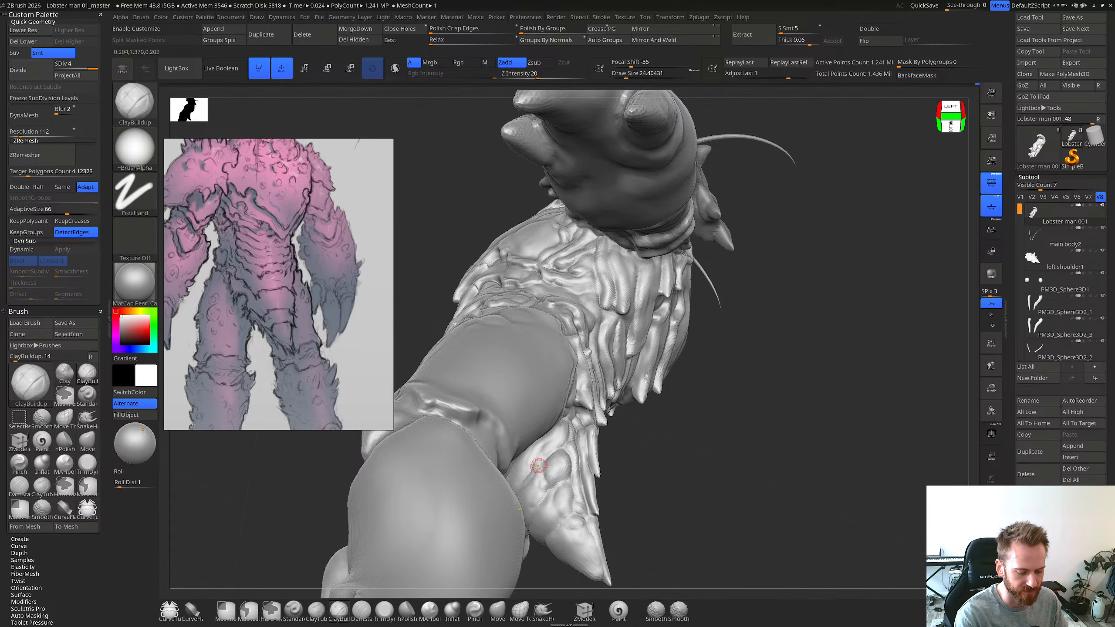
key(b)
key(d)
key(s)
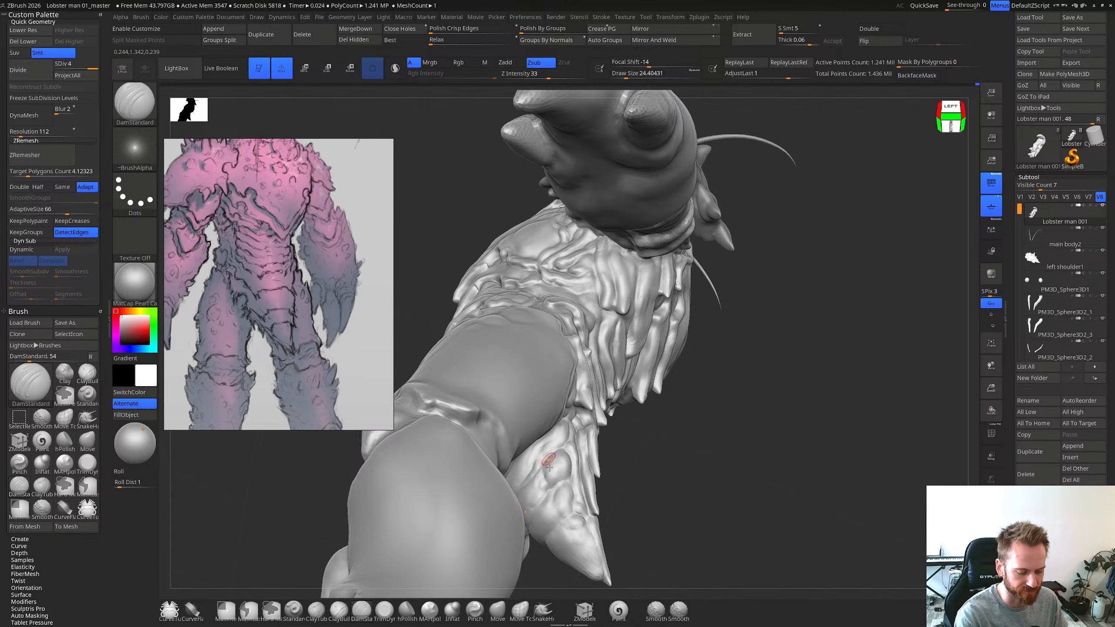
mouse_move(548, 466)
right_down()
mouse_move(560, 432)
mouse_move(525, 463)
mouse_move(496, 453)
right_up()
Step: Smooth and build up the tail's underside near its base with ClayBuildup at a draw size of about 54
key(b)
key(c)
key(b)
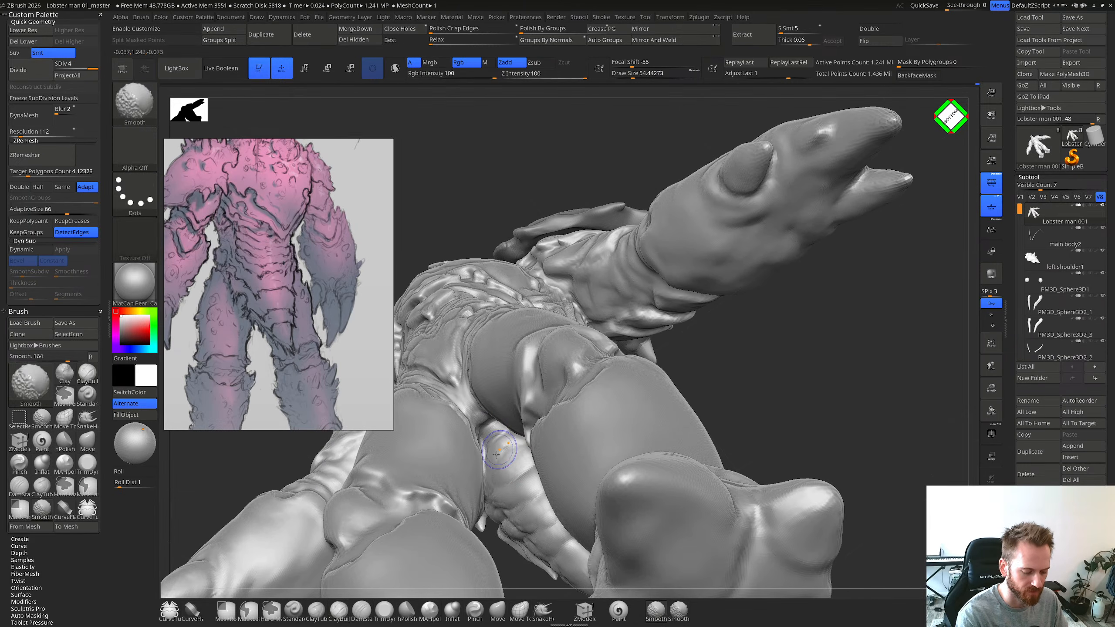
mouse_move(495, 454)
right_down()
mouse_move(493, 462)
mouse_move(618, 420)
mouse_move(624, 452)
mouse_move(654, 442)
right_up()
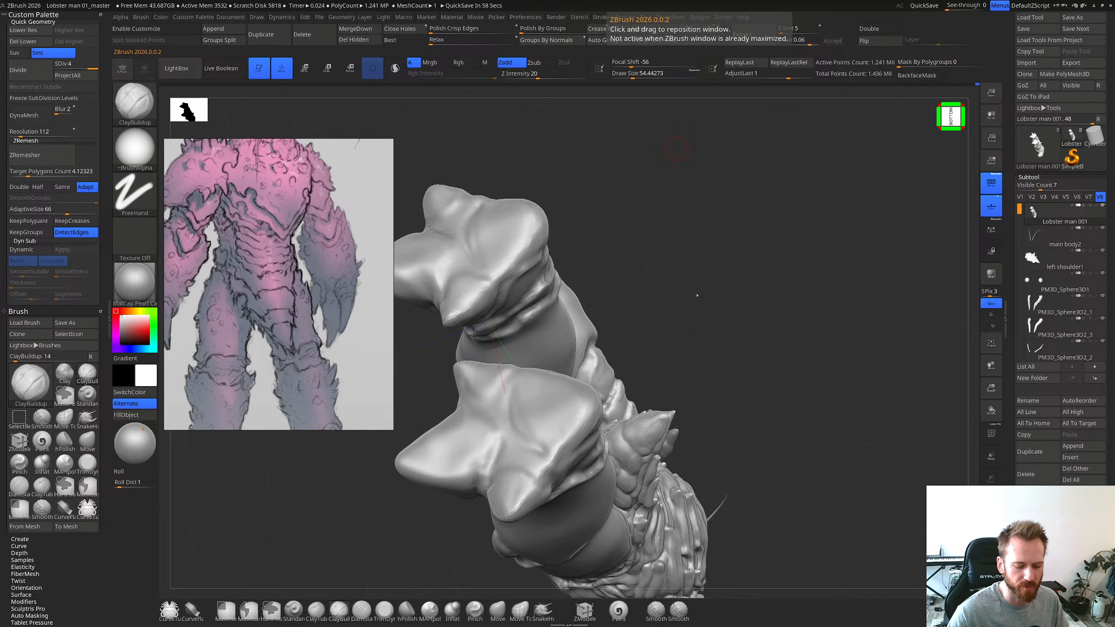
Step: Adjust the edge of the last tail plate near the tip with the Move brush at a draw size of about 20
mouse_move(700, 294)
right_down()
mouse_move(771, 356)
mouse_move(801, 414)
mouse_move(816, 417)
mouse_move(663, 416)
right_up()
key(s)
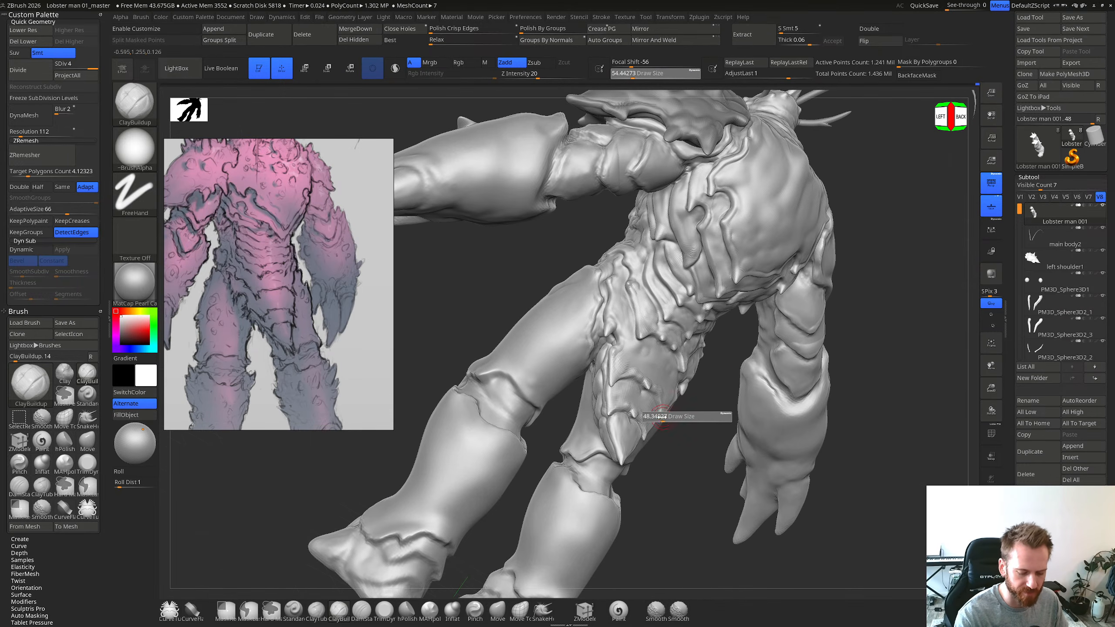
click(653, 413)
mouse_move(612, 311)
right_down()
mouse_move(628, 394)
mouse_move(613, 424)
mouse_move(633, 424)
mouse_move(582, 387)
mouse_move(622, 418)
right_up()
key(b)
key(m)
key(v)
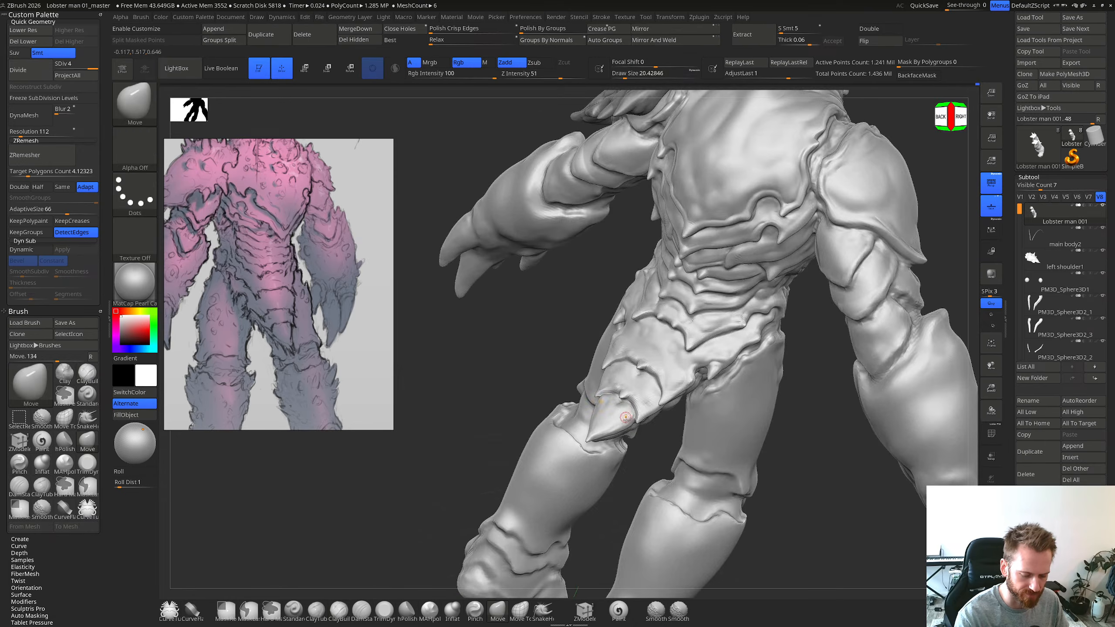
drag(622, 418, 627, 423)
Step: Adjust the tail's side profile near the tip with the Move brush at a draw size of about 77
mouse_move(628, 423)
right_down()
mouse_move(616, 432)
mouse_move(632, 427)
mouse_move(630, 414)
mouse_move(622, 460)
mouse_move(589, 435)
mouse_move(606, 413)
mouse_move(627, 462)
mouse_move(667, 424)
mouse_move(657, 446)
right_up()
key(s)
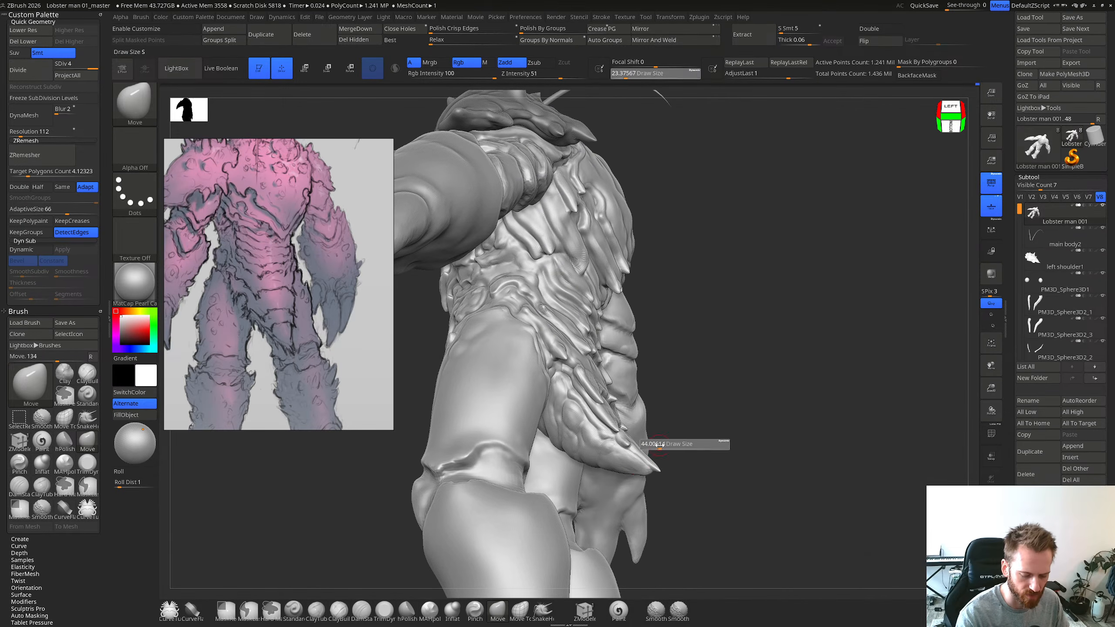
drag(656, 448, 631, 464)
key(s)
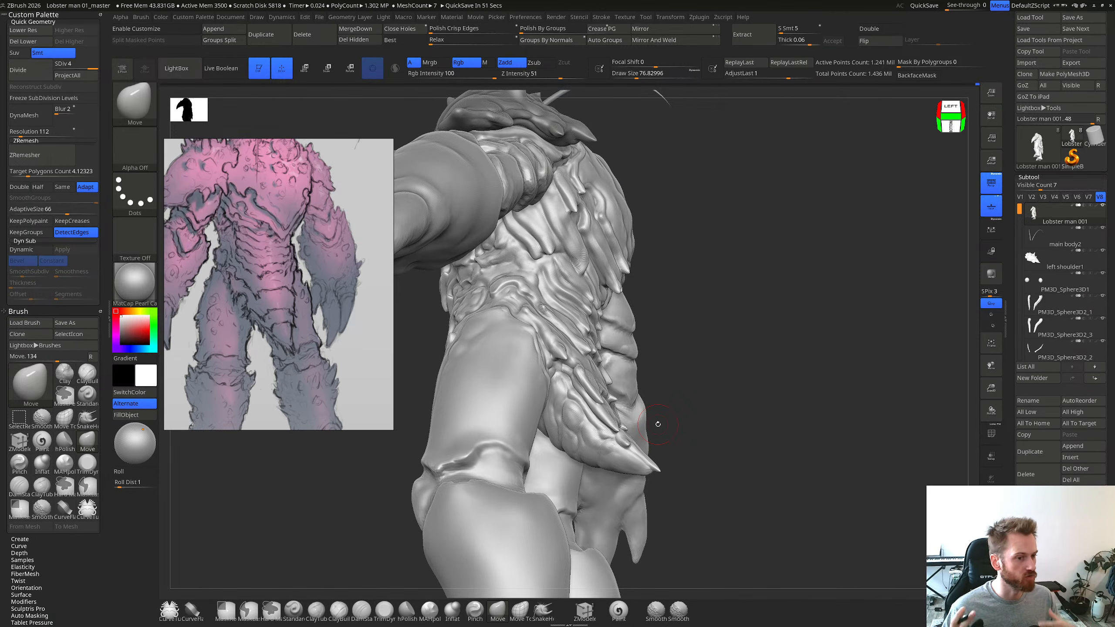
Step: Reshape the upper edge of the last tail plate from the back with Move at a draw size of about 35
right_drag(611, 376, 617, 420)
key(s)
drag(618, 420, 612, 420)
mouse_move(617, 389)
right_down()
mouse_move(554, 390)
mouse_move(617, 396)
mouse_move(616, 411)
right_up()
key(s)
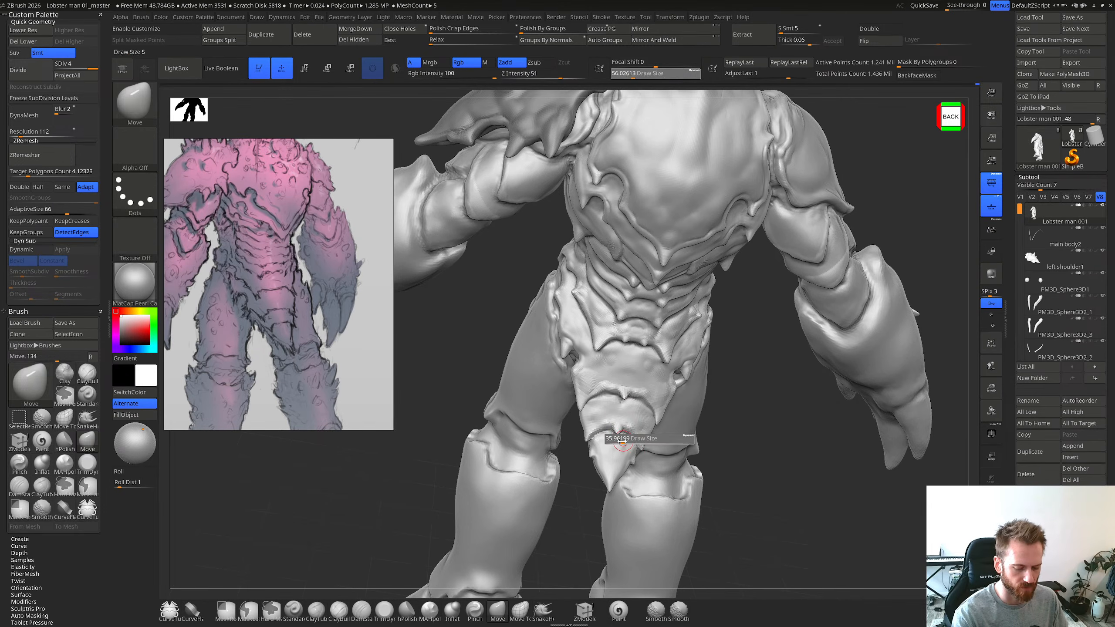
drag(624, 440, 619, 441)
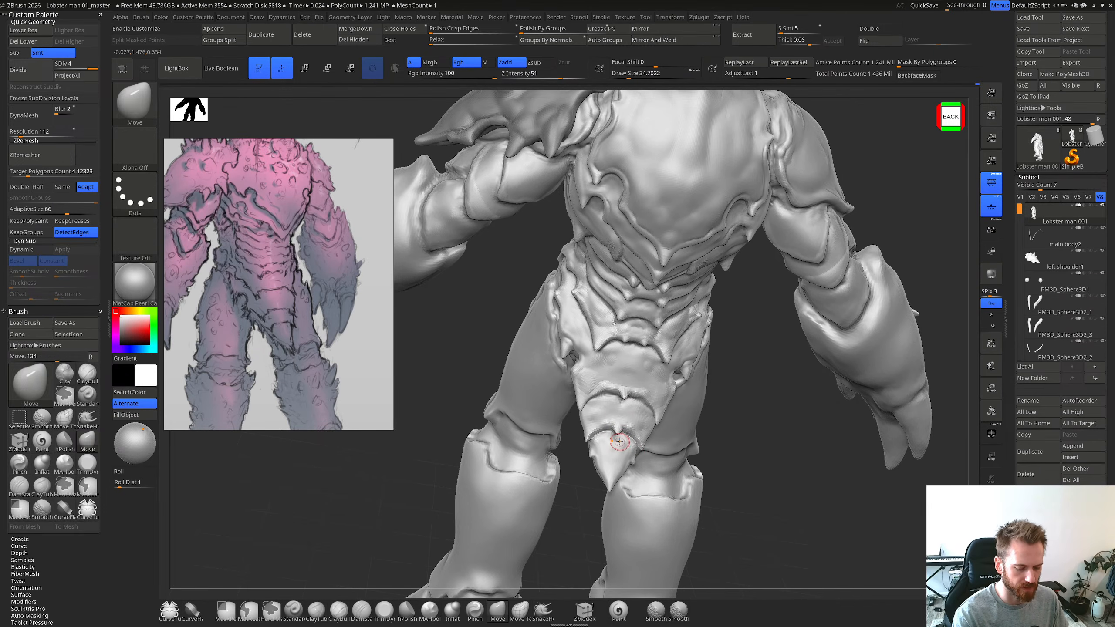
key(shift)
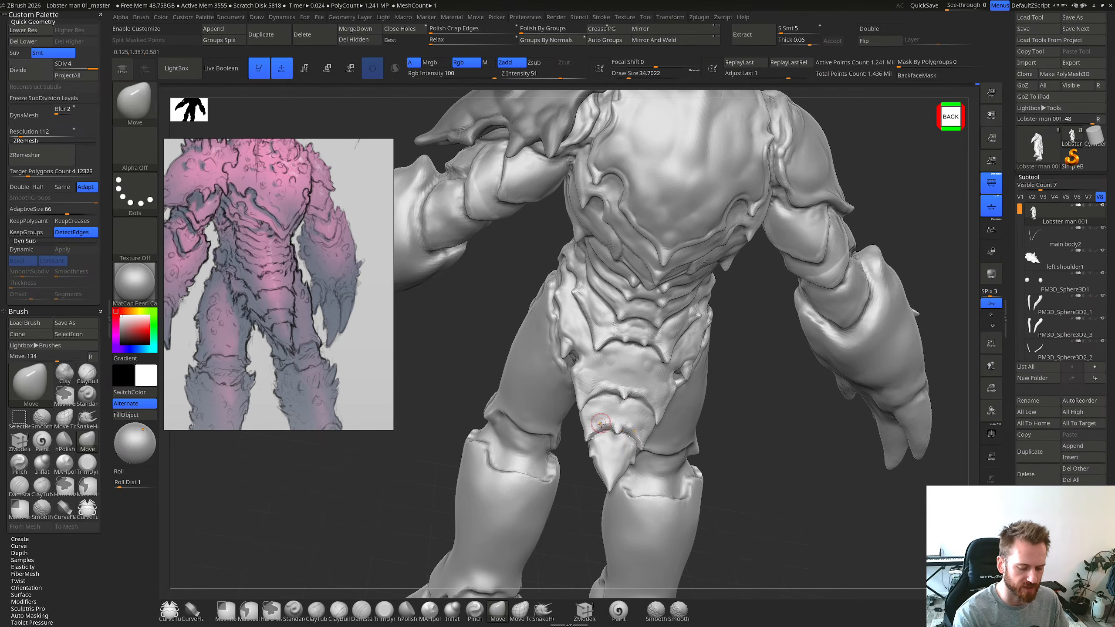
Step: Build up the centre ridges of the tail's middle plates with ClayBuildup at a draw size of about 35
mouse_move(600, 406)
right_down()
mouse_move(606, 429)
mouse_move(607, 378)
right_up()
key(b)
key(c)
key(b)
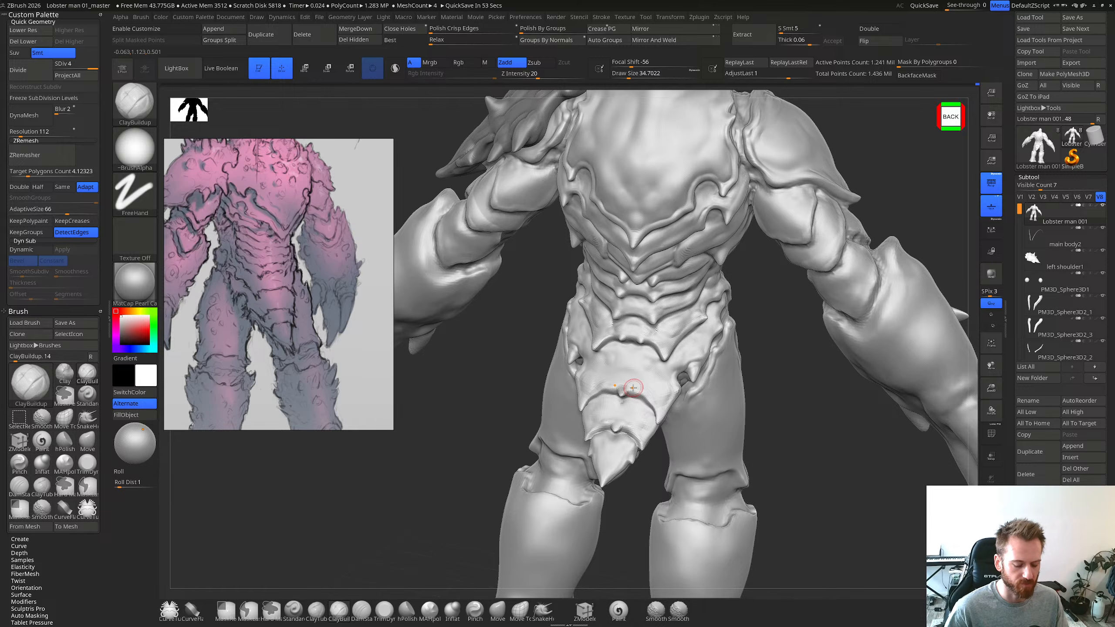
mouse_move(633, 387)
right_down()
mouse_move(657, 398)
mouse_move(655, 435)
right_up()
Step: Pull the side edges of the middle tail plates into shape with the Move brush
key(b)
key(m)
key(v)
key(shift)
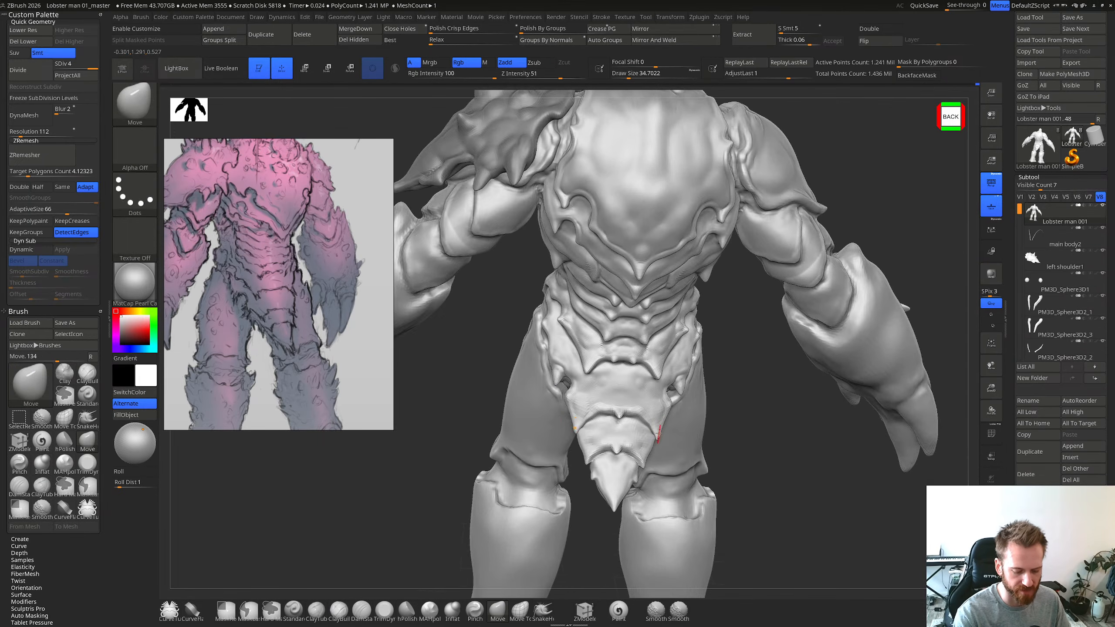
mouse_move(660, 434)
ctrl+right_down()
mouse_move(653, 416)
mouse_move(665, 387)
mouse_move(659, 428)
mouse_move(631, 421)
mouse_move(631, 440)
ctrl+right_up()
key(shift)
Step: Build up and smooth the lower side of the tail beneath the plate edges with ClayBuildup
key(b)
key(c)
key(b)
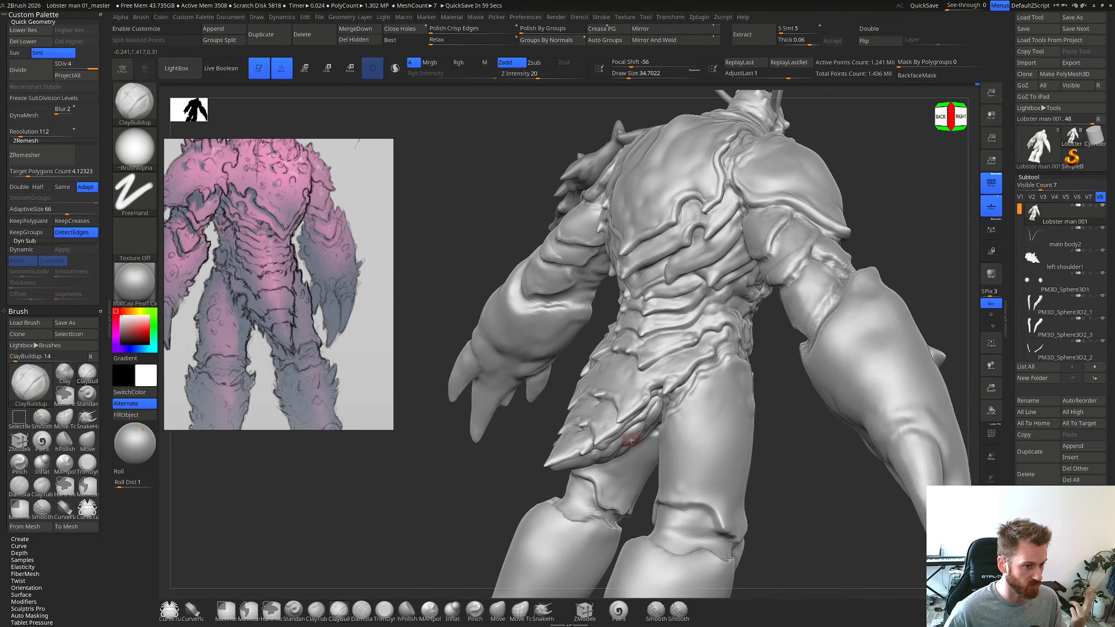
mouse_move(623, 445)
right_down()
mouse_move(573, 407)
mouse_move(590, 436)
mouse_move(583, 453)
mouse_move(588, 427)
mouse_move(592, 444)
mouse_move(558, 435)
mouse_move(585, 451)
mouse_move(618, 443)
mouse_move(588, 467)
right_up()
shift+drag(588, 467, 587, 460)
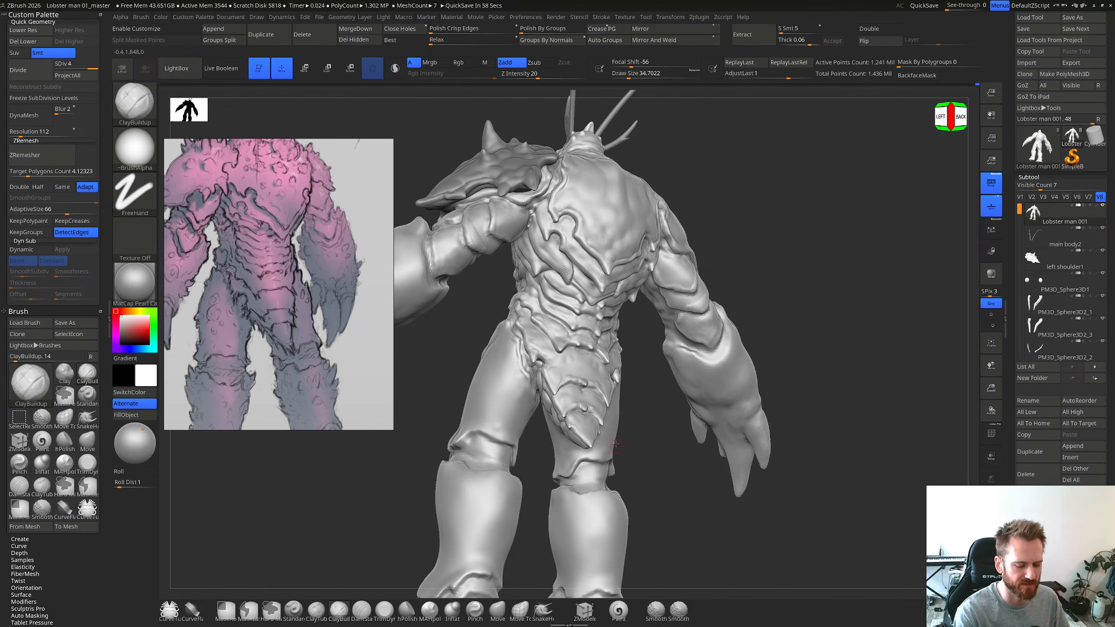
drag(617, 446, 566, 471)
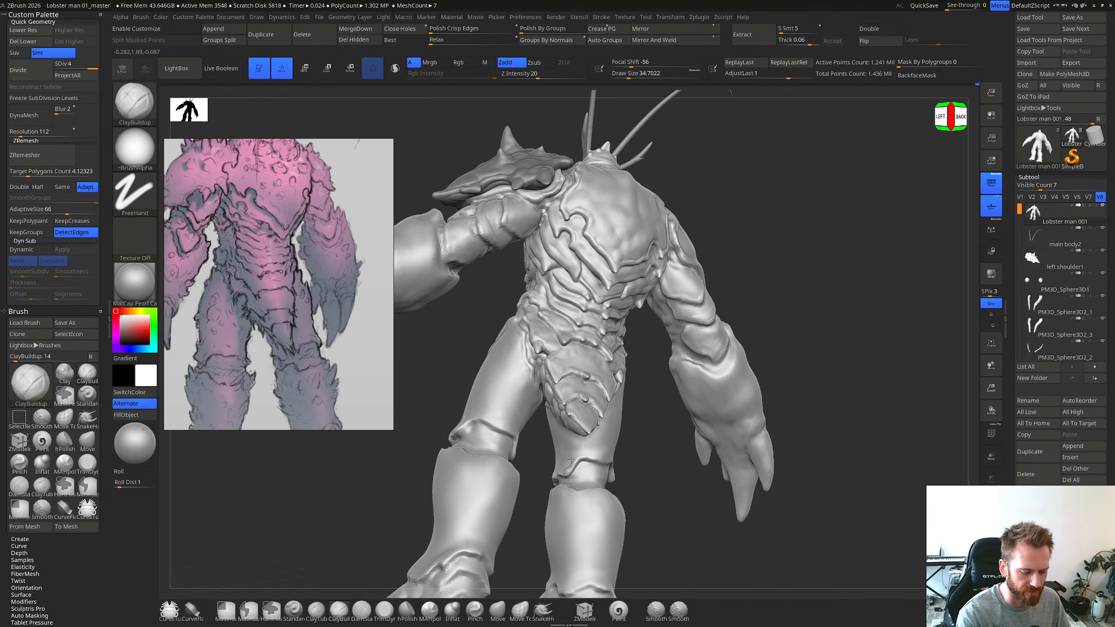
mouse_move(575, 468)
right_down()
mouse_move(579, 484)
mouse_move(600, 441)
mouse_move(653, 411)
mouse_move(643, 481)
mouse_move(615, 448)
right_up()
key(b)
key(m)
key(v)
key(b)
key(c)
key(b)
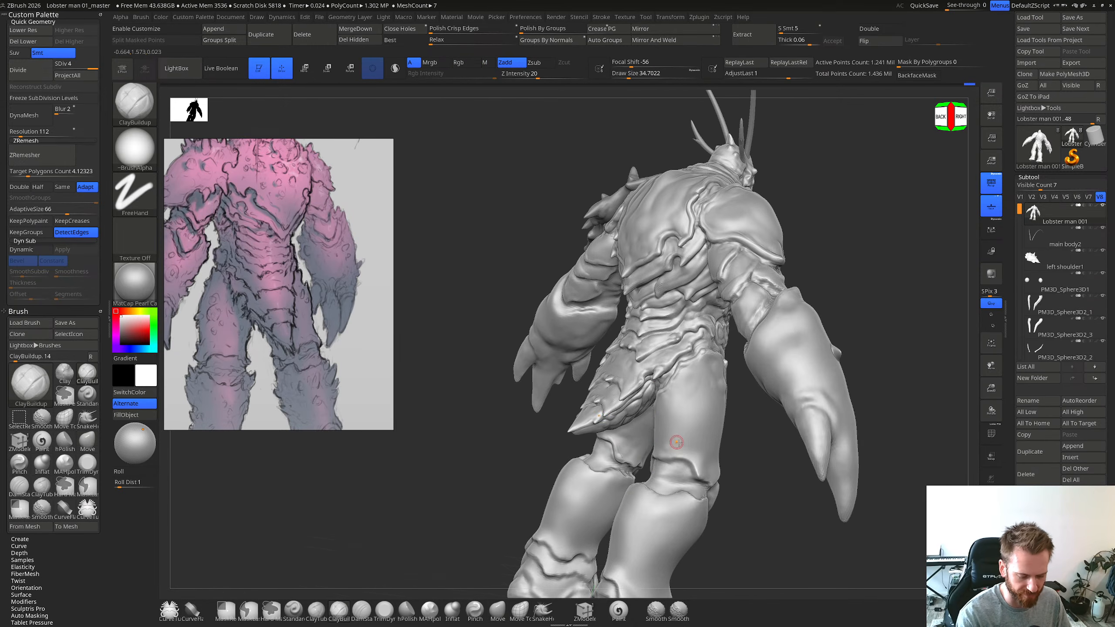
Step: Build up and smooth the plate edge at the back of the right thigh above the knee with ClayBuildup
mouse_move(682, 402)
ctrl+right_down()
mouse_move(686, 460)
mouse_move(670, 462)
mouse_move(701, 455)
mouse_move(675, 425)
ctrl+right_up()
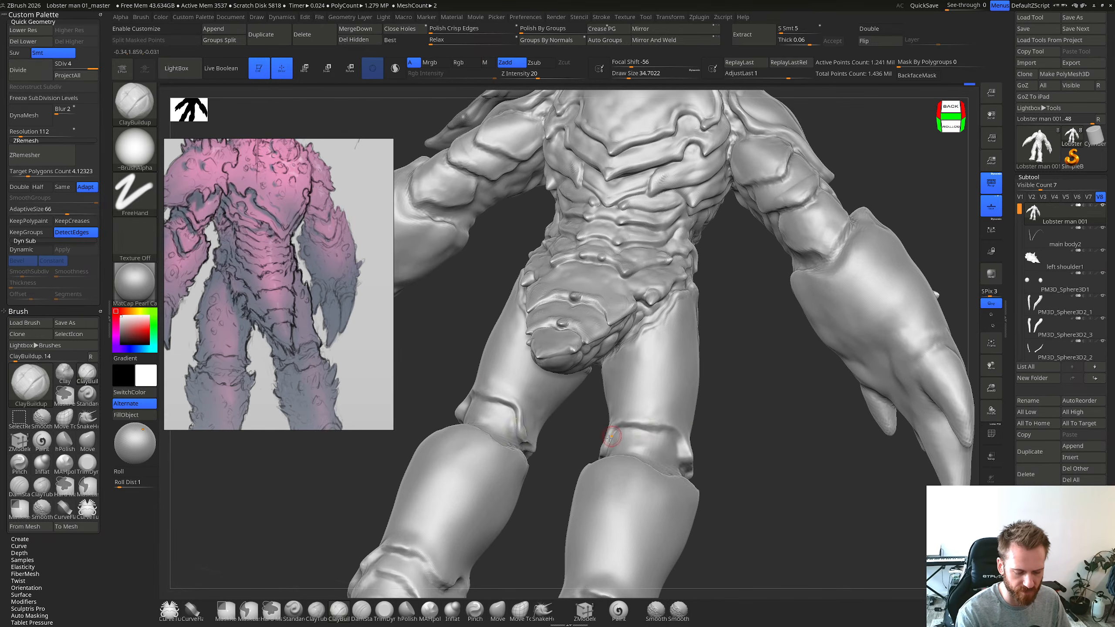
drag(667, 431, 686, 445)
key(ctrl+z)
right_drag(691, 415, 675, 437)
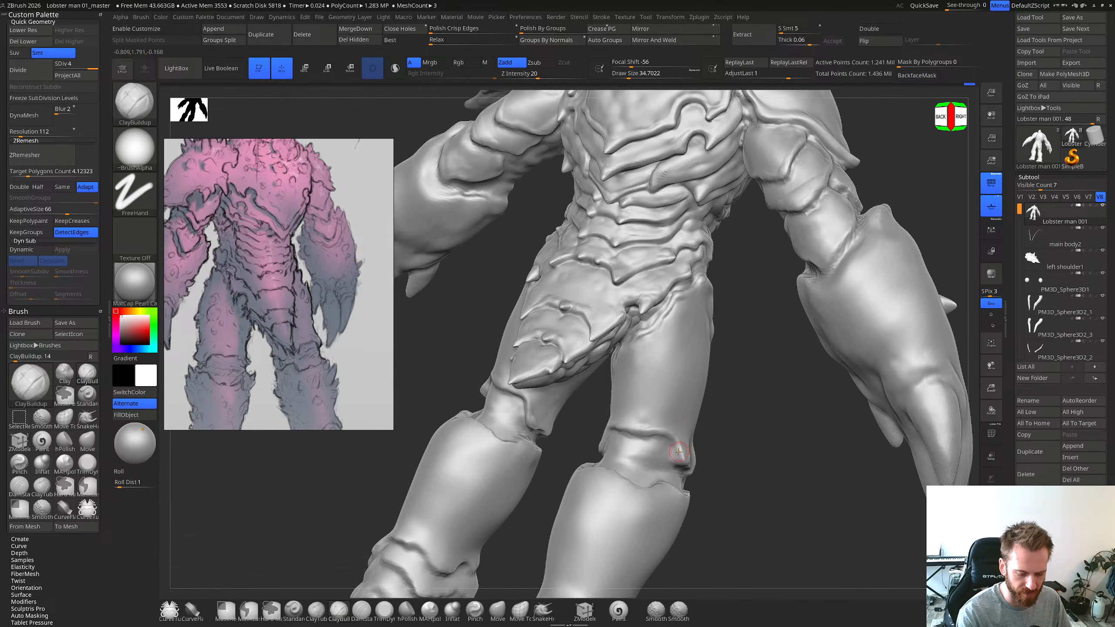
drag(685, 448, 684, 437)
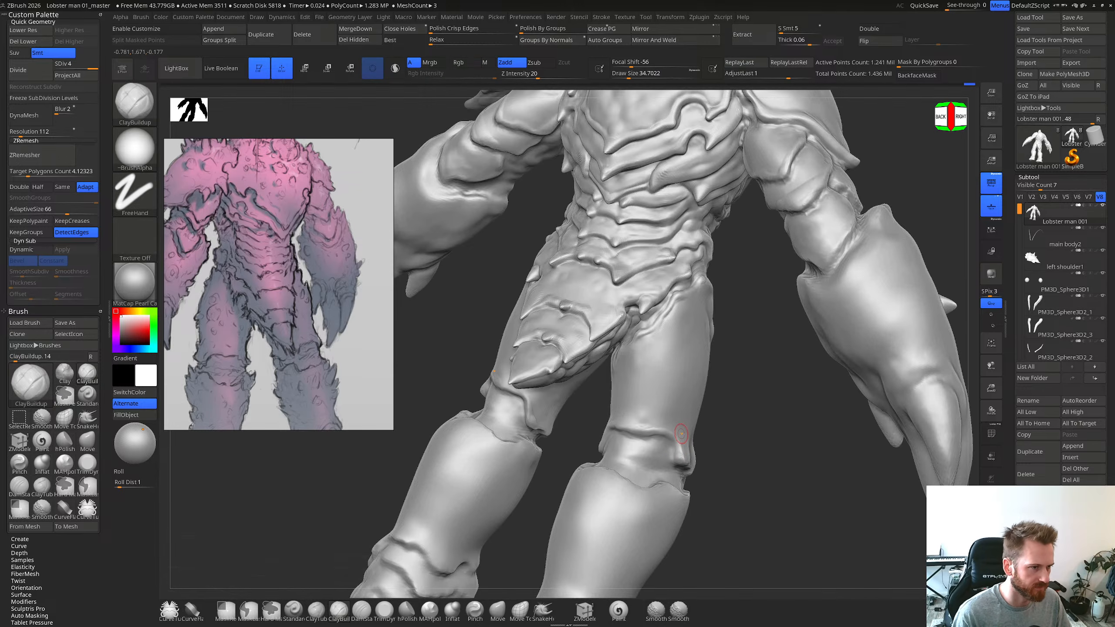
right_drag(679, 447, 660, 448)
shift+drag(673, 460, 676, 451)
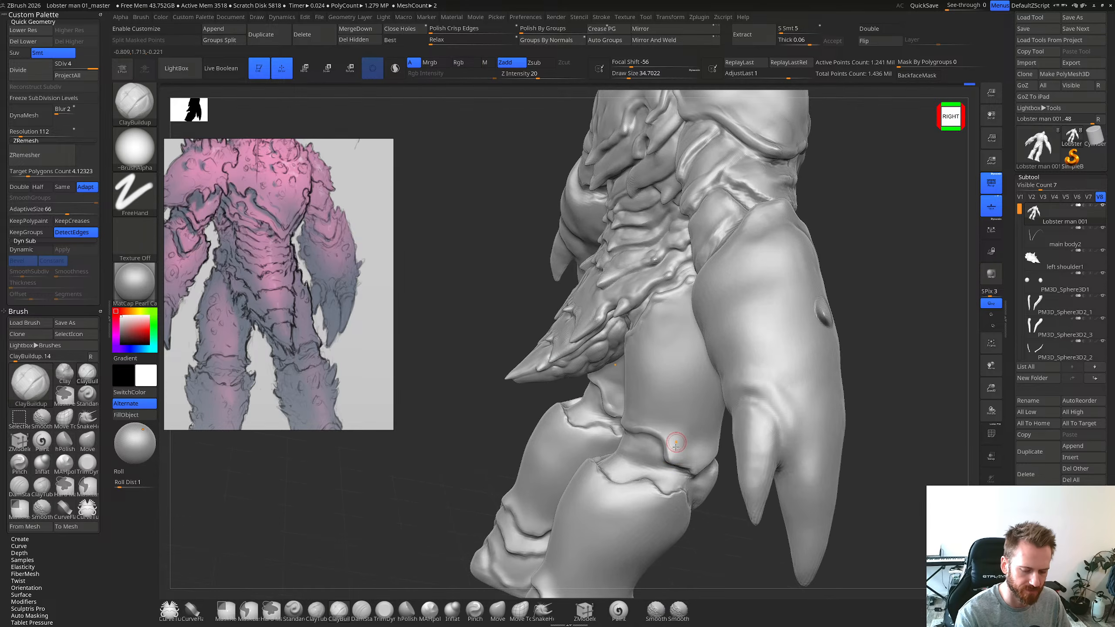
right_drag(678, 445, 694, 451)
mouse_move(679, 454)
mouse_down()
mouse_move(671, 463)
mouse_move(660, 419)
mouse_up()
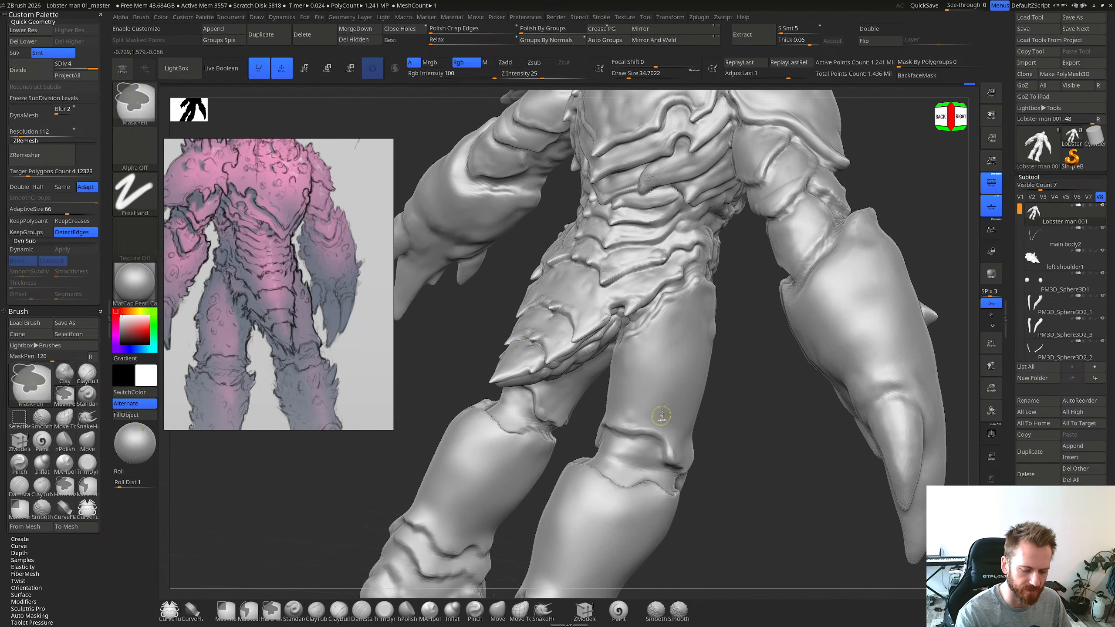
Step: Refine the right thigh's lower edge around the knee with DamStandard and ClayBuildup at a draw size of about 35
right_drag(654, 424, 672, 428)
mouse_move(593, 429)
right_down()
mouse_move(619, 432)
mouse_move(545, 428)
mouse_move(554, 447)
mouse_move(543, 460)
mouse_move(540, 443)
mouse_move(536, 455)
mouse_move(485, 453)
right_up()
key(b)
key(d)
key(s)
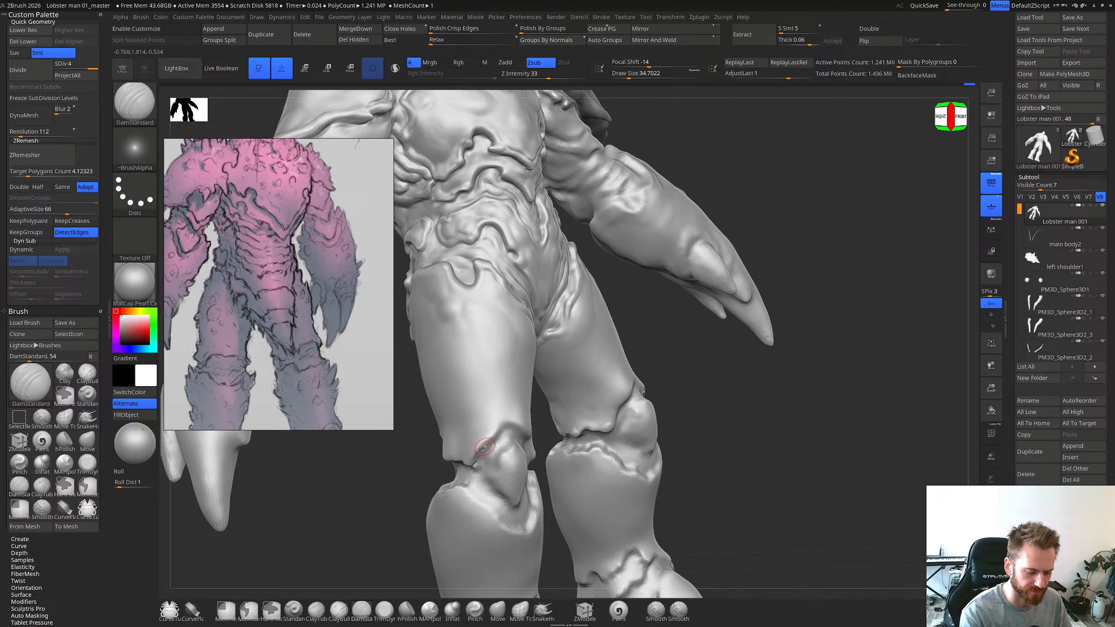
key(b)
key(c)
key(b)
Step: Reshape the outer corner of the right thigh's lower edge with Move at a draw size of about 56
mouse_move(468, 465)
right_down()
mouse_move(493, 443)
mouse_move(513, 479)
right_up()
key(b)
key(m)
key(v)
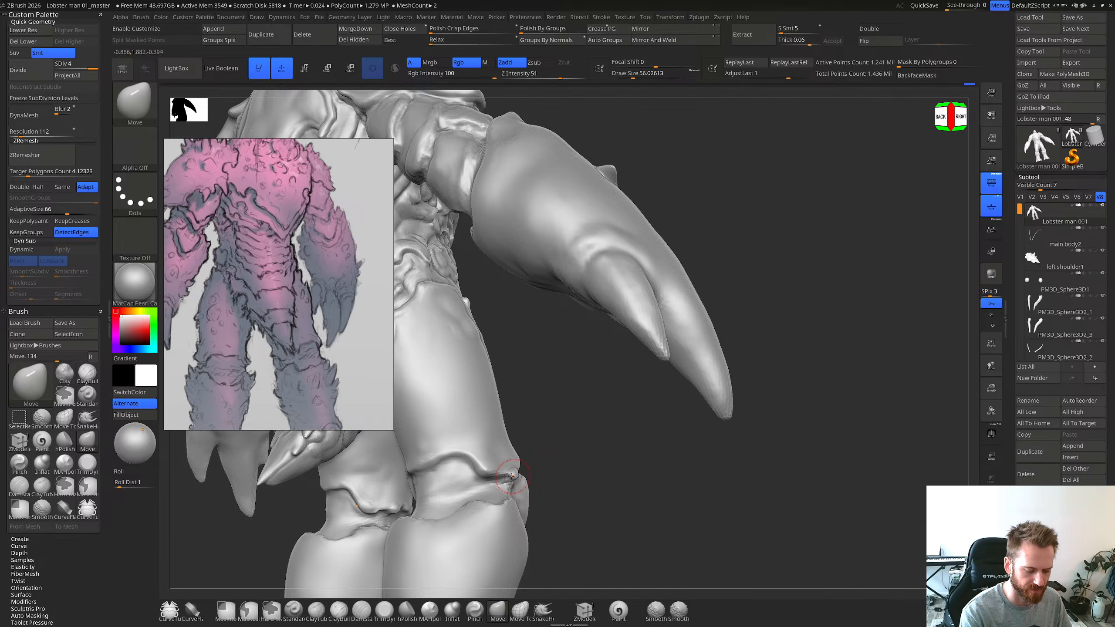
key(shift)
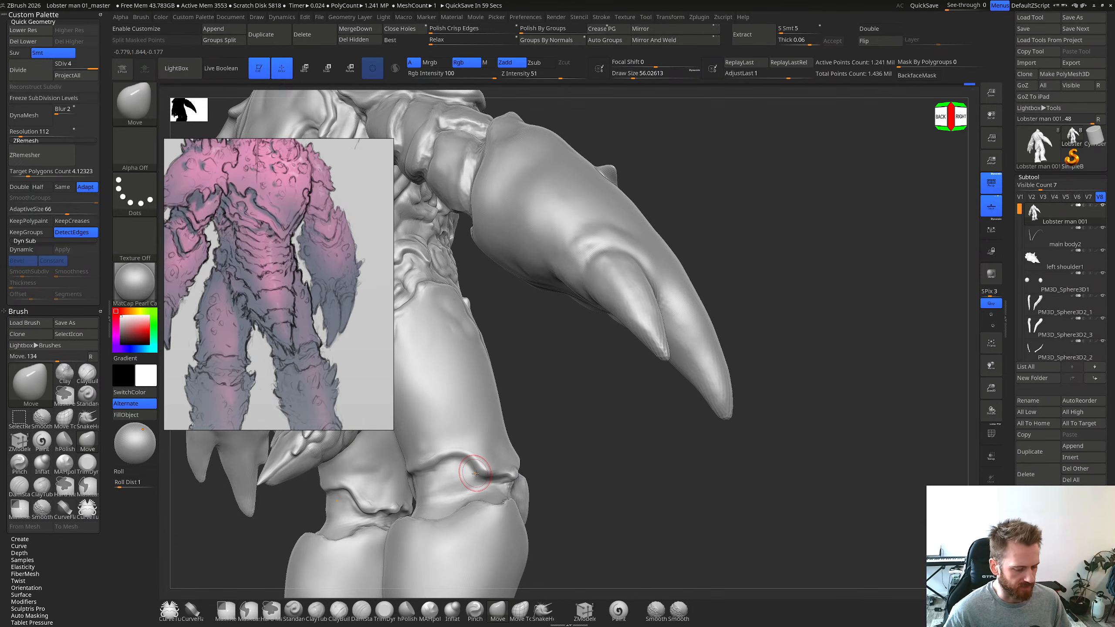
Step: Build up the folds at the back and inner side of the knee with ClayBuildup, starting at a draw size of about 30
mouse_move(505, 366)
right_down()
mouse_move(514, 423)
mouse_move(473, 452)
mouse_move(505, 452)
right_up()
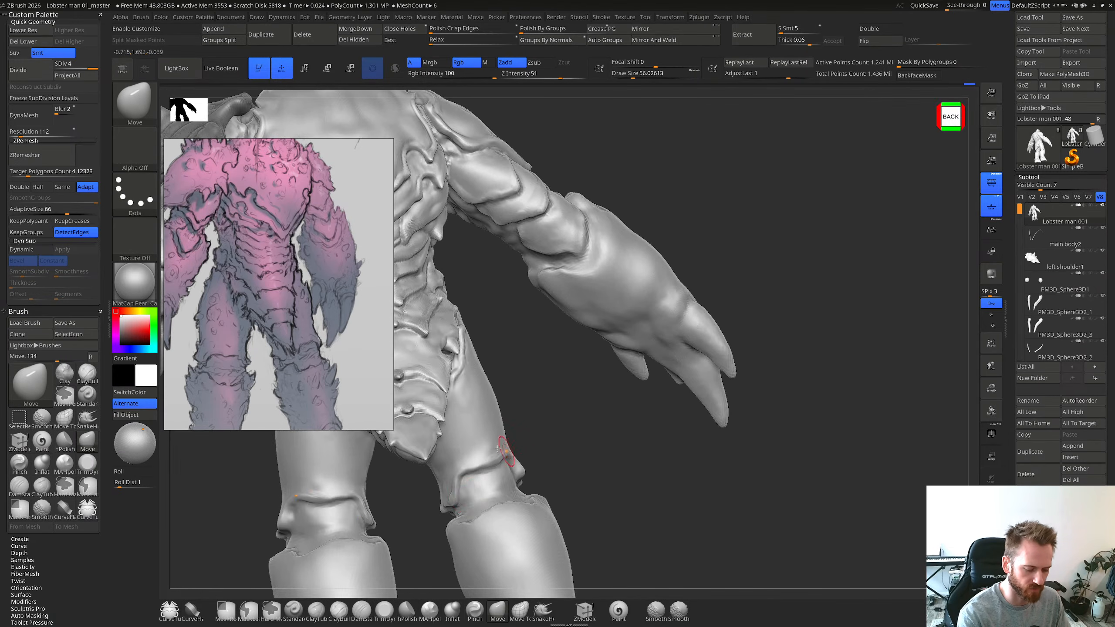
key(1)
key(s)
drag(491, 480, 486, 481)
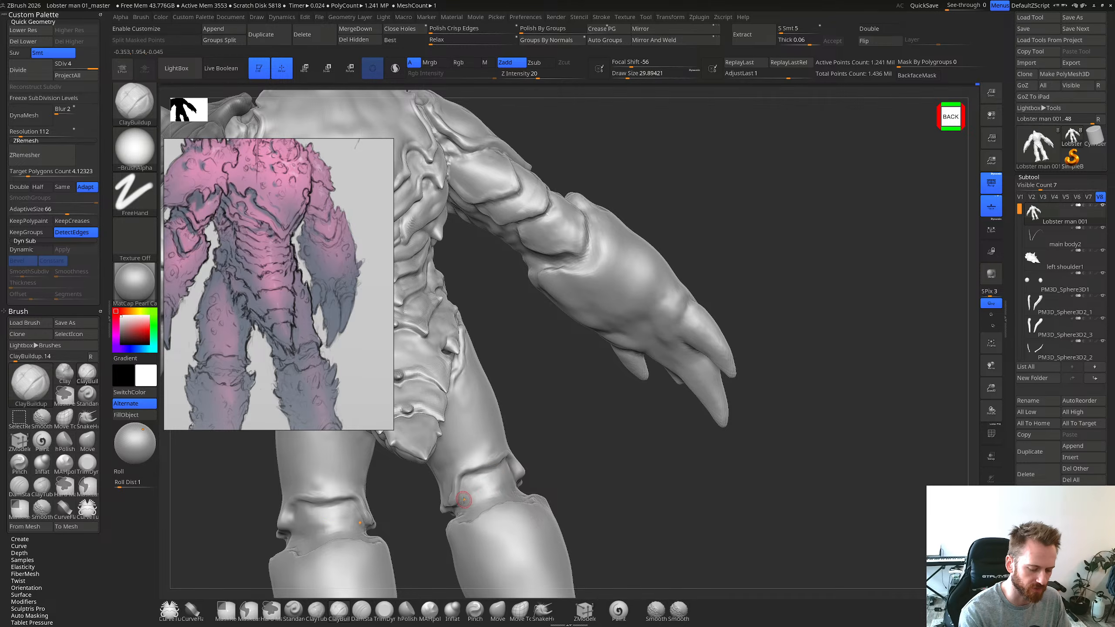
mouse_move(468, 489)
right_down()
mouse_move(486, 492)
mouse_move(442, 522)
right_up()
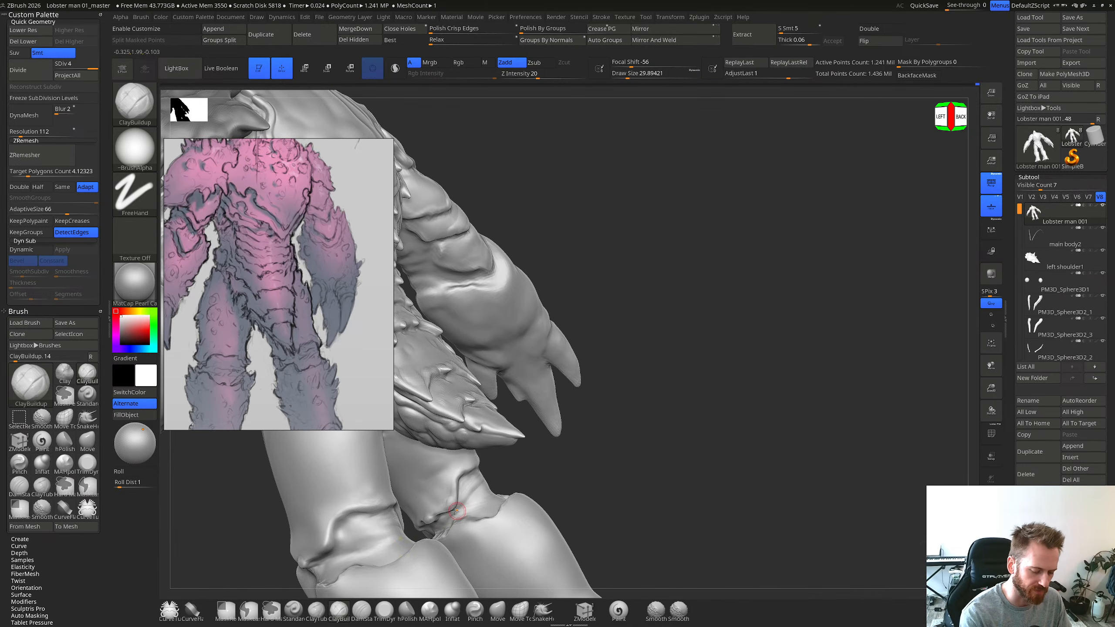
right_drag(466, 494, 458, 522)
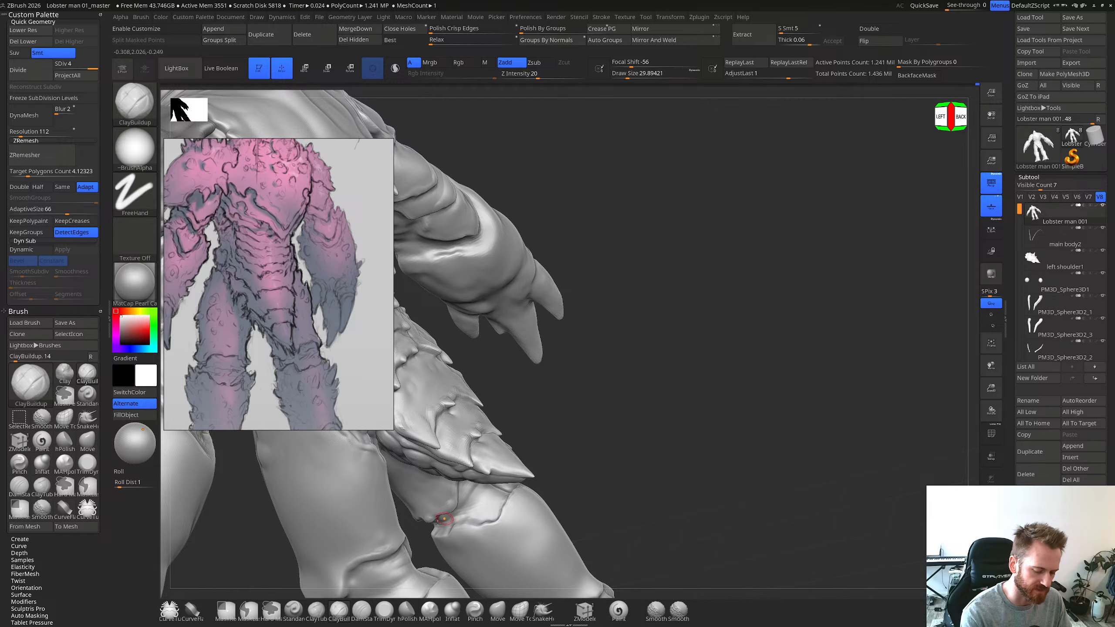
right_drag(467, 514, 490, 480)
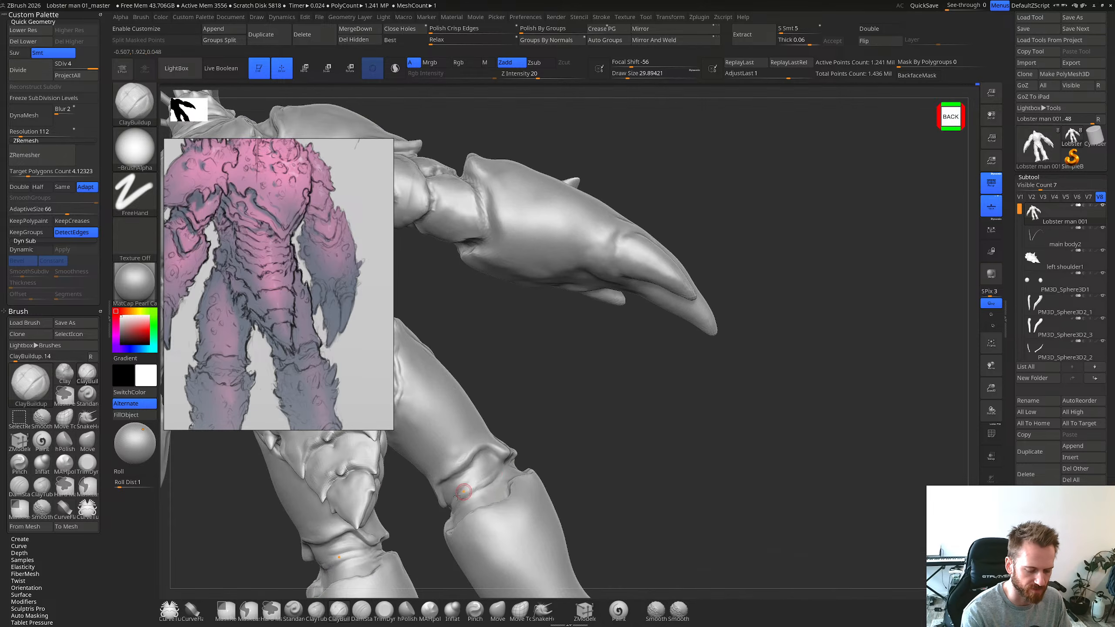
mouse_move(472, 465)
right_down()
mouse_move(491, 454)
mouse_move(505, 480)
right_up()
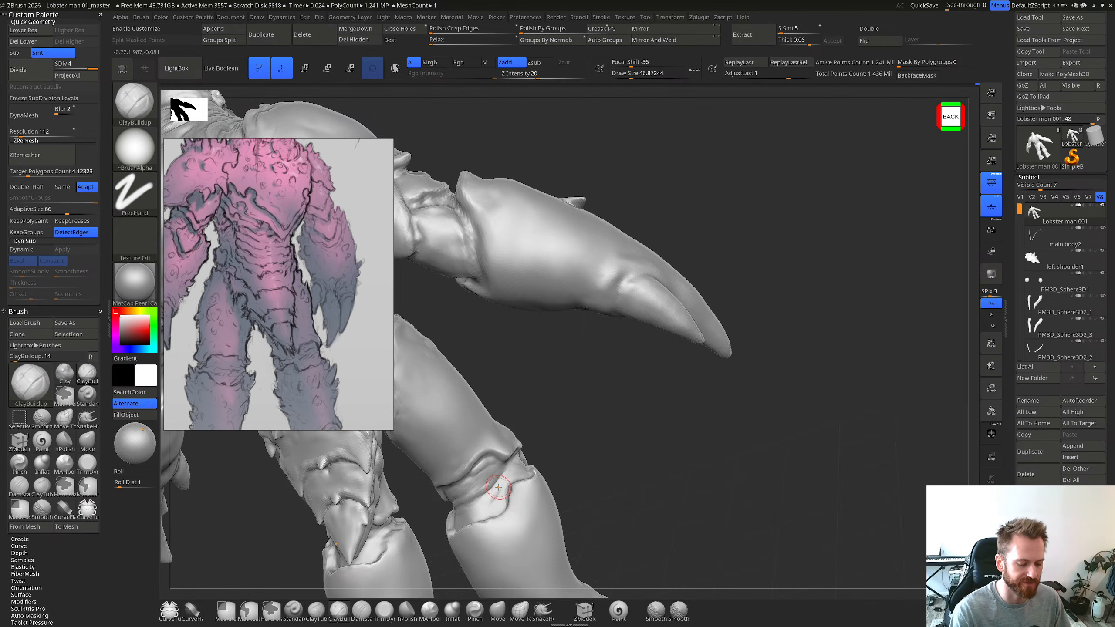
Step: Carve creases beneath the thigh's lower edge at the back of the knee with DamStandard at a draw size of about 41
mouse_move(499, 487)
right_down()
mouse_move(485, 465)
mouse_move(503, 475)
mouse_move(475, 497)
mouse_move(457, 455)
mouse_move(464, 466)
mouse_move(516, 409)
right_up()
key(b)
key(d)
key(s)
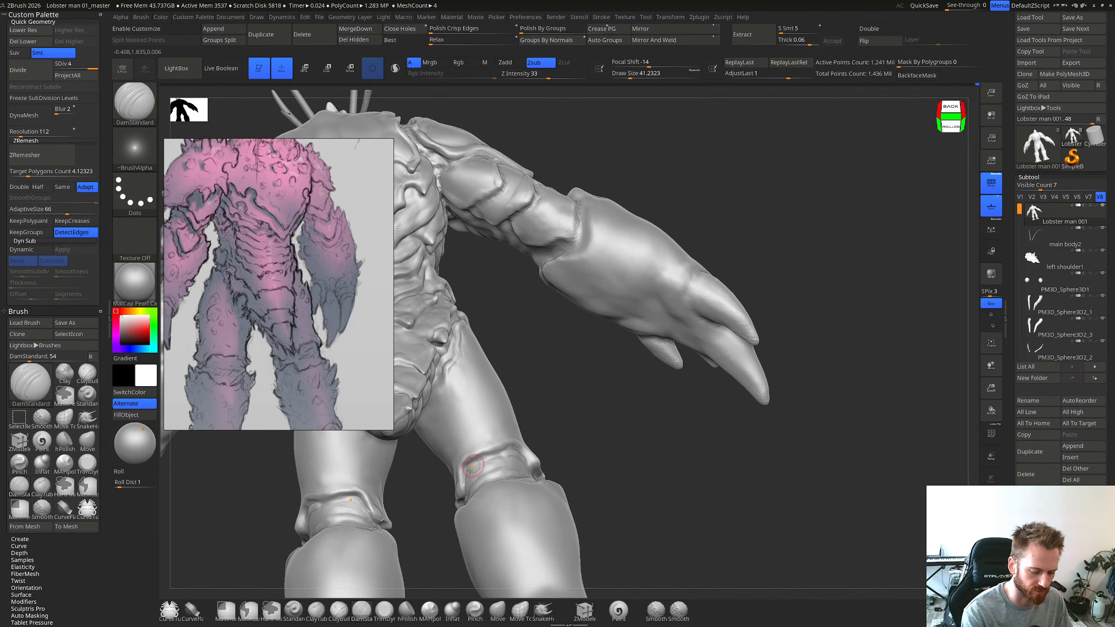
right_drag(510, 429, 522, 450)
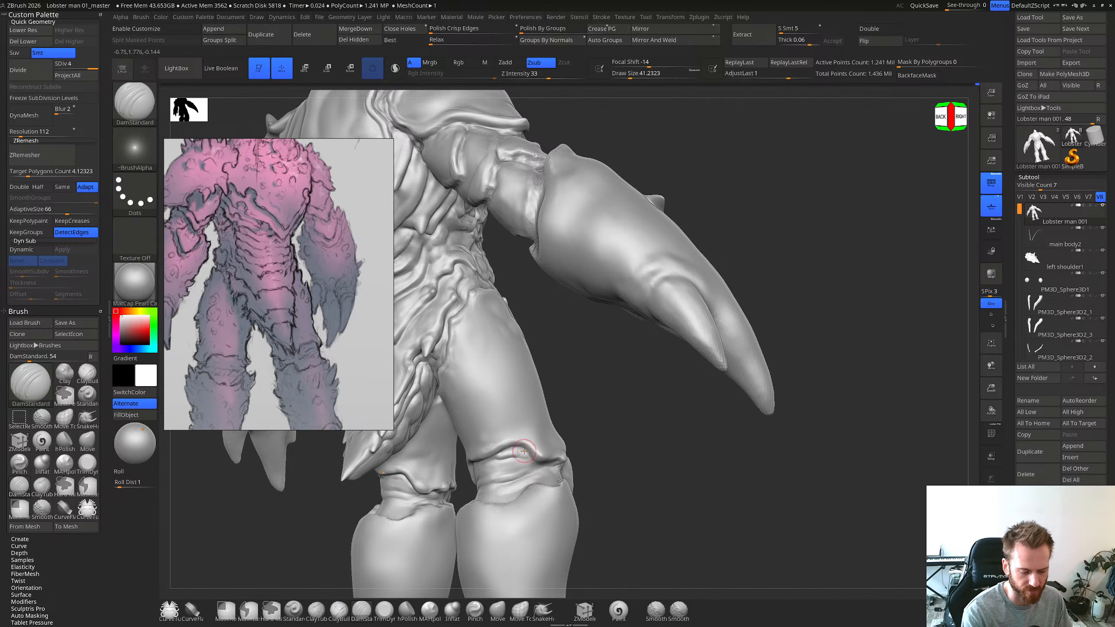
mouse_move(524, 451)
right_down()
mouse_move(542, 437)
mouse_move(538, 445)
right_up()
drag(544, 479, 544, 480)
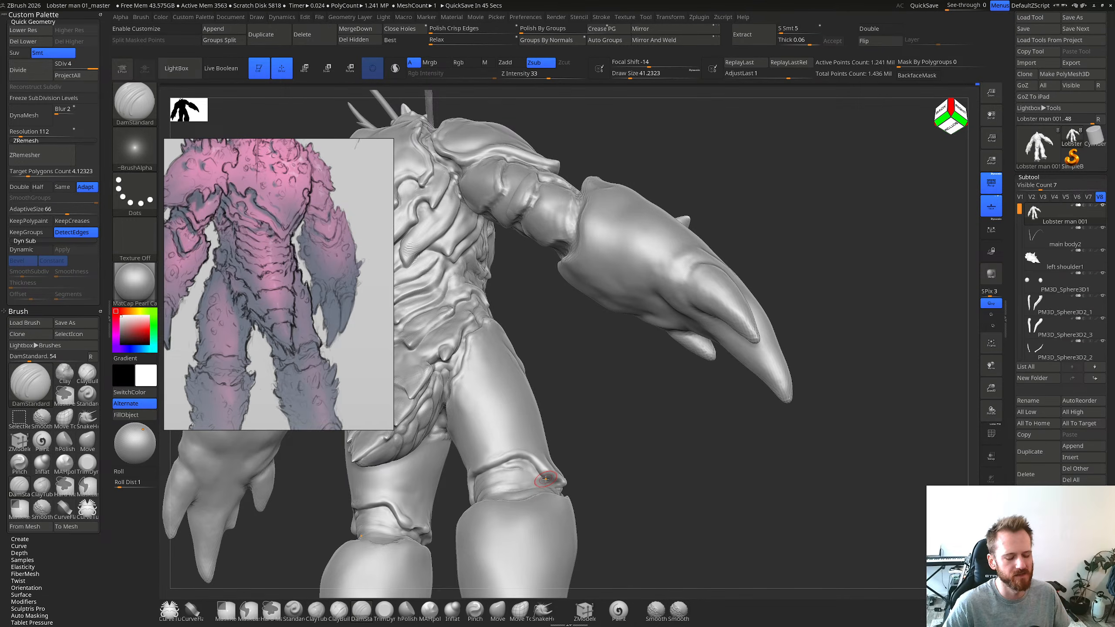
Step: Build up and smooth the back and inner side of the knee with ClayBuildup at a draw size of about 41
mouse_move(546, 479)
right_down()
mouse_move(525, 437)
mouse_move(544, 435)
mouse_move(534, 447)
right_up()
key(b)
key(c)
key(b)
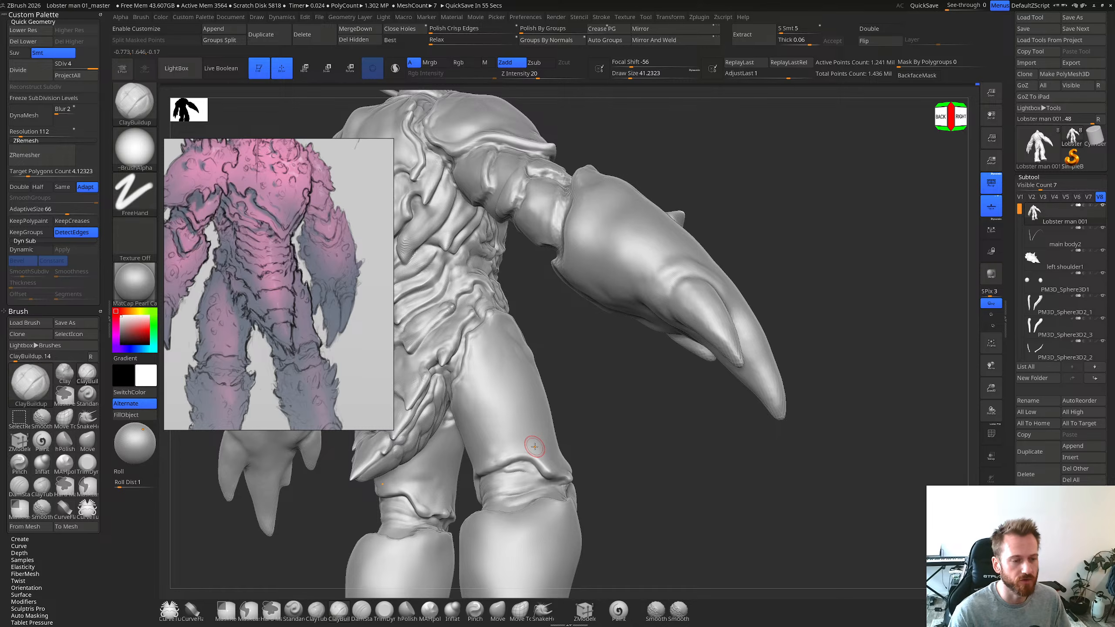
right_drag(507, 410, 537, 431)
shift+drag(486, 503, 484, 509)
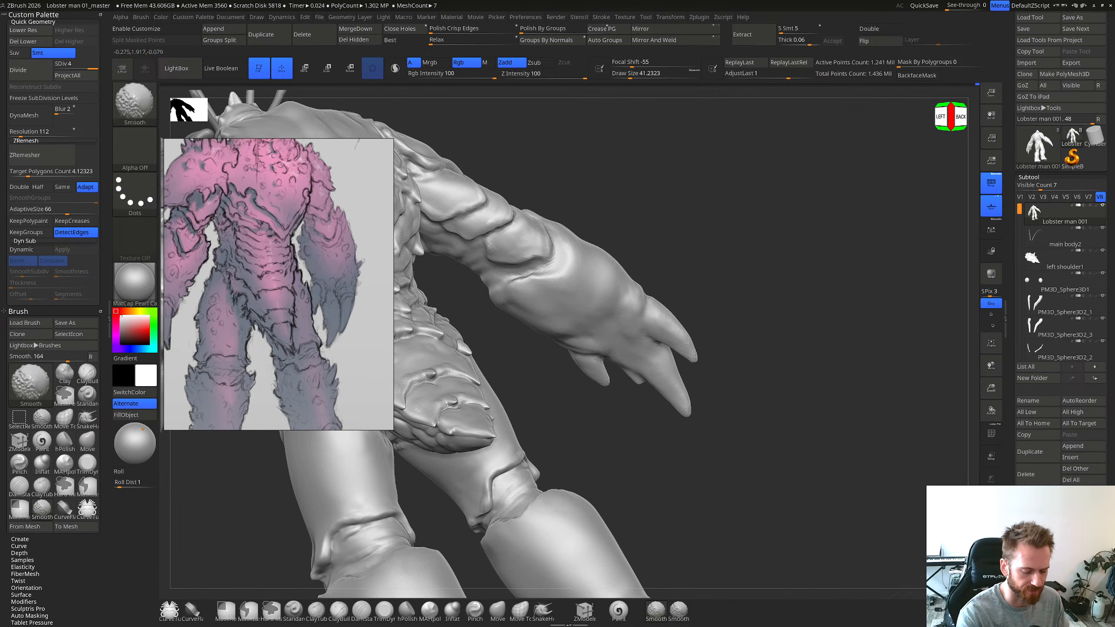
right_drag(484, 509, 465, 505)
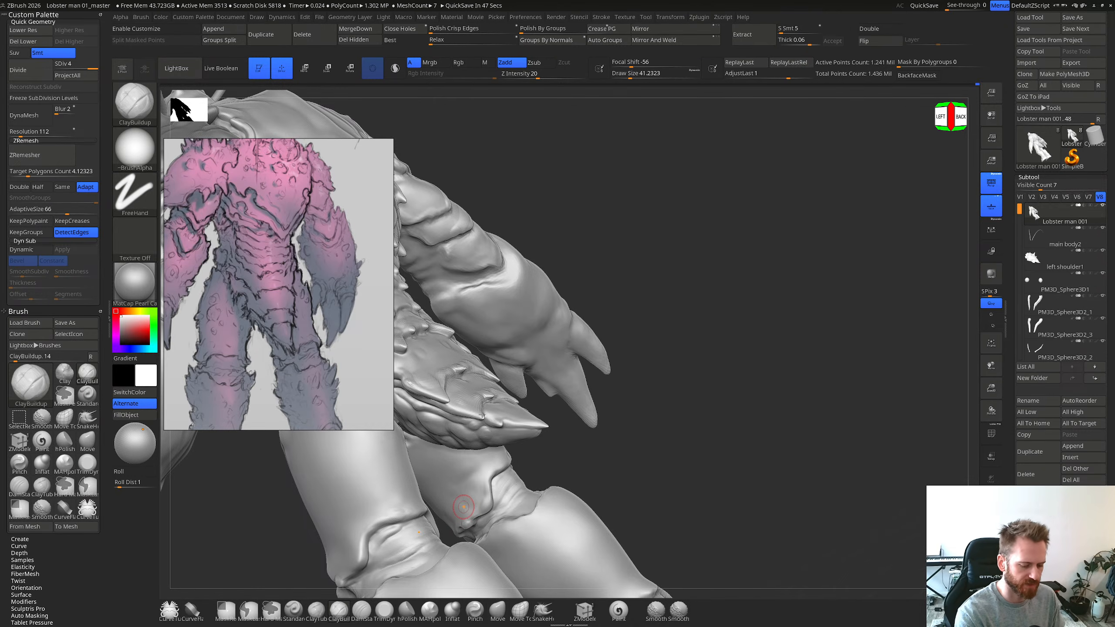
mouse_move(472, 510)
shift+right_down()
mouse_move(487, 419)
mouse_move(544, 422)
mouse_move(532, 413)
mouse_move(553, 428)
mouse_move(528, 439)
mouse_move(539, 386)
mouse_move(540, 418)
mouse_move(522, 435)
shift+right_up()
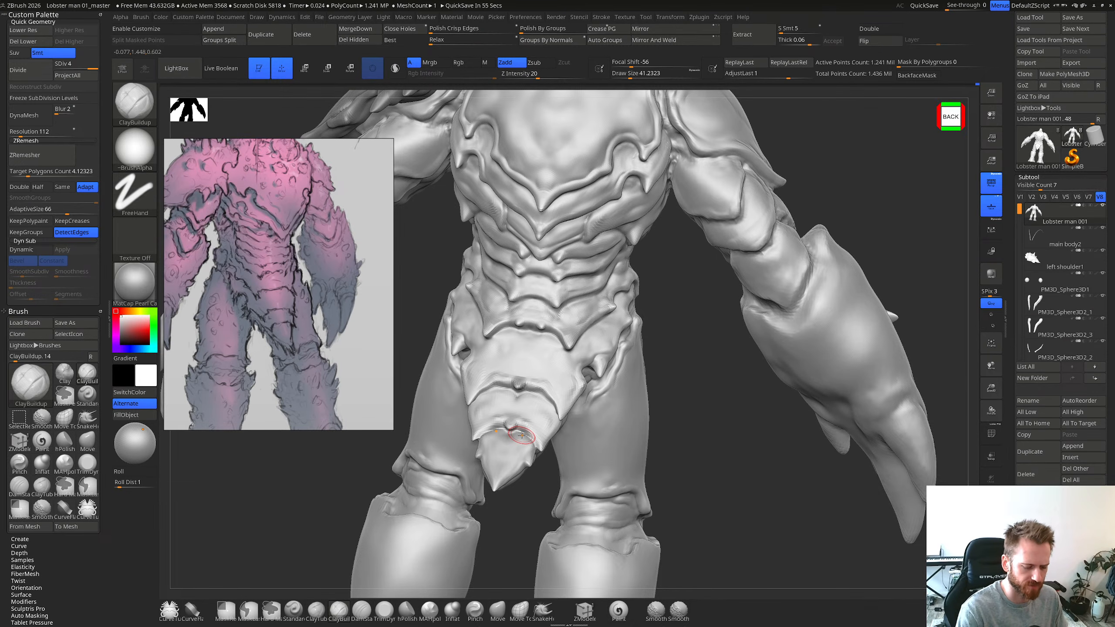
Step: Smooth and refine the side of the large upper tail plate with ClayBuildup at a draw size of about 41
right_drag(521, 435, 470, 386)
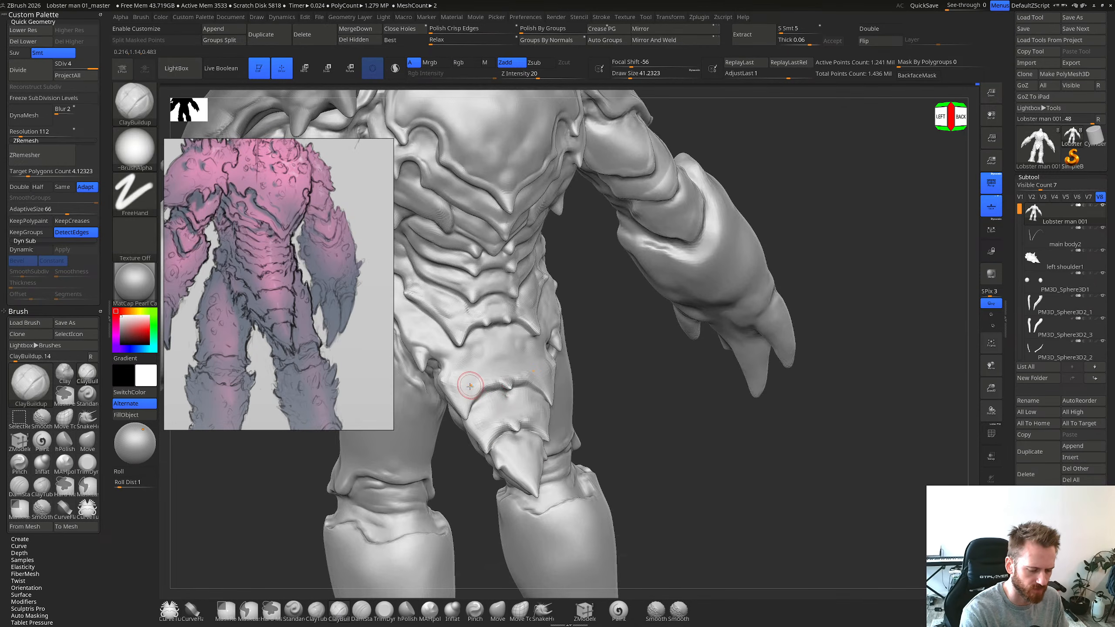
shift+drag(462, 394, 466, 380)
right_drag(466, 380, 439, 373)
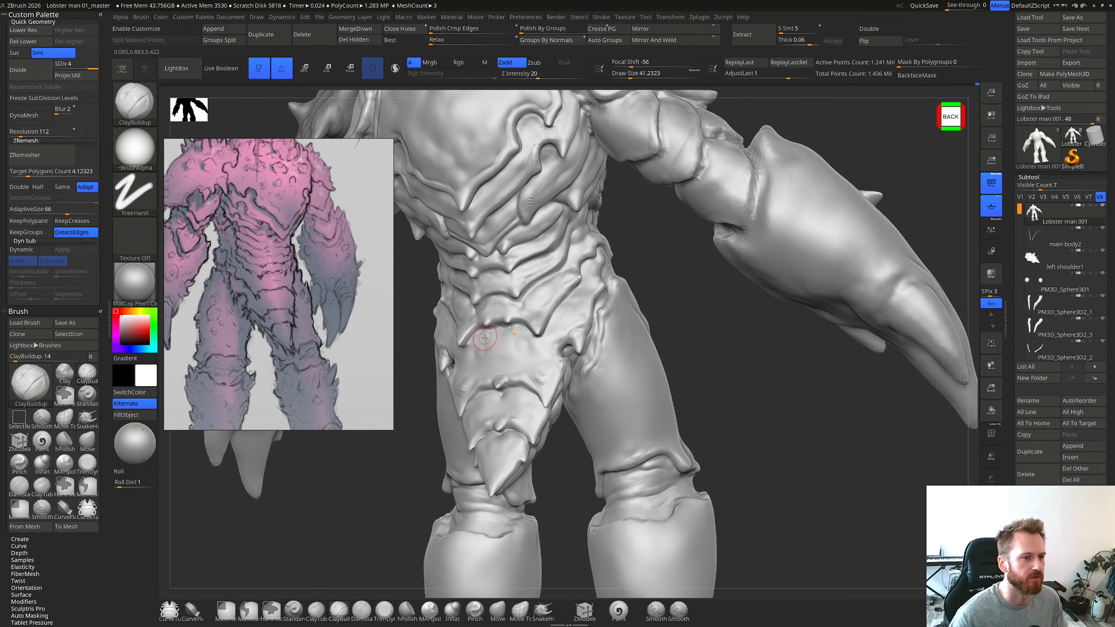
Step: Carve grooves between the lumps on the tail's side and underside with DamStandard at a draw size of about 41
right_drag(485, 338, 562, 430)
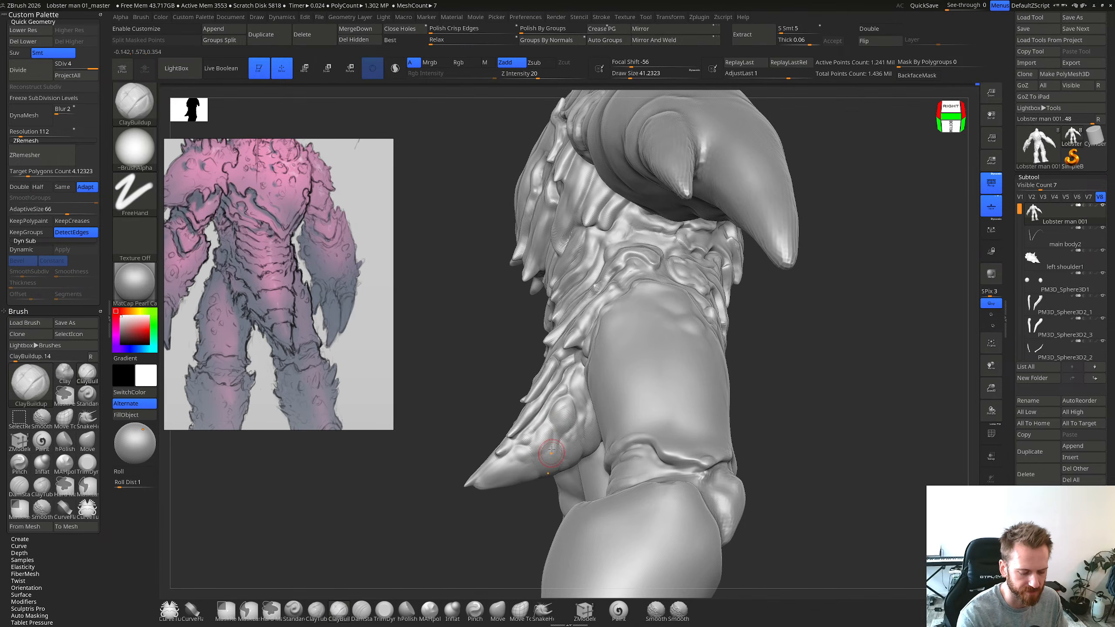
key(b)
key(d)
key(s)
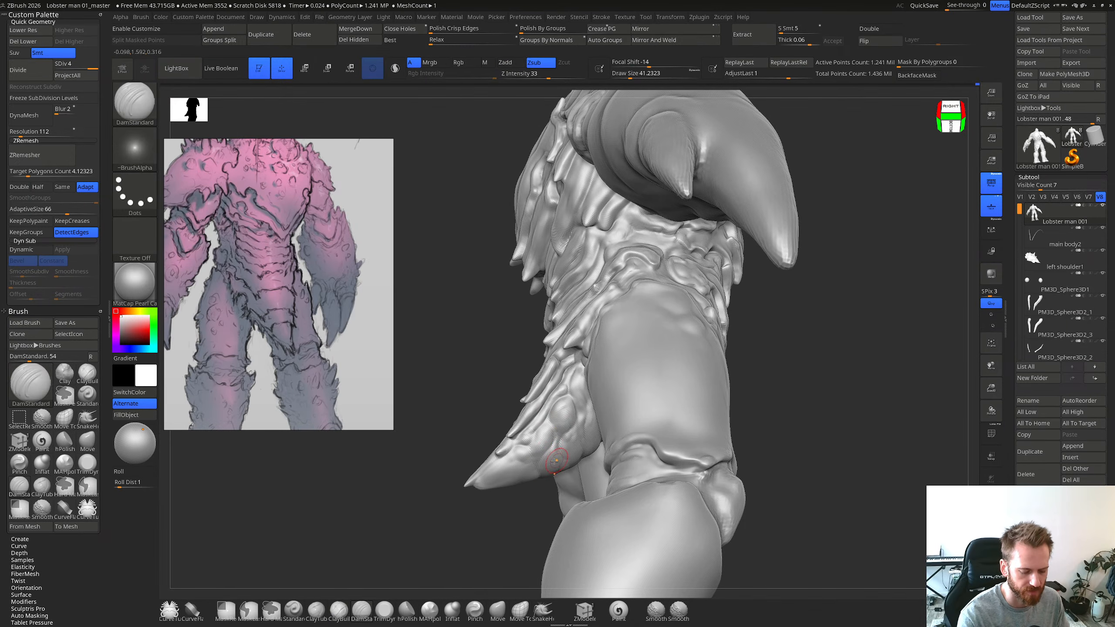
mouse_move(555, 461)
mouse_down()
mouse_move(561, 429)
mouse_move(582, 413)
mouse_up()
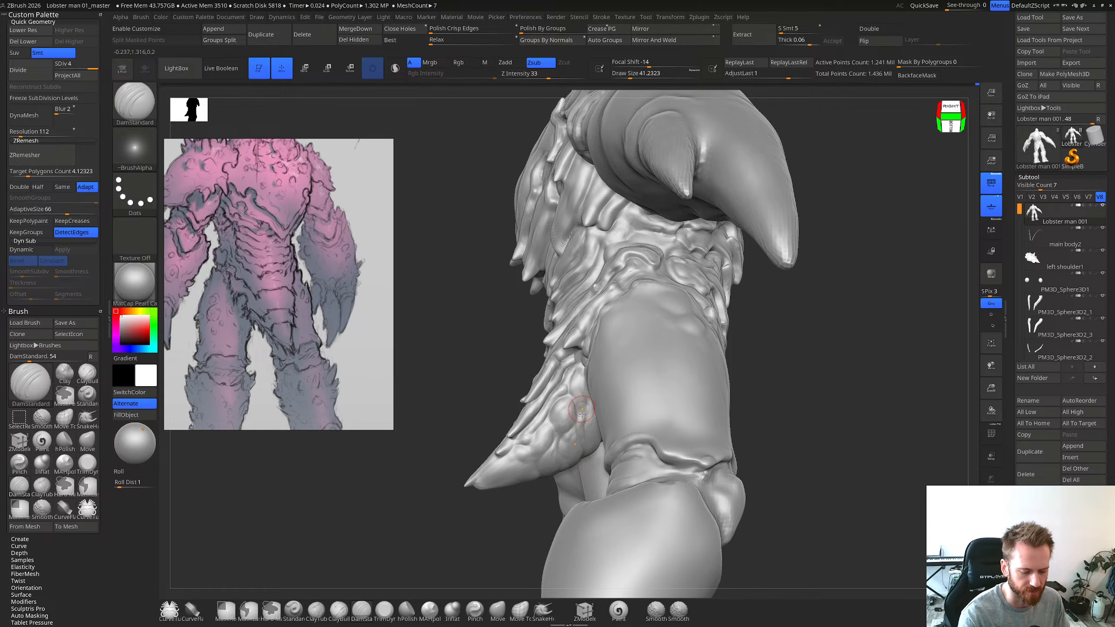
right_drag(590, 403, 585, 391)
right_drag(568, 435, 530, 472)
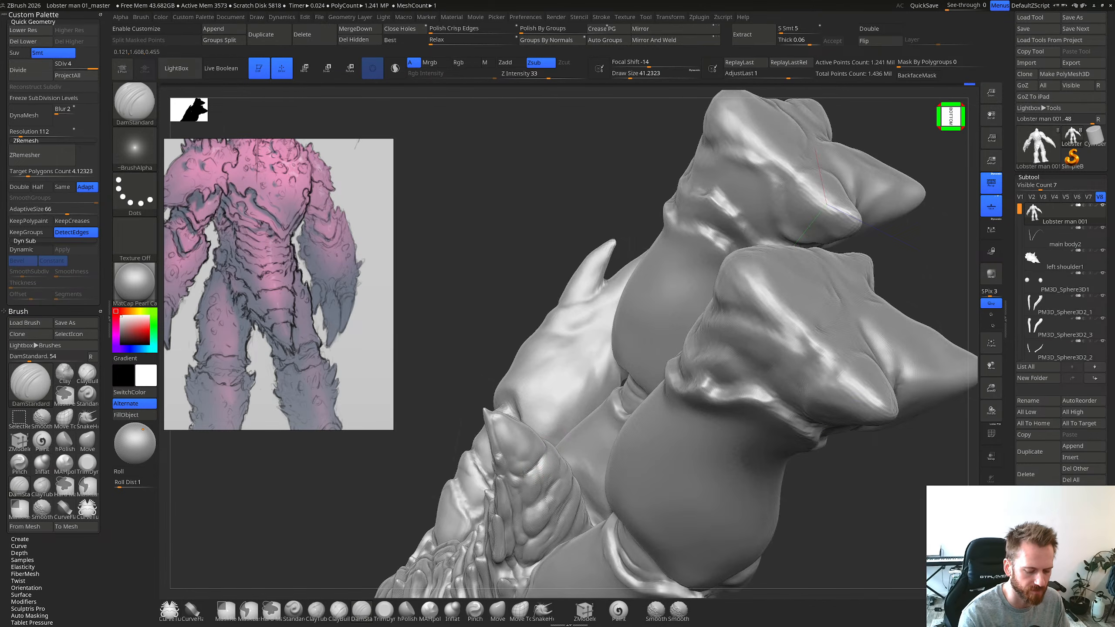
drag(524, 475, 514, 473)
mouse_move(548, 434)
right_down()
mouse_move(533, 484)
mouse_move(571, 420)
right_up()
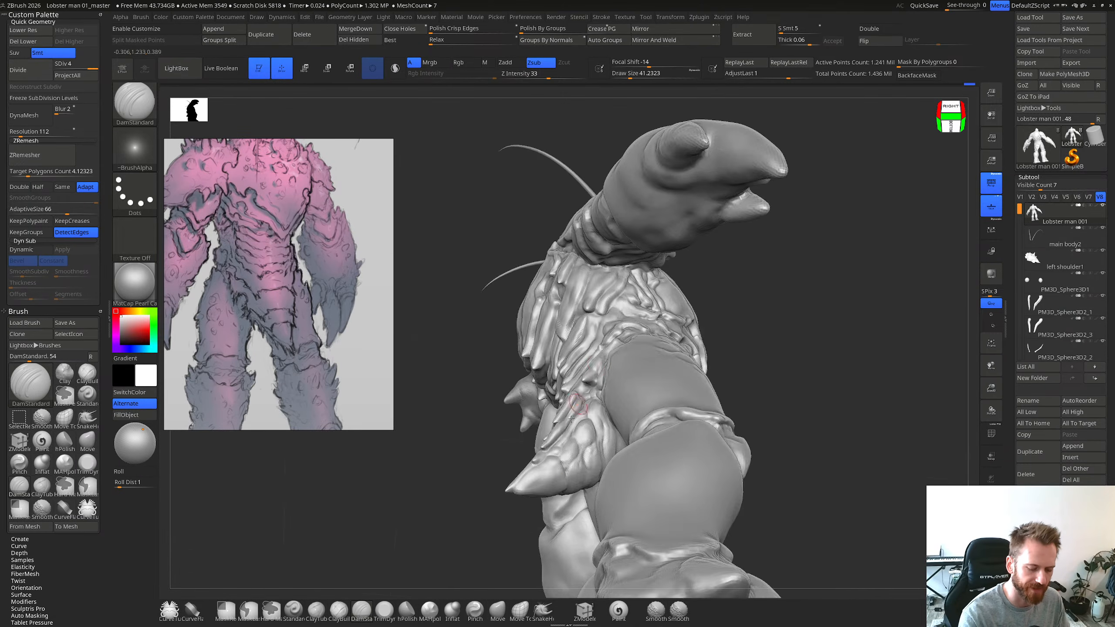
Step: Smooth the side of the pointed tail tip and build it up with ClayBuildup, reducing the draw size to about 28
right_drag(565, 460, 537, 489)
shift+drag(533, 485, 536, 470)
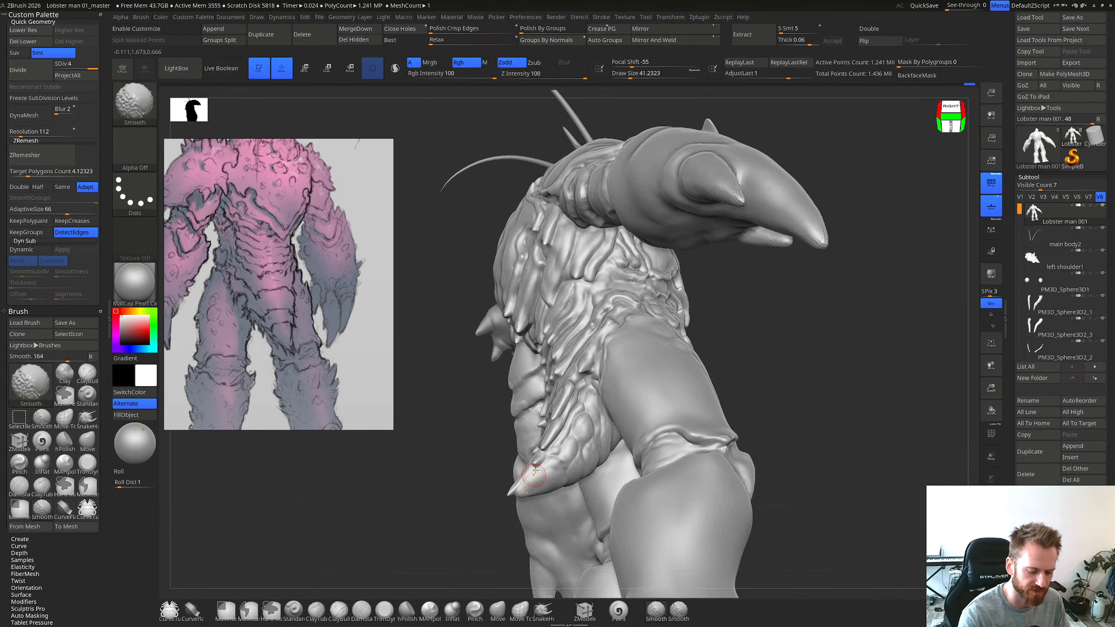
right_drag(536, 471, 530, 485)
key(b)
key(c)
key(b)
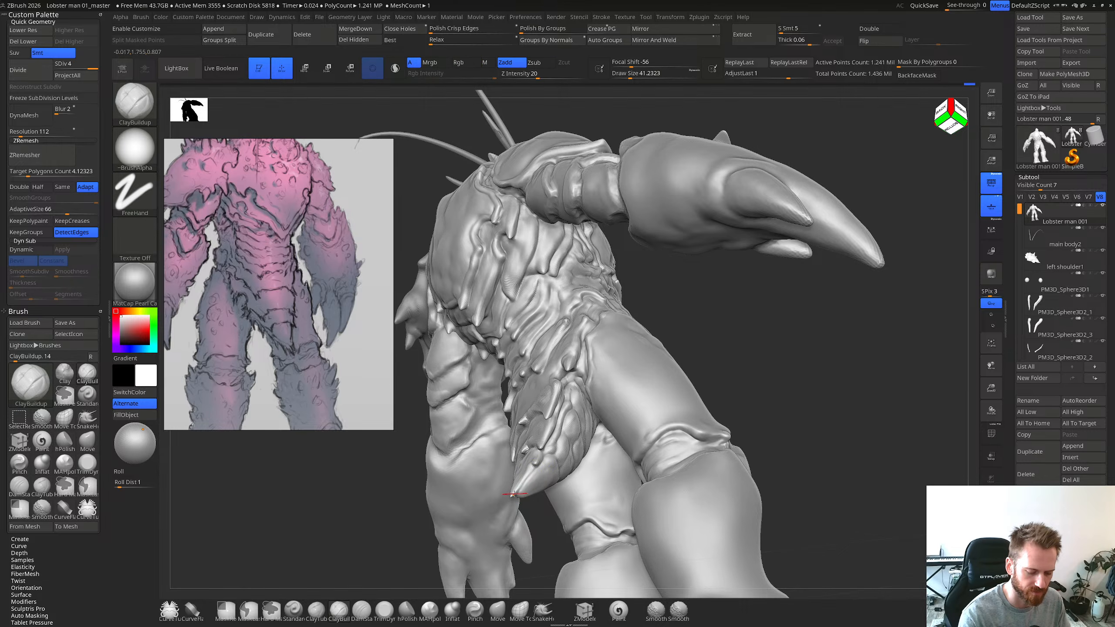
drag(531, 470, 527, 478)
right_drag(531, 466, 535, 482)
key(s)
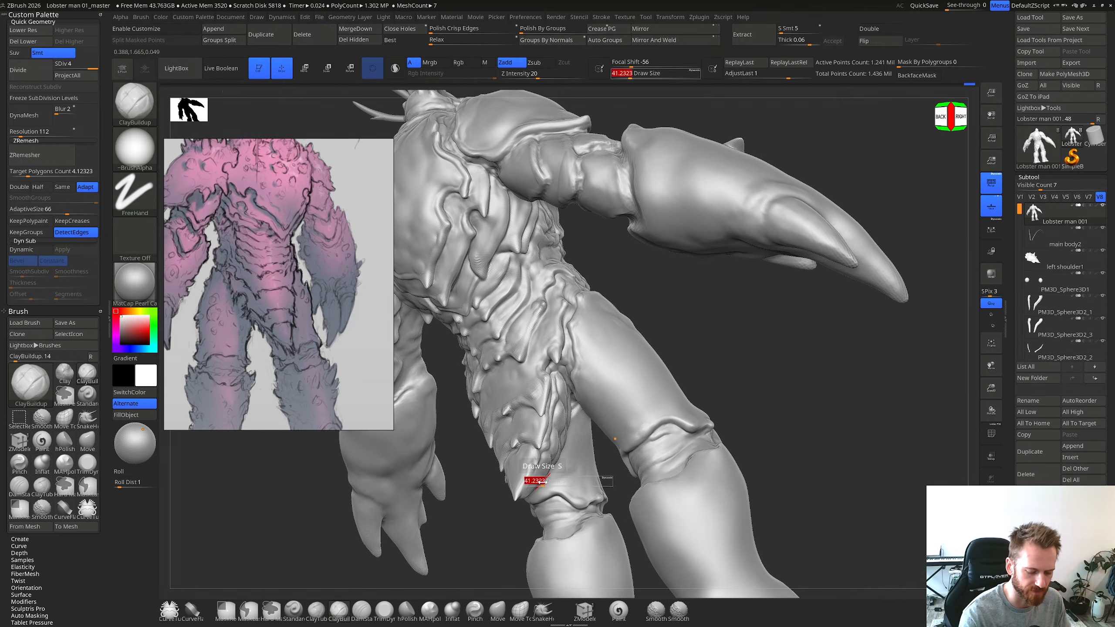
drag(537, 482, 533, 482)
mouse_move(529, 470)
right_down()
mouse_move(492, 501)
mouse_move(503, 511)
mouse_move(506, 502)
right_up()
Step: Carve creases into the pointed last tail plate with DamStandard, raising the draw size to about 43
key(b)
key(d)
key(s)
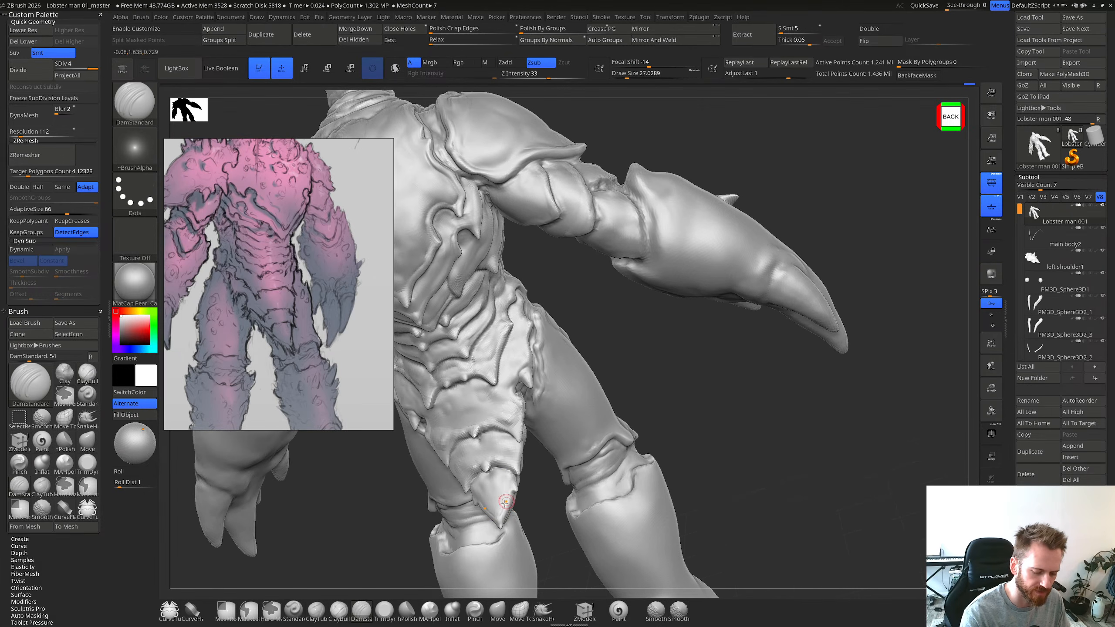
key(s)
mouse_move(504, 509)
mouse_down()
mouse_move(494, 507)
mouse_move(499, 515)
mouse_move(505, 502)
mouse_up()
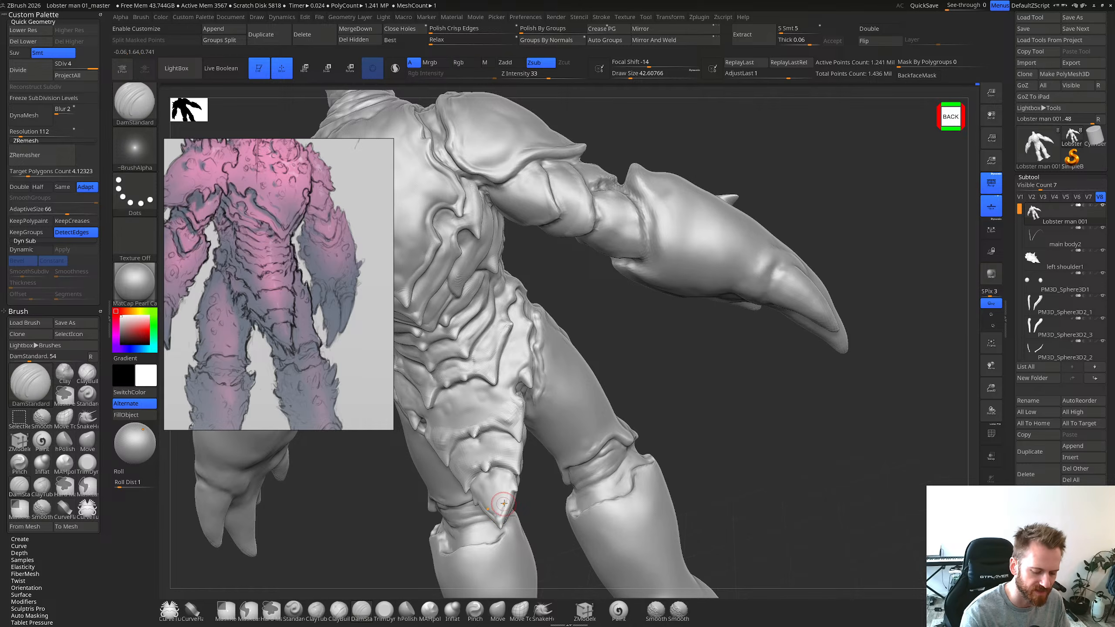
Step: Build up the pointed last tail plate with ClayBuildup at a draw size of about 43 and smooth its surface
key(b)
key(c)
key(b)
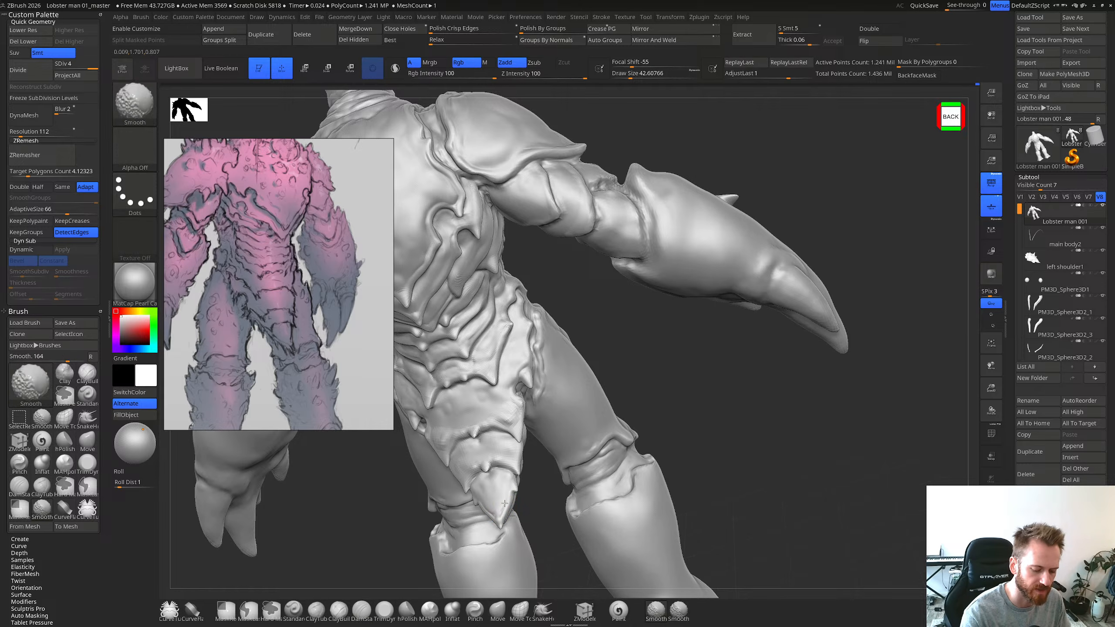
shift+drag(504, 493, 501, 501)
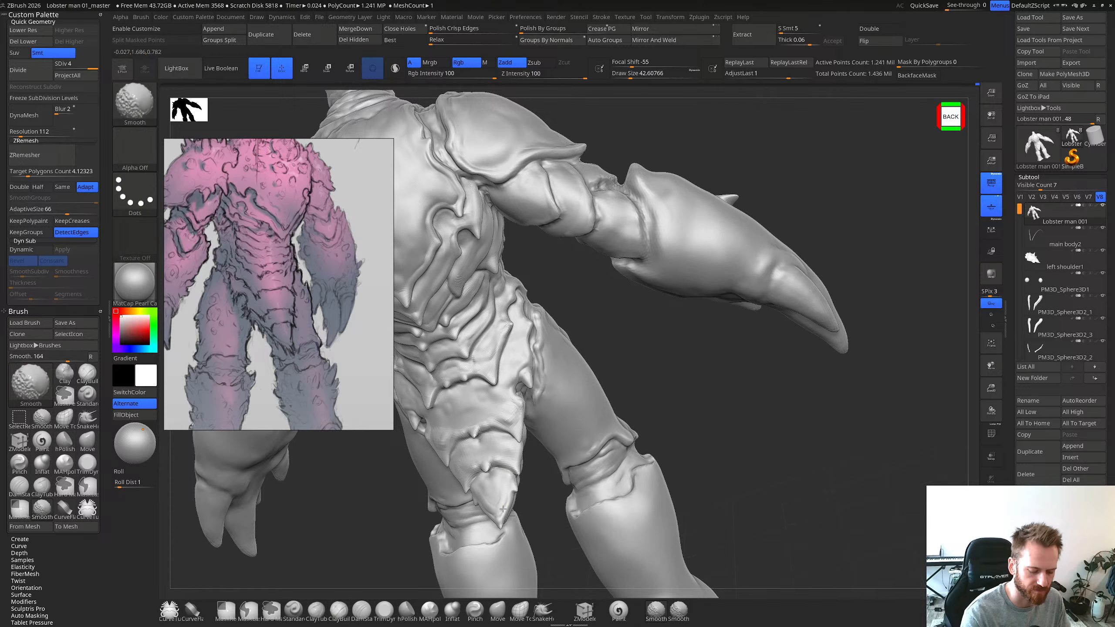
right_drag(444, 496, 505, 502)
mouse_move(475, 482)
mouse_down()
mouse_move(498, 472)
mouse_move(510, 490)
mouse_up()
mouse_move(510, 491)
right_down()
mouse_move(491, 499)
mouse_move(505, 476)
mouse_move(468, 522)
mouse_move(494, 505)
mouse_move(490, 473)
mouse_move(536, 494)
right_up()
Step: Swell the raised forms on the tail plates with the Inflat brush at a draw size of about 43
key(b)
key(i)
key(n)
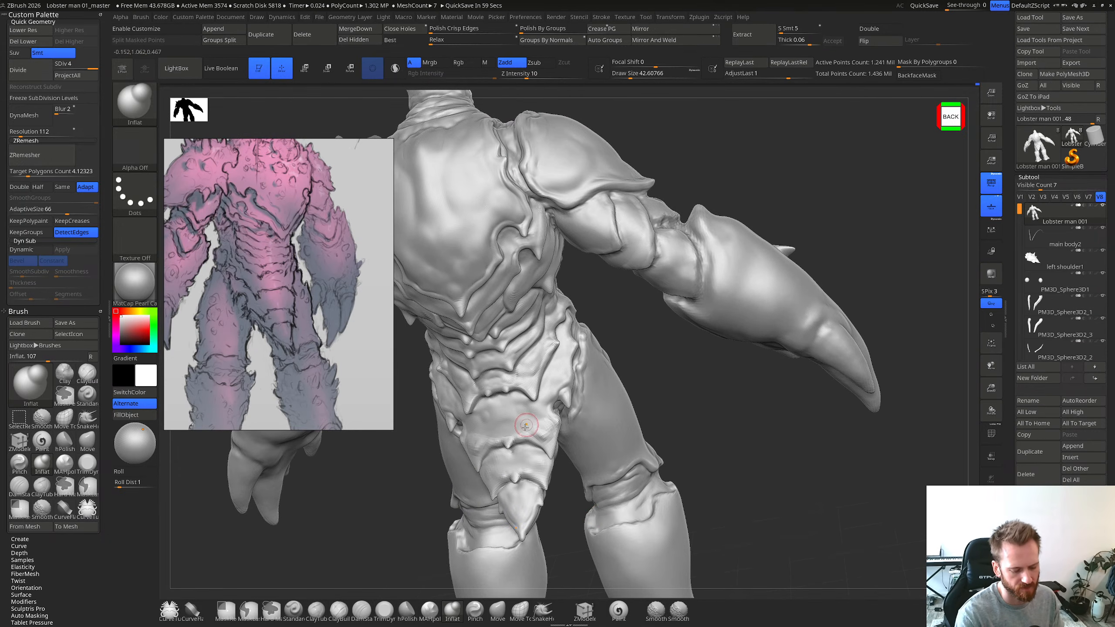
right_drag(527, 426, 499, 480)
Step: Refine the lower tail plates with ClayBuildup, reducing the draw size to about 31
key(b)
key(c)
key(b)
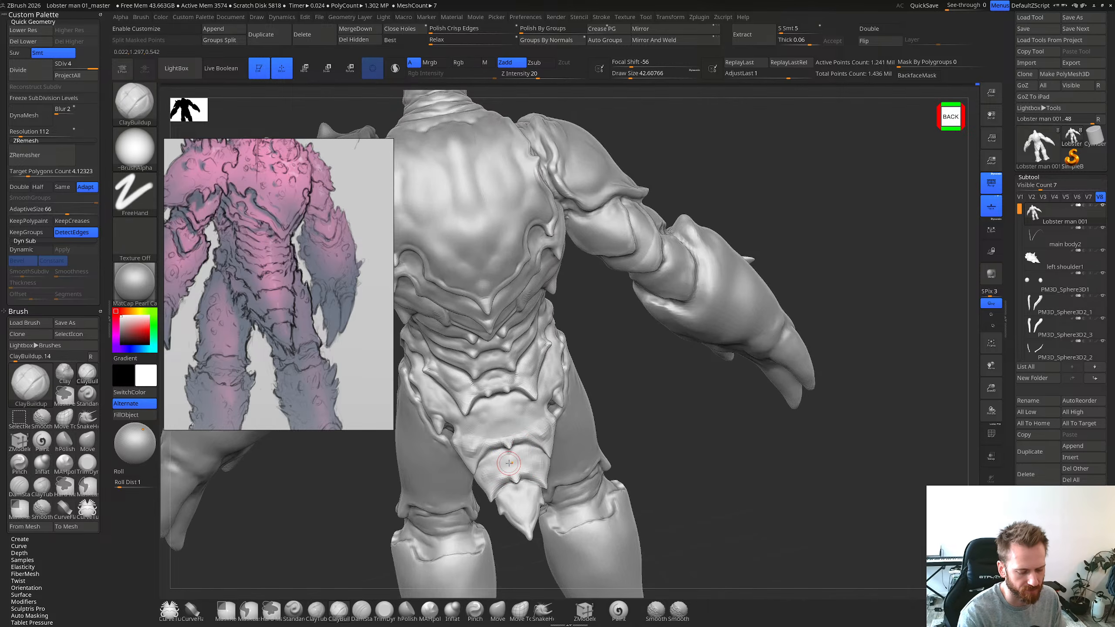
key(bracketleft)
right_drag(579, 419, 597, 416)
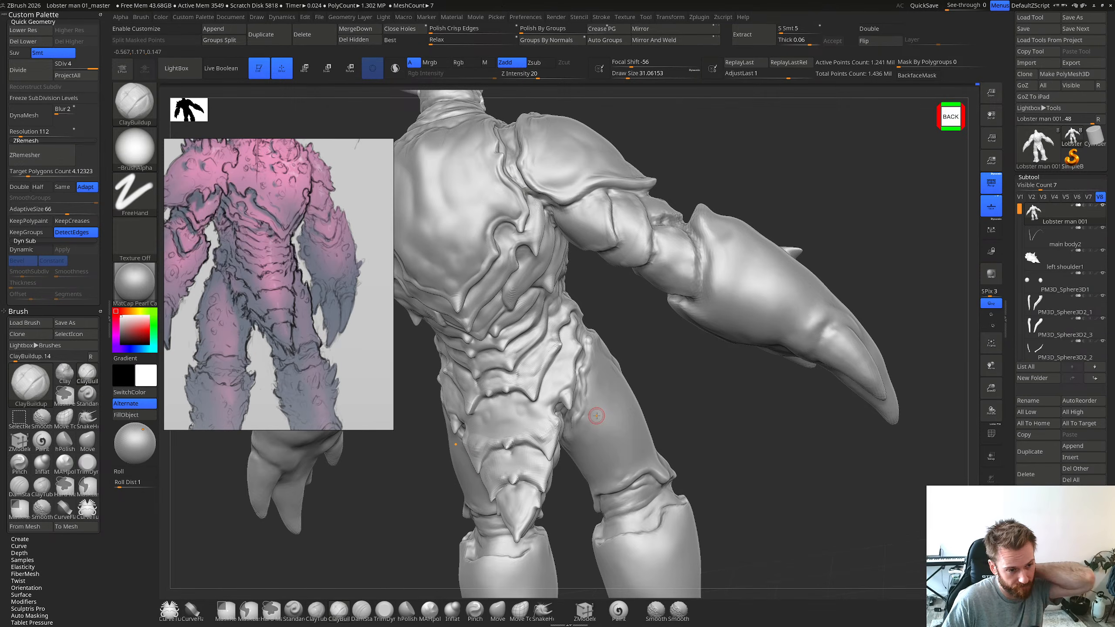
right_drag(596, 416, 510, 428)
Step: Undo the last stroke on the large upper tail plate and build up its centre with ClayBuildup at a draw size of about 56
key(shift)
key(ctrl)
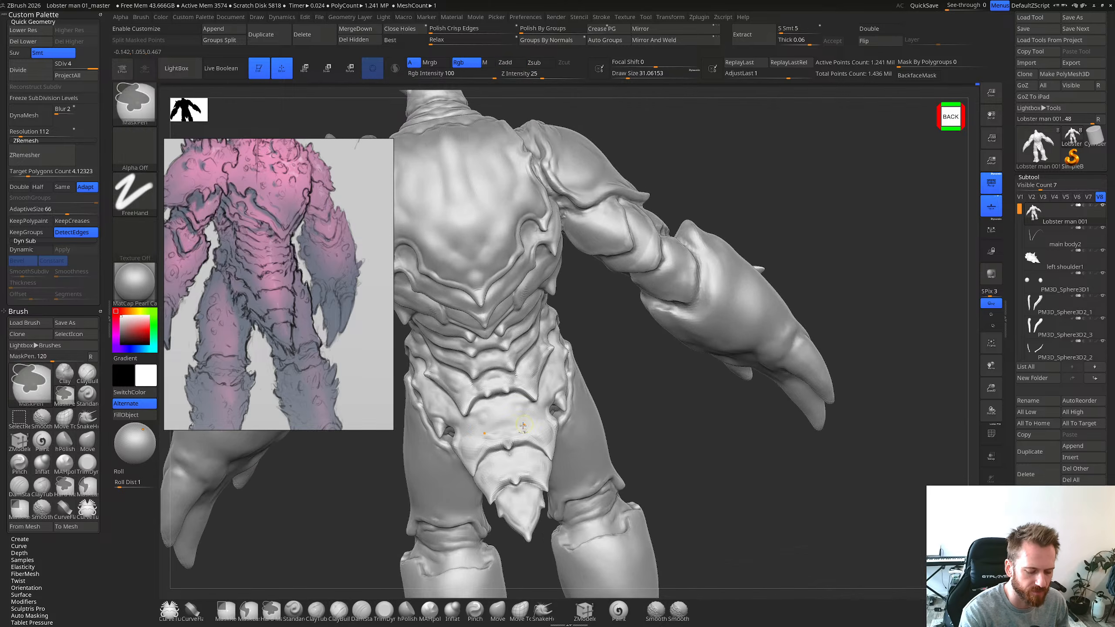
key(ctrl)
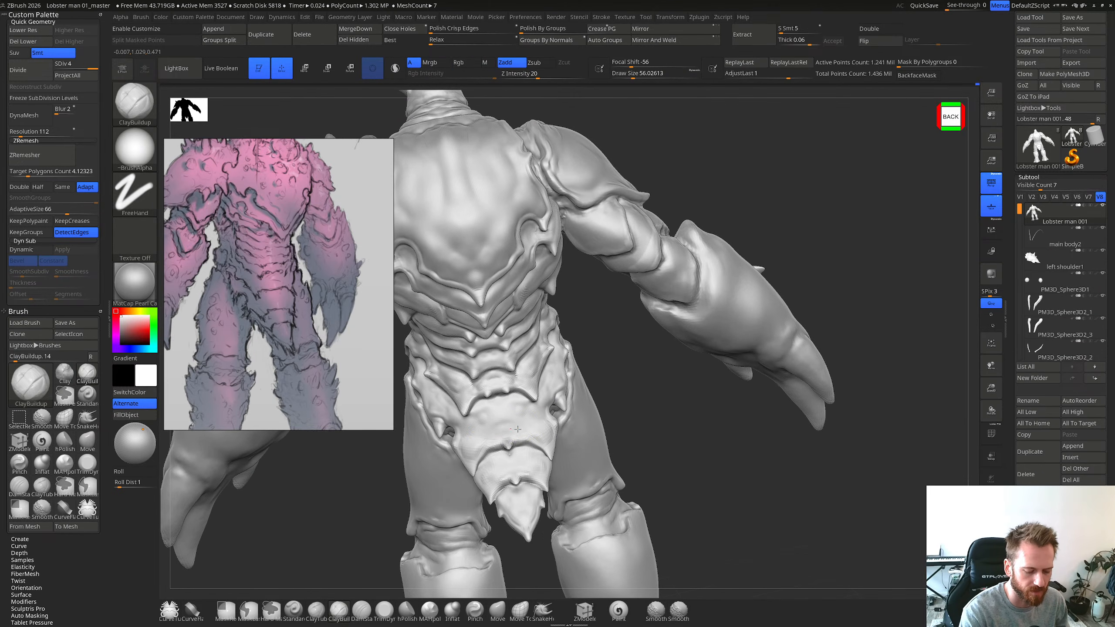
key(ctrl+z)
mouse_move(517, 412)
mouse_down()
mouse_move(533, 417)
mouse_move(518, 430)
mouse_up()
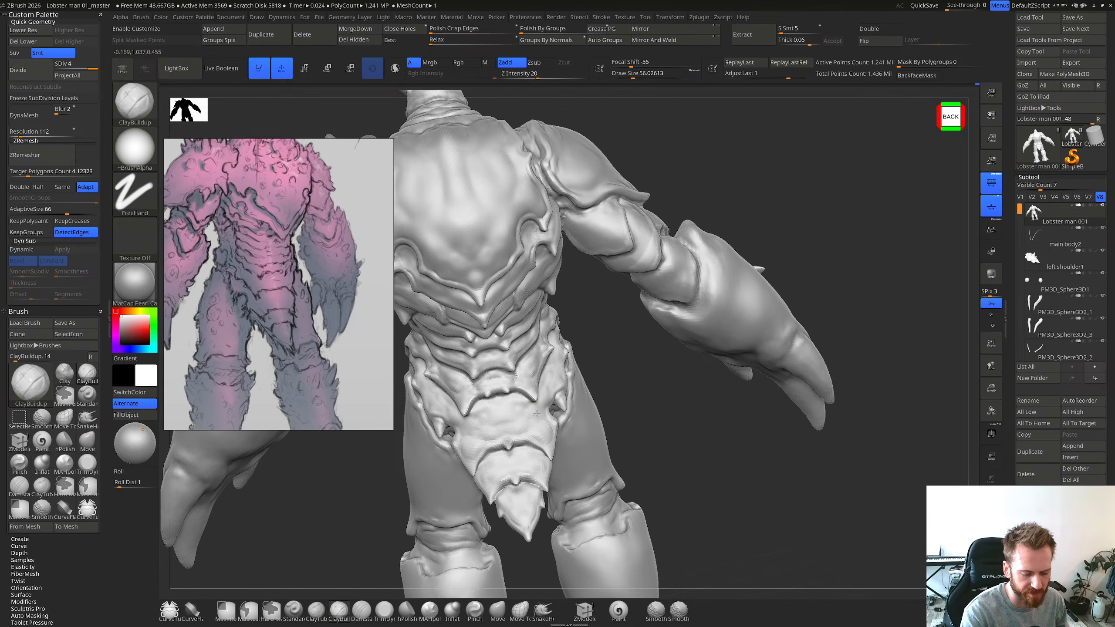
right_drag(542, 404, 487, 403)
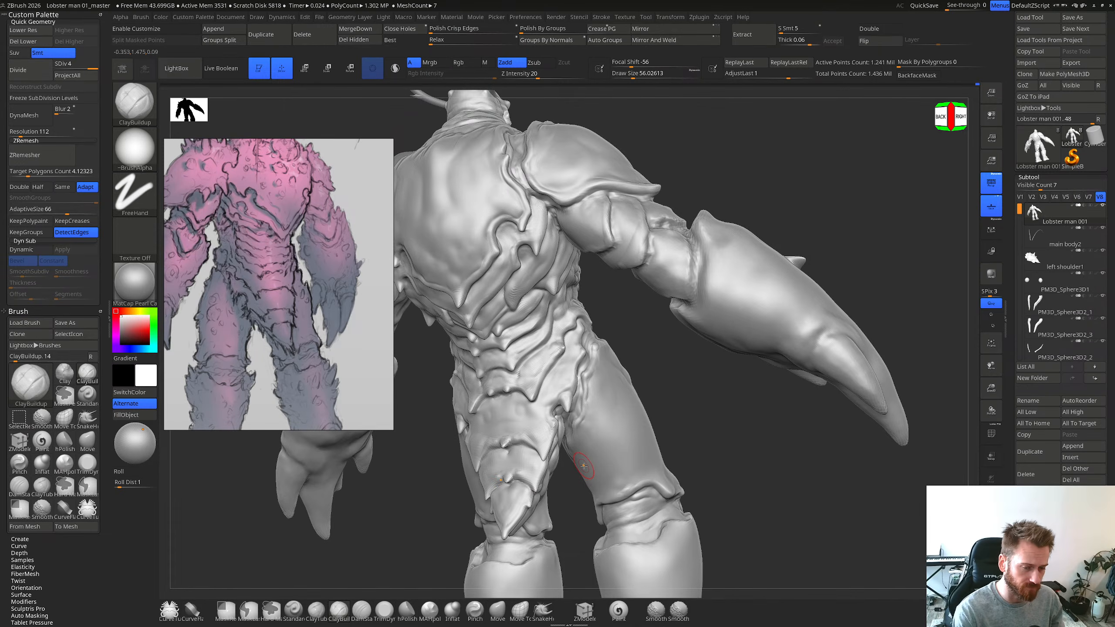
Step: Add volume to the back of the upper thigh with ClayBuildup at a draw size of about 93
mouse_move(584, 465)
right_down()
mouse_move(589, 412)
mouse_move(598, 423)
right_up()
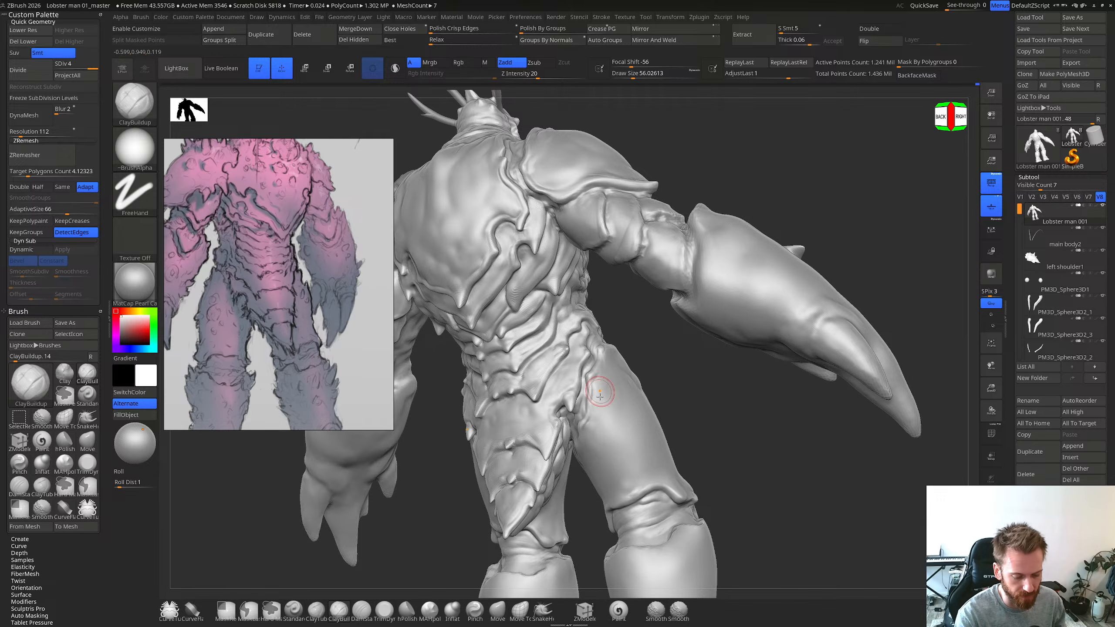
key(s)
drag(600, 397, 620, 371)
right_drag(620, 362, 620, 375)
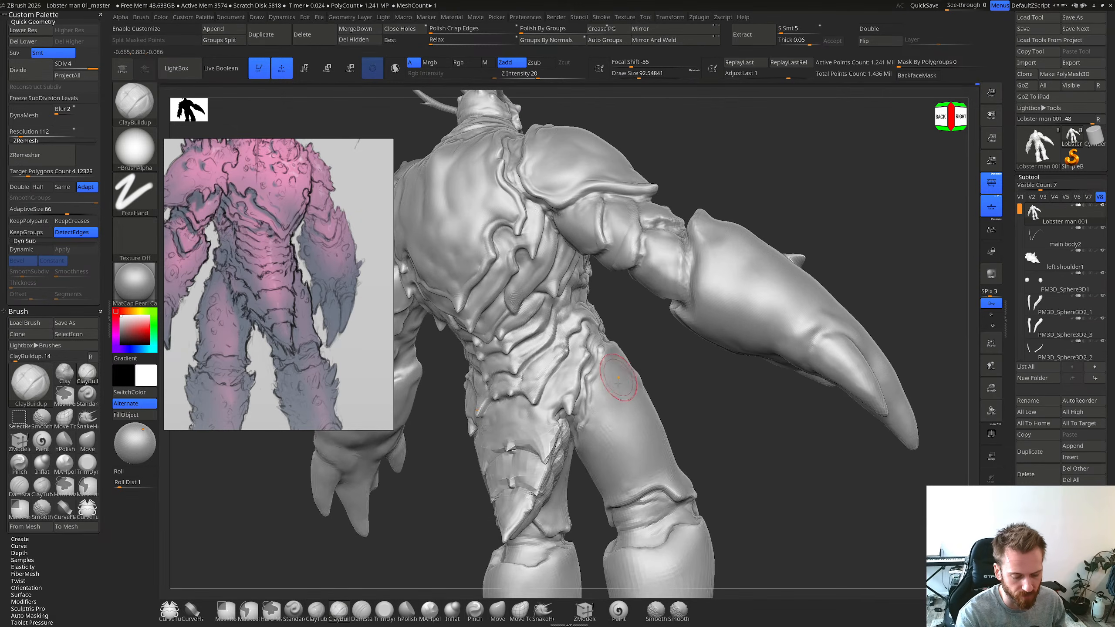
mouse_move(620, 374)
mouse_down()
mouse_move(615, 395)
mouse_move(622, 364)
mouse_move(616, 396)
mouse_up()
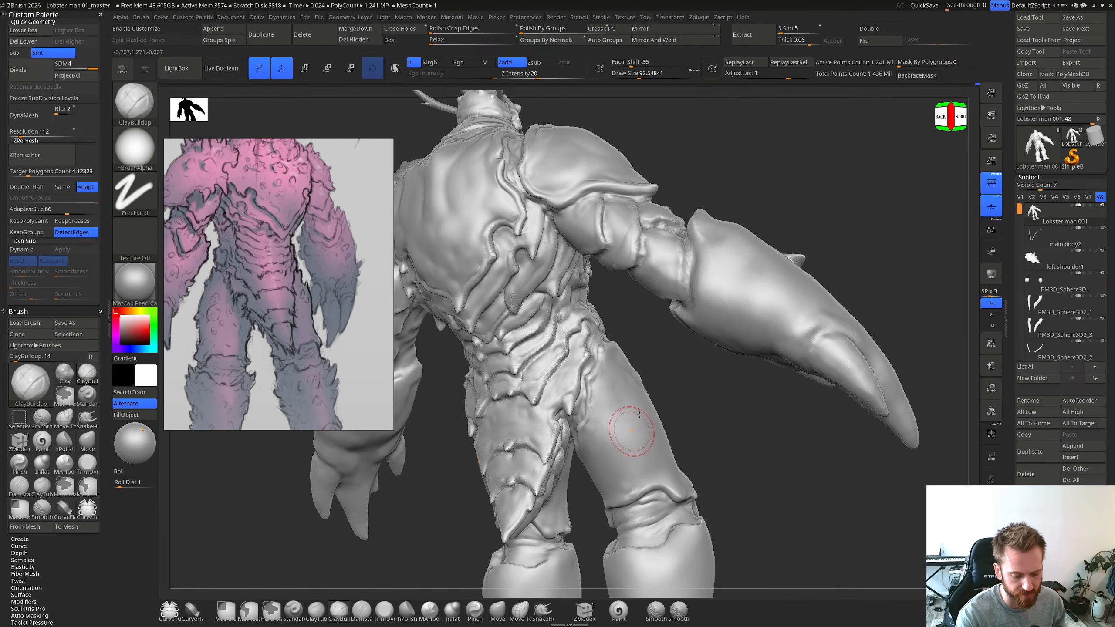
right_drag(620, 429, 624, 389)
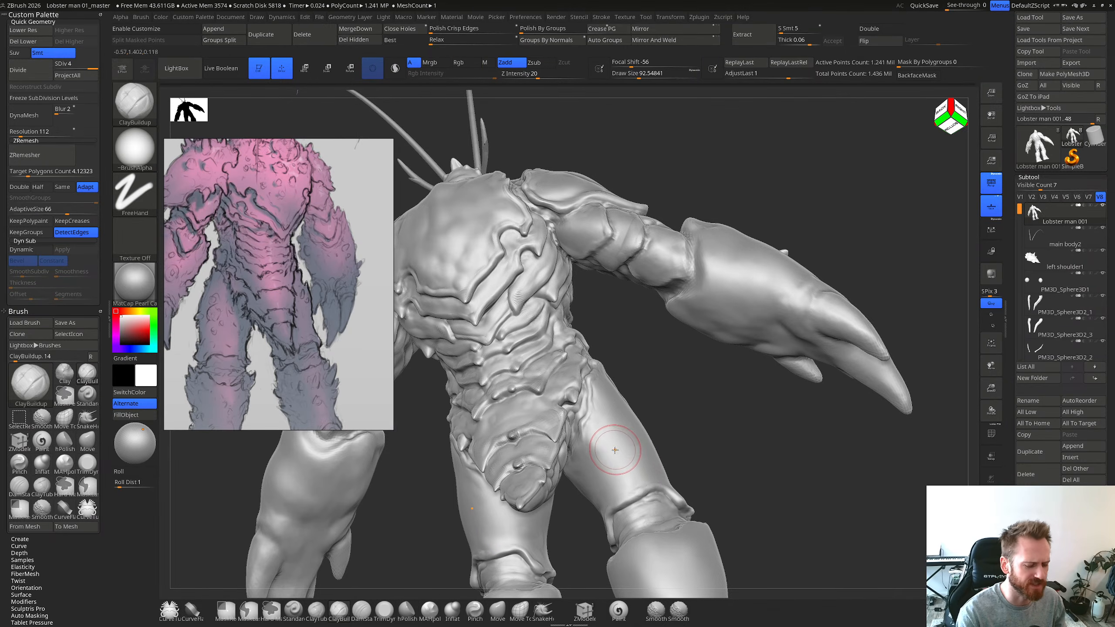
mouse_move(616, 451)
right_down()
mouse_move(618, 504)
mouse_move(628, 500)
mouse_move(619, 501)
right_up()
Step: Adjust the shape of the rear thigh and knee area with the Move brush, reducing the draw size to about 66
key(b)
key(m)
key(v)
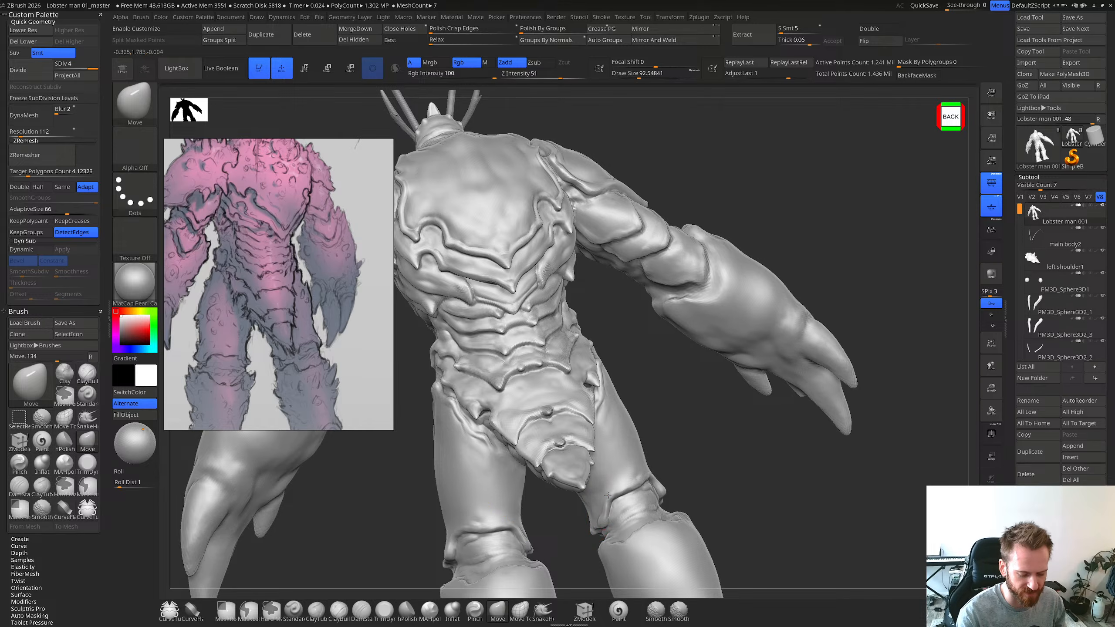
mouse_move(641, 453)
right_down()
mouse_move(654, 447)
mouse_move(648, 491)
right_up()
key(s)
drag(652, 490, 648, 490)
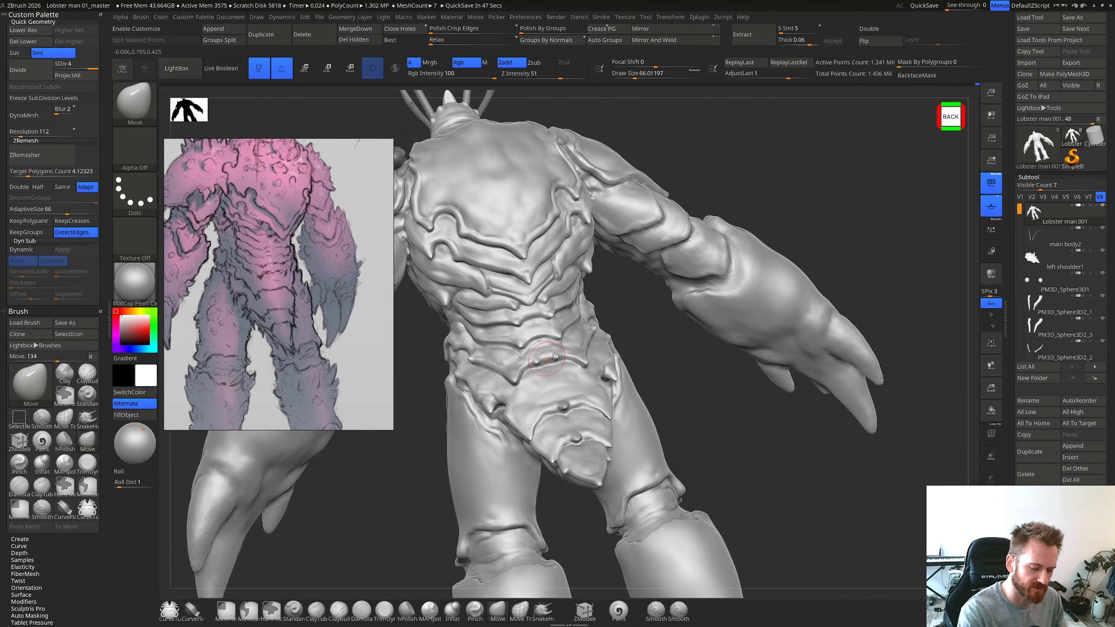
Step: Refine the side edge of the tail plates with ClayBuildup, reducing the draw size to about 40
mouse_move(645, 467)
right_down()
mouse_move(598, 369)
mouse_move(602, 395)
right_up()
key(s)
drag(604, 403, 599, 403)
key(b)
key(c)
key(b)
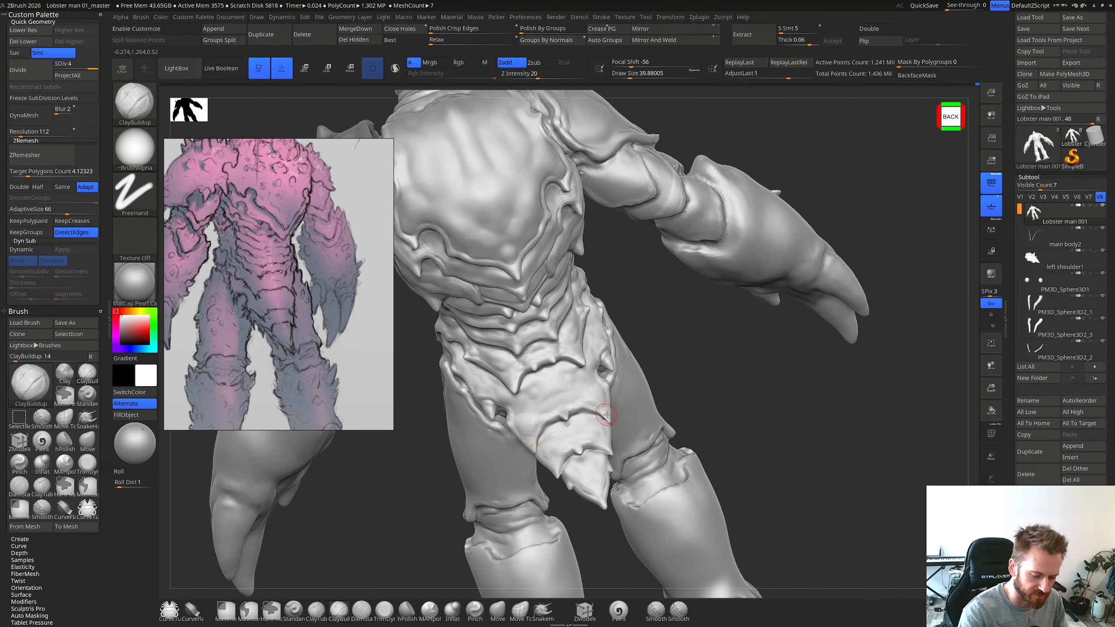
mouse_move(615, 378)
right_down()
mouse_move(590, 370)
mouse_move(590, 405)
right_up()
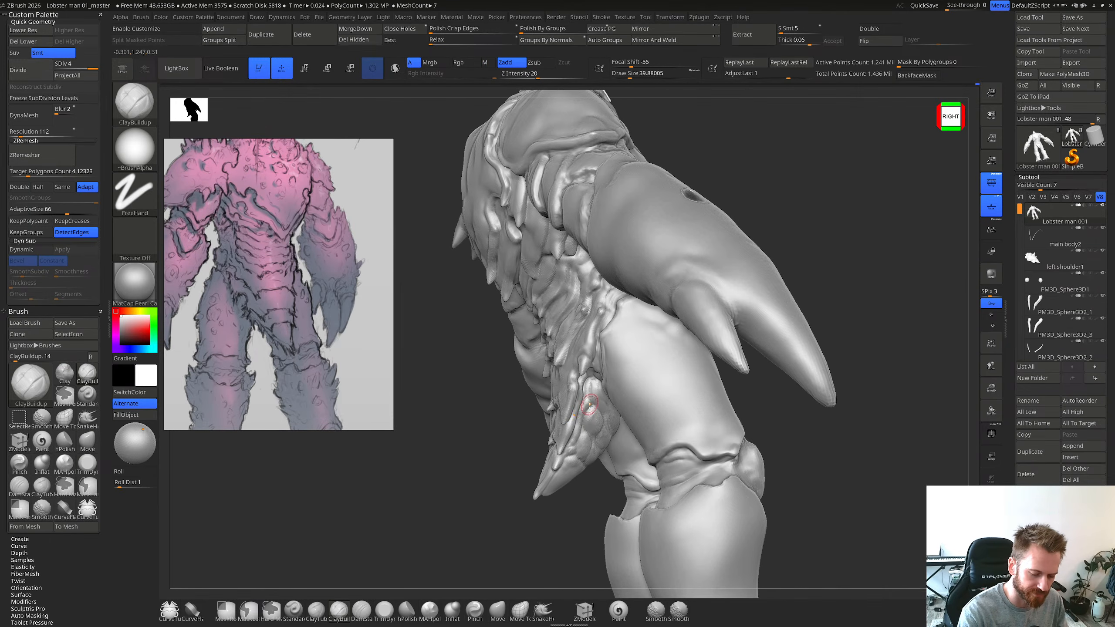
Step: Adjust the tail's side profile with the Move brush at draw size about 63, dropping to subdivision level 2 and returning to level 4
key(b)
key(m)
key(v)
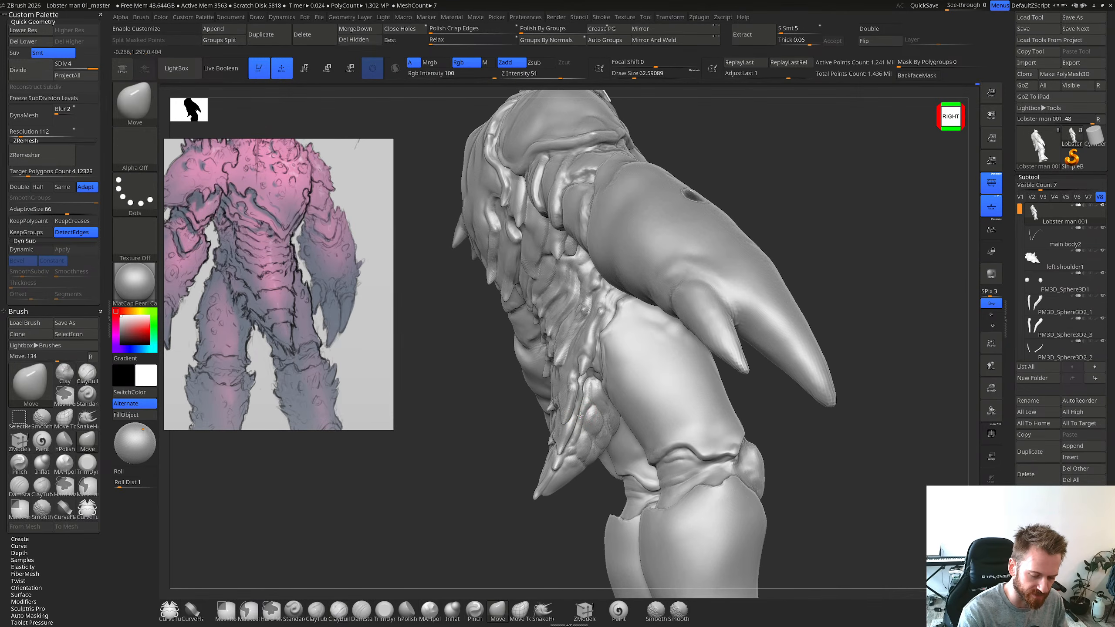
key(shift+d)
key(shift+d)
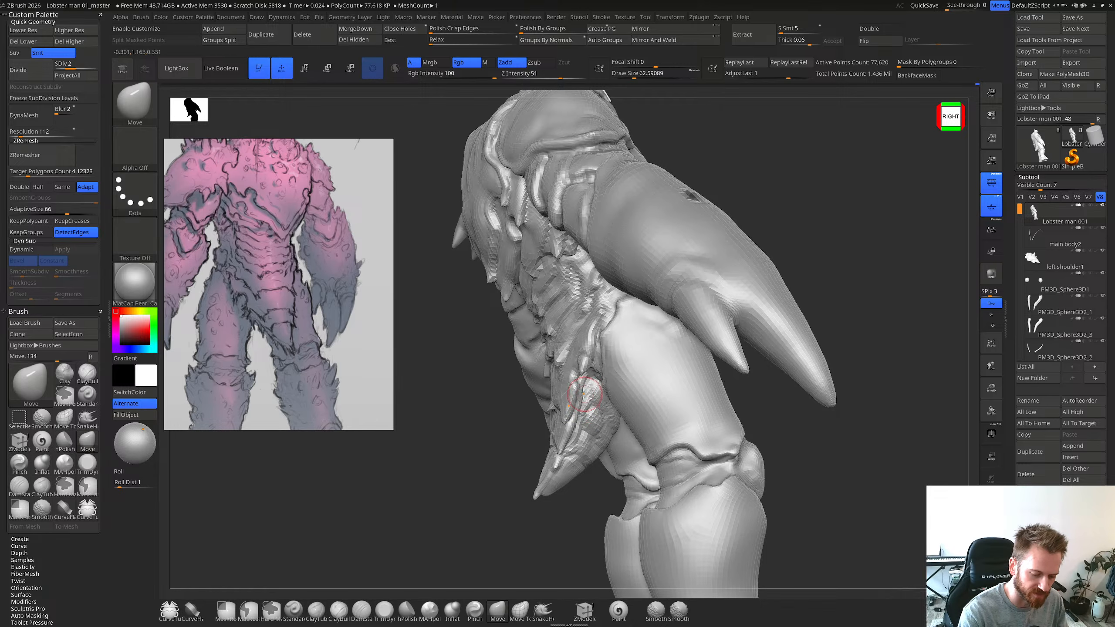
key(d)
key(d)
Step: Rework the upper side of the tail with the Move brush at a draw size of about 51, undoing the last smoothing stroke
mouse_move(587, 388)
right_down()
mouse_move(585, 376)
mouse_move(588, 387)
right_up()
key(s)
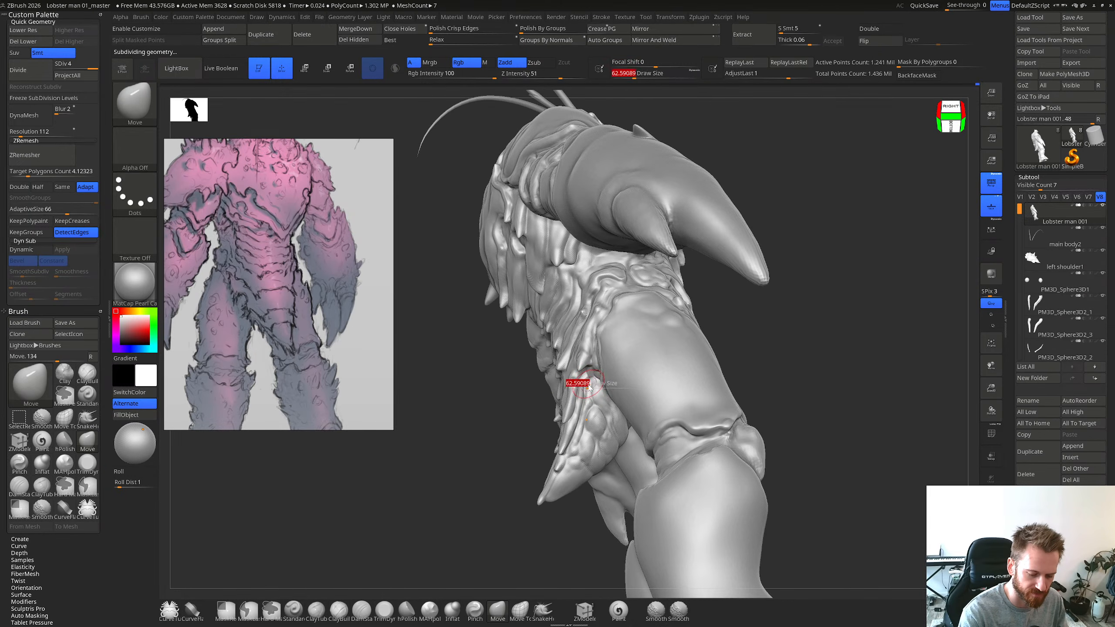
drag(588, 386, 586, 387)
mouse_move(586, 387)
right_down()
mouse_move(599, 393)
mouse_move(575, 382)
mouse_move(577, 392)
right_up()
shift+drag(560, 386, 564, 381)
key(ctrl+z)
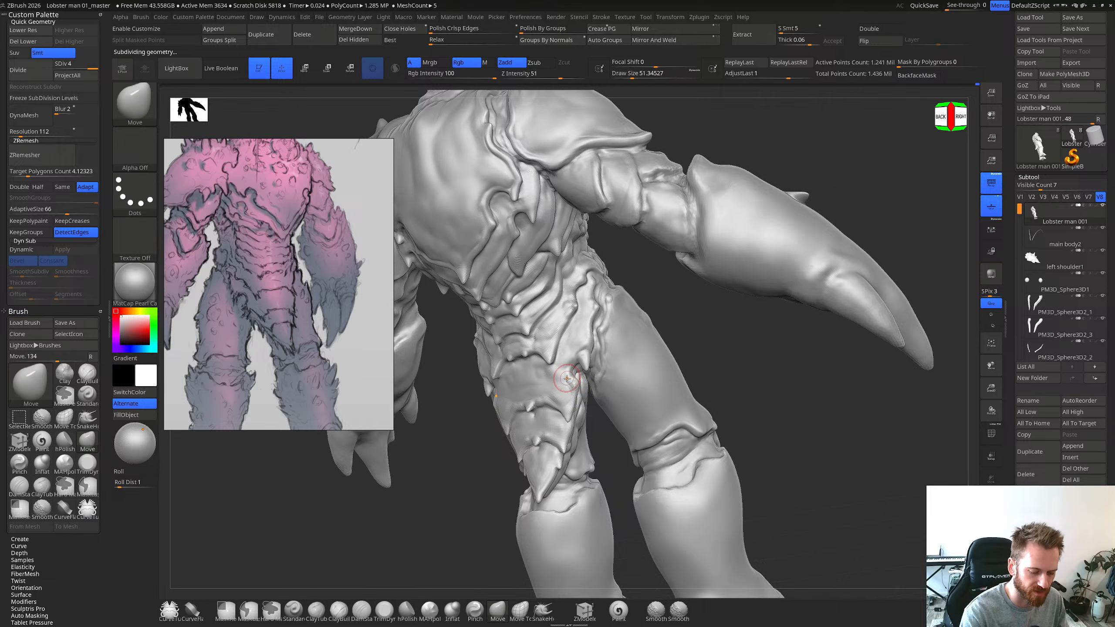
Step: Build up the broad surface of the large upper tail plate with ClayBuildup at a draw size of about 83 and smooth it
right_drag(568, 379, 591, 439)
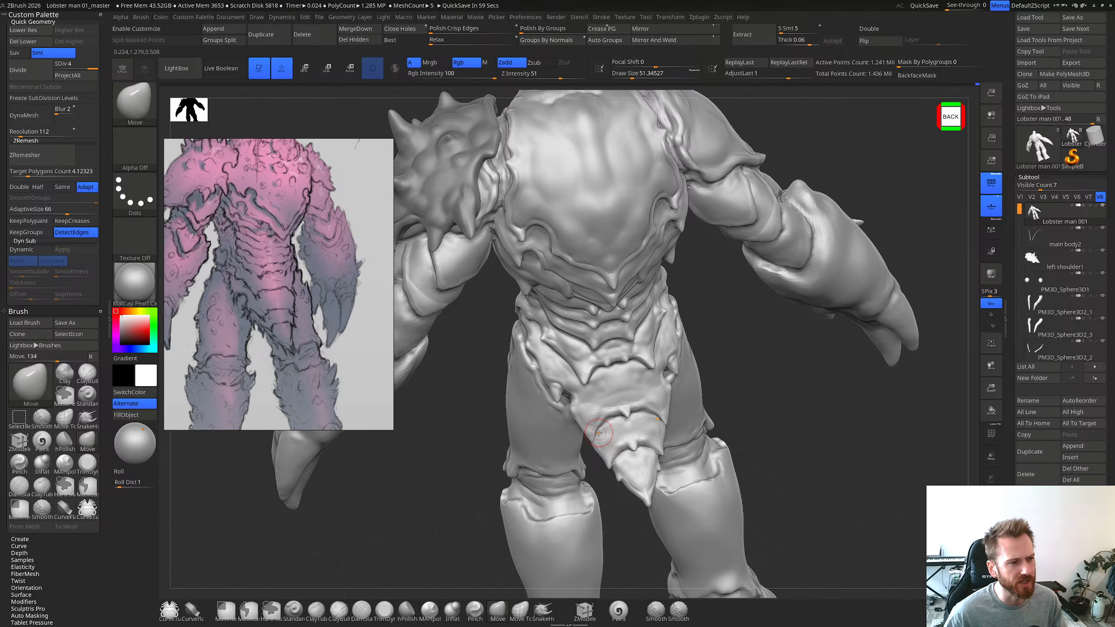
mouse_move(598, 432)
right_down()
mouse_move(654, 395)
mouse_move(641, 406)
mouse_move(632, 393)
right_up()
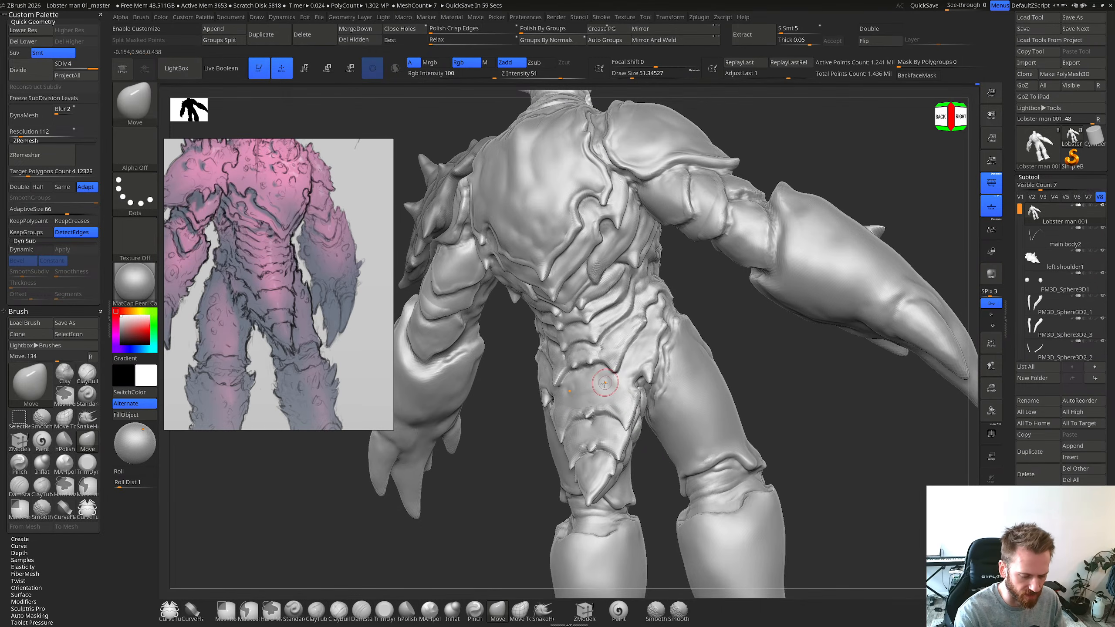
key(b)
key(c)
key(b)
key(s)
drag(596, 385, 601, 385)
drag(601, 386, 601, 386)
right_drag(601, 386, 562, 399)
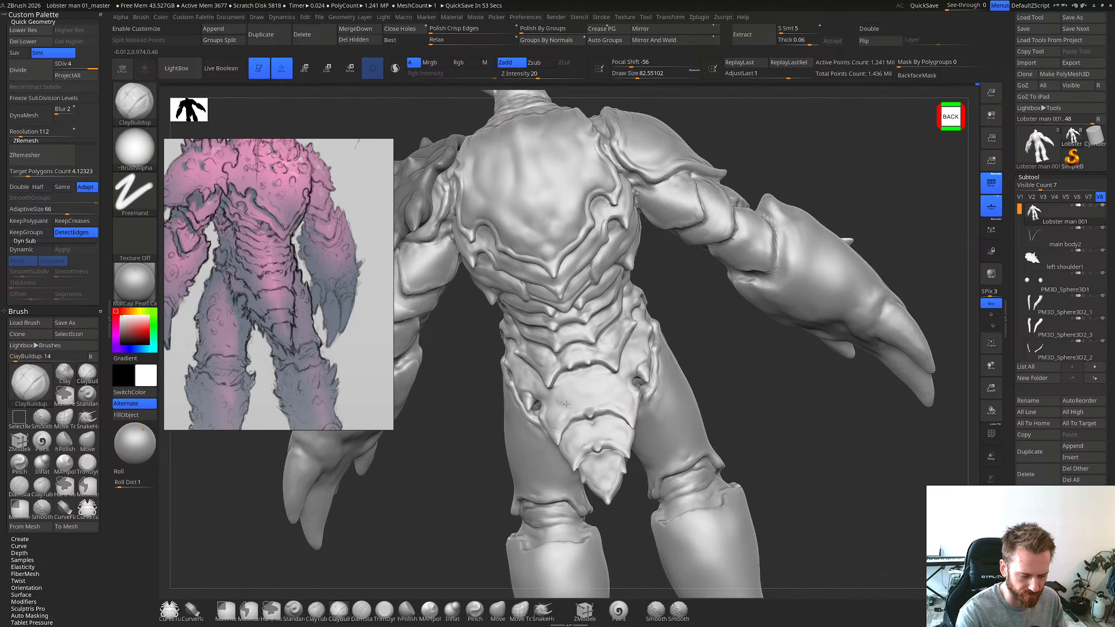
shift+drag(580, 389, 587, 390)
Step: Refine the side of the tail and the adjoining hip with ClayBuildup, reducing the draw size to about 44
right_drag(681, 378, 630, 365)
key(s)
drag(631, 365, 624, 365)
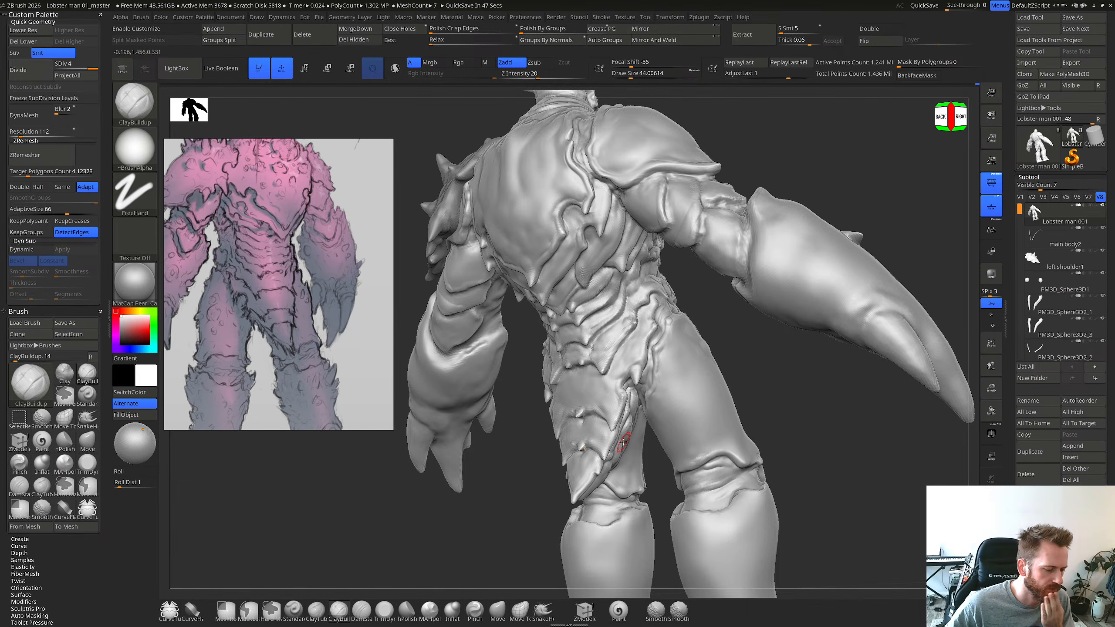
right_drag(623, 442, 637, 352)
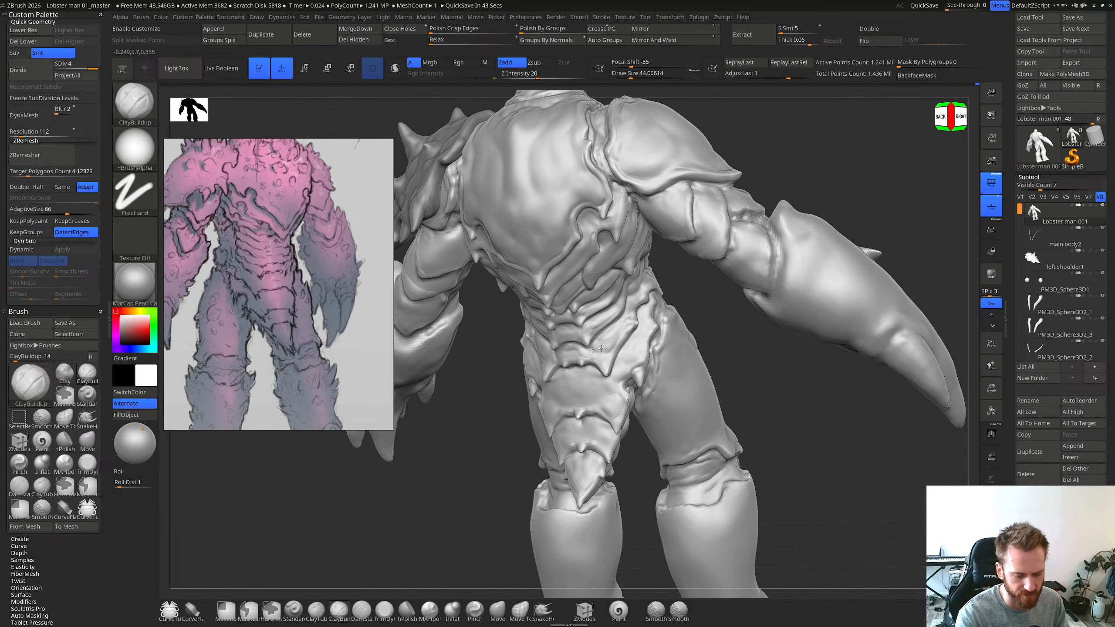
right_drag(675, 323, 685, 320)
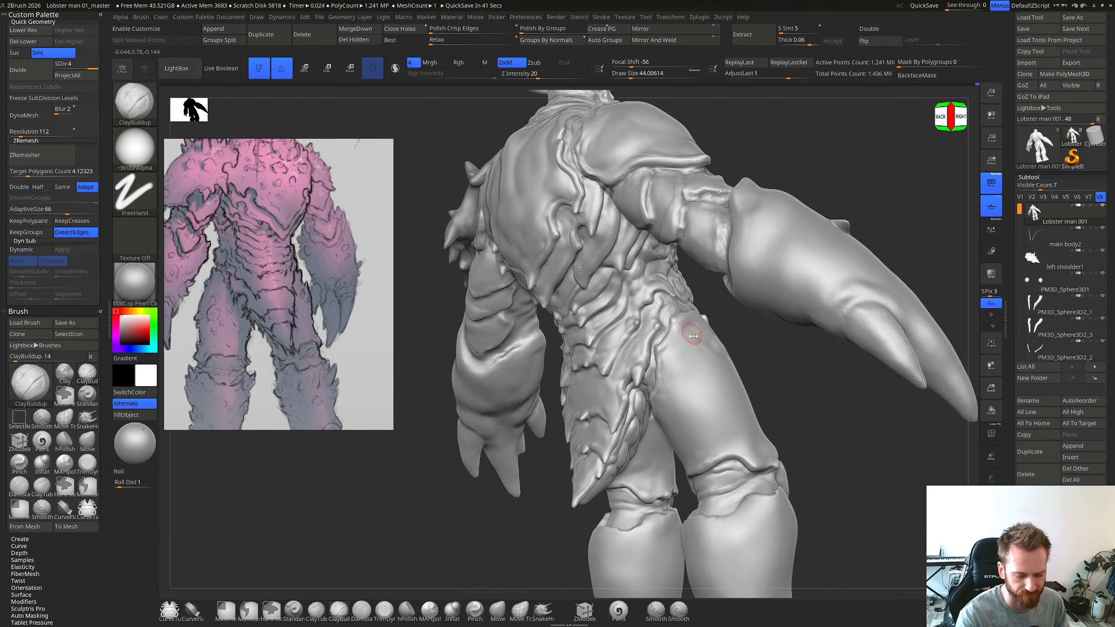
Step: Build up the back of the thigh beside the tail with ClayBuildup at a draw size of about 48
mouse_move(693, 370)
right_down()
mouse_move(673, 406)
mouse_move(685, 422)
mouse_move(677, 439)
mouse_move(650, 435)
mouse_move(706, 469)
mouse_move(641, 423)
mouse_move(611, 462)
mouse_move(615, 472)
mouse_move(624, 448)
right_up()
key(s)
drag(626, 444, 620, 444)
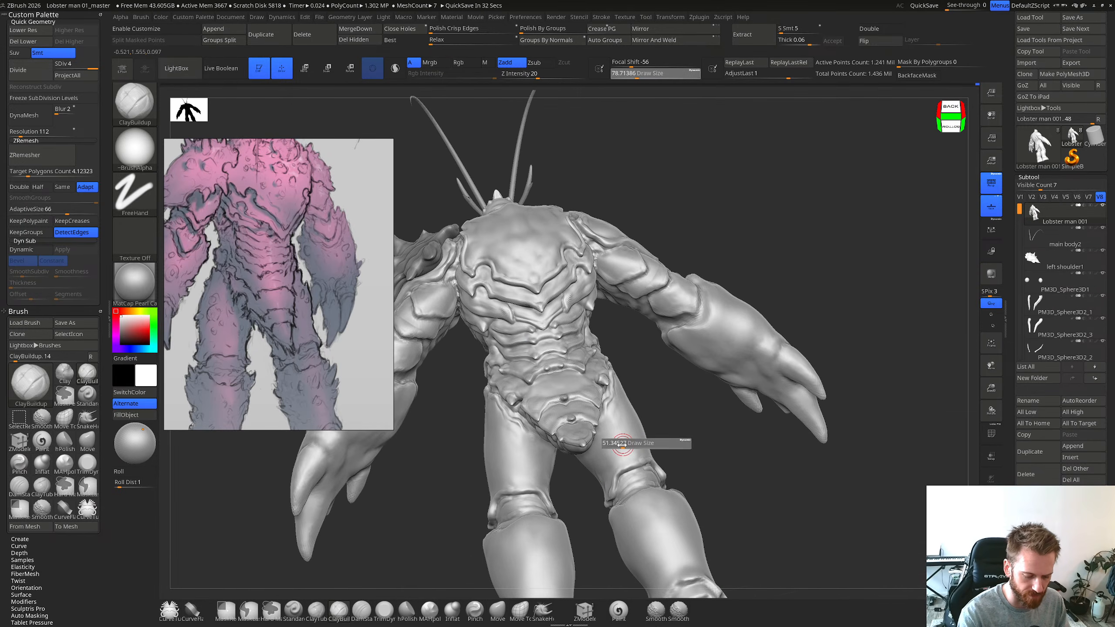
mouse_move(620, 442)
right_down()
mouse_move(637, 412)
mouse_move(621, 417)
right_up()
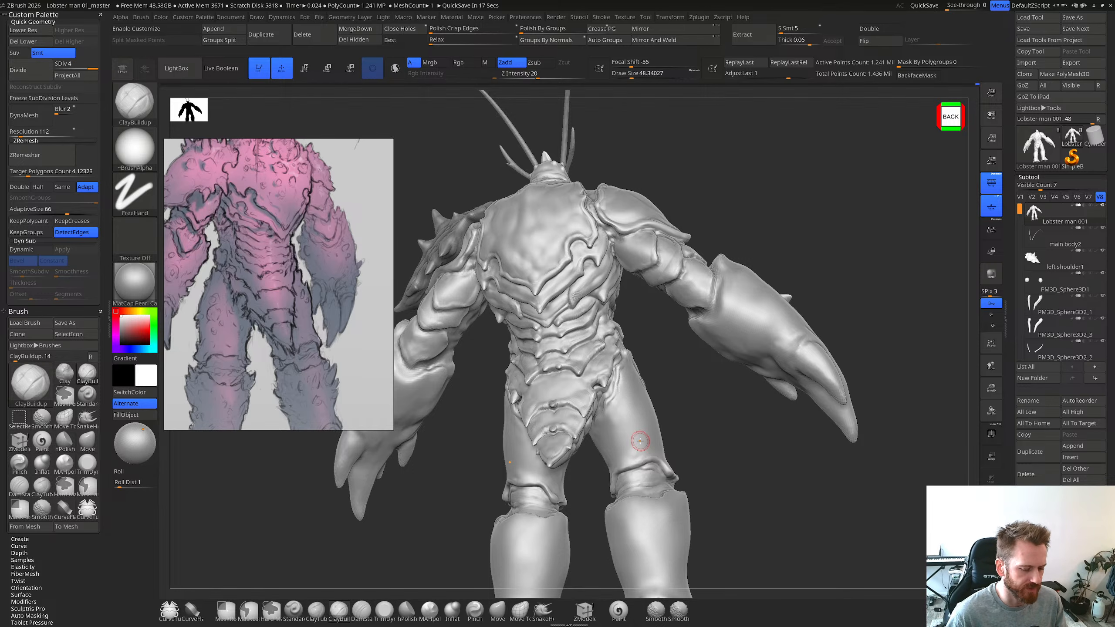
Step: Refine and smooth the hip where it meets the upper thigh with ClayBuildup, bringing the draw size back to about 48
mouse_move(598, 371)
right_down()
mouse_move(600, 358)
mouse_move(601, 369)
right_up()
key(s)
drag(601, 369, 604, 369)
right_drag(603, 368, 606, 352)
key(s)
drag(624, 332, 622, 332)
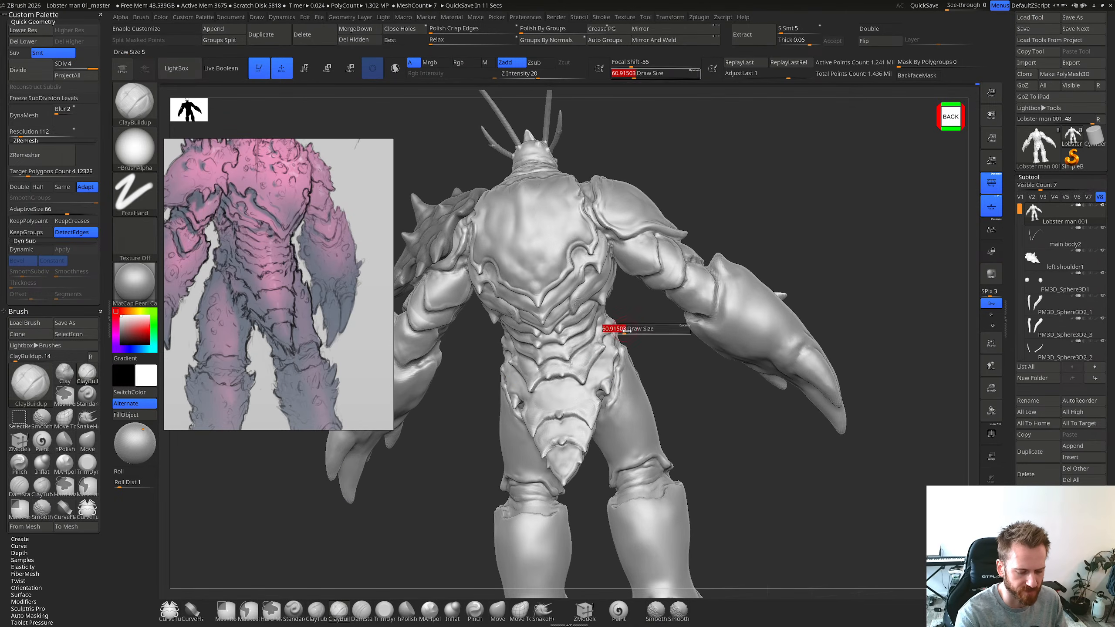
key(shift)
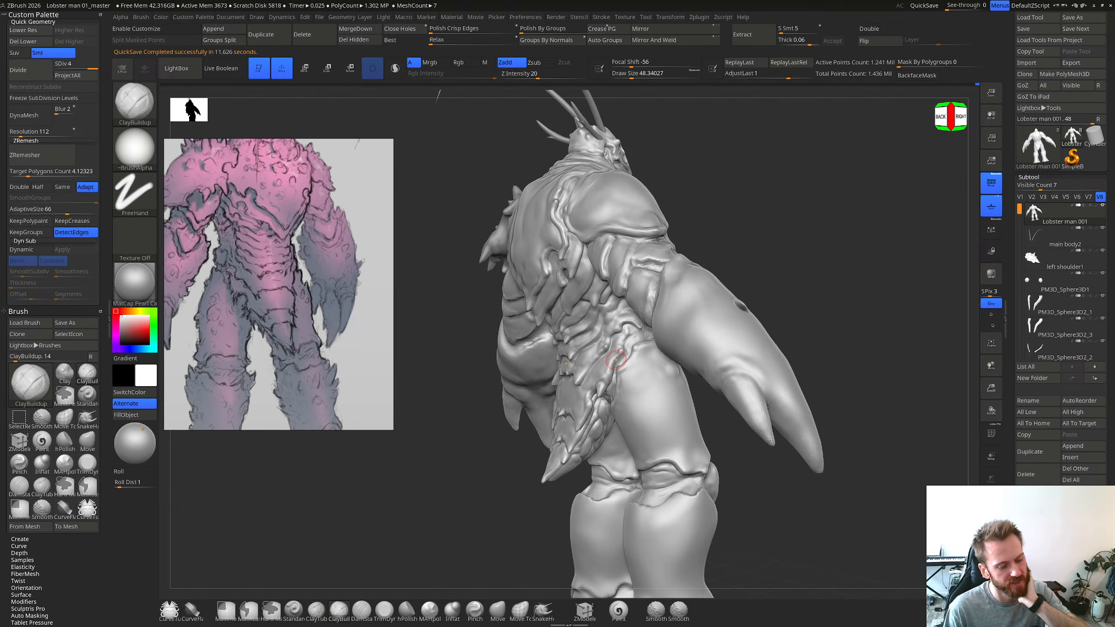
Step: Adjust the tail's side profile with the Move brush at a draw size of about 48 and smooth its side
mouse_move(725, 286)
right_down()
mouse_move(707, 347)
mouse_move(741, 327)
mouse_move(729, 358)
mouse_move(647, 421)
right_up()
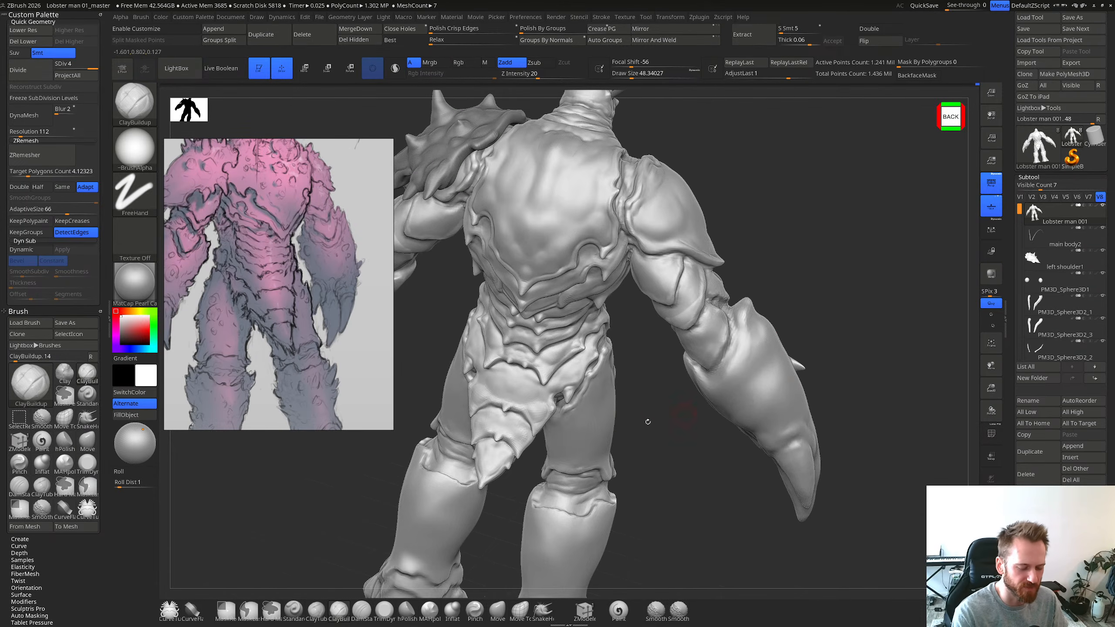
mouse_move(543, 427)
right_down()
mouse_move(558, 426)
mouse_move(538, 434)
right_up()
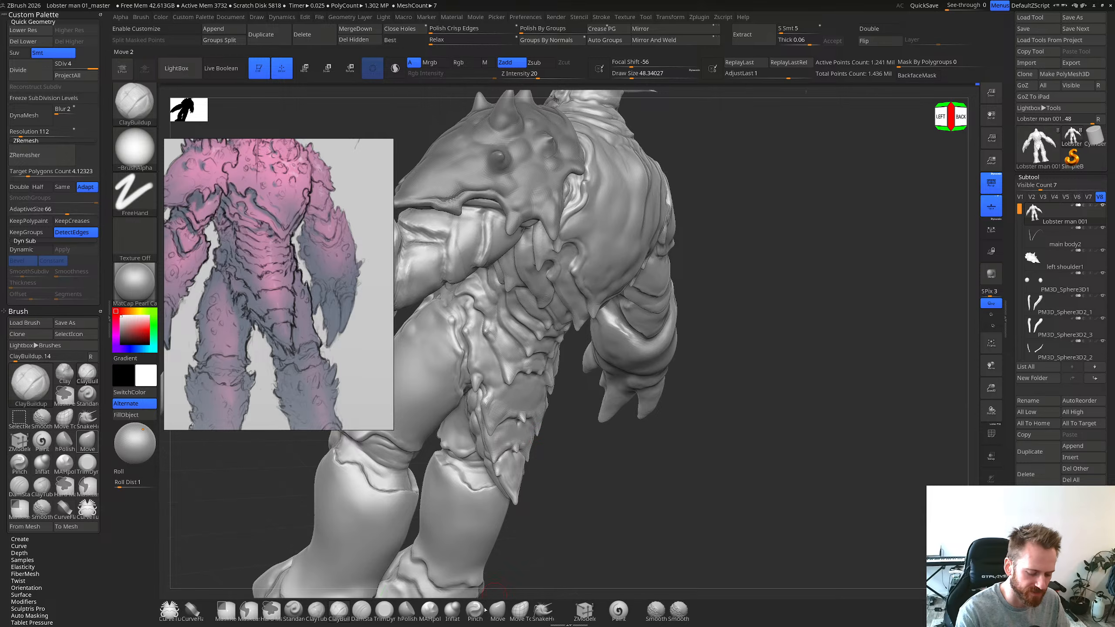
click(452, 610)
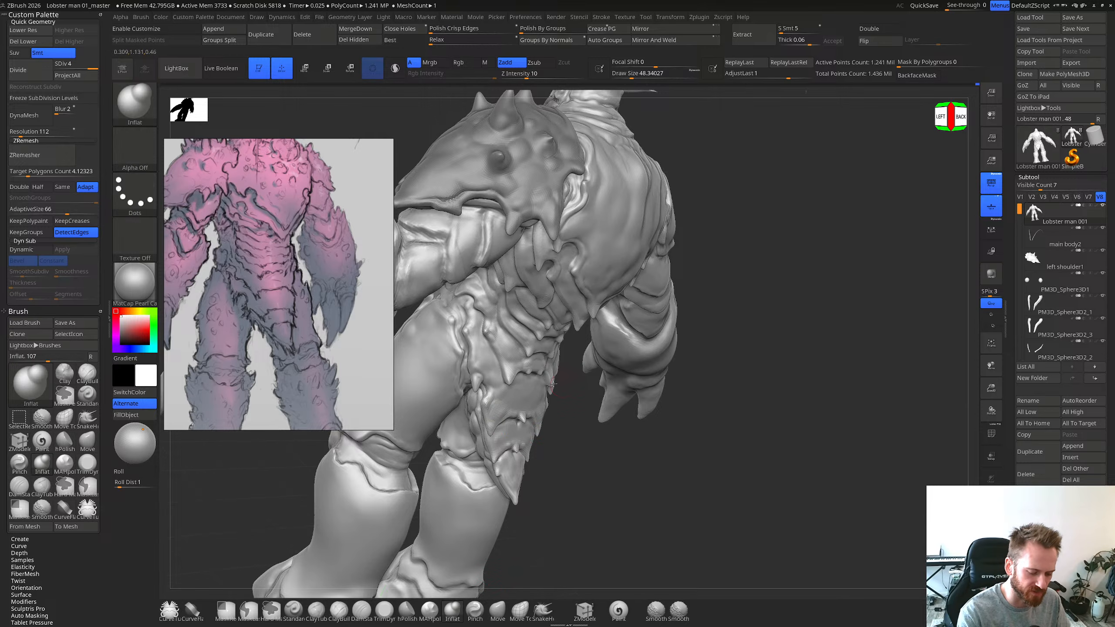
right_drag(553, 382, 562, 433)
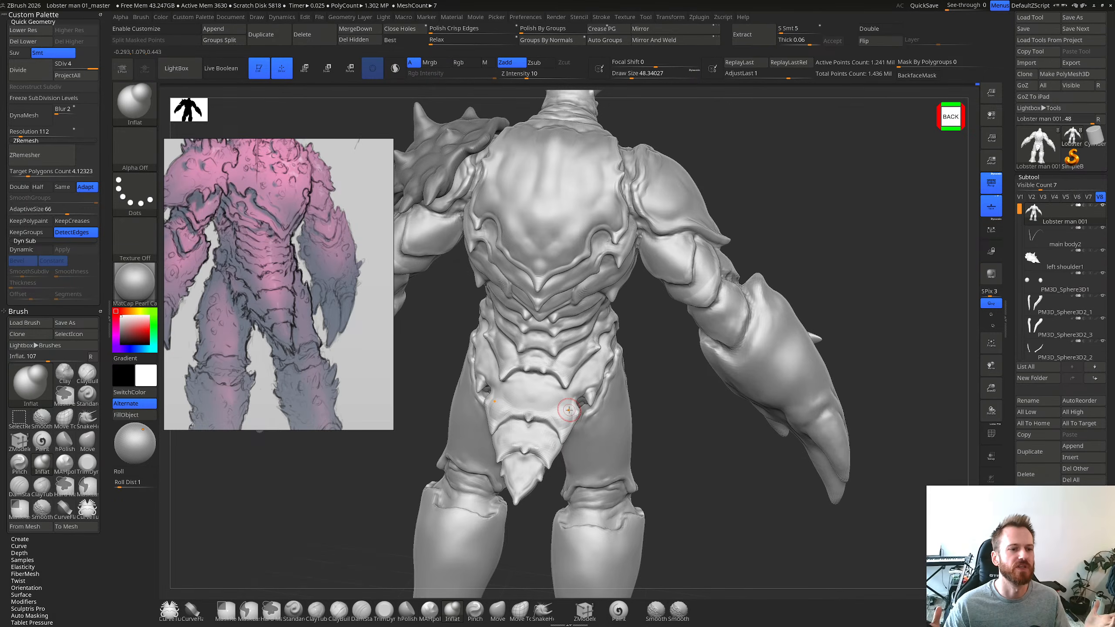
mouse_move(569, 410)
right_down()
mouse_move(552, 435)
mouse_move(603, 386)
mouse_move(565, 420)
mouse_move(596, 426)
right_up()
key(b)
key(m)
key(v)
key(shift)
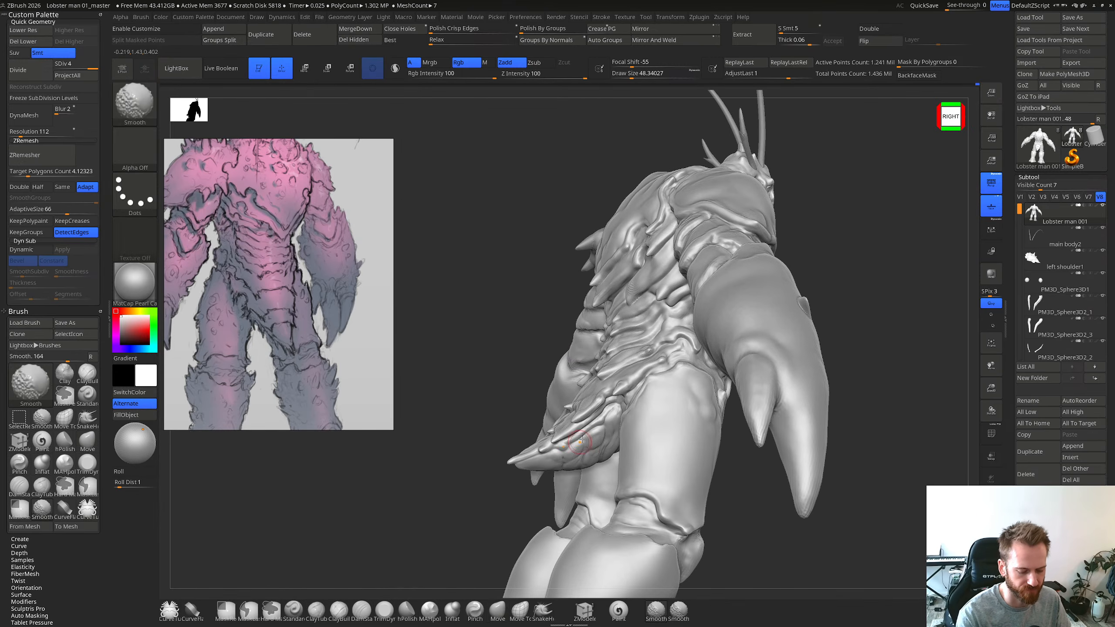
alt+click(584, 438)
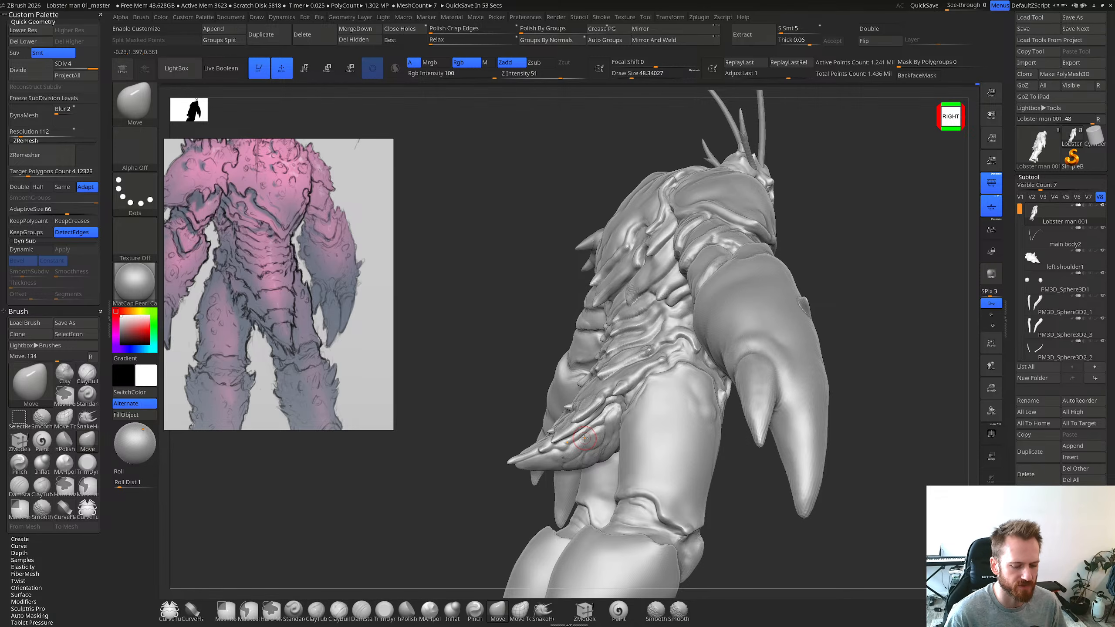
Step: Build up the hip just above the rear thigh with ClayBuildup at a draw size of about 48
key(b)
key(c)
key(b)
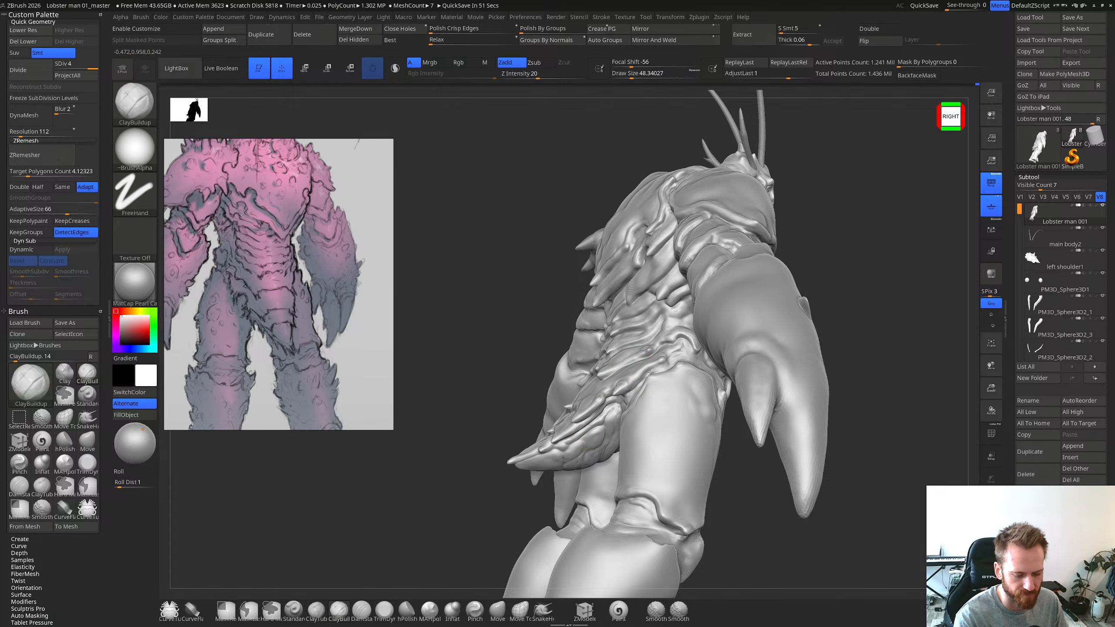
drag(646, 372, 642, 367)
right_drag(636, 365, 645, 366)
Step: Refine the folds between the tail's base, the hip and the upper thigh with ClayBuildup
key(b)
key(d)
key(s)
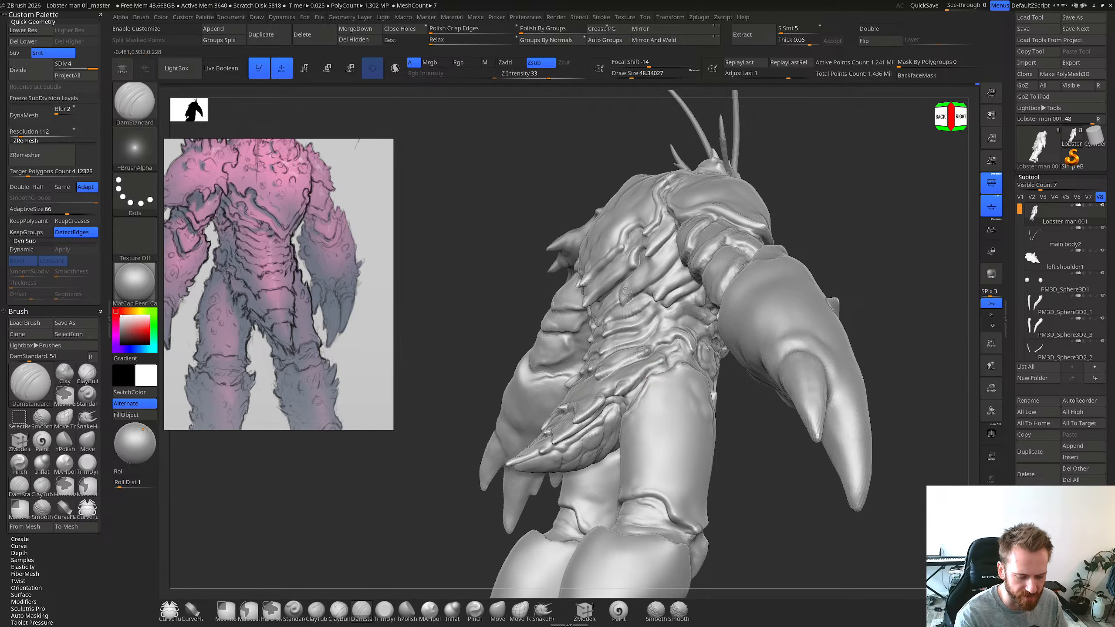
key(b)
key(c)
key(b)
mouse_move(635, 379)
right_down()
mouse_move(643, 371)
mouse_move(619, 376)
right_up()
drag(626, 361, 643, 351)
right_drag(644, 356, 625, 390)
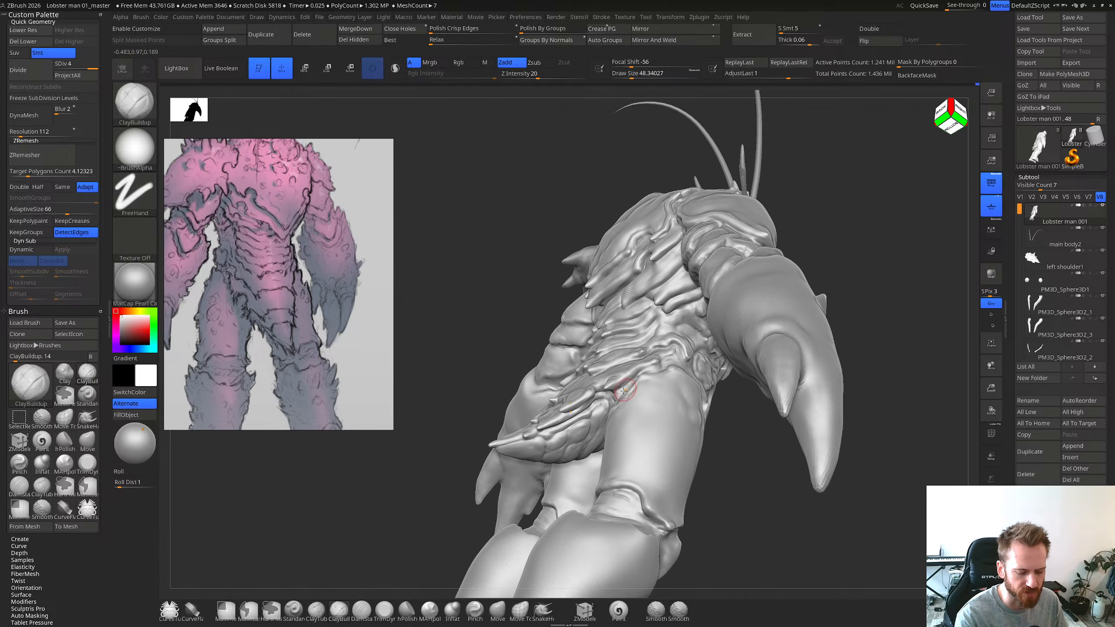
drag(617, 398, 611, 397)
right_drag(611, 397, 627, 384)
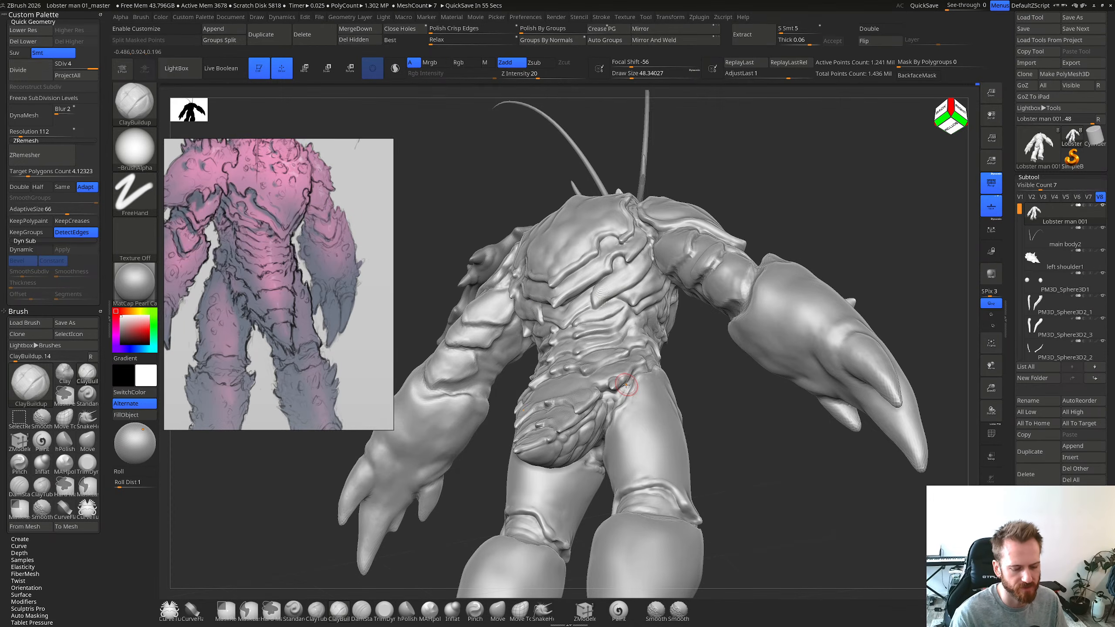
Step: Add volume to the outer part of the V-shaped plate on the lower back with ClayBuildup
right_drag(626, 384, 605, 286)
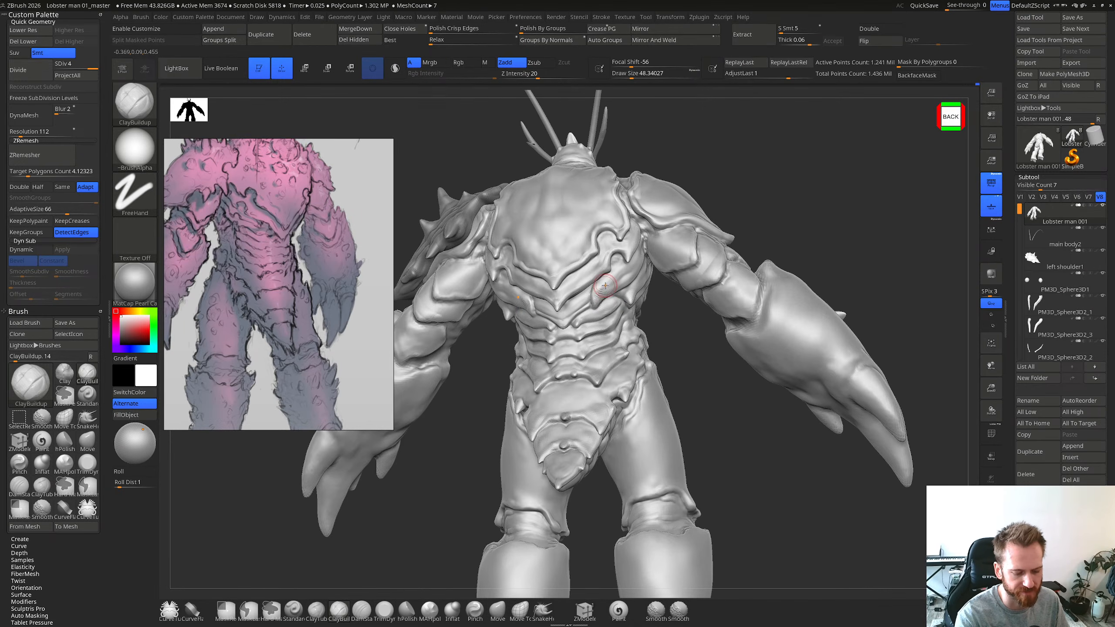
drag(603, 288, 607, 282)
right_drag(630, 323, 606, 279)
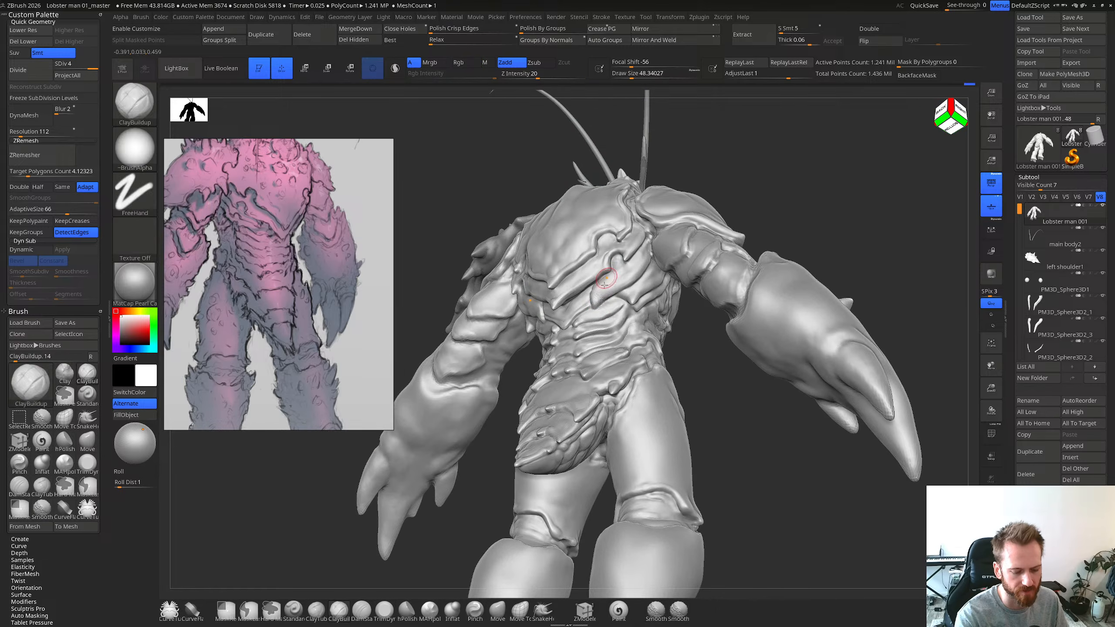
Step: Carve the creases along the outer lower-back plate with DamStandard and smooth the cut
key(b)
key(d)
key(s)
drag(597, 303, 635, 263)
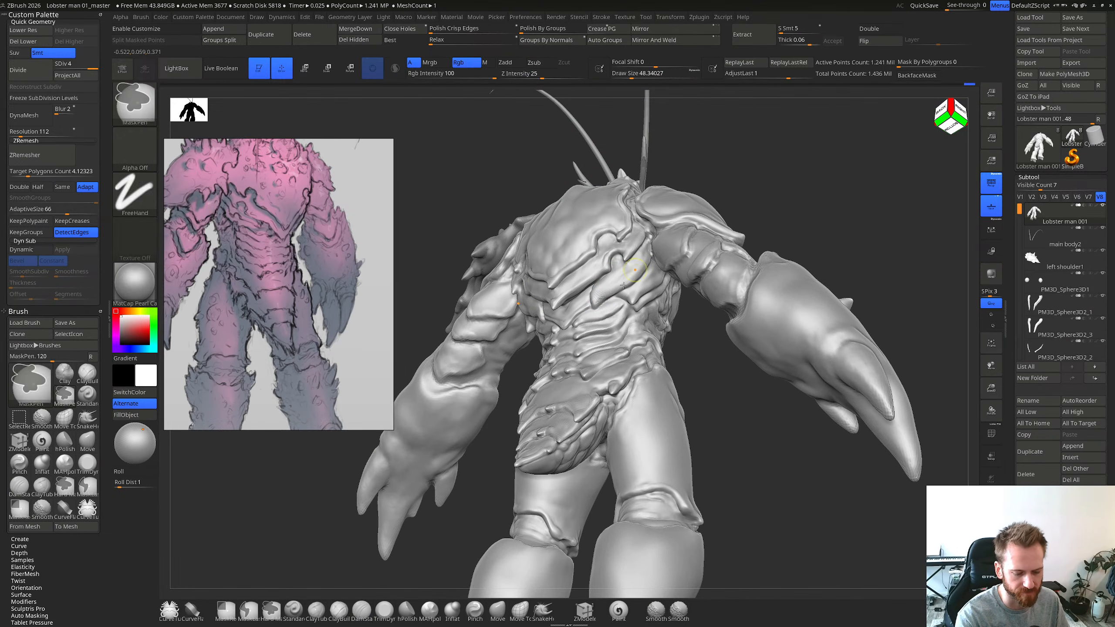
right_drag(606, 284, 599, 287)
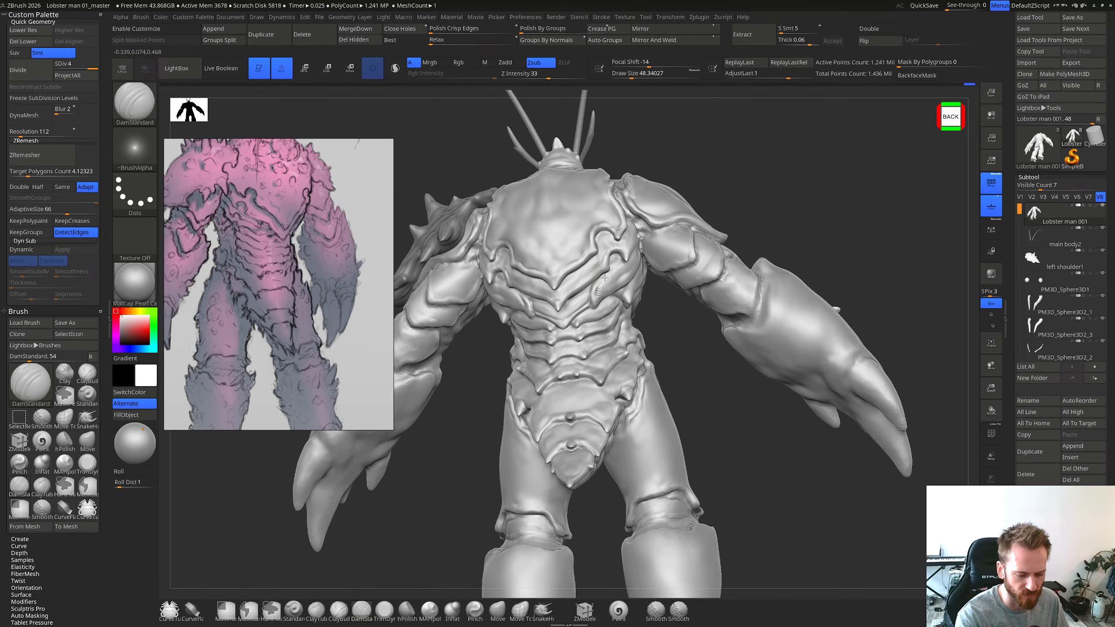
drag(609, 270, 599, 290)
shift+drag(600, 288, 603, 281)
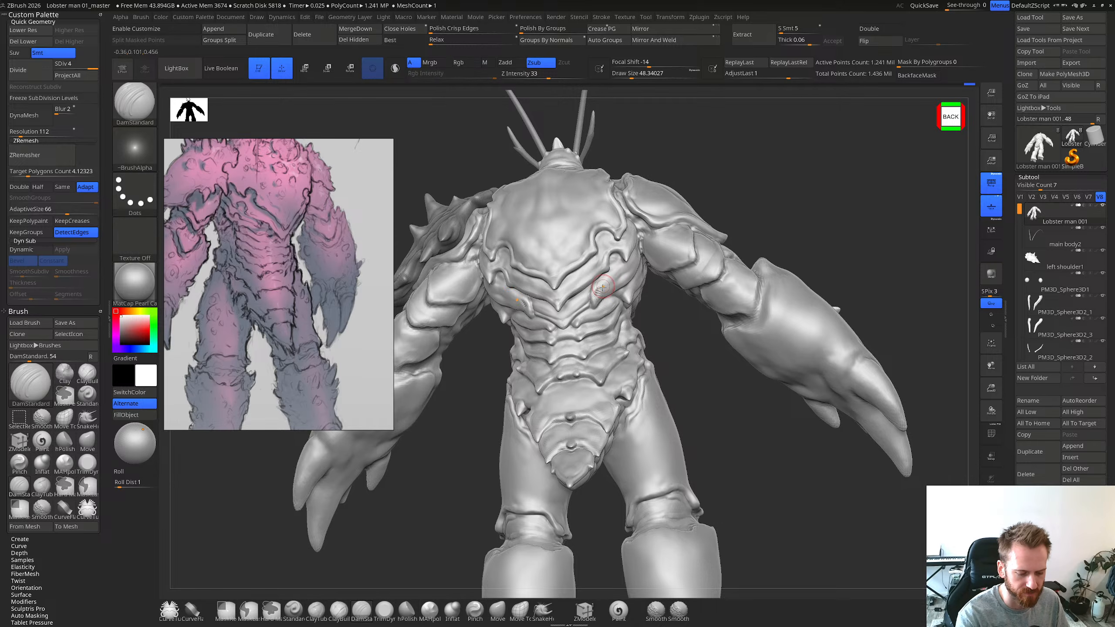
Step: Set the ClayBuildup draw size to about 39 to refine the lower-back plate
key(b)
key(c)
key(b)
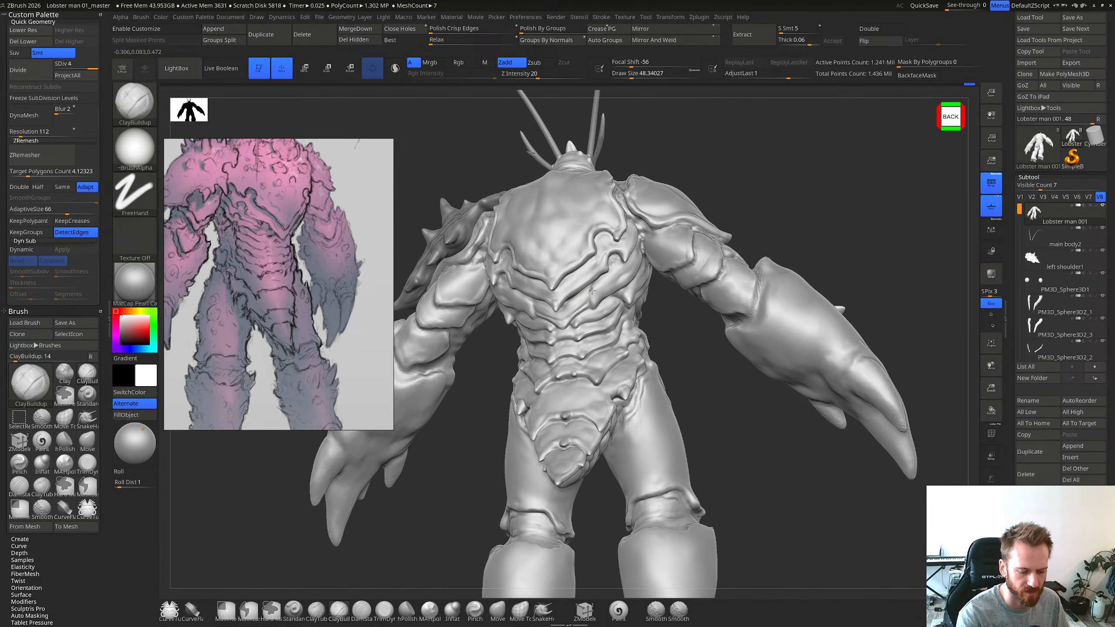
key(s)
drag(601, 286, 592, 299)
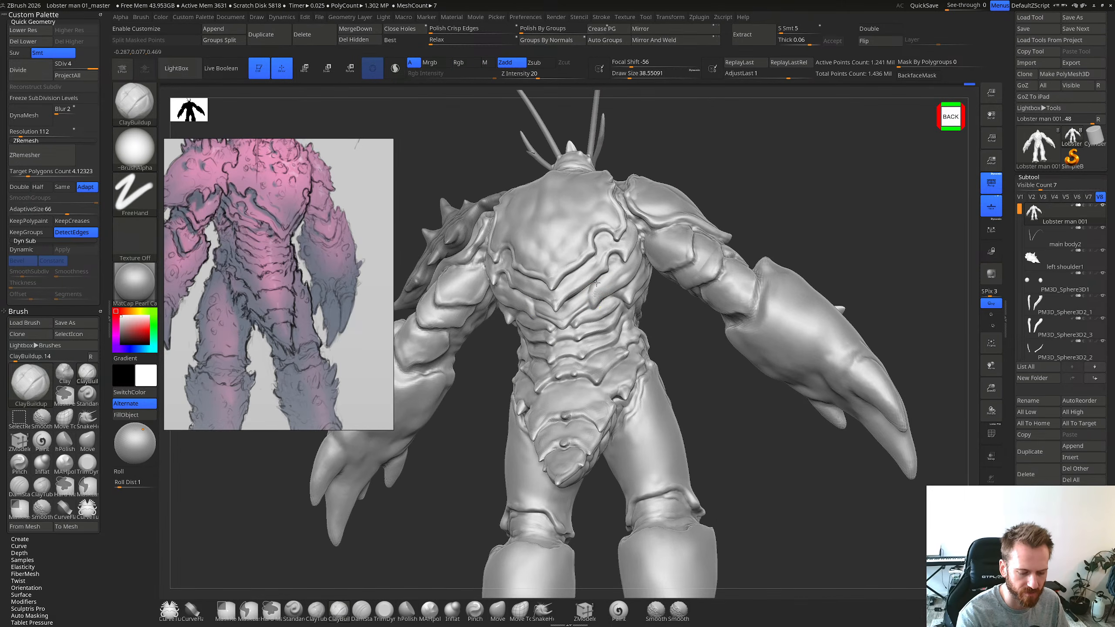
Step: Build up the upper thigh beside the hip plates using ClayBuildup at a draw size of about 79
right_drag(639, 247, 629, 254)
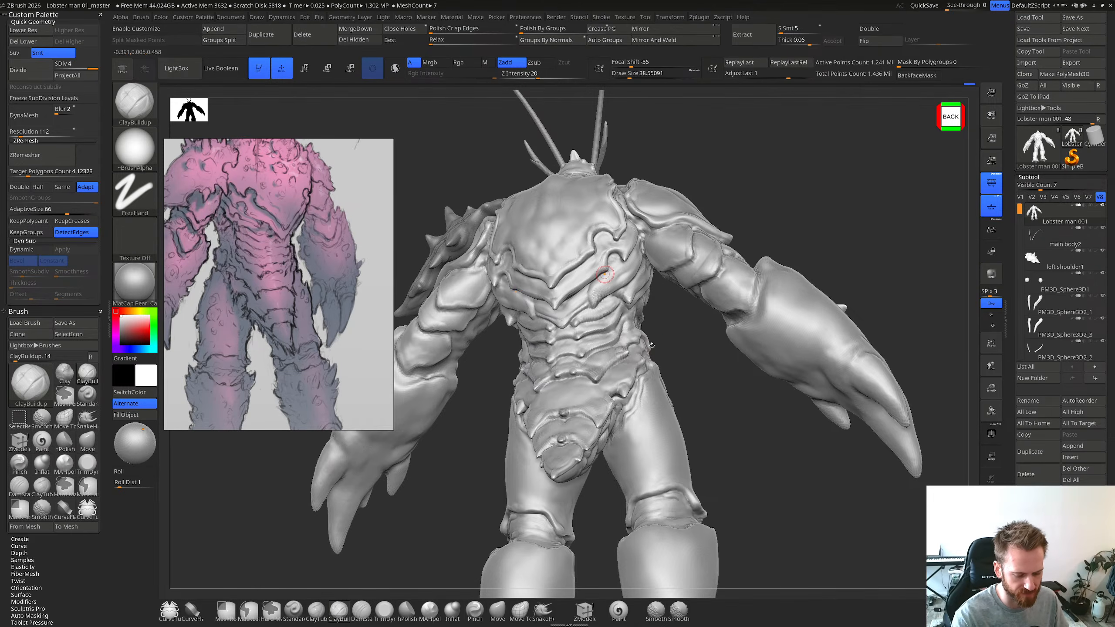
right_drag(646, 354, 639, 428)
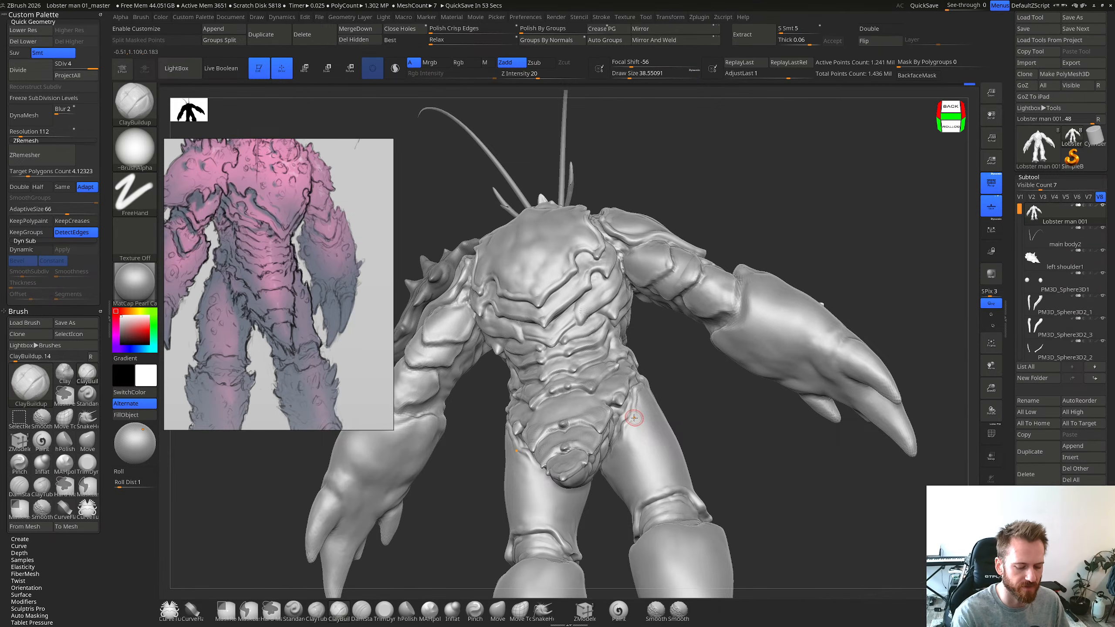
right_drag(634, 418, 647, 420)
key(s)
drag(649, 420, 656, 421)
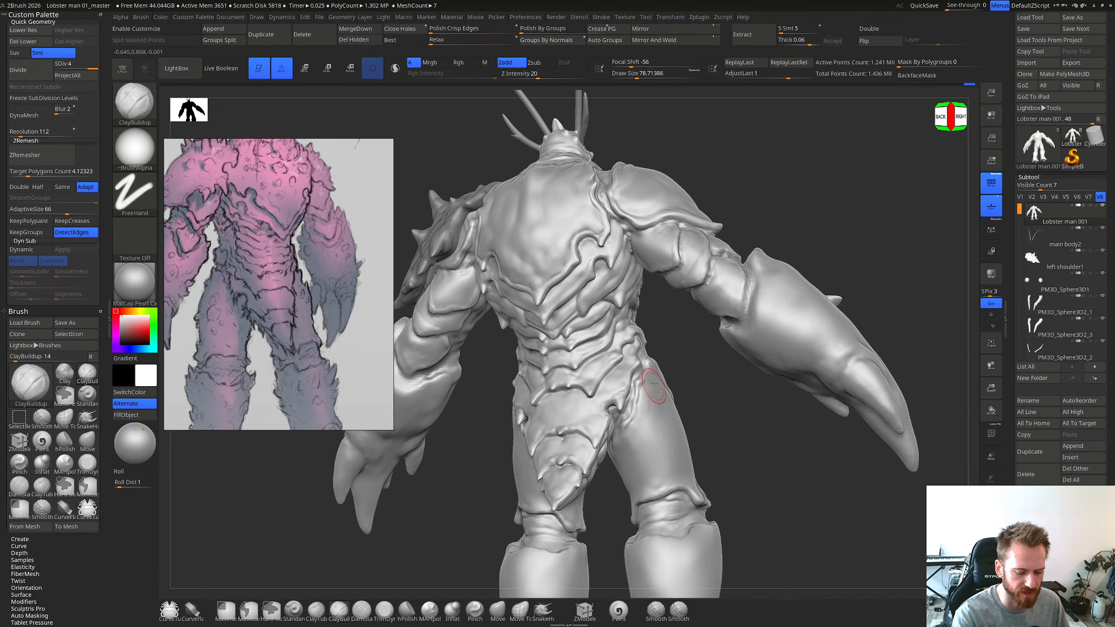
right_drag(654, 385, 649, 414)
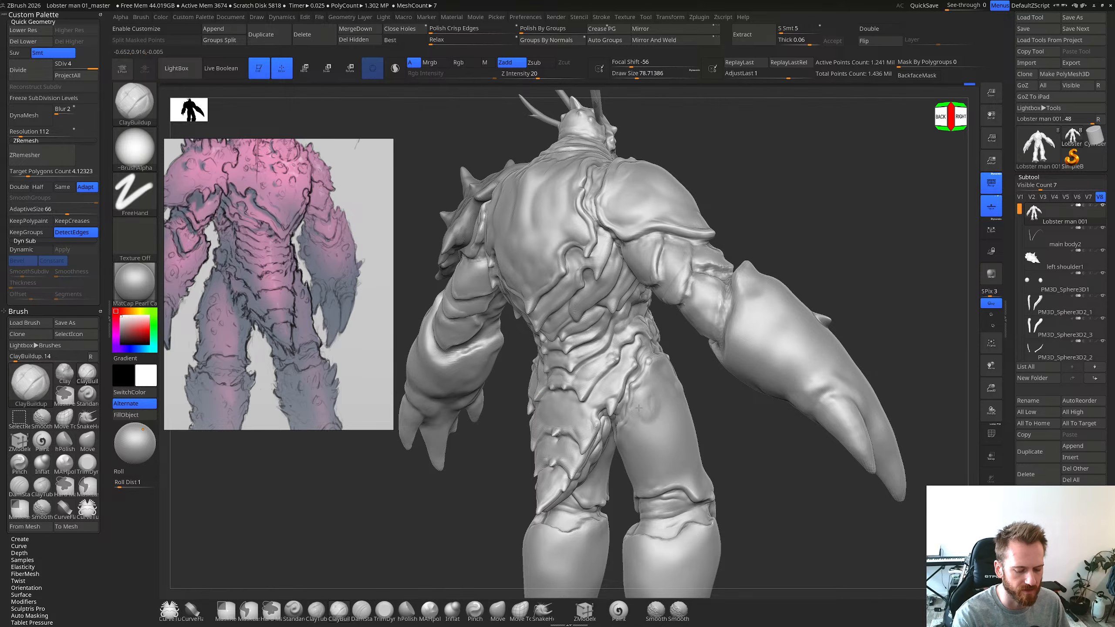
drag(646, 398, 655, 425)
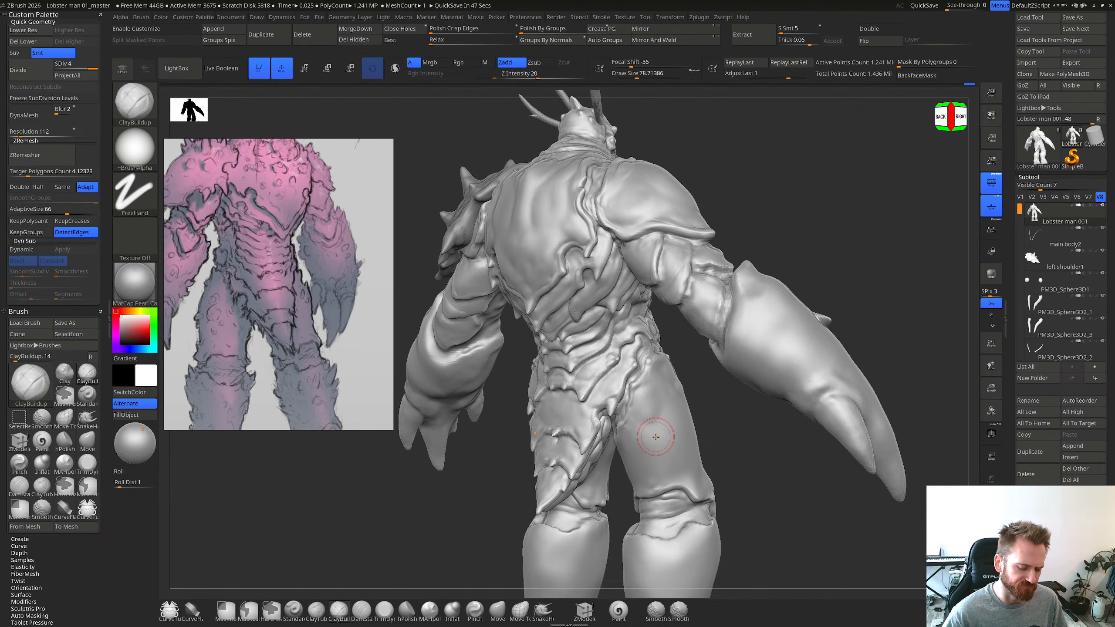
shift+right_drag(698, 479, 701, 471)
alt+right_drag(701, 471, 699, 436)
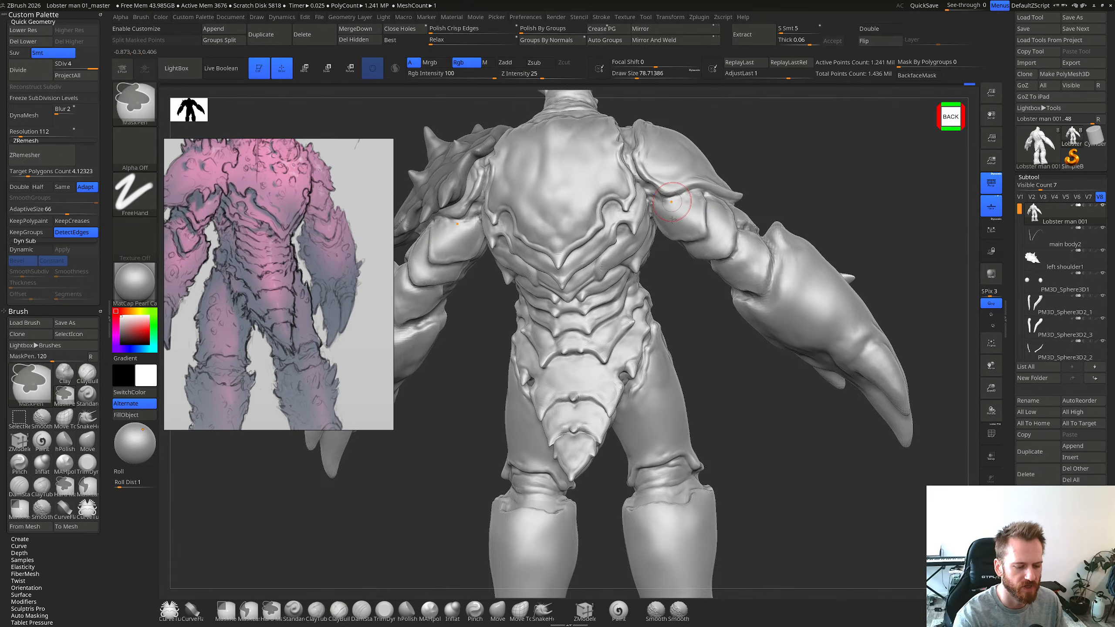
Step: Reduce the draw size to about 37 and soften the plate ridges along the middle of the back
alt+drag(676, 247, 693, 318)
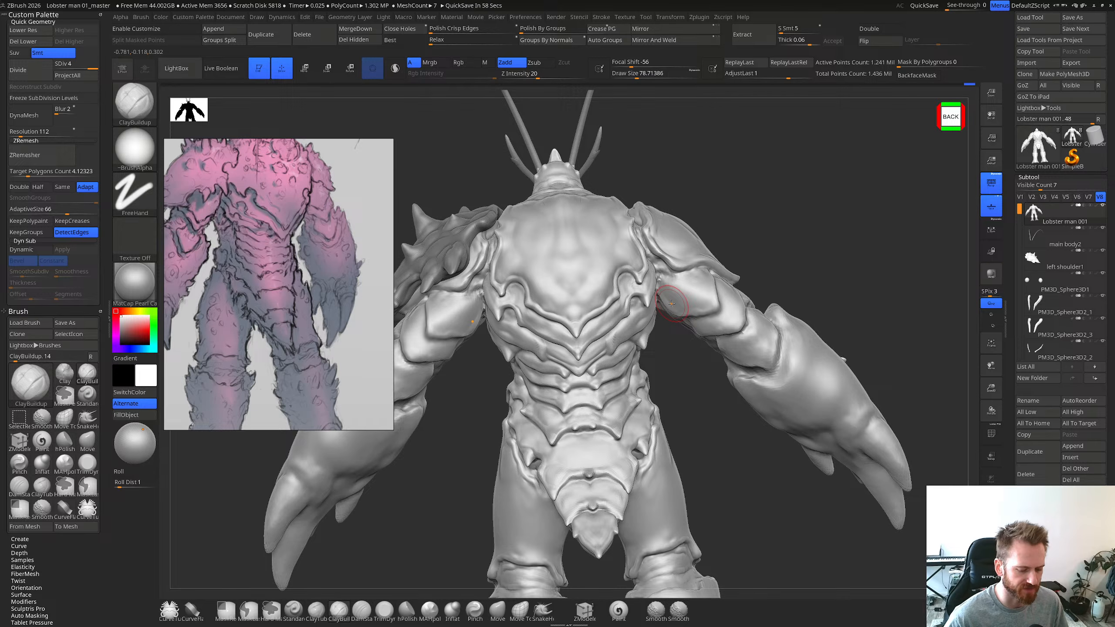
key(s)
drag(641, 301, 631, 304)
key(s)
right_drag(617, 304, 616, 335)
mouse_move(620, 334)
mouse_down()
mouse_move(629, 334)
mouse_move(617, 335)
mouse_up()
key(s)
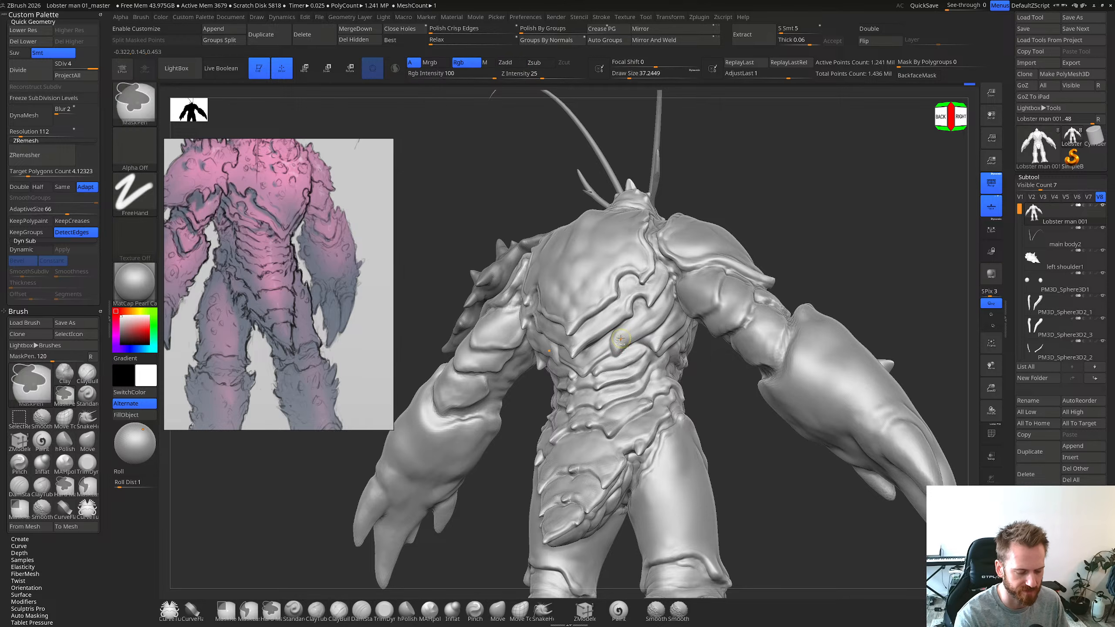
mouse_move(618, 339)
right_down()
mouse_move(632, 323)
mouse_move(639, 366)
mouse_move(620, 337)
right_up()
mouse_move(596, 369)
shift+mouse_down()
mouse_move(605, 381)
mouse_move(589, 407)
shift+mouse_up()
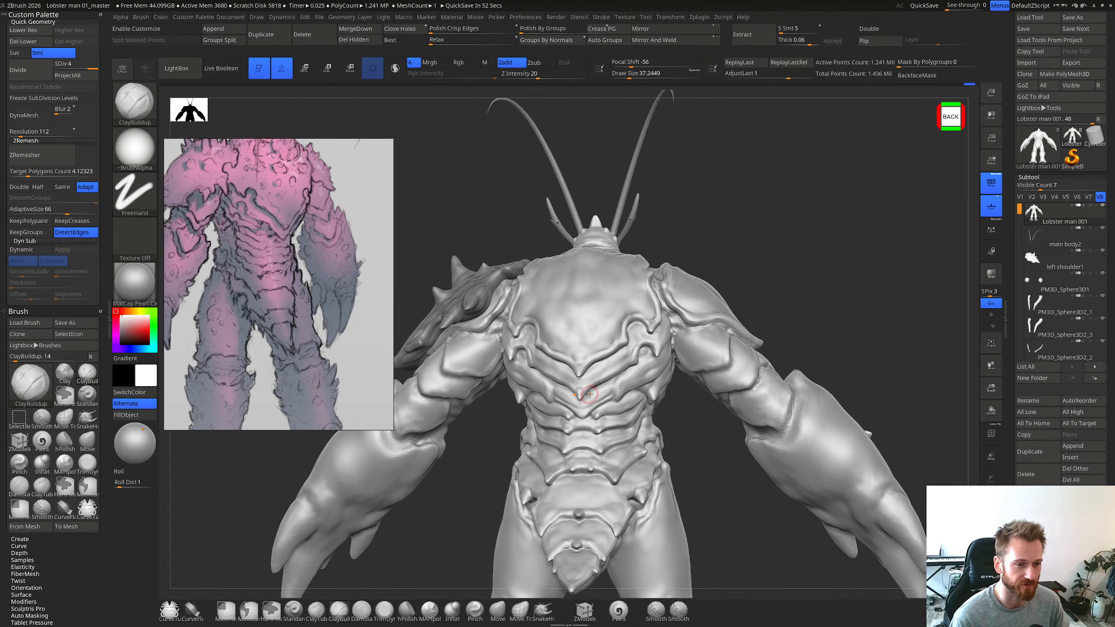
Step: Work over the lower area of the large upper back plate with ClayBuildup at a draw size of about 70
right_drag(605, 323, 607, 332)
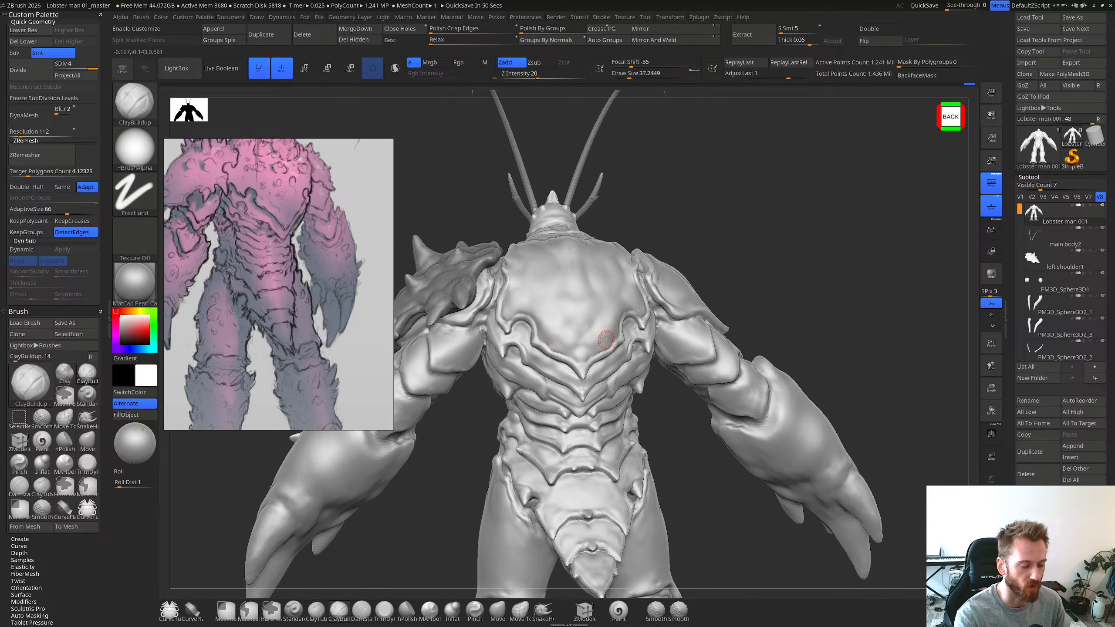
key(s)
drag(611, 333, 598, 349)
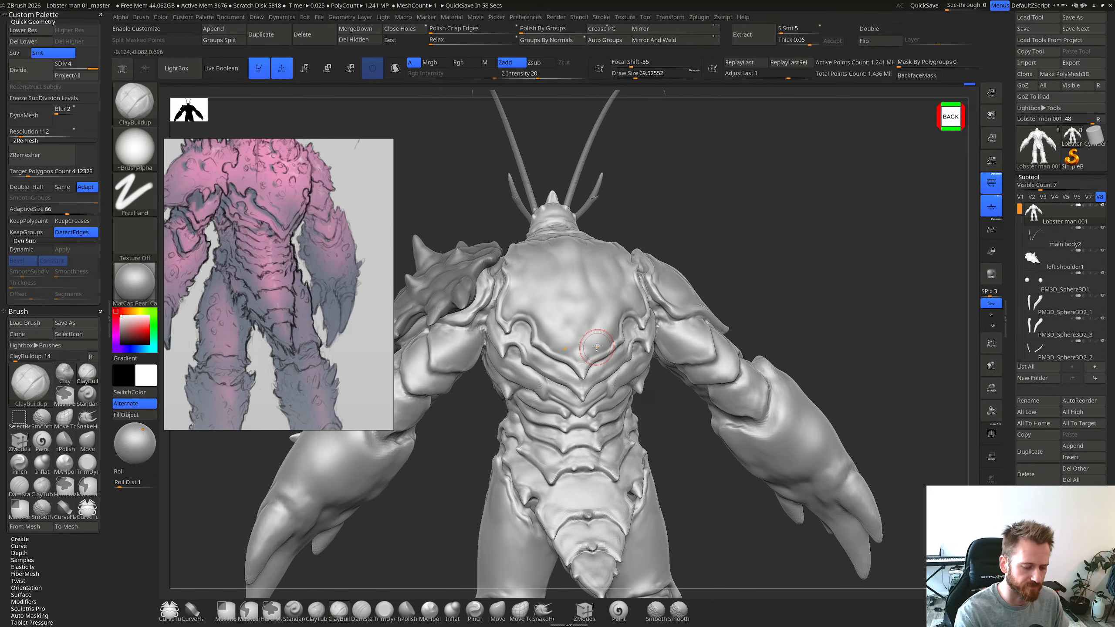
Step: Set the draw size to about 48 and refine the hooked edge of the back plate, smoothing the form around it
right_drag(521, 306, 566, 310)
key(s)
drag(527, 318, 522, 323)
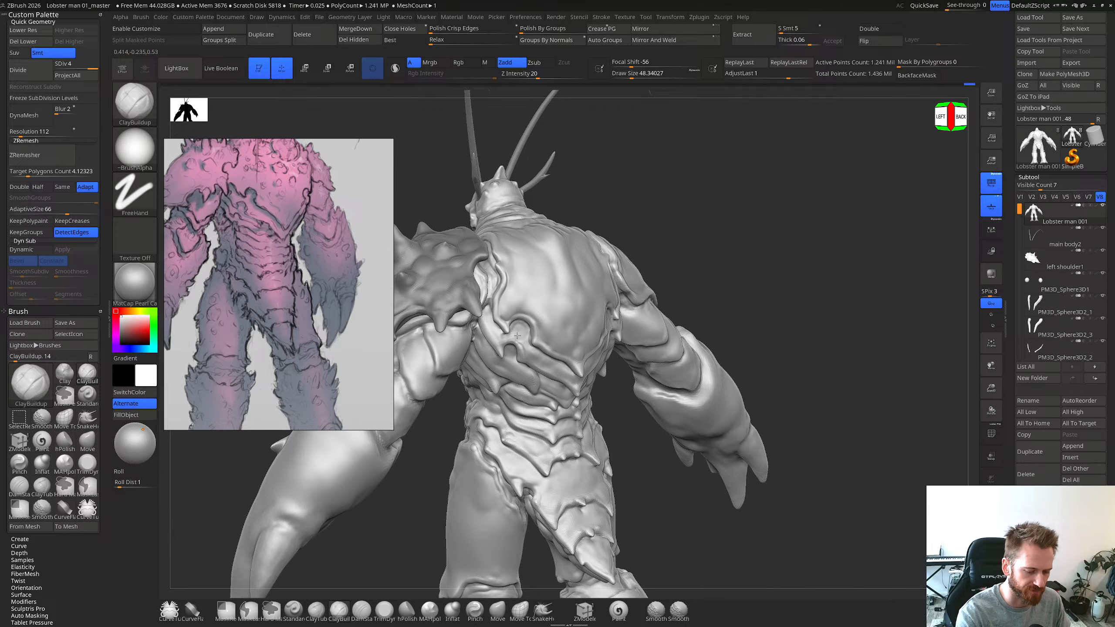
key(shift)
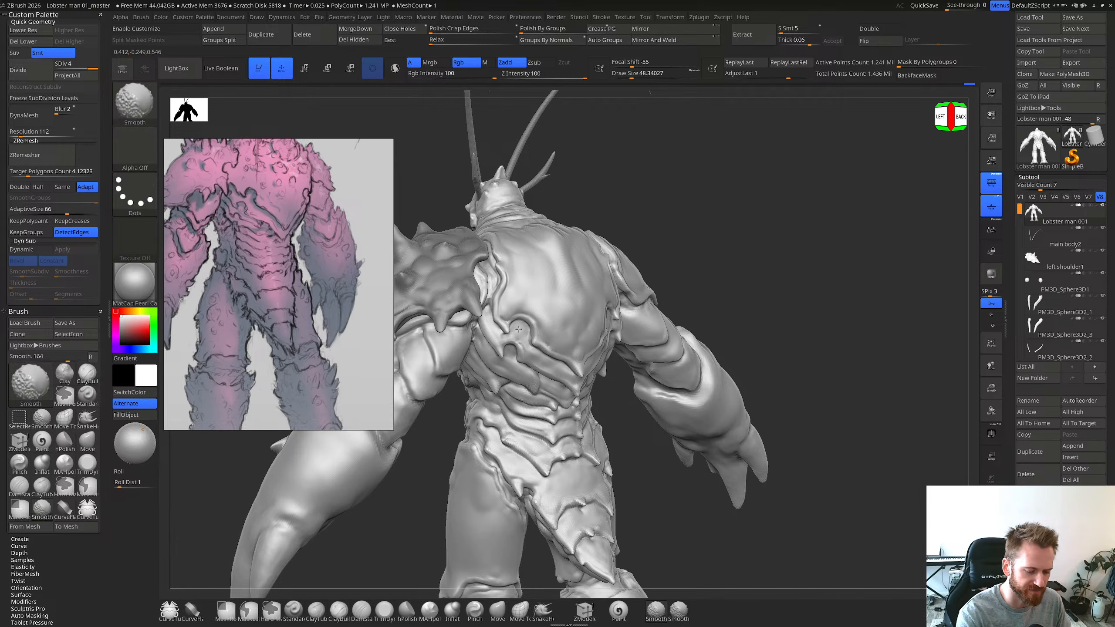
mouse_move(525, 351)
right_down()
mouse_move(525, 318)
mouse_move(509, 336)
right_up()
key(shift)
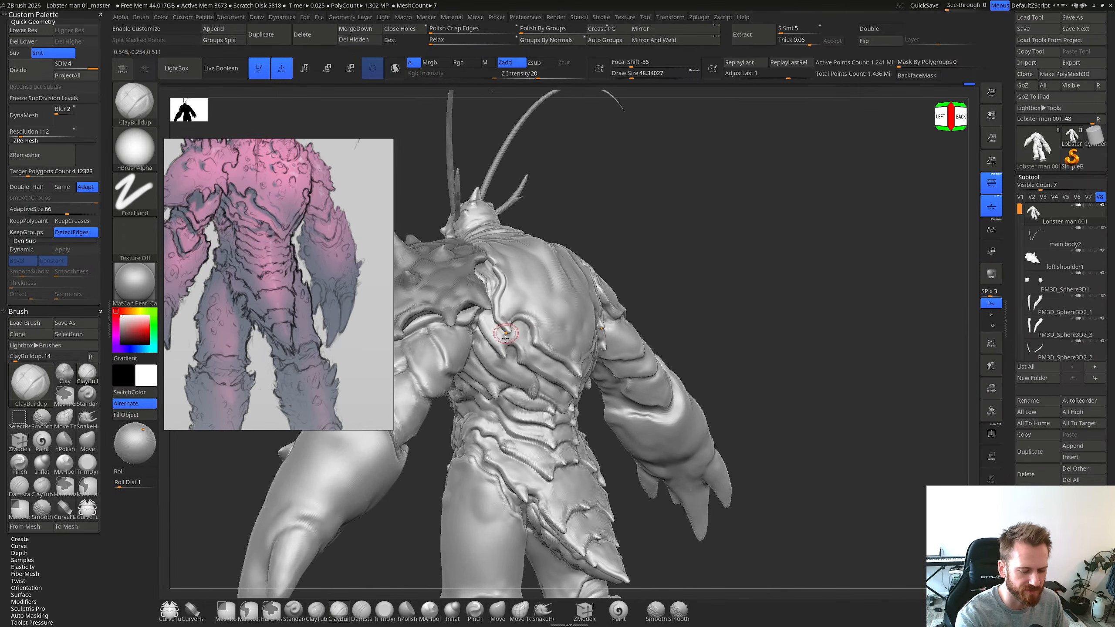
key(shift)
Step: Build up the back surface between the hooked plate edge and the shoulder at a draw size of about 44
drag(506, 331, 554, 310)
key(s)
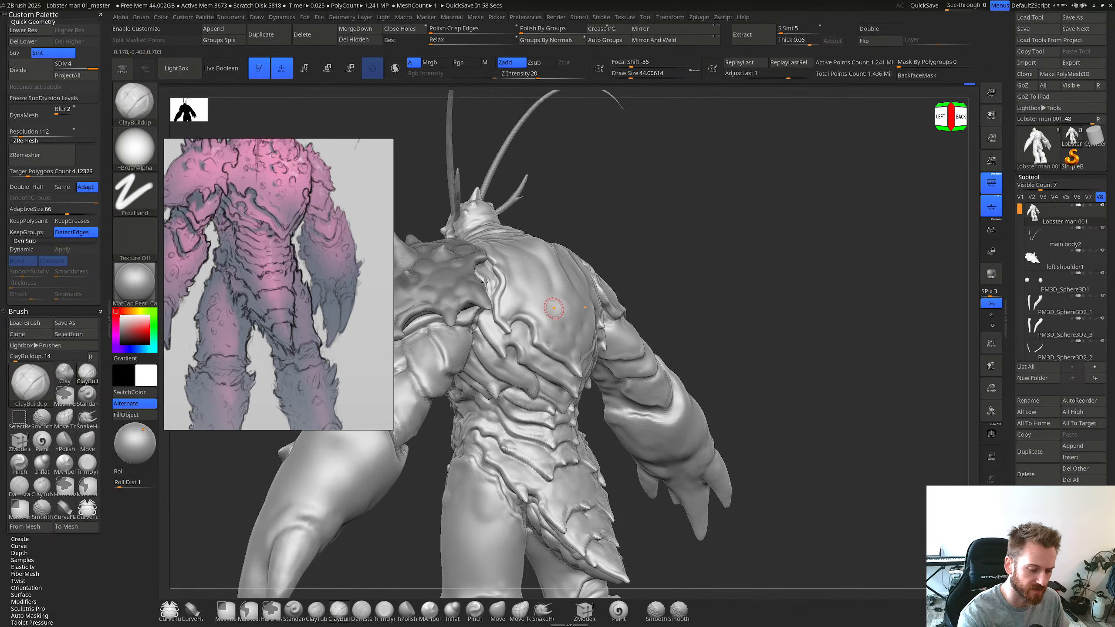
right_drag(555, 309, 501, 328)
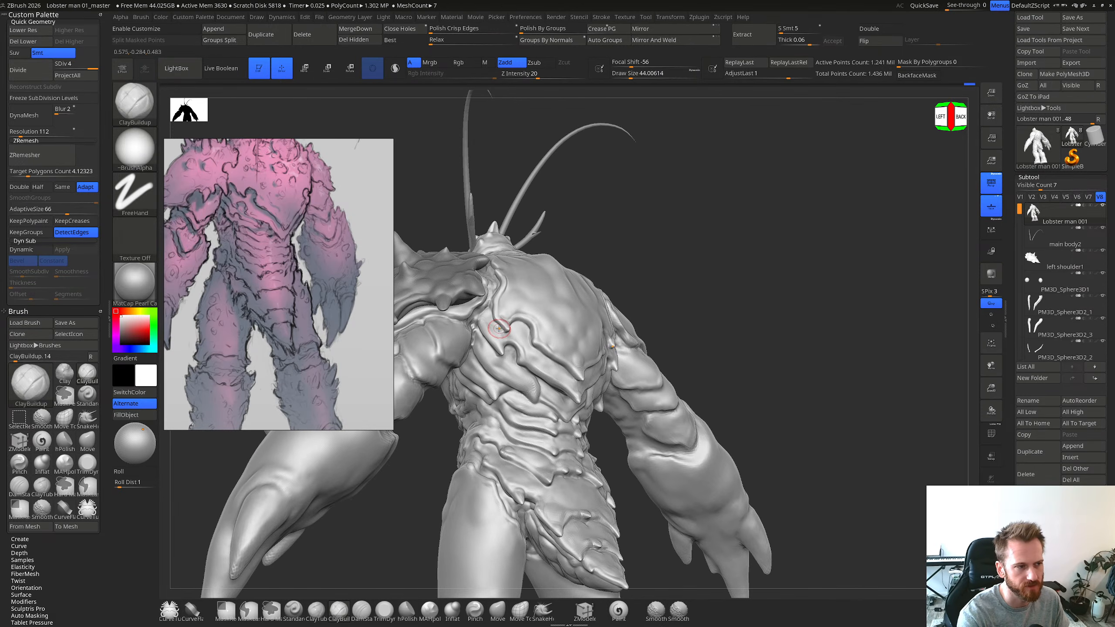
drag(499, 329, 492, 320)
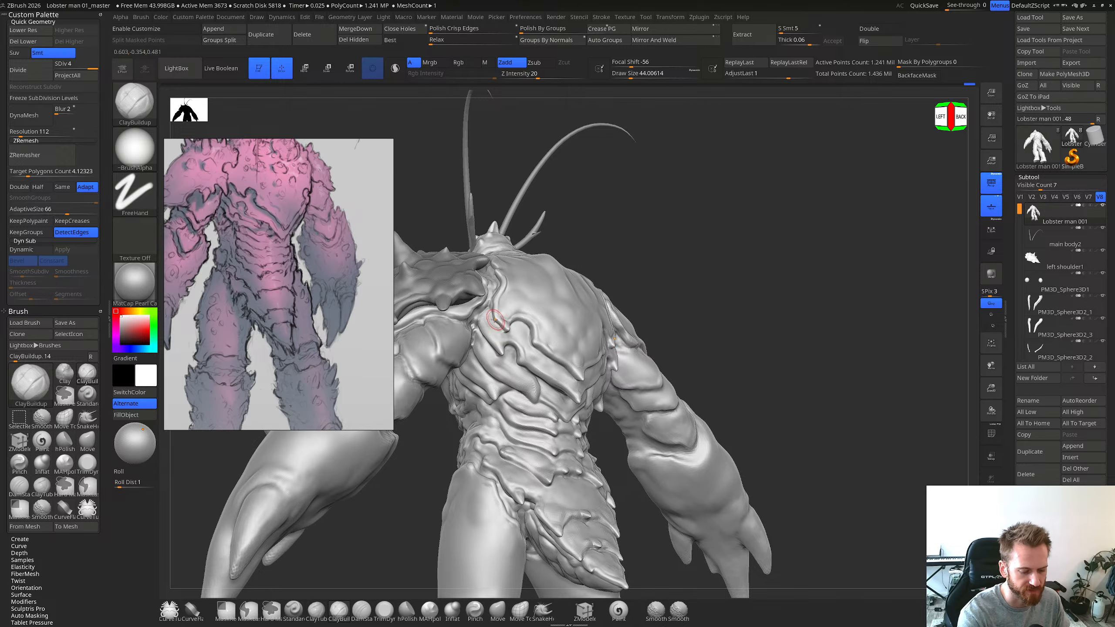
mouse_move(493, 320)
right_down()
mouse_move(493, 334)
mouse_move(520, 333)
mouse_move(511, 320)
mouse_move(532, 341)
right_up()
right_drag(557, 285, 587, 282)
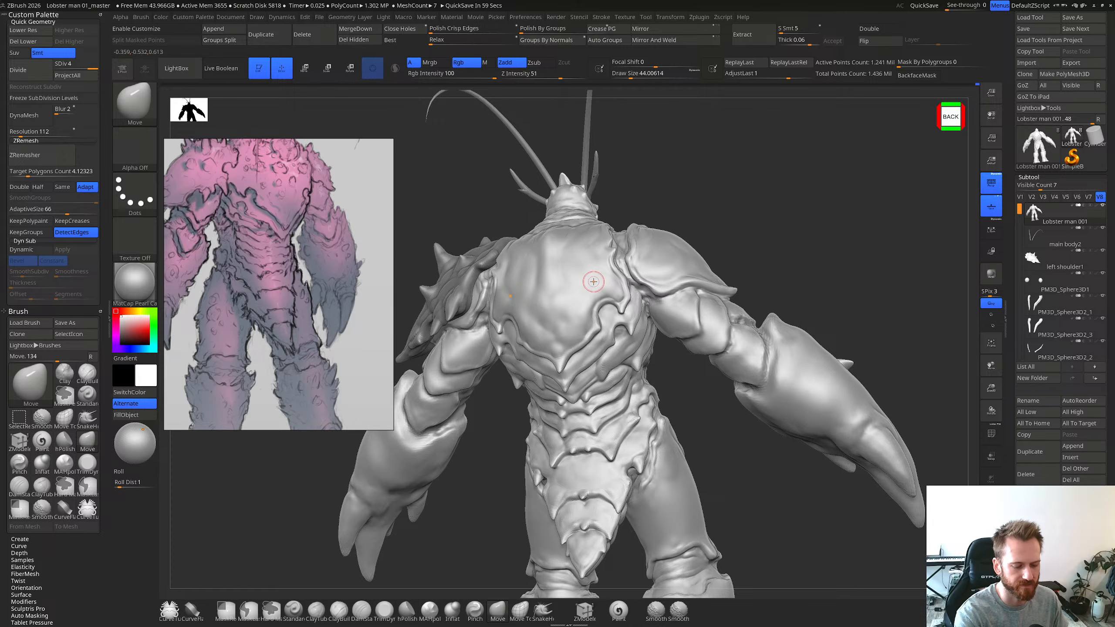
right_drag(594, 281, 456, 345)
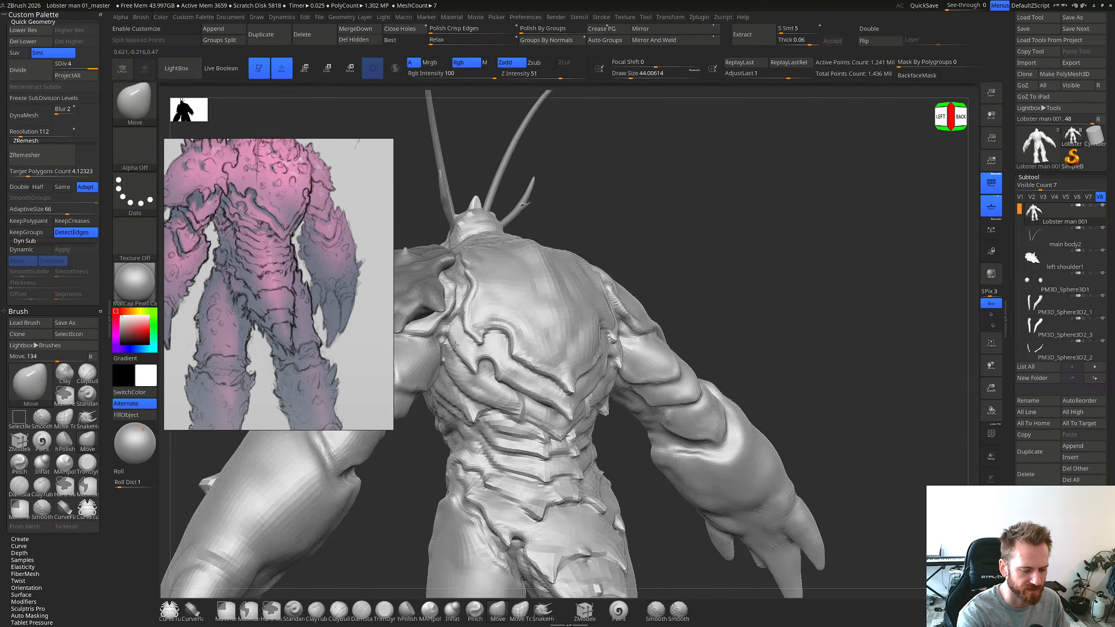
Step: Sculpt the small ridge behind the armpit using ClayBuildup at a draw size of about 24
key(b)
key(c)
key(b)
key(s)
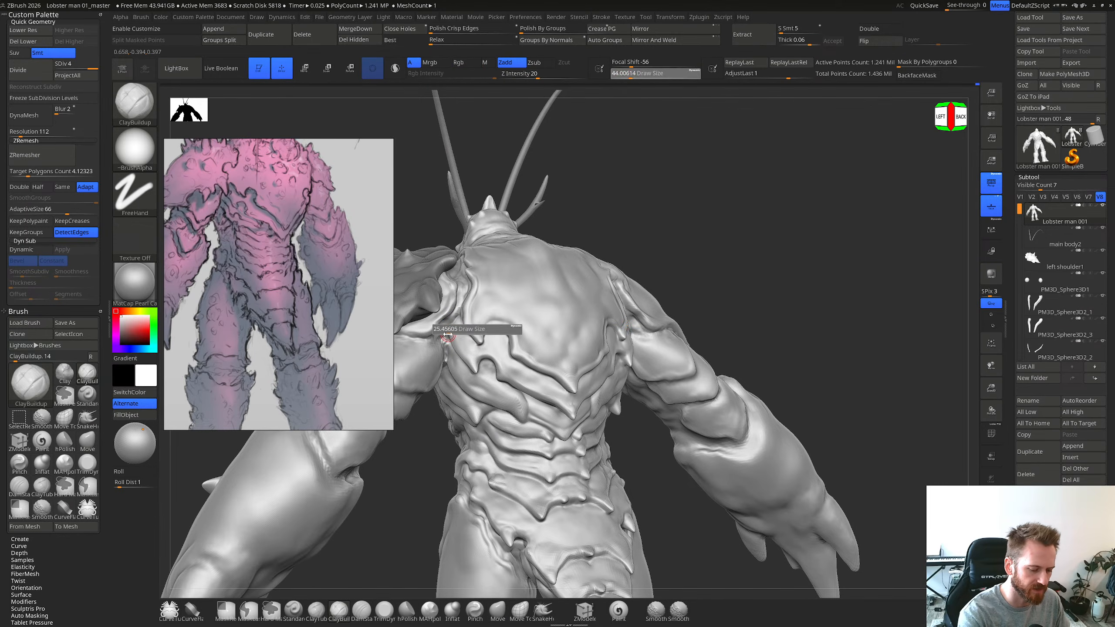
drag(447, 335, 447, 335)
right_drag(450, 329, 479, 329)
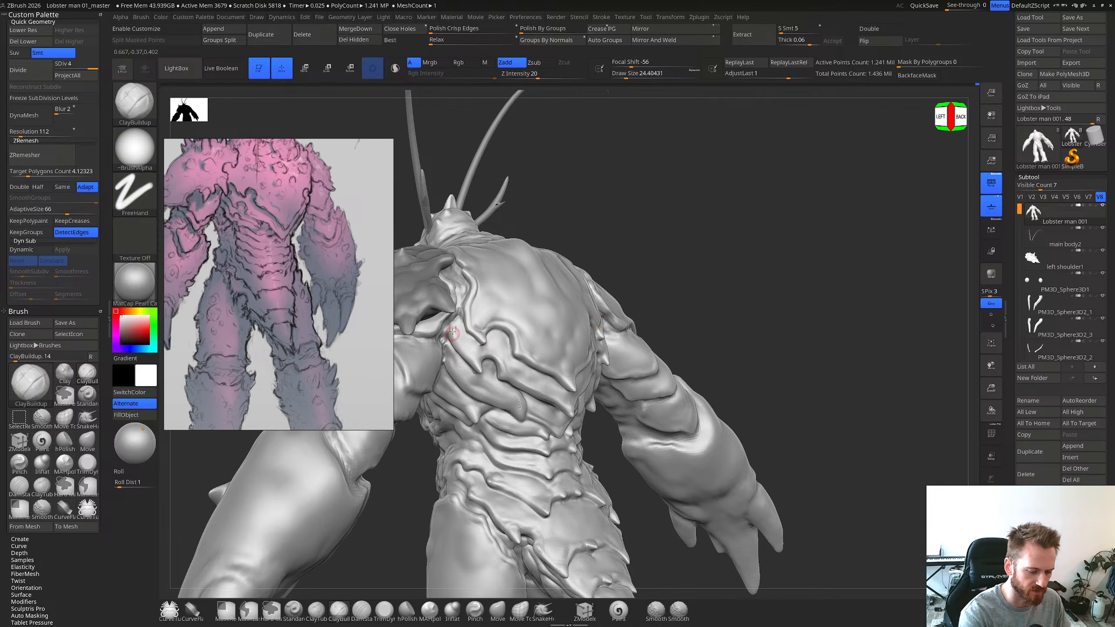
drag(452, 334, 459, 333)
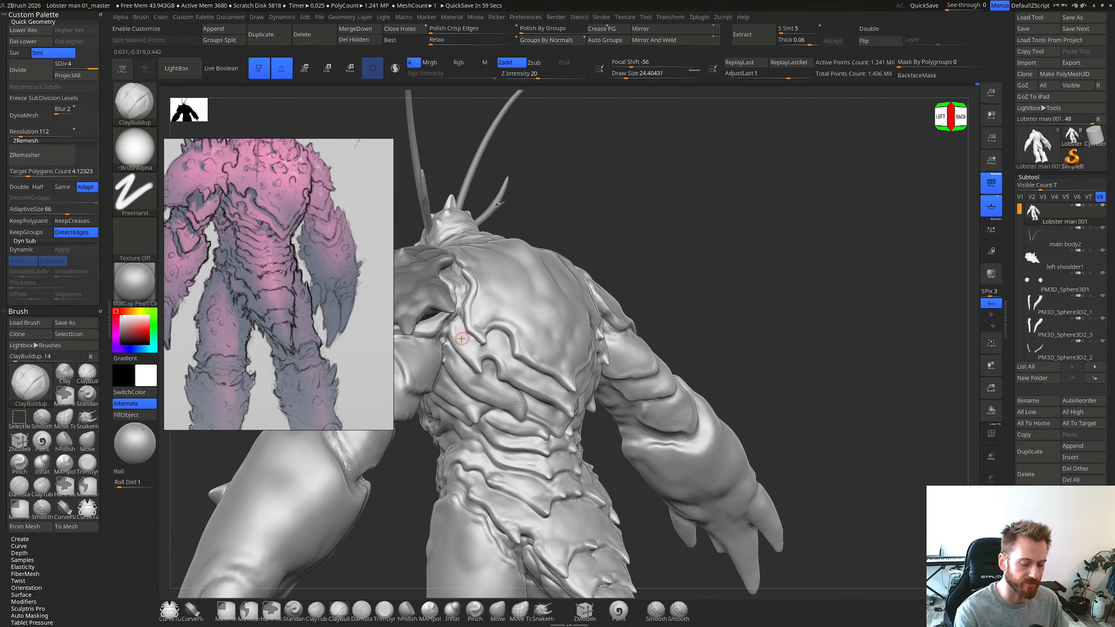
Step: Enlarge the draw size to about 33 and fill out and smooth the side plates below the armpit
right_drag(441, 341, 449, 356)
key(bracketright)
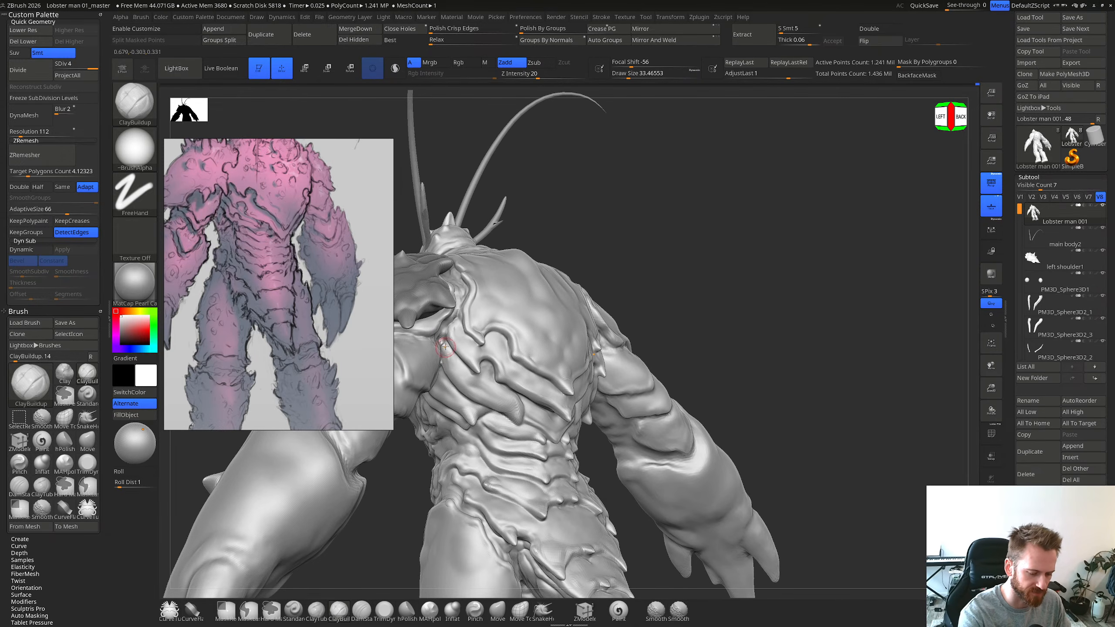
right_drag(449, 361, 448, 355)
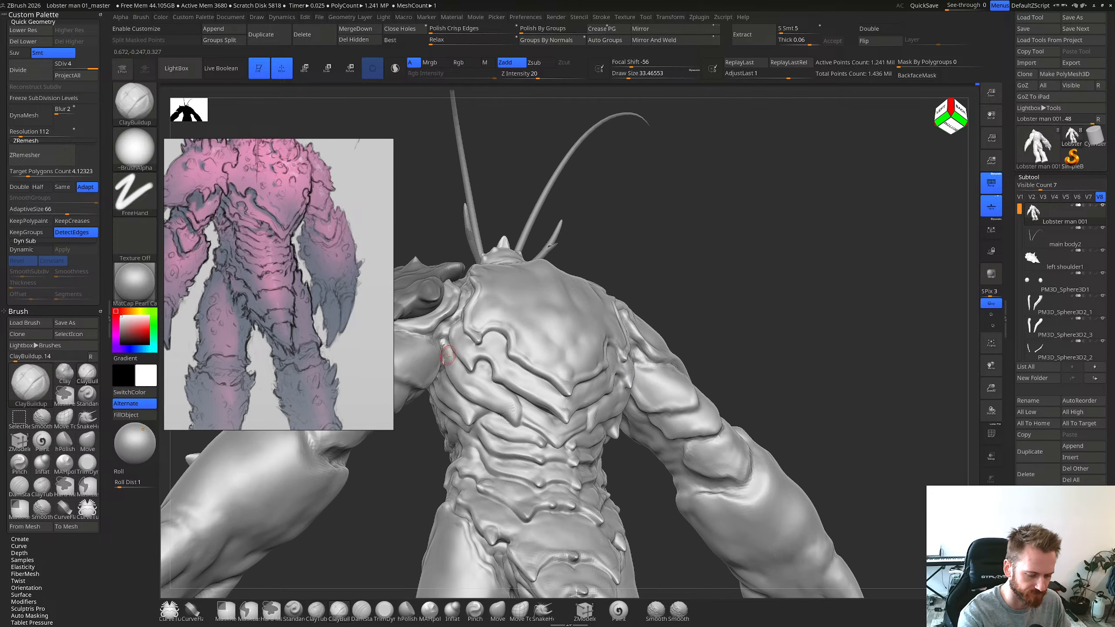
drag(445, 363, 445, 352)
right_drag(462, 381, 489, 399)
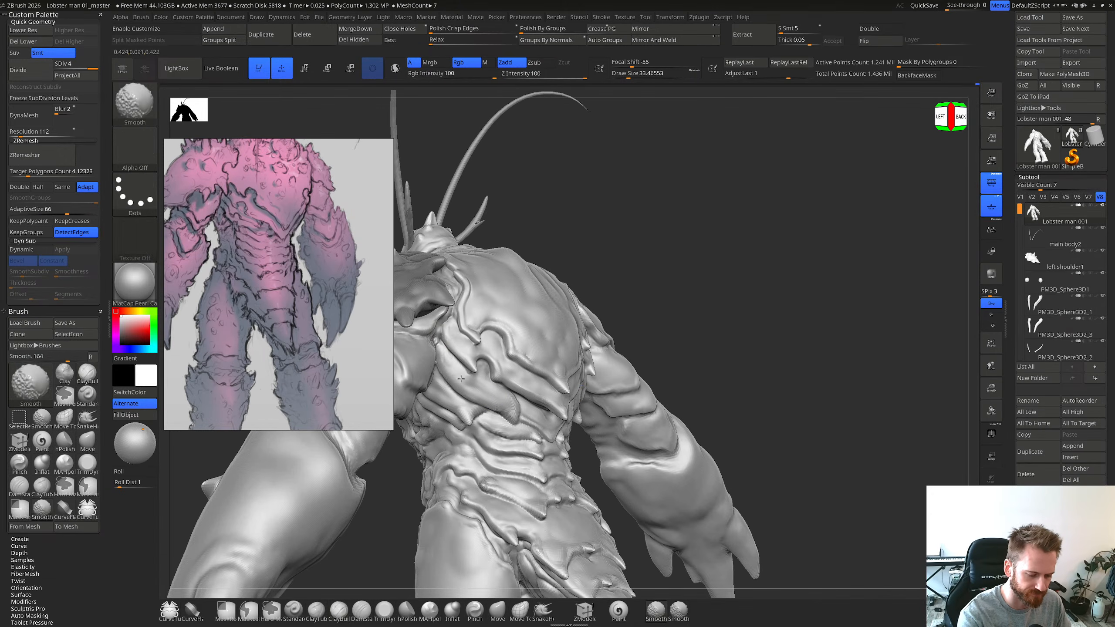
mouse_move(446, 347)
right_down()
mouse_move(439, 323)
mouse_move(451, 316)
mouse_move(440, 336)
right_up()
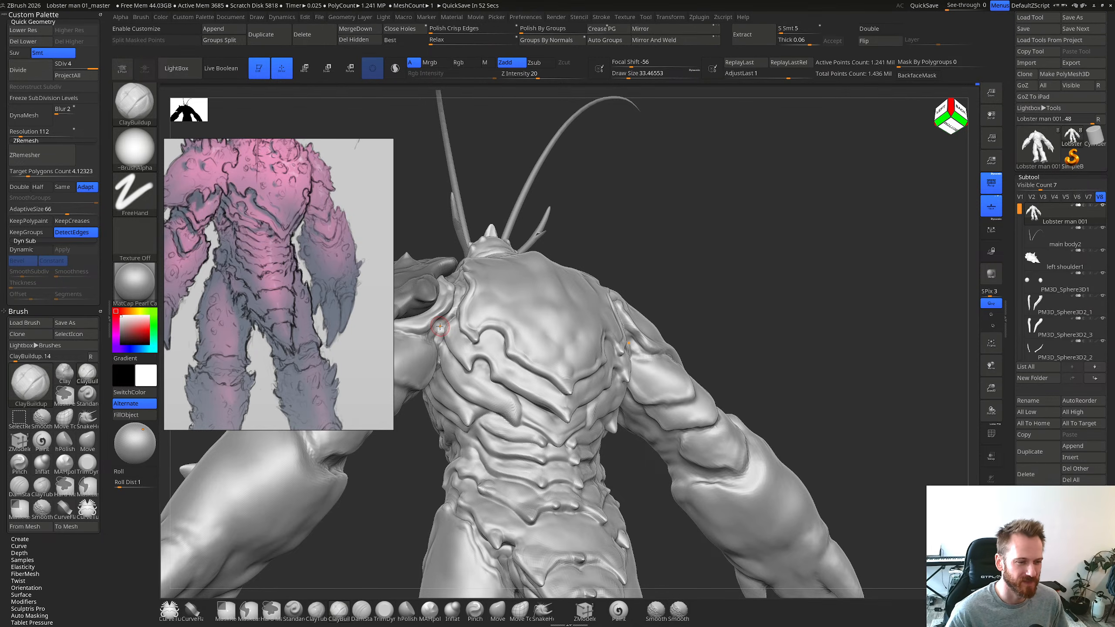
Step: Set the draw size to about 85 and lower the body mesh to subdivision level 2
mouse_move(441, 327)
right_down()
mouse_move(494, 327)
mouse_move(505, 264)
right_up()
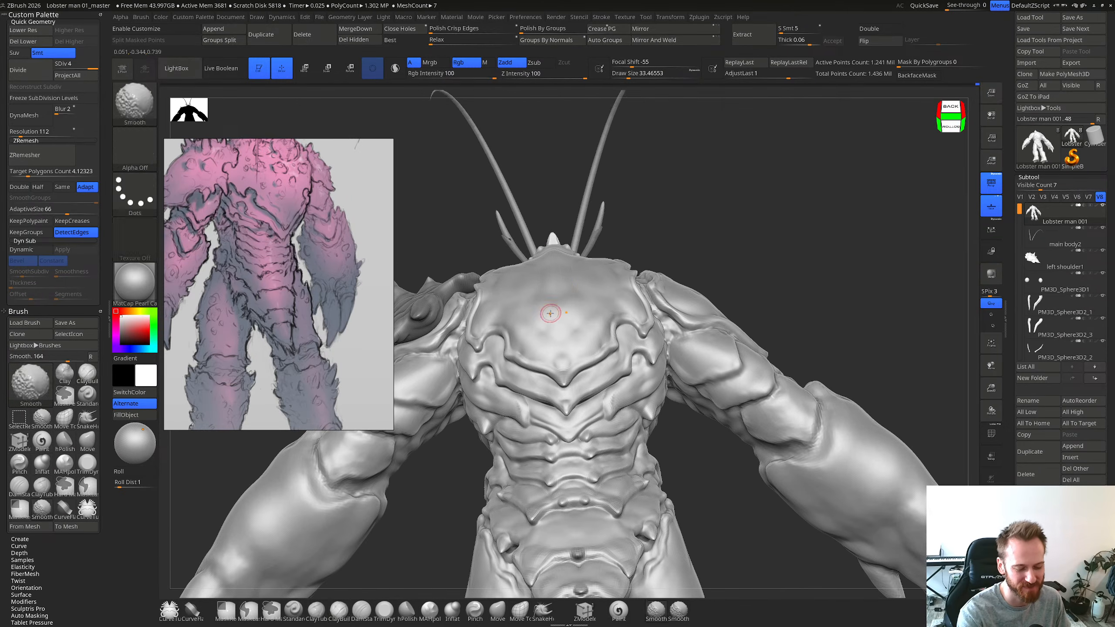
key(s)
drag(550, 319, 559, 320)
key(shift+d)
key(shift+d)
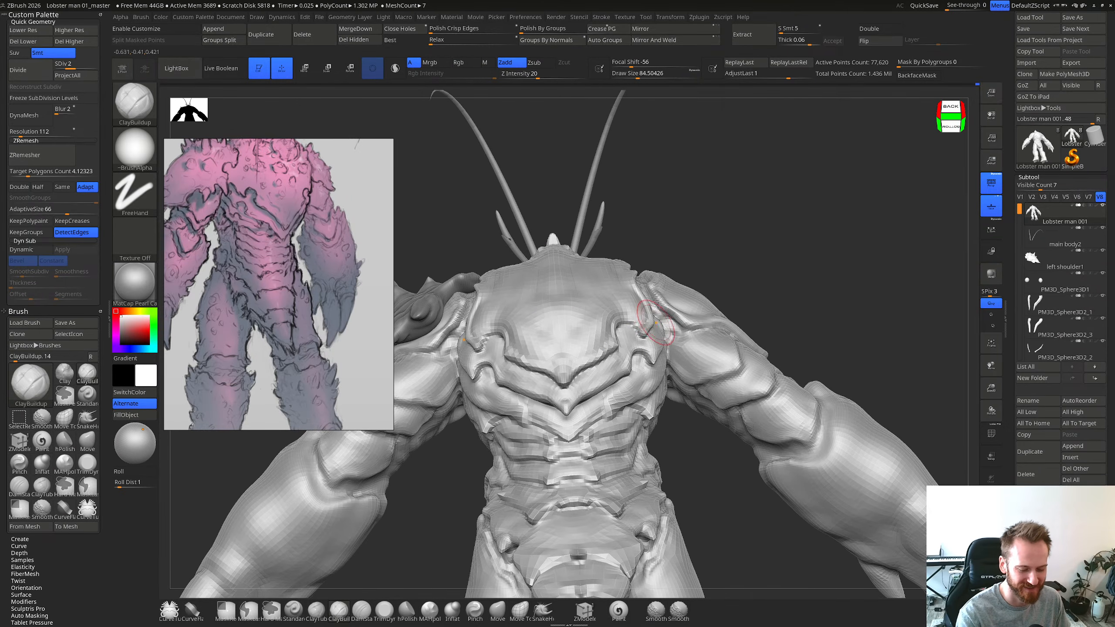
Step: Reshape the upper back plate's lower edge from below using the Move brush at a draw size of about 85
right_drag(662, 327, 646, 295)
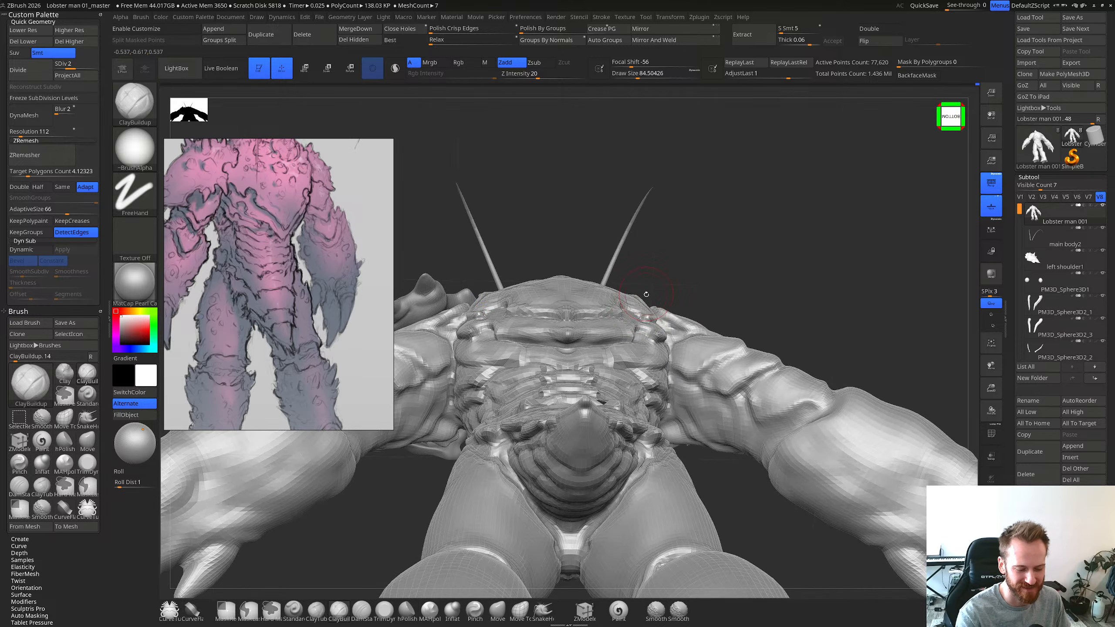
key(bracketleft)
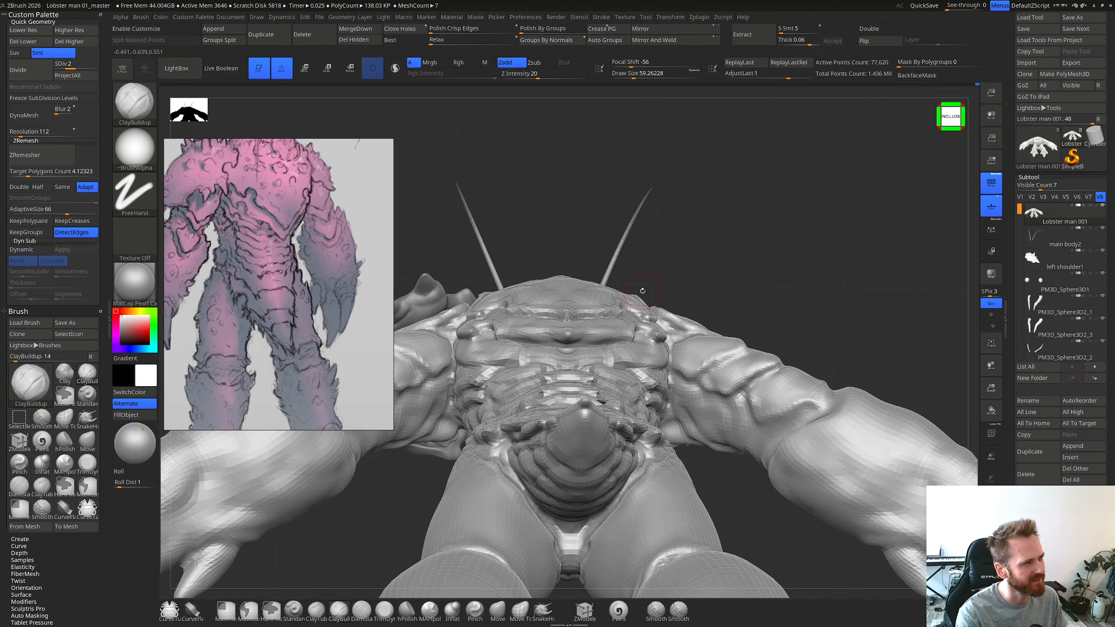
key(s)
drag(644, 290, 638, 307)
key(s)
key(s)
key(b)
key(m)
key(v)
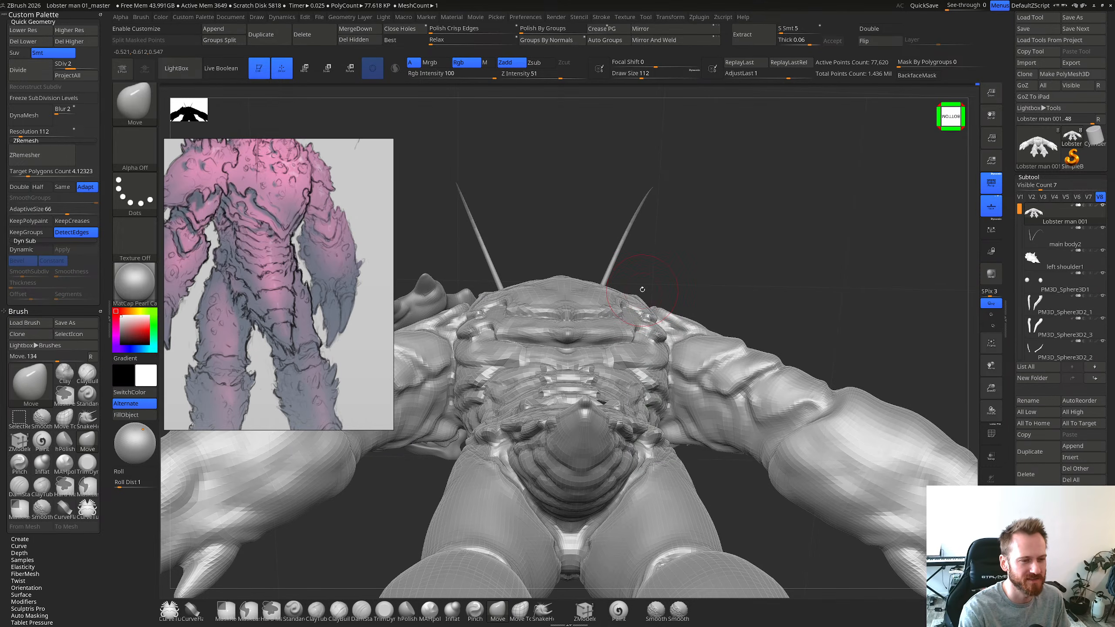
key(s)
mouse_move(643, 290)
mouse_down()
mouse_move(634, 302)
mouse_move(643, 269)
mouse_move(625, 242)
mouse_move(637, 258)
mouse_move(592, 320)
mouse_up()
key(s)
key(s)
right_drag(589, 321, 603, 339)
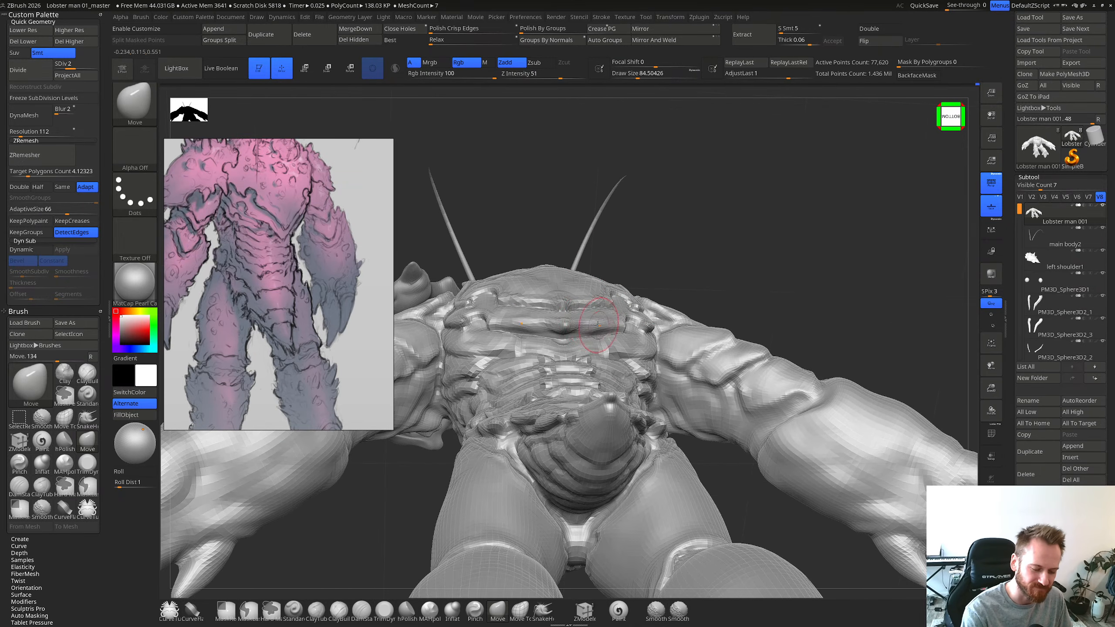
drag(587, 327, 582, 323)
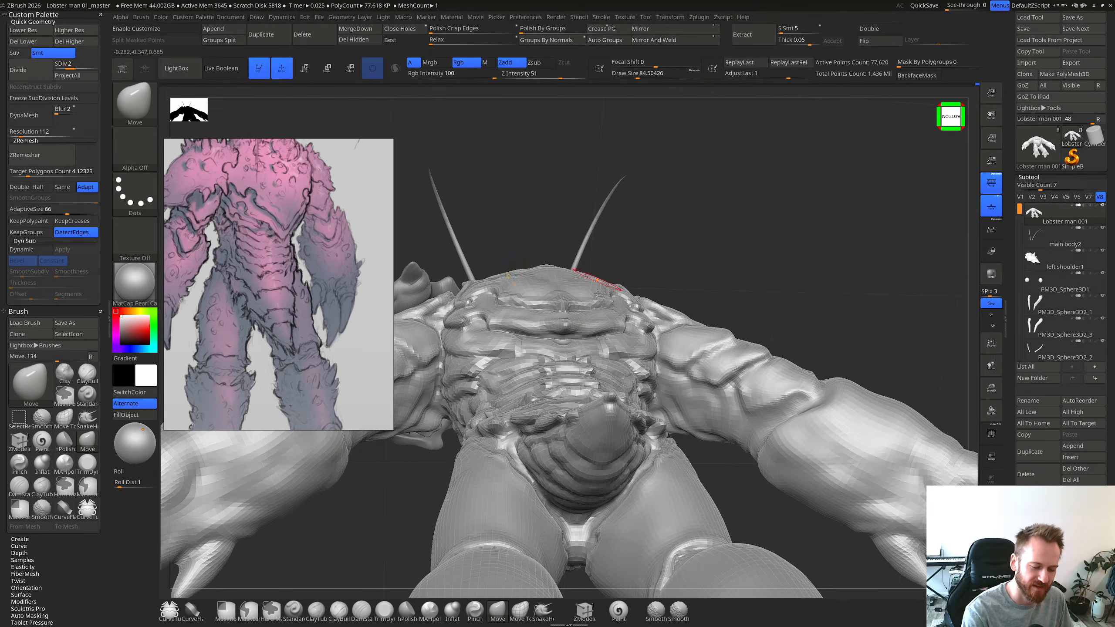
right_drag(587, 299, 586, 294)
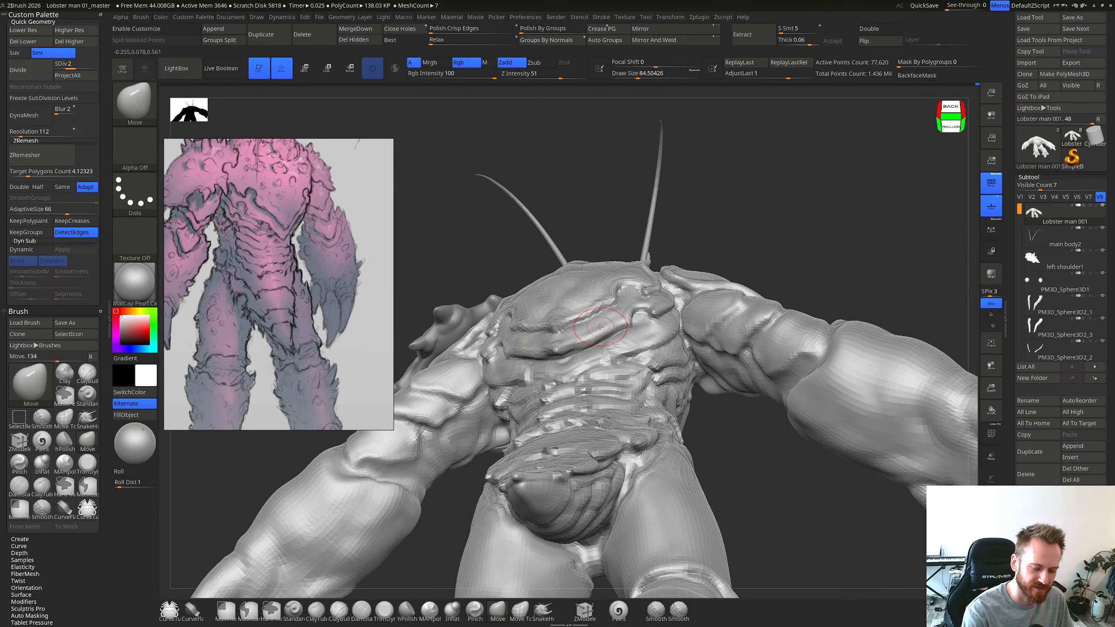
Step: Reduce the Move brush to a draw size of about 75 and adjust the ridge across the back plate
key(s)
drag(577, 344, 575, 343)
drag(575, 342, 573, 334)
mouse_move(573, 334)
right_down()
mouse_move(631, 257)
mouse_move(627, 240)
mouse_move(620, 251)
right_up()
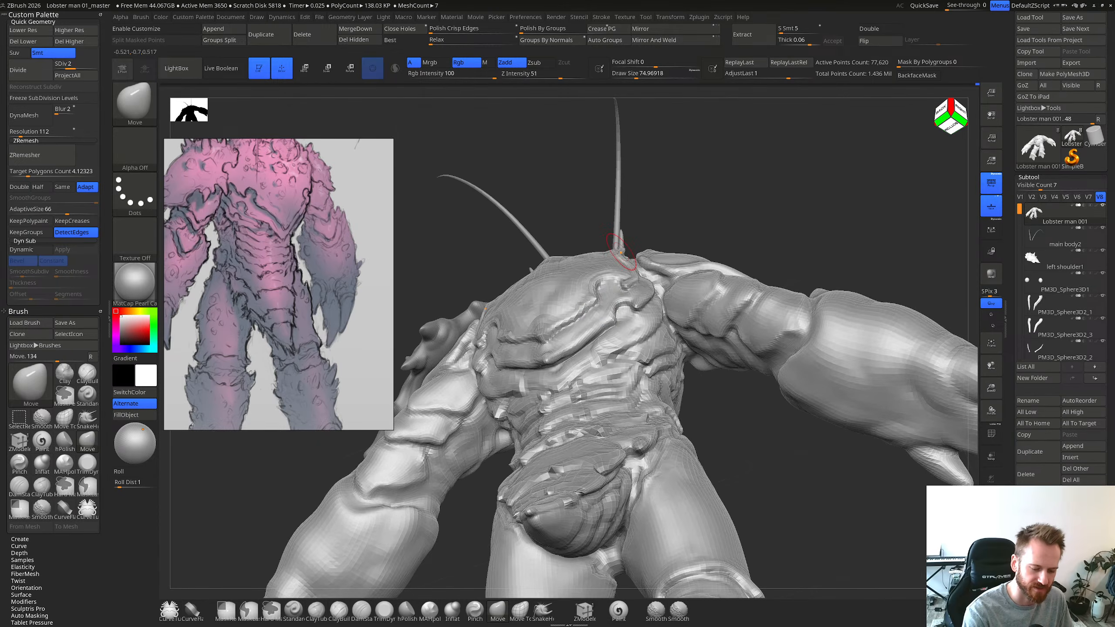
Step: Raise the body mesh to subdivision level 4 for detailing the back
key(d)
key(d)
right_drag(617, 313, 570, 440)
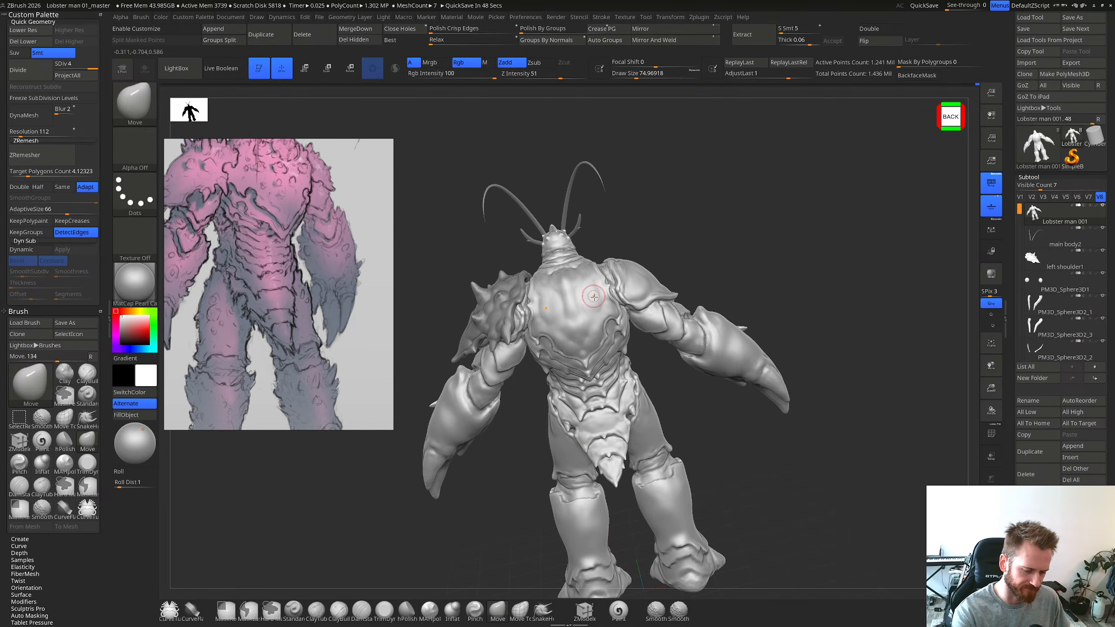
mouse_move(594, 297)
ctrl+right_down()
mouse_move(598, 327)
mouse_move(599, 308)
ctrl+right_up()
mouse_move(599, 307)
right_down()
mouse_move(603, 375)
mouse_move(654, 334)
mouse_move(661, 312)
mouse_move(606, 326)
mouse_move(614, 312)
right_up()
Step: Build up and smooth the upper back plate beside the shoulder using ClayBuildup at a draw size of about 44
key(b)
key(c)
key(b)
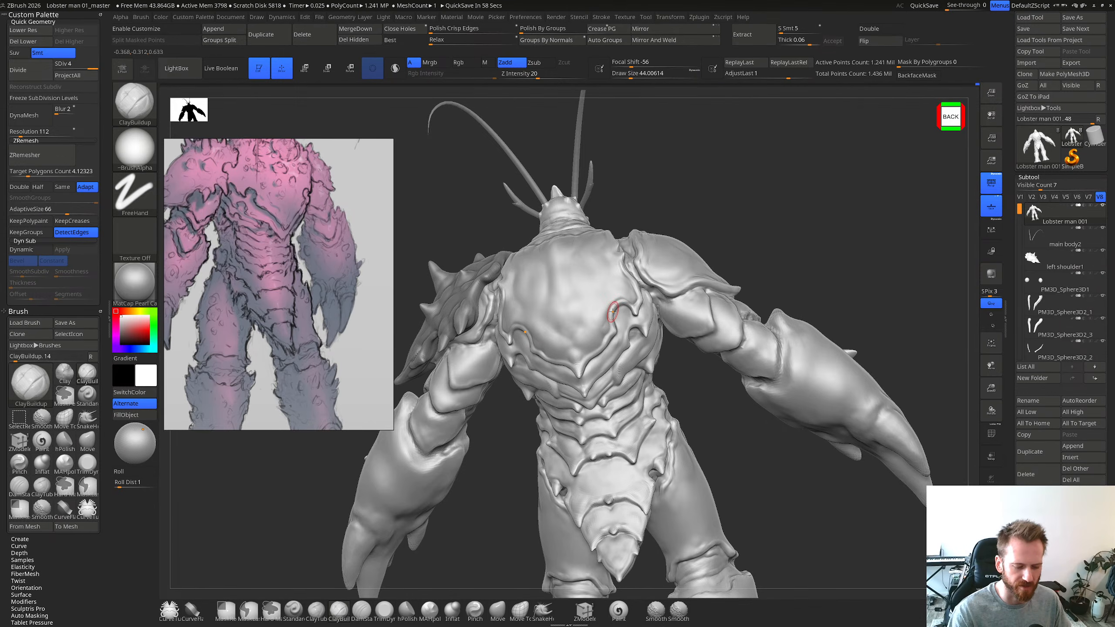
right_drag(612, 312, 612, 276)
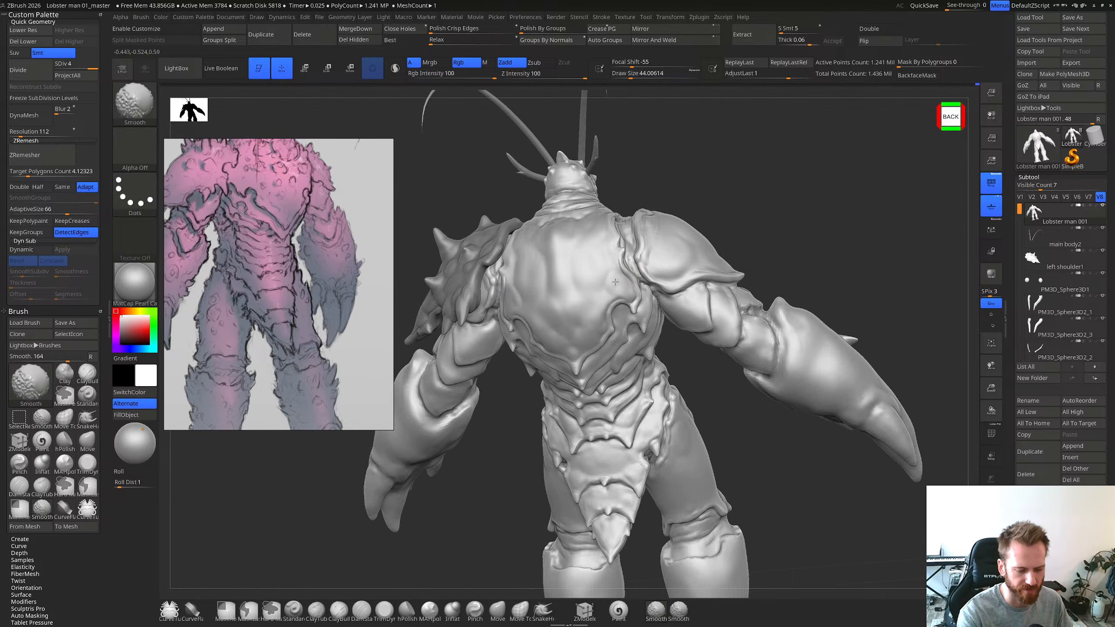
mouse_move(612, 288)
right_down()
mouse_move(619, 277)
mouse_move(614, 350)
mouse_move(632, 328)
mouse_move(664, 326)
mouse_move(658, 253)
right_up()
Step: Adjust the side contour of the upper back plate below the shoulder with the Move brush
key(b)
key(m)
key(v)
drag(651, 248, 633, 348)
mouse_move(634, 348)
right_down()
mouse_move(596, 397)
mouse_move(604, 403)
mouse_move(574, 401)
right_up()
Step: Build up and smooth the central point of the back plate's lower edge using ClayBuildup at a draw size of about 36
key(b)
key(c)
key(b)
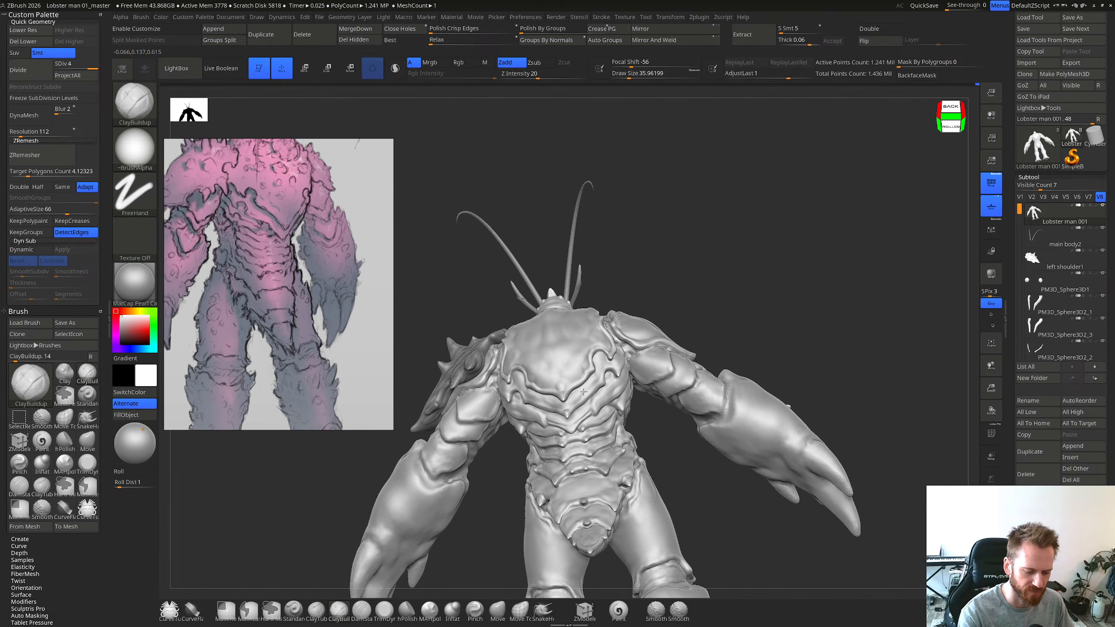
drag(583, 392, 583, 394)
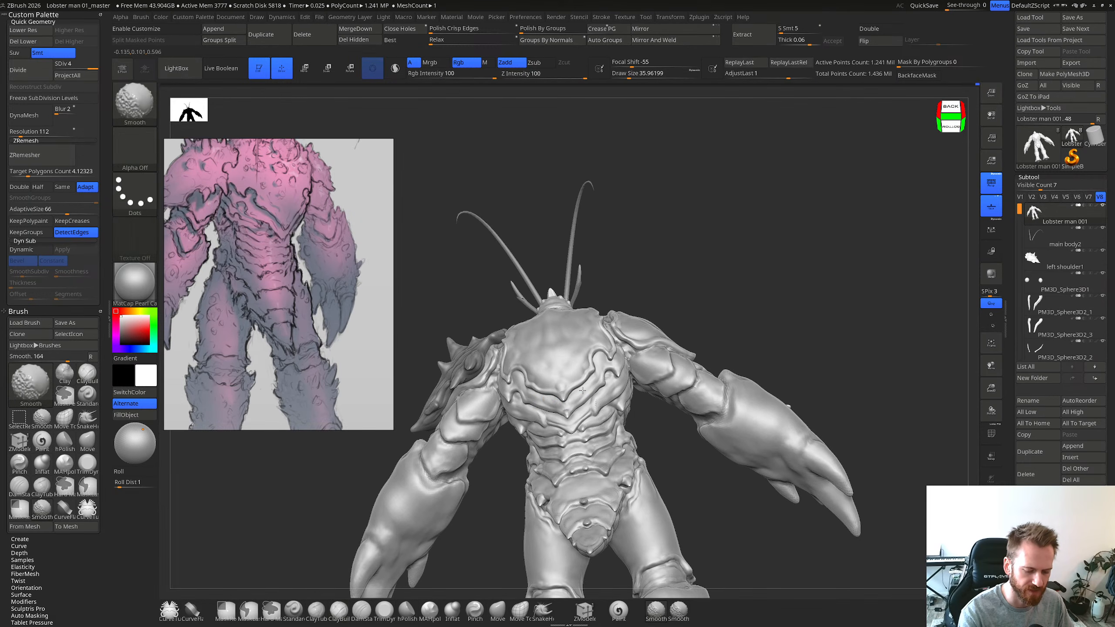
shift+right_drag(577, 396, 568, 413)
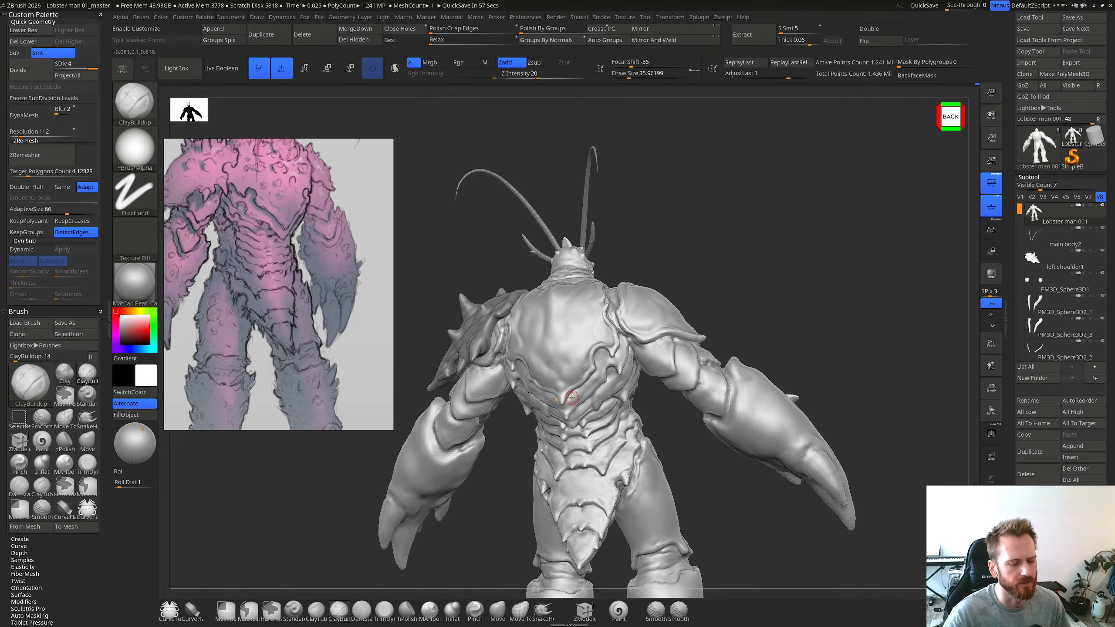
Step: Refine the ridges around the lower centre of the back plate and clear the mask from the body mesh
right_drag(567, 334, 580, 341)
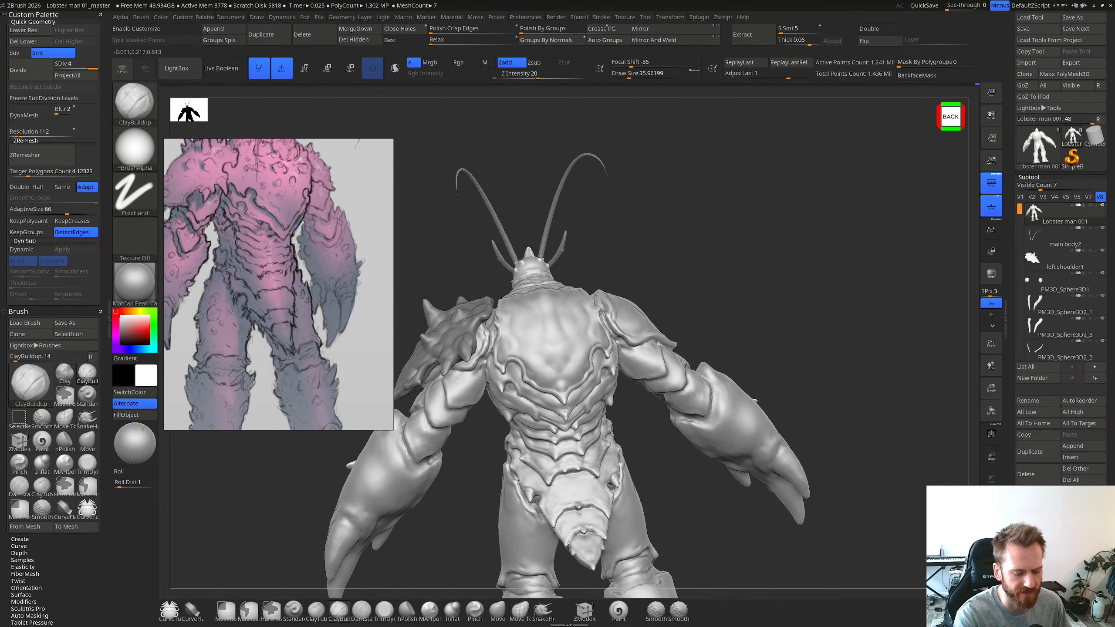
right_drag(565, 409, 566, 415)
key(shift)
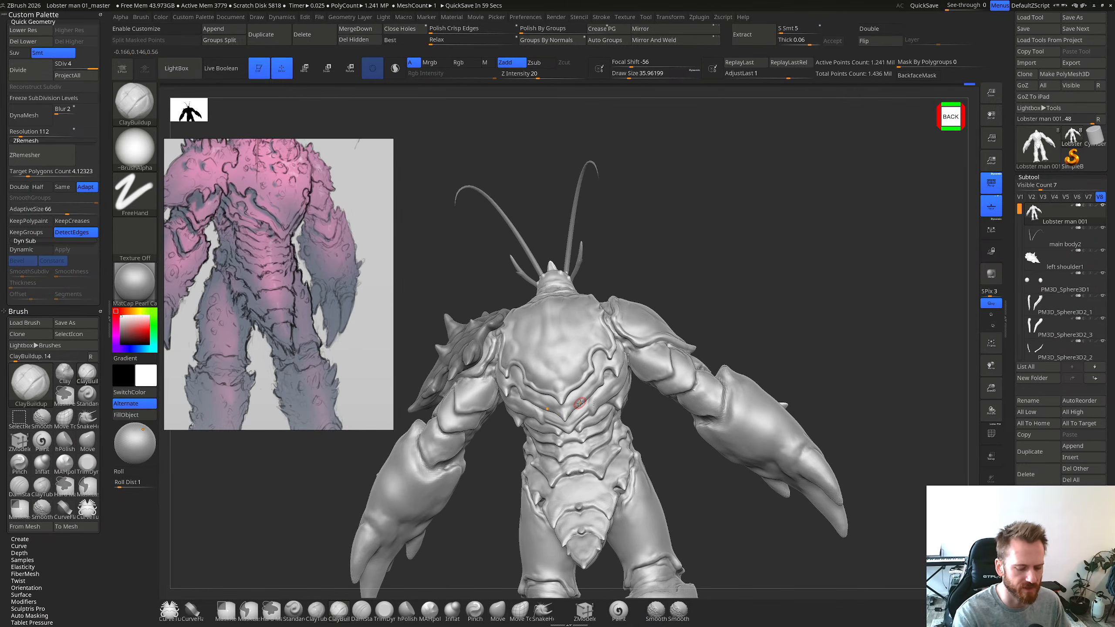
mouse_move(580, 403)
right_down()
mouse_move(587, 380)
mouse_move(566, 405)
mouse_move(572, 397)
right_up()
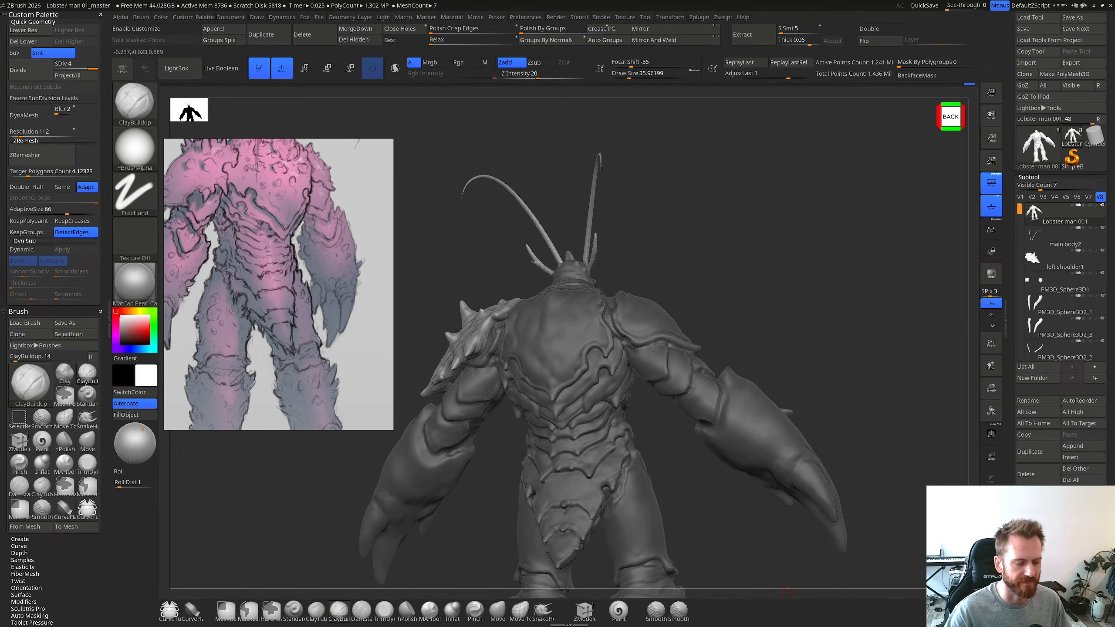
key(ctrl)
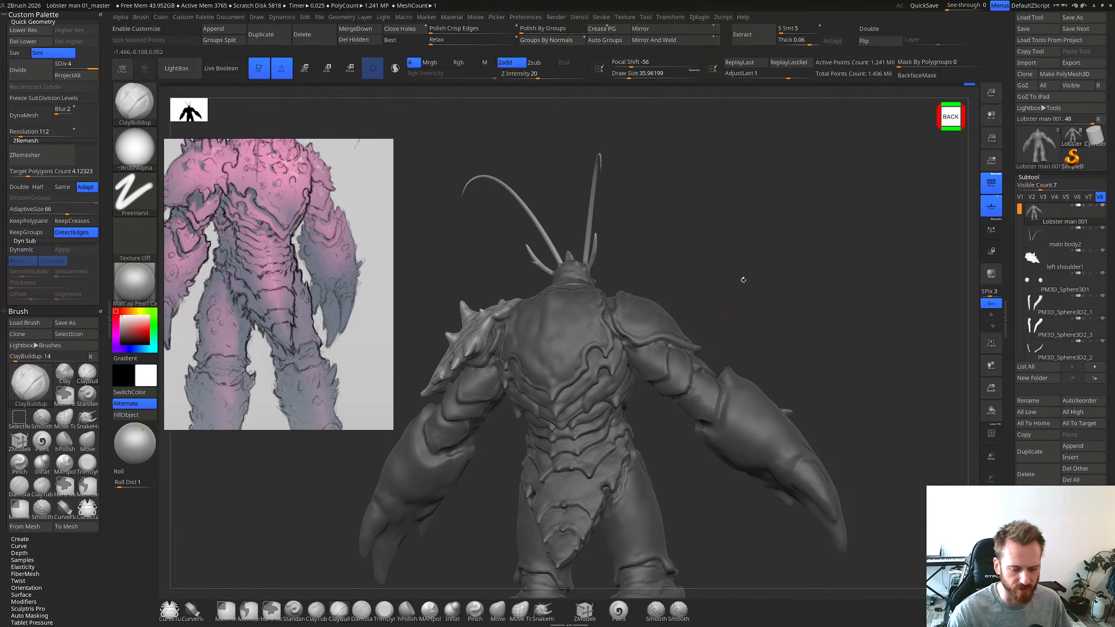
ctrl+drag(742, 280, 803, 303)
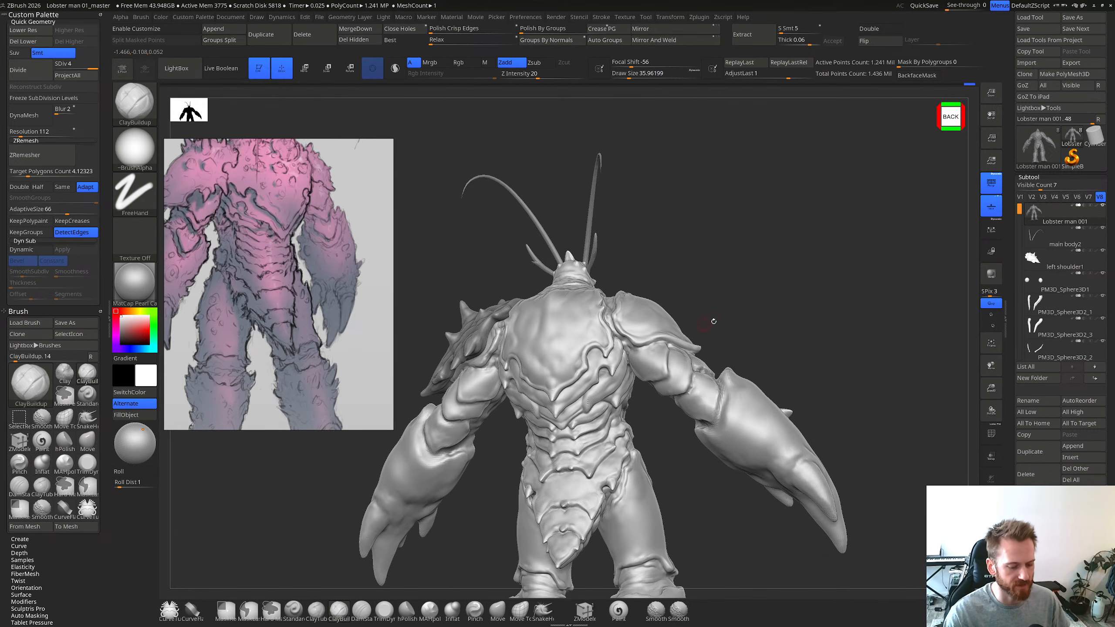
Step: Build up the upper back plate's outer rim along the shoulder seam with ClayBuildup at a draw size of about 36
drag(799, 291, 769, 298)
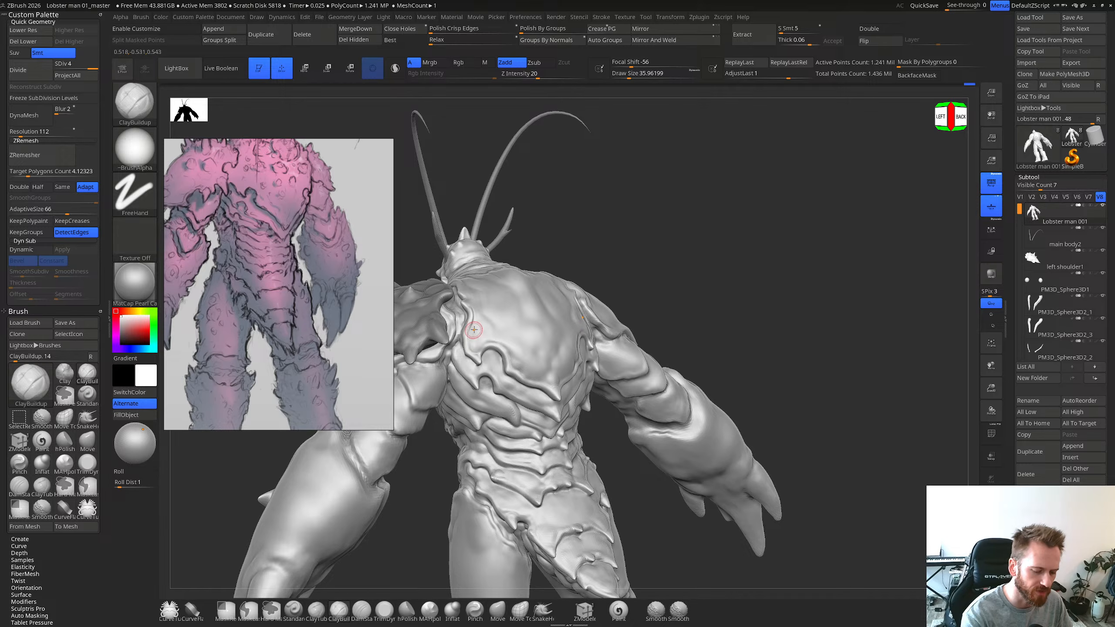
drag(684, 323, 597, 335)
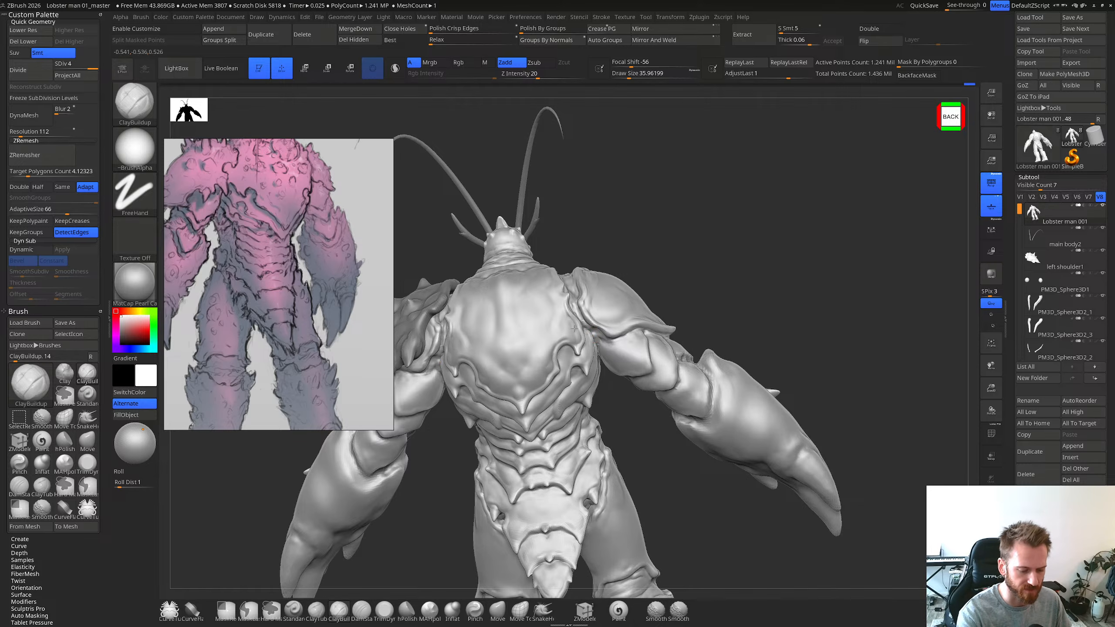
right_drag(659, 317, 573, 320)
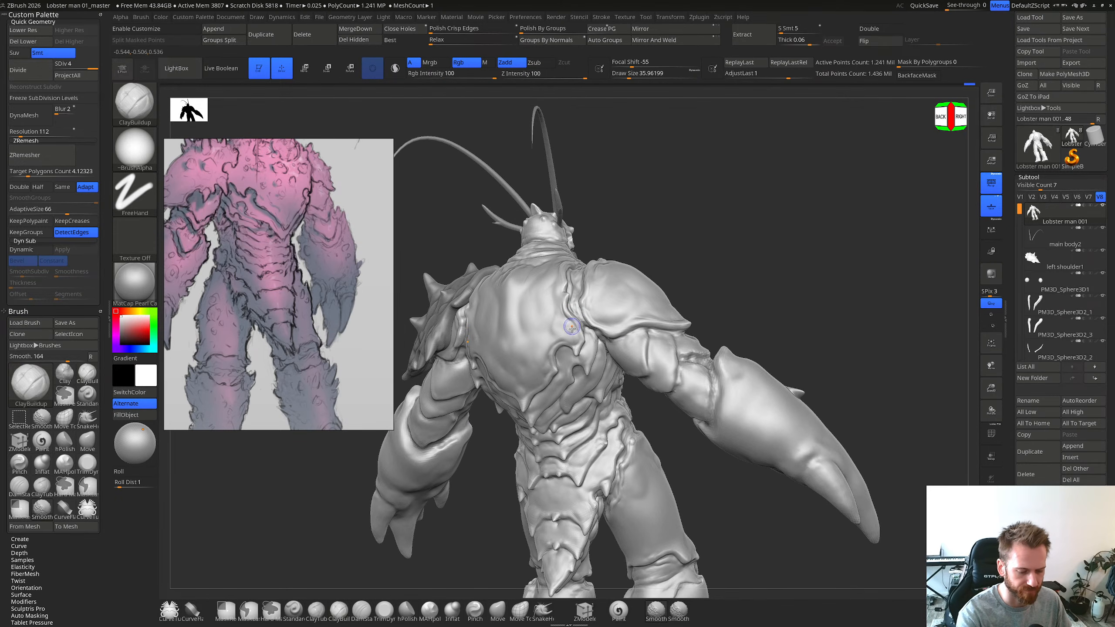
key(shift)
shift+right_drag(562, 311, 558, 300)
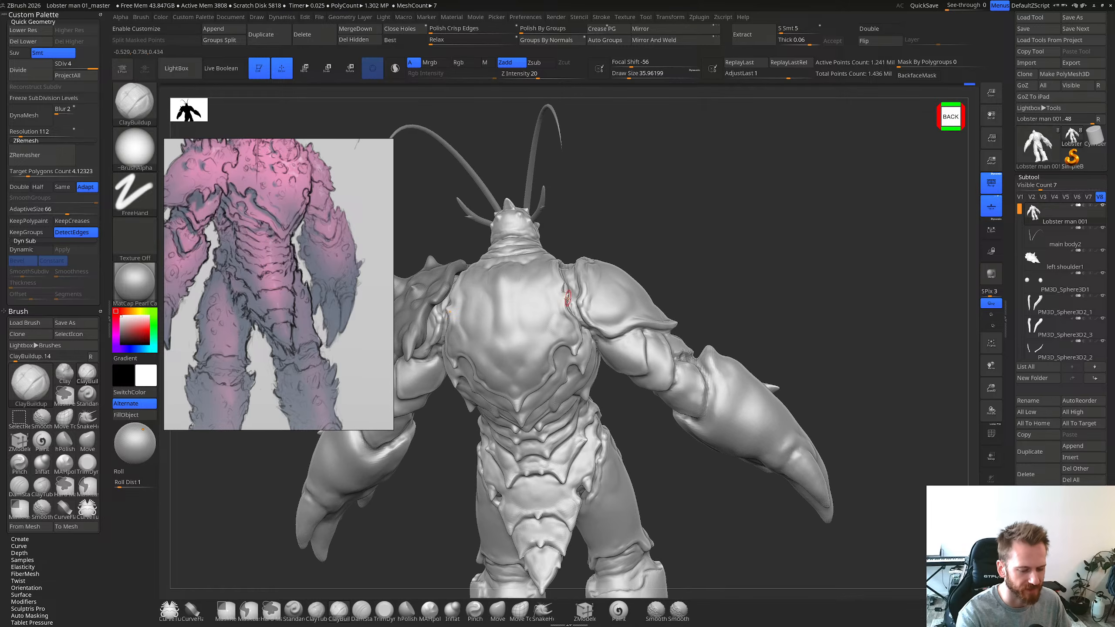
key(ctrl)
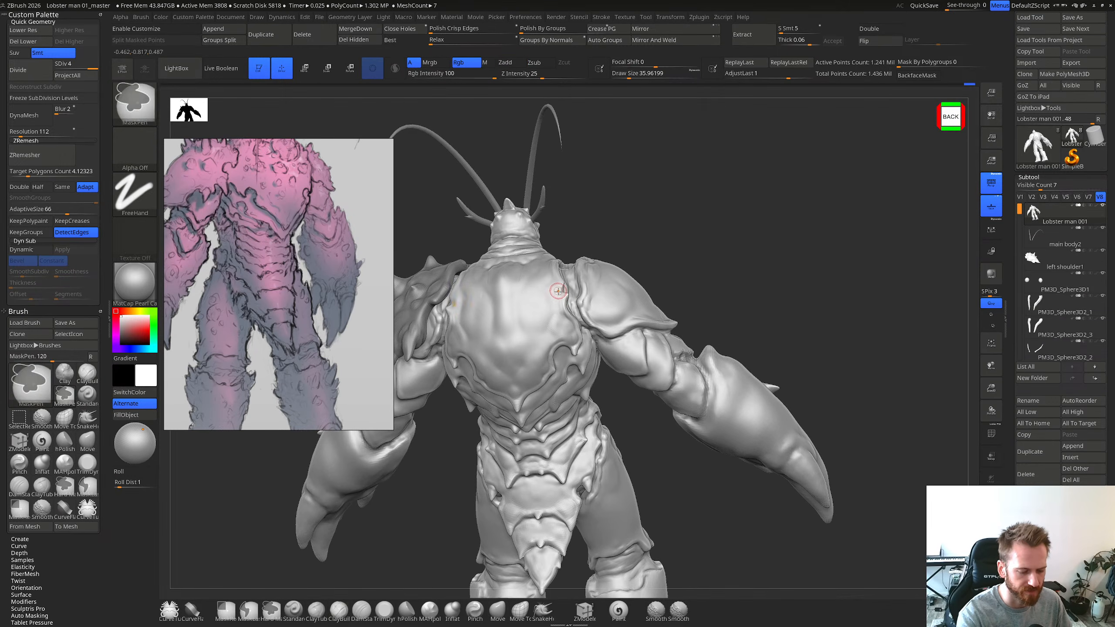
mouse_move(555, 295)
mouse_down()
mouse_move(565, 319)
mouse_move(561, 310)
mouse_up()
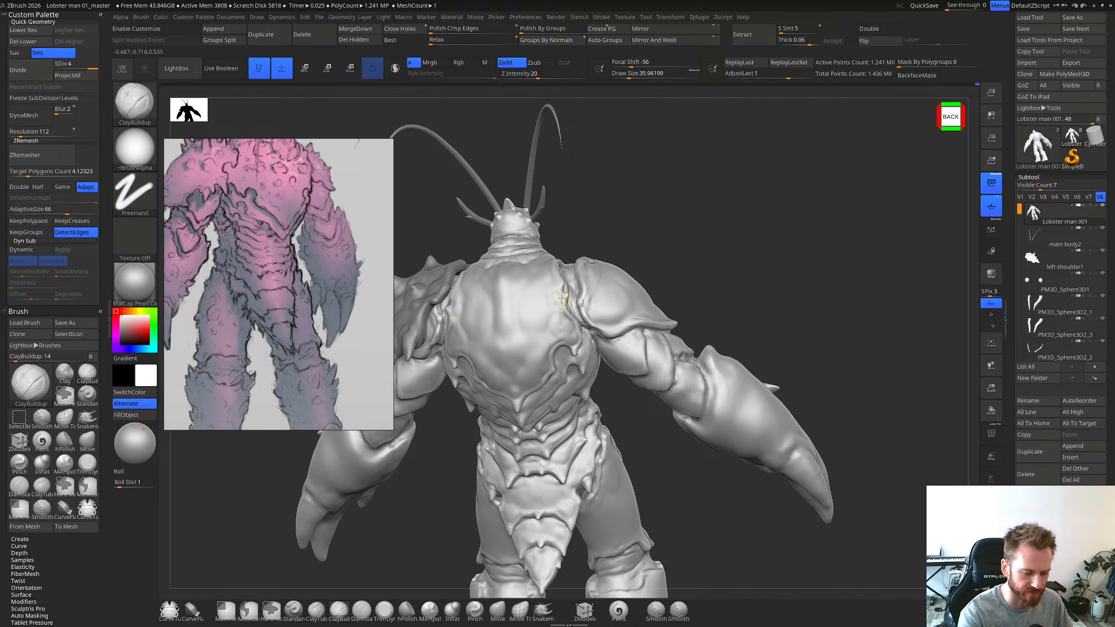
Step: Smooth the upper back surface next to the shoulder seam, blending the built-up rim into the plate
right_drag(562, 314, 555, 317)
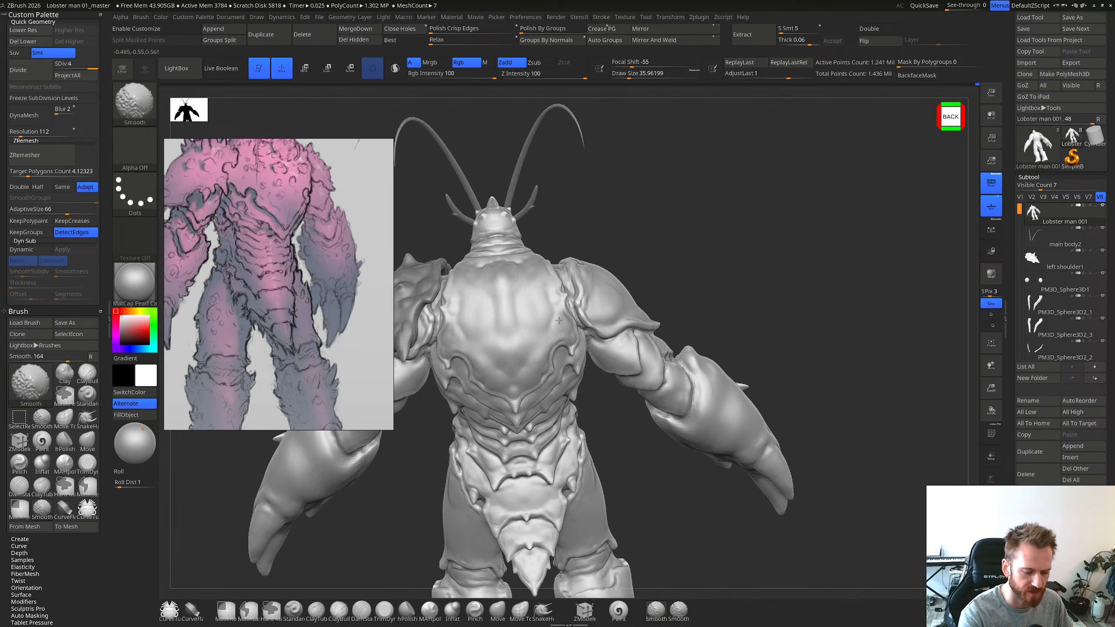
shift+drag(559, 321, 562, 317)
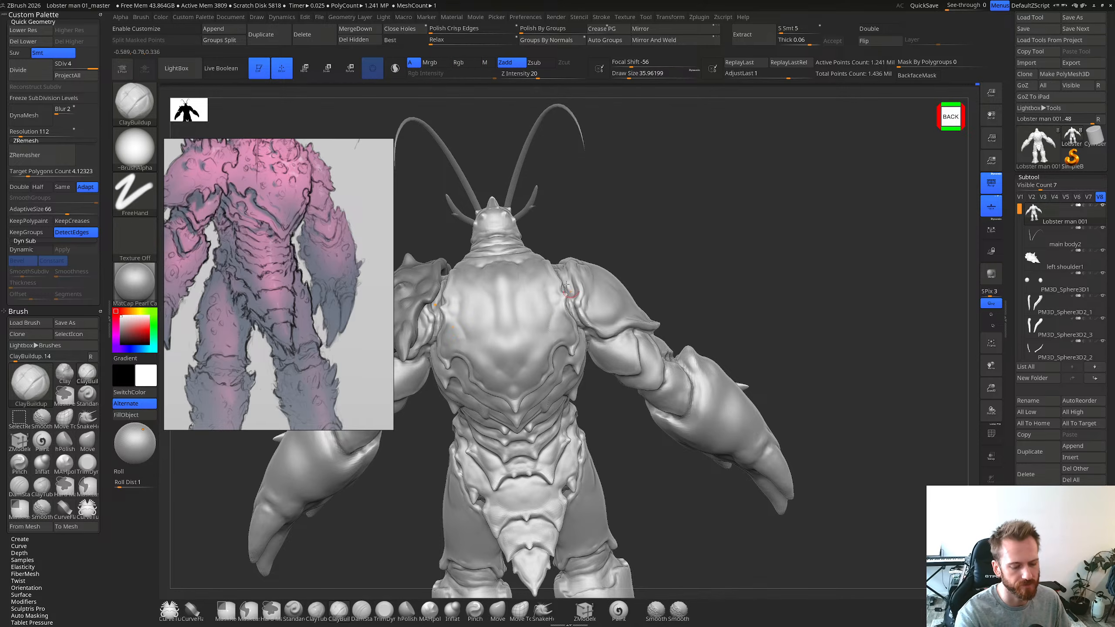
right_drag(559, 315, 561, 317)
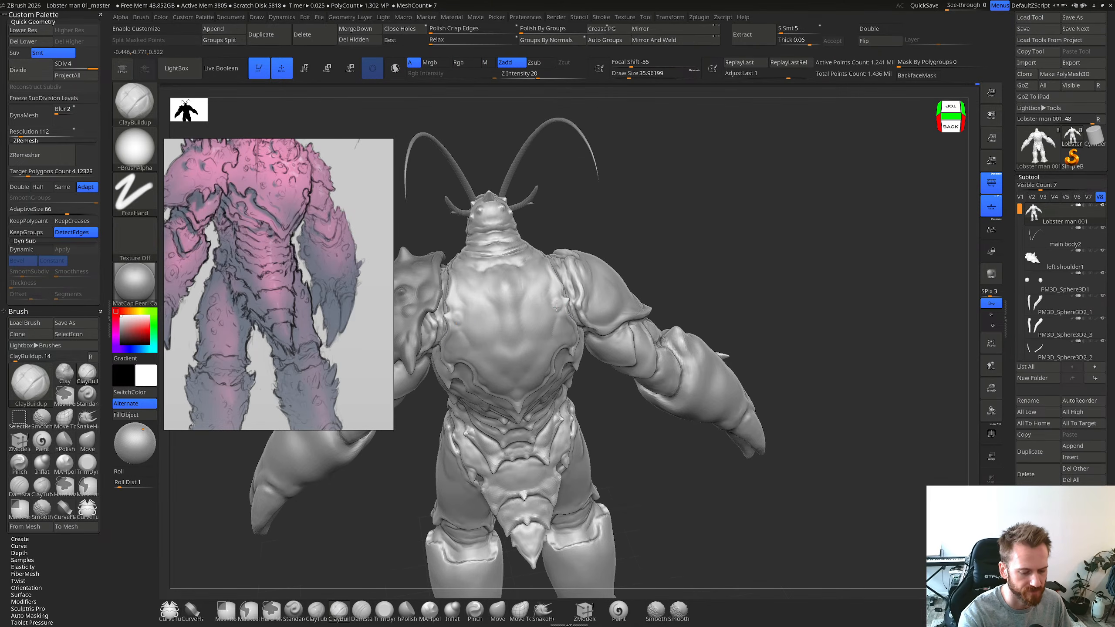
shift+drag(556, 307, 553, 287)
shift+drag(554, 299, 553, 305)
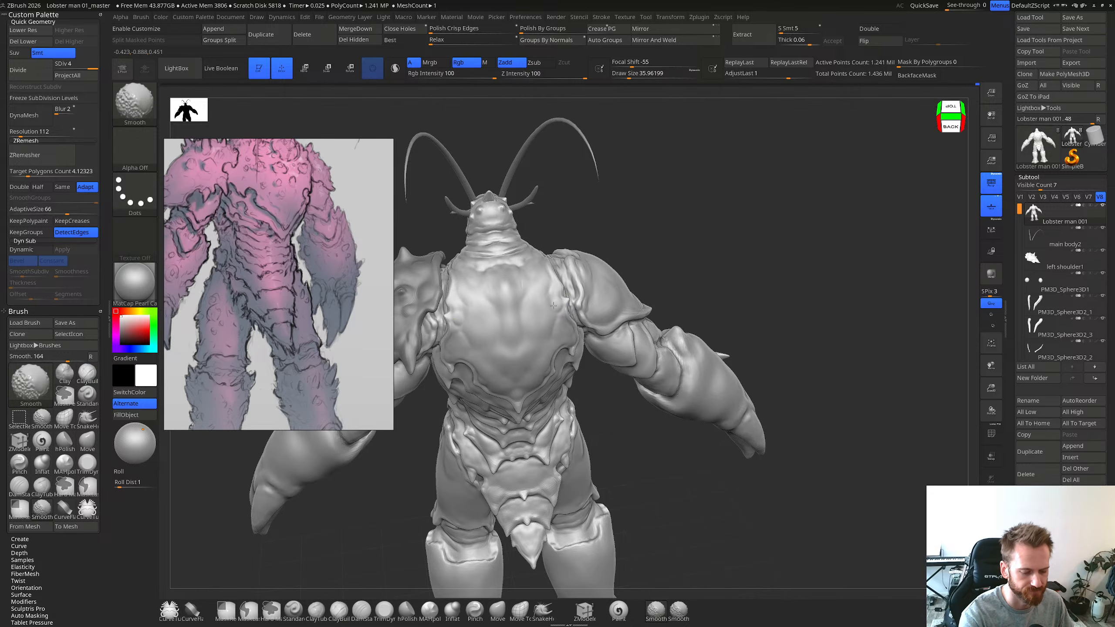
Step: Examine the whole figure from the front and back, checking the plain leg forms against the concept art
mouse_move(553, 306)
right_down()
mouse_move(551, 292)
mouse_move(518, 285)
right_up()
mouse_move(518, 285)
ctrl+right_down()
mouse_move(519, 308)
mouse_move(544, 317)
mouse_move(554, 351)
ctrl+right_up()
ctrl+right_drag(554, 351, 558, 466)
mouse_move(558, 466)
right_down()
mouse_move(527, 395)
mouse_move(538, 364)
mouse_move(649, 339)
mouse_move(688, 348)
mouse_move(650, 334)
mouse_move(632, 347)
right_up()
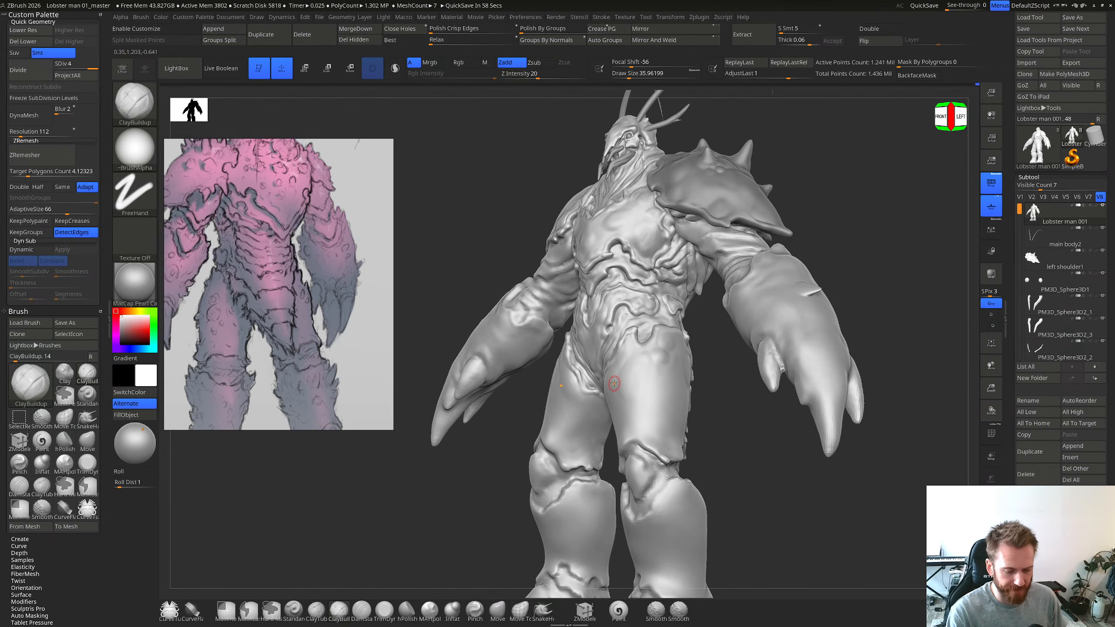
mouse_move(615, 383)
right_down()
mouse_move(691, 406)
mouse_move(716, 381)
mouse_move(708, 333)
mouse_move(716, 360)
mouse_move(647, 437)
mouse_move(700, 358)
mouse_move(702, 368)
mouse_move(685, 316)
mouse_move(718, 348)
mouse_move(726, 377)
mouse_move(727, 424)
mouse_move(689, 466)
mouse_move(644, 567)
right_up()
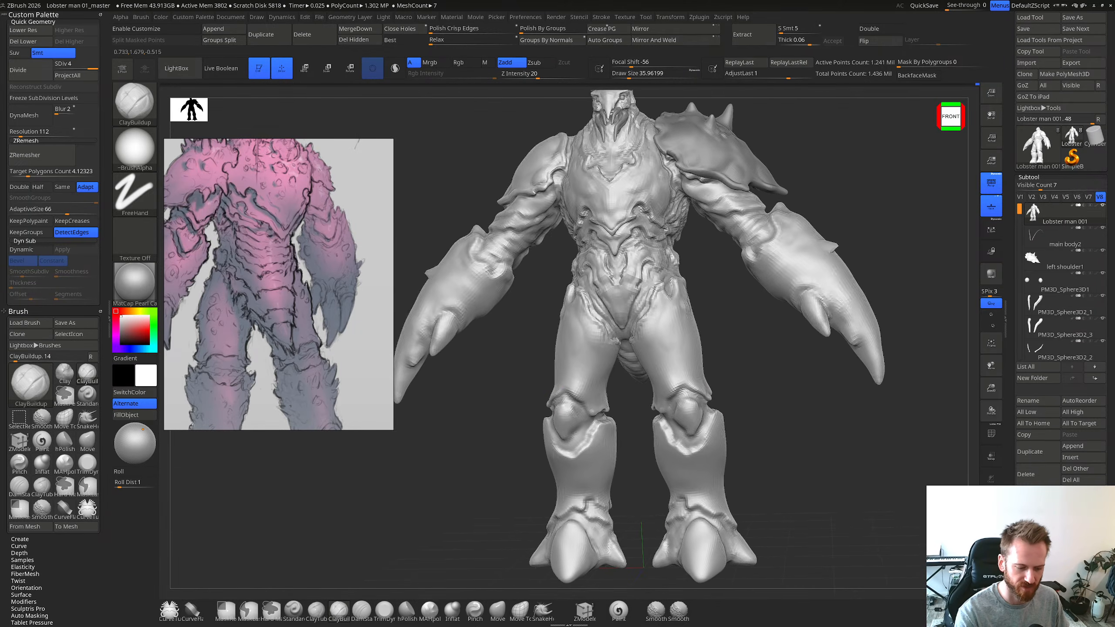
right_drag(688, 371, 700, 374)
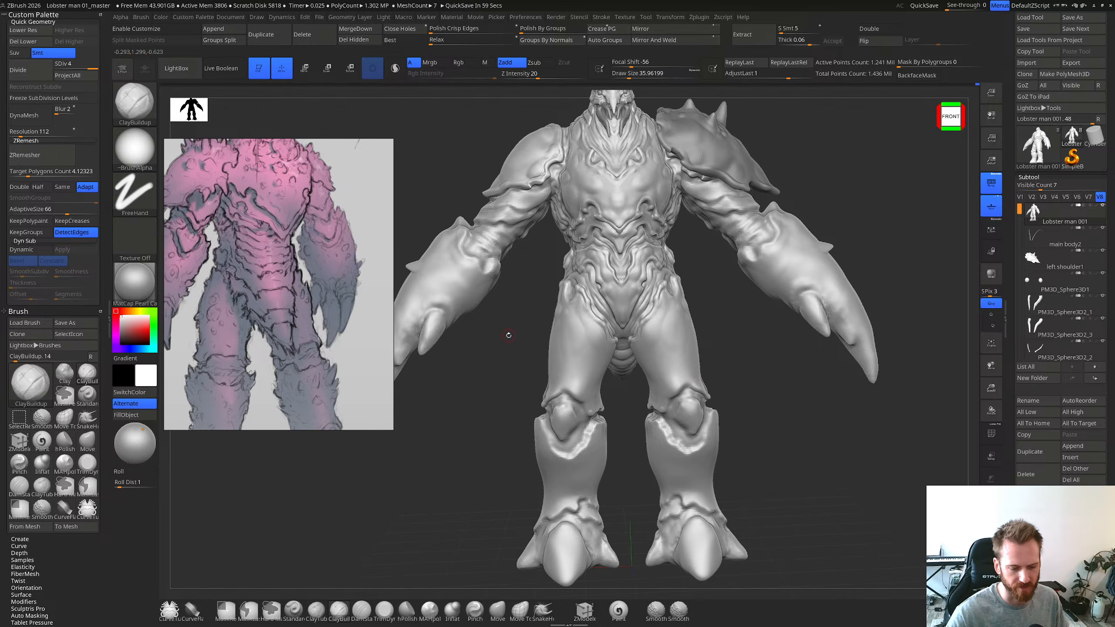
right_drag(692, 279, 723, 229)
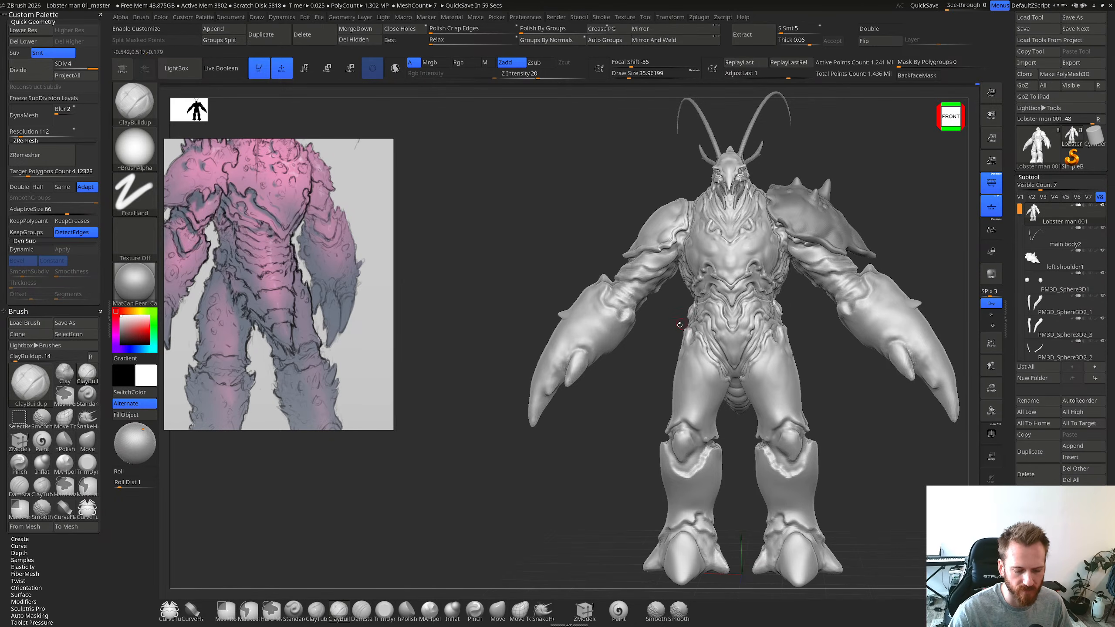
drag(564, 396, 612, 403)
drag(866, 467, 889, 424)
drag(599, 449, 669, 438)
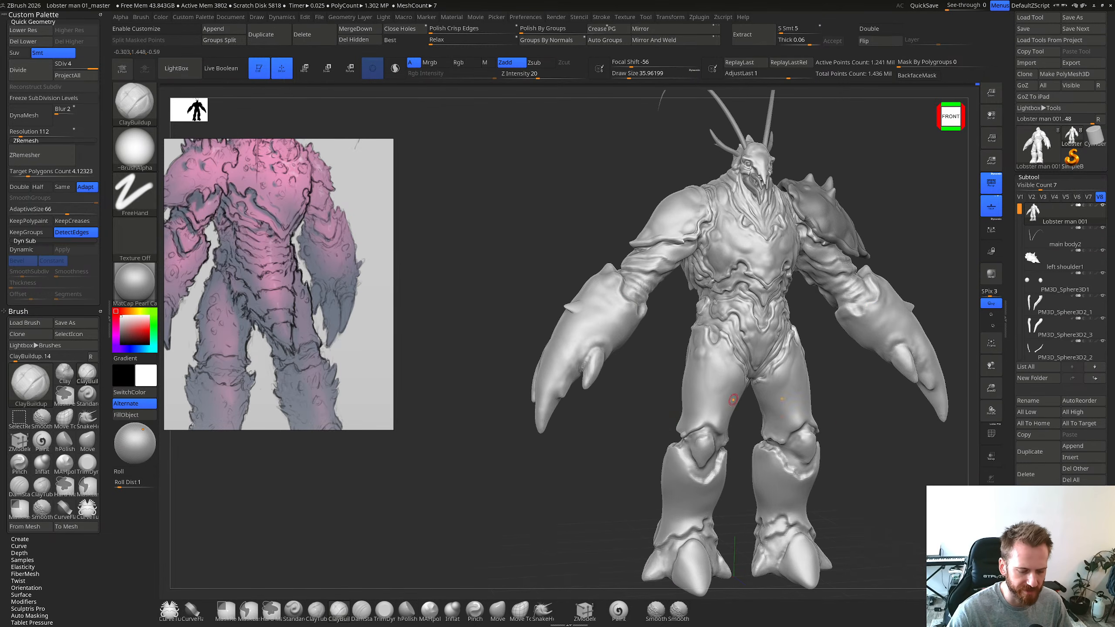
drag(650, 486, 588, 466)
drag(816, 461, 751, 490)
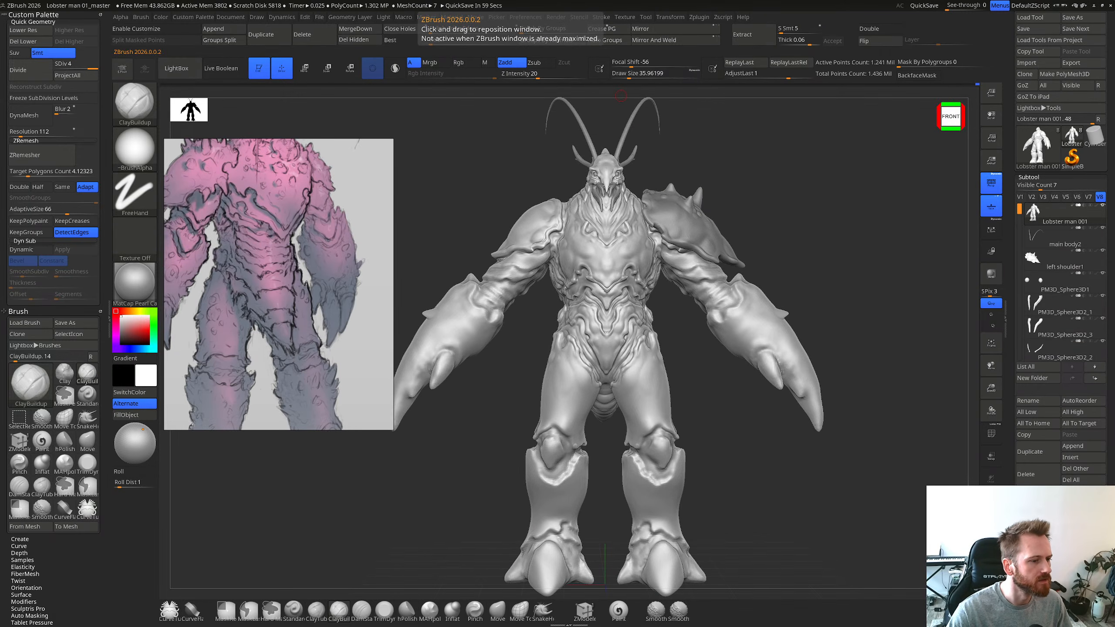
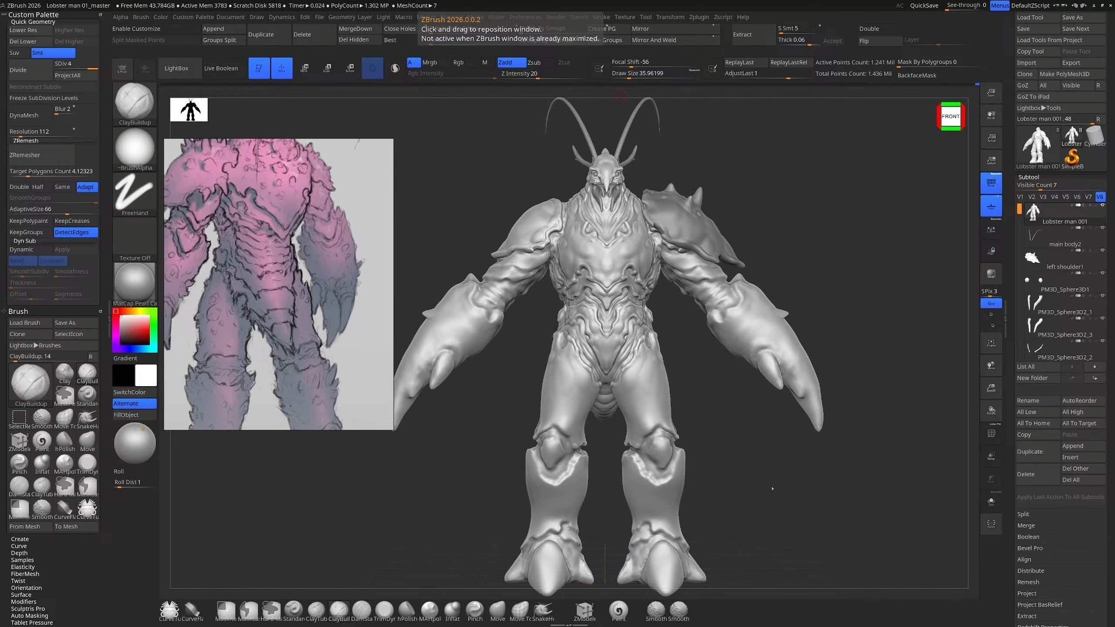
shift+drag(590, 493, 912, 526)
drag(640, 496, 643, 495)
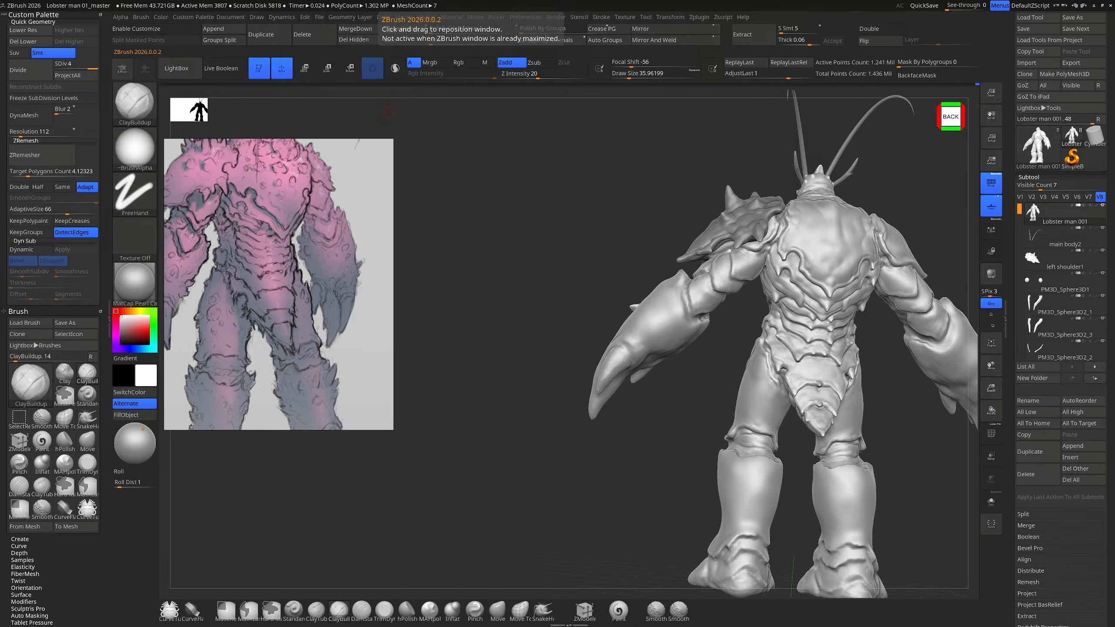
drag(649, 174, 609, 166)
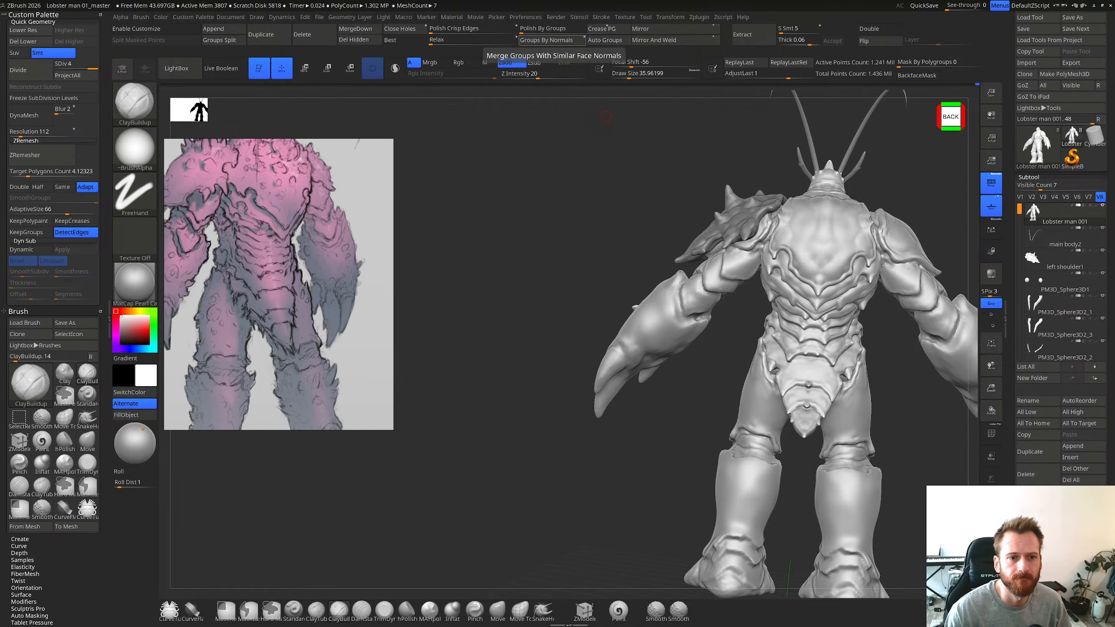
drag(538, 117, 797, 181)
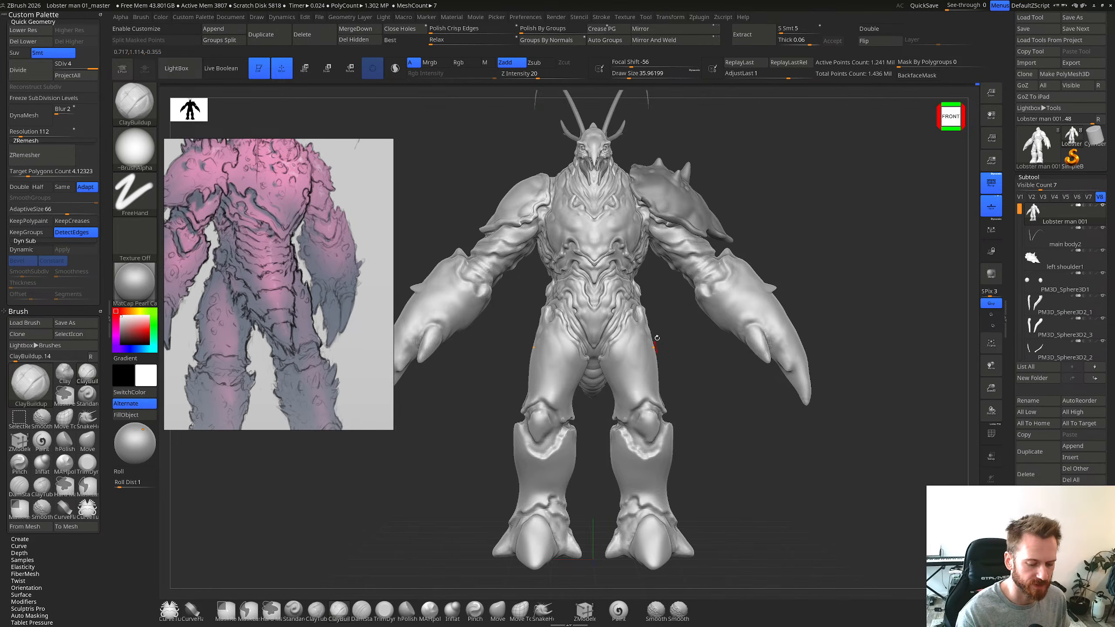
Step: Inspect the thighs and knees from several angles, trying the DamStandard and ClayBuildup brushes at a draw size of about 50
right_drag(658, 334, 636, 415)
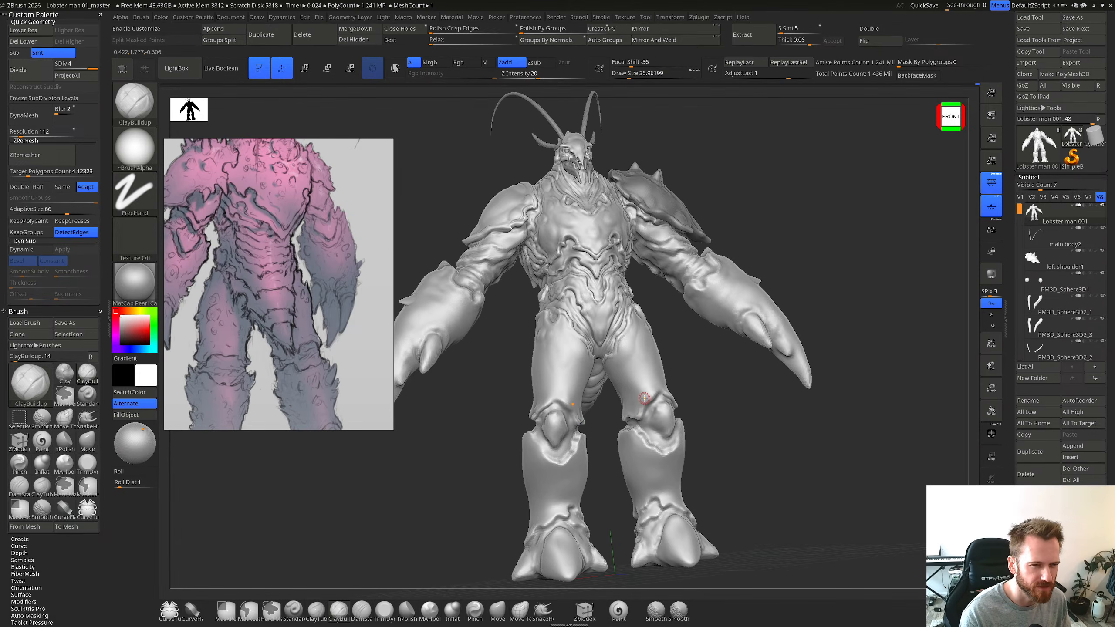
mouse_move(643, 409)
right_down()
mouse_move(679, 386)
mouse_move(642, 423)
mouse_move(657, 397)
right_up()
key(b)
key(d)
key(s)
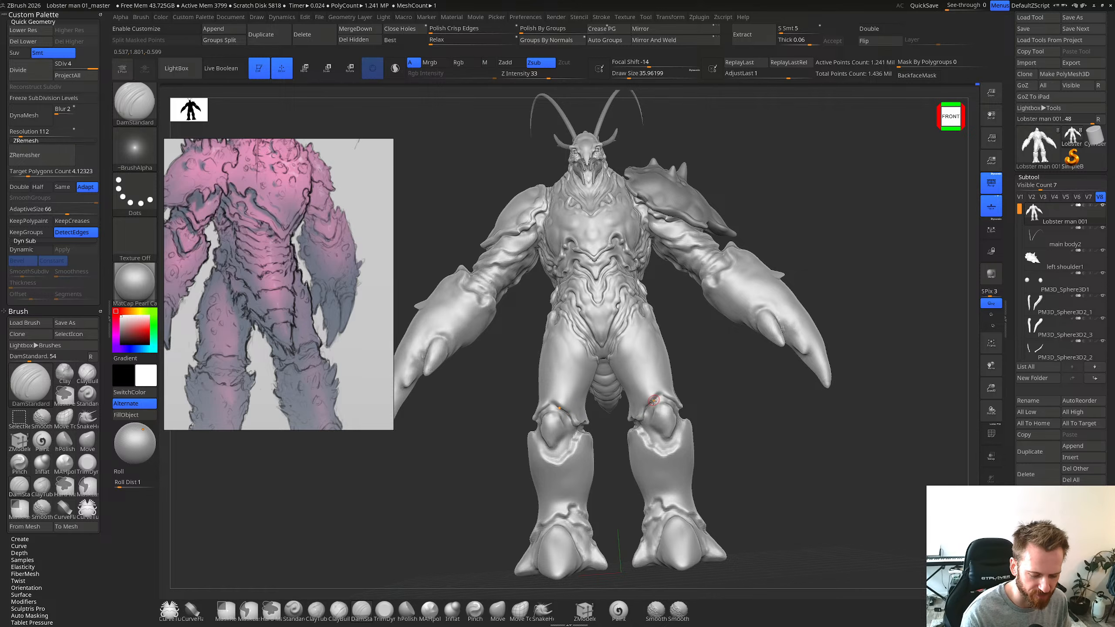
key(s)
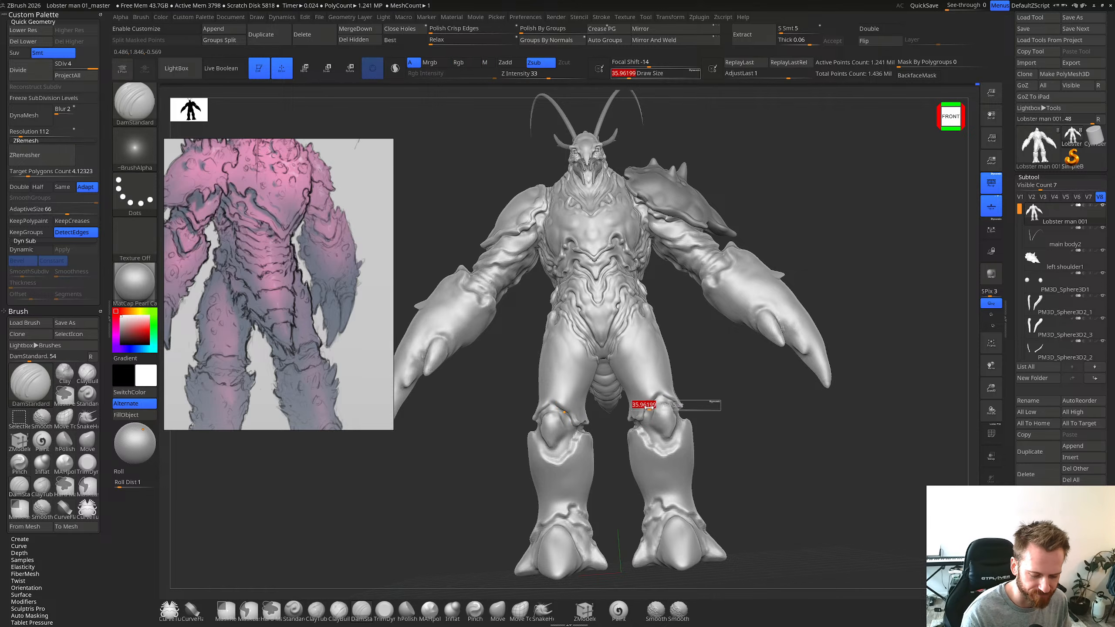
drag(649, 407, 653, 408)
mouse_move(657, 400)
right_down()
mouse_move(638, 411)
mouse_move(664, 407)
mouse_move(674, 383)
mouse_move(662, 403)
right_up()
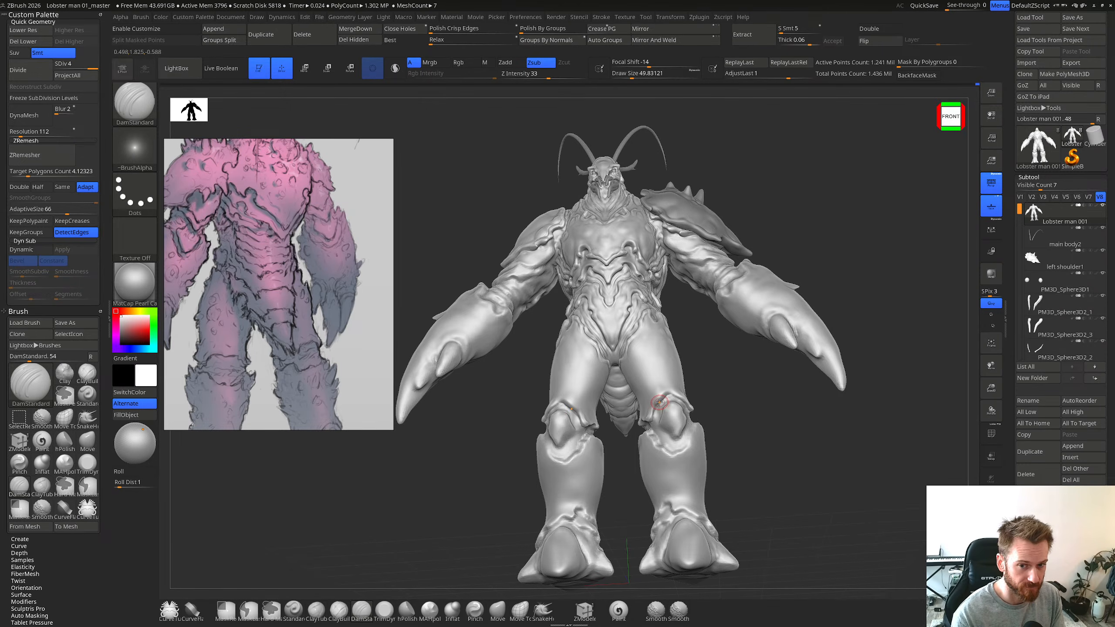
right_drag(661, 422, 663, 423)
key(b)
key(c)
key(b)
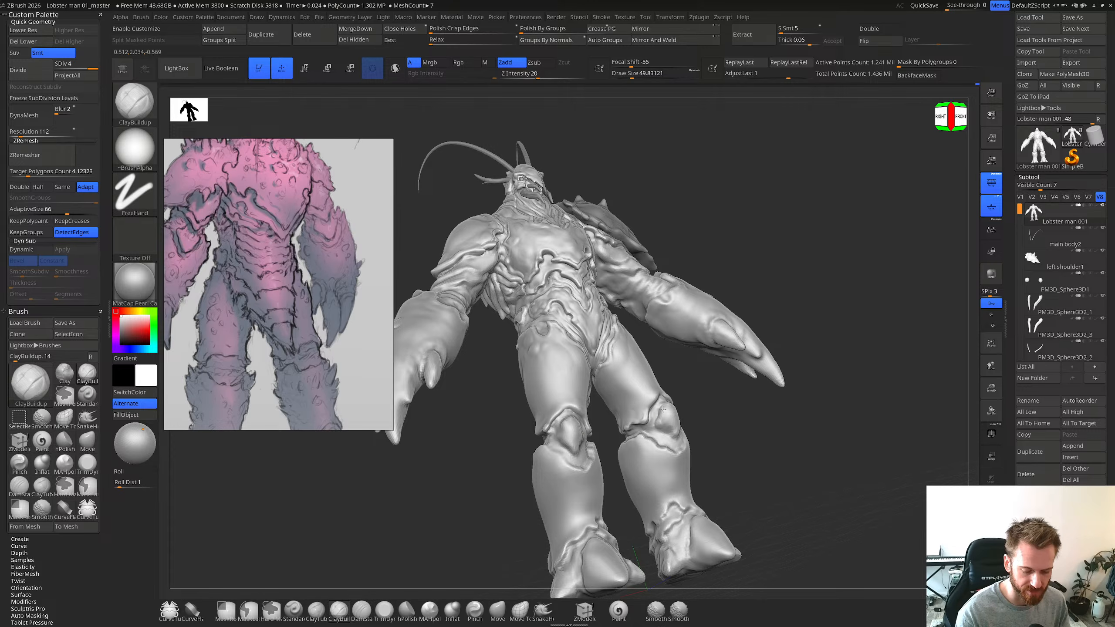
mouse_move(664, 411)
right_down()
mouse_move(676, 434)
mouse_move(685, 416)
right_up()
Step: Drop the body mesh to subdivision level 1 and reshape the knees and lower thighs with the Move brush at a draw size of about 182
key(b)
key(m)
key(v)
key(s)
key(shift+d)
key(shift+d)
key(shift+d)
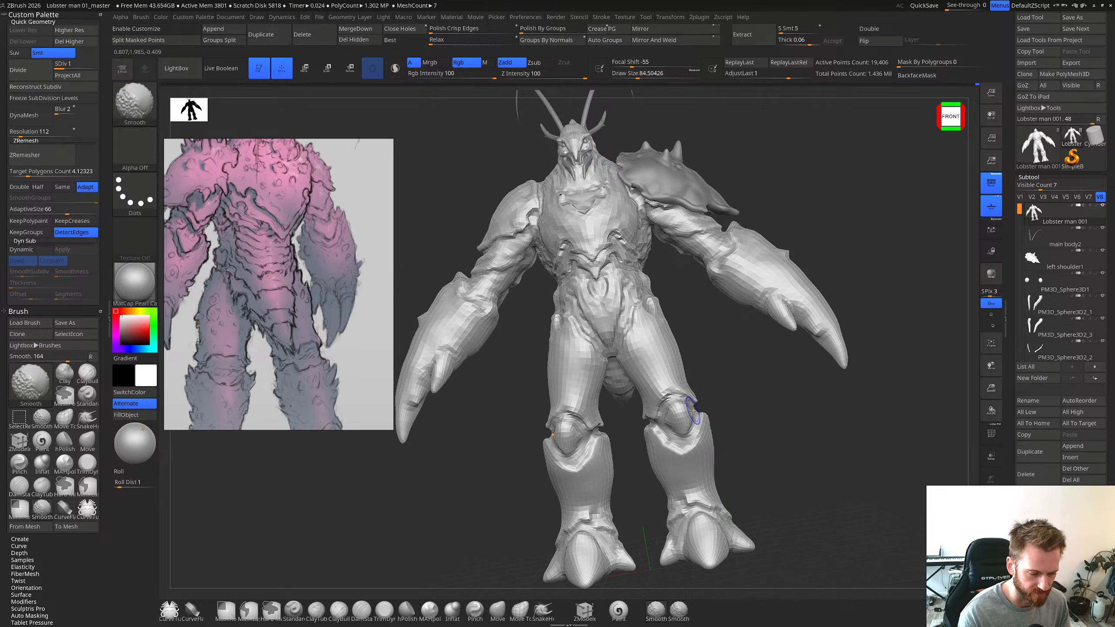
key(b)
key(m)
key(v)
key(s)
drag(703, 399, 720, 385)
drag(681, 432, 675, 427)
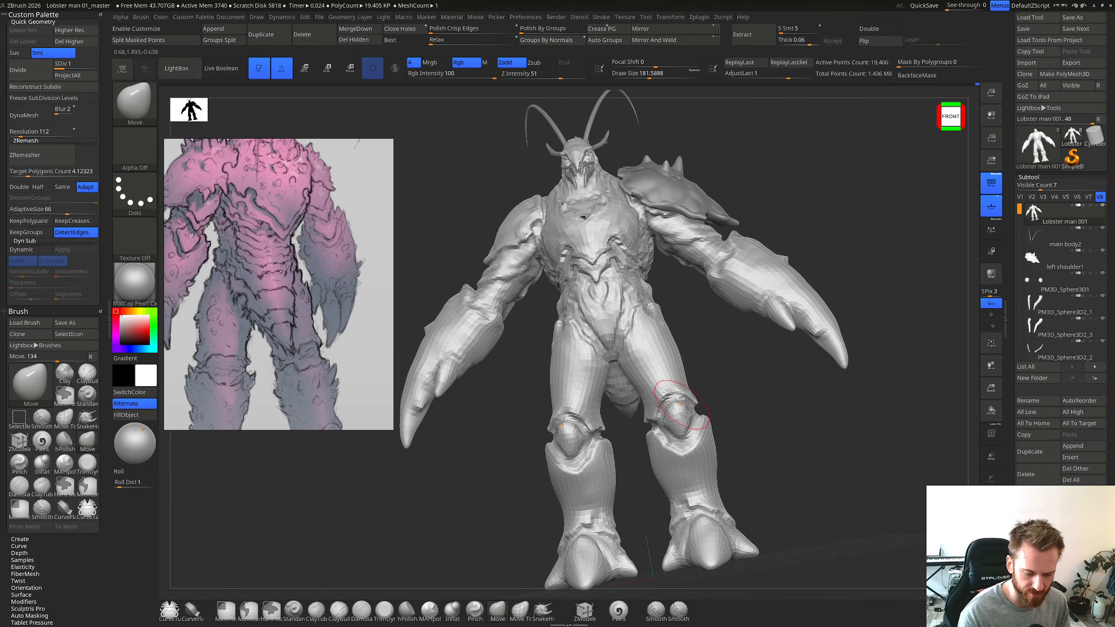
mouse_move(730, 392)
mouse_down()
mouse_move(727, 417)
mouse_move(685, 427)
mouse_up()
key(s)
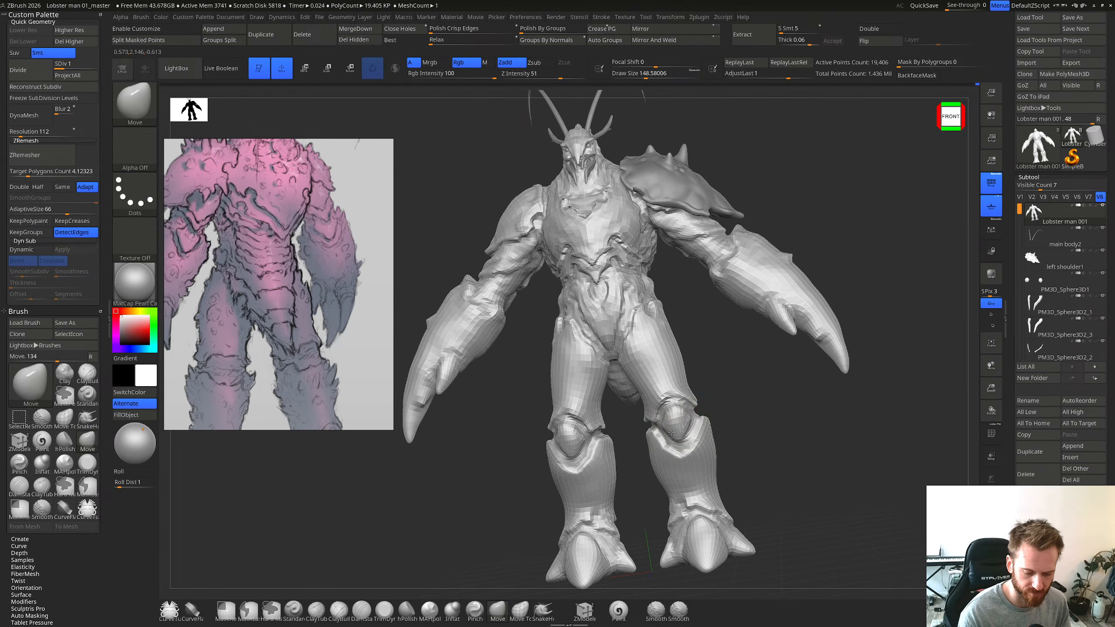
Step: Return the body to subdivision level 4 and refine the kneecap area with the Move brush at a draw size of about 117
key(d)
key(d)
key(d)
key(s)
drag(722, 391, 680, 417)
drag(679, 413, 674, 420)
key(s)
drag(670, 423, 675, 423)
mouse_move(676, 412)
mouse_down()
mouse_move(684, 405)
mouse_move(667, 418)
mouse_move(697, 406)
mouse_move(686, 413)
mouse_up()
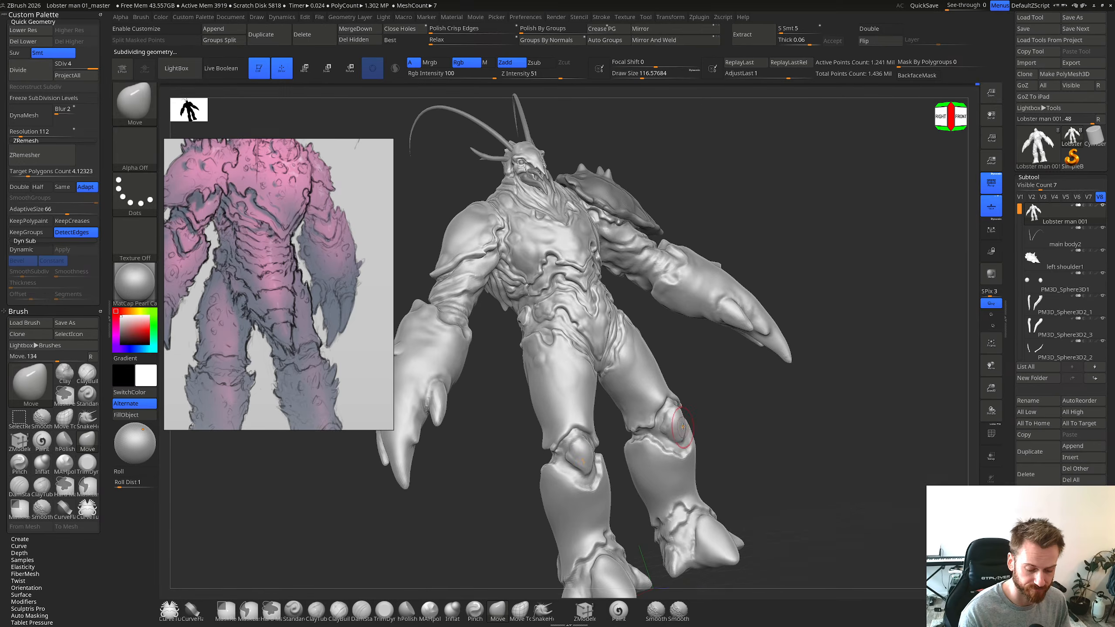
Step: Build up the lower thigh surface just above the kneecap with ClayBuildup at a draw size of about 59
key(s)
key(b)
key(c)
key(b)
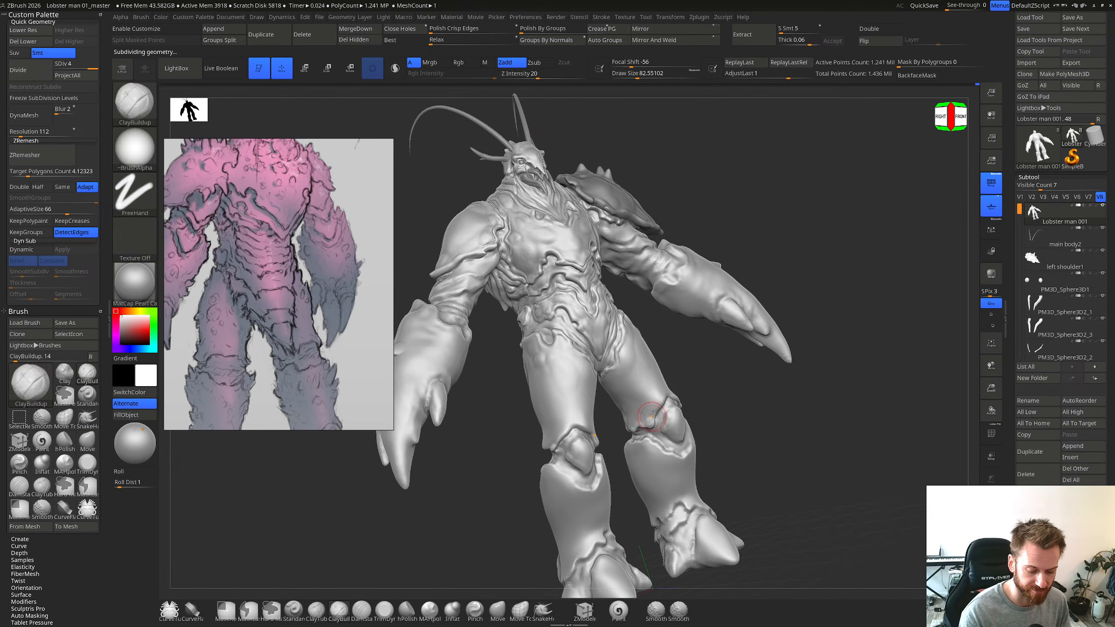
key(bracketleft)
drag(649, 425, 664, 385)
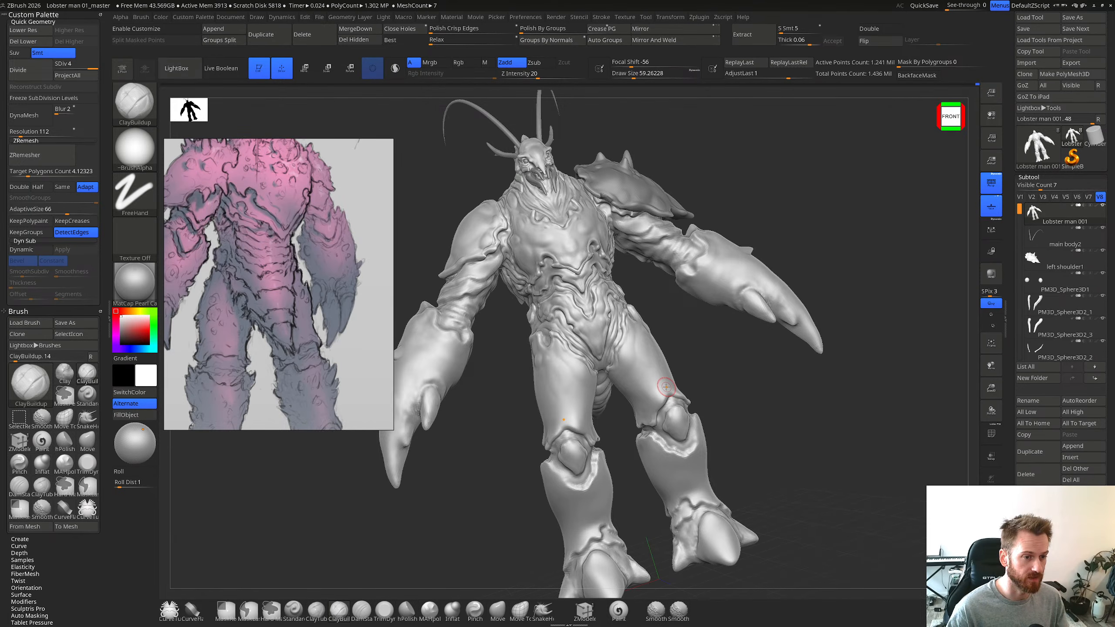
right_drag(666, 386, 696, 386)
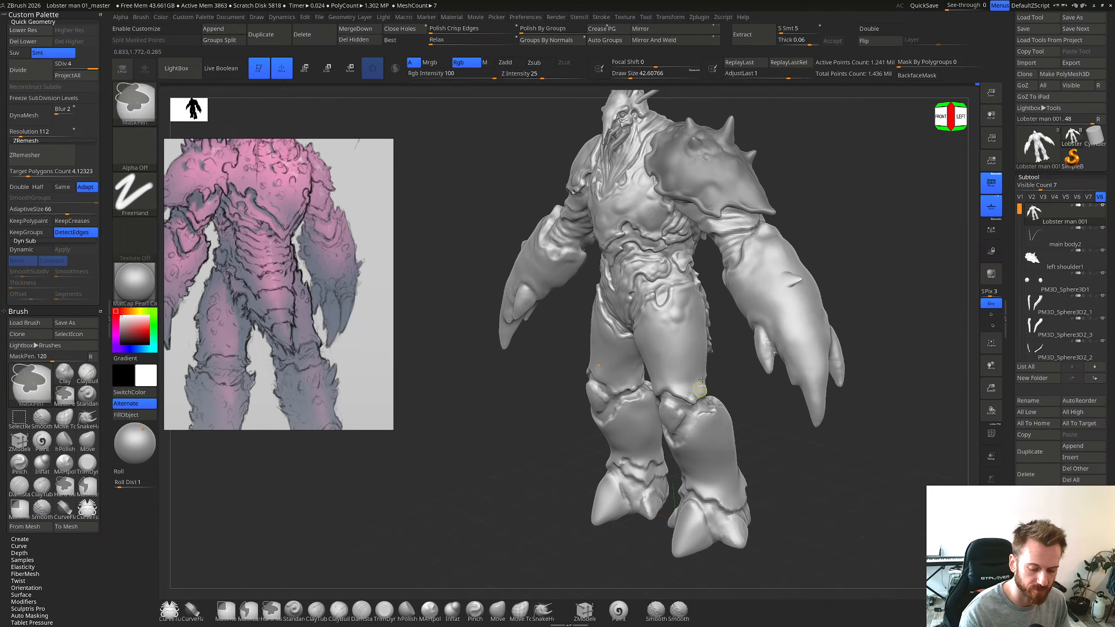
Step: Define the thigh plate's lower rim around the outer knee with ClayBuildup at draw sizes of about 27 to 29
right_drag(697, 398, 698, 401)
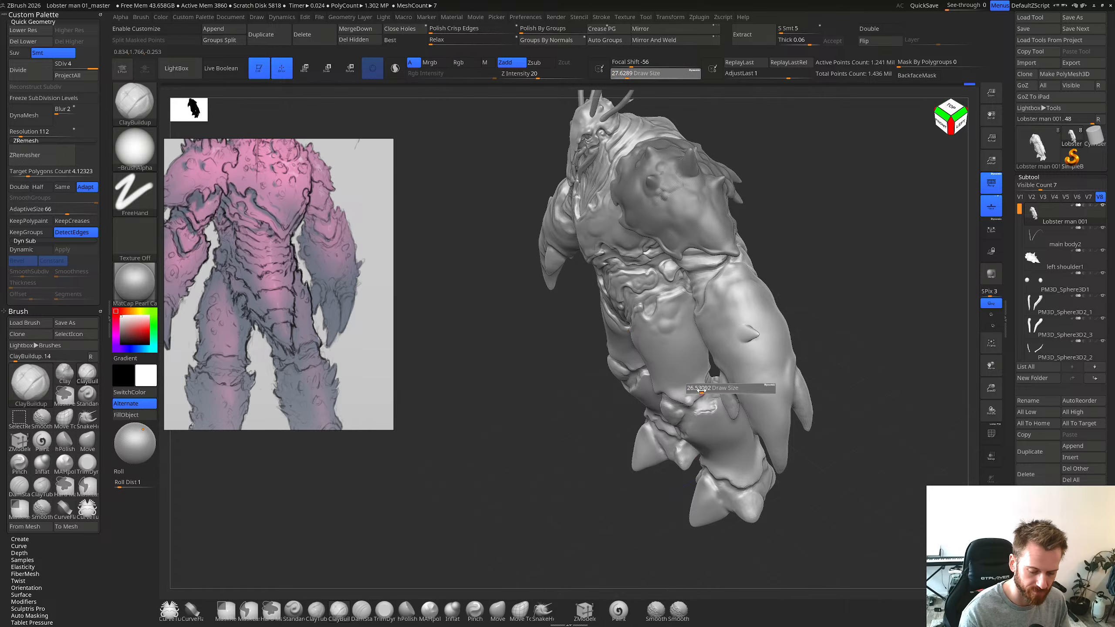
mouse_move(704, 390)
ctrl+right_down()
mouse_move(704, 403)
mouse_move(703, 393)
ctrl+right_up()
right_drag(703, 393, 694, 413)
right_drag(695, 413, 689, 429)
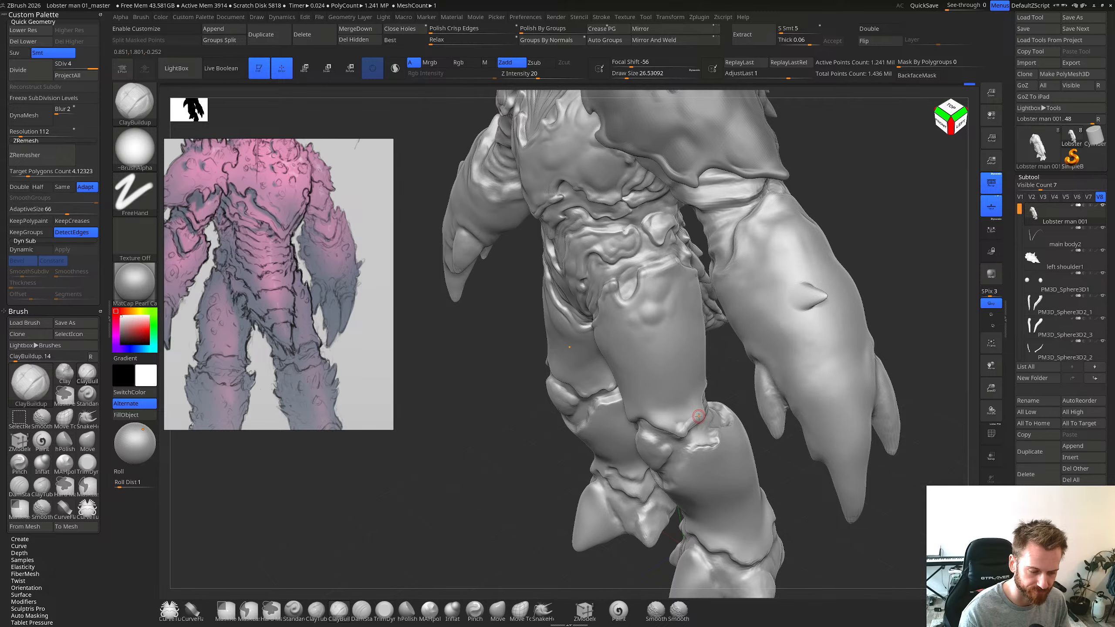
right_drag(681, 424, 648, 416)
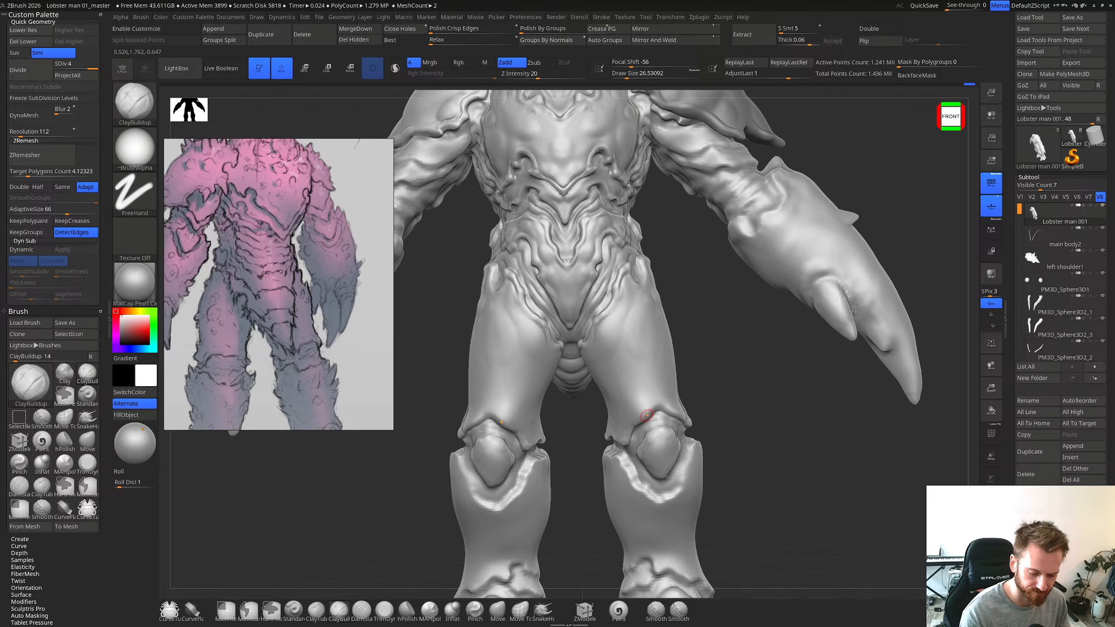
key(s)
click(648, 420)
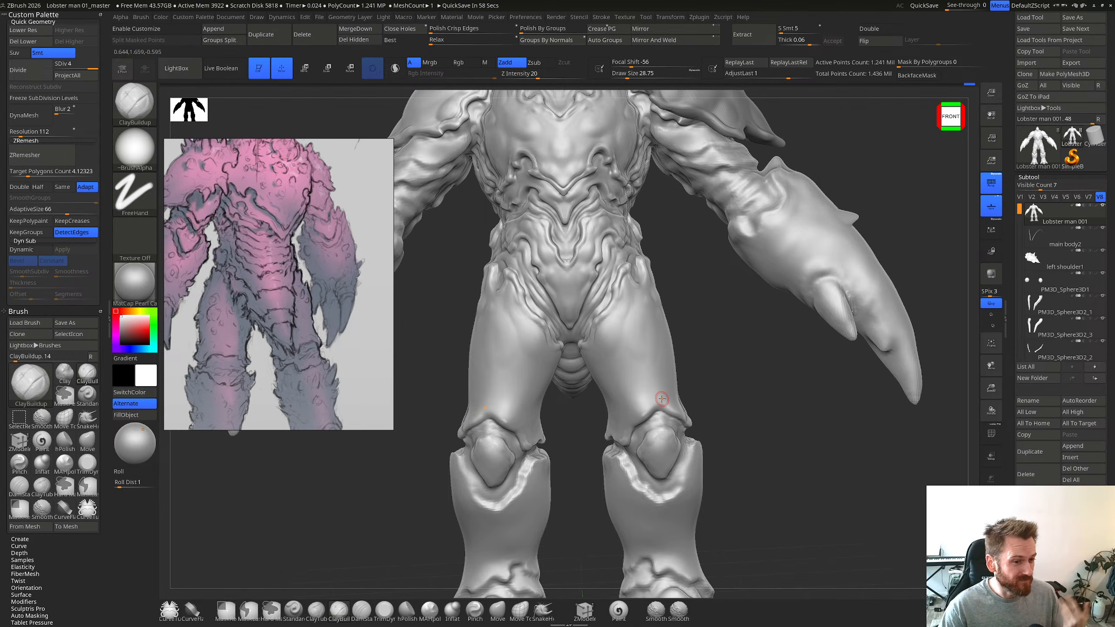
Step: Smooth the lower thigh above the kneecap, blending the built-up rim into the thigh plate
right_drag(649, 397, 652, 420)
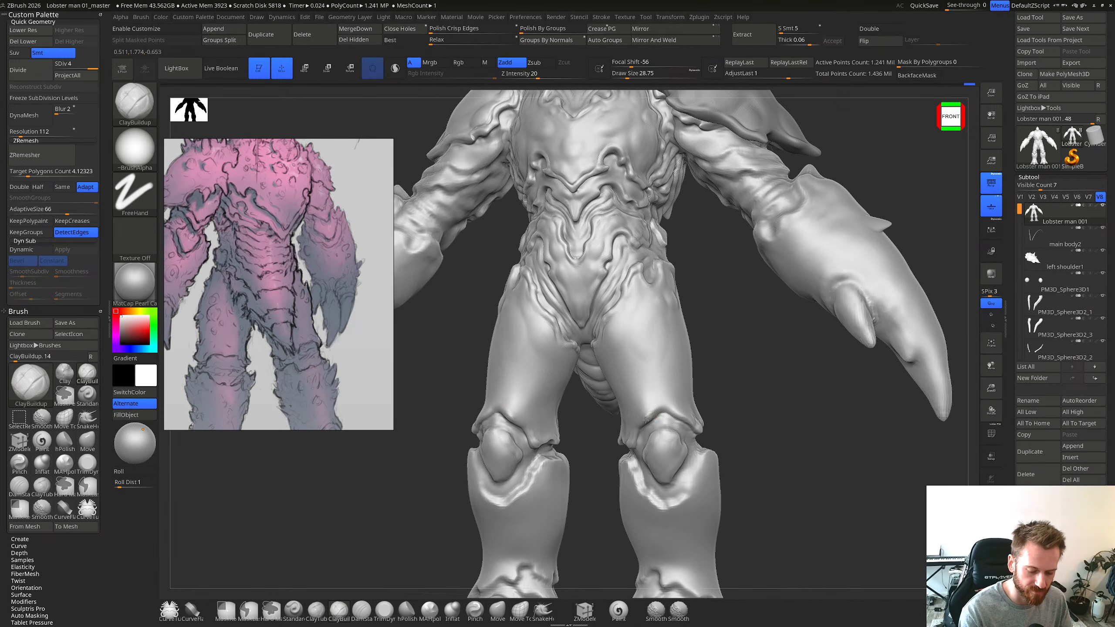
shift+drag(657, 407, 652, 418)
right_drag(627, 417, 664, 412)
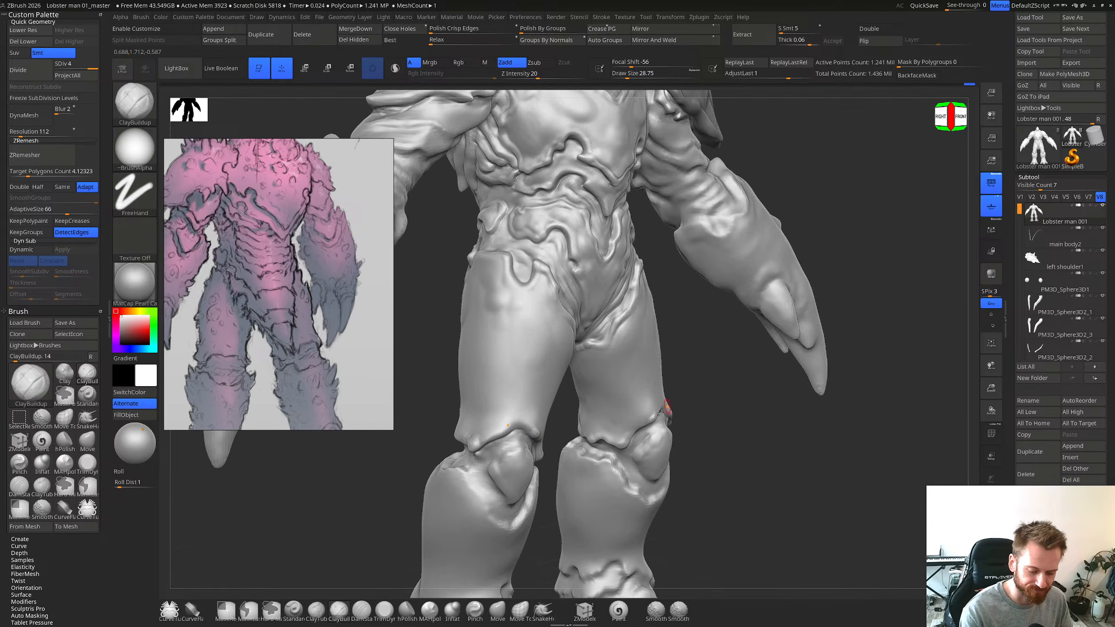
shift+drag(665, 411, 643, 423)
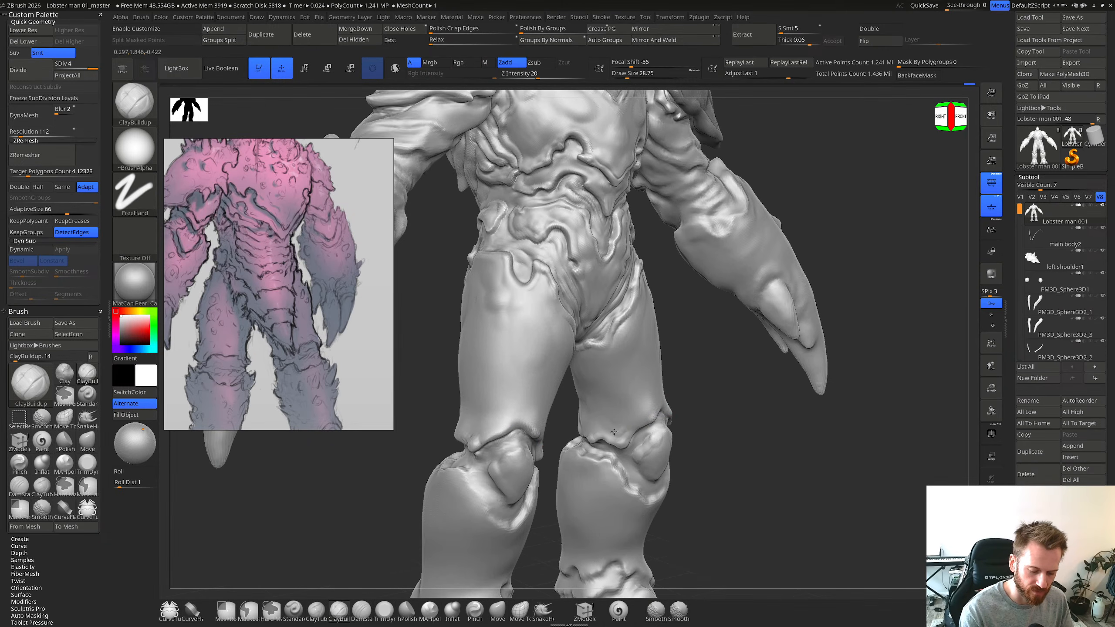
right_drag(648, 381, 638, 381)
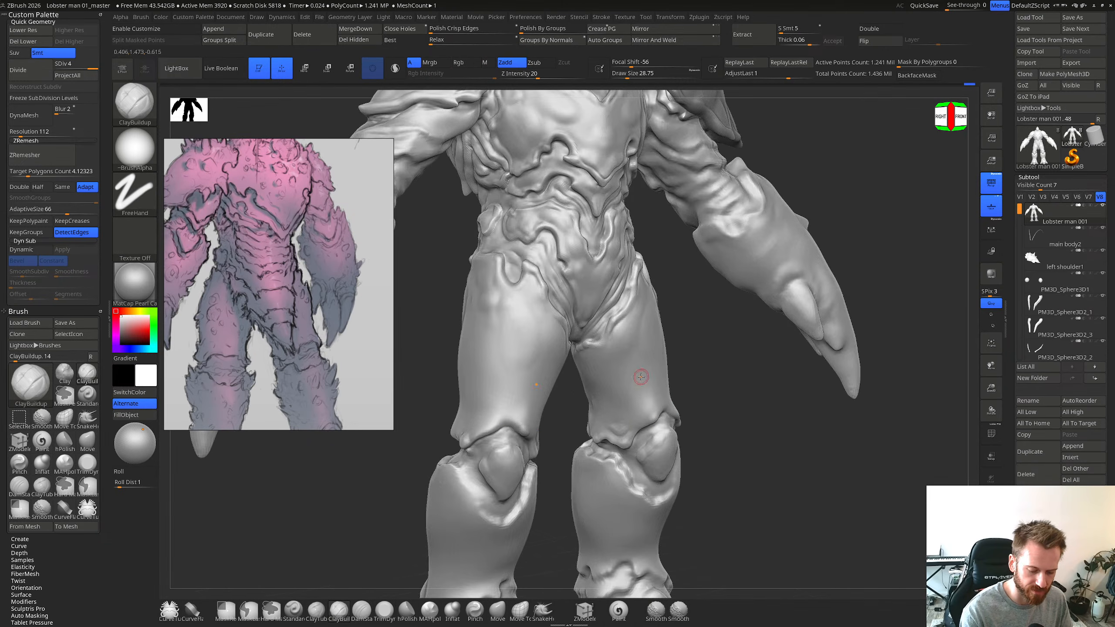
shift+drag(636, 417, 625, 429)
right_drag(670, 387, 651, 381)
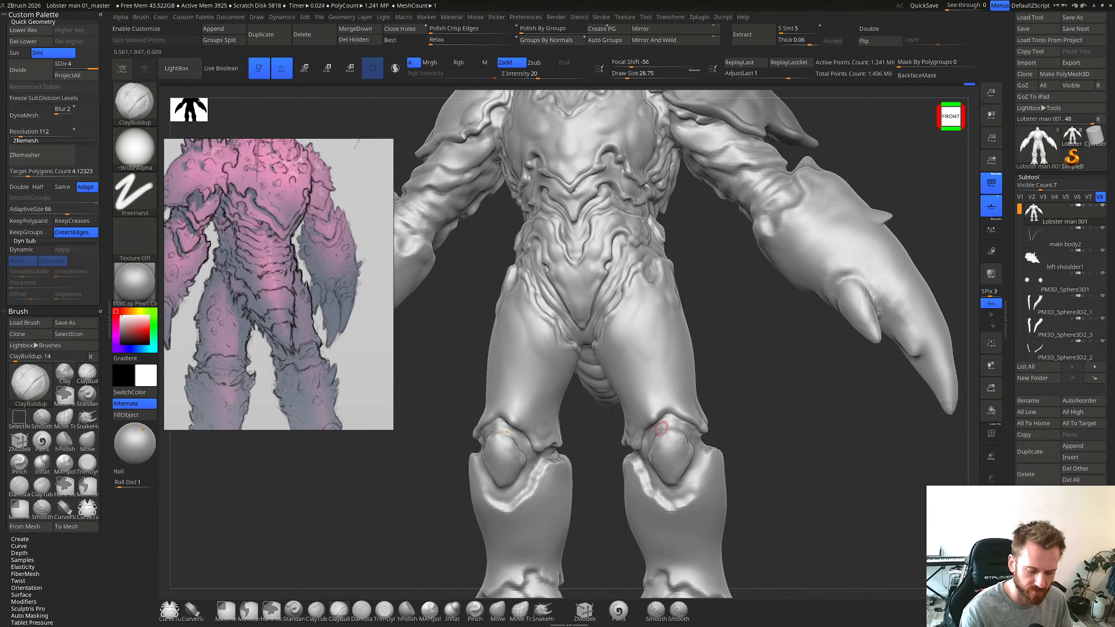
Step: Refine the ridge above the inner knee with ClayBuildup and soften it with Smooth at a draw size of about 43
mouse_move(661, 429)
right_down()
mouse_move(653, 442)
mouse_move(666, 407)
mouse_move(645, 423)
mouse_move(655, 416)
mouse_move(651, 438)
right_up()
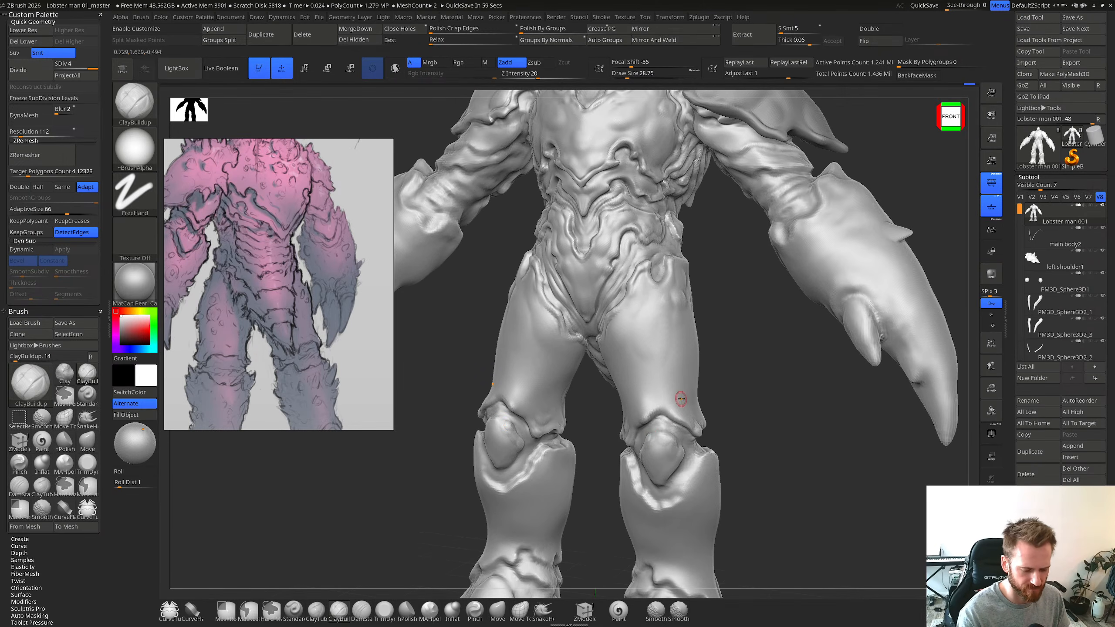
mouse_move(681, 399)
right_down()
mouse_move(646, 414)
mouse_move(682, 398)
mouse_move(634, 401)
mouse_move(612, 419)
right_up()
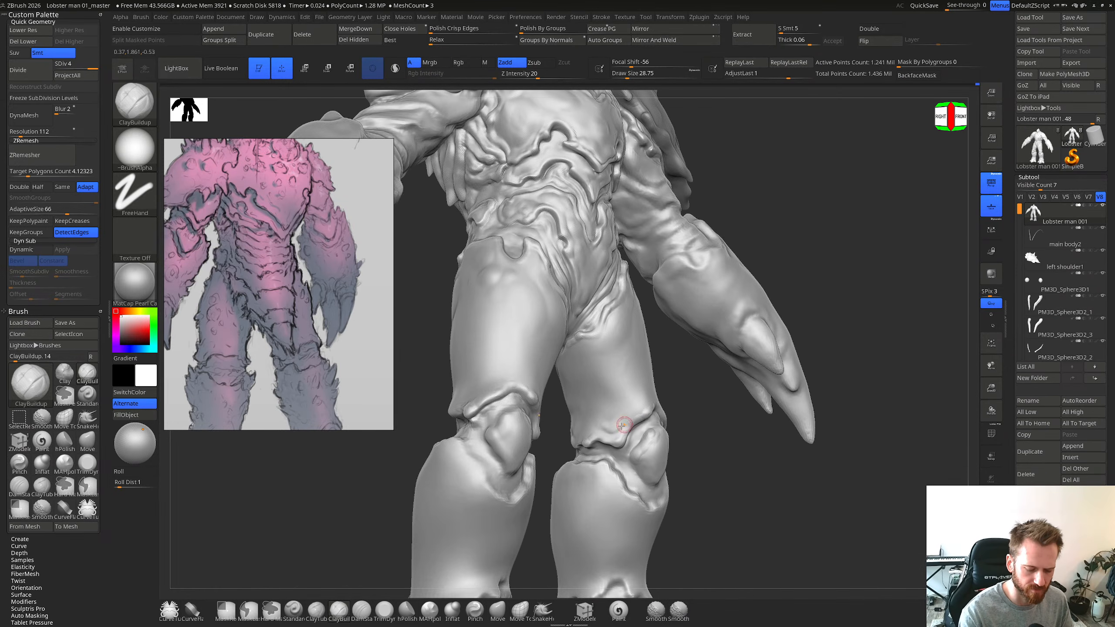
key(shift)
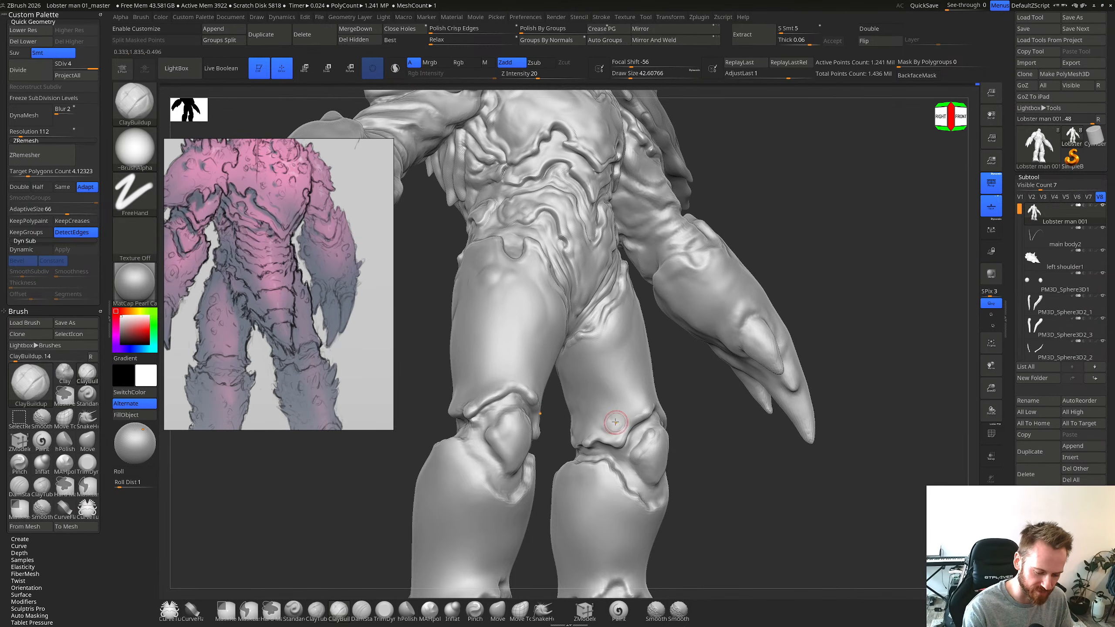
right_drag(611, 422, 605, 419)
key(shift)
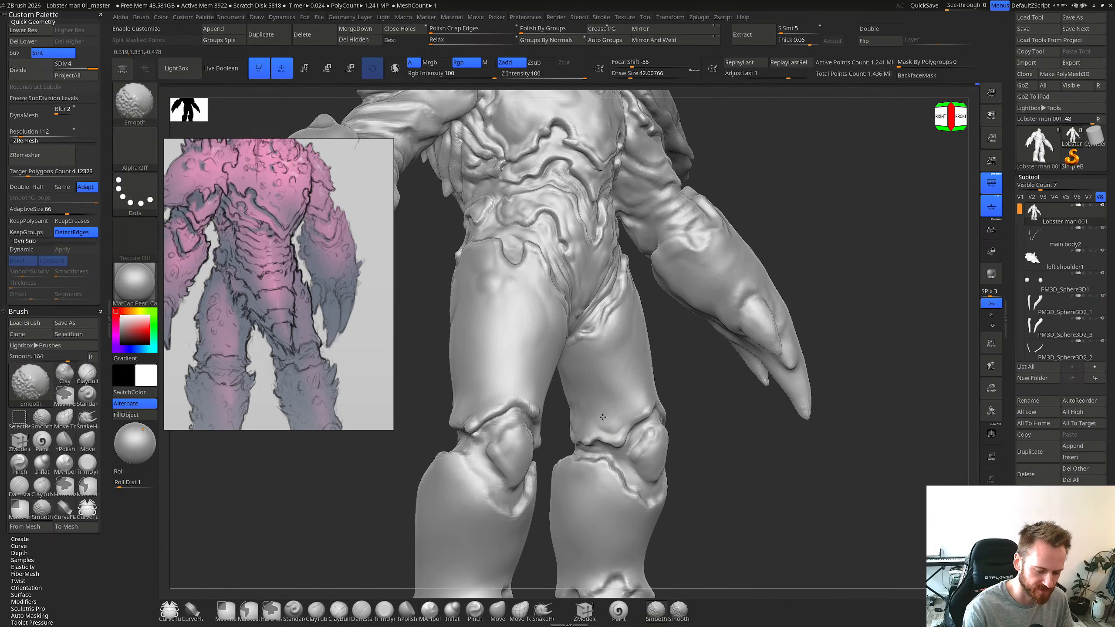
shift+right_drag(632, 367, 617, 358)
alt+right_drag(676, 390, 677, 412)
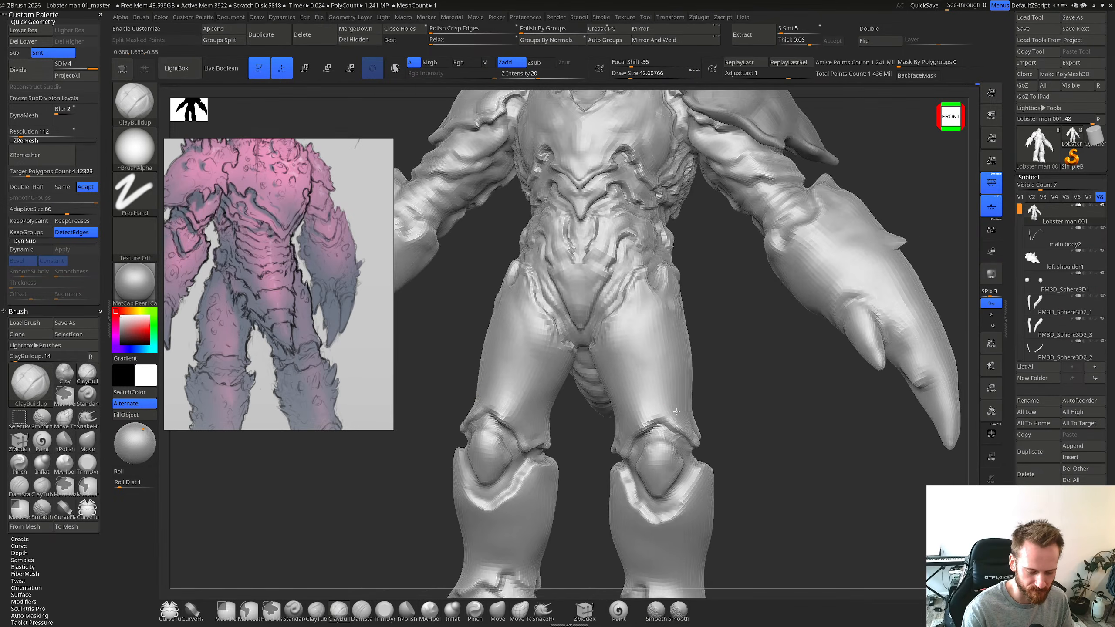
Step: Sharpen the thigh plate's lower edge over the kneecap with ClayBuildup at a draw size of about 23
key(s)
drag(674, 416, 668, 417)
mouse_move(651, 415)
right_down()
mouse_move(630, 420)
mouse_move(647, 434)
mouse_move(618, 453)
mouse_move(627, 440)
right_up()
mouse_move(649, 402)
right_down()
mouse_move(657, 394)
mouse_move(632, 417)
mouse_move(646, 425)
mouse_move(660, 395)
right_up()
Step: Adjust the thigh plate's inner corner beside the kneecap with the Move brush at draw sizes of about 36 and 28
key(b)
key(m)
key(v)
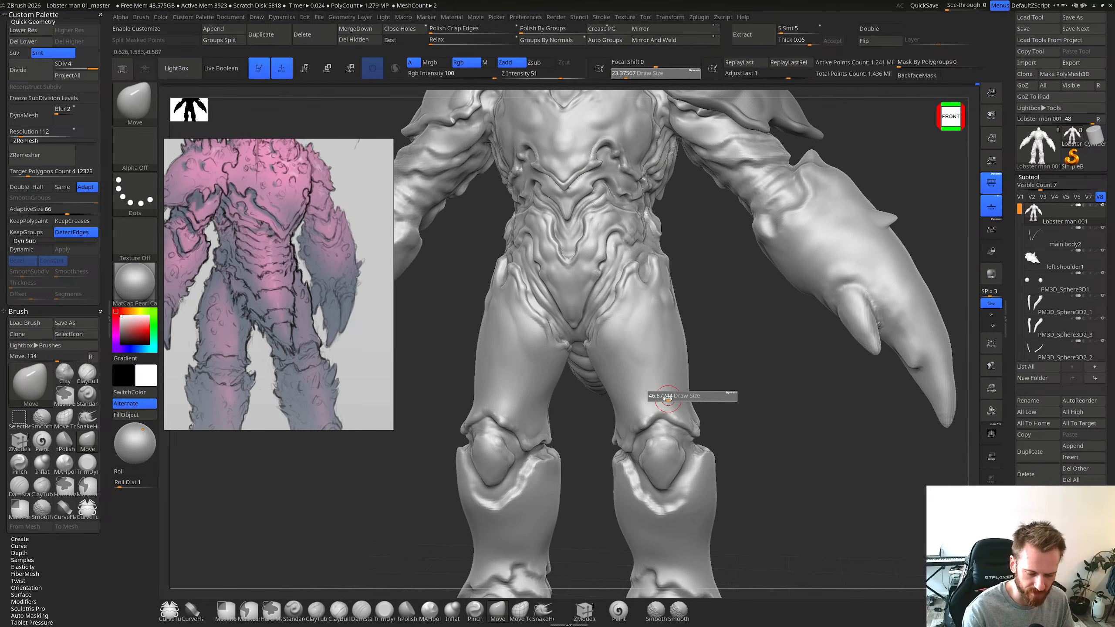
drag(634, 448, 637, 449)
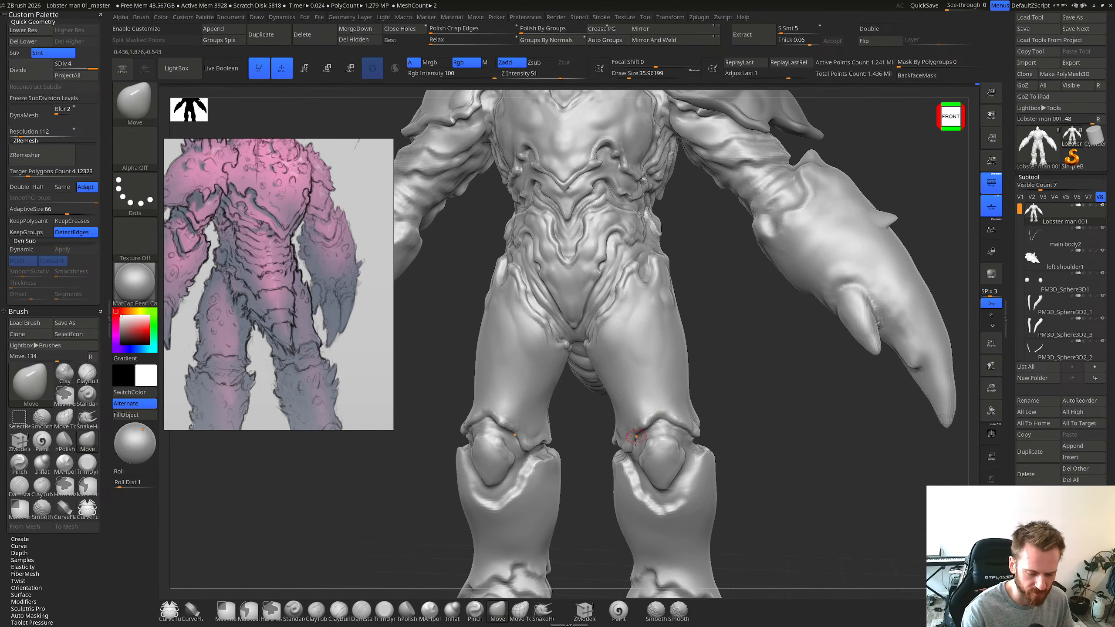
right_drag(640, 434, 627, 449)
right_drag(660, 408, 611, 452)
key(s)
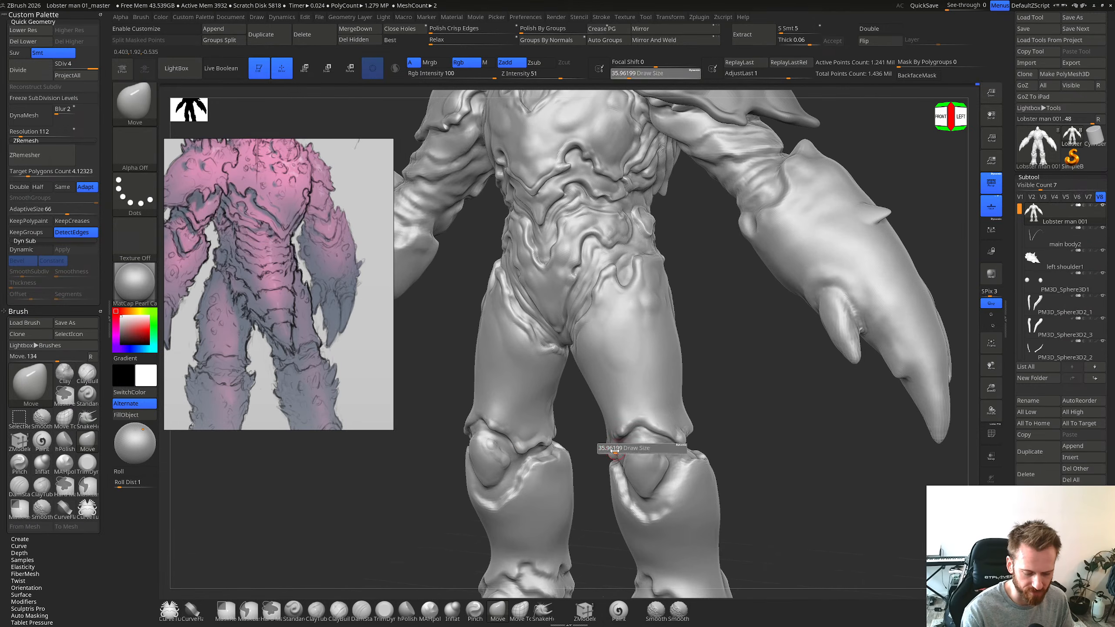
drag(612, 453, 609, 453)
mouse_move(620, 436)
right_down()
mouse_move(652, 424)
mouse_move(633, 422)
mouse_move(642, 385)
right_up()
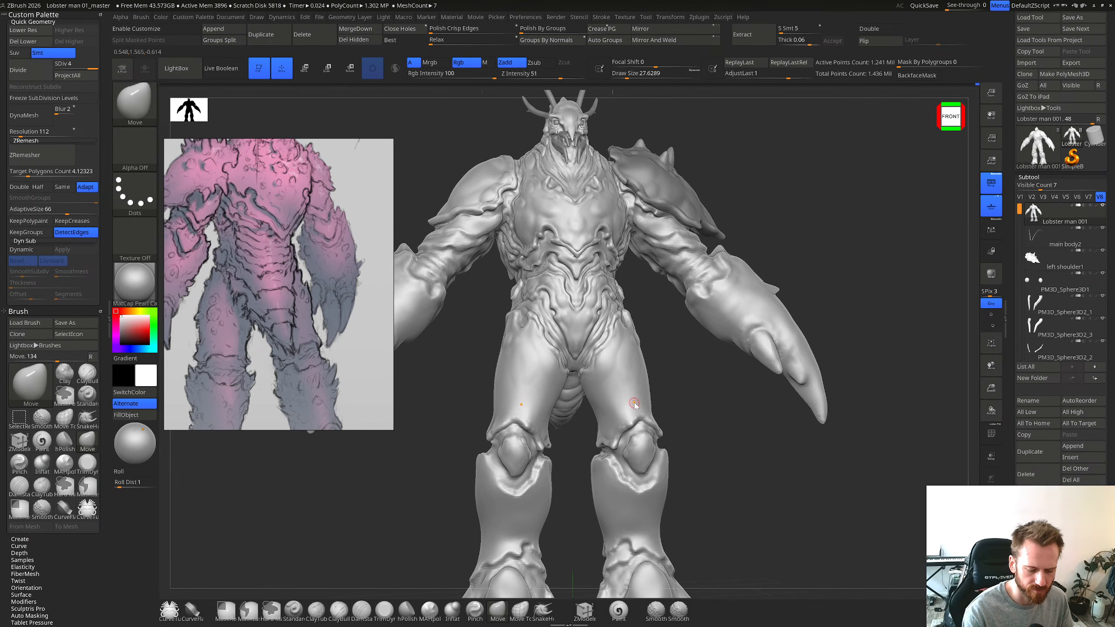
Step: Examine the thigh and knee silhouette on the whole figure from the front and at angles, comparing it with the concept art
key(s)
drag(634, 404, 640, 403)
mouse_move(640, 401)
shift+right_down()
mouse_move(639, 368)
mouse_move(635, 442)
shift+right_up()
right_drag(611, 365, 595, 383)
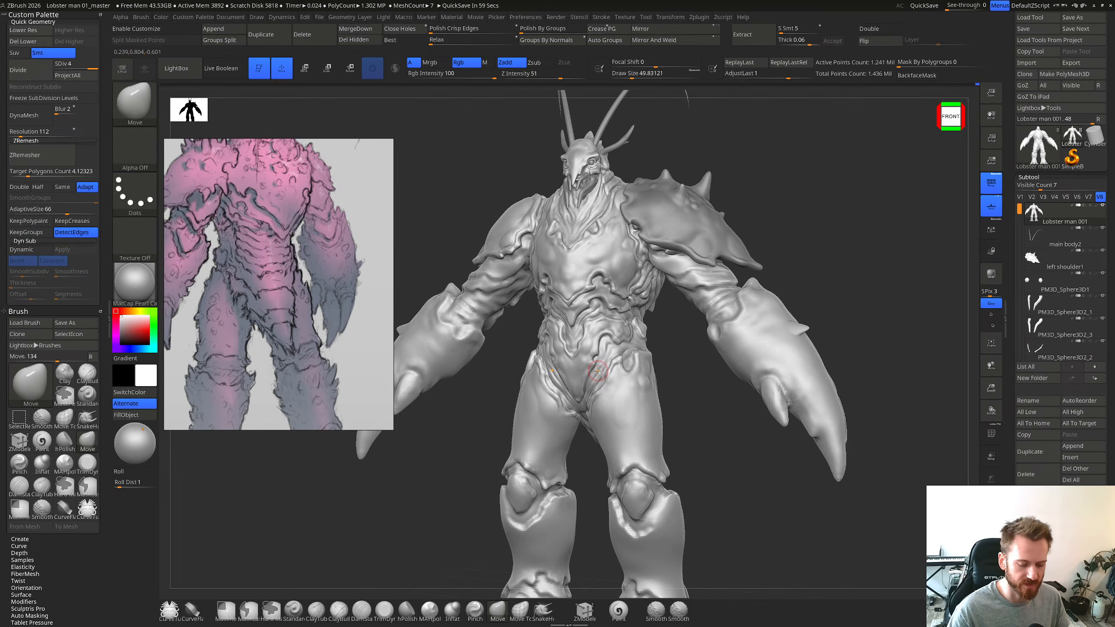
shift+right_drag(598, 371, 636, 425)
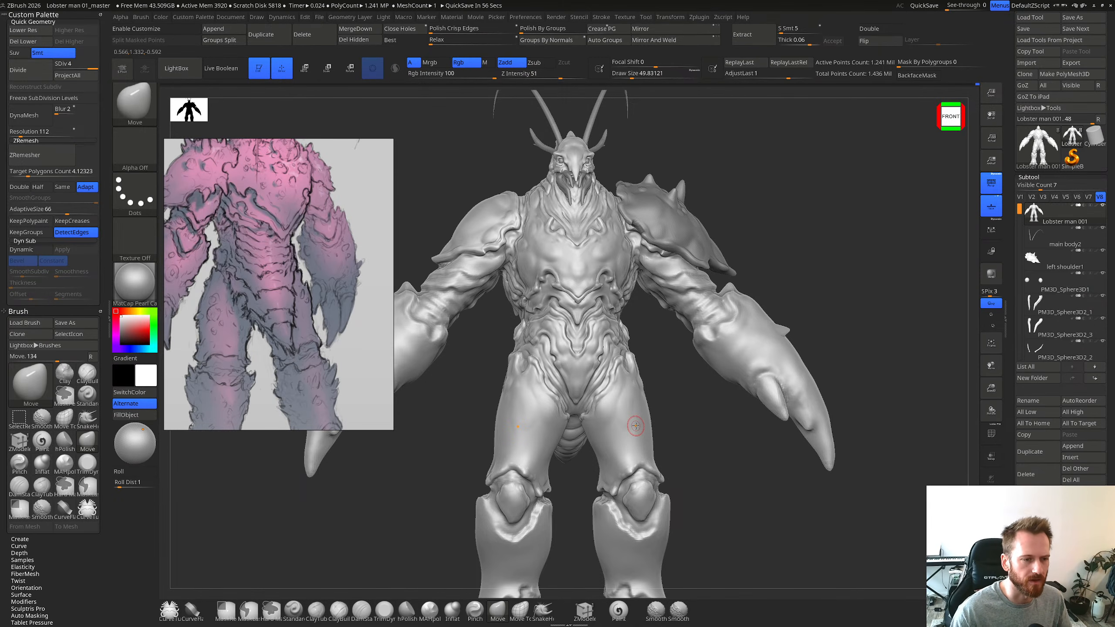
right_drag(610, 364, 601, 415)
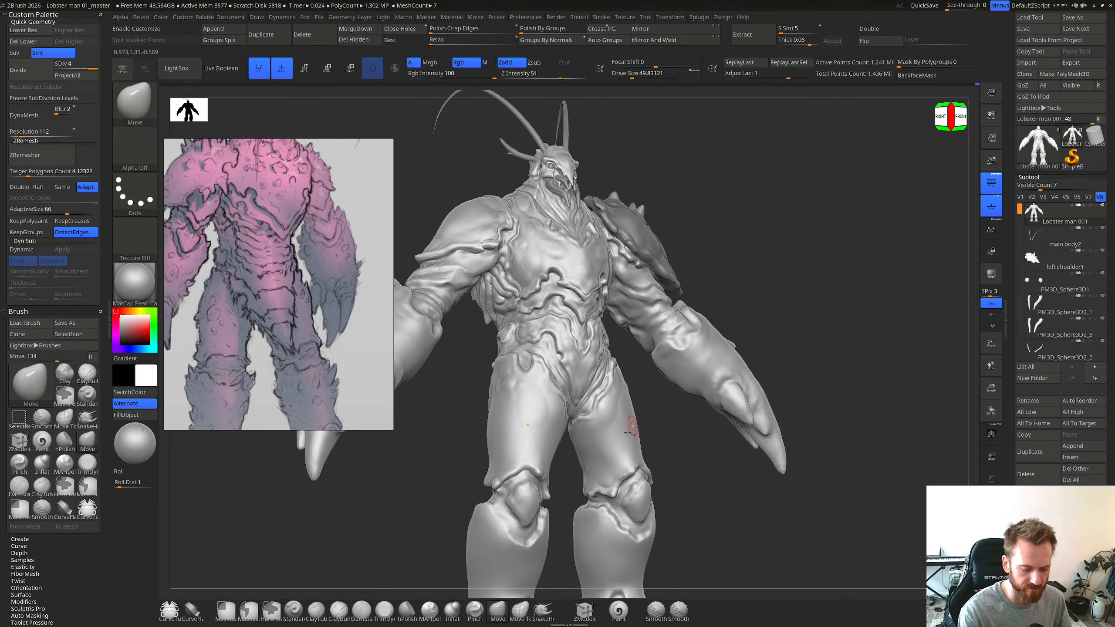
Step: Refine the back of the thigh above the knee with ClayBuildup at a draw size of about 63 and smooth it
key(b)
key(c)
key(b)
right_drag(616, 458, 605, 478)
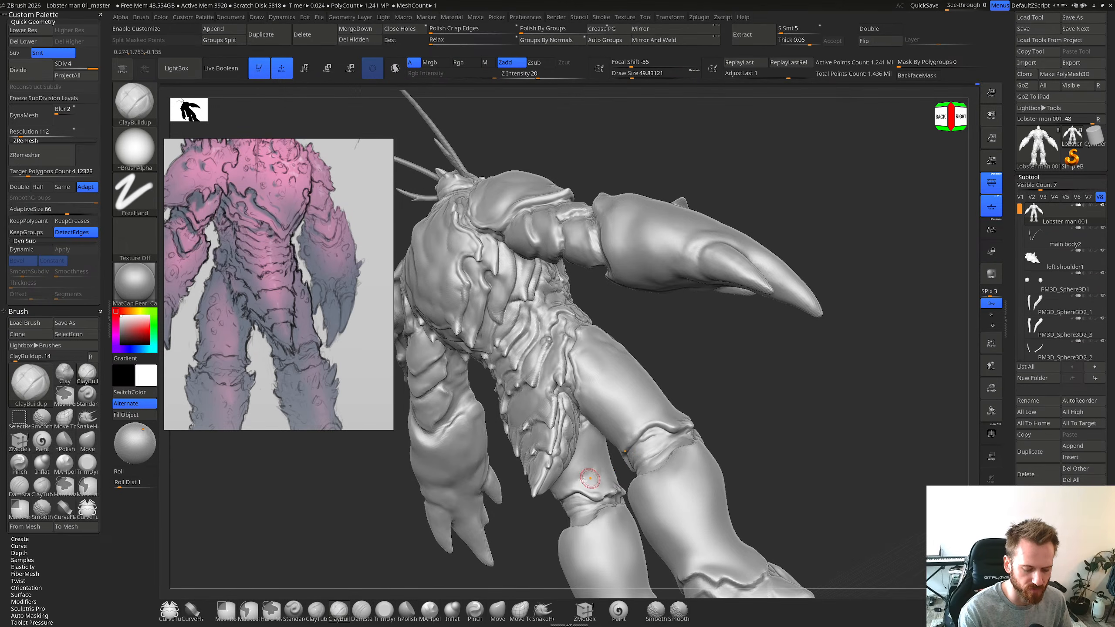
mouse_move(589, 457)
right_down()
mouse_move(572, 483)
mouse_move(608, 474)
right_up()
key(s)
click(582, 479)
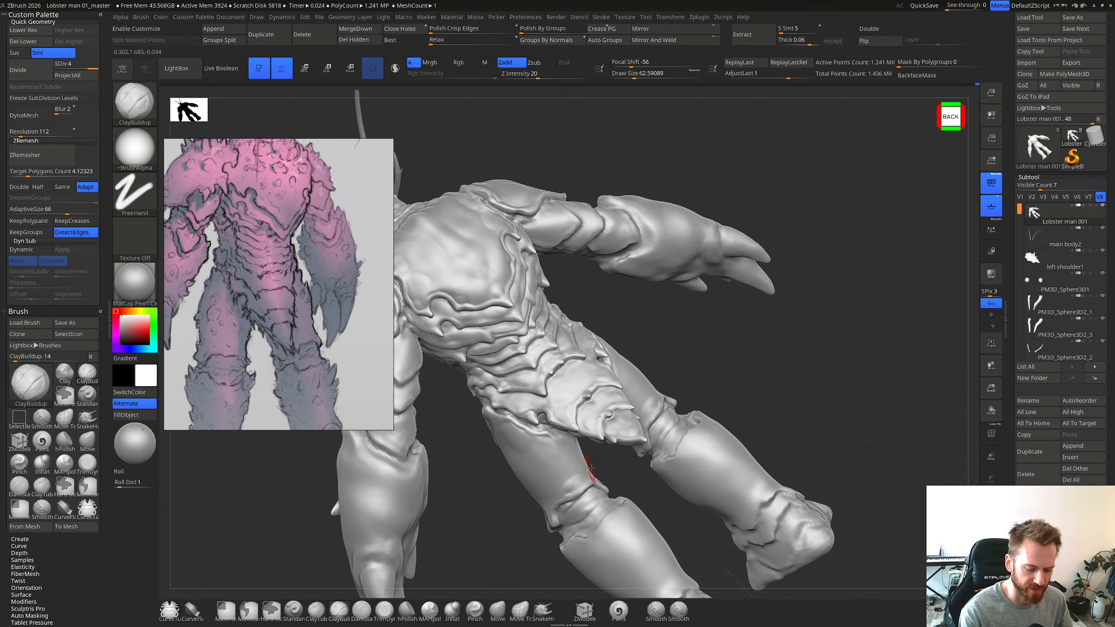
right_drag(586, 469, 609, 466)
shift+drag(581, 478, 580, 486)
Step: Drop the body mesh to subdivision level 1 and enlarge the draw size to about 105
mouse_move(598, 451)
right_down()
mouse_move(618, 417)
mouse_move(617, 427)
mouse_move(601, 405)
right_up()
key(s)
click(598, 448)
key(shift+d)
key(shift+d)
key(s)
click(613, 427)
key(shift+d)
key(bracketright)
key(bracketleft)
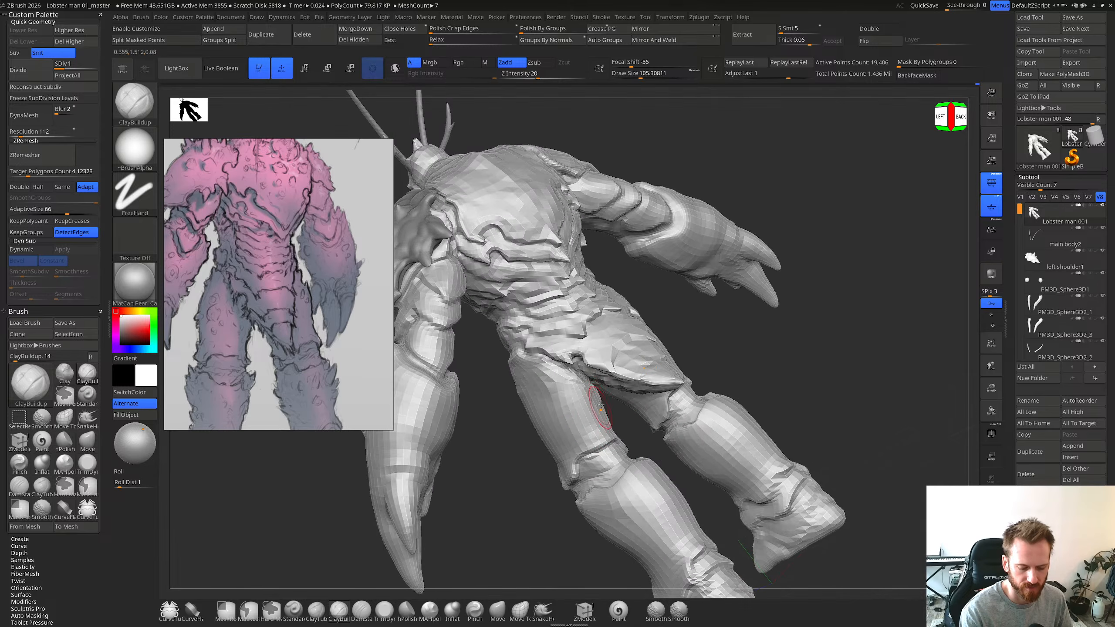
Step: Reshape the back of the thighs with the Move brush at a draw size of about 105
key(b)
key(m)
key(v)
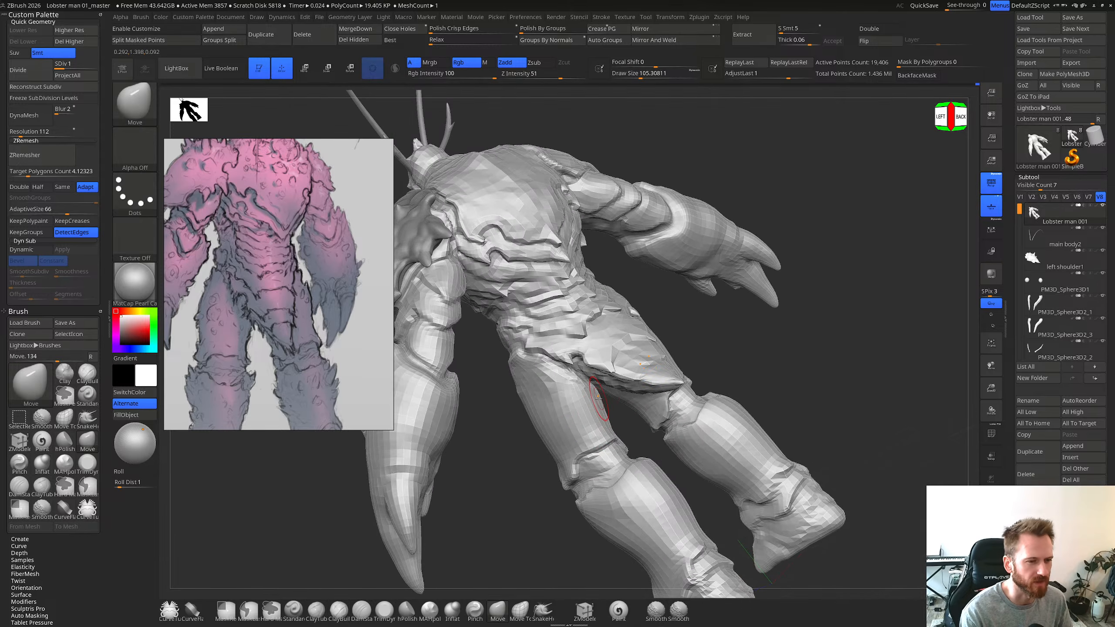
right_drag(632, 411, 608, 401)
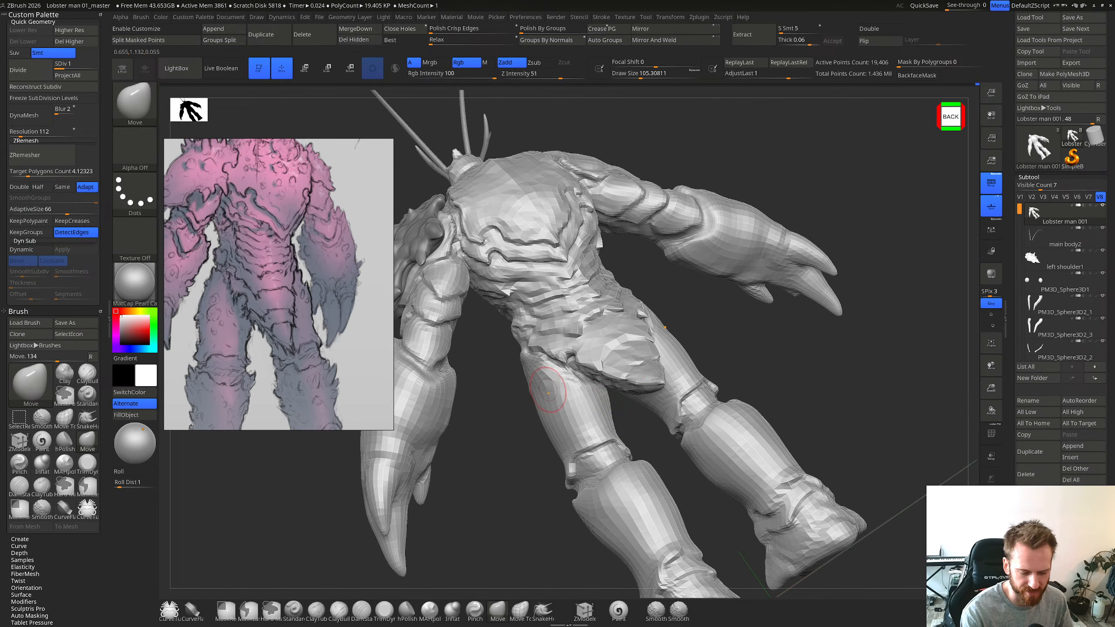
right_drag(598, 404, 615, 430)
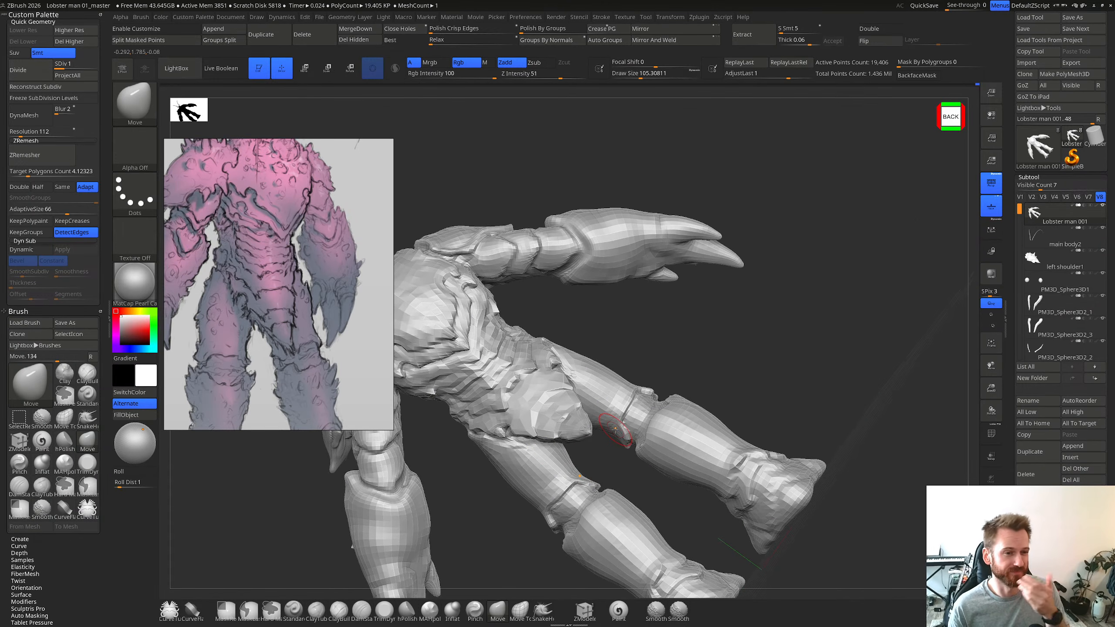
Step: Return the body to subdivision level 4 and adjust the area behind the knee with Move at a draw size of about 53
key(d)
key(d)
key(d)
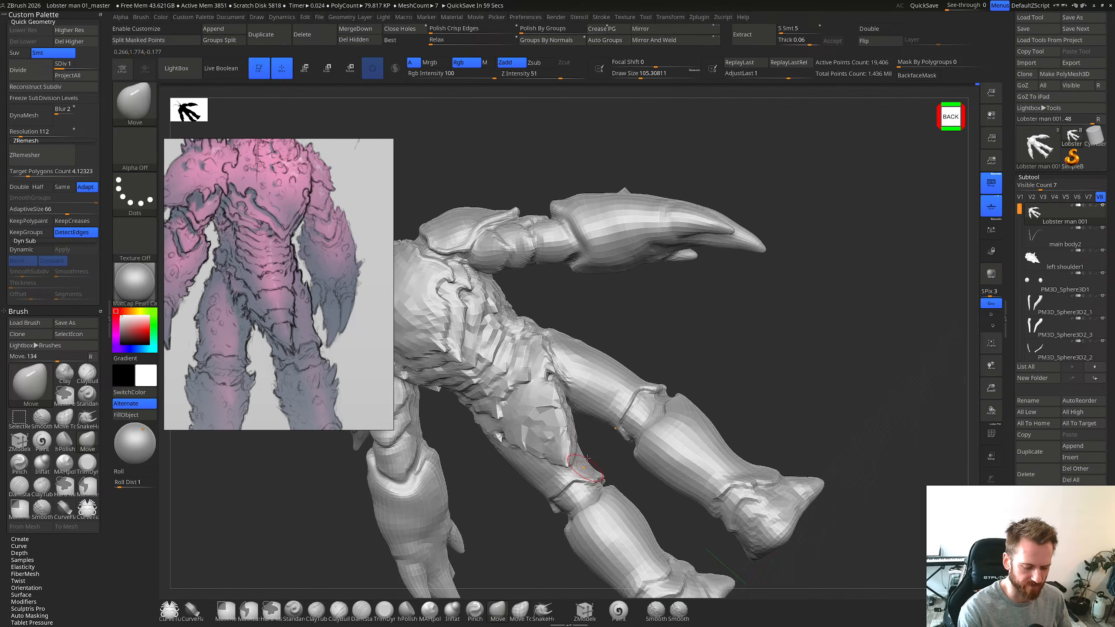
right_drag(588, 455, 601, 458)
key(s)
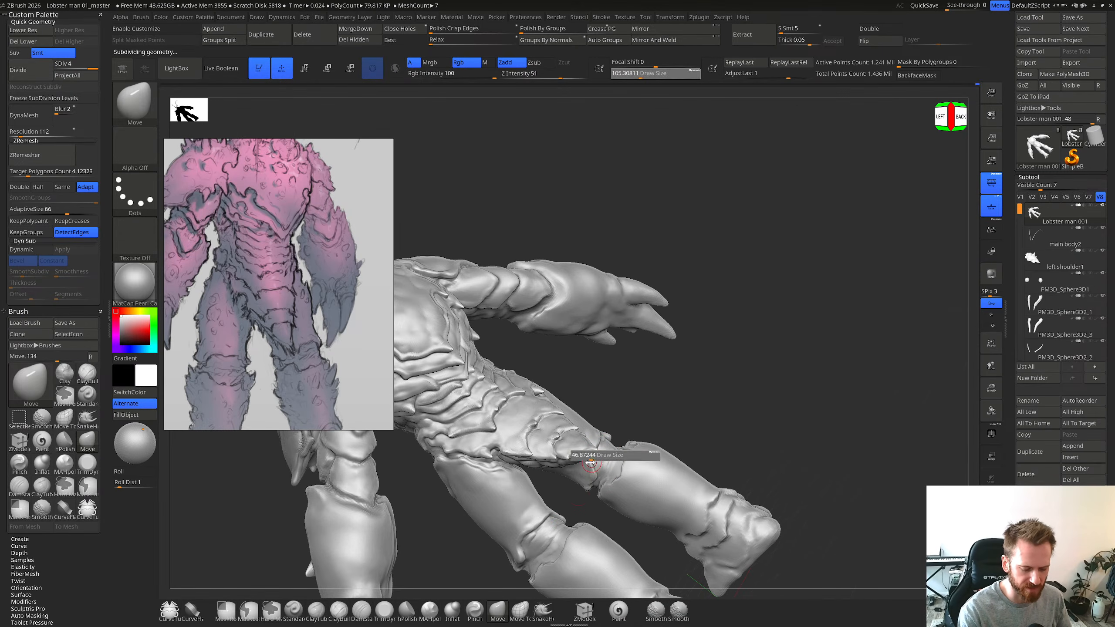
drag(590, 463, 593, 462)
mouse_move(593, 462)
right_down()
mouse_move(445, 440)
mouse_move(539, 483)
mouse_move(556, 431)
mouse_move(545, 541)
right_up()
Step: Build up the folds behind the knee with ClayBuildup at a draw size of about 39
key(b)
key(c)
key(b)
mouse_move(545, 540)
alt+right_down()
mouse_move(658, 434)
mouse_move(660, 416)
alt+right_up()
key(s)
drag(662, 420, 658, 421)
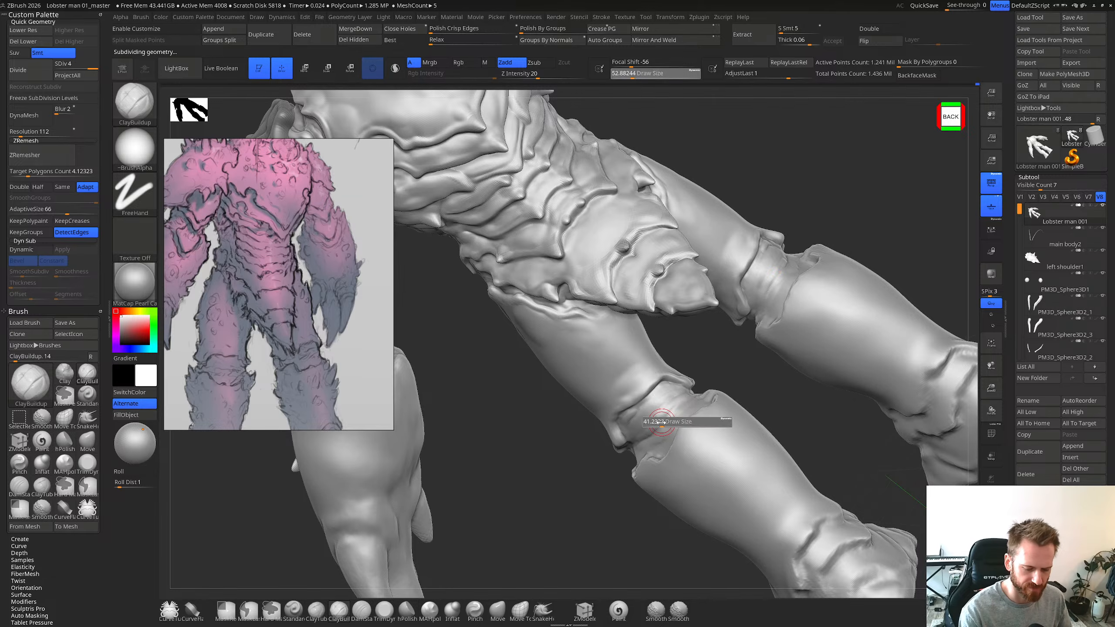
mouse_move(658, 421)
right_down()
mouse_move(648, 442)
mouse_move(635, 428)
right_up()
Step: Define the outer rear knee crease with ClayBuildup and DamStandard at a draw size of about 23, and smooth it
key(s)
drag(634, 428, 628, 429)
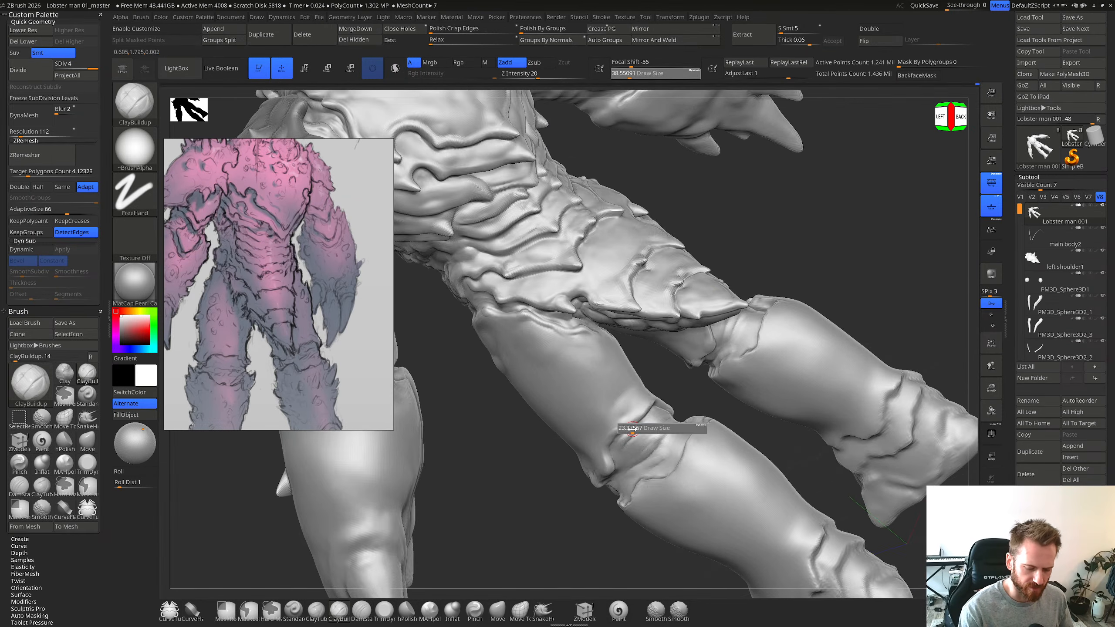
right_drag(627, 428, 707, 449)
right_drag(628, 501, 614, 483)
key(b)
key(d)
key(s)
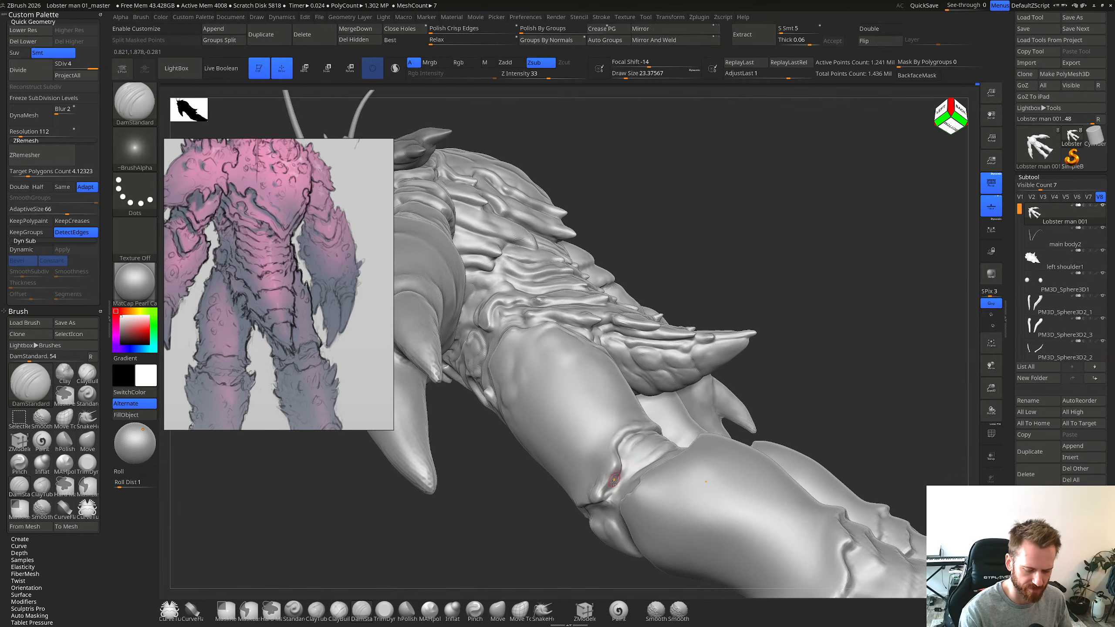
mouse_move(621, 472)
shift+mouse_down()
mouse_move(609, 487)
mouse_move(618, 480)
shift+mouse_up()
key(s)
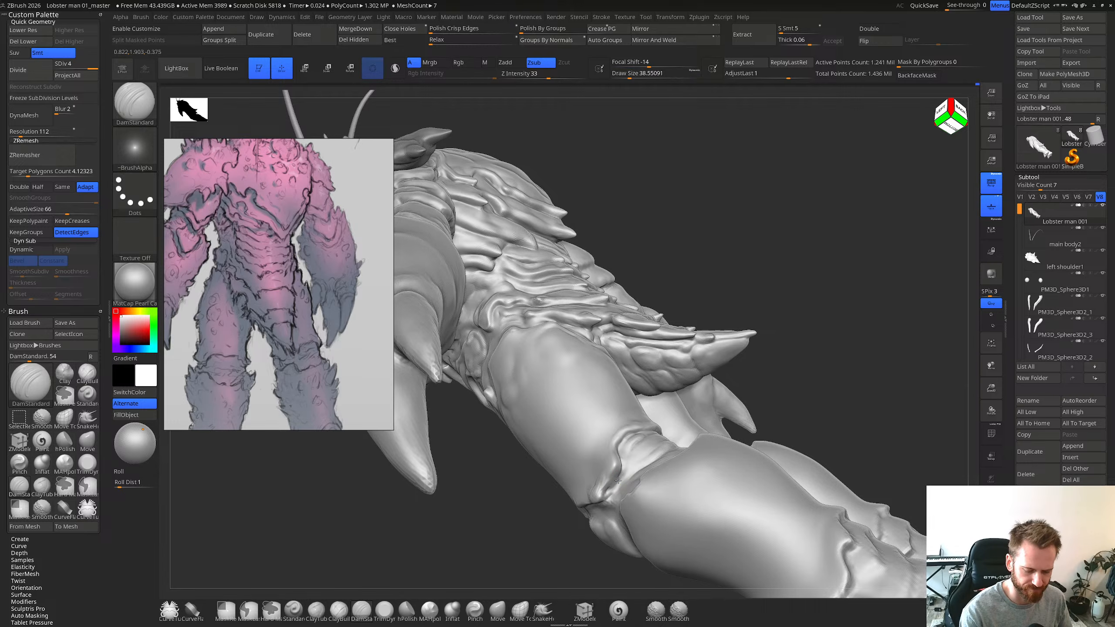
mouse_move(622, 454)
right_down()
mouse_move(622, 470)
mouse_move(621, 452)
right_up()
key(ctrl)
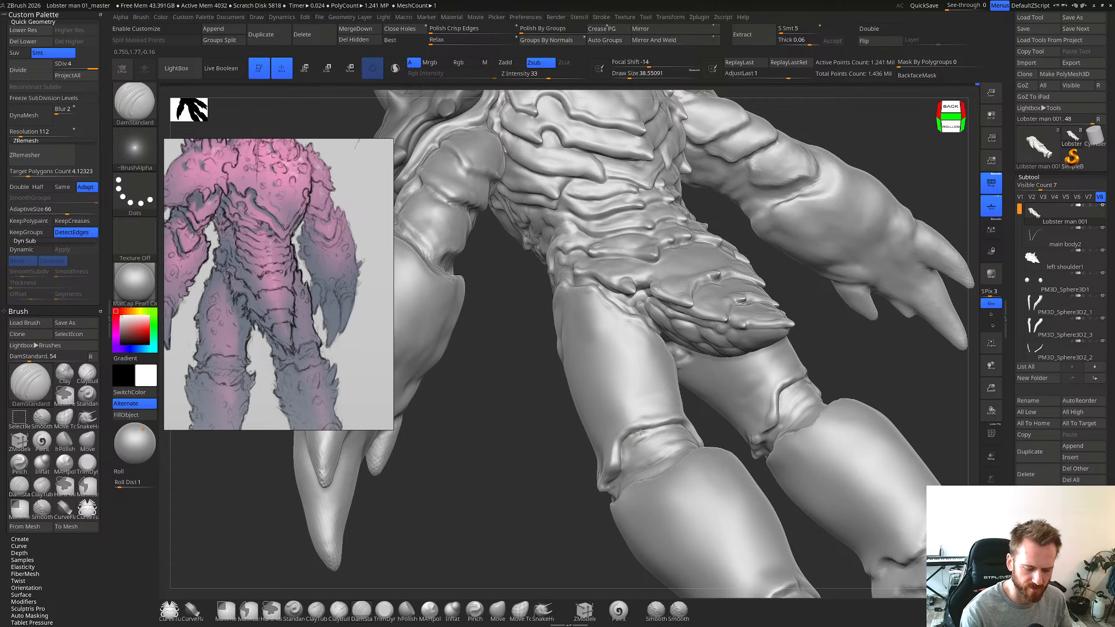
Step: Add volume to the outer rear knee folds under the thigh plate with ClayBuildup at a draw size of about 39
right_drag(647, 437, 650, 429)
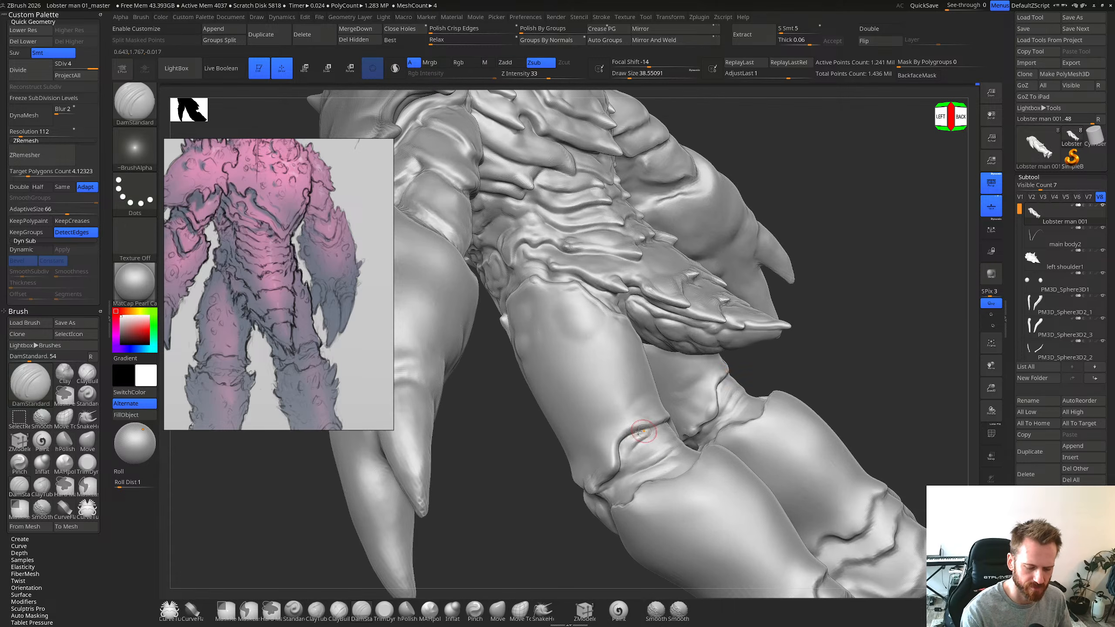
key(b)
key(c)
key(b)
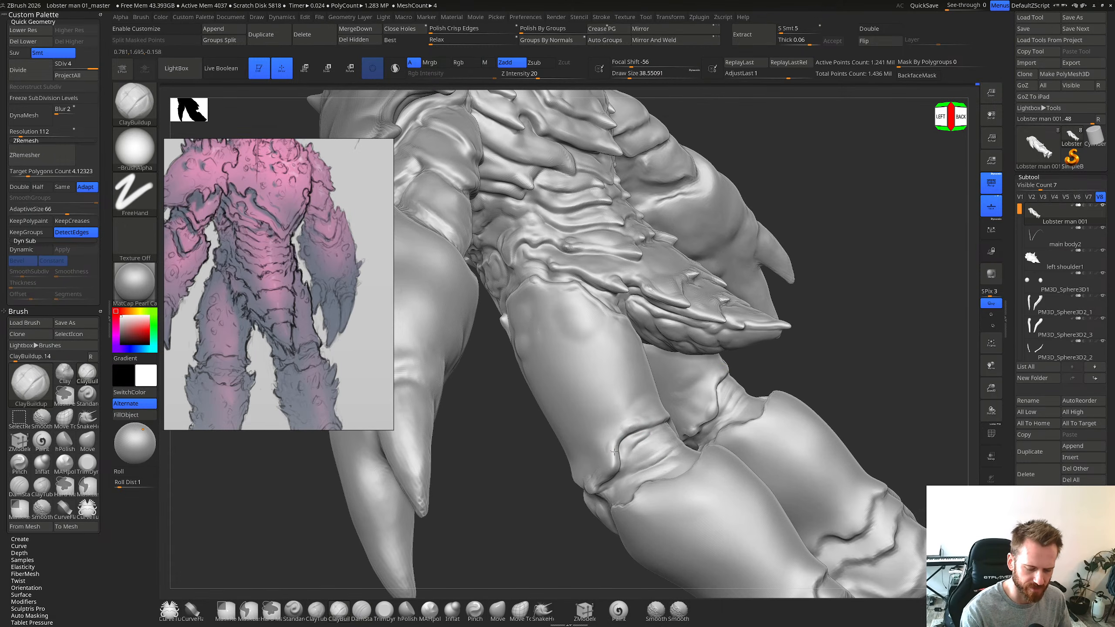
mouse_move(609, 472)
right_down()
mouse_move(622, 459)
mouse_move(615, 449)
mouse_move(545, 536)
right_up()
drag(546, 536, 550, 528)
mouse_move(557, 501)
right_down()
mouse_move(557, 539)
mouse_move(568, 454)
right_up()
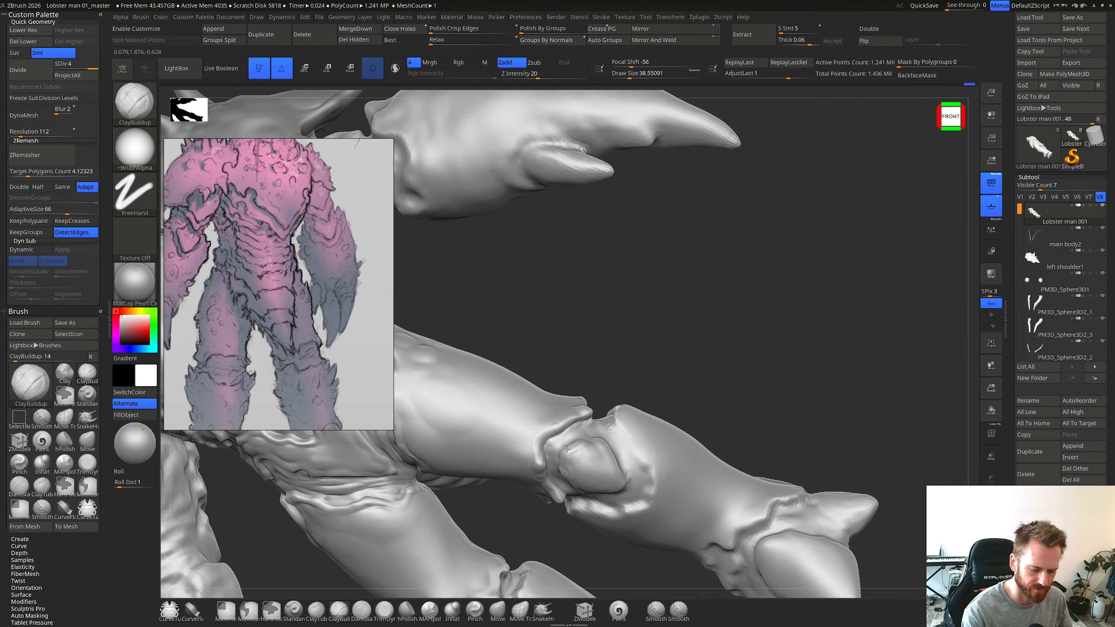
Step: Sculpt the upper part of the kneecap with ClayBuildup at a draw size of about 27
right_drag(567, 449, 588, 442)
key(s)
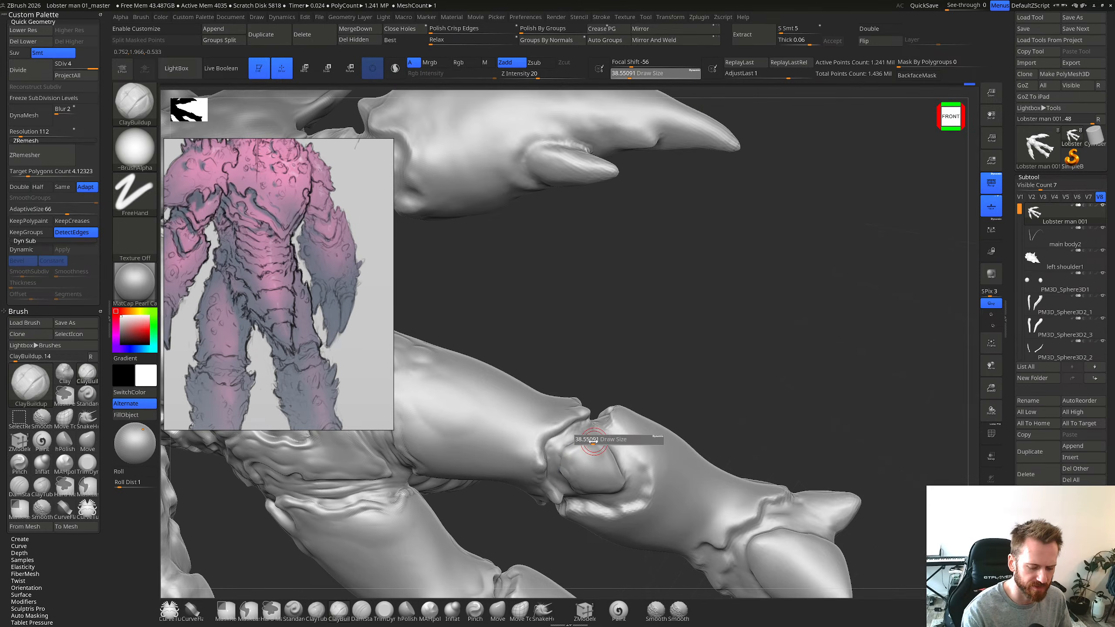
drag(593, 441, 588, 441)
mouse_move(587, 441)
right_down()
mouse_move(568, 451)
mouse_move(546, 442)
mouse_move(564, 431)
mouse_move(585, 380)
mouse_move(580, 420)
right_up()
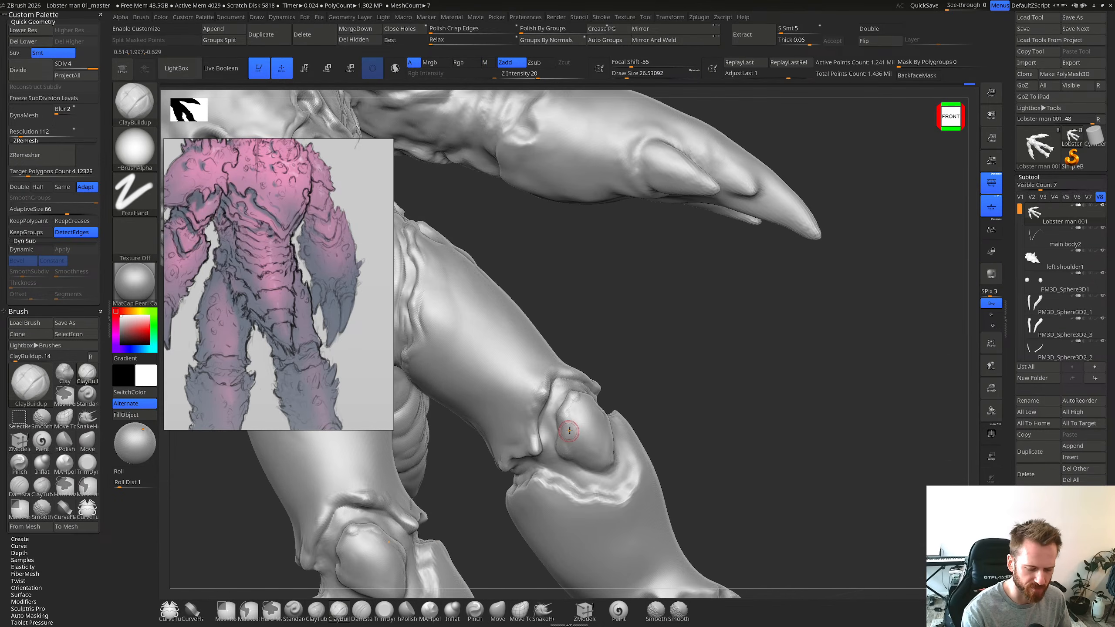
Step: Rework the kneecap's upper surface at a draw size of about 41 with ClayBuildup and DamStandard, and soften it with Smooth
key(s)
drag(580, 420, 582, 421)
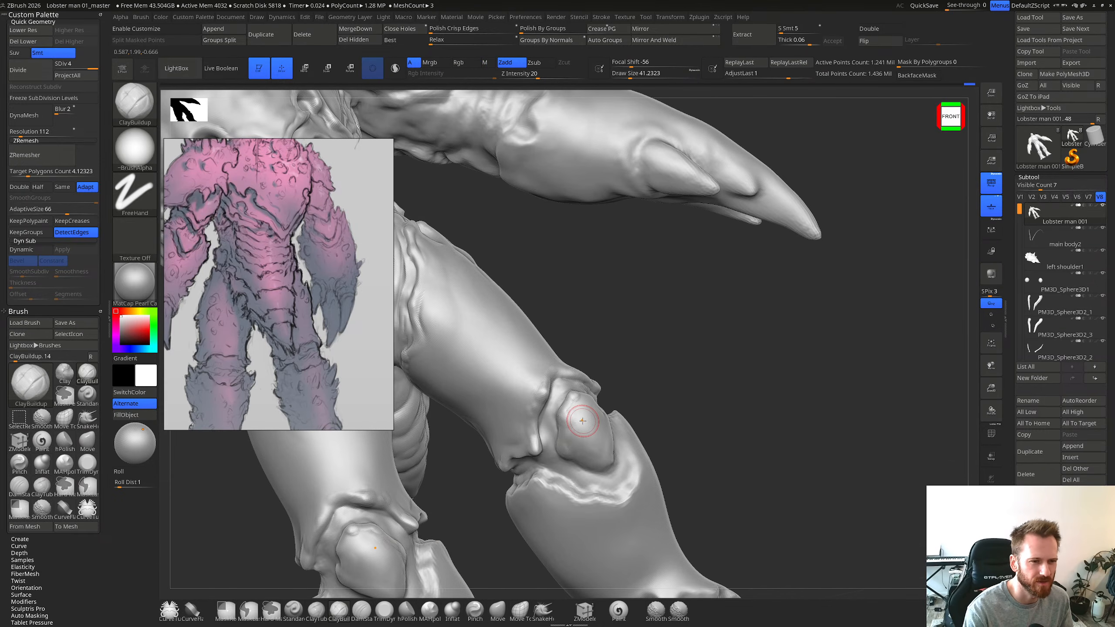
mouse_move(573, 420)
right_down()
mouse_move(567, 428)
mouse_move(573, 406)
right_up()
key(b)
key(d)
key(s)
key(shift)
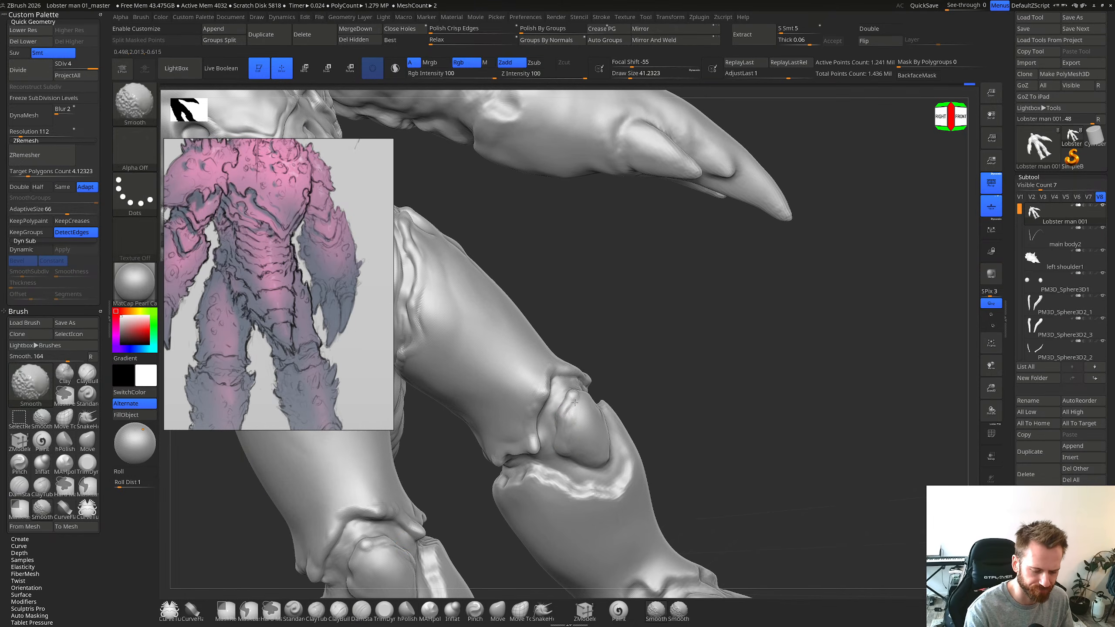
Step: Shape the inner side of the kneecap with ClayBuildup at draw sizes of about 23 and 44
key(b)
key(c)
key(b)
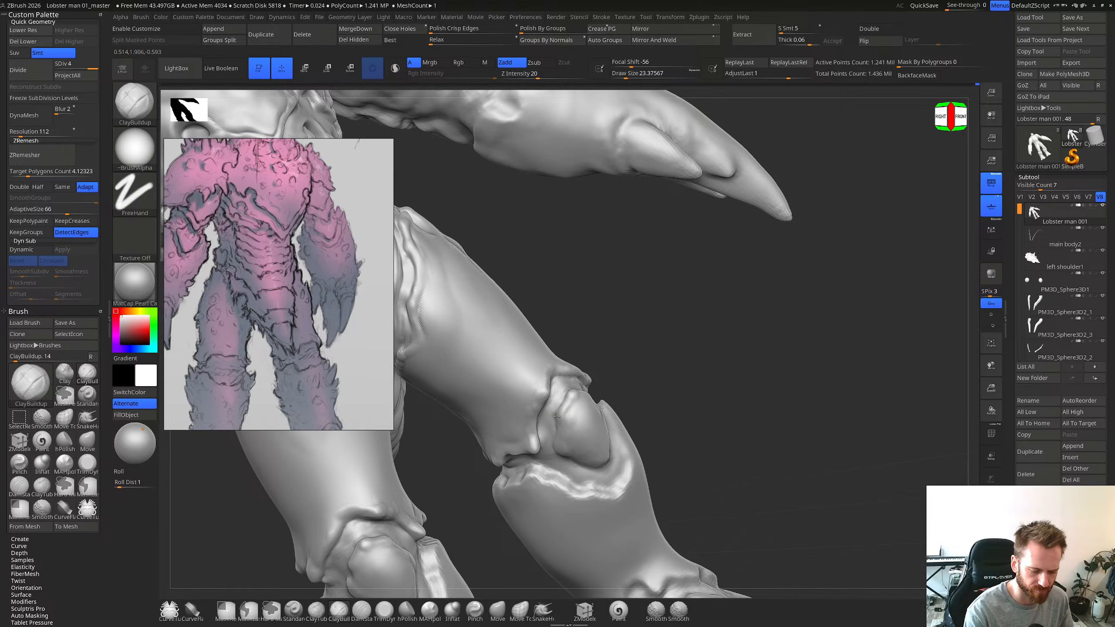
mouse_move(556, 416)
right_down()
mouse_move(577, 401)
mouse_move(572, 393)
mouse_move(566, 419)
right_up()
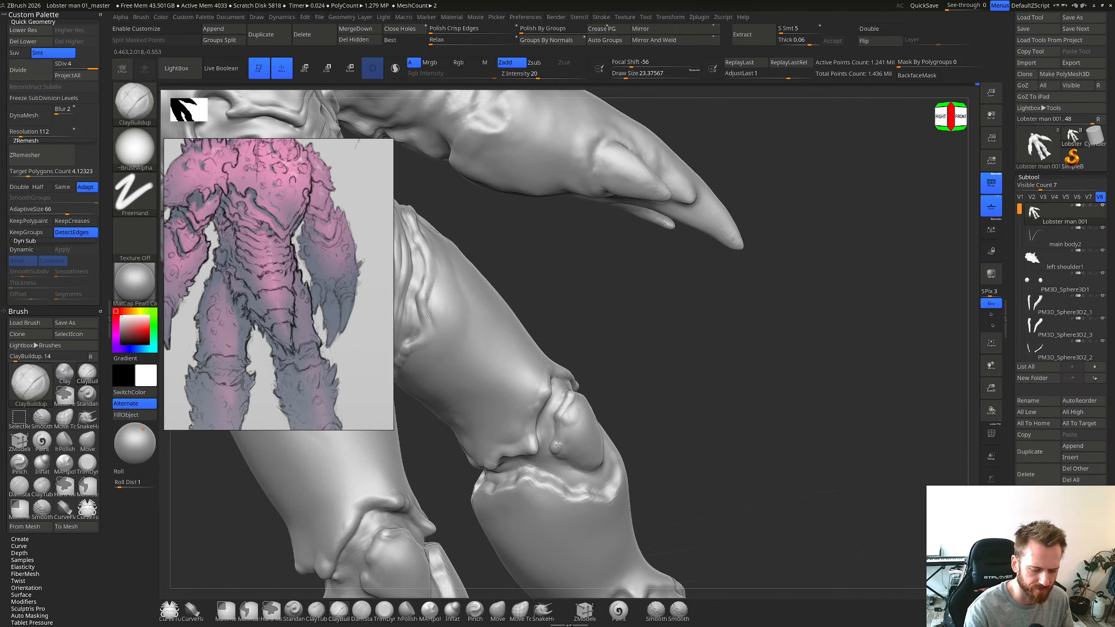
right_drag(583, 420, 603, 437)
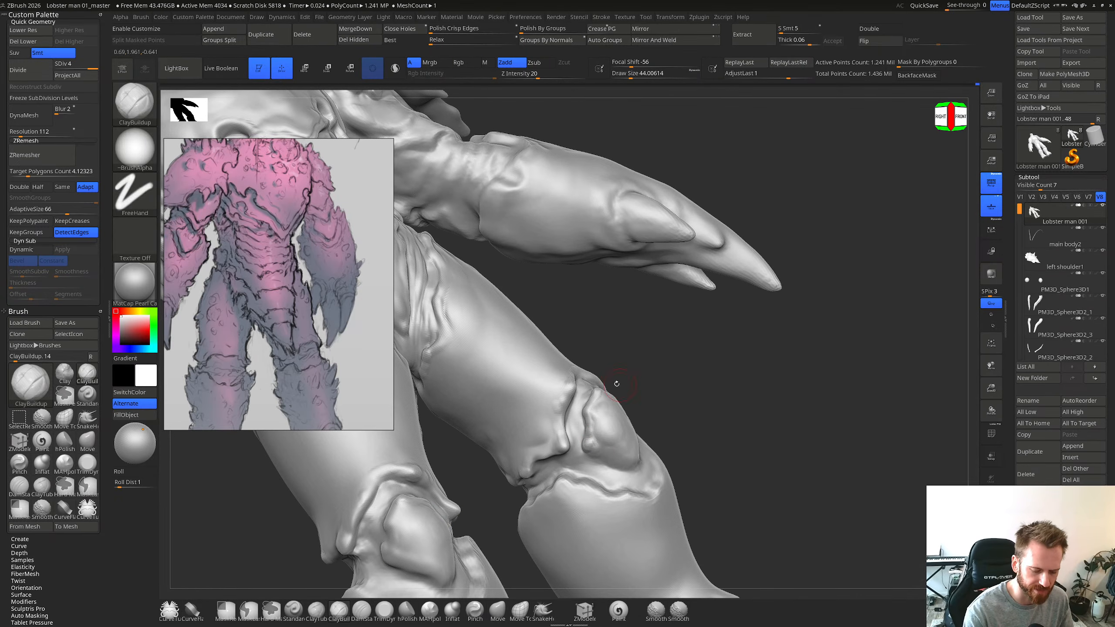
mouse_move(622, 417)
right_down()
mouse_move(647, 395)
mouse_move(585, 422)
right_up()
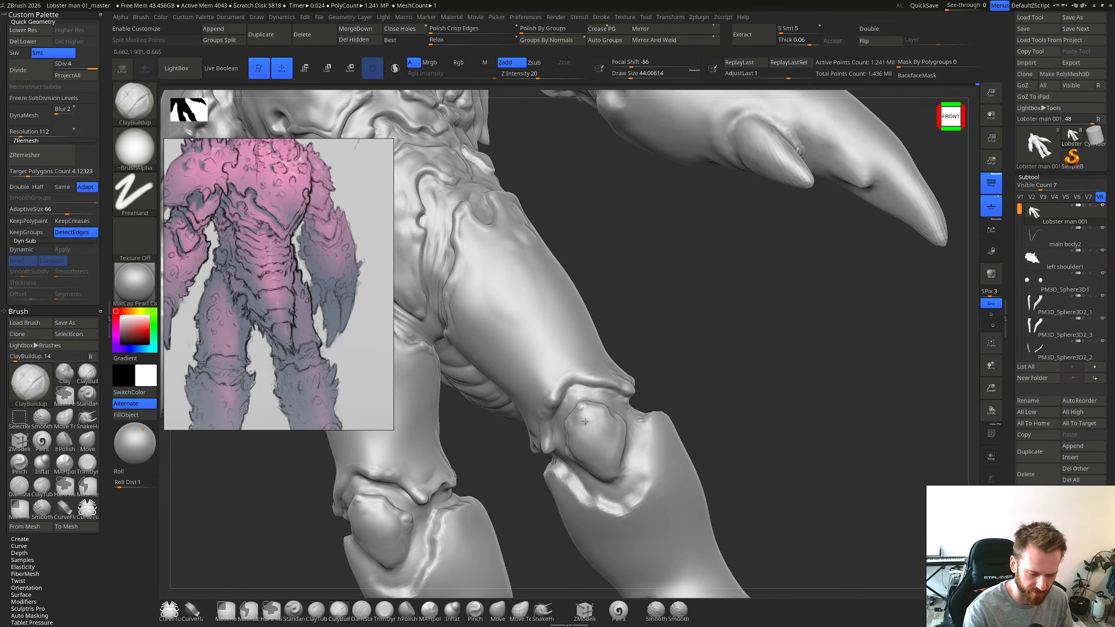
Step: Refine the kneecap's top edge below the thigh plate with ClayBuildup at a draw size of about 24
mouse_move(607, 416)
right_down()
mouse_move(591, 435)
mouse_move(606, 443)
mouse_move(527, 455)
mouse_move(583, 449)
mouse_move(584, 415)
mouse_move(589, 434)
right_up()
key(s)
drag(589, 434, 586, 434)
mouse_move(585, 433)
right_down()
mouse_move(549, 433)
mouse_move(598, 421)
right_up()
key(shift)
key(s)
drag(587, 418, 585, 417)
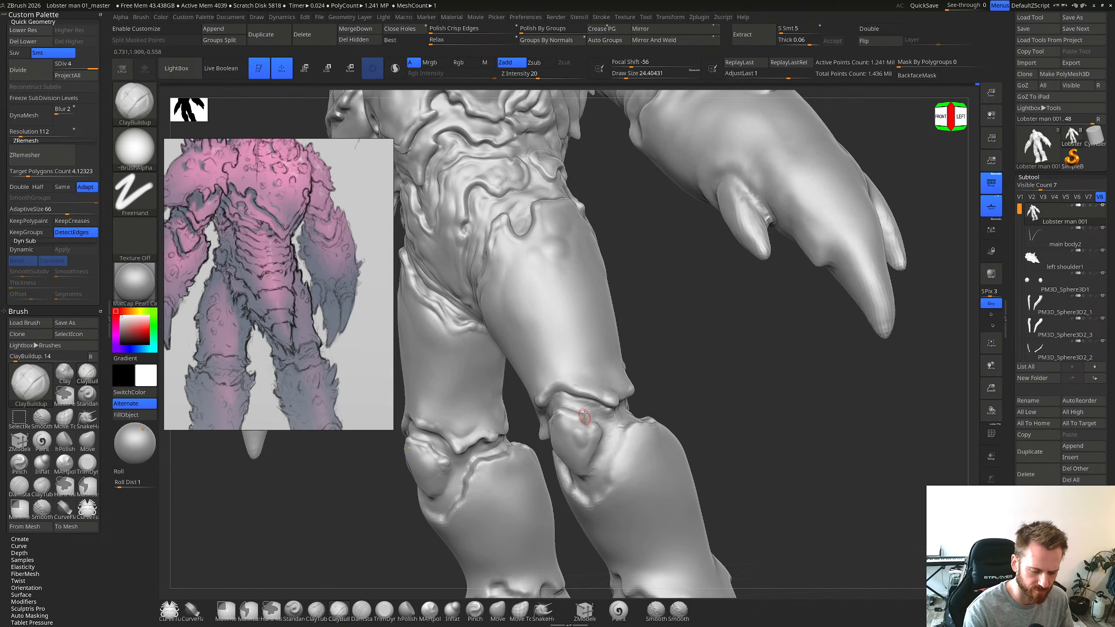
mouse_move(581, 403)
right_down()
mouse_move(563, 415)
mouse_move(598, 415)
mouse_move(593, 435)
mouse_move(580, 404)
mouse_move(573, 413)
right_up()
key(ctrl)
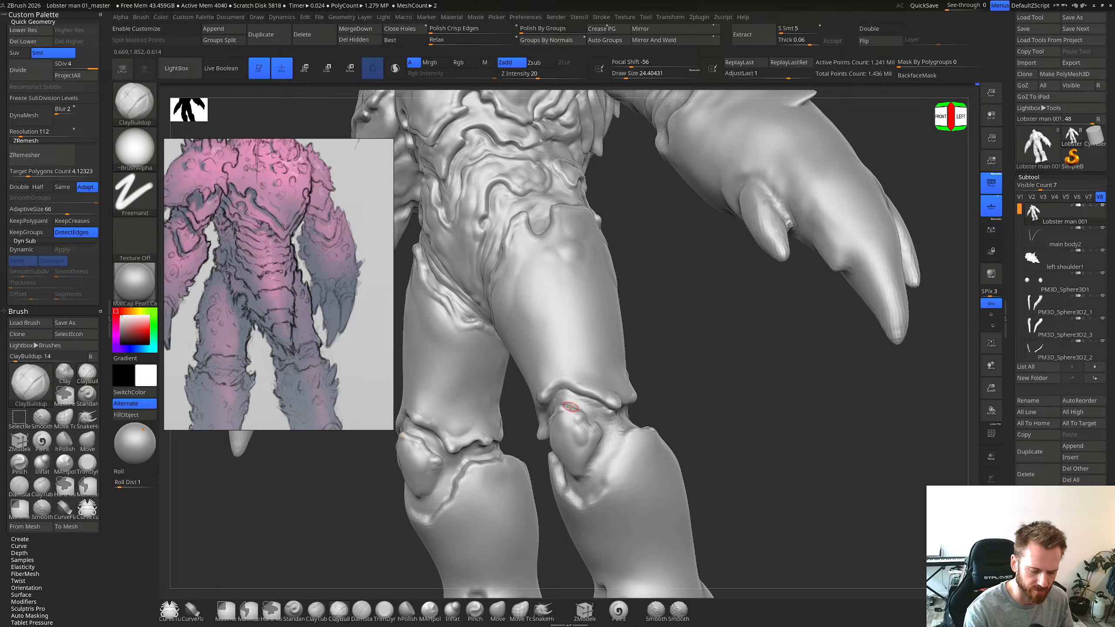
Step: Carve the groove around the top of the kneecap with DamStandard at a draw size of about 43
mouse_move(582, 421)
right_down()
mouse_move(582, 409)
mouse_move(598, 436)
mouse_move(579, 423)
mouse_move(581, 439)
right_up()
drag(574, 442, 552, 416)
key(b)
key(d)
key(s)
right_drag(548, 417, 555, 426)
mouse_move(552, 425)
mouse_down()
mouse_move(579, 422)
mouse_move(564, 419)
mouse_move(577, 413)
mouse_up()
right_drag(576, 414, 570, 431)
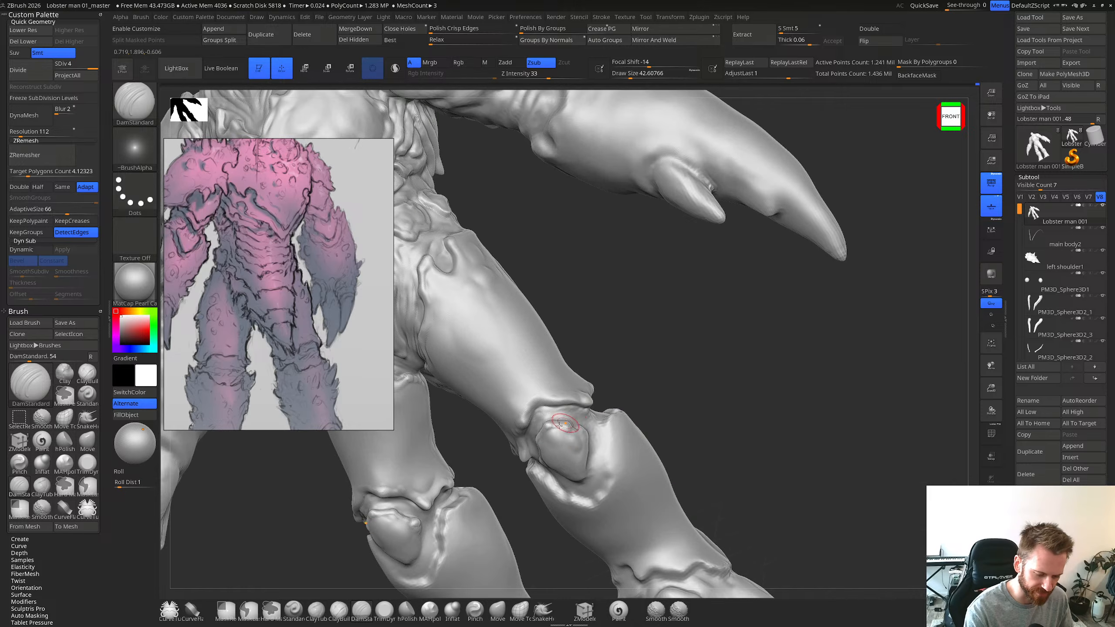
drag(570, 433, 573, 409)
right_drag(573, 409, 543, 395)
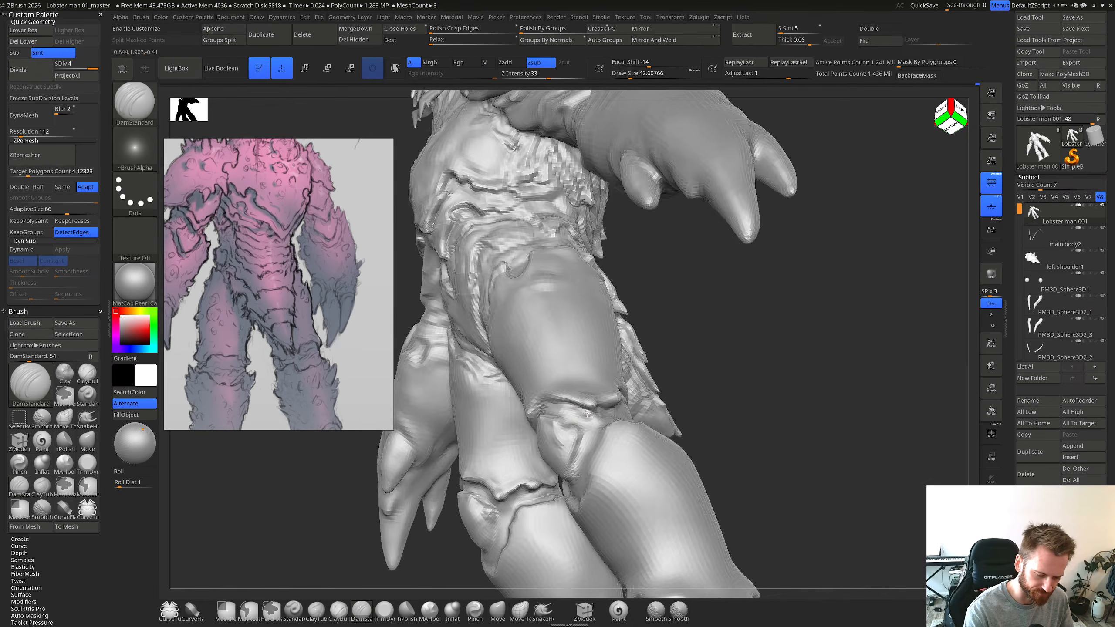
Step: Define the kneecap's outer edge with ClayBuildup and deepen its groove with DamStandard at a draw size of about 43
key(b)
key(c)
key(b)
right_drag(555, 433, 583, 448)
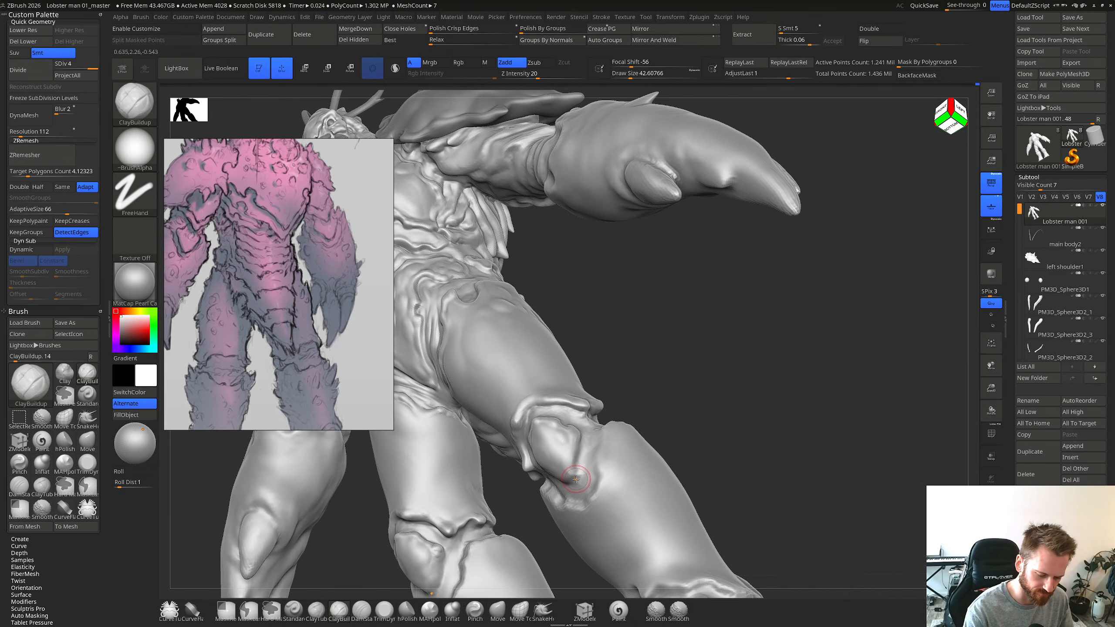
key(b)
key(d)
key(s)
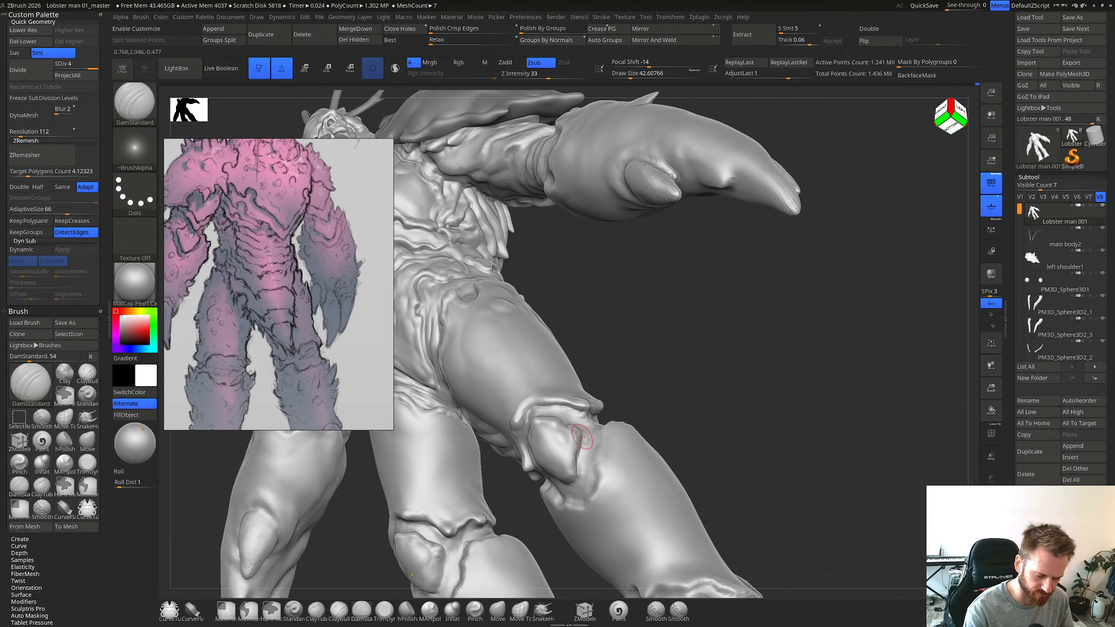
drag(578, 450, 584, 479)
right_drag(546, 461, 582, 473)
Step: Carve creases across the backs of the knees with DamStandard at a draw size of about 43
key(b)
key(c)
key(b)
ctrl+right_drag(610, 424, 658, 442)
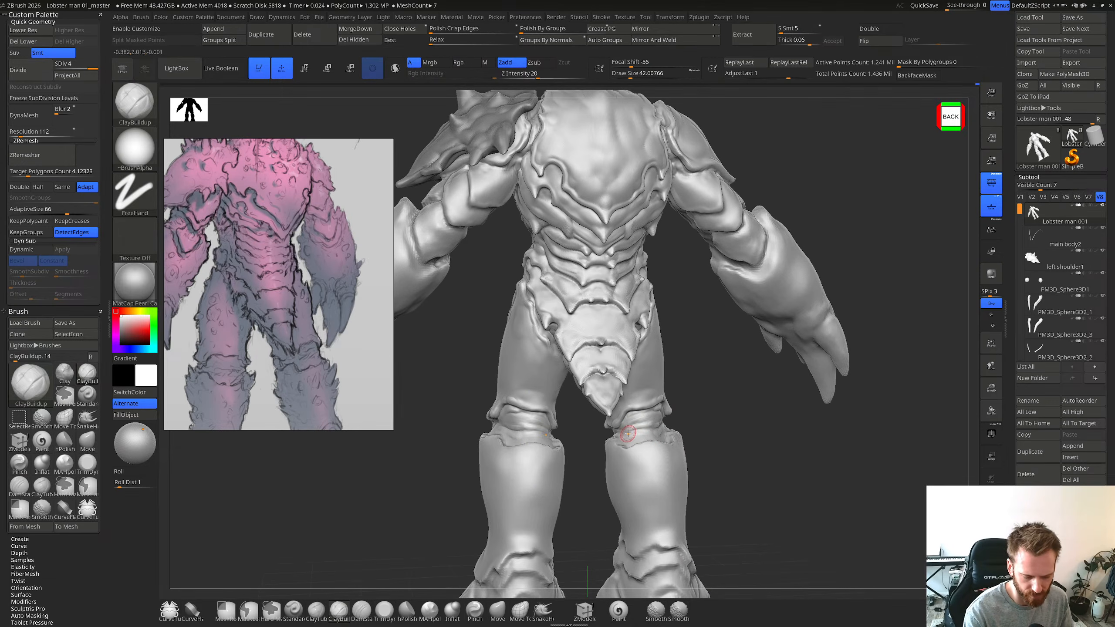
key(b)
key(d)
key(s)
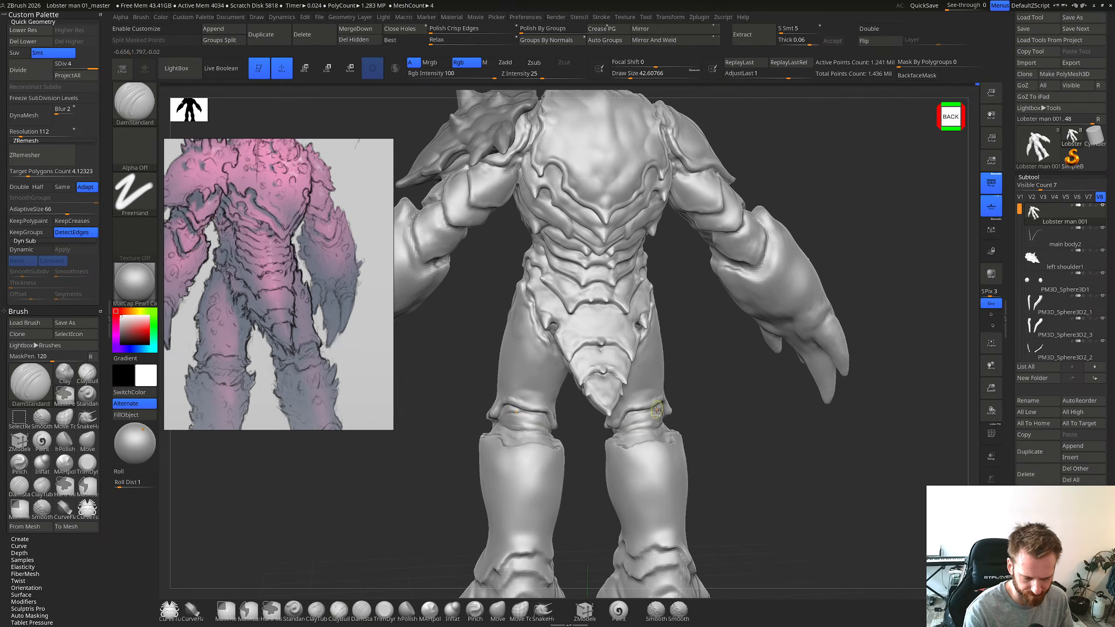
ctrl+right_drag(659, 407, 659, 435)
mouse_move(618, 442)
mouse_down()
mouse_move(664, 439)
mouse_move(618, 444)
mouse_up()
right_drag(680, 442, 654, 440)
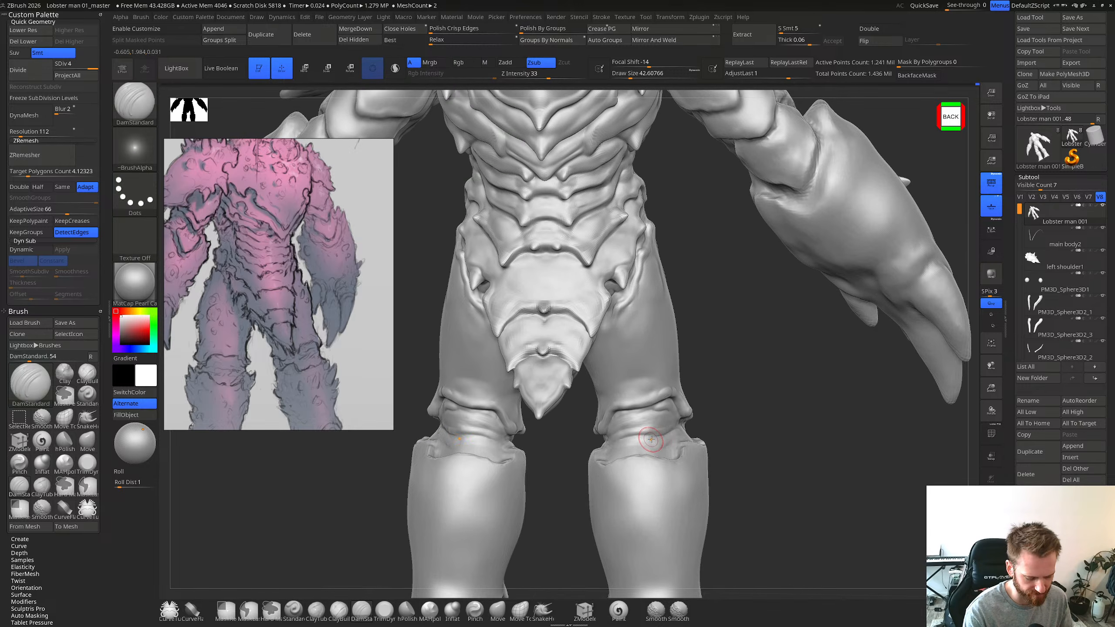
Step: Add fine folds behind the knees below the thigh plates with ClayBuildup at a draw size of about 24
key(b)
key(c)
key(b)
key(s)
drag(649, 441, 647, 438)
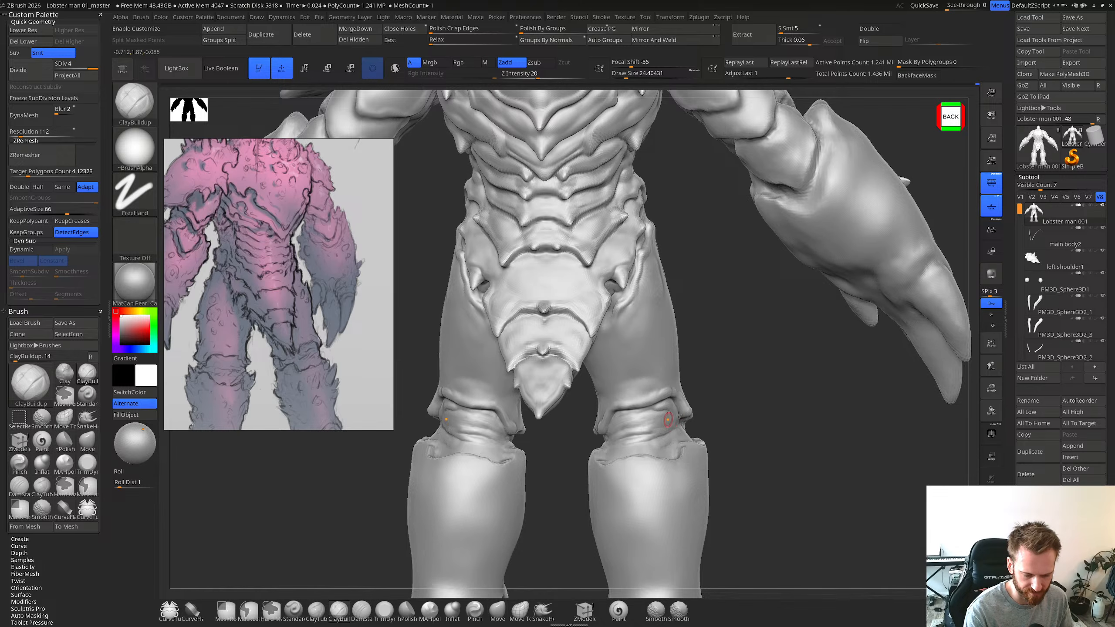
right_drag(668, 420, 666, 417)
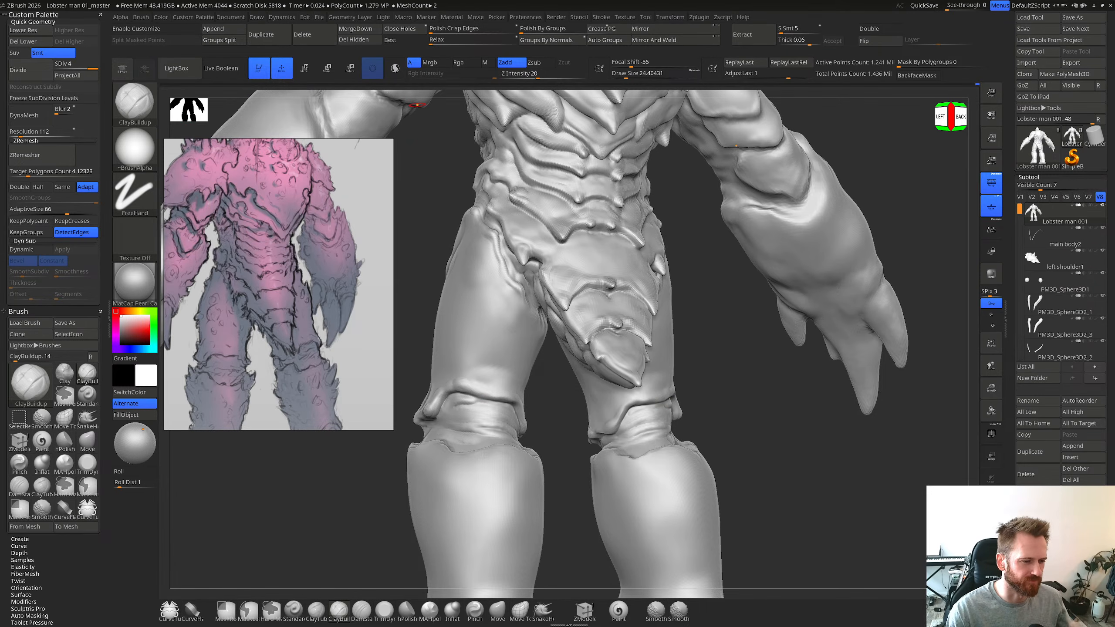
Step: Open the ogre sculpt with the loincloth and examine its full figure and list of subtools
key(super+e)
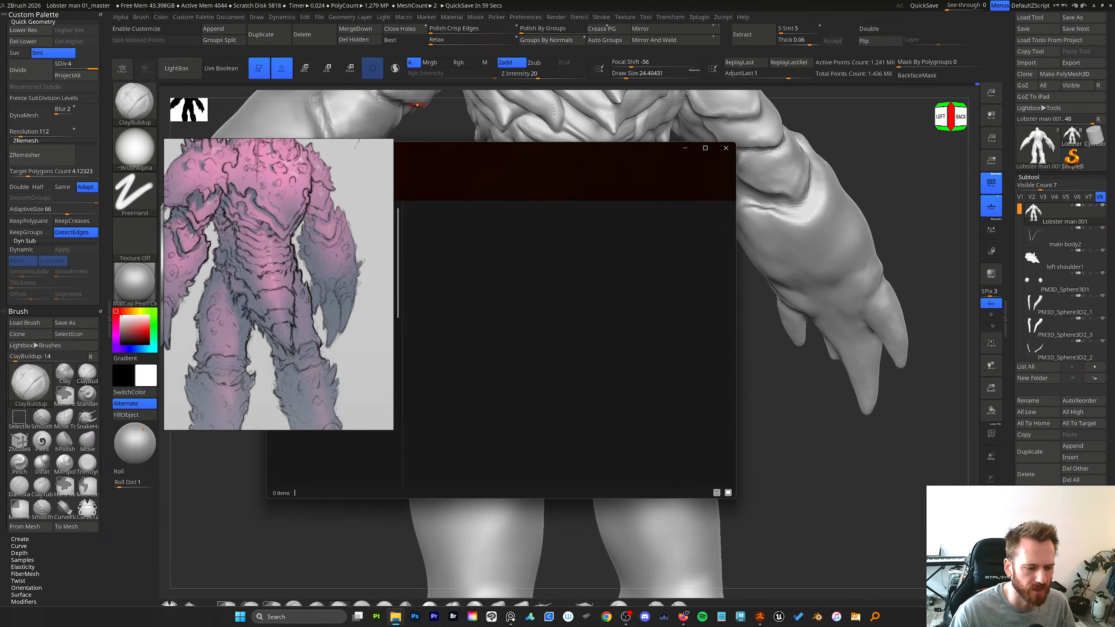
click(726, 148)
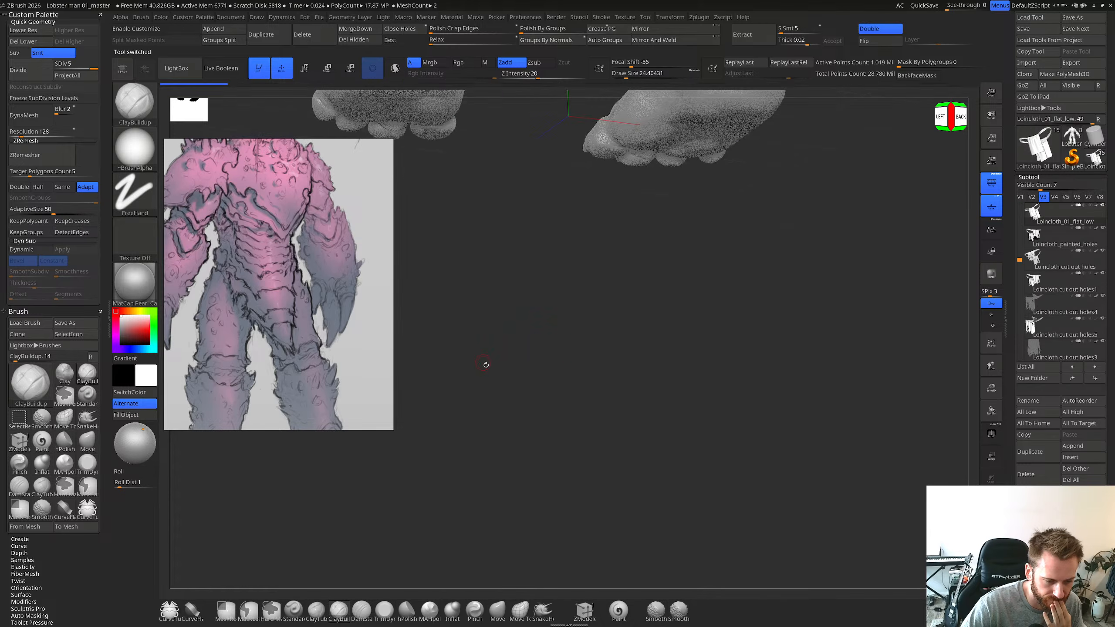
drag(570, 326, 603, 320)
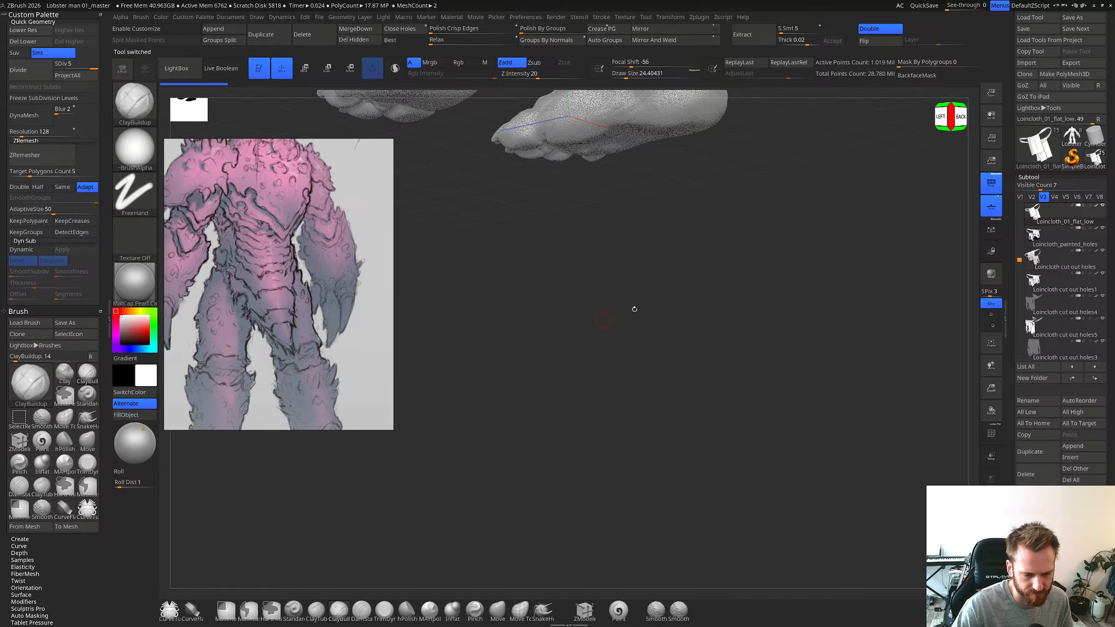
key(f)
drag(721, 303, 779, 250)
drag(848, 254, 872, 224)
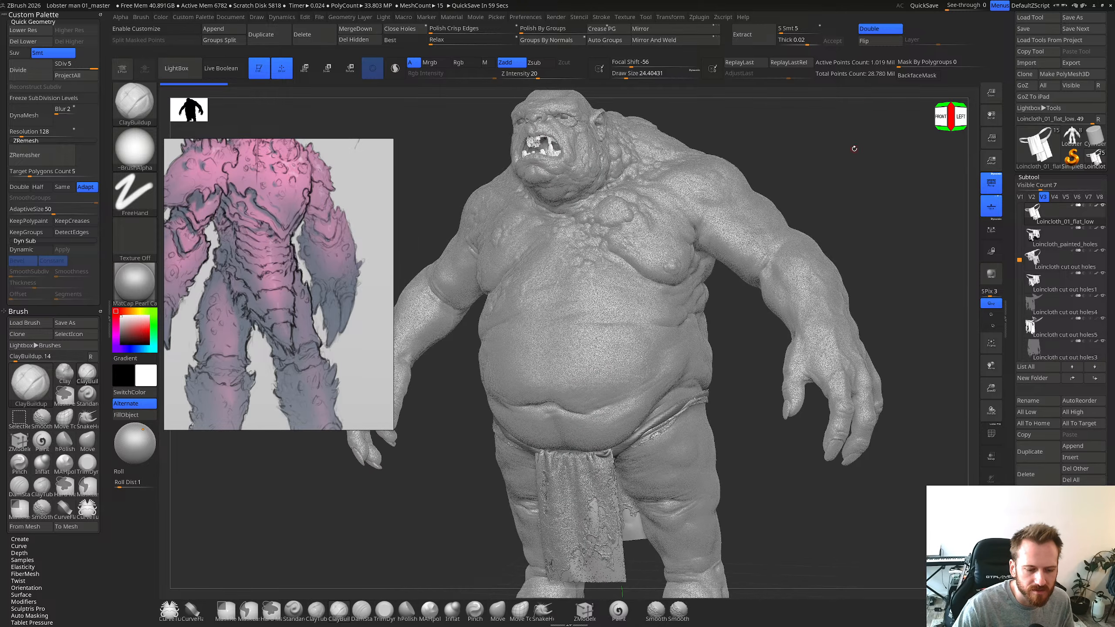
drag(892, 168, 901, 167)
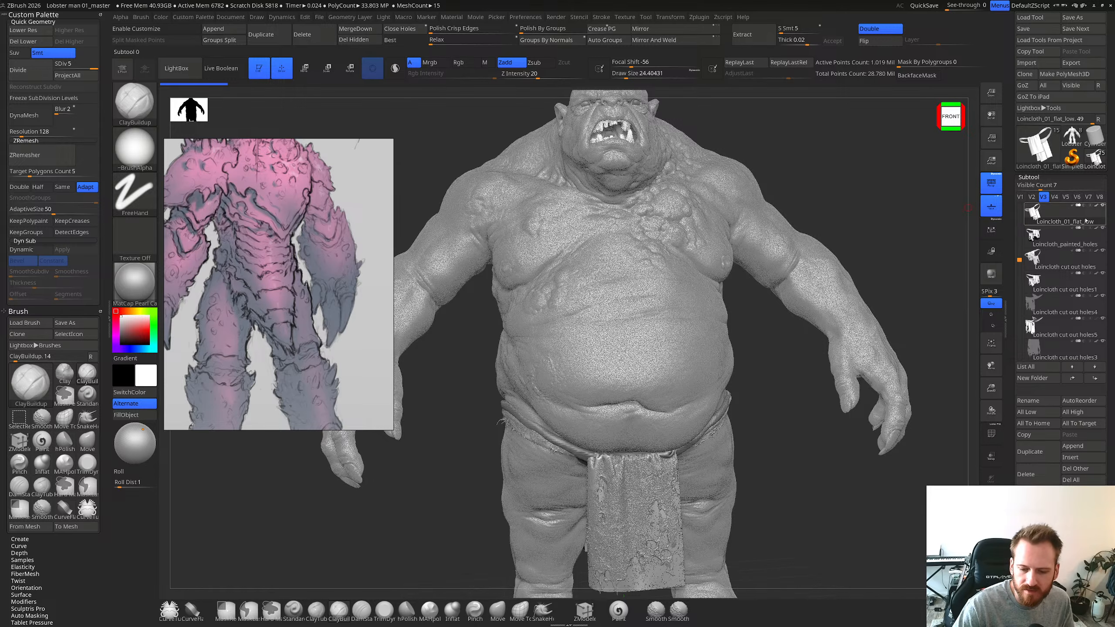
drag(1022, 262, 1022, 303)
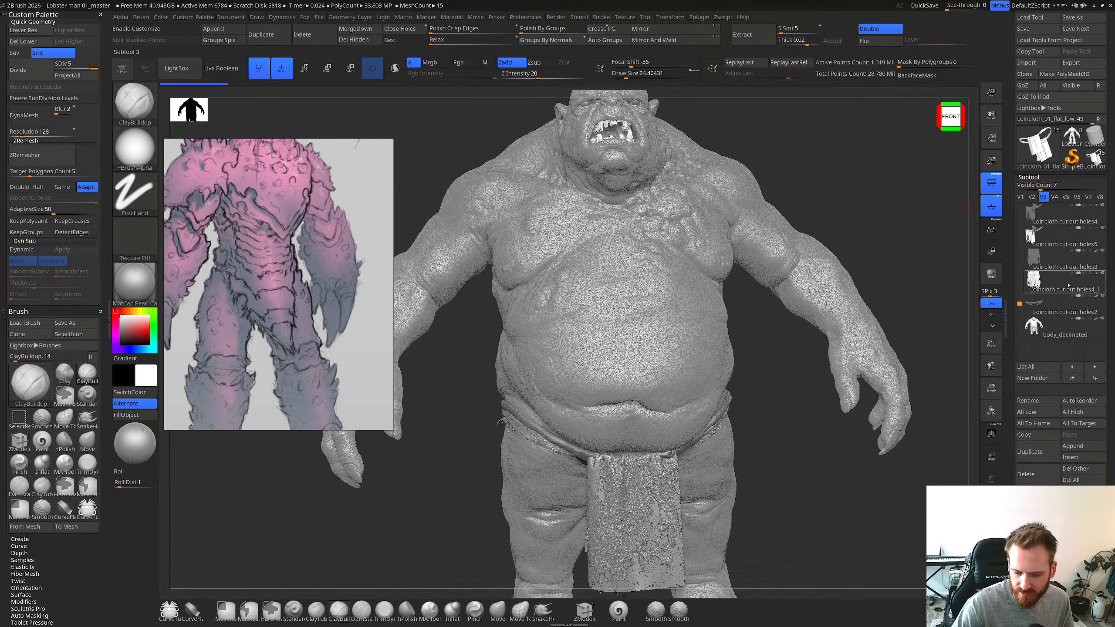
click(1058, 319)
drag(1018, 306, 1019, 214)
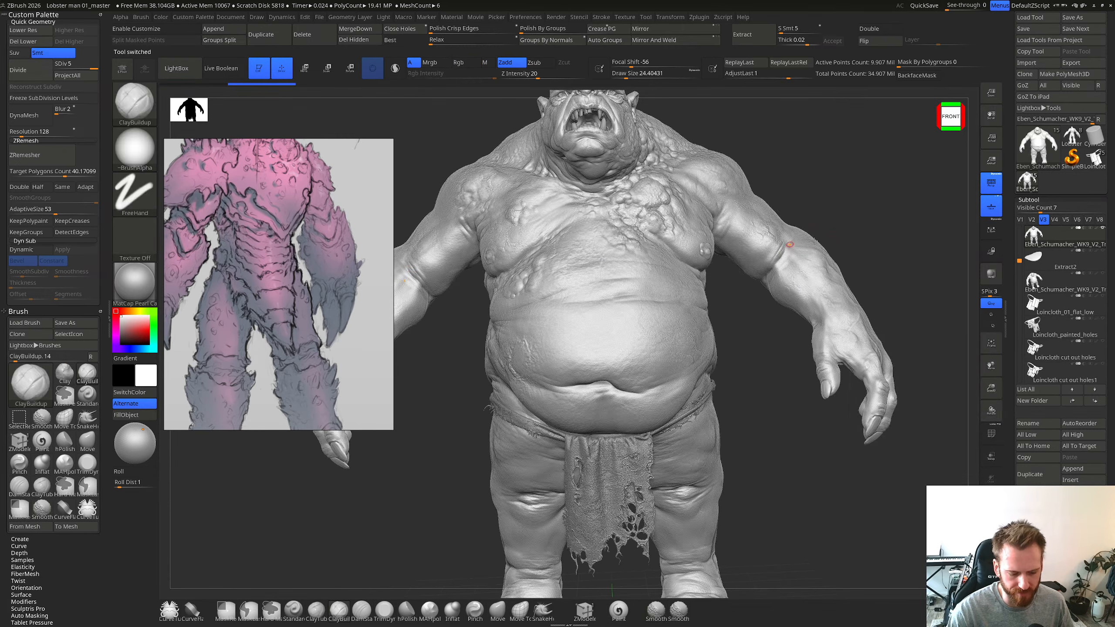
Step: Open the ogre version with the torn loincloth and examine its belly, loincloth, arms and back folds
drag(868, 243, 851, 378)
drag(725, 406, 892, 244)
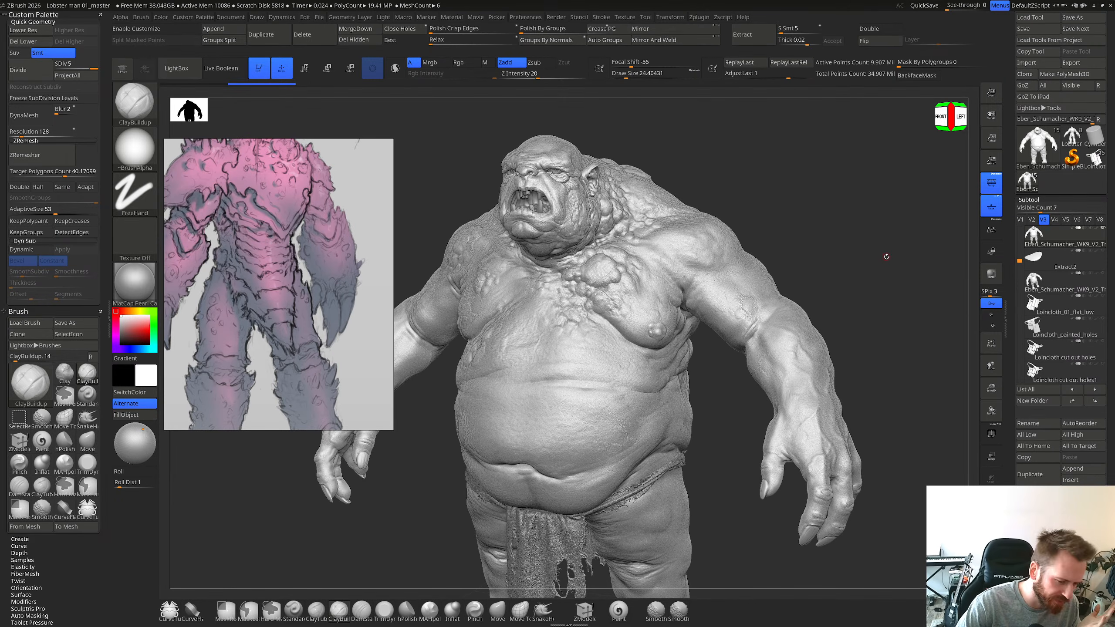
shift+drag(894, 250, 893, 268)
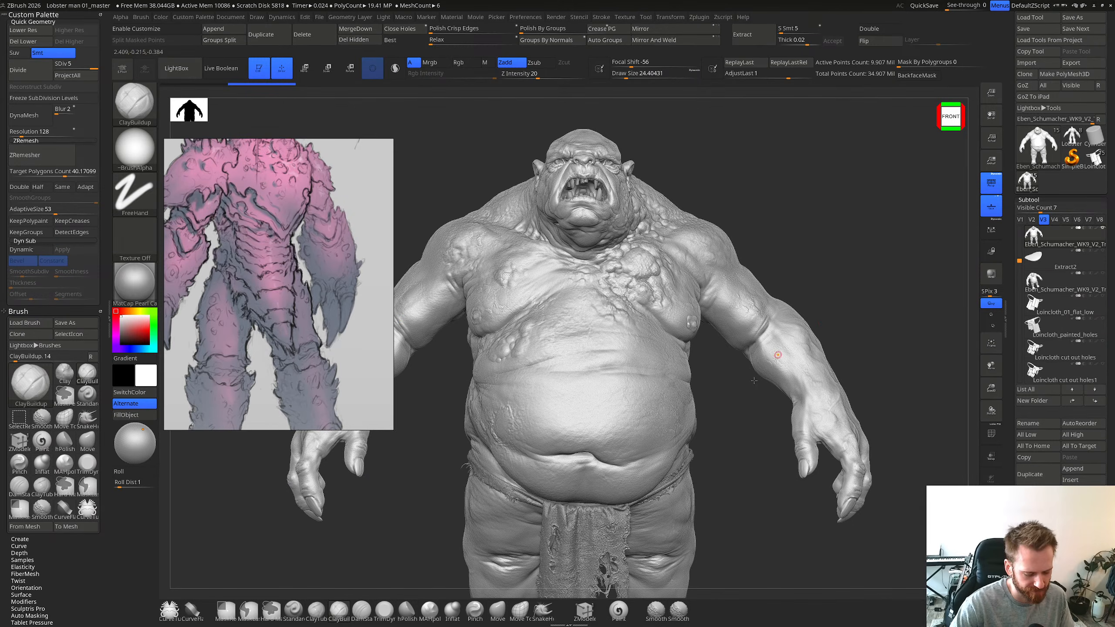
alt+drag(740, 460, 824, 424)
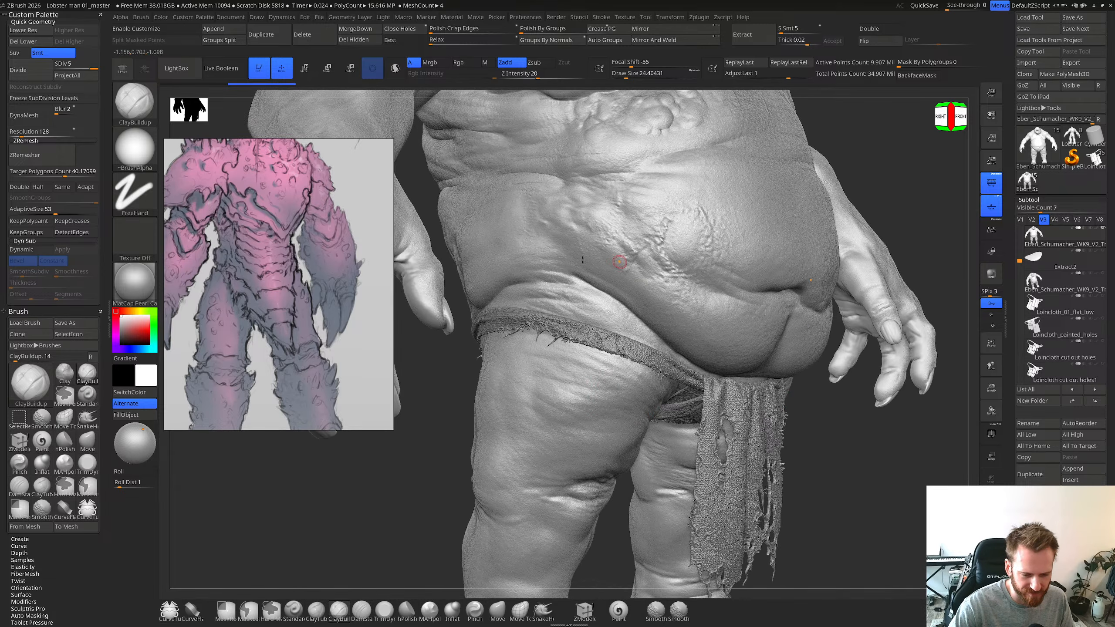
drag(885, 144, 895, 251)
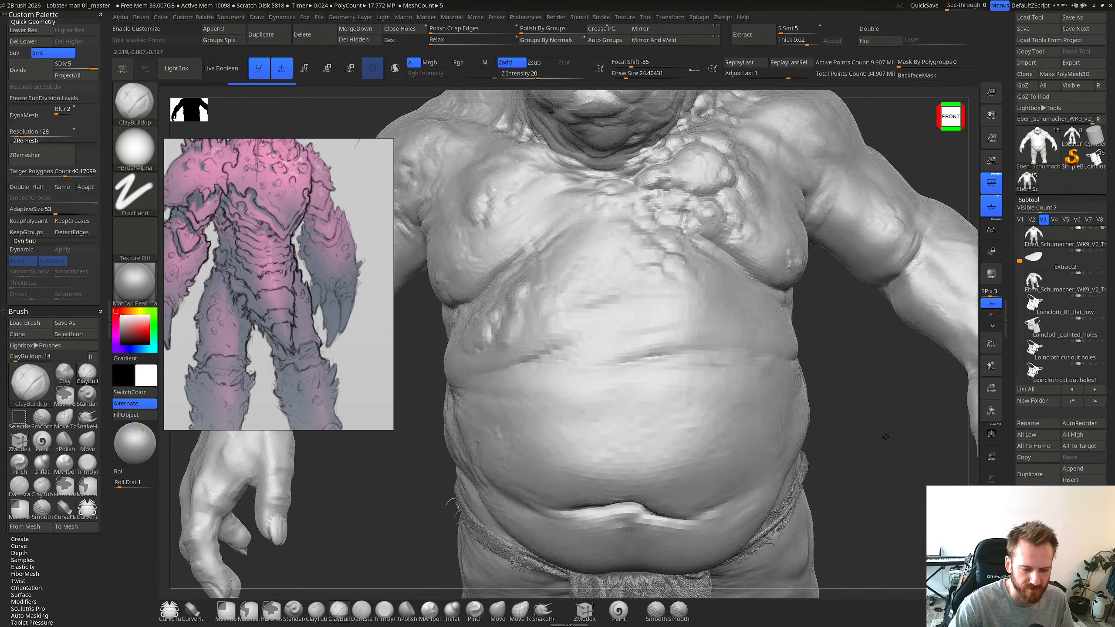
alt+drag(900, 382, 841, 485)
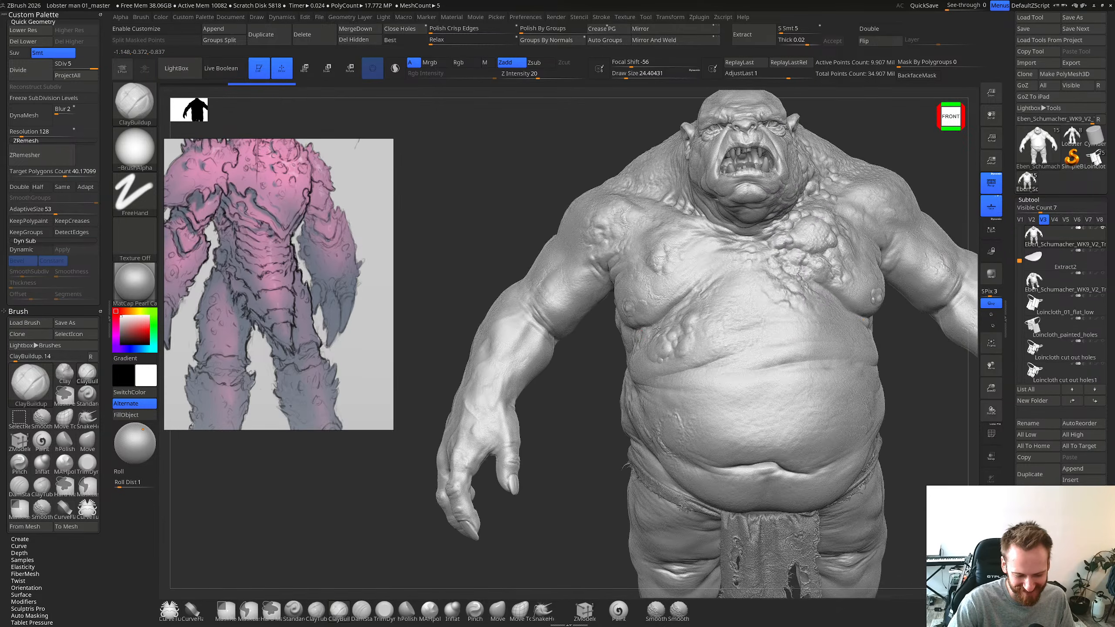
drag(492, 281, 729, 306)
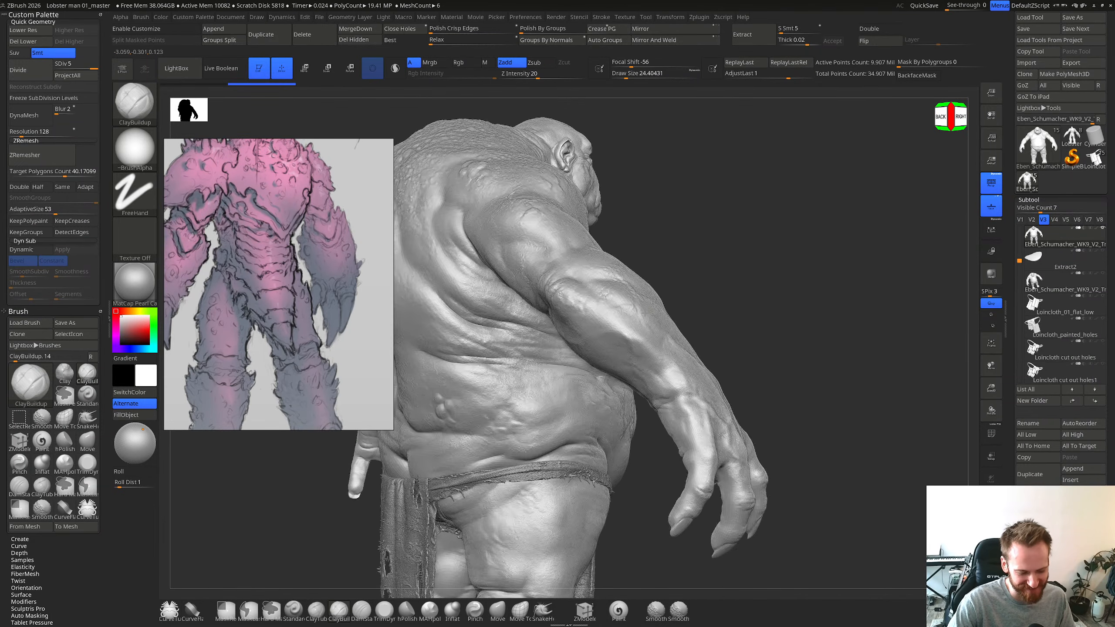
drag(645, 314, 547, 353)
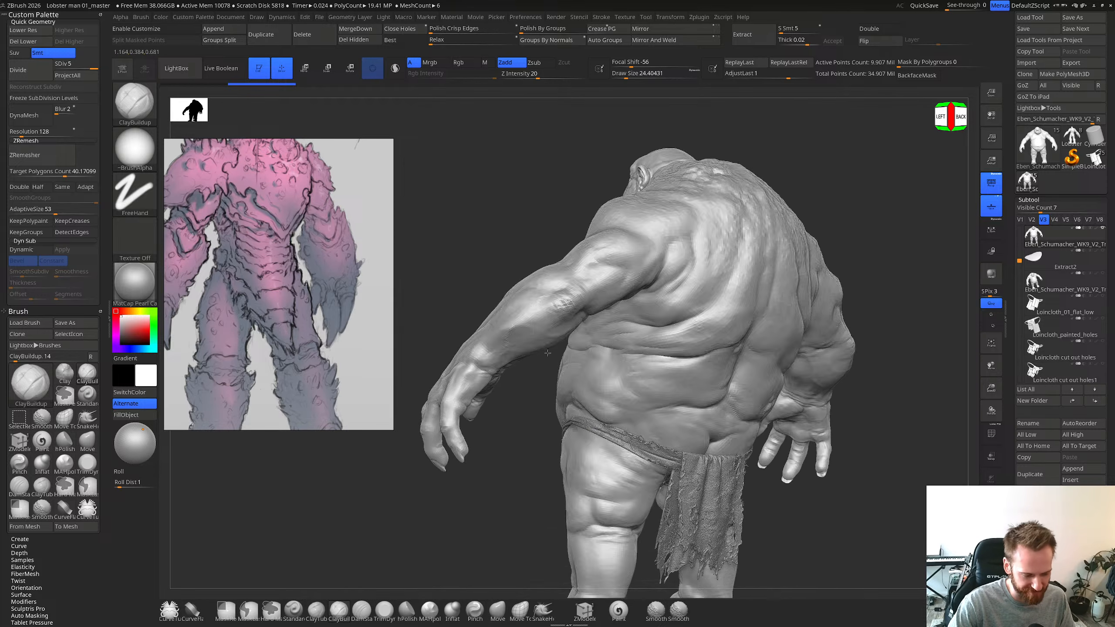
drag(355, 352, 623, 348)
Step: Examine the skin folds and growths on the ogre's chest and side, and the details of its face
ctrl+right_drag(655, 354, 685, 409)
right_drag(774, 486, 775, 428)
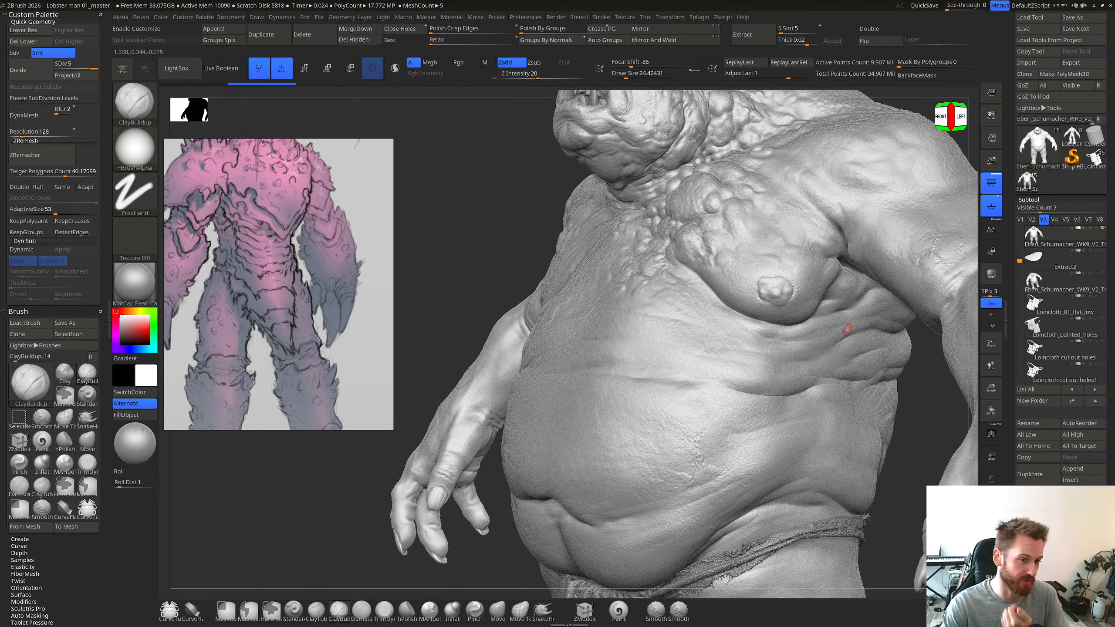
right_drag(824, 351, 806, 372)
ctrl+right_drag(746, 417, 736, 369)
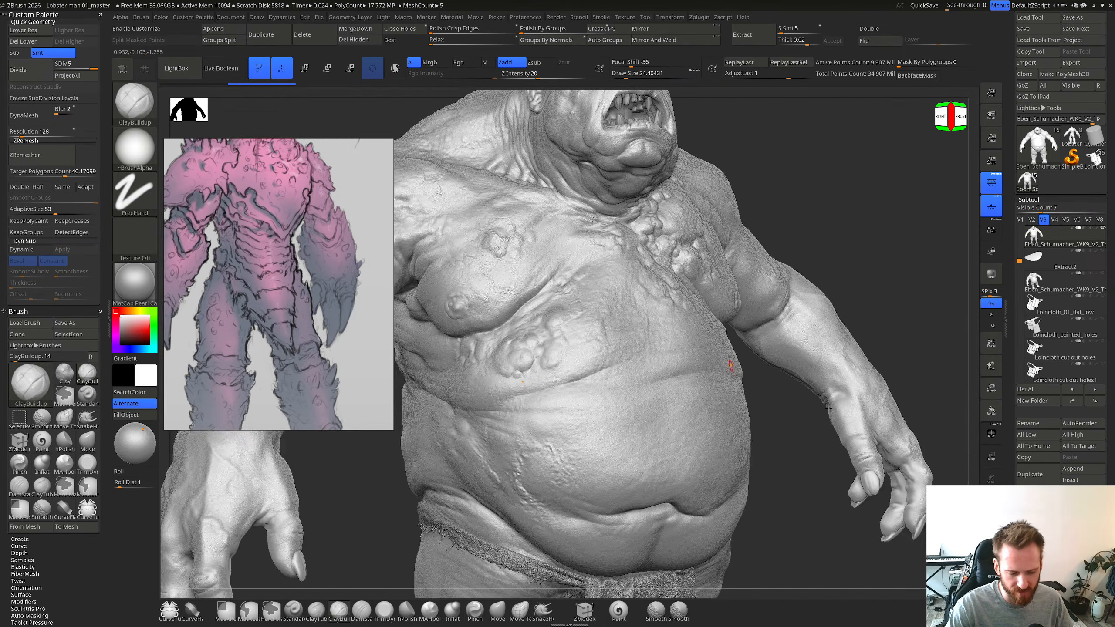
mouse_move(676, 342)
alt+right_down()
mouse_move(792, 391)
mouse_move(804, 380)
mouse_move(767, 246)
mouse_move(729, 390)
mouse_move(703, 385)
alt+right_up()
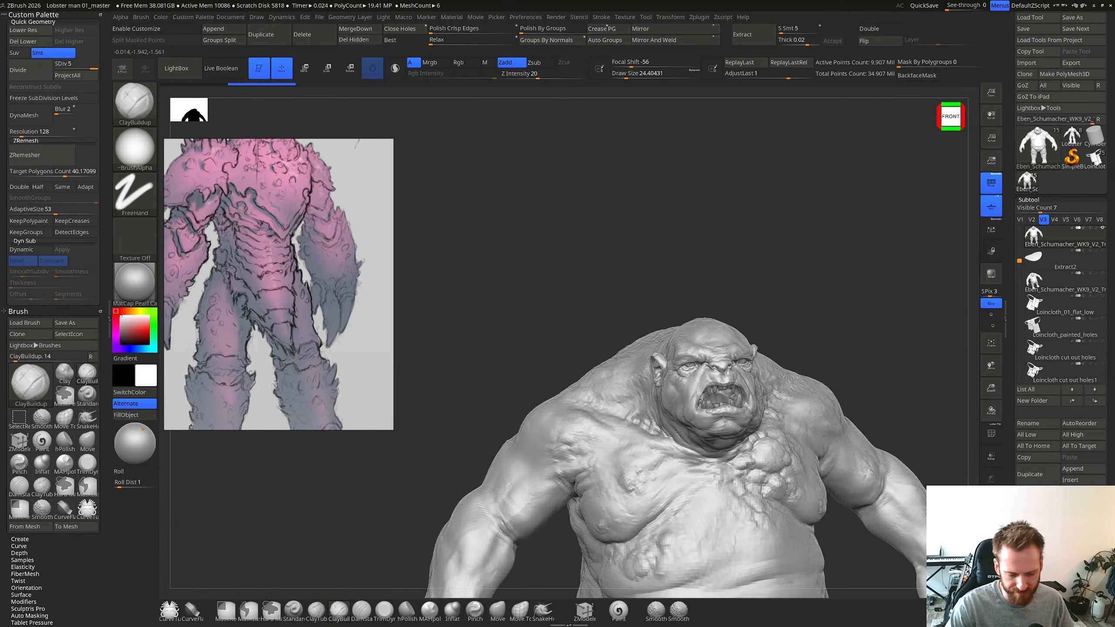
mouse_move(714, 312)
ctrl+right_down()
mouse_move(791, 397)
mouse_move(776, 405)
ctrl+right_up()
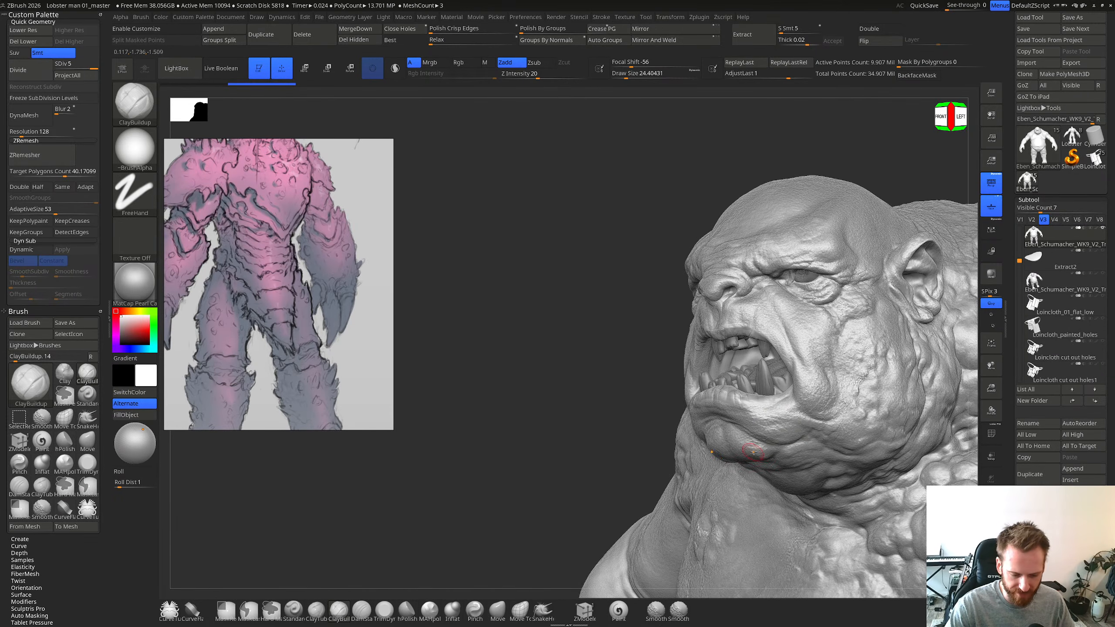
right_drag(754, 453, 788, 439)
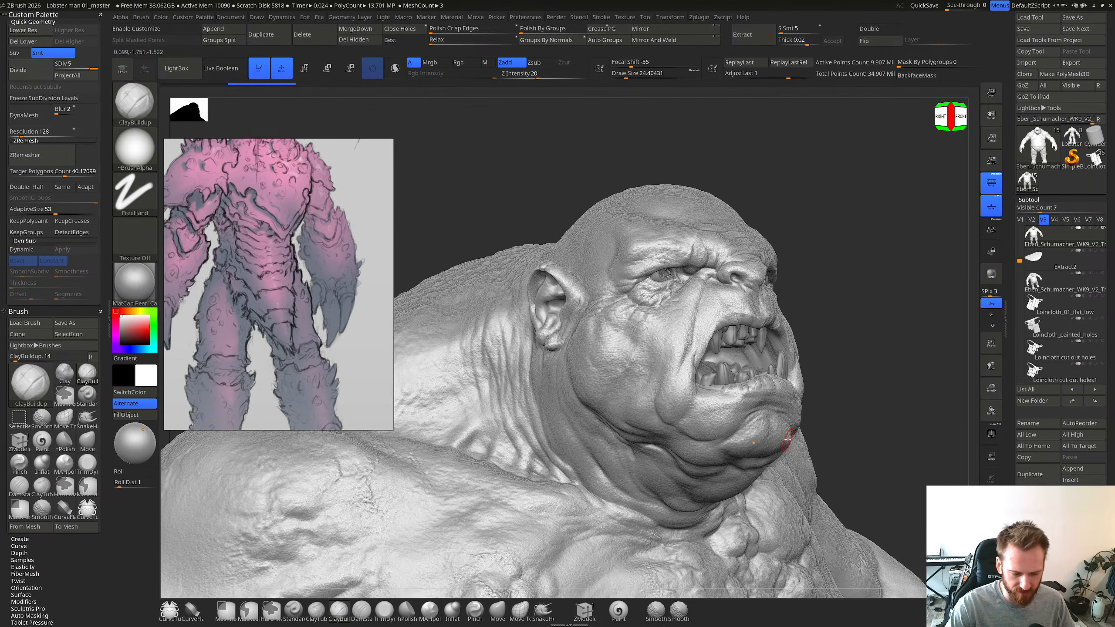
ctrl+right_drag(875, 369, 835, 264)
shift+right_drag(874, 505, 754, 256)
ctrl+right_drag(791, 369, 789, 364)
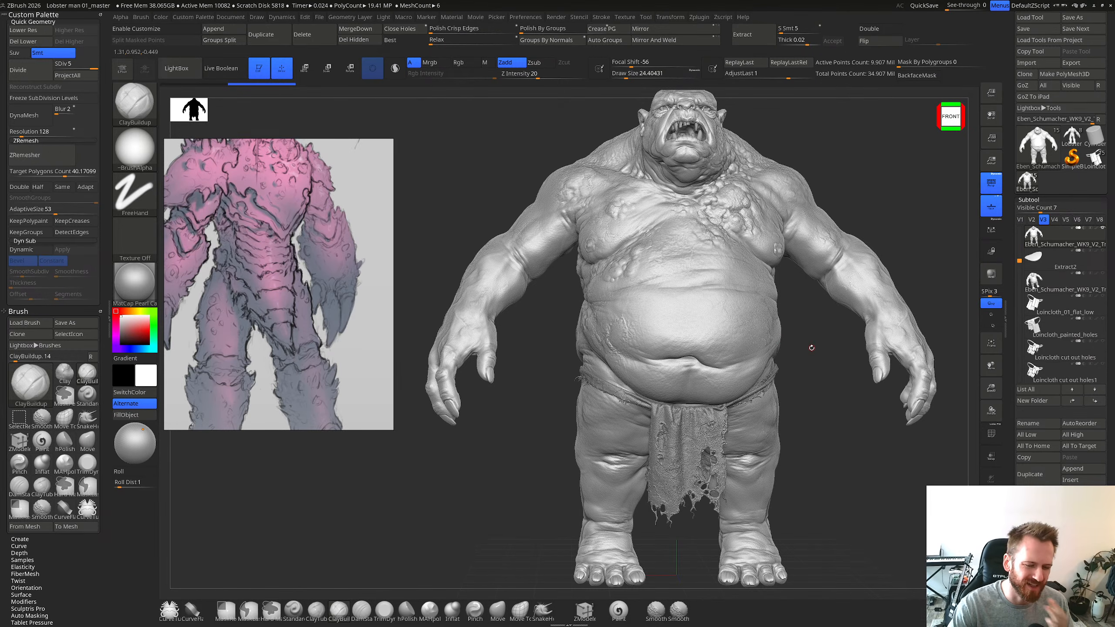
Step: Examine the ogre's back, rear loincloth and legs, and its overall figure from the front
right_drag(830, 359, 703, 406)
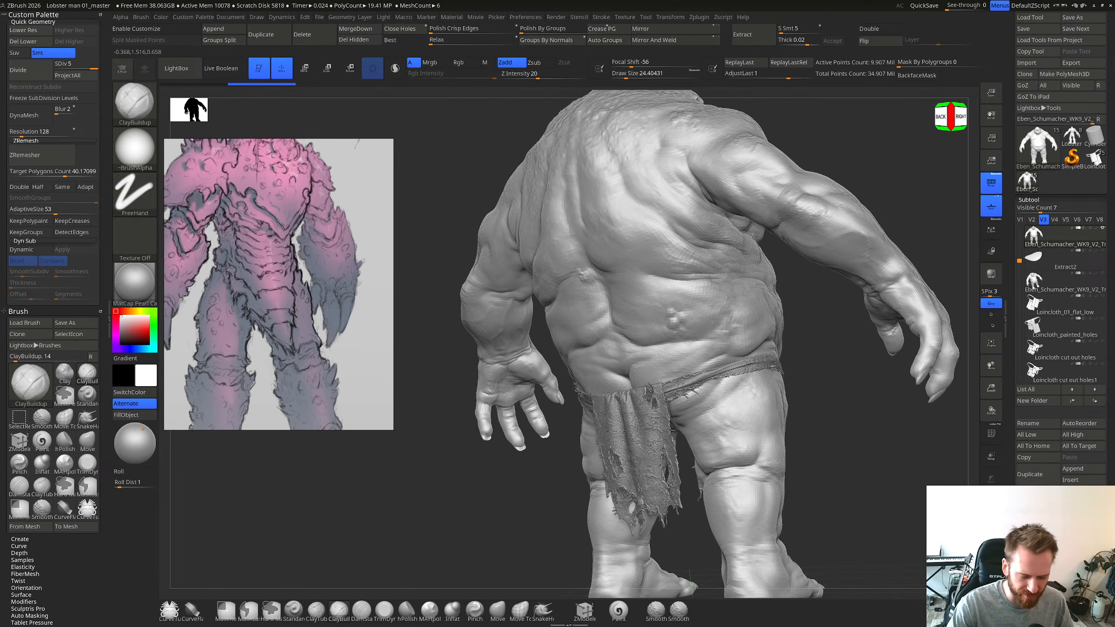
ctrl+right_drag(651, 440, 713, 417)
key(f)
right_drag(456, 426, 612, 424)
alt+right_drag(612, 423, 651, 465)
right_drag(633, 386, 673, 383)
ctrl+right_drag(673, 383, 623, 345)
alt+right_drag(623, 345, 664, 359)
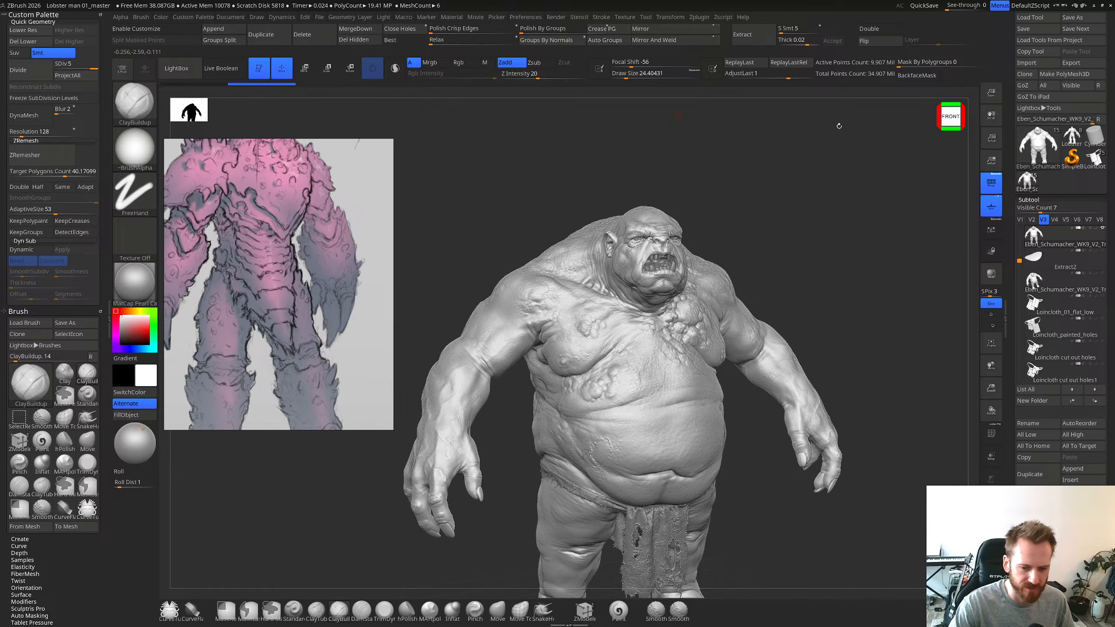
Step: Switch back to the lobster man model and frame its leg armour from the front
click(1072, 137)
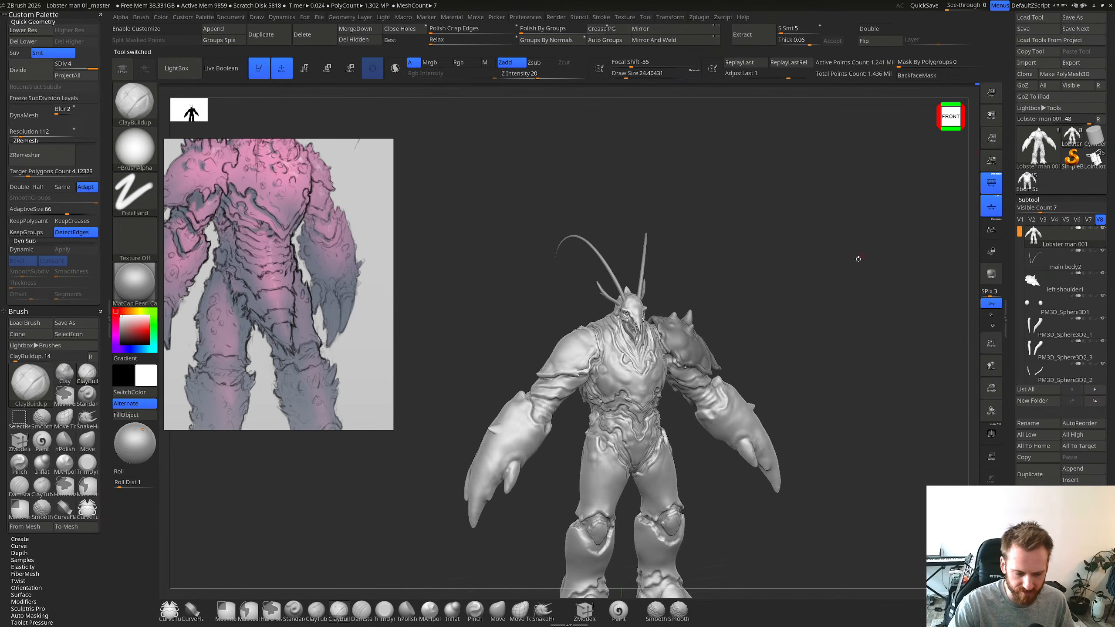
right_drag(856, 257, 789, 224)
right_drag(720, 327, 691, 381)
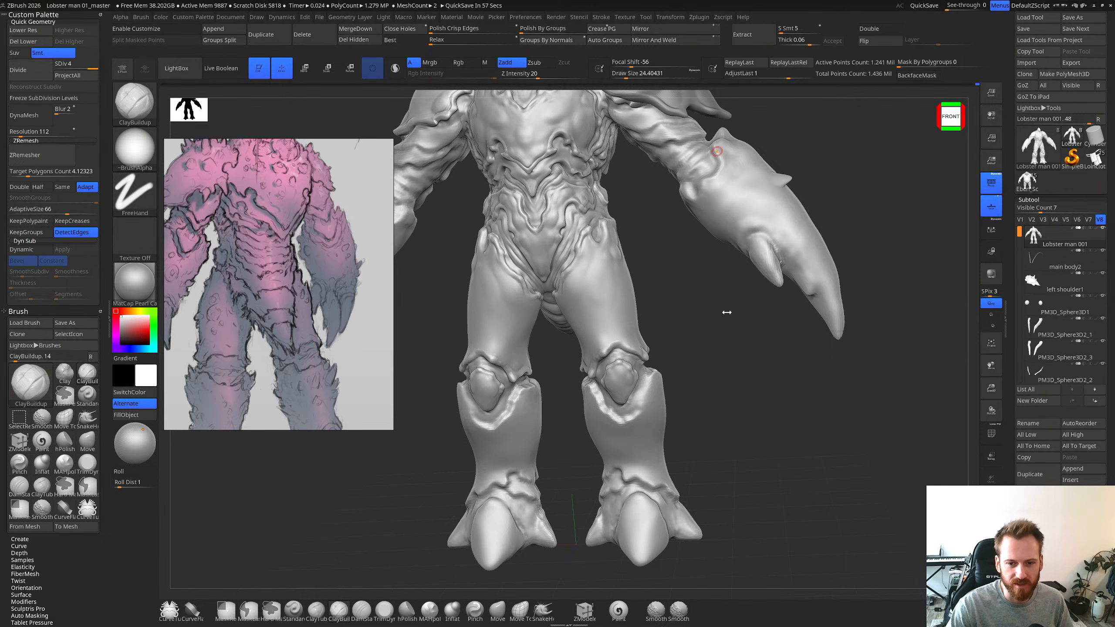
right_drag(727, 312, 730, 406)
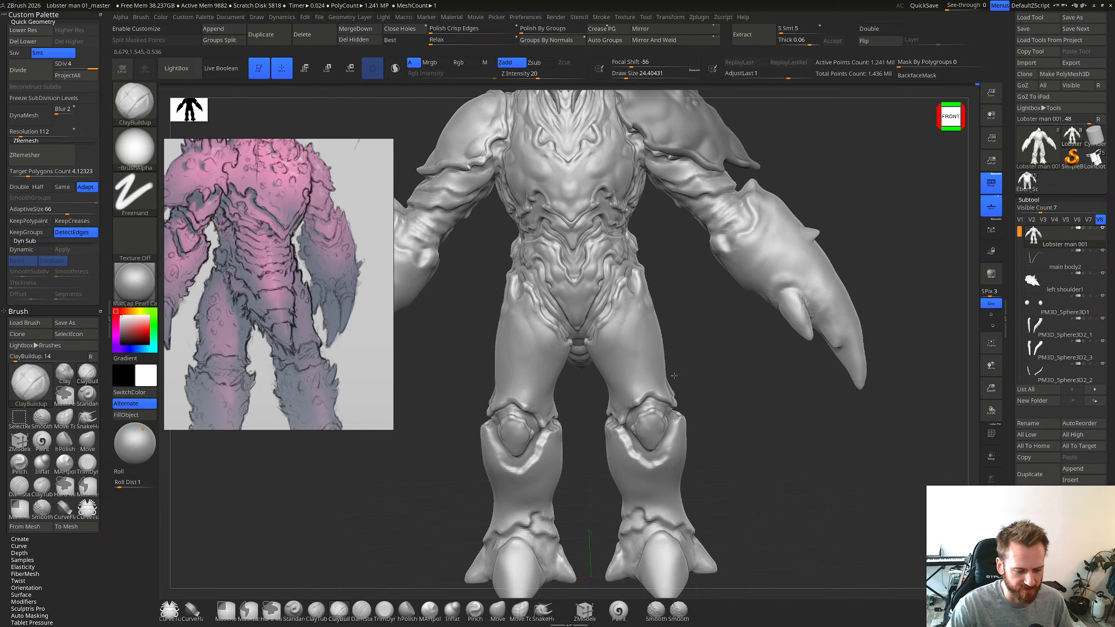
ctrl+right_drag(674, 376, 697, 384)
Step: Define the shin plate's rim below the kneecap with DamStandard at a draw size of about 44, smoothing it between strokes
key(bracketright)
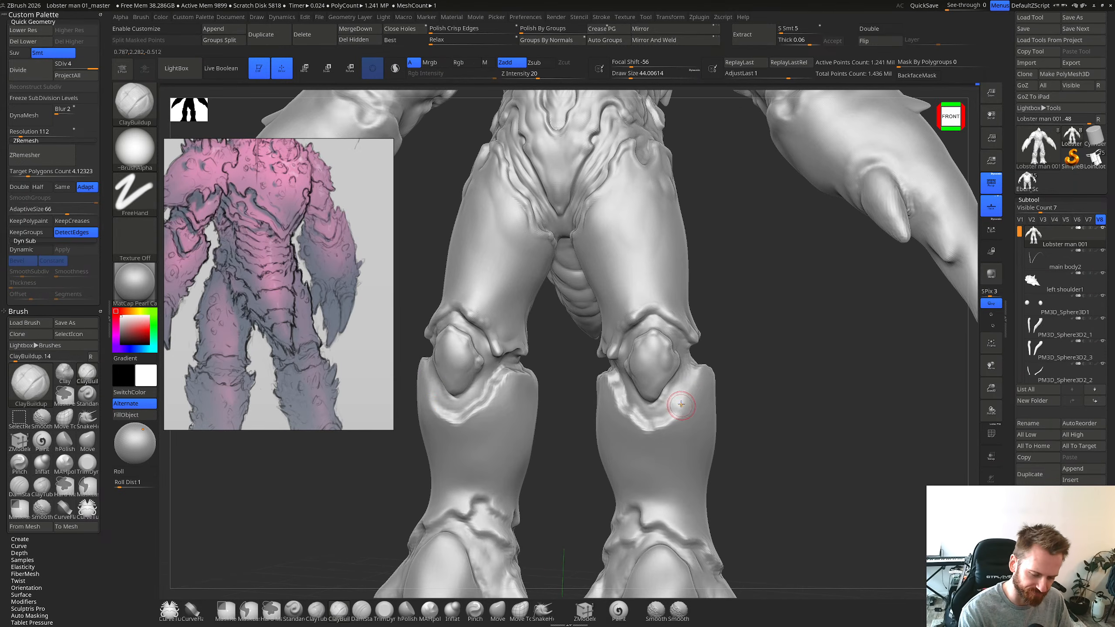
key(b)
key(d)
key(s)
drag(669, 416, 653, 424)
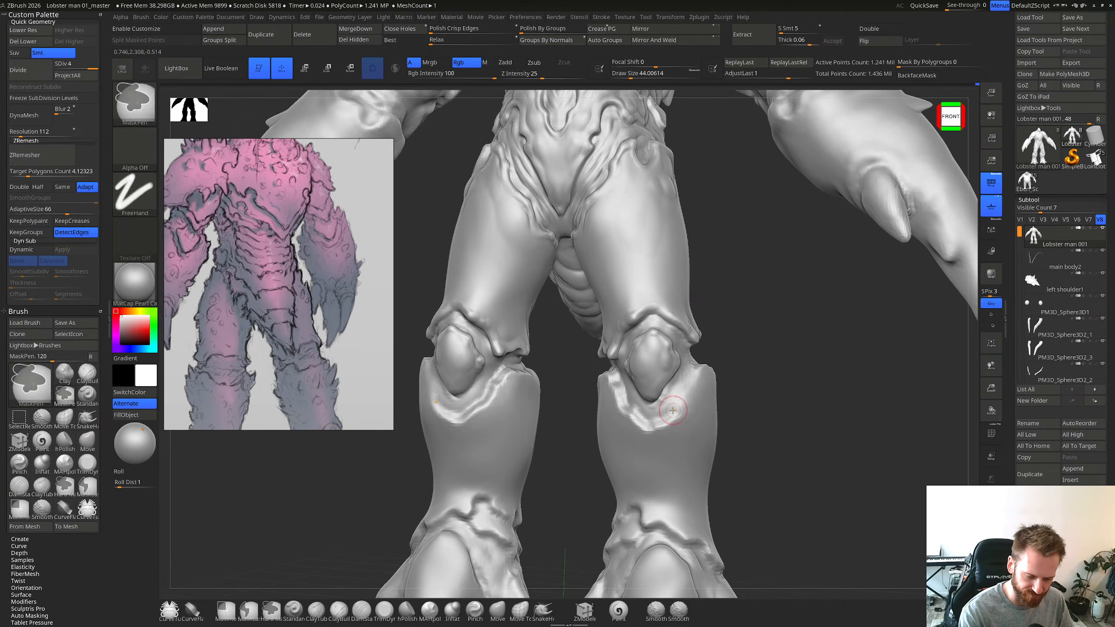
shift+right_drag(671, 400, 678, 399)
drag(653, 416, 669, 402)
mouse_move(668, 403)
right_down()
mouse_move(662, 421)
mouse_move(677, 391)
mouse_move(701, 386)
right_up()
mouse_move(698, 385)
mouse_down()
mouse_move(690, 393)
mouse_move(714, 356)
mouse_up()
mouse_move(715, 358)
right_down()
mouse_move(703, 374)
mouse_move(720, 384)
mouse_move(680, 396)
mouse_move(700, 398)
right_up()
Step: Build up the shin plate's outer rim beside the kneecap with ClayBuildup at a draw size of about 33 and smooth it
key(b)
key(c)
key(b)
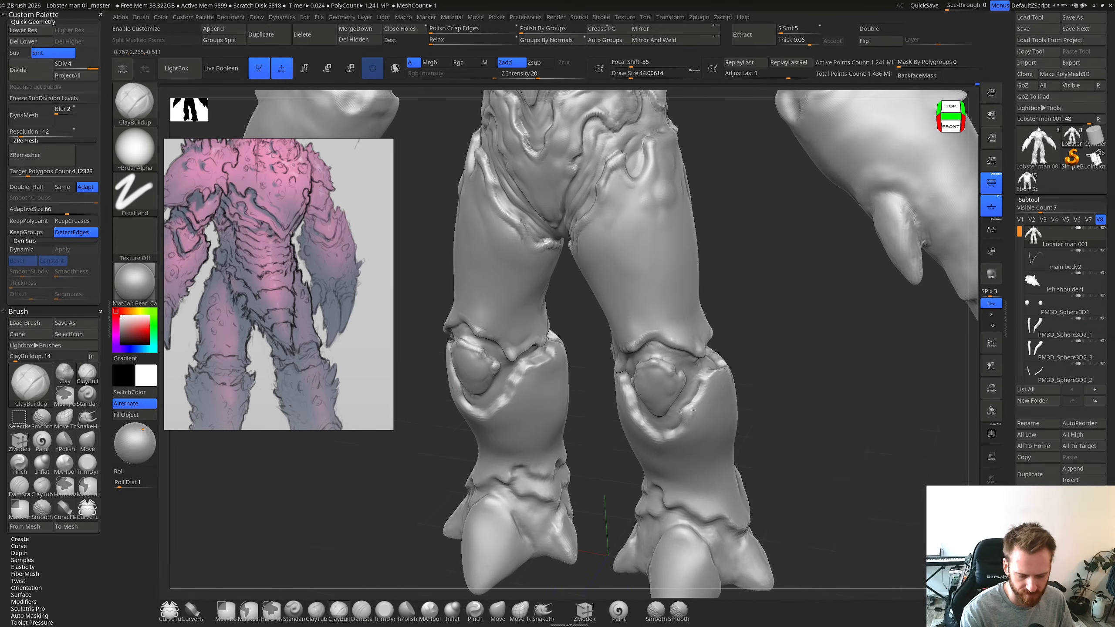
key(ctrl+z)
key(s)
drag(693, 412, 690, 412)
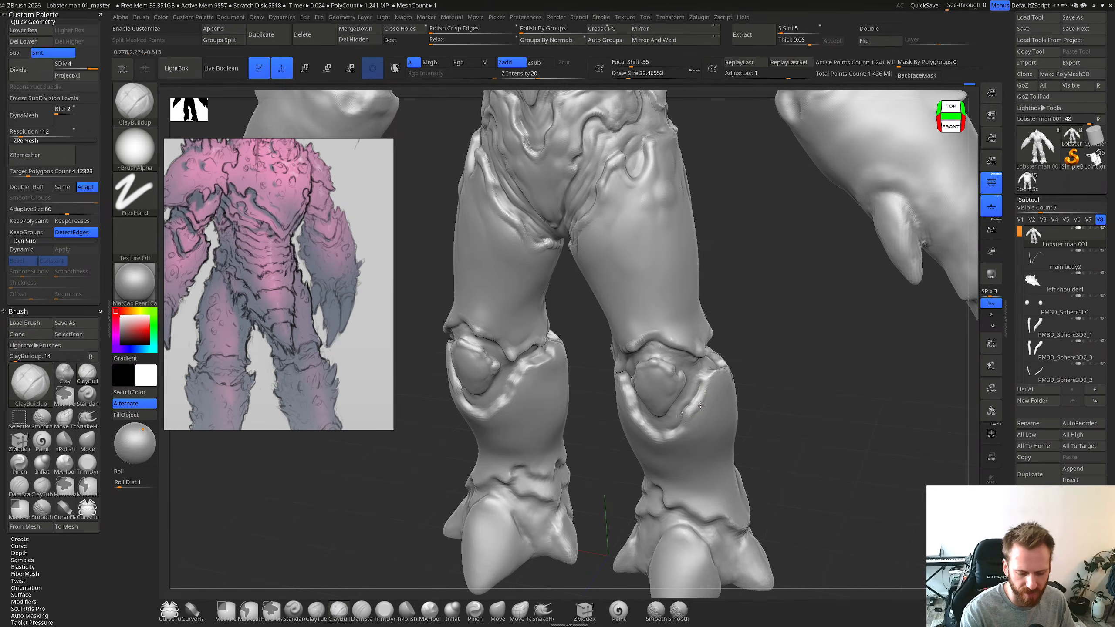
mouse_move(686, 400)
right_down()
mouse_move(691, 418)
mouse_move(697, 403)
mouse_move(714, 404)
right_up()
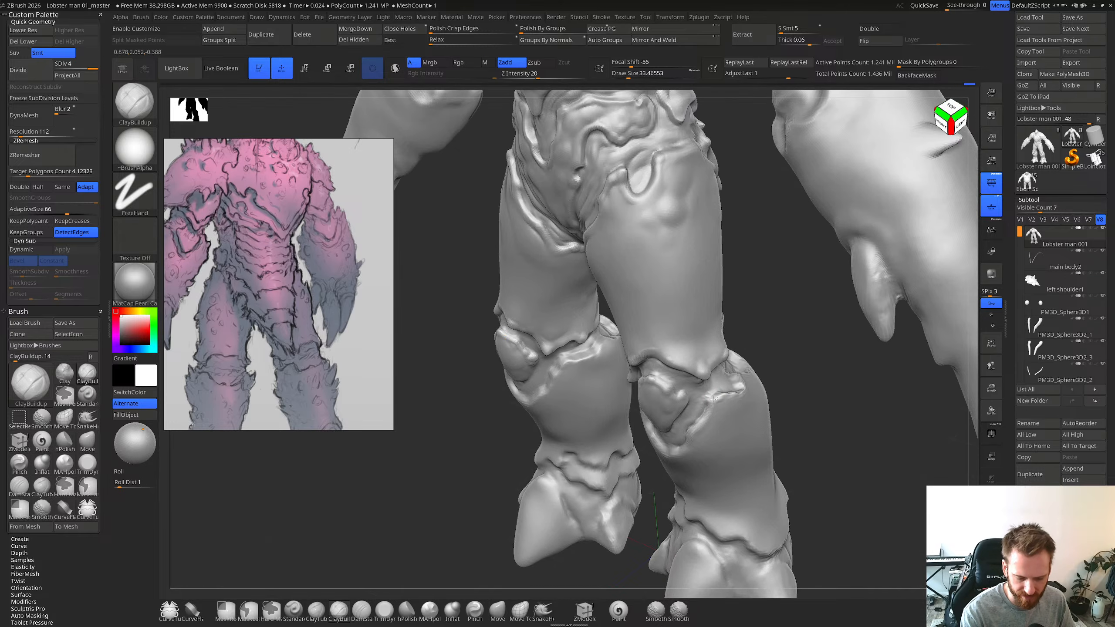
shift+drag(722, 396, 725, 391)
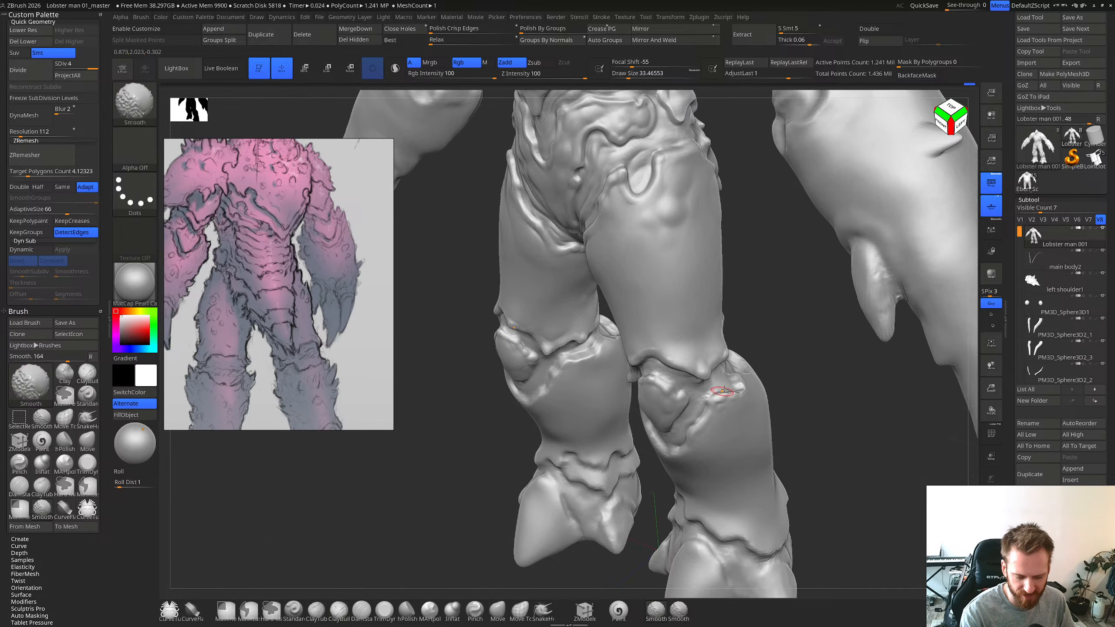
Step: Add fine folds beside the kneecap, between thigh and shin plates, with ClayBuildup at a draw size of about 19
mouse_move(725, 391)
right_down()
mouse_move(708, 395)
mouse_move(715, 372)
mouse_move(720, 380)
mouse_move(684, 385)
mouse_move(710, 386)
mouse_move(695, 384)
mouse_move(722, 362)
mouse_move(725, 381)
right_up()
key(shift)
key(s)
drag(725, 381, 738, 375)
key(s)
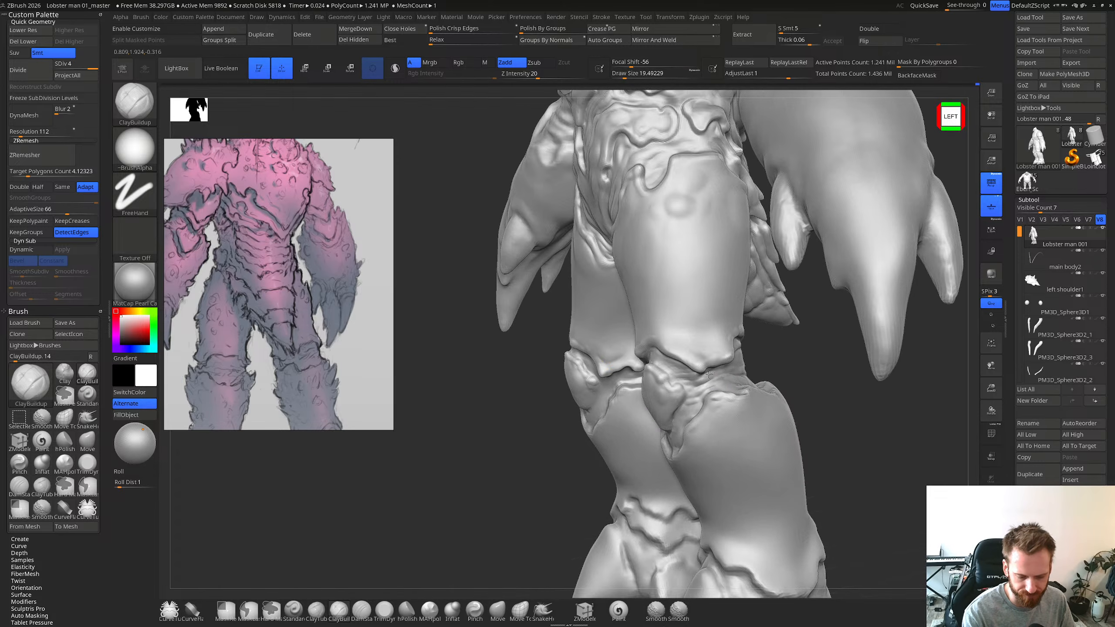
right_drag(740, 366, 731, 375)
mouse_move(713, 364)
right_down()
mouse_move(688, 367)
mouse_move(735, 365)
mouse_move(720, 404)
mouse_move(709, 382)
mouse_move(723, 408)
mouse_move(683, 425)
right_up()
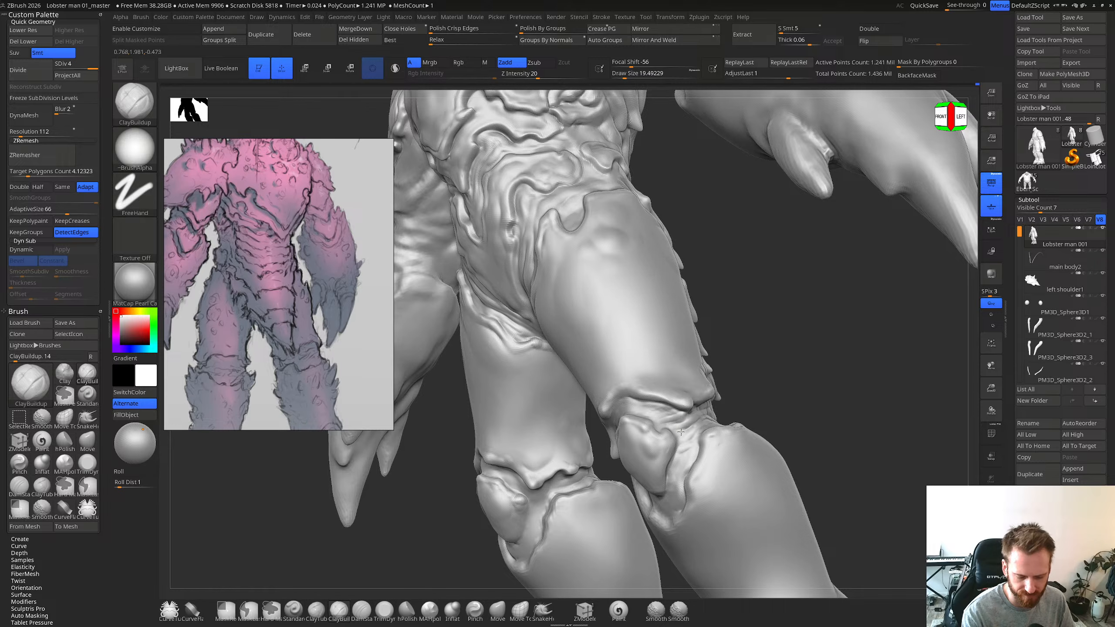
mouse_move(658, 427)
right_down()
mouse_move(671, 429)
mouse_move(648, 412)
right_up()
Step: Carve creases into the folds between the kneecap and thigh plate with DamStandard at a draw size of about 19
key(b)
key(d)
key(s)
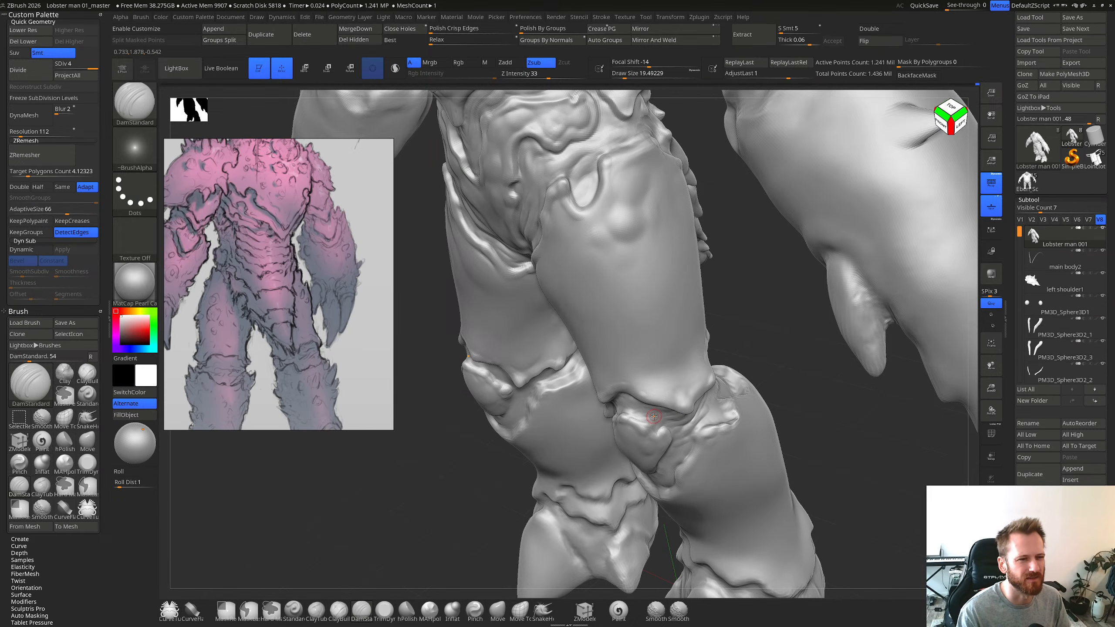
right_drag(654, 416, 661, 442)
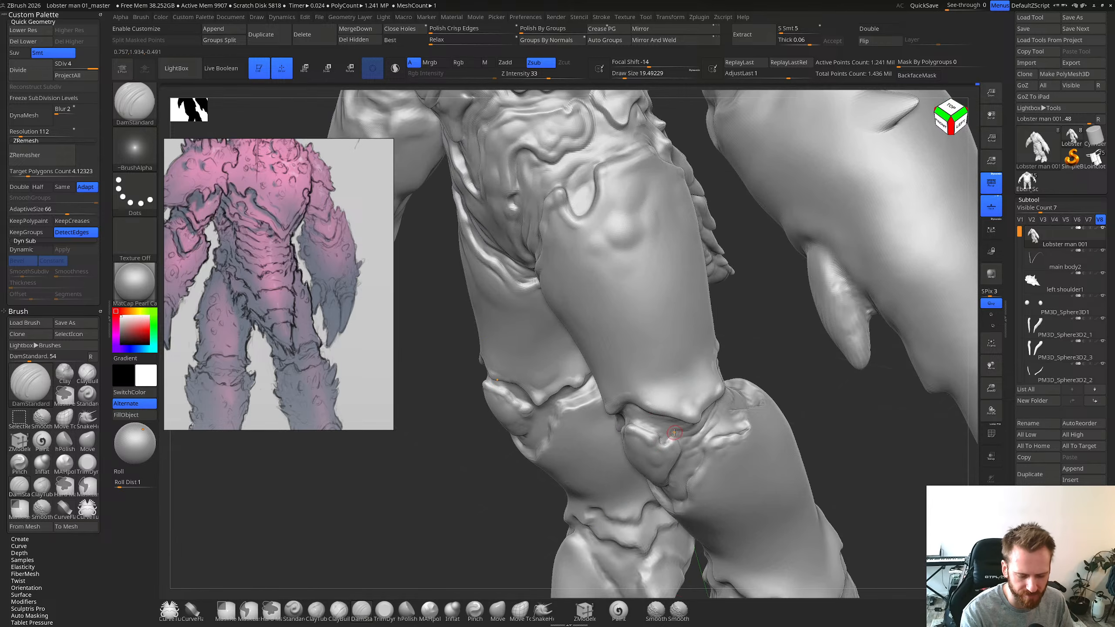
right_drag(673, 404, 631, 455)
Step: Build up the folds on the inner side of the knee with ClayBuildup at a draw size of about 19 and smooth them
key(b)
key(c)
key(b)
drag(637, 455, 652, 437)
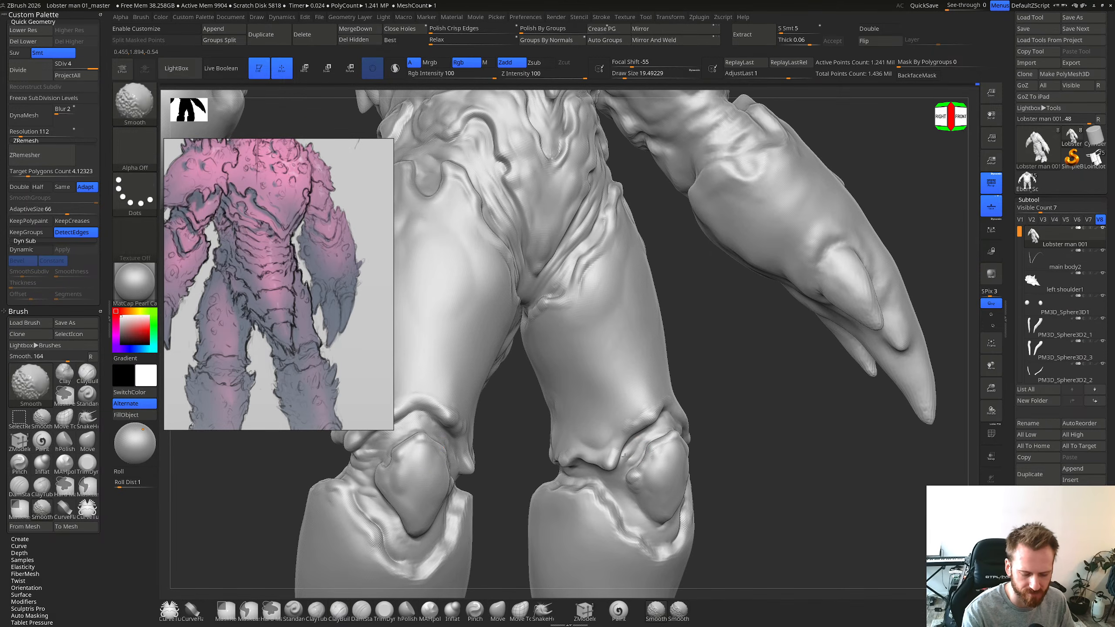
shift+right_drag(625, 456, 654, 454)
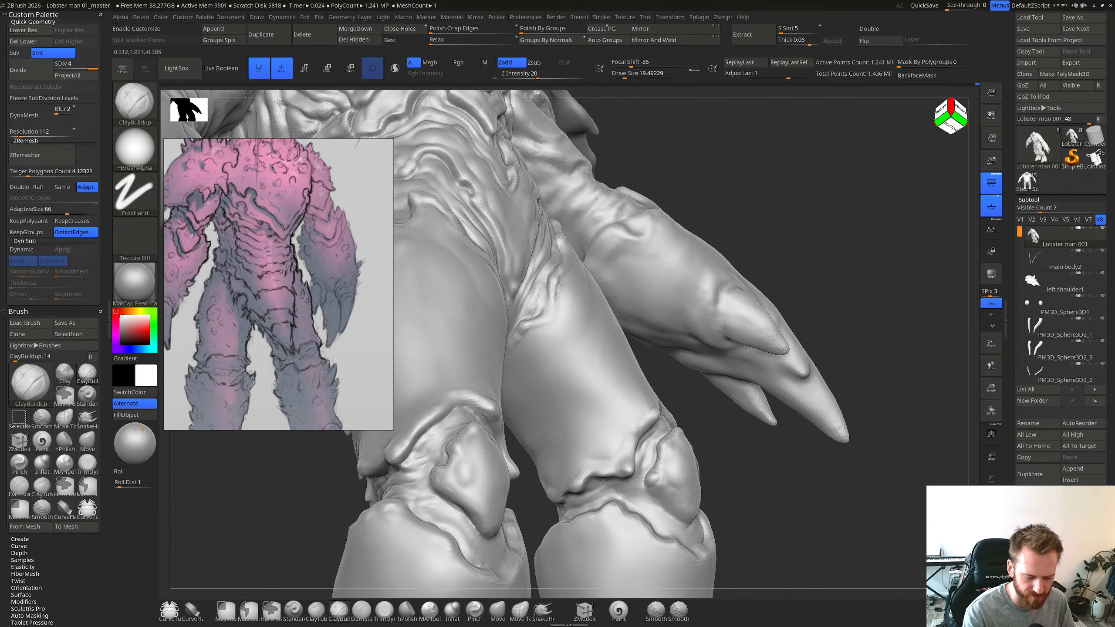
Step: Reshape the thigh plate's lower inner rim with the Move brush at subdivision level 2 and return to level 4
mouse_move(603, 481)
right_down()
mouse_move(621, 470)
mouse_move(618, 488)
mouse_move(586, 505)
mouse_move(629, 470)
mouse_move(611, 483)
mouse_move(600, 471)
mouse_move(613, 477)
mouse_move(593, 488)
right_up()
key(shift+d)
key(shift+d)
key(b)
key(m)
key(v)
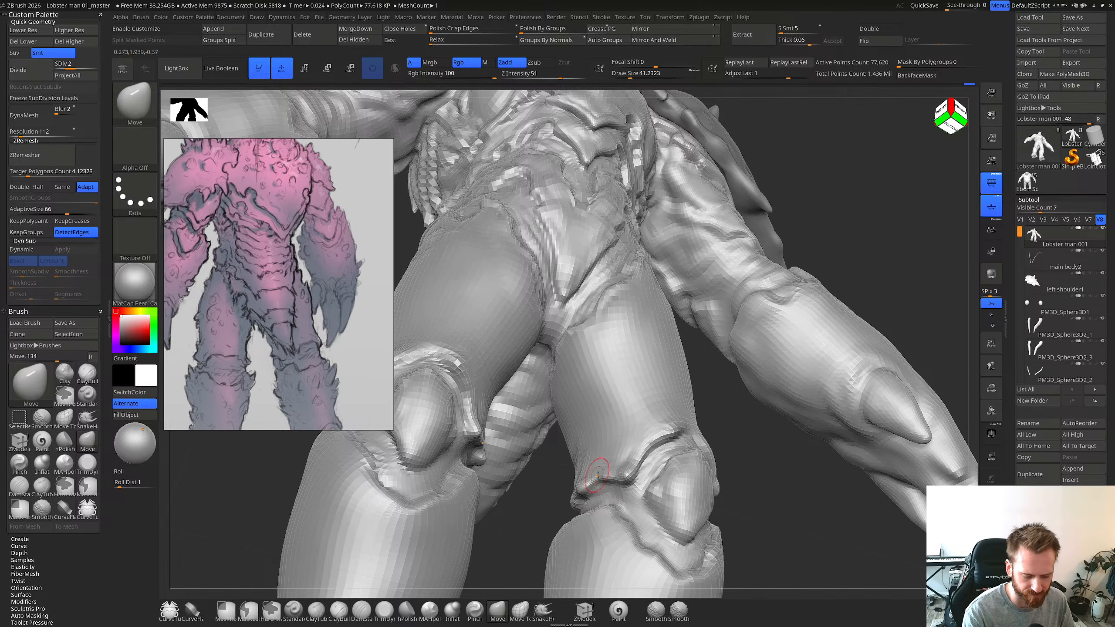
key(d)
key(d)
Step: Sharpen the crease beneath the thigh plate's inner rim with DamStandard and ClayBuildup at a draw size of about 19
key(b)
key(d)
key(s)
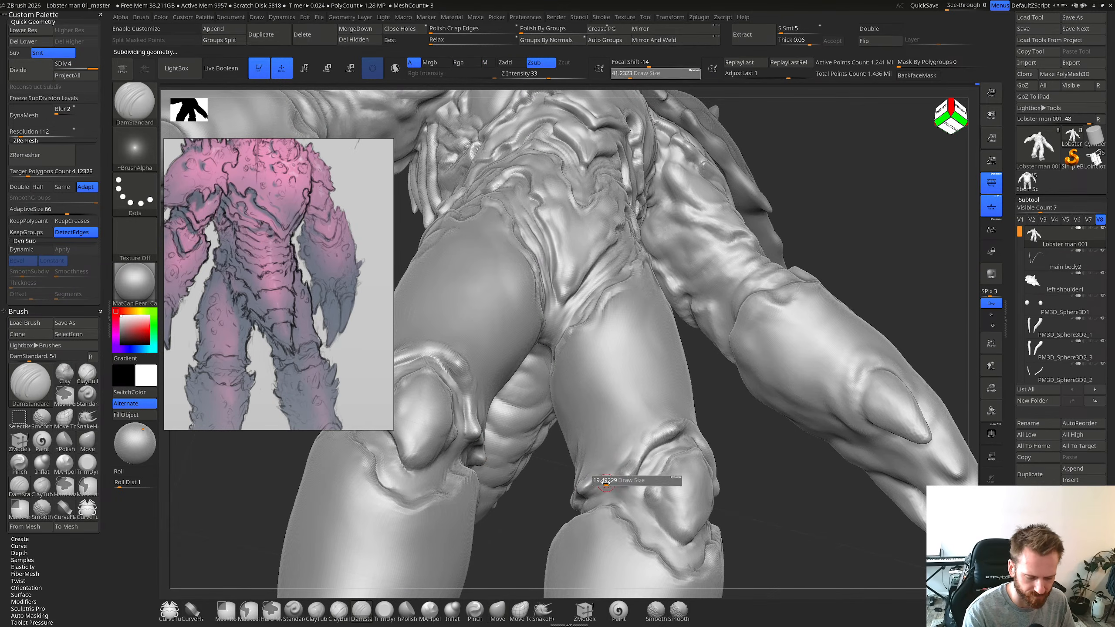
right_drag(609, 481, 581, 502)
key(b)
key(c)
key(b)
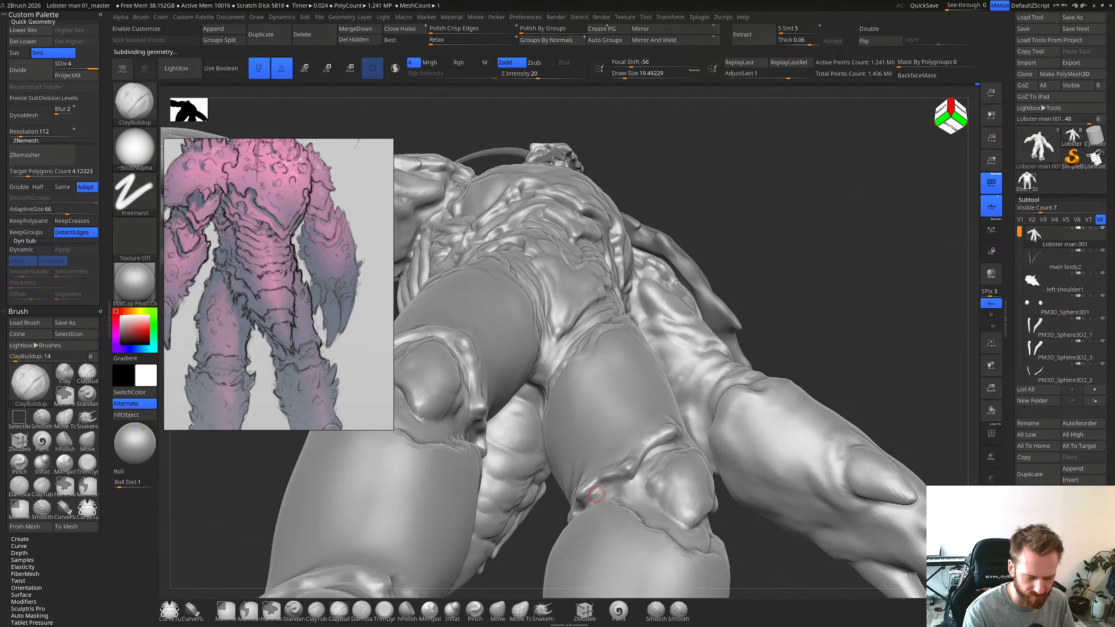
key(b)
key(d)
key(s)
drag(595, 495, 591, 501)
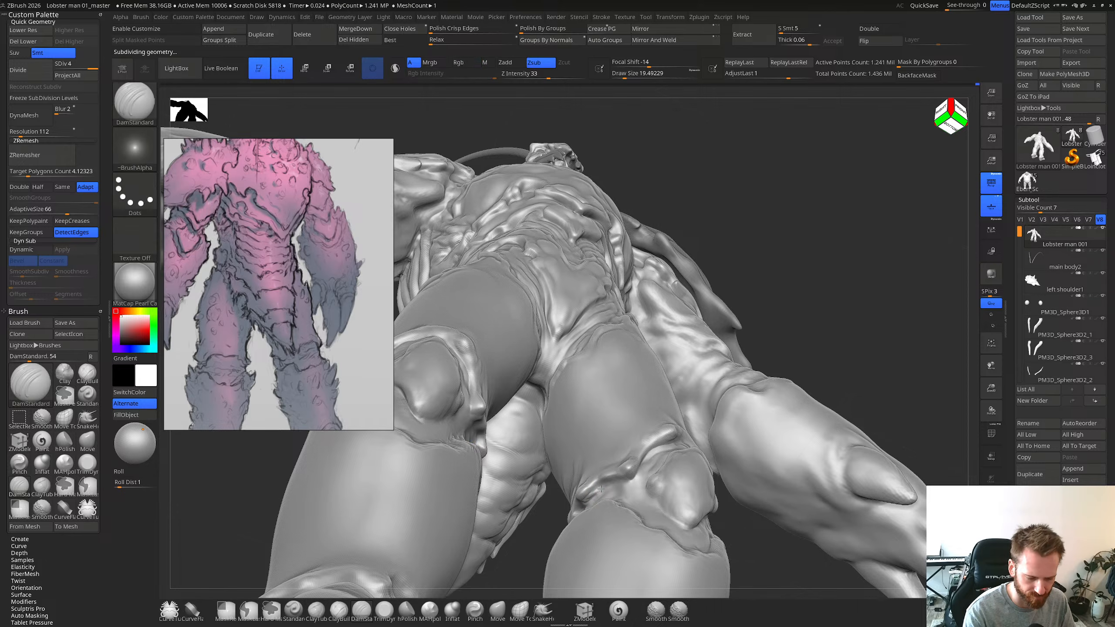
Step: Add volume to the knee folds under the thigh plate with ClayBuildup, enlarging the draw size to about 35
key(b)
key(c)
key(b)
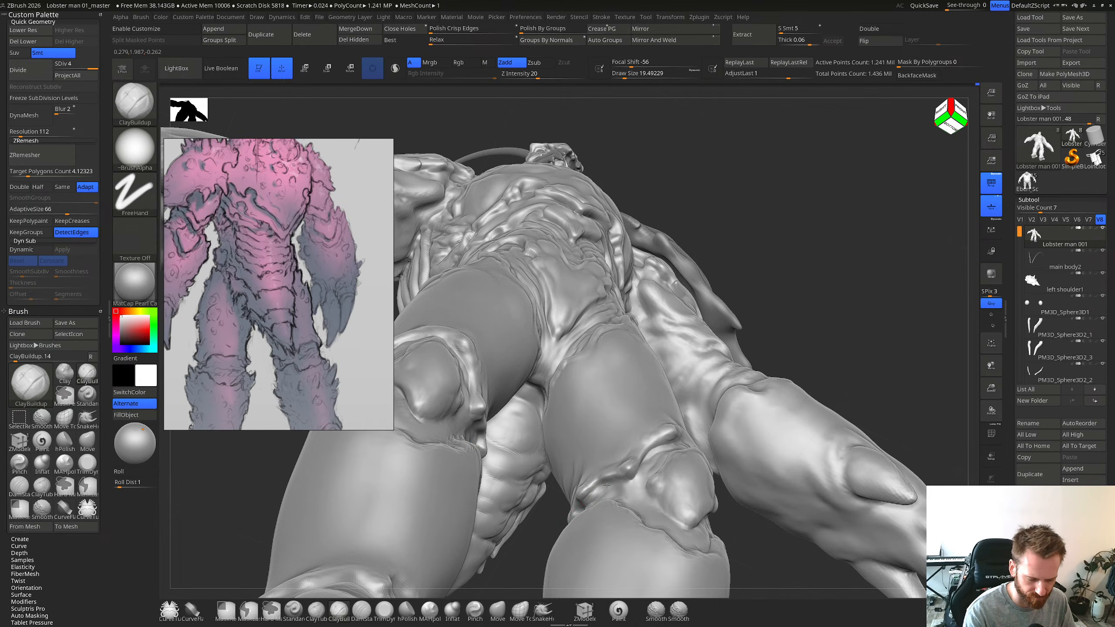
key(s)
drag(612, 489, 605, 491)
mouse_move(600, 492)
right_down()
mouse_move(724, 457)
mouse_move(733, 484)
right_up()
key(ctrl)
key(s)
drag(733, 484, 735, 485)
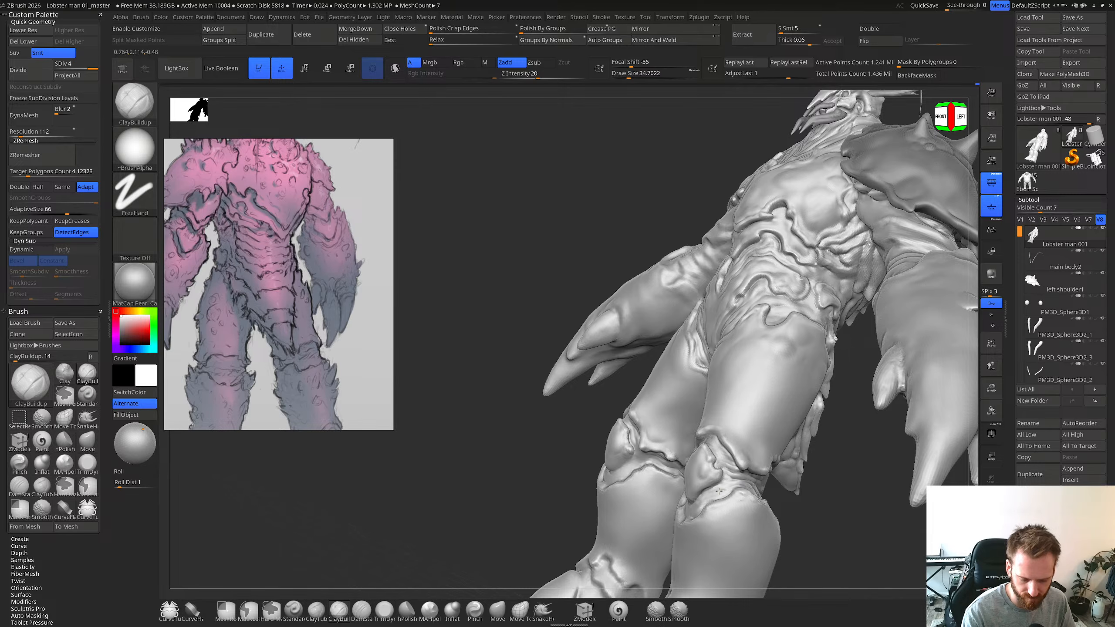
Step: Refine the kneecap's surface with ClayBuildup at a draw size of about 19 and smooth it
key(shift)
right_drag(728, 486, 728, 477)
key(s)
drag(727, 482, 722, 482)
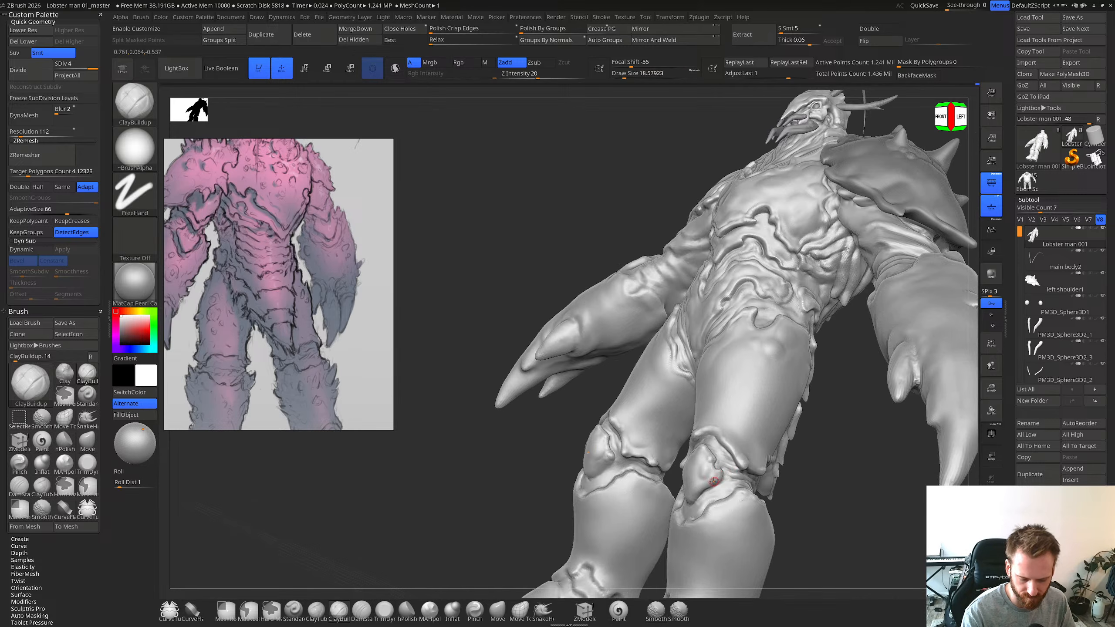
key(shift)
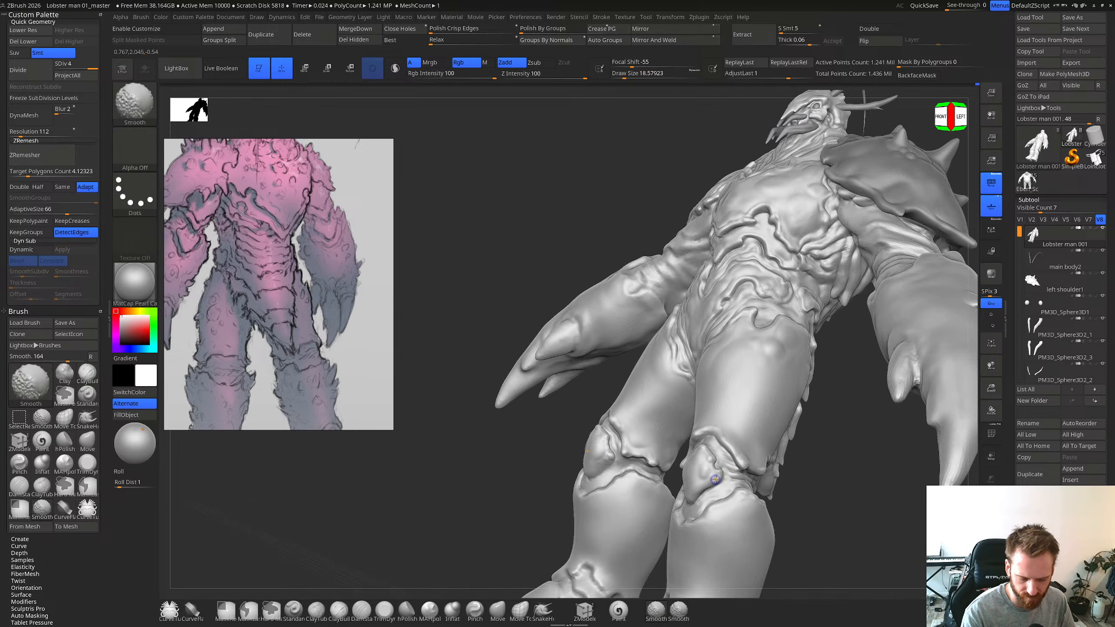
right_drag(716, 479, 694, 498)
Step: Build up the area around the kneecap with ClayBuildup at a draw size of about 36 and smooth the transitions
key(s)
drag(693, 499, 698, 498)
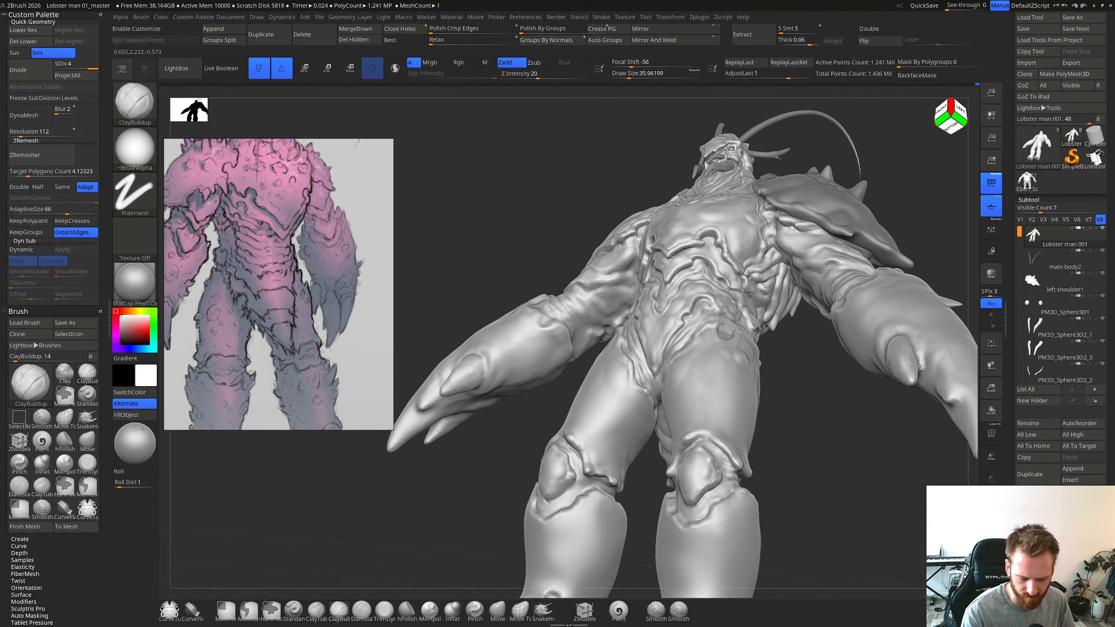
mouse_move(717, 480)
right_down()
mouse_move(701, 471)
mouse_move(685, 490)
right_up()
key(shift)
key(shift)
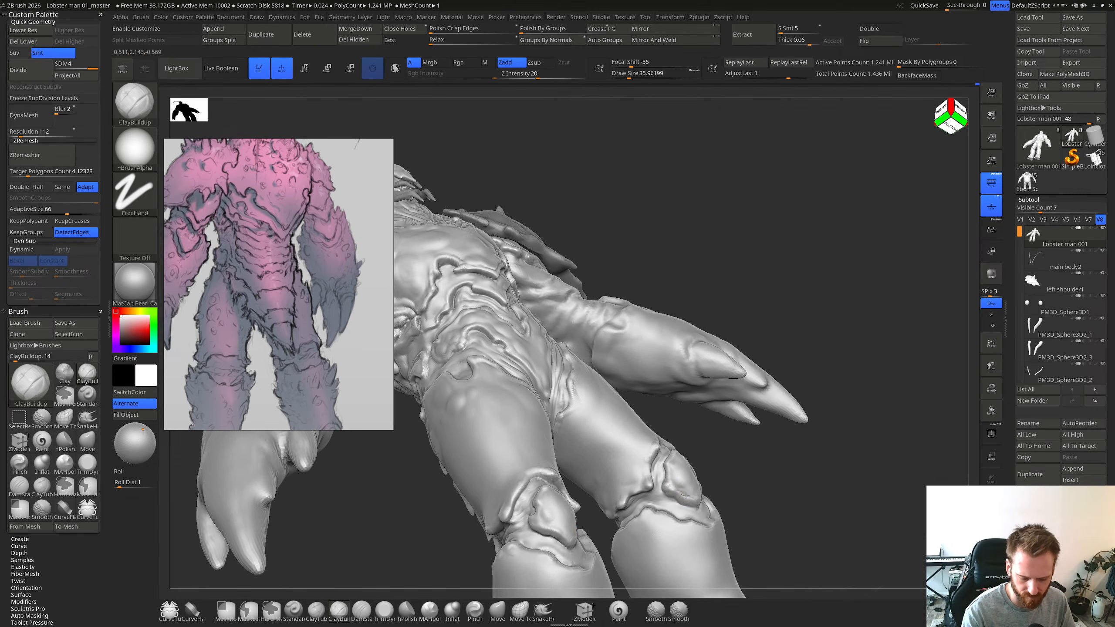
shift+drag(686, 495, 684, 482)
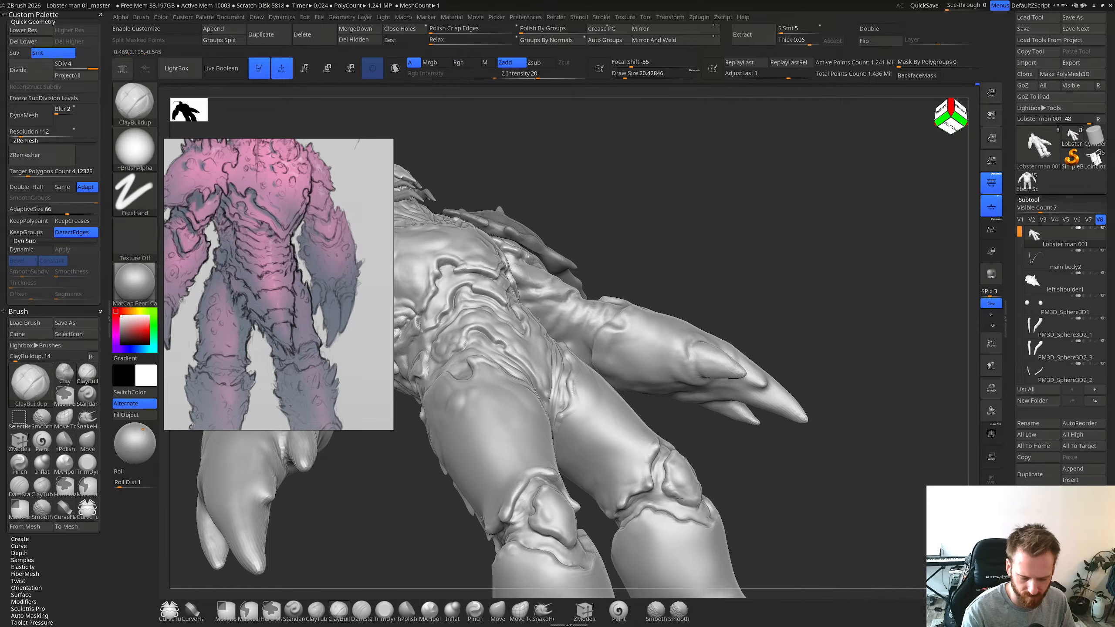
Step: Smooth the backs of the legs at subdivision level 2 with a draw size of about 81 and return to level 4
mouse_move(694, 498)
ctrl+right_down()
mouse_move(696, 424)
mouse_move(679, 458)
mouse_move(754, 438)
mouse_move(807, 380)
mouse_move(860, 374)
ctrl+right_up()
mouse_move(742, 422)
right_down()
mouse_move(699, 385)
mouse_move(698, 370)
mouse_move(699, 428)
mouse_move(690, 405)
mouse_move(685, 413)
right_up()
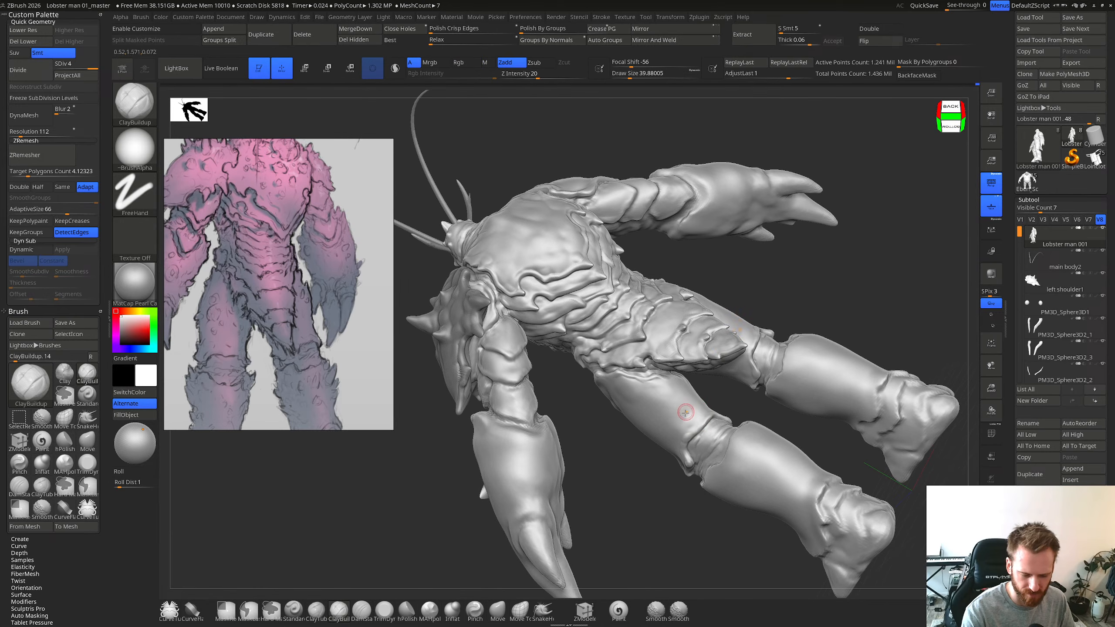
key(s)
drag(684, 414, 692, 413)
right_drag(688, 411, 711, 387)
key(shift+d)
key(shift+d)
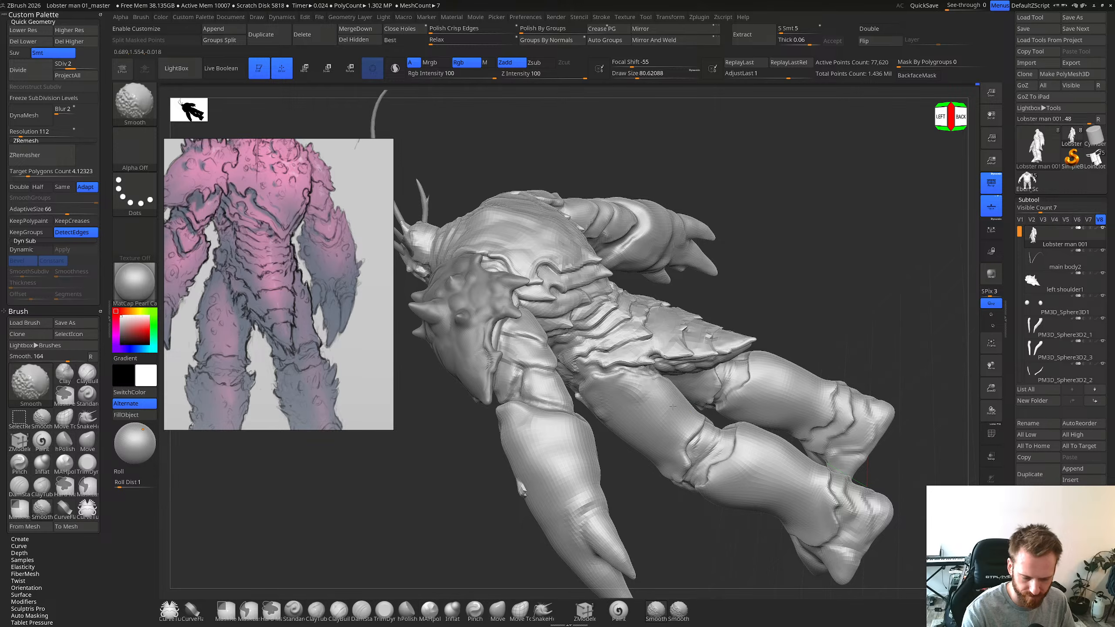
key(d)
key(d)
mouse_move(756, 365)
right_down()
mouse_move(704, 403)
mouse_move(683, 387)
mouse_move(691, 416)
mouse_move(703, 434)
mouse_move(767, 404)
mouse_move(685, 427)
mouse_move(772, 413)
mouse_move(765, 404)
right_up()
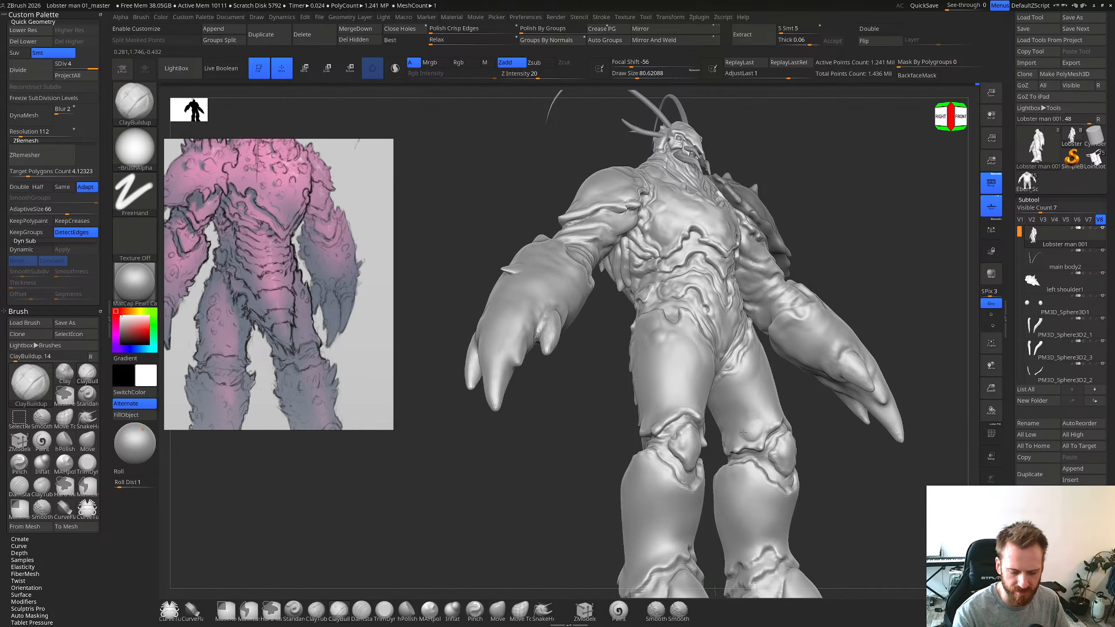
Step: Smooth the front of the thigh plates and add broad volume with ClayBuildup at a draw size of about 66
key(shift)
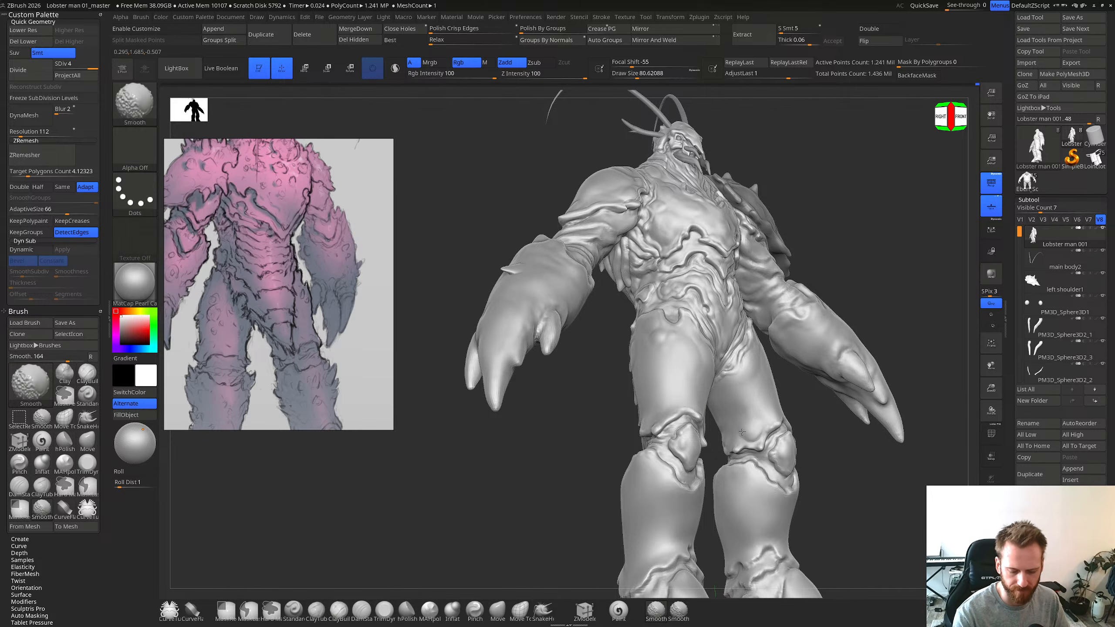
right_drag(742, 432, 763, 412)
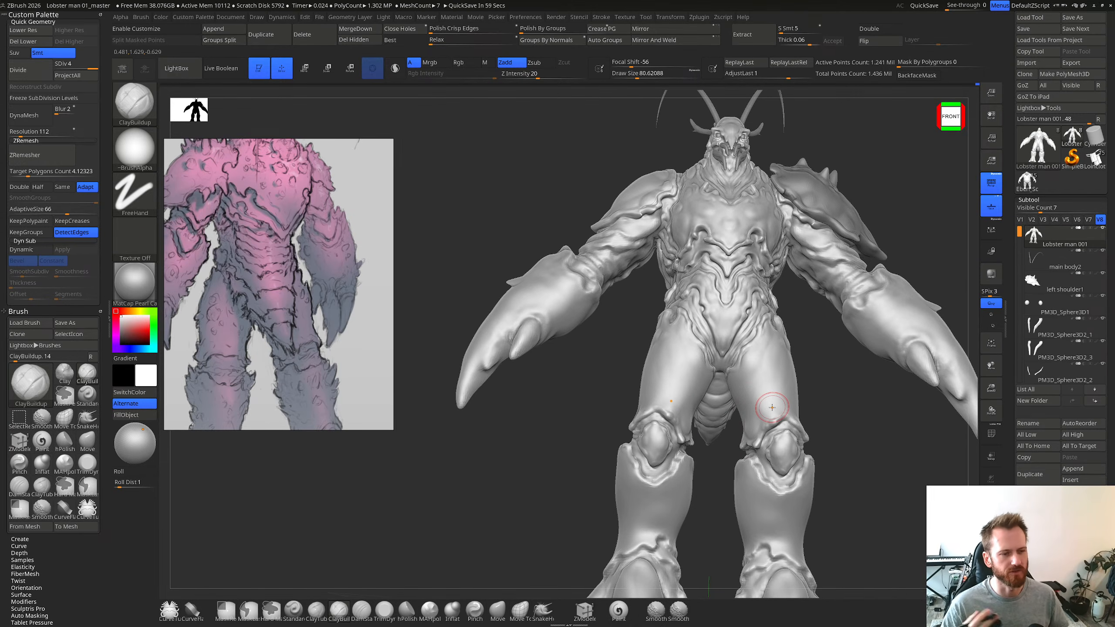
right_drag(772, 408, 756, 418)
key(s)
click(754, 418)
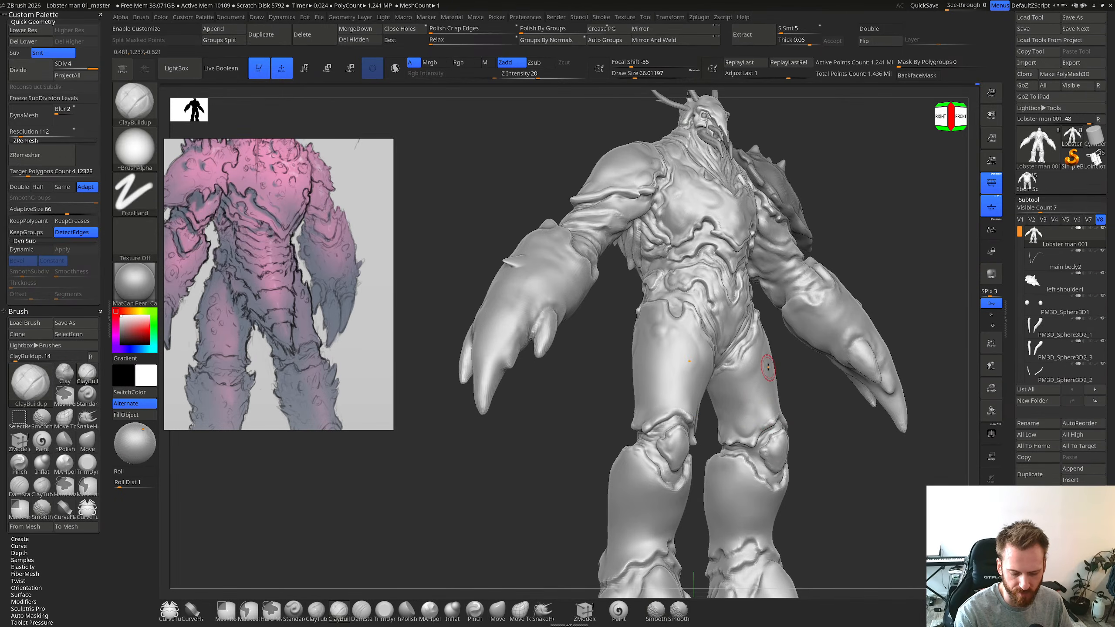
shift+right_drag(749, 416, 725, 405)
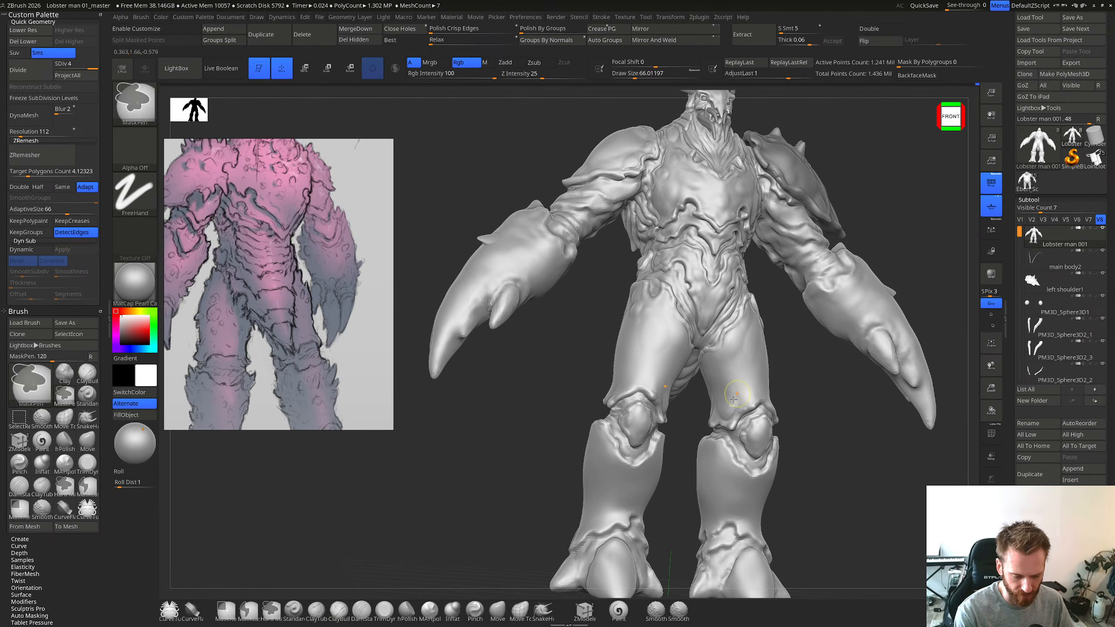
key(ctrl)
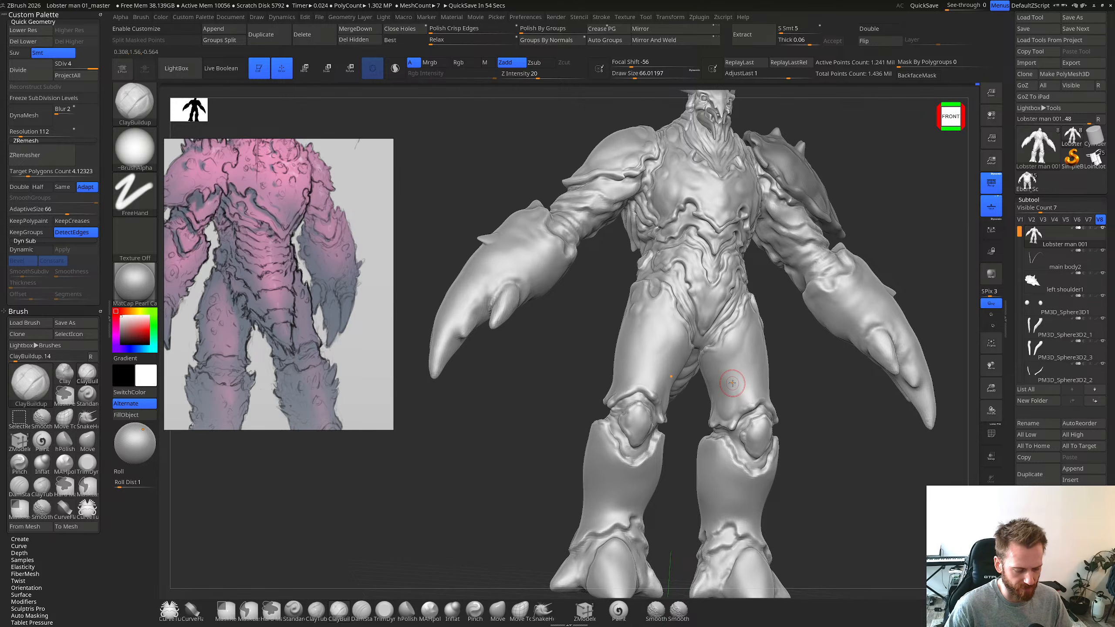
right_drag(742, 393, 728, 396)
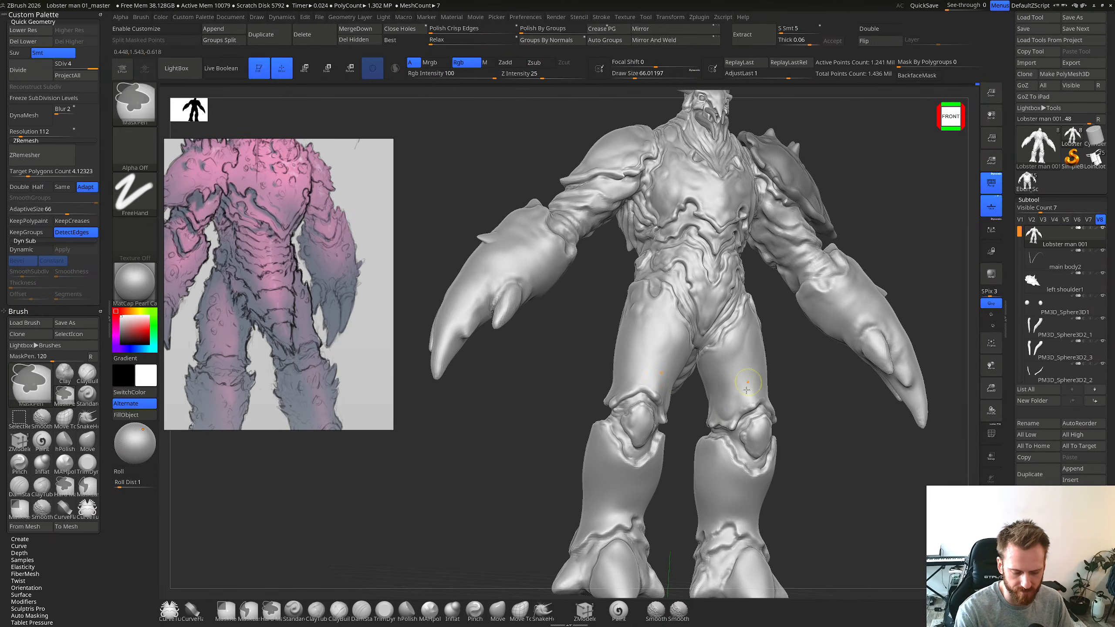
mouse_move(720, 439)
right_down()
mouse_move(742, 468)
mouse_move(724, 428)
mouse_move(719, 452)
right_up()
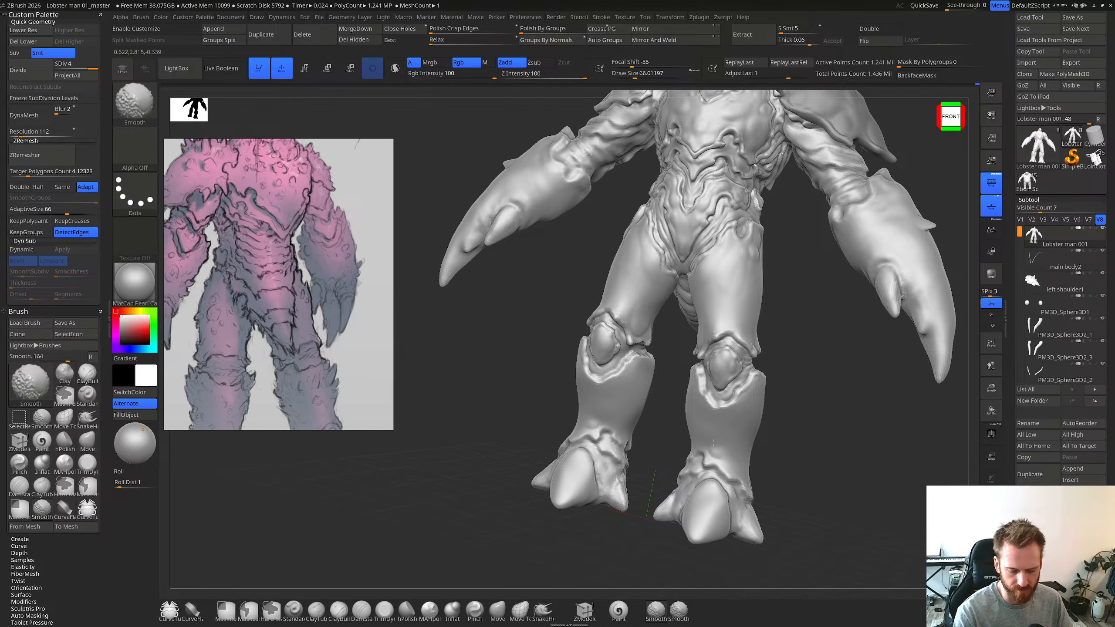
Step: Smooth the knee area and deepen the creases beside the kneecap with DamStandard at a draw size of about 58
right_drag(715, 450, 727, 445)
key(s)
drag(727, 454, 726, 454)
right_drag(746, 399, 756, 424)
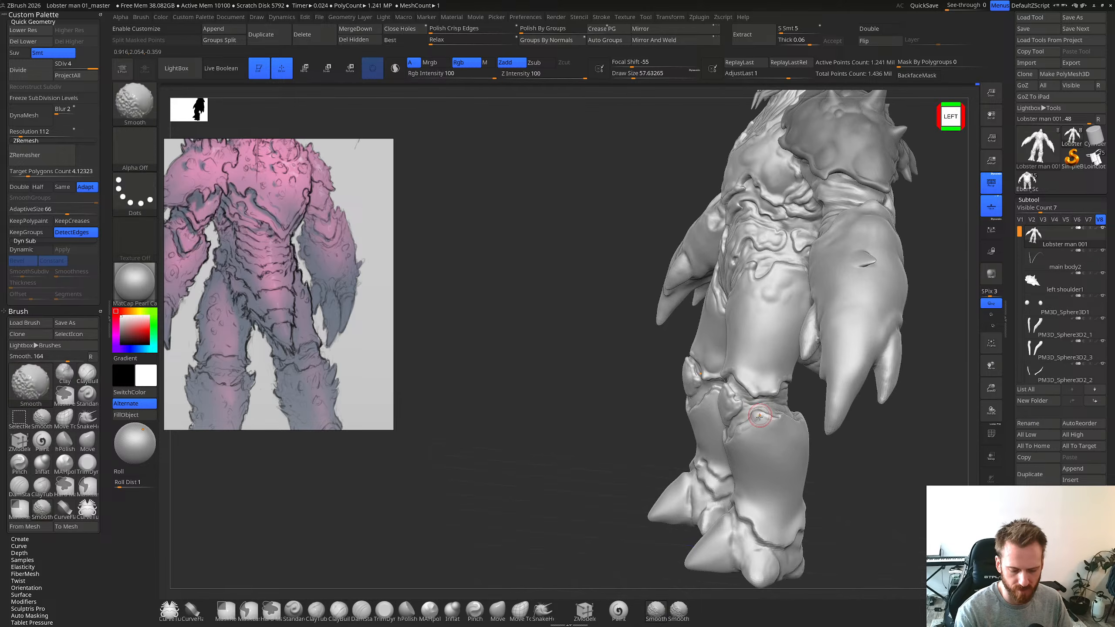
key(b)
key(d)
key(s)
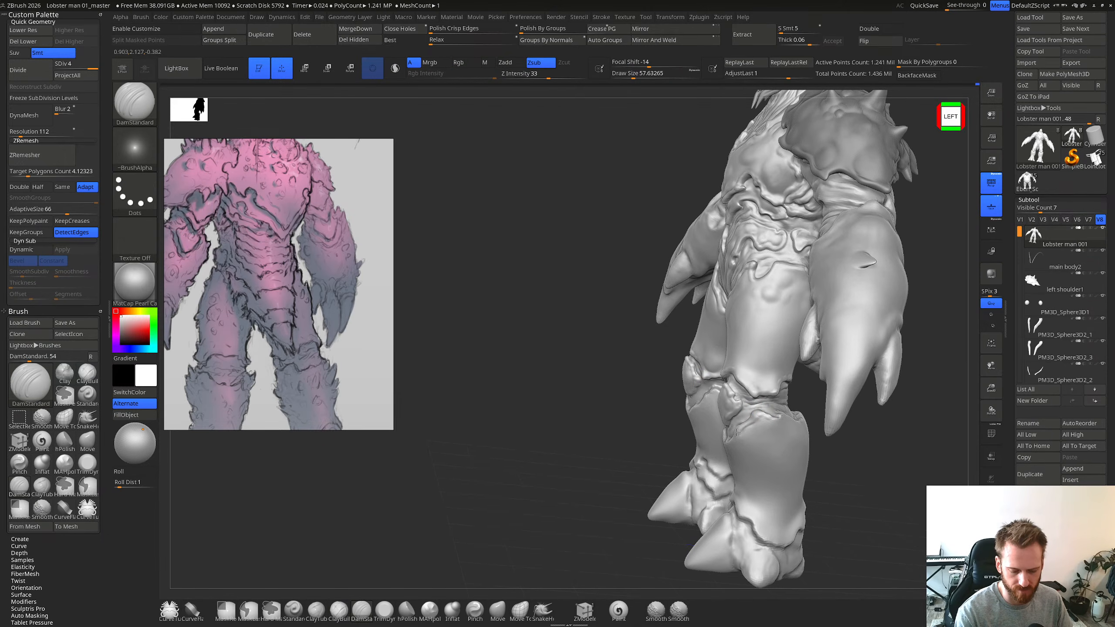
shift+right_drag(738, 433, 703, 400)
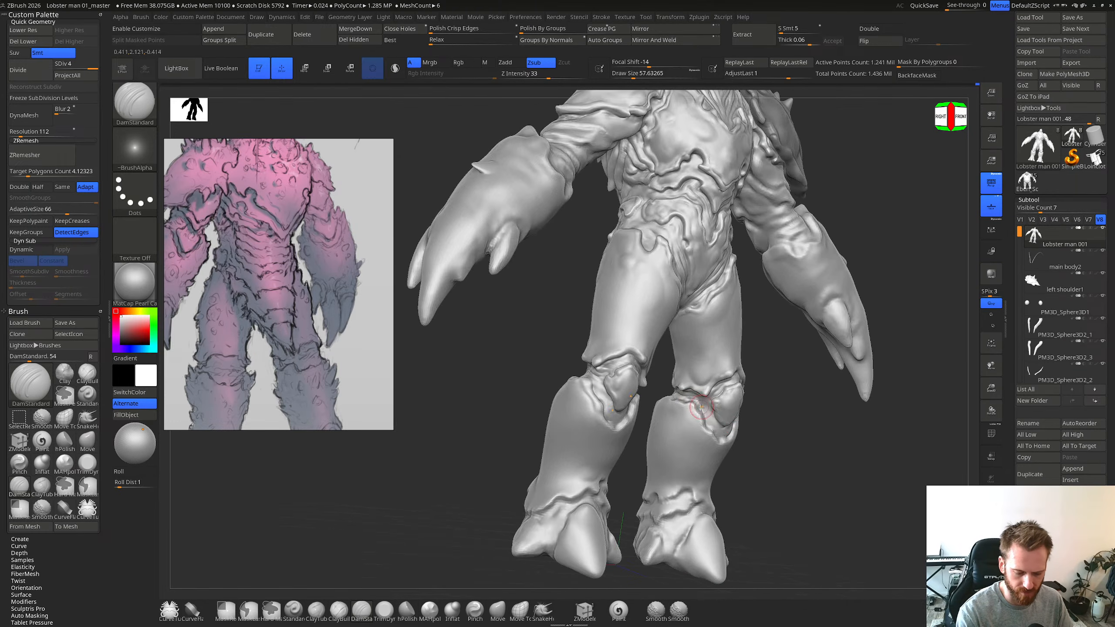
Step: Add fine folds on the inner side of the kneecap with ClayBuildup at a draw size of about 22
key(b)
key(c)
key(b)
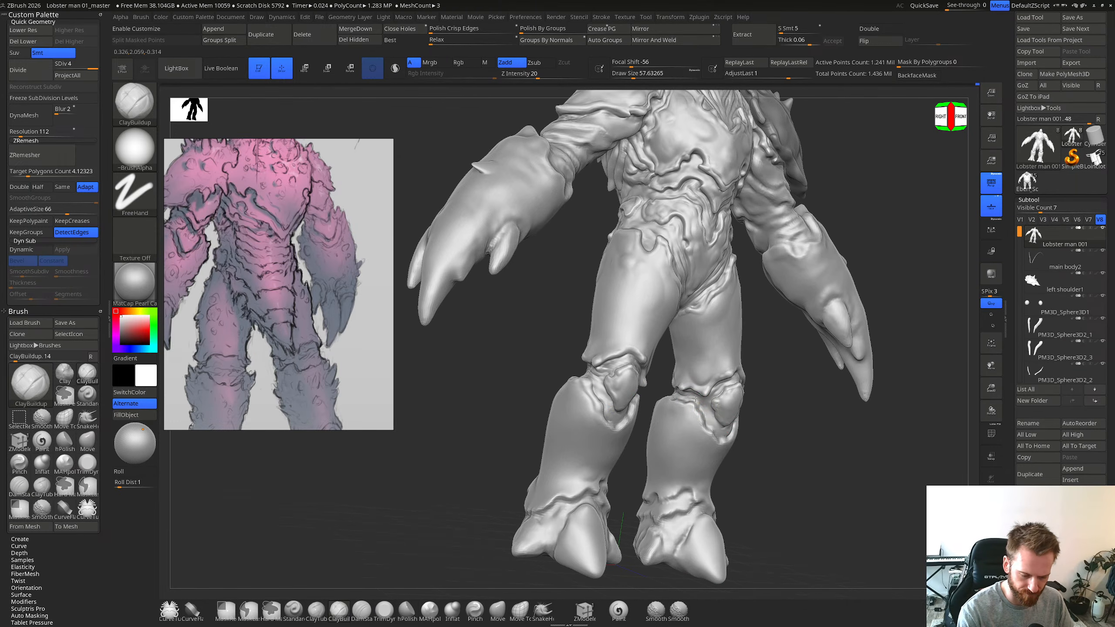
right_drag(695, 397, 779, 368)
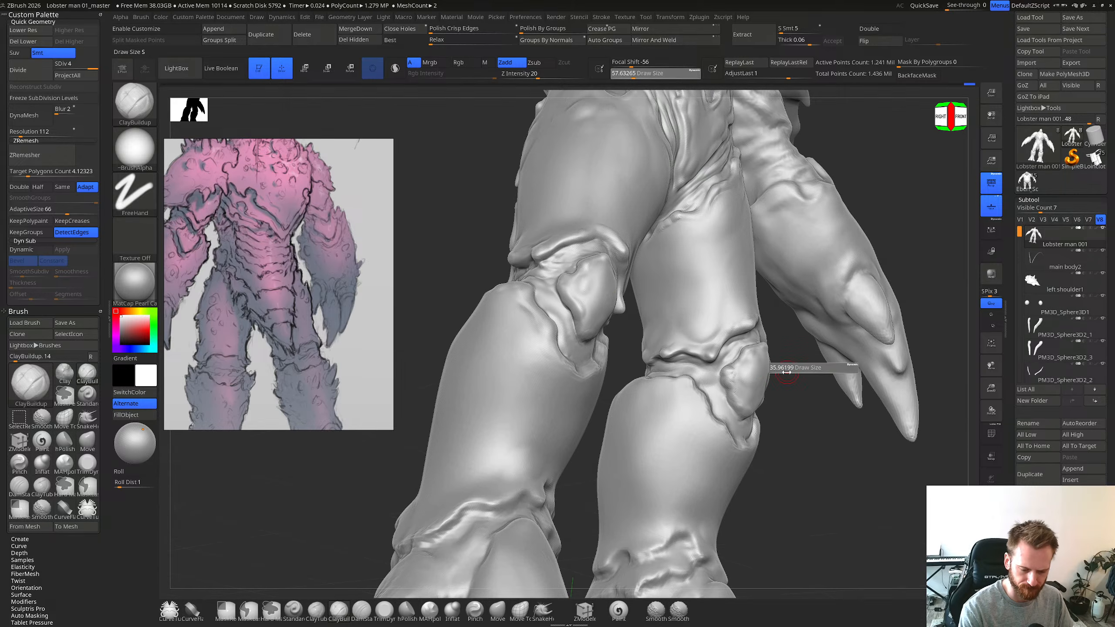
drag(700, 382, 710, 387)
mouse_move(710, 387)
right_down()
mouse_move(754, 378)
mouse_move(734, 382)
right_up()
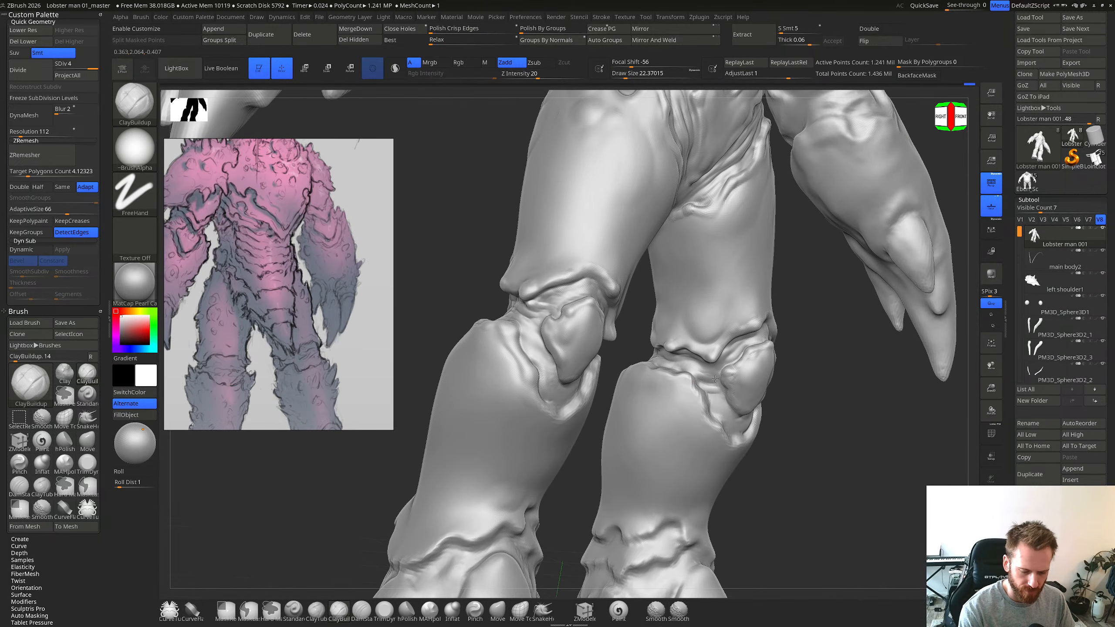
drag(719, 363, 726, 345)
Step: Define the shin plate's inner rim beside the kneecap with DamStandard at a draw size of about 40, smoothing between strokes
right_drag(751, 364, 703, 373)
key(b)
key(d)
key(s)
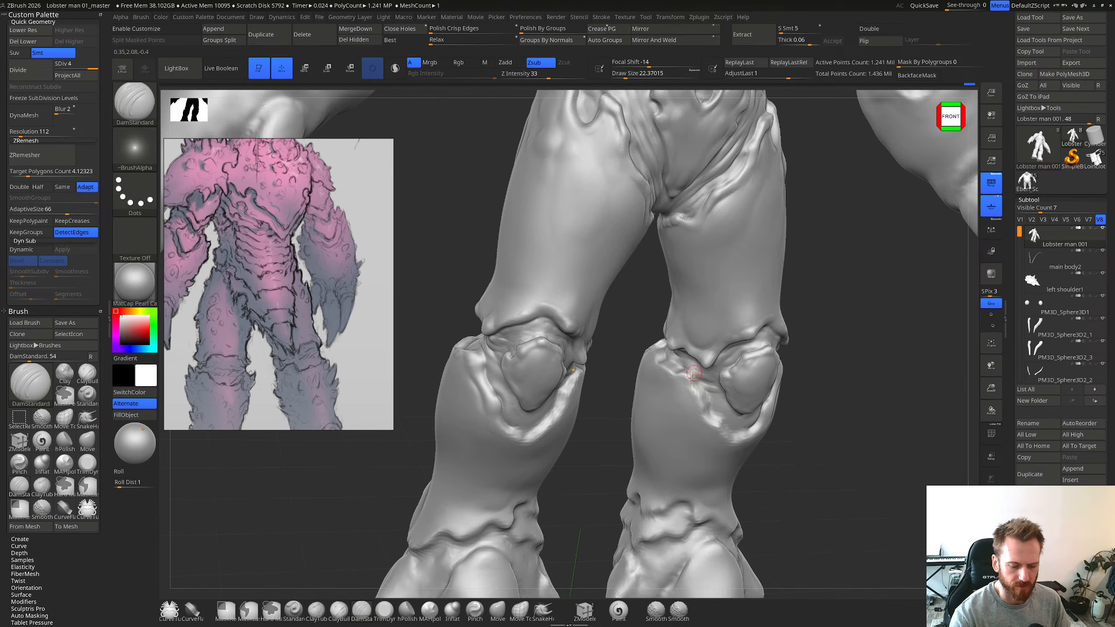
drag(702, 374, 701, 387)
key(s)
drag(691, 379, 695, 378)
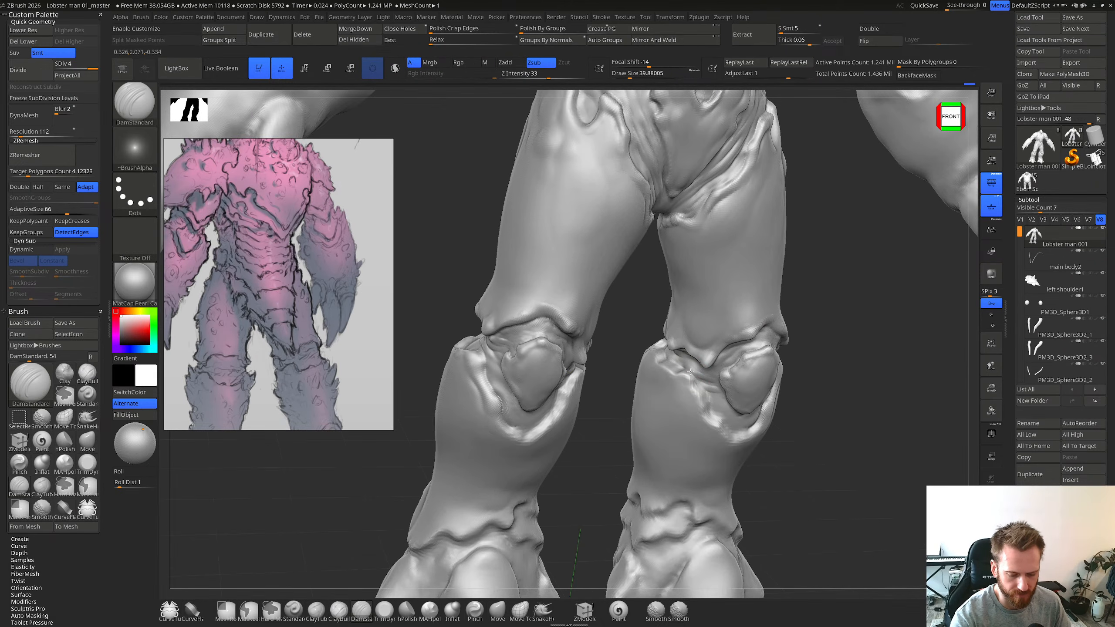
key(shift)
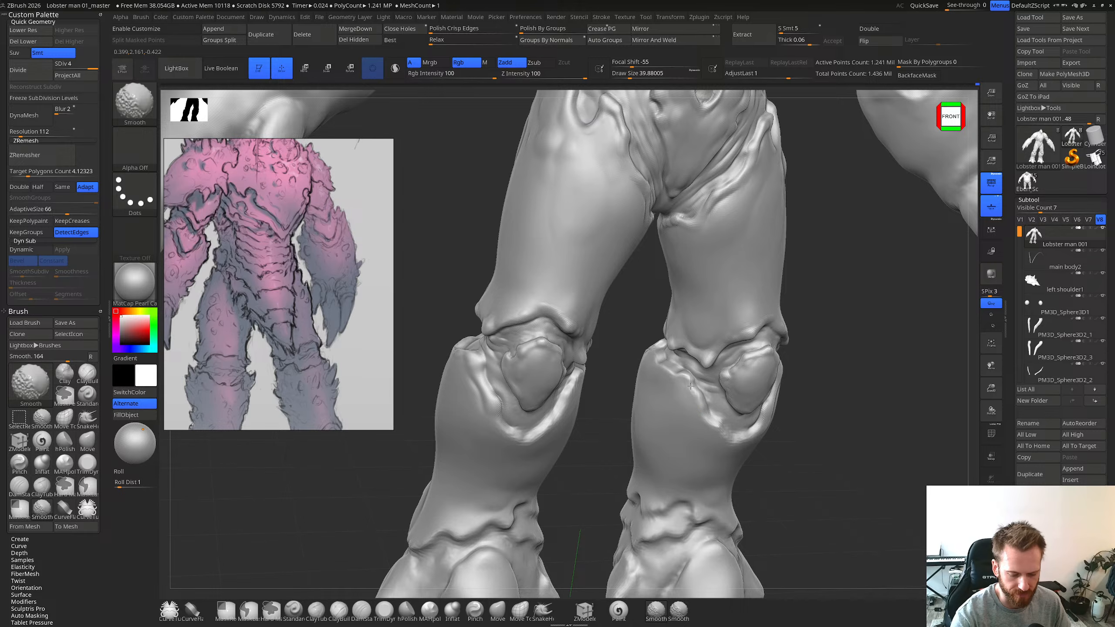
shift+drag(690, 386, 687, 377)
right_drag(682, 365, 737, 397)
key(shift)
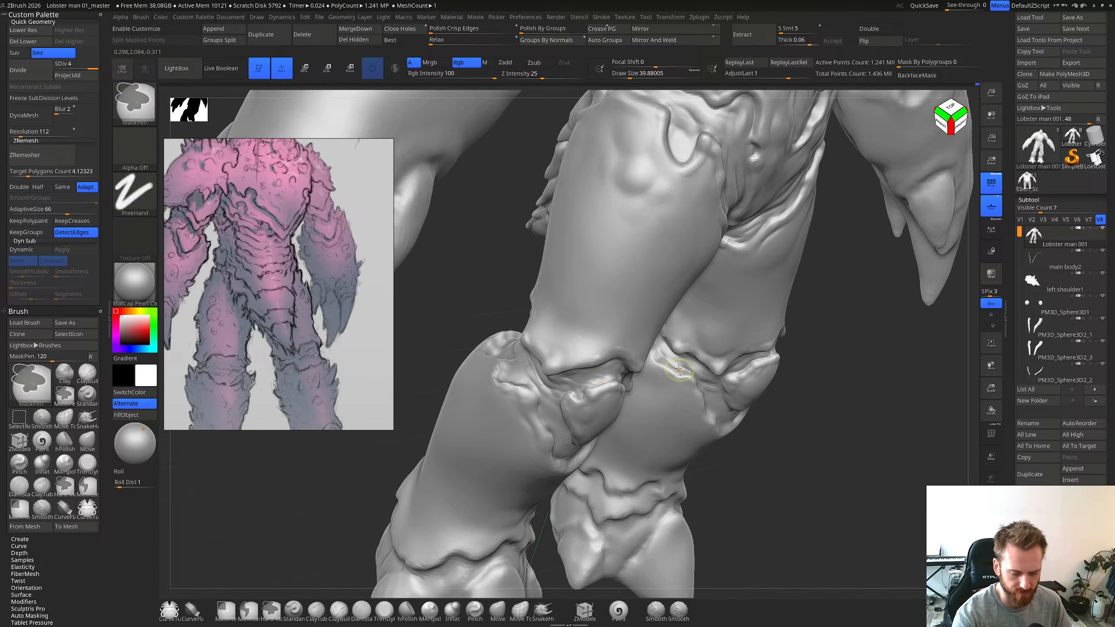
Step: Build up the folds between the kneecap and the shin plate's inner rim with ClayBuildup at a draw size of about 30, smoothing them
drag(661, 358, 672, 366)
mouse_move(679, 351)
right_down()
mouse_move(645, 330)
mouse_move(666, 361)
mouse_move(690, 357)
right_up()
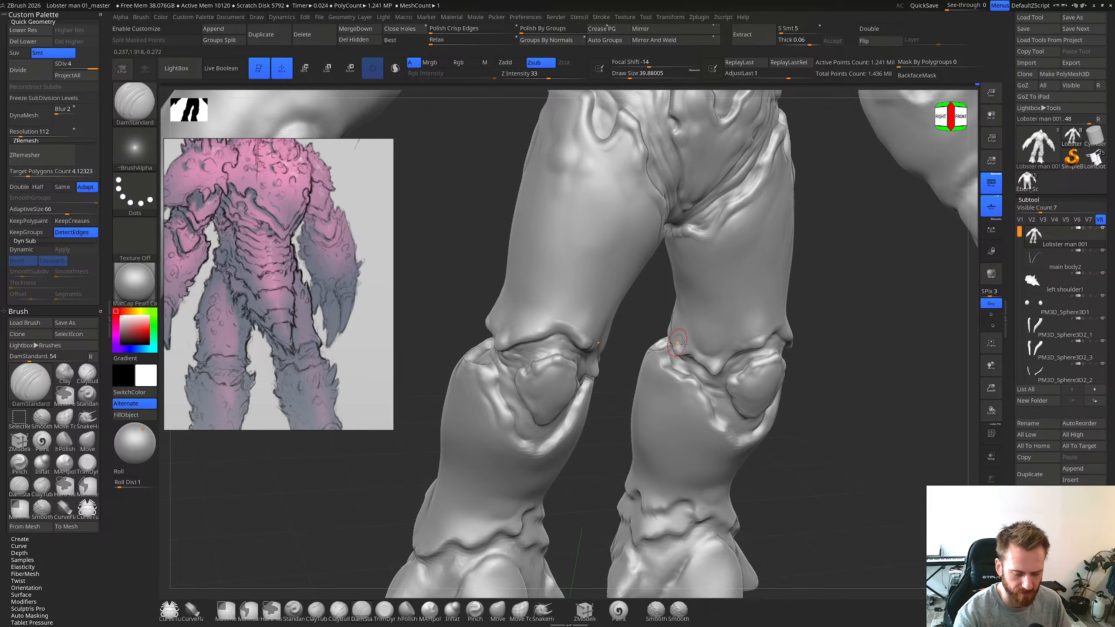
key(b)
key(c)
key(b)
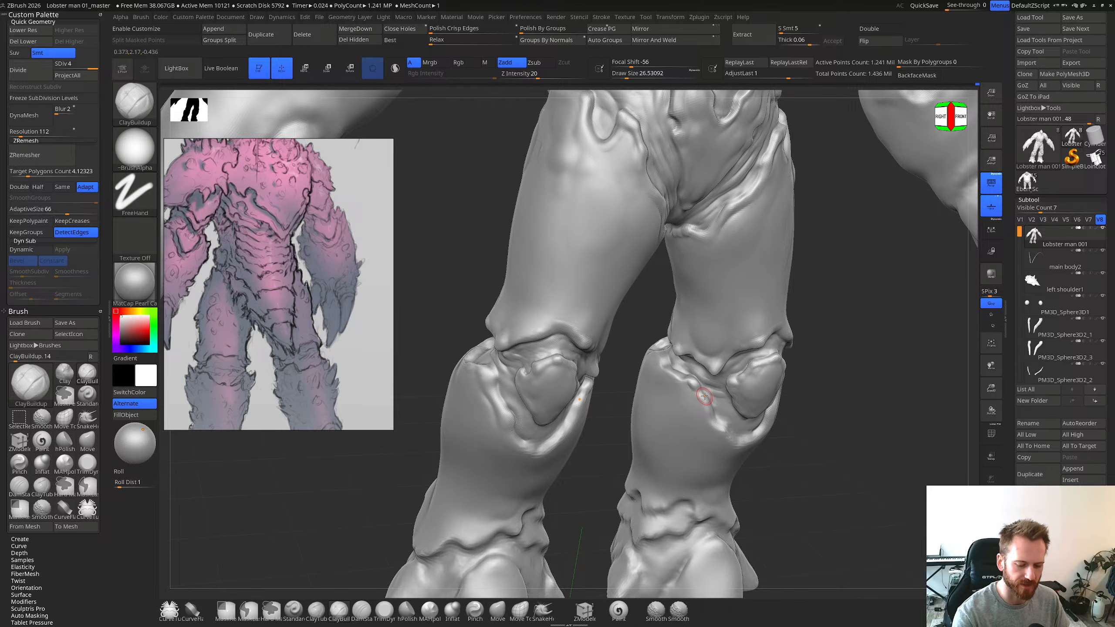
right_drag(705, 397, 653, 356)
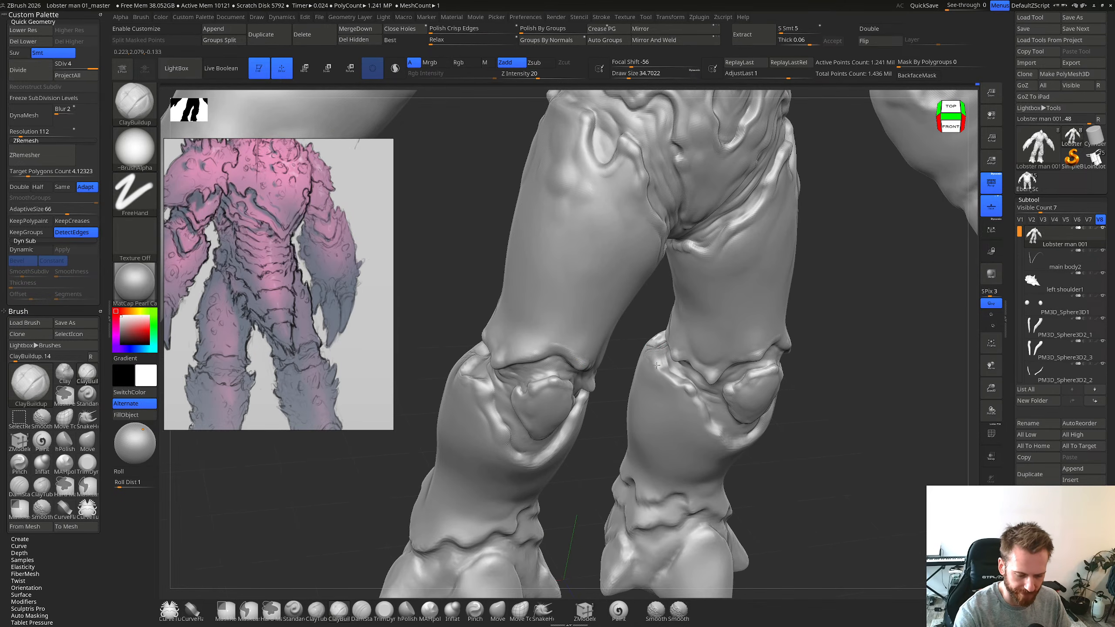
mouse_move(670, 378)
right_down()
mouse_move(613, 326)
mouse_move(623, 351)
mouse_move(615, 347)
right_up()
shift+drag(685, 378, 646, 369)
mouse_move(632, 363)
right_down()
mouse_move(638, 345)
mouse_move(653, 358)
mouse_move(650, 324)
mouse_move(680, 372)
mouse_move(695, 372)
mouse_move(674, 365)
right_up()
key(shift)
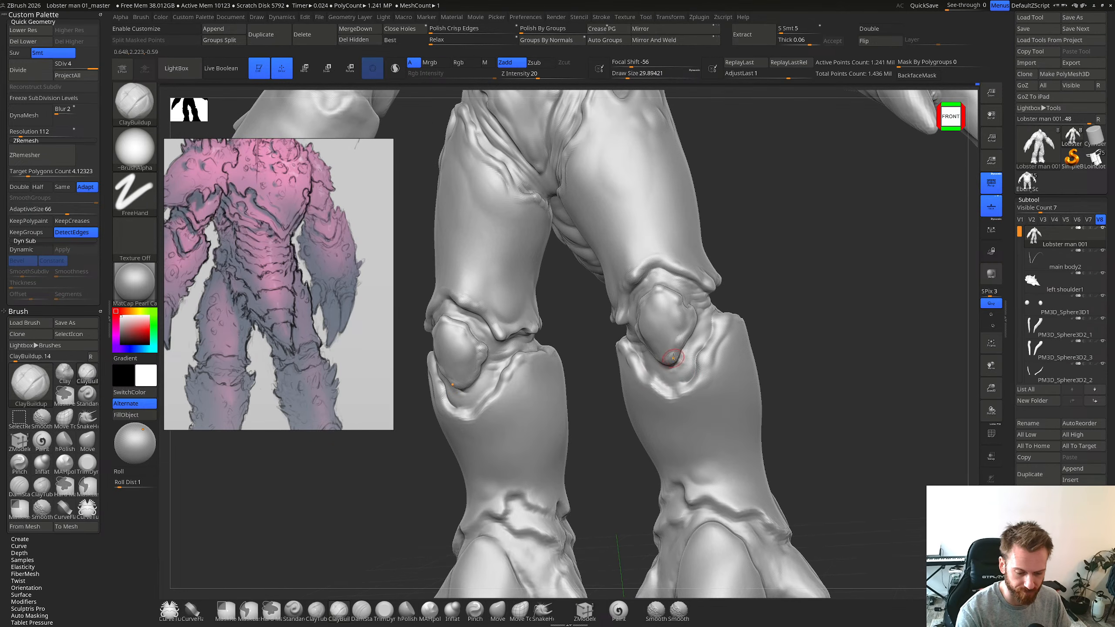
Step: Adjust the shin plate rim below the kneecap with the Move brush, refine it with ClayBuildup and smooth it
mouse_move(674, 357)
right_down()
mouse_move(685, 338)
mouse_move(667, 358)
mouse_move(652, 321)
mouse_move(681, 327)
mouse_move(654, 336)
right_up()
key(shift)
key(b)
key(m)
key(v)
key(b)
key(c)
key(b)
key(shift)
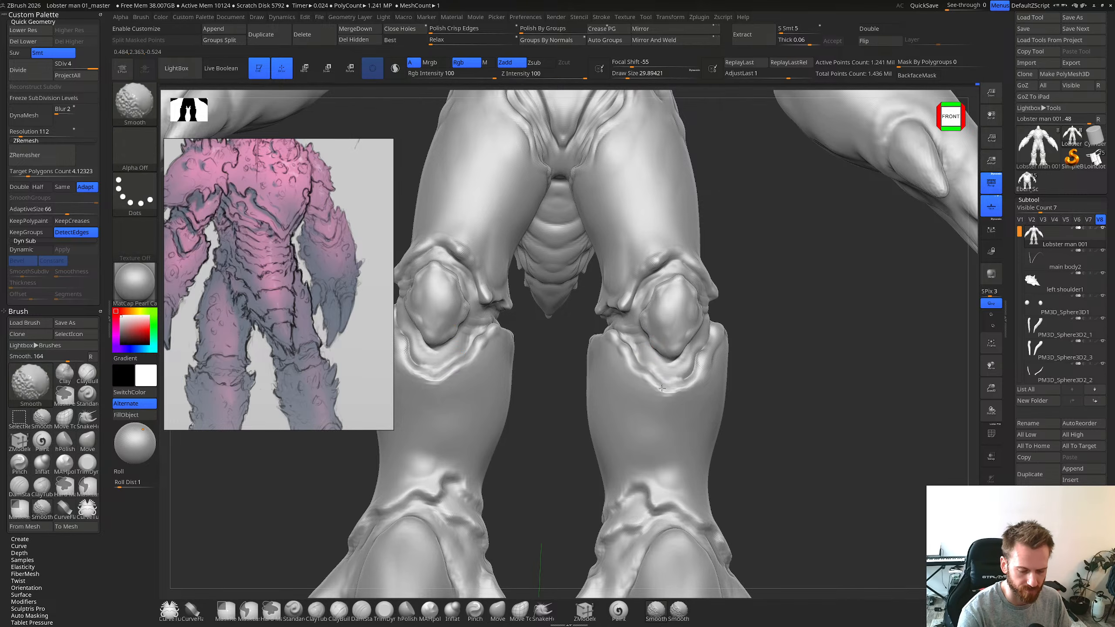
Step: Flatten the raised shin plate rim below the kneecap with TrimDynamic at a draw size of about 30
key(b)
key(t)
key(d)
right_drag(688, 385, 654, 369)
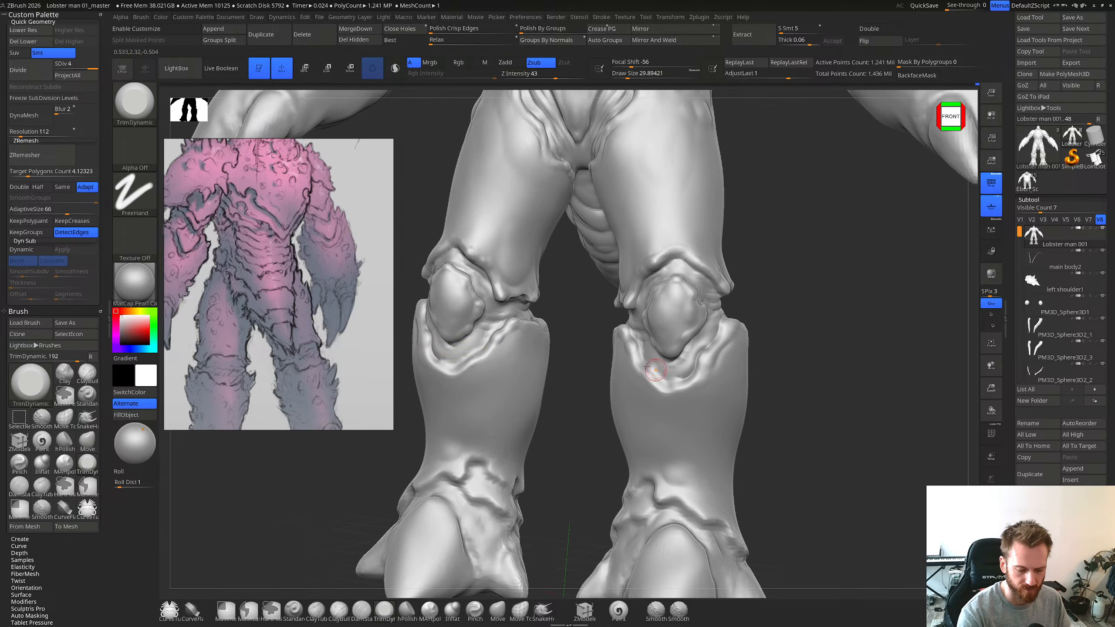
key(ctrl)
key(ctrl)
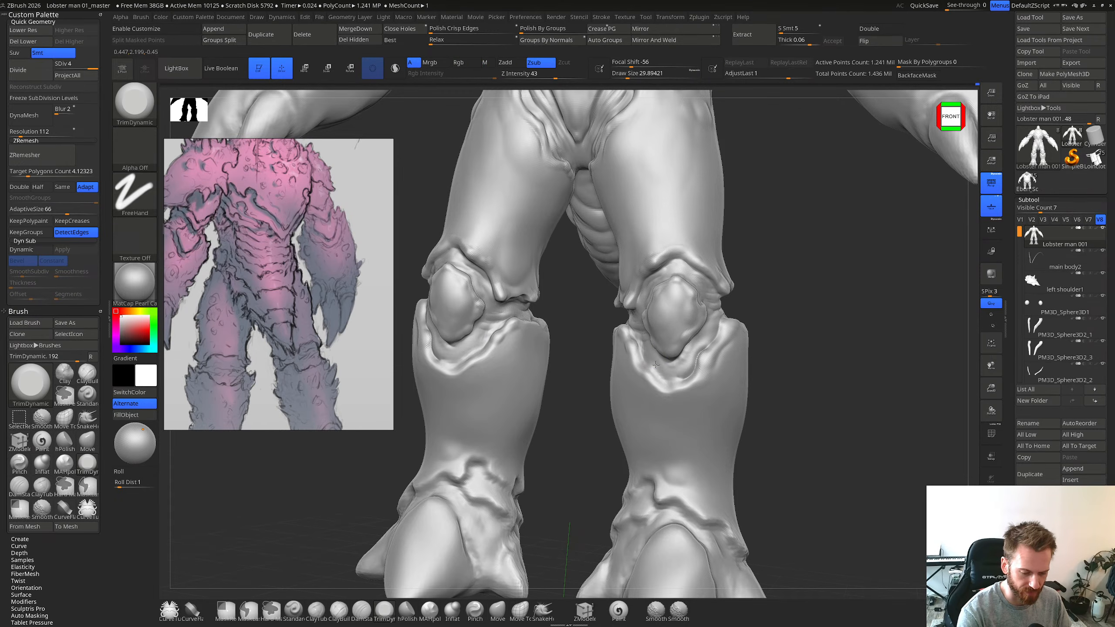
Step: Carve the crease between the kneecap and the shin plate's inner rim with DamStandard at a draw size of about 30
key(b)
key(d)
key(s)
right_drag(658, 353, 644, 355)
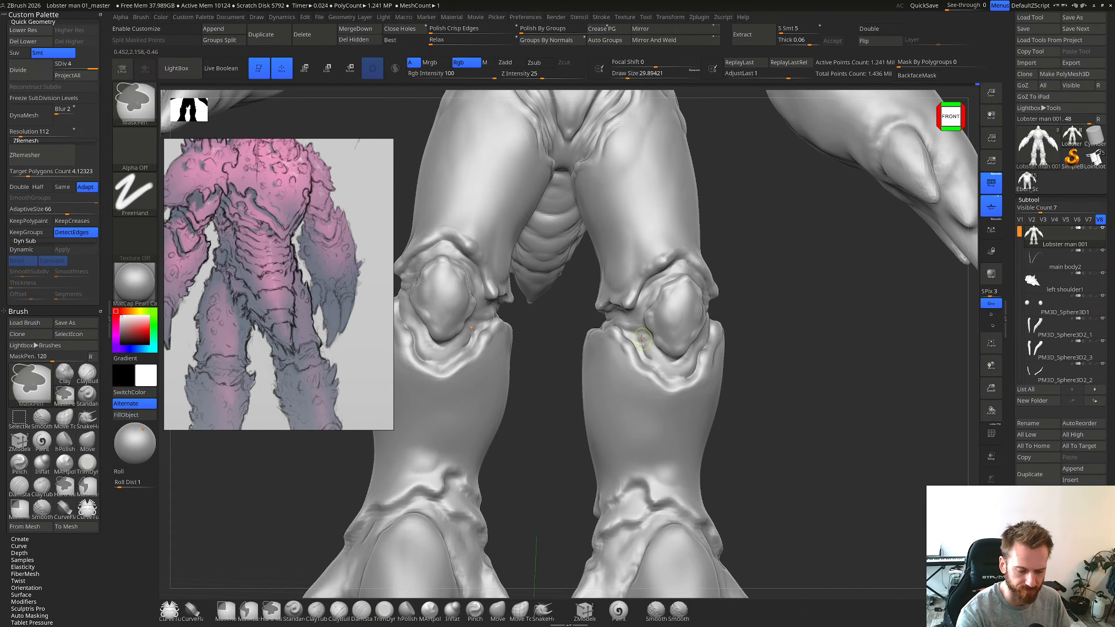
Step: Layer fine folds inside the shin plate rim, alternating ClayBuildup and DamStandard at a draw size of about 30
right_drag(639, 320, 631, 345)
key(b)
key(c)
key(b)
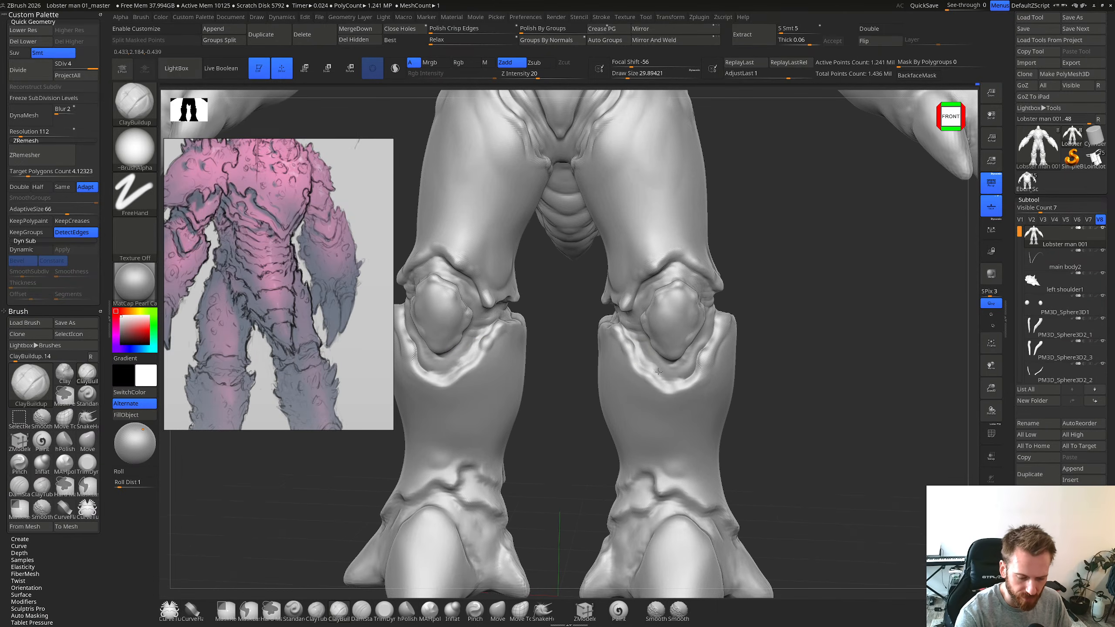
key(b)
key(d)
key(s)
key(b)
key(c)
key(b)
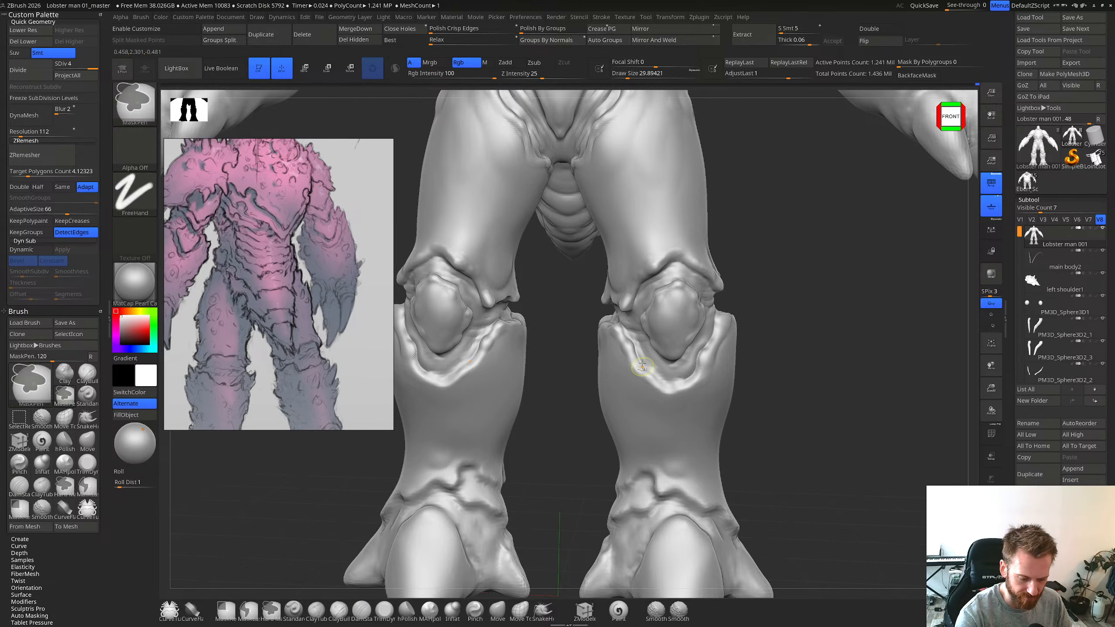
Step: Sharpen the lower point of the shin plate rim with DamStandard at a draw size of about 30, smoothing between strokes
key(b)
key(d)
key(s)
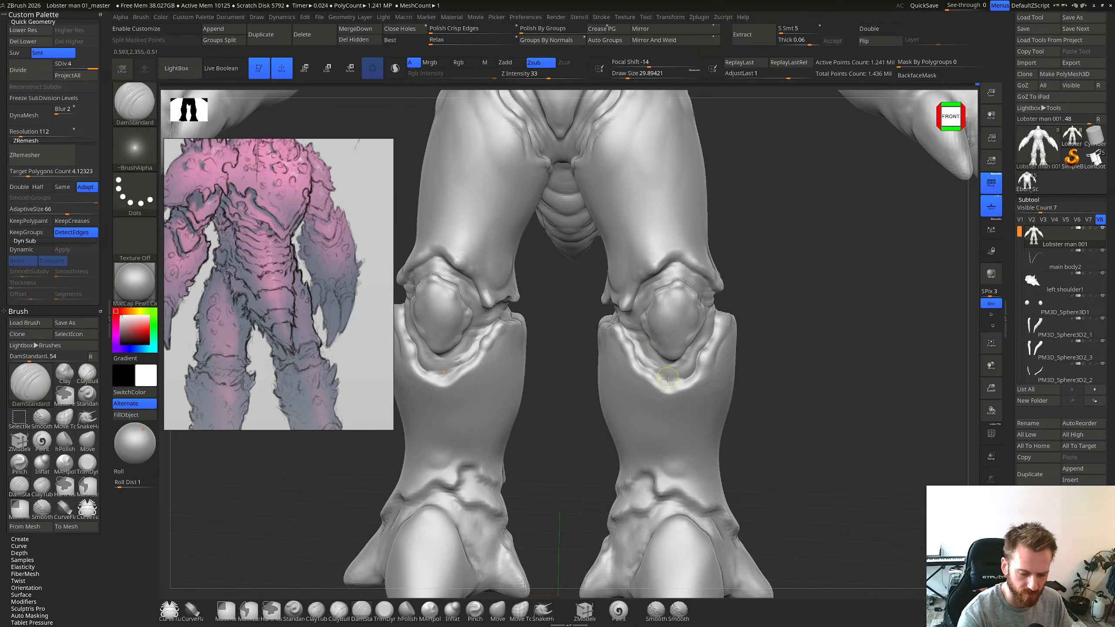
right_drag(667, 378, 633, 380)
shift+drag(698, 360, 677, 381)
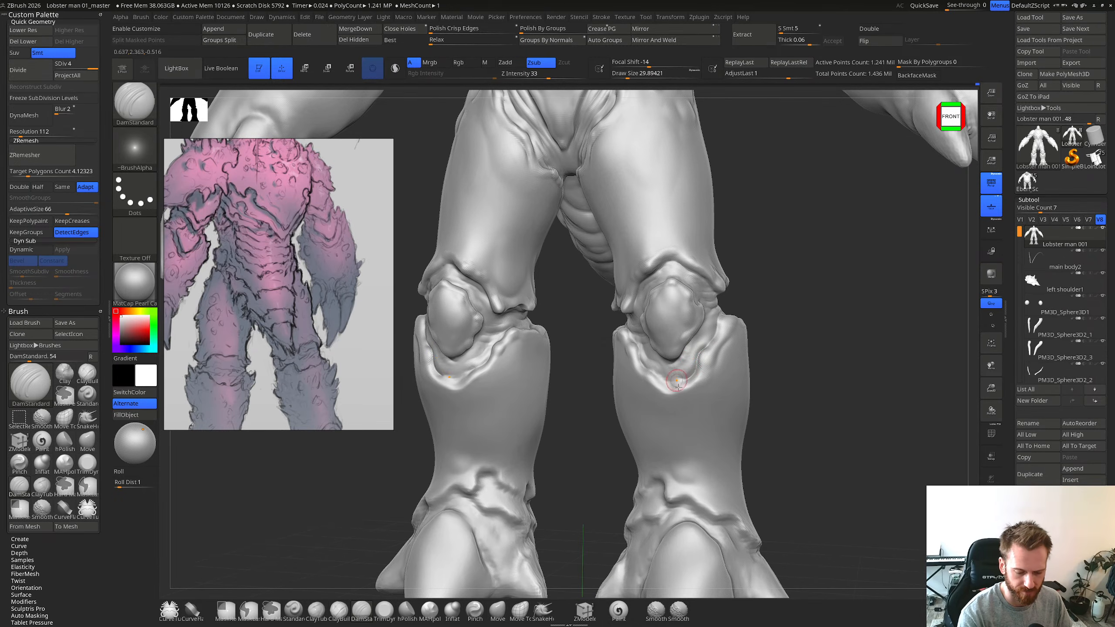
right_drag(678, 381, 654, 372)
mouse_move(655, 373)
mouse_down()
mouse_move(636, 351)
mouse_move(648, 371)
mouse_move(682, 378)
mouse_move(665, 381)
mouse_up()
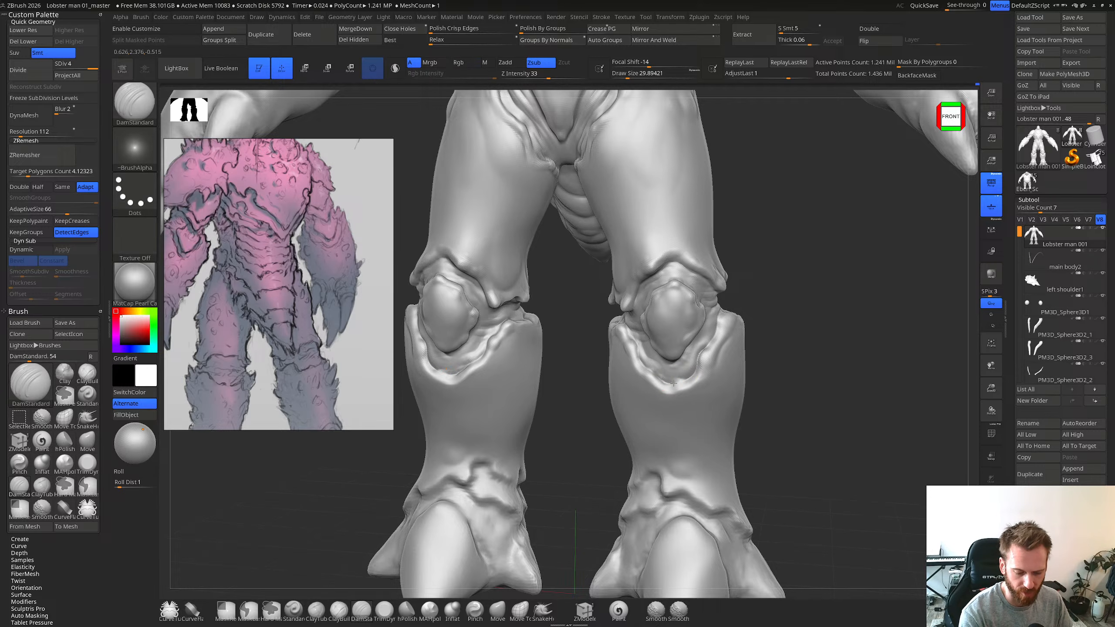
Step: Add small folds directly beneath the kneecap with ClayBuildup at a draw size of about 30
key(b)
key(c)
key(b)
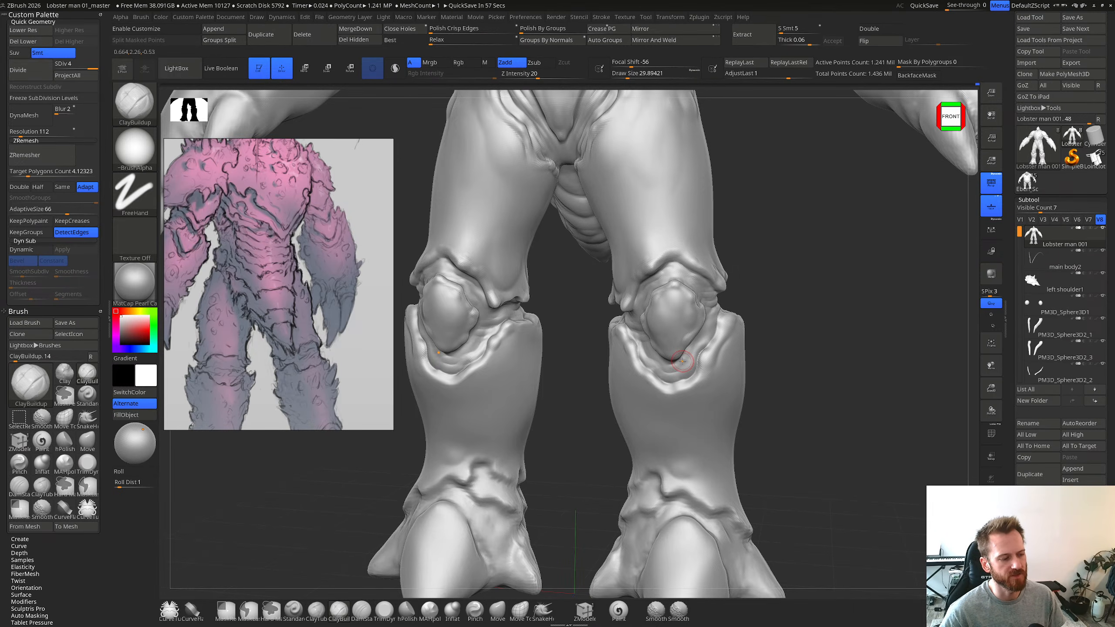
Step: Build up the folds on the outer side of the kneecap with ClayBuildup and smooth the area above it
right_drag(682, 361, 689, 303)
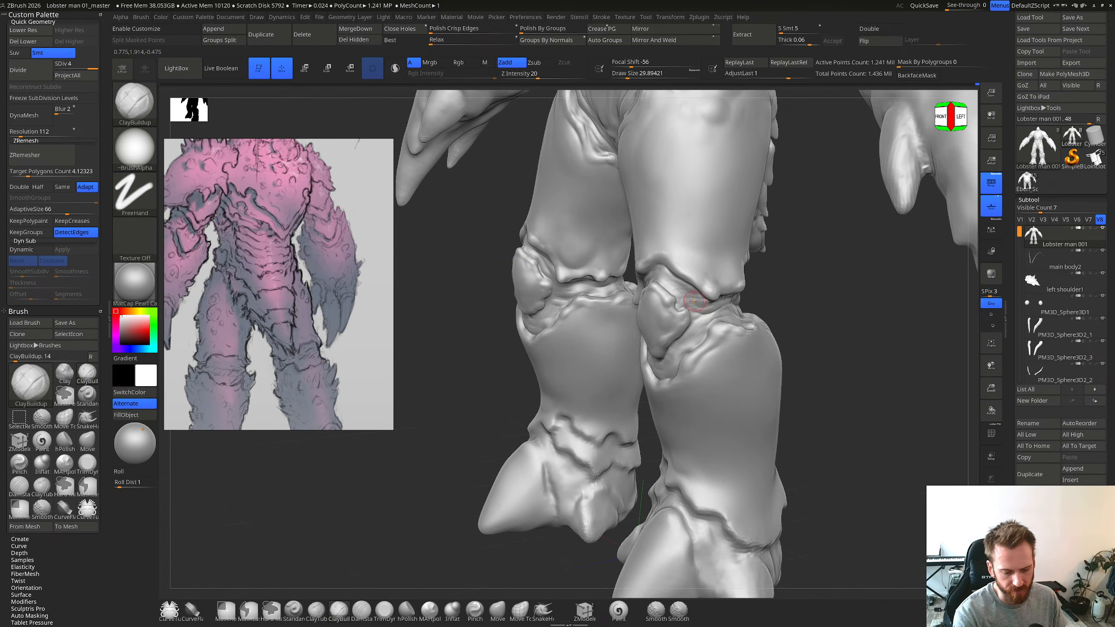
drag(680, 304, 685, 303)
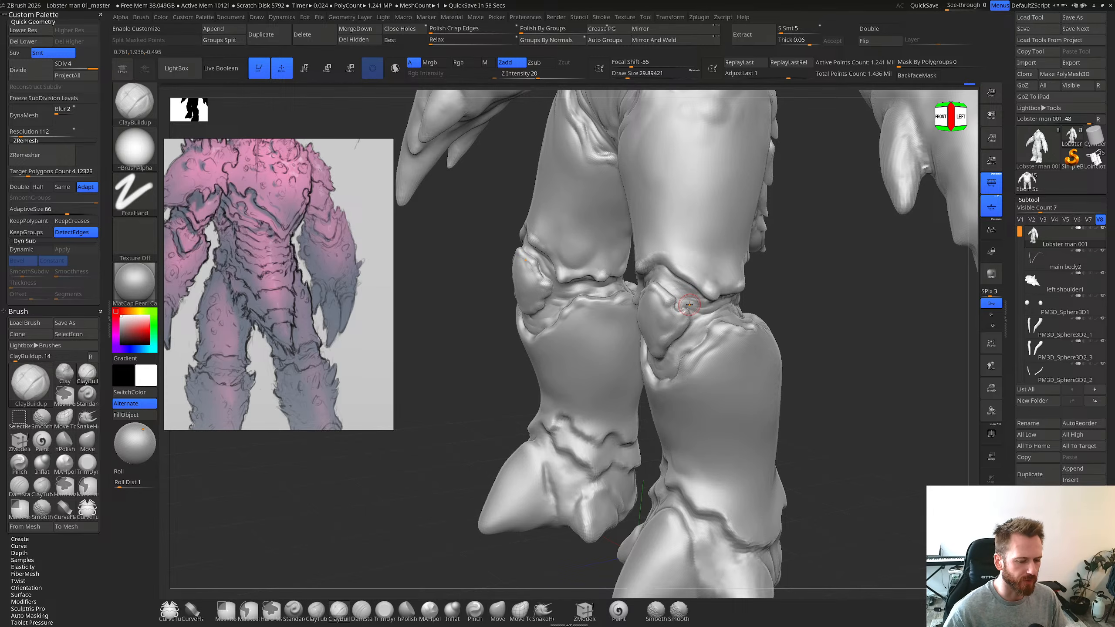
right_drag(689, 305, 672, 286)
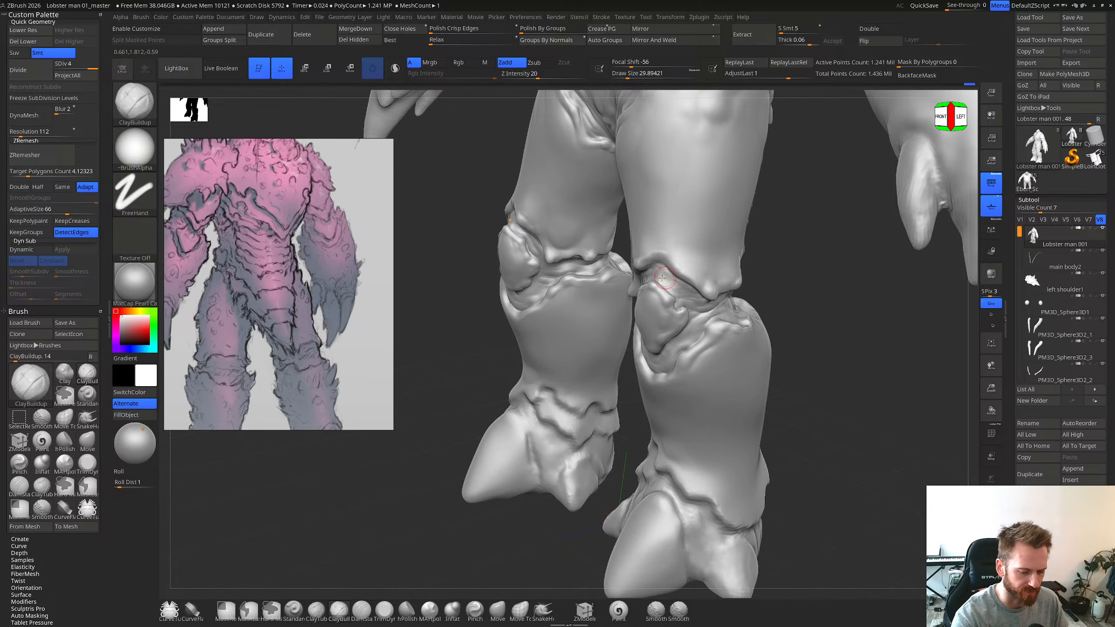
shift+drag(671, 291, 663, 274)
mouse_move(663, 274)
right_down()
mouse_move(647, 239)
mouse_move(670, 259)
right_up()
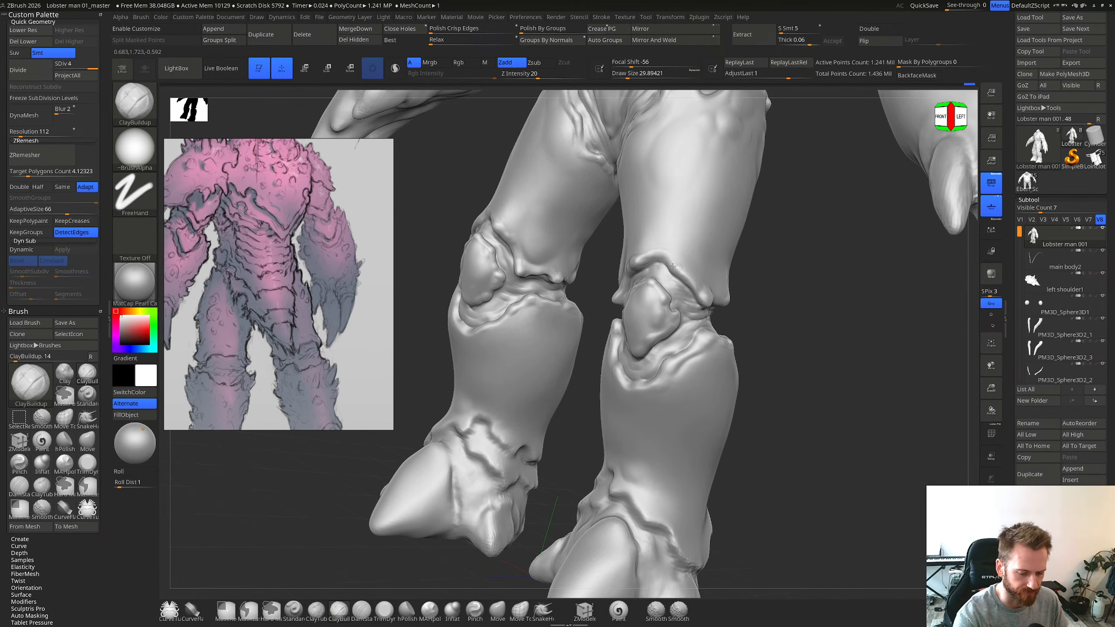
Step: Thicken the thigh plate rim above the kneecap's outer side with ClayBuildup at a draw size of about 24
key(s)
click(682, 273)
drag(675, 265, 684, 275)
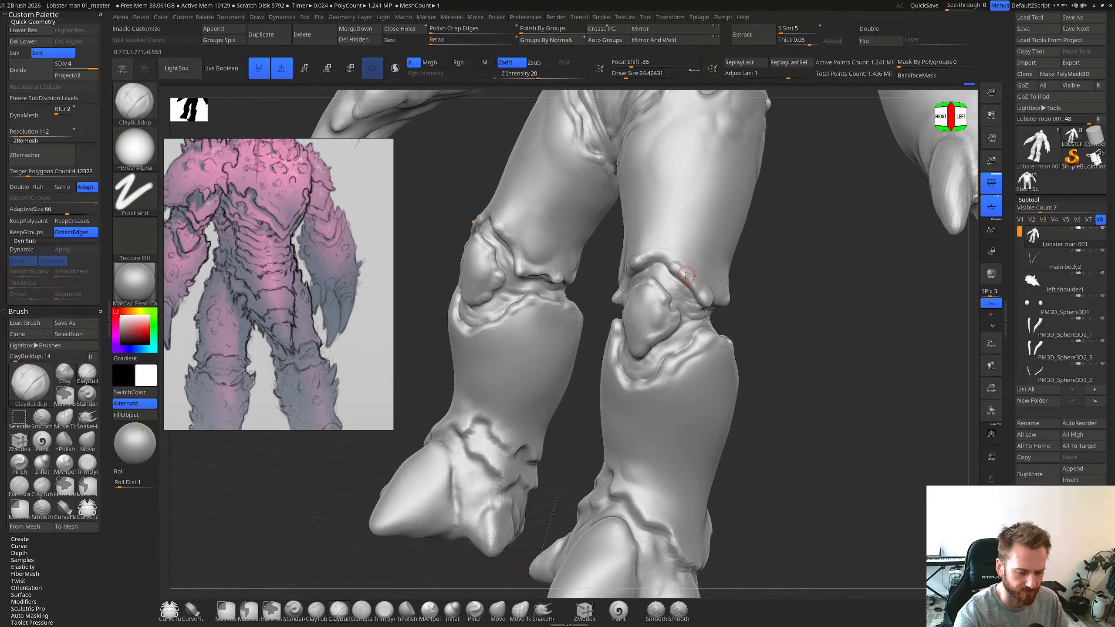
right_drag(690, 278, 642, 250)
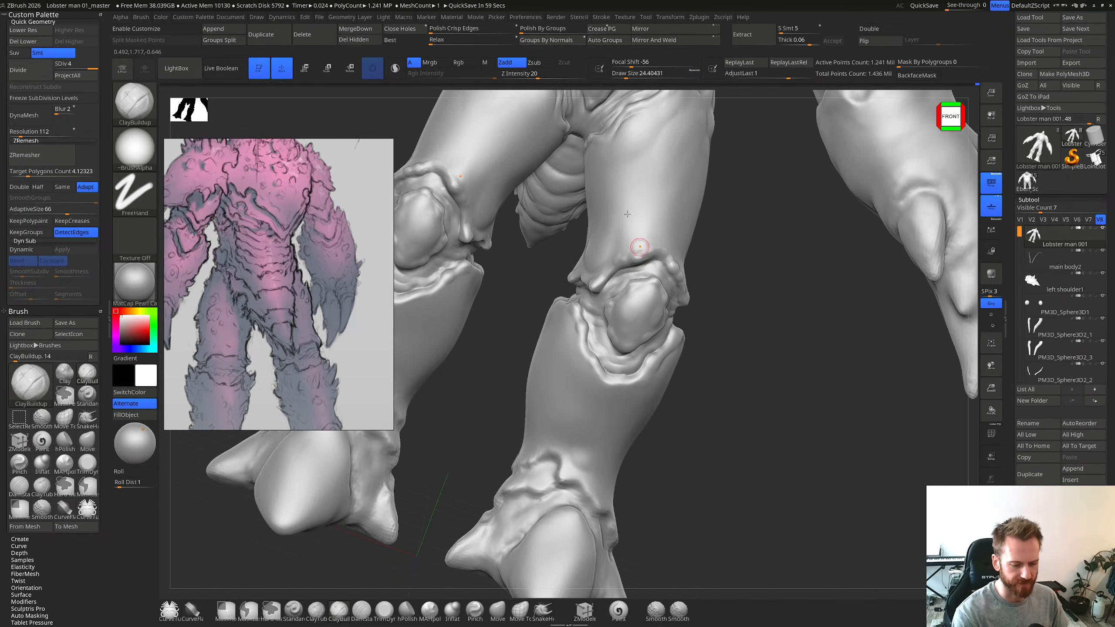
Step: Build up the thigh plate's inner lower rim with ClayBuildup at a draw size of about 25
right_drag(609, 230, 644, 243)
key(s)
drag(605, 252, 573, 270)
key(s)
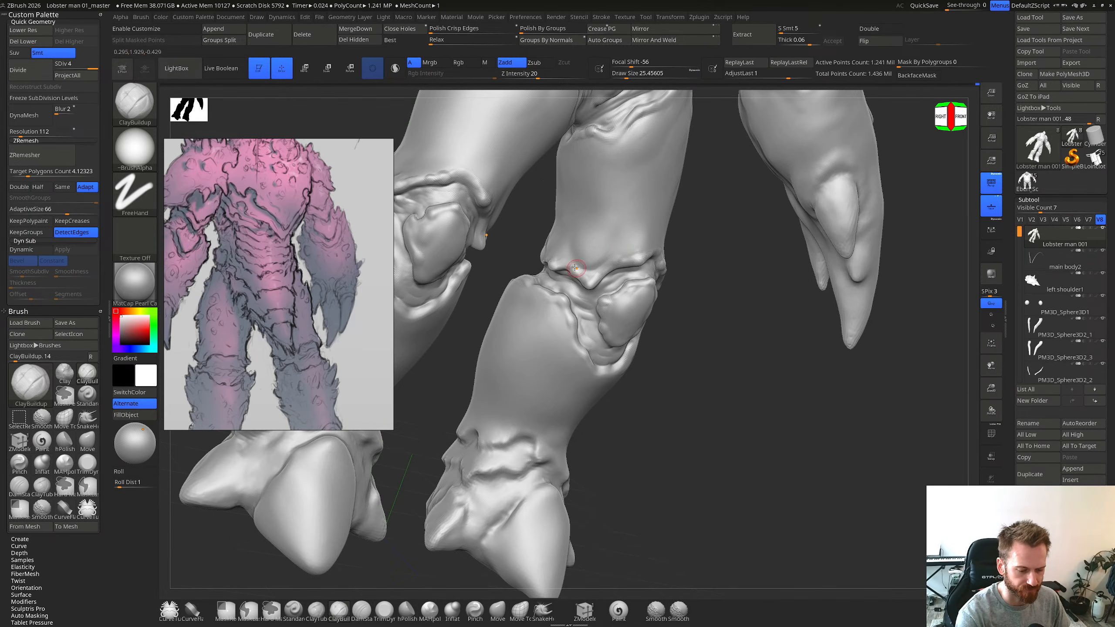
right_drag(615, 205, 631, 282)
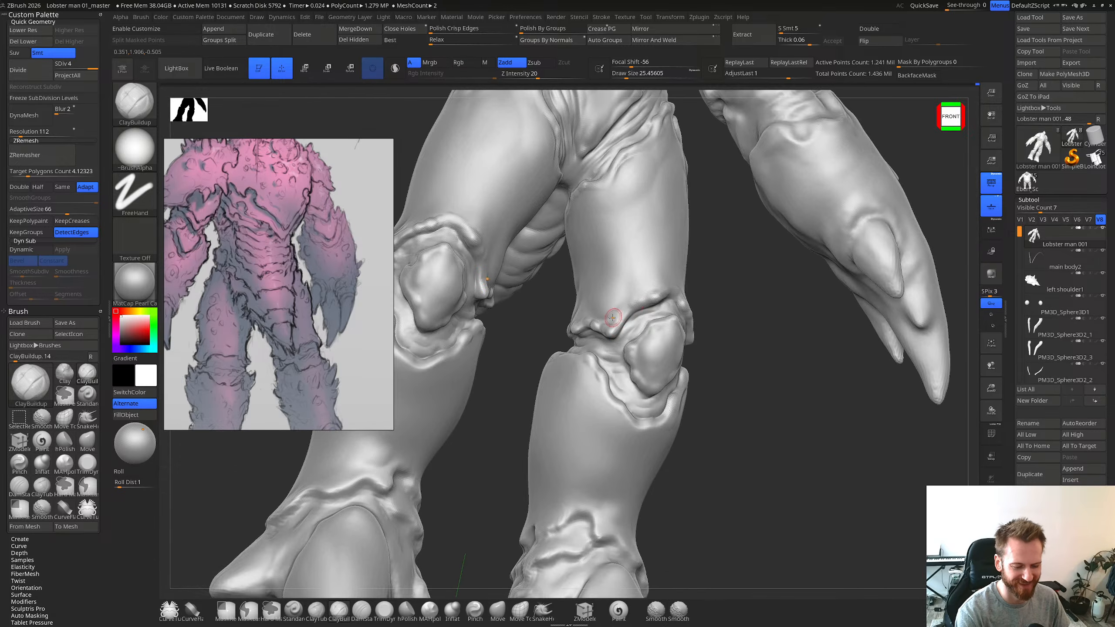
Step: Deepen the creases around the kneecap's lower edge with DamStandard at a draw size of about 25
mouse_move(607, 304)
right_down()
mouse_move(627, 317)
mouse_move(665, 290)
mouse_move(635, 332)
right_up()
mouse_move(693, 357)
alt+right_down()
mouse_move(690, 409)
mouse_move(666, 428)
mouse_move(659, 453)
mouse_move(655, 424)
alt+right_up()
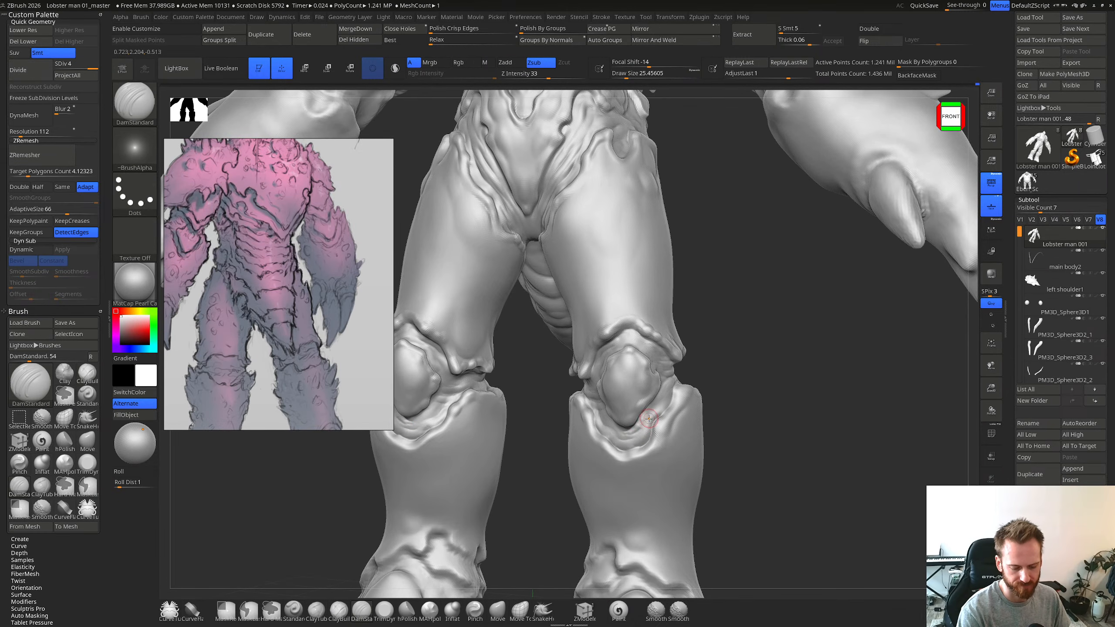
right_drag(649, 418, 637, 428)
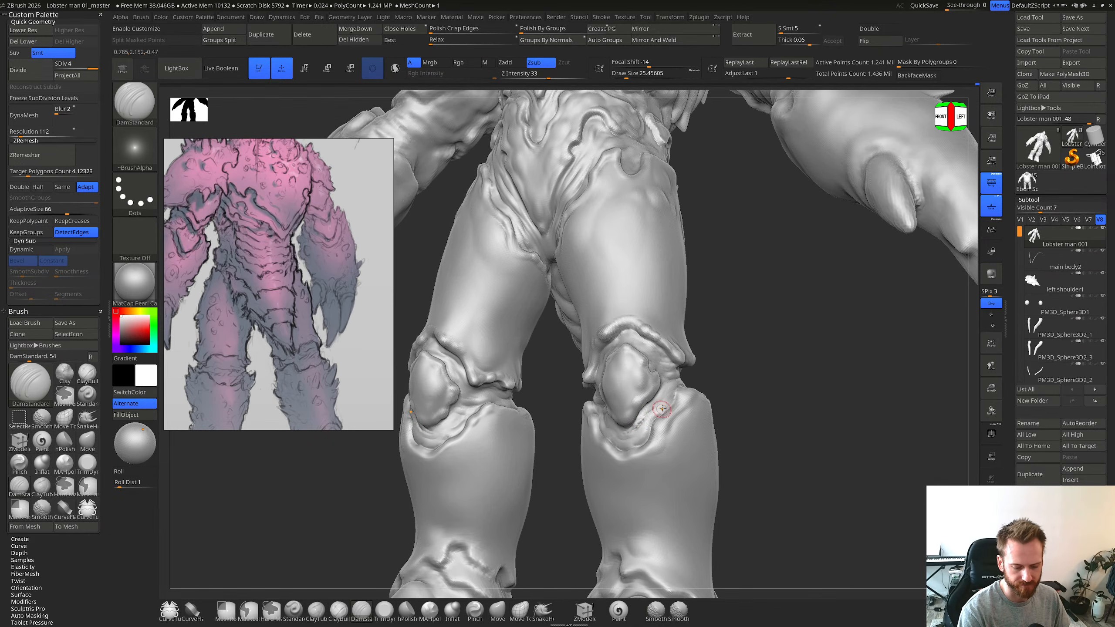
shift+right_drag(648, 413, 659, 413)
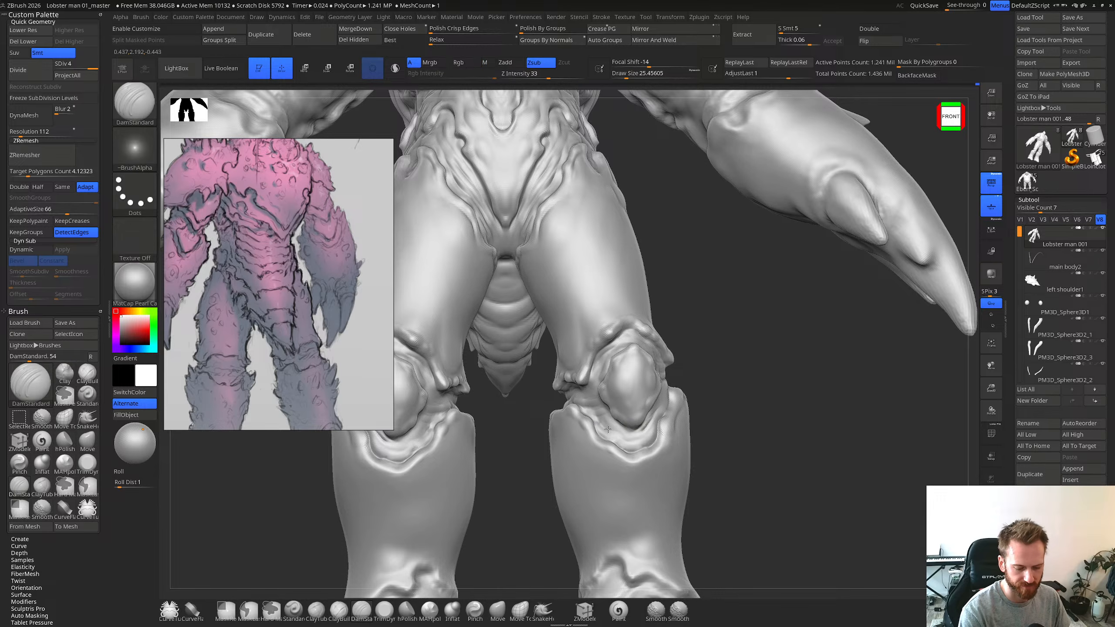
Step: Add detail to the folds between the kneecap and shin plate rim with ClayBuildup at a draw size of about 25
key(b)
key(c)
key(b)
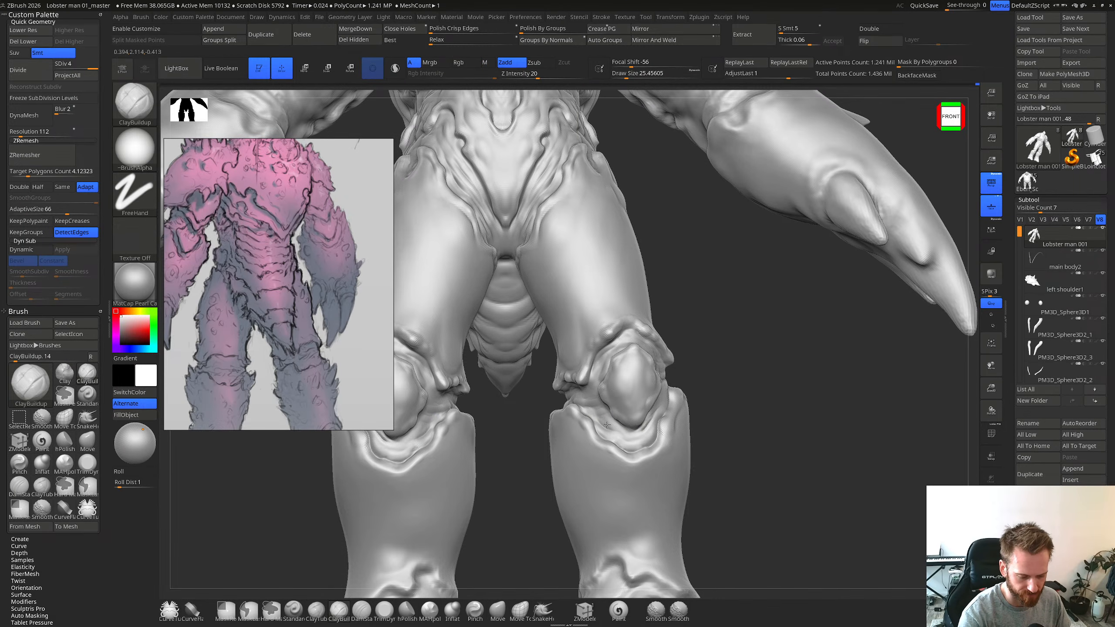
right_drag(602, 439, 610, 455)
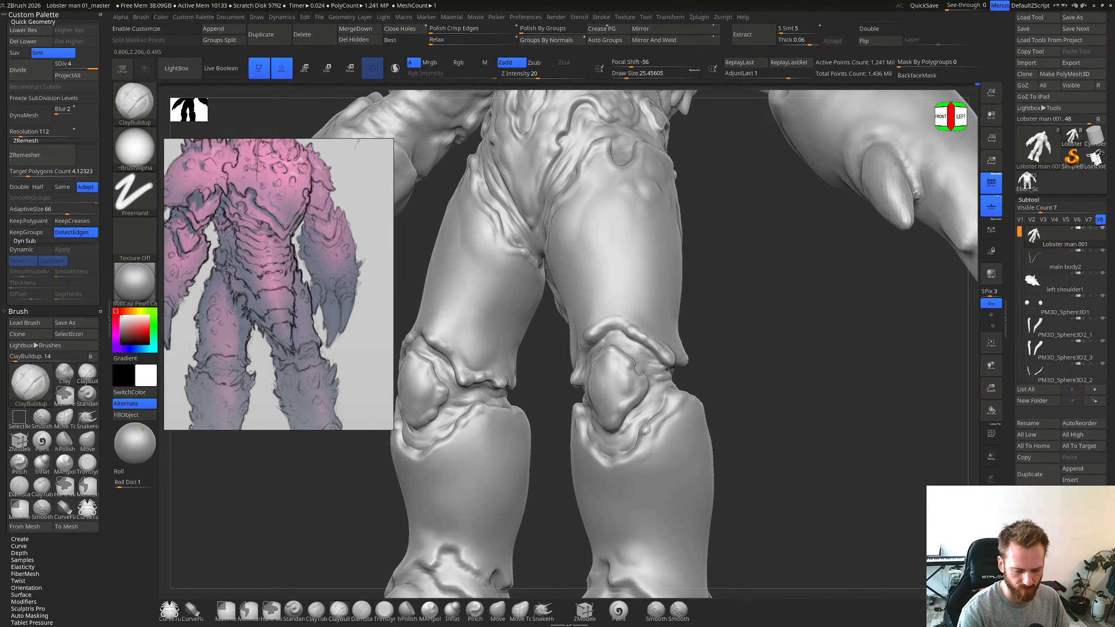
drag(648, 427, 646, 430)
Step: Examine the knees and leg armour from several angles in relation to the whole body
ctrl+right_drag(646, 431, 624, 395)
ctrl+right_drag(625, 396, 620, 432)
drag(644, 372, 671, 365)
mouse_move(792, 394)
mouse_down()
mouse_move(811, 394)
mouse_move(830, 370)
mouse_move(792, 387)
mouse_move(814, 375)
mouse_move(769, 353)
mouse_move(803, 372)
mouse_move(799, 381)
mouse_move(816, 379)
mouse_up()
mouse_move(751, 374)
mouse_down()
mouse_move(803, 391)
mouse_move(795, 370)
mouse_move(811, 380)
mouse_move(766, 395)
mouse_move(781, 394)
mouse_move(775, 413)
mouse_up()
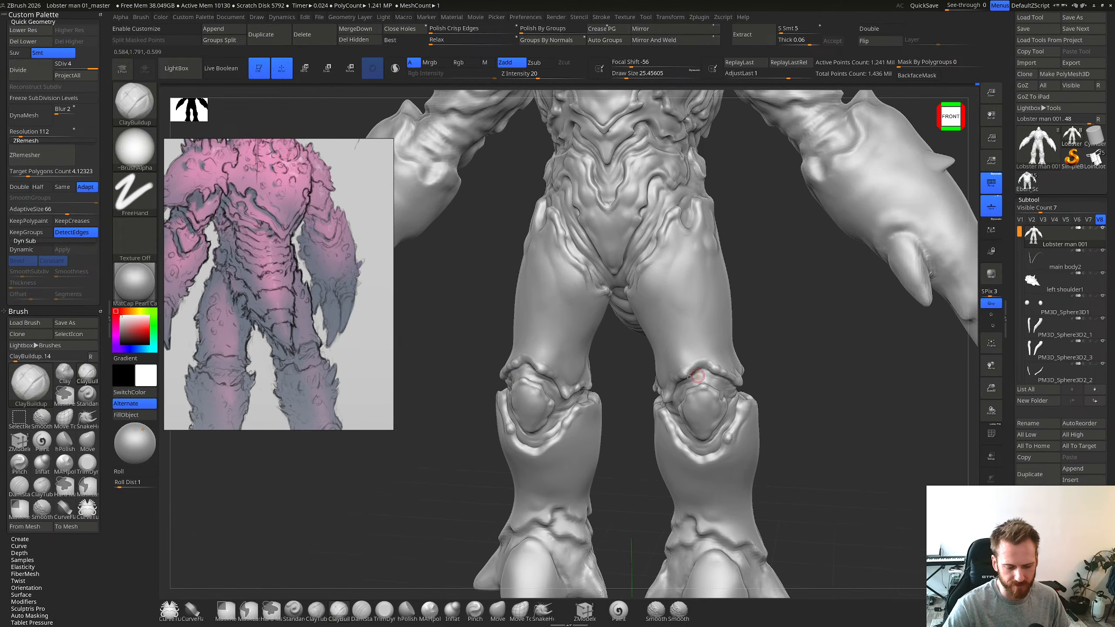
drag(626, 382, 617, 390)
drag(851, 457, 775, 433)
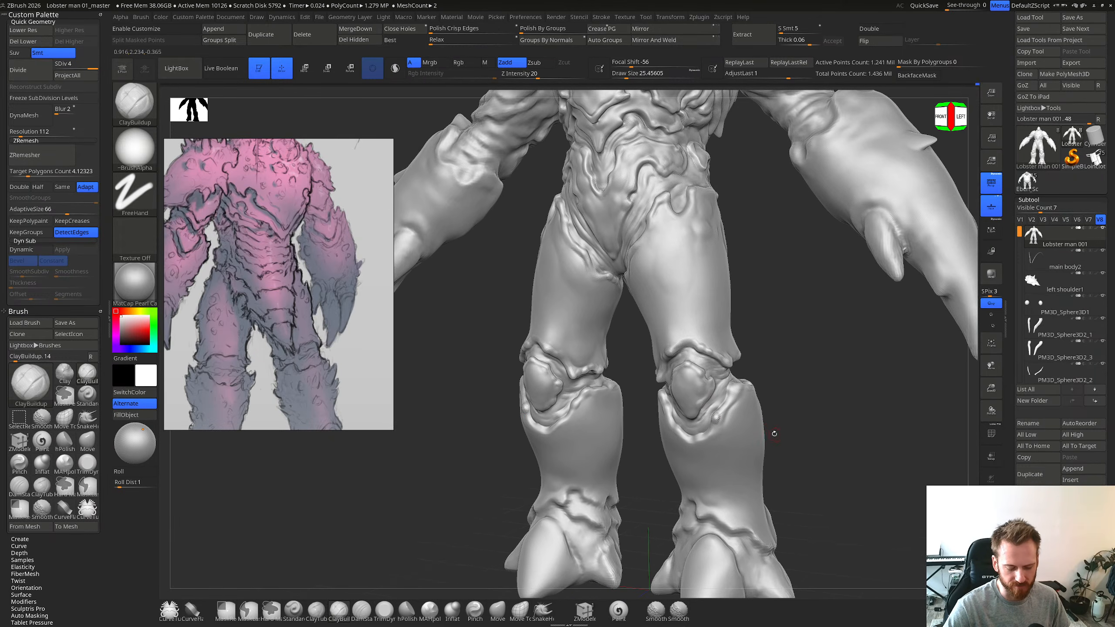
right_drag(714, 417, 705, 421)
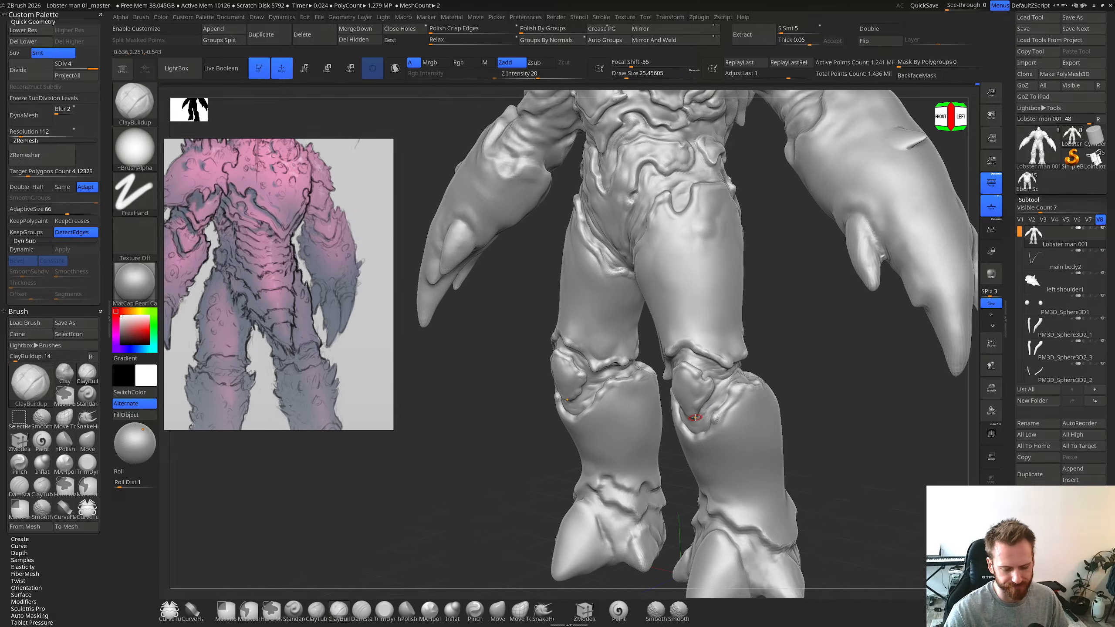
Step: Add broad volume to the upper outer shin plate with ClayBuildup at draw sizes of about 71 to 85
drag(705, 421, 708, 418)
right_drag(723, 380, 730, 422)
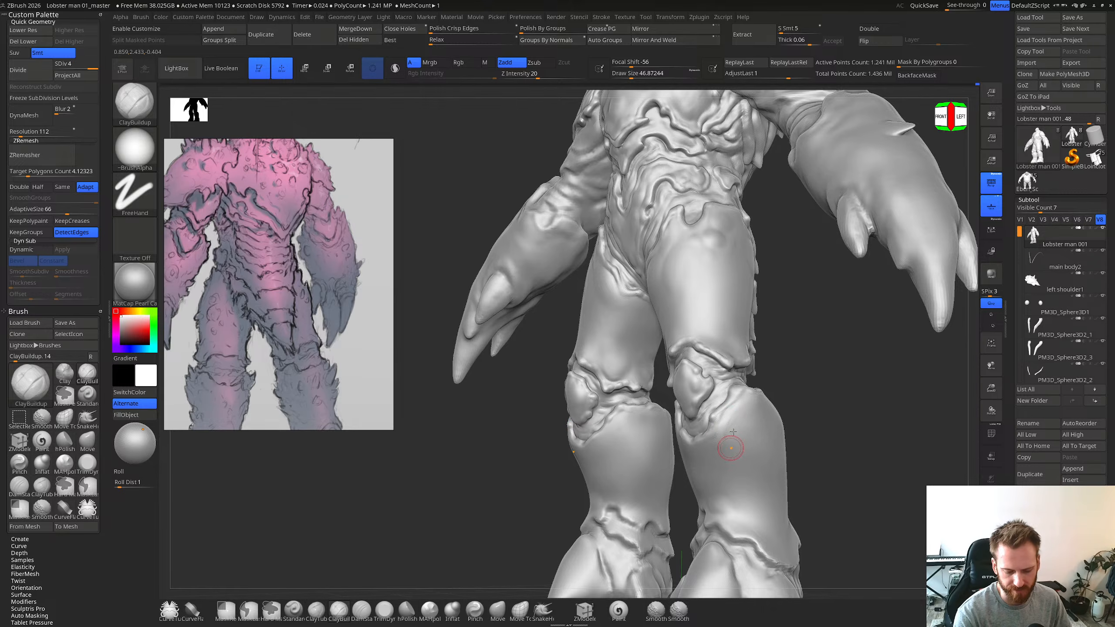
key(s)
key(s)
drag(735, 428, 742, 429)
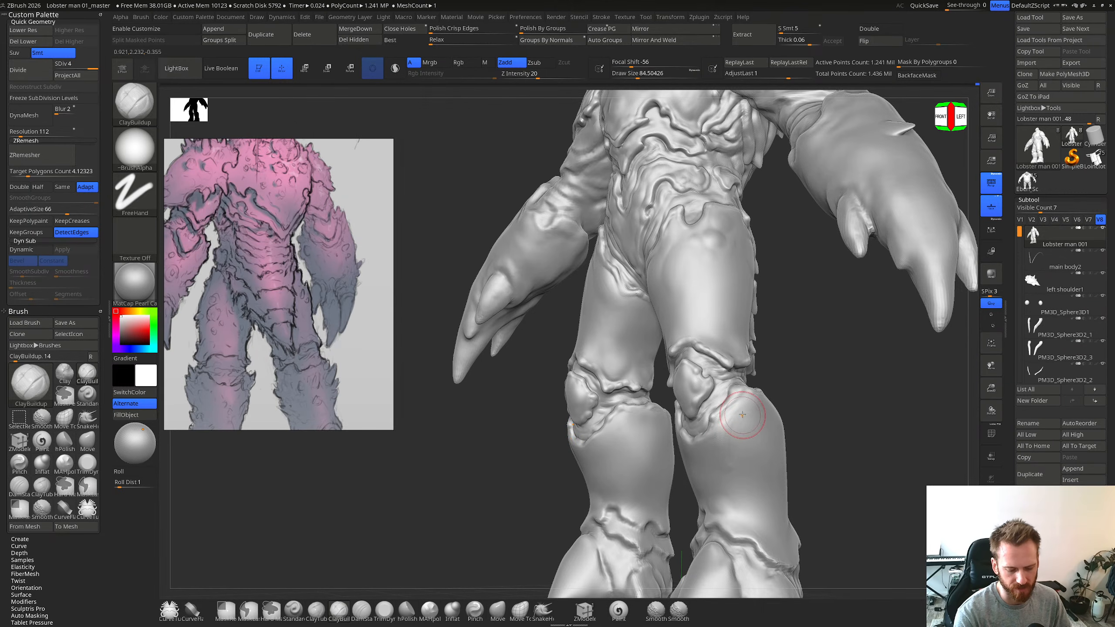
mouse_move(739, 456)
shift+right_down()
mouse_move(727, 463)
mouse_move(727, 422)
shift+right_up()
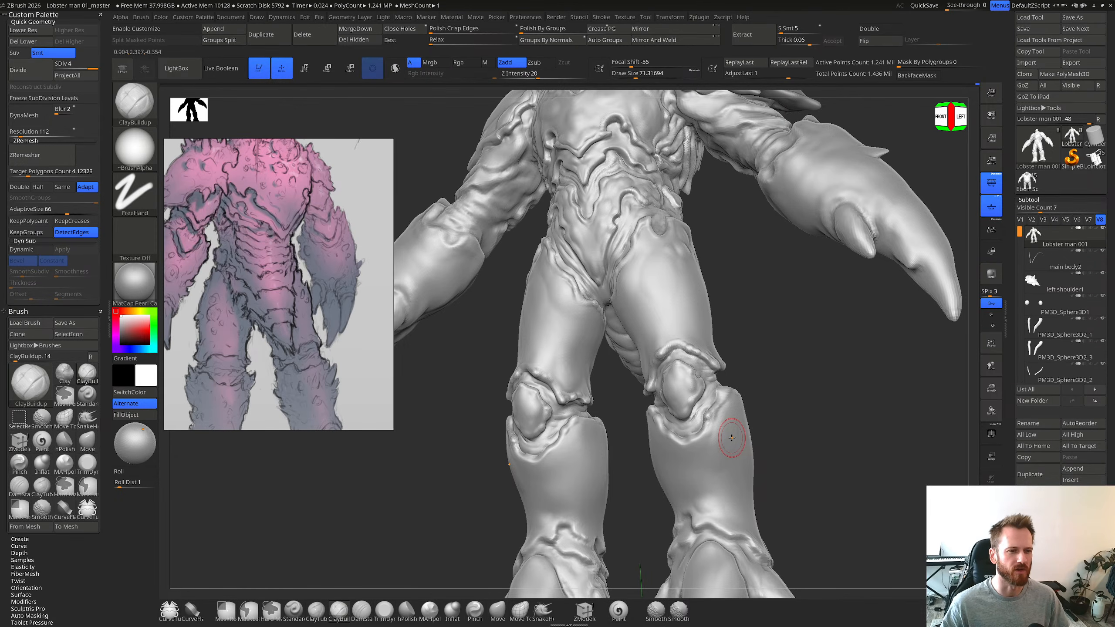
Step: Carve the crease along the back rim of the shin plate with DamStandard at a draw size of about 51
right_drag(732, 438, 655, 382)
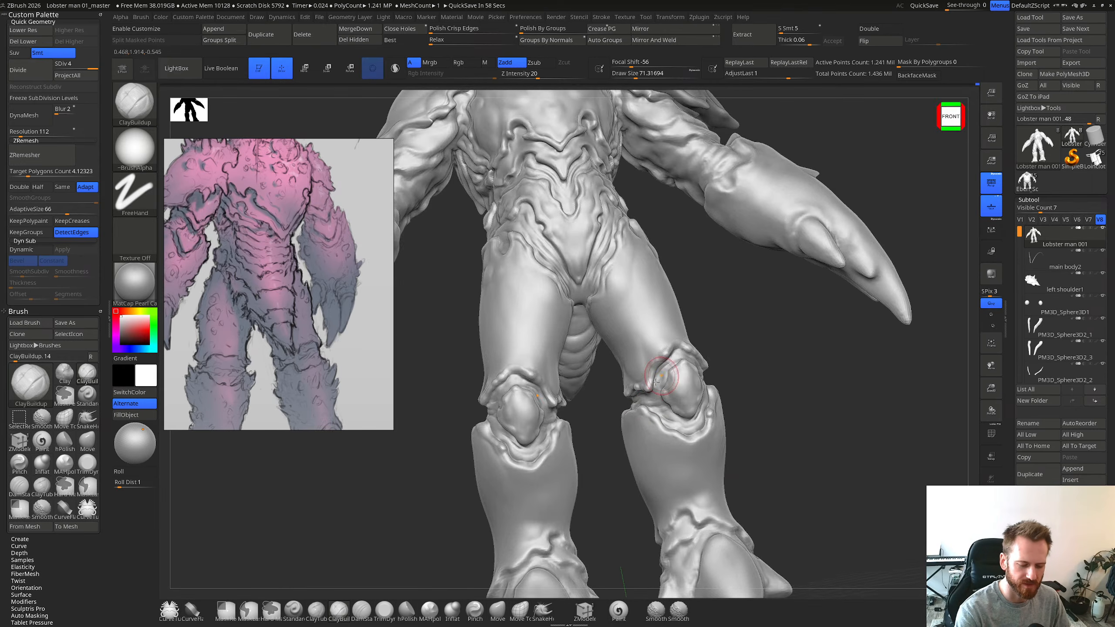
key(s)
drag(659, 413, 655, 413)
mouse_move(653, 371)
right_down()
mouse_move(689, 374)
mouse_move(666, 367)
mouse_move(641, 380)
right_up()
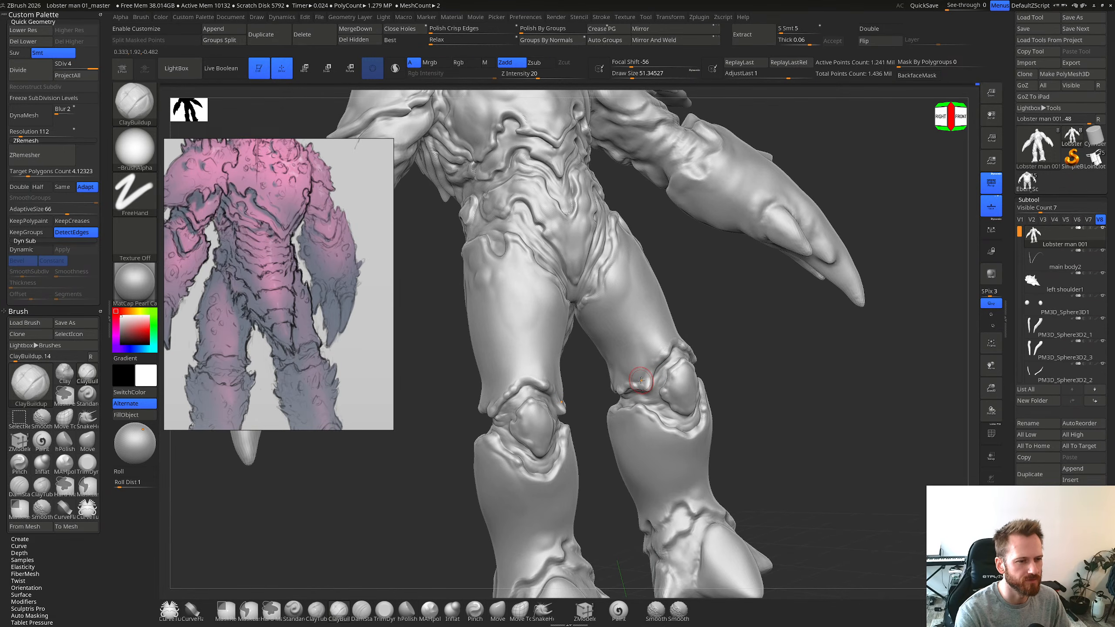
right_drag(641, 380, 817, 388)
key(b)
key(d)
key(s)
drag(610, 422, 636, 423)
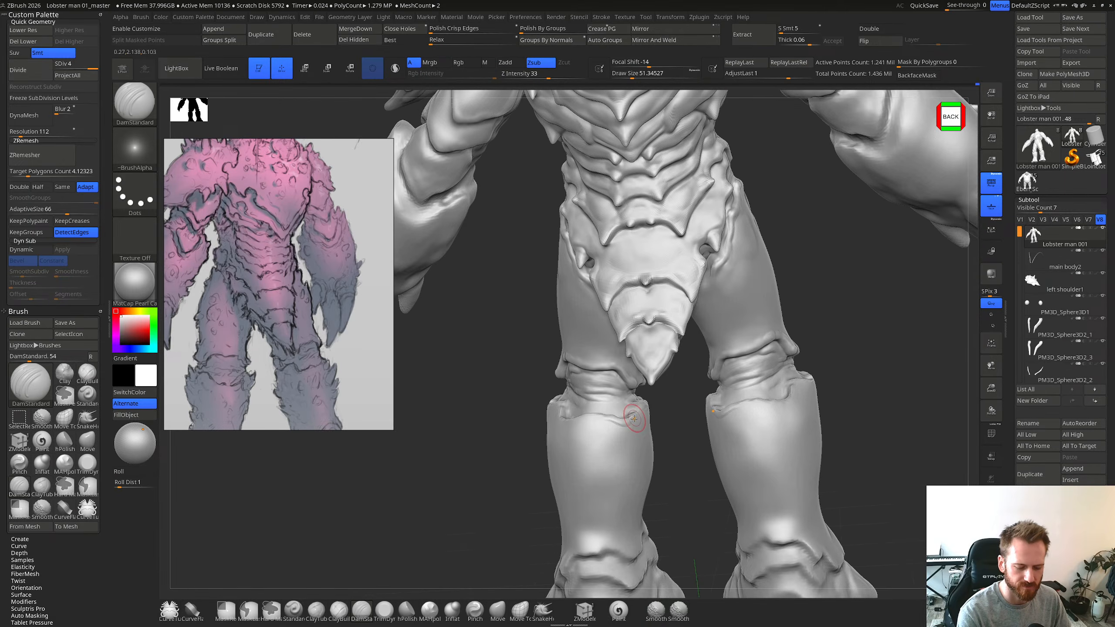
right_drag(636, 417, 584, 421)
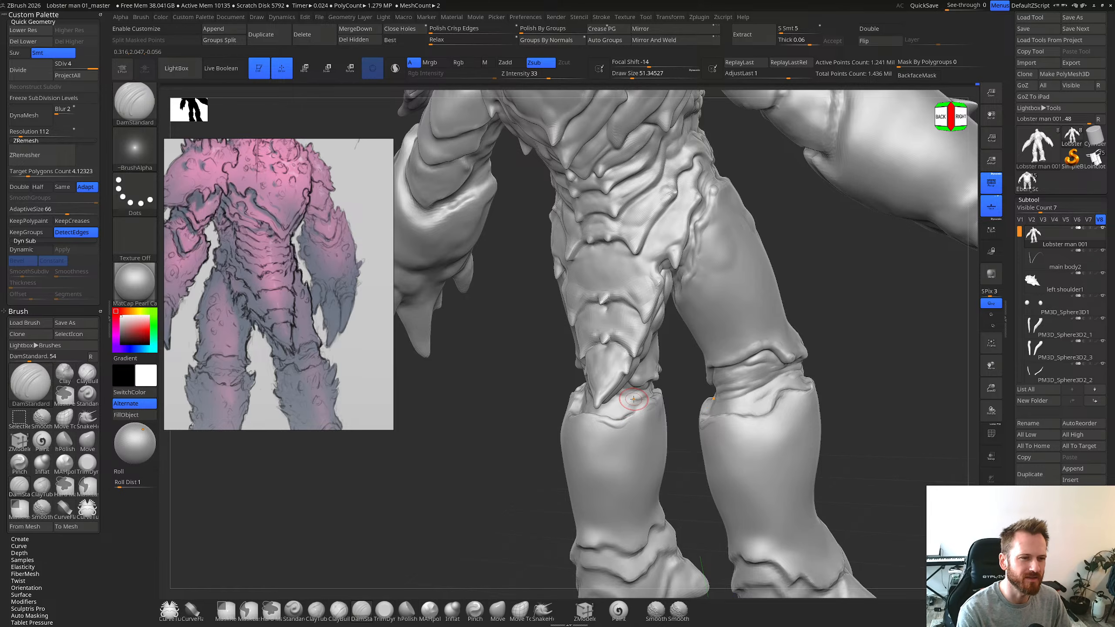
right_drag(632, 420, 629, 422)
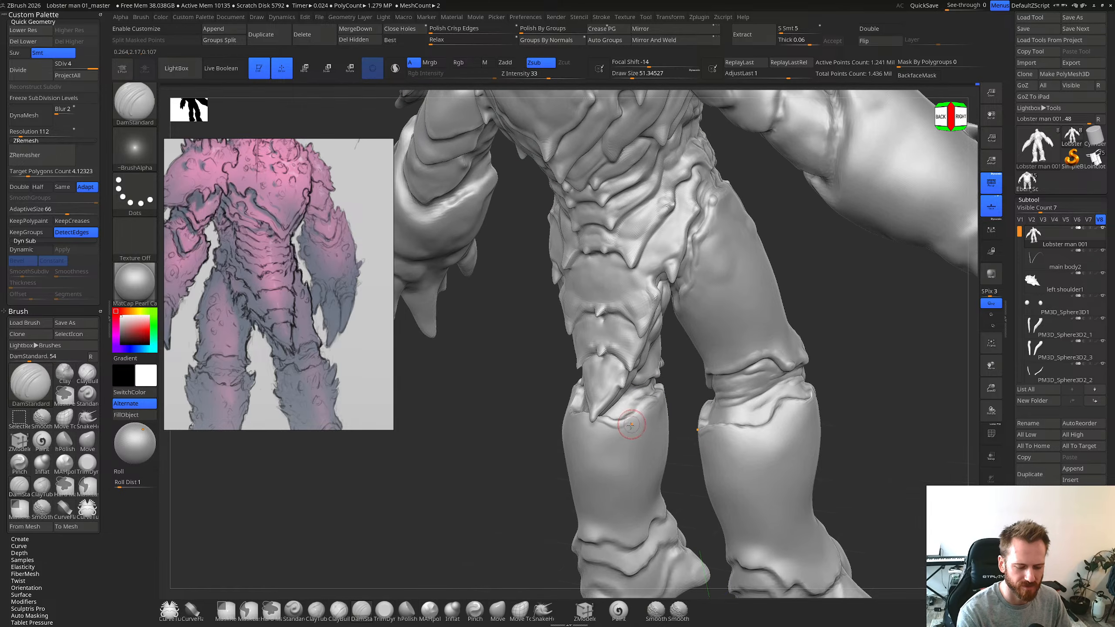
drag(628, 421, 641, 401)
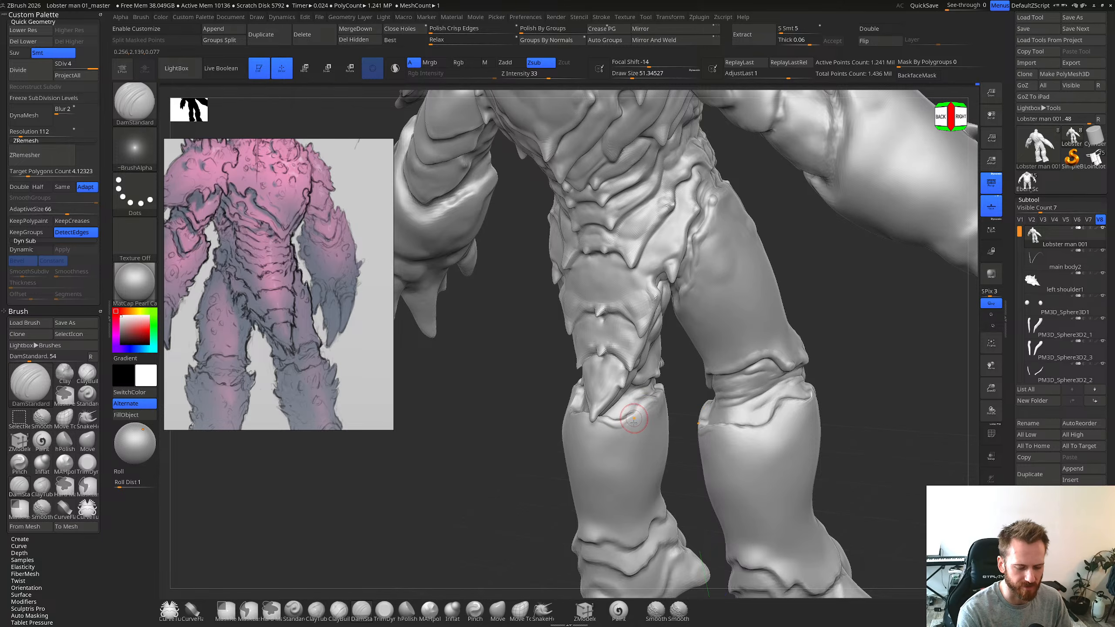
right_drag(634, 420, 628, 432)
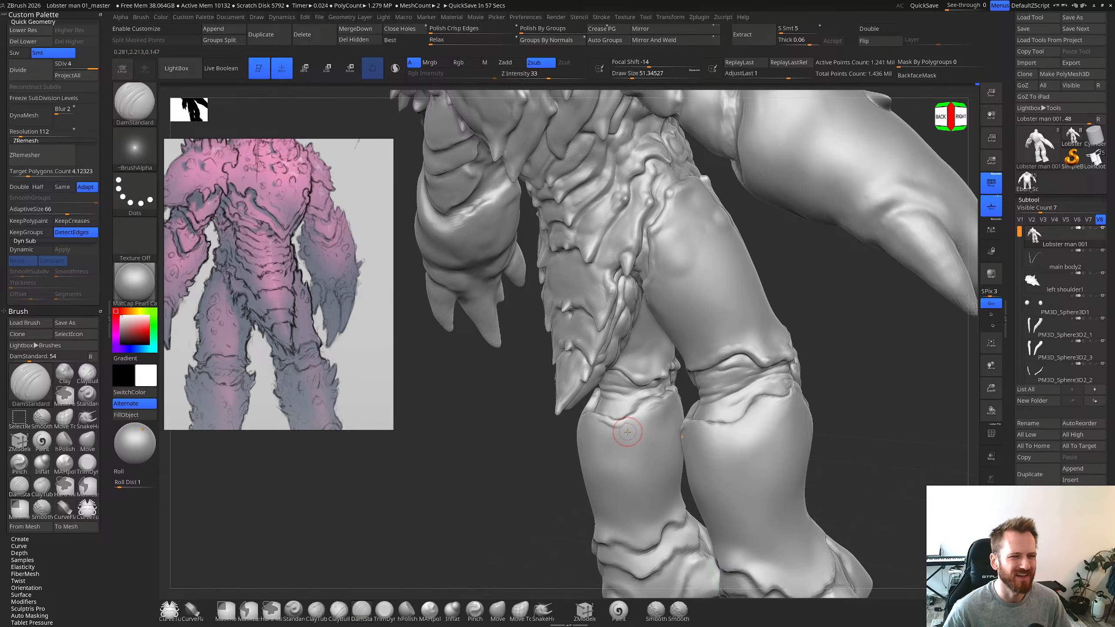
Step: Build up the folds and shin plate rim at the back of the knee with ClayBuildup at a draw size of about 32
key(s)
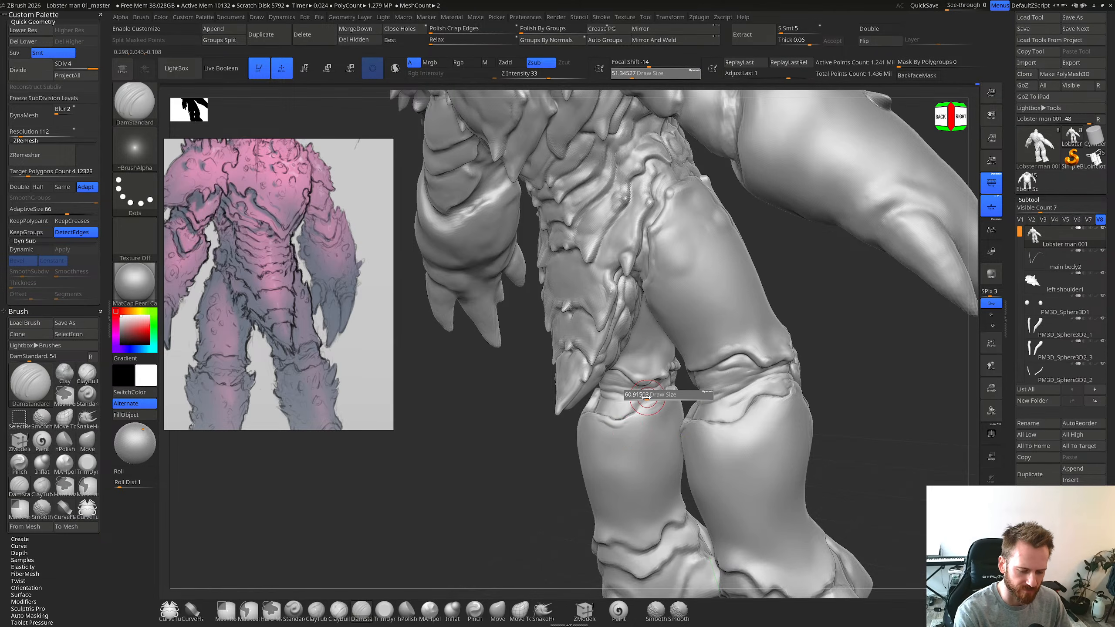
click(640, 401)
key(b)
key(c)
key(b)
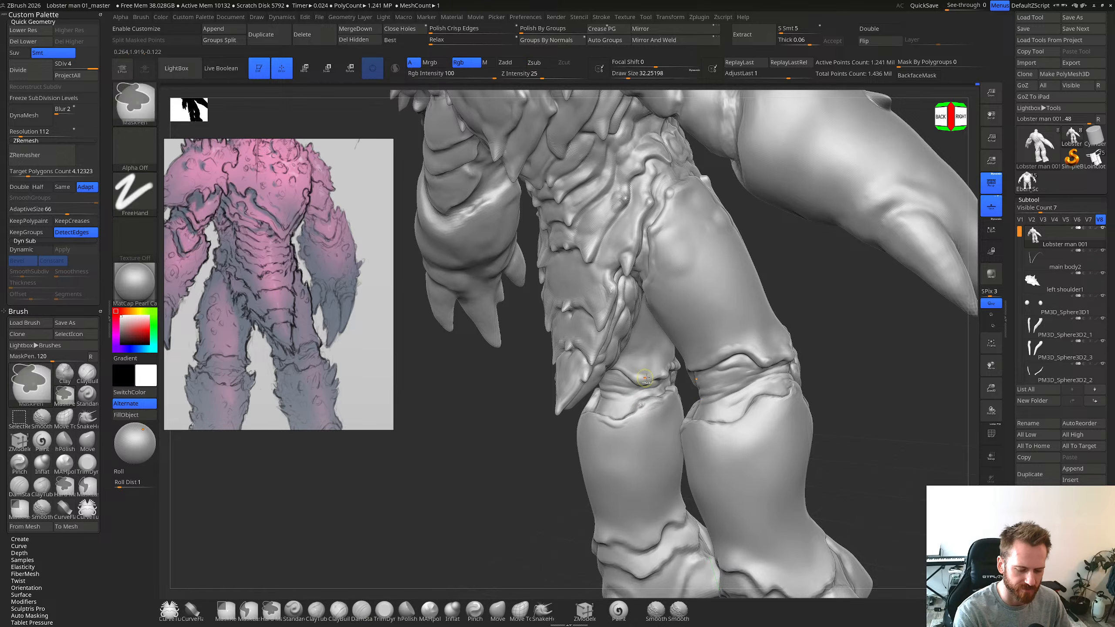
right_drag(653, 385, 644, 412)
drag(631, 420, 645, 405)
mouse_move(658, 388)
right_down()
mouse_move(659, 404)
mouse_move(676, 382)
mouse_move(589, 362)
mouse_move(534, 373)
right_up()
alt+right_drag(534, 374, 573, 423)
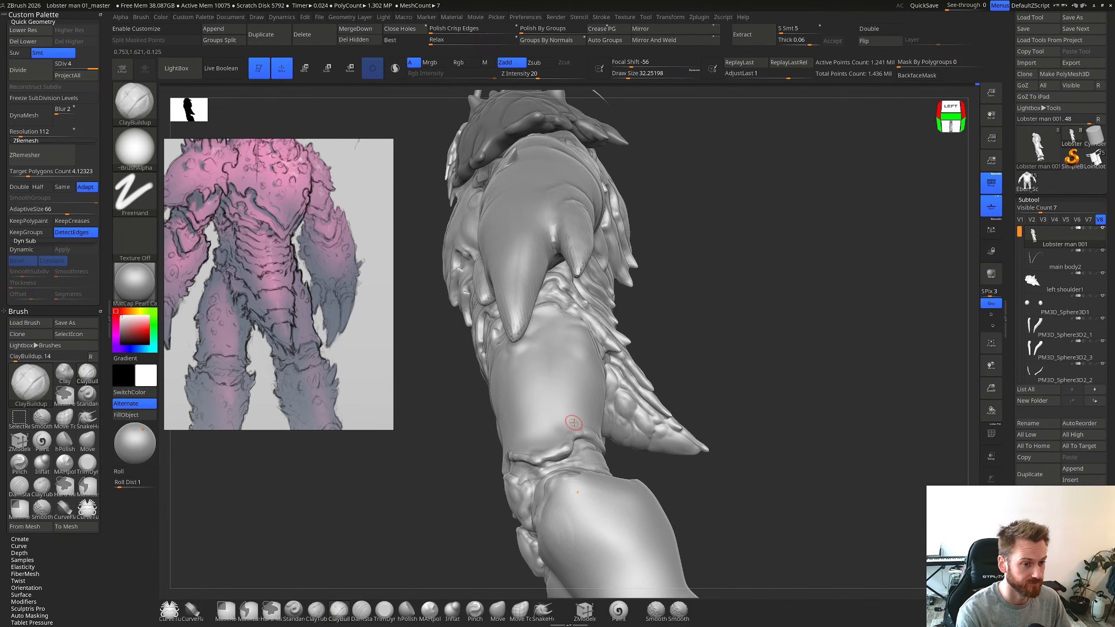
Step: Refine and smooth the thigh plate's lower rim on the outer side of the knee at a draw size of about 32
right_drag(577, 420, 586, 415)
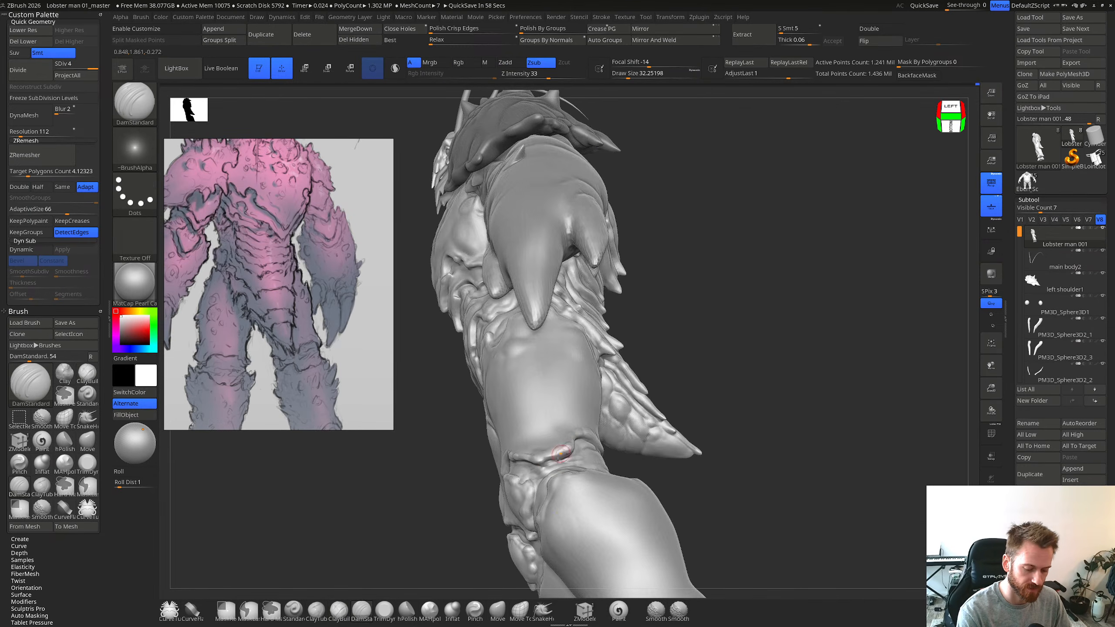
shift+drag(562, 456, 548, 465)
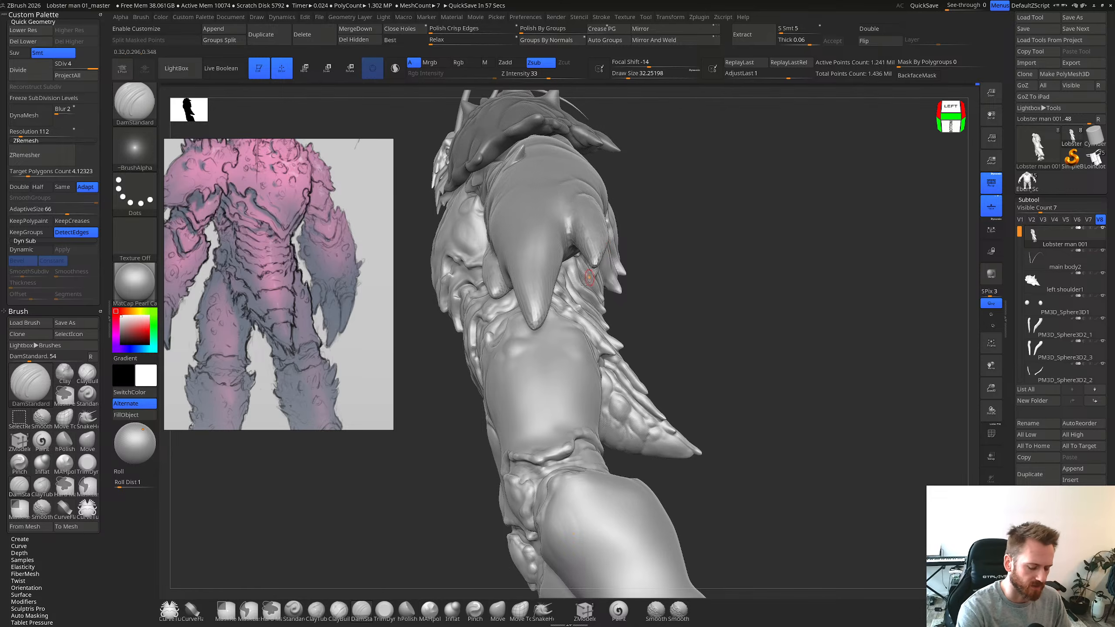
mouse_move(556, 330)
right_down()
mouse_move(650, 336)
mouse_move(632, 351)
right_up()
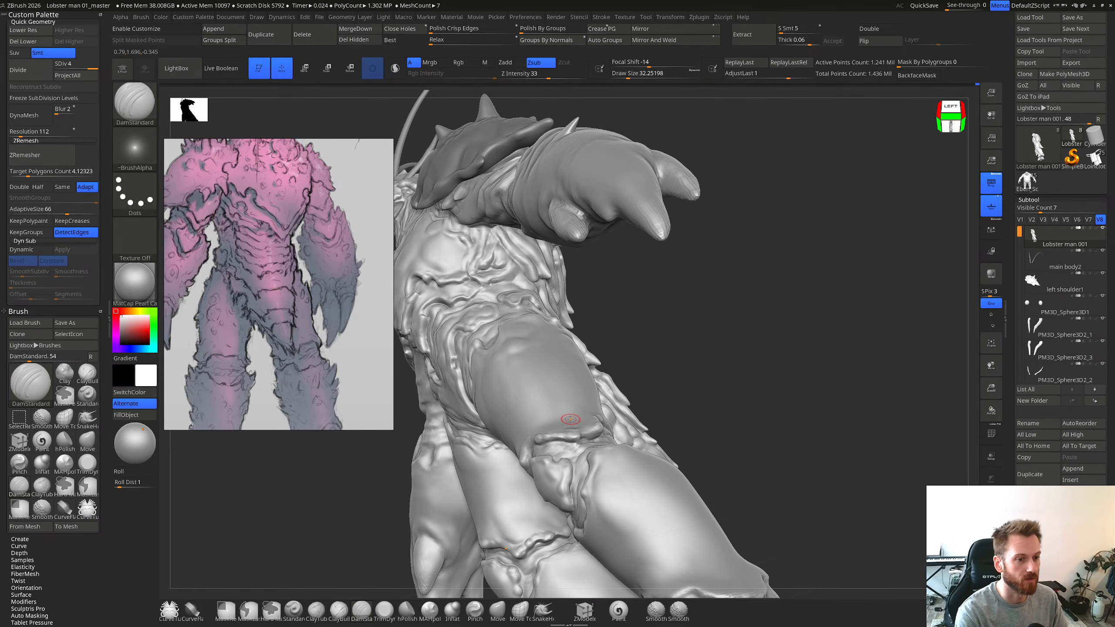
mouse_move(579, 406)
right_down()
mouse_move(579, 453)
mouse_move(607, 410)
mouse_move(587, 465)
right_up()
key(ctrl)
mouse_move(544, 479)
shift+mouse_down()
mouse_move(530, 486)
mouse_move(538, 481)
shift+mouse_up()
mouse_move(542, 479)
right_down()
mouse_move(571, 465)
mouse_move(560, 462)
right_up()
key(ctrl)
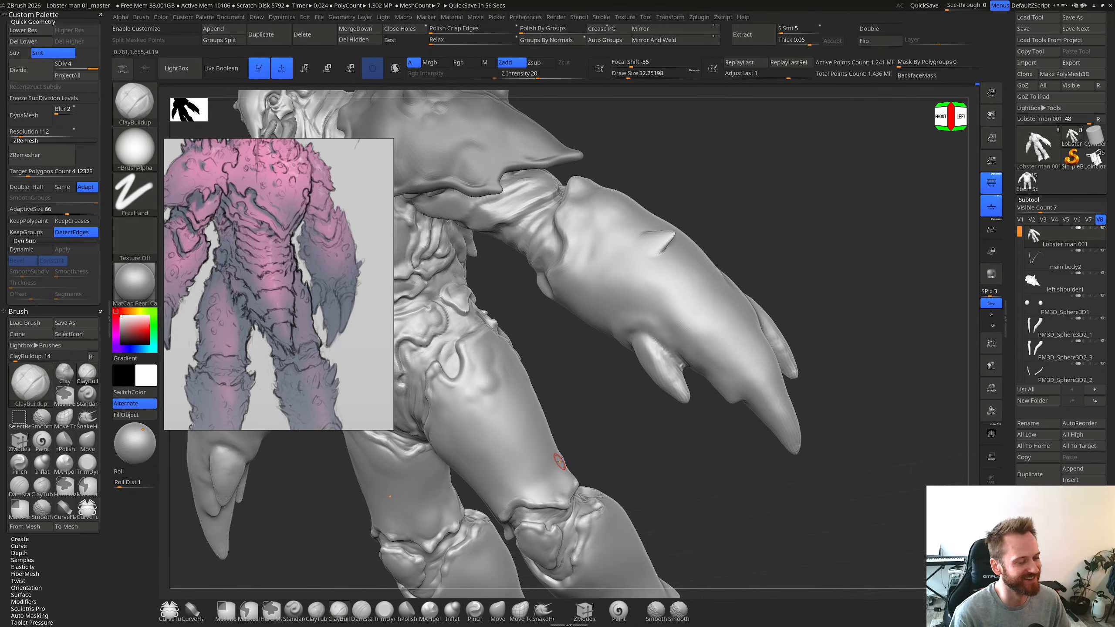
Step: Smooth the front of the thigh plate rim directly above the kneecap
right_drag(560, 461, 524, 398)
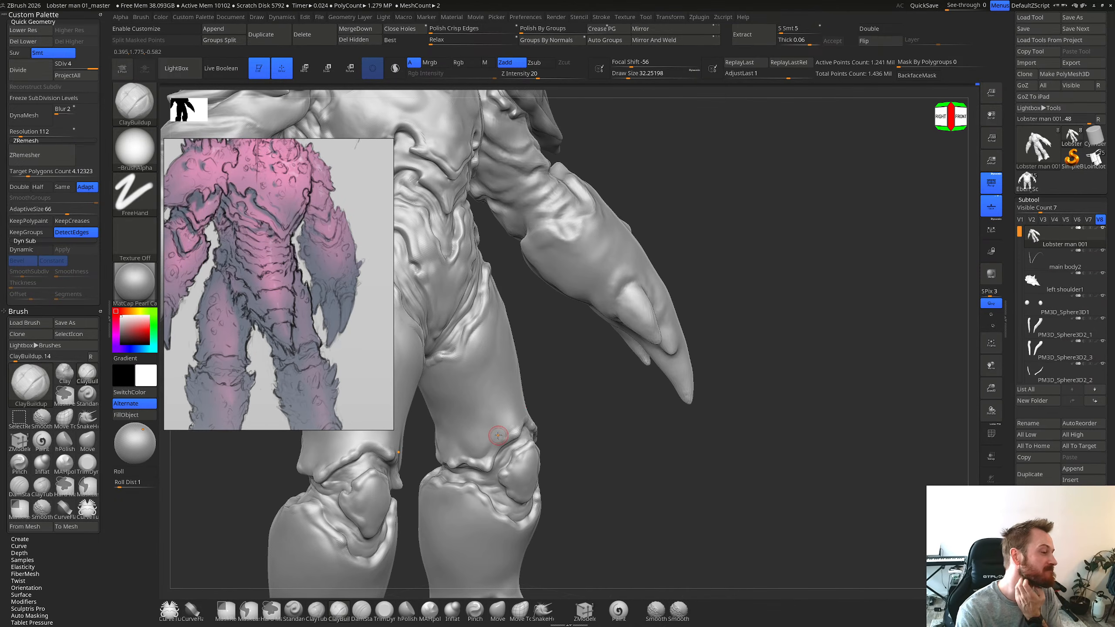
mouse_move(498, 435)
right_down()
mouse_move(525, 399)
mouse_move(550, 413)
mouse_move(577, 406)
mouse_move(577, 423)
mouse_move(596, 418)
right_up()
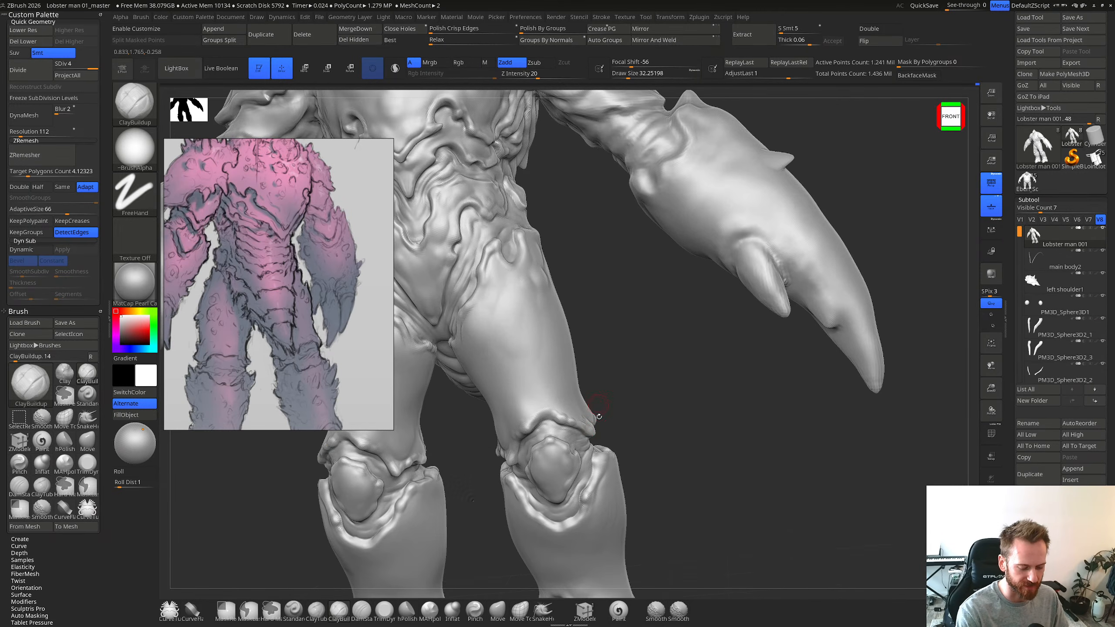
shift+drag(549, 434, 565, 428)
right_drag(627, 406, 602, 453)
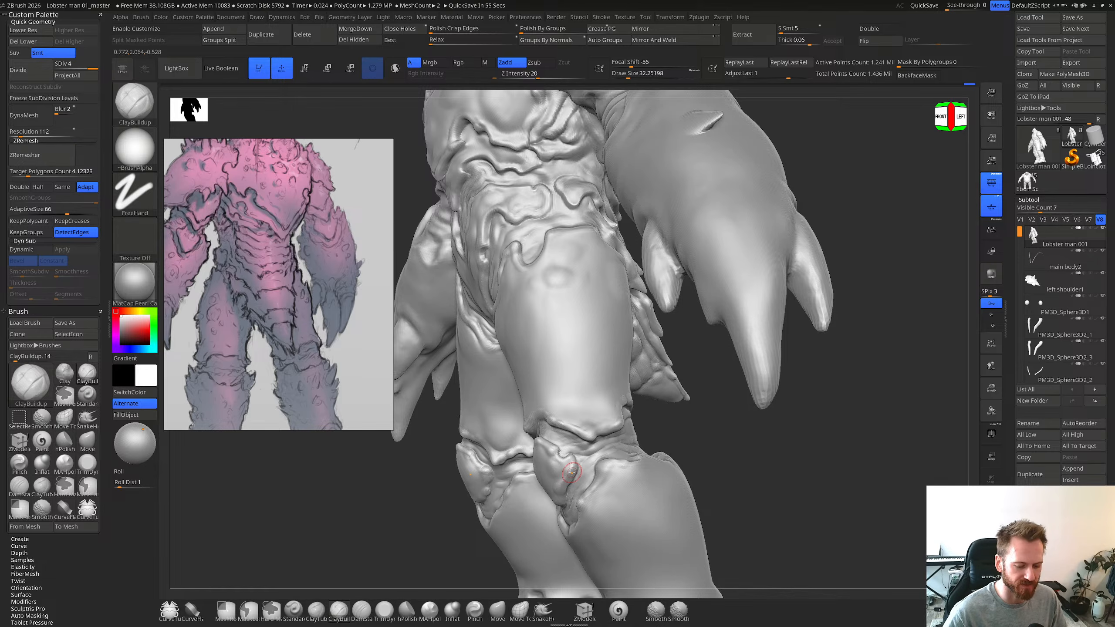
alt+drag(645, 405, 729, 351)
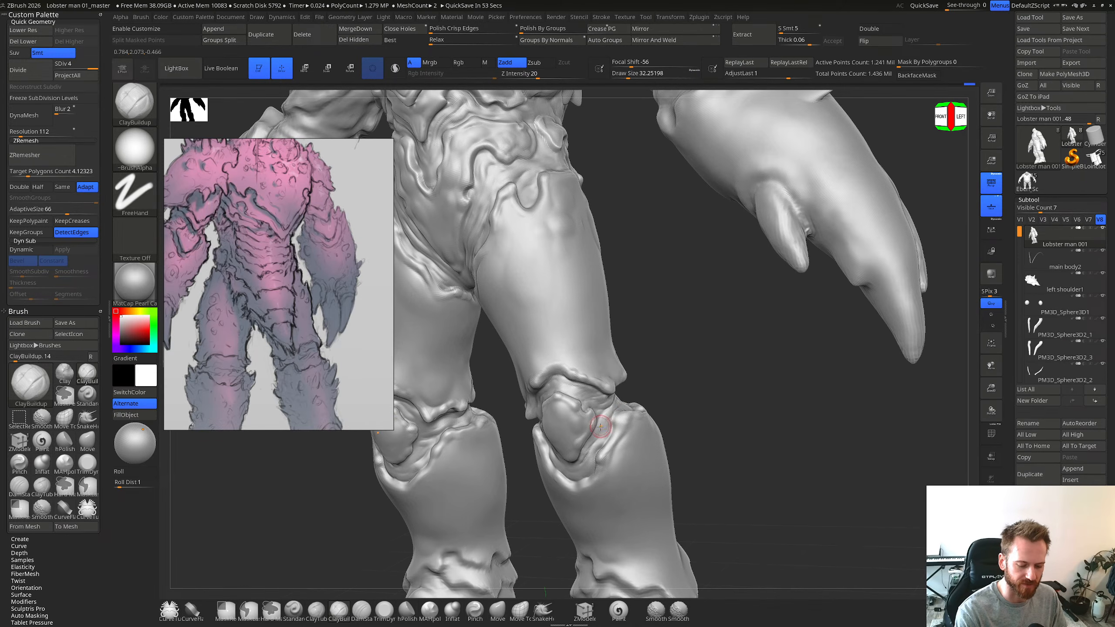
Step: Add fine folds around the outer side and back of the knee with ClayBuildup at a draw size of about 21
key(s)
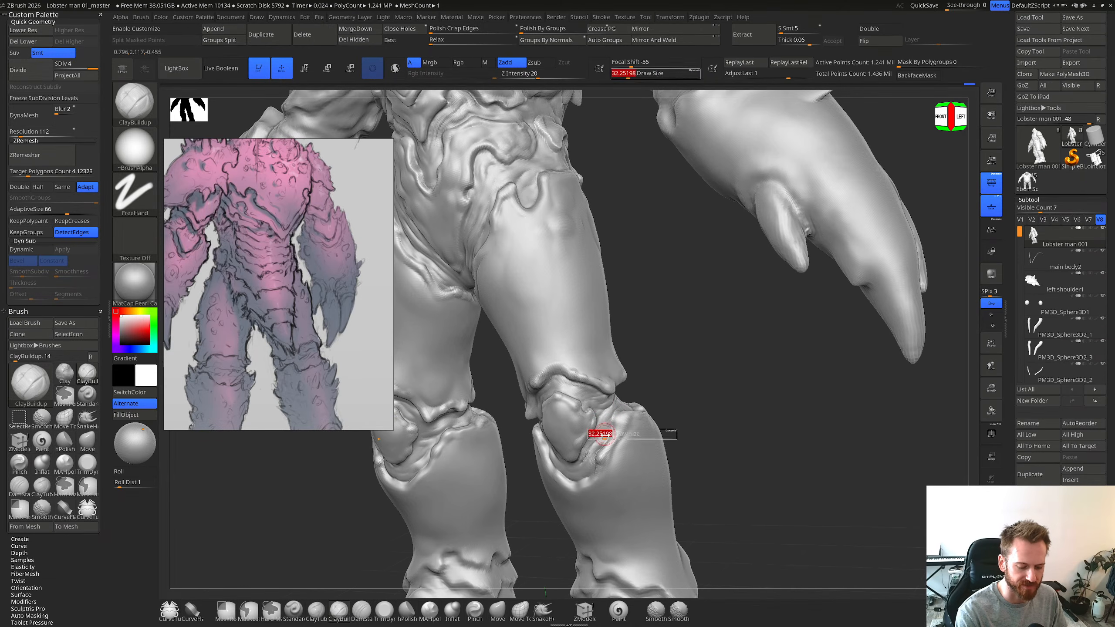
drag(603, 435, 594, 436)
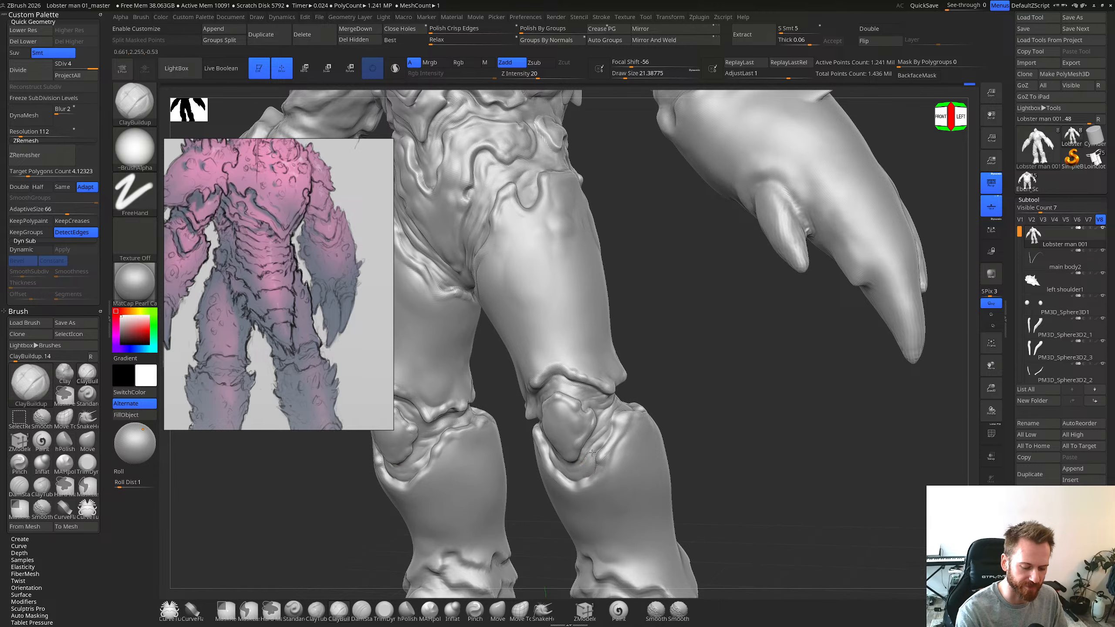
right_drag(609, 427, 568, 443)
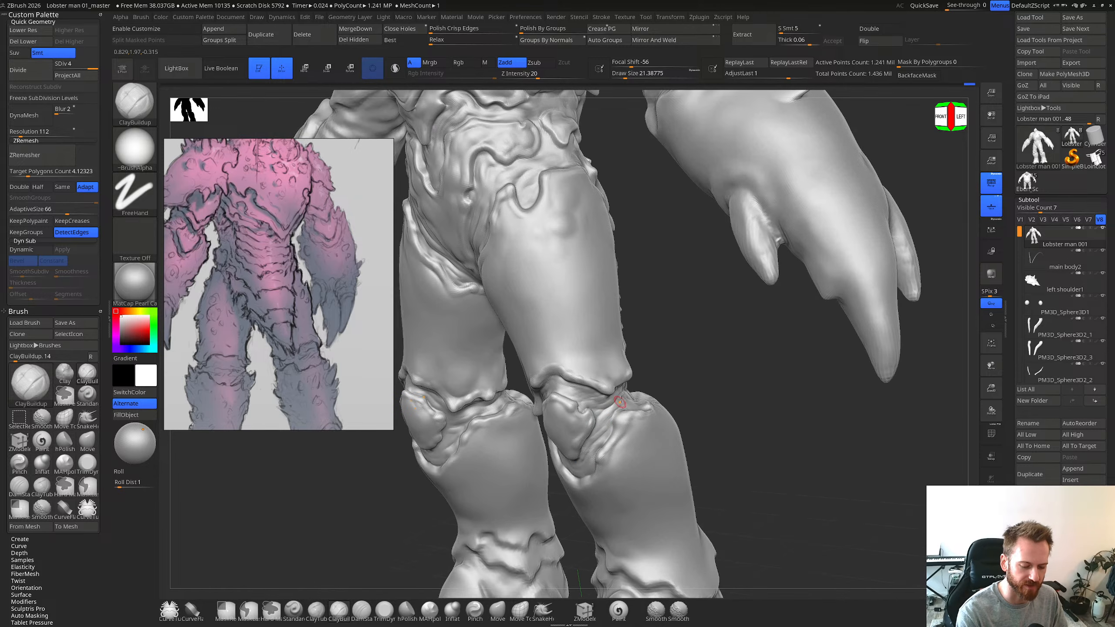
mouse_move(628, 363)
right_down()
mouse_move(615, 354)
mouse_move(644, 400)
right_up()
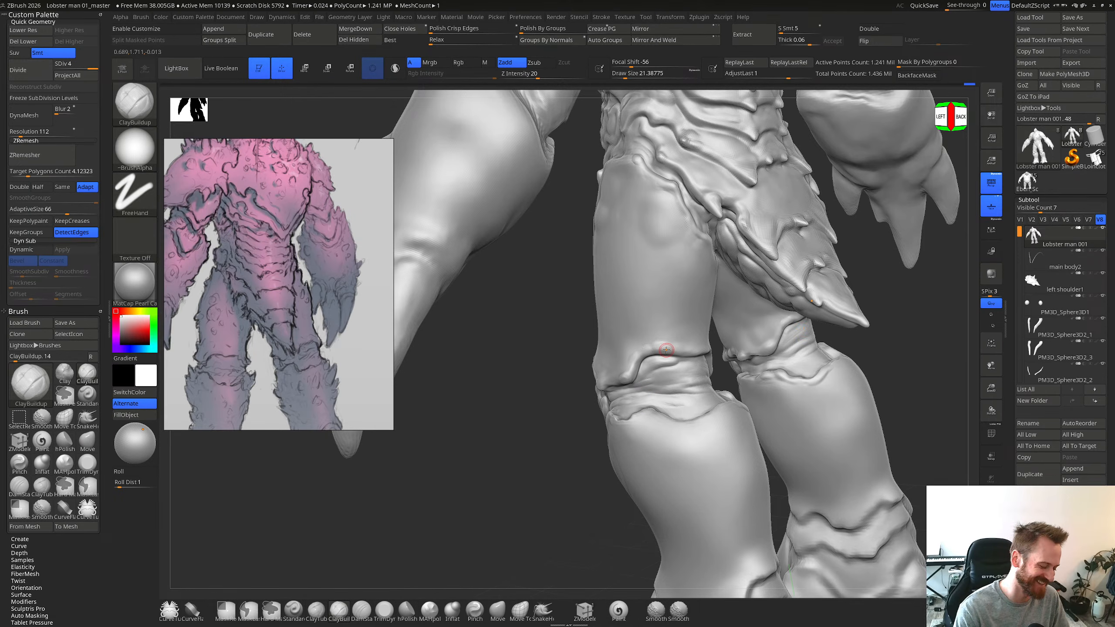
mouse_move(664, 372)
right_down()
mouse_move(666, 385)
mouse_move(647, 403)
right_up()
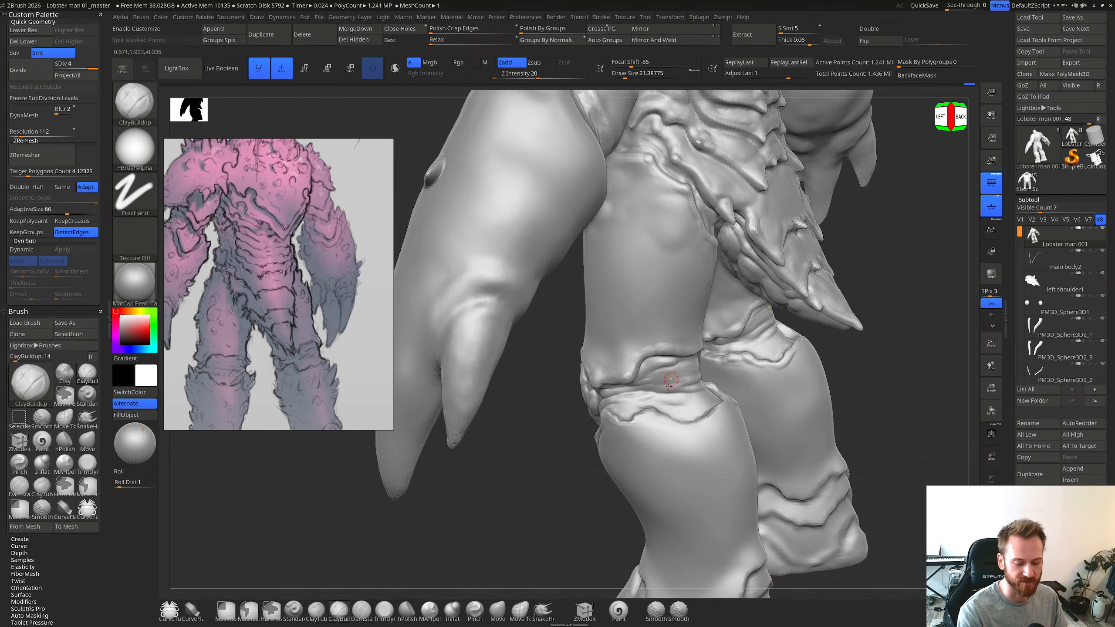
key(shift)
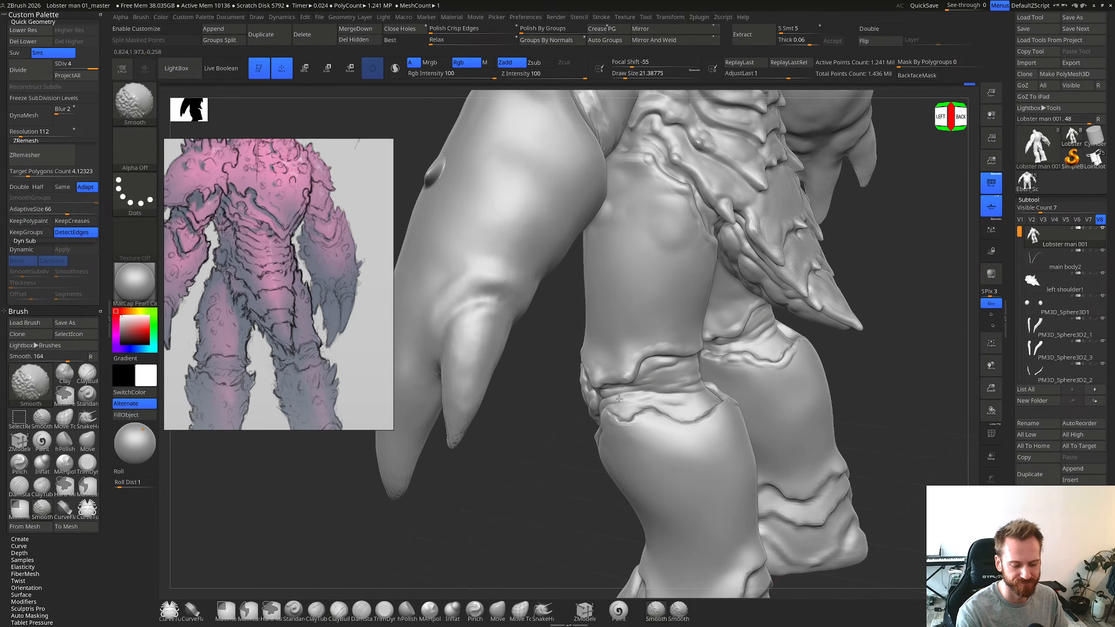
mouse_move(676, 411)
right_down()
mouse_move(637, 400)
mouse_move(643, 391)
mouse_move(625, 401)
right_up()
Step: Deepen the crease between the outer knee folds and the shin plate rim with DamStandard at a draw size of about 45
key(b)
key(d)
key(s)
key(s)
drag(621, 399, 626, 398)
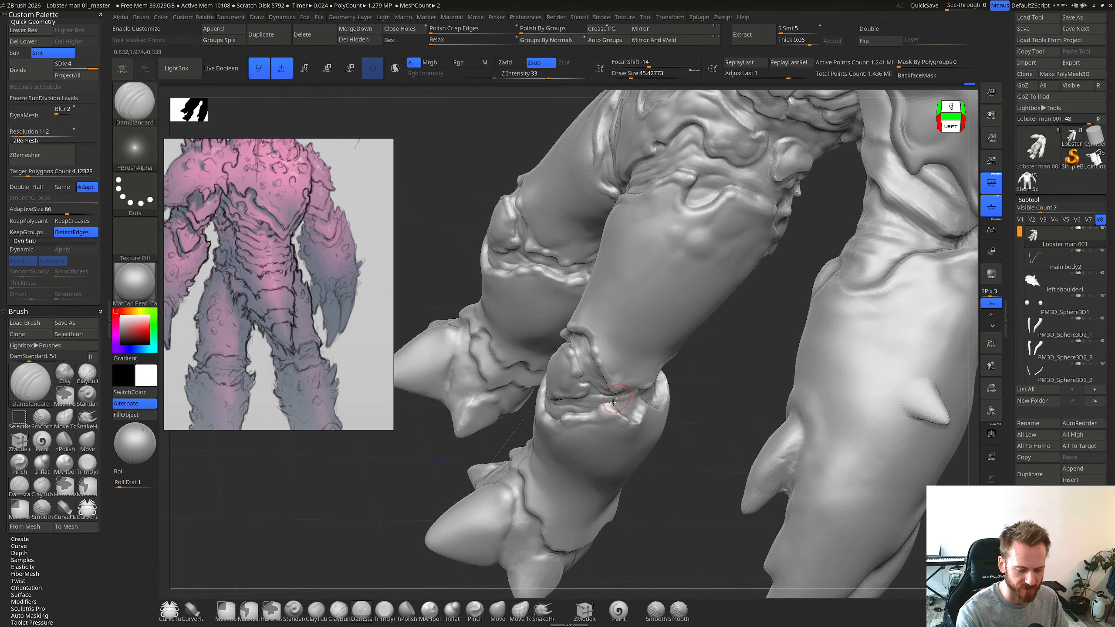
right_drag(613, 402, 611, 406)
key(shift)
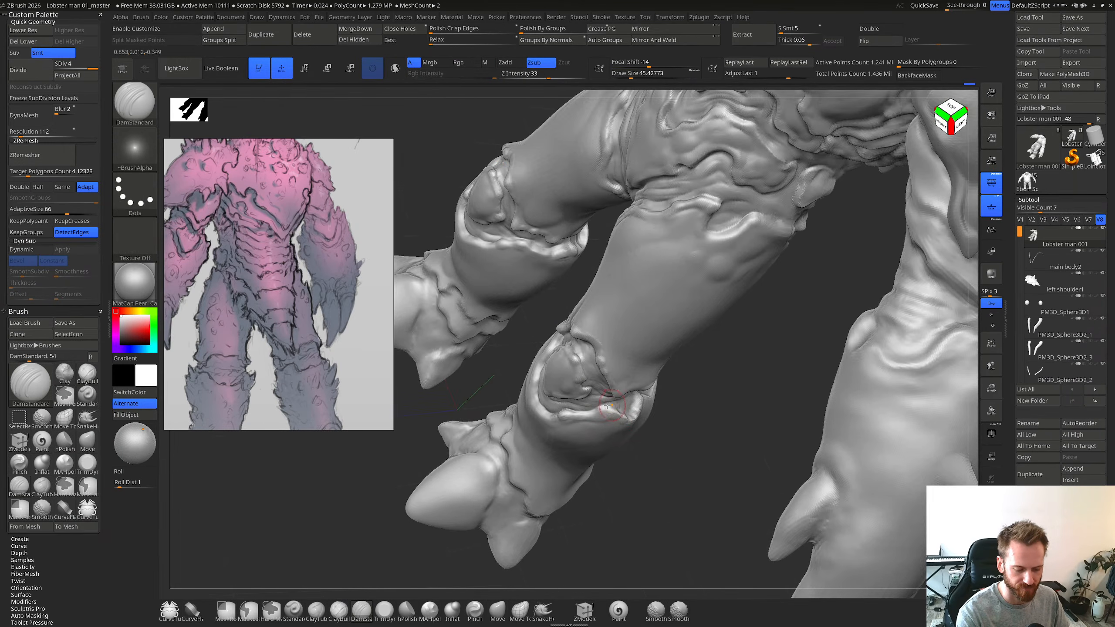
drag(608, 407, 617, 404)
mouse_move(618, 402)
right_down()
mouse_move(601, 379)
mouse_move(610, 387)
right_up()
key(ctrl)
mouse_move(611, 386)
right_down()
mouse_move(712, 400)
mouse_move(657, 405)
right_up()
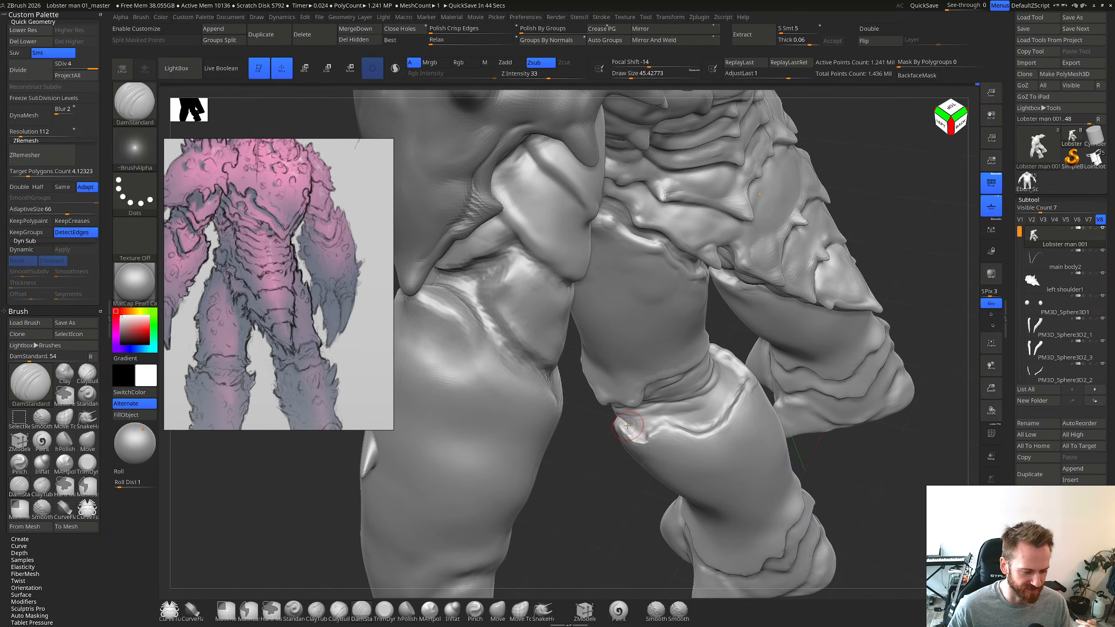
Step: Thicken the thigh plate's rim around the outer back of the knee with ClayBuildup at a draw size of about 32
right_drag(786, 367, 707, 360)
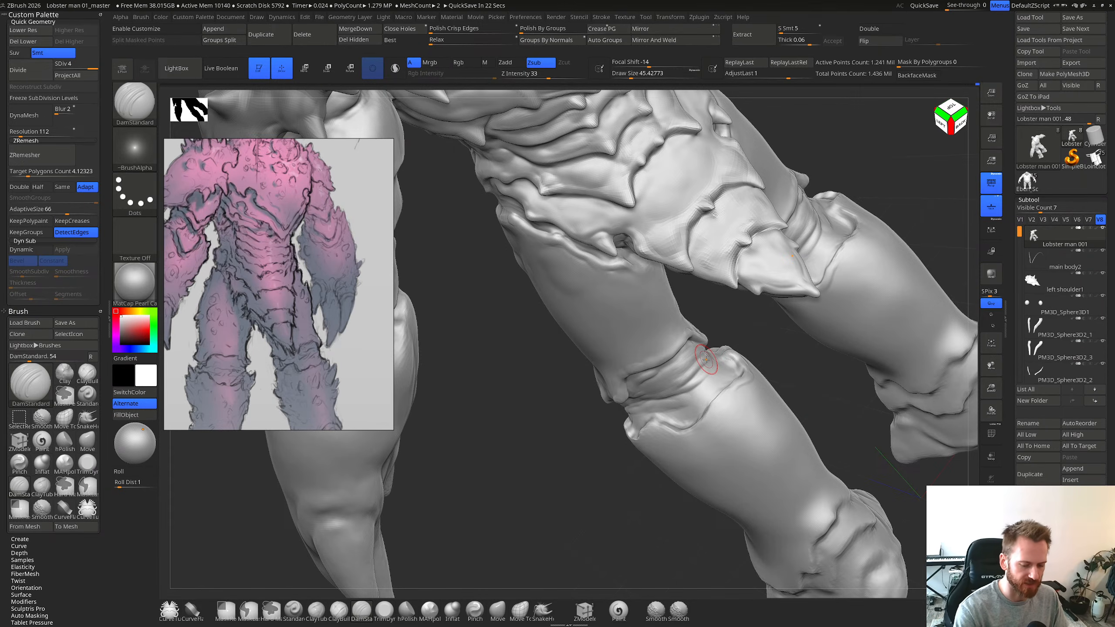
right_drag(707, 359, 670, 364)
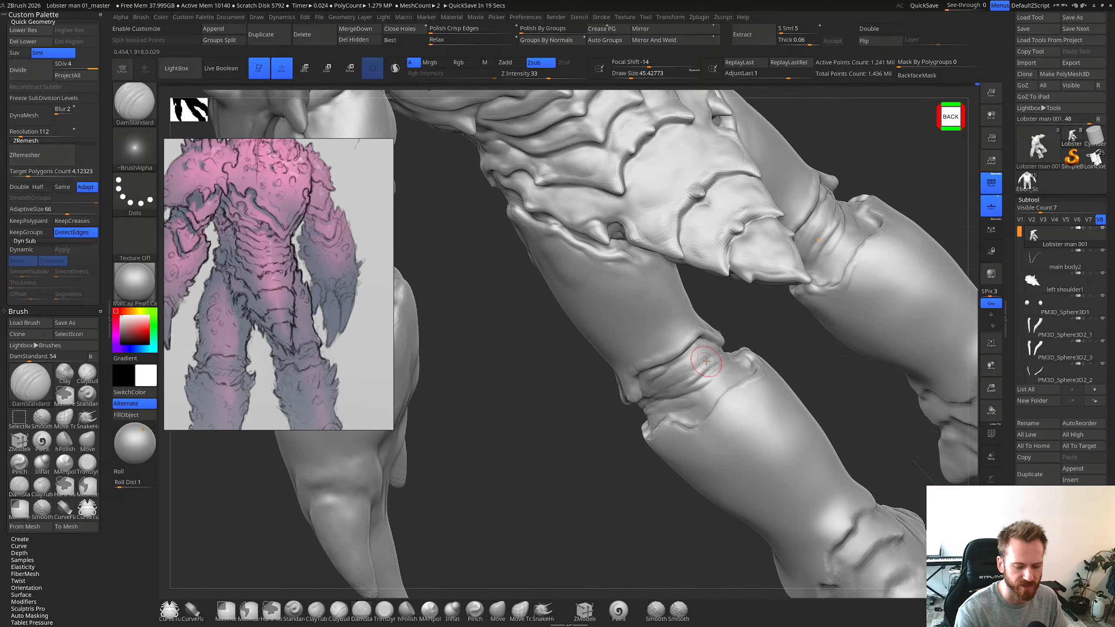
mouse_move(708, 355)
right_down()
mouse_move(723, 345)
mouse_move(653, 385)
mouse_move(656, 372)
mouse_move(644, 420)
mouse_move(655, 404)
right_up()
key(b)
key(c)
key(b)
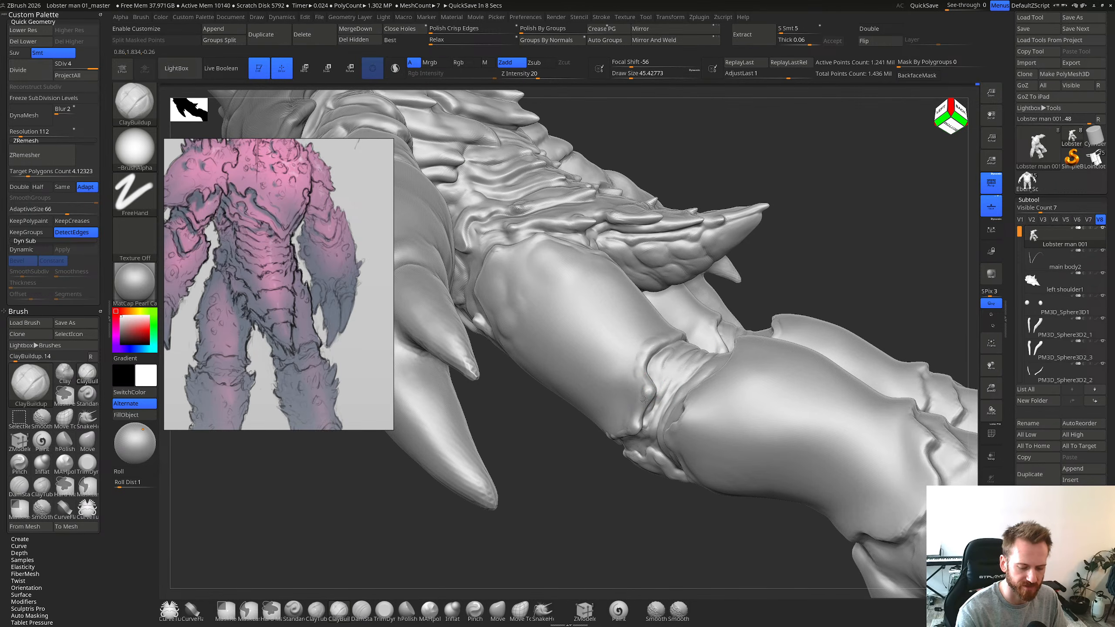
key([)
drag(647, 374, 642, 382)
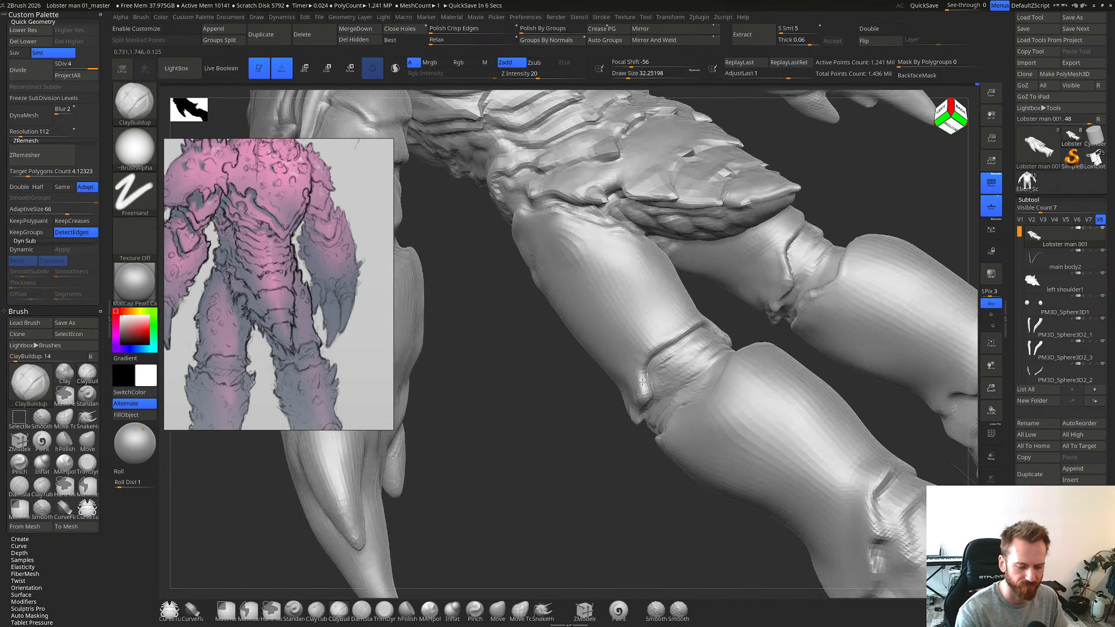
right_drag(643, 382, 677, 324)
shift+right_drag(648, 428, 639, 432)
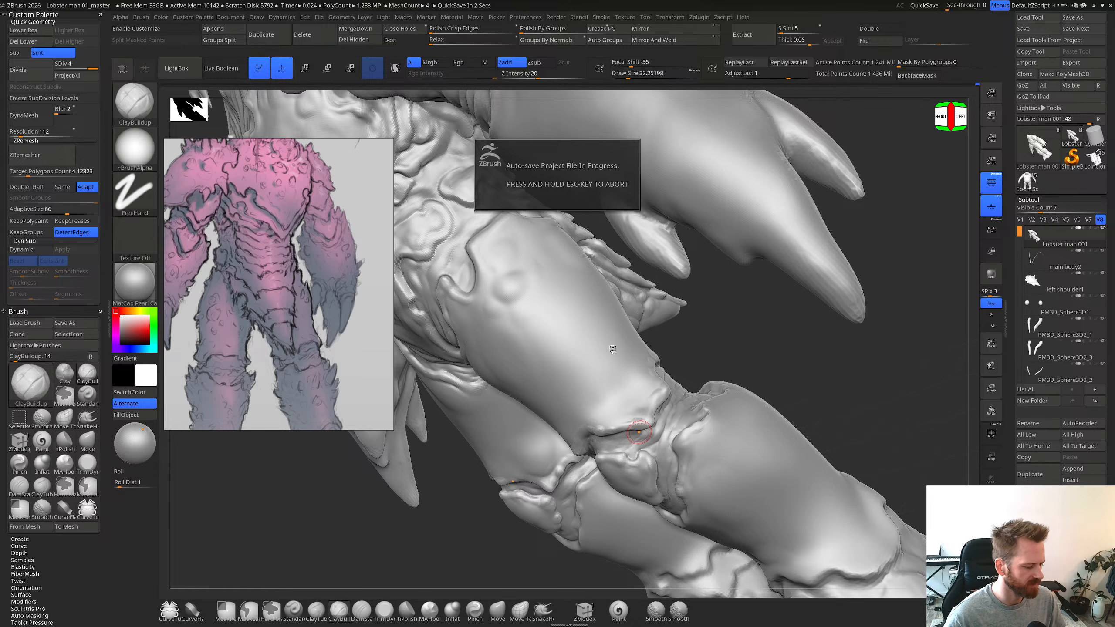
Step: Shape and smooth the thigh plate's rim on the inner side of the kneecap at a draw size of about 32
right_drag(612, 348, 651, 383)
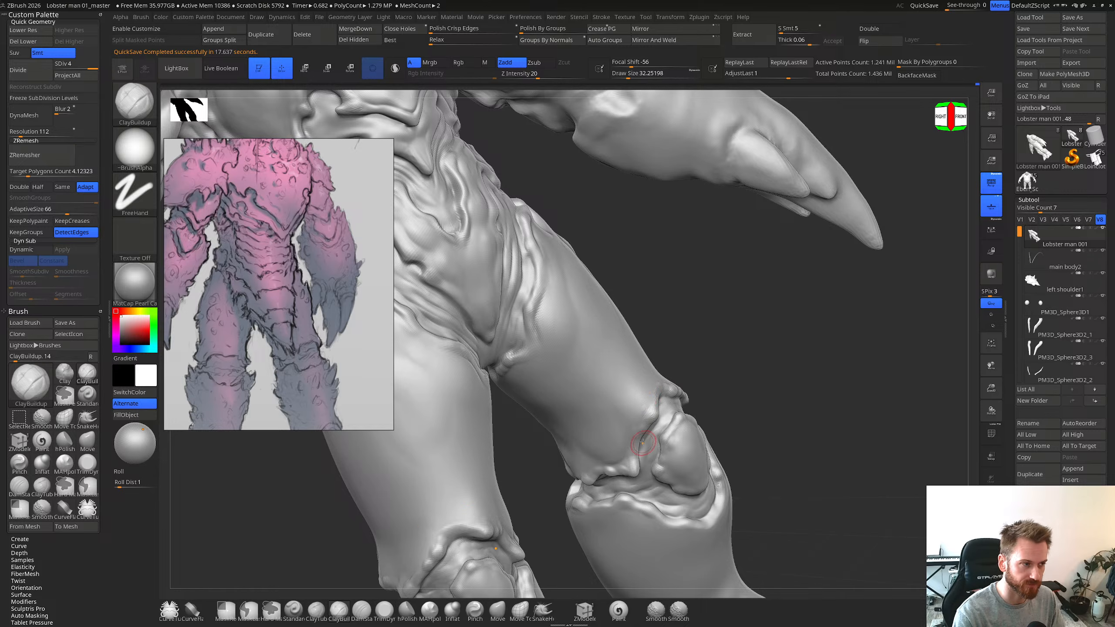
right_drag(656, 369, 647, 423)
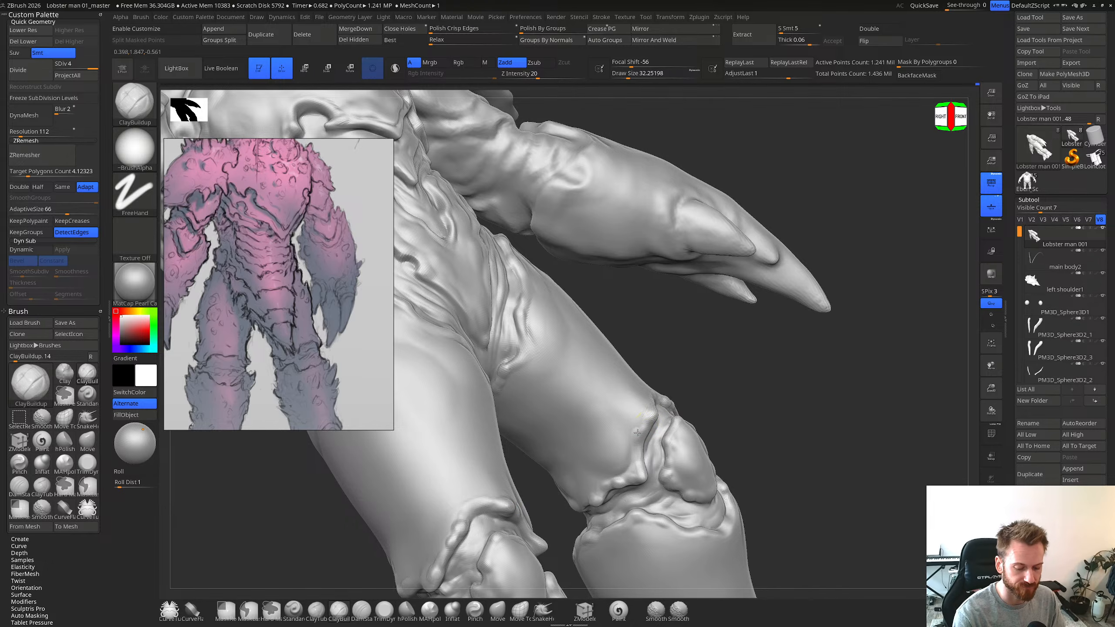
mouse_move(641, 422)
right_down()
mouse_move(636, 398)
mouse_move(618, 397)
right_up()
right_drag(672, 390, 652, 409)
shift+drag(627, 429, 632, 435)
mouse_move(632, 436)
ctrl+right_down()
mouse_move(635, 461)
mouse_move(632, 433)
ctrl+right_up()
right_drag(632, 433, 629, 486)
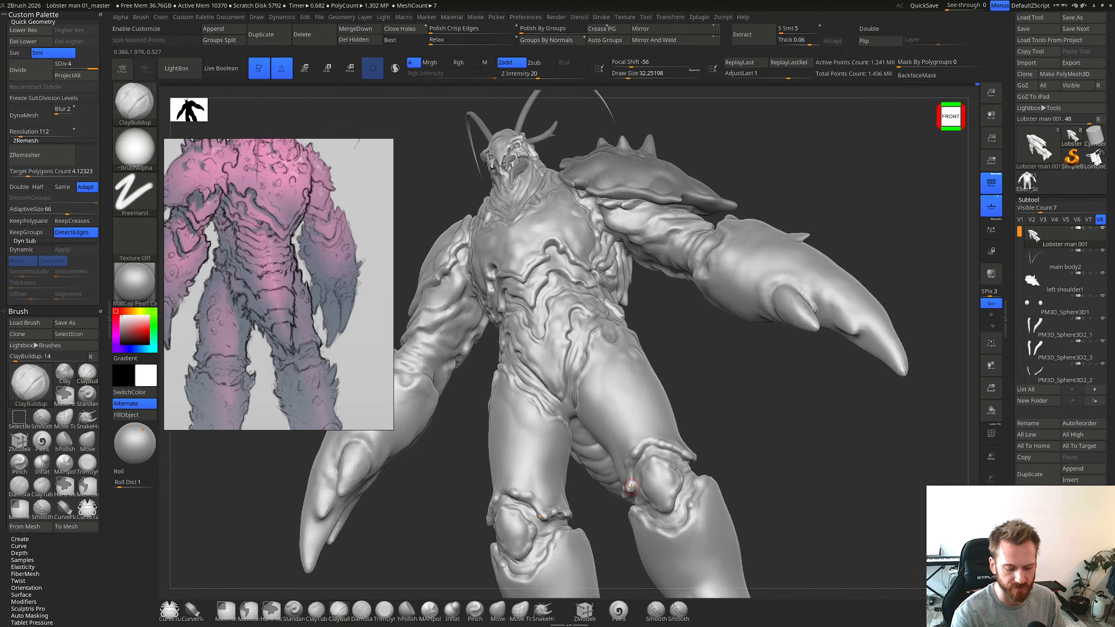
Step: Smooth the thigh plate's rim beside the inner side of the kneecap at a draw size of about 32
mouse_move(630, 482)
shift+mouse_down()
mouse_move(637, 459)
mouse_move(638, 468)
shift+mouse_up()
mouse_move(639, 468)
right_down()
mouse_move(631, 489)
mouse_move(628, 444)
mouse_move(655, 361)
mouse_move(634, 368)
mouse_move(616, 356)
mouse_move(641, 354)
right_up()
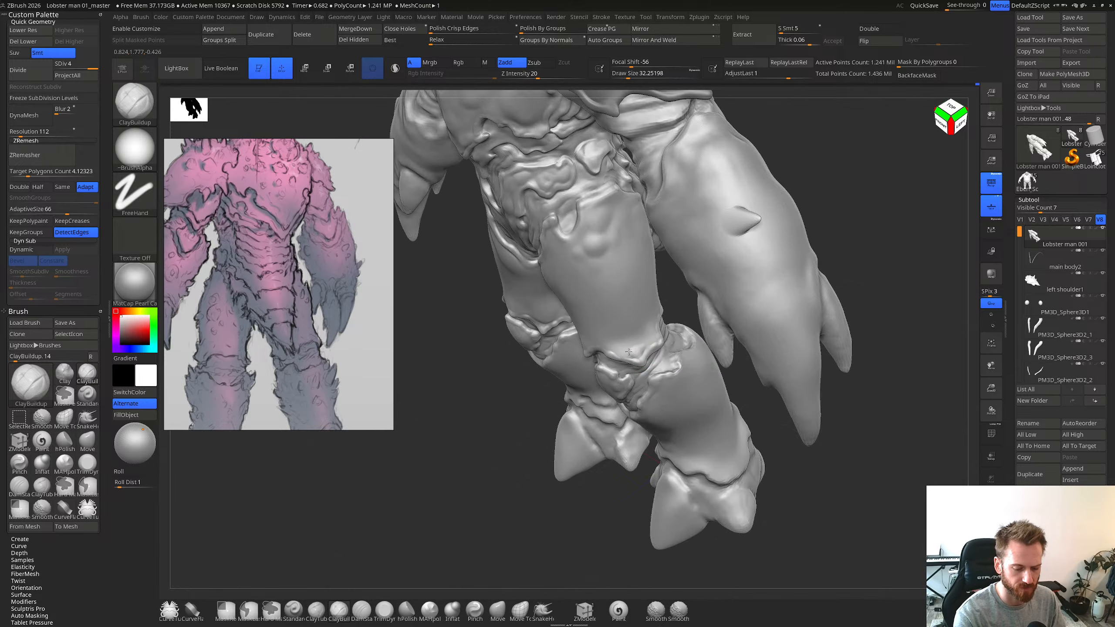
mouse_move(636, 326)
shift+right_down()
mouse_move(651, 295)
mouse_move(640, 460)
shift+right_up()
Step: Pull two raised shell bumps out of the outer thigh with the Move brush at draw sizes of about 47 and 41
mouse_move(660, 334)
right_down()
mouse_move(657, 386)
mouse_move(655, 327)
mouse_move(713, 314)
mouse_move(679, 331)
mouse_move(691, 336)
mouse_move(694, 307)
mouse_move(698, 359)
mouse_move(689, 353)
mouse_move(733, 301)
mouse_move(686, 379)
right_up()
key(b)
key(m)
key(v)
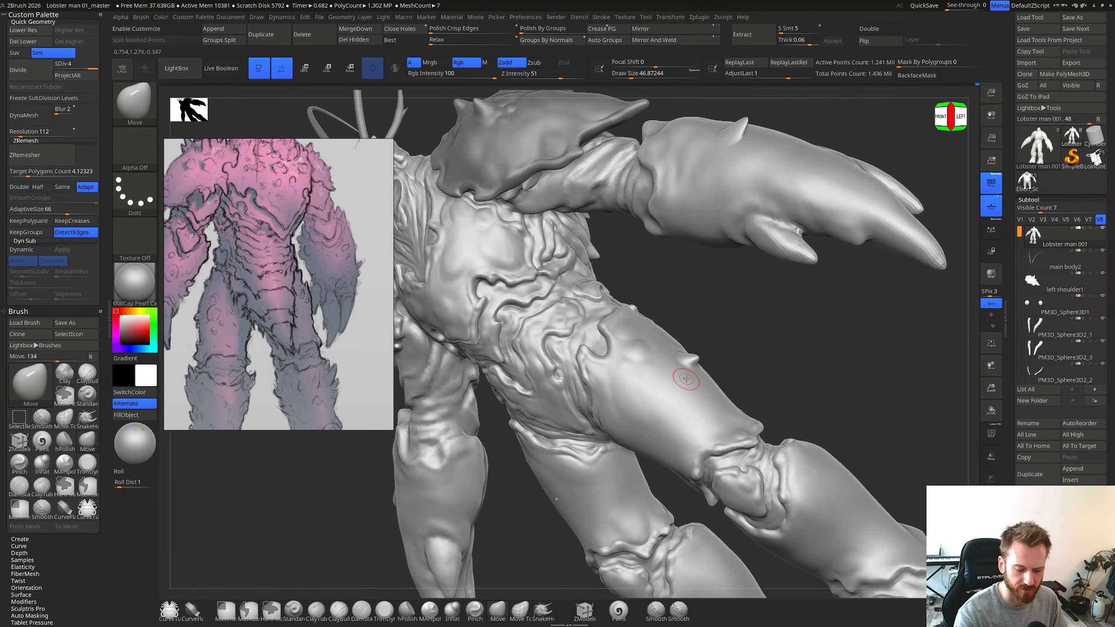
key(s)
click(695, 378)
drag(688, 379, 698, 380)
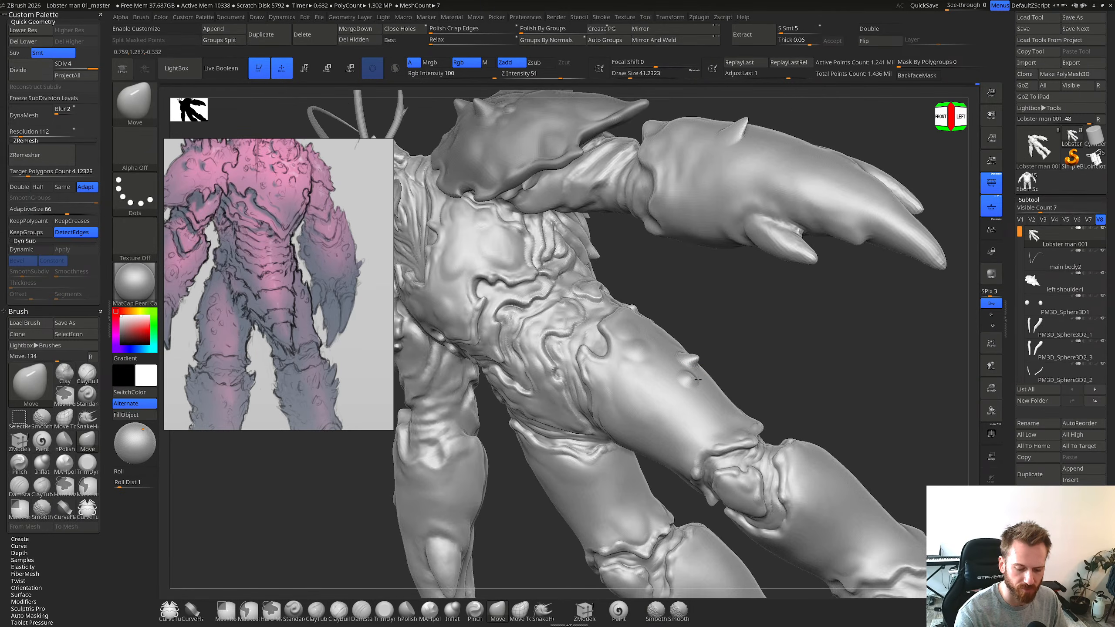
Step: Undo the last outer thigh bump stroke and pull out a smaller third bump at a draw size of about 29
mouse_move(703, 381)
right_down()
mouse_move(707, 365)
mouse_move(699, 388)
mouse_move(706, 367)
mouse_move(688, 380)
mouse_move(702, 373)
right_up()
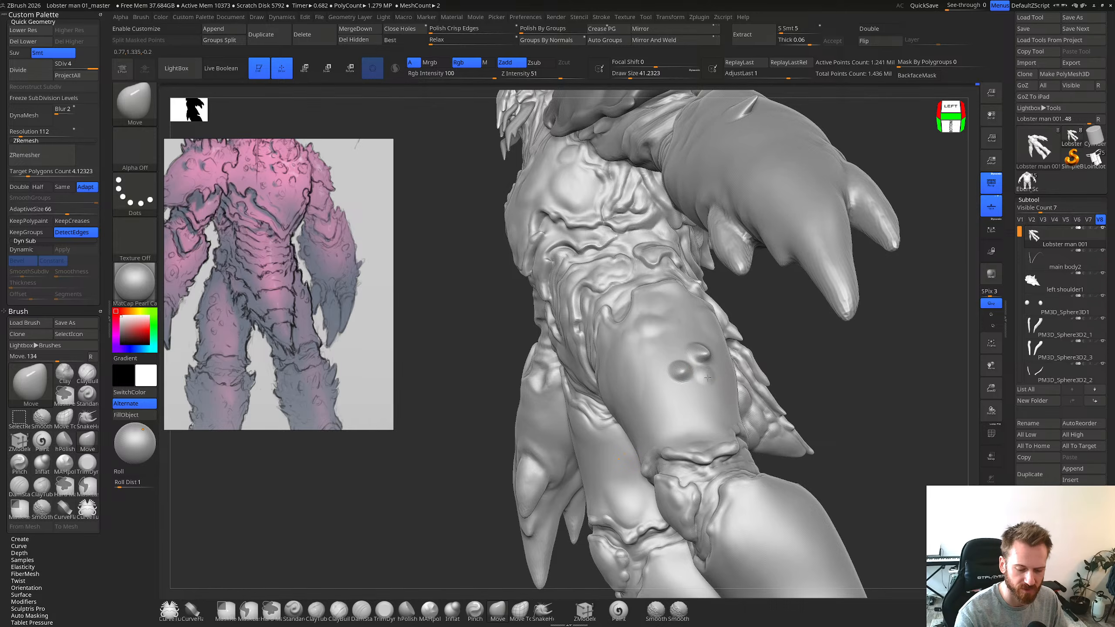
key(ctrl+z)
key(s)
drag(709, 369, 707, 369)
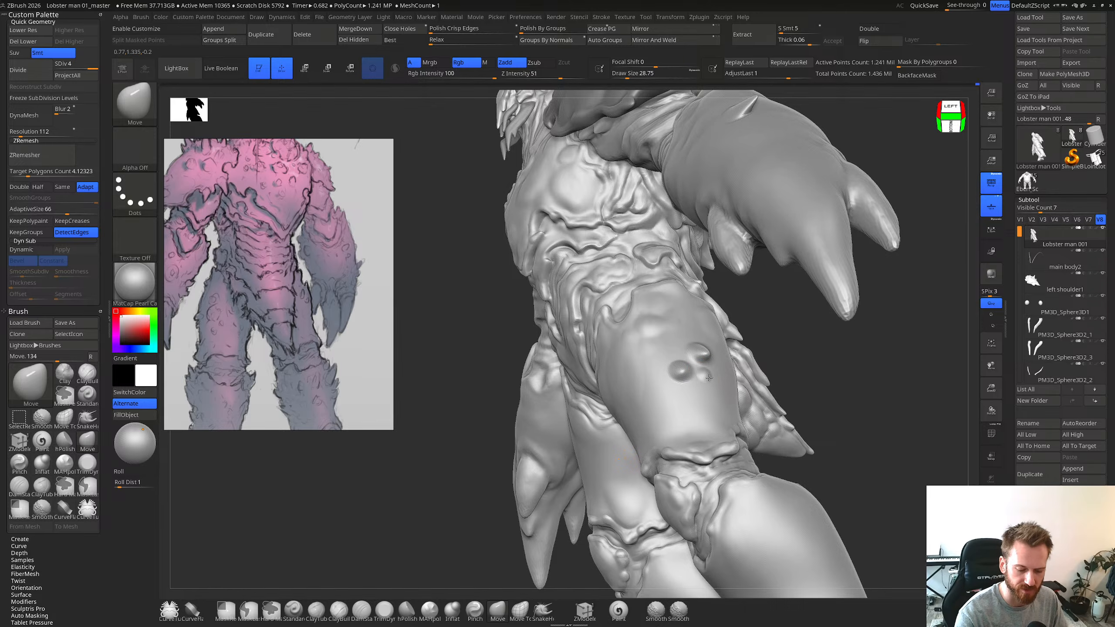
Step: Refine the outer thigh bump cluster from the back and side and add a tiny bump, using draw sizes from about 19 to 50
mouse_move(710, 373)
right_down()
mouse_move(789, 373)
mouse_move(747, 351)
right_up()
key(s)
drag(707, 330, 712, 330)
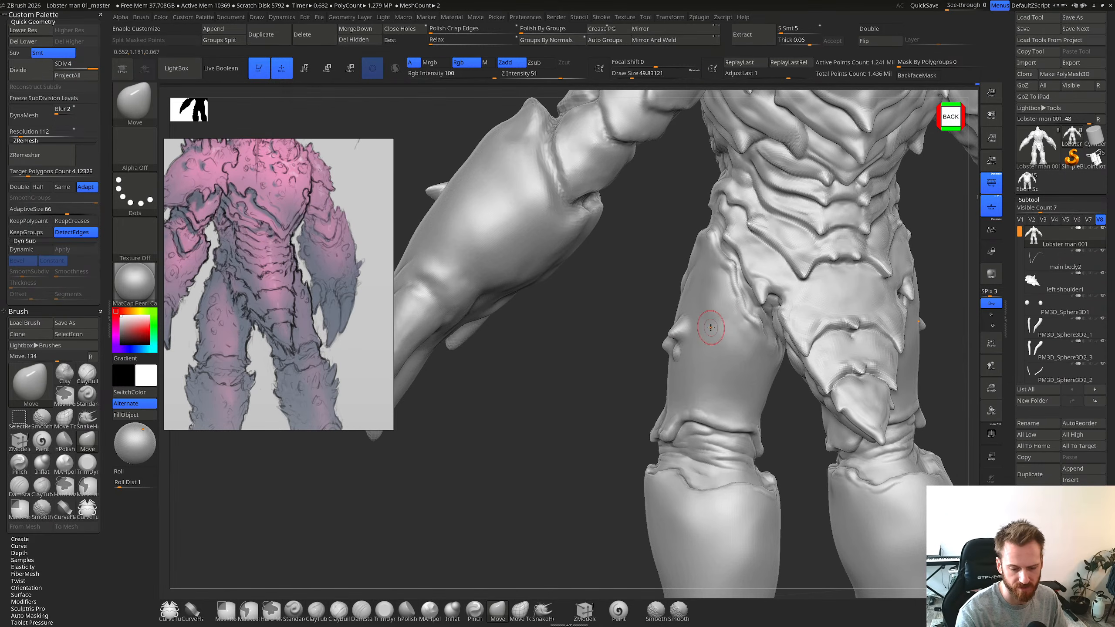
right_drag(703, 283, 667, 319)
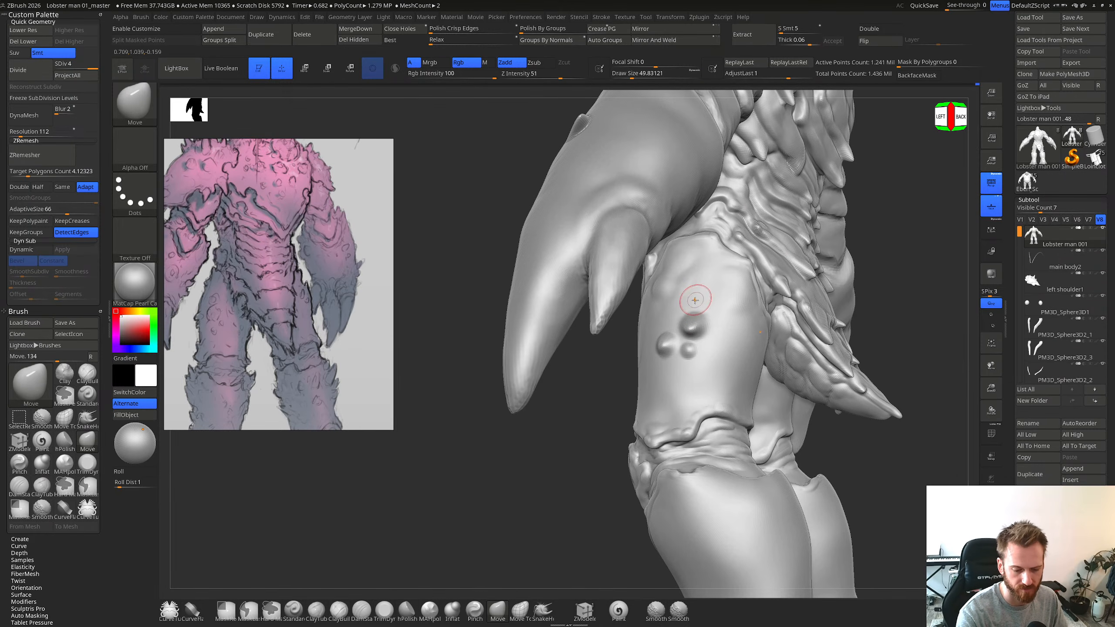
key(s)
drag(697, 300, 682, 304)
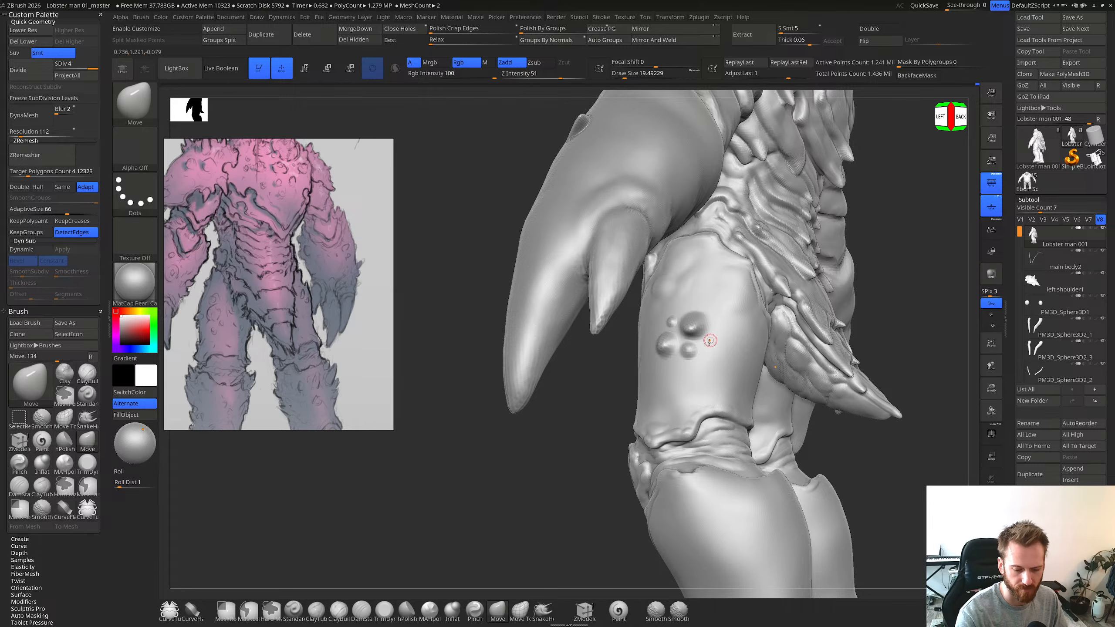
right_drag(732, 276, 763, 288)
key(s)
drag(731, 301, 737, 300)
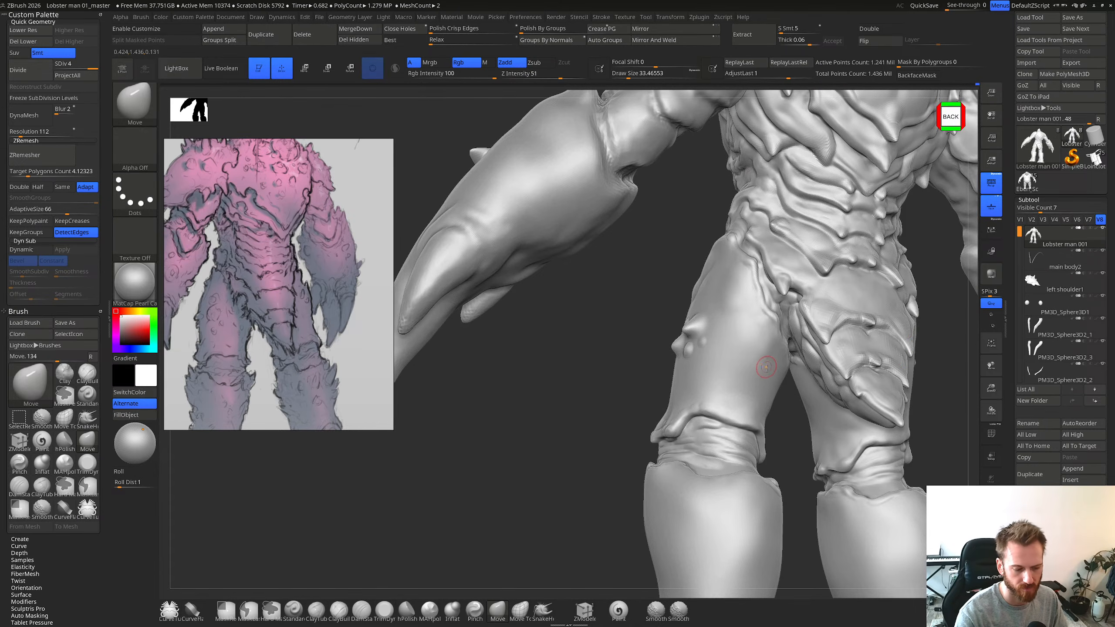
Step: Examine the whole figure from the front to judge the thigh bumps against the concept art
right_drag(769, 367, 878, 375)
ctrl+right_drag(860, 378, 767, 394)
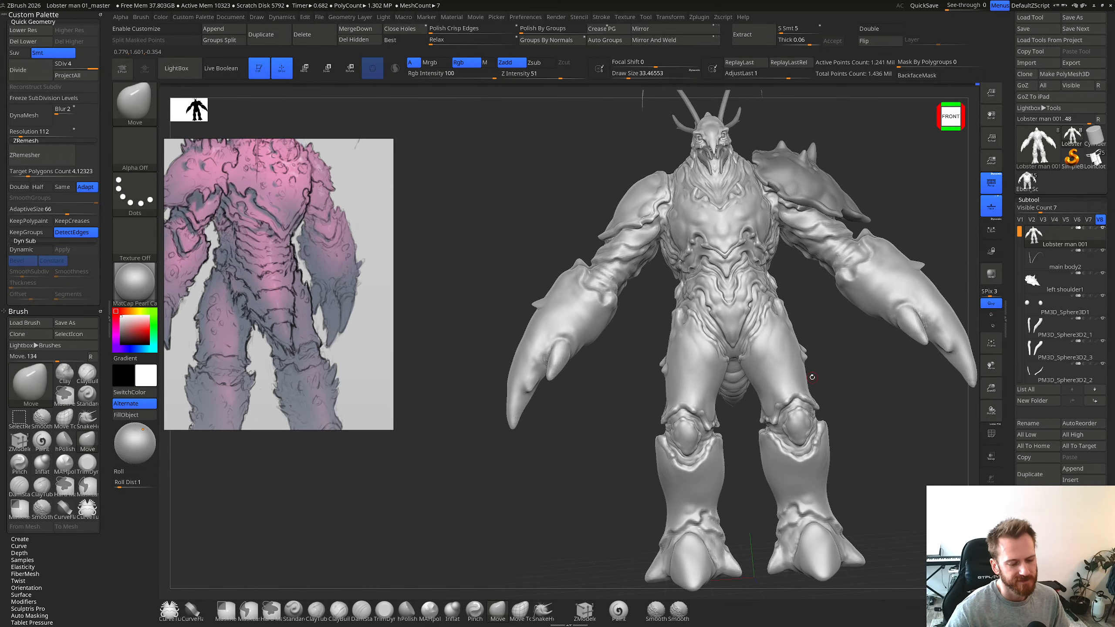
mouse_move(861, 377)
right_down()
mouse_move(876, 380)
mouse_move(854, 381)
mouse_move(864, 359)
mouse_move(856, 366)
right_up()
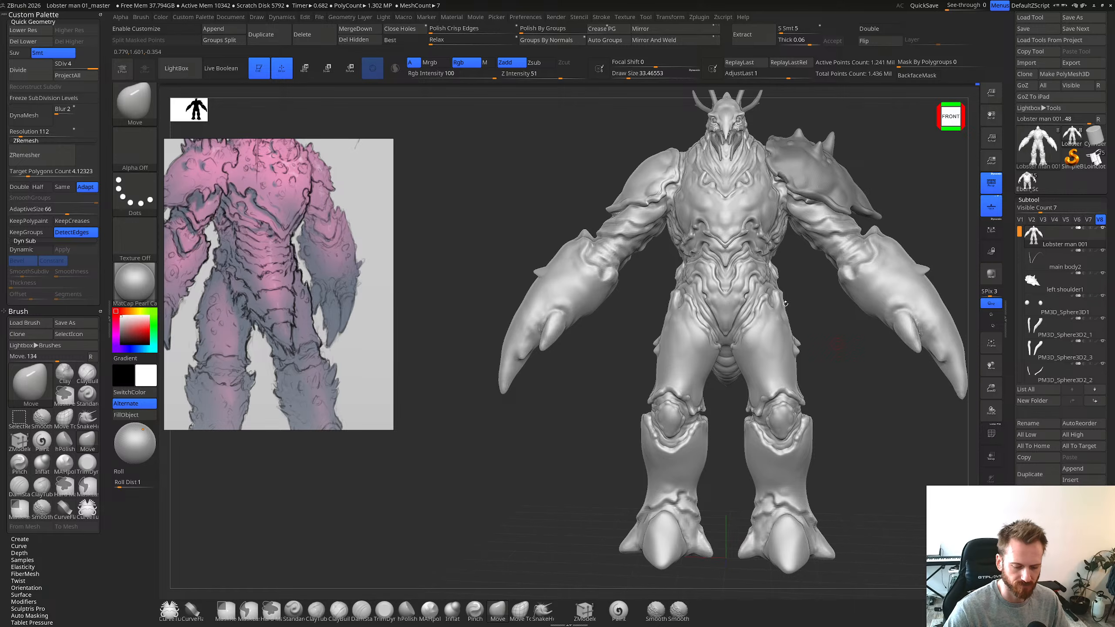
right_drag(844, 349, 831, 369)
key(ctrl)
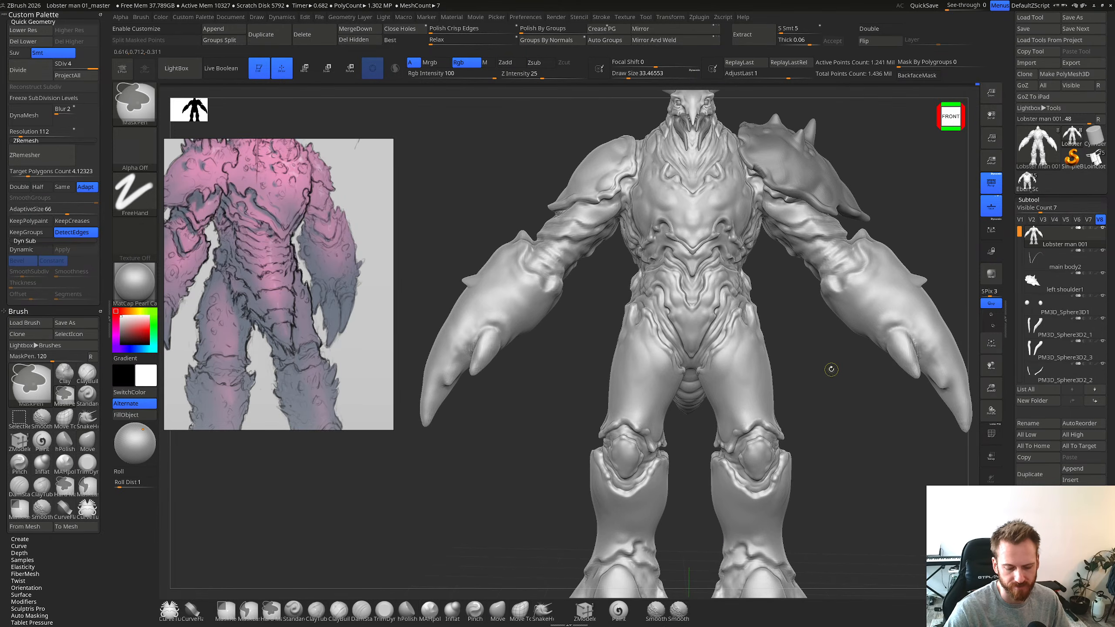
mouse_move(832, 370)
right_down()
mouse_move(705, 426)
mouse_move(756, 416)
mouse_move(813, 375)
mouse_move(716, 374)
mouse_move(601, 347)
right_up()
alt+right_drag(746, 359, 746, 397)
mouse_move(746, 396)
ctrl+right_down()
mouse_move(741, 413)
mouse_move(750, 393)
ctrl+right_up()
Step: Smooth the front outer thigh and pull out a raised bump with the Move brush at draw sizes from about 41 to 58
key(s)
drag(753, 389, 758, 389)
mouse_move(754, 389)
right_down()
mouse_move(637, 402)
mouse_move(731, 407)
right_up()
shift+drag(738, 403, 732, 406)
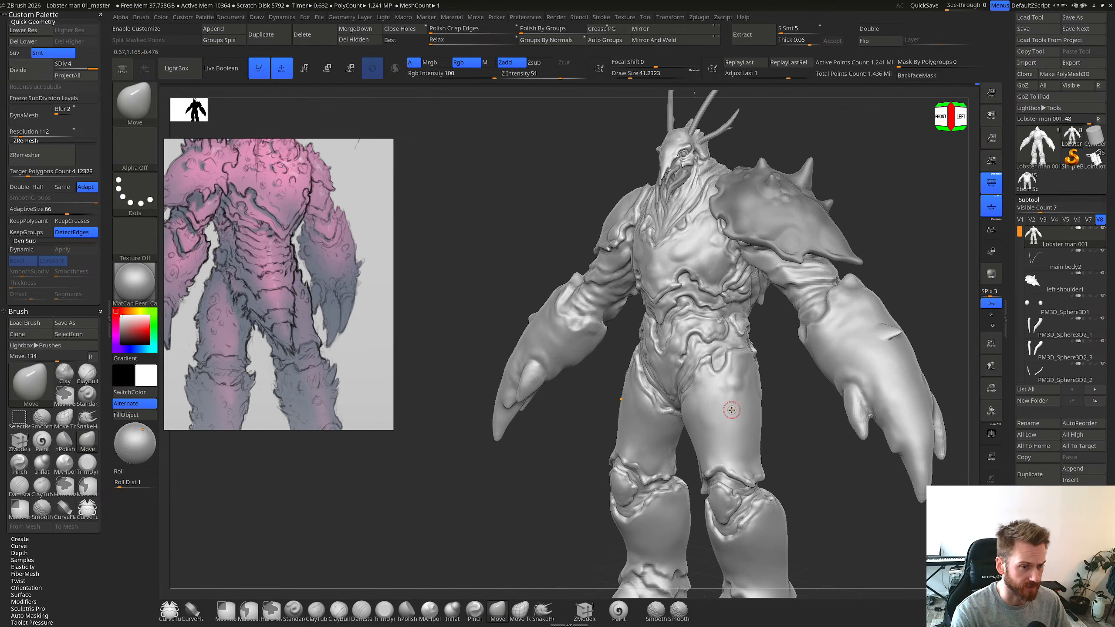
mouse_move(732, 405)
right_down()
mouse_move(748, 439)
mouse_move(732, 400)
right_up()
key(s)
drag(732, 400, 736, 400)
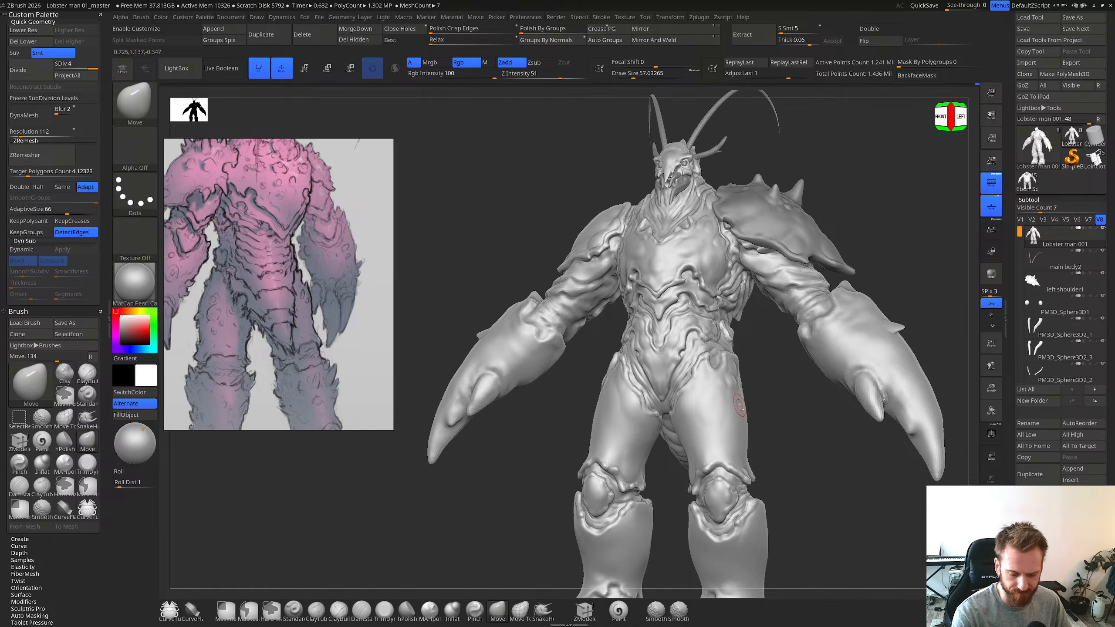
key(s)
drag(743, 410, 742, 406)
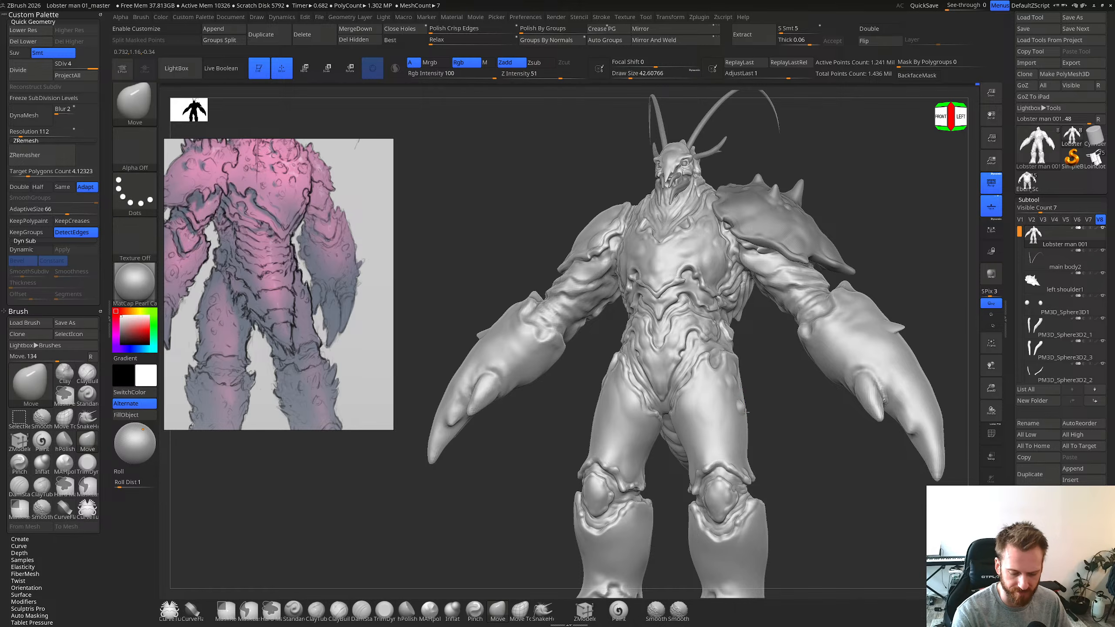
Step: Shape the front outer thigh bump at a draw size of about 43 and smooth the surface around it
right_drag(748, 400, 749, 406)
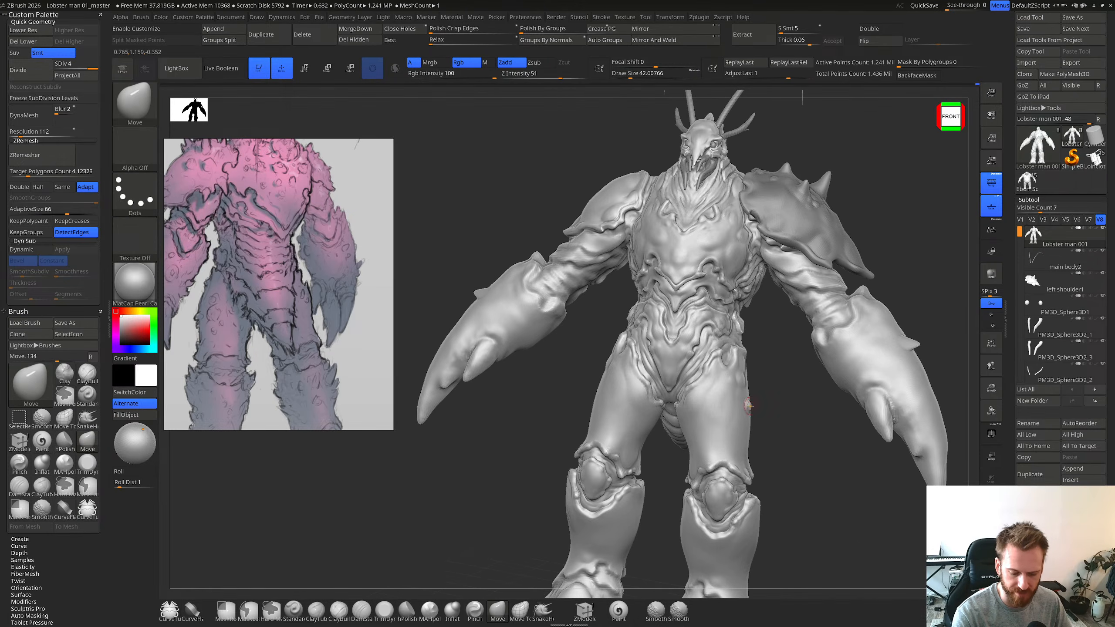
drag(755, 410, 756, 412)
shift+drag(746, 399, 745, 398)
shift+right_drag(748, 405, 728, 375)
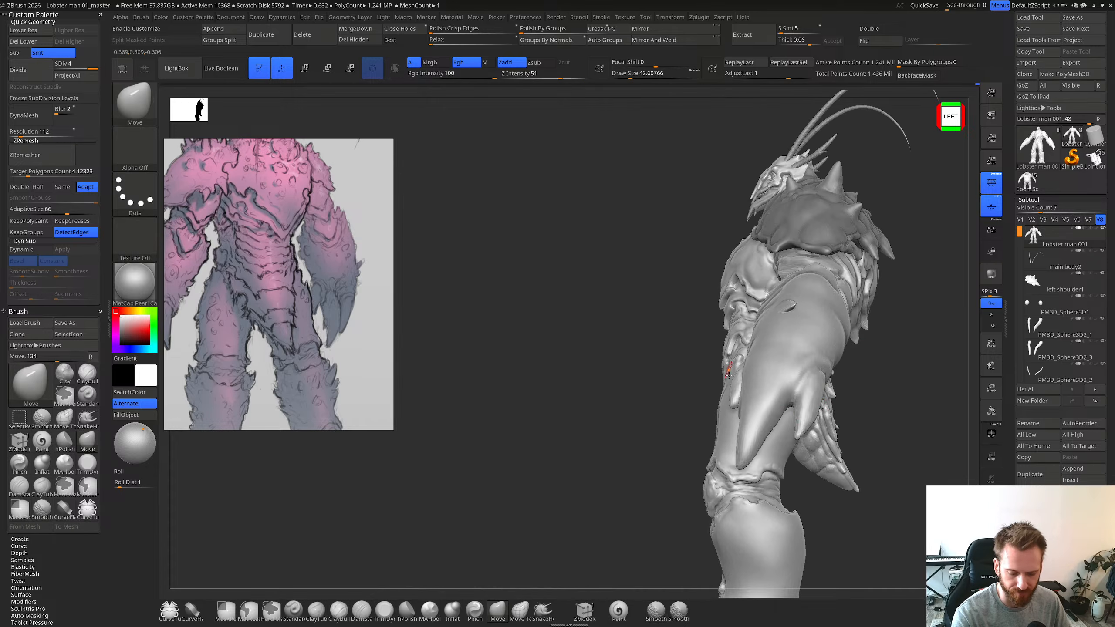
right_drag(826, 400, 745, 391)
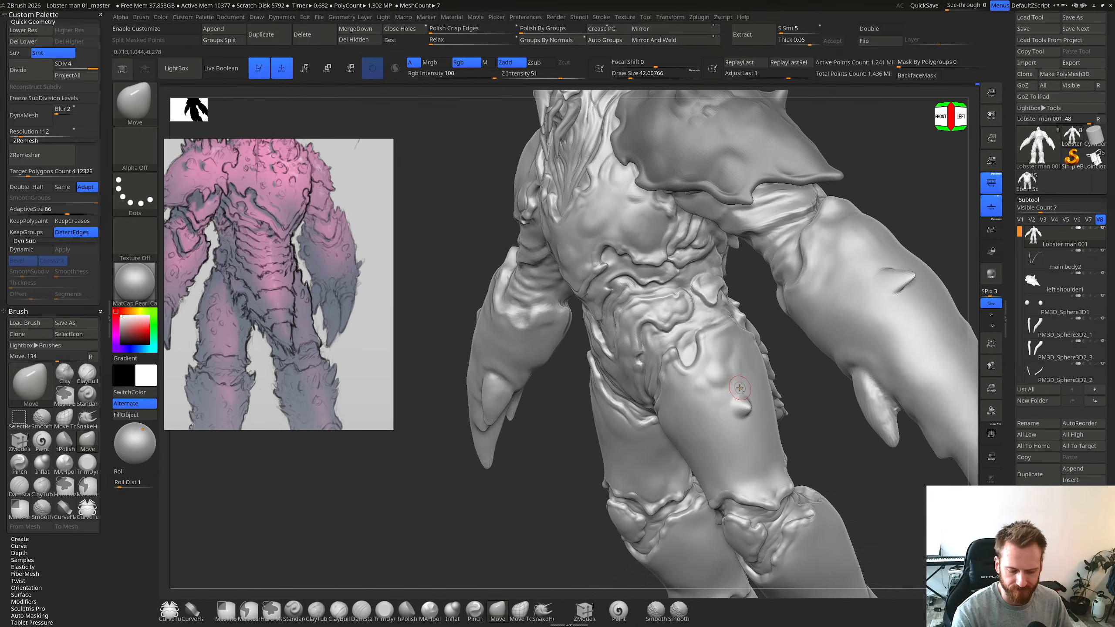
shift+drag(745, 385, 748, 382)
Step: Add smaller bumps above the large one on the outer thigh with the Move brush at draw sizes from about 27 to 40
key(s)
right_drag(755, 389, 740, 386)
alt+drag(740, 386, 740, 381)
right_drag(769, 377, 779, 394)
key(s)
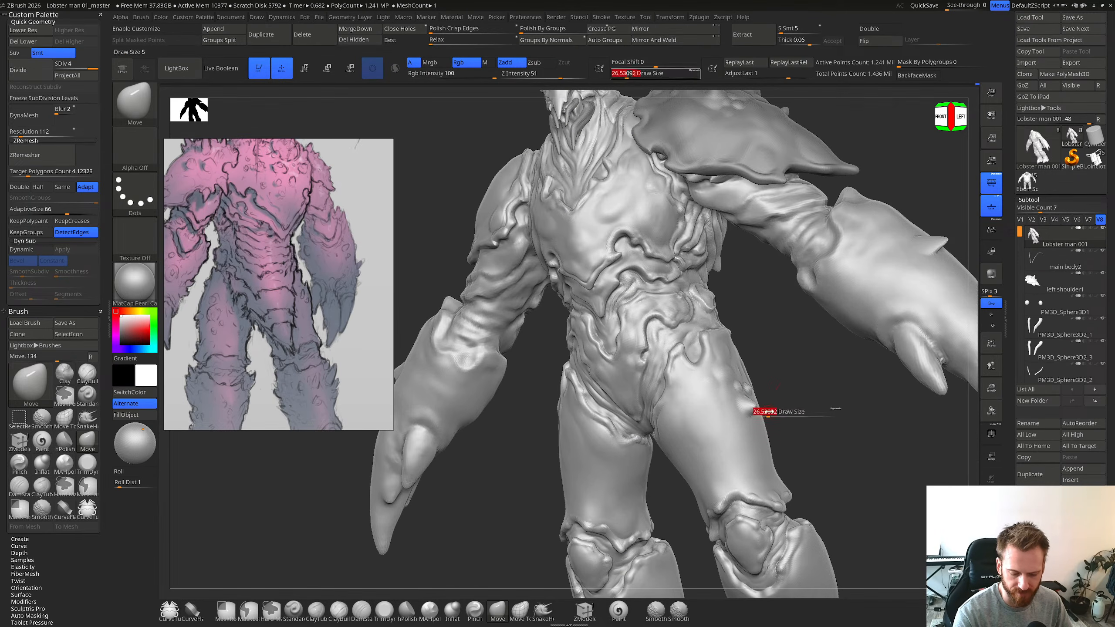
drag(767, 414, 771, 414)
right_drag(779, 401, 764, 399)
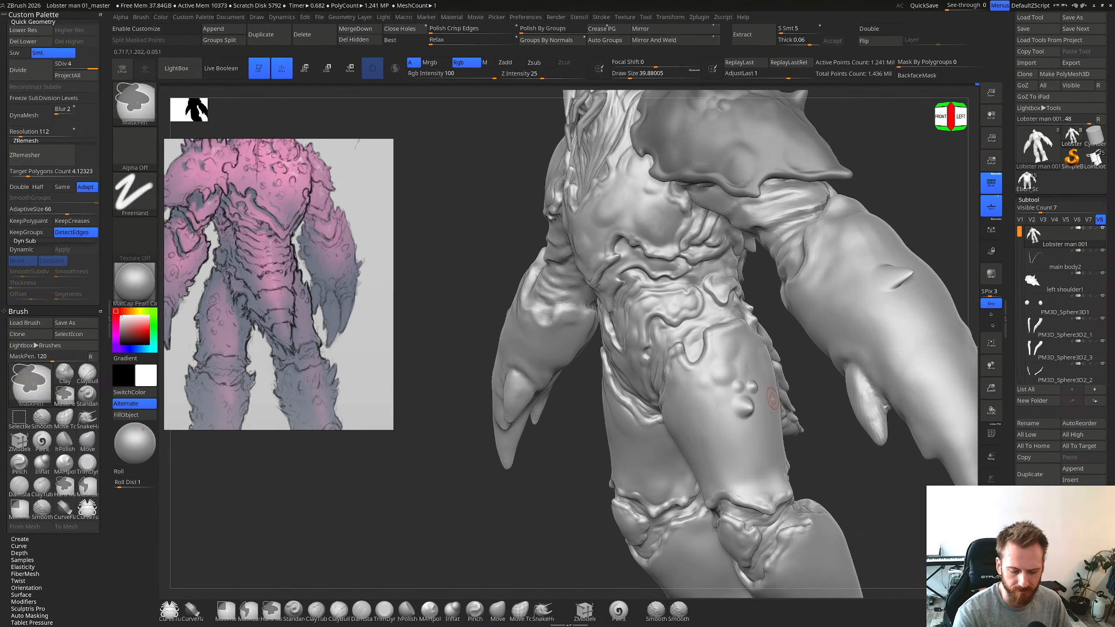
key(s)
drag(769, 399, 764, 398)
mouse_move(764, 399)
right_down()
mouse_move(786, 380)
mouse_move(779, 408)
right_up()
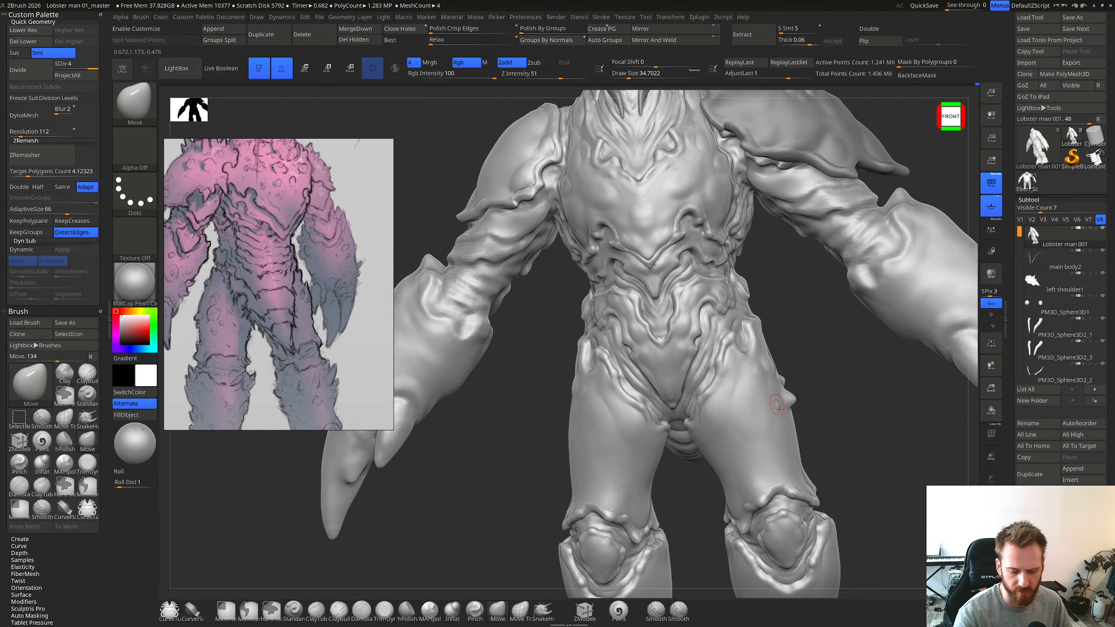
Step: Pull two small bumps out of the lower outer thigh above the knee at draw sizes of about 31 and 27
key(s)
drag(785, 461, 782, 462)
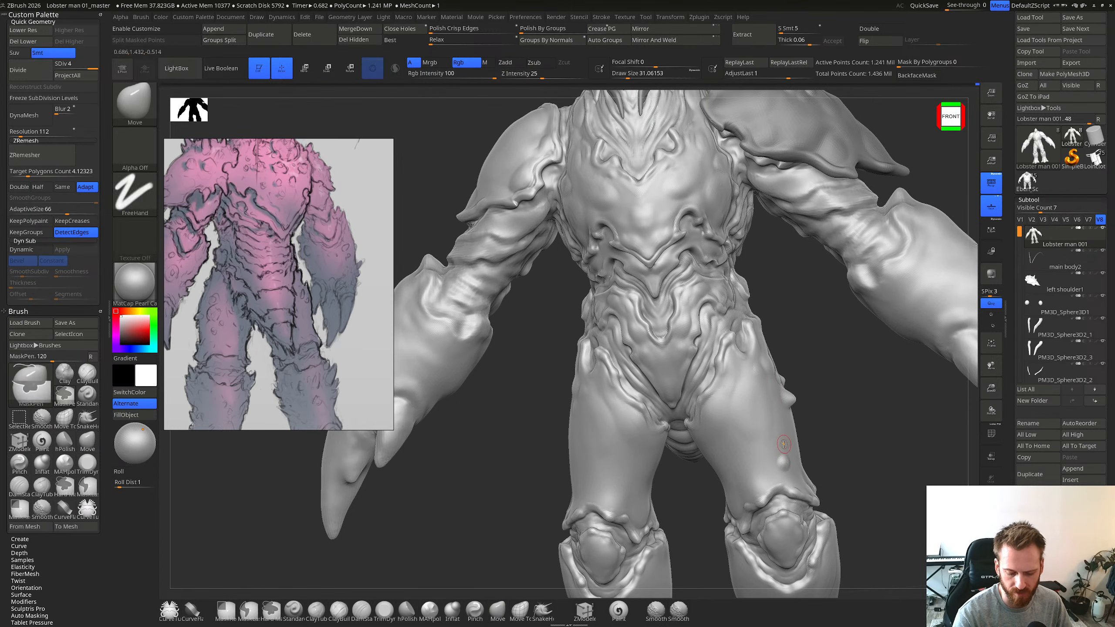
key(s)
drag(786, 445, 783, 444)
right_drag(785, 447, 810, 429)
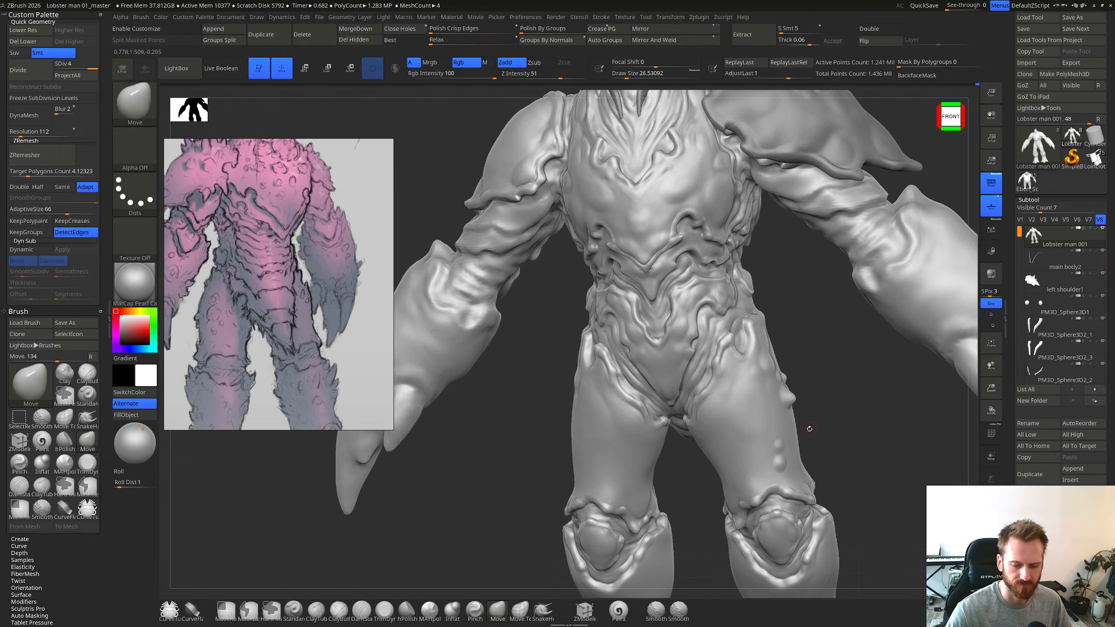
shift+right_drag(847, 329, 843, 382)
ctrl+right_drag(842, 421, 770, 402)
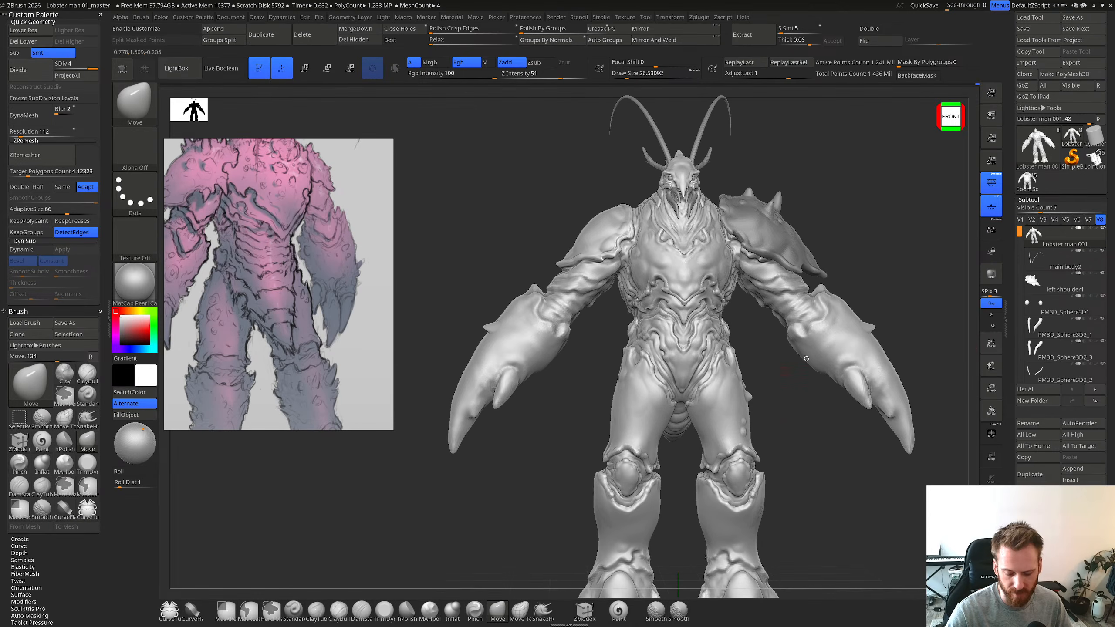
Step: Duplicate the lobster man body subtool
mouse_move(1086, 238)
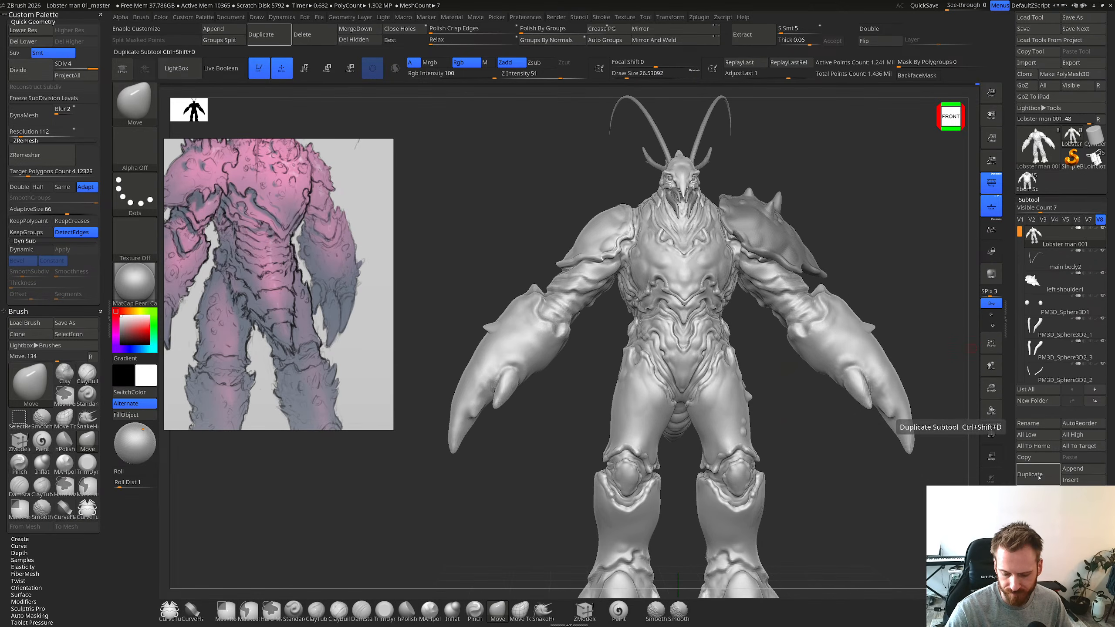
key(ctrl+shift+d)
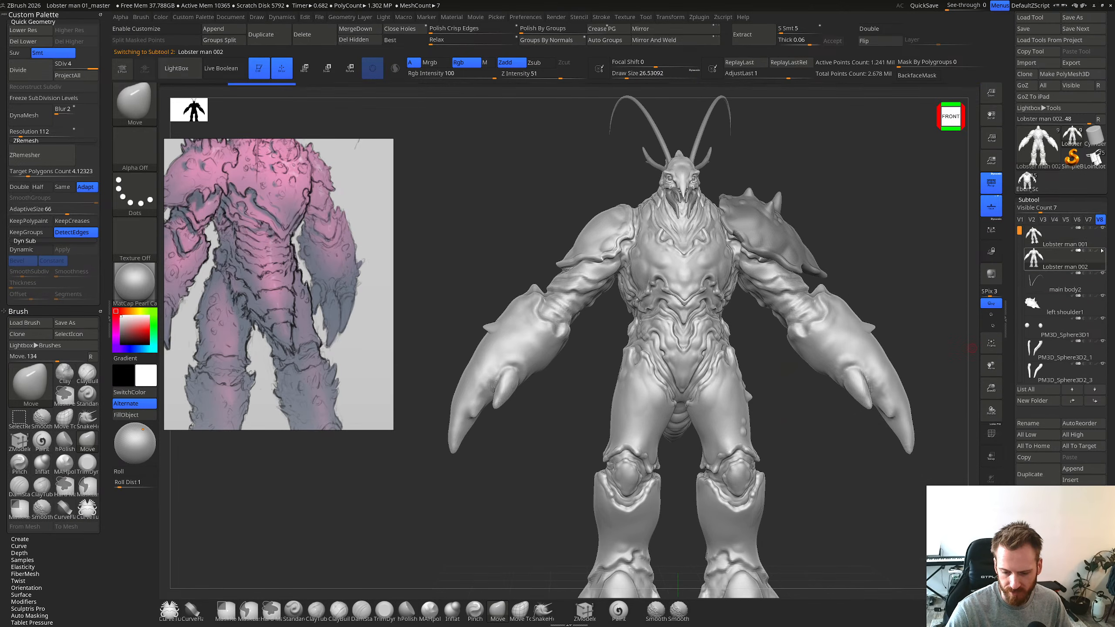
mouse_move(831, 412)
right_down()
mouse_move(825, 426)
mouse_move(850, 426)
mouse_move(829, 409)
right_up()
Step: Save the tool as a new file named Lobster man 002 in the Zbrush folder
scroll(1094, 64, up, 2)
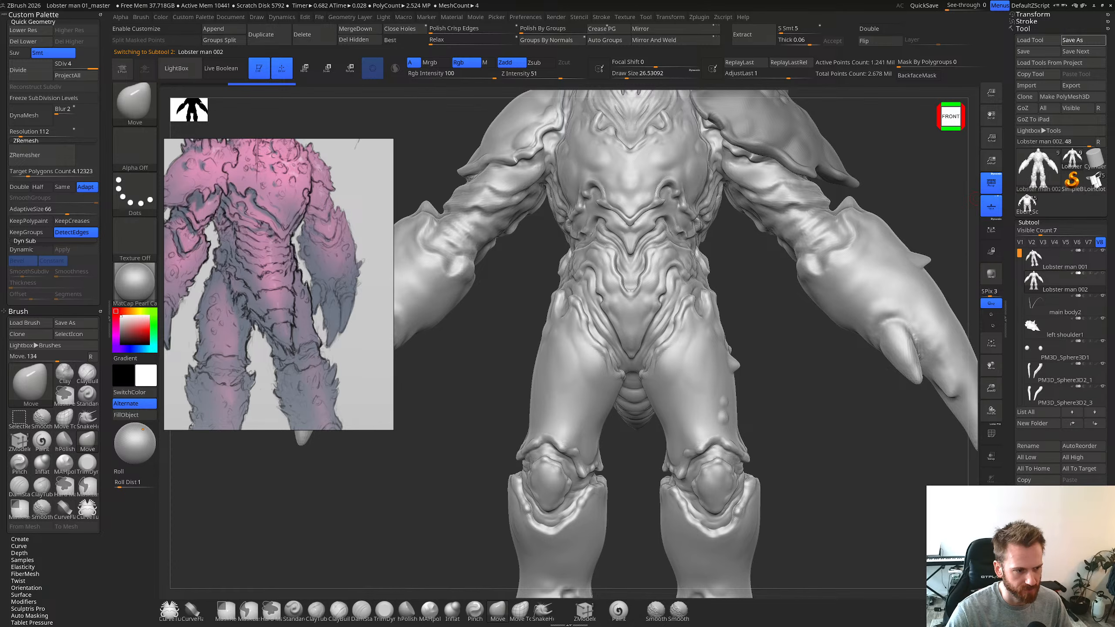
click(1083, 40)
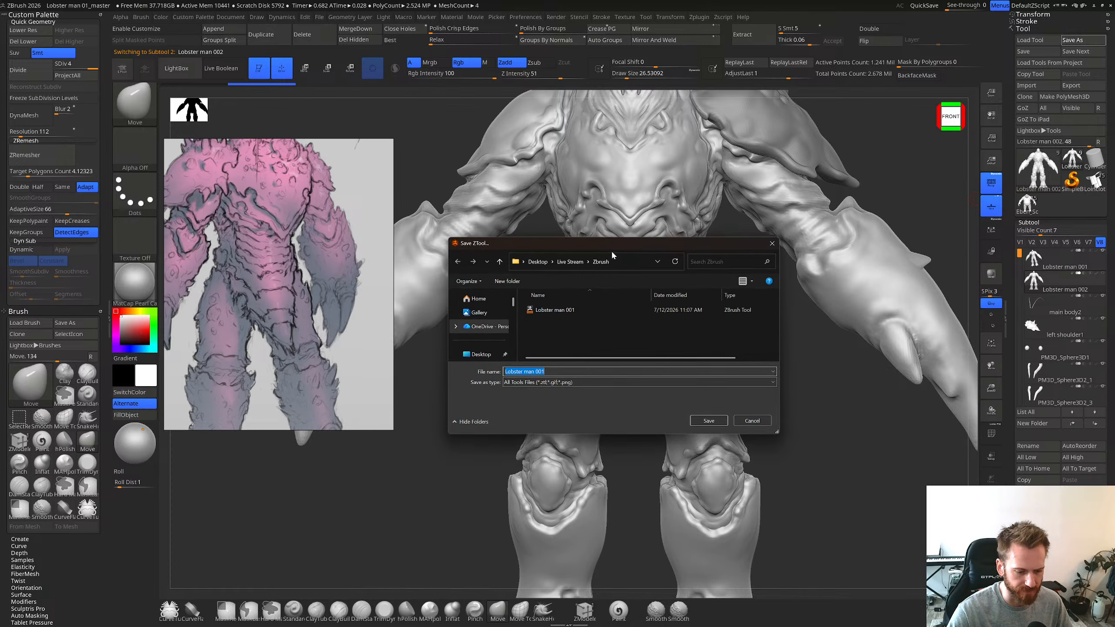
click(546, 372)
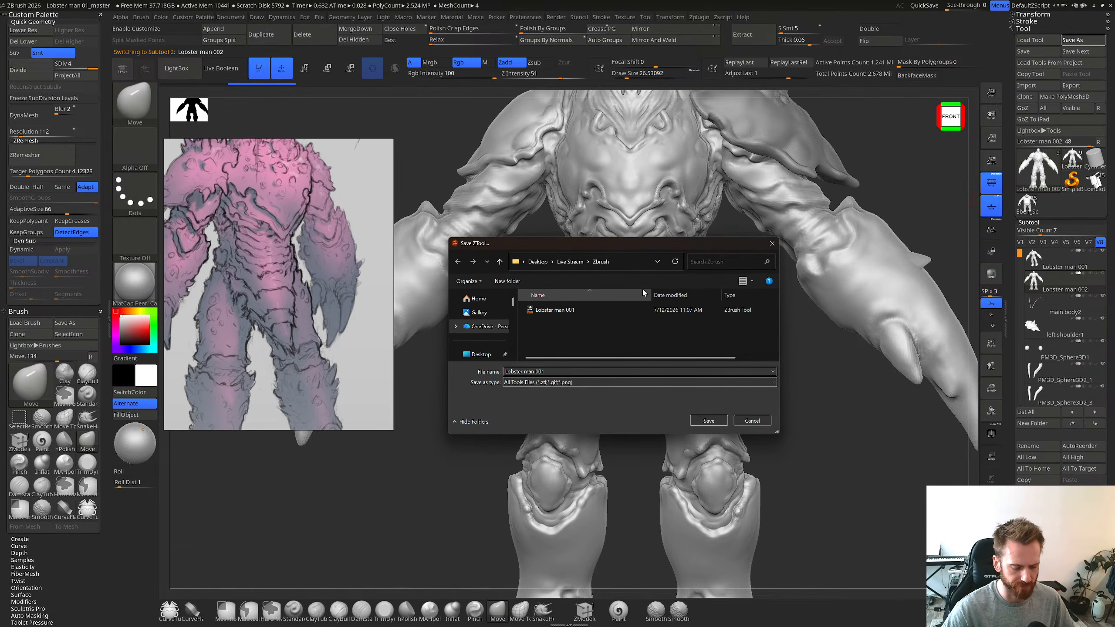
key(Return)
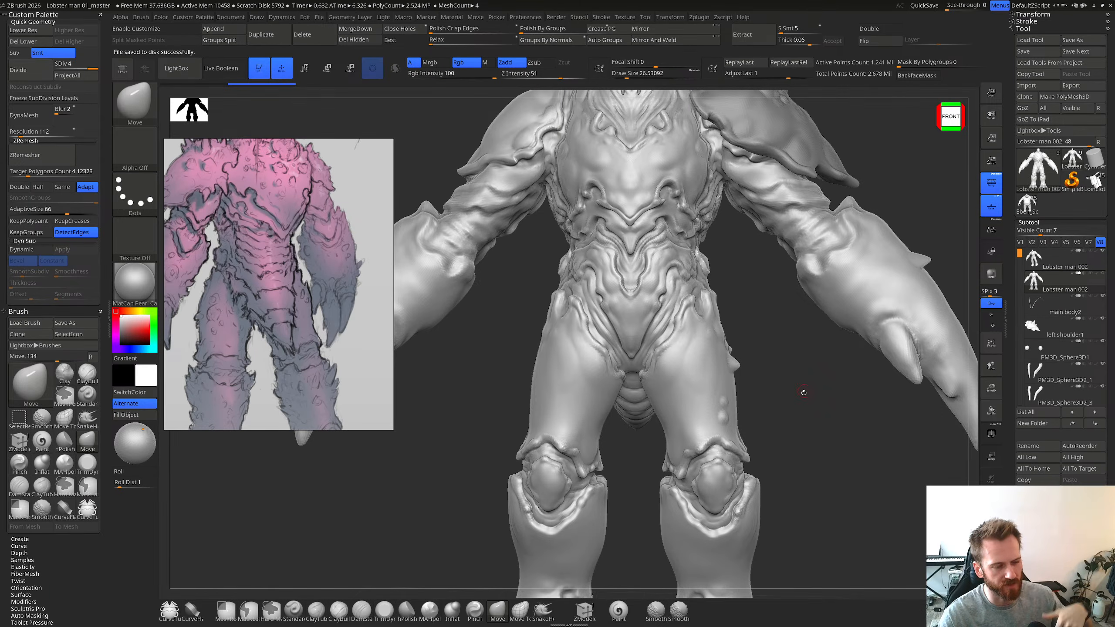
Step: Switch to the unrelated large-bellied character tool with the loincloths and delete all of its subtools
shift+drag(865, 420, 806, 446)
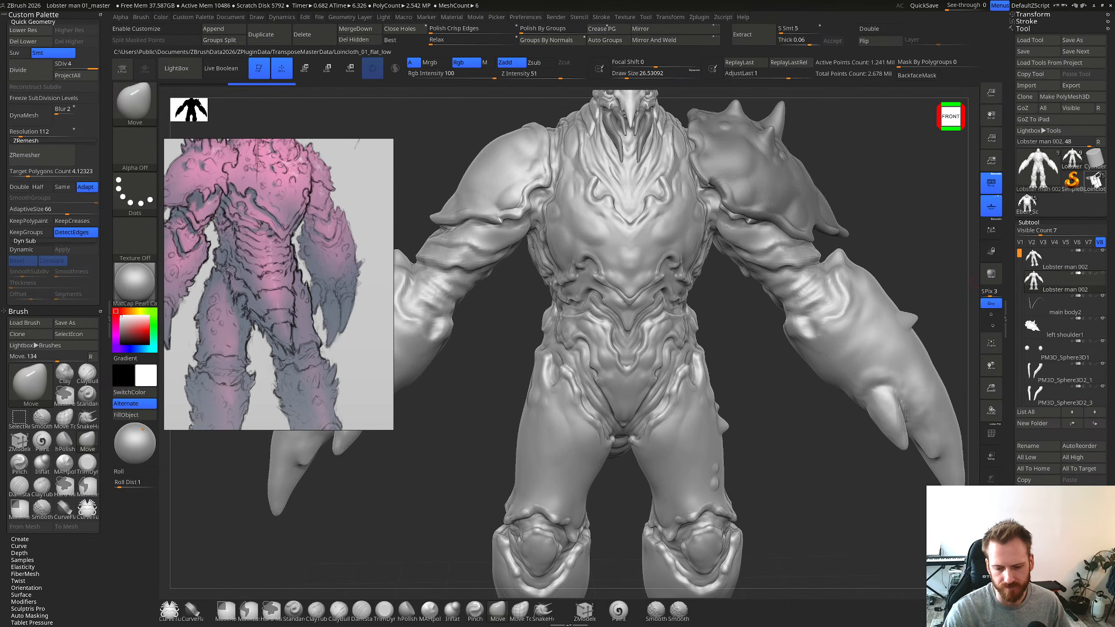
mouse_move(1074, 166)
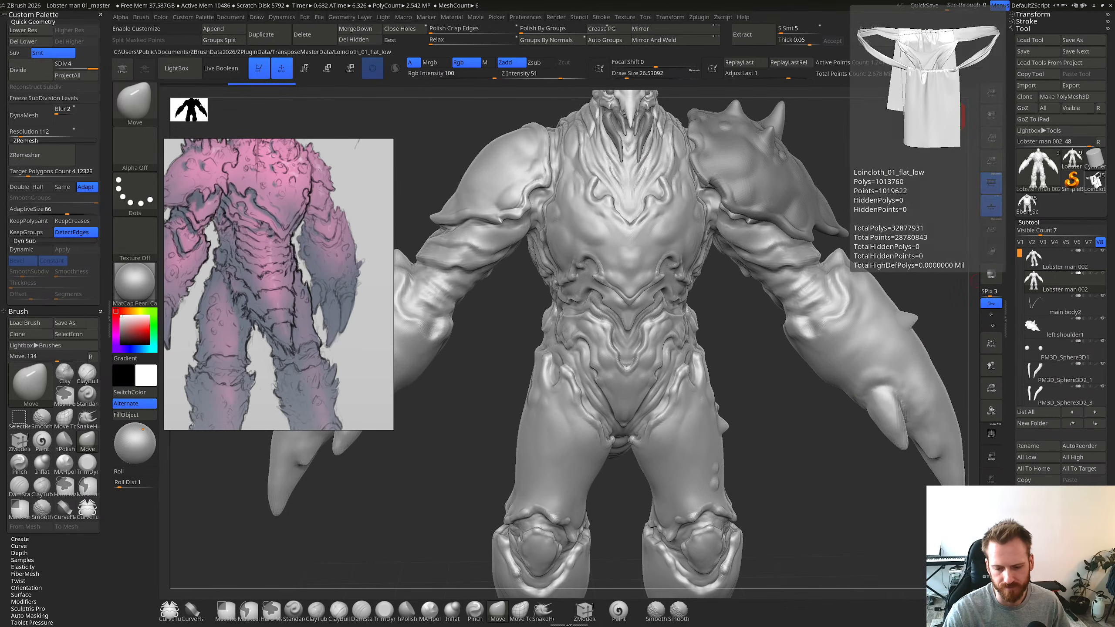
click(1026, 206)
mouse_move(1074, 349)
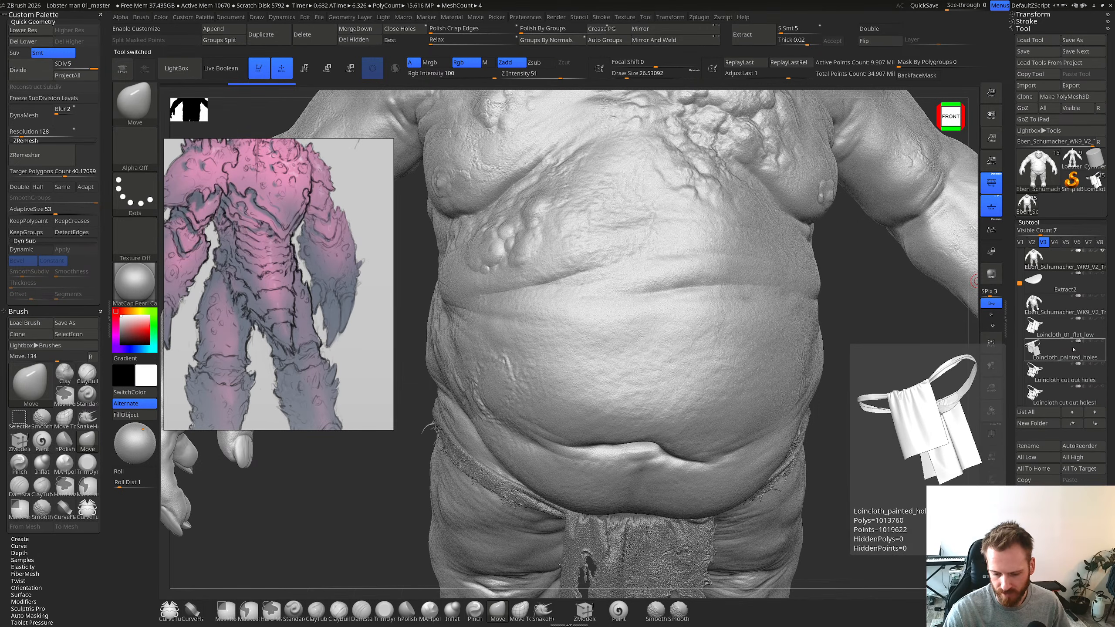
click(1073, 523)
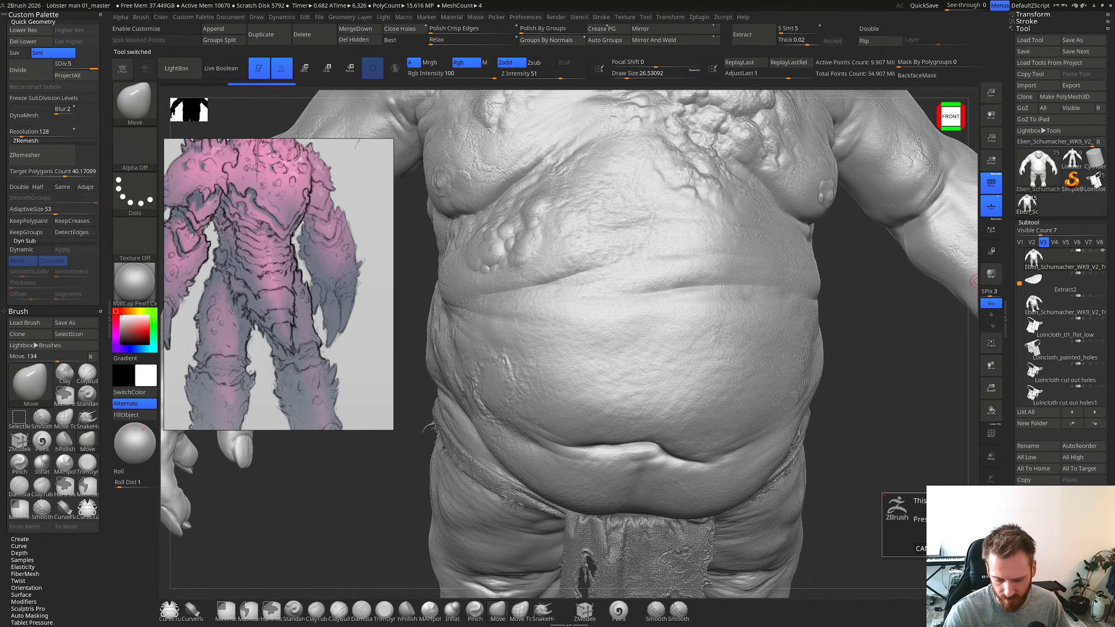
click(1068, 548)
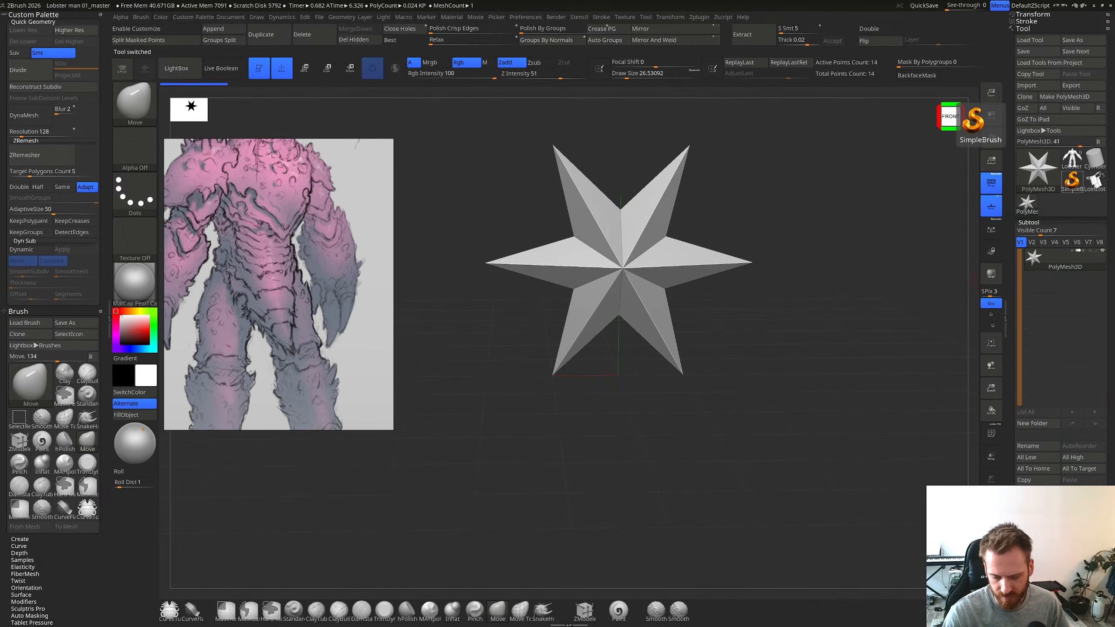
Step: Try to delete the leftover PolyMesh3D star tool and return to the lobster man tool
click(1073, 162)
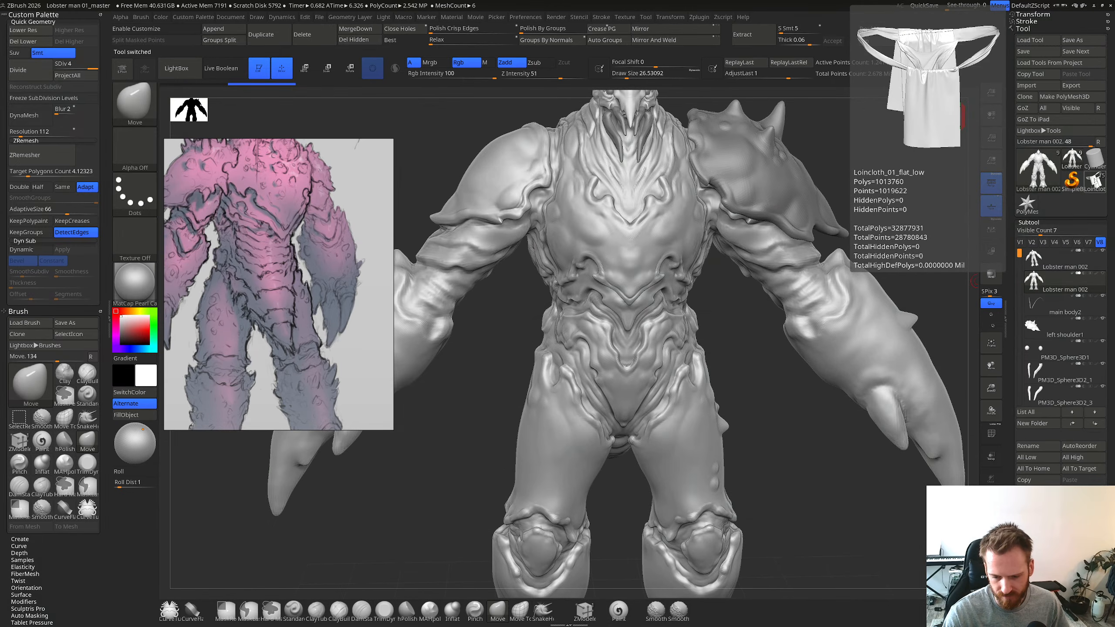
click(1026, 203)
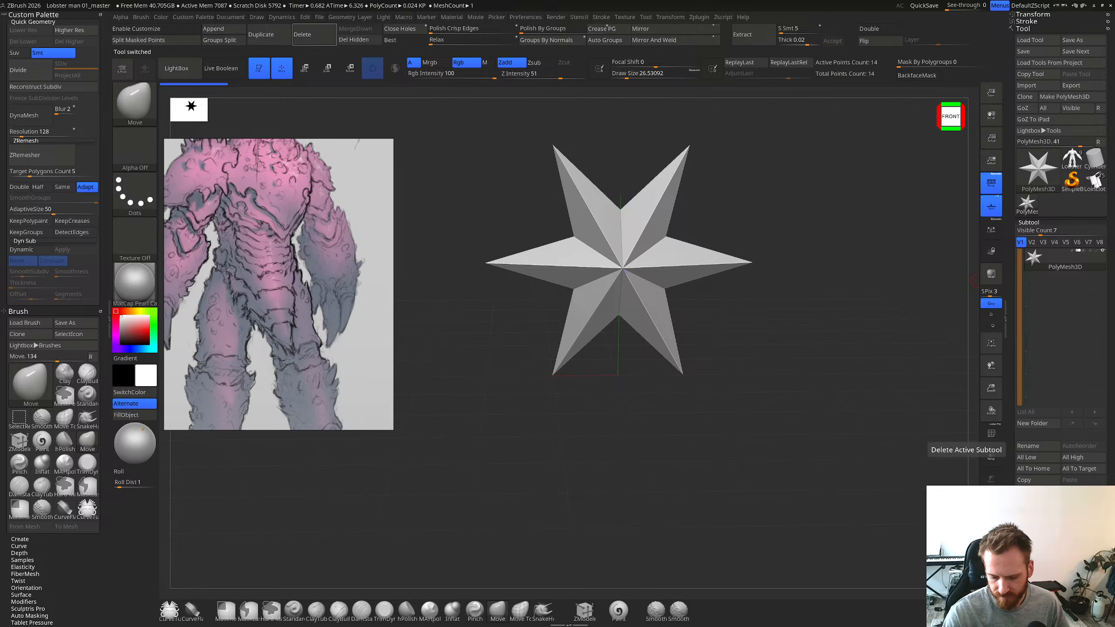
click(1029, 519)
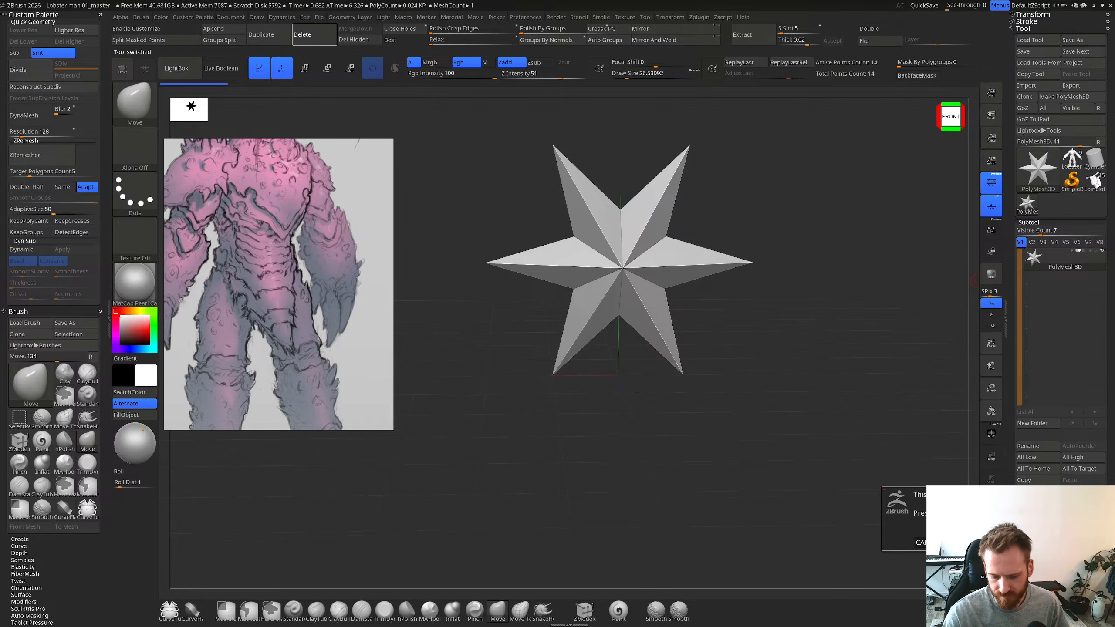
click(992, 542)
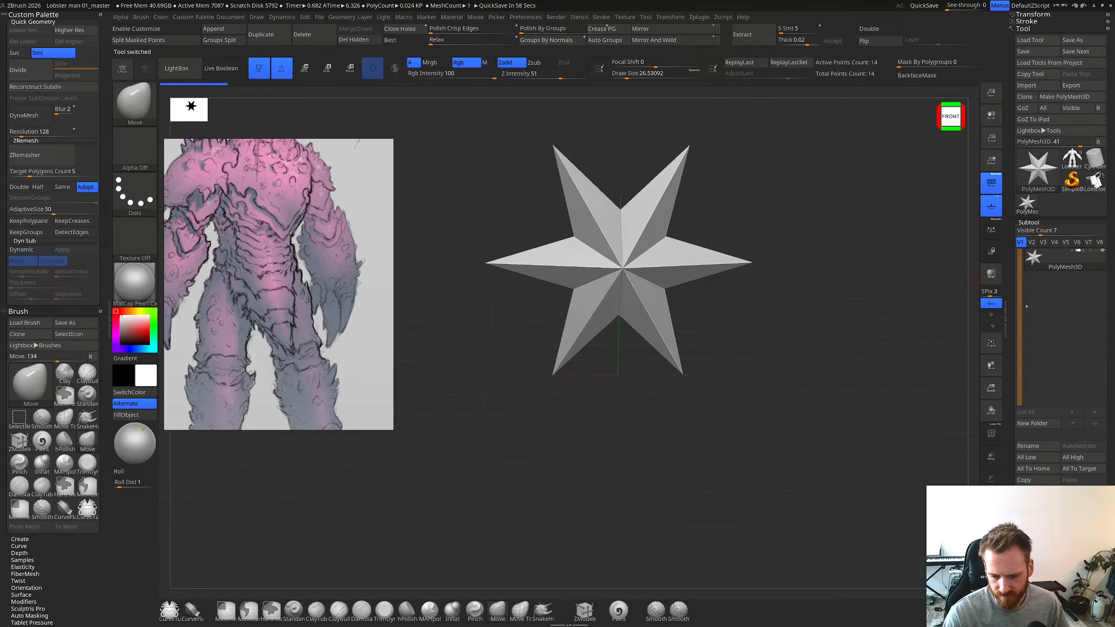
mouse_move(1030, 206)
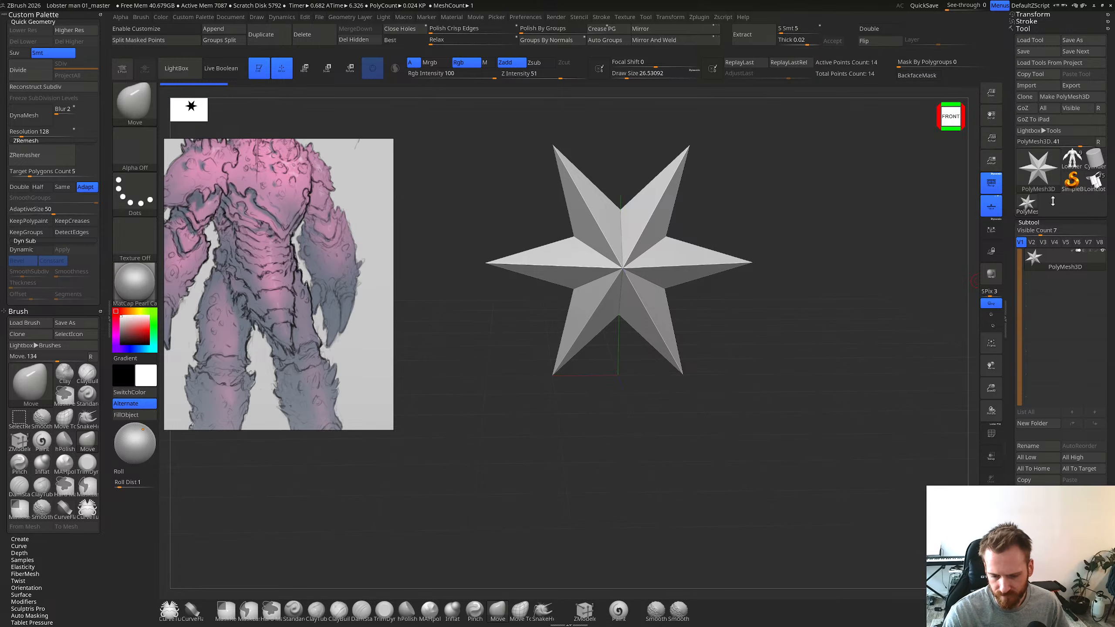
click(1043, 184)
click(1079, 154)
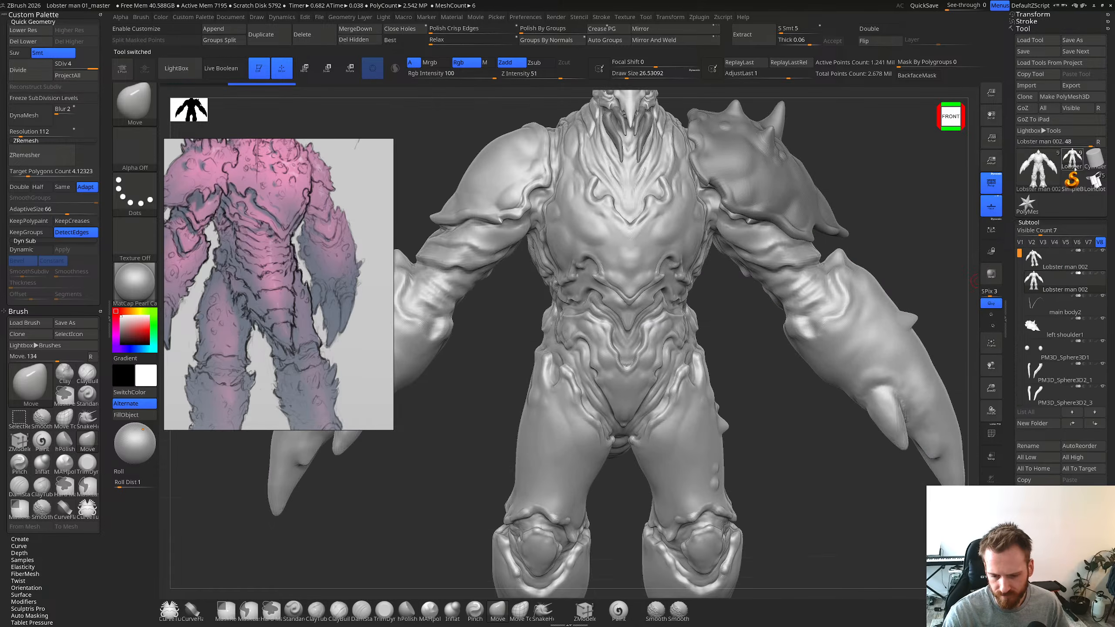
Step: Delete all subtools of the large-bellied loincloth character tool and return to the lobster man tool
click(1095, 181)
click(1056, 351)
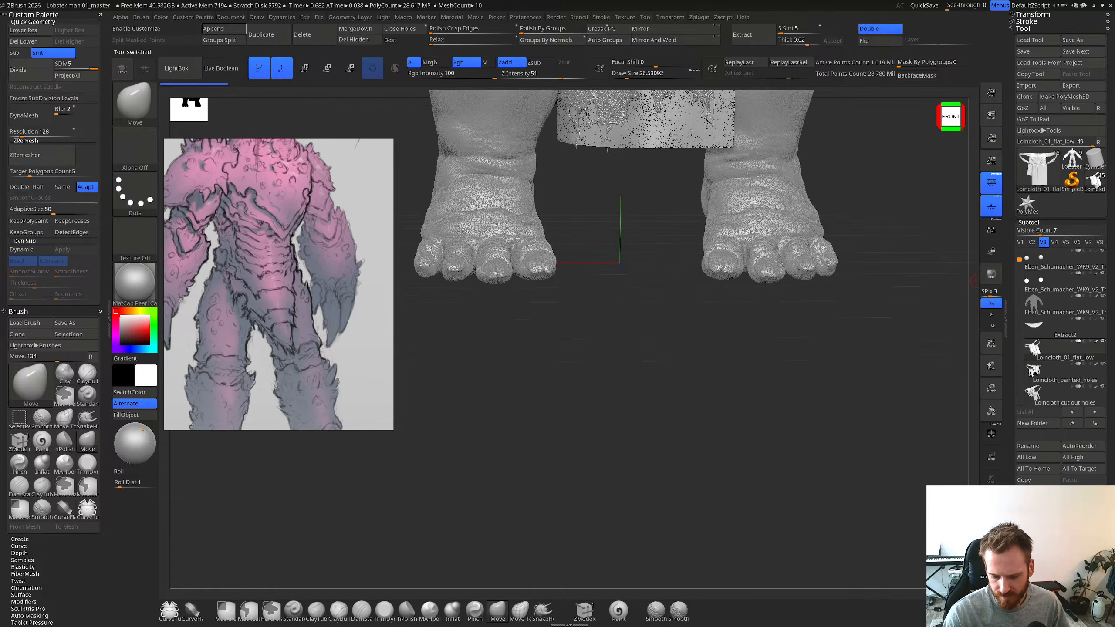
click(314, 34)
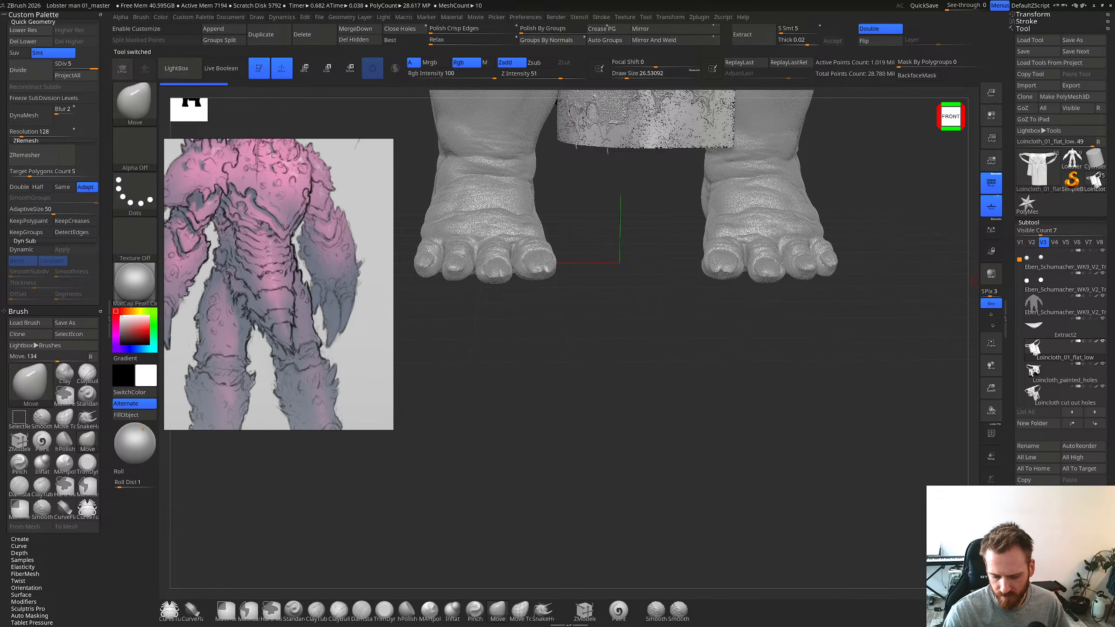
click(1015, 547)
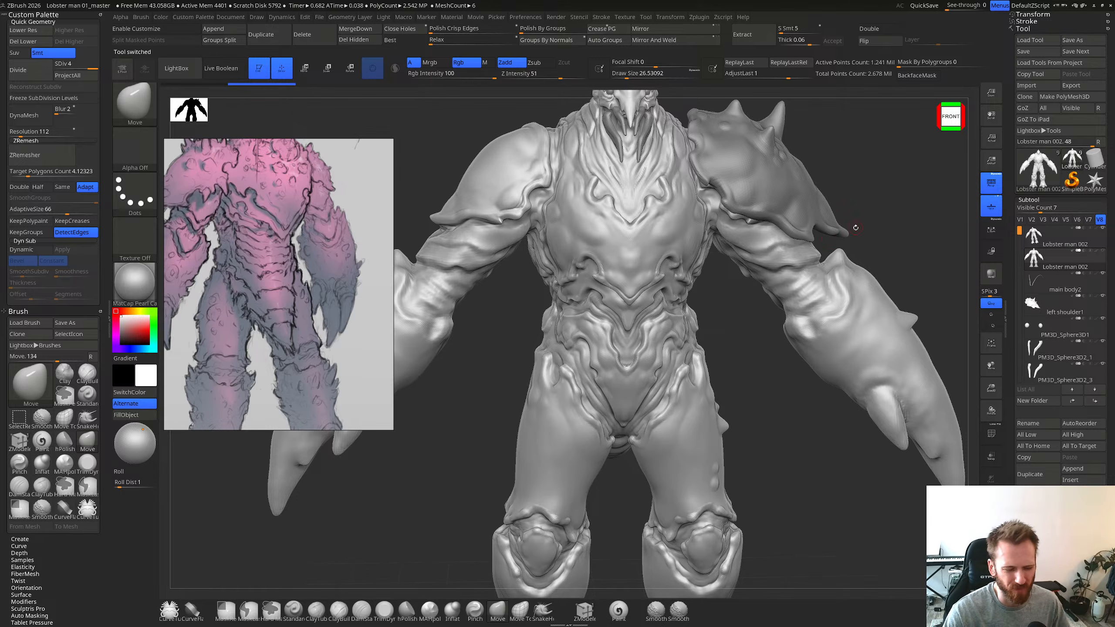
mouse_move(868, 210)
alt+mouse_down()
mouse_move(898, 194)
mouse_move(901, 250)
mouse_move(882, 261)
mouse_move(869, 202)
alt+mouse_up()
alt+drag(749, 438, 838, 260)
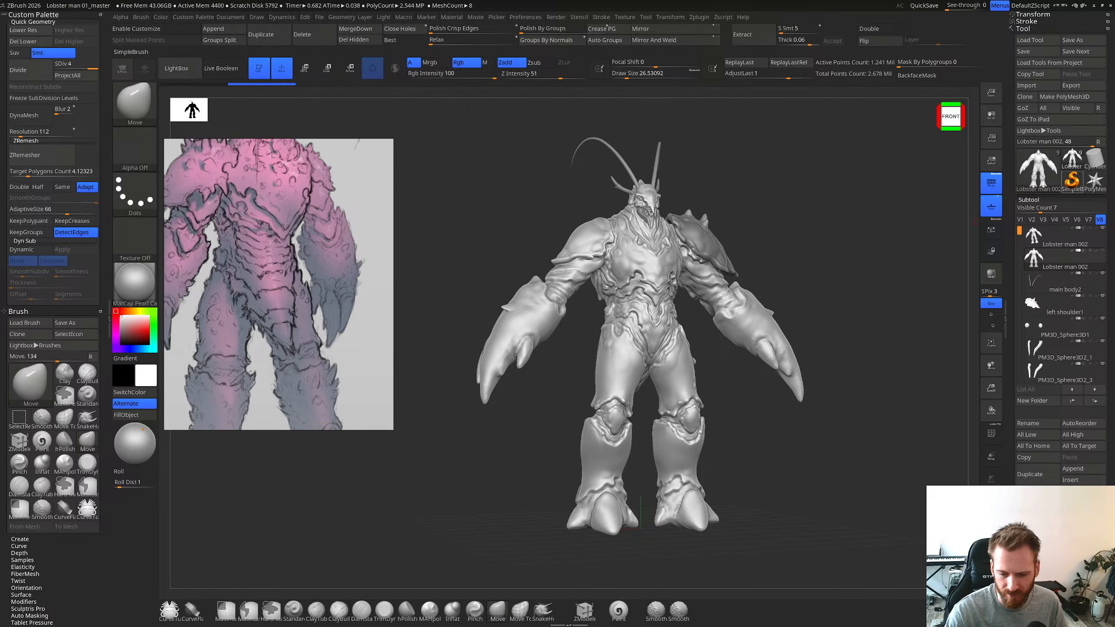
click(1095, 180)
click(1074, 154)
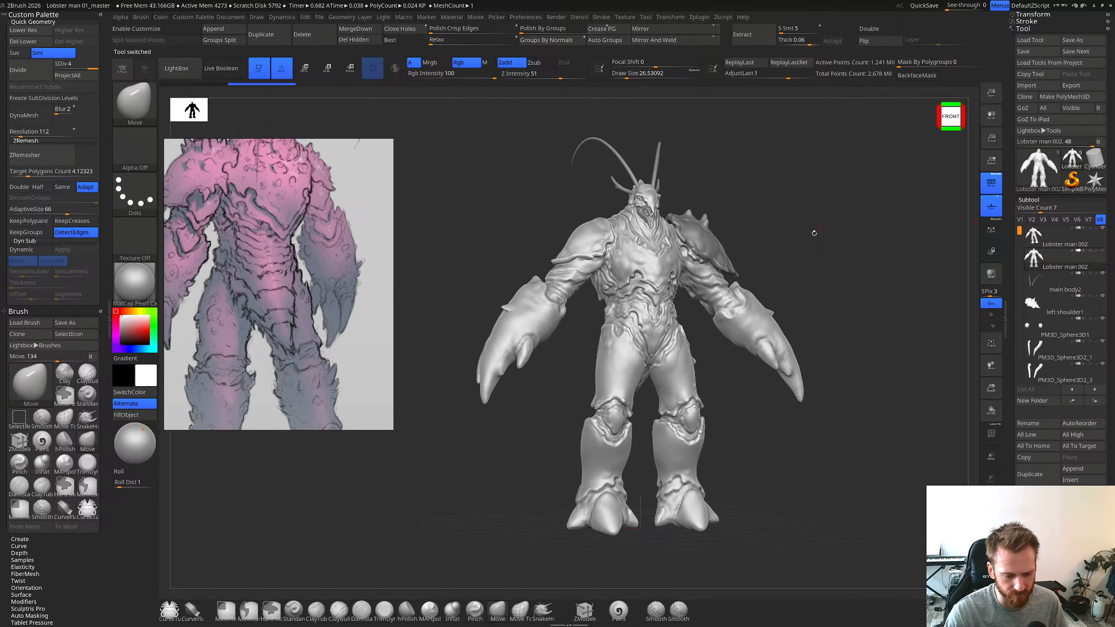
Step: Save the project over the existing Lobster man 01_master file in the Zbrush folder
drag(845, 227, 849, 230)
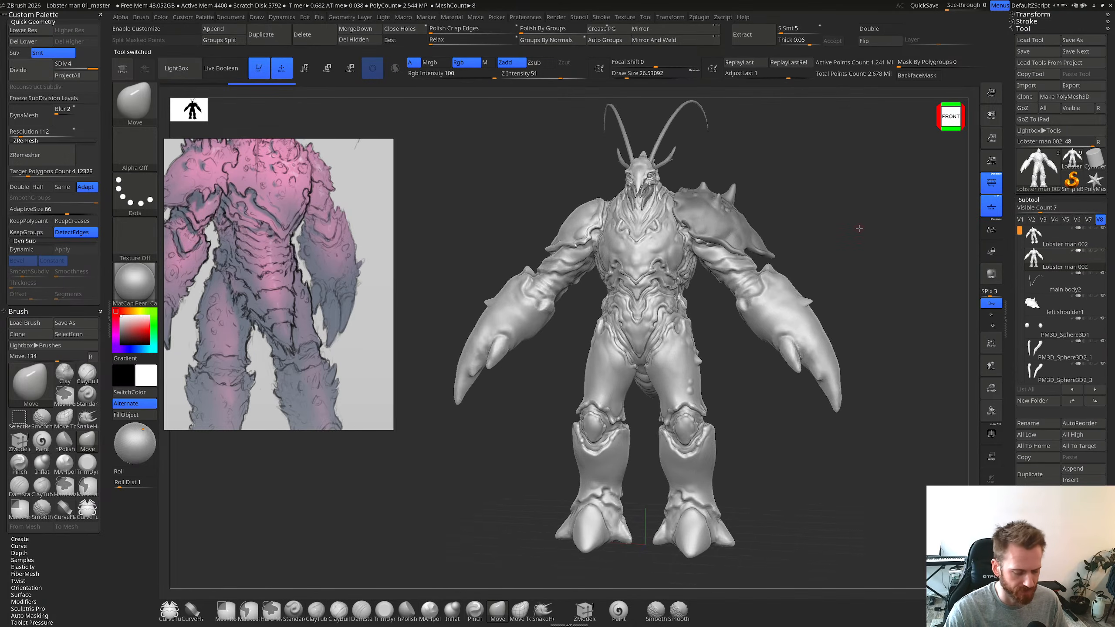
key(ctrl+s)
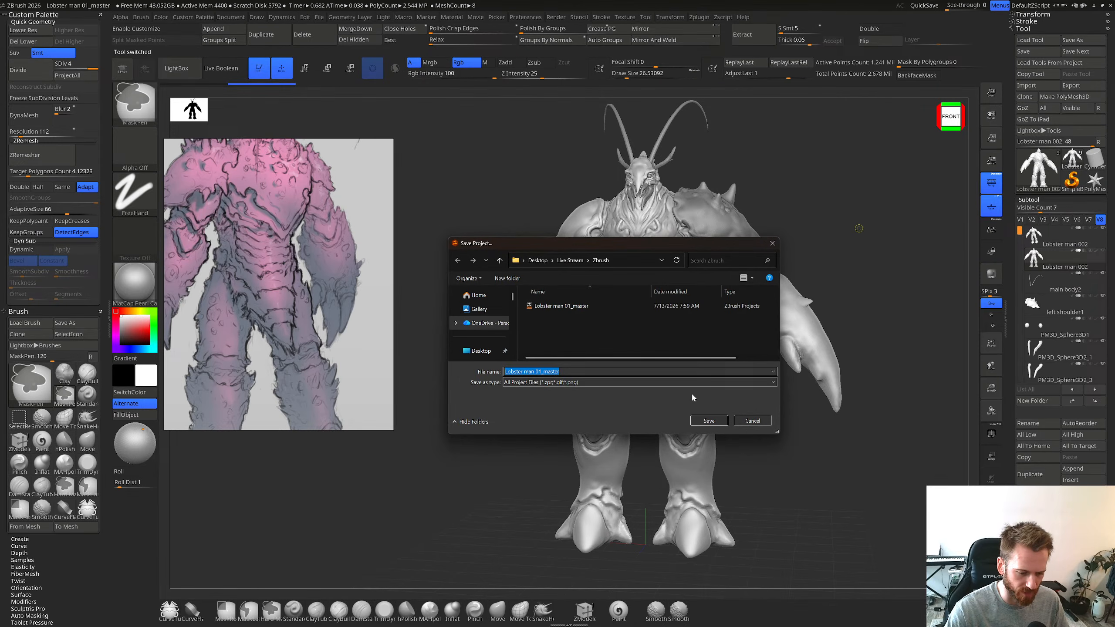
click(612, 307)
click(709, 421)
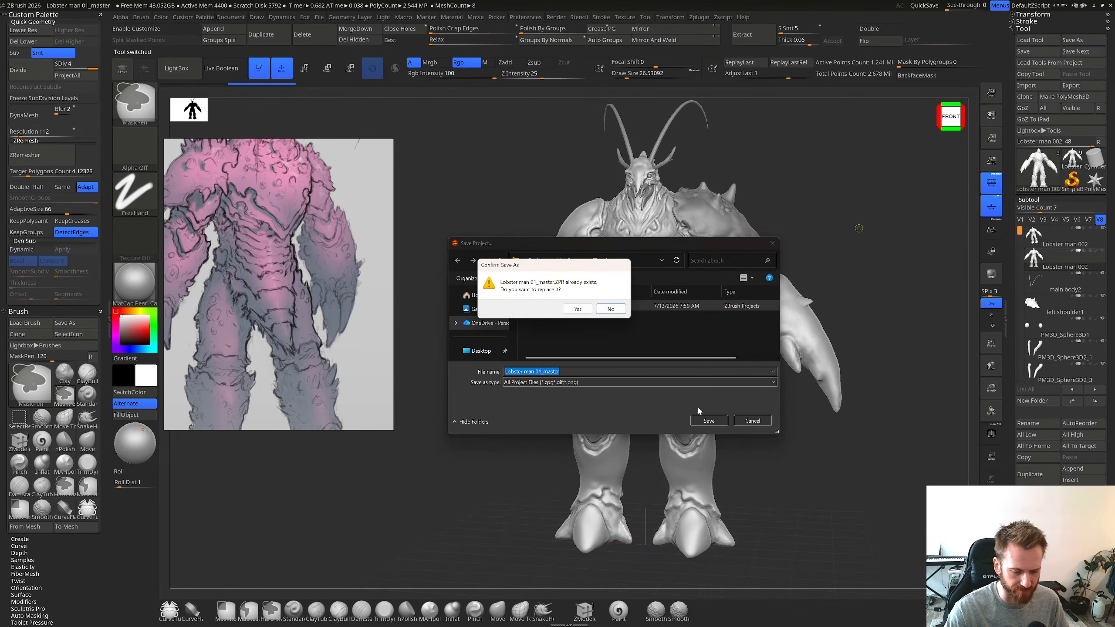
click(578, 309)
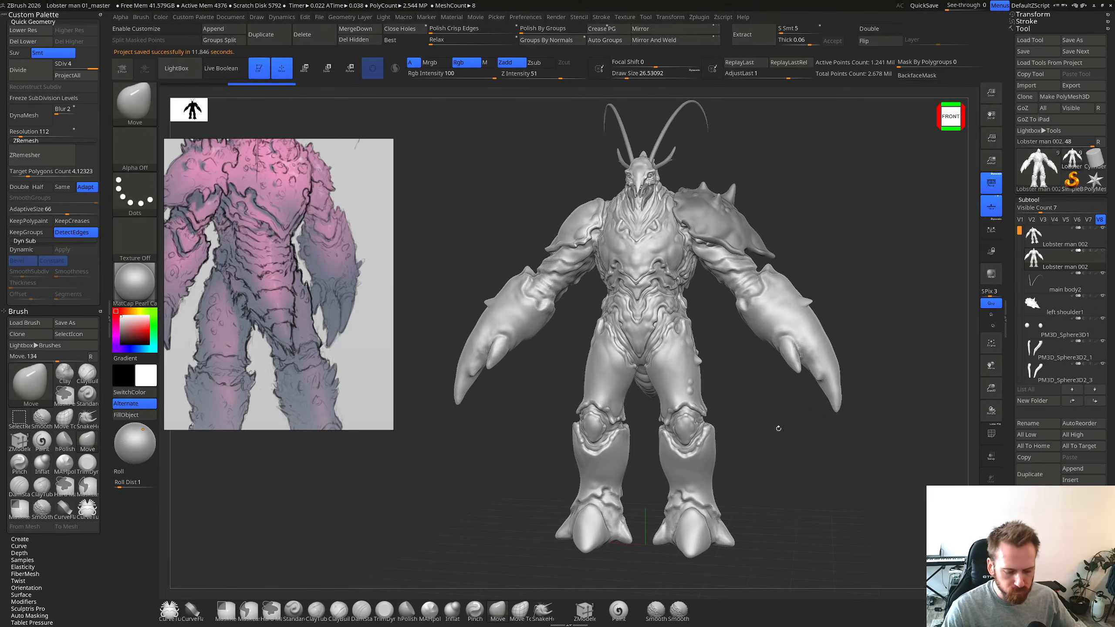
Step: Mask a spot on the lobster man's upper outer right thigh and pull out a large bump with the Move brush
mouse_move(762, 410)
alt+mouse_down()
mouse_move(843, 379)
mouse_move(834, 327)
mouse_move(789, 344)
mouse_move(641, 334)
mouse_move(634, 362)
mouse_move(819, 399)
alt+mouse_up()
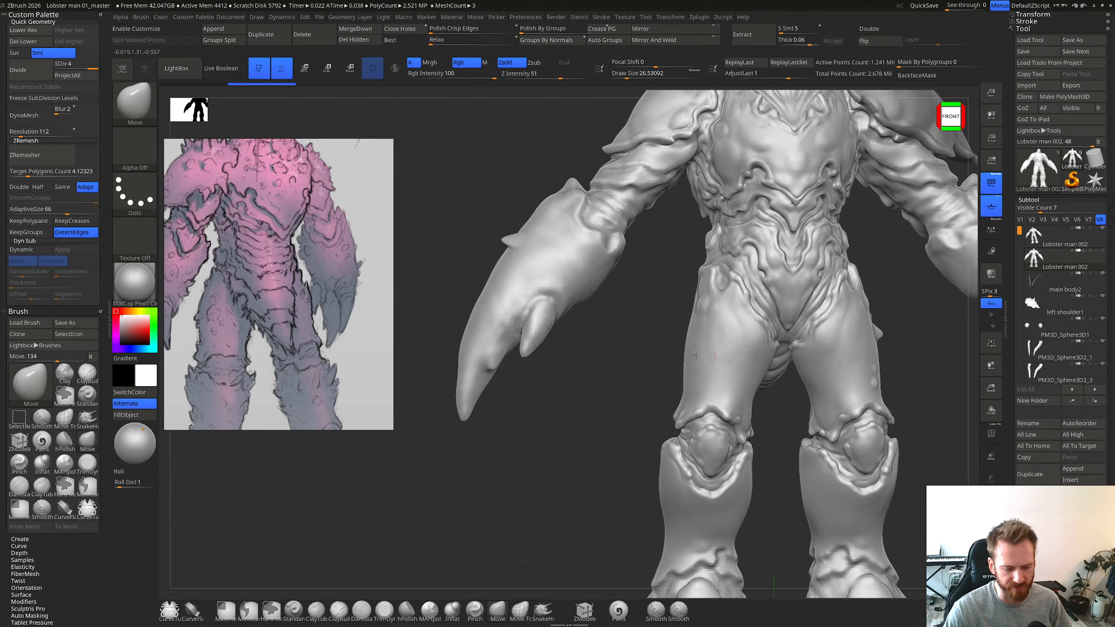
key(s)
drag(688, 355, 689, 355)
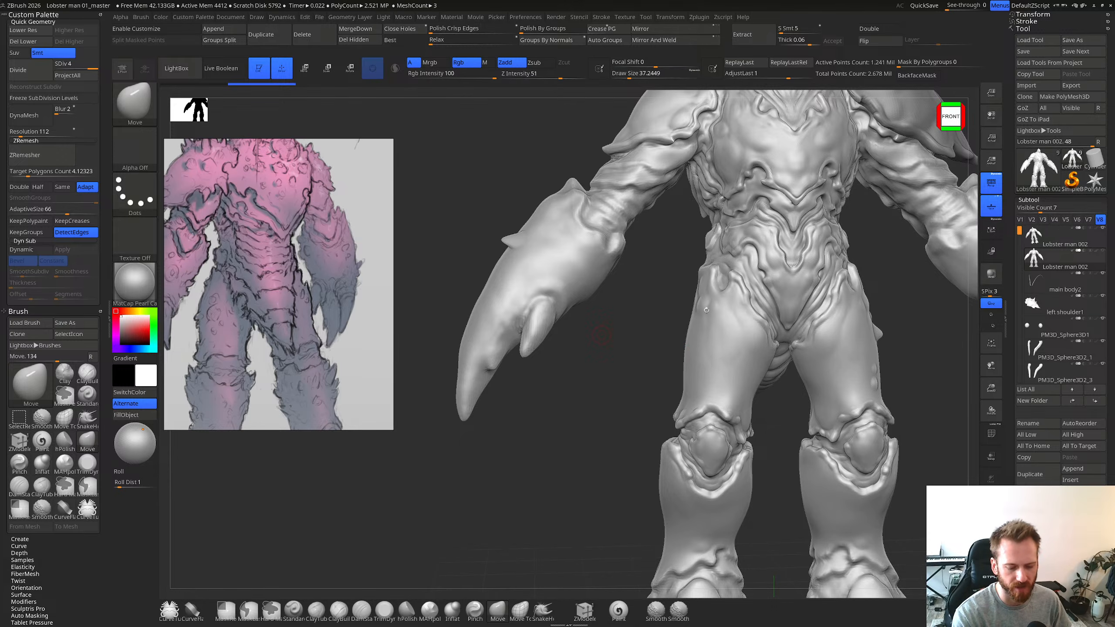
key(ctrl)
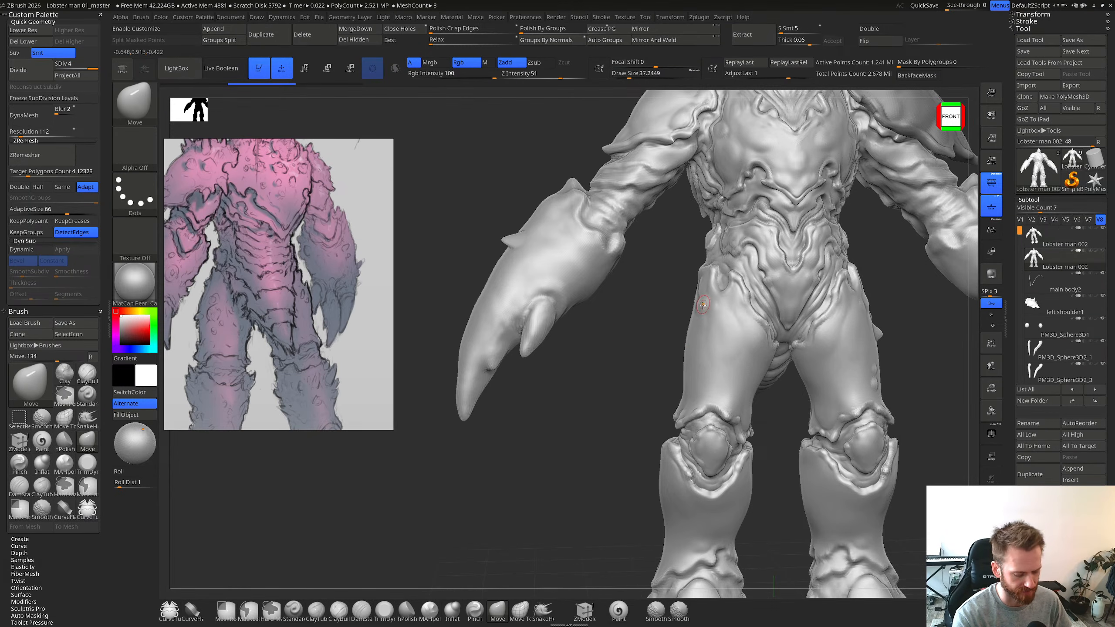
key(ctrl+z)
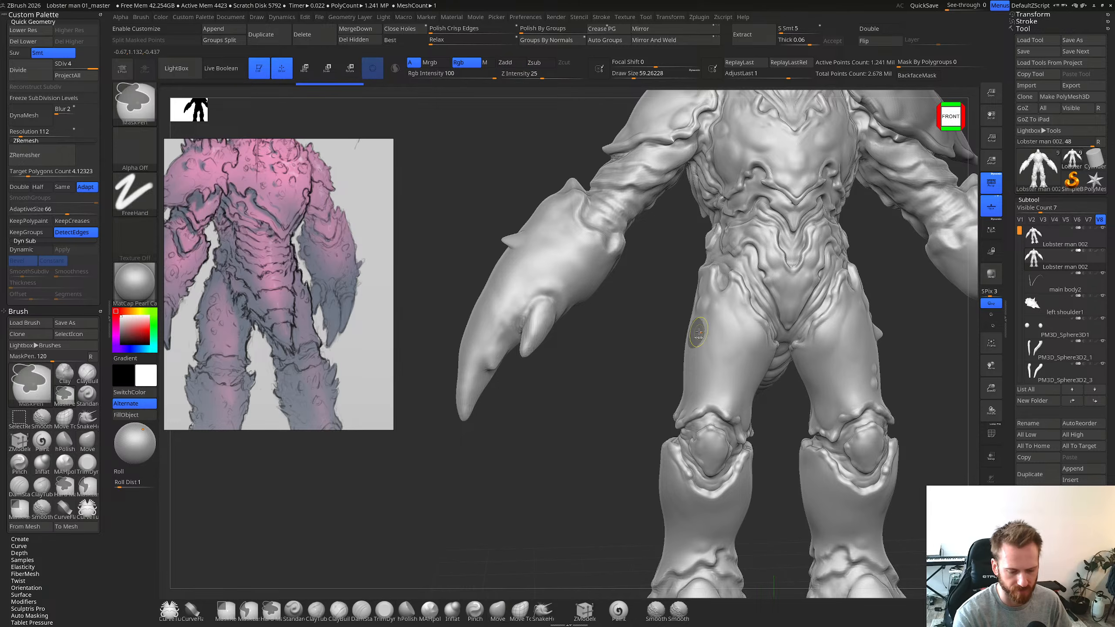
key(s)
drag(698, 334, 712, 333)
mouse_move(682, 348)
right_down()
mouse_move(680, 331)
mouse_move(715, 339)
right_up()
Step: Pull a smaller second bump out just above and in front of the large thigh bump at a draw size of about 31
key(s)
drag(692, 338, 691, 327)
key(s)
right_drag(695, 324, 692, 326)
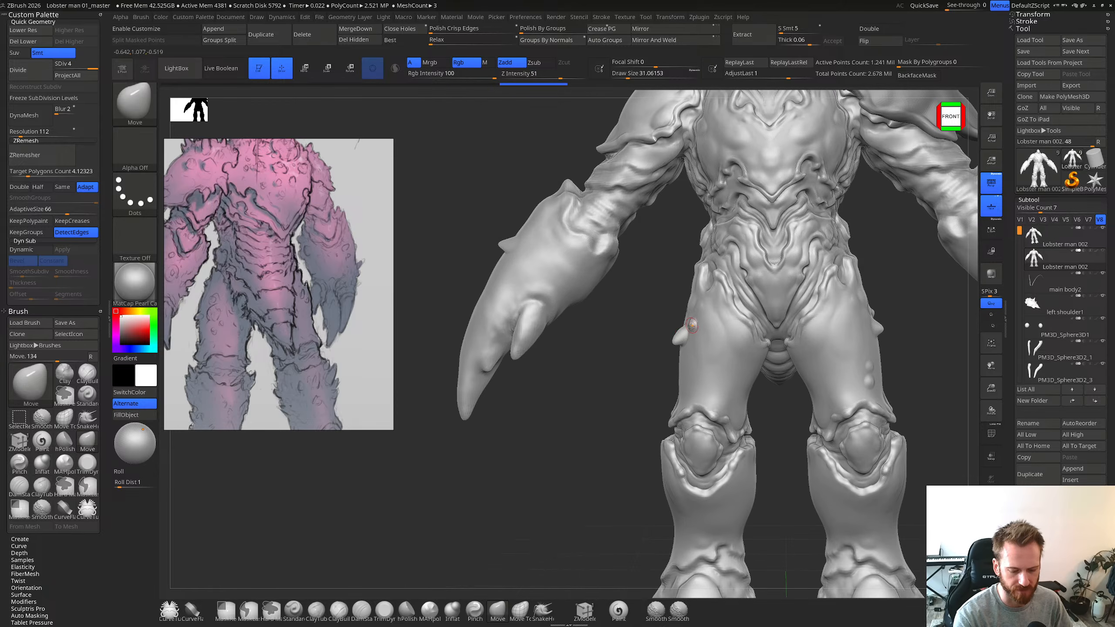
drag(683, 326, 681, 324)
mouse_move(707, 300)
right_down()
mouse_move(695, 294)
mouse_move(738, 304)
right_up()
ctrl+drag(670, 341, 685, 318)
key(ctrl+z)
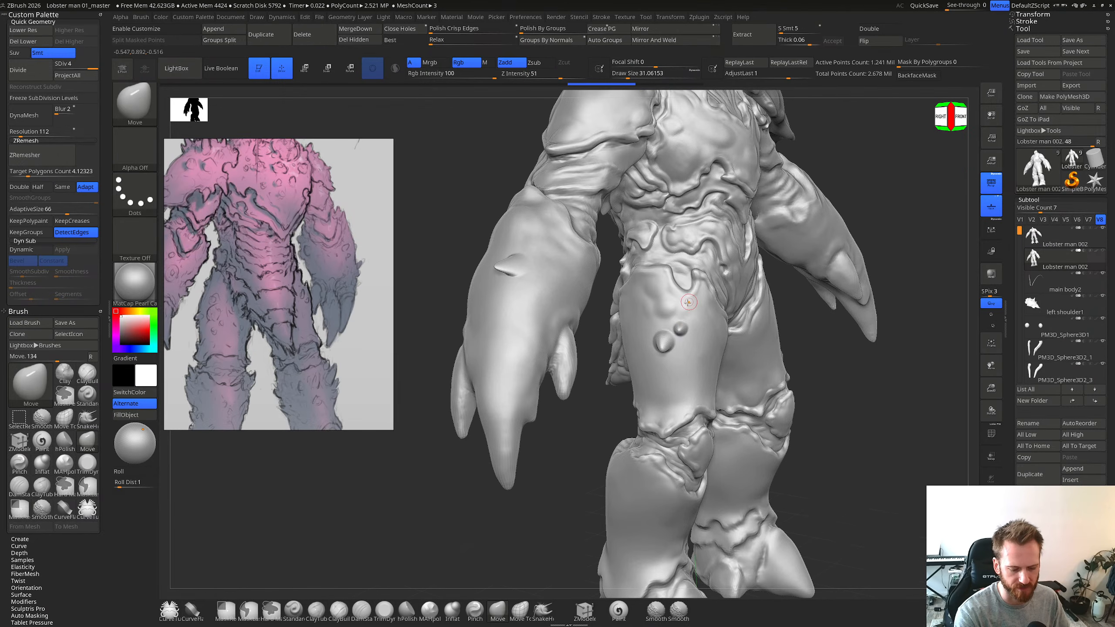
Step: Pull a third small bump out directly above the large thigh bump at a draw size of about 31
right_drag(691, 293, 721, 294)
drag(670, 323, 664, 324)
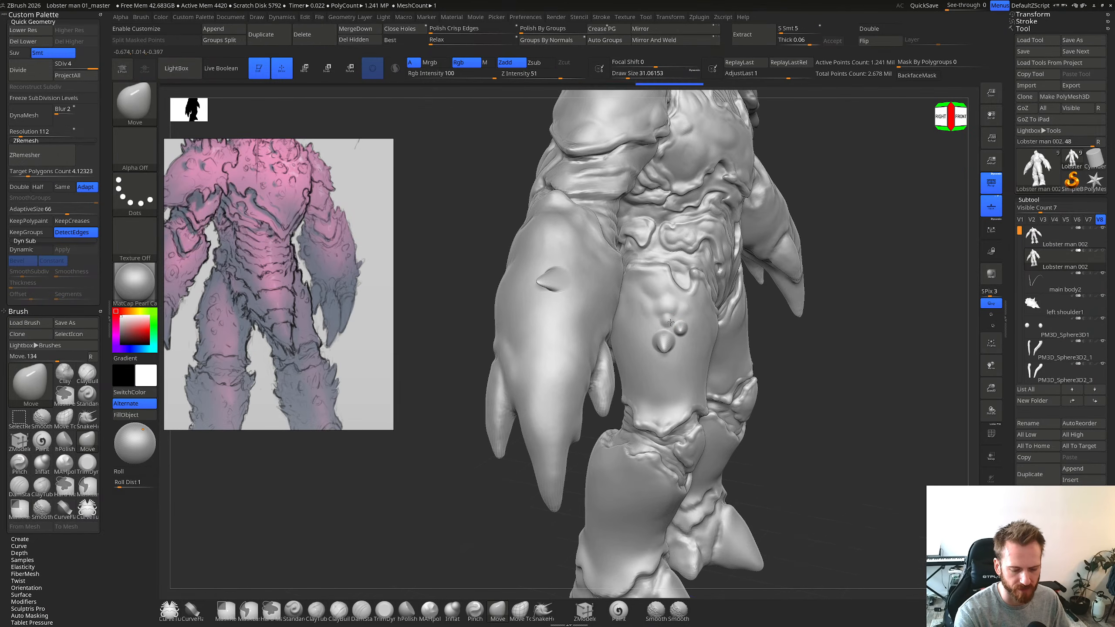
right_drag(670, 323, 680, 309)
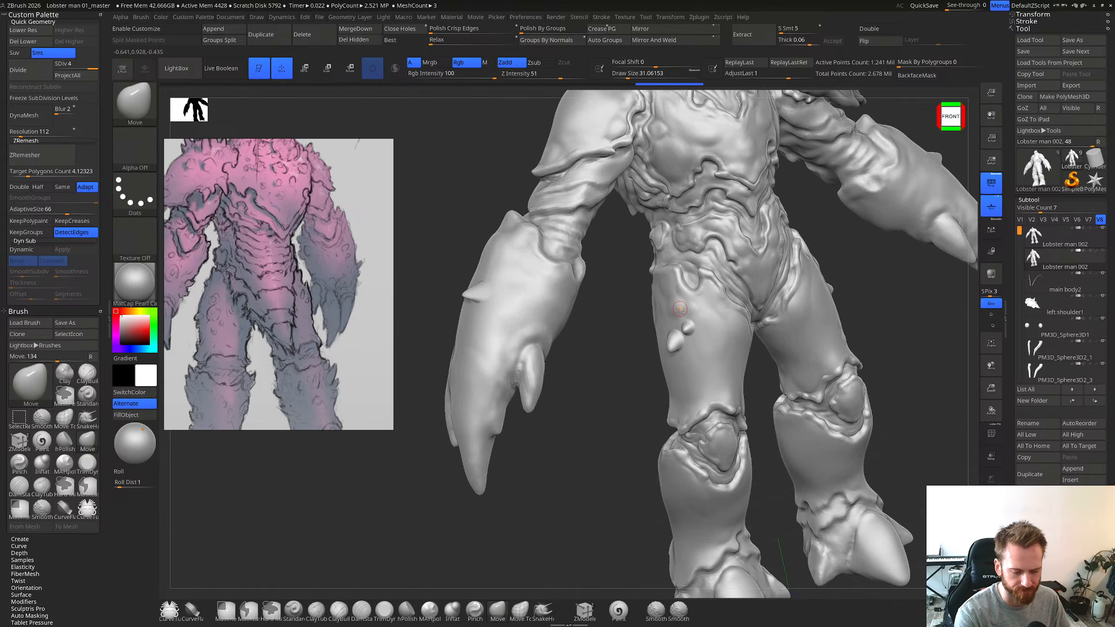
key(ctrl+z)
drag(680, 320, 682, 320)
right_drag(694, 318, 669, 322)
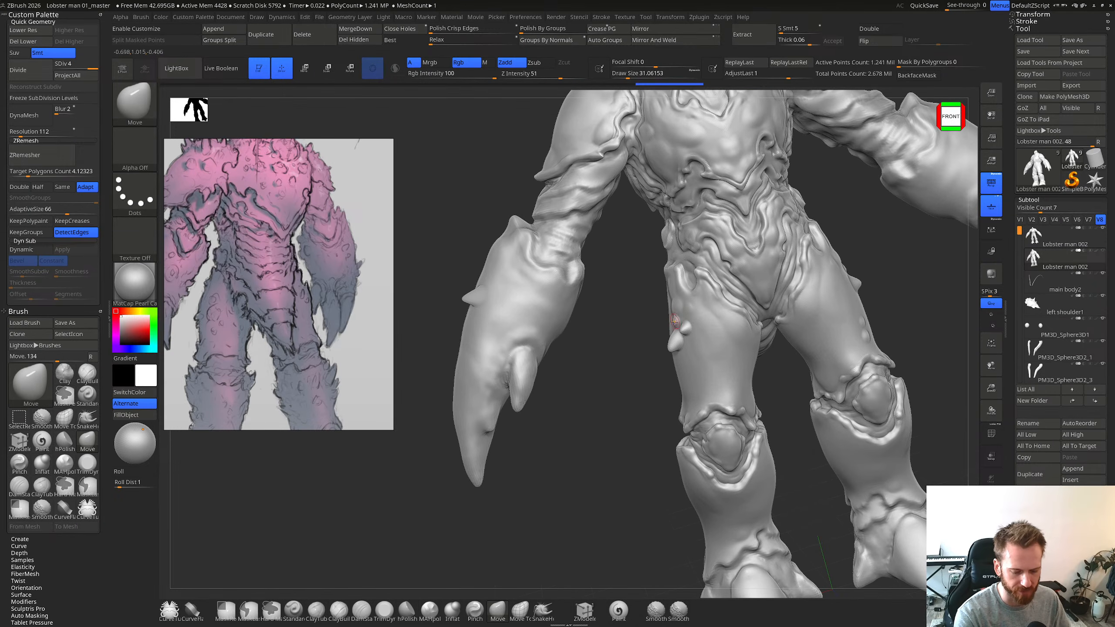
drag(679, 324, 682, 323)
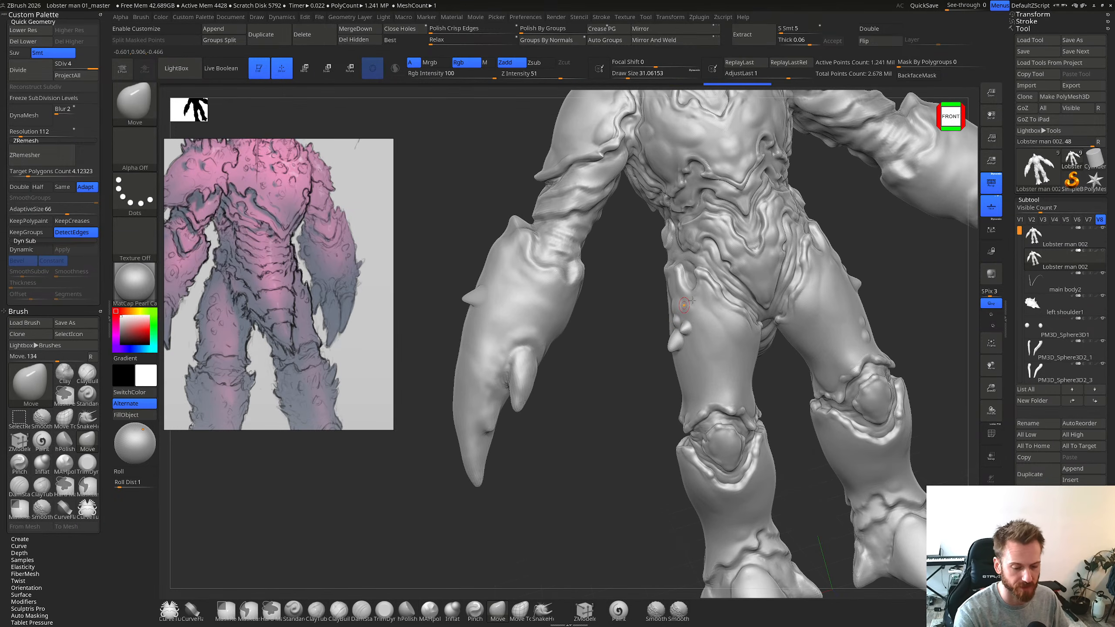
Step: Pull a fourth, tiny bump out beside the large one in the upper thigh cluster at a draw size of about 24
mouse_move(683, 305)
right_down()
mouse_move(690, 341)
mouse_move(667, 349)
right_up()
key(s)
drag(676, 355, 675, 355)
right_drag(675, 355, 704, 341)
drag(691, 341, 689, 332)
right_drag(704, 315, 687, 353)
key(s)
drag(691, 353, 694, 344)
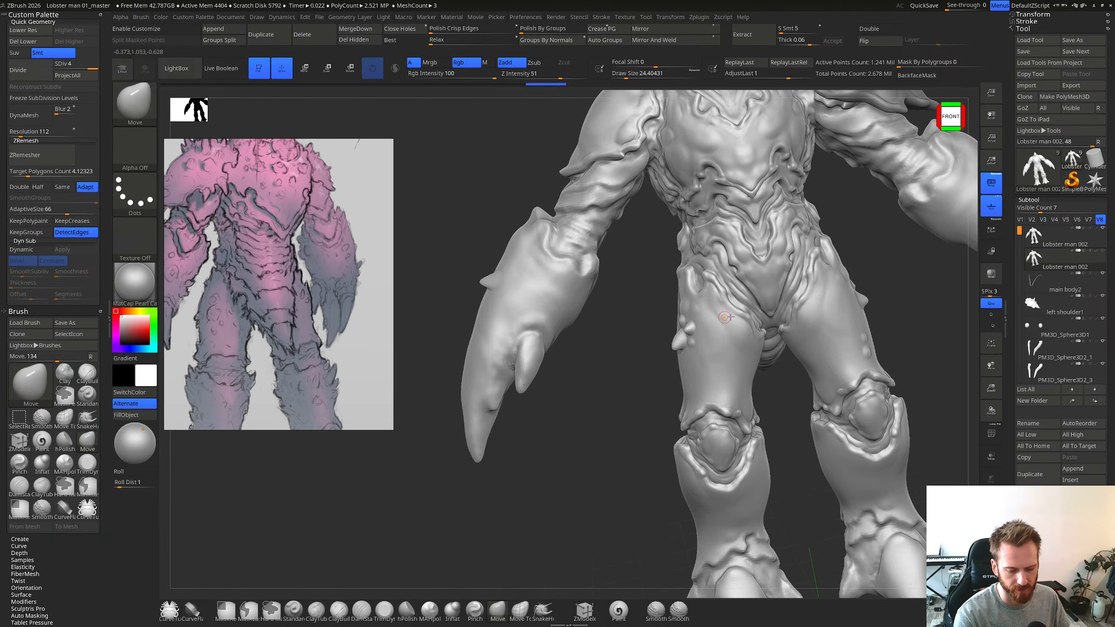
Step: Set the draw size to about 17.7 and examine the upper thigh bumps and leg silhouette from the front, side and back
mouse_move(726, 318)
right_down()
mouse_move(733, 302)
mouse_move(713, 317)
right_up()
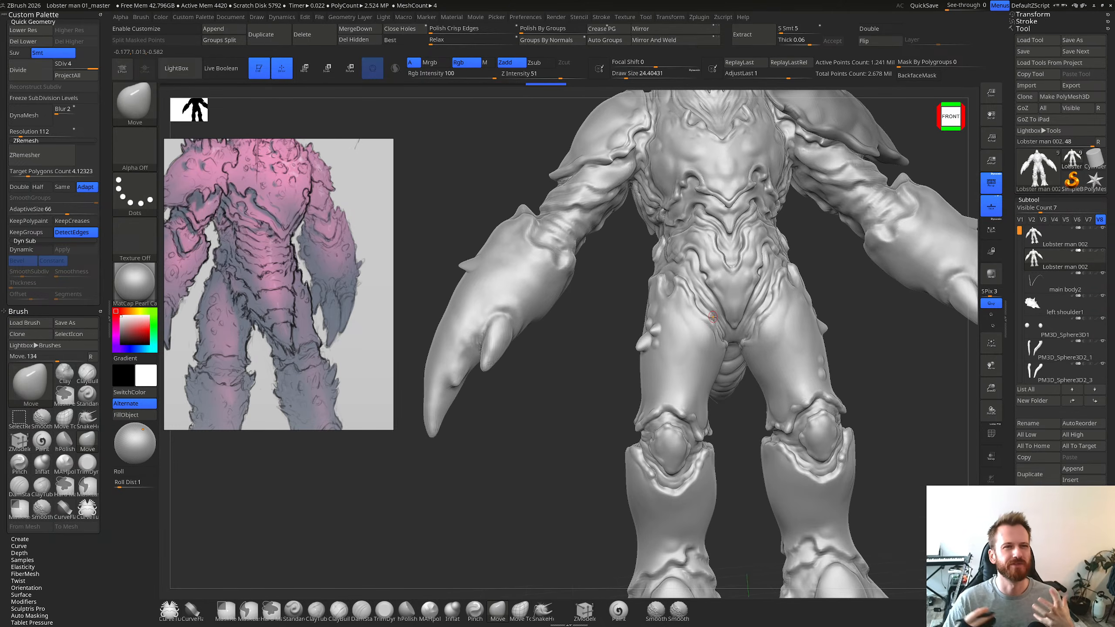
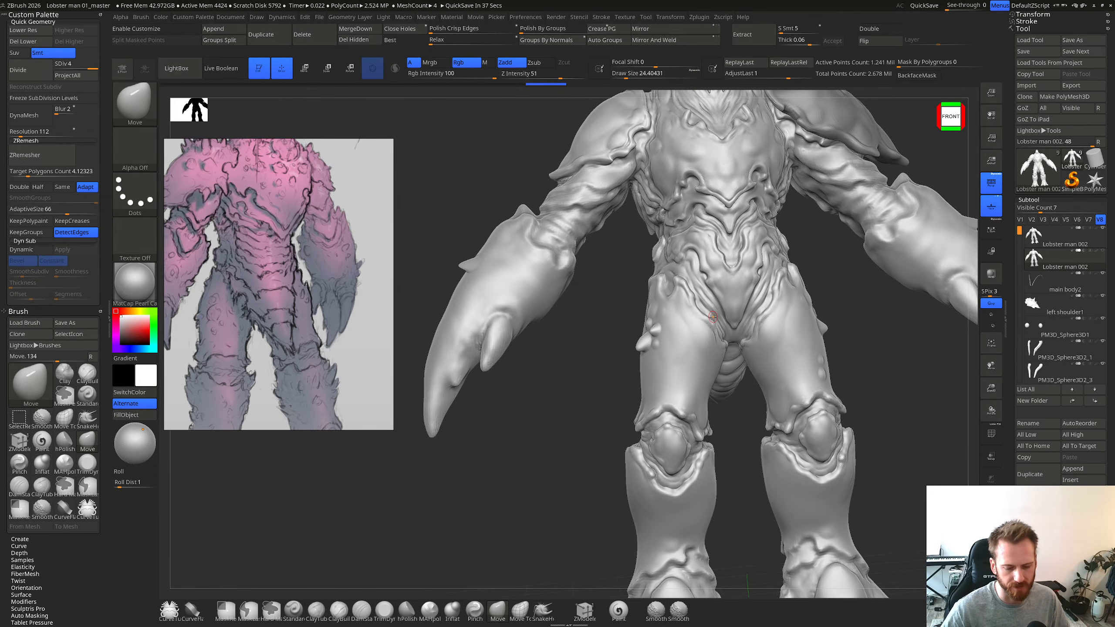
right_drag(549, 318, 687, 322)
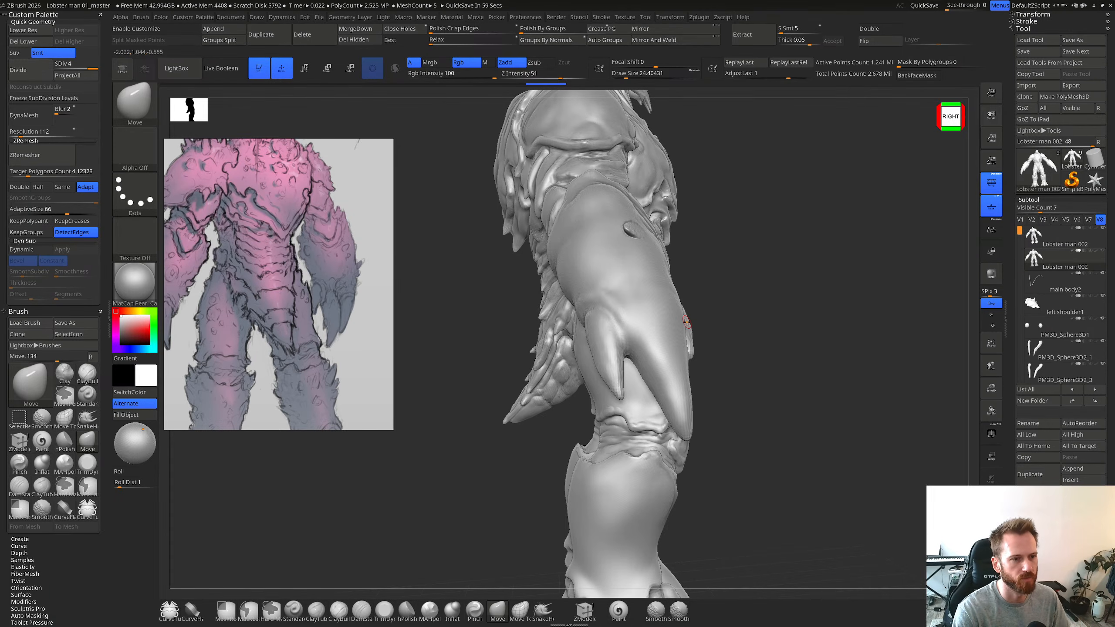
right_drag(685, 267, 639, 327)
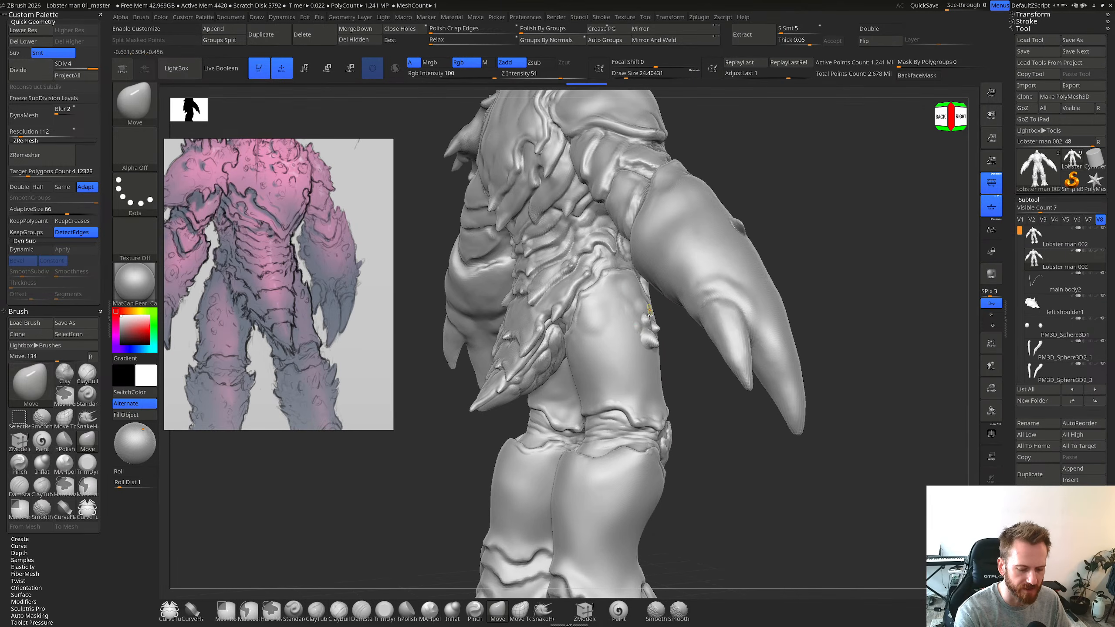
right_drag(645, 366, 616, 372)
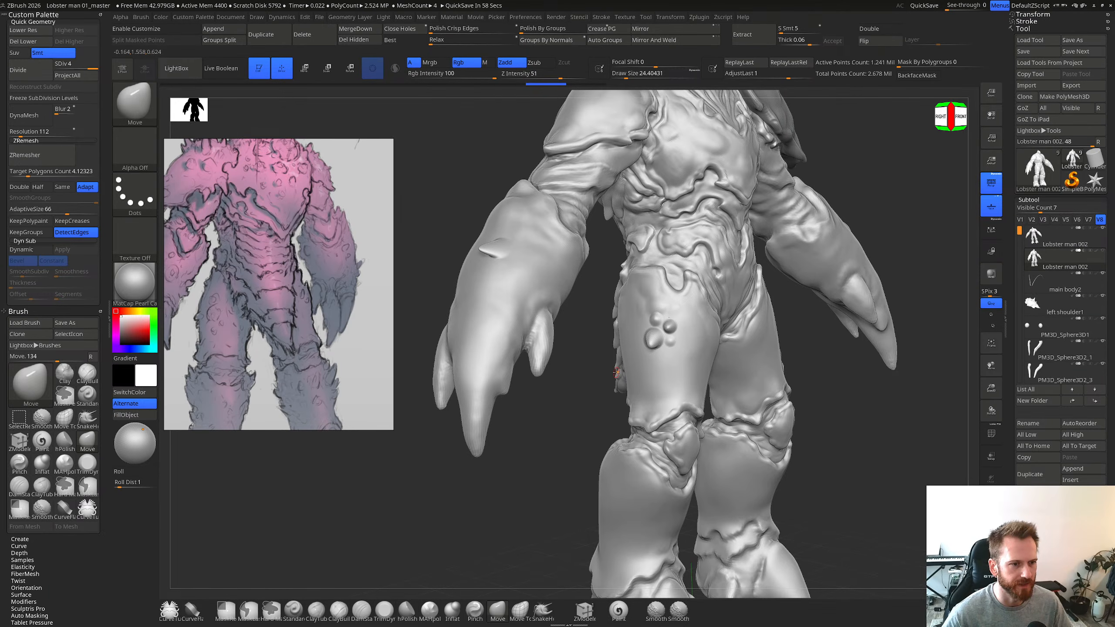
right_drag(617, 373, 635, 368)
key(s)
drag(657, 315, 655, 315)
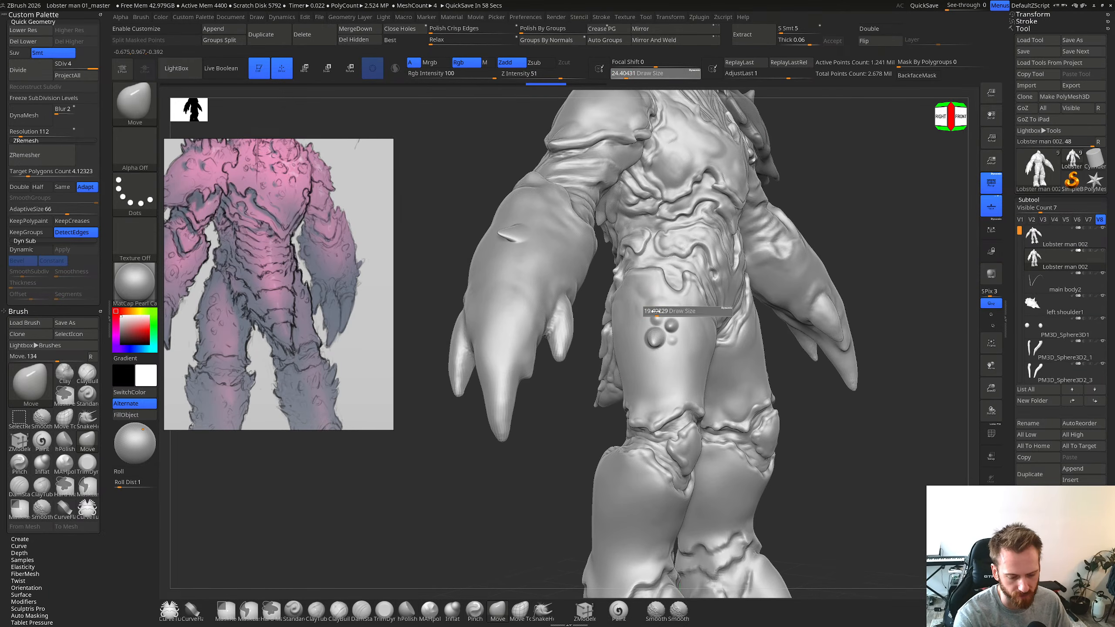
right_drag(647, 324, 697, 372)
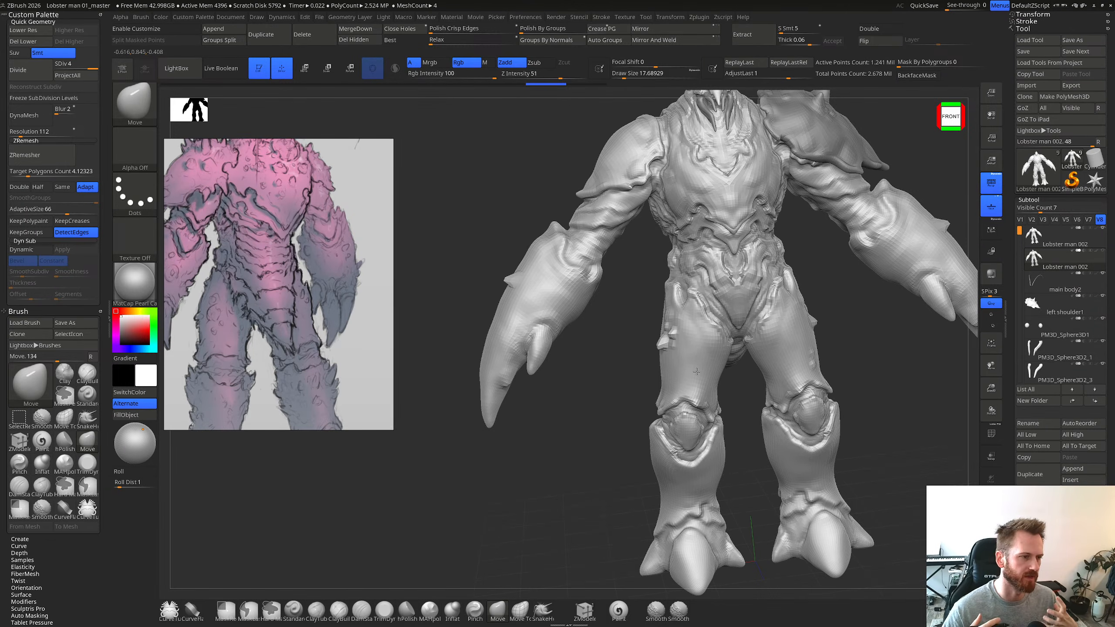
ctrl+right_drag(696, 372, 666, 349)
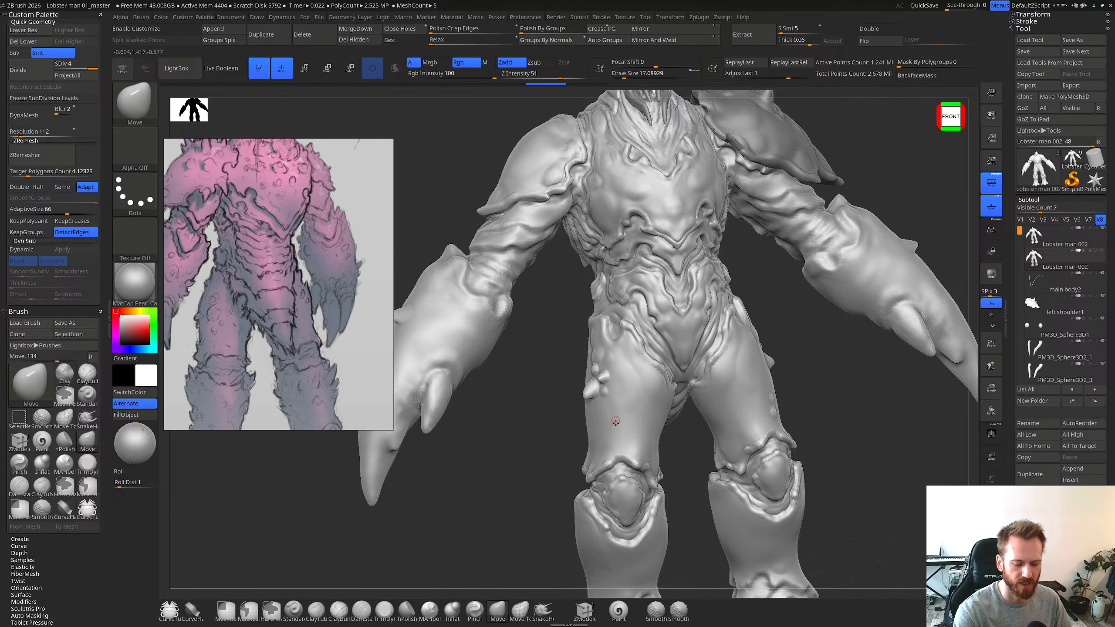
right_drag(627, 448, 617, 403)
right_drag(582, 479, 608, 443)
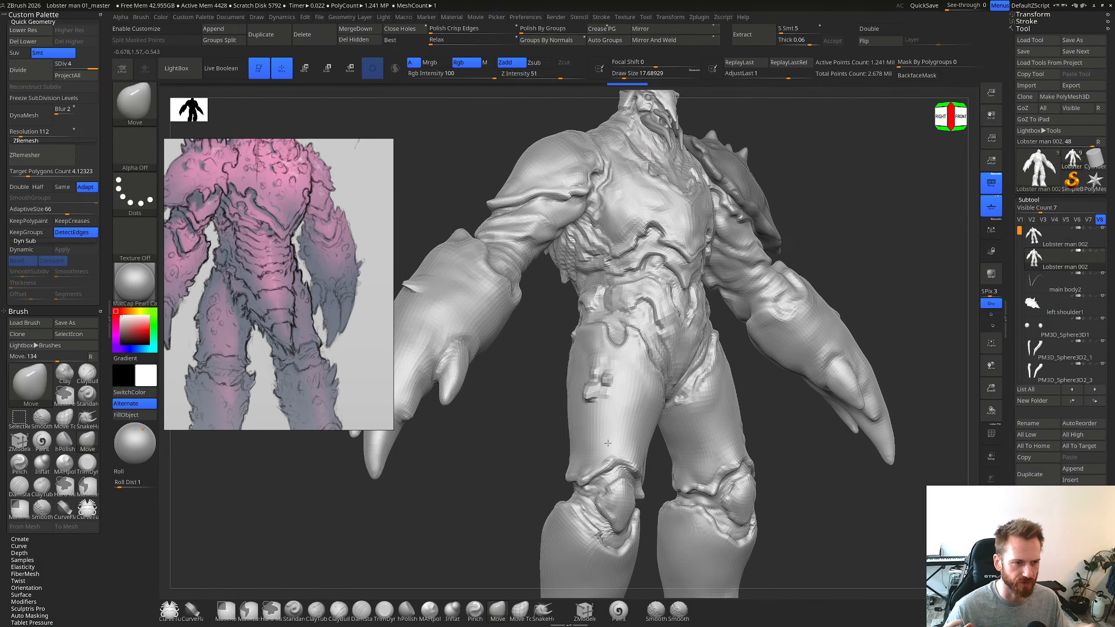
Step: Examine the thigh bump clusters and the full-body silhouette from the front, at a distance and from behind
right_drag(608, 443, 664, 362)
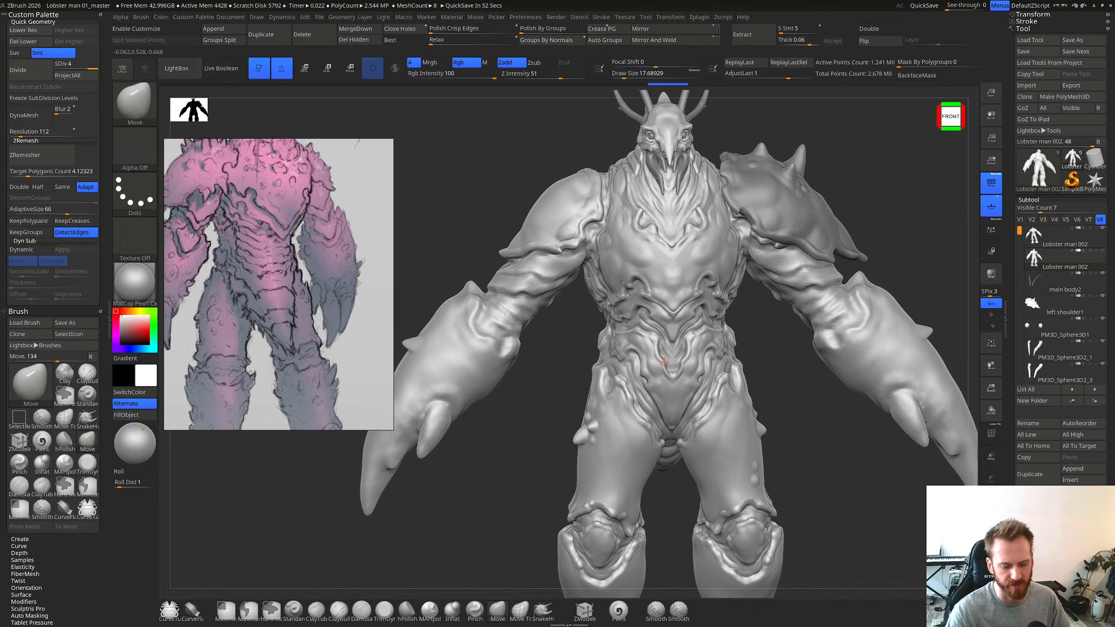
ctrl+right_drag(754, 353, 685, 316)
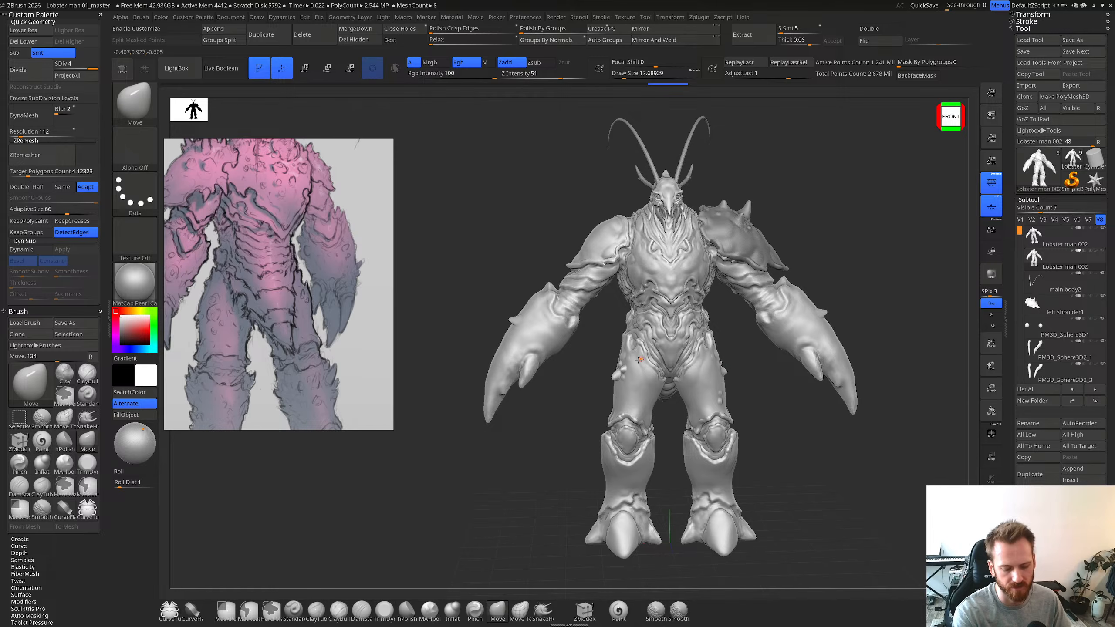
right_drag(650, 366, 667, 421)
mouse_move(724, 360)
right_down()
mouse_move(682, 353)
mouse_move(798, 371)
mouse_move(742, 408)
right_up()
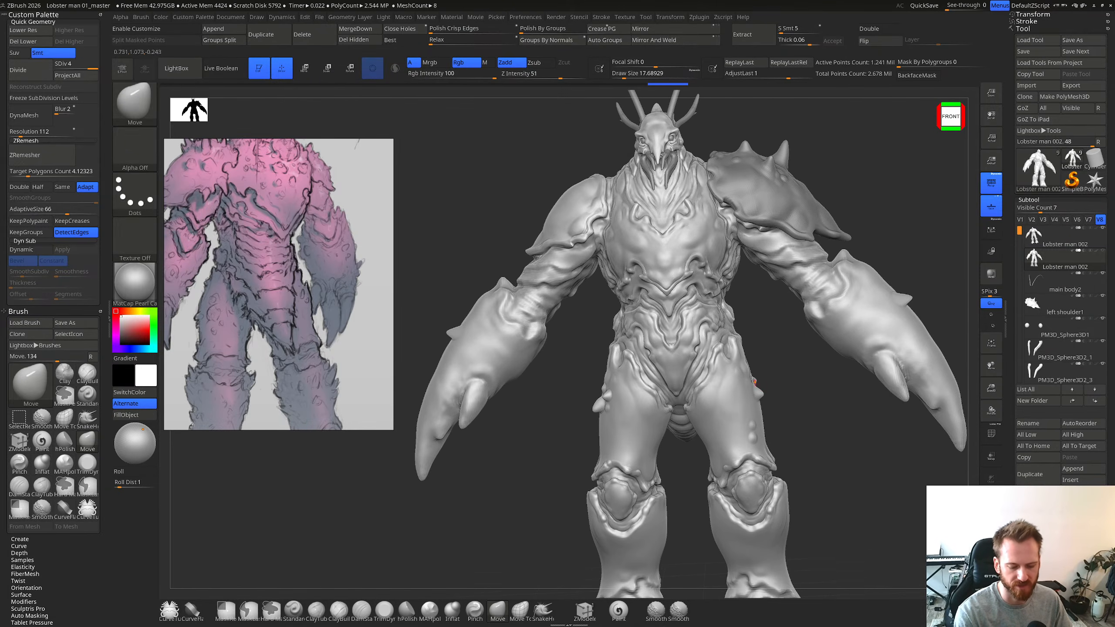
mouse_move(657, 406)
right_down()
mouse_move(594, 422)
mouse_move(717, 409)
mouse_move(878, 414)
right_up()
key(s)
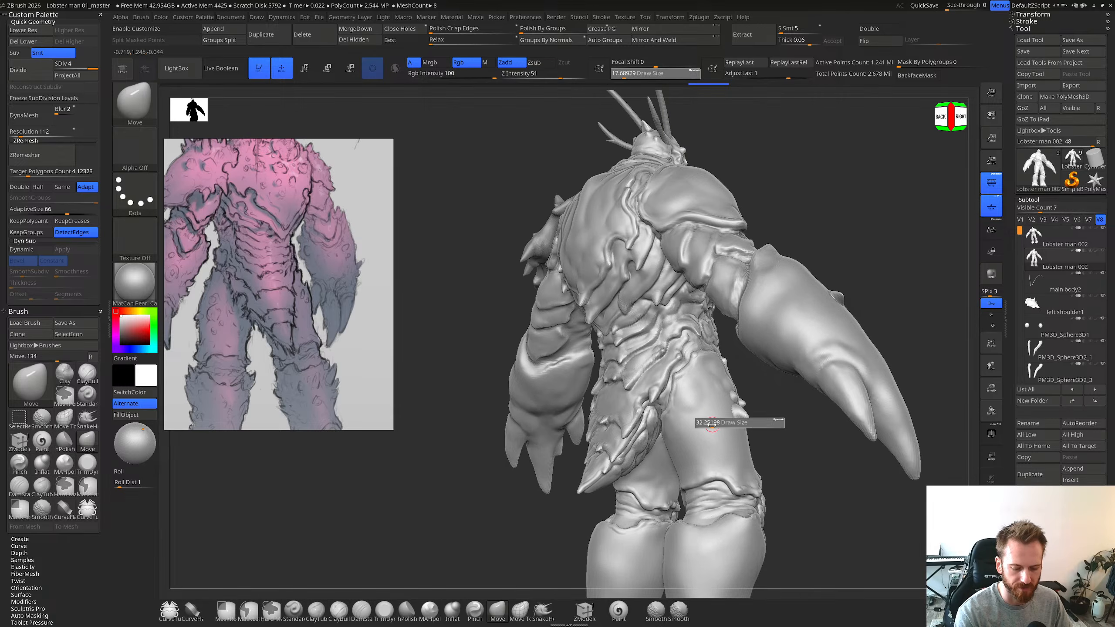
drag(707, 424, 710, 423)
right_drag(711, 409, 683, 418)
alt+drag(687, 419, 691, 413)
Step: Set the draw size to about 18.6, make the Lobster man 002 body subtool active and face the model from the front
key(s)
alt+click(701, 395)
mouse_move(701, 394)
right_down()
mouse_move(804, 372)
mouse_move(751, 347)
right_up()
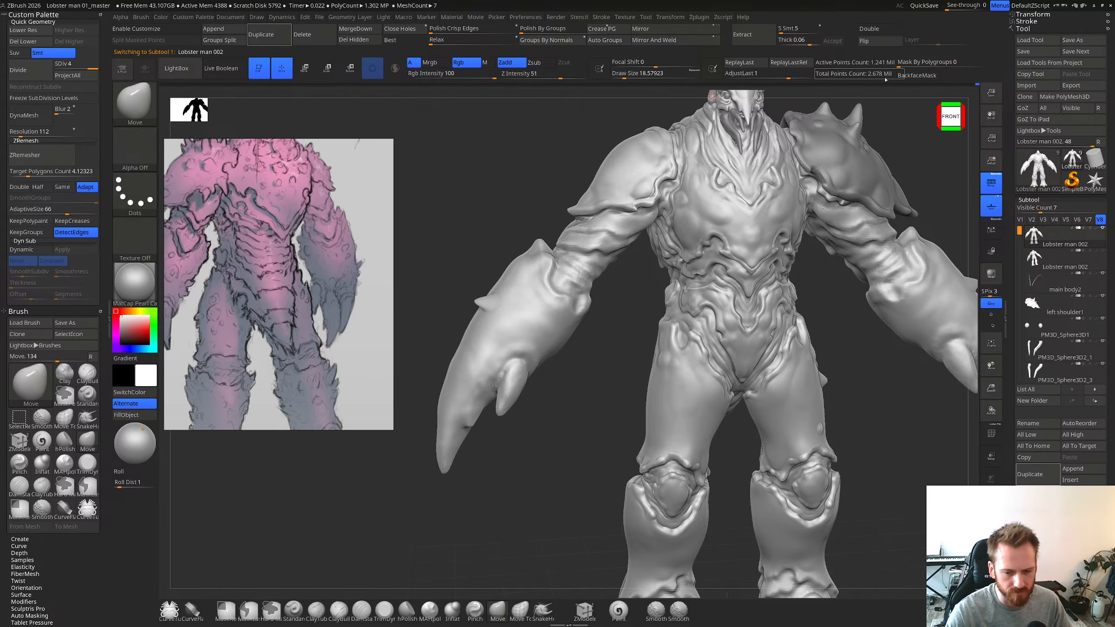
key(ctrl)
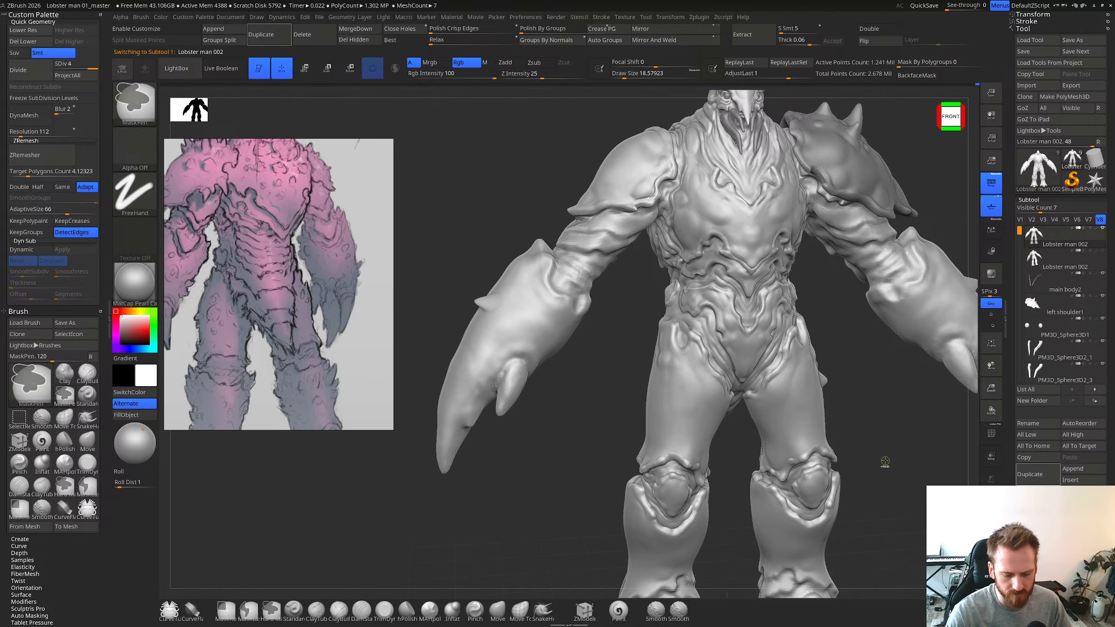
key(ctrl+shift)
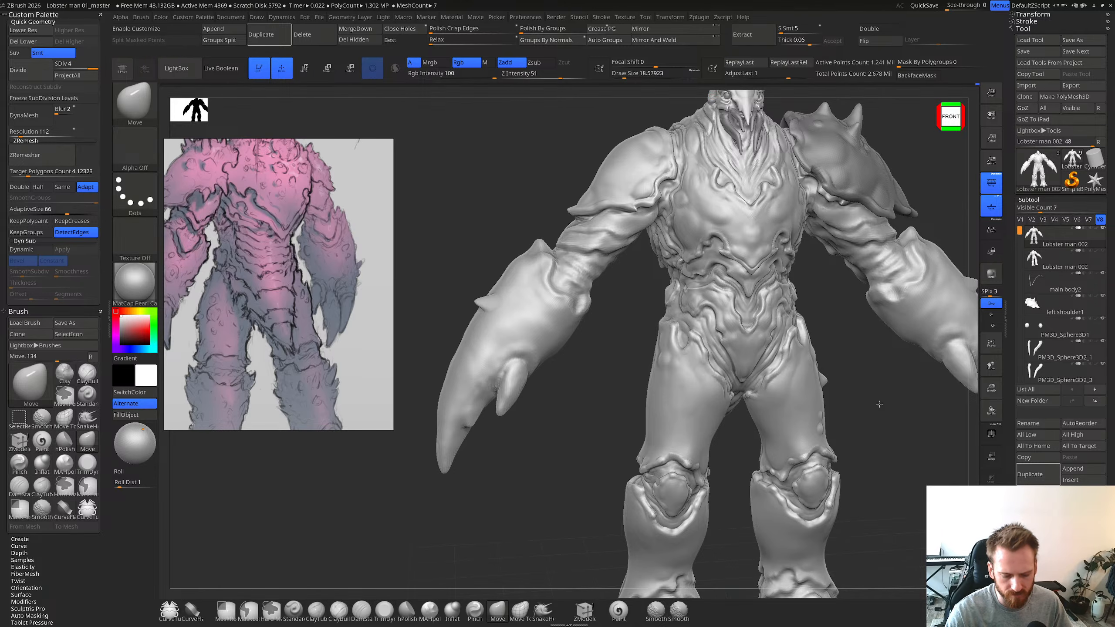
Step: Examine the lobster figure from the front and side, comparing the two duplicate Lobster man 002 body subtools
alt+drag(879, 401, 817, 280)
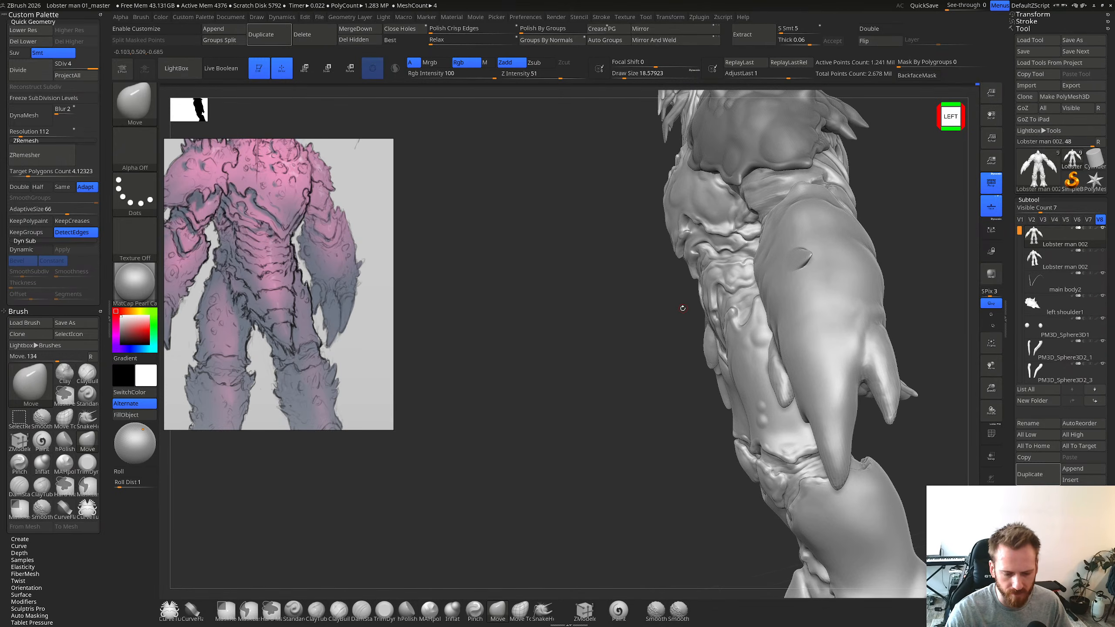
alt+drag(683, 308, 615, 335)
drag(904, 292, 951, 291)
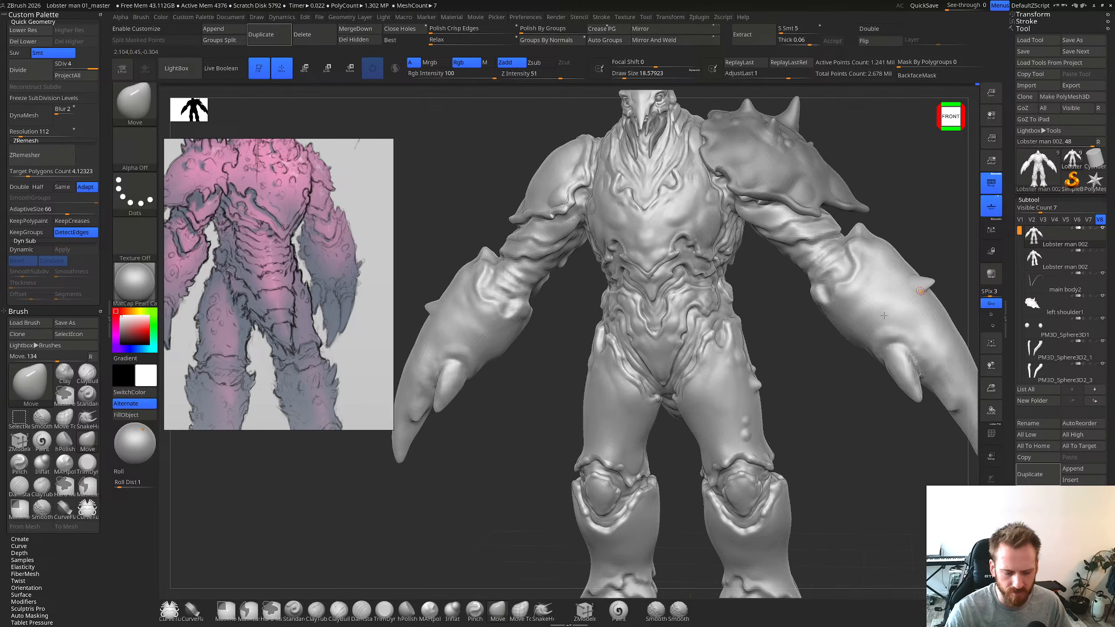
alt+drag(828, 370, 898, 345)
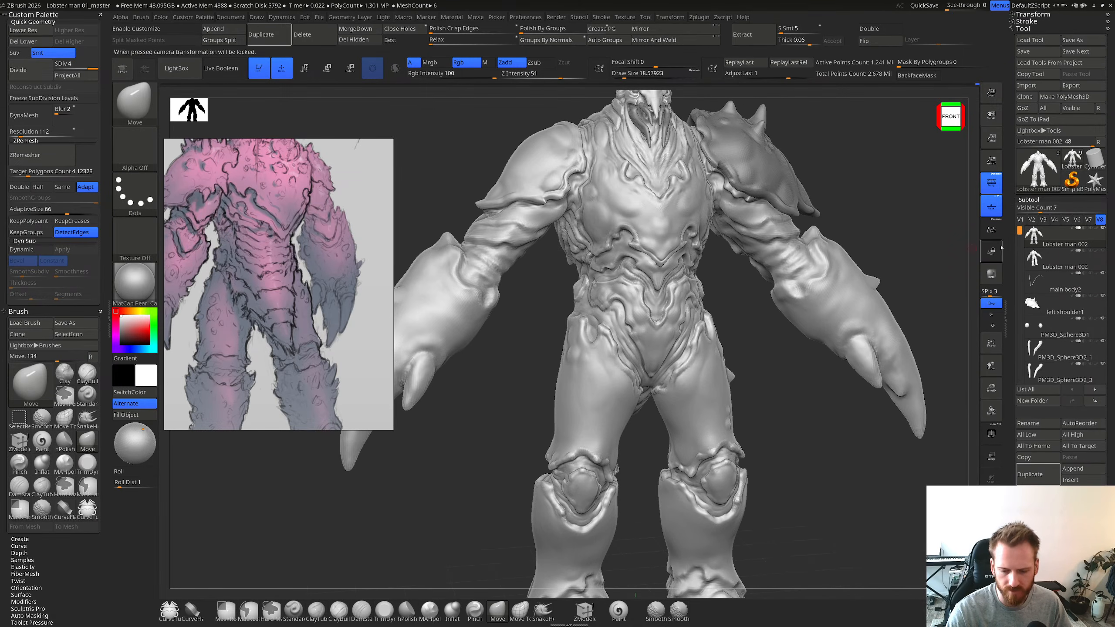
click(1051, 244)
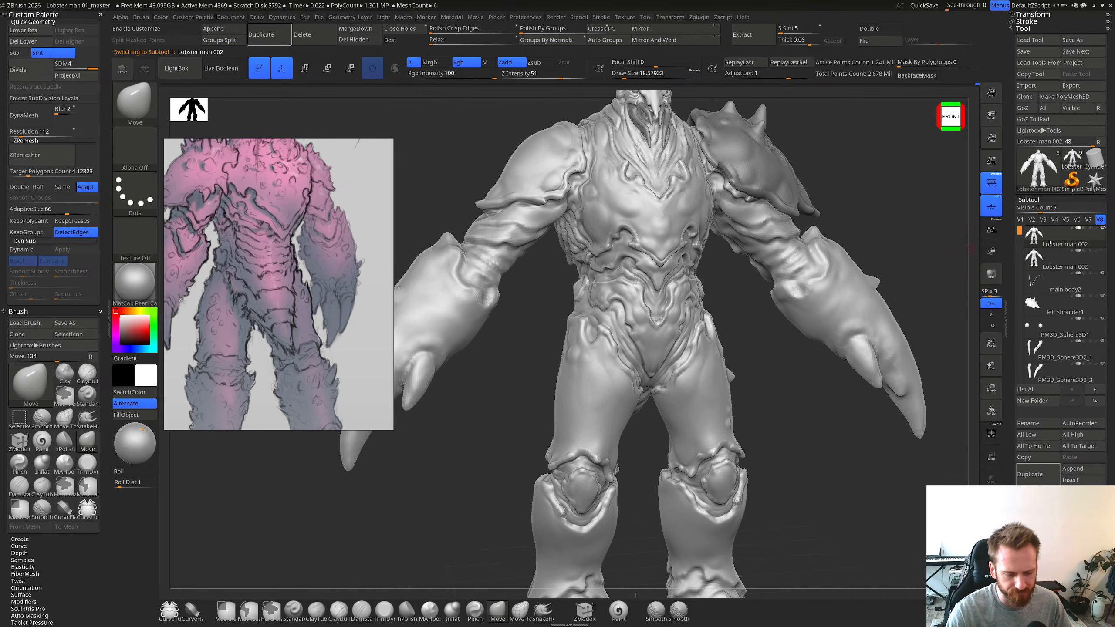
mouse_move(1104, 237)
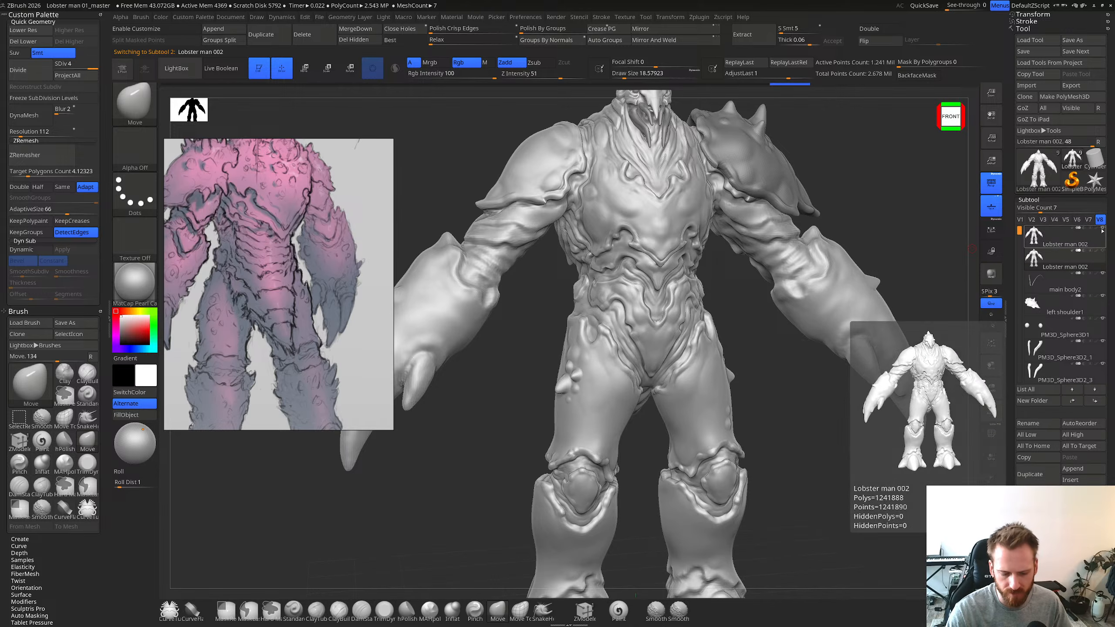
drag(872, 401, 751, 417)
click(1105, 251)
drag(537, 452, 803, 409)
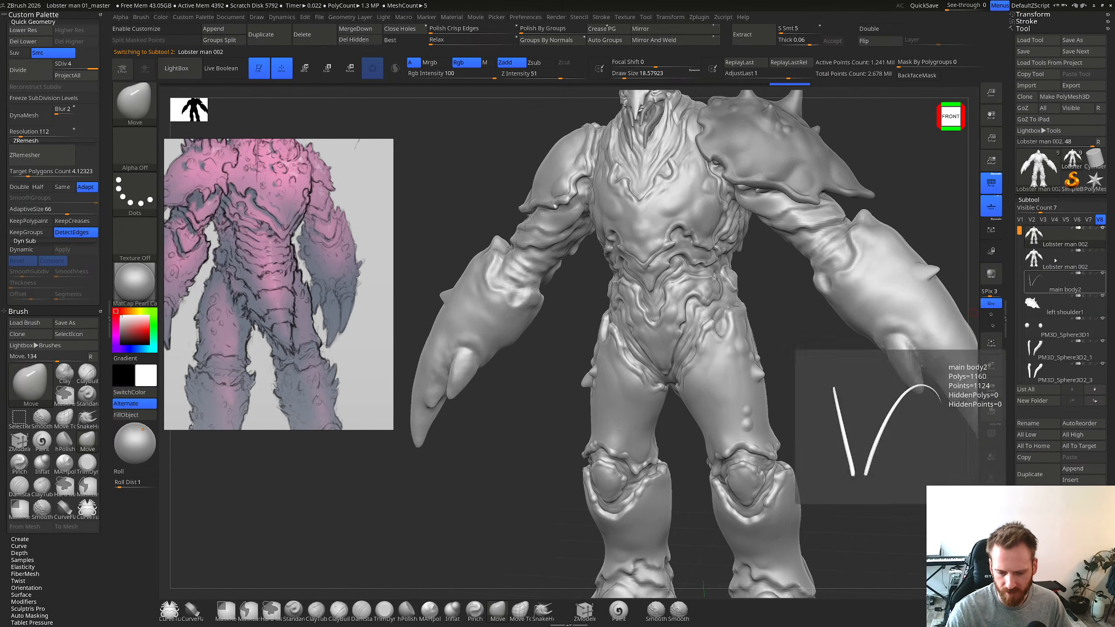
mouse_move(1074, 253)
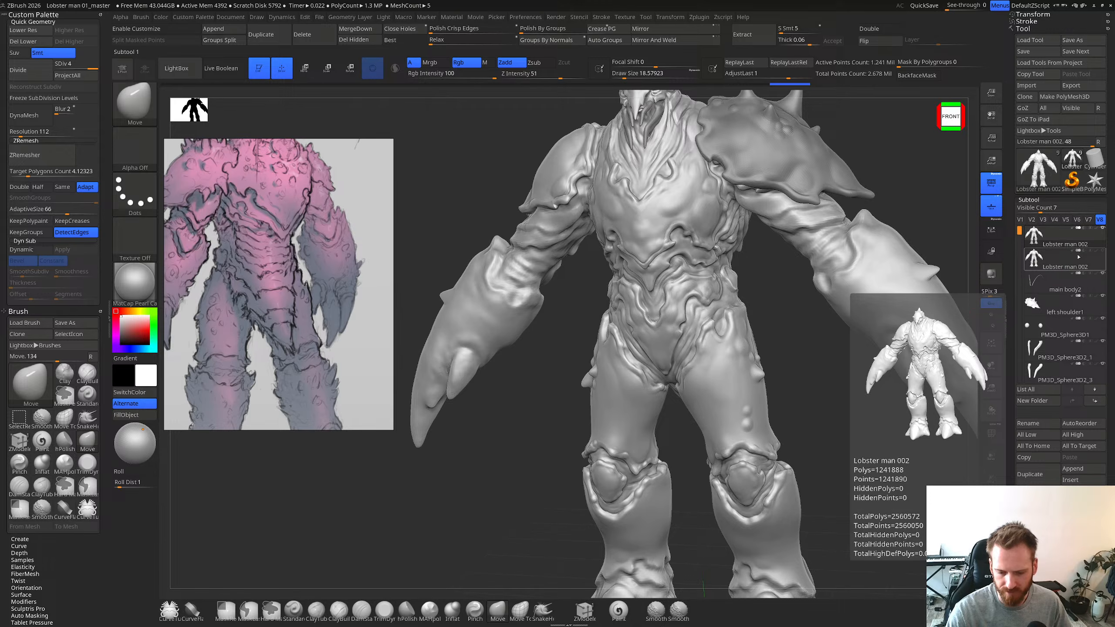
Step: Rename the first full-body subtool as backup
double_click(1067, 262)
text(backup)
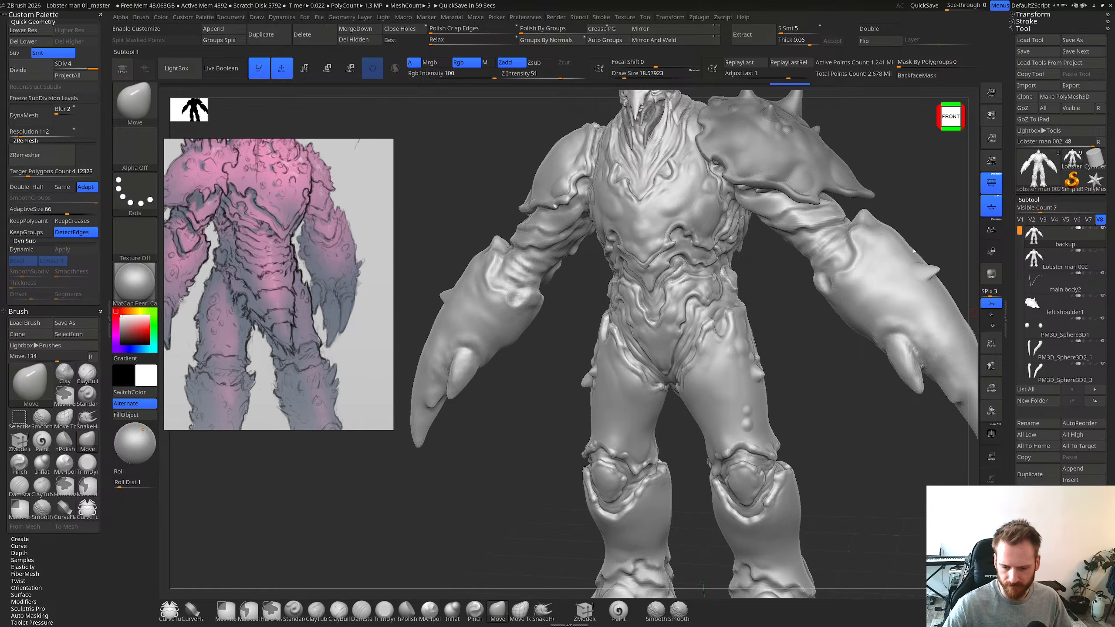
key(ctrl)
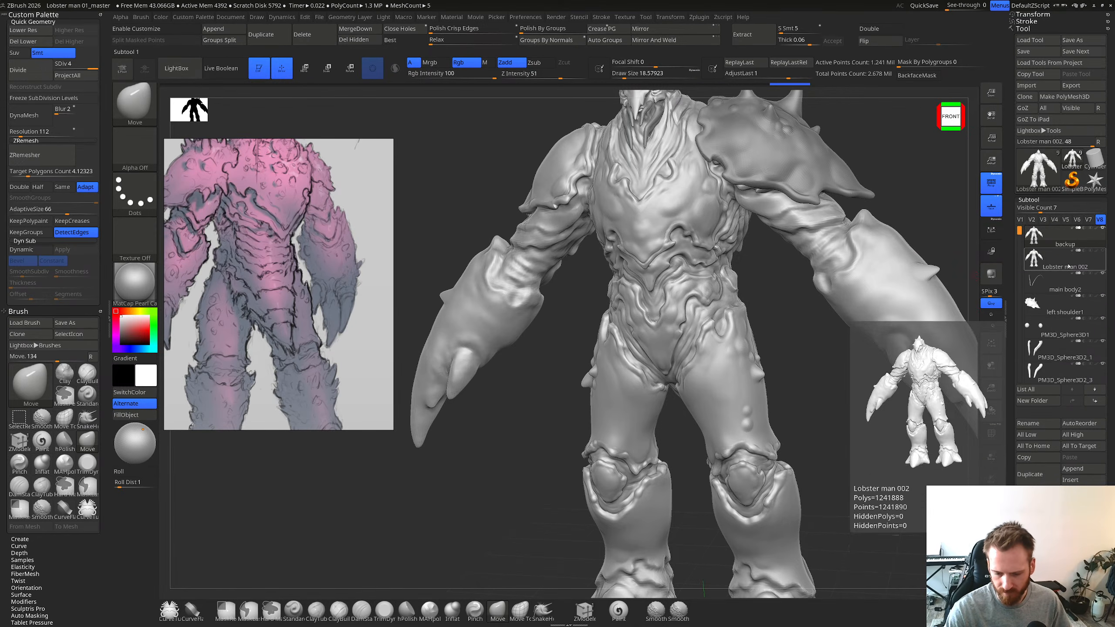
mouse_move(1069, 266)
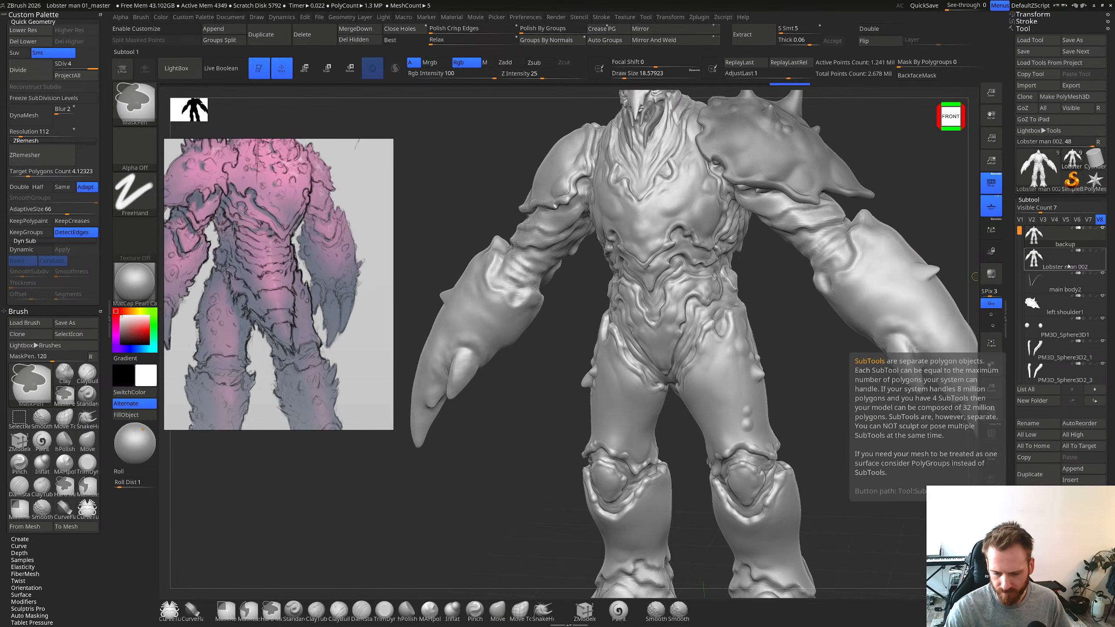
Step: Rename the first full-body subtool as main body
double_click(1051, 236)
text(Lobser man)
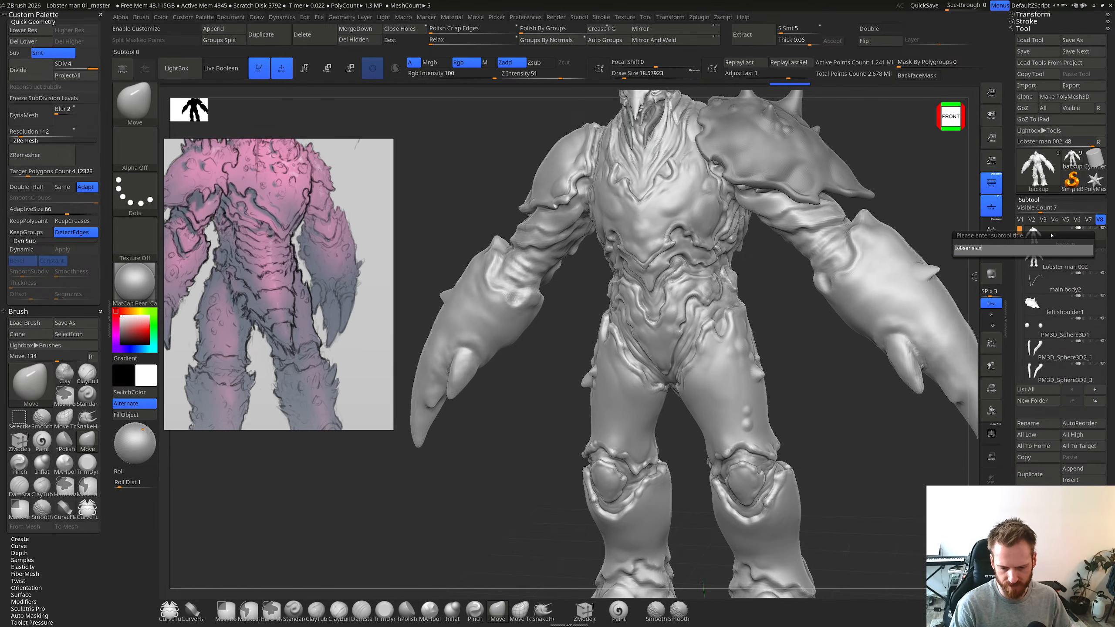
key(BackSpace)
key(BackSpace)
key(BackSpace)
key(BackSpace)
key(BackSpace)
key(BackSpace)
key(BackSpace)
key(BackSpace)
key(BackSpace)
key(BackSpace)
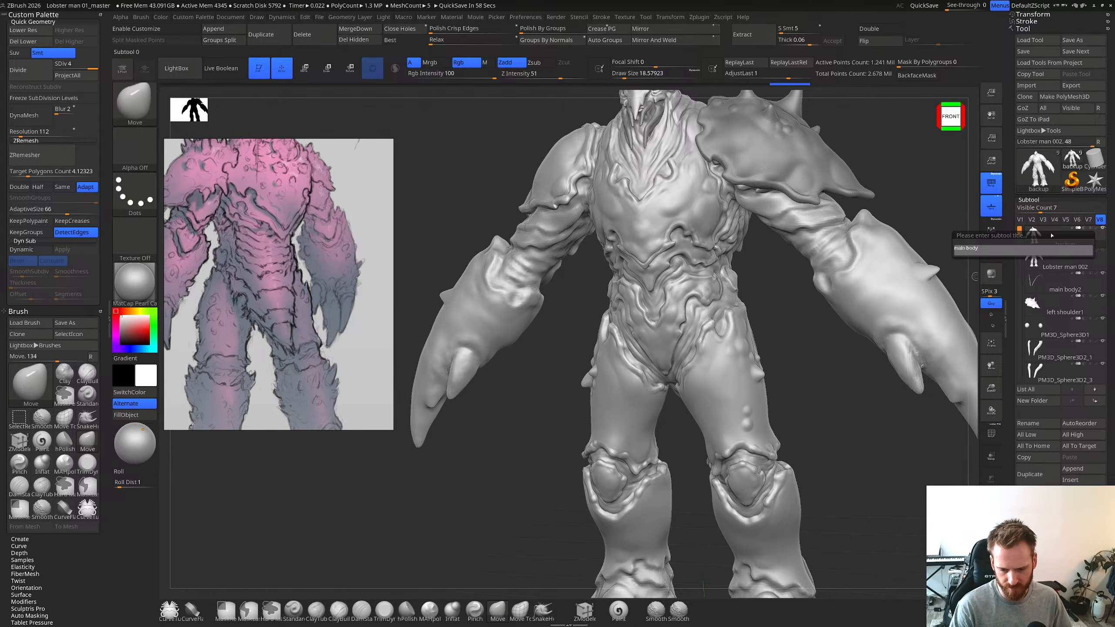
text(main body)
key(Return)
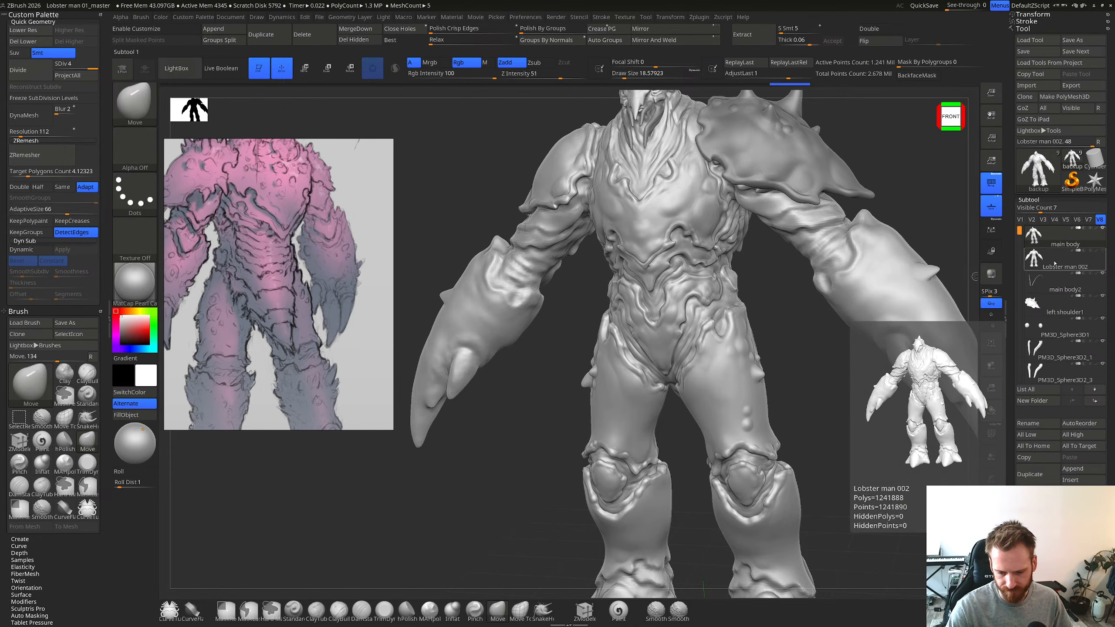
Step: Rename the second full-body subtool as main body Backup
click(1055, 263)
click(1055, 263)
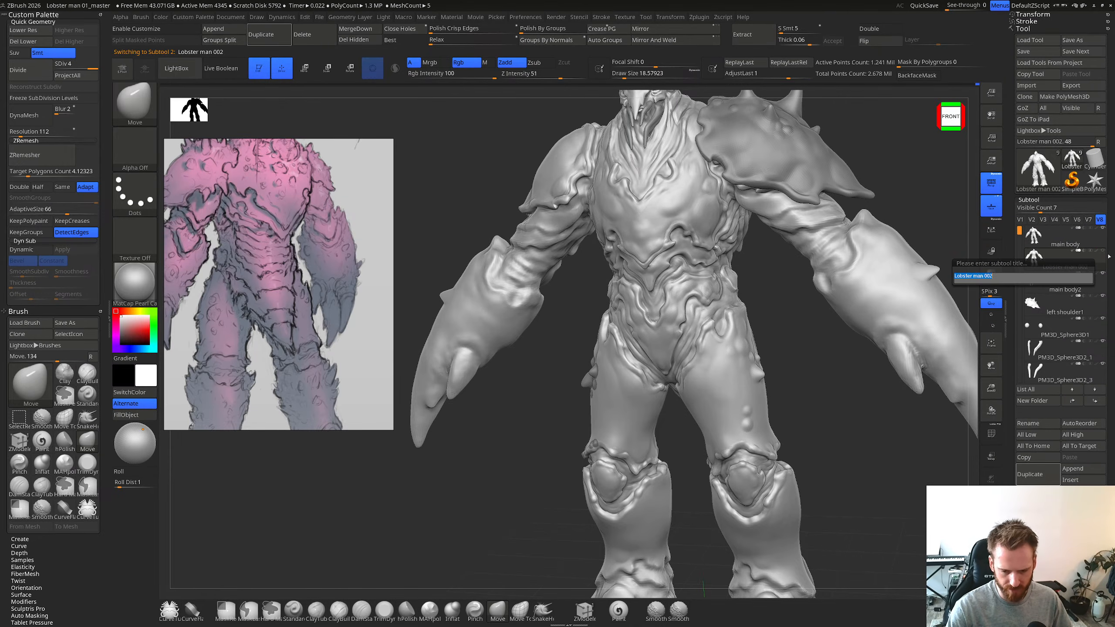
text(main body)
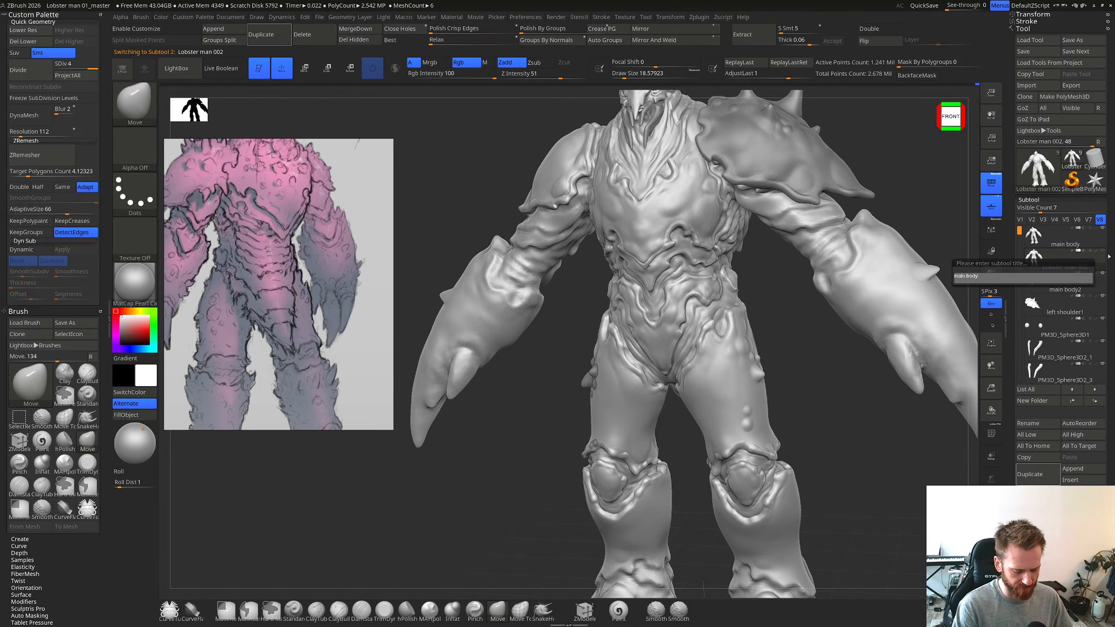
text( Backup)
key(Return)
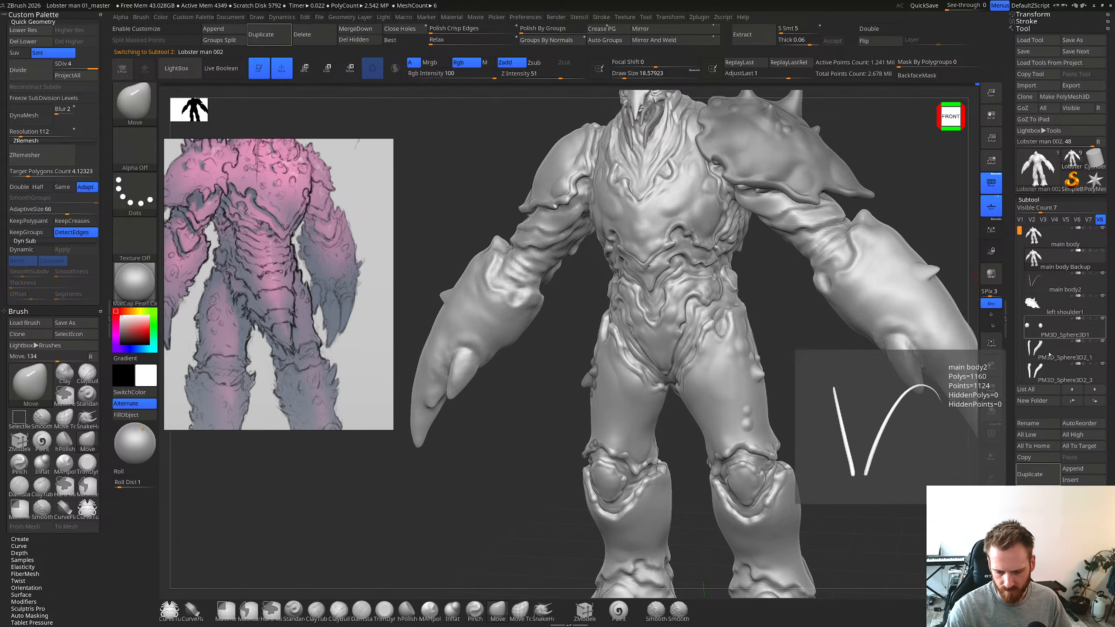
Step: Rename the PM3D_Sphere3D2_1 subtool as mandibles 01
scroll(1058, 334, down, 1)
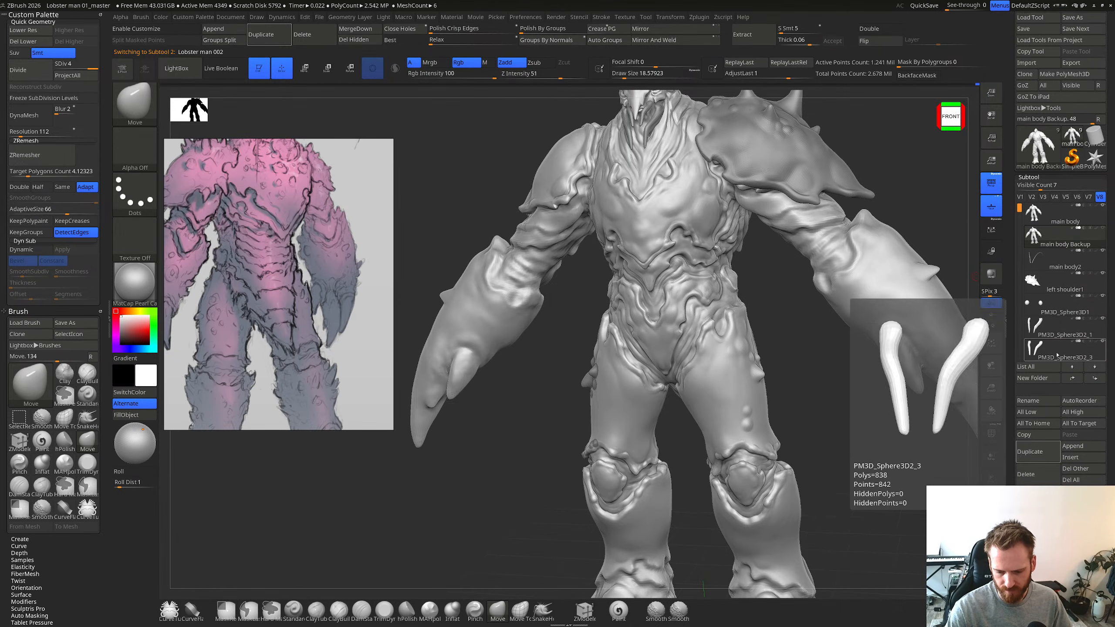
click(1057, 324)
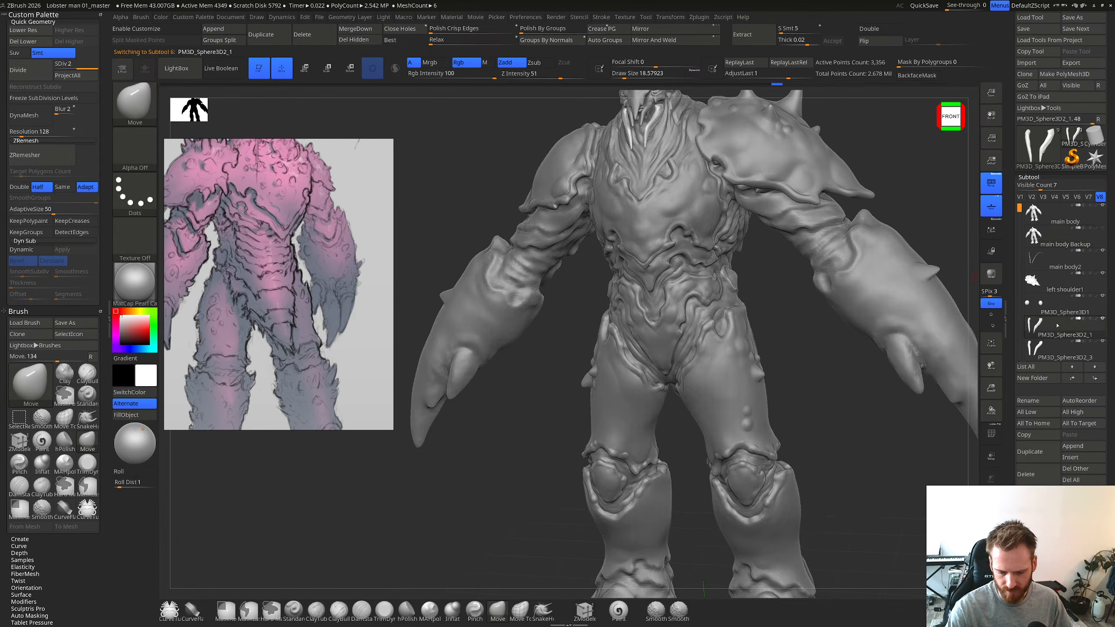
double_click(1057, 324)
text(mandibles )
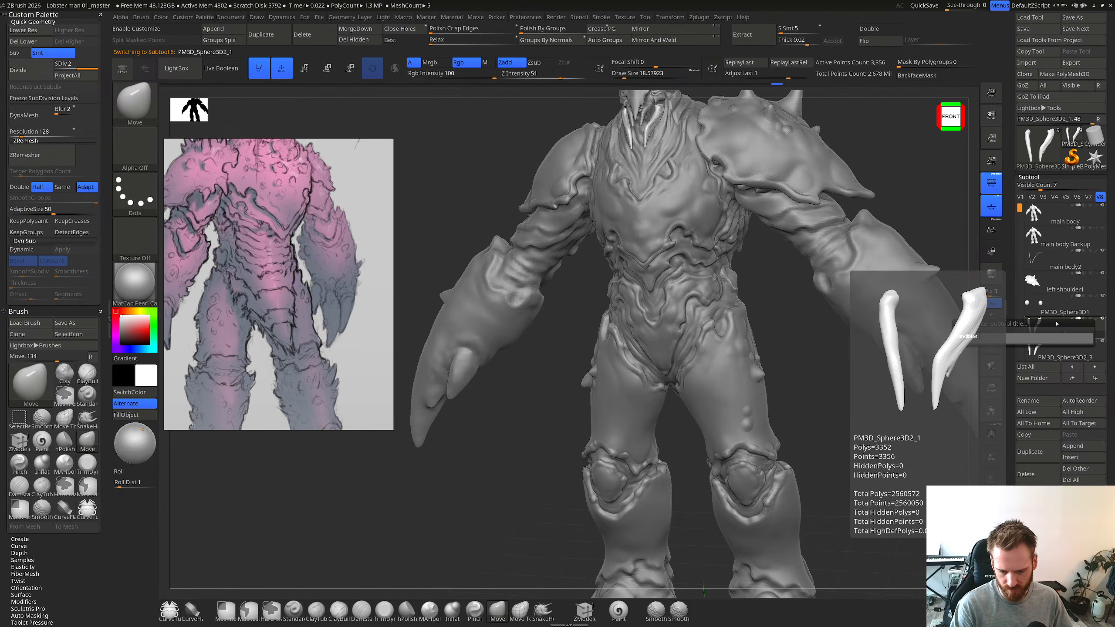
text(-1)
key(Return)
double_click(1057, 323)
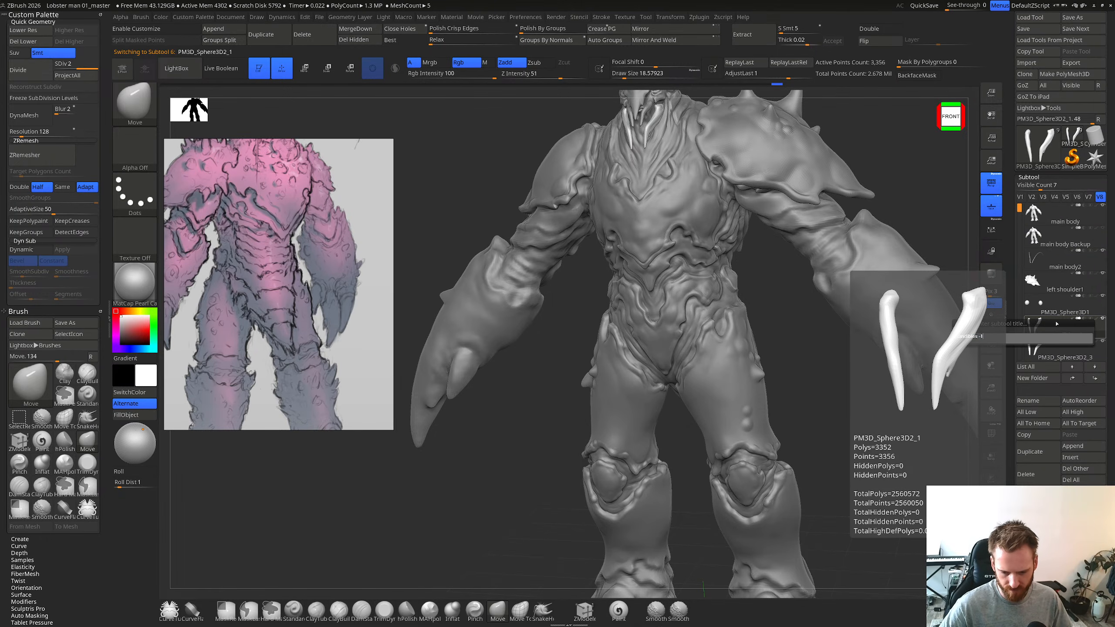
key(Return)
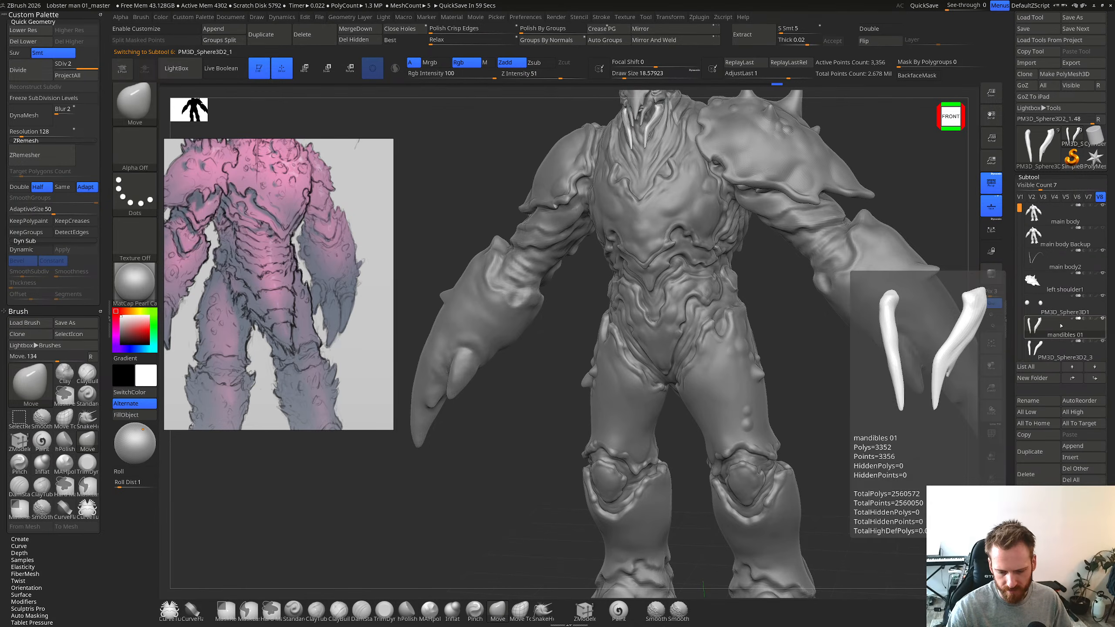
Step: Rename the PM3D_Sphere3D2_3 subtool as mandibles 02
click(1061, 351)
double_click(1062, 351)
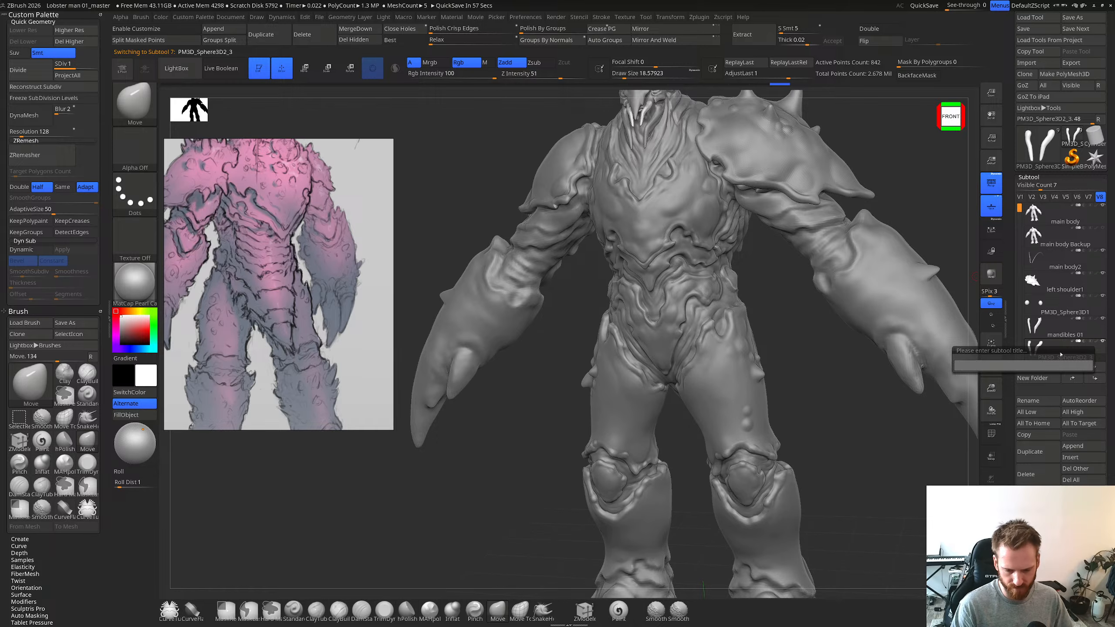
key(Return)
Step: Rename the subtool holding the two small spheres as eyes
mouse_move(1068, 310)
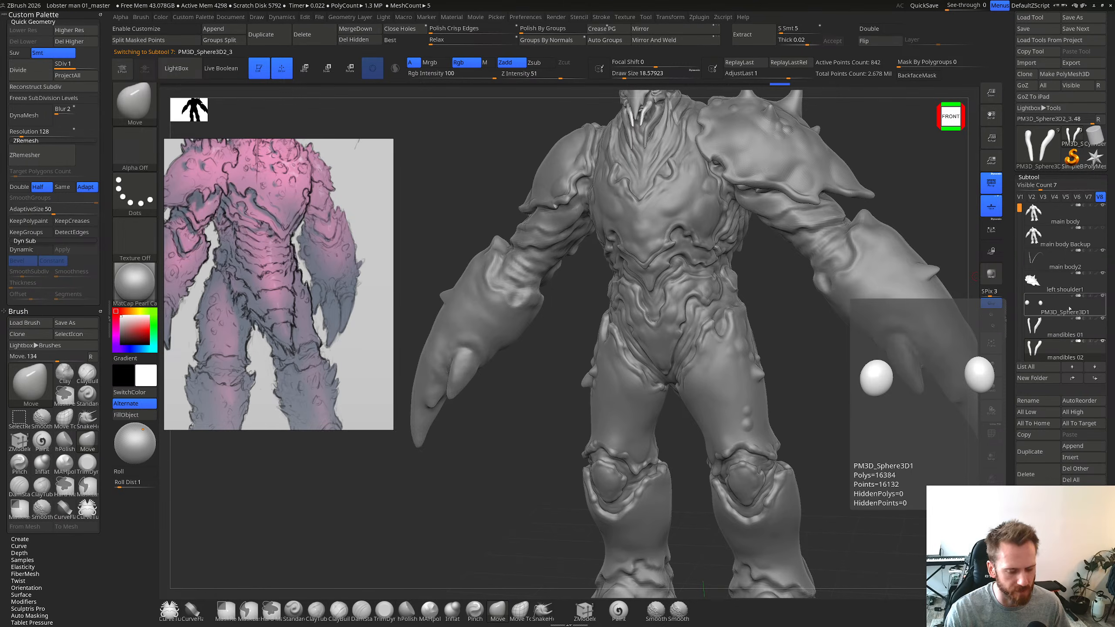
click(1070, 309)
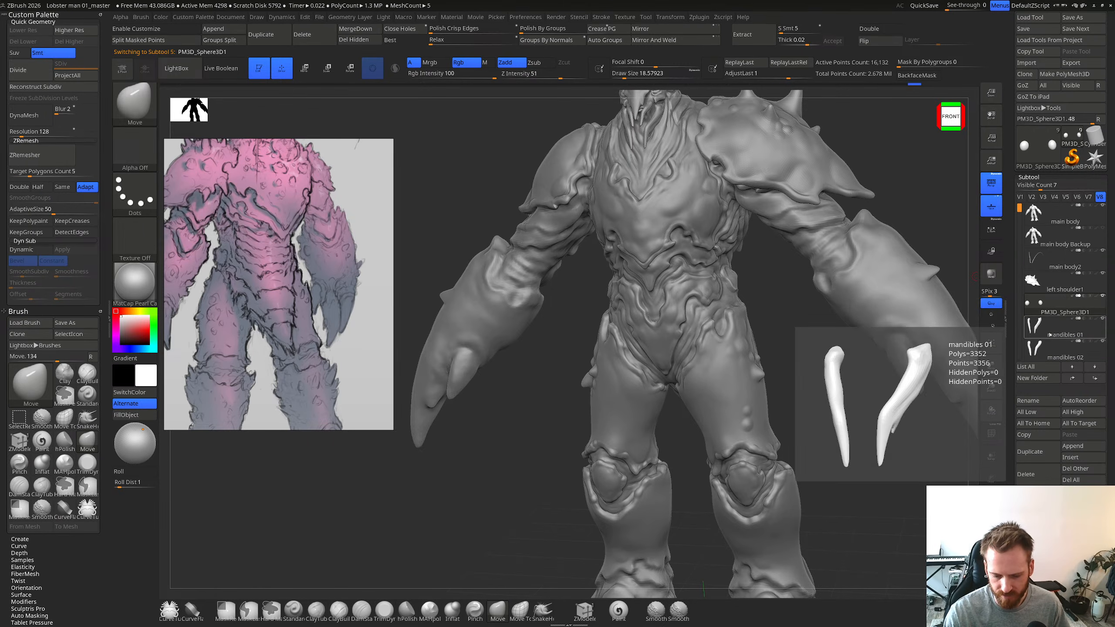
key(F2)
text(eyes)
key(Return)
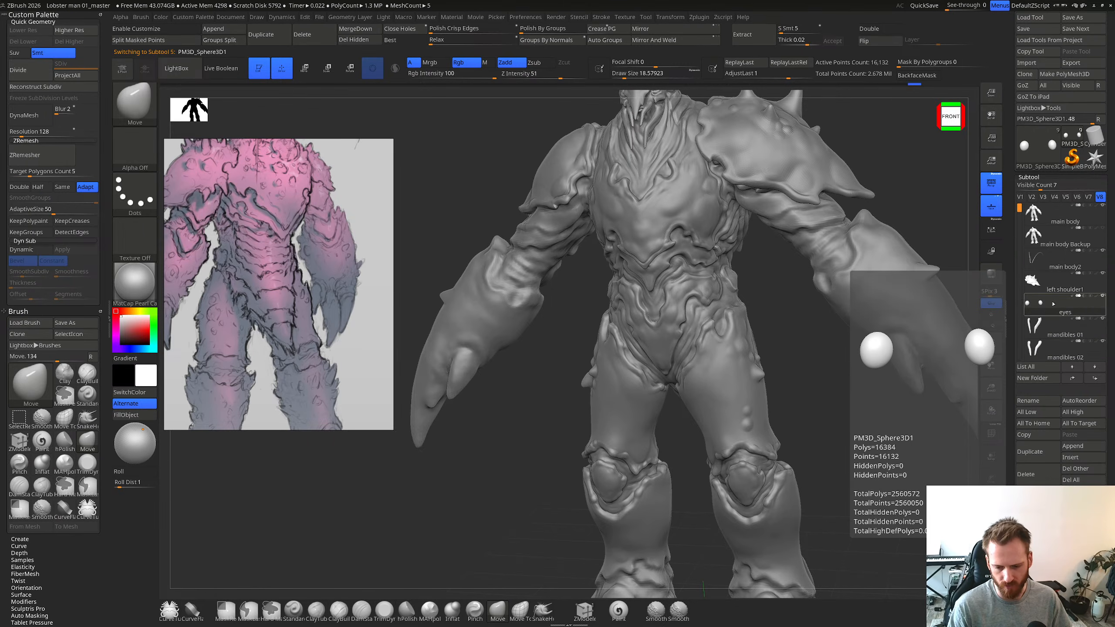
Step: Change the duplicate body subtool's name to main body backup, with a lowercase b
mouse_move(1061, 289)
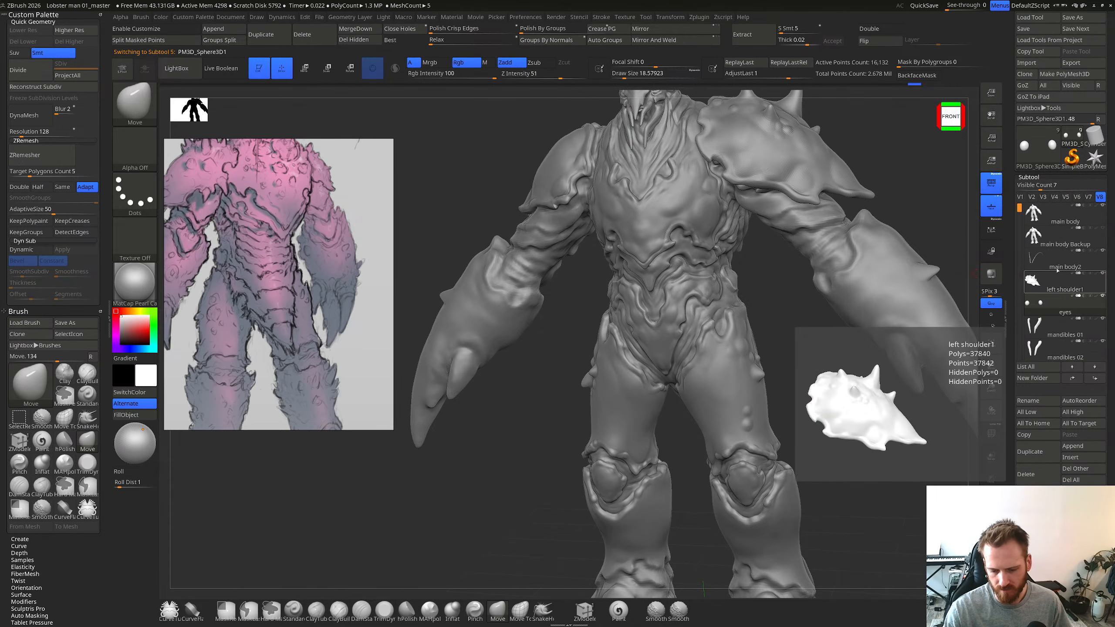
double_click(1061, 243)
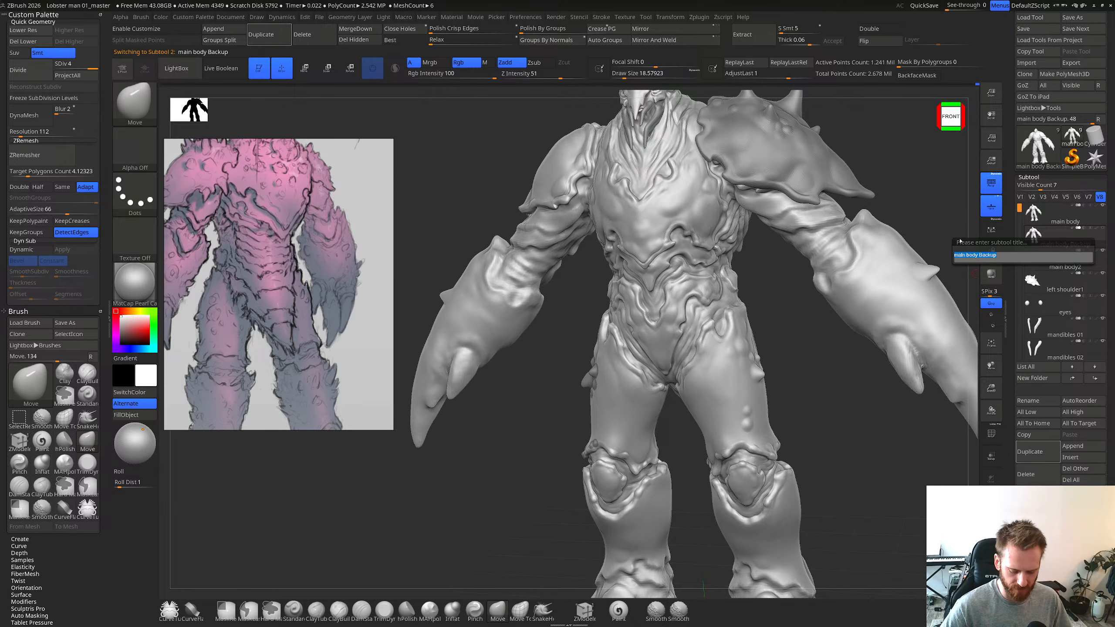
key(BackSpace)
key(BackSpace)
key(BackSpace)
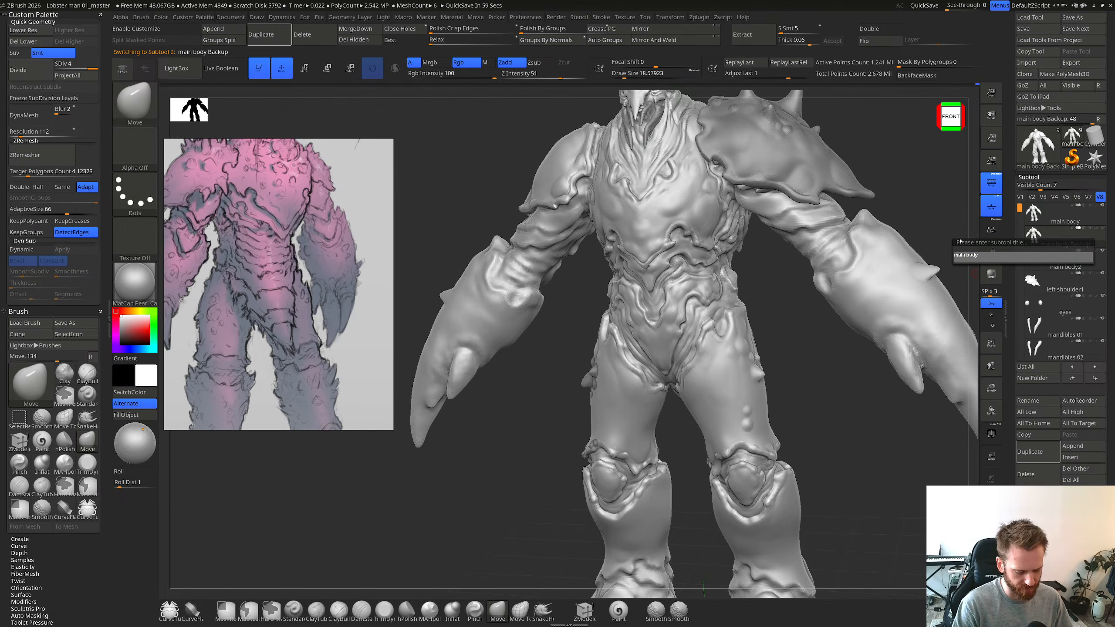
text(backup)
key(Return)
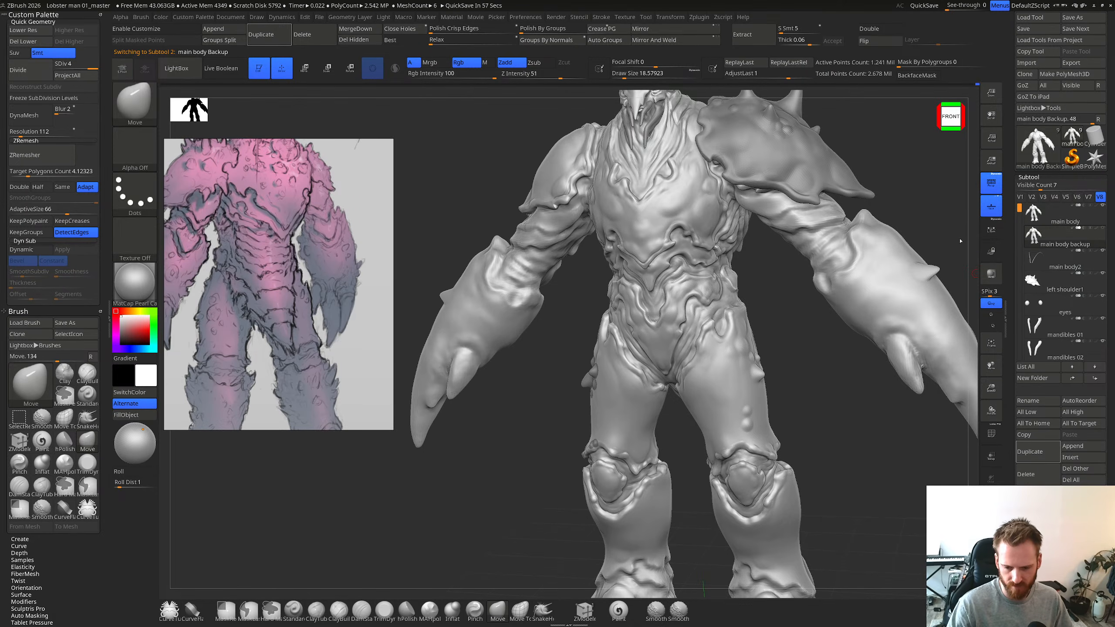
Step: Rename the main body2 subtool as antennae
click(1046, 257)
click(1046, 257)
text(antennae)
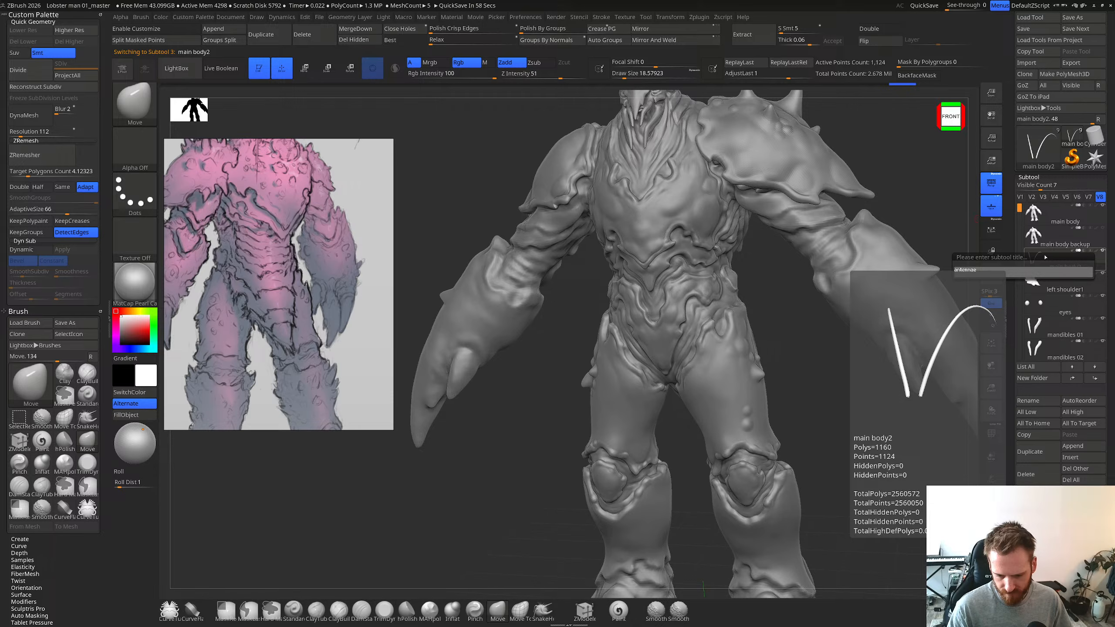
key(Return)
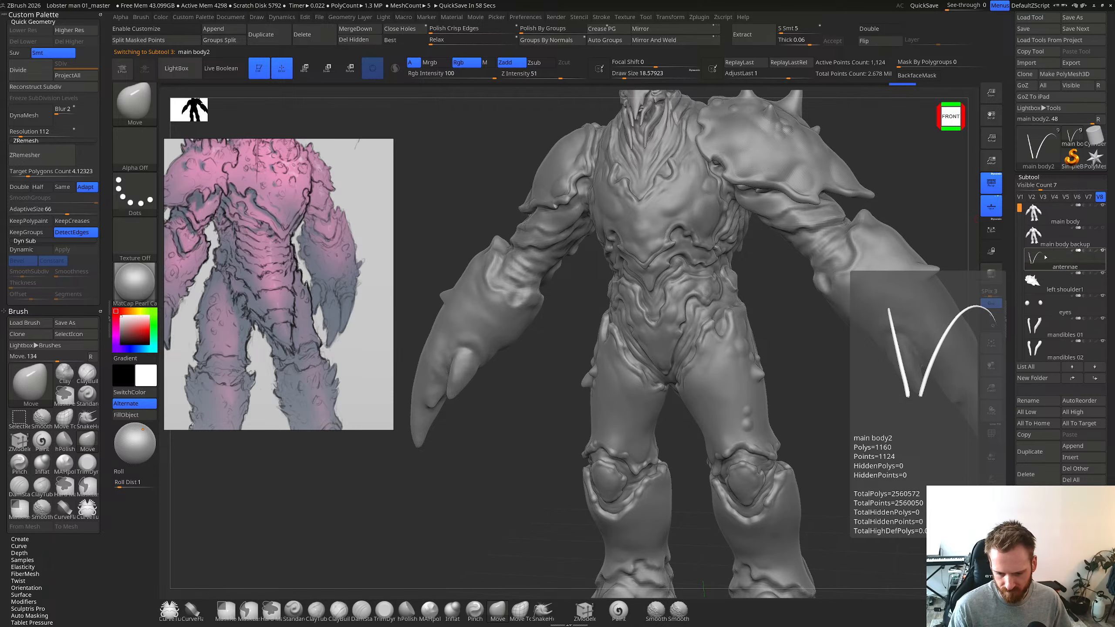
Step: Make the main body subtool the active one
click(1056, 222)
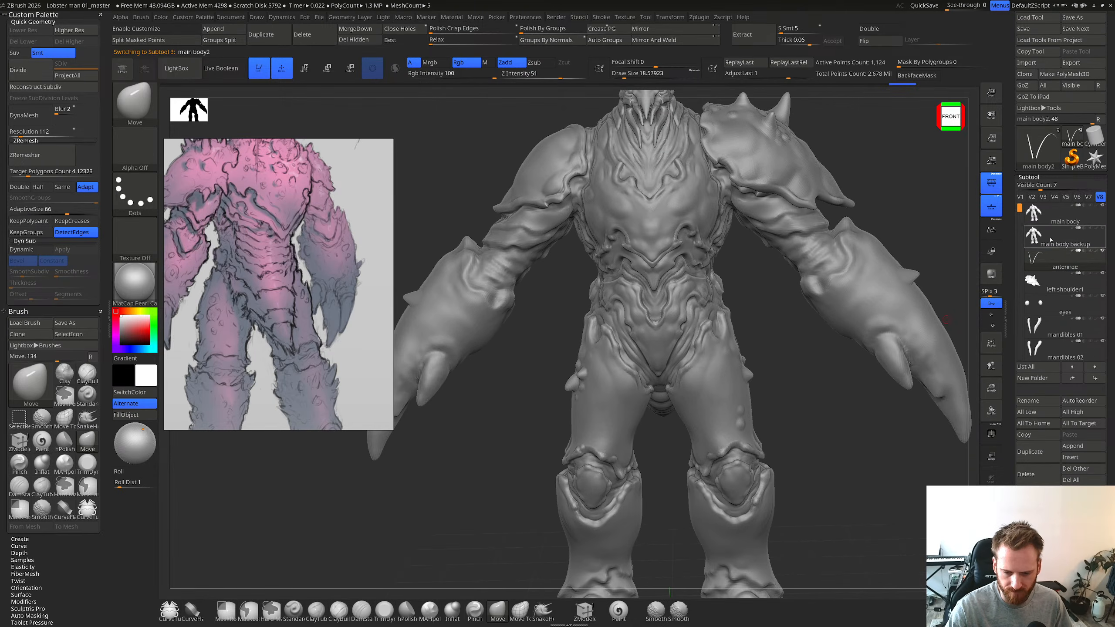
click(1056, 221)
alt+drag(774, 399, 776, 349)
alt+drag(902, 259, 902, 274)
Step: Save the project as Lobster man 01_master in the Zbrush folder, overwriting the existing file
key(ctrl)
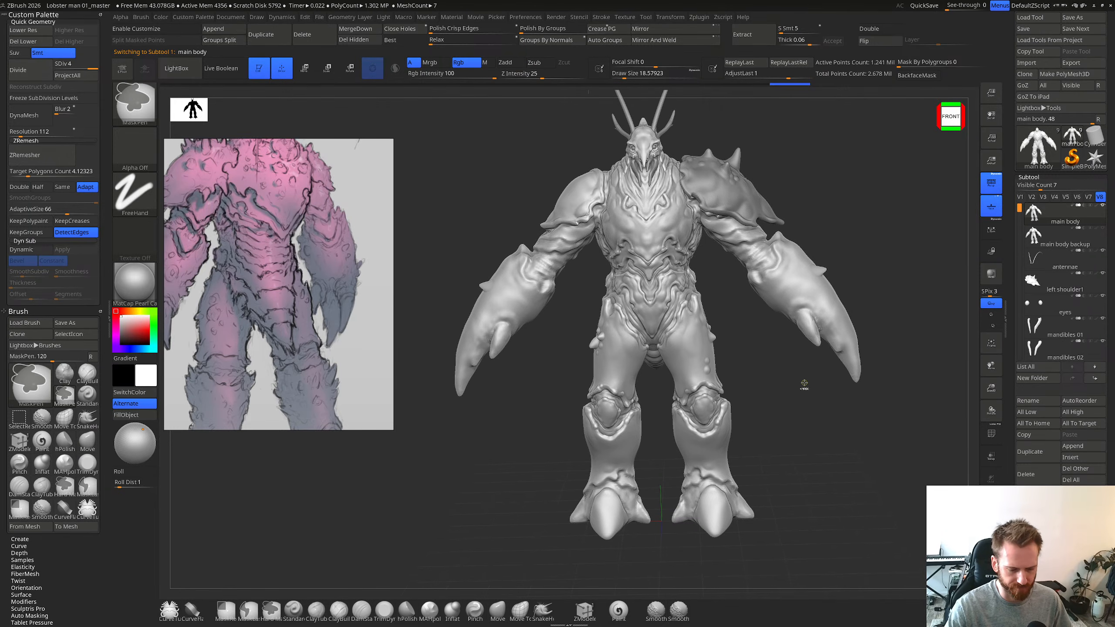
key(ctrl+s)
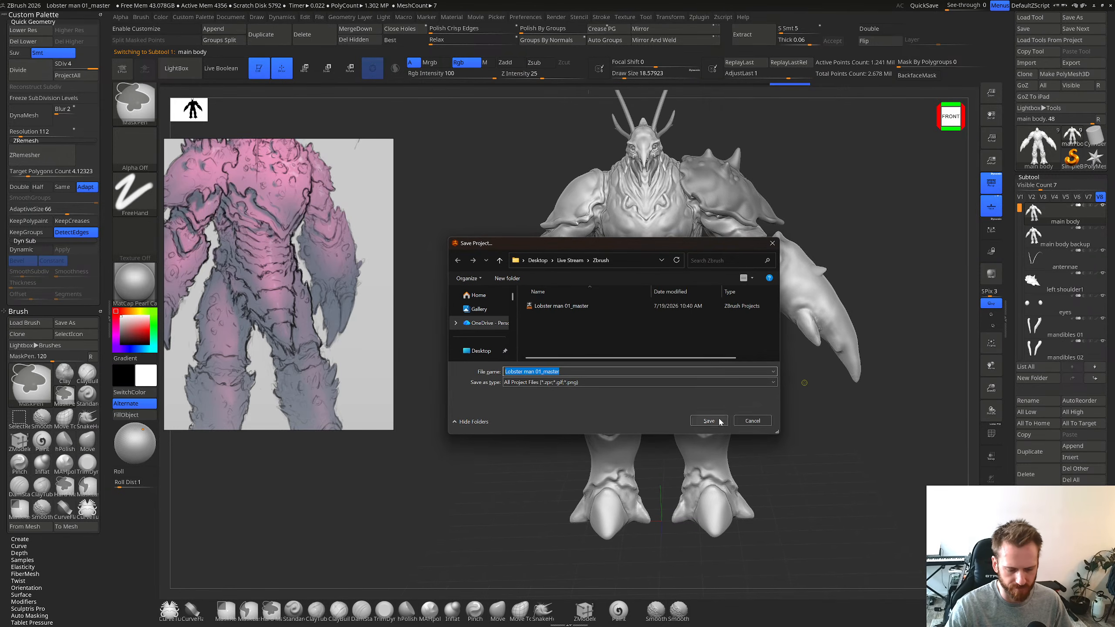
click(709, 420)
click(574, 312)
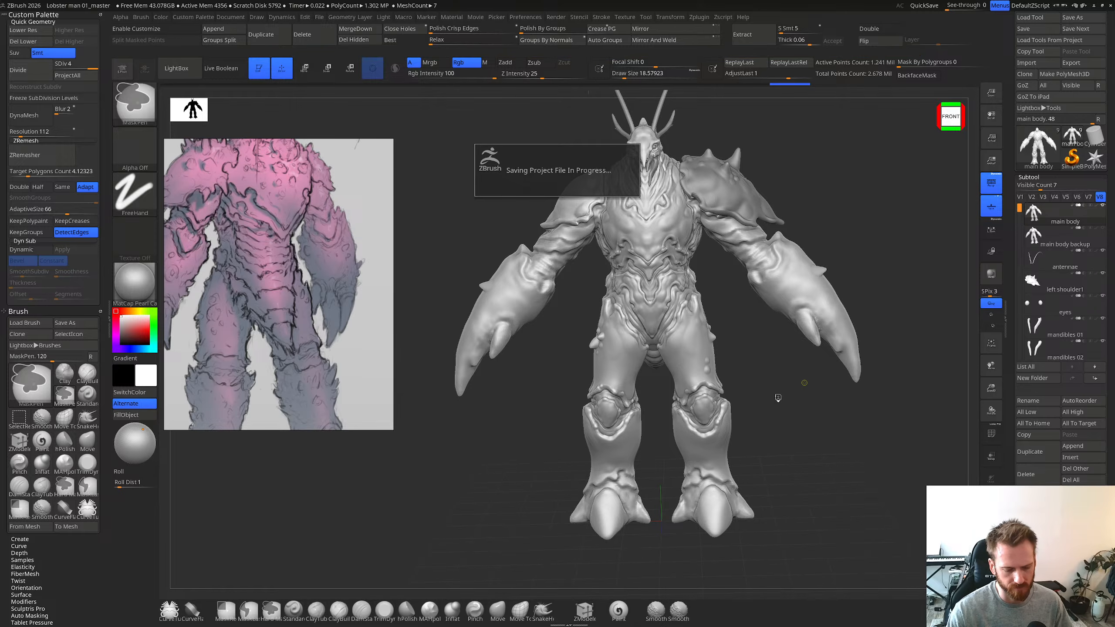
Step: Build up the rear upper rim of the shin plates with the ClayBuildup brush at draw size about 27 and smooth it
mouse_move(789, 398)
mouse_down()
mouse_move(756, 423)
mouse_move(757, 435)
mouse_move(809, 474)
mouse_move(772, 443)
mouse_move(789, 445)
mouse_move(825, 369)
mouse_move(885, 342)
mouse_move(876, 348)
mouse_move(873, 332)
mouse_move(896, 343)
mouse_move(900, 373)
mouse_move(874, 396)
mouse_up()
key(s)
drag(724, 353, 739, 359)
key(s)
right_drag(738, 357, 735, 367)
key(b)
key(c)
key(b)
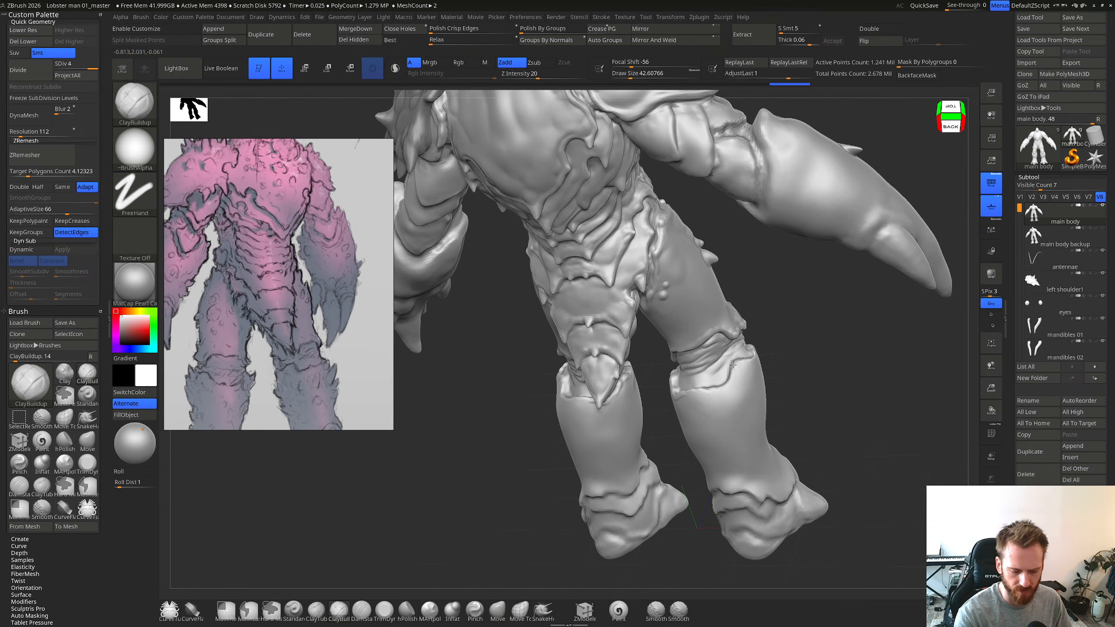
drag(741, 362, 724, 389)
mouse_move(723, 386)
right_down()
mouse_move(716, 373)
mouse_move(723, 385)
mouse_move(700, 389)
right_up()
shift+drag(764, 395, 742, 441)
mouse_move(747, 402)
right_down()
mouse_move(823, 383)
mouse_move(771, 378)
mouse_move(718, 395)
mouse_move(708, 381)
mouse_move(768, 387)
mouse_move(799, 415)
right_up()
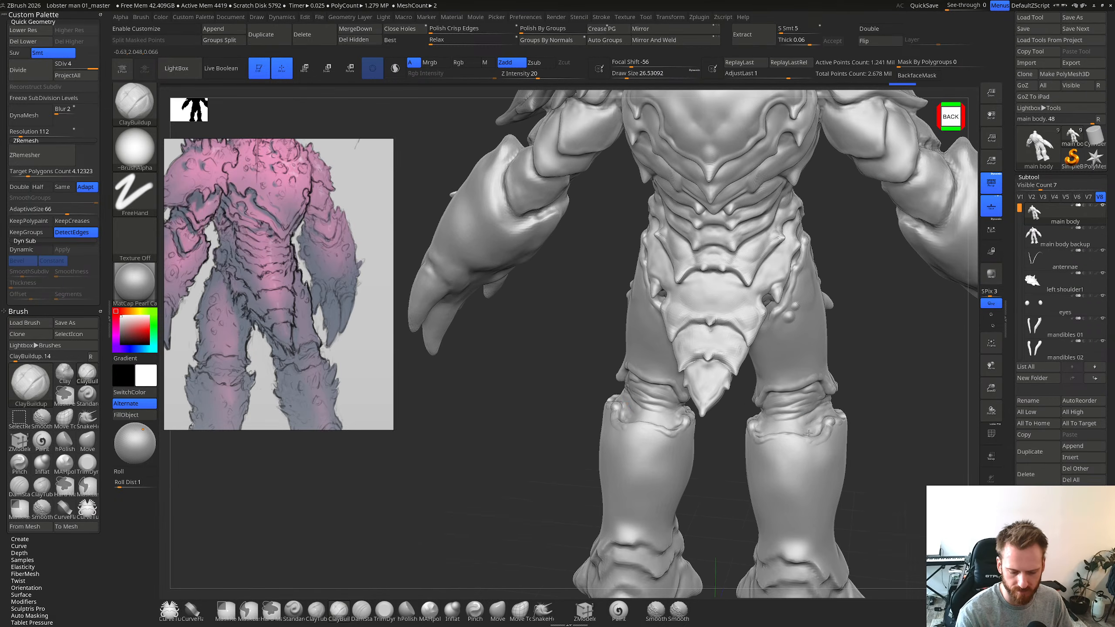
Step: Extend the raised ridge across the back of the shin plates, just below the knee folds, with ClayBuildup
right_drag(819, 433, 820, 436)
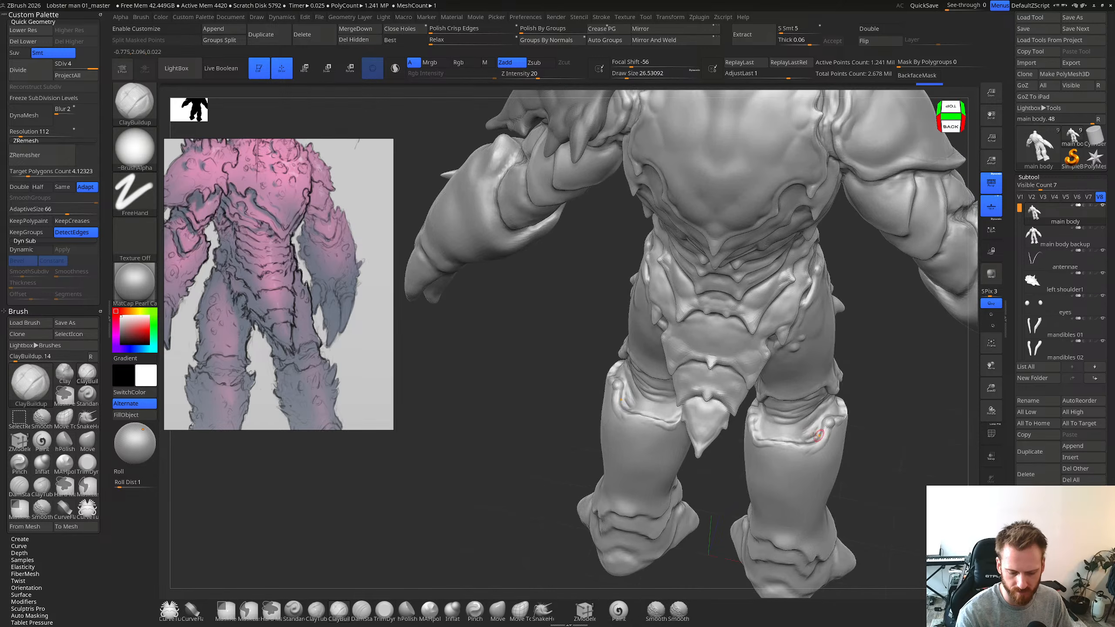
mouse_move(796, 440)
mouse_down()
mouse_move(768, 432)
mouse_move(807, 423)
mouse_move(764, 424)
mouse_up()
right_drag(796, 405, 703, 389)
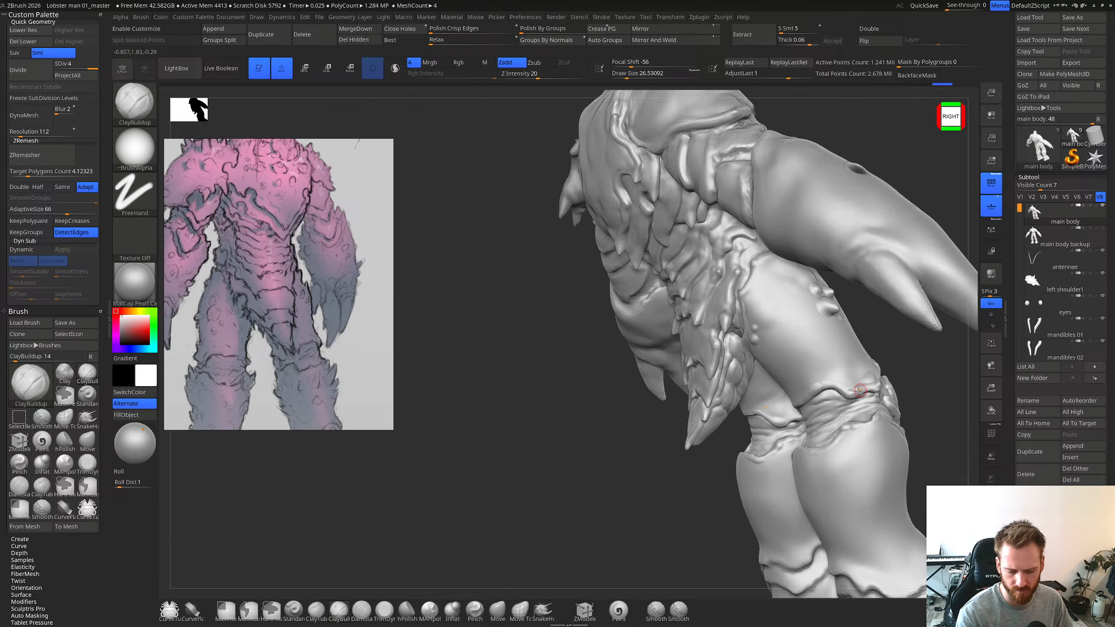
right_drag(866, 387, 805, 382)
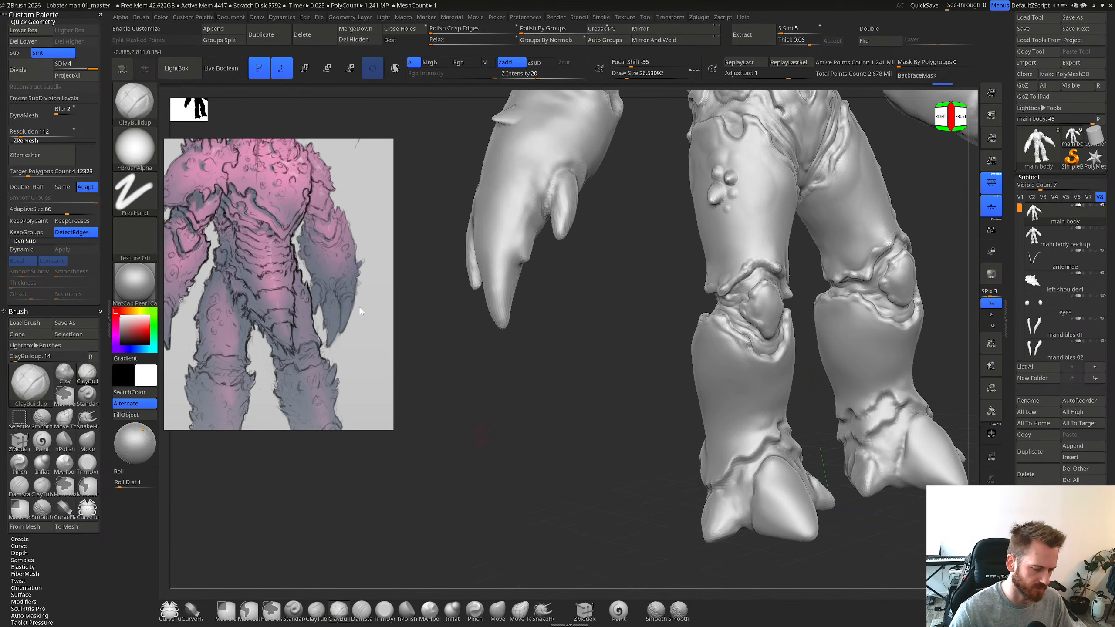
Step: Reframe the reference painting so the creature's whole legs and feet can be studied
scroll(298, 266, down, 2)
middle_drag(298, 266, 314, 225)
right_drag(587, 431, 594, 424)
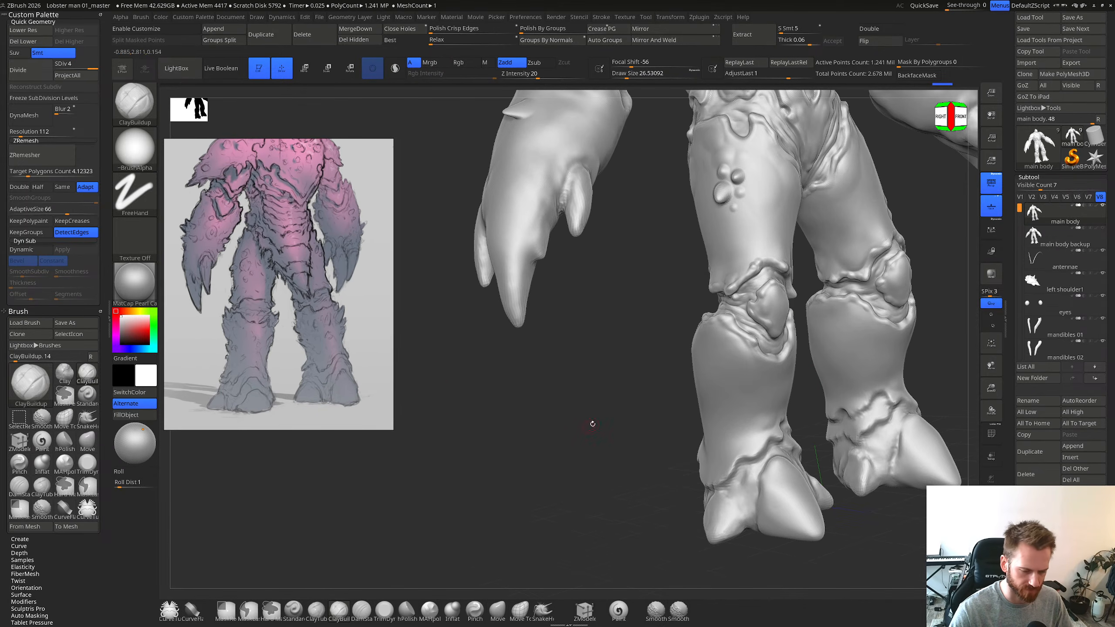
Step: Refine the outer and rear rim of the shin plates with ClayBuildup at draw size about 36, smoothing the strokes
right_drag(887, 325, 932, 339)
right_drag(871, 386, 765, 428)
key(s)
drag(763, 428, 767, 427)
right_drag(766, 412, 754, 403)
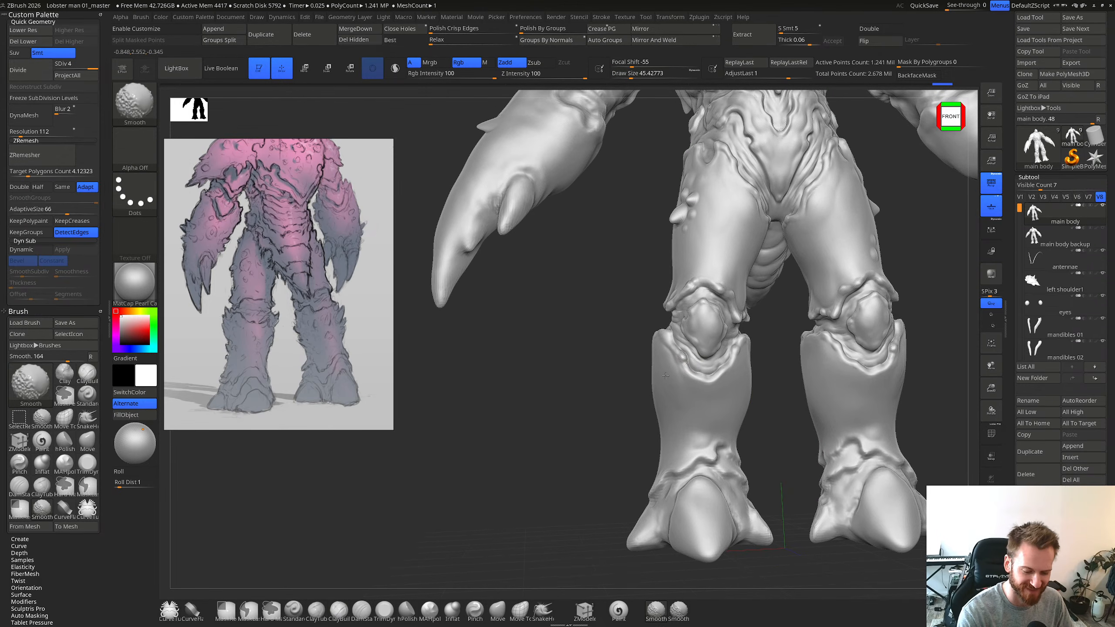
right_drag(669, 391, 698, 381)
key(s)
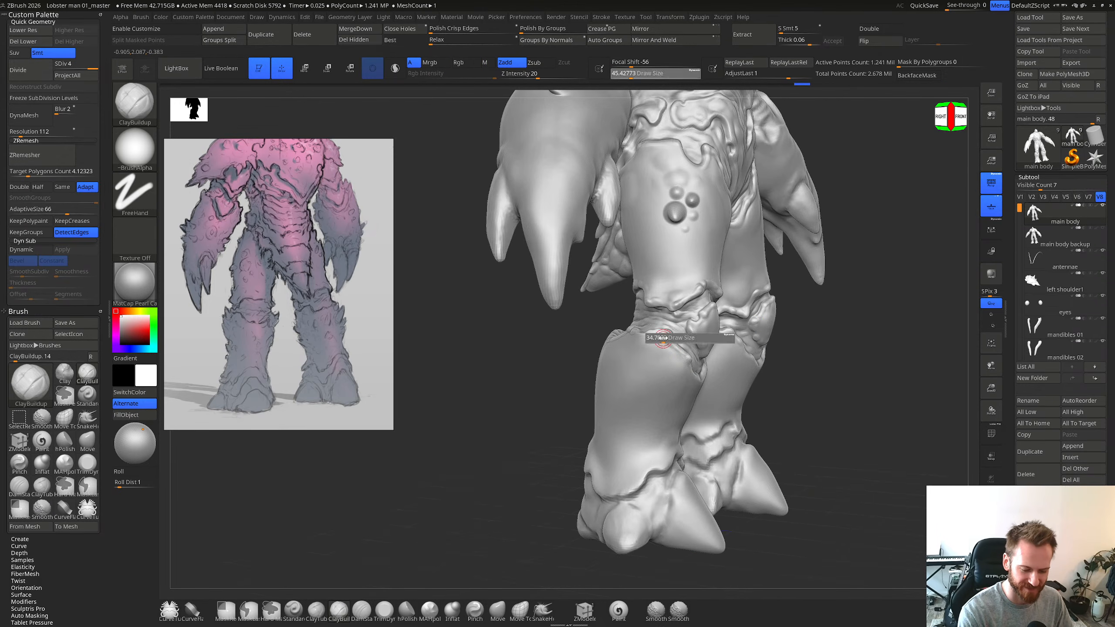
drag(669, 336, 666, 335)
right_drag(672, 343, 644, 336)
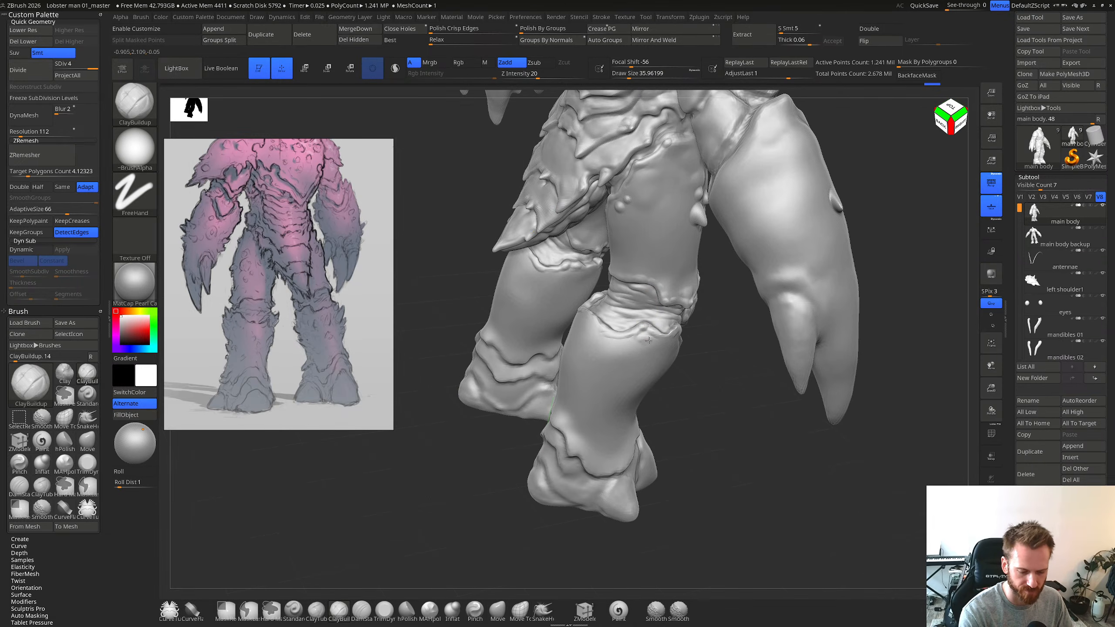
key(shift)
right_drag(652, 320, 652, 280)
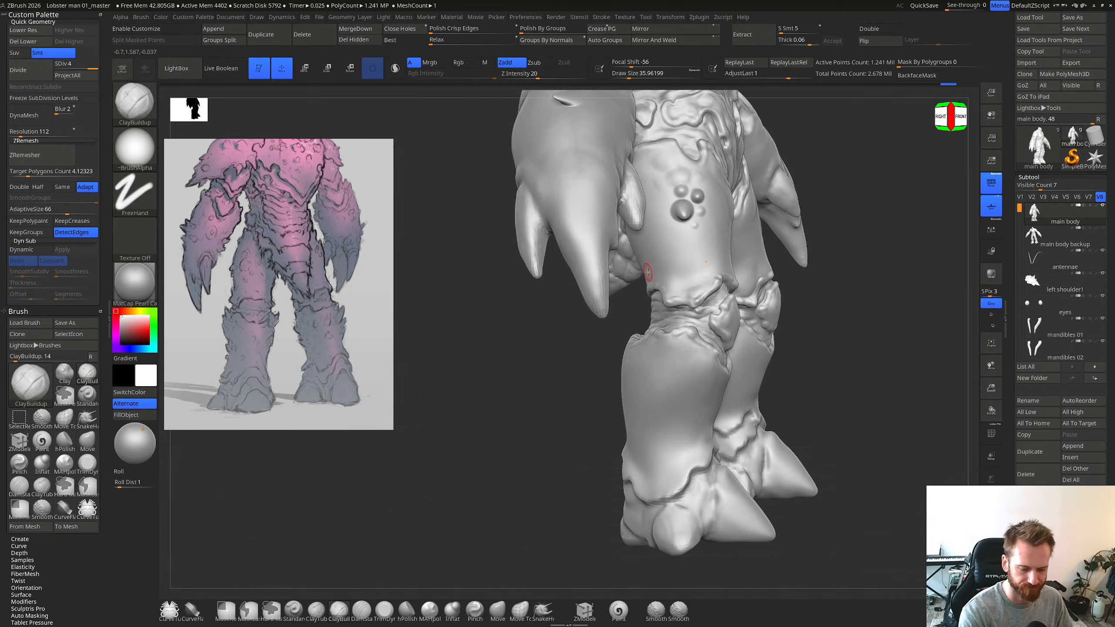
Step: Add finer ridge detail to the rear rim of the shin plates with ClayBuildup at draw size about 17
mouse_move(704, 349)
right_down()
mouse_move(729, 358)
mouse_move(732, 379)
right_up()
key(s)
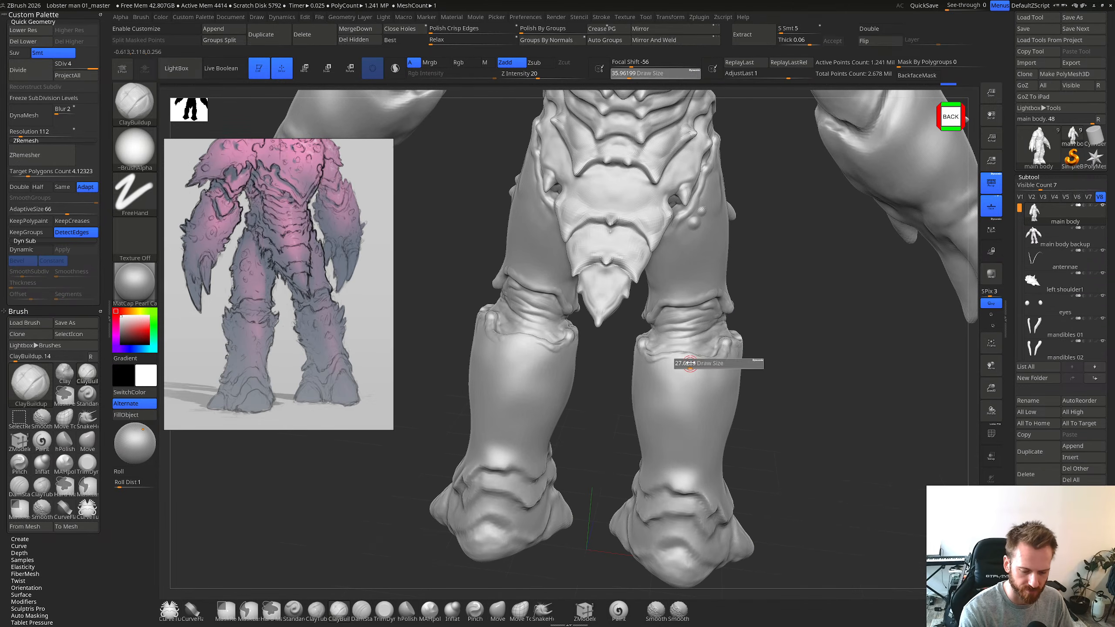
drag(693, 365, 691, 365)
right_drag(664, 354, 680, 358)
key(s)
drag(686, 359, 681, 359)
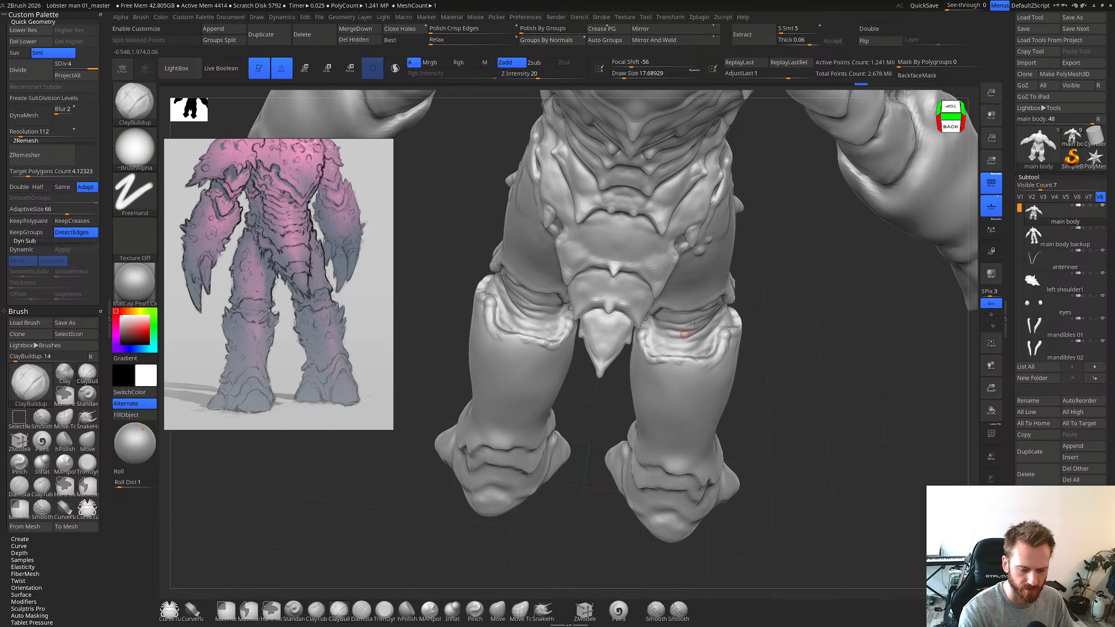
Step: Lower the main body to subdivision level 1 and smooth the calves with the Smooth brush at draw size about 70
right_drag(694, 323, 696, 336)
key(s)
drag(695, 337, 703, 338)
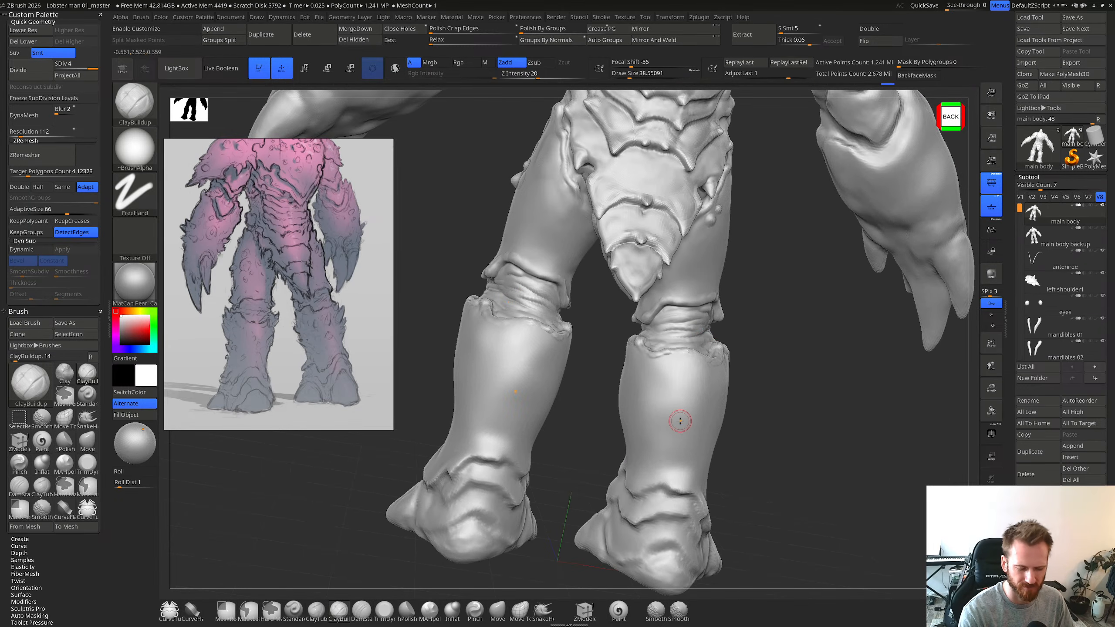
key(shift+d)
key(shift+d)
key(shift+d)
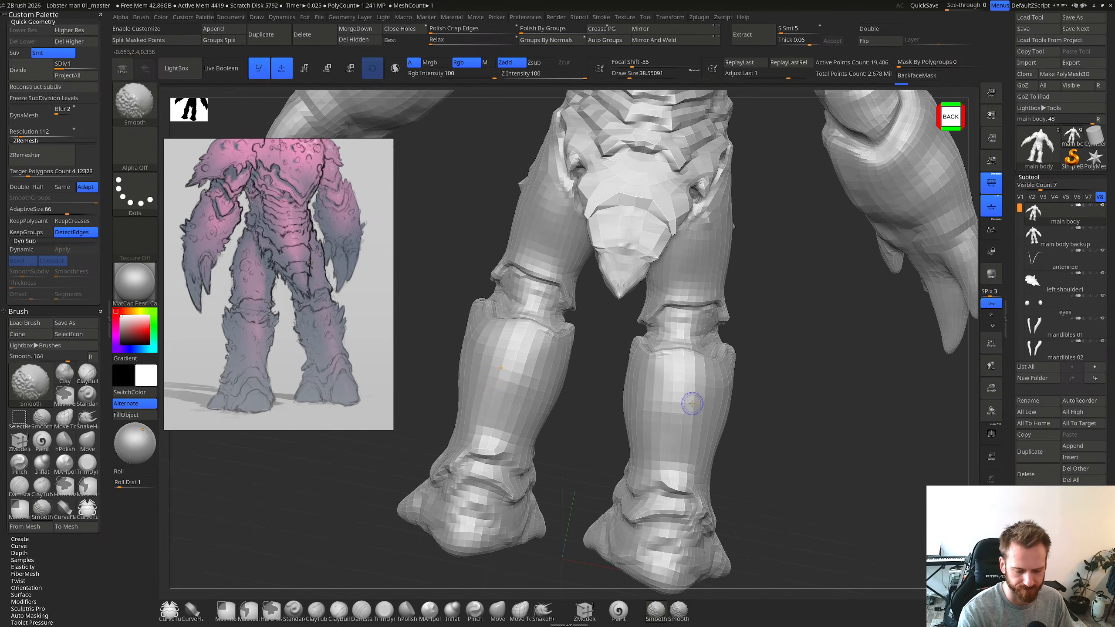
key(s)
drag(681, 412, 688, 413)
shift+right_drag(622, 386, 629, 386)
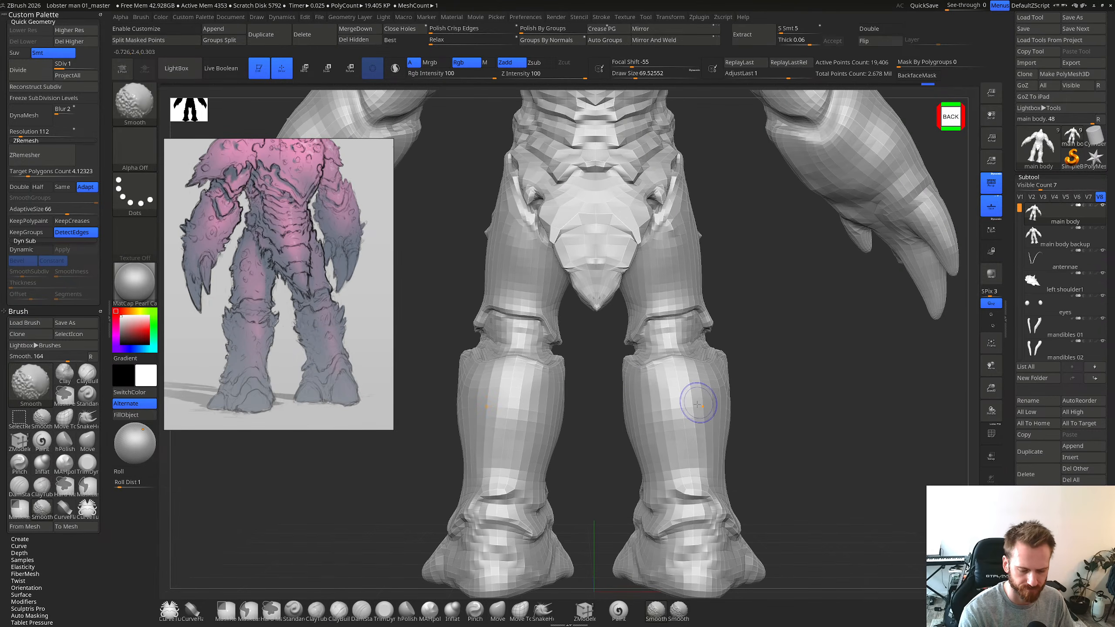
shift+drag(701, 430, 716, 416)
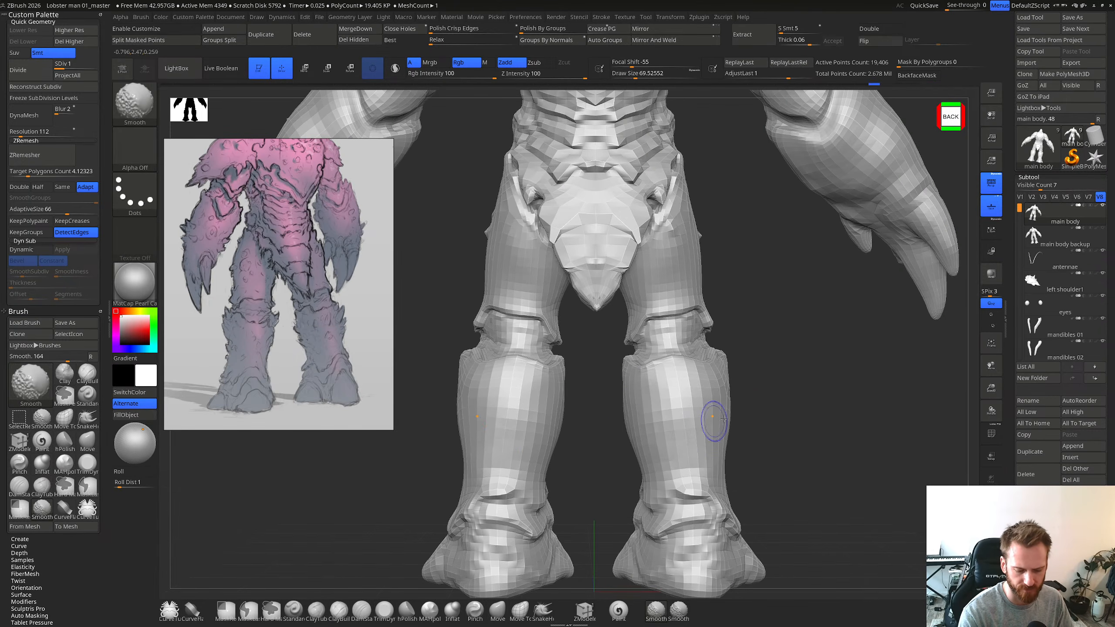
mouse_move(715, 422)
shift+right_down()
mouse_move(749, 410)
mouse_move(784, 443)
shift+right_up()
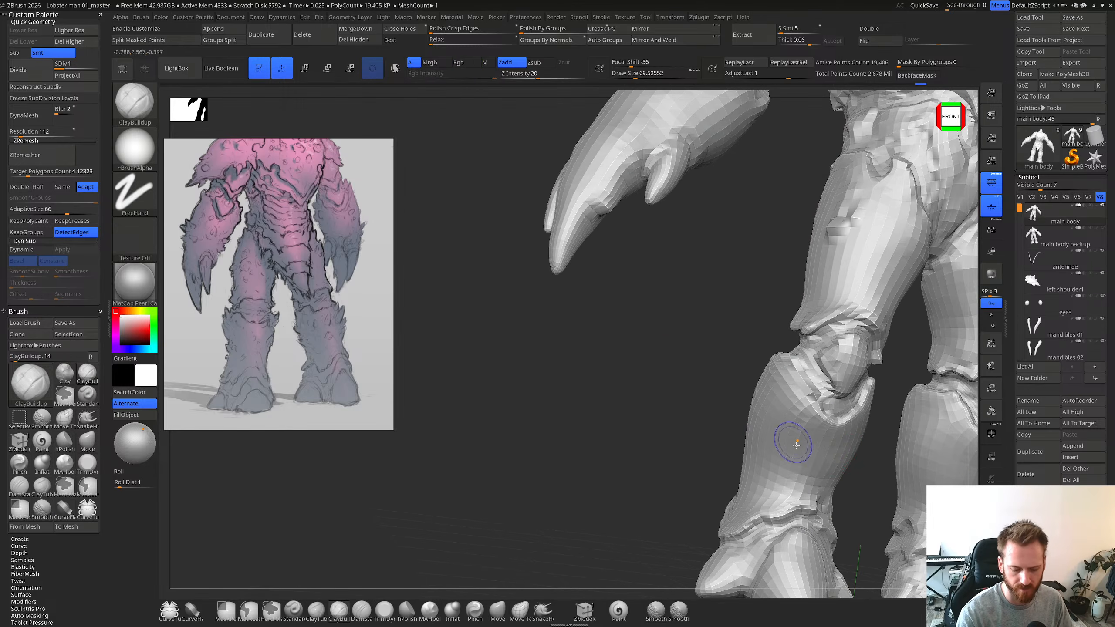
alt+right_drag(816, 492, 605, 432)
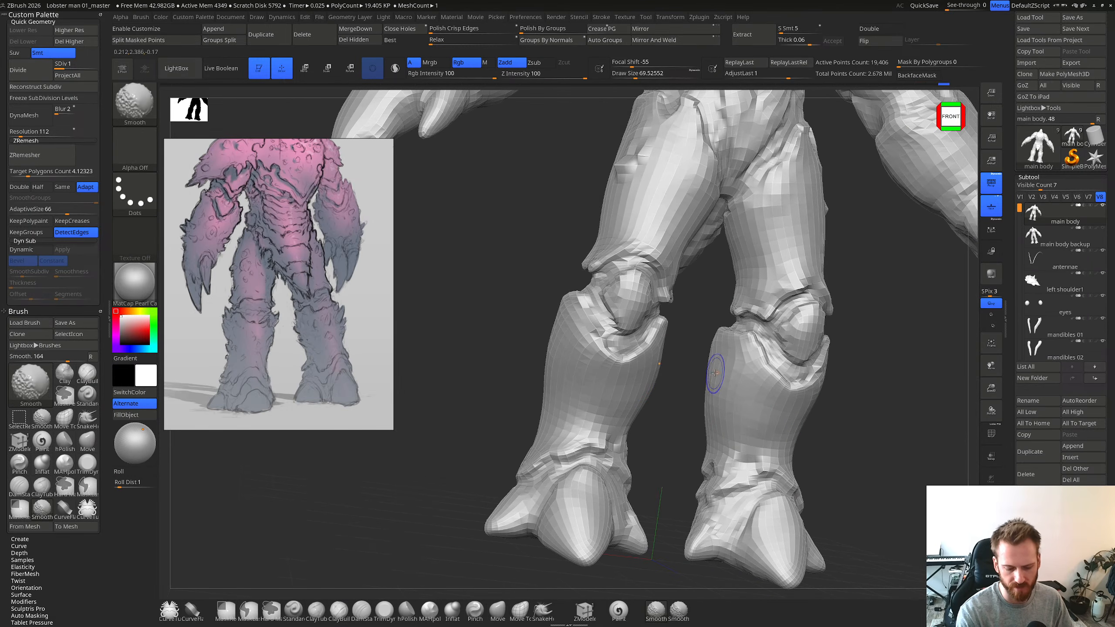
Step: Smooth the inner sides of the shins at subdivision level 1
shift+drag(716, 373, 707, 389)
shift+drag(710, 432, 708, 396)
right_drag(708, 396, 769, 383)
shift+drag(734, 351, 732, 374)
mouse_move(751, 375)
shift+right_down()
mouse_move(725, 381)
mouse_move(738, 354)
mouse_move(763, 352)
mouse_move(737, 341)
shift+right_up()
key(shift)
Step: Reshape the inner upper corners of the calves with the Move brush, smooth them, and return the body to subdivision level 4
key(b)
key(m)
key(v)
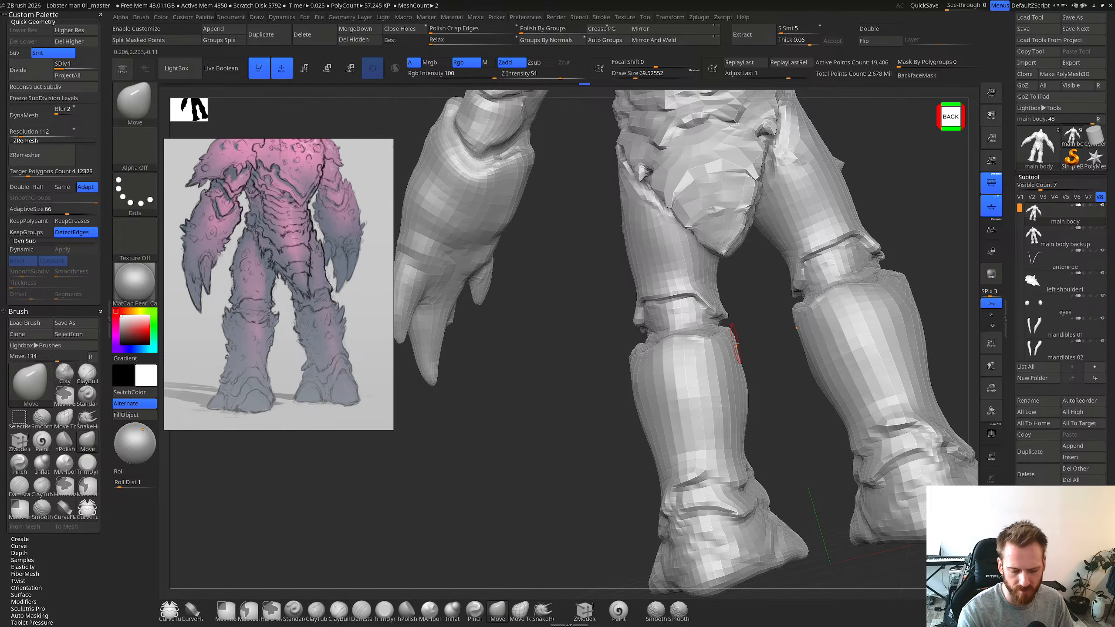
drag(729, 346, 726, 345)
right_drag(727, 344, 730, 366)
drag(731, 369, 730, 355)
mouse_move(749, 350)
right_down()
mouse_move(769, 333)
mouse_move(749, 364)
right_up()
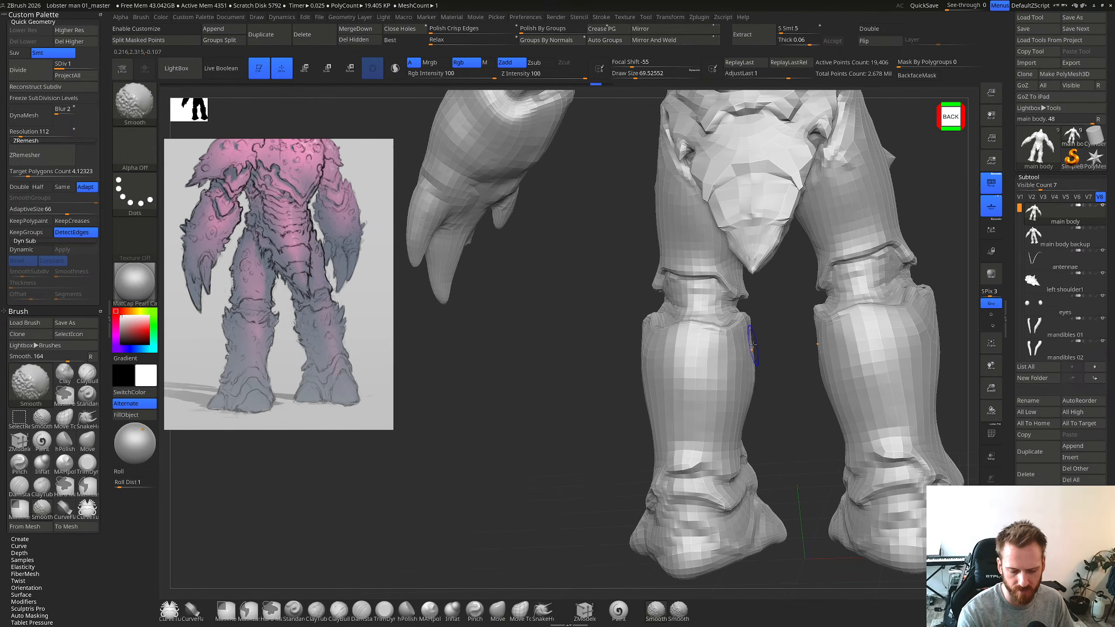
shift+drag(751, 346, 749, 336)
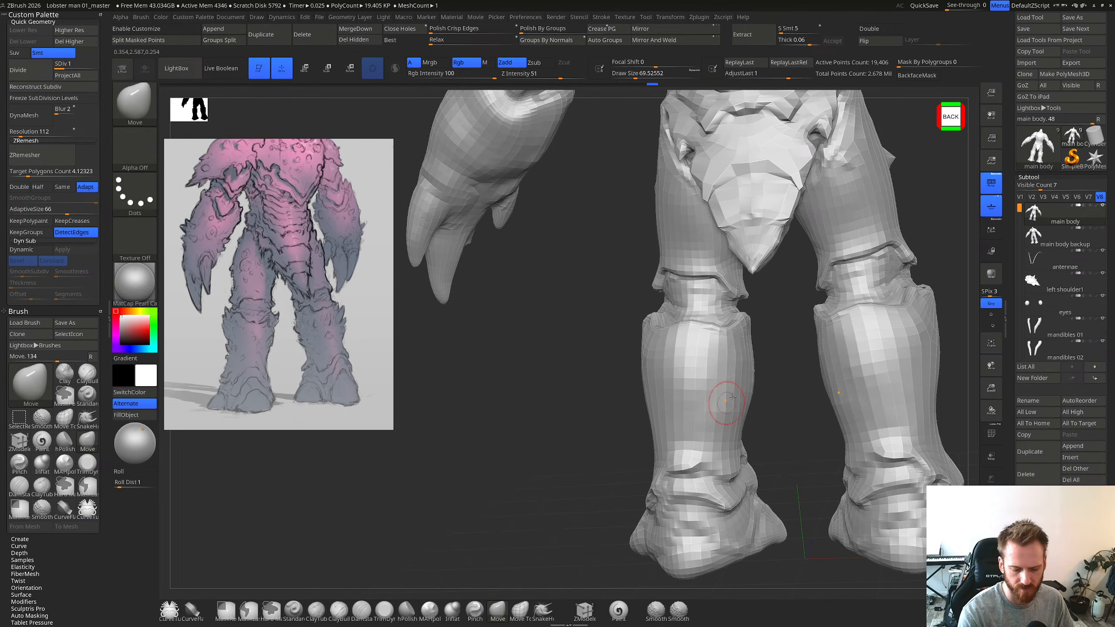
key(d)
key(d)
key(d)
right_drag(720, 390, 770, 359)
Step: Adjust the calf contour at subdivision level 2 with the Move brush at draw size about 88, then restore level 4
key(shift+d)
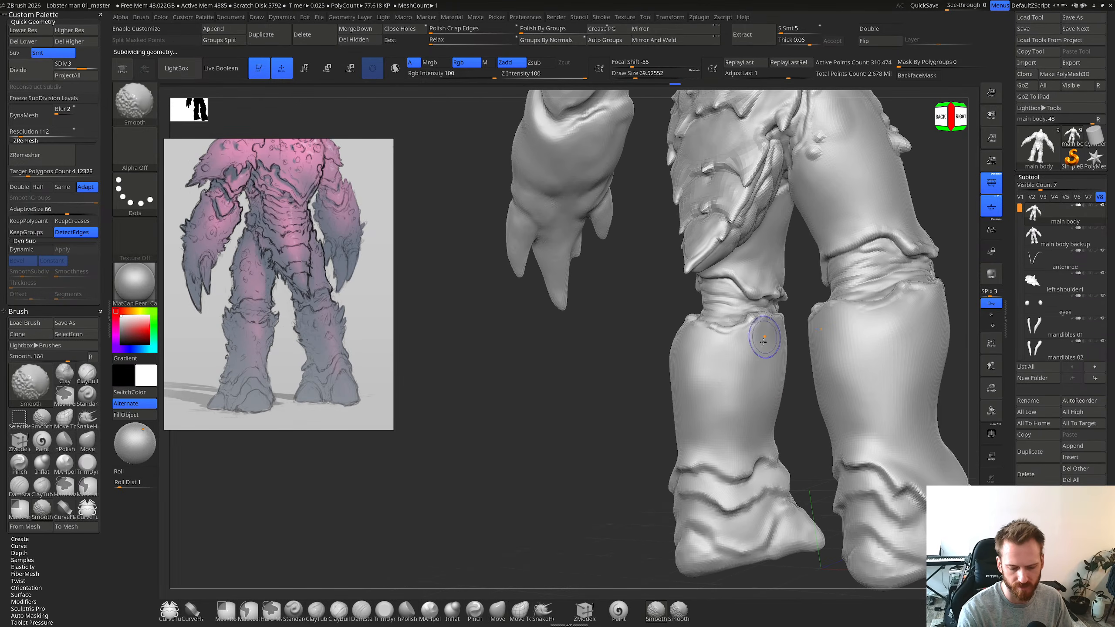
key(shift+d)
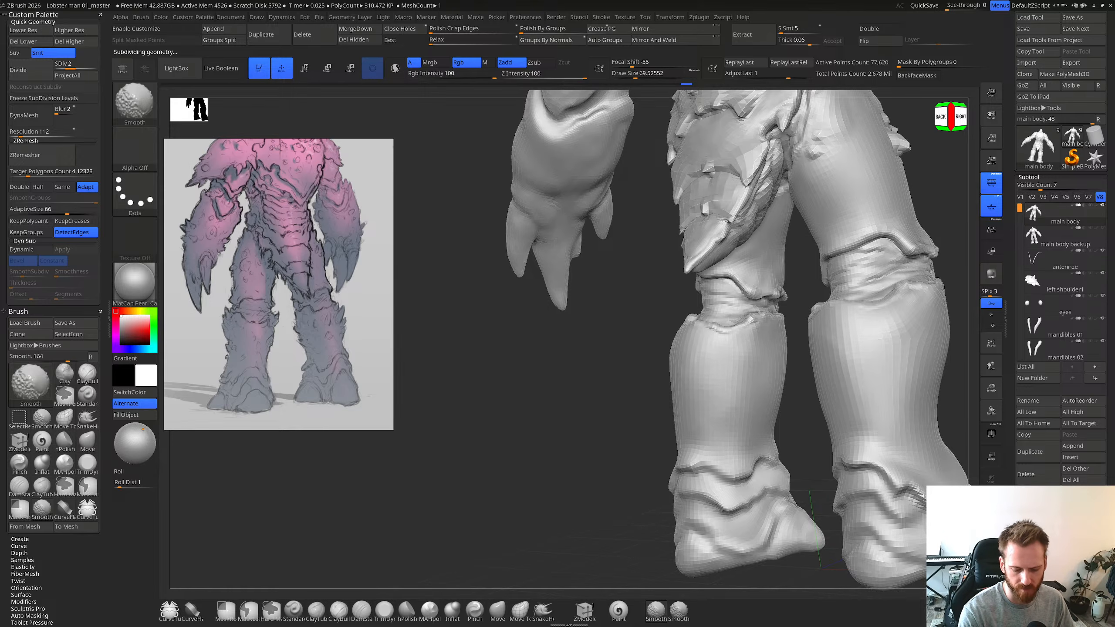
mouse_move(713, 410)
right_down()
mouse_move(744, 396)
mouse_move(689, 410)
mouse_move(712, 419)
right_up()
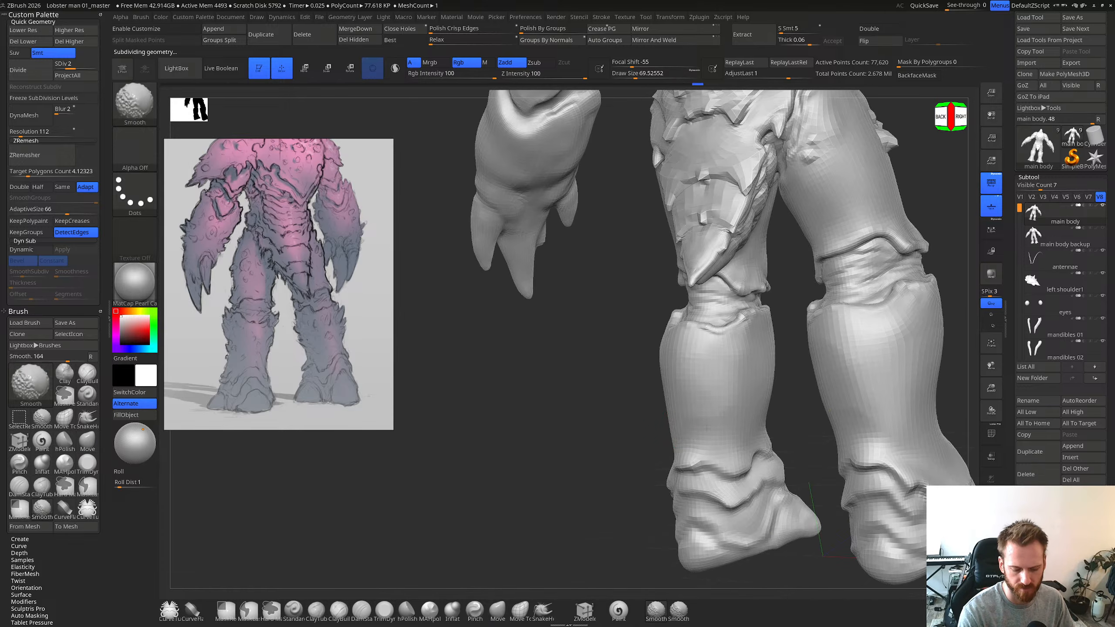
key(b)
key(m)
key(v)
drag(671, 436, 677, 411)
mouse_move(677, 411)
right_down()
mouse_move(748, 412)
mouse_move(722, 397)
right_up()
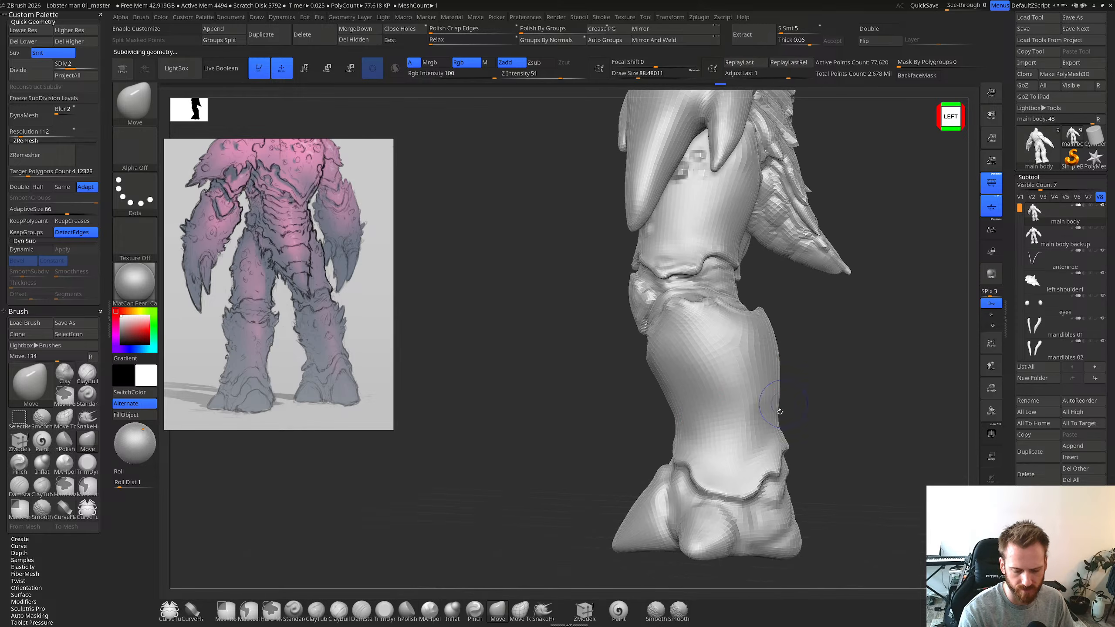
key(d)
key(d)
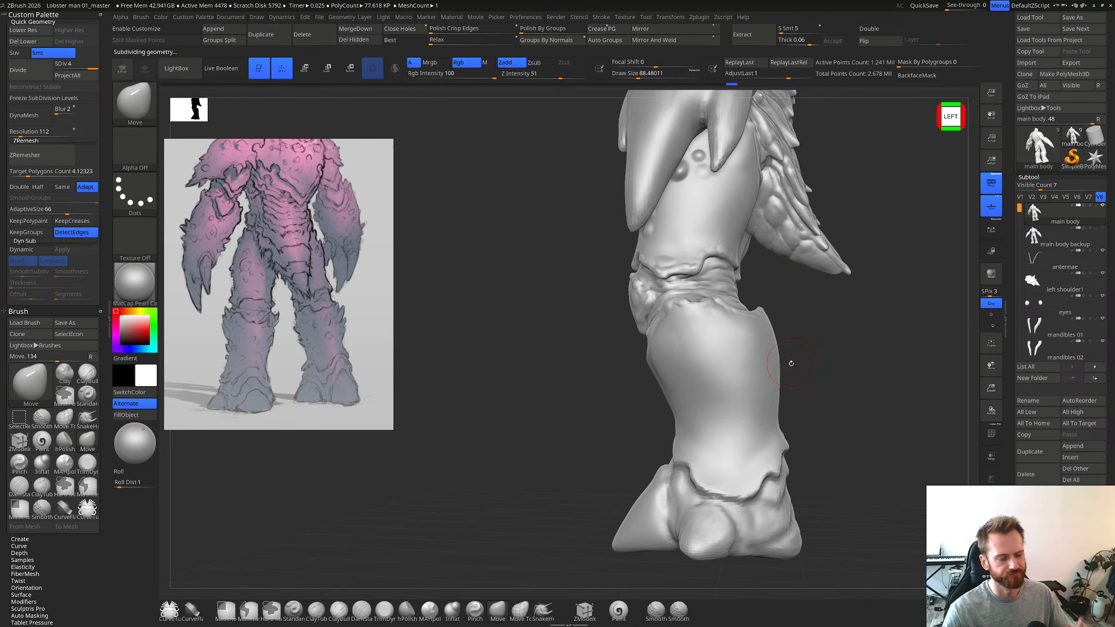
Step: Examine the lower leg shapes from the front and both sides, comparing subdivision levels 2 and 4
right_drag(915, 269, 873, 335)
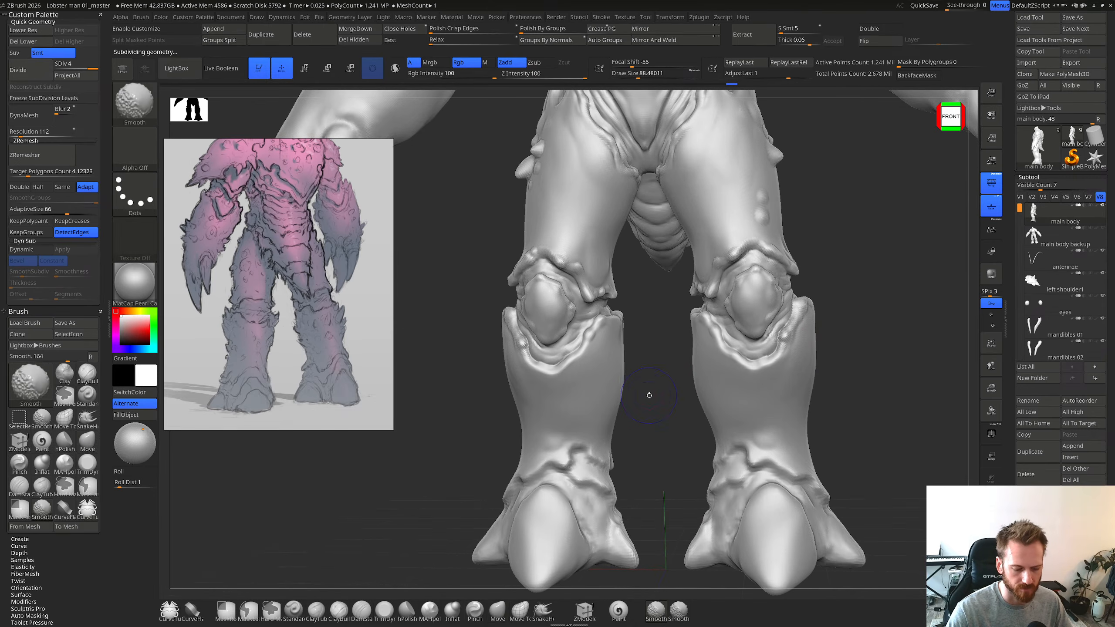
key(shift+d)
key(shift+d)
key(d)
key(d)
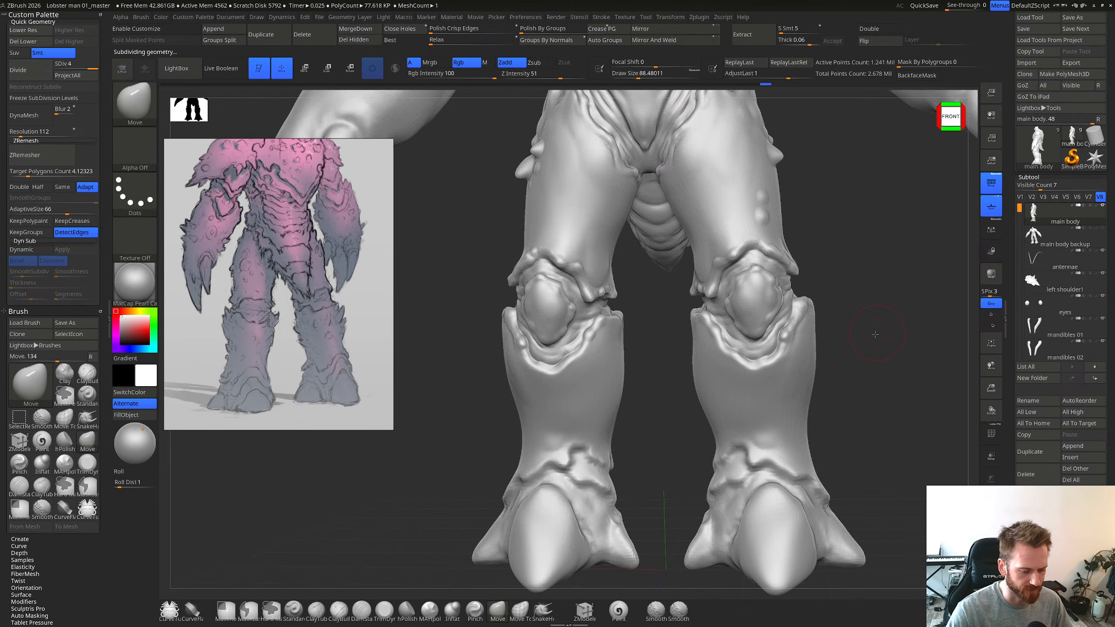
right_drag(875, 335, 717, 366)
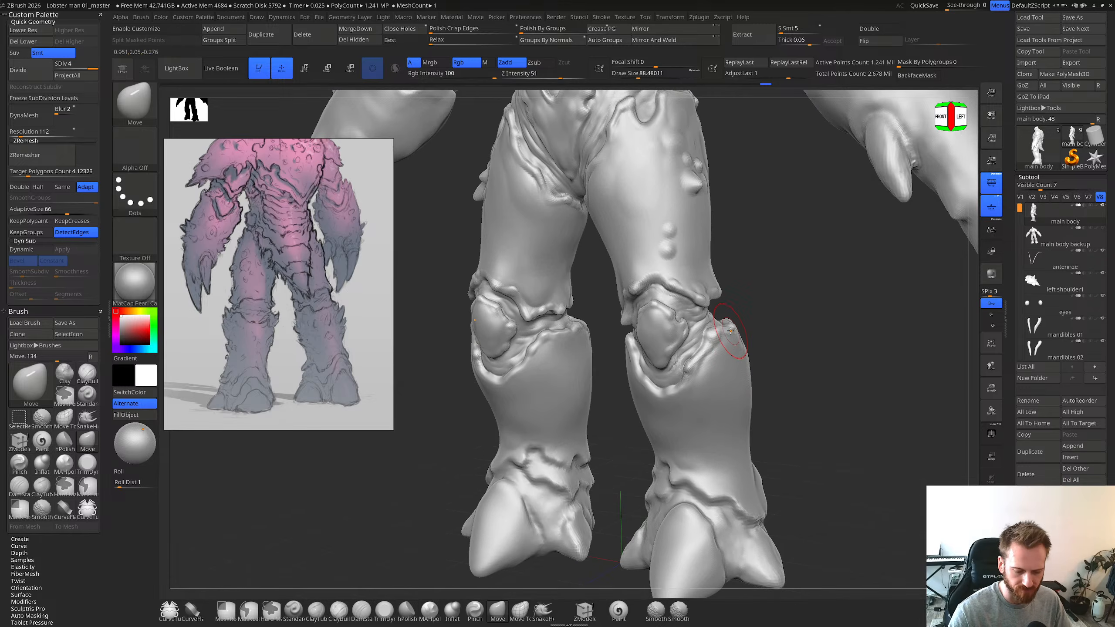
shift+right_drag(733, 360, 684, 375)
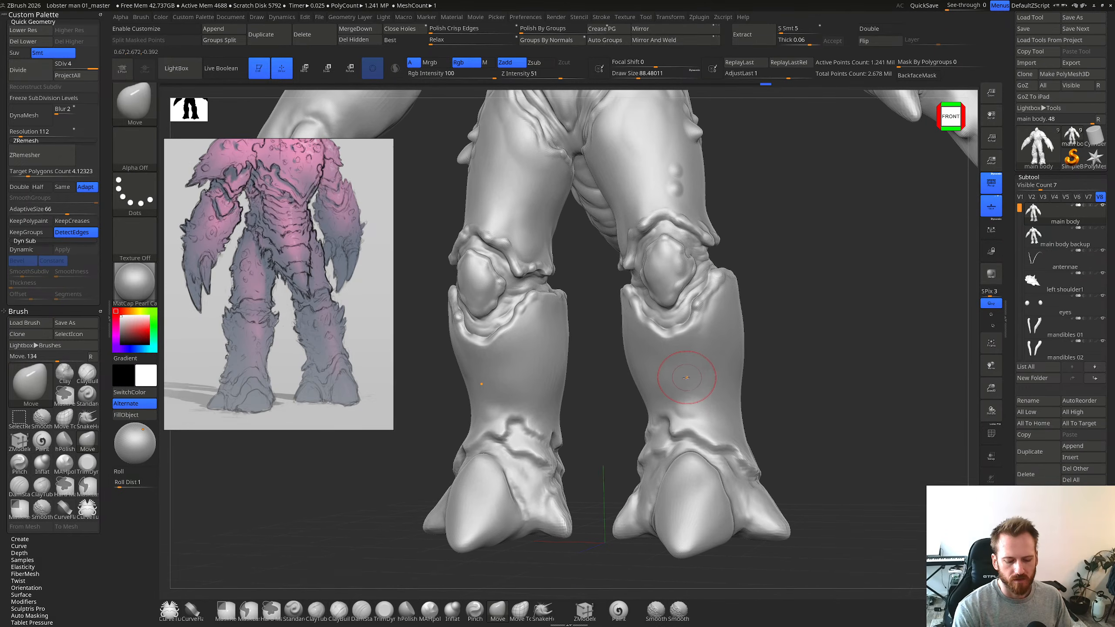
right_drag(703, 417, 685, 469)
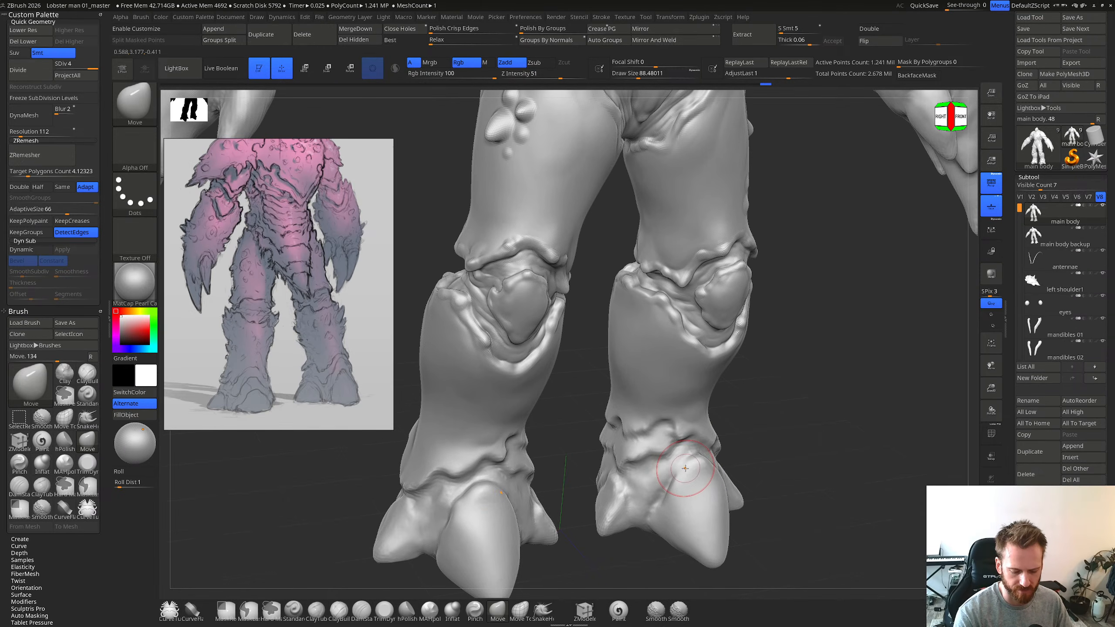
Step: Build up the creases where the central toes meet the ankles with ClayBuildup at draw size 28.75 and smooth them
key(b)
key(c)
key(b)
key(s)
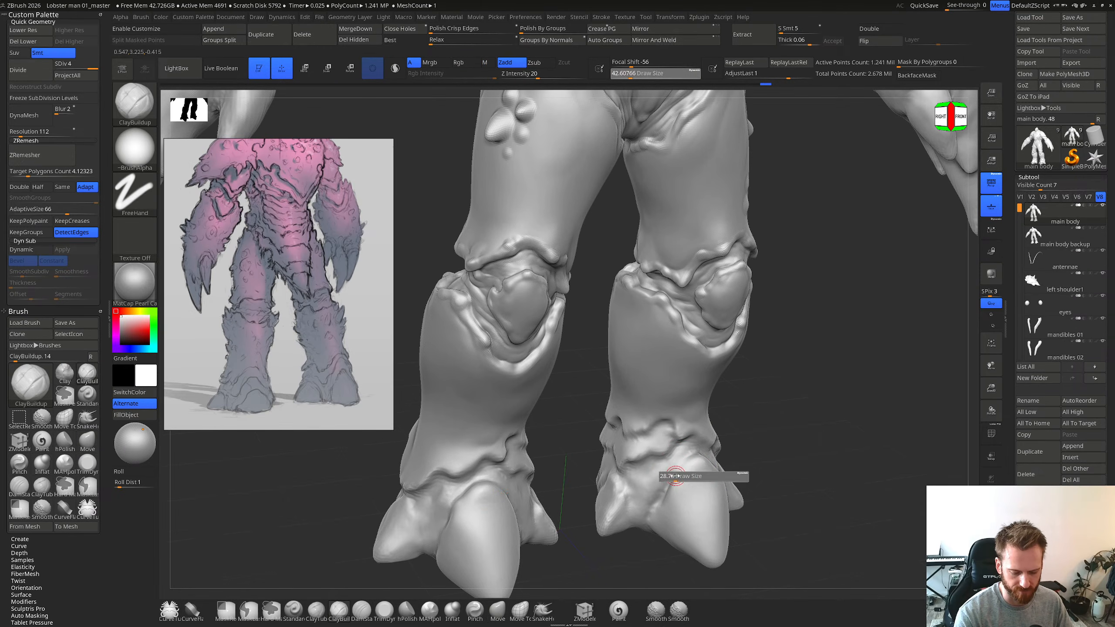
click(675, 475)
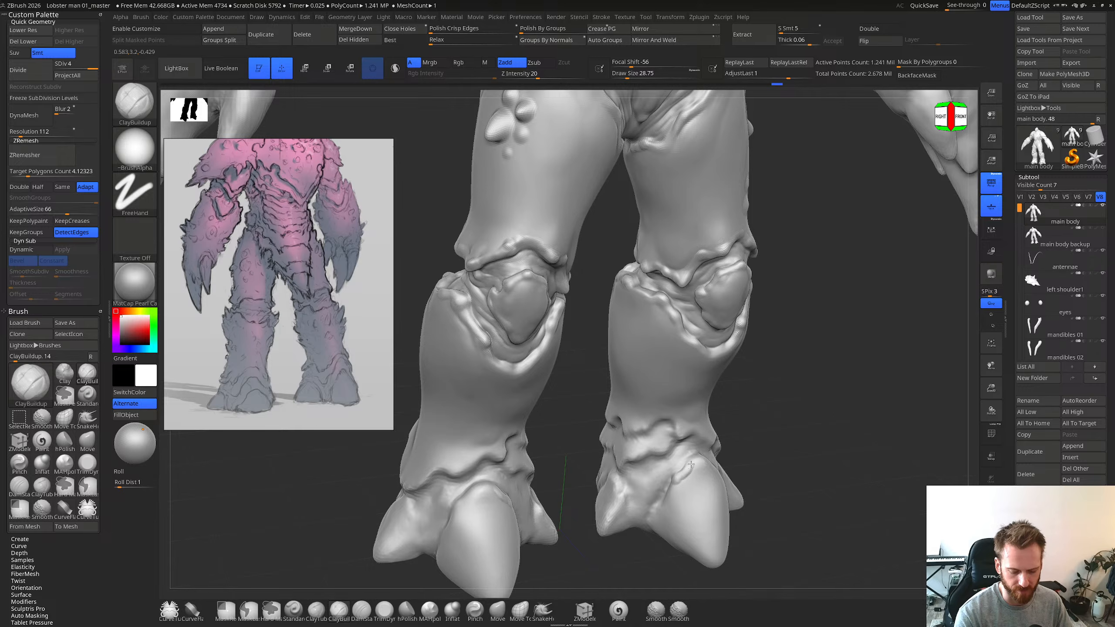
mouse_move(674, 486)
right_down()
mouse_move(698, 458)
mouse_move(669, 491)
right_up()
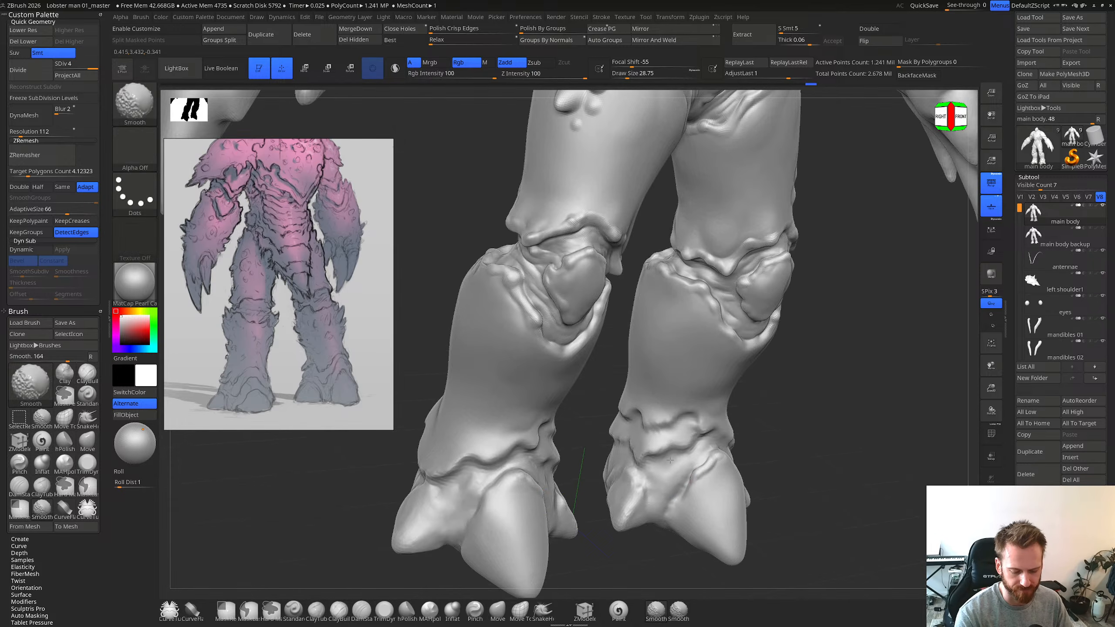
Step: Build up the ridges on the inner front of the ankles with ClayBuildup at draw size 28.75
mouse_move(658, 432)
right_down()
mouse_move(644, 453)
mouse_move(669, 412)
mouse_move(689, 426)
mouse_move(686, 411)
mouse_move(642, 429)
mouse_move(656, 421)
mouse_move(656, 437)
mouse_move(673, 426)
right_up()
key(b)
key(m)
key(v)
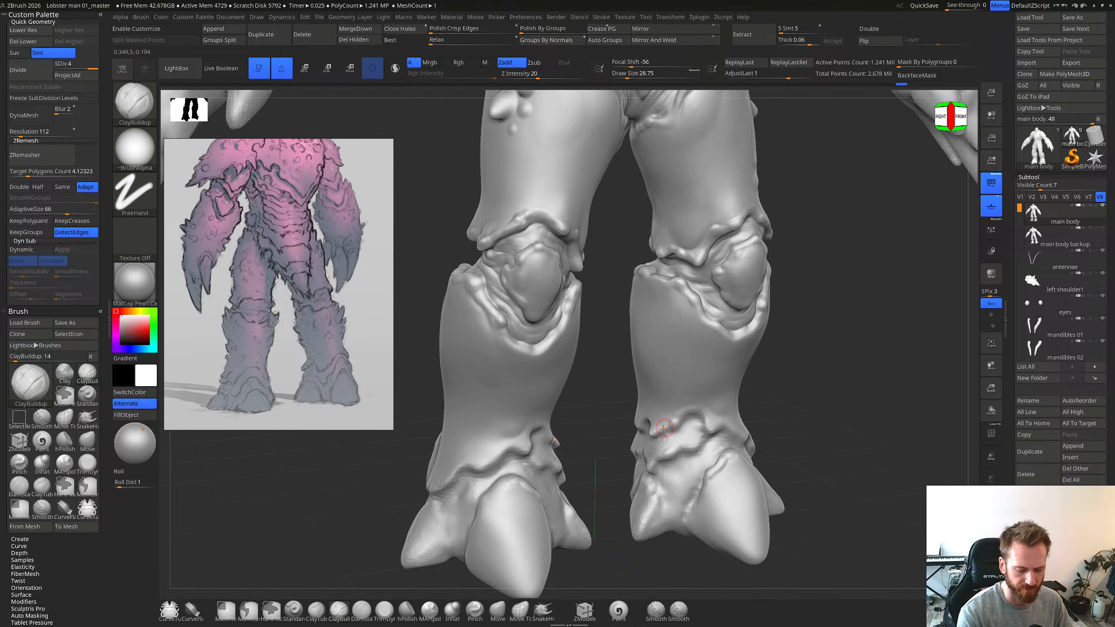
drag(665, 429, 670, 433)
right_drag(660, 444, 667, 438)
Step: Carve the creases along the upper ankle ridges with DamStandard at draw size 28.75
key(b)
key(d)
key(s)
drag(664, 435, 695, 409)
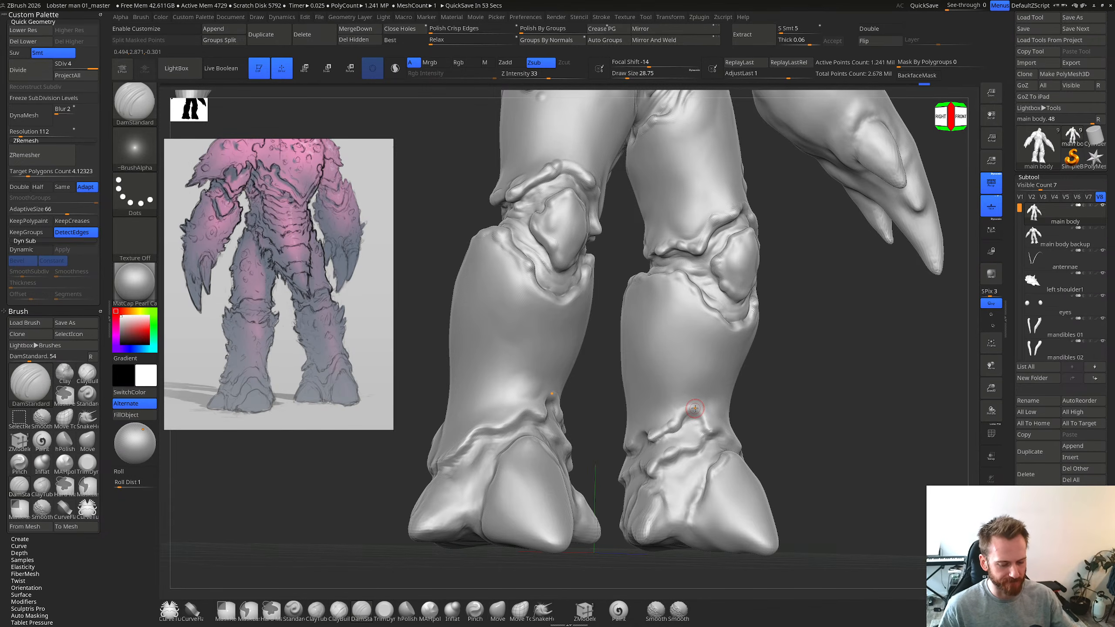
right_drag(695, 409, 661, 405)
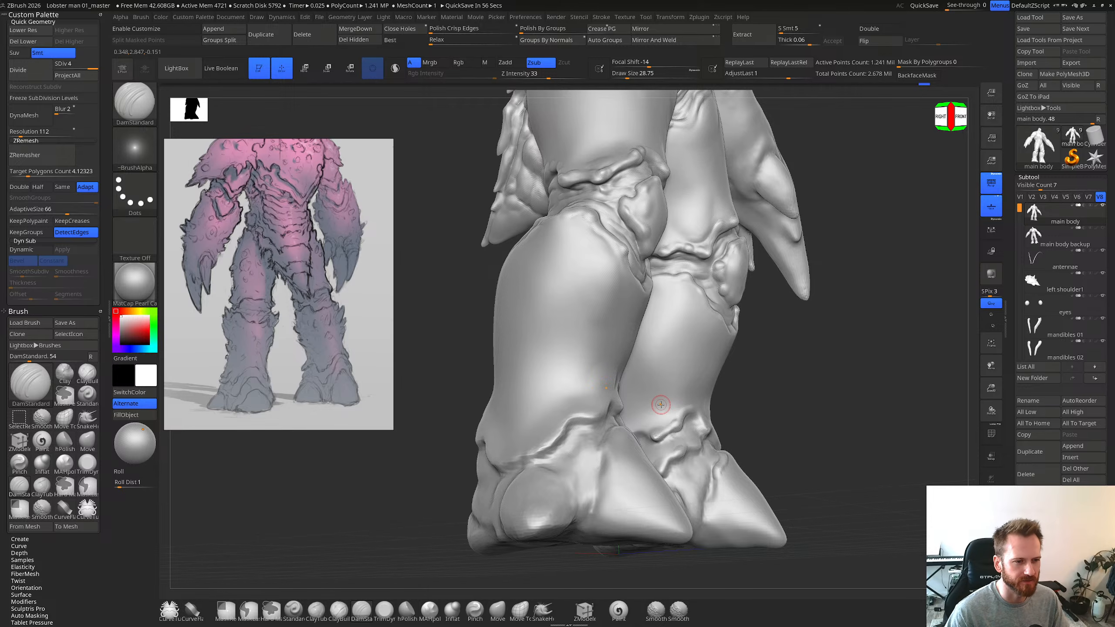
right_drag(661, 405, 695, 443)
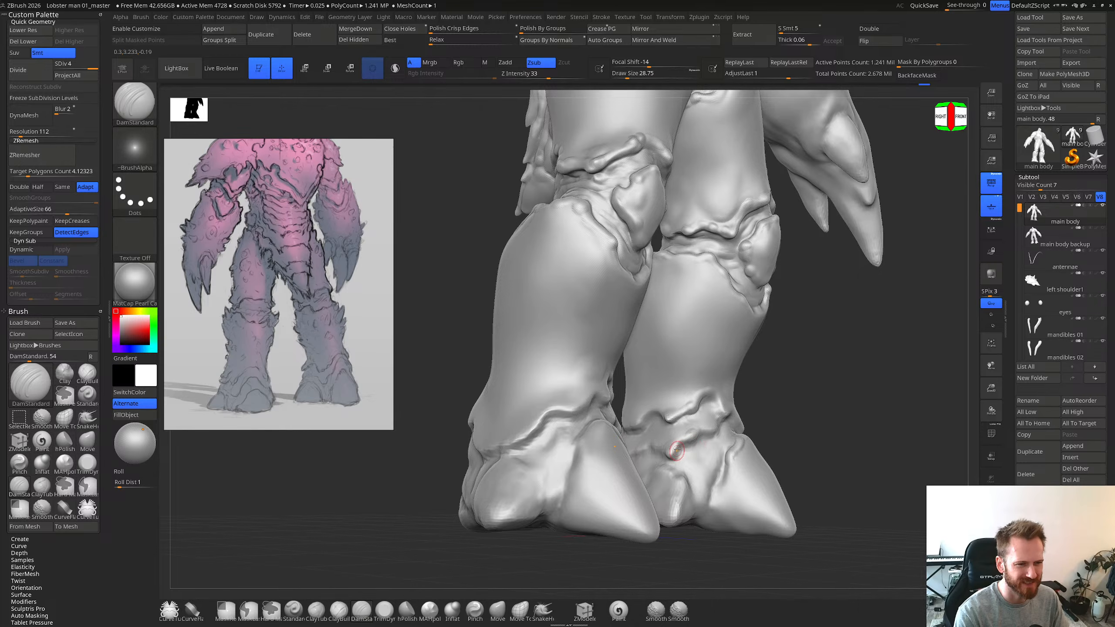
Step: Reshape the folds on the inner ankles with the Move brush at draw size about 54
key(s)
drag(684, 449, 685, 448)
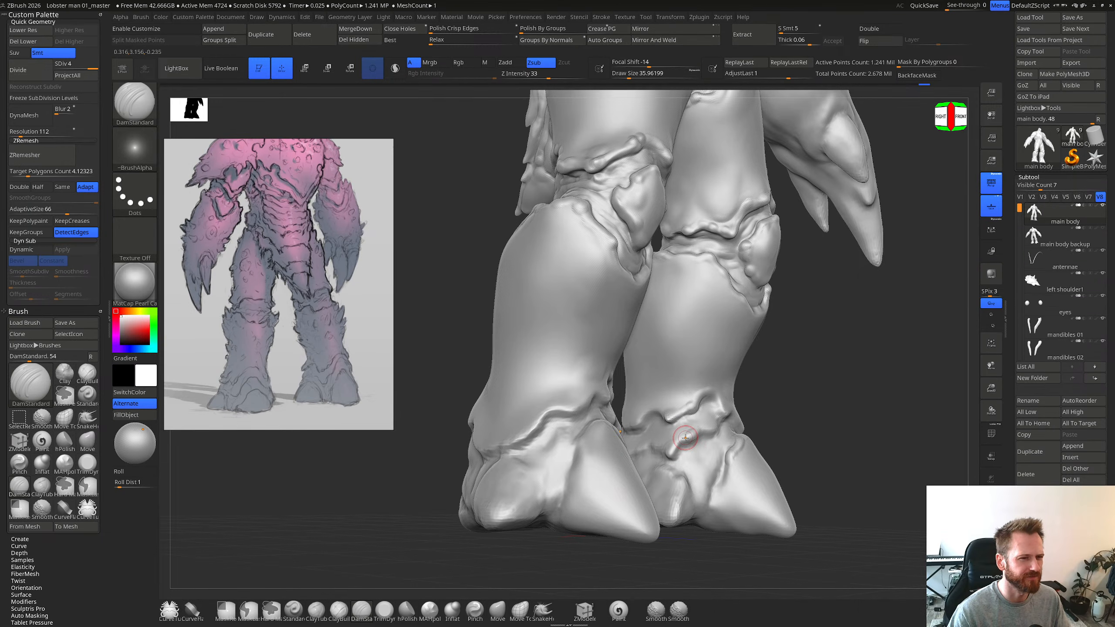
right_drag(686, 437, 684, 442)
key(b)
key(m)
key(v)
key(s)
drag(681, 445, 671, 453)
right_drag(696, 423, 670, 456)
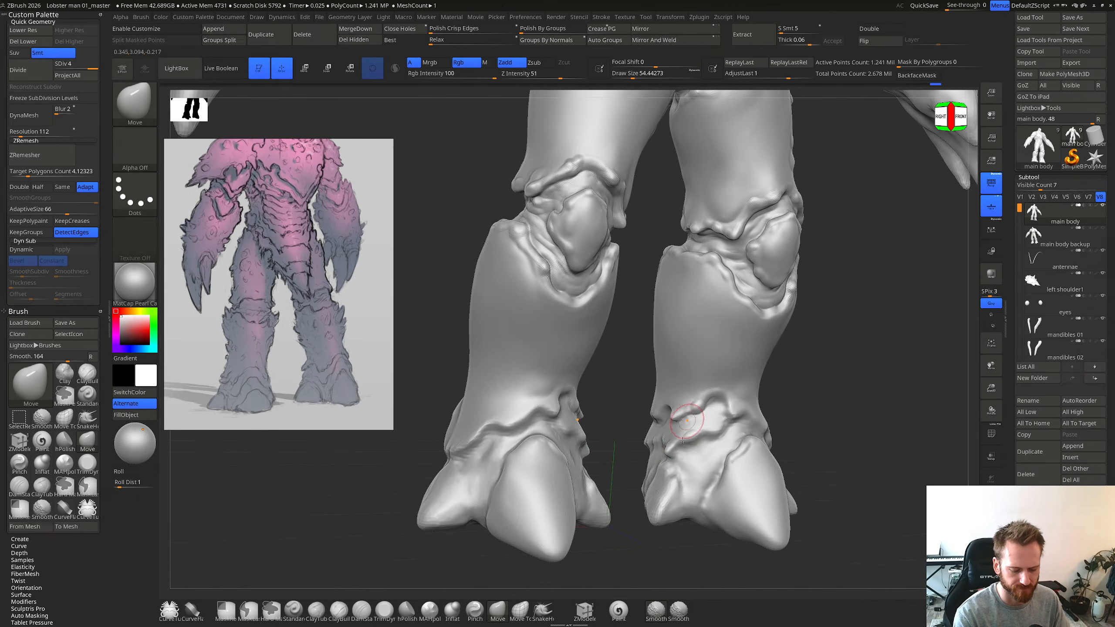
key(b)
key(d)
key(s)
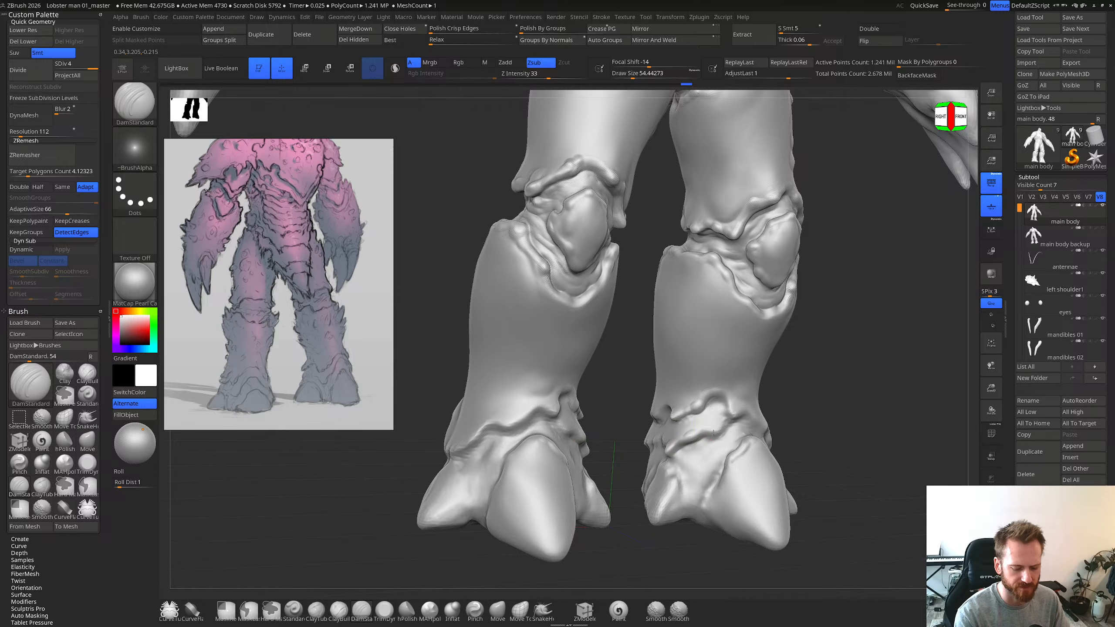
key(ctrl+z)
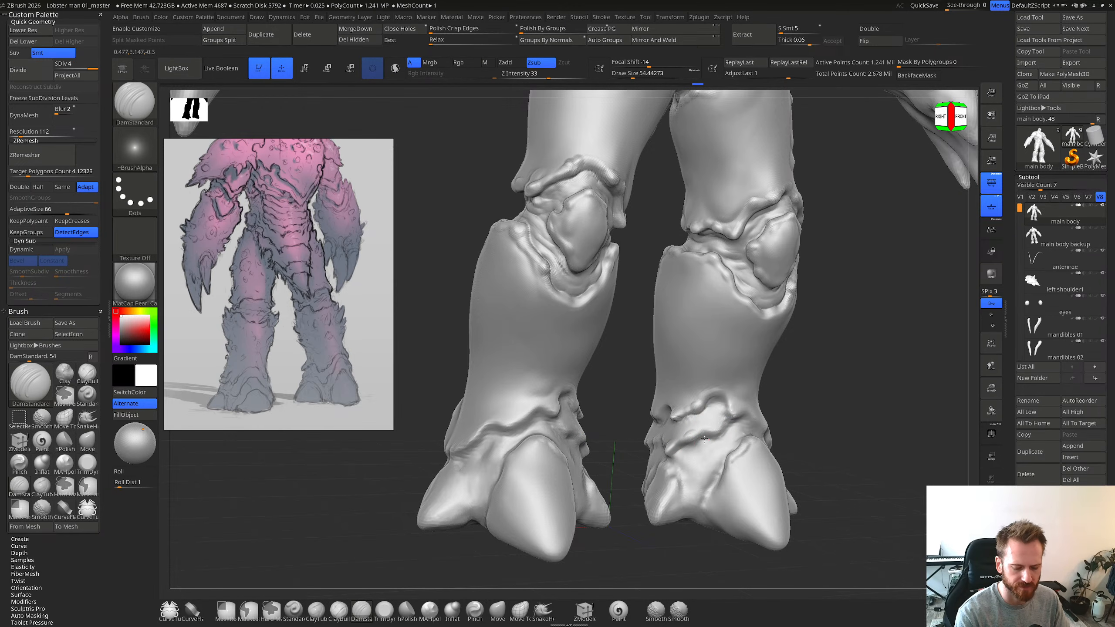
Step: Build up the ankle folds above the central toes with ClayBuildup at draw size about 32
key(b)
key(c)
key(b)
key(s)
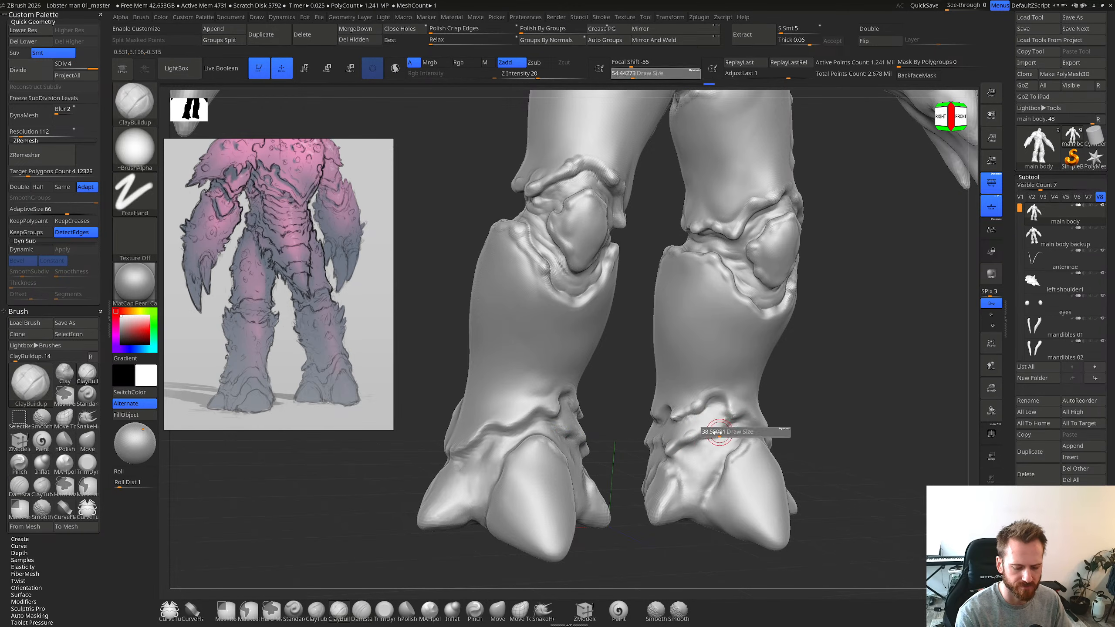
drag(725, 433, 720, 435)
shift+right_drag(718, 445, 722, 403)
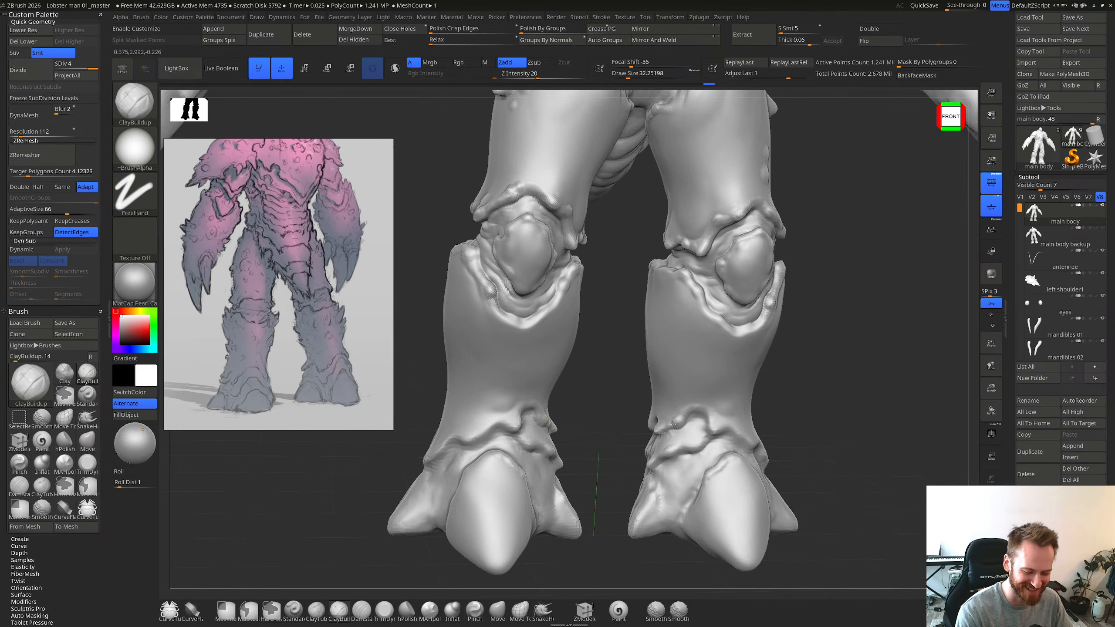
right_drag(664, 425, 713, 411)
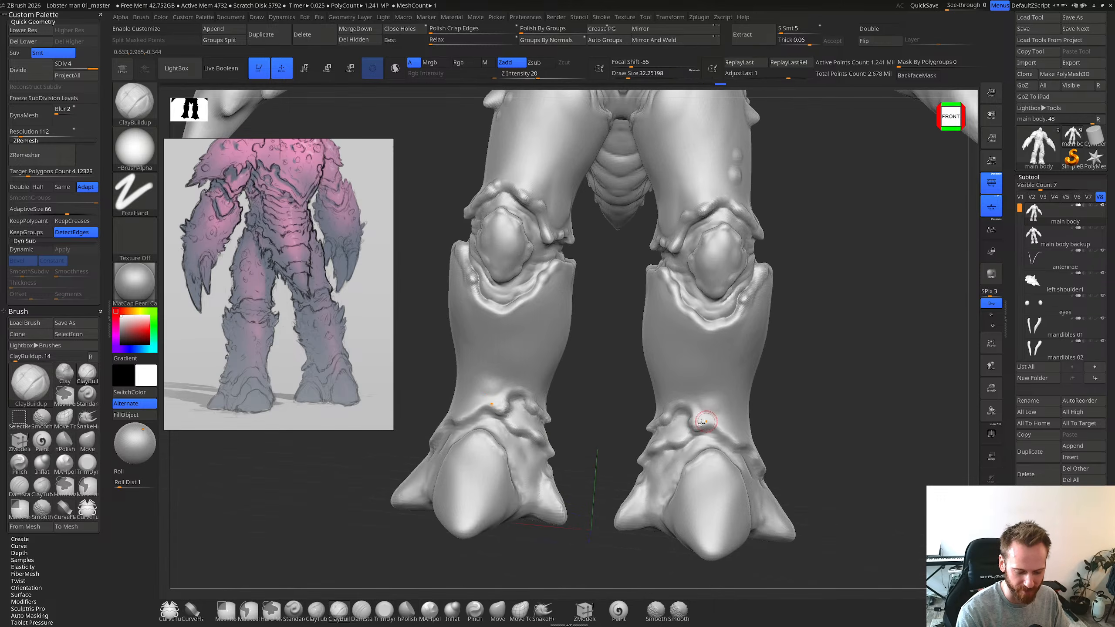
mouse_move(703, 422)
right_down()
mouse_move(699, 411)
mouse_move(722, 402)
mouse_move(710, 424)
mouse_move(723, 435)
right_up()
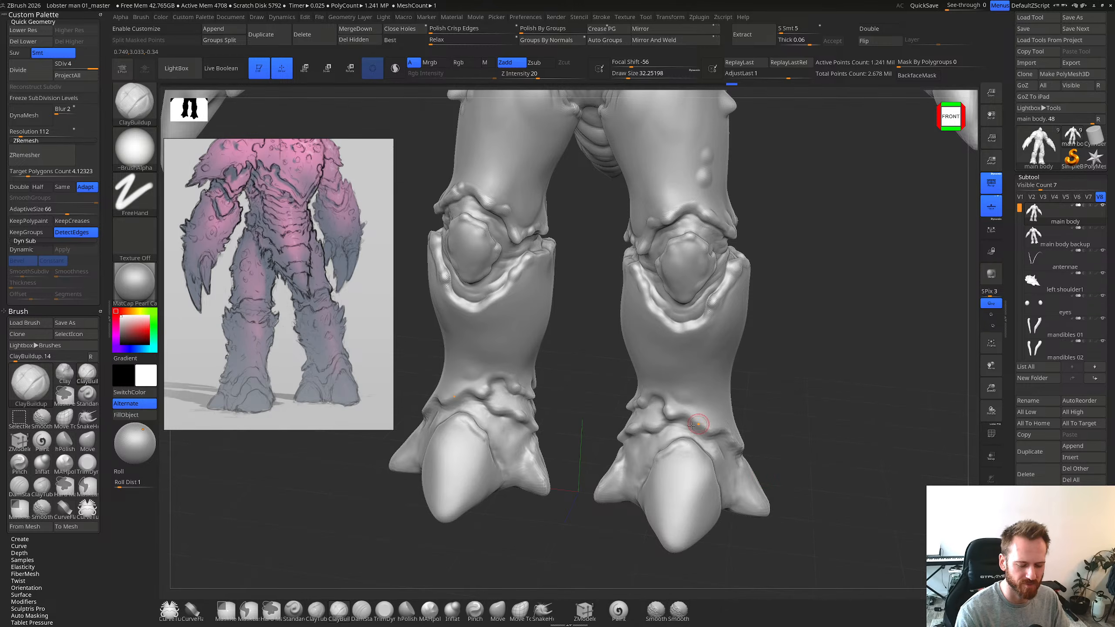
Step: Carve the creases above the central toes with DamStandard at draw size about 32 and smooth them
key(b)
key(d)
key(s)
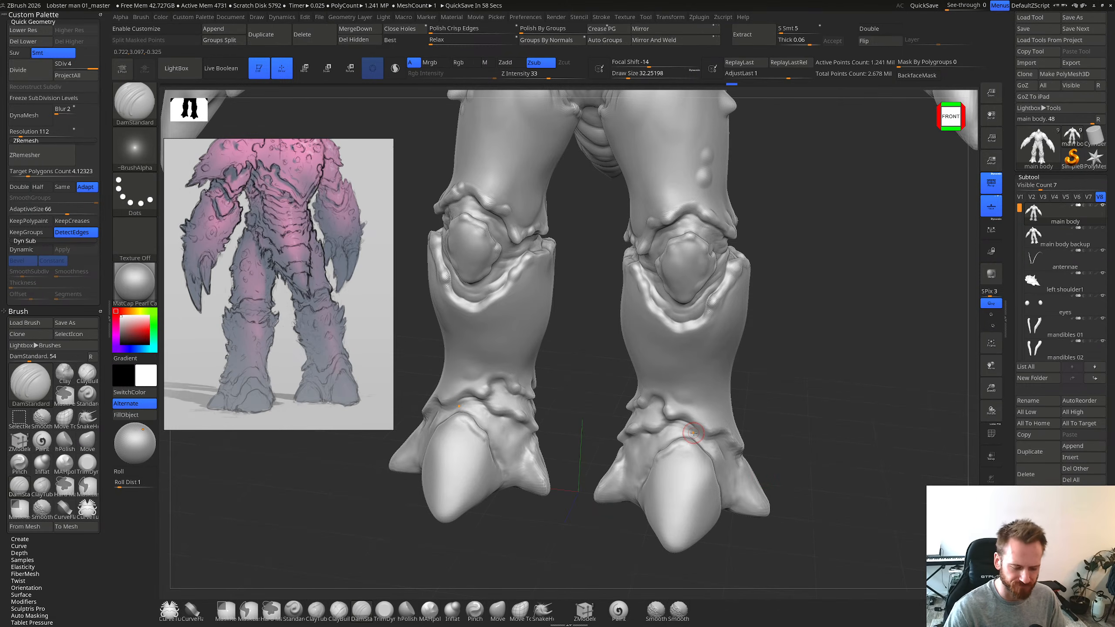
mouse_move(693, 433)
right_down()
mouse_move(597, 397)
mouse_move(606, 413)
mouse_move(596, 434)
mouse_move(522, 428)
mouse_move(591, 441)
mouse_move(596, 431)
right_up()
shift+drag(599, 427, 613, 419)
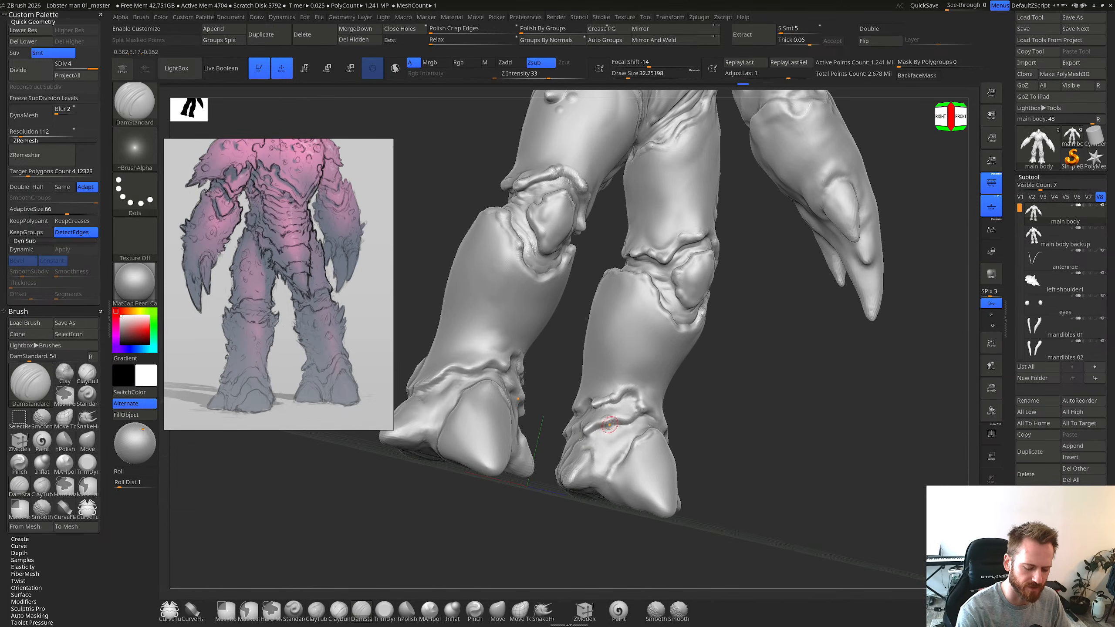
Step: Fill out the inner ankle folds with ClayBuildup at draw size about 32 and soften them
mouse_move(610, 404)
right_down()
mouse_move(597, 426)
mouse_move(637, 433)
mouse_move(602, 436)
mouse_move(652, 418)
right_up()
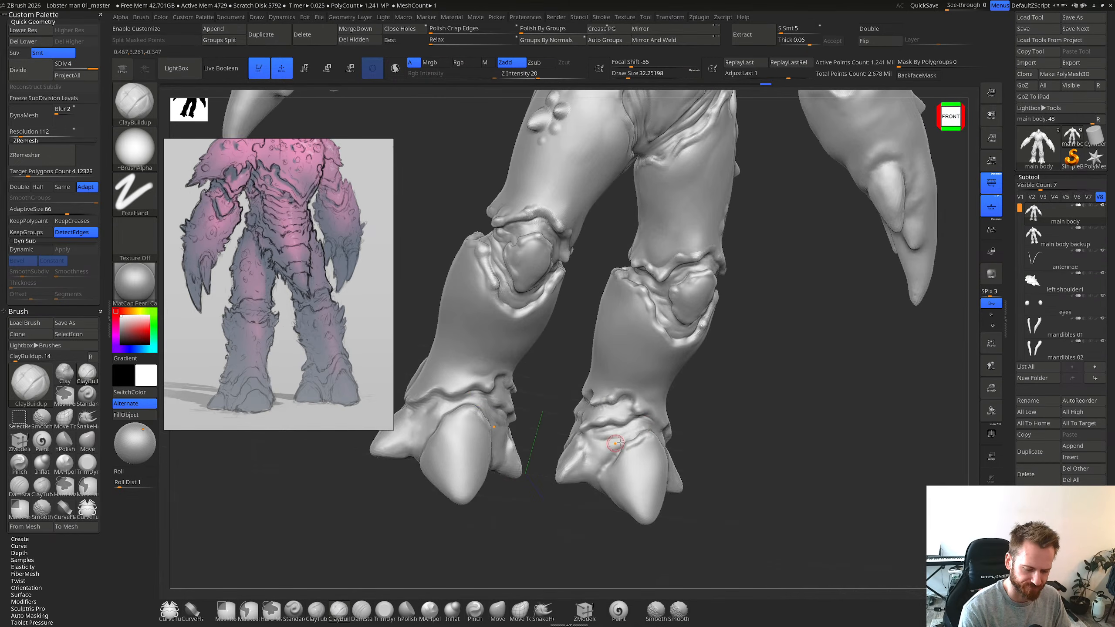
key(shift)
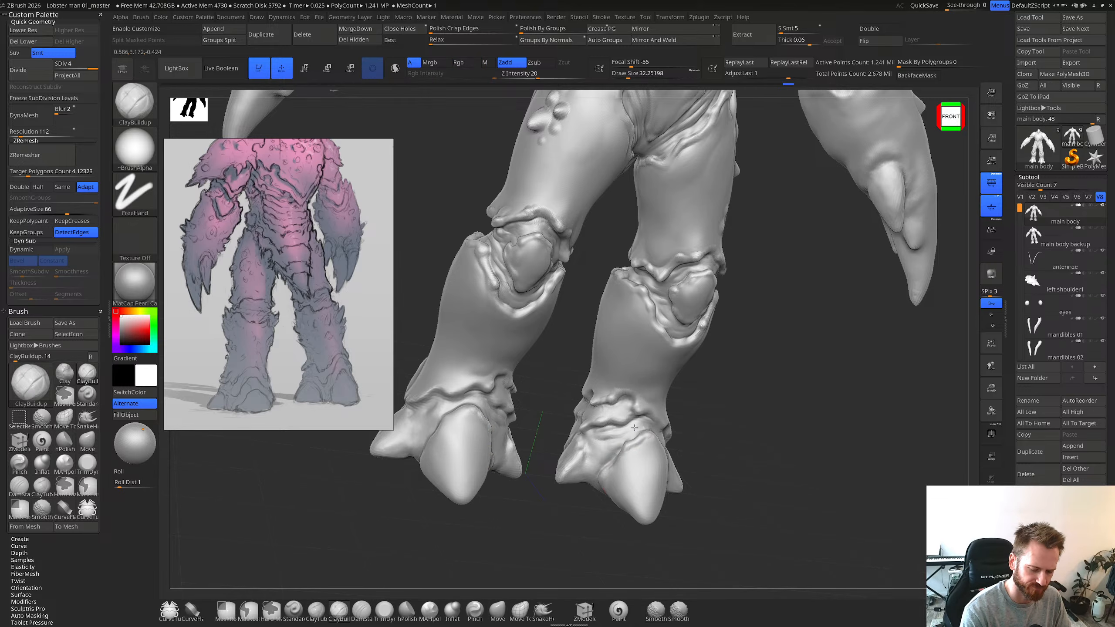
mouse_move(635, 428)
right_down()
mouse_move(605, 493)
mouse_move(608, 469)
right_up()
mouse_move(667, 402)
right_down()
mouse_move(676, 399)
mouse_move(630, 437)
mouse_move(640, 425)
mouse_move(651, 447)
mouse_move(637, 429)
mouse_move(693, 432)
mouse_move(704, 435)
mouse_move(685, 431)
mouse_move(704, 447)
mouse_move(630, 471)
mouse_move(639, 461)
mouse_move(623, 484)
right_up()
Step: Nudge the inner ankle folds into place with the Move brush at draw size about 32
key(b)
key(m)
key(v)
key(b)
key(c)
key(b)
key(b)
key(m)
key(v)
key(ctrl)
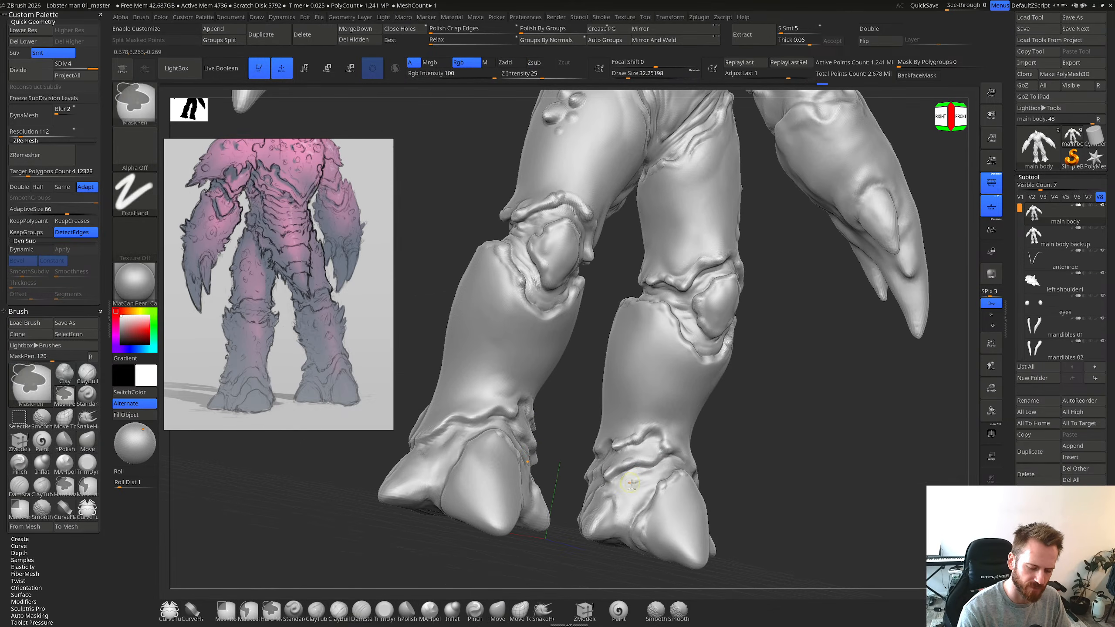
Step: Add thin wrinkles to the inner ankles with ClayBuildup at draw size about 19.5 and smooth them
key(b)
key(c)
key(b)
drag(614, 479, 635, 470)
key(ctrl+z)
key(bracketleft)
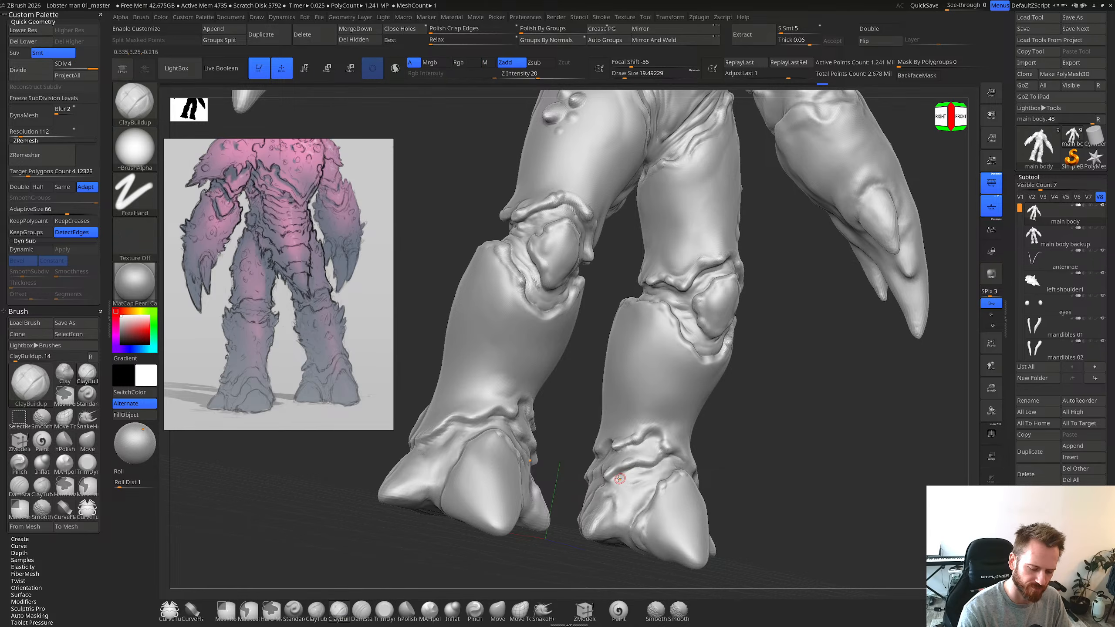
mouse_move(643, 469)
right_down()
mouse_move(631, 482)
mouse_move(658, 470)
mouse_move(646, 490)
right_up()
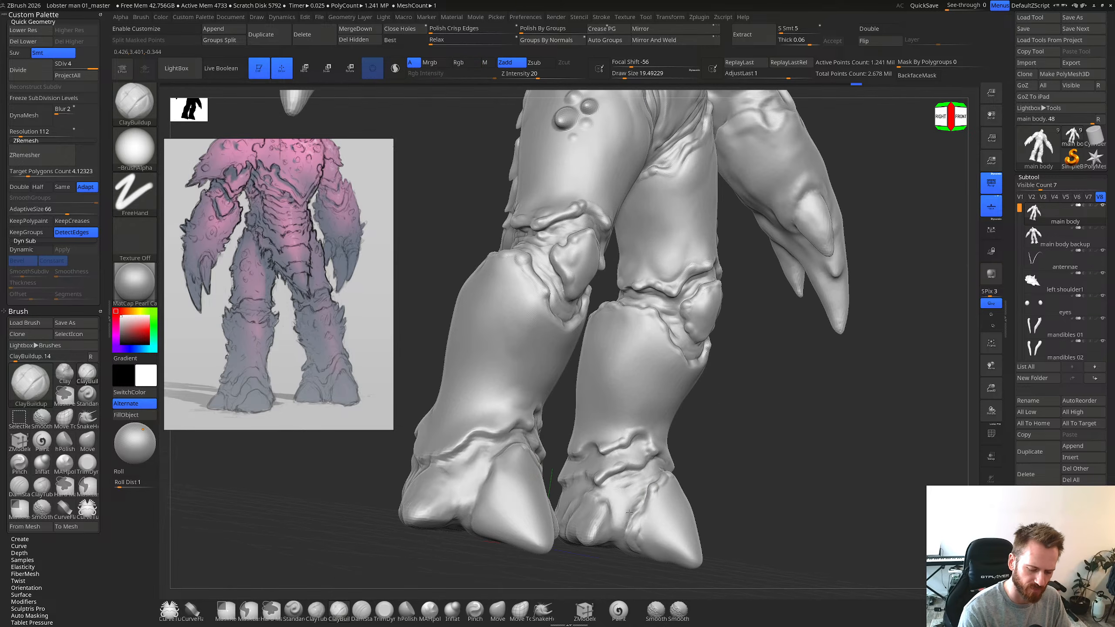
key(shift)
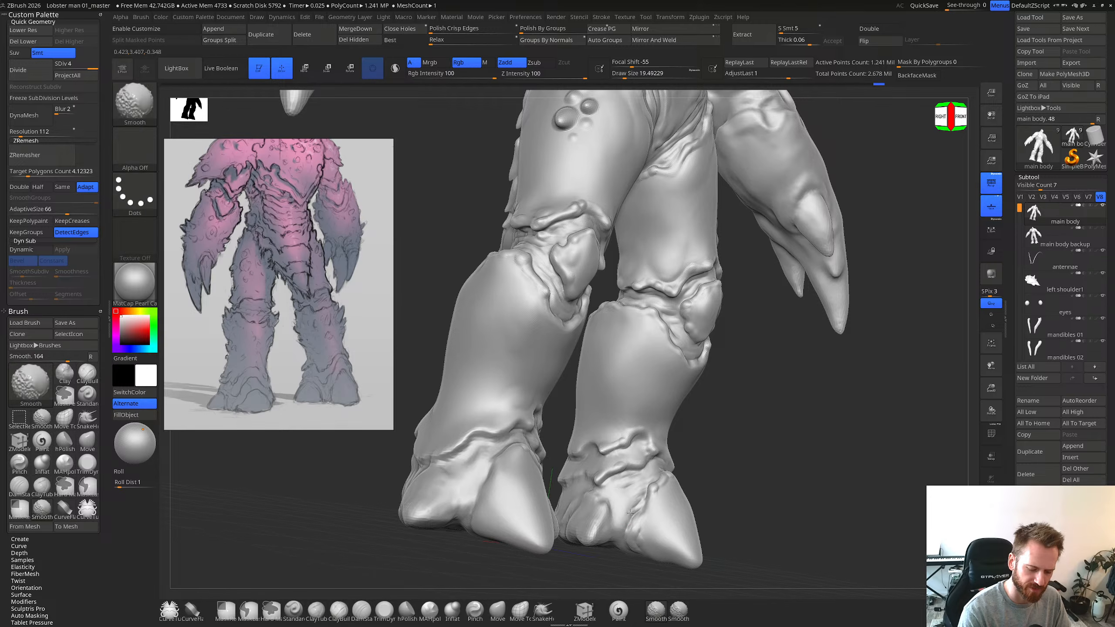
drag(638, 496, 633, 508)
key(shift)
Step: Lower the body to subdivision level 1 and smooth the undersides of the feet at draw size about 61
mouse_move(764, 312)
mouse_down()
mouse_move(680, 329)
mouse_move(666, 371)
mouse_move(681, 398)
mouse_up()
key(shift)
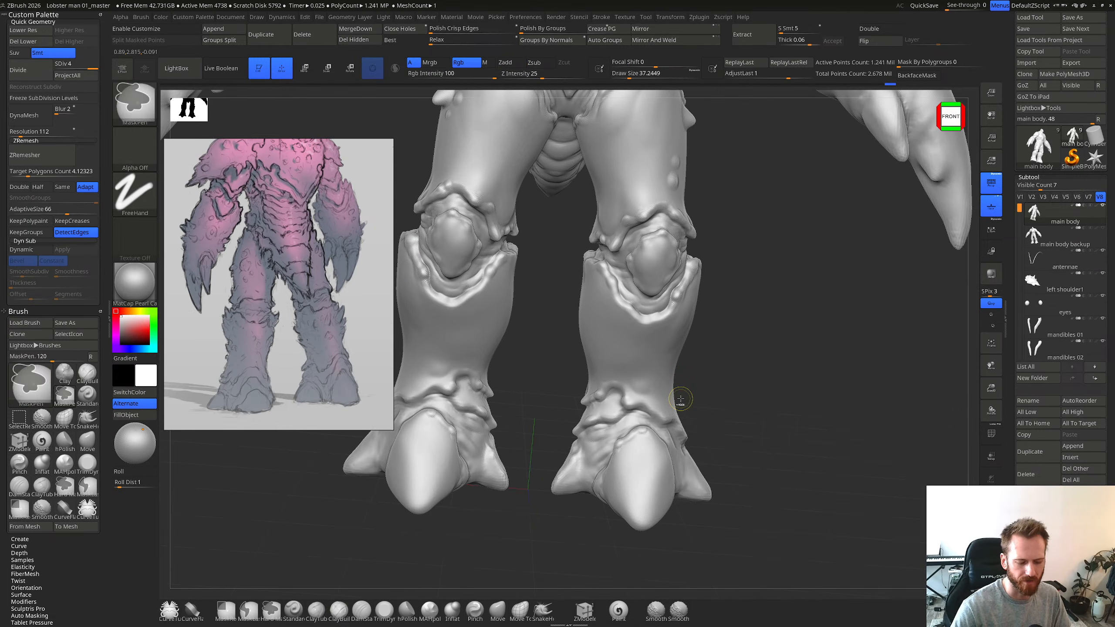
mouse_move(797, 394)
mouse_down()
mouse_move(742, 420)
mouse_move(728, 464)
mouse_move(744, 376)
mouse_move(726, 331)
mouse_up()
key(shift)
mouse_move(694, 399)
alt+right_down()
mouse_move(691, 417)
mouse_move(695, 405)
alt+right_up()
key(shift)
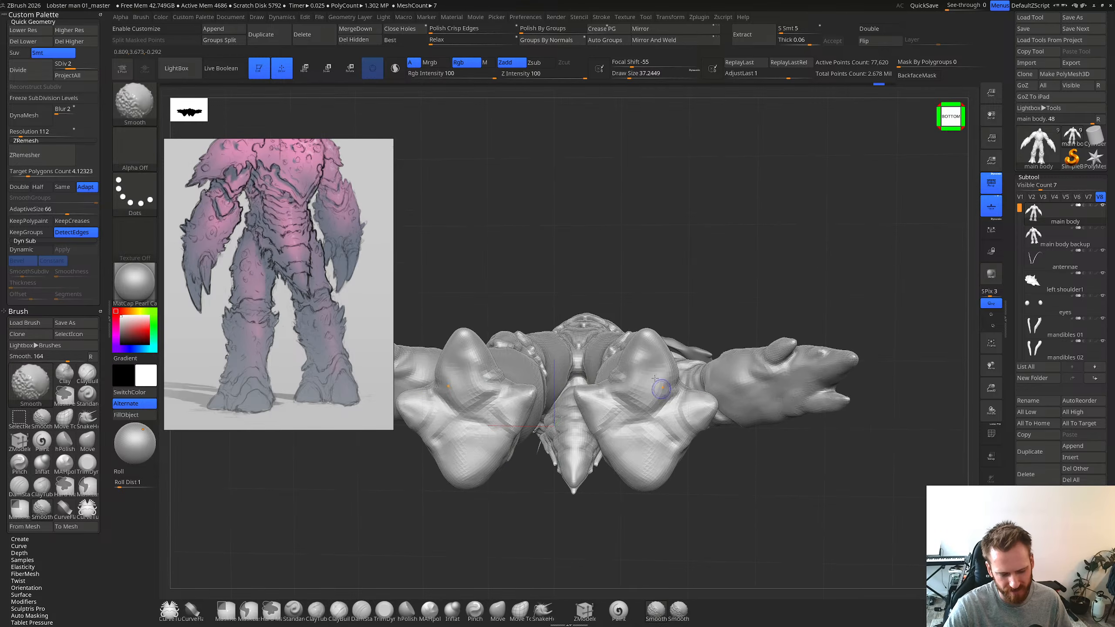
key(shift+d)
key(shift+d)
key(shift+d)
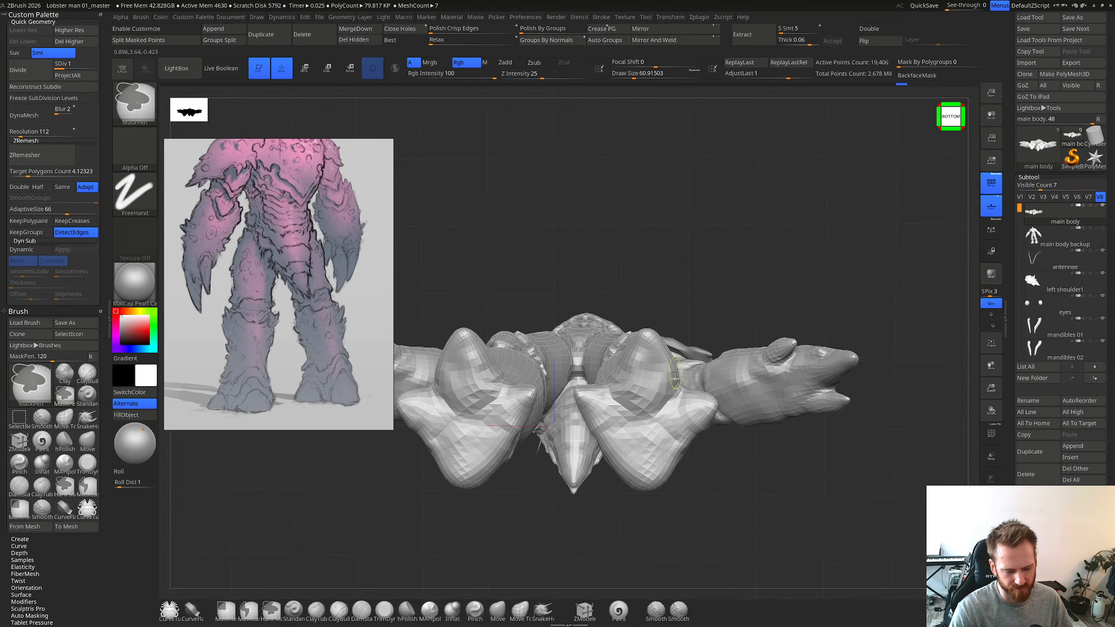
shift+drag(653, 366, 643, 361)
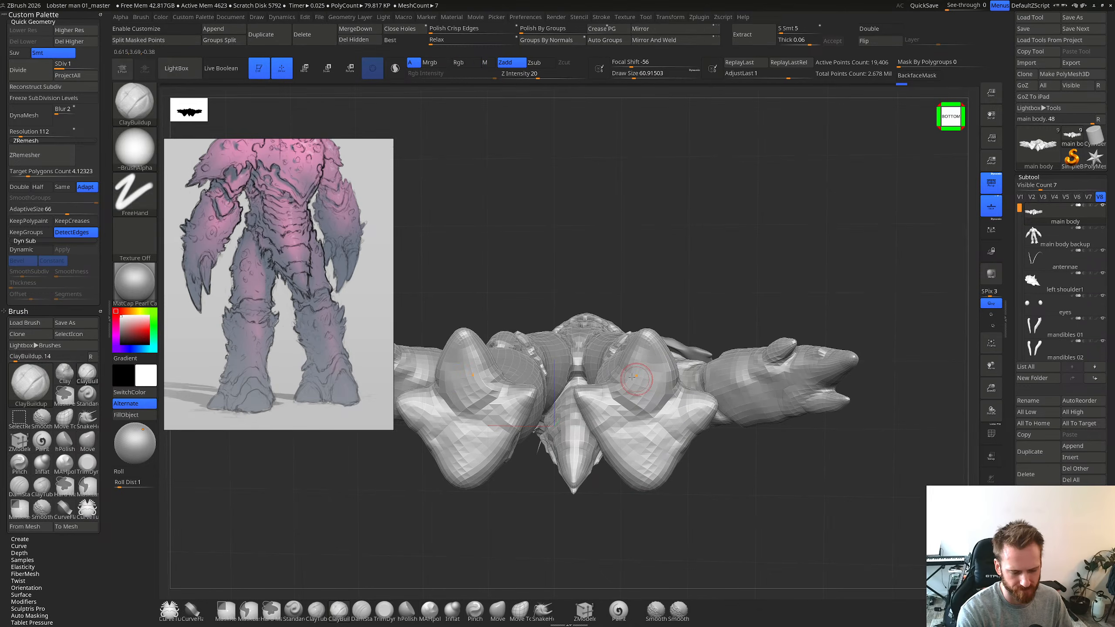
Step: Reshape the central toes and their tops with the Move brush at draw size about 103, undoing the last adjustment
key(b)
key(m)
key(v)
mouse_move(624, 354)
right_down()
mouse_move(653, 428)
mouse_move(634, 371)
mouse_move(637, 443)
right_up()
right_drag(626, 385, 636, 413)
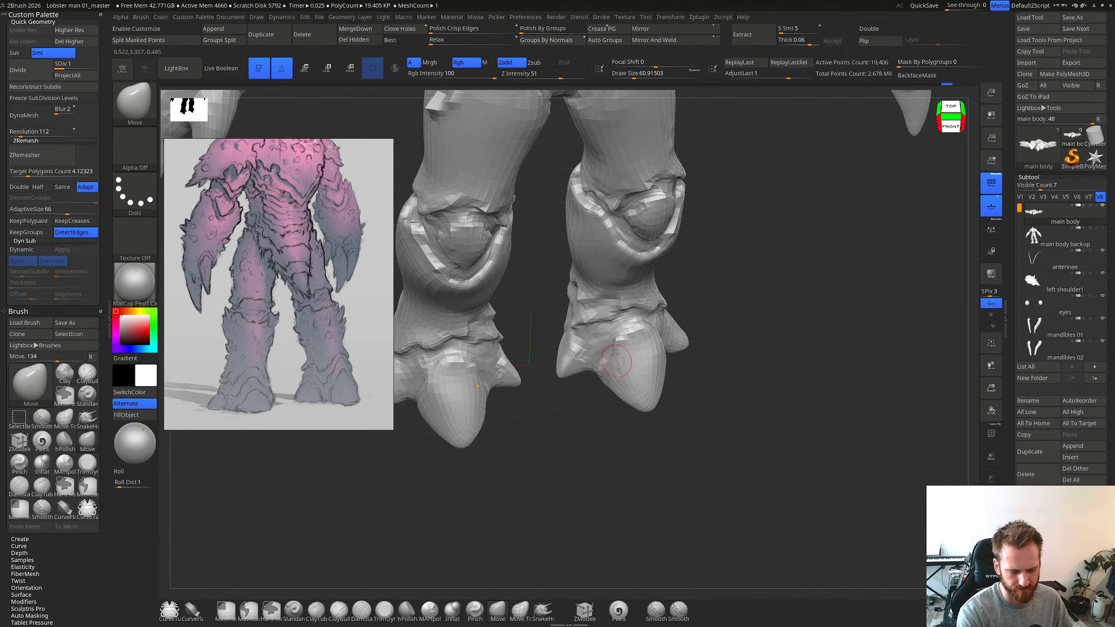
mouse_move(617, 373)
shift+right_down()
mouse_move(624, 347)
mouse_move(672, 349)
mouse_move(702, 324)
mouse_move(691, 320)
shift+right_up()
key(shift)
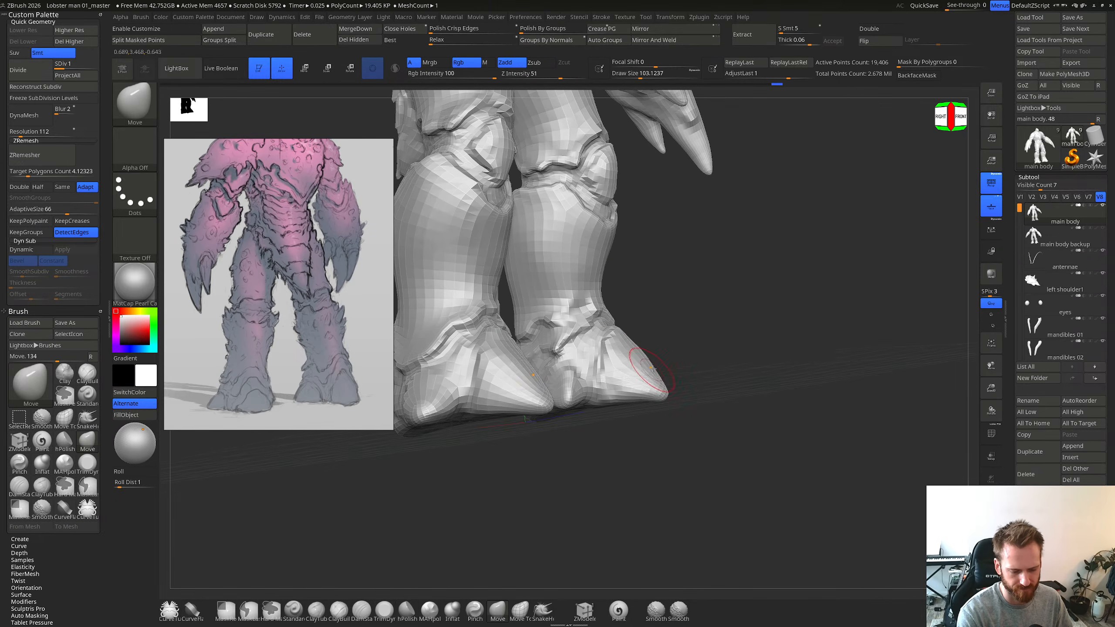
drag(657, 380, 667, 372)
drag(618, 334, 628, 327)
mouse_move(656, 340)
right_down()
mouse_move(655, 356)
mouse_move(635, 363)
mouse_move(647, 425)
mouse_move(677, 395)
mouse_move(694, 402)
mouse_move(653, 364)
right_up()
key(shift)
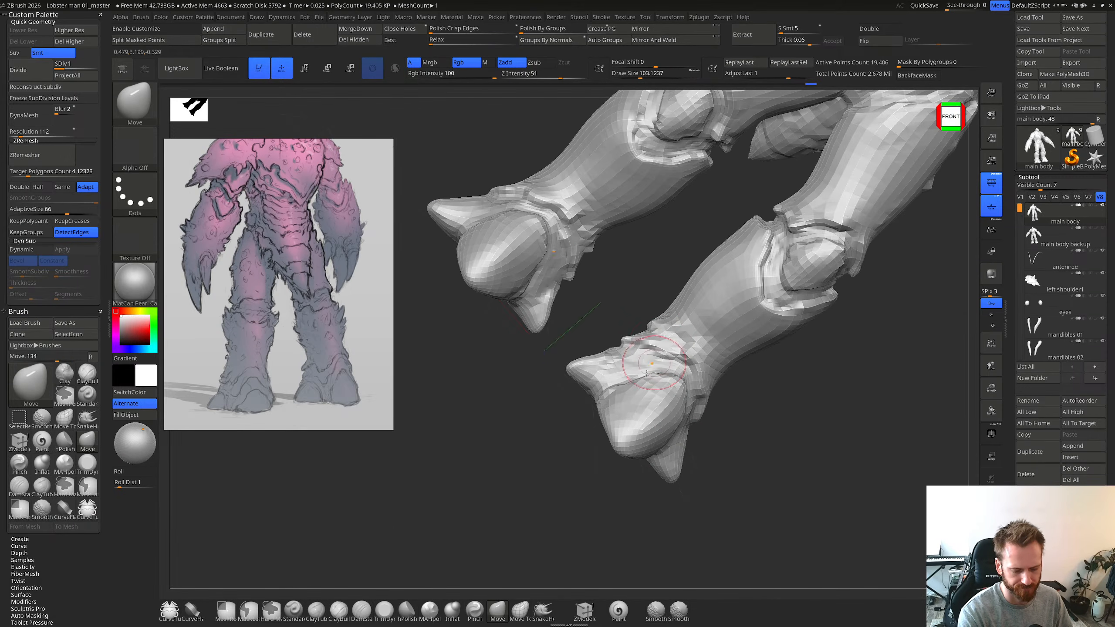
key(ctrl+z)
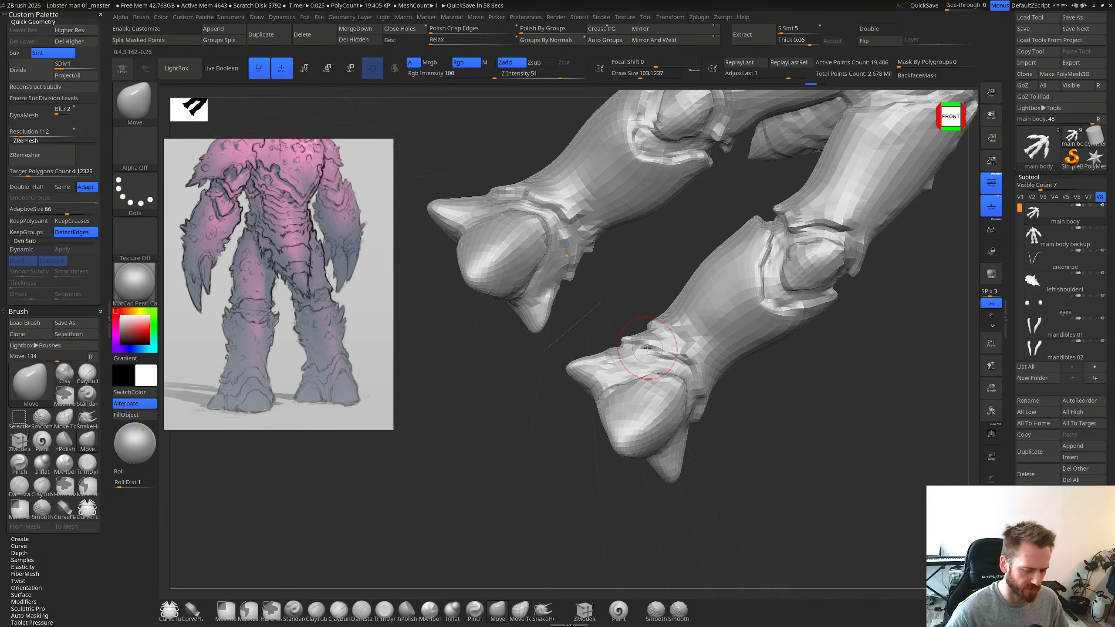
Step: Reshape the inner side toes with the Move brush at draw size about 58
mouse_move(599, 289)
alt+mouse_down()
mouse_move(596, 351)
mouse_move(562, 361)
alt+mouse_up()
key(s)
click(590, 351)
mouse_move(583, 402)
shift+mouse_down()
mouse_move(585, 391)
mouse_move(583, 413)
mouse_move(539, 376)
mouse_move(604, 339)
mouse_move(588, 355)
shift+mouse_up()
key(b)
key(m)
key(v)
key(s)
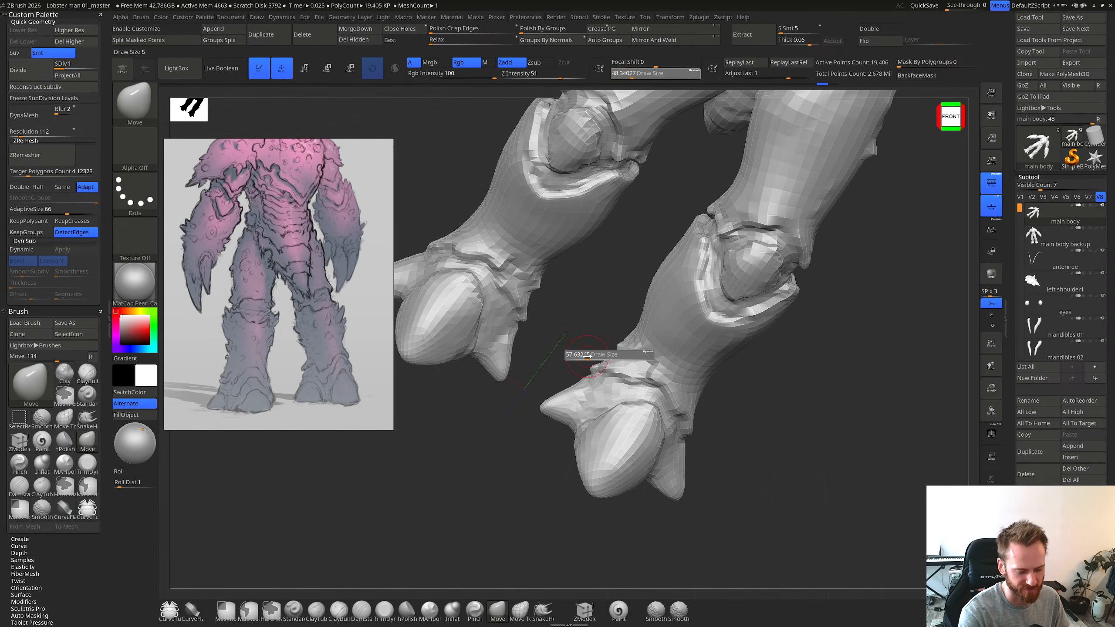
mouse_move(558, 398)
mouse_down()
mouse_move(579, 399)
mouse_move(570, 431)
mouse_move(544, 384)
mouse_up()
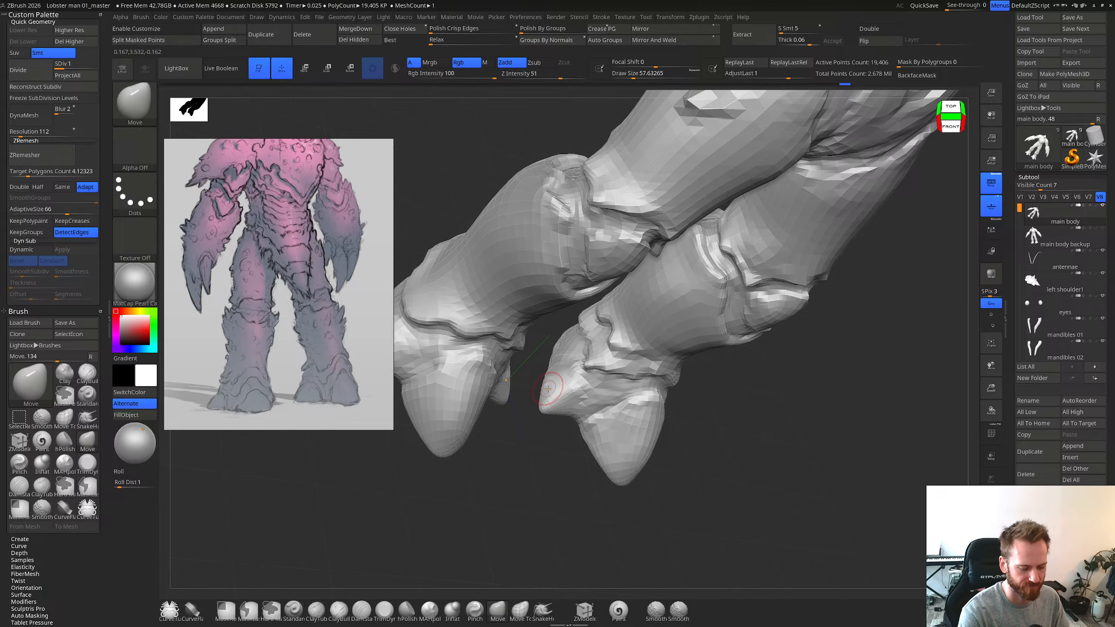
drag(548, 389, 611, 286)
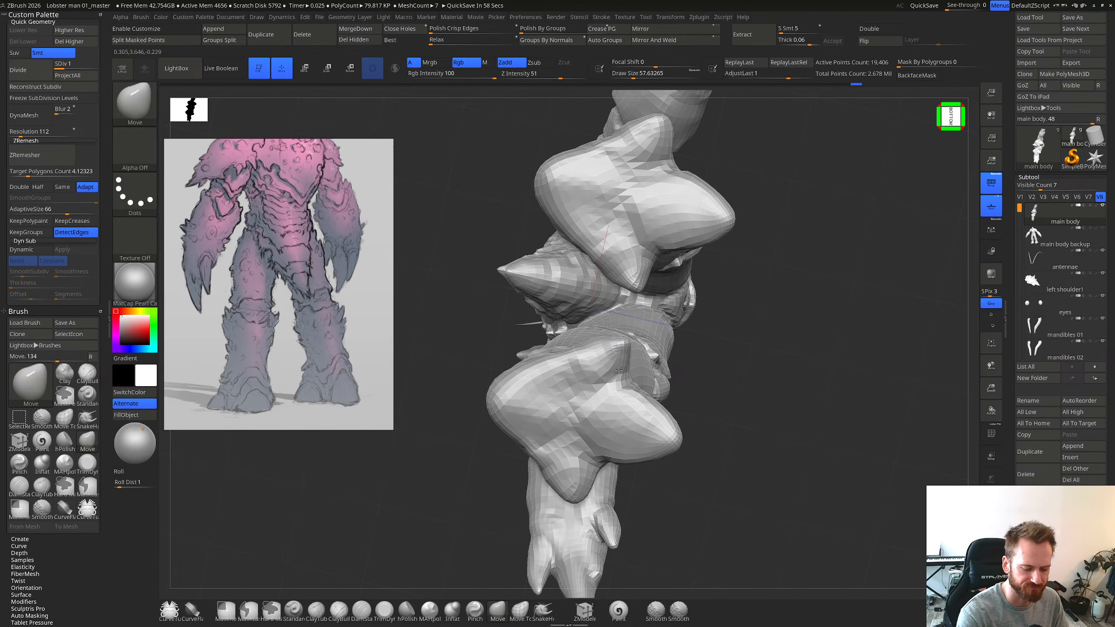
Step: Smooth the undersides of the inner side toes and refine their contour at subdivision level 1
right_drag(617, 358, 611, 402)
right_drag(601, 327, 591, 361)
mouse_move(581, 311)
right_down()
mouse_move(548, 308)
mouse_move(532, 371)
right_up()
key(shift)
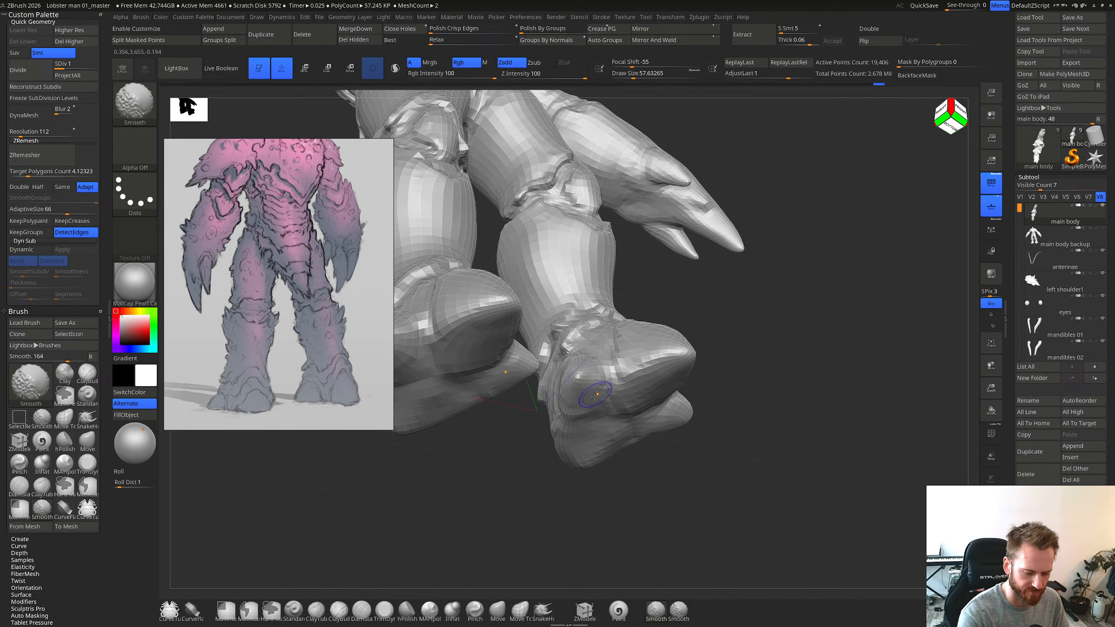
shift+drag(594, 397, 600, 376)
mouse_move(600, 352)
right_down()
mouse_move(605, 411)
mouse_move(593, 413)
right_up()
drag(567, 381, 575, 378)
mouse_move(591, 367)
right_down()
mouse_move(596, 325)
mouse_move(600, 457)
mouse_move(634, 405)
mouse_move(639, 371)
mouse_move(623, 422)
right_up()
Step: Refine the transitions between the inner and central toes, then return the body to subdivision level 4
key(ctrl+d)
key(shift+d)
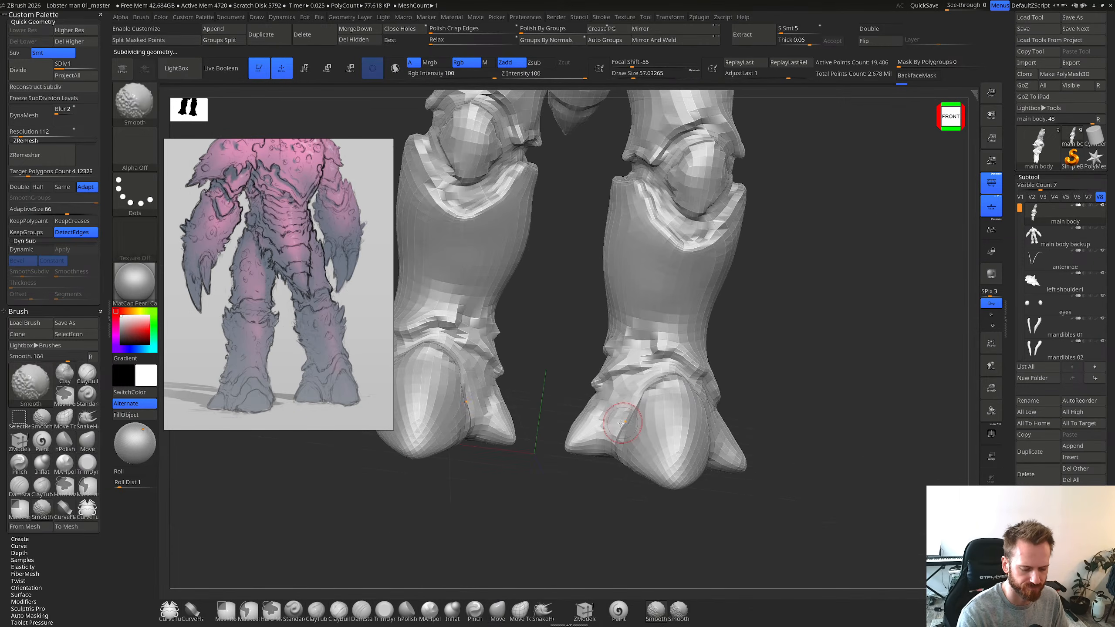
drag(622, 423, 637, 399)
mouse_move(723, 336)
right_down()
mouse_move(710, 334)
mouse_move(684, 383)
right_up()
drag(677, 406, 659, 415)
right_drag(636, 439, 659, 395)
mouse_move(614, 430)
mouse_down()
mouse_move(608, 418)
mouse_move(610, 435)
mouse_up()
key(d)
key(d)
key(d)
right_drag(715, 354, 670, 400)
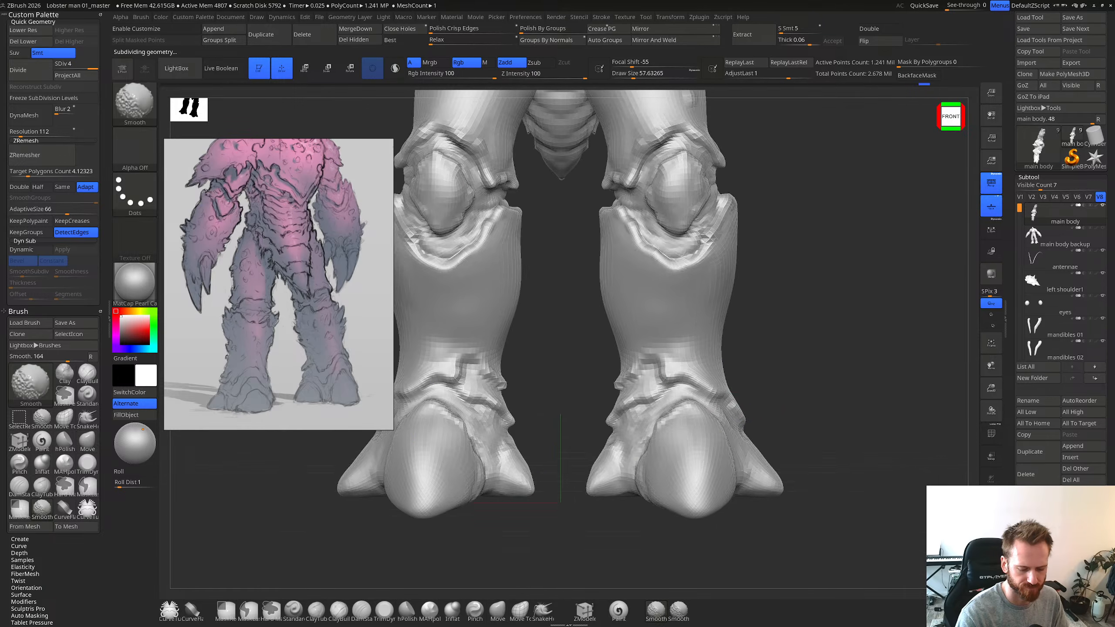
Step: Adjust and smooth the crease between the inner side toes and central toes with the Move brush at draw size about 36
alt+right_drag(636, 466, 658, 411)
mouse_move(658, 412)
right_down()
mouse_move(681, 439)
mouse_move(686, 408)
right_up()
key(s)
drag(685, 411, 678, 411)
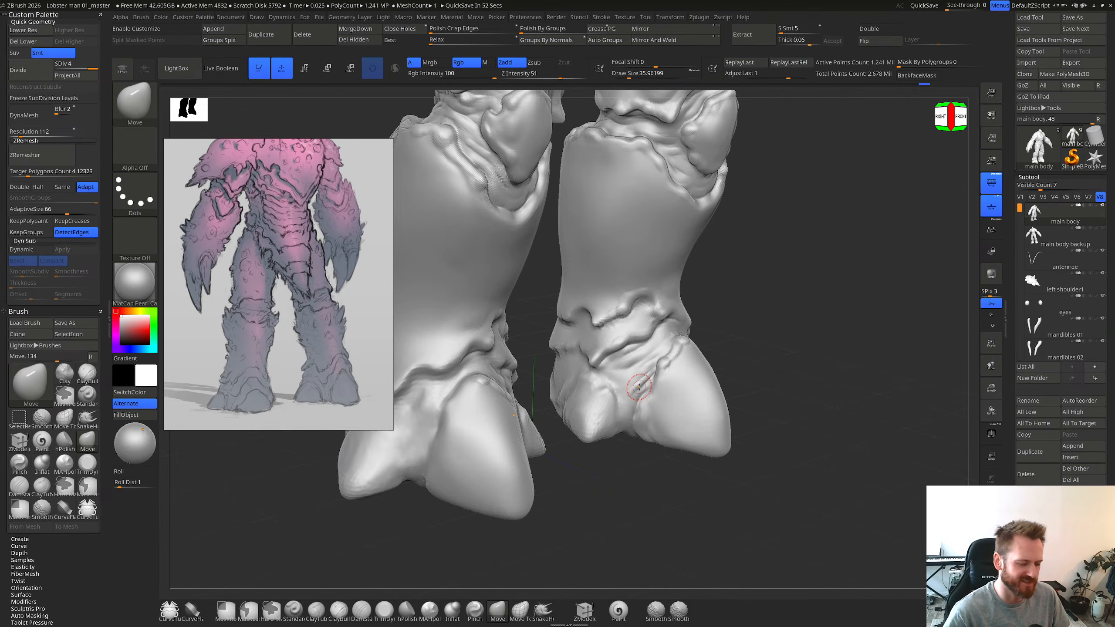
right_drag(660, 344, 658, 332)
mouse_move(654, 374)
shift+mouse_down()
mouse_move(640, 389)
mouse_move(625, 368)
mouse_move(639, 343)
shift+mouse_up()
key(s)
mouse_move(639, 344)
right_down()
mouse_move(625, 401)
mouse_move(587, 394)
right_up()
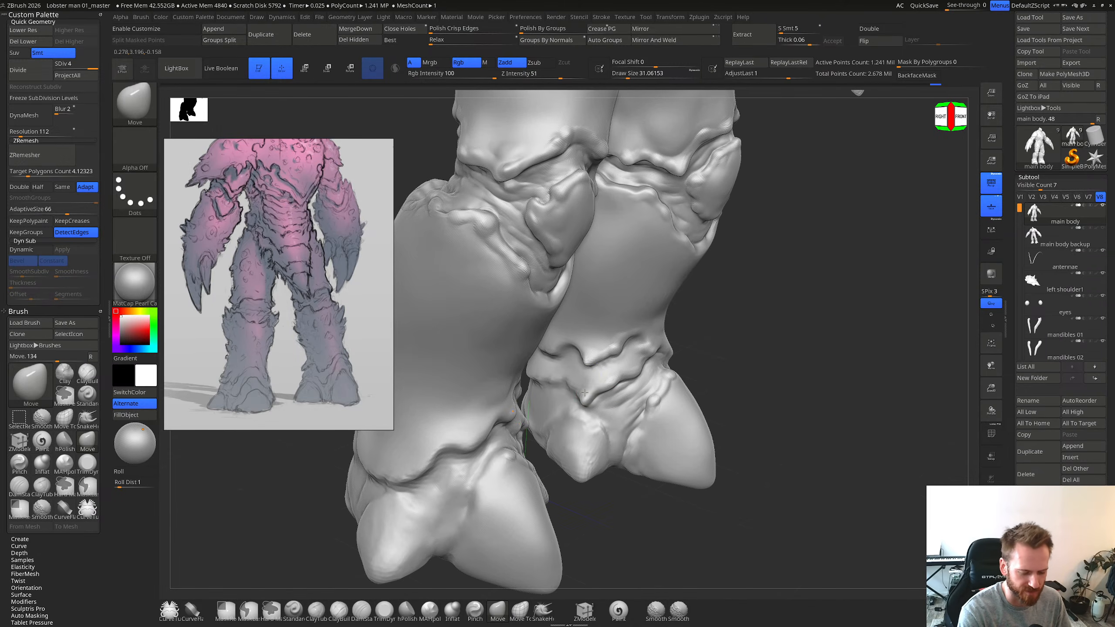
Step: Build up the skin folds above the toes with ClayBuildup at draw size about 31, smoothing below them at about 73
key(b)
key(c)
key(b)
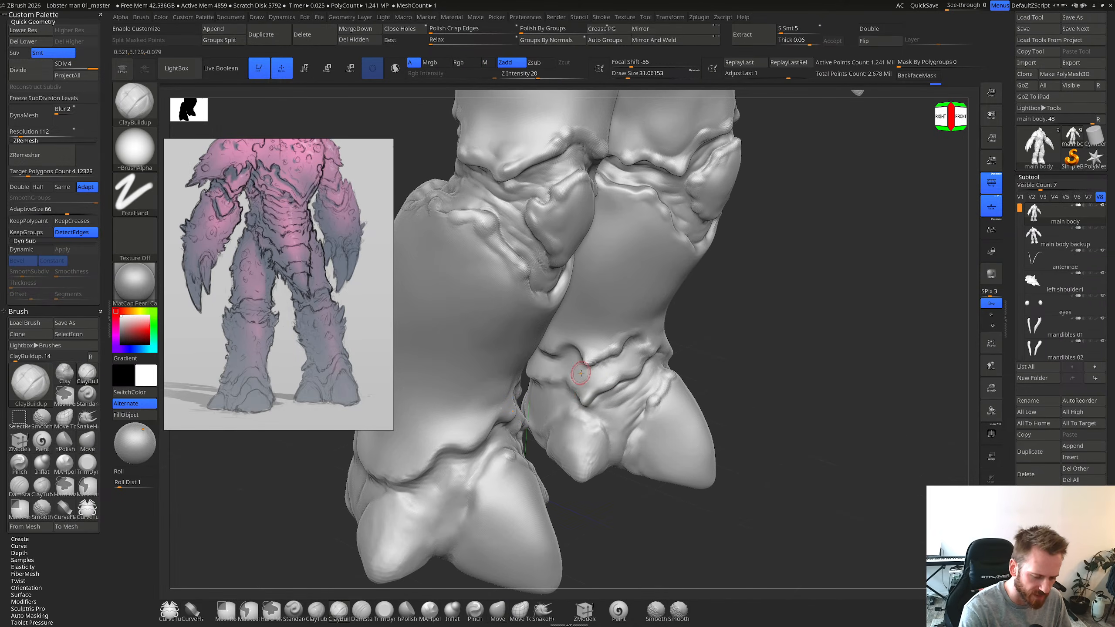
shift+drag(571, 376, 610, 371)
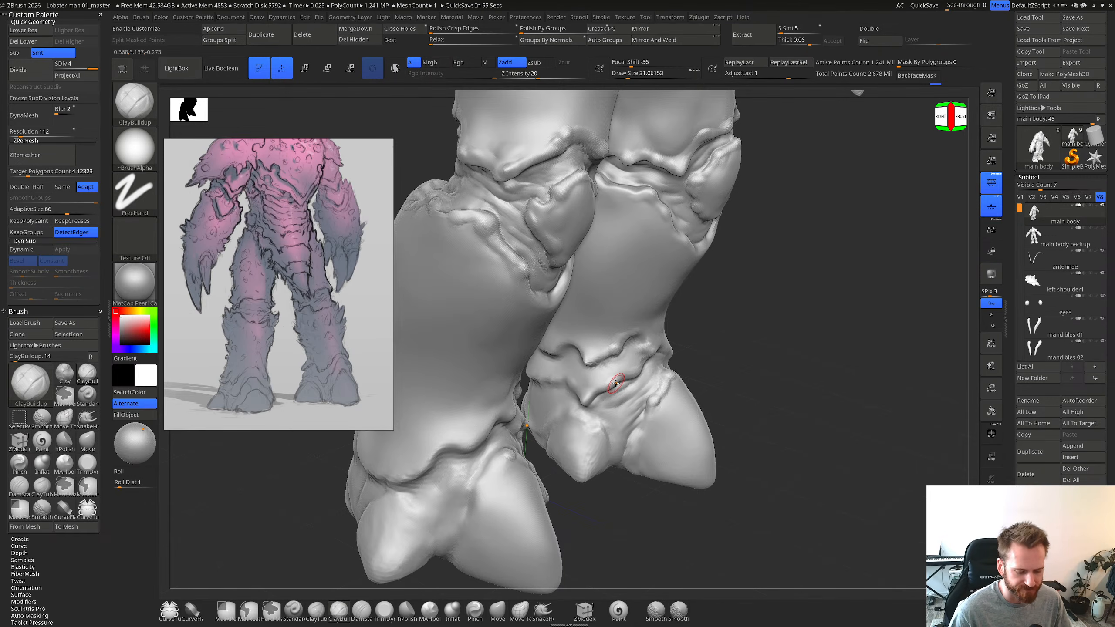
right_drag(603, 378, 611, 384)
key(s)
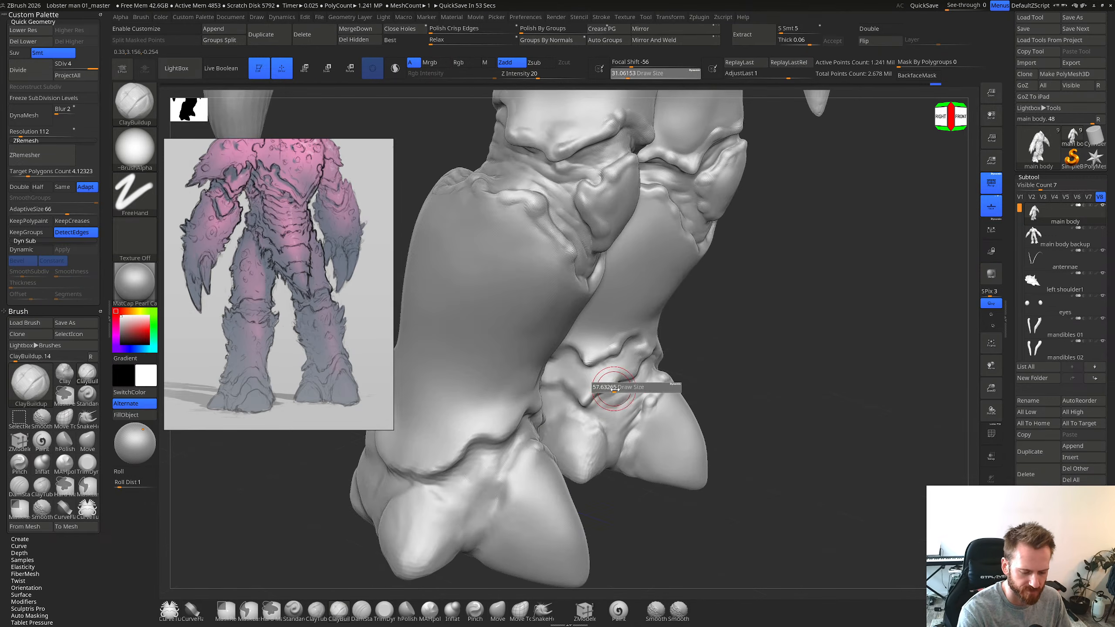
drag(608, 387, 616, 387)
shift+drag(591, 430, 594, 444)
right_drag(594, 443, 562, 447)
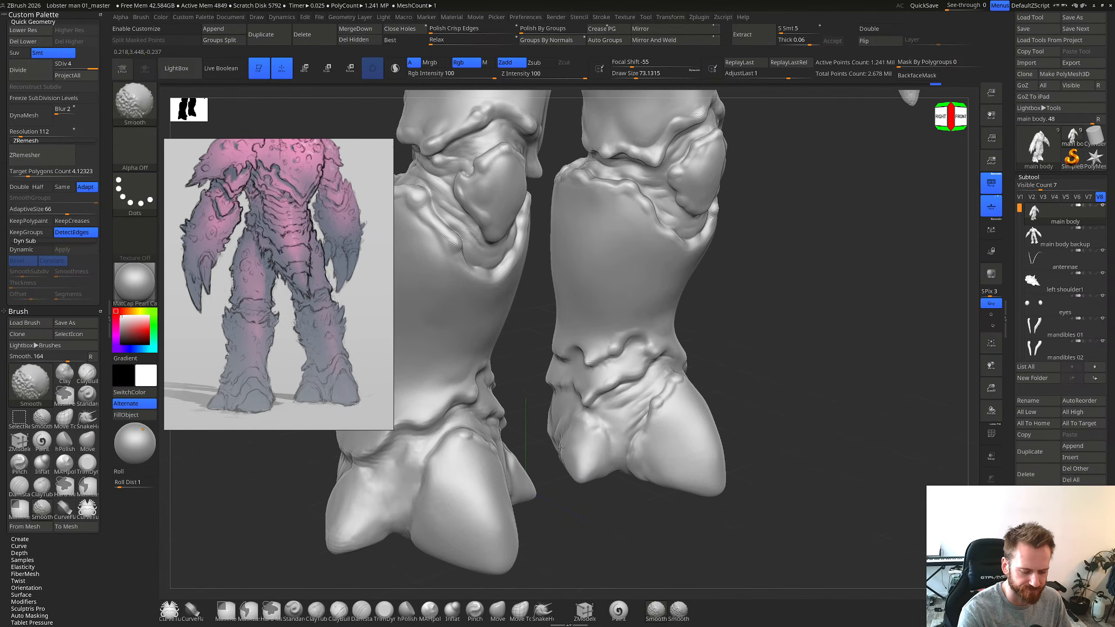
Step: Smooth the folds above the central toes and refine their creases with ClayBuildup and DamStandard at draw size about 30
shift+drag(611, 388, 627, 381)
right_drag(657, 372, 631, 364)
key(s)
drag(642, 363, 634, 363)
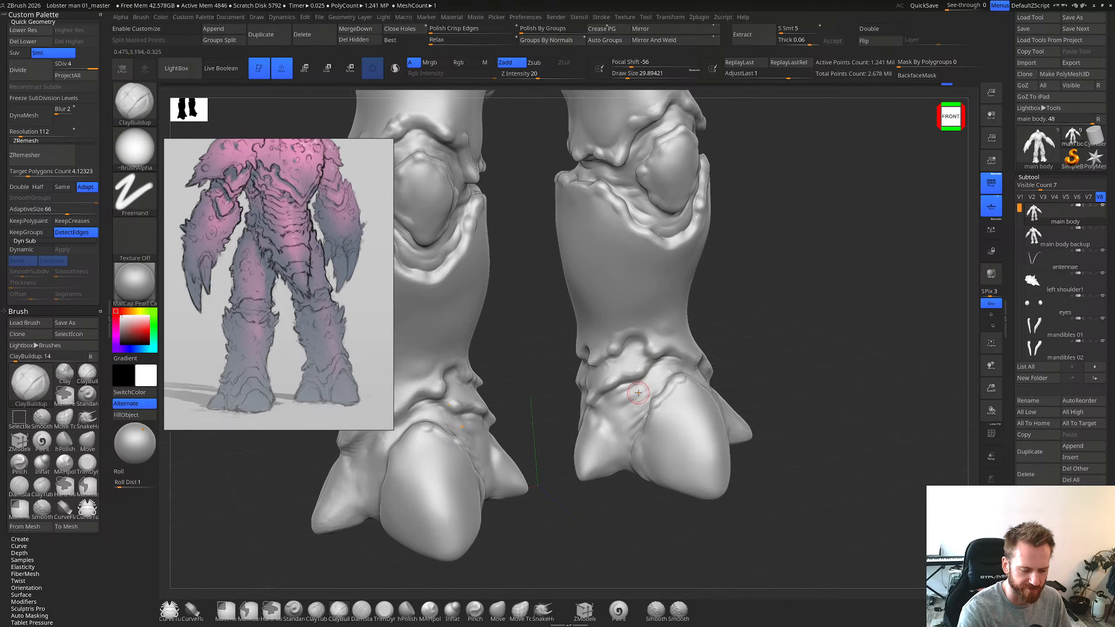
mouse_move(663, 350)
right_down()
mouse_move(640, 388)
mouse_move(624, 375)
mouse_move(633, 388)
mouse_move(616, 383)
right_up()
key(b)
key(d)
key(s)
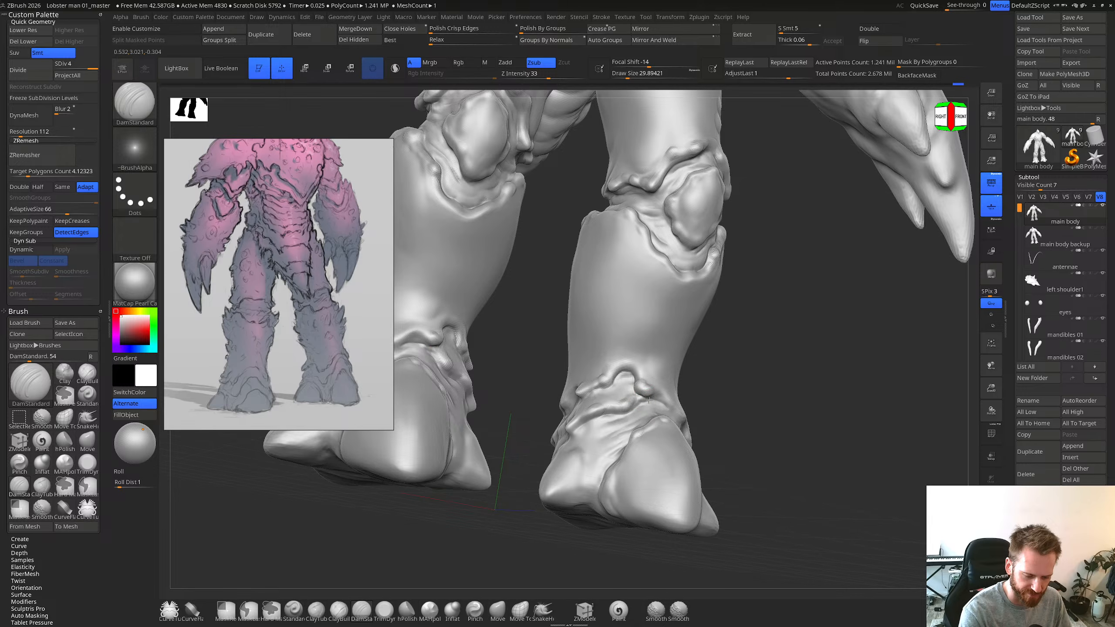
Step: Reshape the ankle folds around the tops of the central toes with the Move brush at draw size about 30
mouse_move(633, 403)
right_down()
mouse_move(643, 413)
mouse_move(636, 396)
mouse_move(571, 423)
right_up()
key(b)
key(m)
key(v)
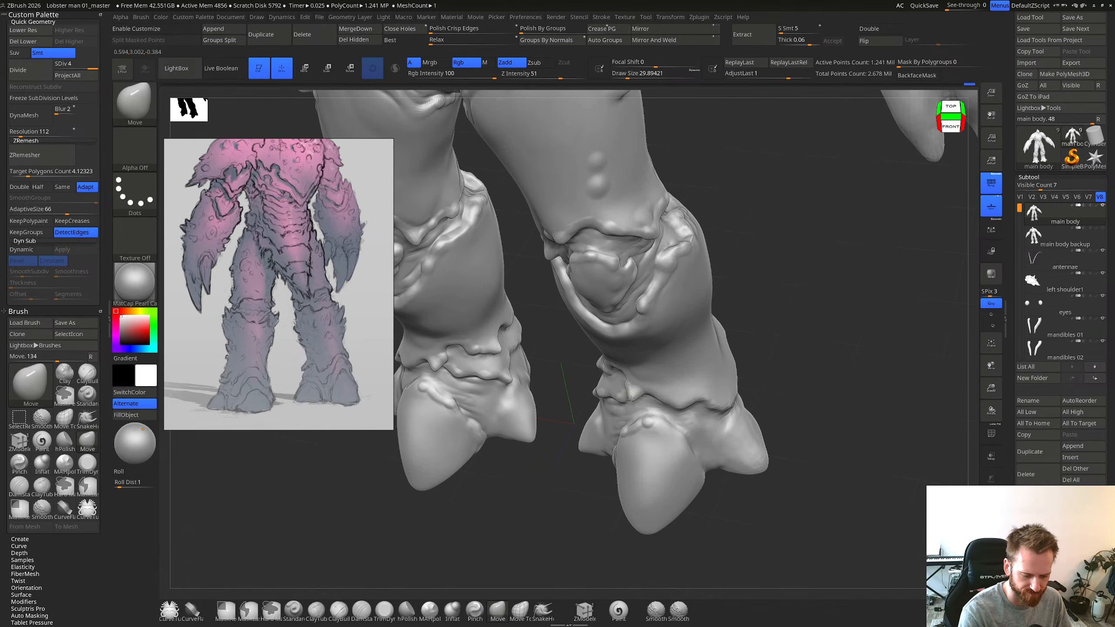
mouse_move(648, 383)
shift+right_down()
mouse_move(696, 434)
mouse_move(710, 420)
mouse_move(712, 441)
shift+right_up()
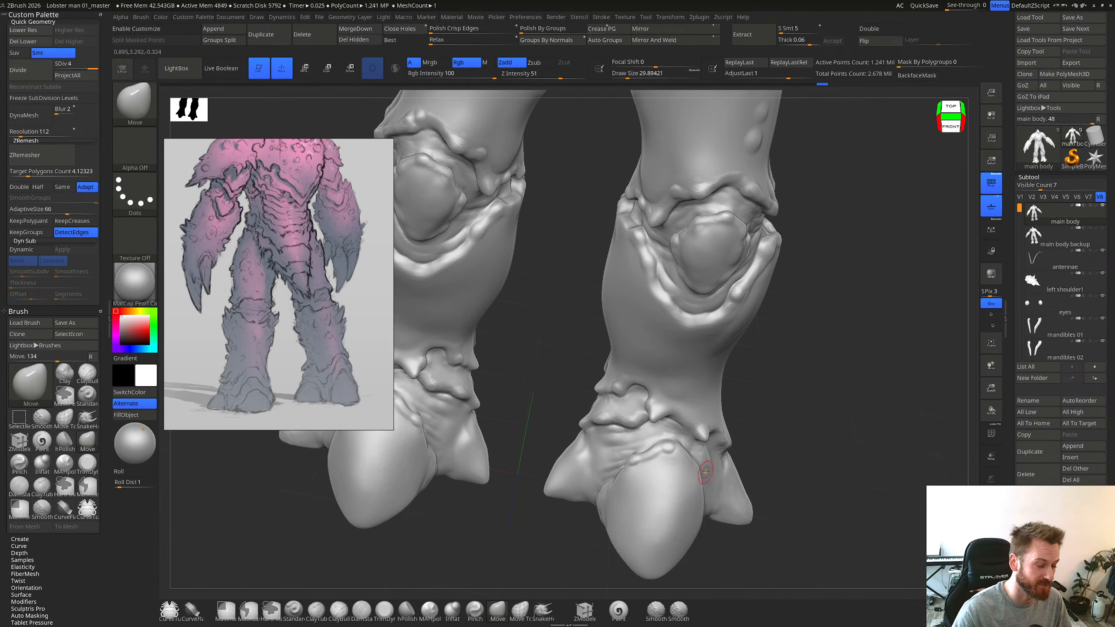
Step: Adjust the small bumps along the lower shin edge with the Move brush at draw size about 15
mouse_move(706, 472)
right_down()
mouse_move(604, 482)
mouse_move(638, 472)
mouse_move(694, 416)
mouse_move(635, 465)
mouse_move(632, 419)
right_up()
key(b)
key(m)
key(v)
key(s)
drag(635, 430, 626, 431)
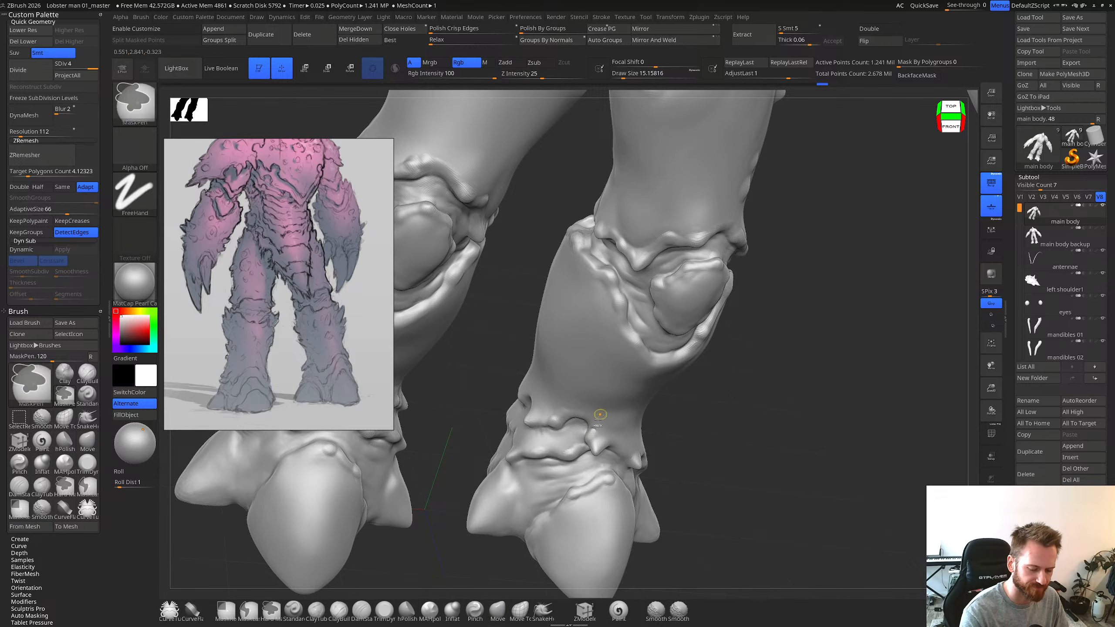
mouse_move(628, 413)
right_down()
mouse_move(610, 380)
mouse_move(633, 428)
mouse_move(622, 420)
right_up()
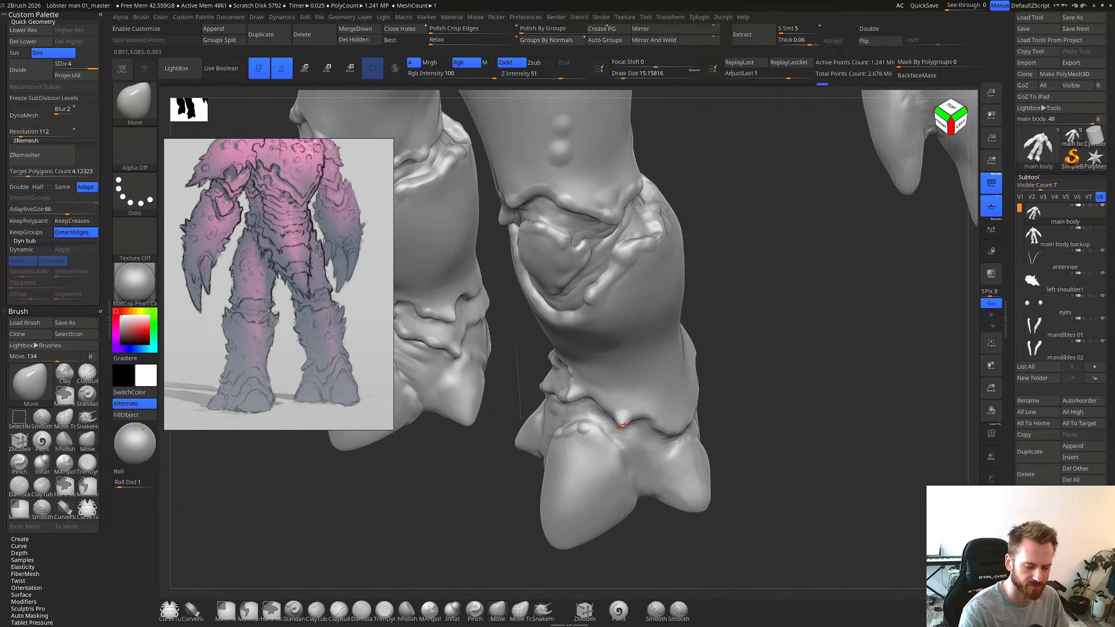
Step: Rework the shin shell's lower edge at the front of the ankle with the Move brush at draw size about 17, undoing unwanted adjustments
key(ctrl+z)
drag(607, 416, 610, 410)
key(s)
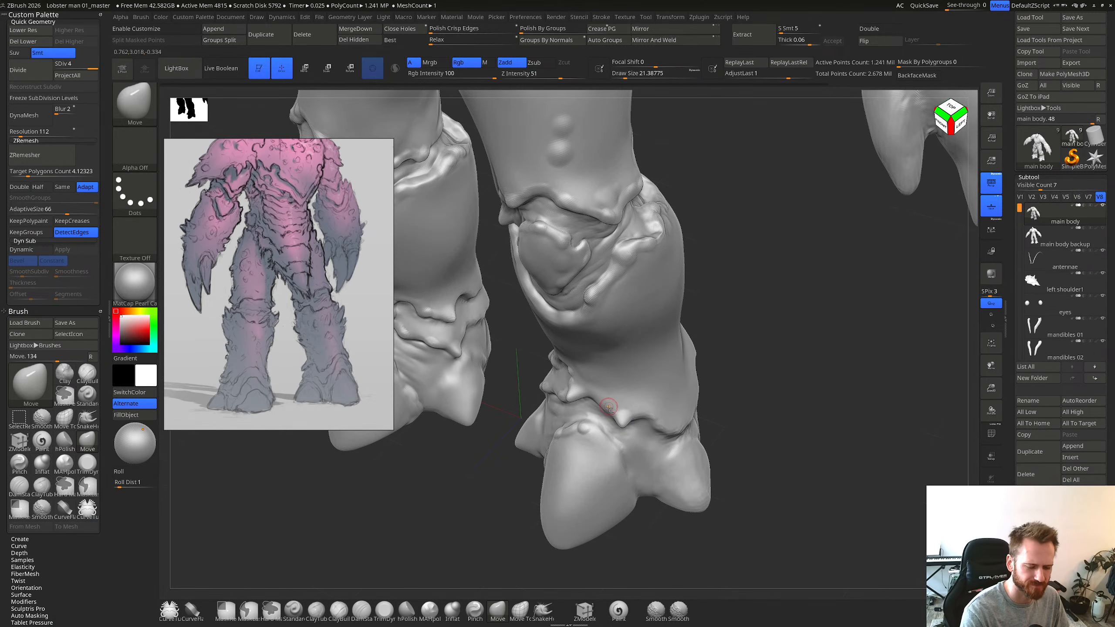
key(s)
drag(611, 411, 617, 406)
mouse_move(618, 406)
right_down()
mouse_move(648, 391)
mouse_move(638, 388)
mouse_move(652, 408)
right_up()
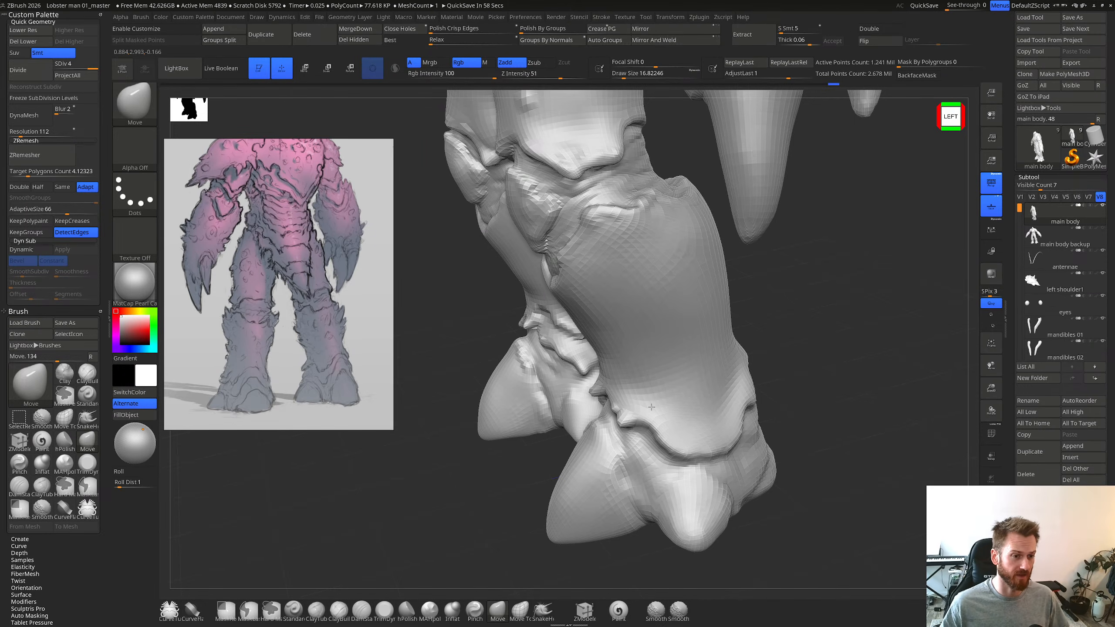
mouse_move(656, 342)
right_down()
mouse_move(646, 272)
mouse_move(660, 433)
mouse_move(614, 428)
mouse_move(648, 381)
mouse_move(610, 405)
right_up()
key(ctrl)
key(ctrl+z)
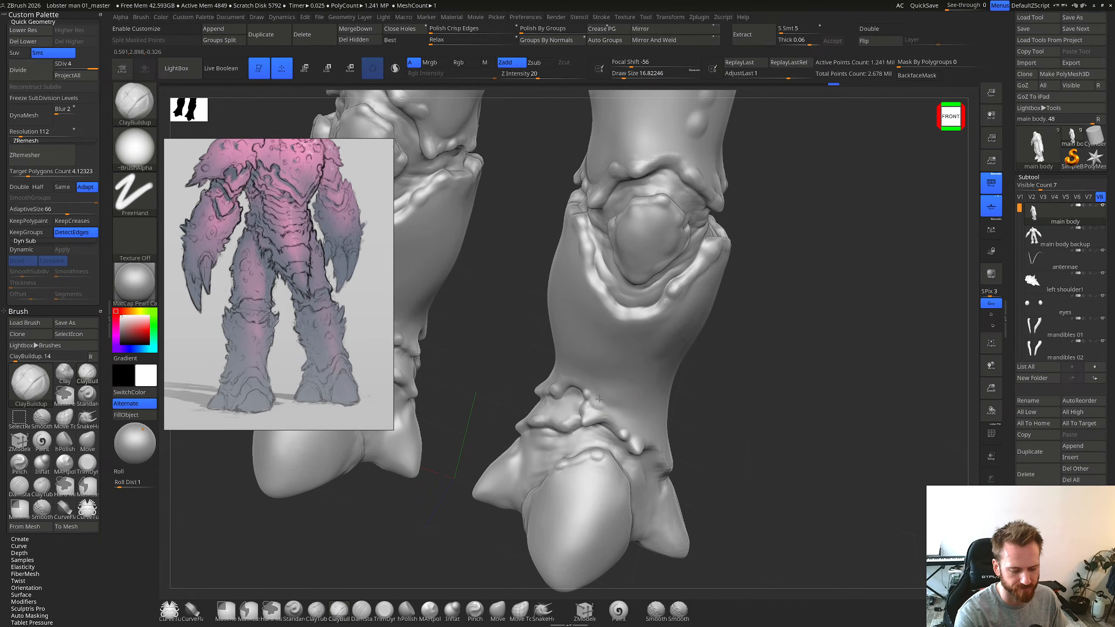
Step: Reshape the front ankle folds with the Move brush at draw size about 37
mouse_move(648, 370)
right_down()
mouse_move(685, 373)
mouse_move(672, 387)
mouse_move(657, 380)
mouse_move(672, 381)
mouse_move(661, 390)
right_up()
key(b)
key(m)
key(v)
key(s)
drag(660, 390, 666, 391)
Step: Build up detail in the front ankle folds with ClayBuildup at draw size about 22
mouse_move(581, 420)
right_down()
mouse_move(538, 415)
mouse_move(545, 430)
mouse_move(532, 397)
mouse_move(589, 438)
mouse_move(579, 446)
mouse_move(567, 424)
right_up()
key(b)
key(c)
key(b)
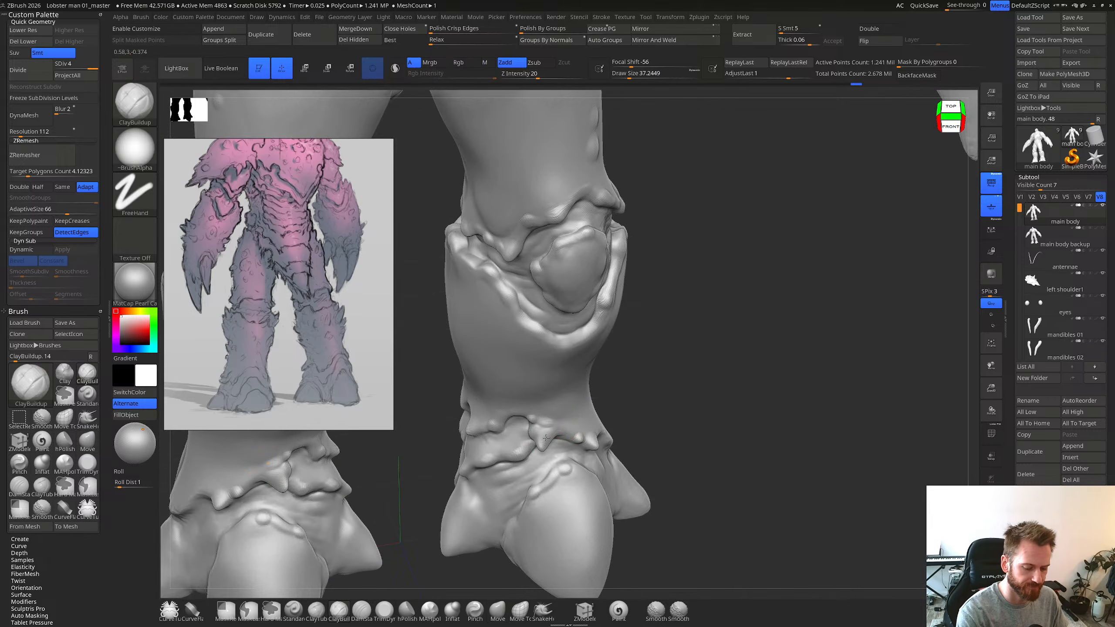
drag(546, 438, 542, 439)
key([)
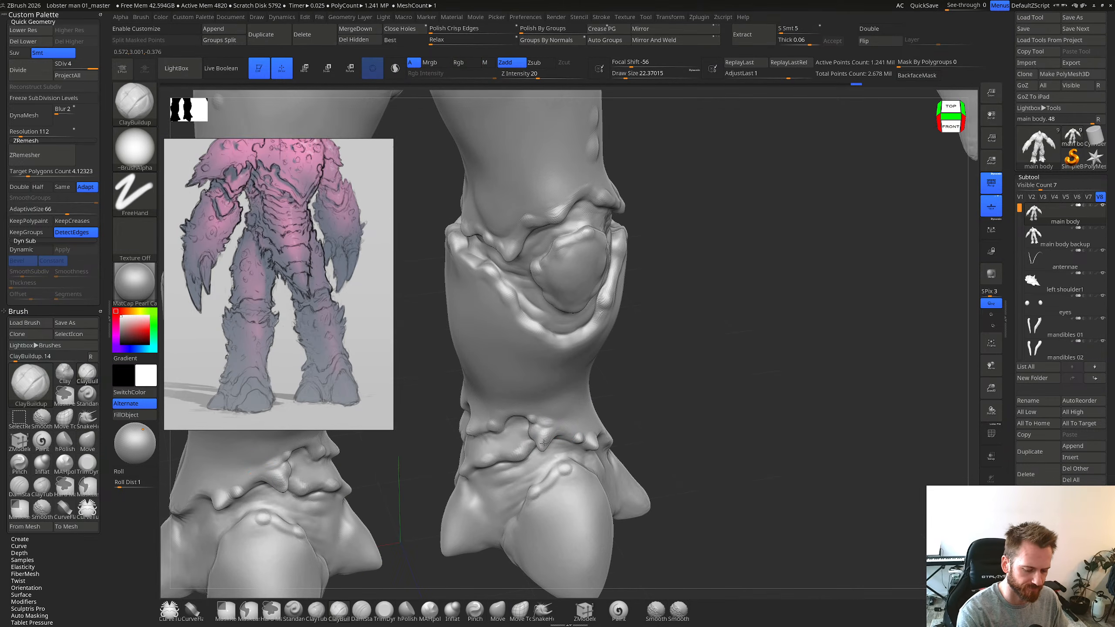
right_drag(558, 421, 651, 409)
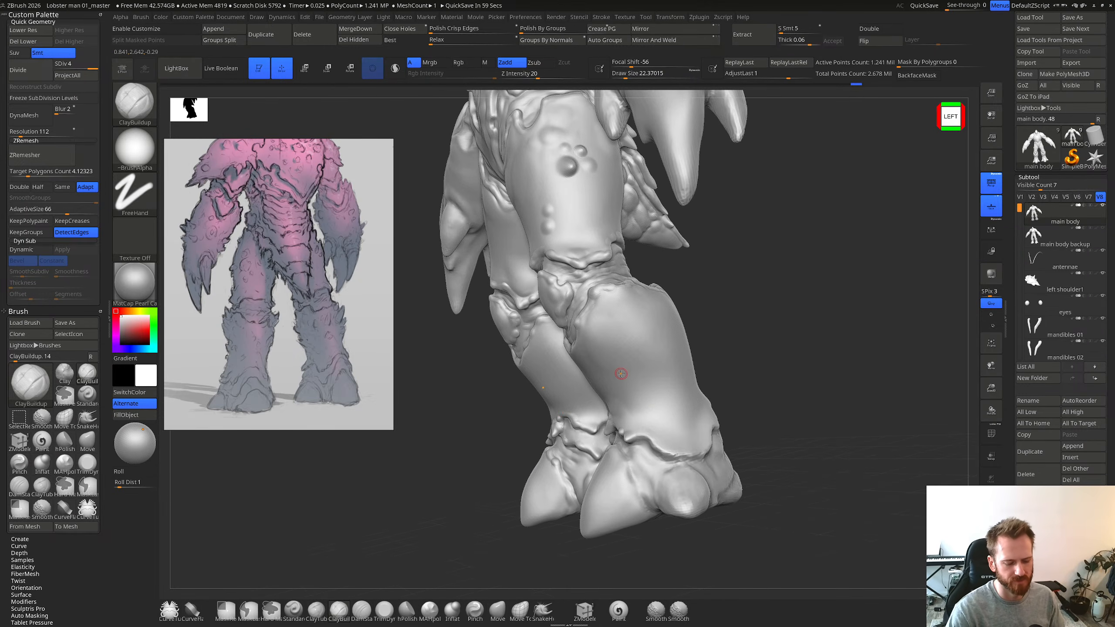
Step: Build up and smooth the ankle area under the shin shell with ClayBuildup at draw size about 48
right_drag(622, 374, 664, 378)
key(s)
drag(642, 433, 643, 429)
key(s)
right_drag(609, 426, 643, 435)
key(s)
drag(642, 439, 640, 438)
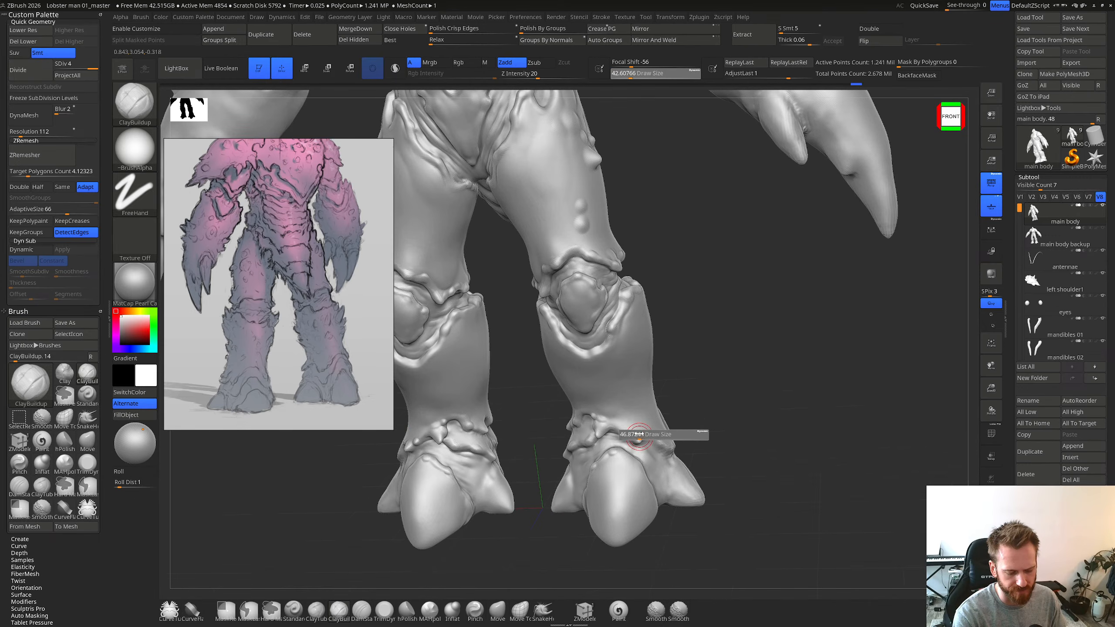
right_drag(587, 428, 619, 439)
key(shift)
Step: Refine the web between the inner side toes and central toes with ClayBuildup at draw size about 36
key(s)
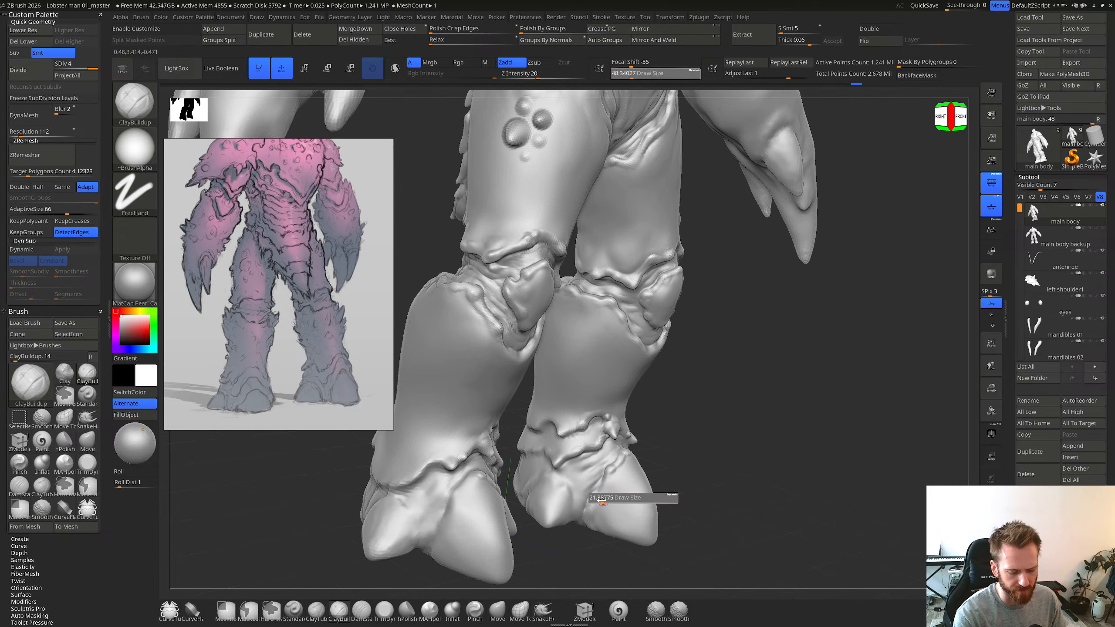
drag(634, 498, 594, 495)
right_drag(597, 482, 598, 508)
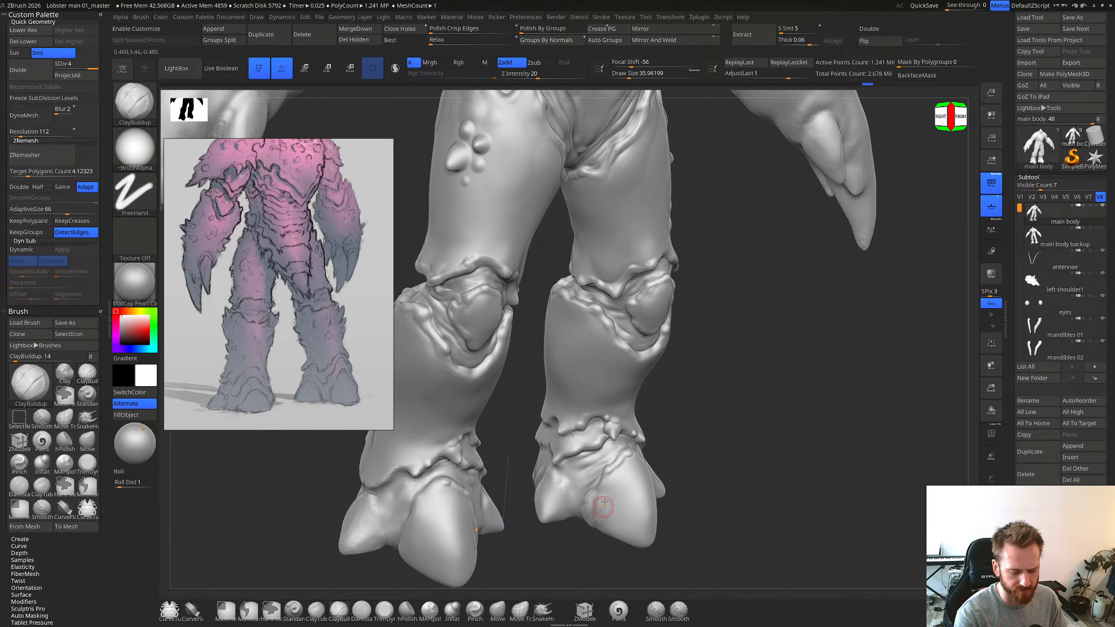
right_drag(604, 502, 590, 521)
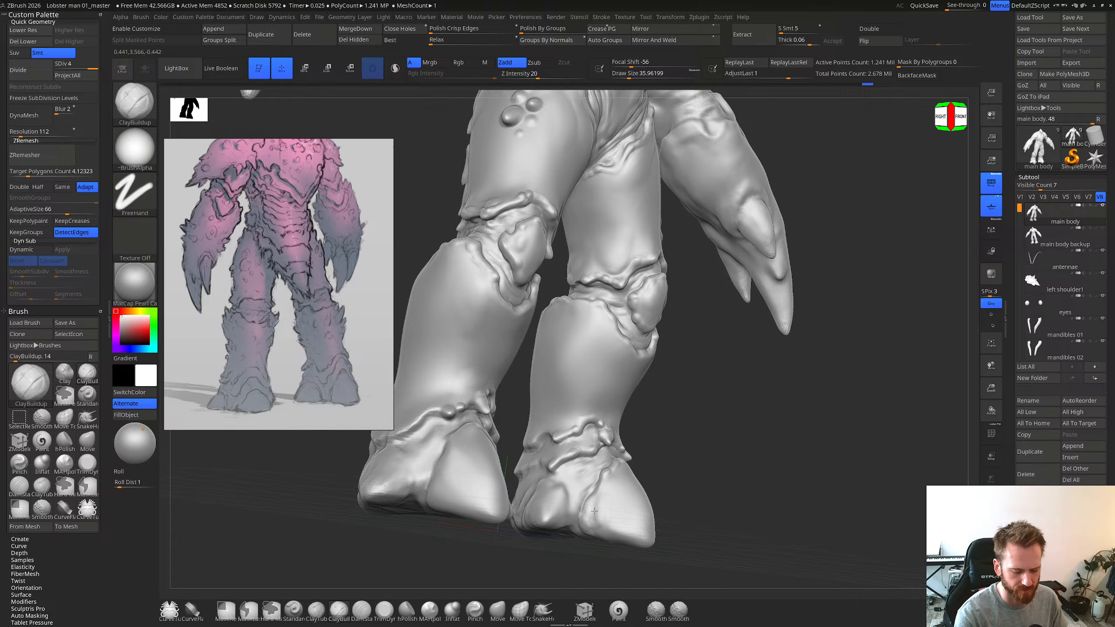
right_drag(597, 515, 596, 511)
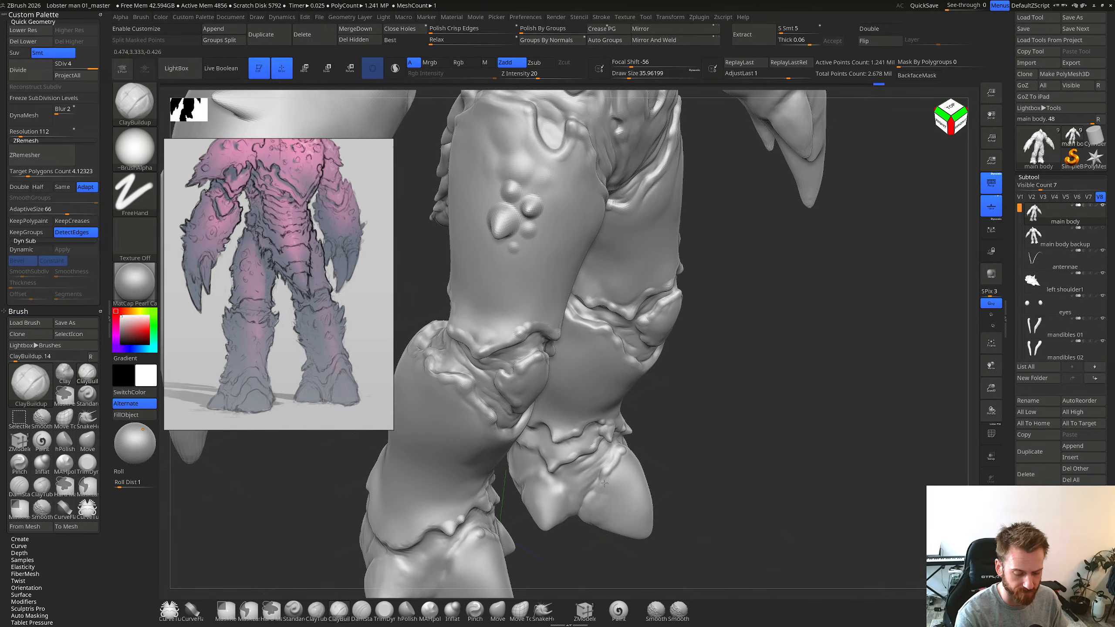
key(shift)
mouse_move(594, 502)
right_down()
mouse_move(582, 518)
mouse_move(600, 477)
right_up()
mouse_move(584, 537)
alt+right_down()
mouse_move(601, 519)
mouse_move(596, 439)
alt+right_up()
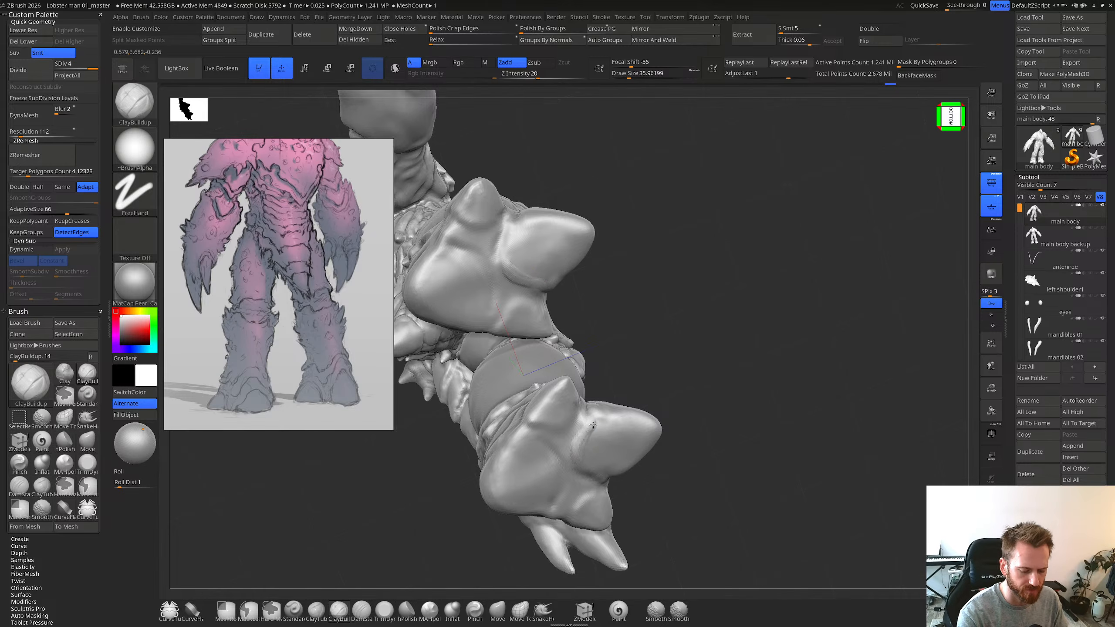
Step: Build up and smooth the creases between the toes on the undersides of the feet at draw size about 36
drag(592, 420, 585, 464)
right_drag(591, 459, 595, 506)
drag(594, 415, 591, 410)
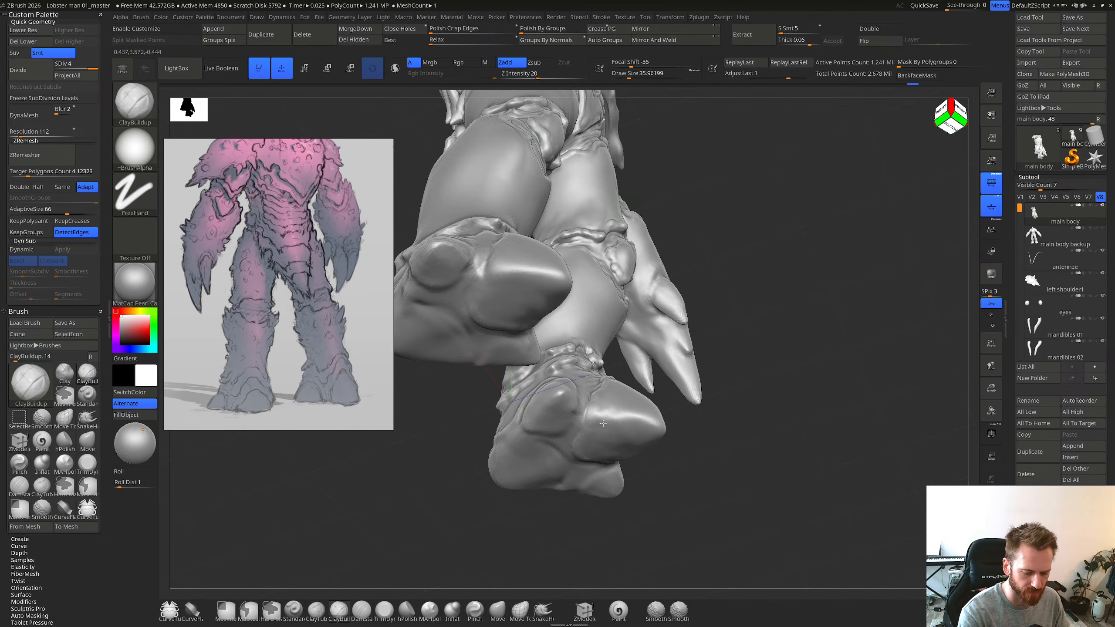
mouse_move(604, 423)
right_down()
mouse_move(598, 398)
mouse_move(608, 377)
mouse_move(602, 411)
right_up()
shift+drag(603, 413, 592, 420)
mouse_move(593, 420)
right_down()
mouse_move(604, 391)
mouse_move(608, 402)
right_up()
shift+drag(608, 404, 589, 417)
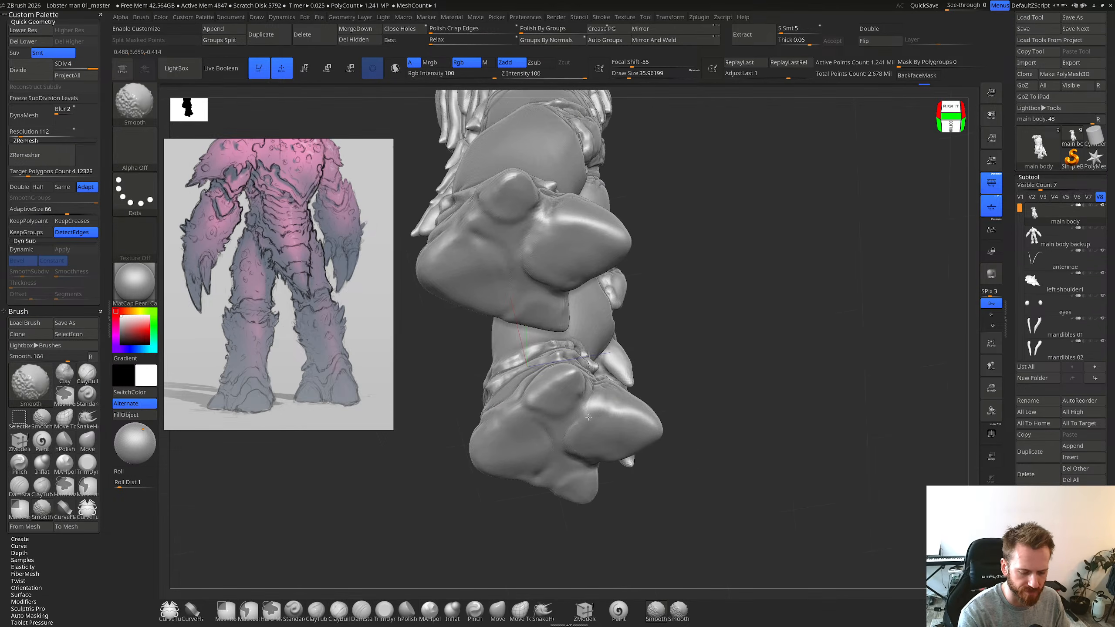
Step: Refine and smooth the underside transitions between the side toes and central toes at draw size about 36
right_drag(590, 418, 608, 396)
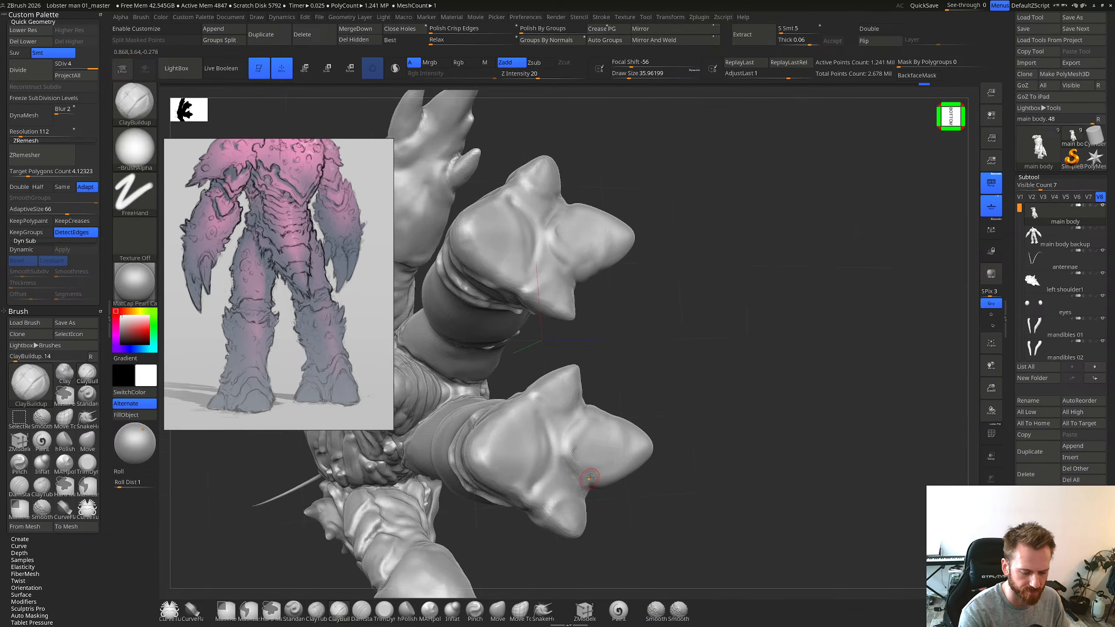
right_drag(580, 470, 583, 448)
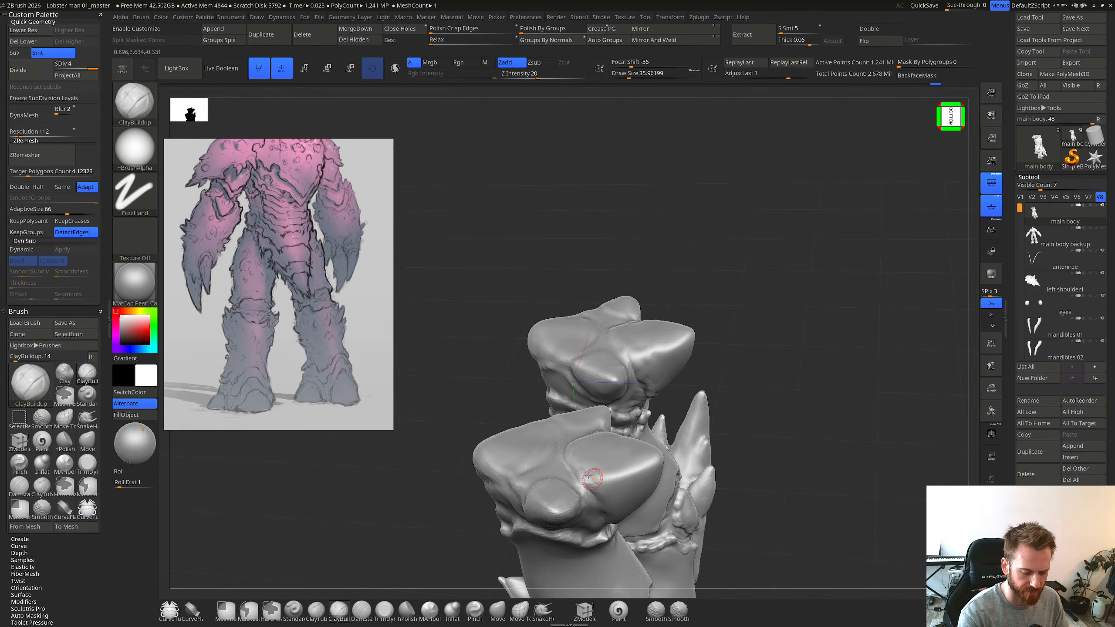
shift+drag(601, 487, 592, 479)
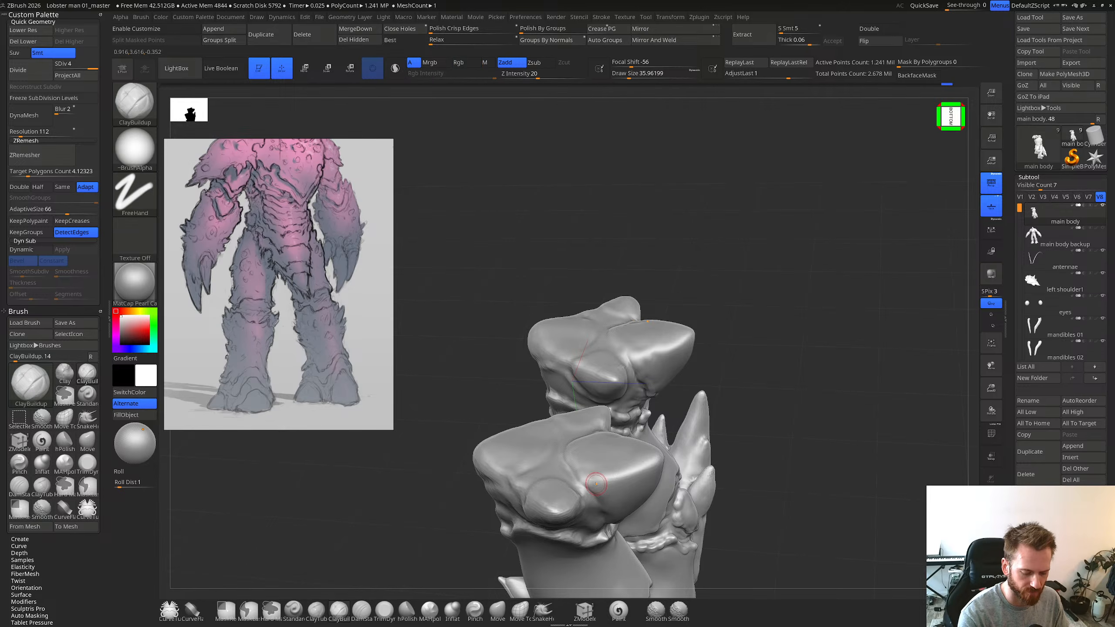
right_drag(596, 483, 595, 426)
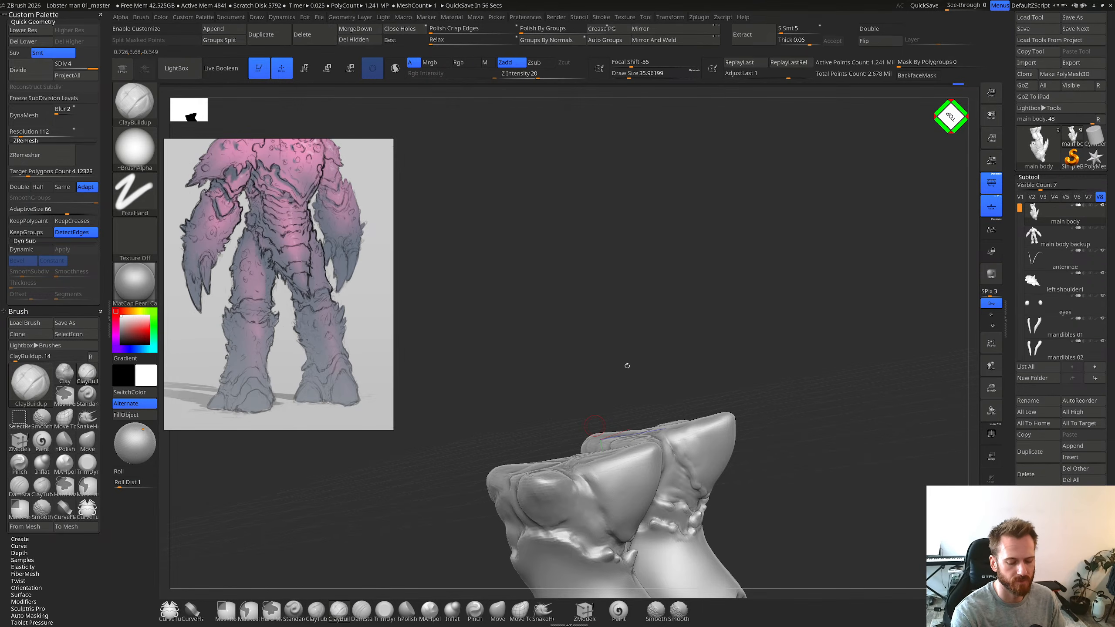
mouse_move(627, 366)
right_down()
mouse_move(632, 415)
mouse_move(606, 448)
right_up()
shift+drag(612, 465, 616, 486)
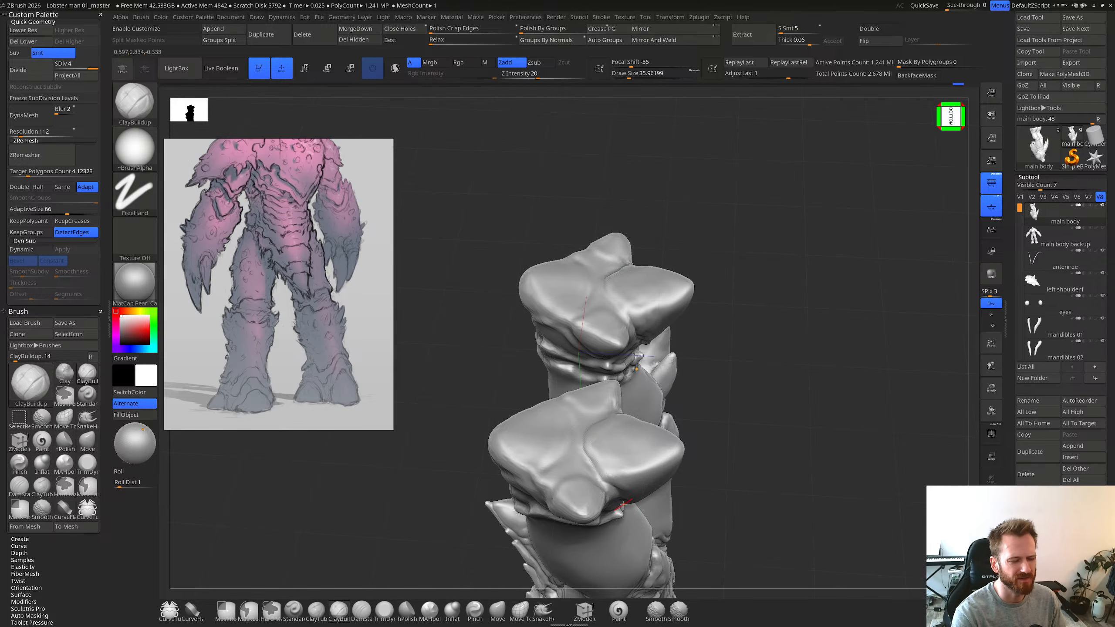
right_drag(604, 467, 525, 461)
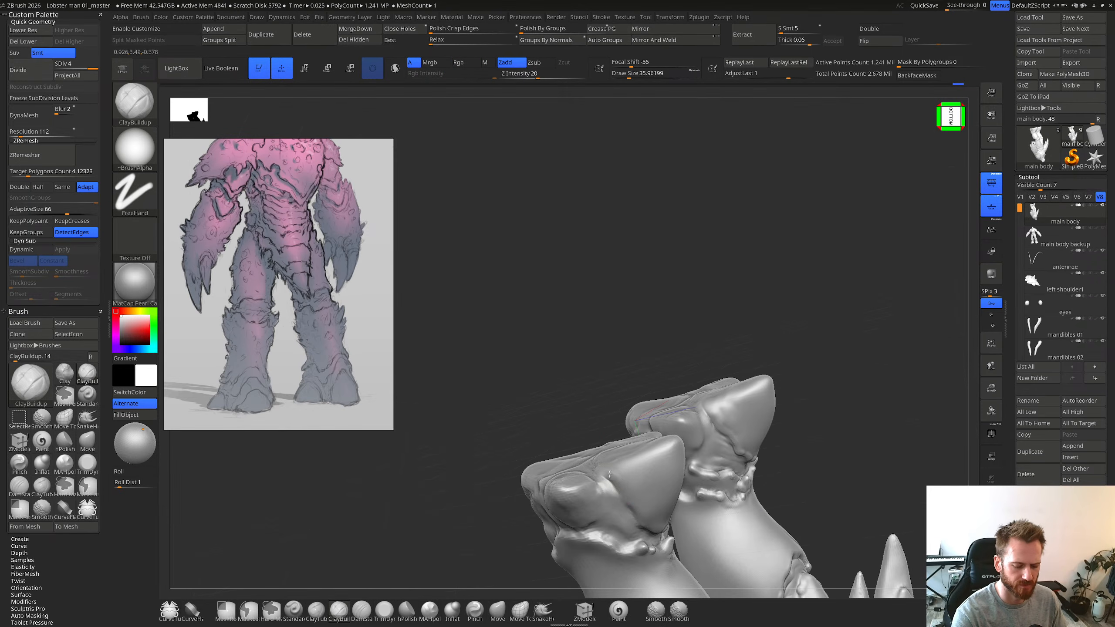
drag(635, 507, 636, 509)
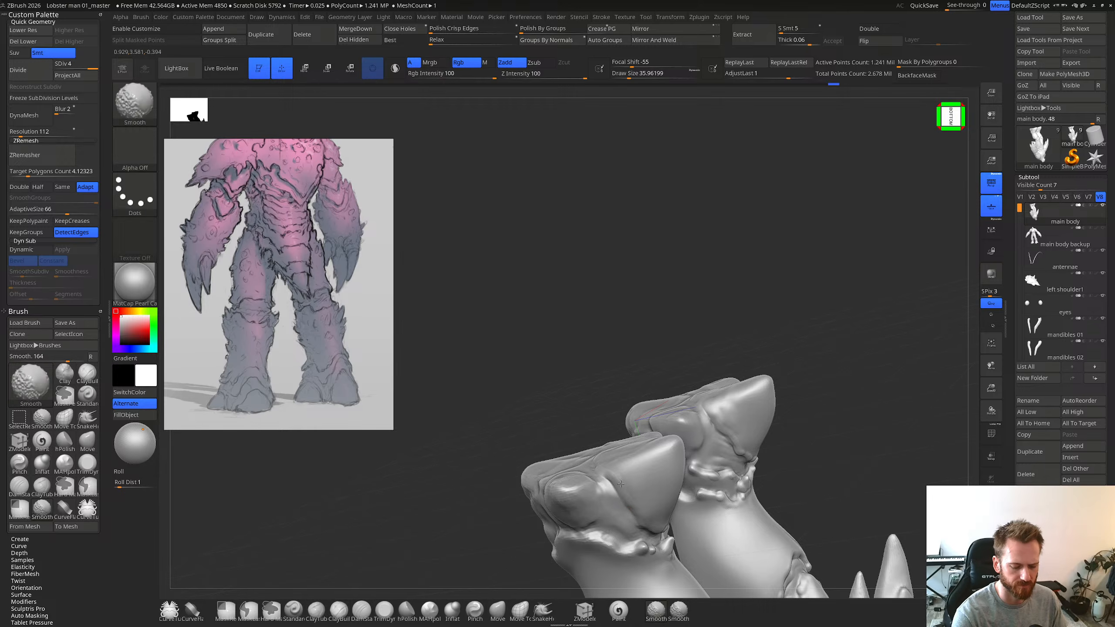
Step: Build up and smooth the upper surfaces of the central toes with ClayBuildup at draw size about 54
right_drag(637, 509, 589, 406)
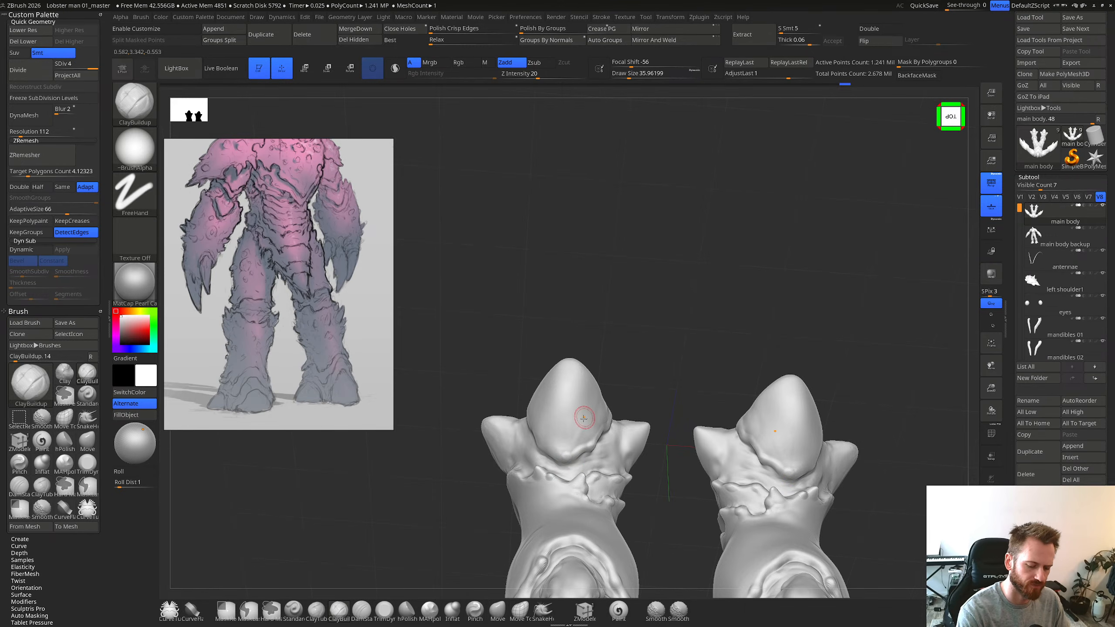
mouse_move(576, 385)
mouse_down()
mouse_move(572, 423)
mouse_move(574, 412)
mouse_up()
key(s)
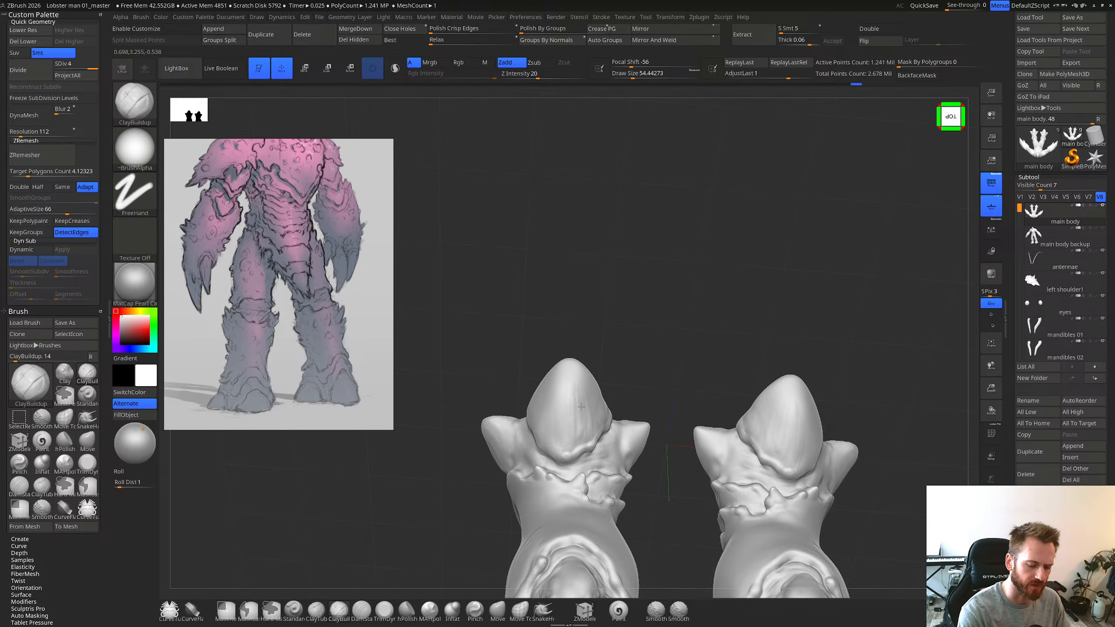
key(shift)
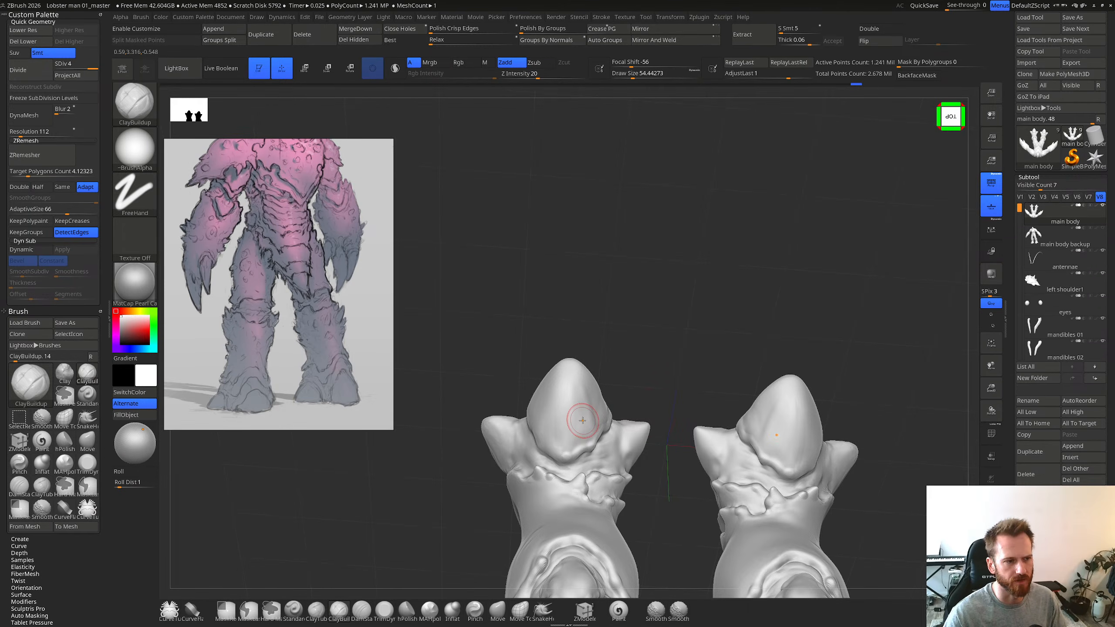
right_drag(583, 421, 591, 402)
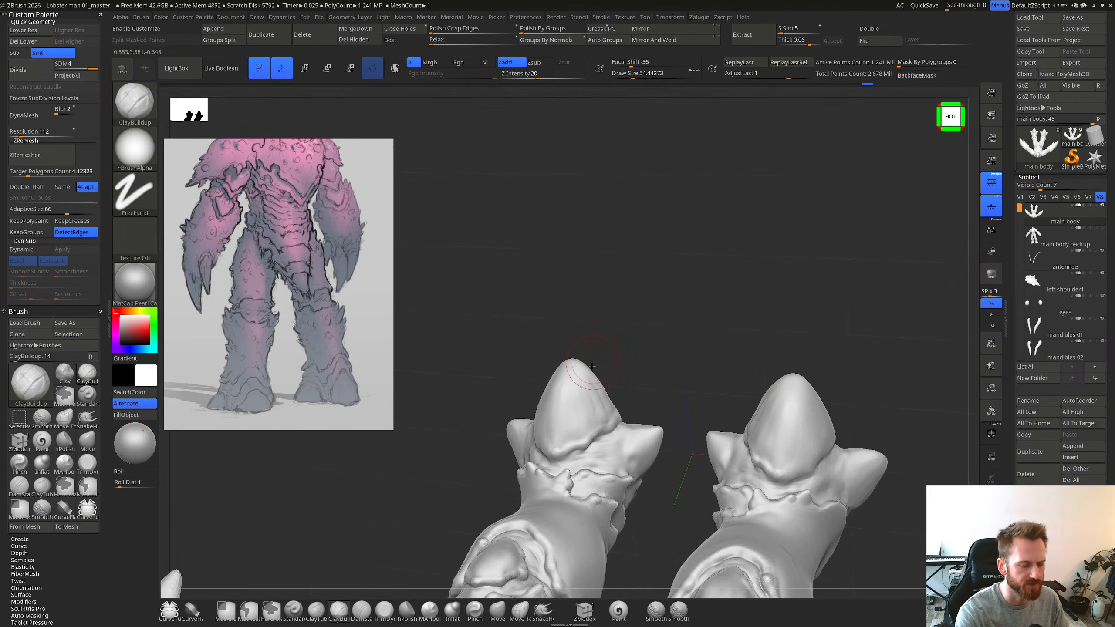
right_drag(592, 366, 601, 400)
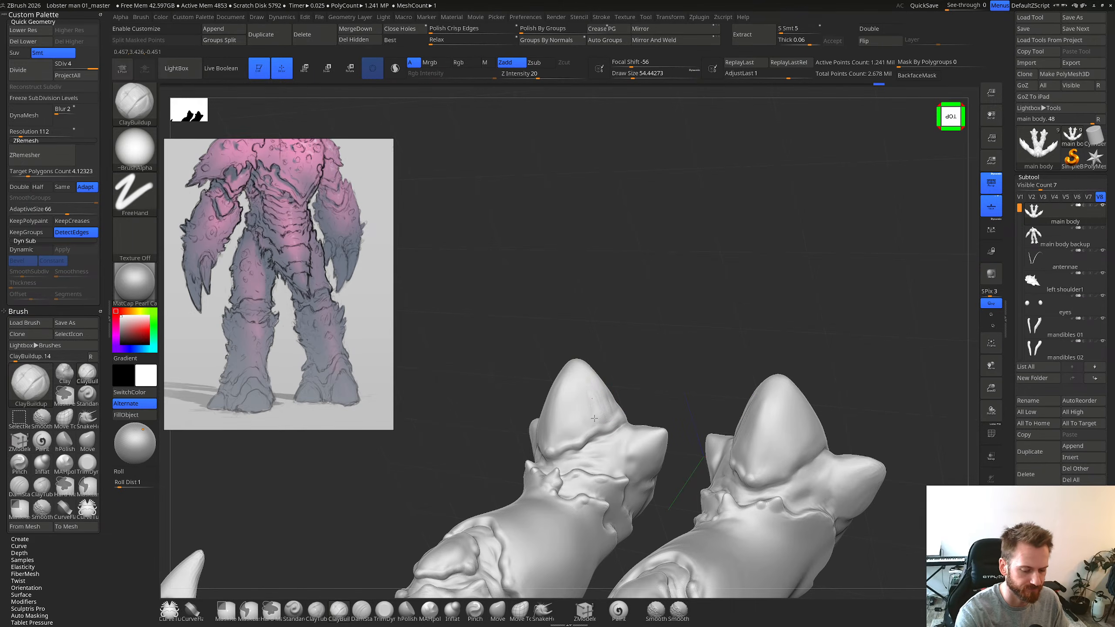
right_drag(572, 435, 588, 407)
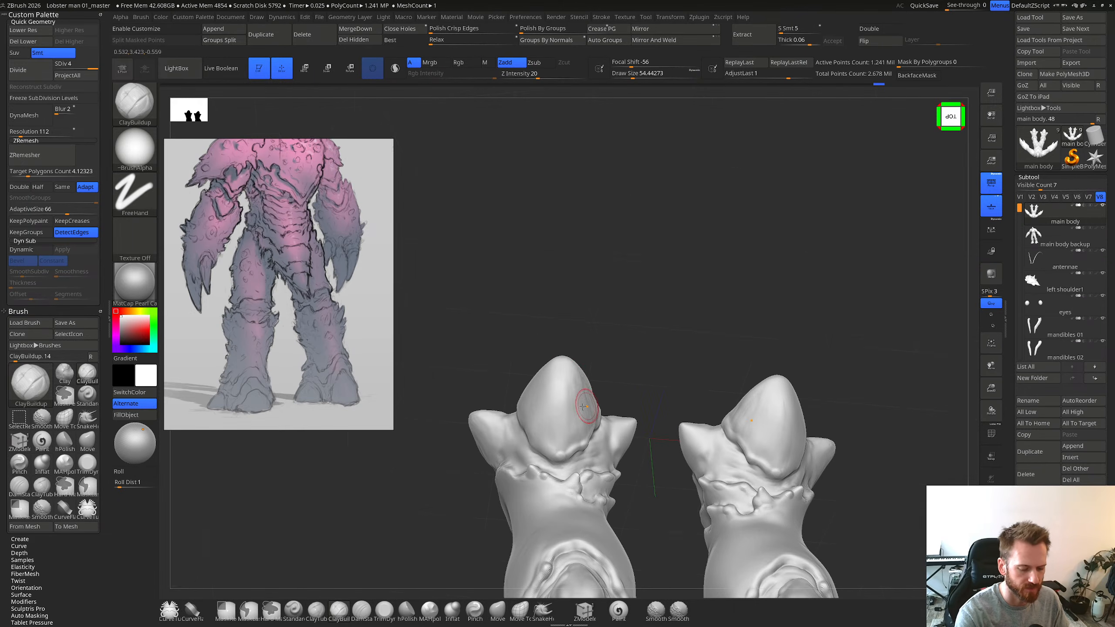
drag(587, 407, 566, 376)
Step: Shape the sides and tips of the central toes at draw size about 54, smoothing the added clay
right_drag(553, 399, 568, 409)
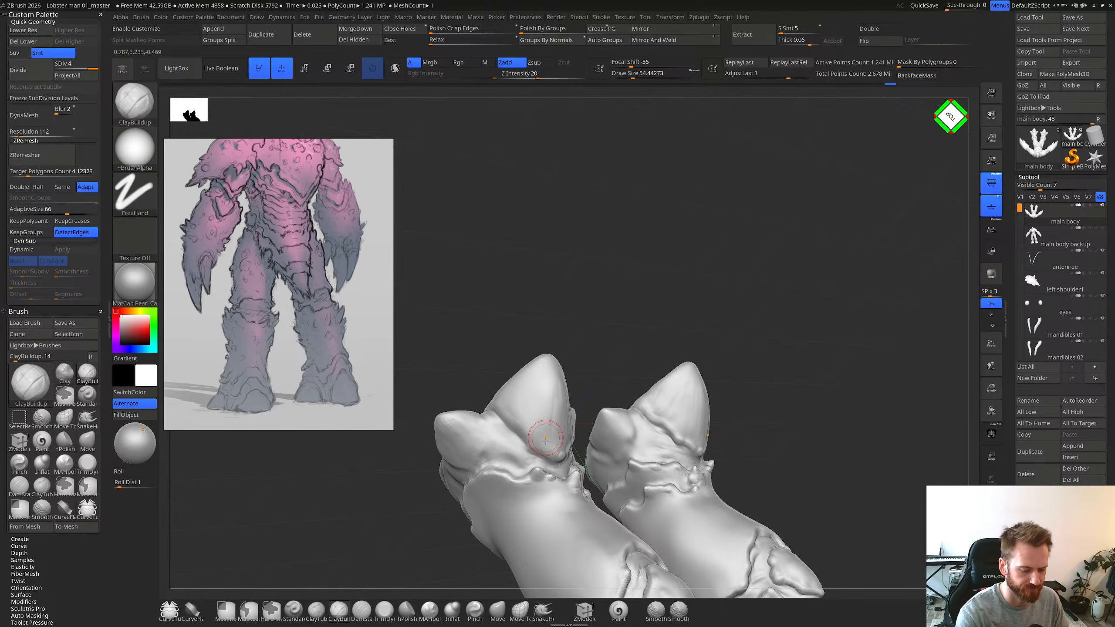
drag(546, 435, 543, 398)
key(shift)
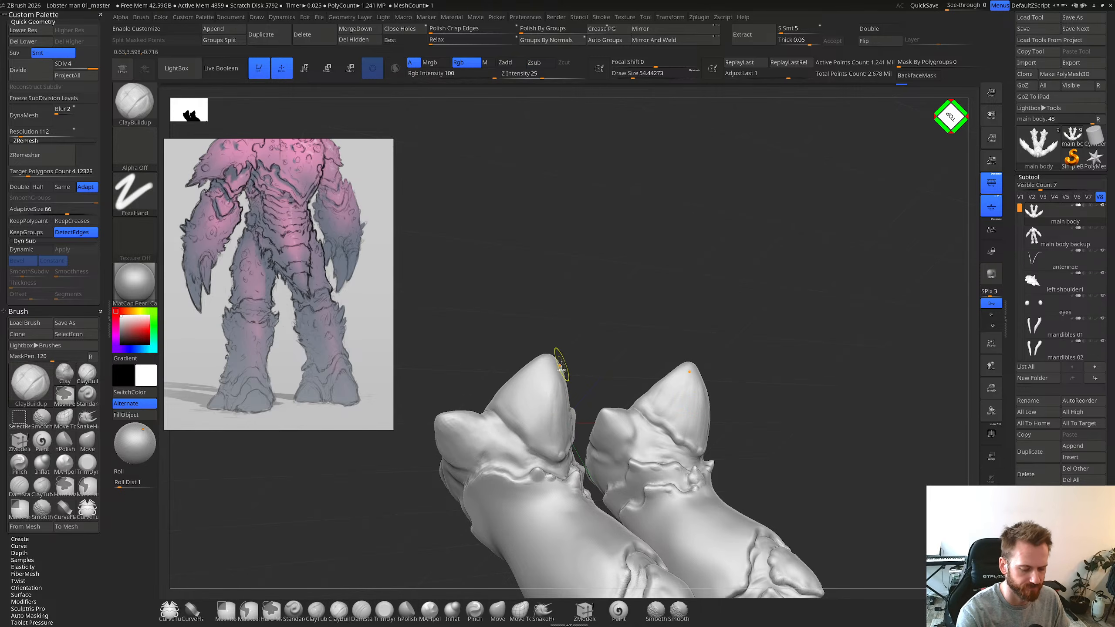
shift+right_drag(558, 436, 553, 378)
shift+drag(553, 379, 569, 413)
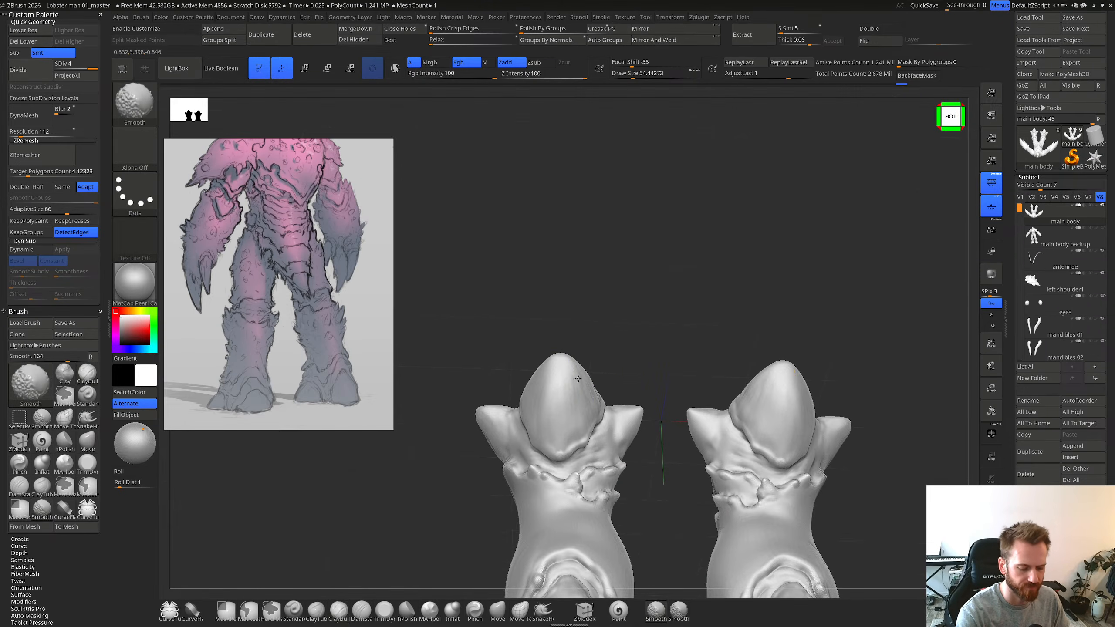
right_drag(567, 359, 522, 406)
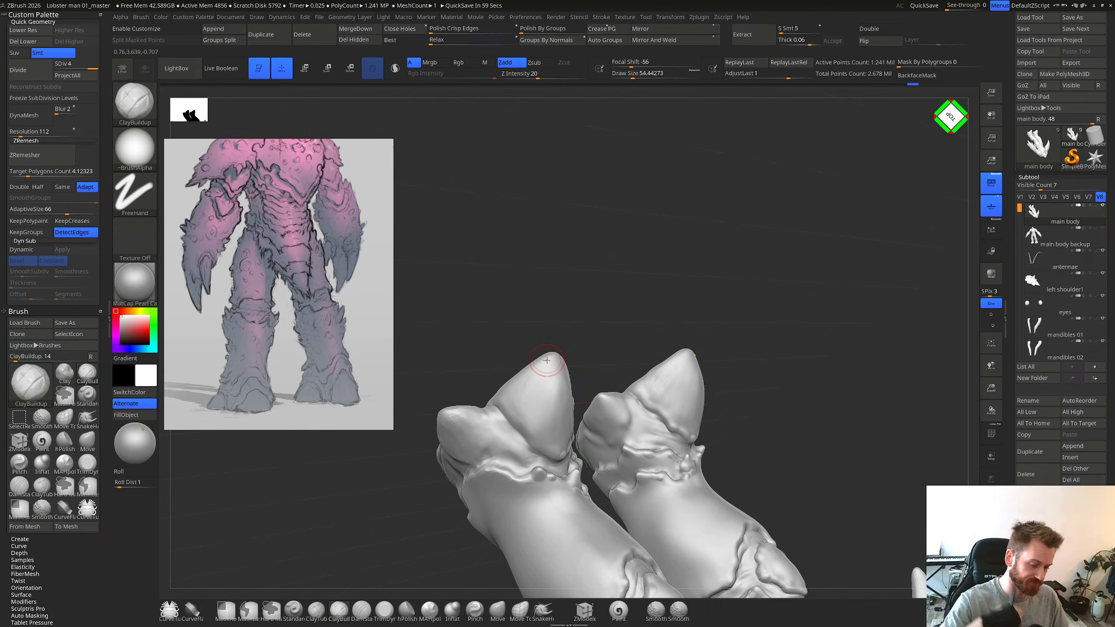
right_drag(508, 413, 511, 416)
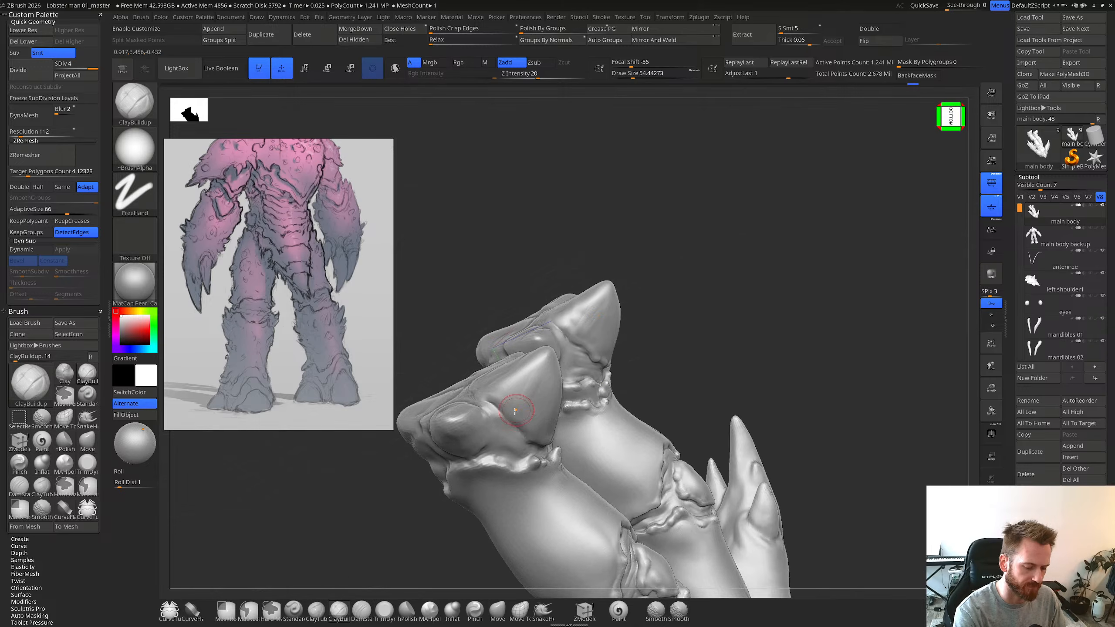
Step: Refine the outer sides of the central toes near their bases with ClayBuildup at draw size about 25
key(s)
drag(513, 420, 510, 420)
mouse_move(510, 419)
right_down()
mouse_move(504, 375)
mouse_move(515, 418)
mouse_move(508, 404)
right_up()
key(s)
key(b)
key(m)
key(v)
key(shift)
key(s)
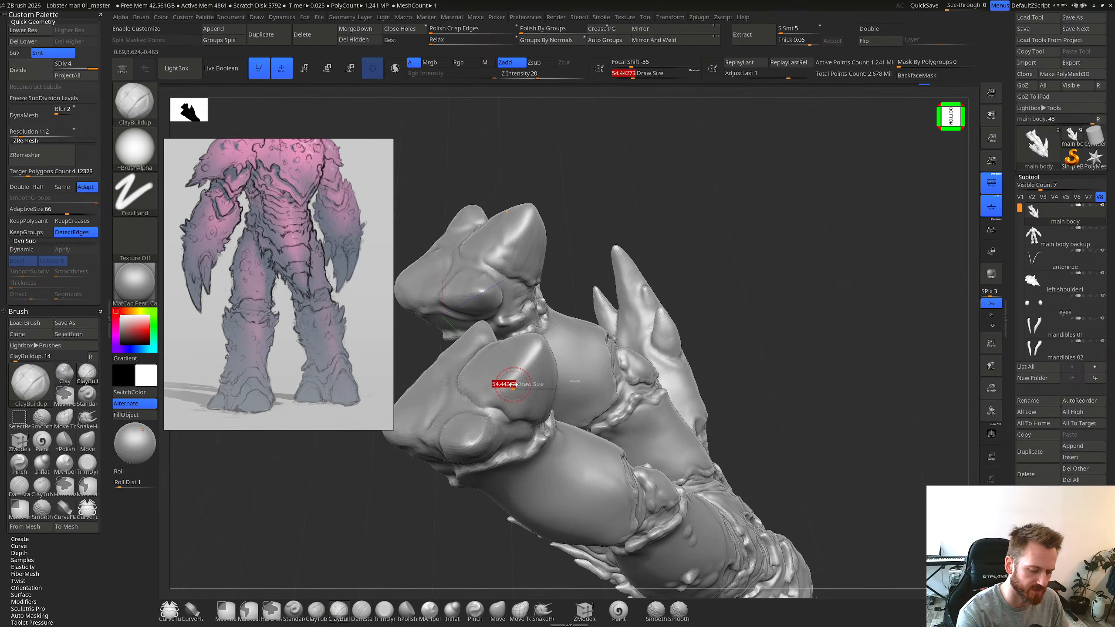
drag(505, 382, 499, 387)
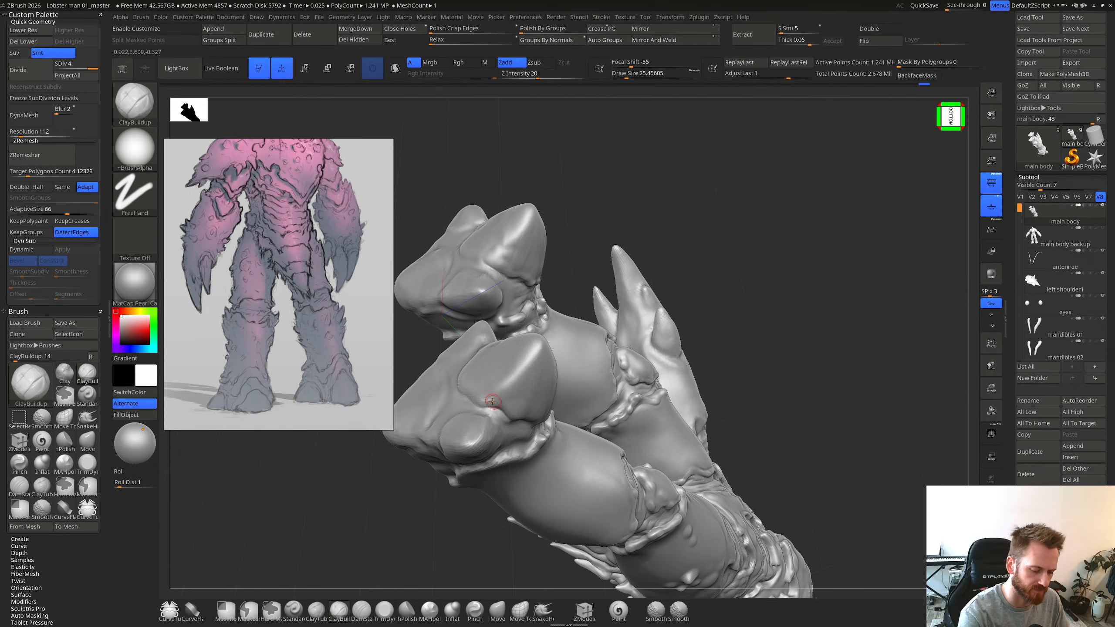
mouse_move(491, 399)
right_down()
mouse_move(482, 392)
mouse_move(507, 401)
right_up()
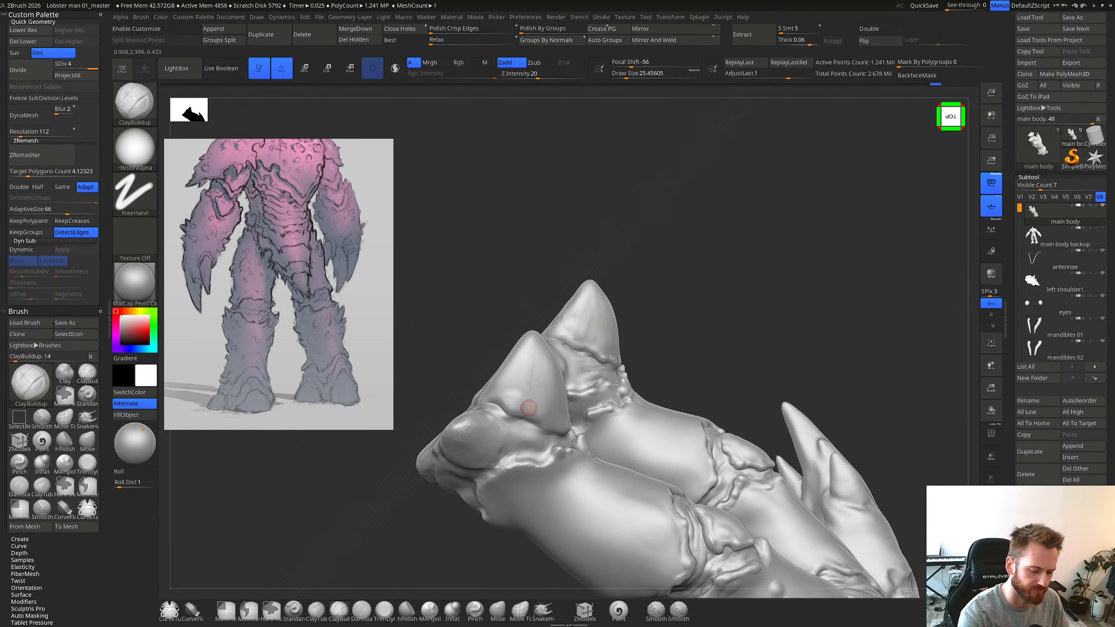
drag(517, 402, 523, 396)
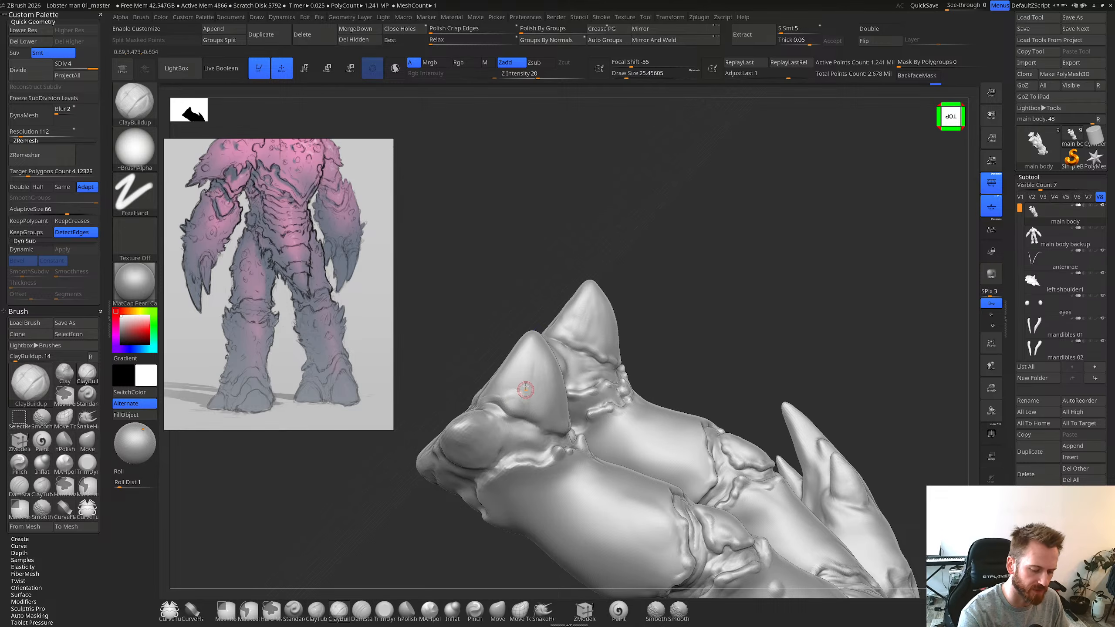
Step: Build up and smooth the central toes above their base folds with ClayBuildup at draw size about 41
right_drag(523, 389, 513, 379)
key(s)
drag(513, 379, 528, 409)
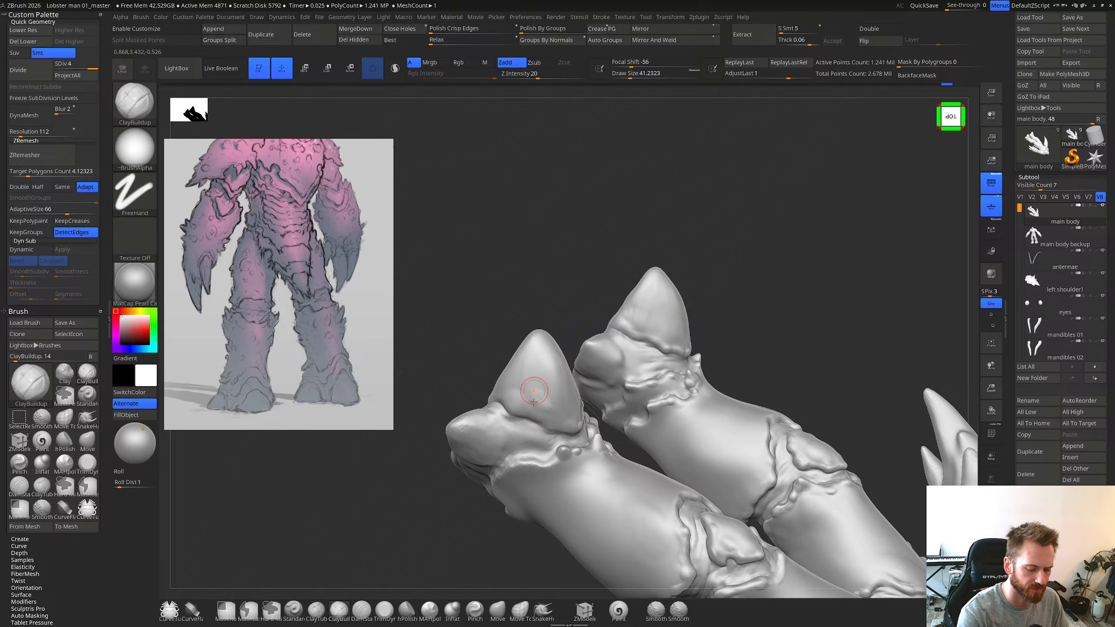
key(shift)
right_drag(539, 388, 547, 413)
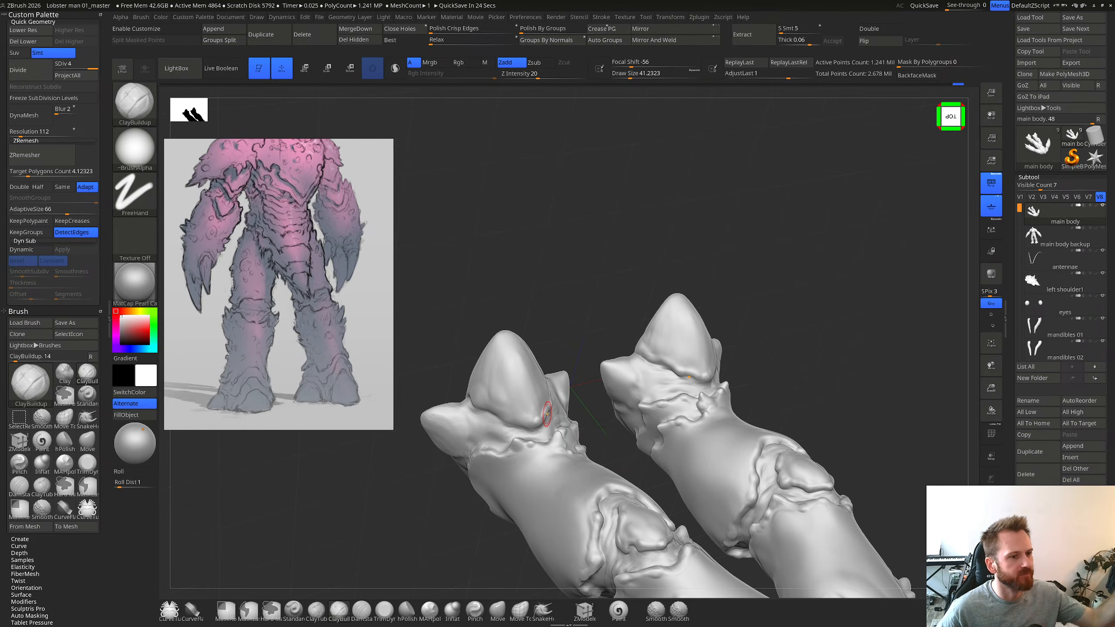
right_drag(547, 414, 550, 426)
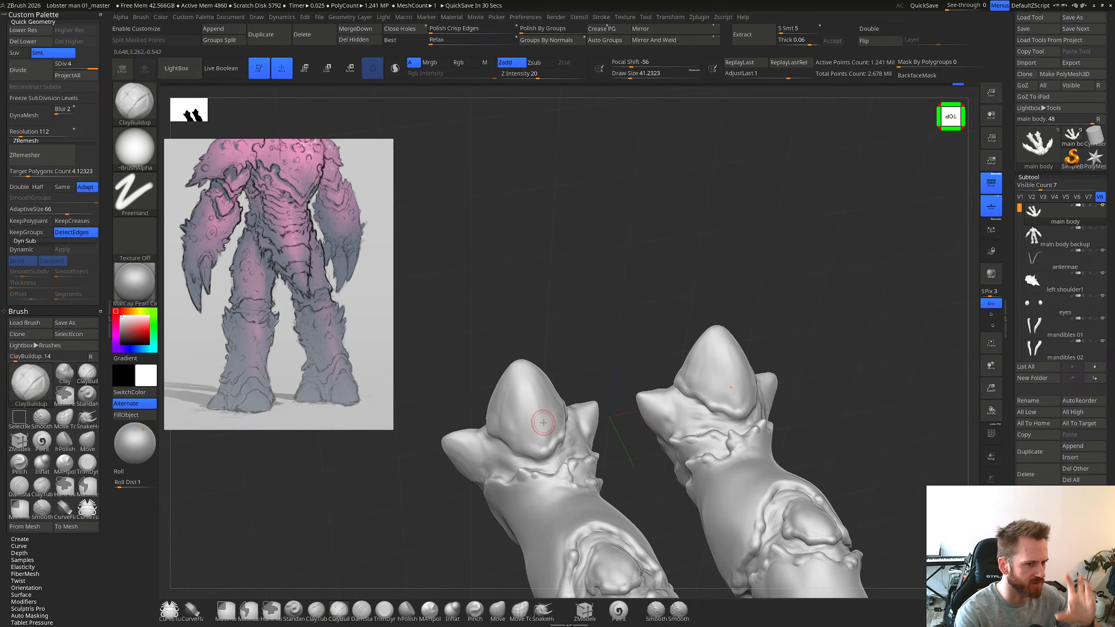
right_drag(543, 423, 531, 420)
shift+drag(543, 424, 541, 433)
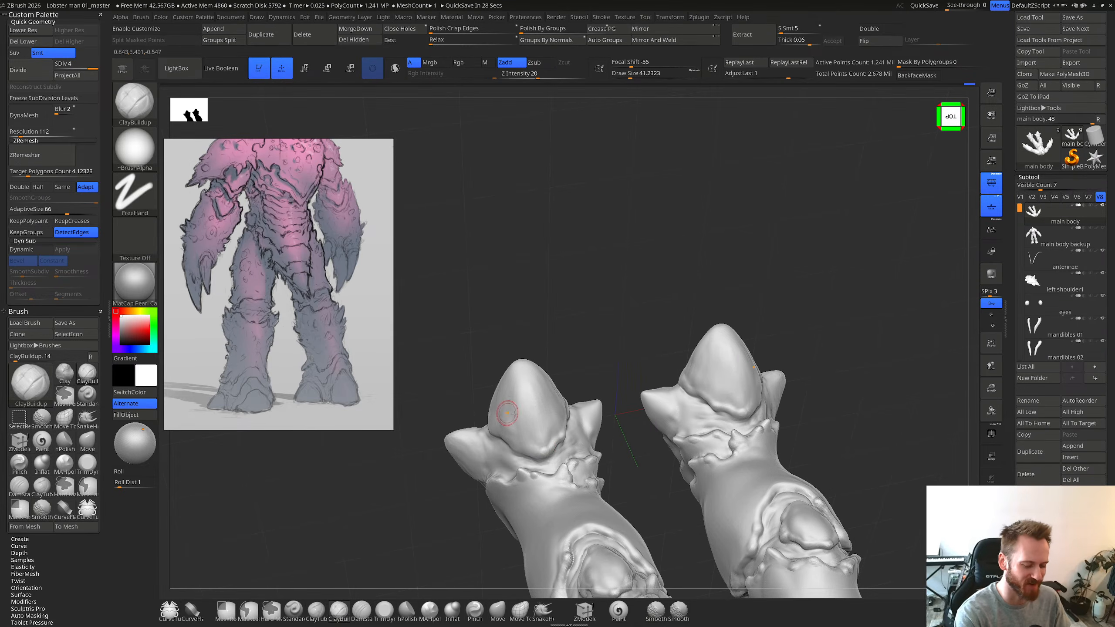
Step: Even out the lower edges of the central toes where they meet the ankle folds at draw size about 41
mouse_move(507, 413)
right_down()
mouse_move(541, 452)
mouse_move(518, 443)
mouse_move(532, 439)
right_up()
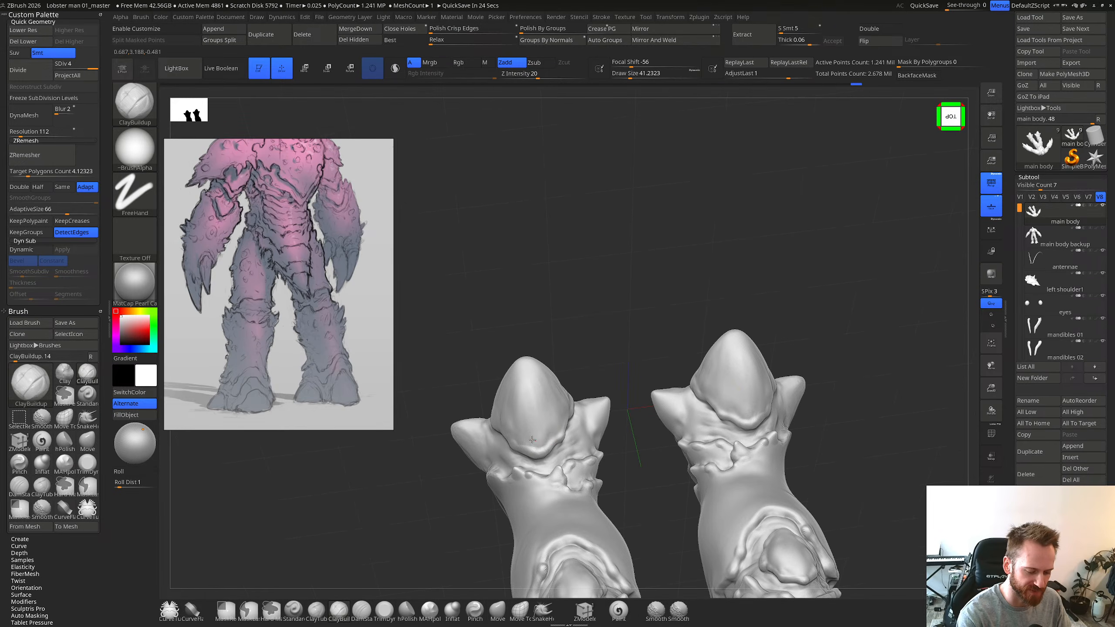
key(shift)
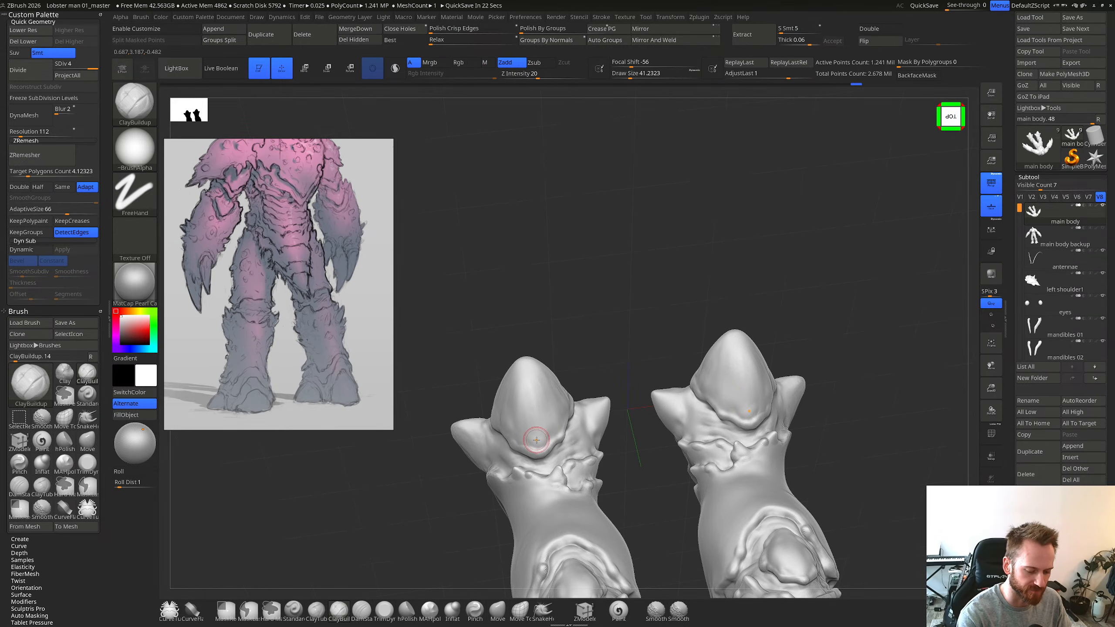
key(shift)
shift+drag(537, 441, 532, 428)
right_drag(532, 428, 510, 413)
key(shift)
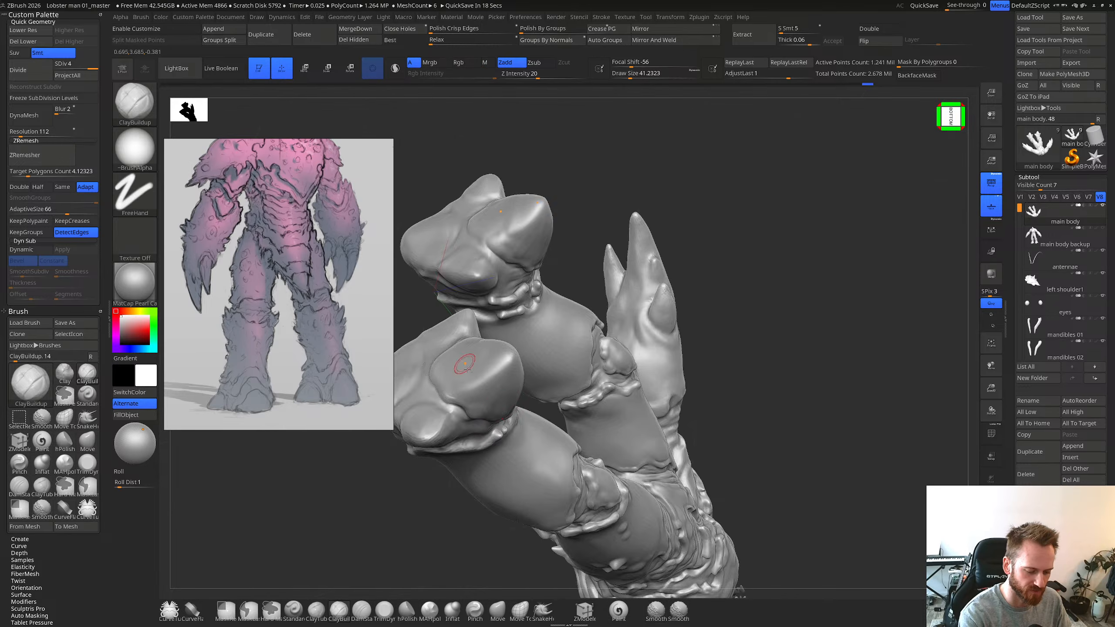
Step: Build up and smooth the undersides of the central toes at draw size about 41
alt+right_drag(464, 364, 543, 457)
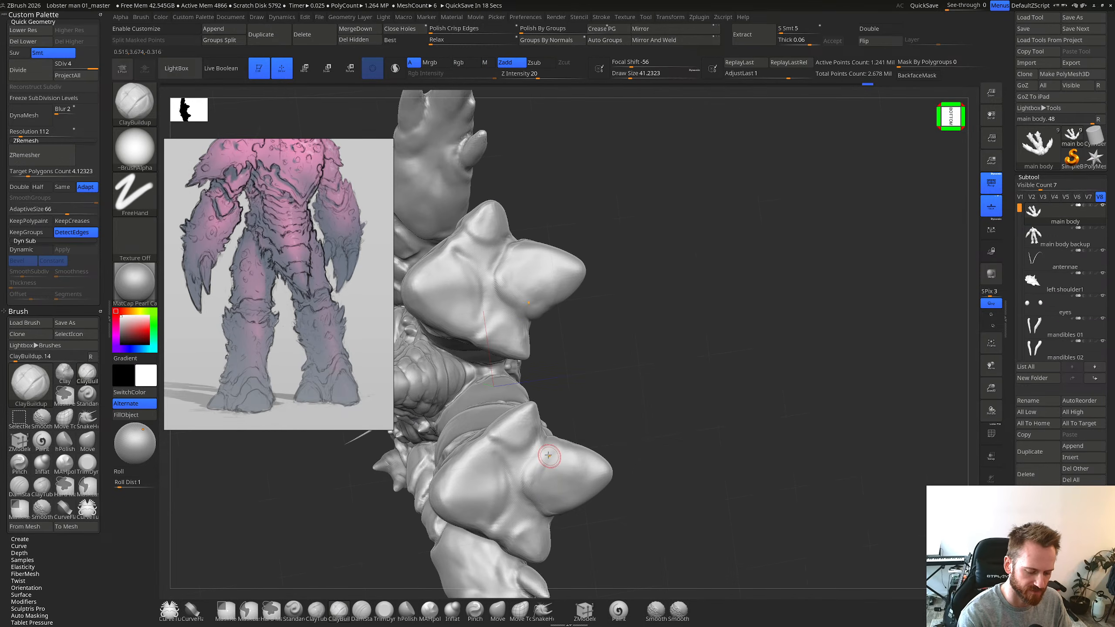
drag(549, 456, 540, 459)
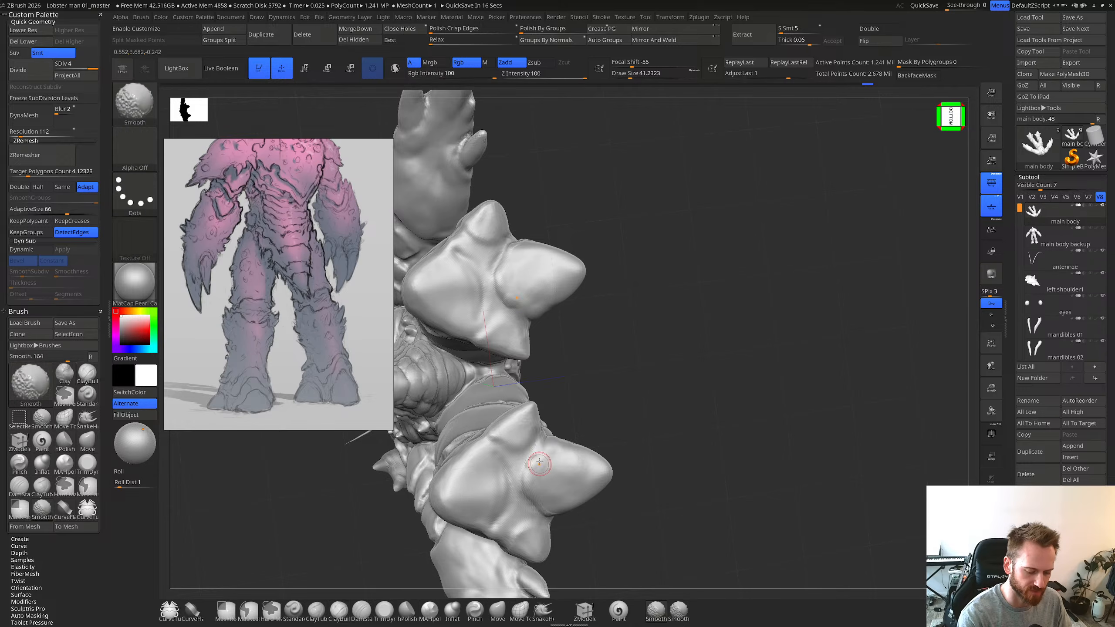
mouse_move(541, 456)
right_down()
mouse_move(539, 468)
mouse_move(597, 373)
mouse_move(632, 351)
mouse_move(631, 439)
mouse_move(642, 427)
right_up()
key(shift)
key(shift)
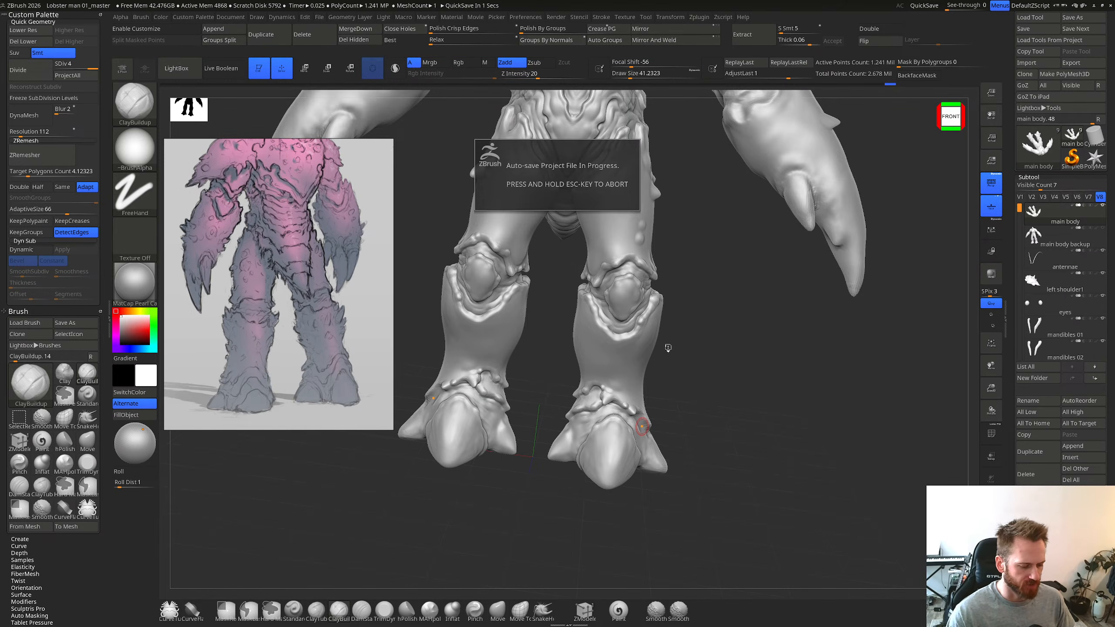
Step: Build up and smooth the shin shell's lower rim above the outer side toe with ClayBuildup at draw size about 41
drag(828, 369, 677, 423)
mouse_move(677, 423)
right_down()
mouse_move(692, 409)
mouse_move(671, 440)
right_up()
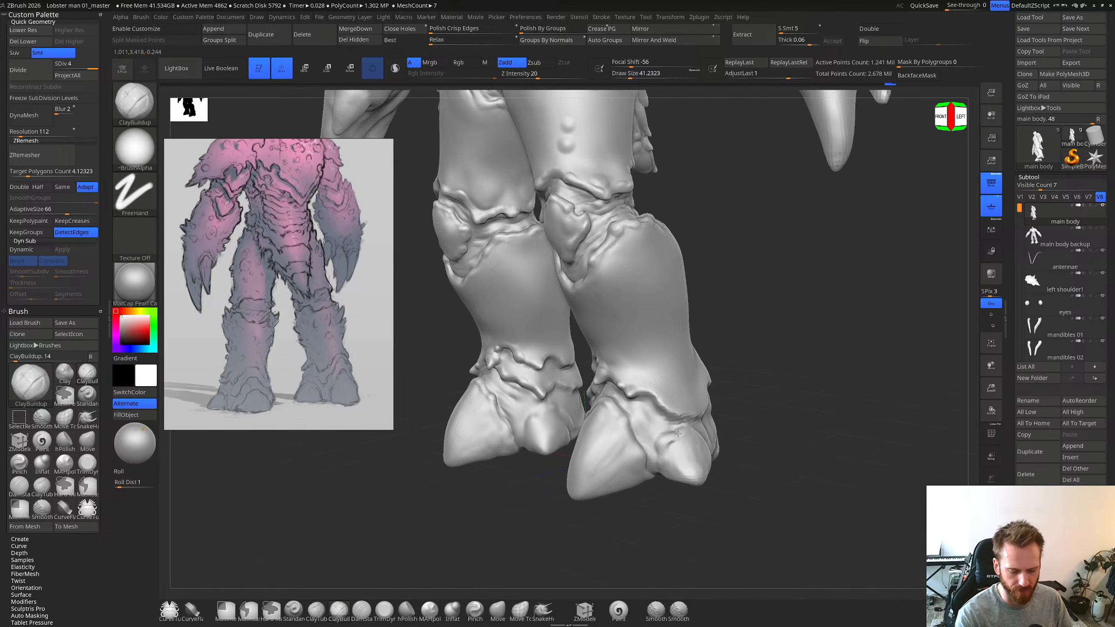
mouse_move(661, 466)
right_down()
mouse_move(703, 464)
mouse_move(668, 435)
mouse_move(659, 458)
mouse_move(670, 435)
mouse_move(688, 435)
right_up()
key(b)
key(d)
key(s)
key(b)
key(c)
key(b)
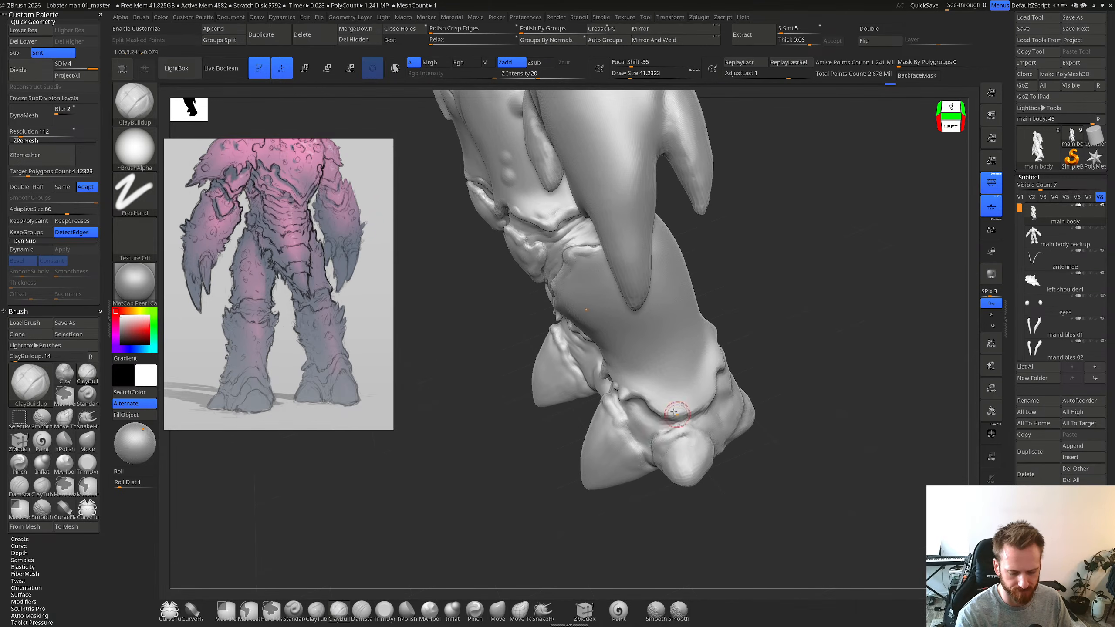
key(shift)
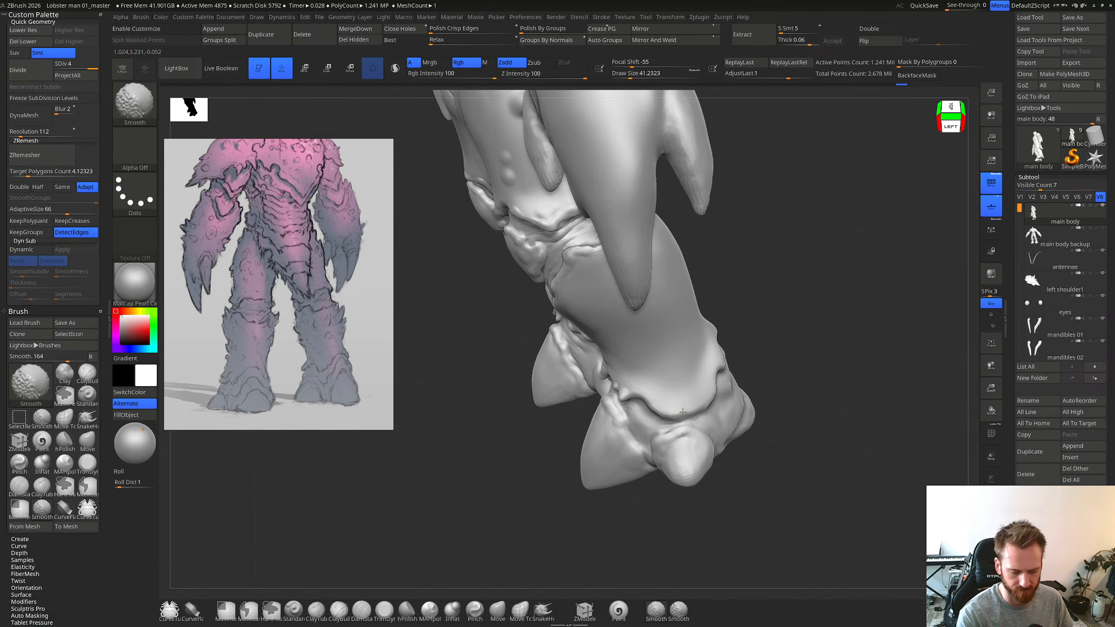
Step: Refine and smooth the outer section of the shin shell's lower rim with ClayBuildup at draw size about 33
right_drag(672, 380, 668, 408)
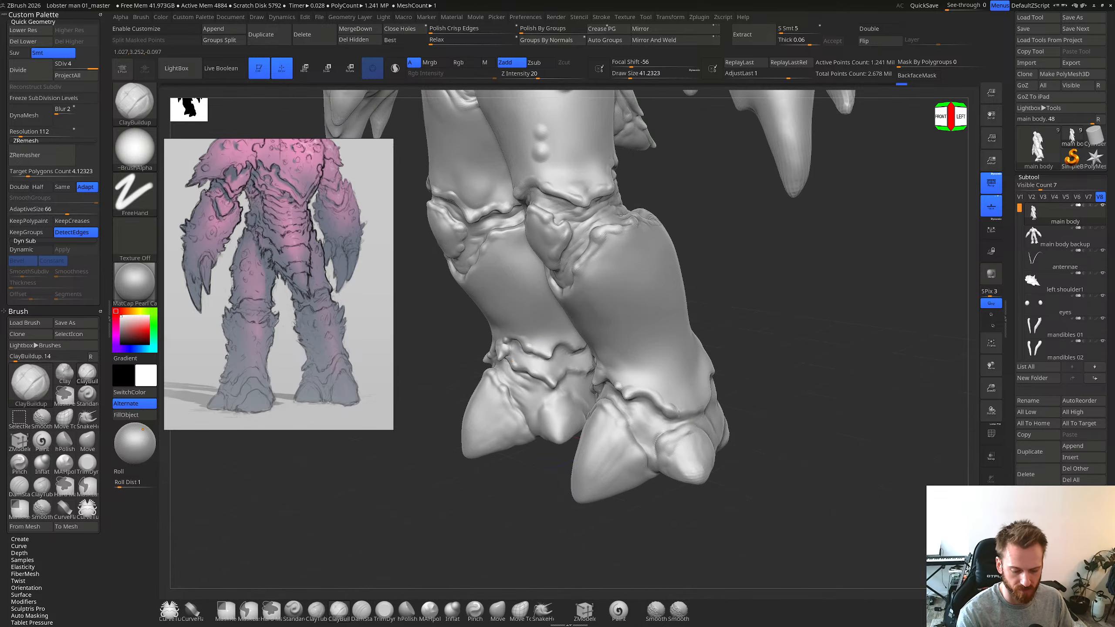
key(s)
mouse_move(690, 407)
right_down()
mouse_move(700, 389)
mouse_move(686, 403)
right_up()
key(s)
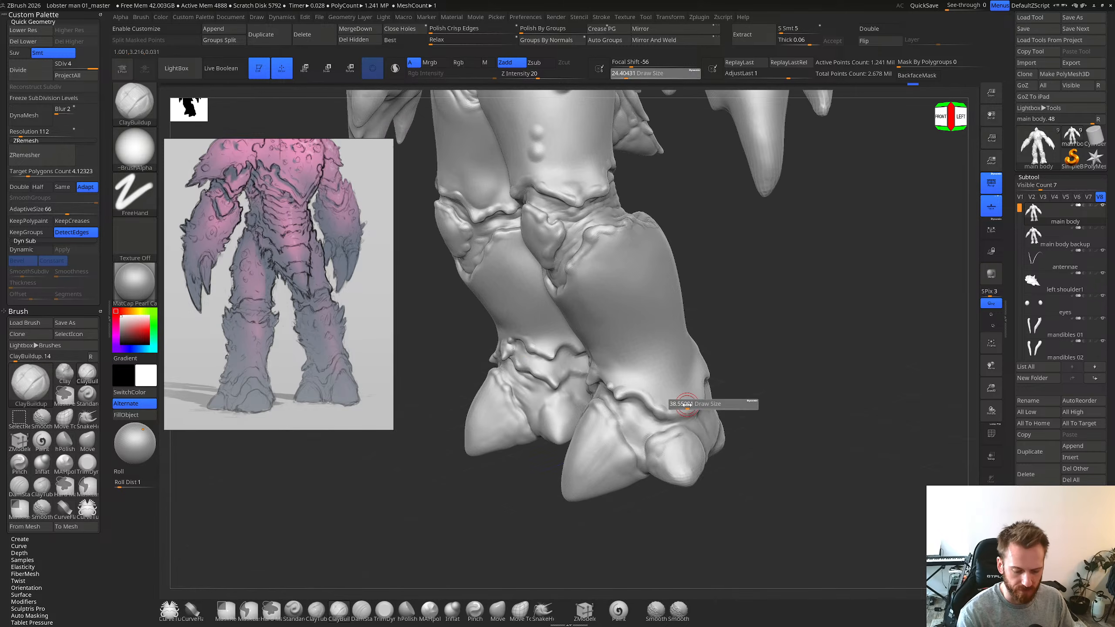
drag(686, 404, 683, 404)
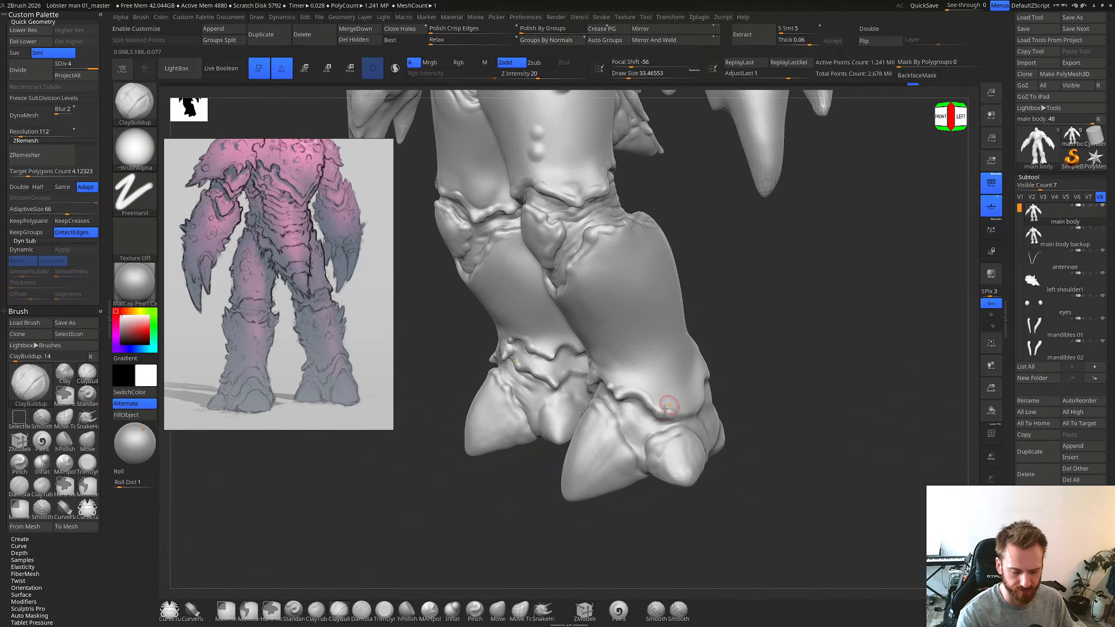
right_drag(665, 402, 703, 398)
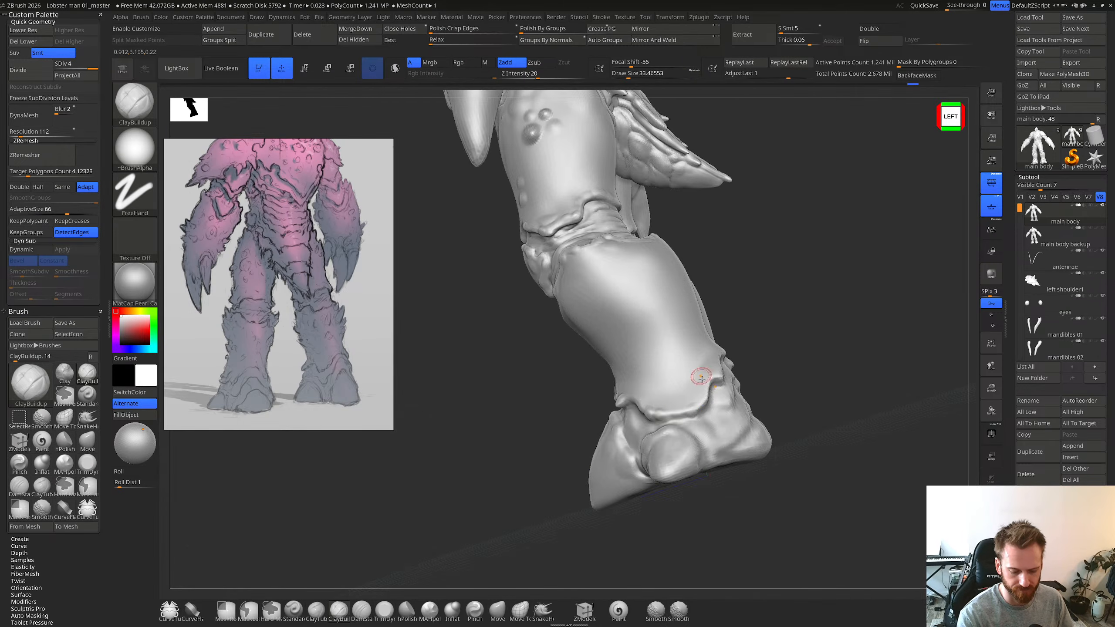
shift+drag(702, 378, 699, 387)
right_drag(720, 383, 696, 384)
Step: Sharpen and soften the crease beneath the shin shell's outer lower rim with DamStandard at draw size about 33
key(b)
key(d)
key(s)
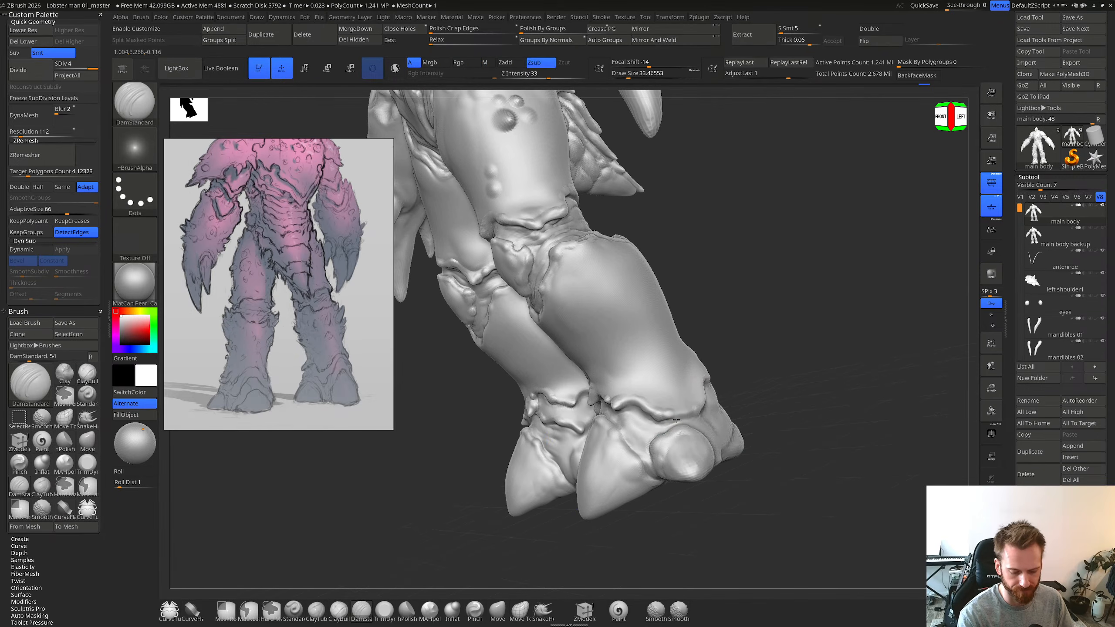
shift+drag(676, 420, 693, 416)
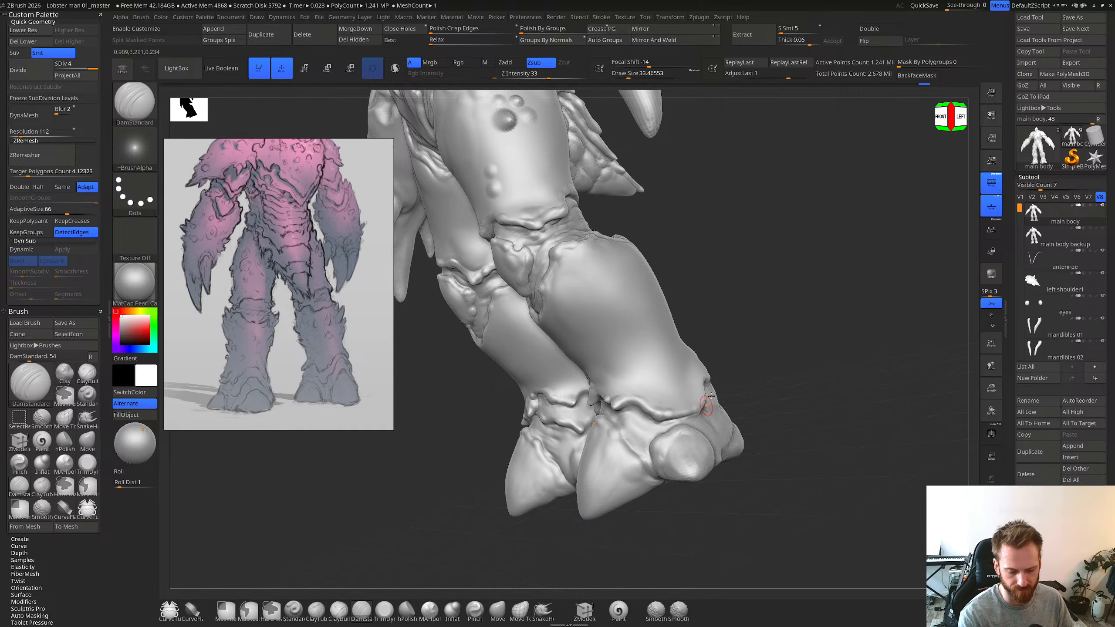
shift+right_drag(712, 396, 678, 419)
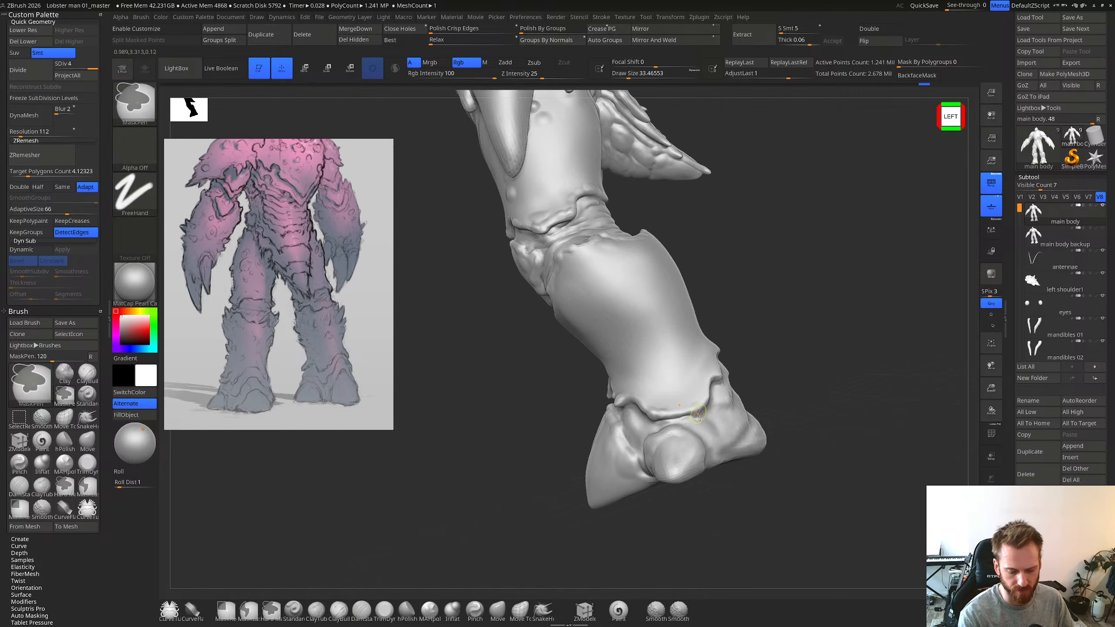
key(ctrl)
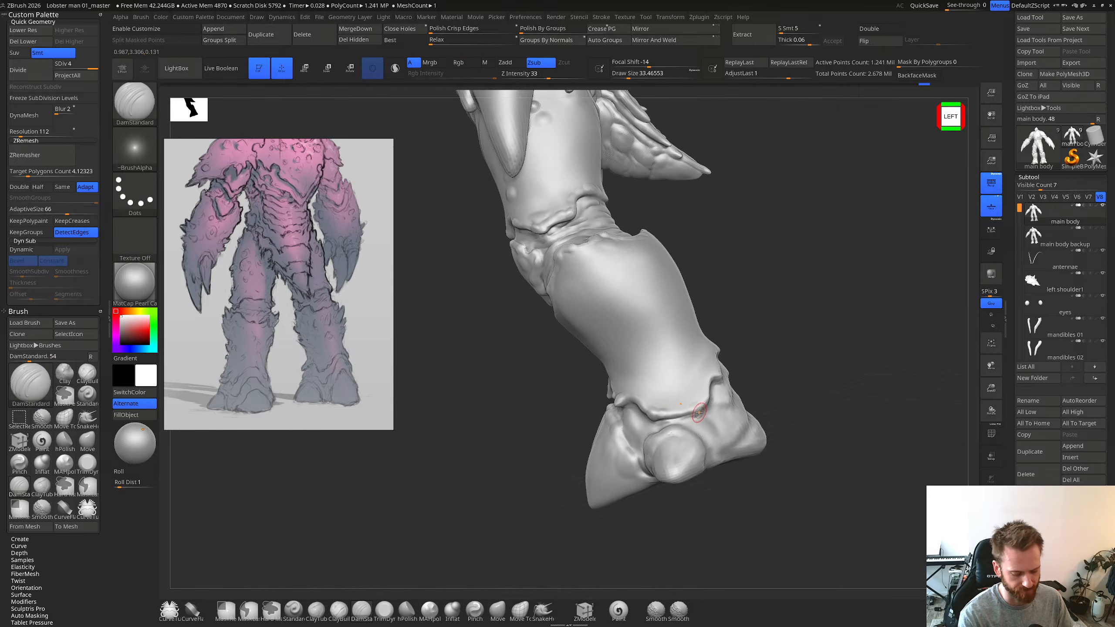
Step: Build up and smooth the outer shin rim above the side toe with ClayBuildup at draw size about 47
key(b)
key(c)
key(b)
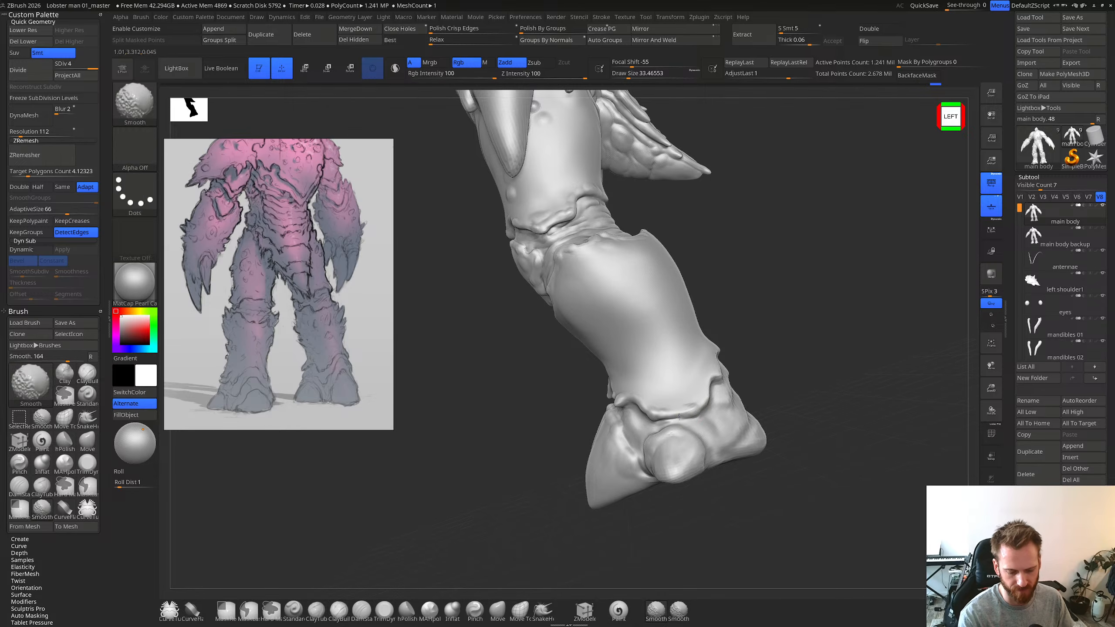
mouse_move(697, 399)
right_down()
mouse_move(690, 413)
mouse_move(718, 394)
right_up()
key(bracketleft)
key(s)
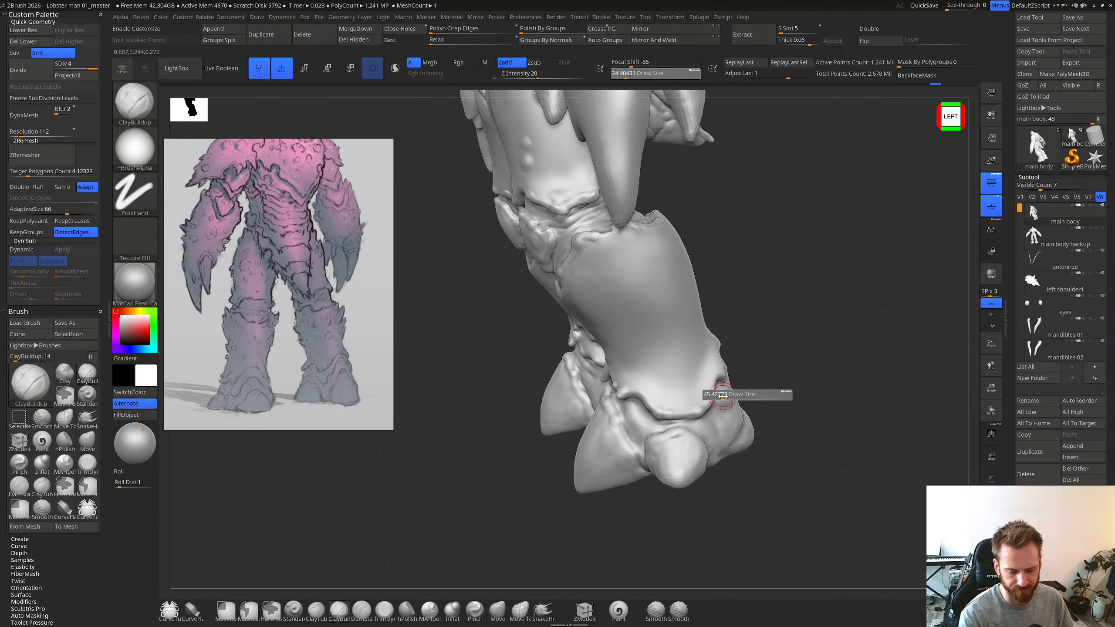
mouse_move(717, 394)
mouse_down()
mouse_move(699, 418)
mouse_move(714, 411)
mouse_up()
key(shift)
right_drag(719, 404, 701, 400)
Step: Build up and smooth the shin rim where it wraps from the outer side toward the heel with ClayBuildup
key(b)
key(c)
key(b)
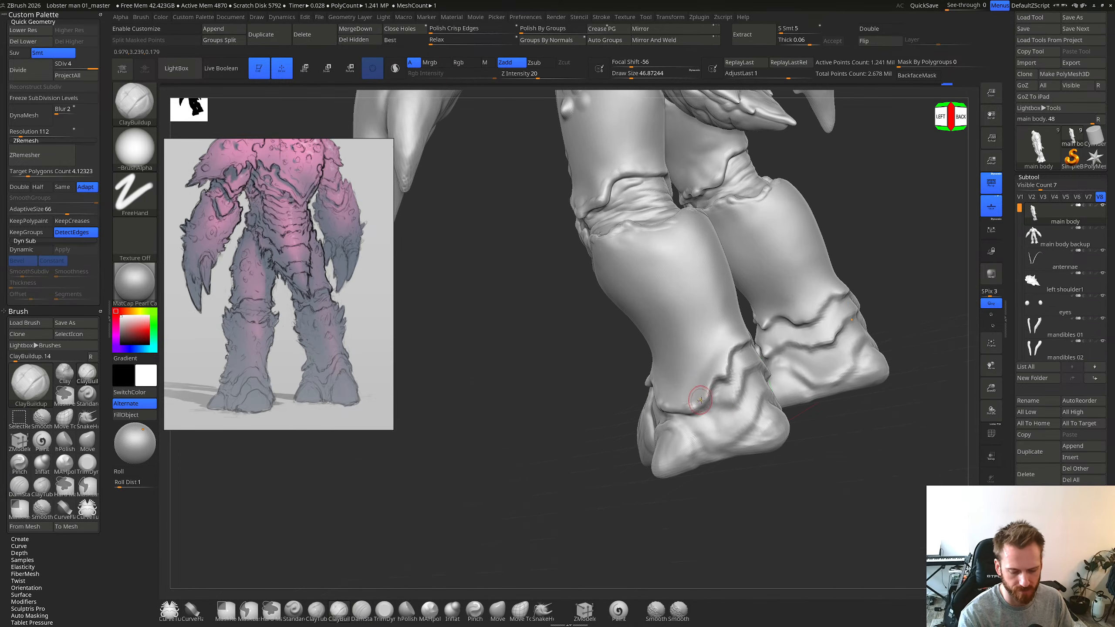
mouse_move(722, 380)
mouse_down()
mouse_move(701, 403)
mouse_move(726, 374)
mouse_move(713, 383)
mouse_up()
mouse_move(712, 383)
alt+right_down()
mouse_move(694, 448)
mouse_move(708, 448)
alt+right_up()
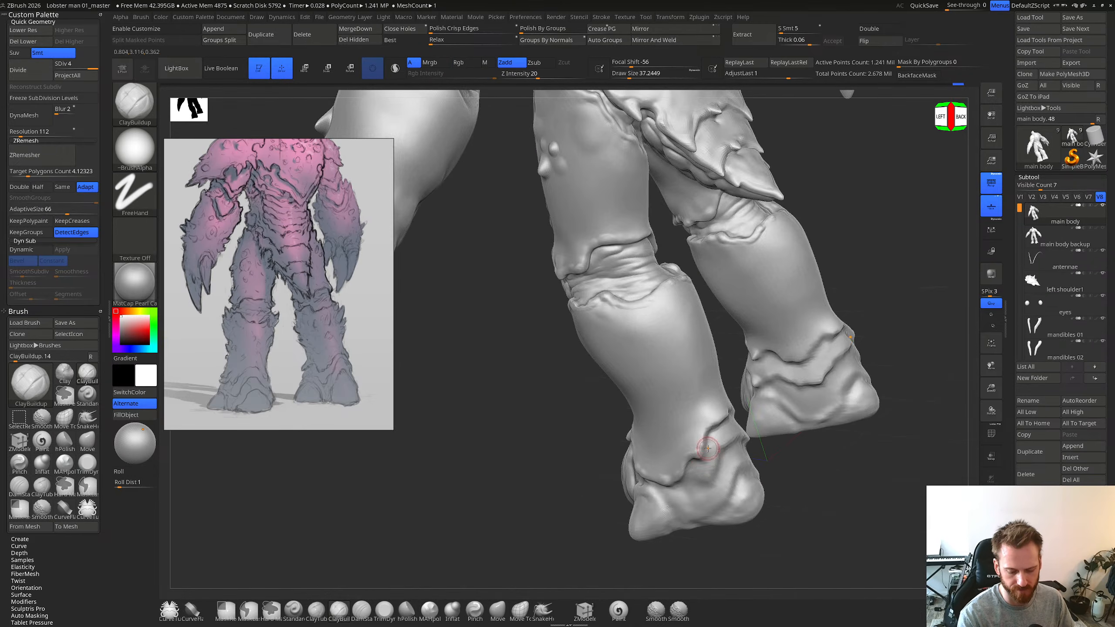
drag(709, 449, 695, 453)
right_drag(700, 454, 695, 475)
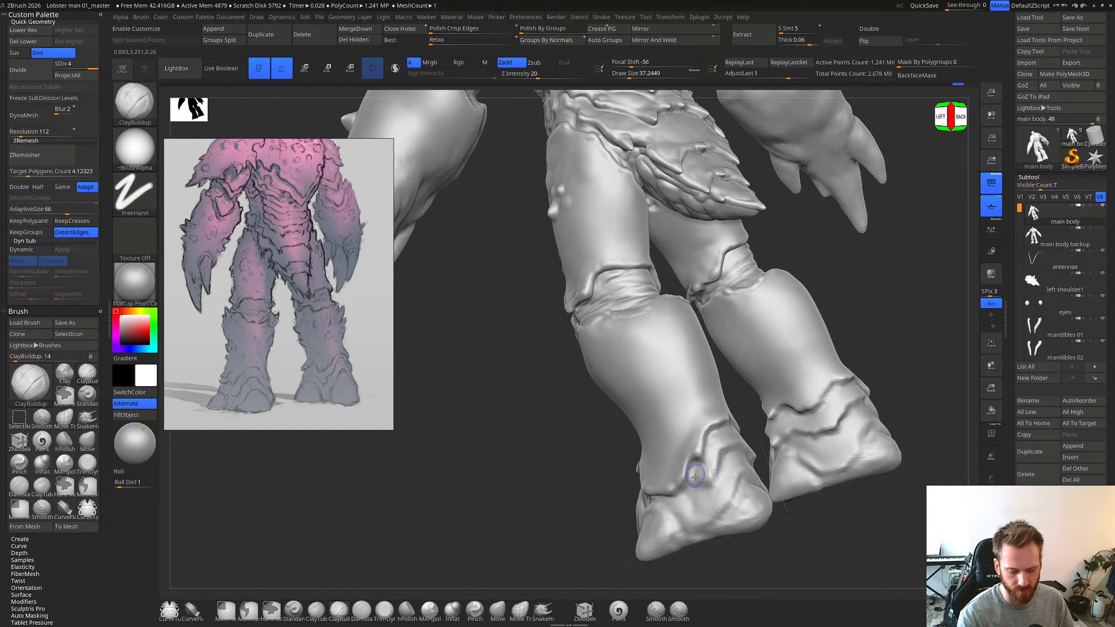
key(shift)
Step: Thicken the rear outer section of the shin shell's lower rim with ClayBuildup at draw size about 37
right_drag(720, 412, 709, 436)
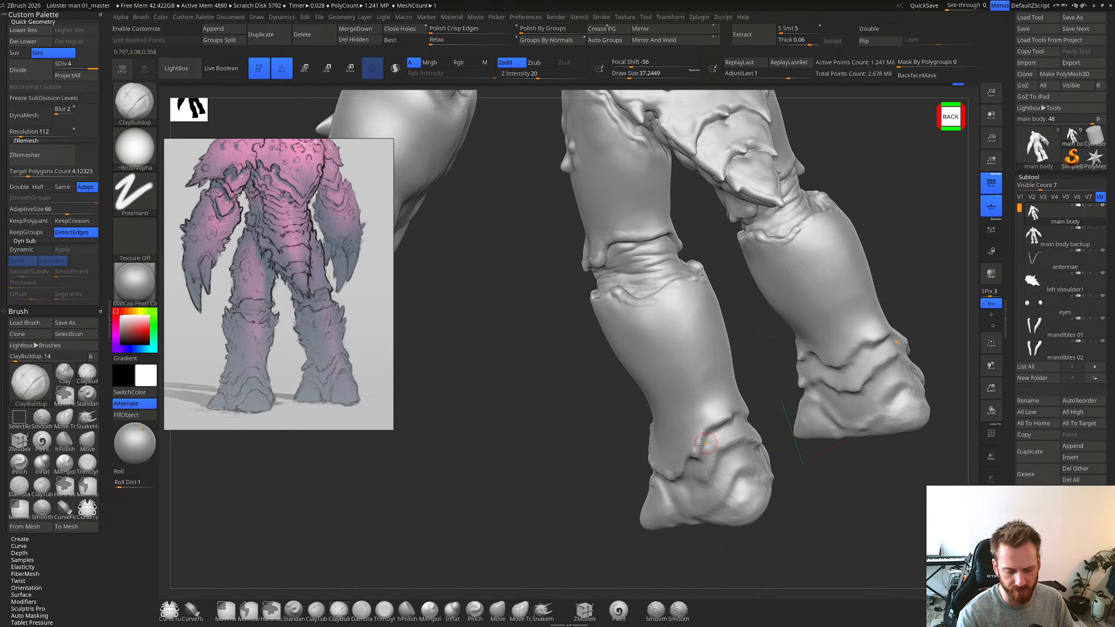
drag(708, 438, 697, 445)
right_drag(714, 432, 707, 440)
drag(707, 442, 699, 452)
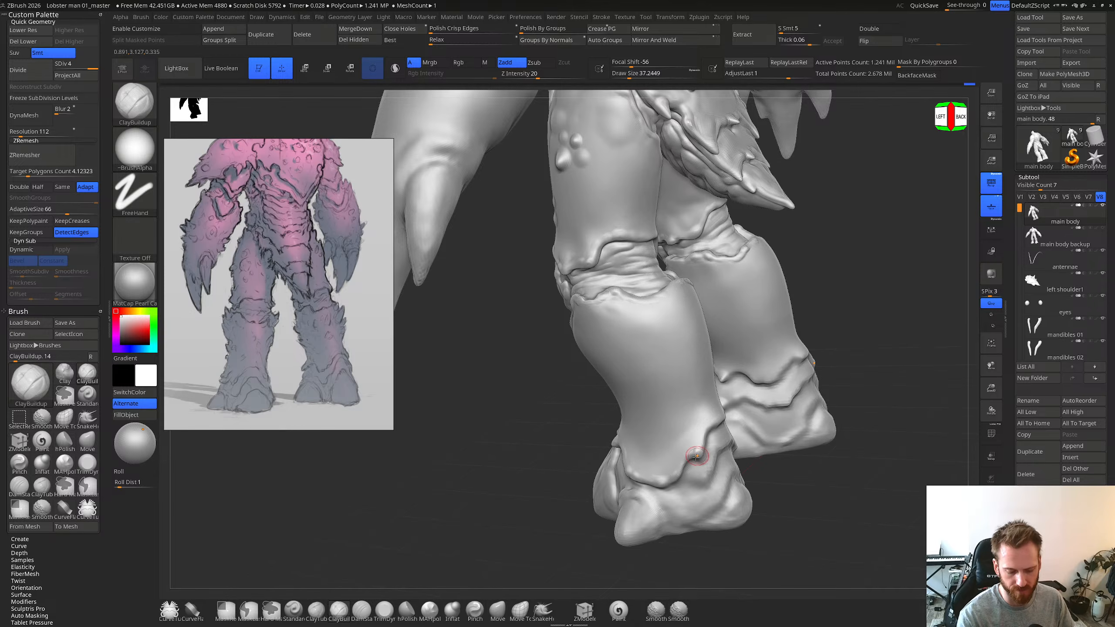
right_drag(699, 453, 707, 486)
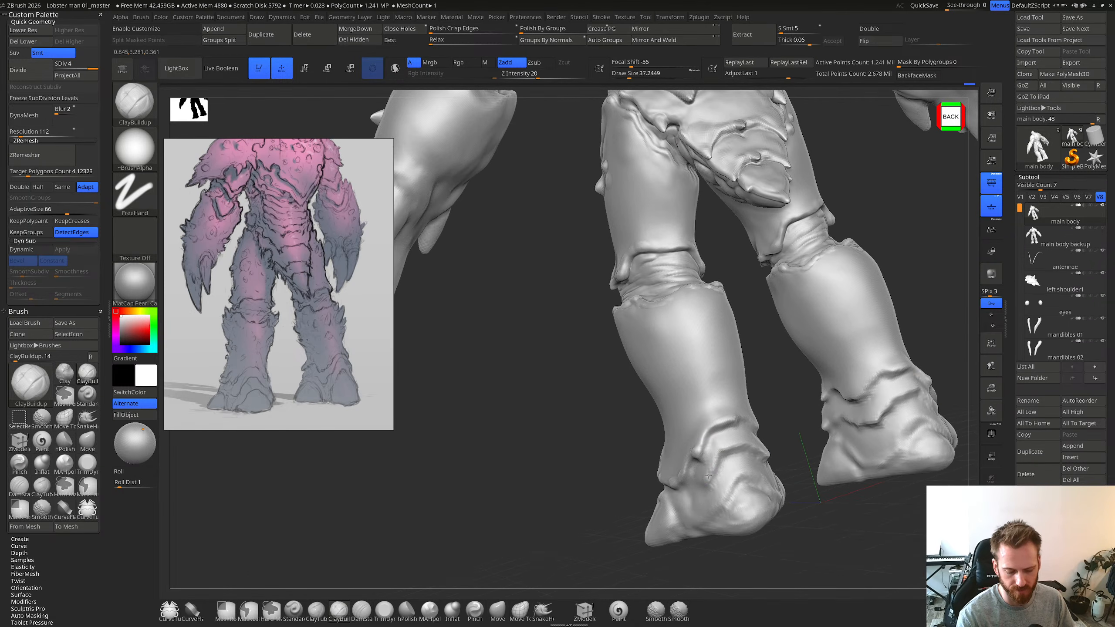
Step: Smooth the back and lower side of the heel at draw size about 37
key(shift)
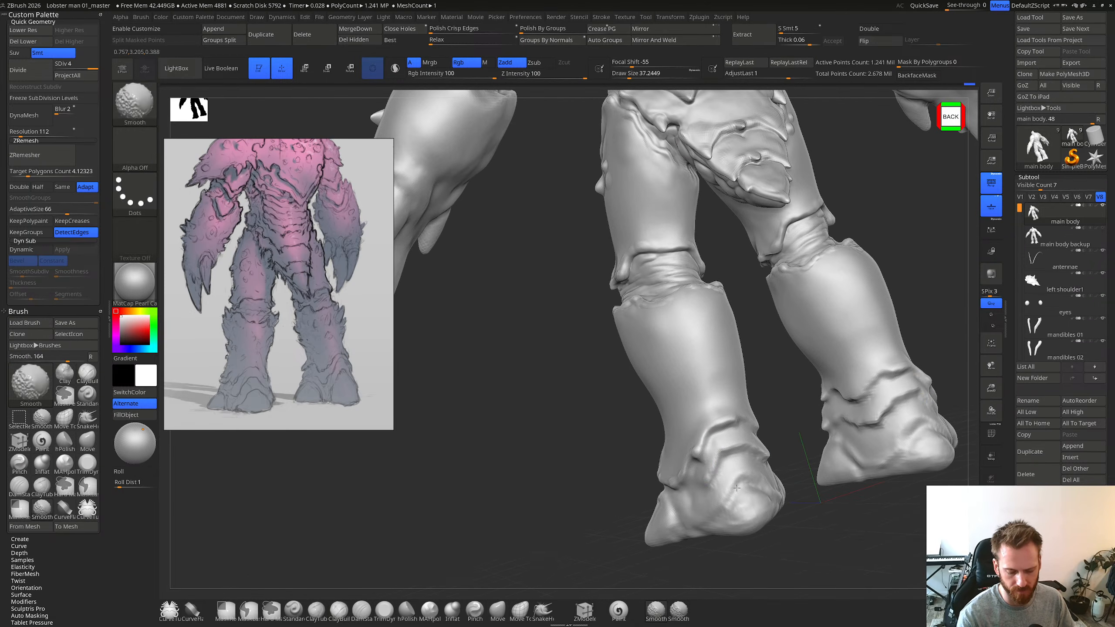
shift+drag(731, 492, 743, 514)
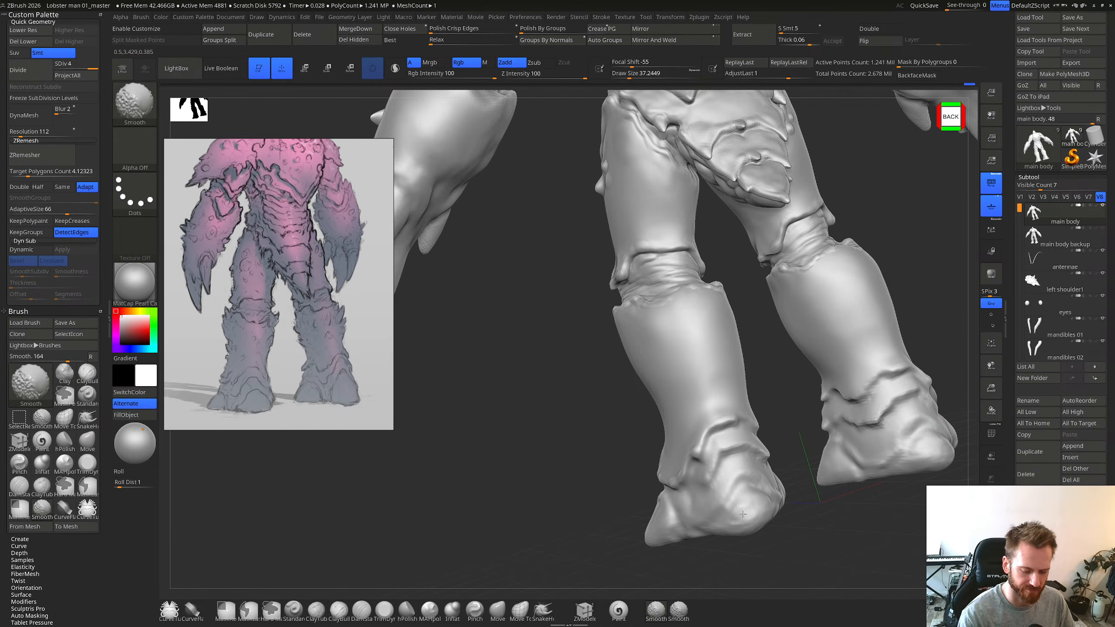
right_drag(741, 471, 804, 476)
shift+drag(727, 517, 724, 520)
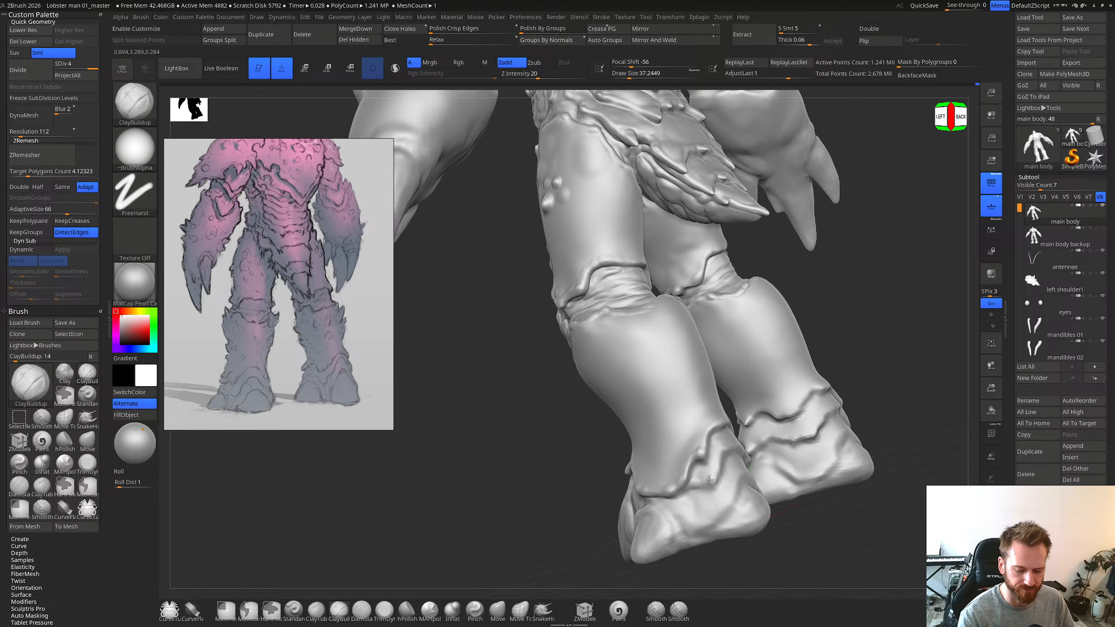
Step: Build up the ankle fold just below the rear shin rim with ClayBuildup, reducing the draw size to about 25
mouse_move(710, 480)
mouse_down()
mouse_move(719, 471)
mouse_move(712, 480)
mouse_up()
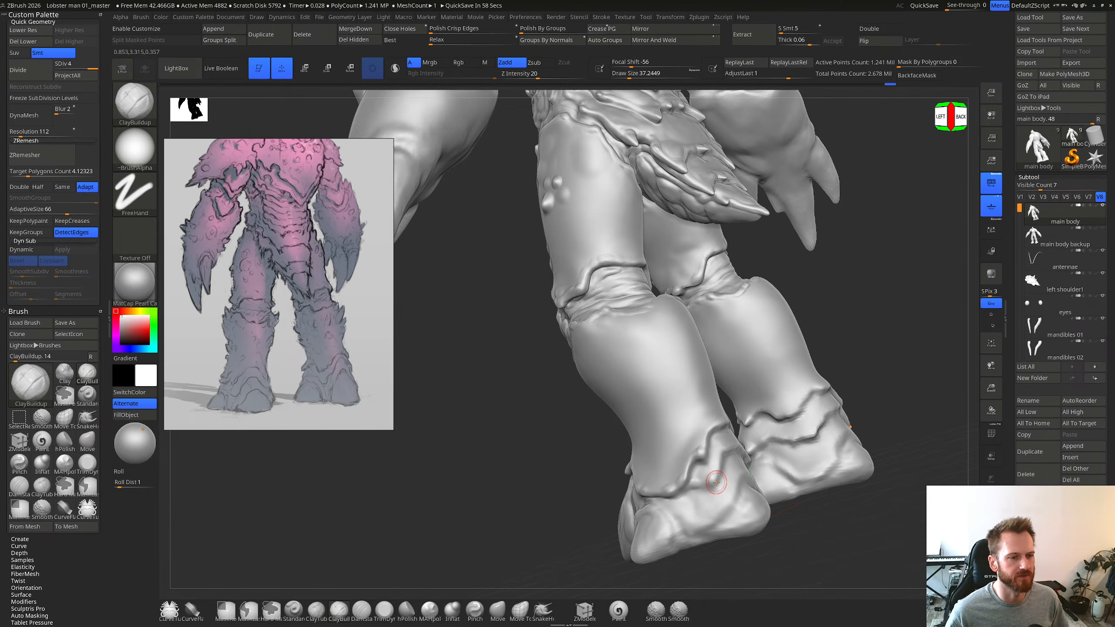
right_drag(717, 482, 721, 501)
key(s)
drag(729, 467, 725, 467)
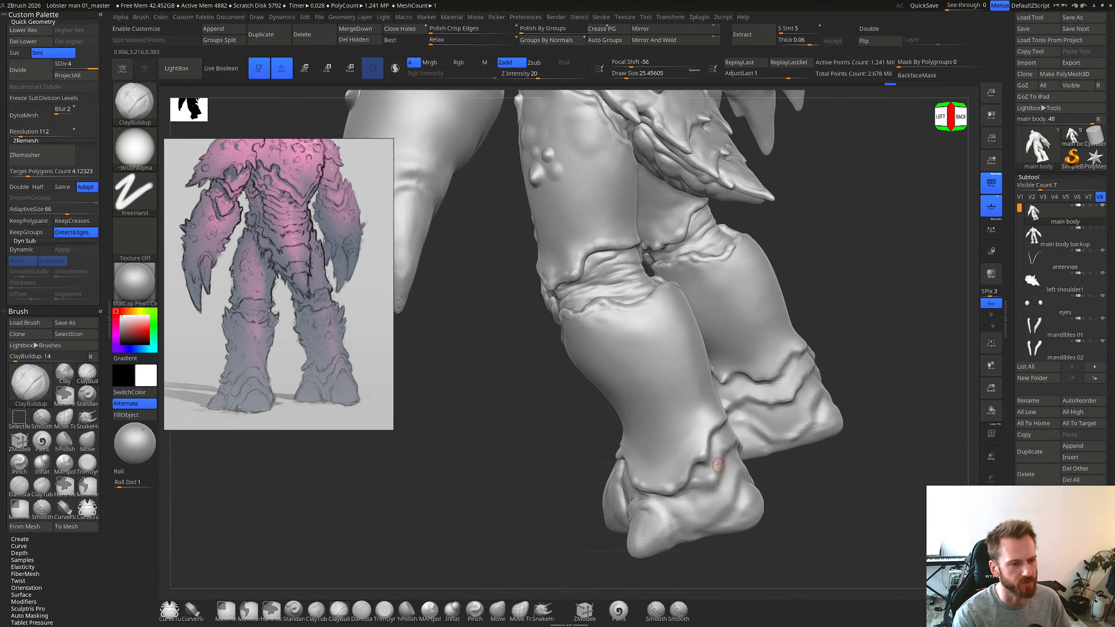
Step: Carve and soften the creases between the rear shin rim and ankle folds with DamStandard at draw size about 43
key(b)
key(d)
key(s)
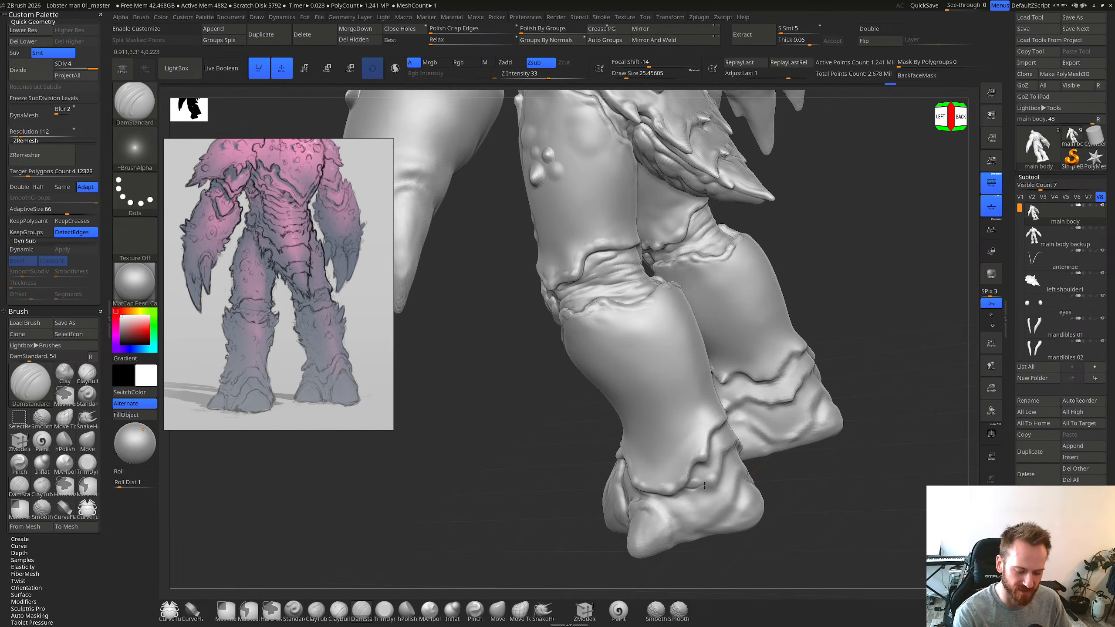
right_drag(729, 468, 723, 457)
ctrl+right_drag(723, 456, 711, 480)
key(s)
key(shift)
drag(711, 480, 708, 485)
right_drag(717, 468, 702, 478)
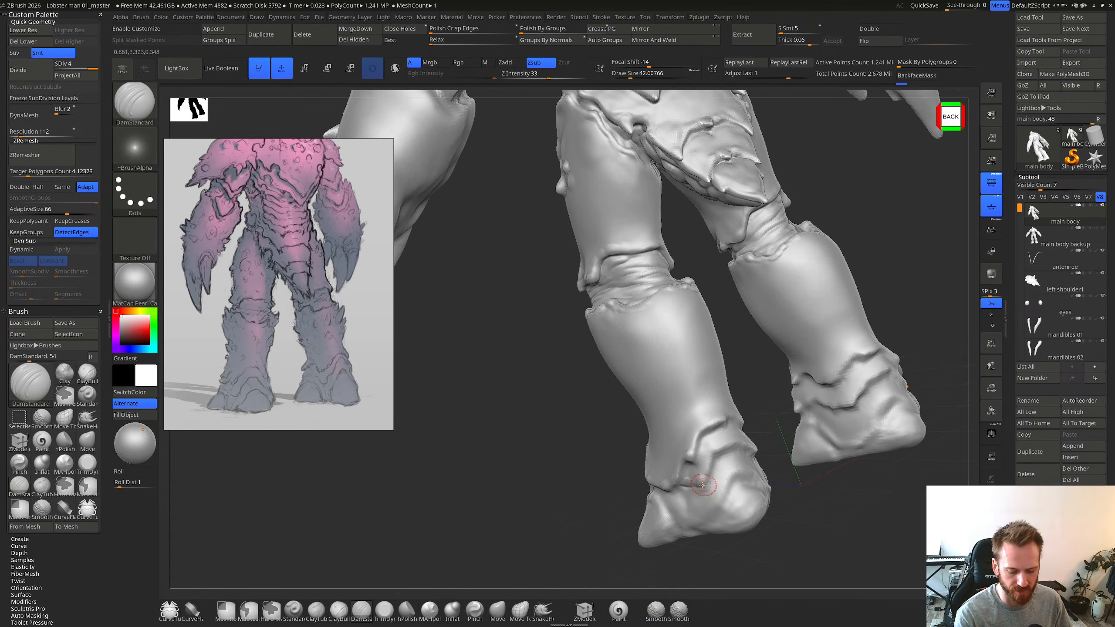
drag(704, 486, 717, 461)
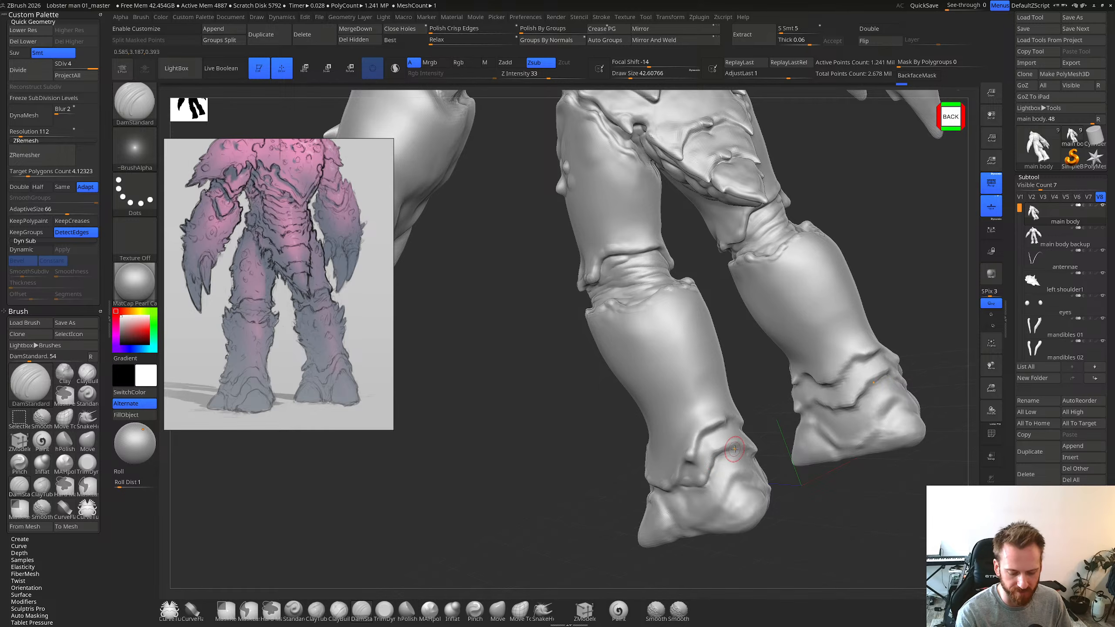
key(shift)
right_drag(712, 476, 679, 478)
Step: Build up the shin shell's surface above its outer lower rim with ClayBuildup at draw size about 43
key(b)
key(c)
key(b)
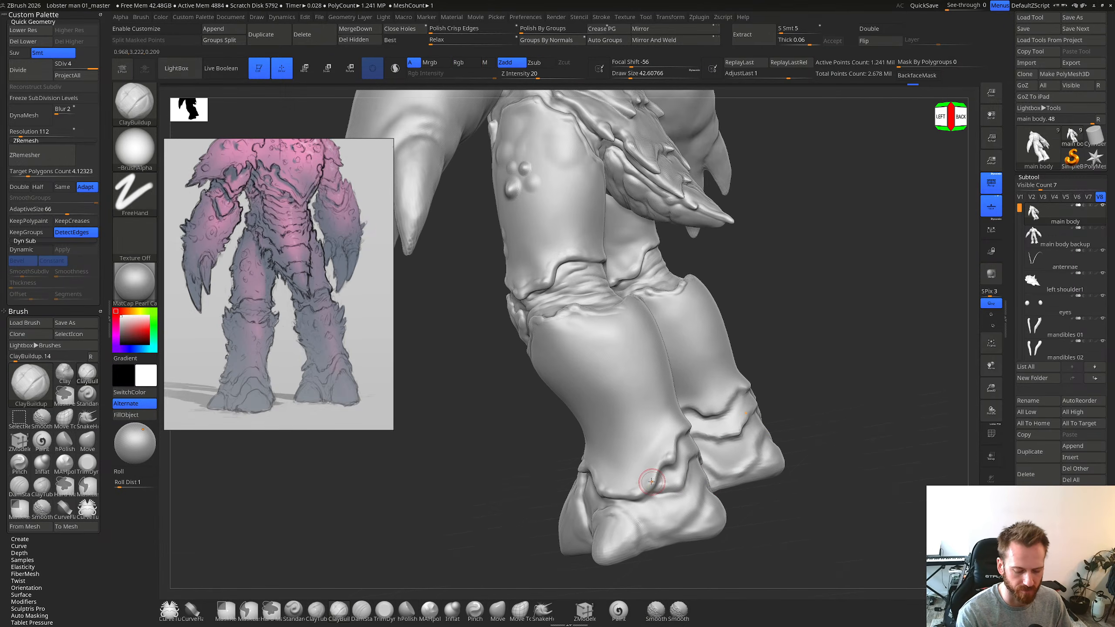
drag(638, 492, 647, 484)
Step: Check the lower leg forms at subdivision level 2 and return the main body to level 4
mouse_move(709, 451)
right_down()
mouse_move(729, 449)
mouse_move(705, 453)
right_up()
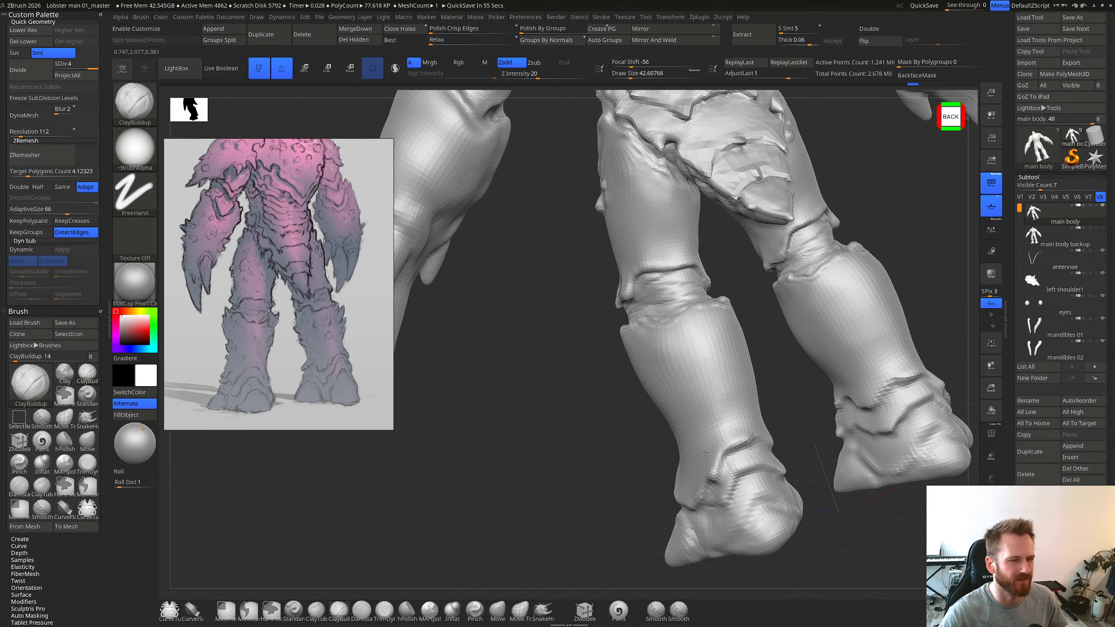
mouse_move(706, 453)
right_down()
mouse_move(727, 442)
mouse_move(702, 421)
mouse_move(709, 455)
mouse_move(715, 436)
mouse_move(692, 418)
right_up()
key(shift+d)
key(shift+d)
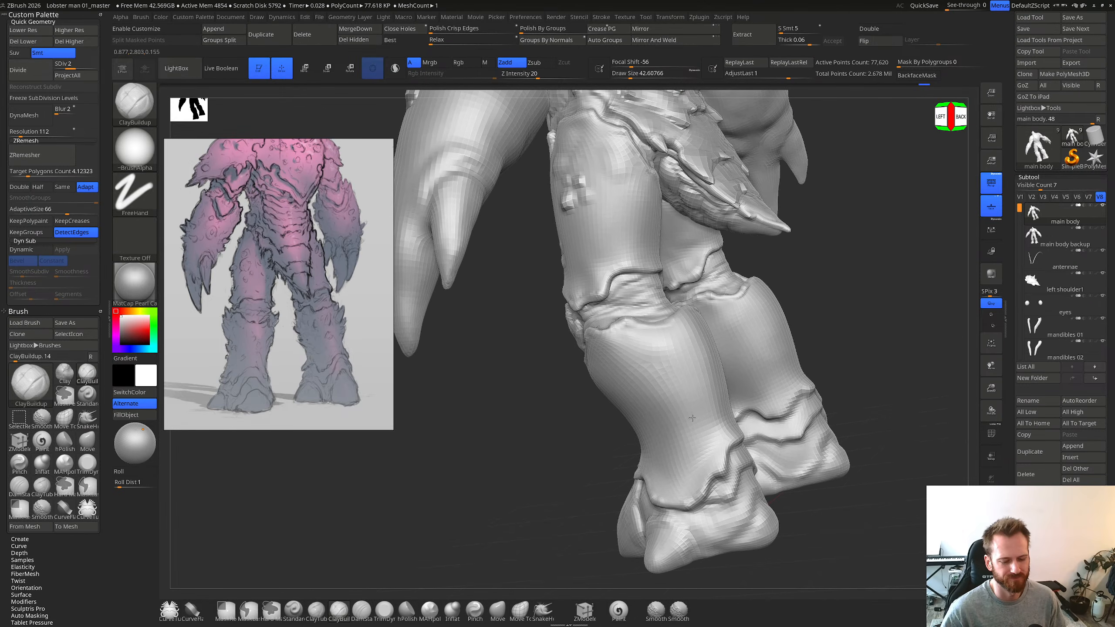
mouse_move(832, 318)
right_down()
mouse_move(824, 325)
mouse_move(843, 327)
right_up()
Step: Smooth and refine the outer rear shin rim and its ankle fold with ClayBuildup at draw size about 29
key(shift)
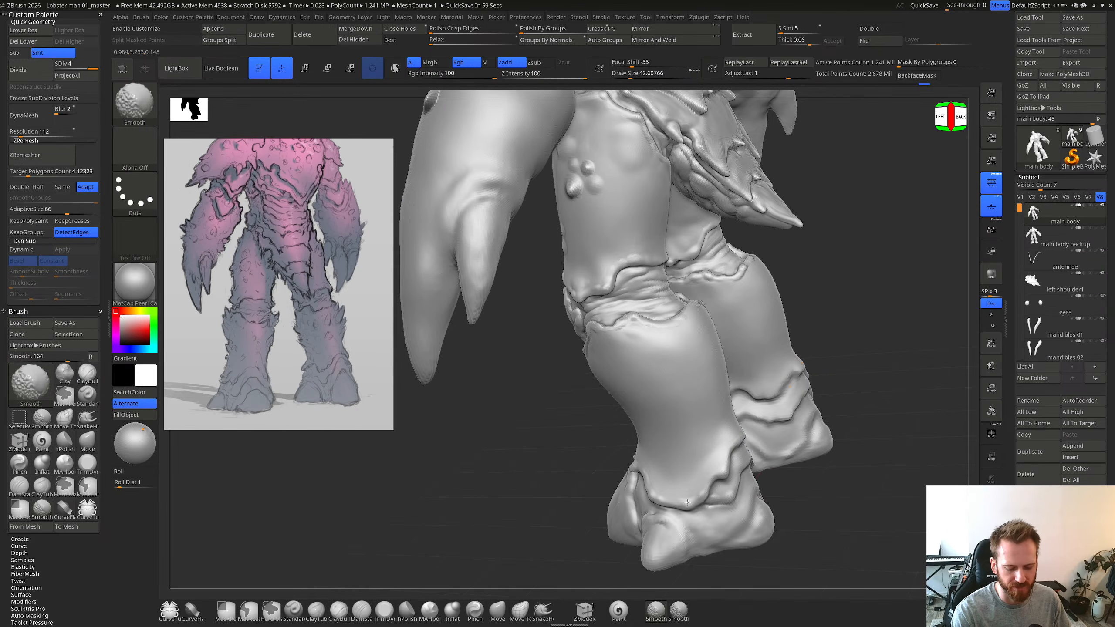
key(s)
drag(693, 501, 690, 501)
drag(689, 505, 688, 505)
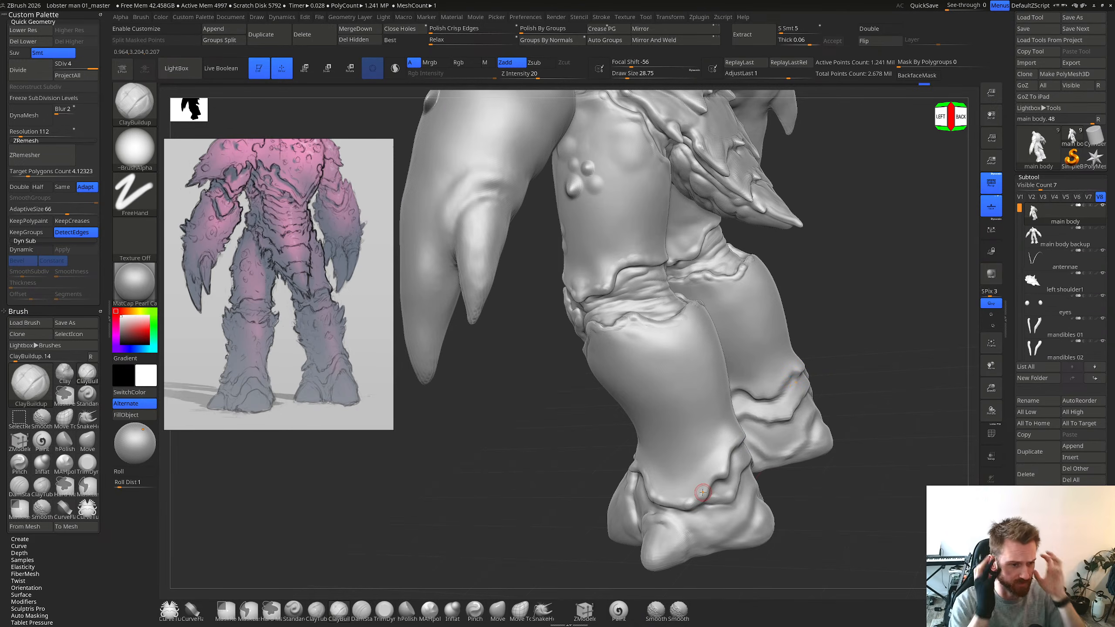
mouse_move(705, 438)
right_down()
mouse_move(705, 402)
mouse_move(717, 441)
right_up()
drag(702, 496, 699, 501)
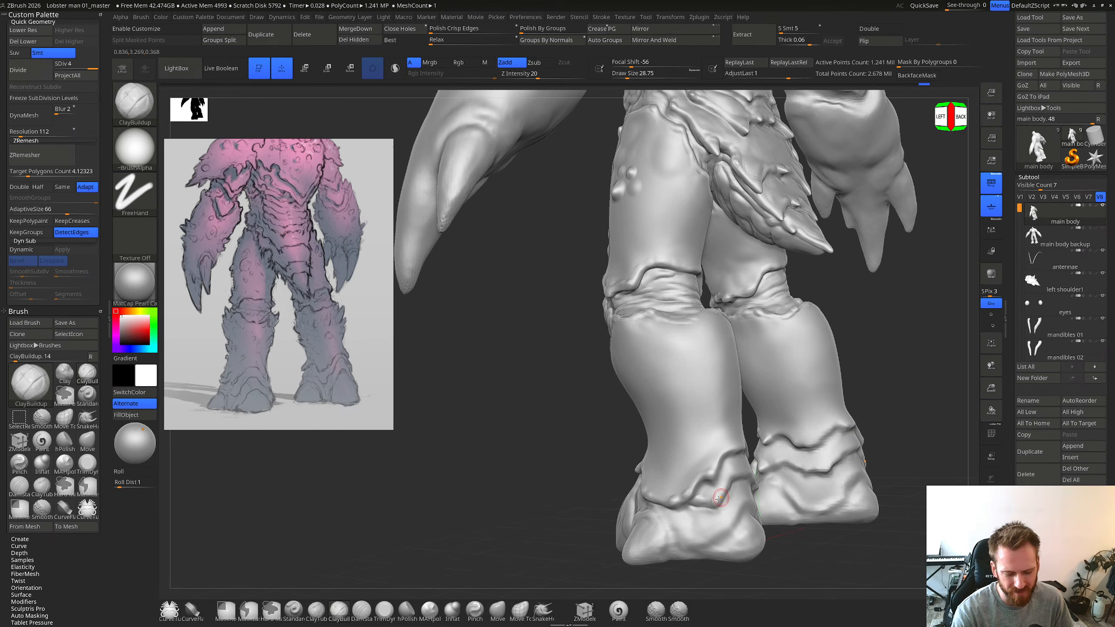
mouse_move(711, 471)
right_down()
mouse_move(716, 501)
mouse_move(731, 457)
right_up()
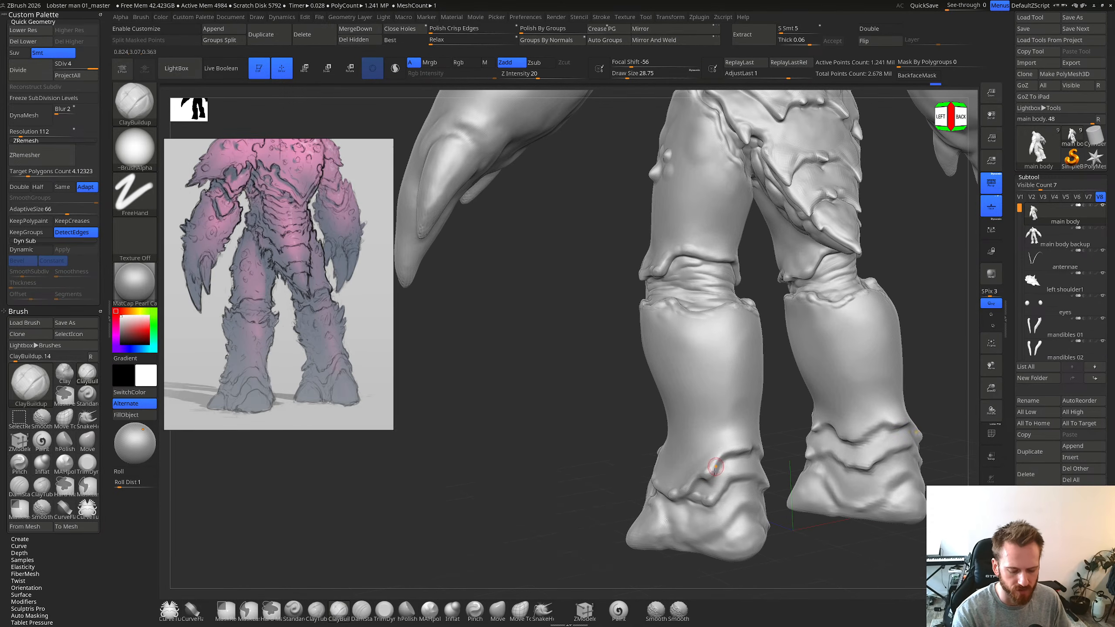
Step: Define and smooth the crease under the rear shin rim above the heel with DamStandard at draw size about 36
key(b)
key(d)
key(s)
mouse_move(721, 464)
right_down()
mouse_move(767, 443)
mouse_move(719, 473)
right_up()
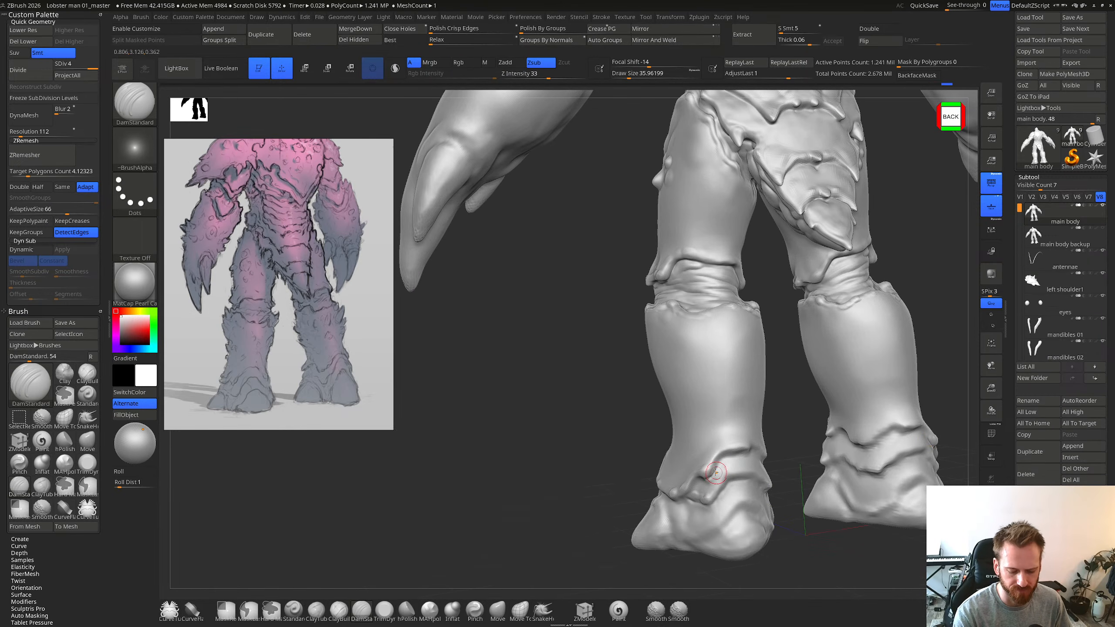
key(shift)
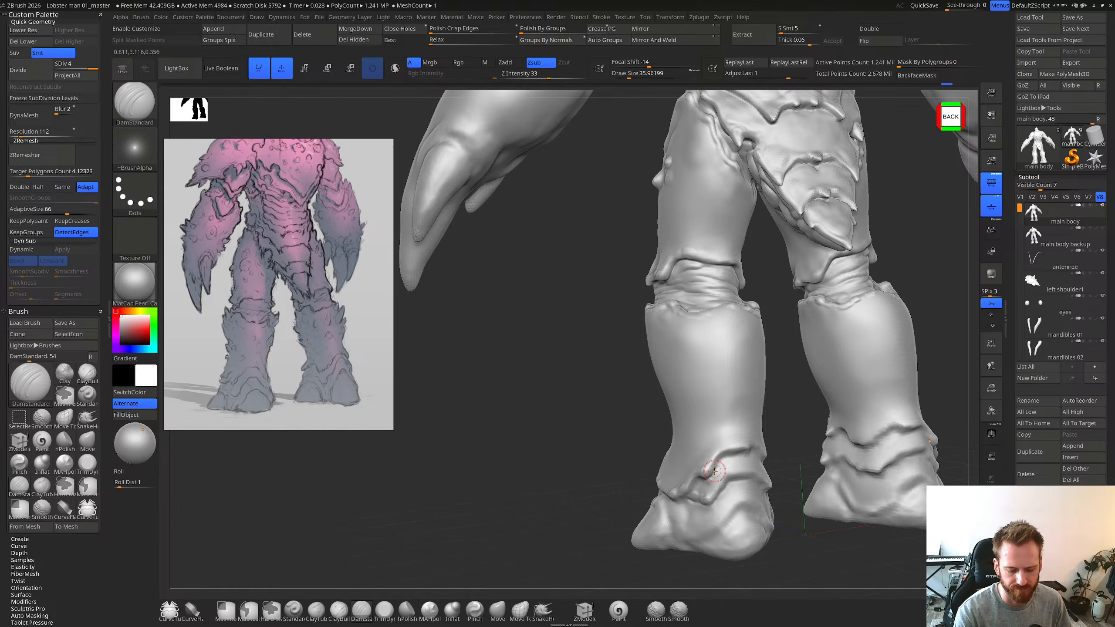
key(shift)
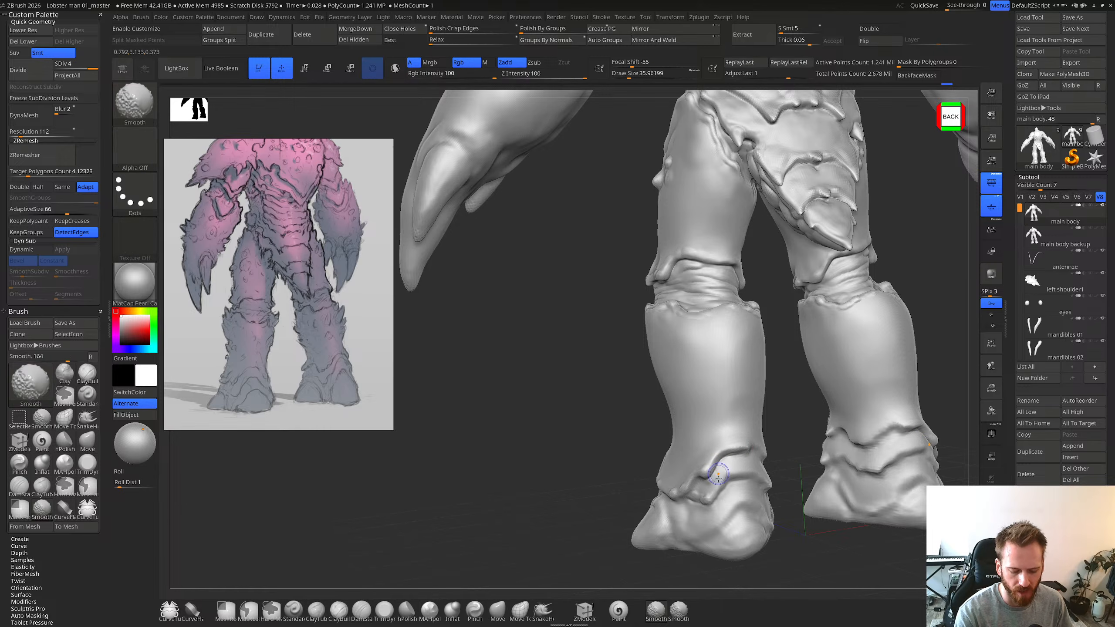
mouse_move(745, 436)
right_down()
mouse_move(739, 447)
mouse_move(749, 447)
mouse_move(714, 446)
mouse_move(761, 453)
mouse_move(769, 467)
right_up()
key(shift)
Step: Build up and smooth the rear ankle folds and shin rim with ClayBuildup at draw size about 36
key(b)
key(c)
key(b)
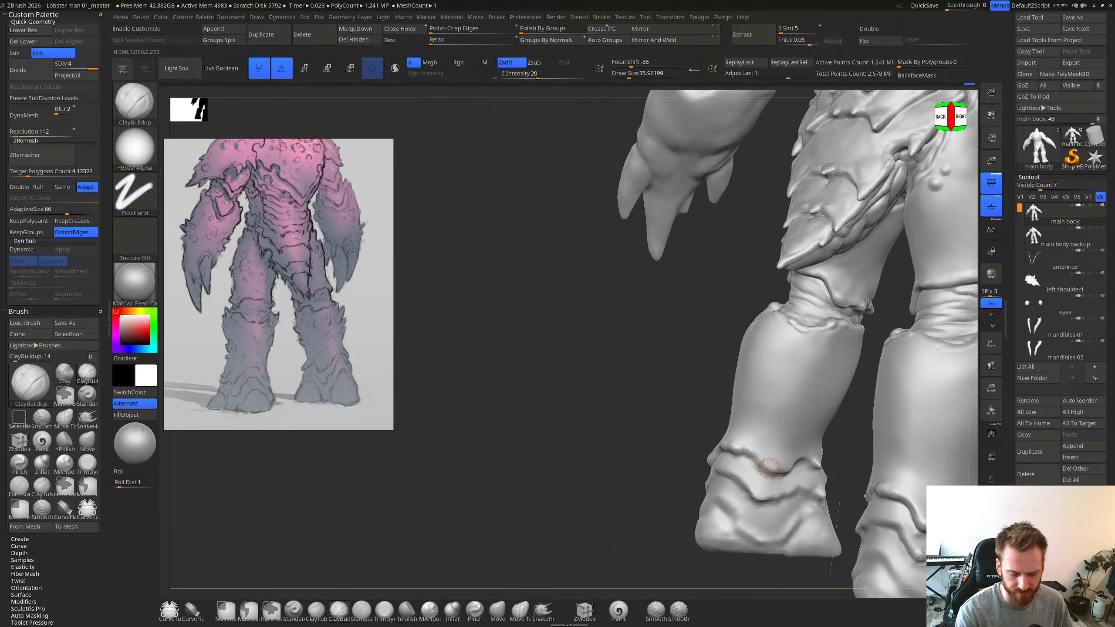
mouse_move(768, 455)
shift+mouse_down()
mouse_move(764, 463)
mouse_move(771, 456)
shift+mouse_up()
mouse_move(780, 441)
right_down()
mouse_move(802, 445)
mouse_move(807, 464)
mouse_move(753, 477)
mouse_move(771, 451)
right_up()
mouse_move(743, 459)
shift+mouse_down()
mouse_move(764, 454)
mouse_move(734, 465)
shift+mouse_up()
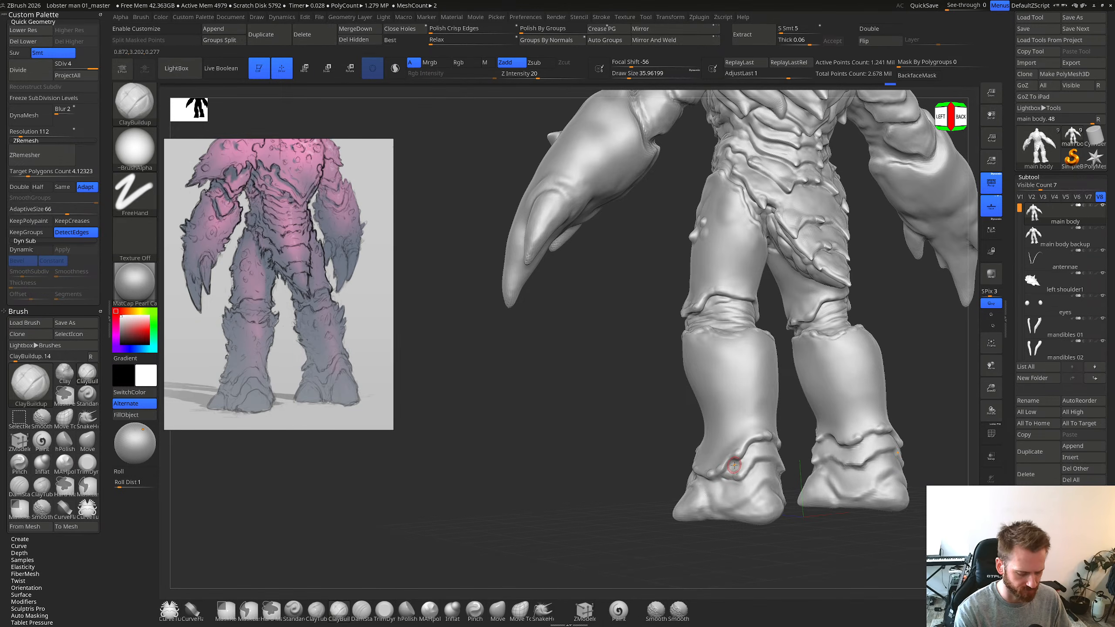
Step: Flatten the rear outer shin rim with TrimDynamic and rework it with ClayBuildup and smoothing at draw size about 36
key(b)
key(t)
key(d)
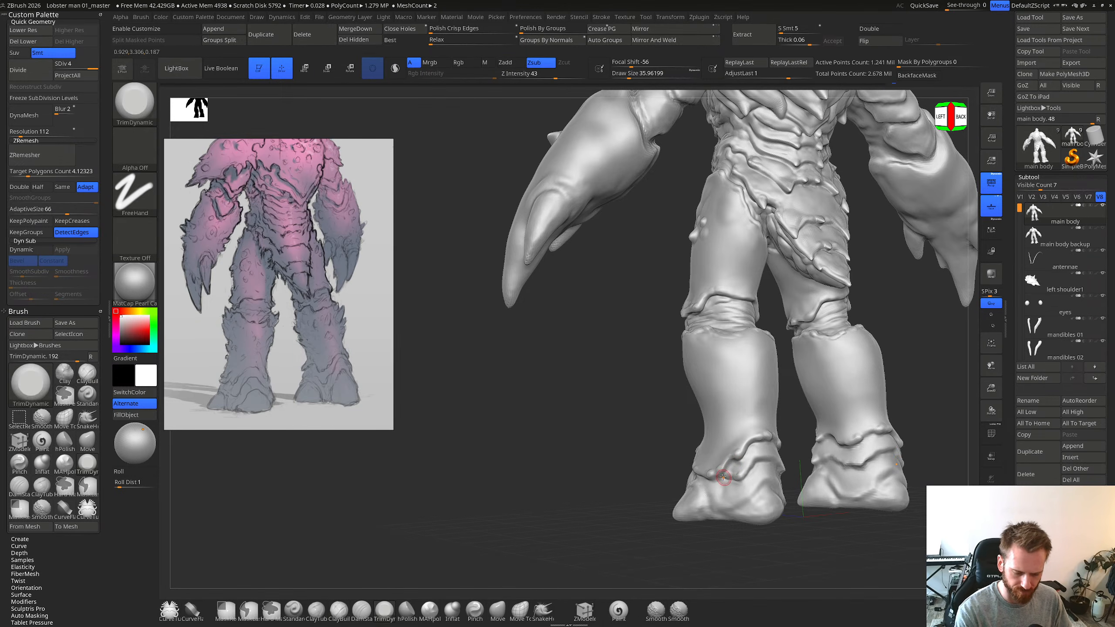
key(b)
key(c)
key(b)
shift+drag(735, 459, 728, 465)
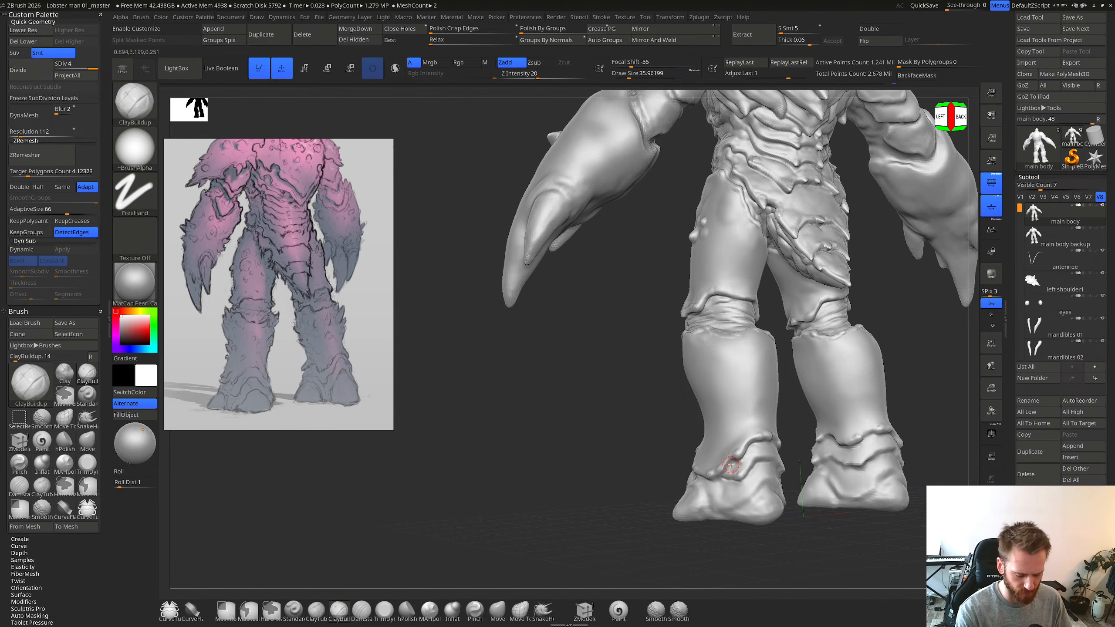
Step: Deepen the crease under the outer rear shin rim with DamStandard at draw size about 36 and smooth the fold beside it
key(b)
key(d)
key(s)
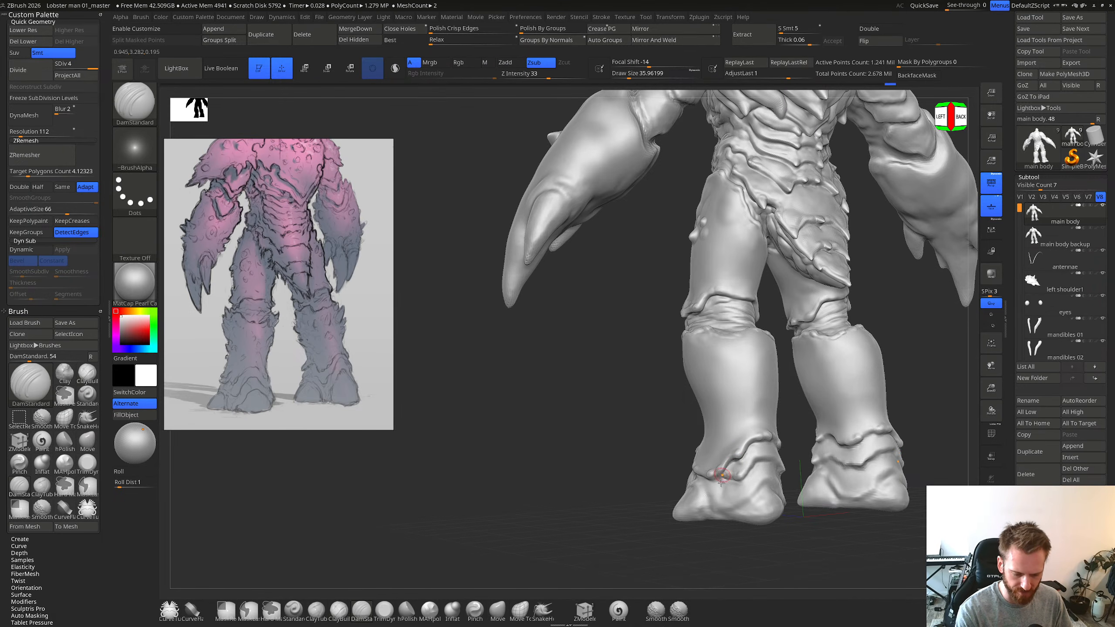
right_drag(721, 480, 740, 460)
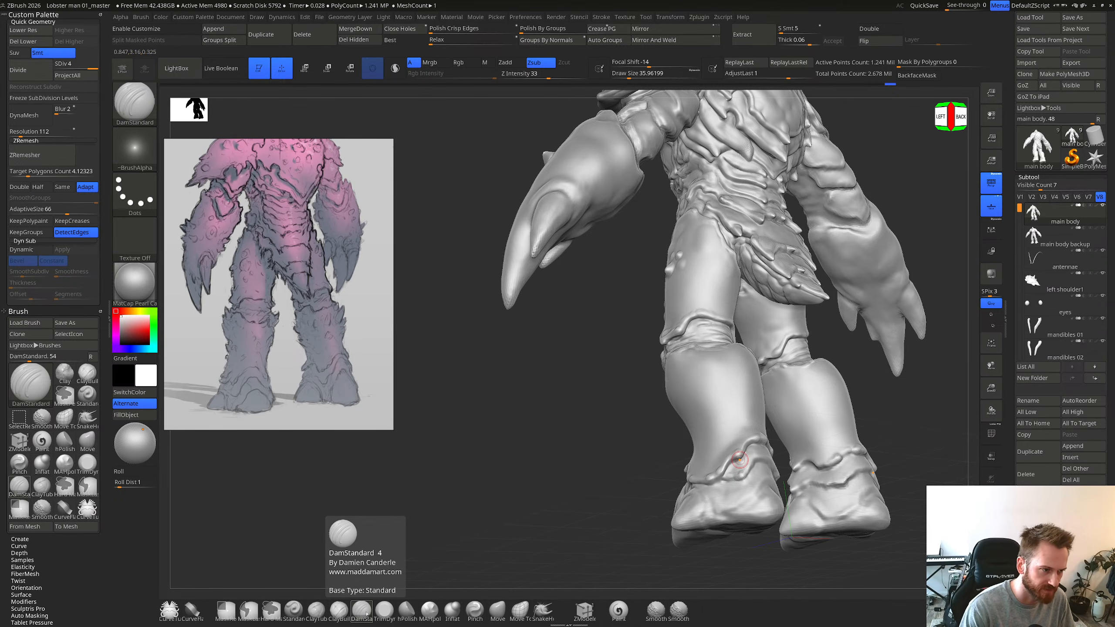
right_drag(742, 458, 747, 418)
shift+drag(708, 460, 714, 454)
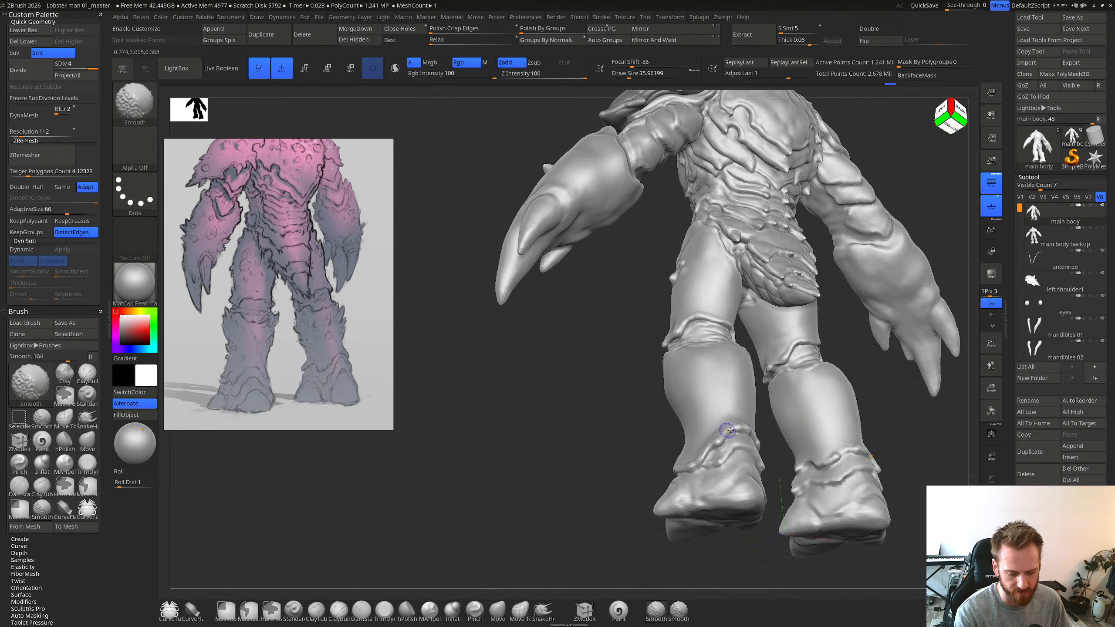
Step: Flatten the outer rear ankle fold with TrimDynamic and recut its crease with DamStandard at draw size about 36
mouse_move(728, 430)
right_down()
mouse_move(708, 467)
mouse_move(721, 463)
right_up()
key(b)
key(t)
key(d)
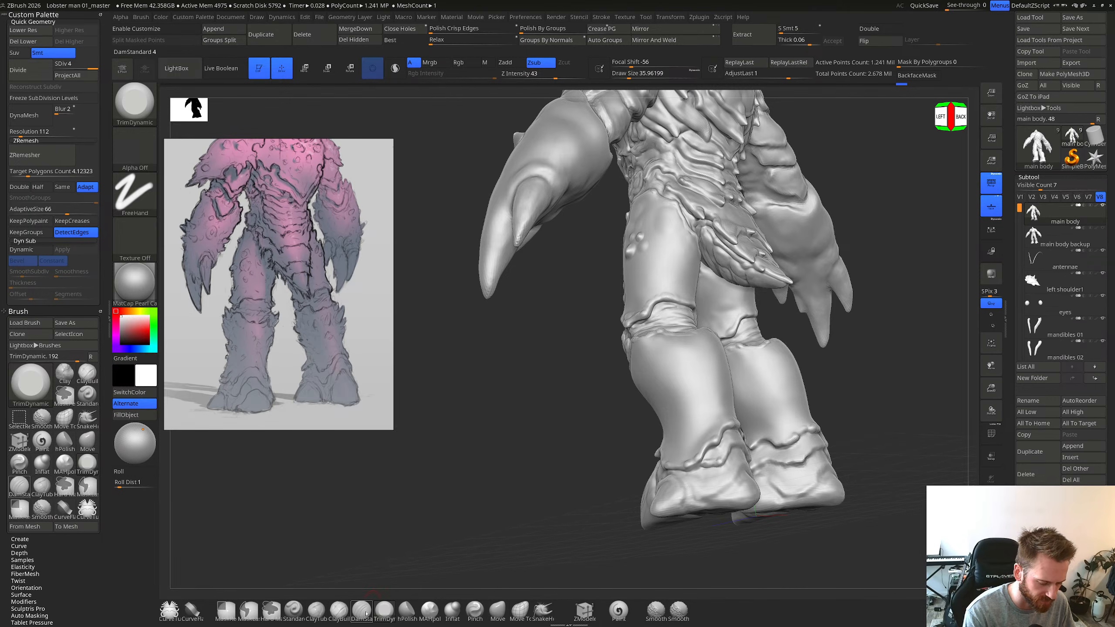
right_drag(724, 461, 738, 459)
key(b)
key(d)
key(s)
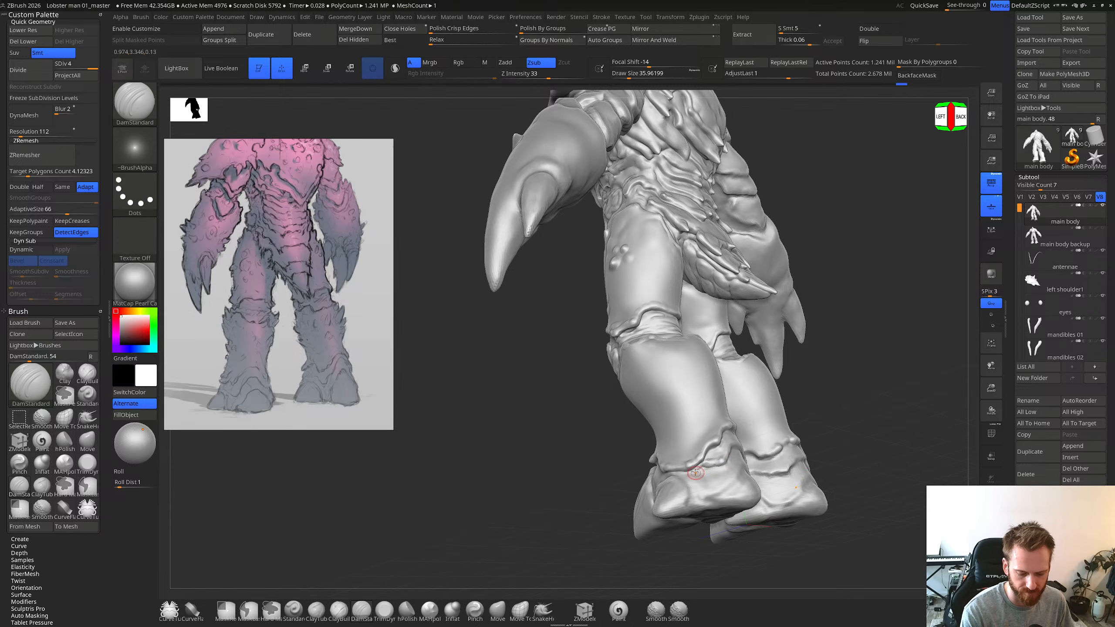
mouse_move(726, 465)
right_down()
mouse_move(714, 466)
mouse_move(719, 449)
right_up()
Step: Build up the rear shin rim and outer ankle fold with ClayBuildup at draw size about 36 and smooth the transitions
key(b)
key(c)
key(b)
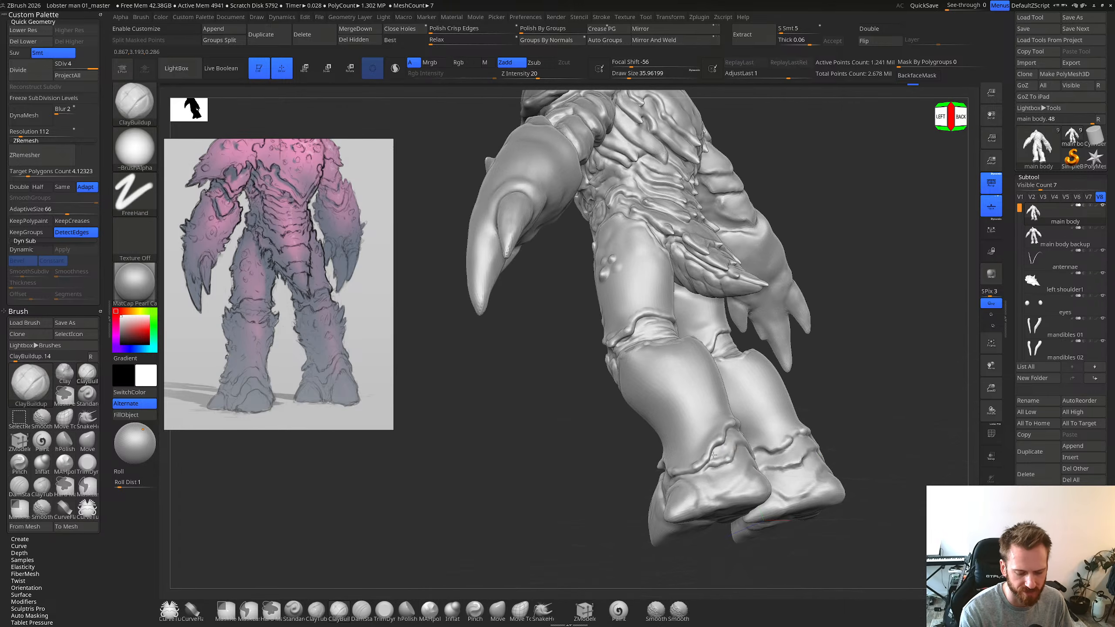
drag(722, 450, 714, 455)
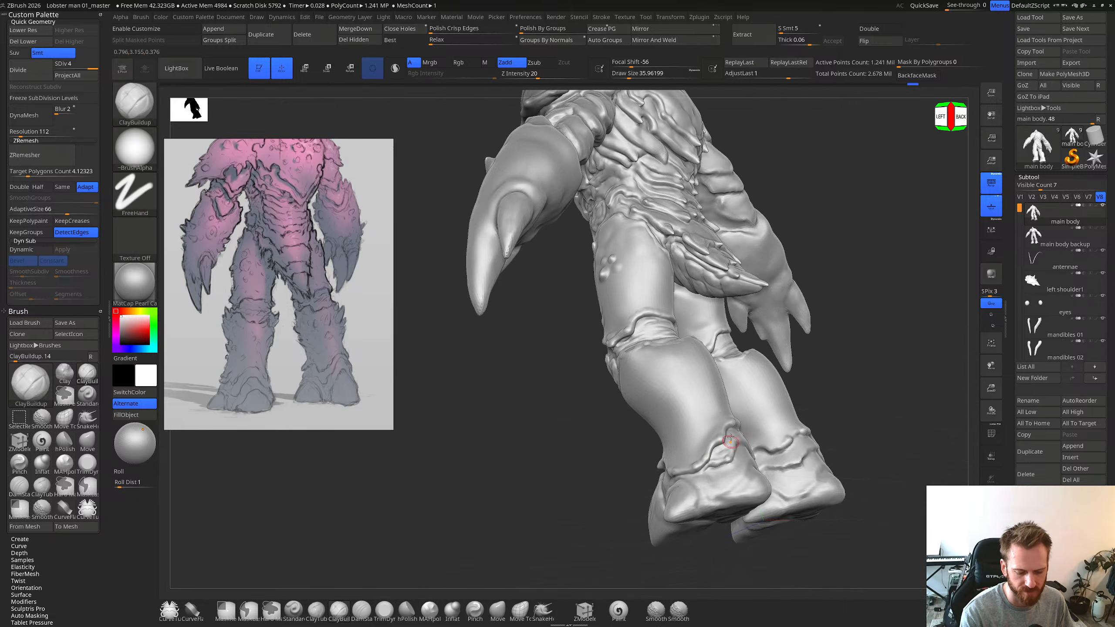
mouse_move(730, 441)
right_down()
mouse_move(717, 459)
mouse_move(738, 439)
right_up()
key(shift)
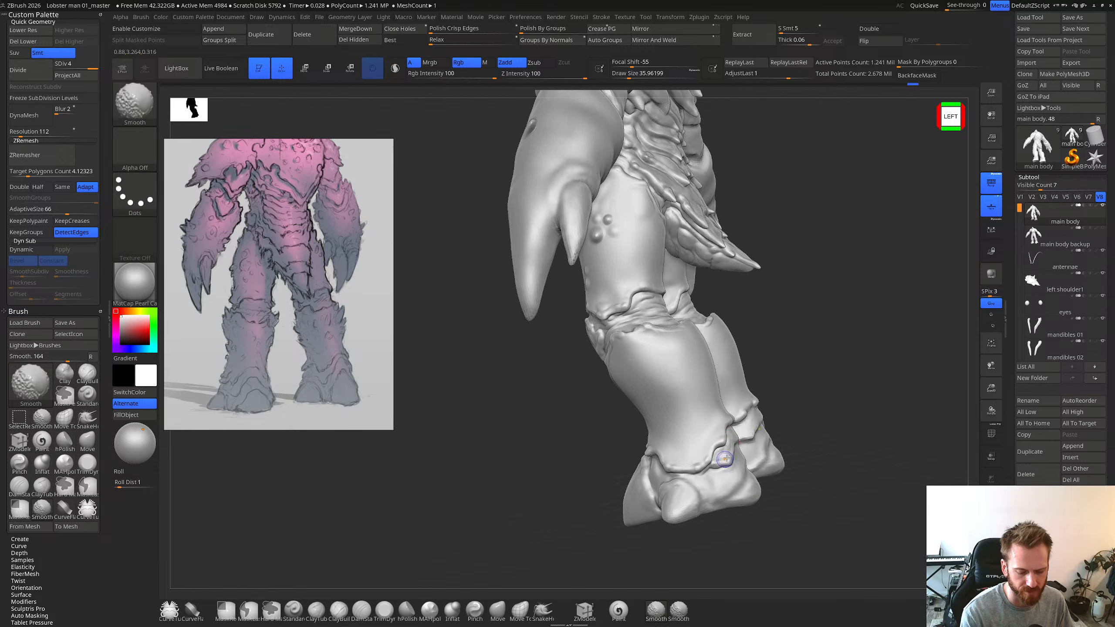
drag(719, 457, 728, 453)
right_drag(740, 434, 720, 447)
key(shift)
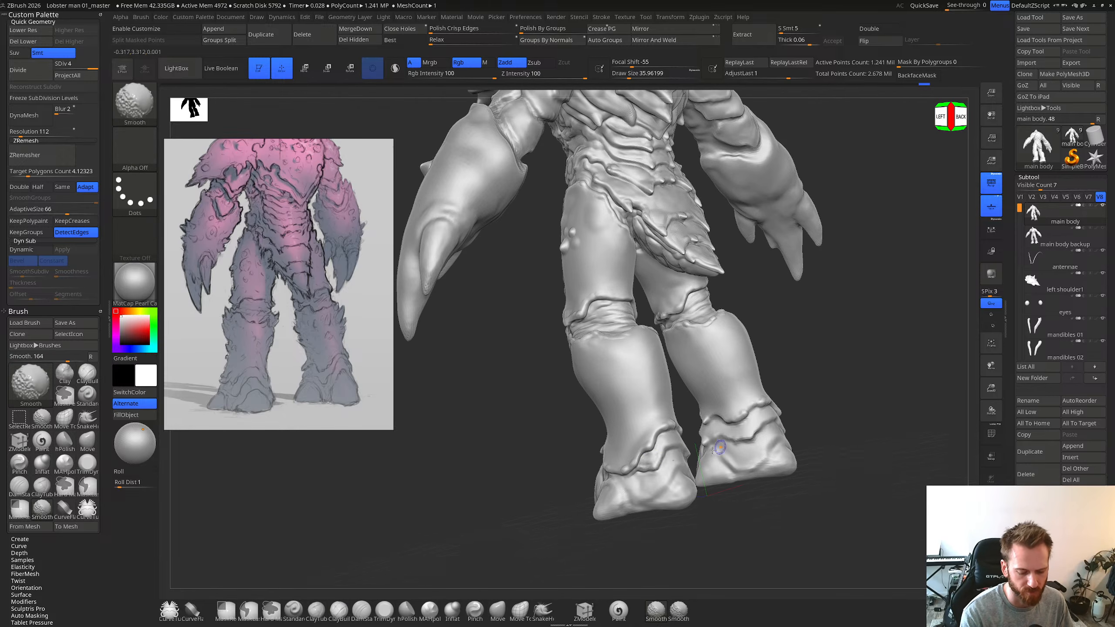
mouse_move(652, 459)
right_down()
mouse_move(654, 421)
mouse_move(705, 455)
mouse_move(661, 479)
mouse_move(660, 467)
right_up()
key(shift)
Step: Sharpen the creases between the rear ankle folds and above the heel with DamStandard at draw size about 36
key(b)
key(d)
key(s)
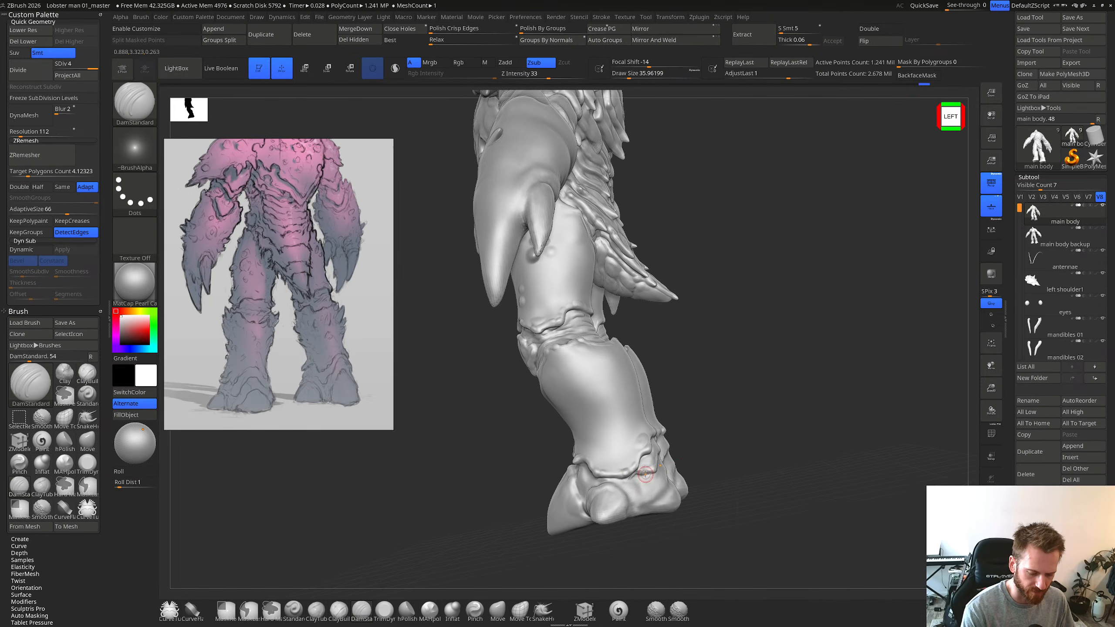
right_drag(645, 474, 640, 464)
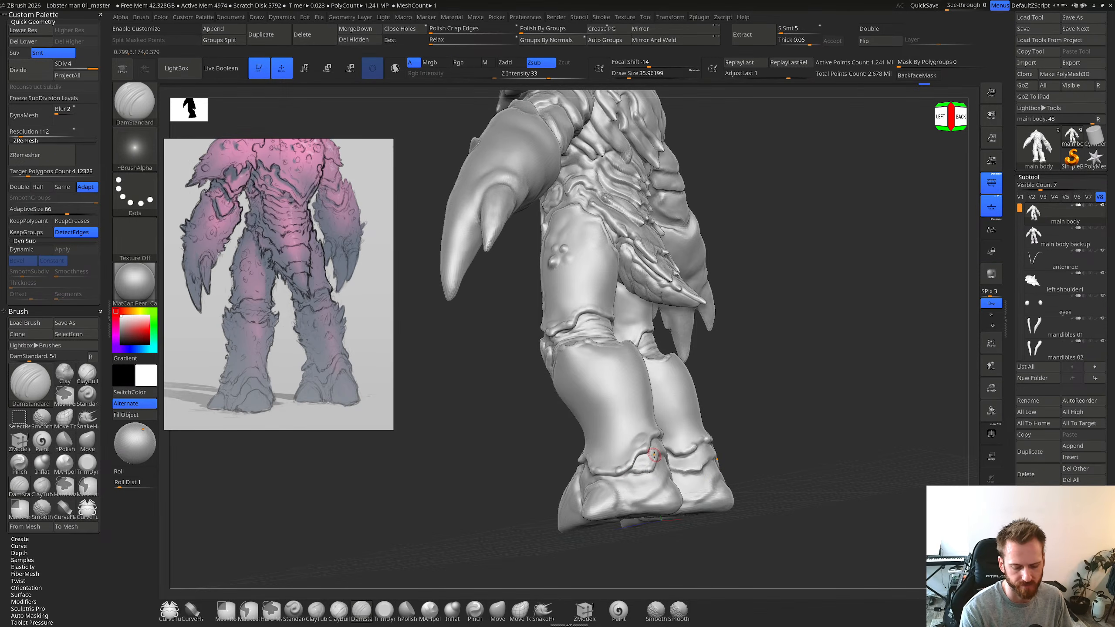
mouse_move(663, 478)
right_down()
mouse_move(655, 491)
mouse_move(705, 477)
mouse_move(675, 474)
right_up()
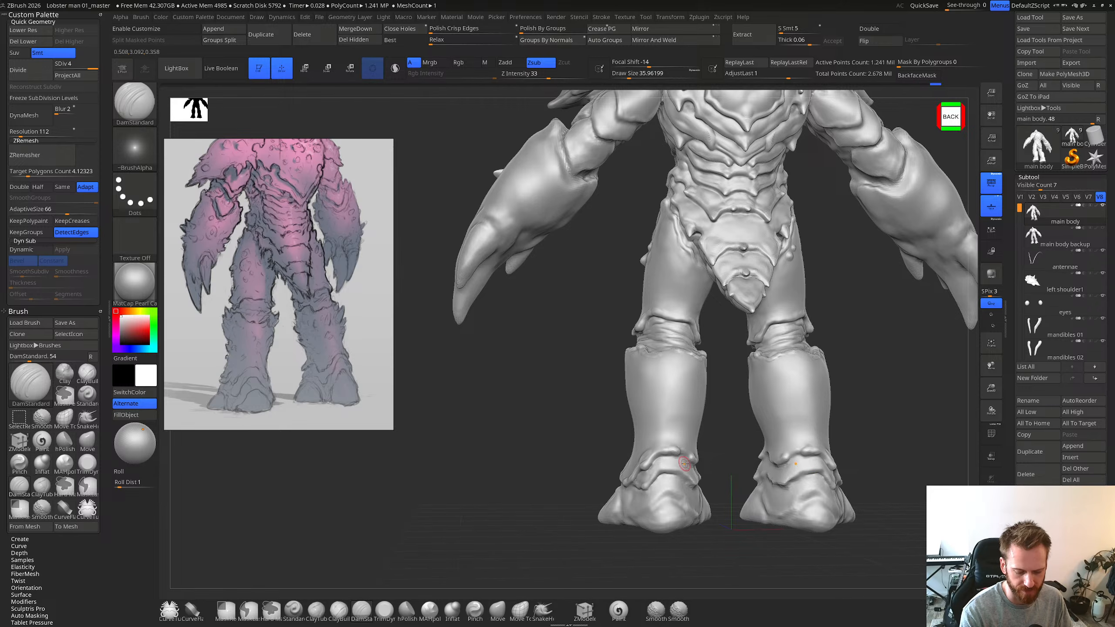
mouse_move(684, 463)
right_down()
mouse_move(679, 477)
mouse_move(672, 468)
right_up()
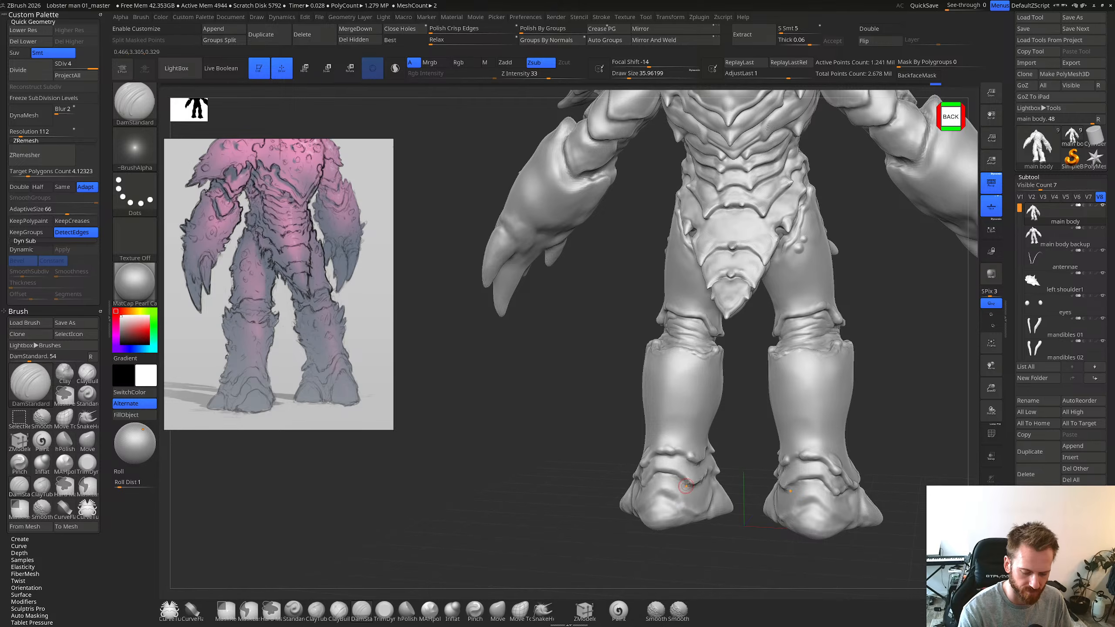
right_drag(683, 424, 721, 439)
Step: Add volume to the inner rear ankle folds with ClayBuildup at draw size about 36 and smooth them
key(b)
key(c)
key(b)
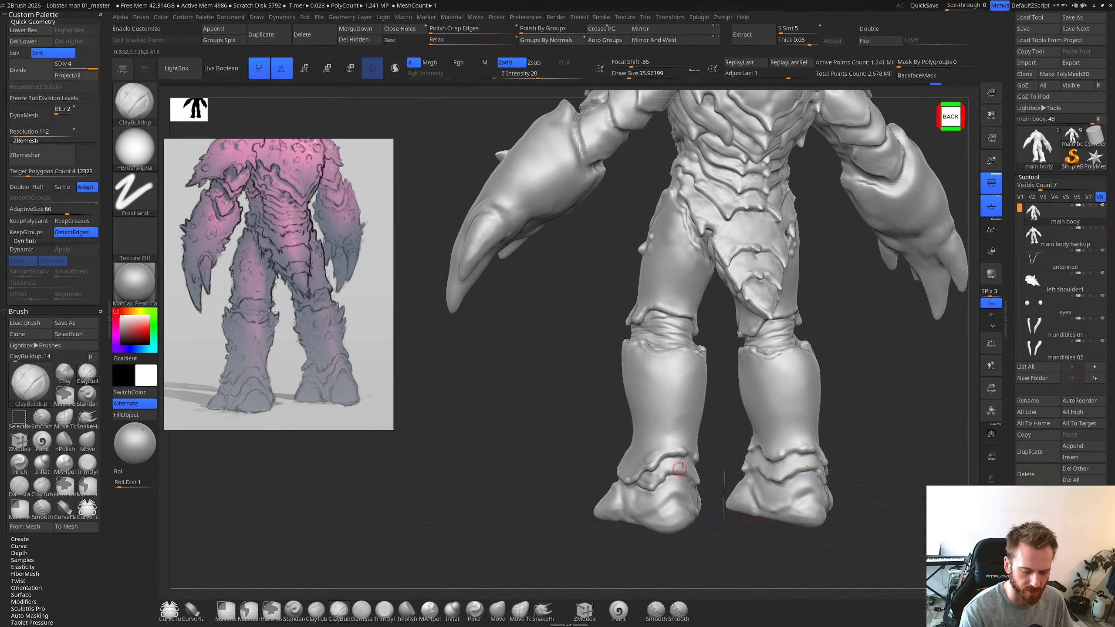
right_drag(679, 470, 704, 478)
key(shift)
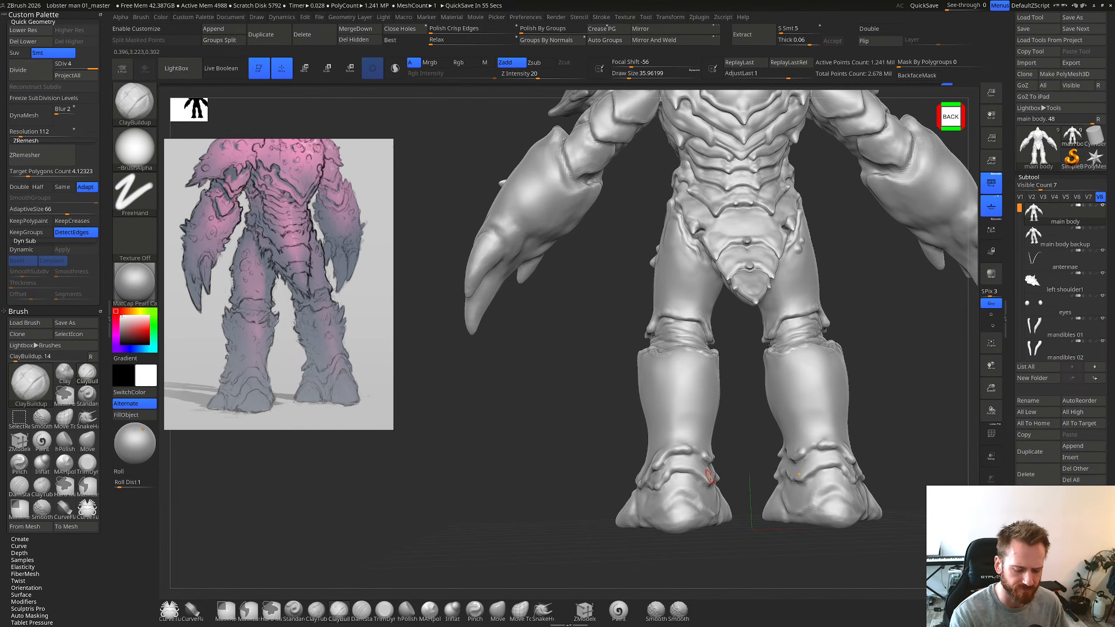
mouse_move(710, 476)
right_down()
mouse_move(701, 482)
mouse_move(726, 479)
right_up()
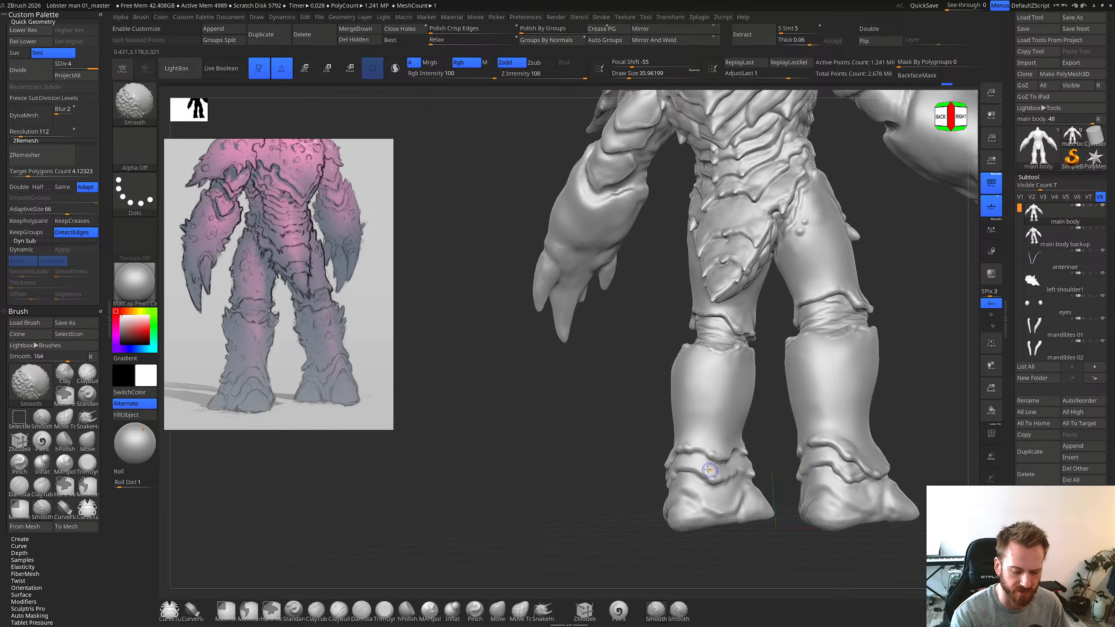
shift+drag(708, 470, 715, 471)
right_drag(724, 477, 733, 474)
drag(720, 463, 708, 460)
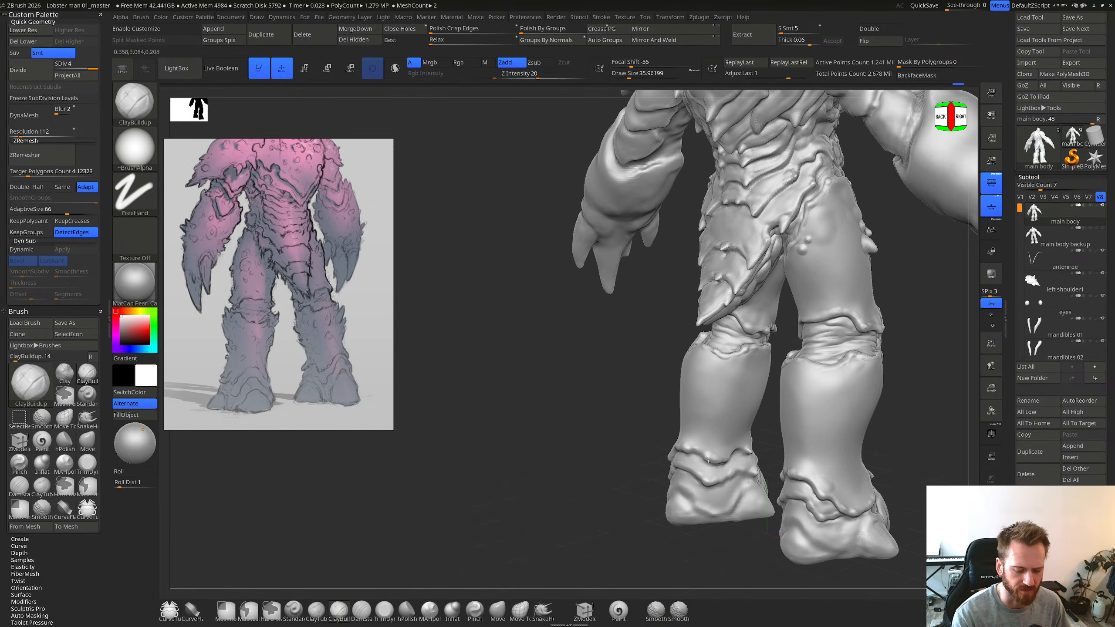
mouse_move(712, 435)
right_down()
mouse_move(708, 462)
mouse_move(727, 463)
mouse_move(731, 421)
mouse_move(716, 437)
mouse_move(735, 429)
mouse_move(732, 418)
mouse_move(703, 424)
mouse_move(700, 441)
right_up()
Step: Reshape the rear ankle folds and shin rim contour with the Move brush, reducing the draw size to about 22
key(b)
key(m)
key(v)
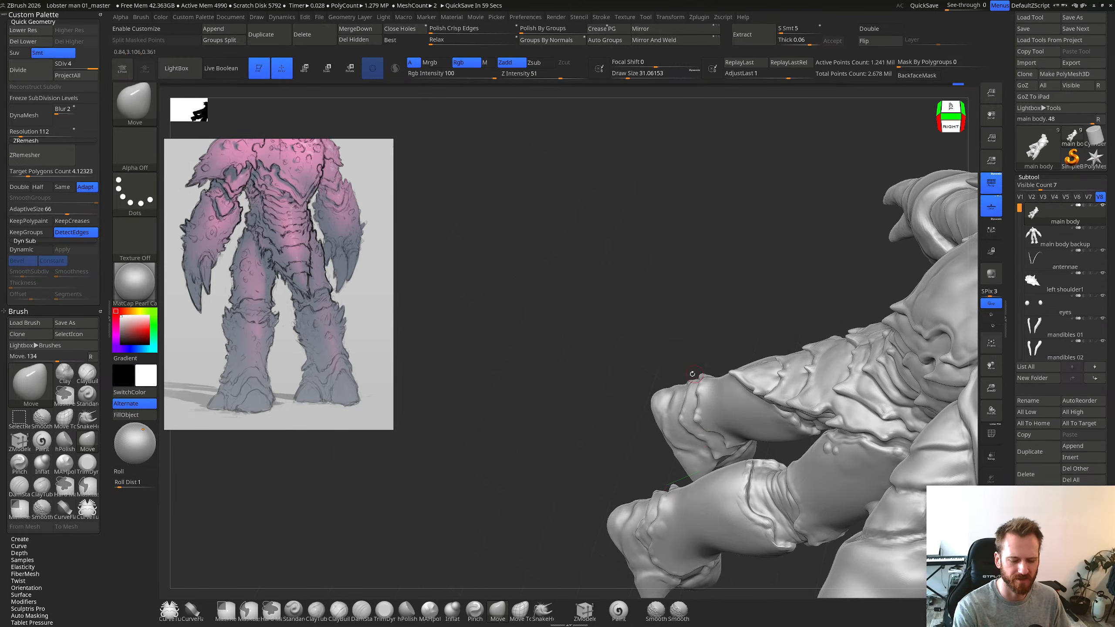
right_drag(692, 374, 691, 495)
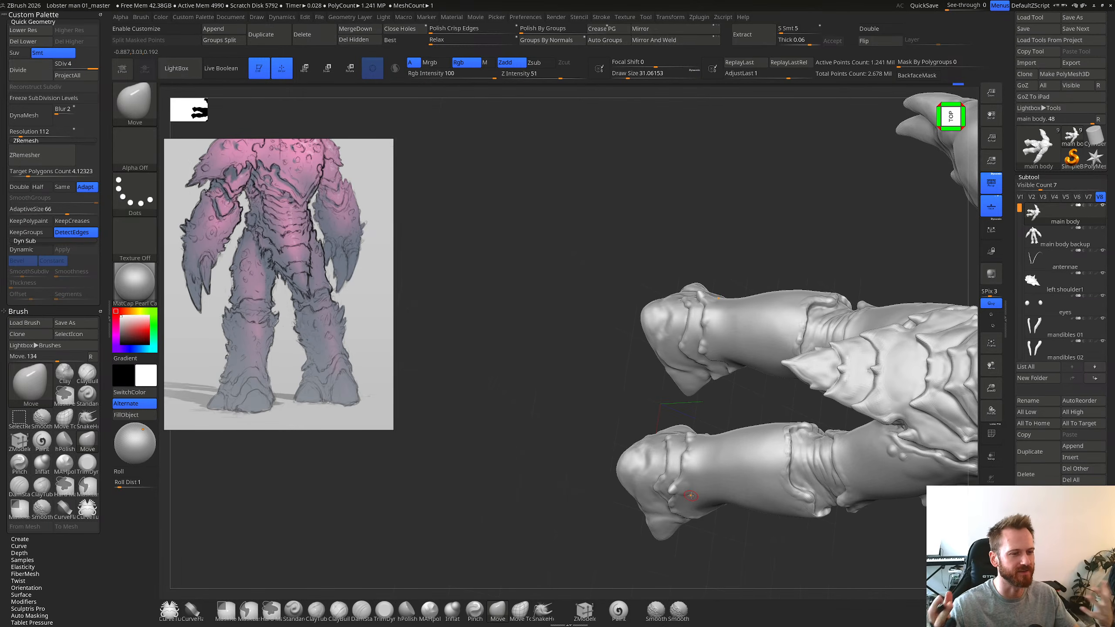
mouse_move(702, 410)
right_down()
mouse_move(681, 414)
mouse_move(659, 471)
mouse_move(685, 419)
right_up()
key(s)
drag(685, 419, 672, 447)
mouse_move(671, 450)
right_down()
mouse_move(672, 398)
mouse_move(659, 443)
right_up()
drag(658, 459, 657, 450)
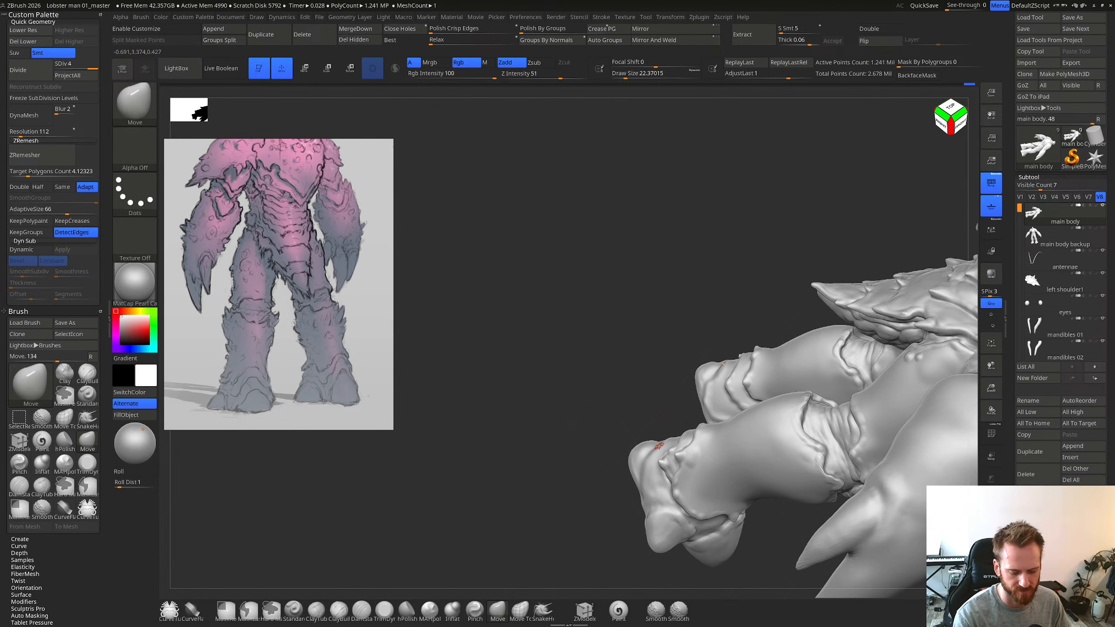
mouse_move(657, 449)
right_down()
mouse_move(685, 461)
mouse_move(660, 419)
mouse_move(721, 394)
mouse_move(712, 365)
mouse_move(698, 495)
right_up()
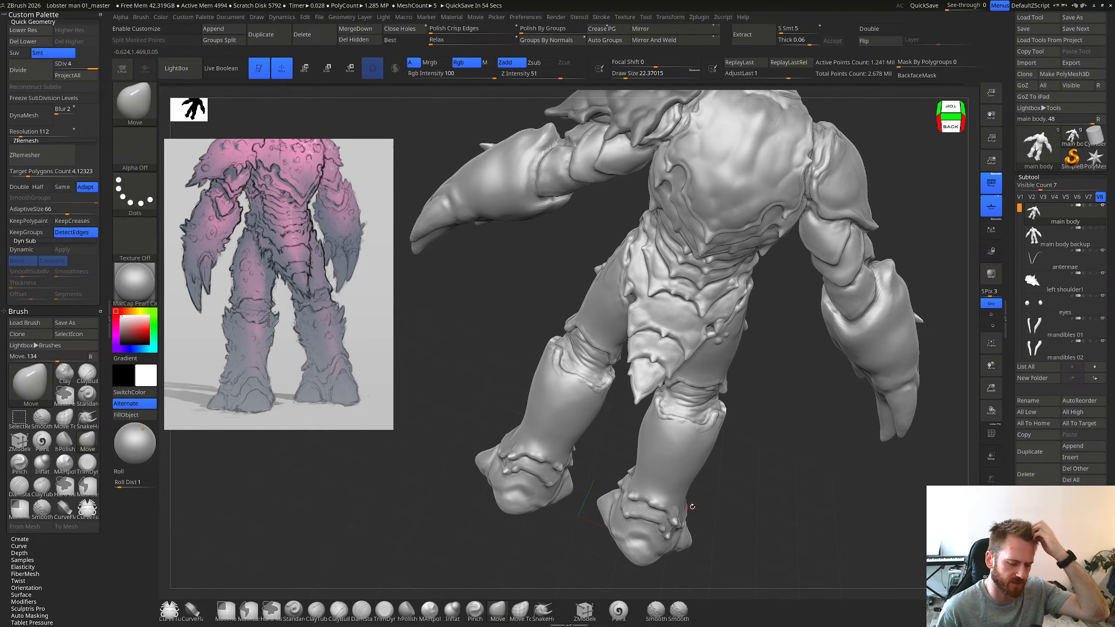
Step: Adjust the rear shin rim's edge above the heel with the Move brush, starting at draw size about 22
drag(692, 507, 603, 464)
drag(685, 505, 632, 435)
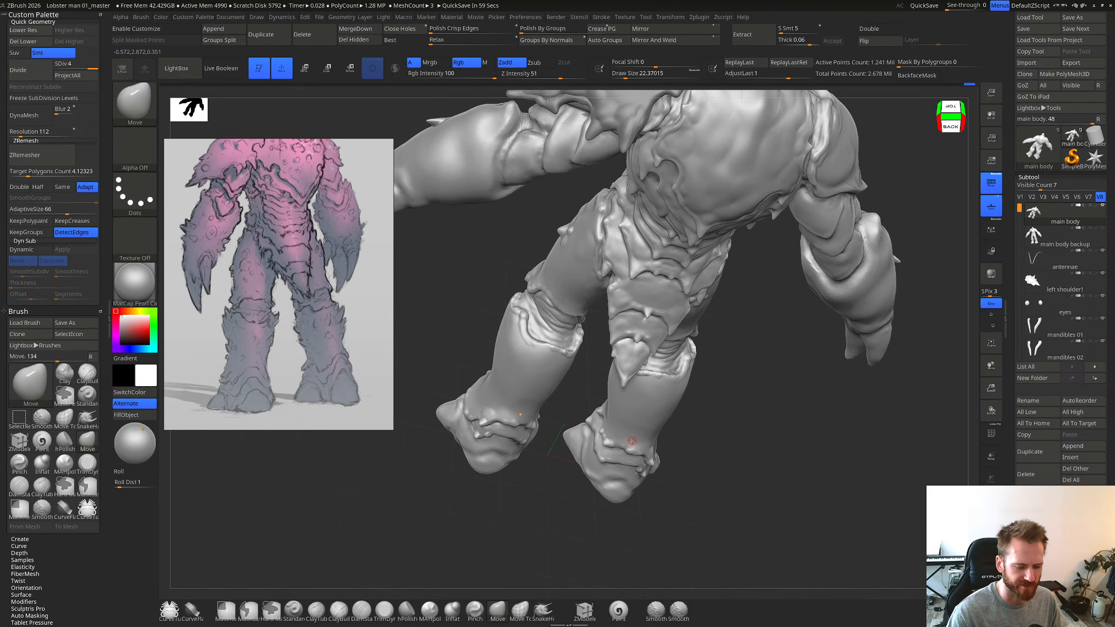
mouse_move(632, 441)
right_down()
mouse_move(646, 402)
mouse_move(643, 418)
right_up()
key(s)
drag(642, 417, 646, 416)
Step: Build up and smooth the lower shin just above its rim with ClayBuildup at draw size about 56
mouse_move(610, 384)
right_down()
mouse_move(620, 388)
mouse_move(609, 406)
right_up()
key(b)
key(c)
key(b)
key(s)
drag(609, 405, 613, 404)
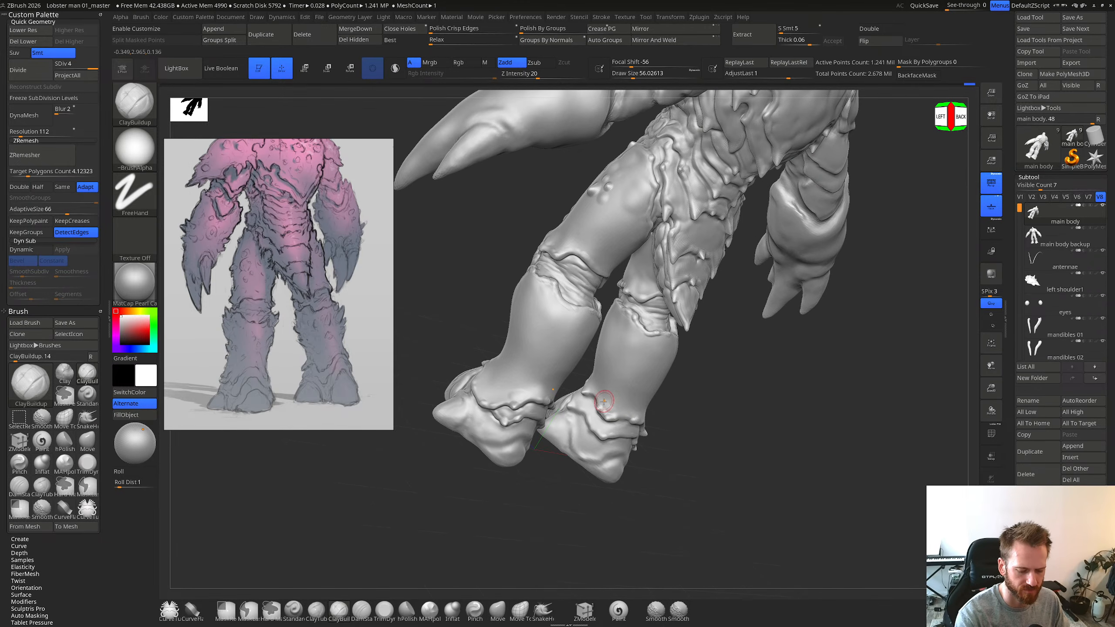
mouse_move(605, 401)
right_down()
mouse_move(634, 399)
mouse_move(639, 416)
mouse_move(676, 410)
mouse_move(610, 423)
mouse_move(671, 403)
mouse_move(675, 366)
mouse_move(654, 344)
mouse_move(674, 411)
right_up()
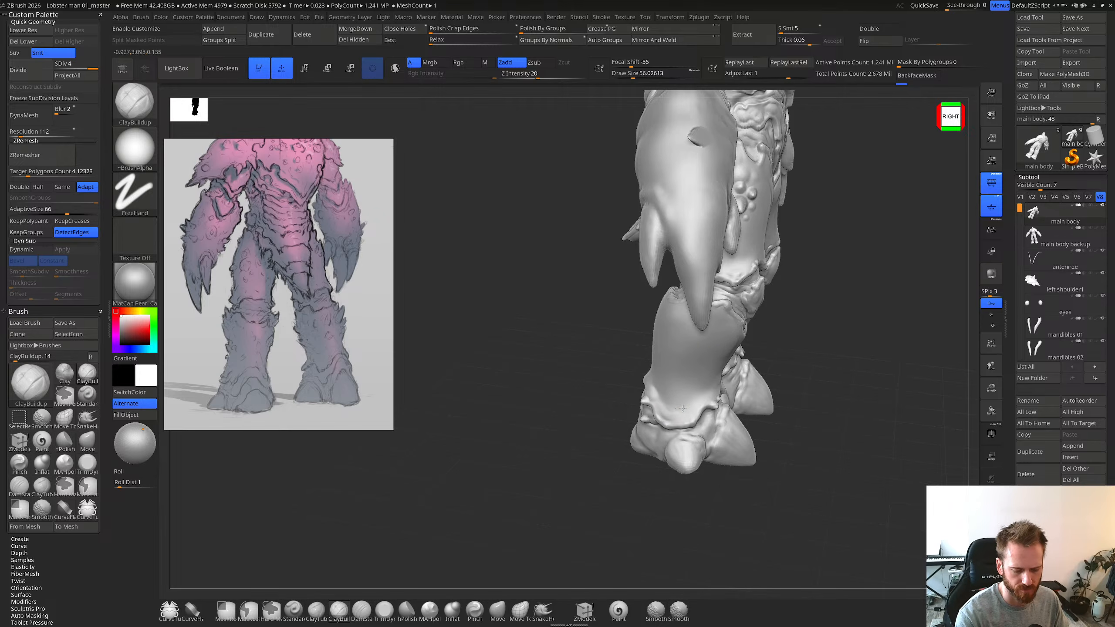
shift+drag(681, 413, 680, 407)
right_drag(667, 406, 690, 390)
shift+drag(681, 400, 670, 405)
right_drag(666, 383, 642, 376)
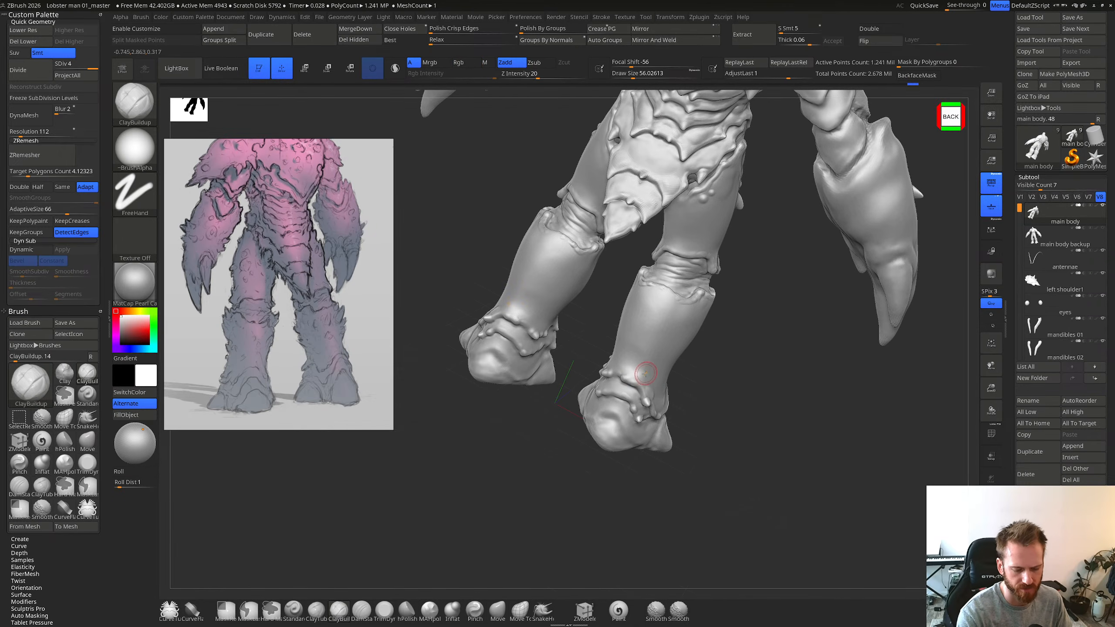
Step: Cut creases around the outer rear shin rim with DamStandard at draw size about 56 and smooth the surrounding folds
key(b)
key(d)
key(s)
drag(636, 381, 645, 404)
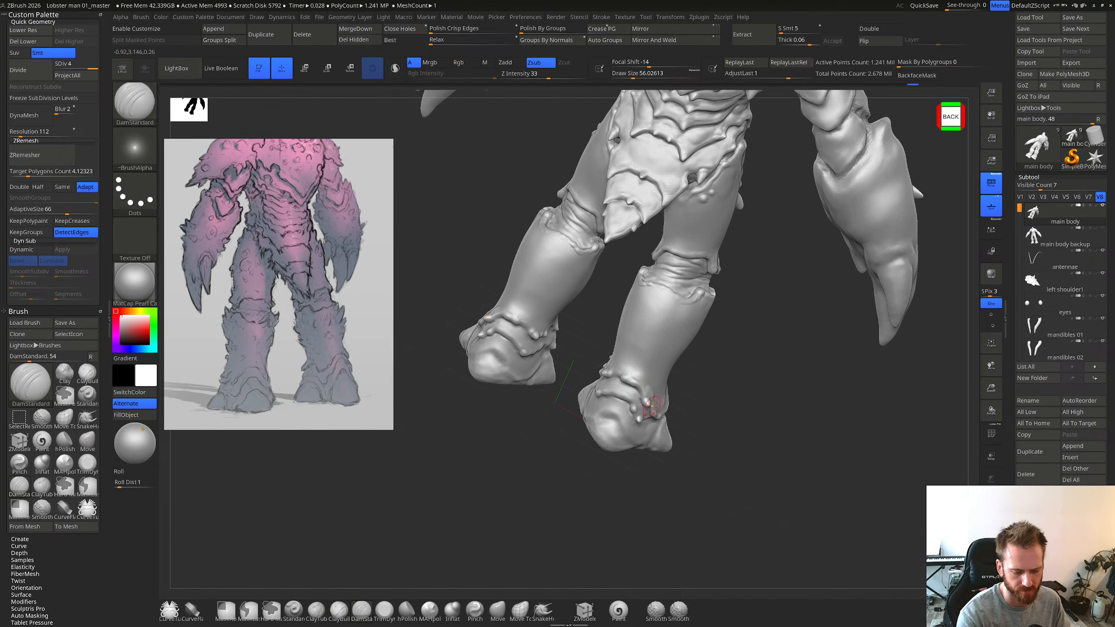
right_drag(664, 379, 645, 367)
shift+drag(650, 395, 640, 379)
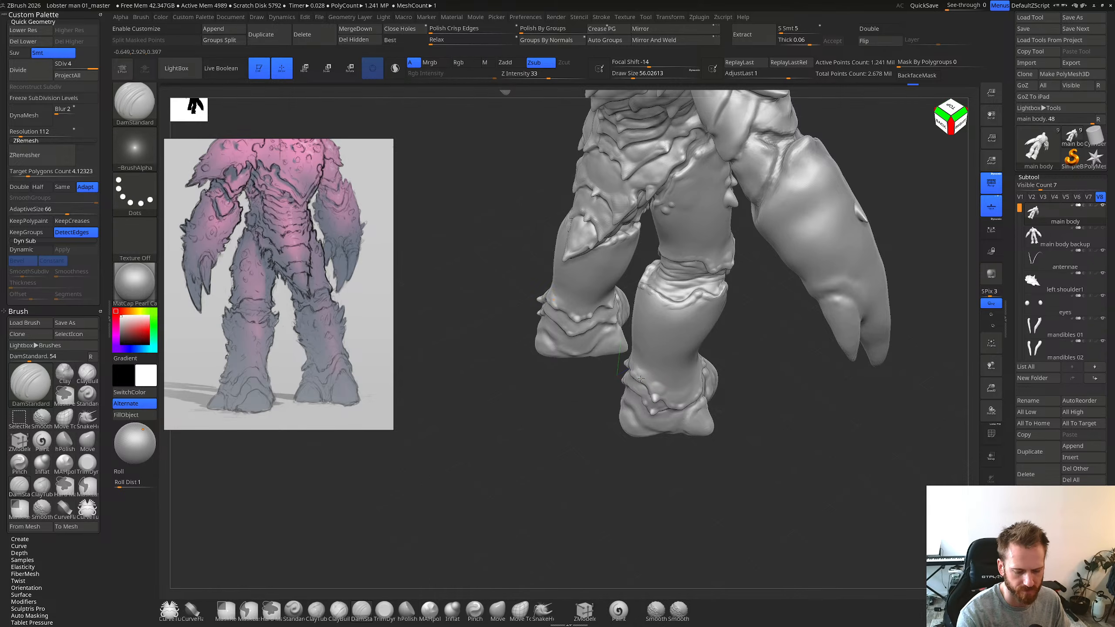
right_drag(671, 350, 669, 339)
shift+drag(651, 395, 647, 381)
right_drag(650, 341, 663, 320)
right_drag(655, 374, 678, 406)
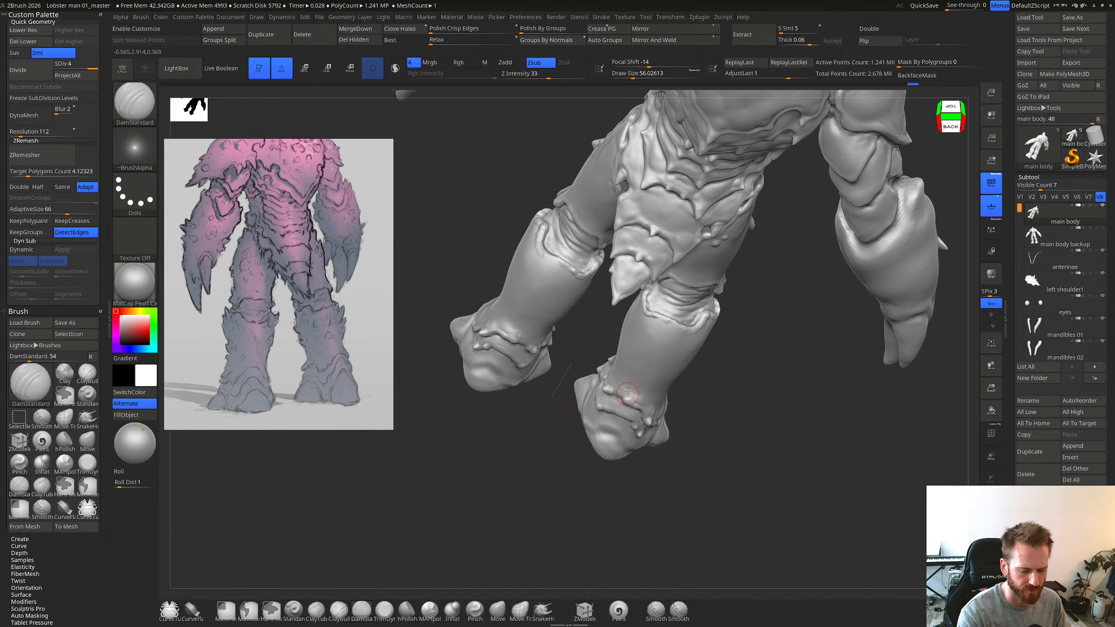
Step: Rework and smooth the rear ankle folds and heel with ClayBuildup, reducing the draw size to about 41
key(b)
key(c)
key(b)
shift+drag(624, 392, 635, 396)
mouse_move(635, 386)
right_down()
mouse_move(642, 336)
mouse_move(642, 418)
mouse_move(667, 398)
mouse_move(666, 373)
mouse_move(685, 373)
mouse_move(706, 402)
mouse_move(706, 349)
right_up()
key(shift)
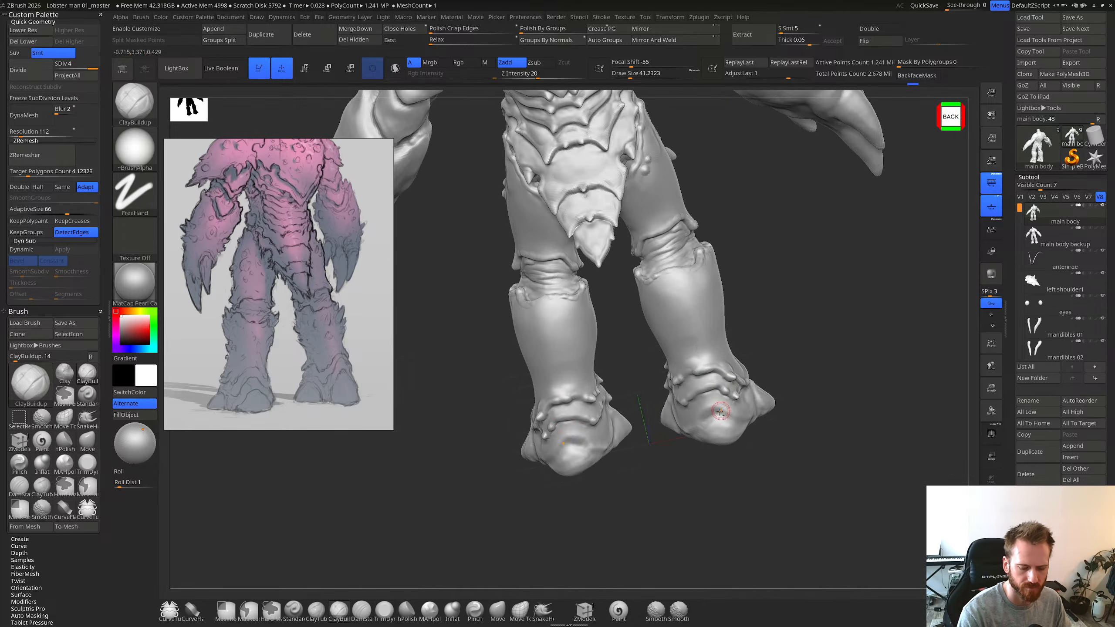
right_drag(718, 415, 677, 418)
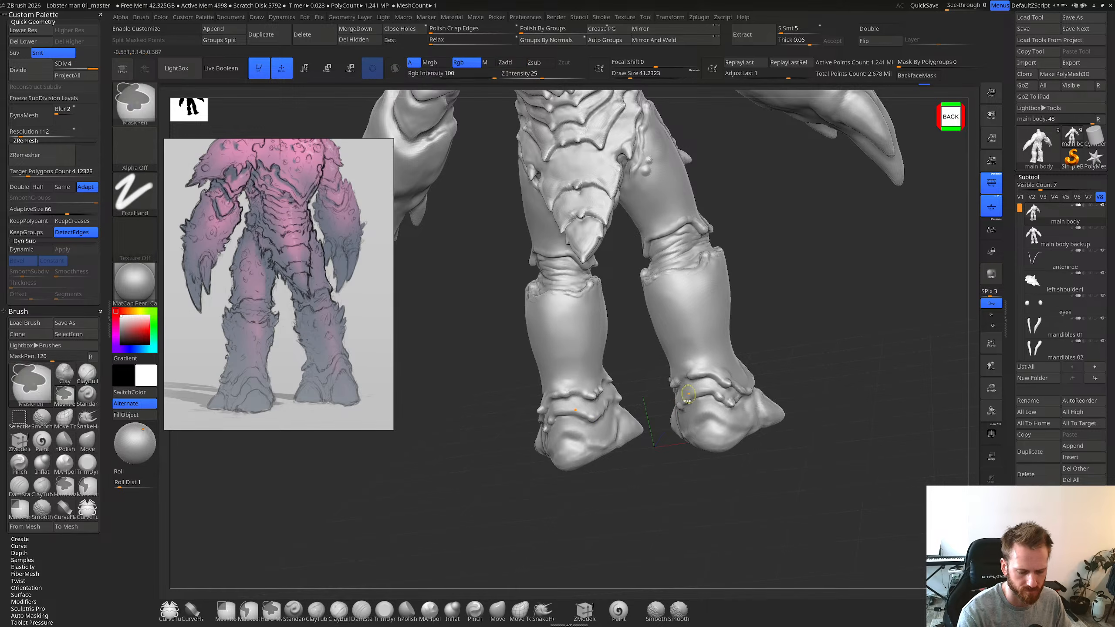
Step: Refine the ankle fold and shin rim silhouette with the Move brush at draw size about 27
right_drag(676, 410, 675, 408)
key(b)
key(m)
key(v)
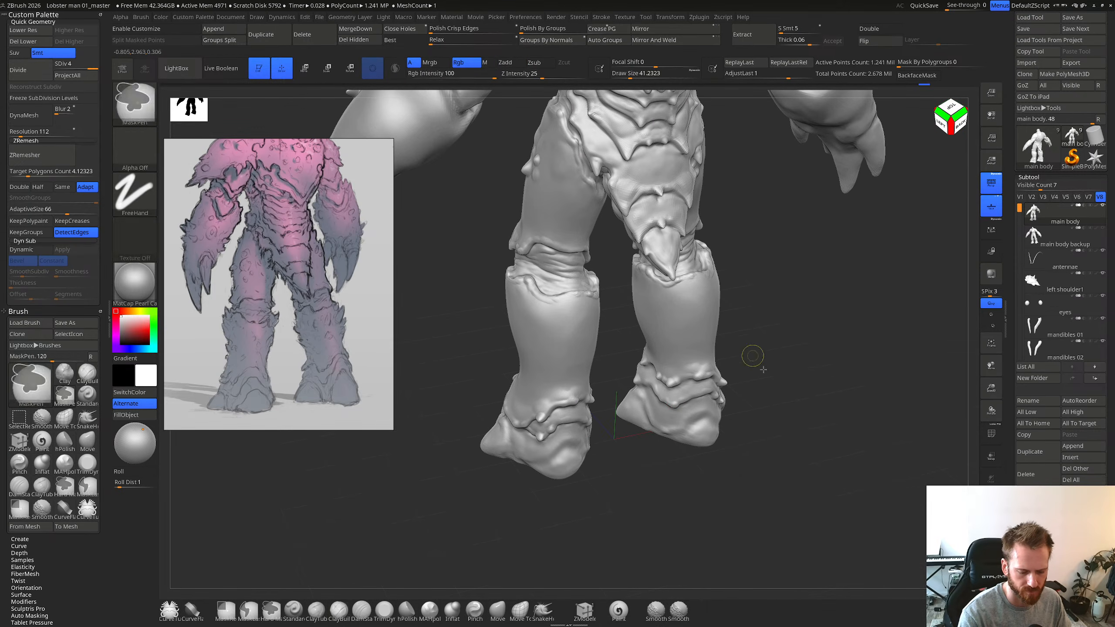
mouse_move(764, 369)
right_down()
mouse_move(591, 416)
mouse_move(648, 398)
mouse_move(667, 415)
mouse_move(703, 349)
right_up()
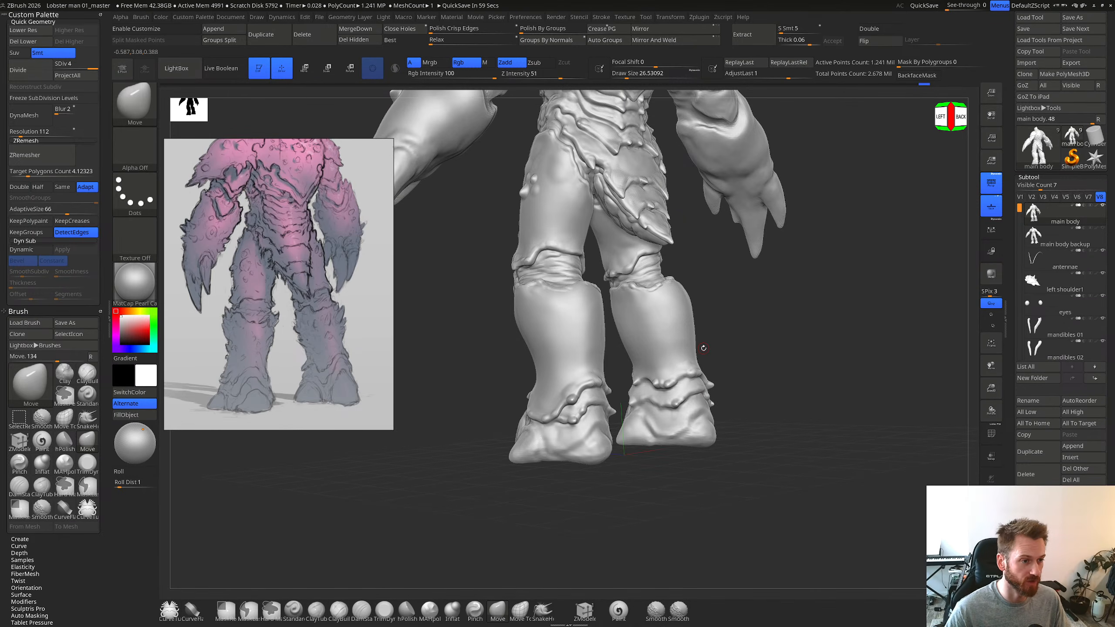
shift+right_drag(704, 348, 705, 347)
right_drag(783, 372, 708, 390)
Step: Examine the shell ridges and texture in the crab photos on the reference board alongside the lobster man painting
scroll(308, 228, down, 3)
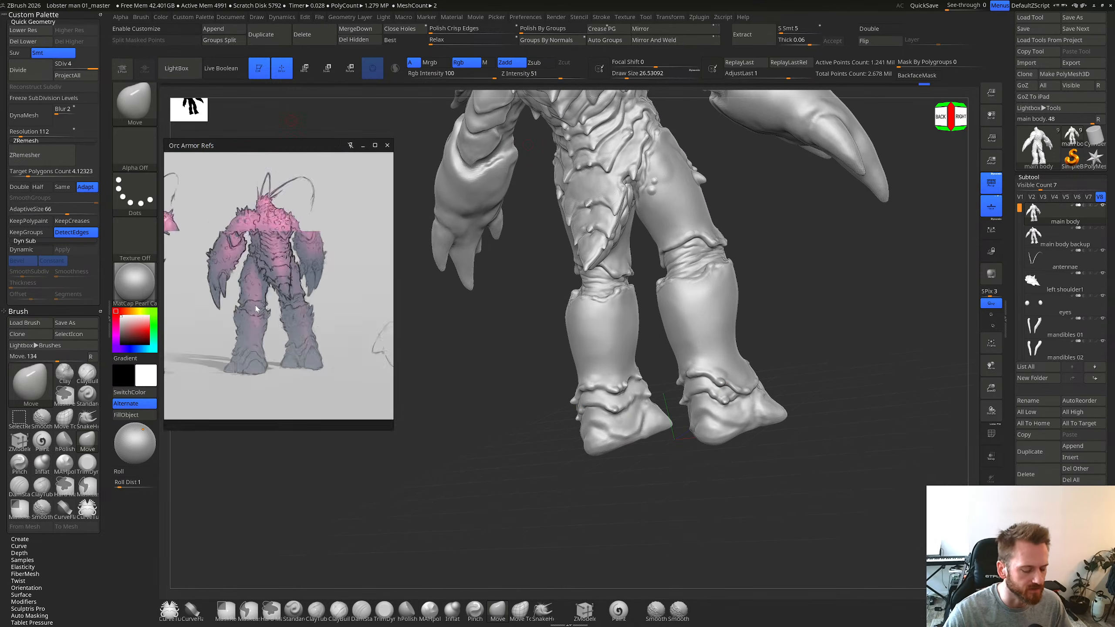
middle_drag(308, 405, 297, 228)
scroll(277, 347, up, 9)
scroll(277, 348, up, 3)
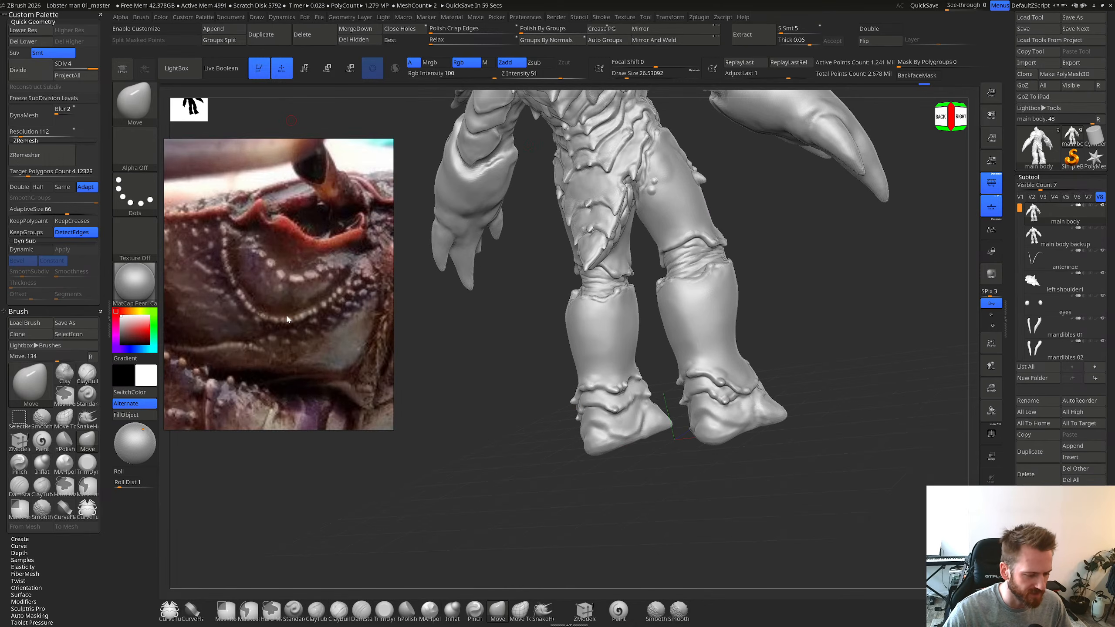
scroll(302, 313, down, 6)
scroll(300, 322, up, 3)
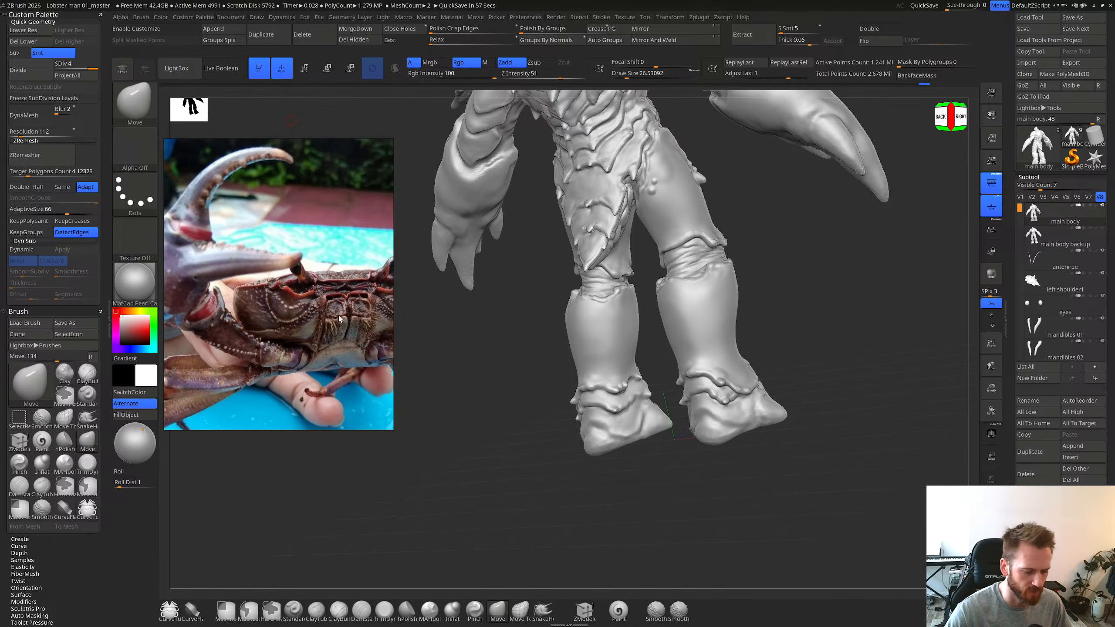
scroll(322, 317, down, 5)
scroll(380, 282, up, 3)
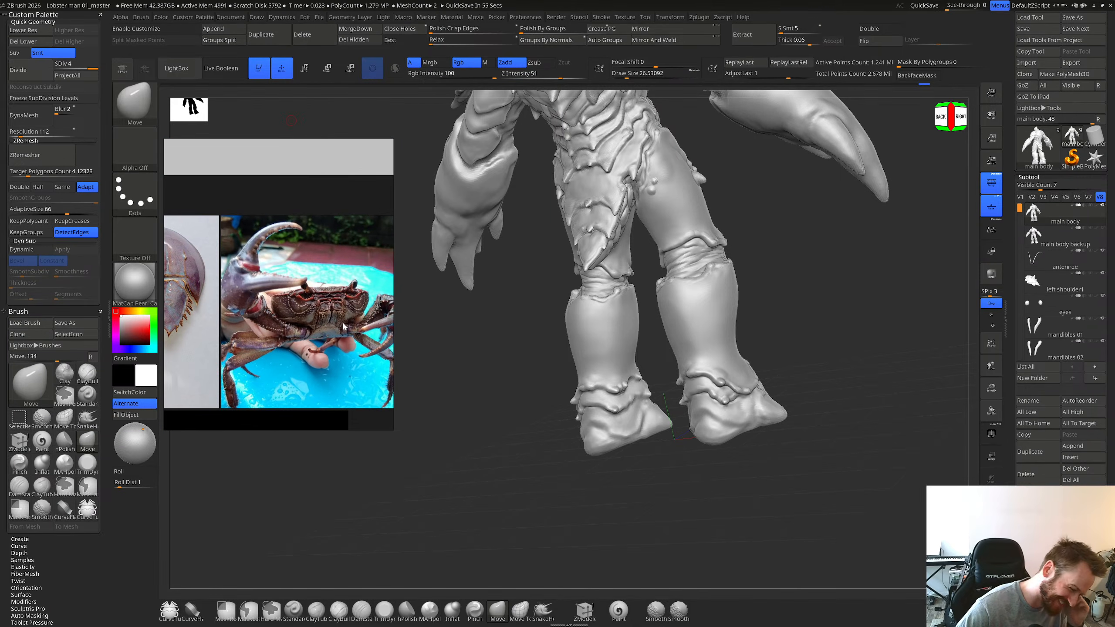
scroll(344, 325, down, 4)
scroll(359, 321, up, 3)
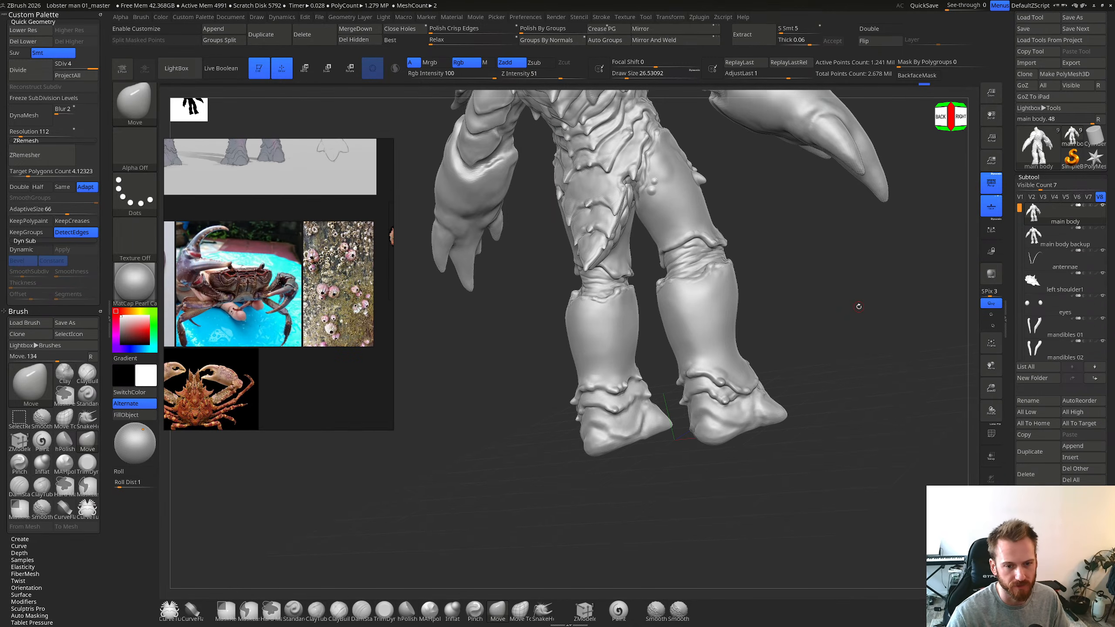
Step: Build up and smooth the rear ankle folds and heel with ClayBuildup at draw size about 27
drag(858, 307, 906, 309)
drag(786, 352, 826, 351)
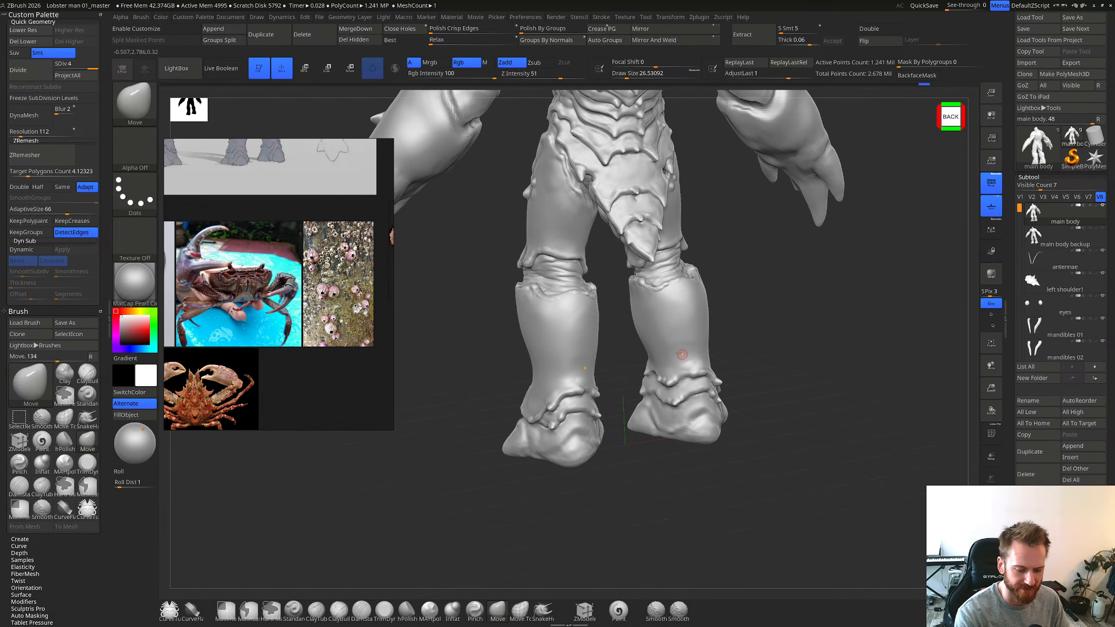
mouse_move(683, 366)
right_down()
mouse_move(680, 338)
mouse_move(660, 390)
right_up()
key(b)
key(d)
key(s)
key(b)
key(c)
key(b)
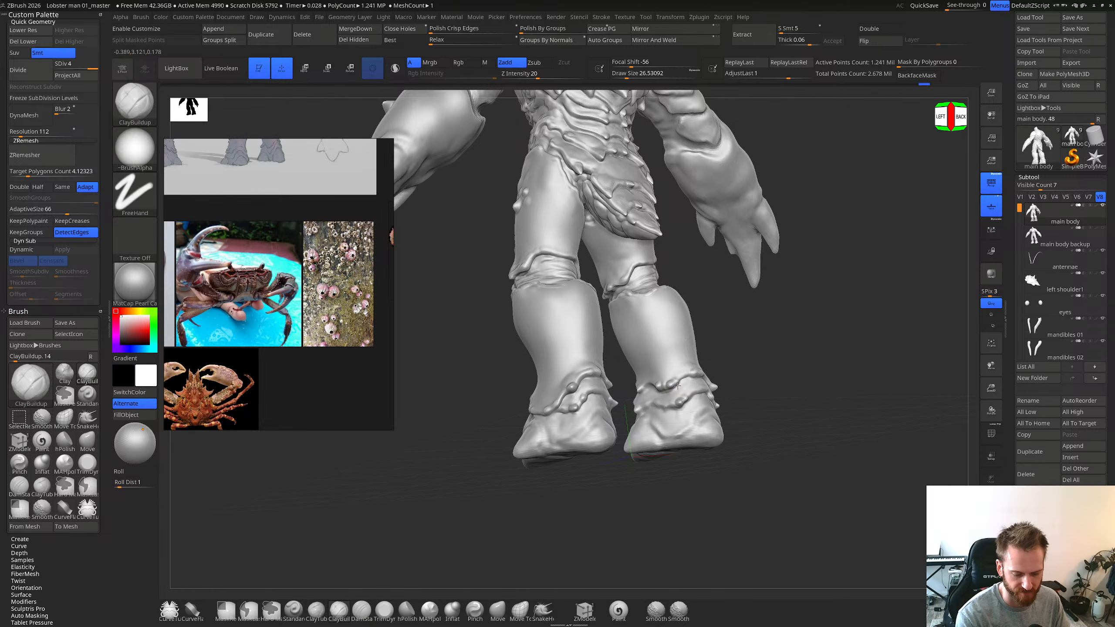
right_drag(710, 357, 691, 370)
shift+drag(664, 403, 687, 396)
mouse_move(690, 394)
right_down()
mouse_move(684, 446)
mouse_move(702, 424)
mouse_move(680, 453)
right_up()
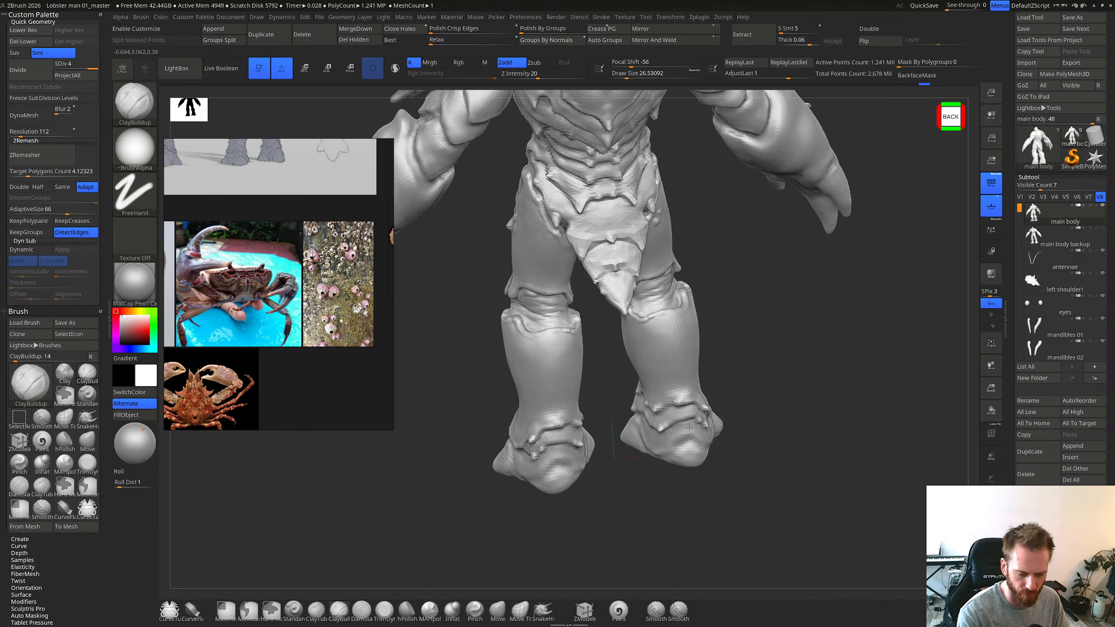
mouse_move(685, 312)
right_down()
mouse_move(674, 450)
mouse_move(706, 470)
mouse_move(667, 470)
right_up()
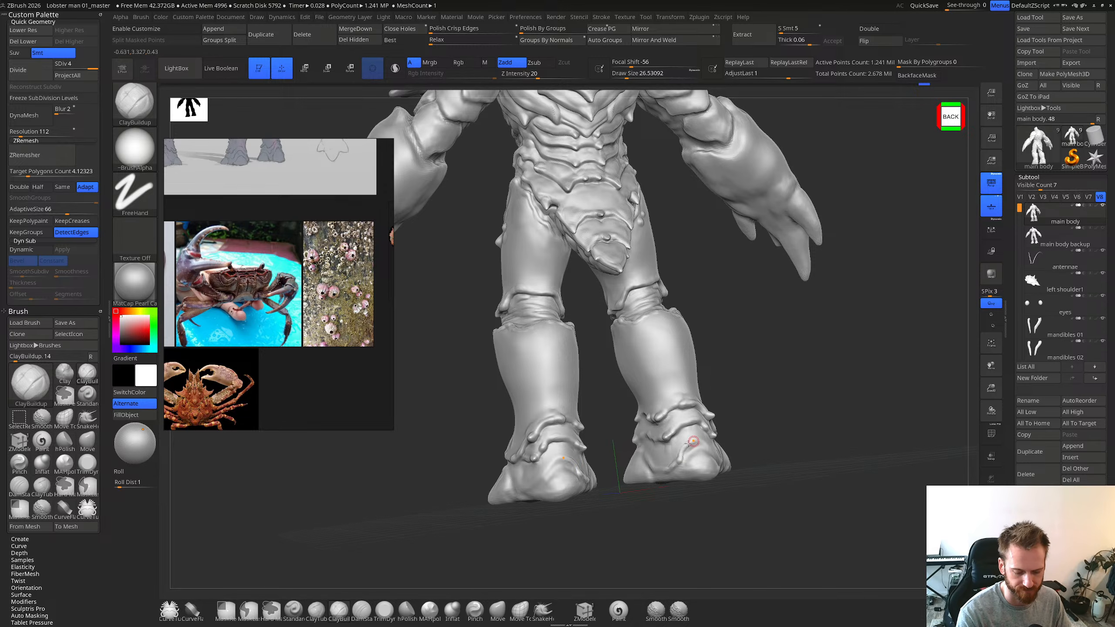
right_drag(674, 472, 666, 476)
Step: Cut creases around the heel with DamStandard, raising the draw size to about 33, and smooth the surrounding surface
key(b)
key(d)
key(s)
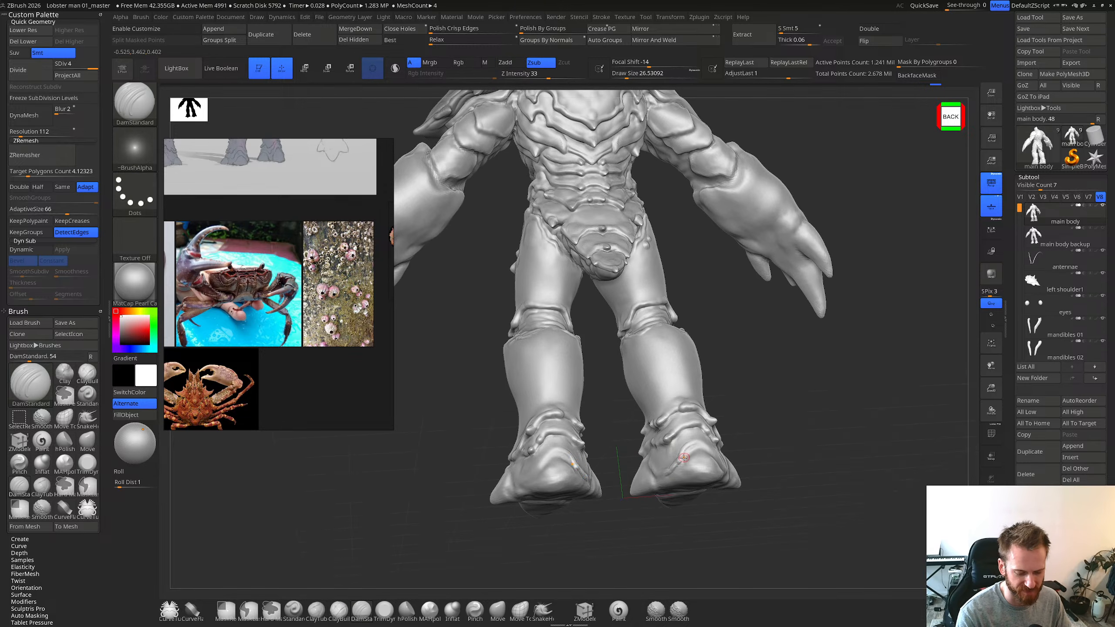
drag(684, 458, 681, 465)
right_drag(699, 444, 701, 456)
shift+drag(700, 454, 678, 464)
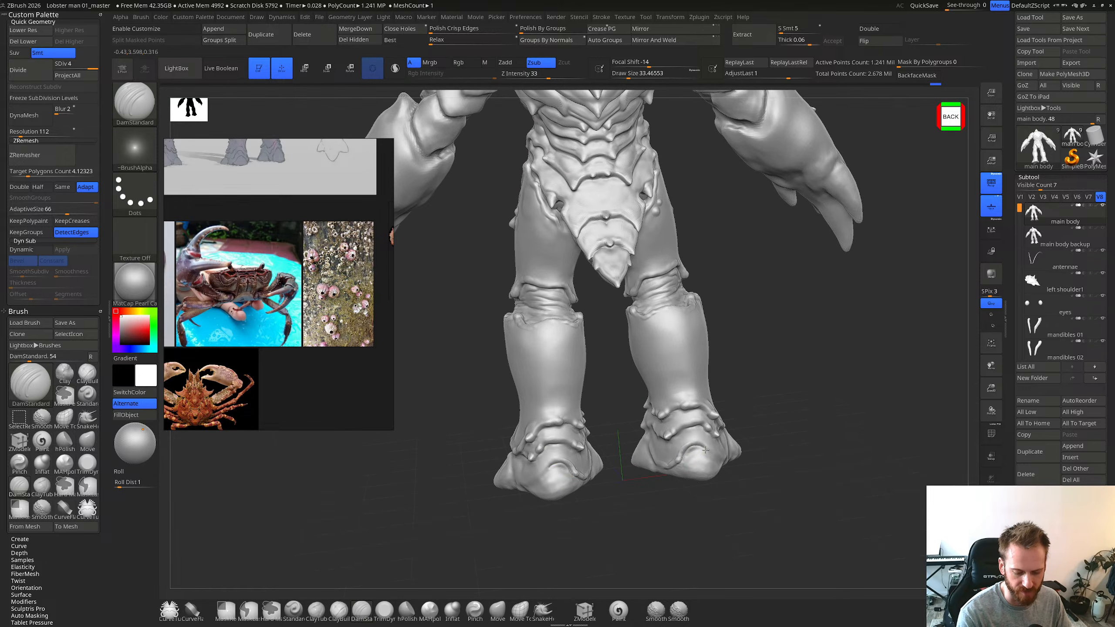
mouse_move(705, 448)
right_down()
mouse_move(697, 460)
mouse_move(674, 435)
mouse_move(662, 461)
mouse_move(682, 461)
right_up()
Step: Build up the sides of the heel below the ankle folds with ClayBuildup at draw size about 33 and smooth them
key(b)
key(c)
key(b)
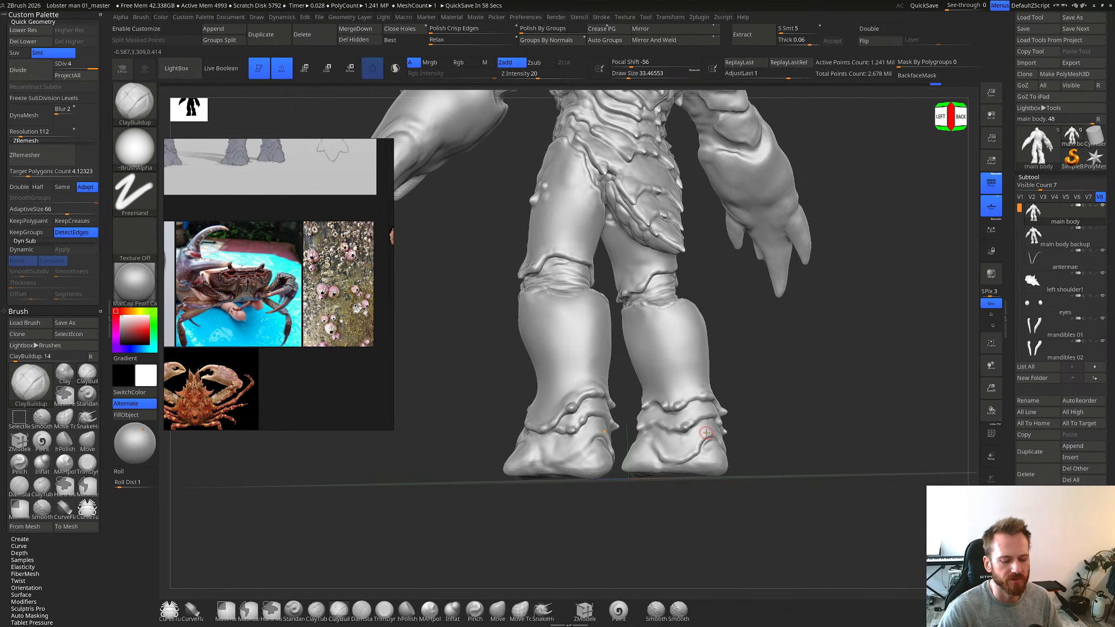
right_drag(706, 433, 656, 437)
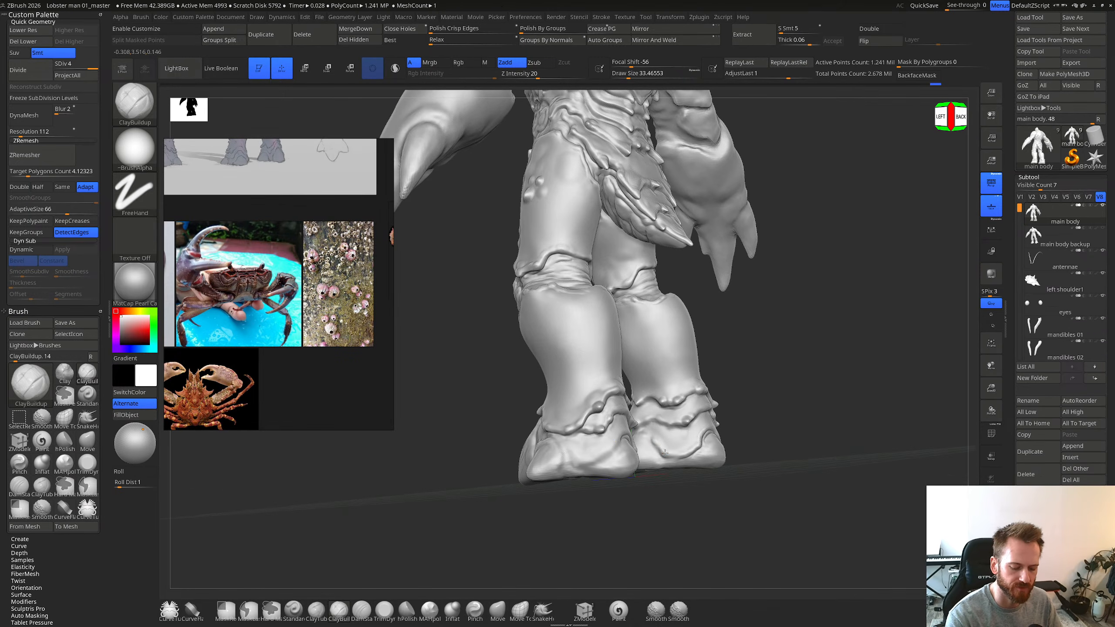
right_drag(673, 420, 637, 419)
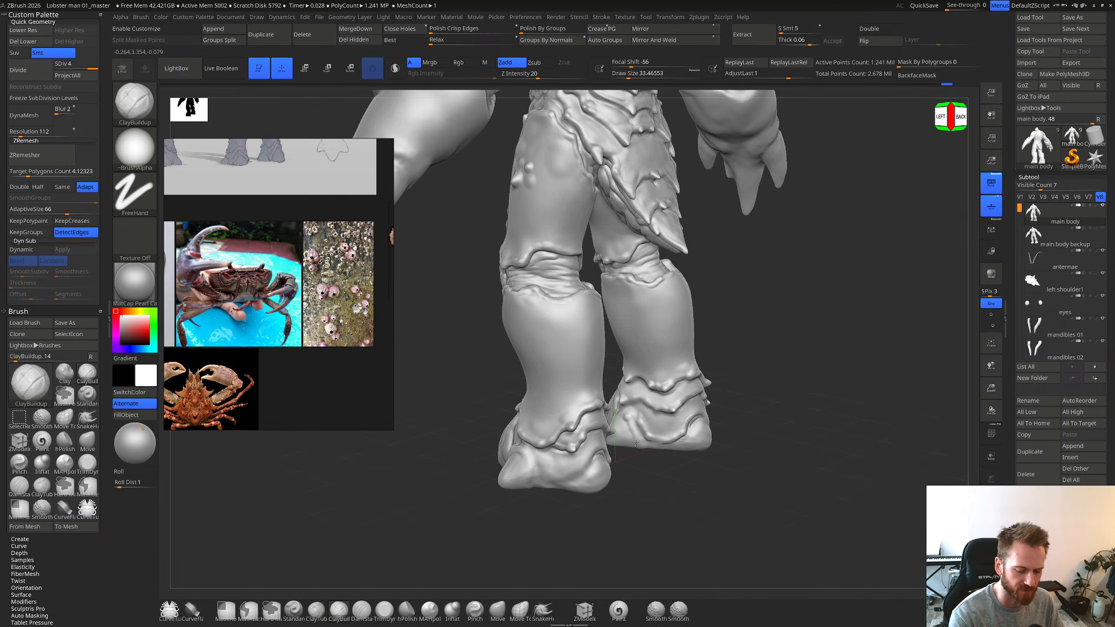
mouse_move(642, 425)
right_down()
mouse_move(612, 416)
mouse_move(632, 417)
right_up()
shift+drag(608, 423, 605, 428)
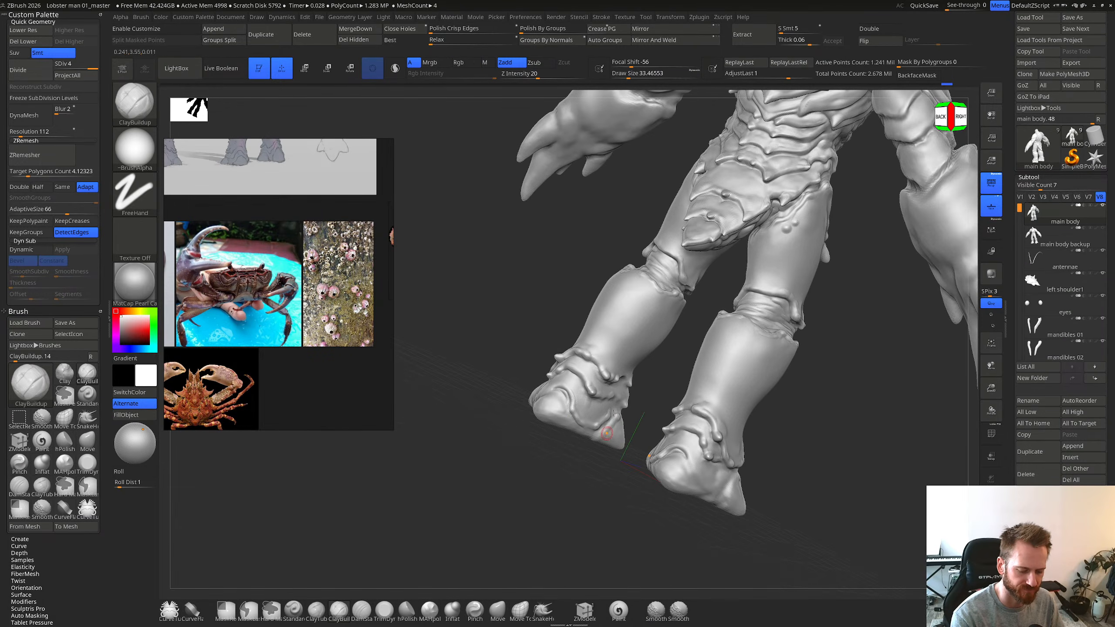
Step: Shape and smooth the underside of the foot and the inner heel with ClayBuildup at draw size about 33
mouse_move(605, 428)
right_down()
mouse_move(584, 459)
mouse_move(598, 418)
mouse_move(568, 458)
right_up()
key(b)
key(d)
key(s)
key(b)
key(c)
key(b)
key(shift)
key(shift)
drag(569, 463, 573, 471)
key(shift)
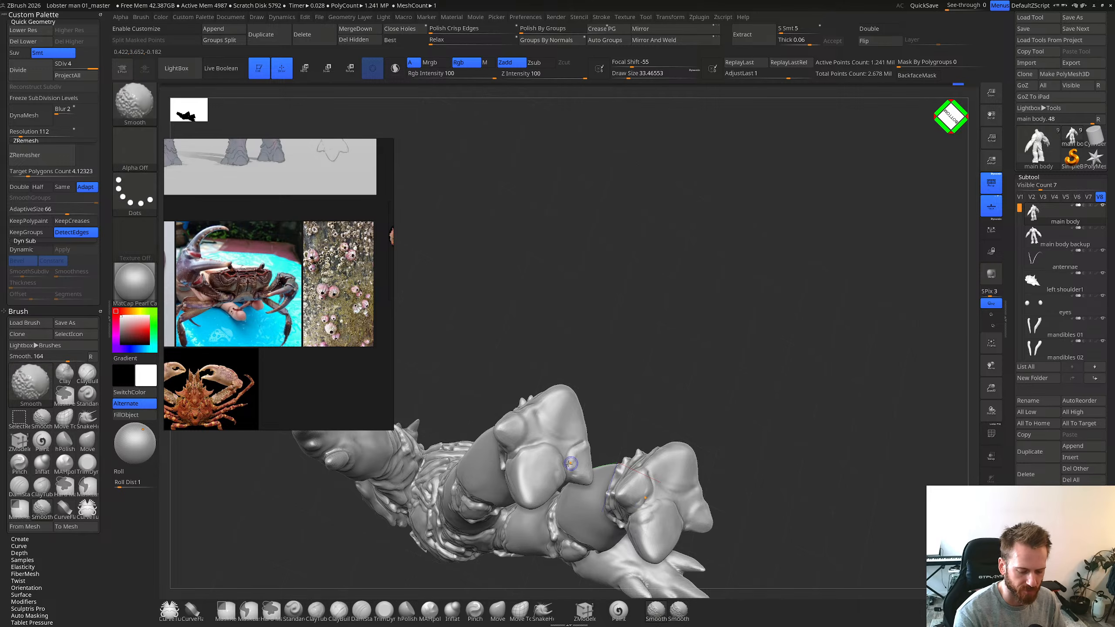
mouse_move(584, 449)
right_down()
mouse_move(520, 437)
mouse_move(537, 425)
mouse_move(531, 405)
mouse_move(525, 439)
mouse_move(517, 434)
mouse_move(537, 424)
mouse_move(541, 453)
mouse_move(552, 427)
mouse_move(526, 463)
mouse_move(521, 448)
mouse_move(499, 469)
mouse_move(548, 476)
right_up()
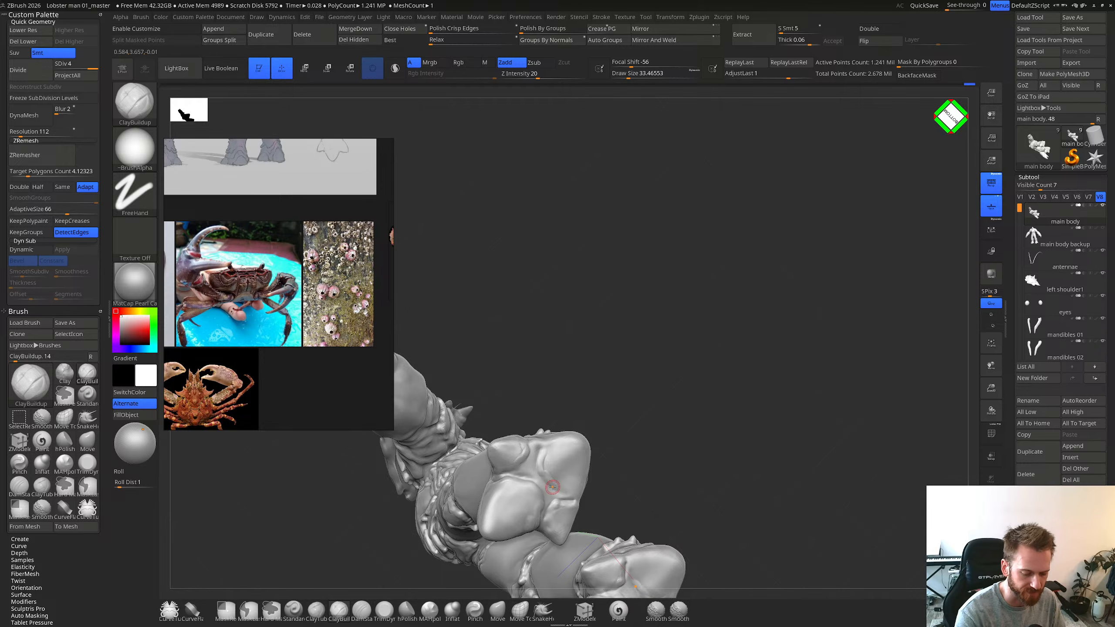
shift+drag(543, 469, 546, 451)
mouse_move(552, 445)
right_down()
mouse_move(544, 453)
mouse_move(528, 436)
right_up()
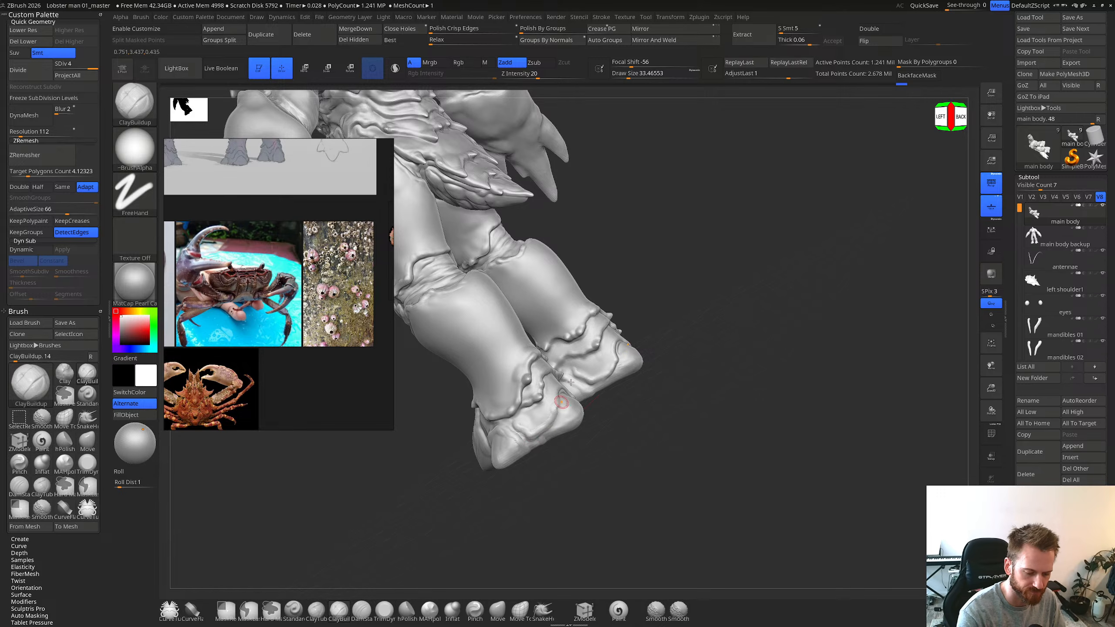
right_drag(561, 405, 582, 396)
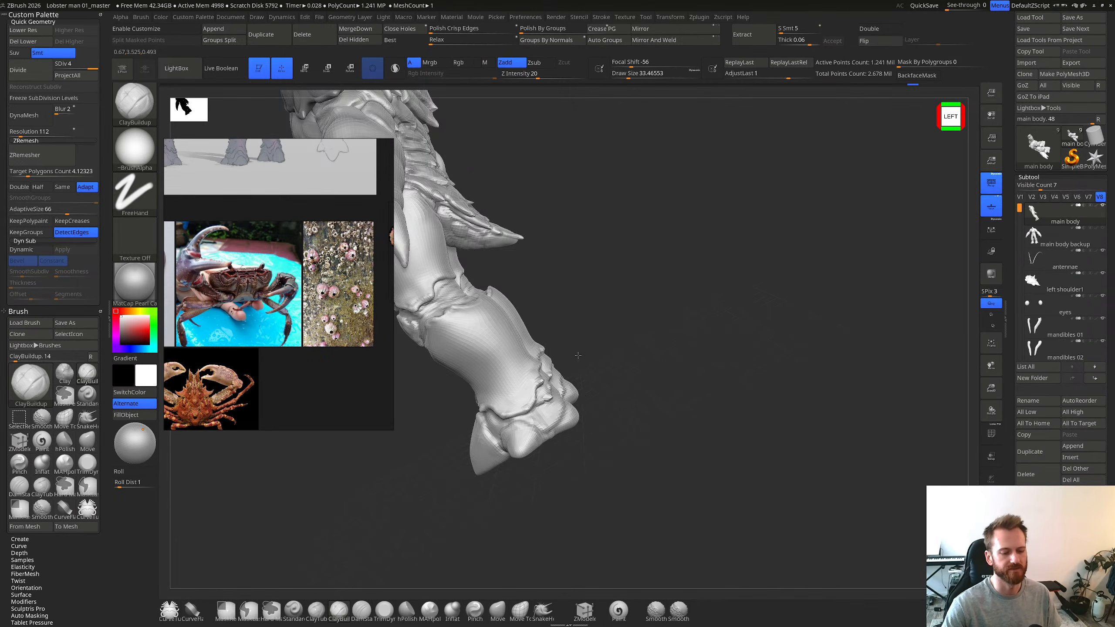
Step: Lower the main body to subdivision level 1 and reshape the heel with the Move brush, reducing the draw size to about 93
right_drag(578, 356, 699, 408)
mouse_move(505, 439)
right_down()
mouse_move(569, 447)
mouse_move(582, 412)
mouse_move(567, 406)
mouse_move(608, 394)
mouse_move(598, 416)
mouse_move(619, 416)
mouse_move(544, 409)
mouse_move(617, 399)
mouse_move(698, 407)
right_up()
key(shift+d)
key(shift+d)
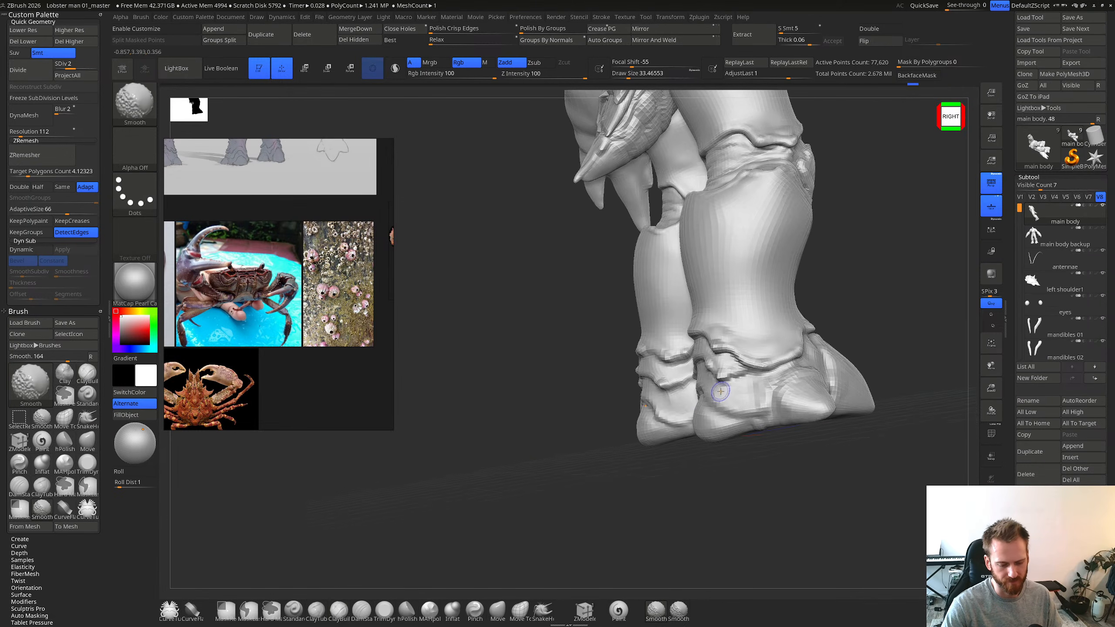
key(shift+d)
key(s)
key(b)
key(m)
key(v)
right_drag(721, 391, 714, 389)
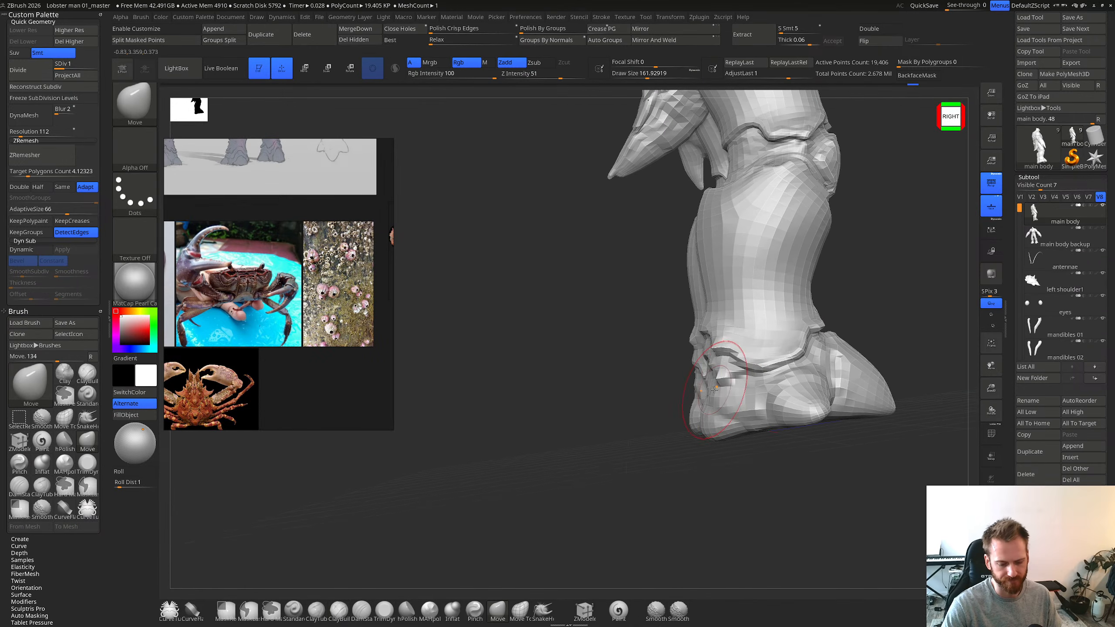
key(s)
drag(715, 389, 707, 395)
key(s)
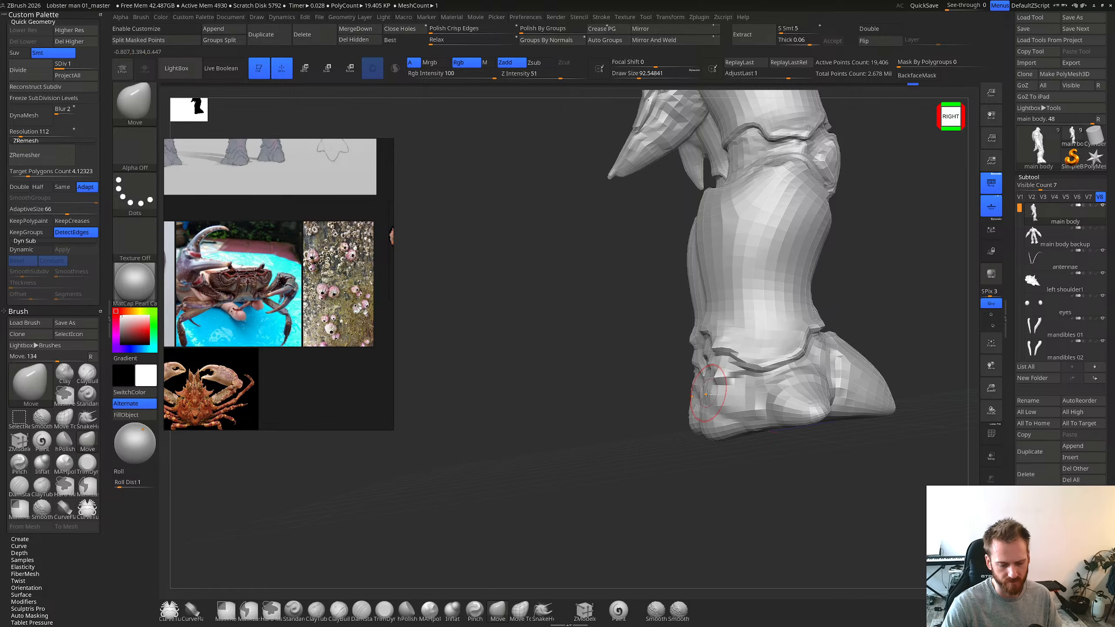
mouse_move(707, 394)
right_down()
mouse_move(692, 406)
mouse_move(738, 389)
mouse_move(685, 395)
mouse_move(711, 395)
right_up()
right_drag(693, 437, 576, 265)
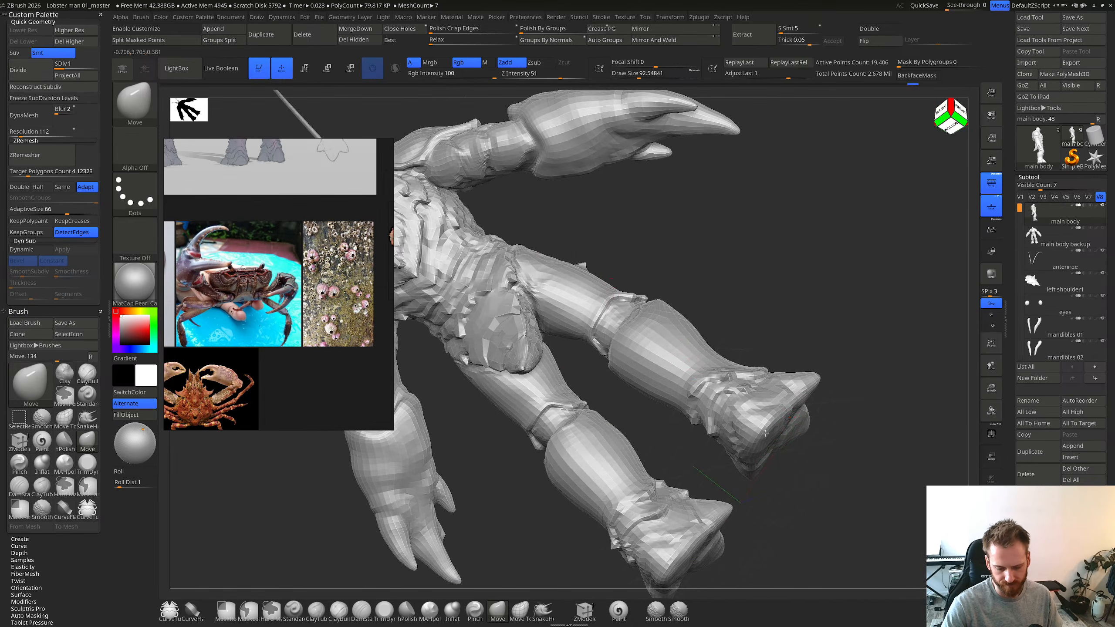
Step: Return the main body to subdivision level 4
right_drag(768, 403, 720, 365)
key(d)
key(d)
key(d)
mouse_move(685, 330)
right_down()
mouse_move(556, 209)
mouse_move(799, 366)
mouse_move(614, 307)
mouse_move(655, 368)
right_up()
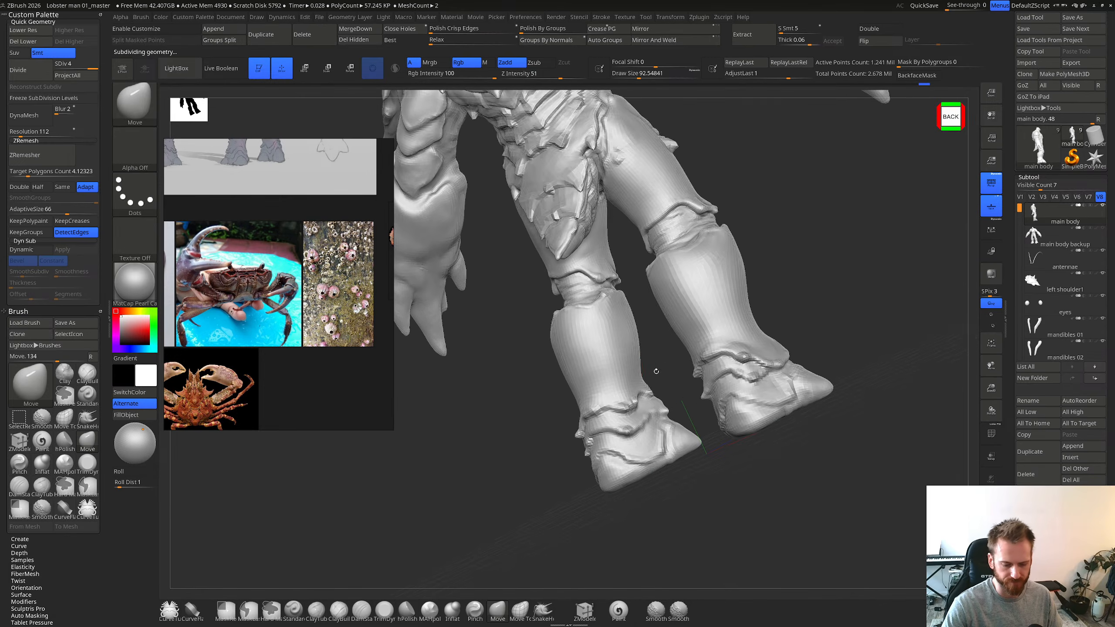
Step: Build up the heel shell and its folds with ClayBuildup at draw size about 47
key(b)
key(c)
key(b)
key([)
key([)
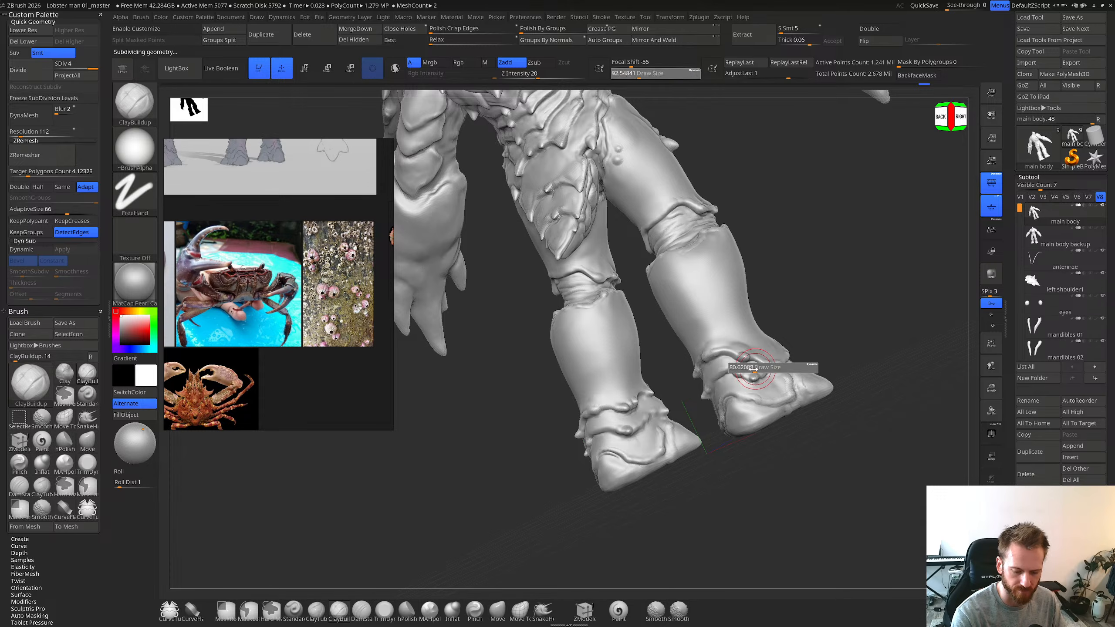
right_drag(750, 369, 737, 435)
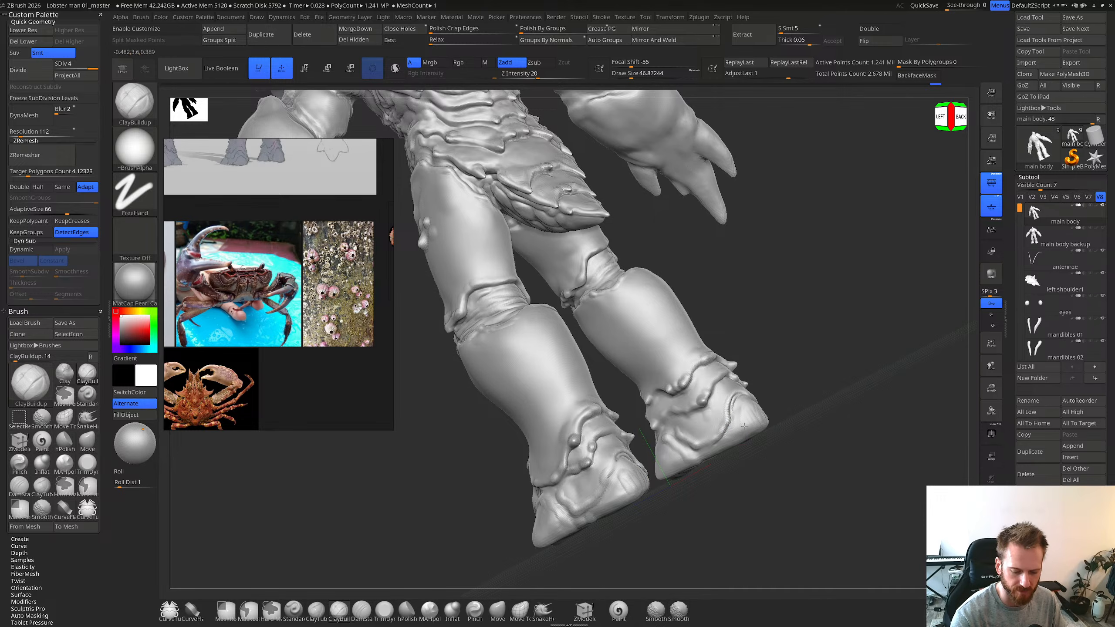
mouse_move(744, 425)
right_down()
mouse_move(762, 428)
mouse_move(735, 423)
mouse_move(744, 436)
right_up()
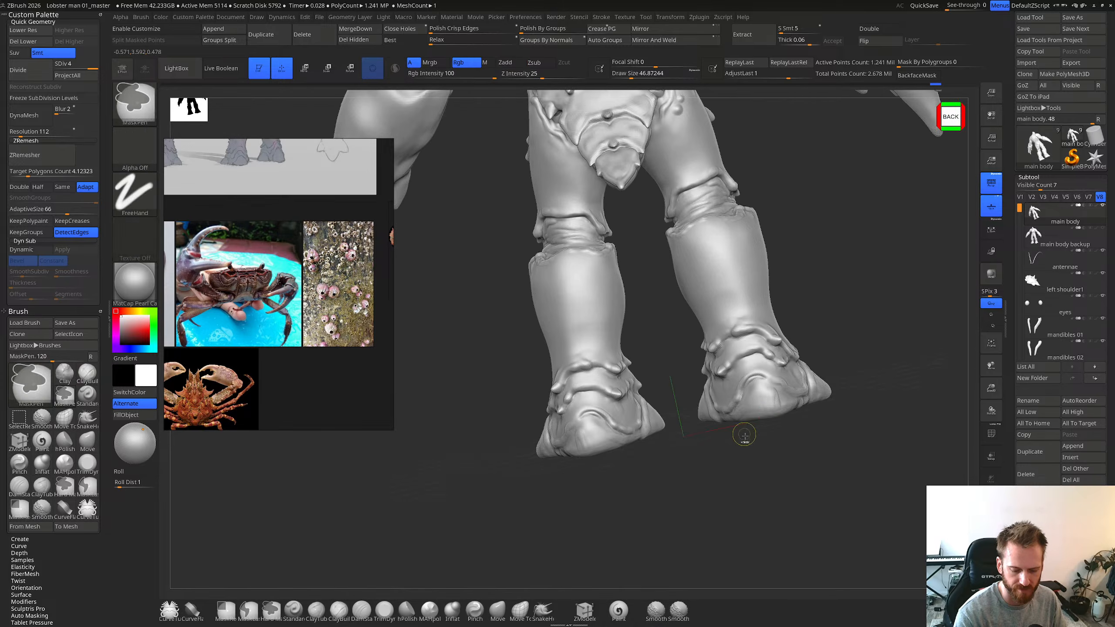
alt+right_drag(786, 385, 719, 437)
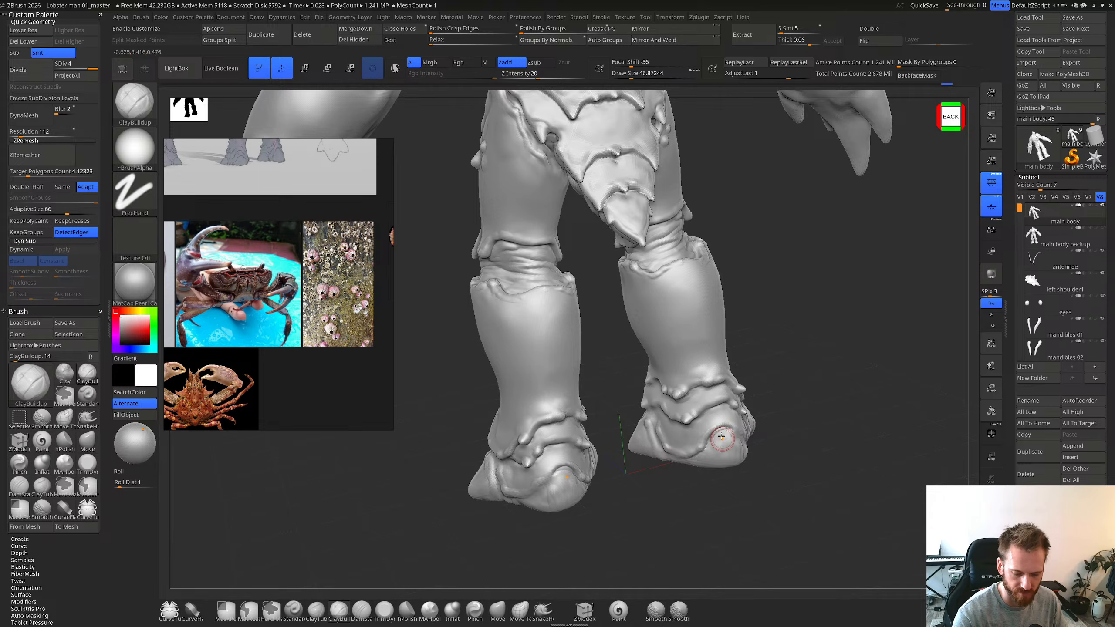
right_drag(722, 437, 733, 452)
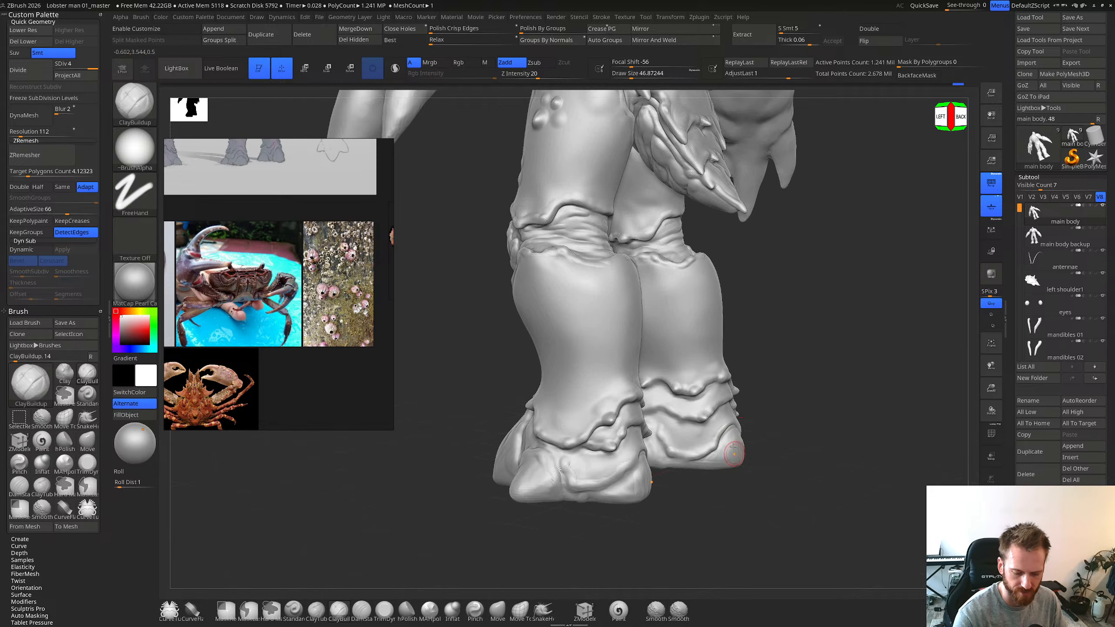
key(shift)
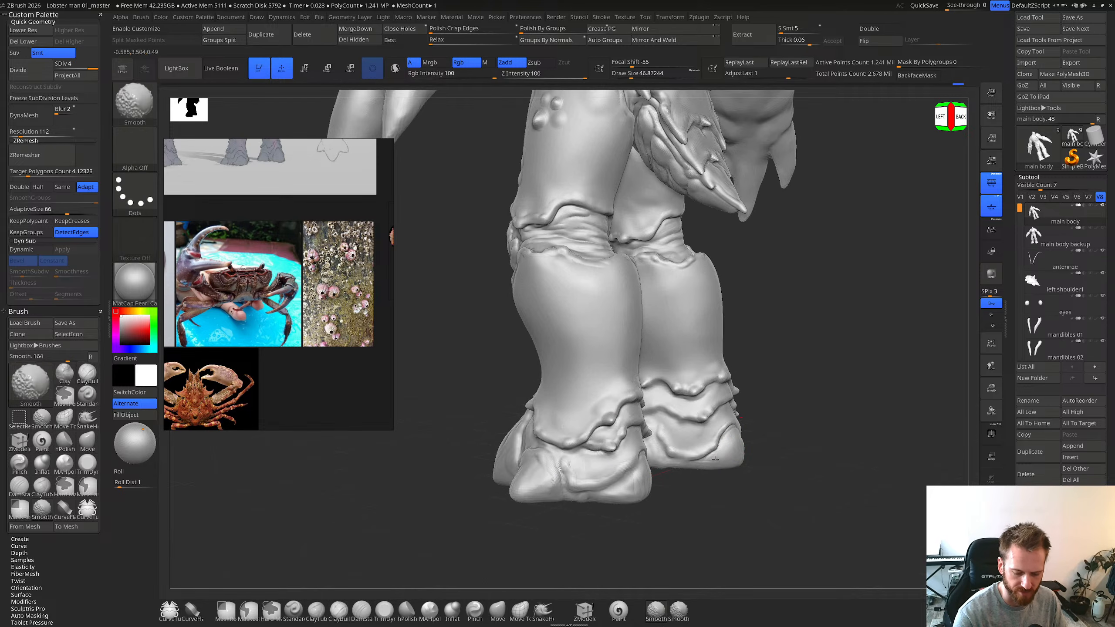
mouse_move(734, 438)
right_down()
mouse_move(725, 433)
mouse_move(745, 457)
mouse_move(750, 435)
right_up()
Step: Smooth the heel and the folds above it at subdivision levels 2 and 3 with draw size about 47
key(shift+d)
key(shift+d)
key(shift+d)
mouse_move(750, 434)
right_down()
mouse_move(739, 509)
mouse_move(723, 473)
right_up()
key(d)
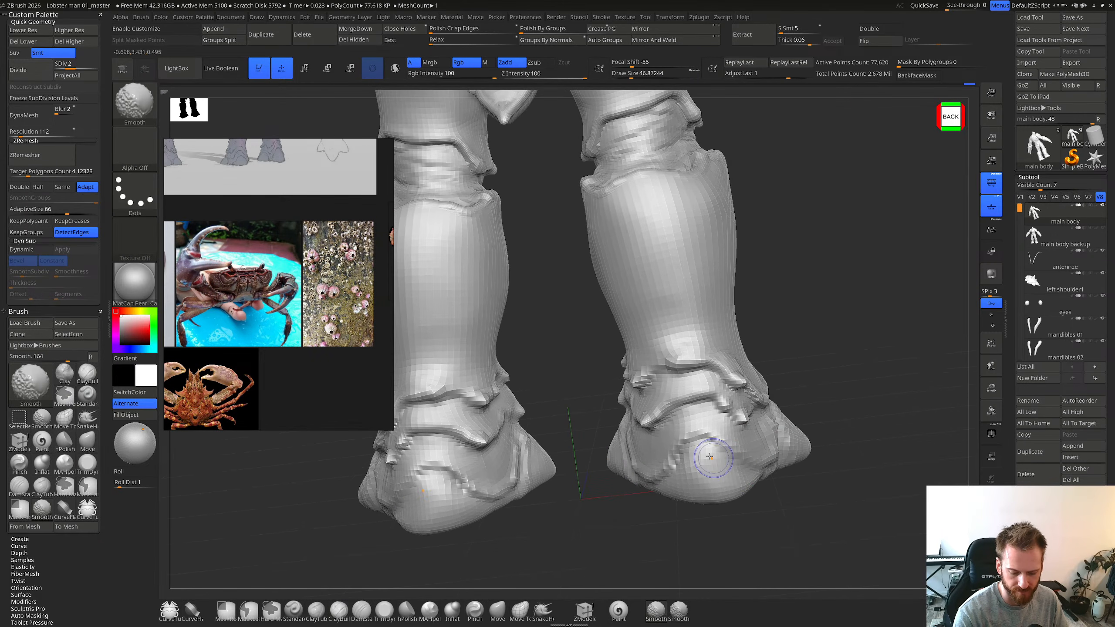
shift+drag(689, 465, 742, 453)
right_drag(752, 457, 690, 474)
shift+drag(722, 481, 744, 480)
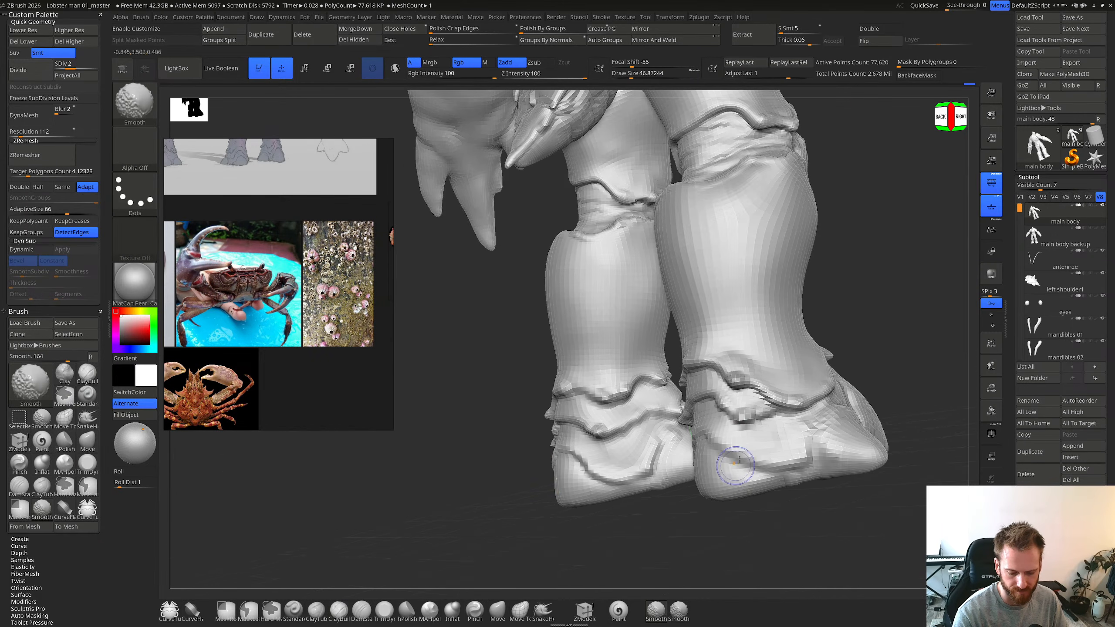
right_drag(736, 464, 743, 471)
shift+drag(728, 471, 713, 481)
mouse_move(712, 478)
right_down()
mouse_move(740, 443)
mouse_move(743, 478)
mouse_move(719, 512)
mouse_move(725, 479)
mouse_move(753, 461)
right_up()
key(ctrl+d)
mouse_move(718, 472)
shift+mouse_down()
mouse_move(746, 444)
mouse_move(762, 468)
mouse_move(770, 439)
shift+mouse_up()
key(d)
mouse_move(755, 422)
right_down()
mouse_move(799, 414)
mouse_move(780, 443)
right_up()
Step: Adjust the heel shape with the Move brush at draw size about 93 on the lowest subdivision level, and restore level 4
key(b)
key(m)
key(v)
key(shift+d)
key(shift+d)
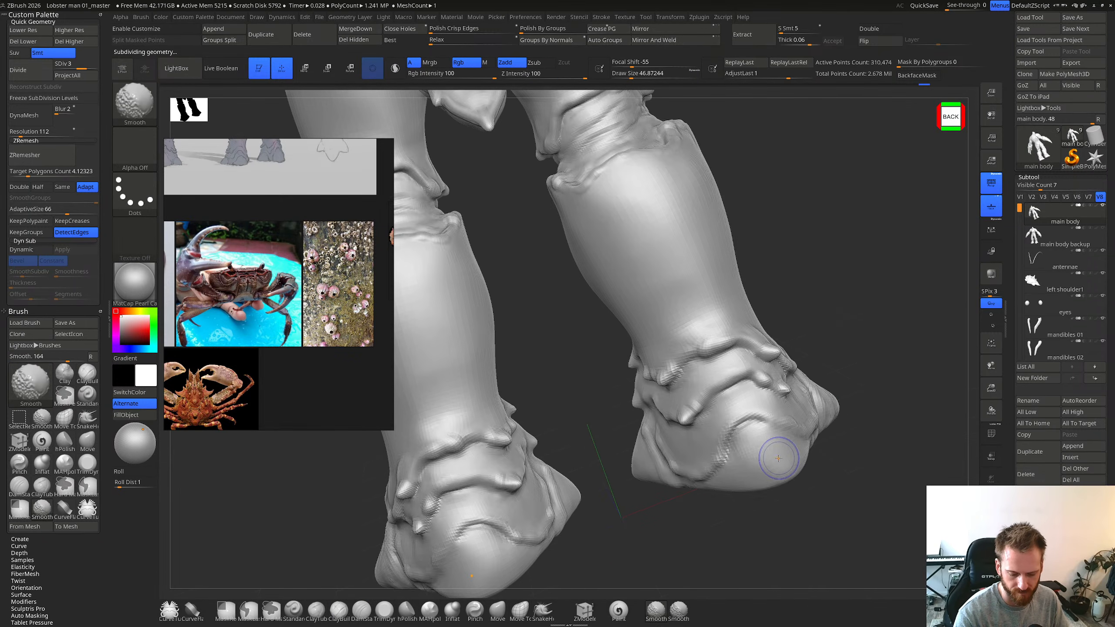
key(s)
drag(785, 460, 787, 460)
key(shift+d)
mouse_move(790, 448)
right_down()
mouse_move(781, 482)
mouse_move(769, 417)
mouse_move(778, 357)
mouse_move(807, 361)
right_up()
ctrl+right_drag(785, 243, 750, 283)
alt+right_drag(750, 283, 702, 376)
key(d)
key(d)
key(d)
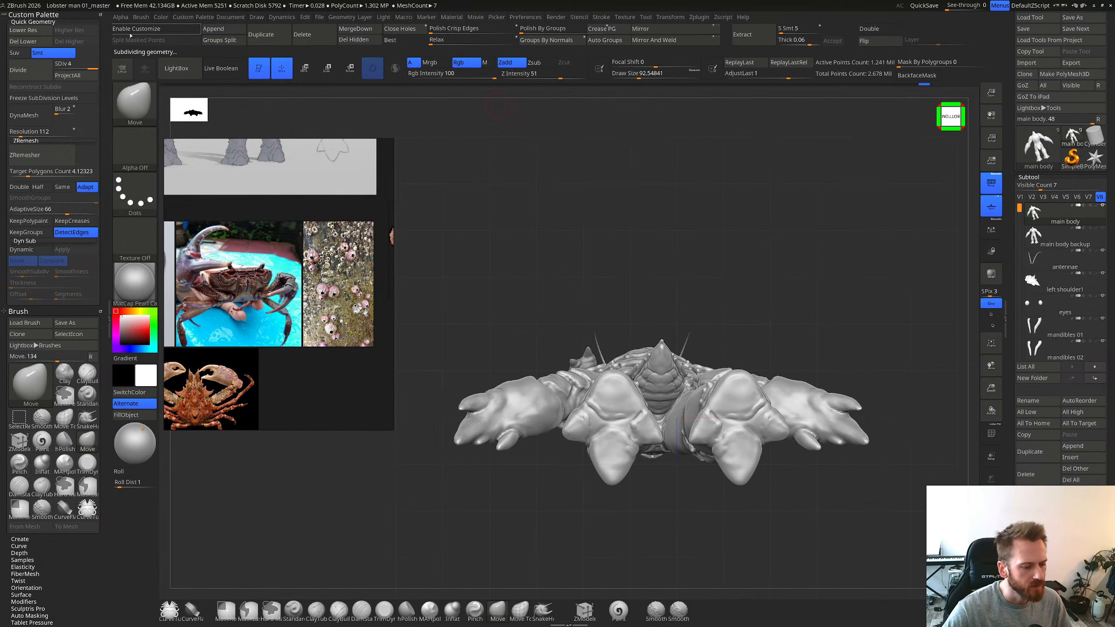
Step: Bring the foot outline sketch into view on the reference board for comparison with the soles
scroll(333, 169, down, 2)
middle_drag(336, 167, 326, 303)
scroll(325, 302, up, 7)
middle_drag(325, 262, 330, 275)
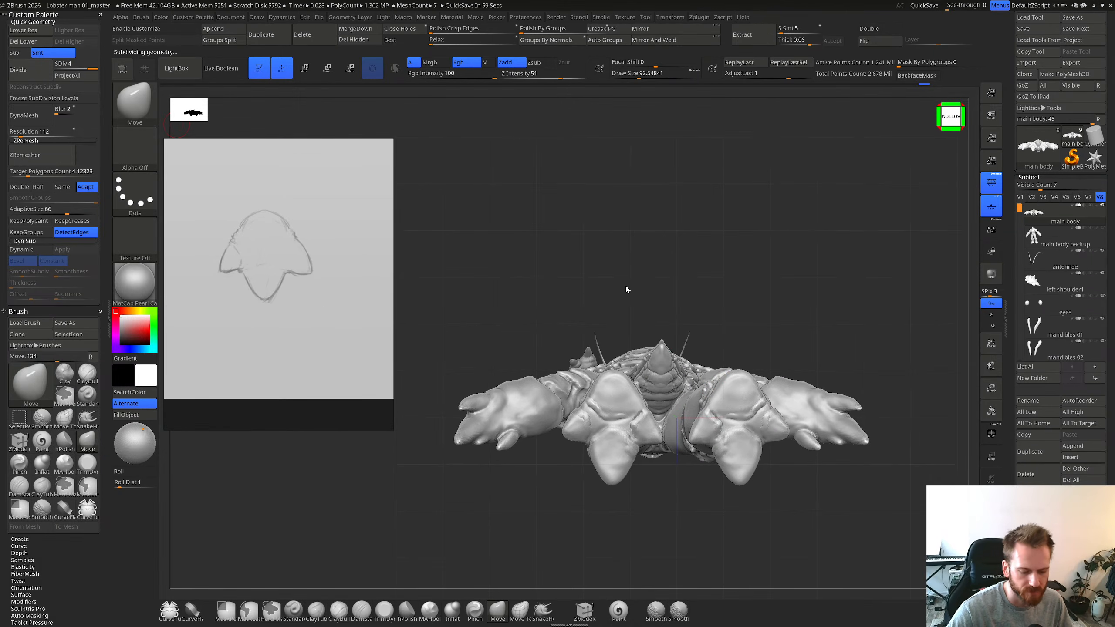
Step: Reshape the pointed lower lobe of the soles with the Move brush at draw size about 193 on the lowest subdivision level
alt+right_drag(631, 286, 616, 259)
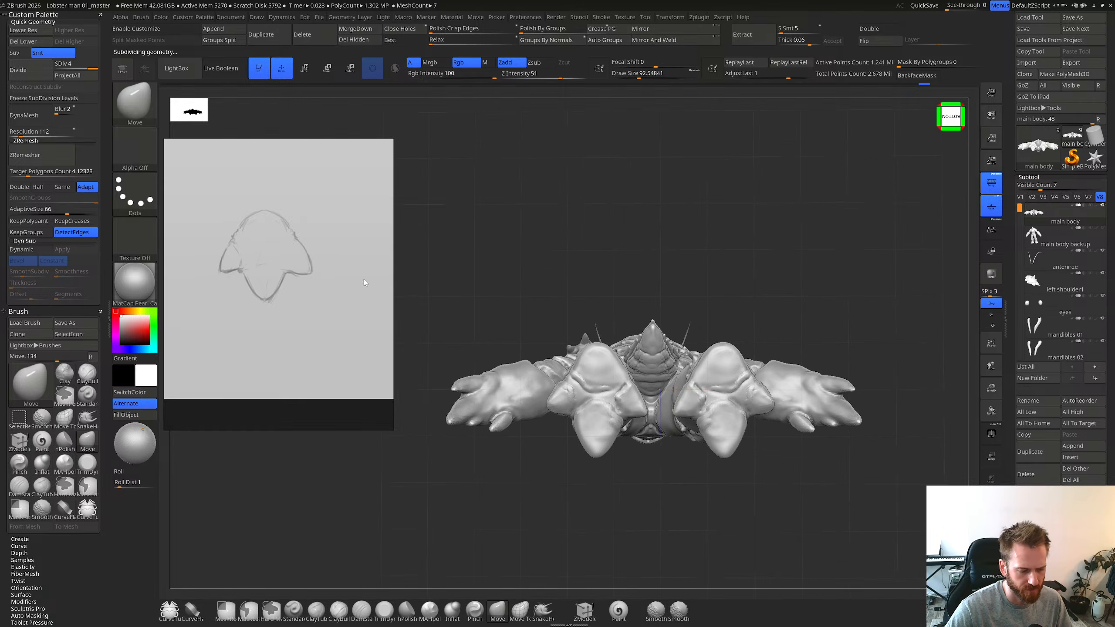
scroll(323, 298, down, 5)
scroll(321, 294, up, 3)
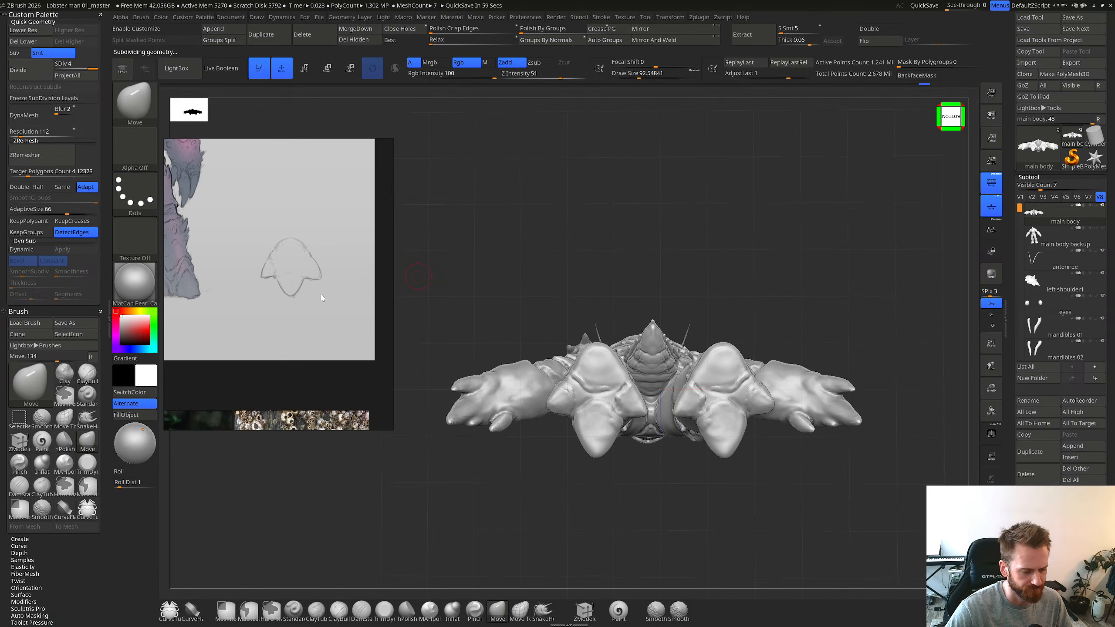
right_drag(631, 218, 610, 234)
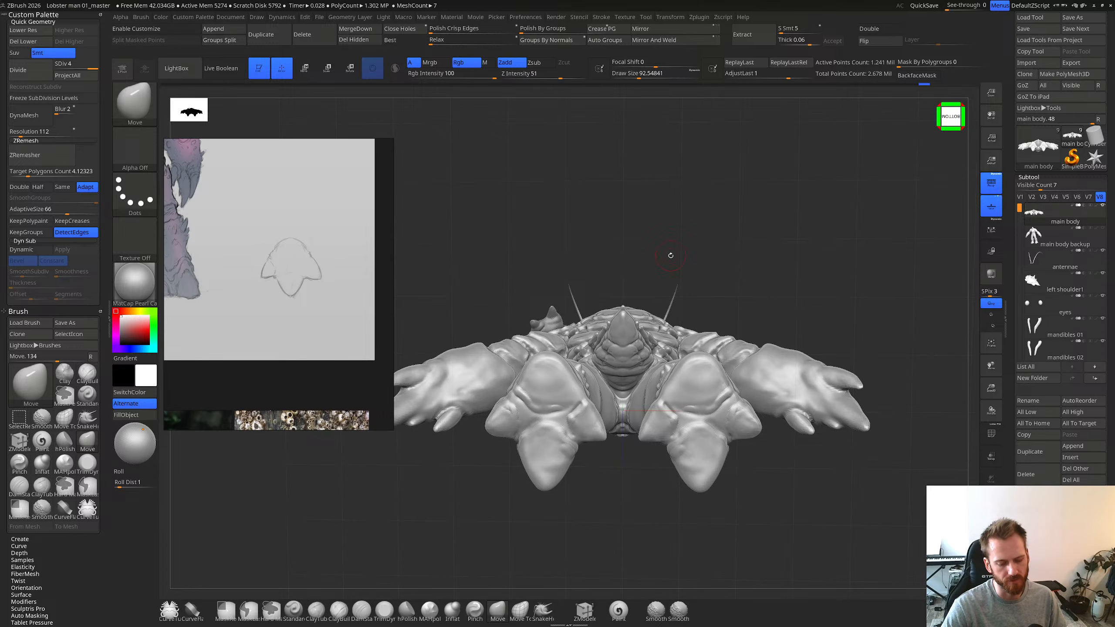
right_drag(670, 255, 655, 211)
mouse_move(649, 457)
ctrl+right_down()
mouse_move(652, 480)
mouse_move(664, 422)
ctrl+right_up()
key(shift+d)
key(shift+d)
key(shift+d)
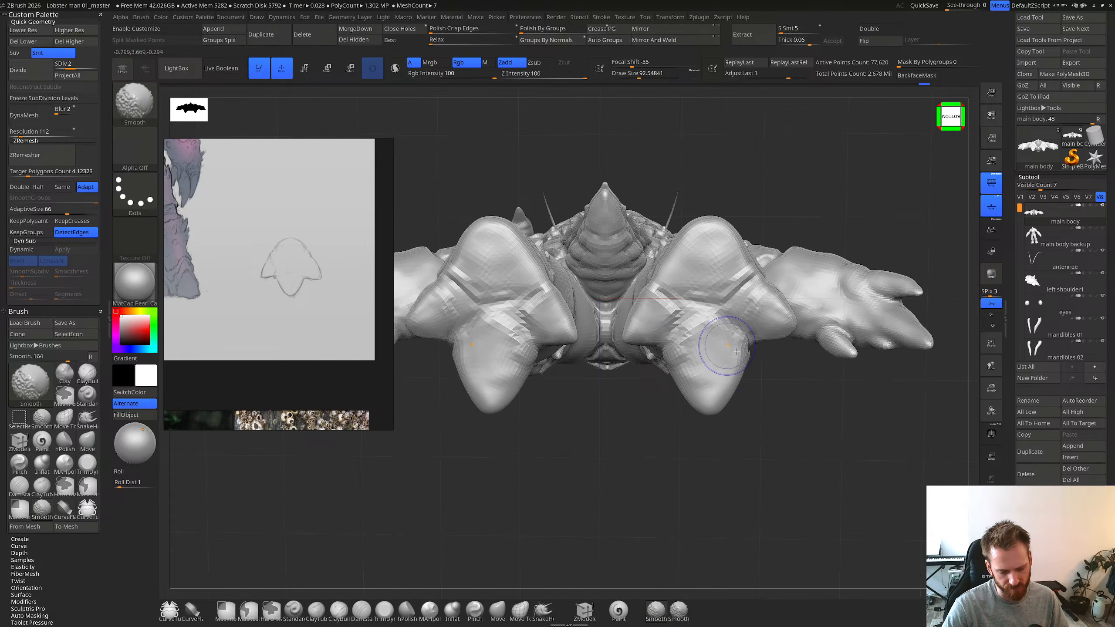
key(s)
drag(729, 356, 741, 354)
key(s)
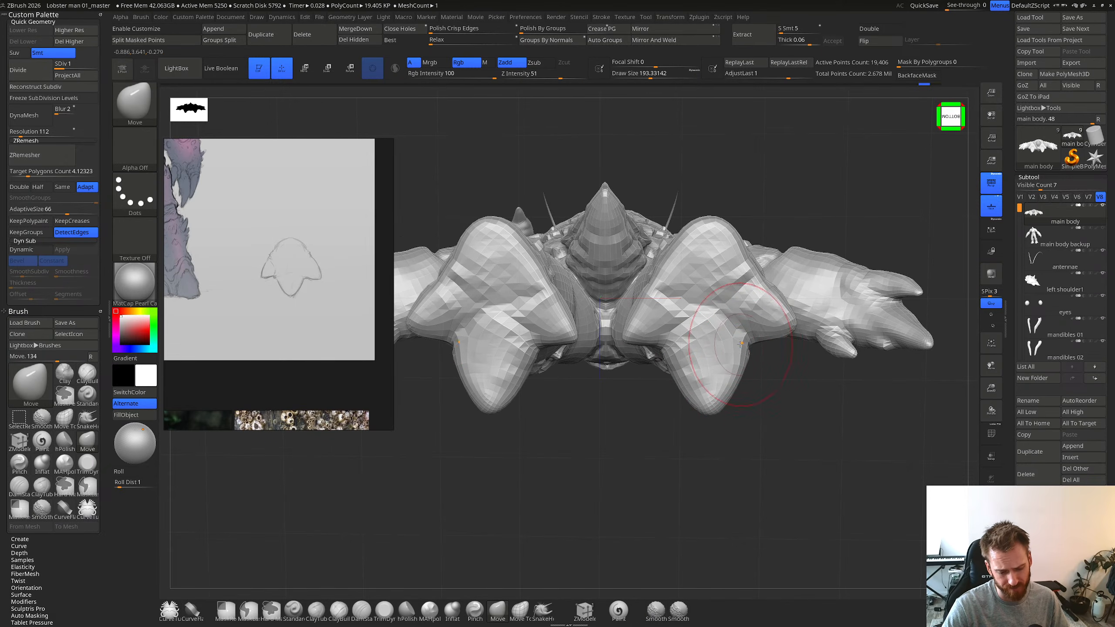
drag(717, 401, 711, 413)
key(s)
drag(672, 365, 669, 362)
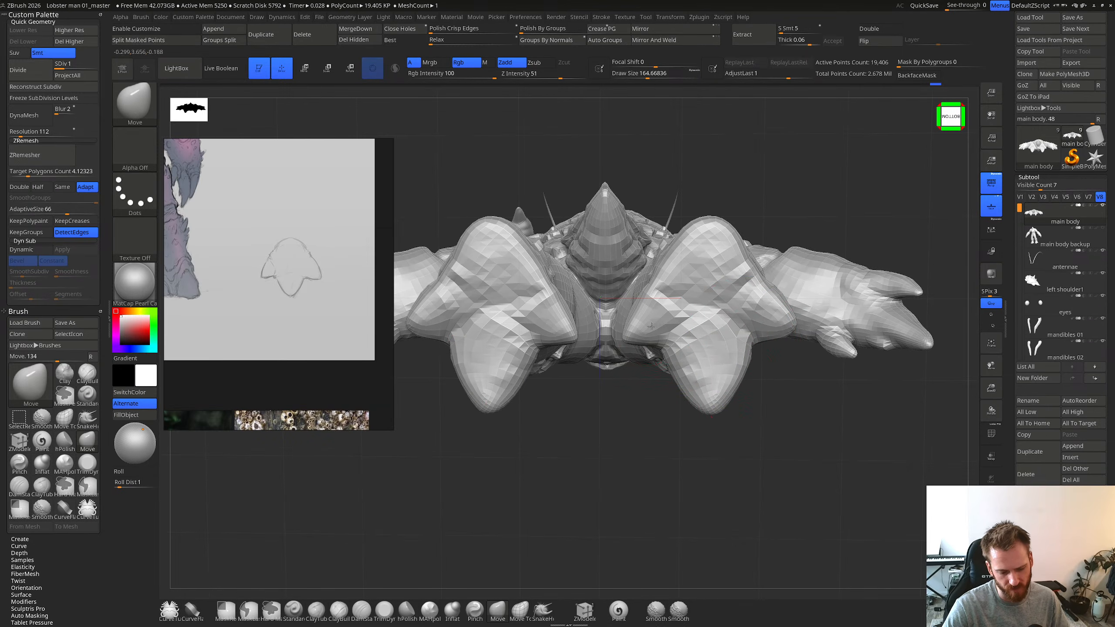
Step: Adjust the inner and outer side lobes and the main pad of the soles using Move draw sizes of about 136, 99 and 215
key(s)
mouse_move(649, 321)
mouse_down()
mouse_move(639, 321)
mouse_move(658, 347)
mouse_move(669, 332)
mouse_move(626, 340)
mouse_up()
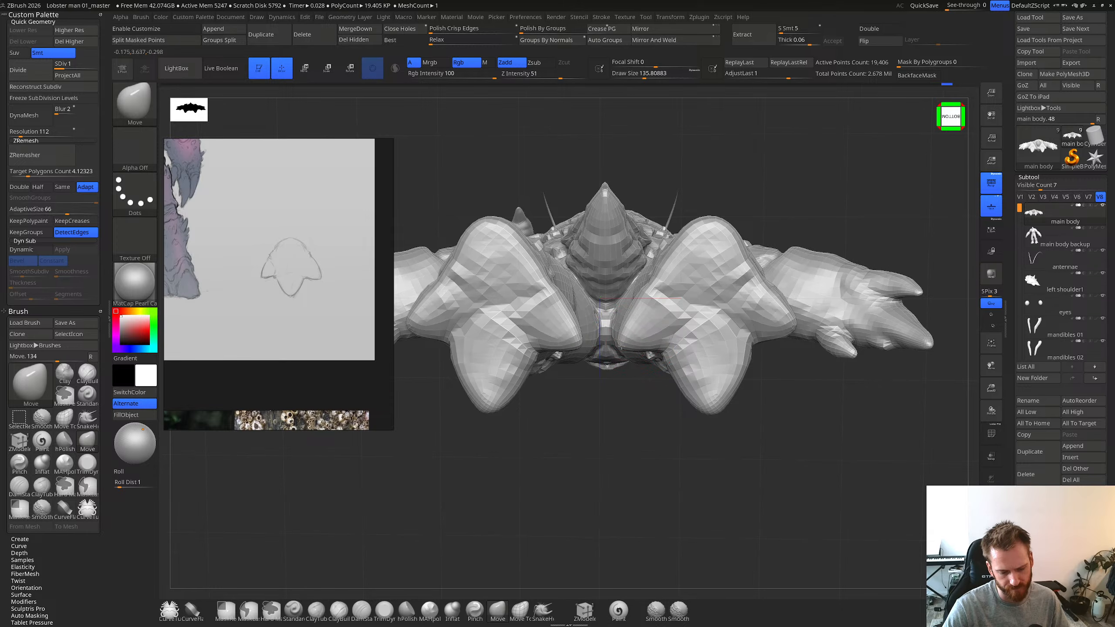
key(s)
drag(765, 318, 781, 310)
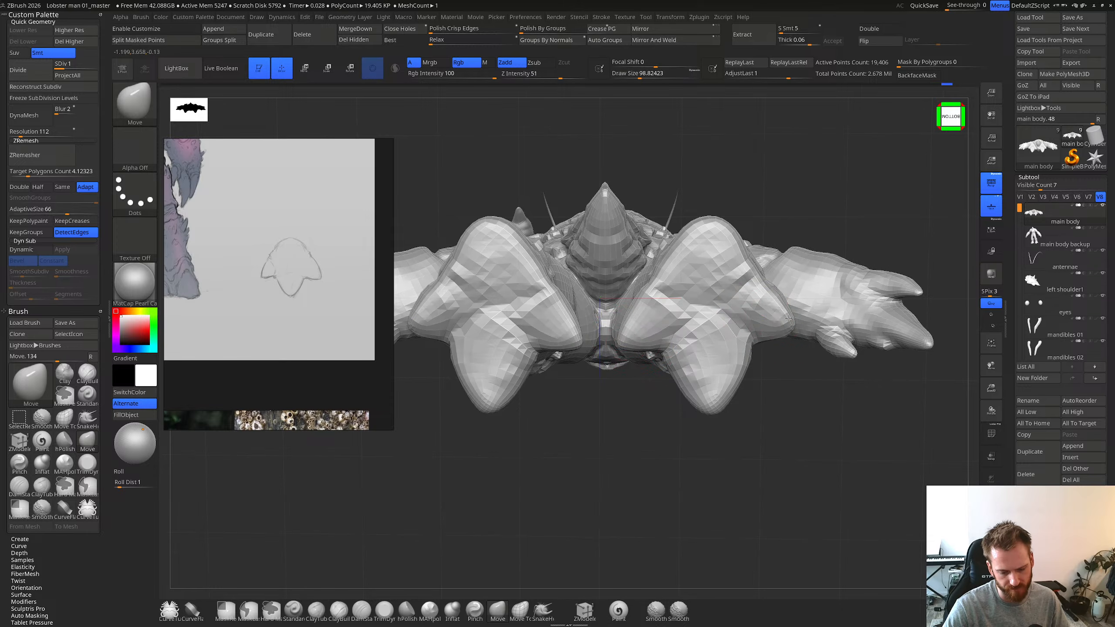
key(s)
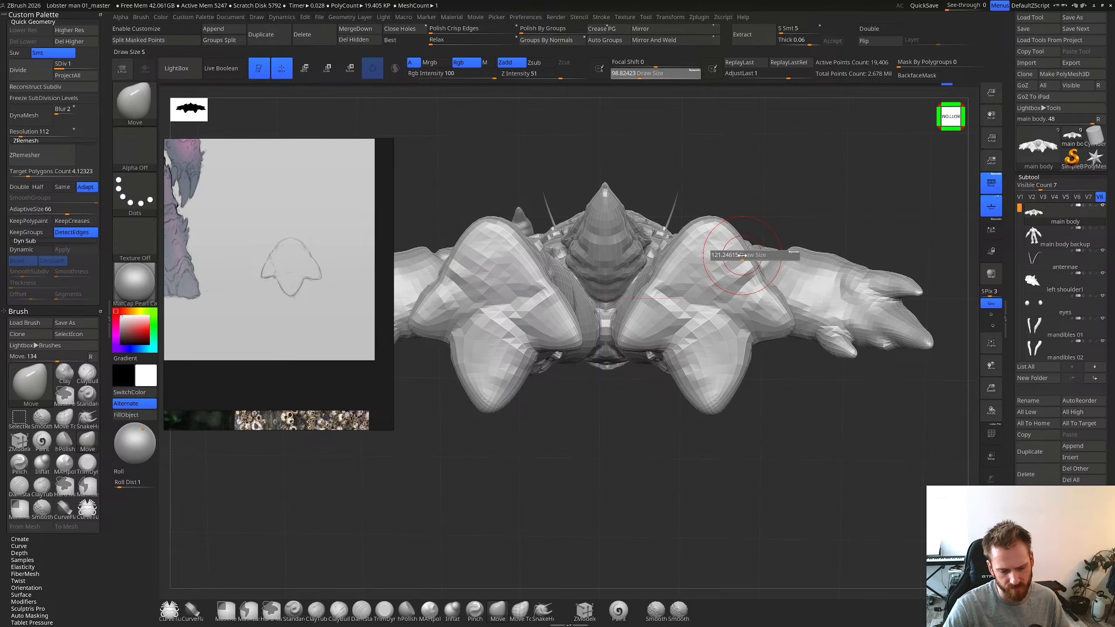
mouse_move(705, 258)
mouse_down()
mouse_move(714, 258)
mouse_move(686, 265)
mouse_up()
key(s)
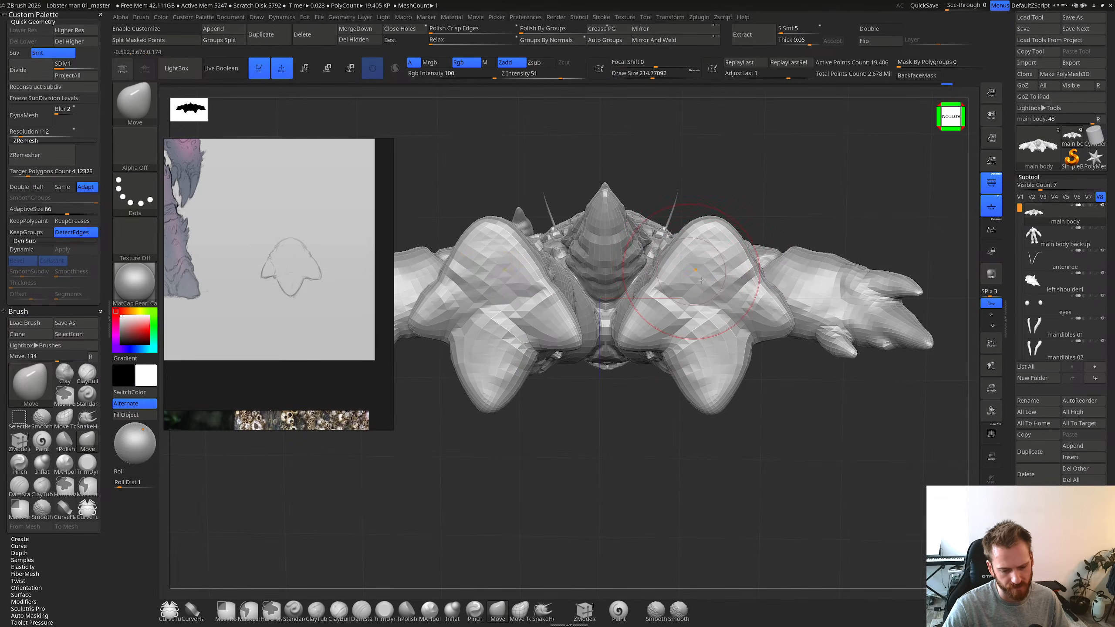
Step: Trace the foot sketch on the reference board in green, outlining the rounded main pad, two side lobes and pointed lobe
scroll(285, 291, up, 5)
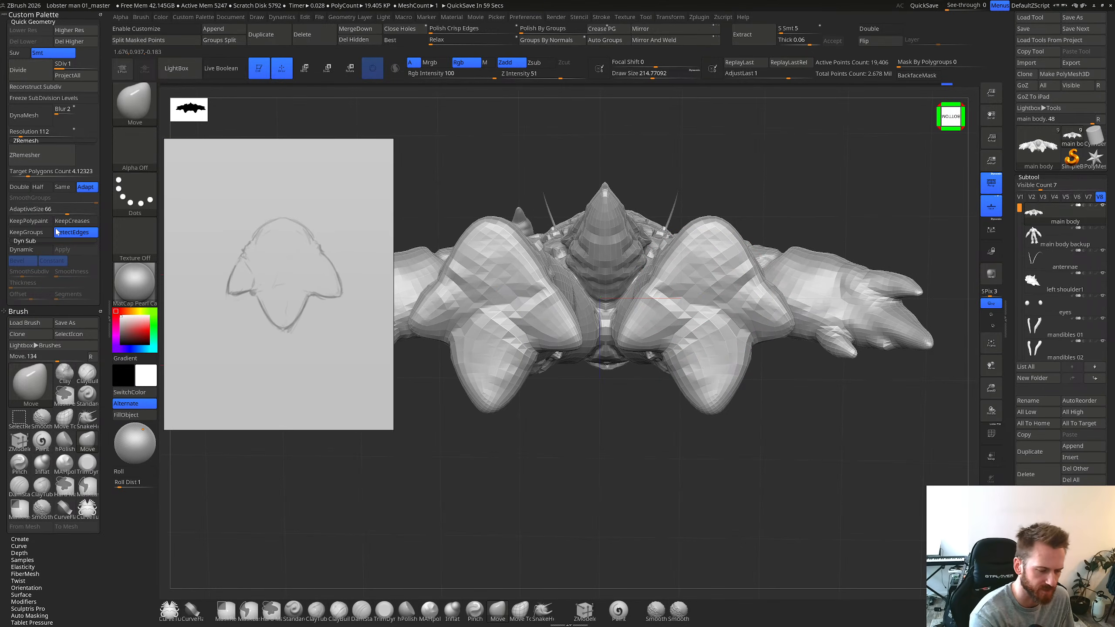
key(d)
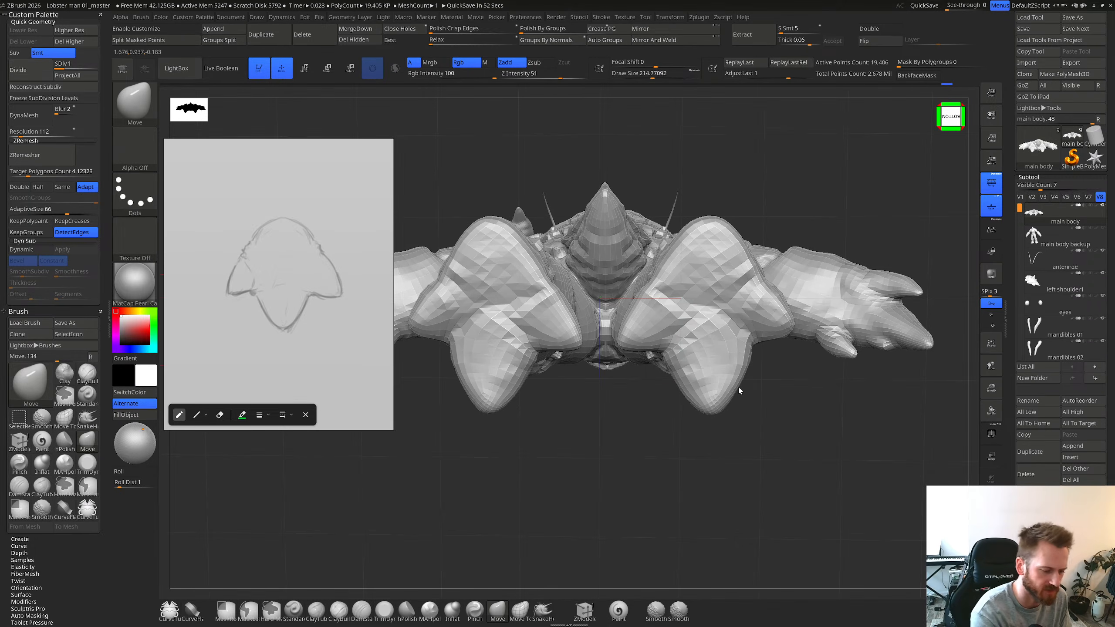
mouse_move(280, 214)
mouse_down()
mouse_move(348, 291)
mouse_move(263, 327)
mouse_up()
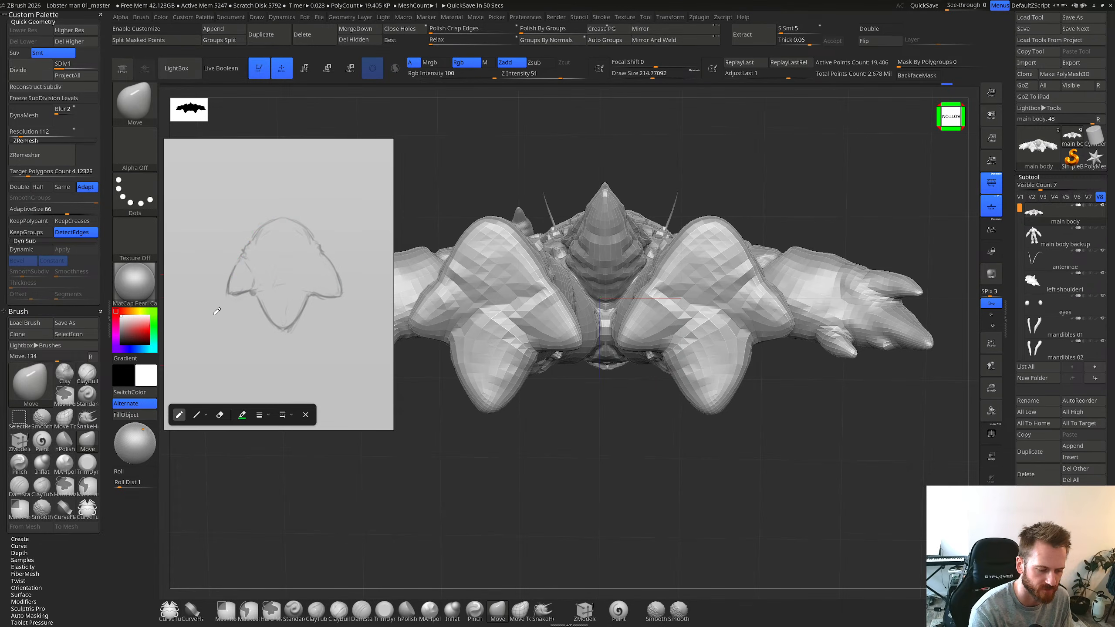
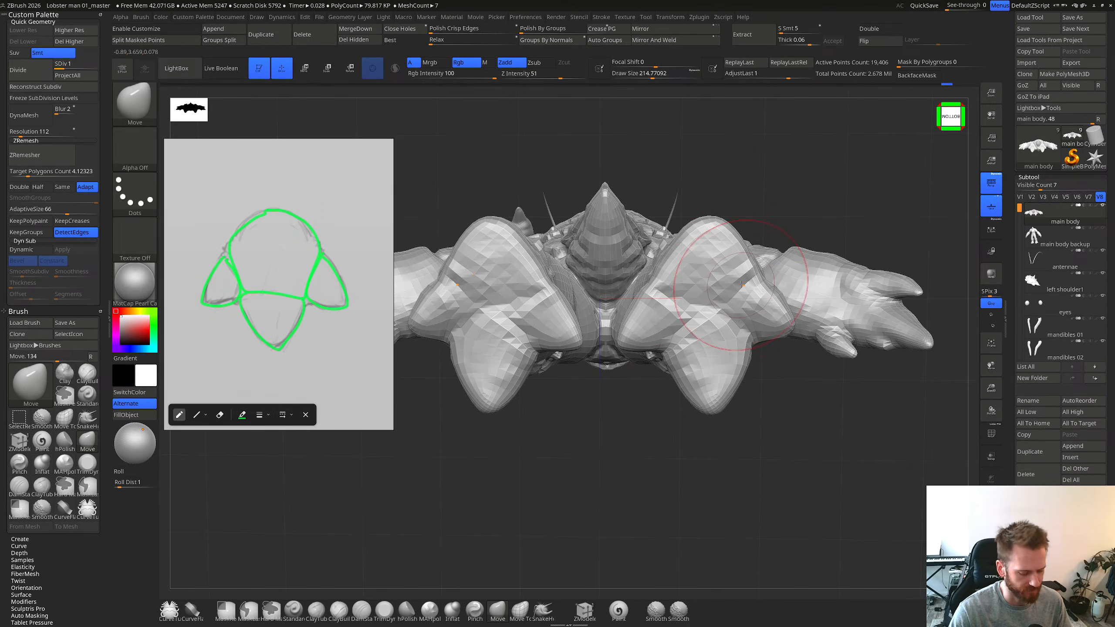
Step: Try to capture a screen region around the foot soles
key(shift)
key(super+shift+s)
drag(518, 157, 871, 461)
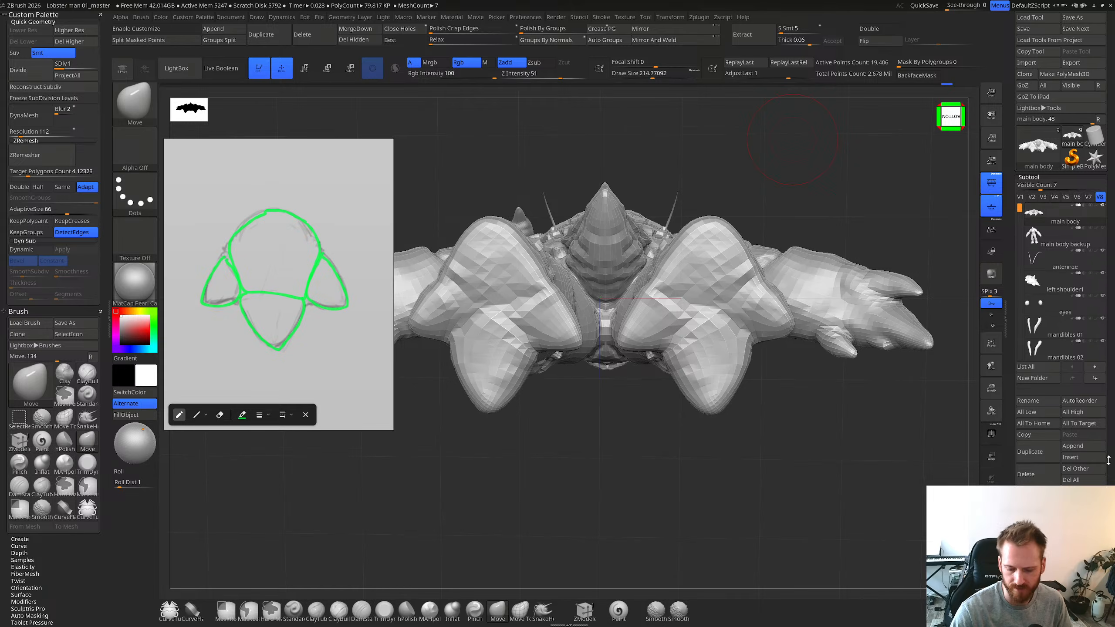
key(super)
key(Escape)
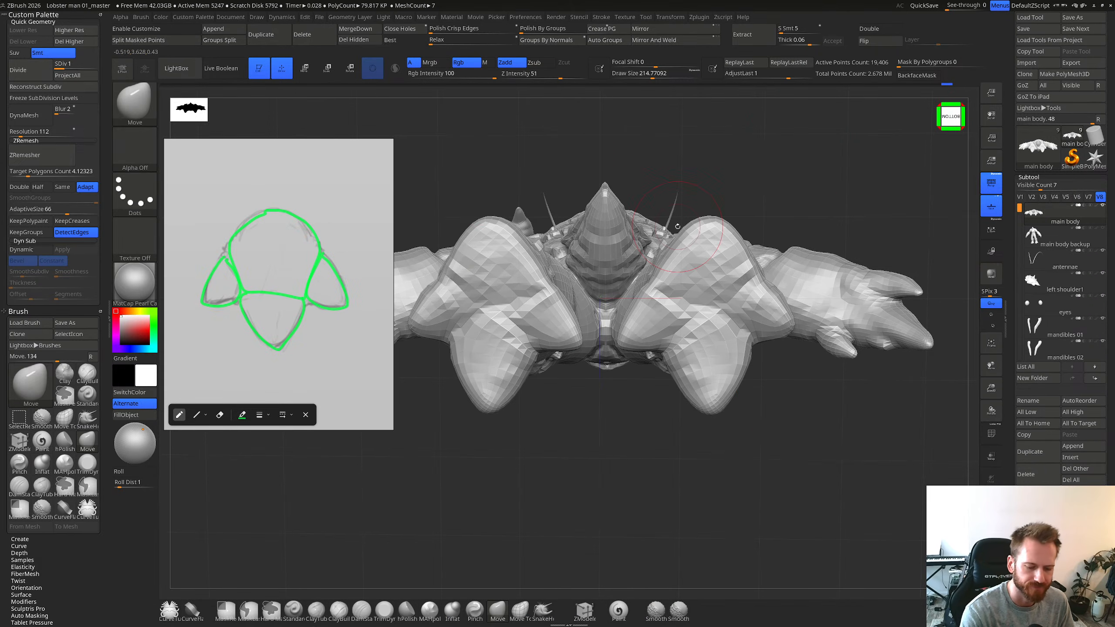
Step: Try sketching overlapping rounded shapes in green over the main pad and pointed lobe of the foot outline
right_drag(720, 301, 733, 286)
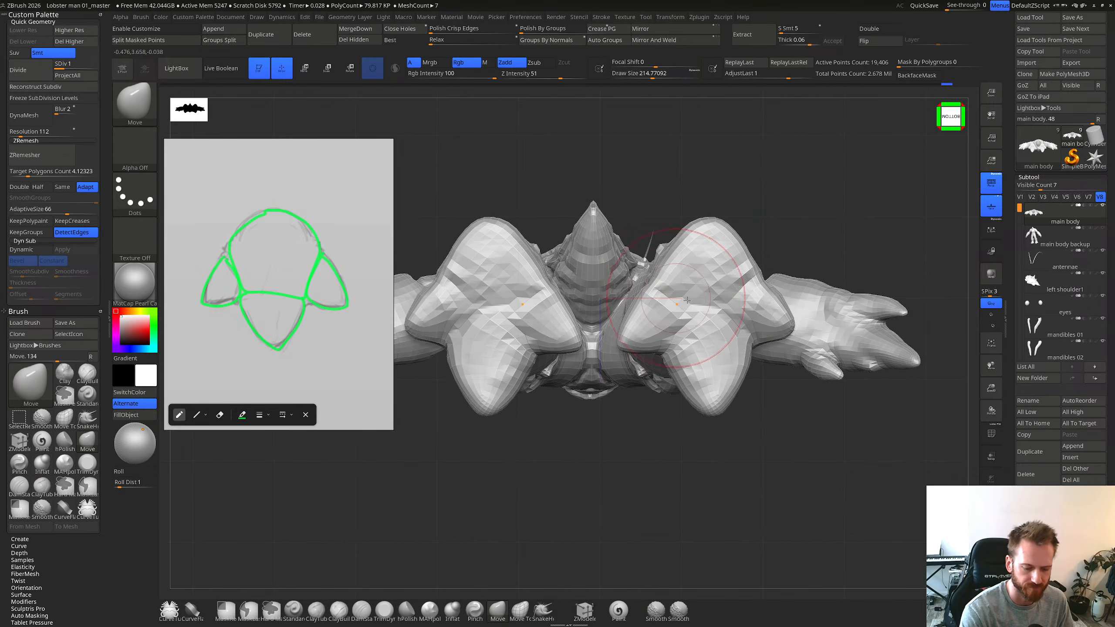
key(bracketleft)
key(bracketleft)
key(bracketleft)
key(bracketleft)
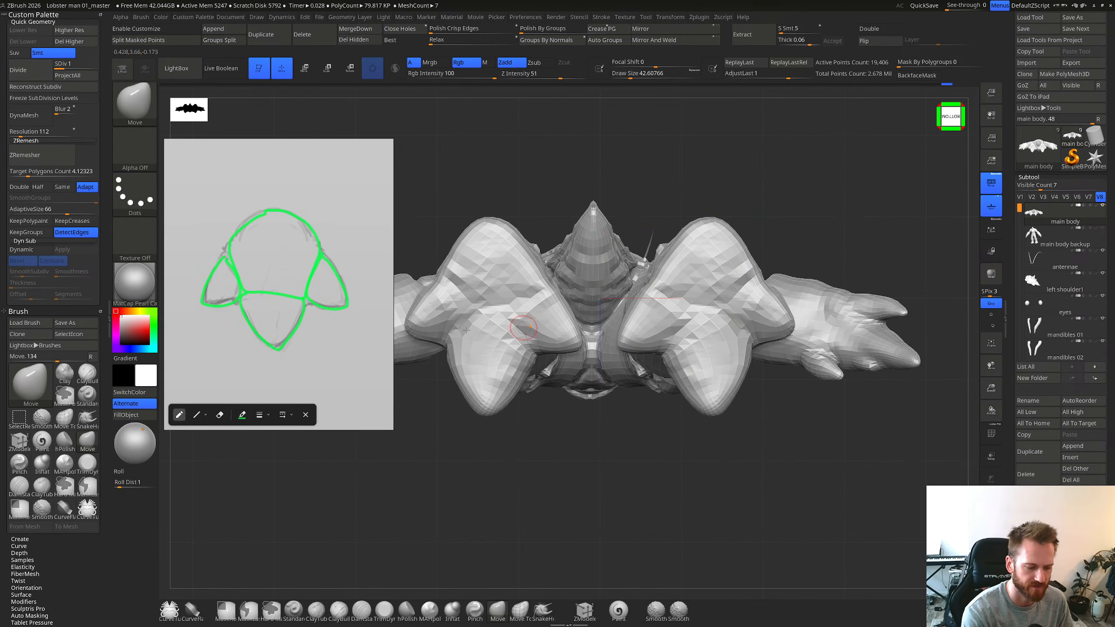
drag(302, 206, 312, 252)
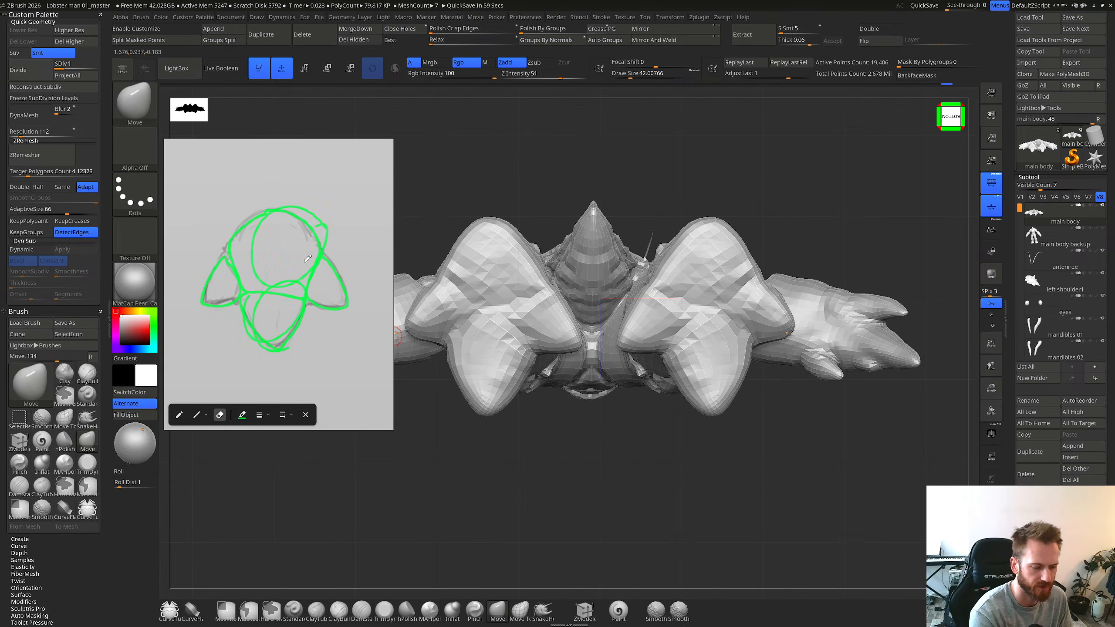
key(ctrl+z)
key(ctrl+z)
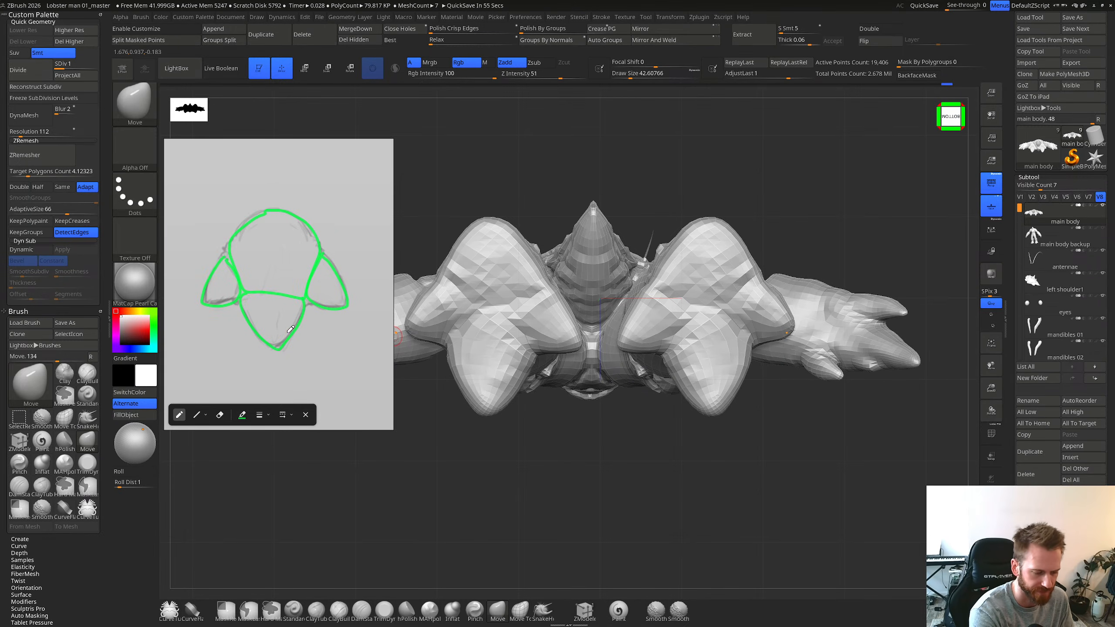
Step: Try an alternative lobe layout in red pen over the green foot outline
click(242, 415)
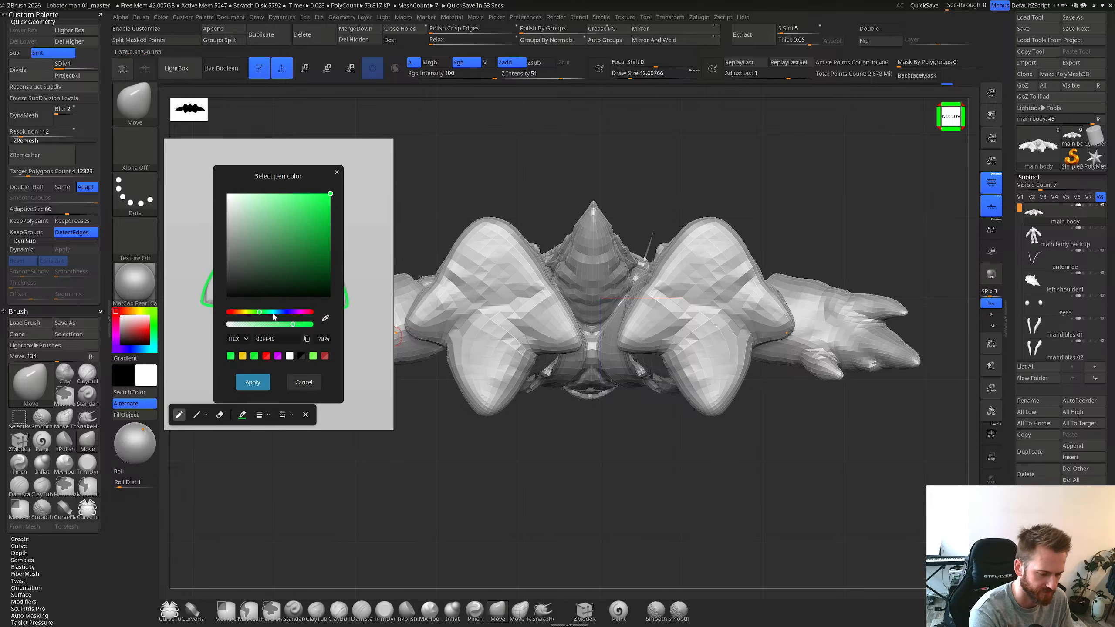
click(266, 356)
click(253, 382)
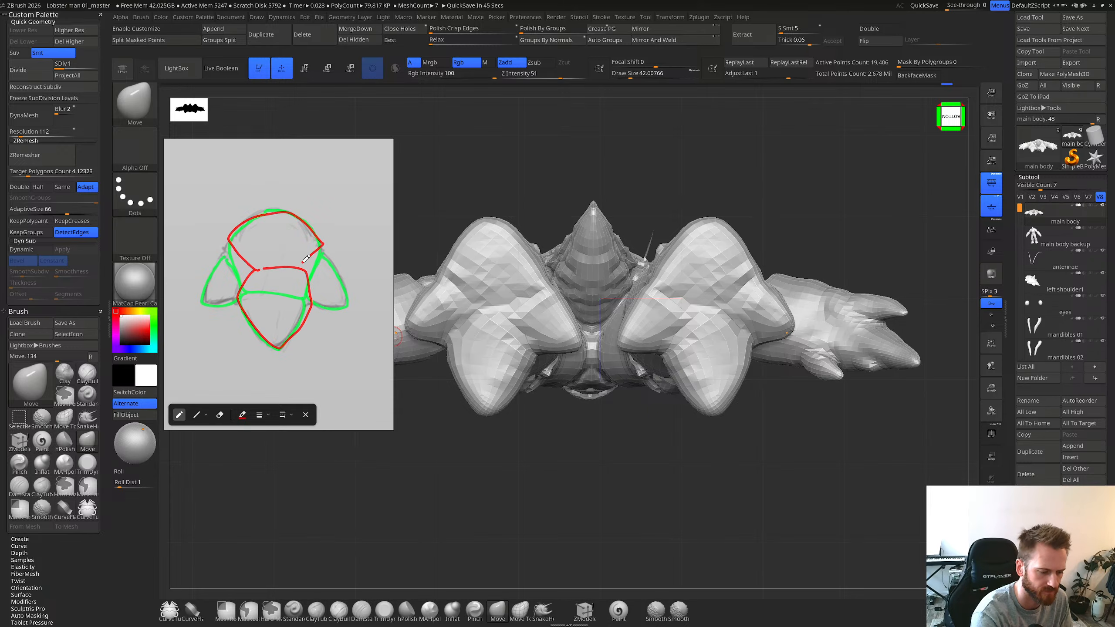
drag(234, 250, 200, 296)
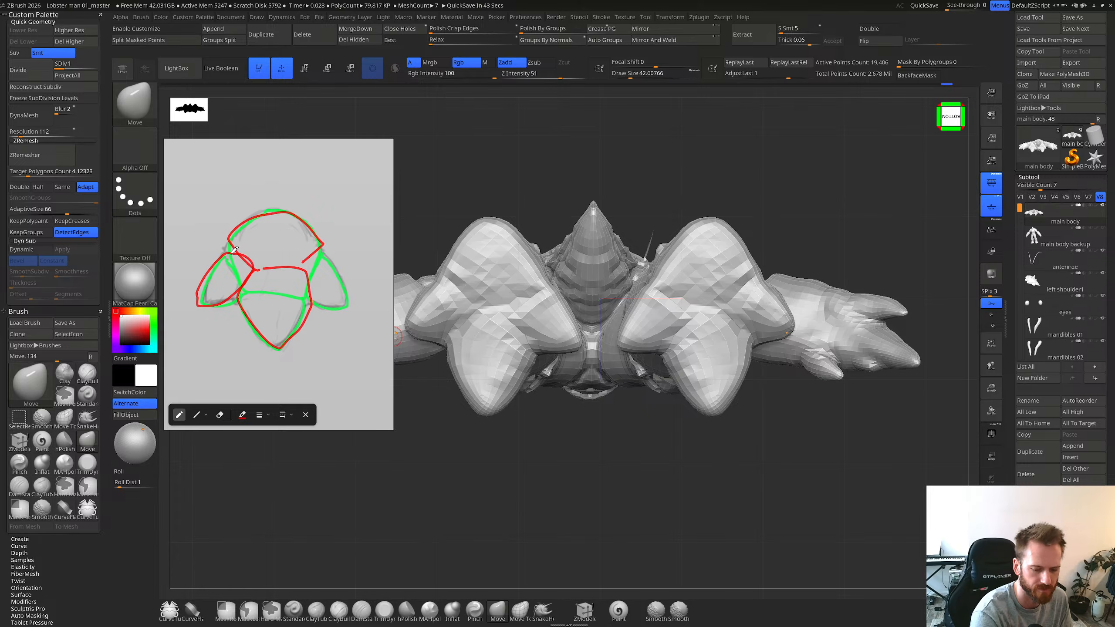
drag(327, 302, 324, 247)
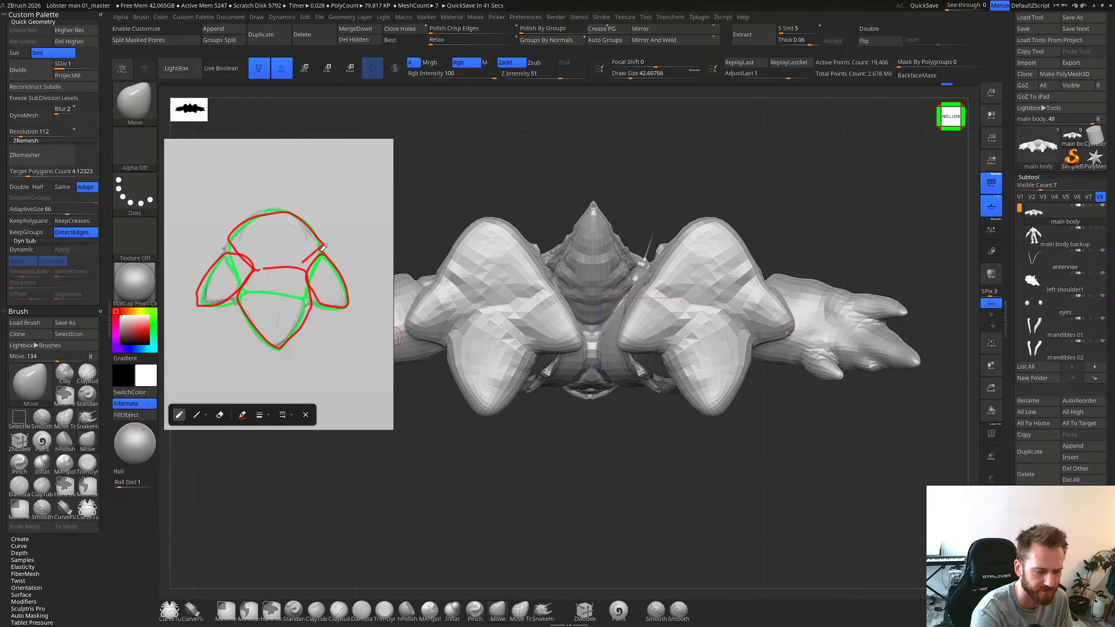
key(ctrl+z)
key(ctrl+z)
key(ctrl+z)
key(ctrl+z)
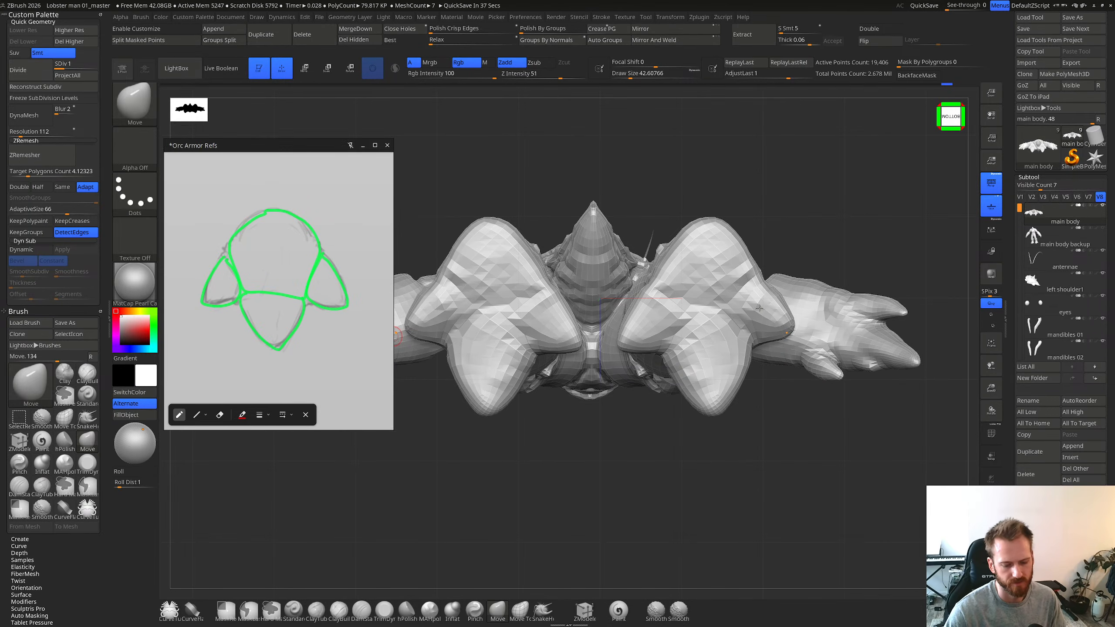
Step: Shape the boundary between the main sole pad and the side lobes with the Move brush at draw size about 119
key(s)
drag(756, 307, 756, 307)
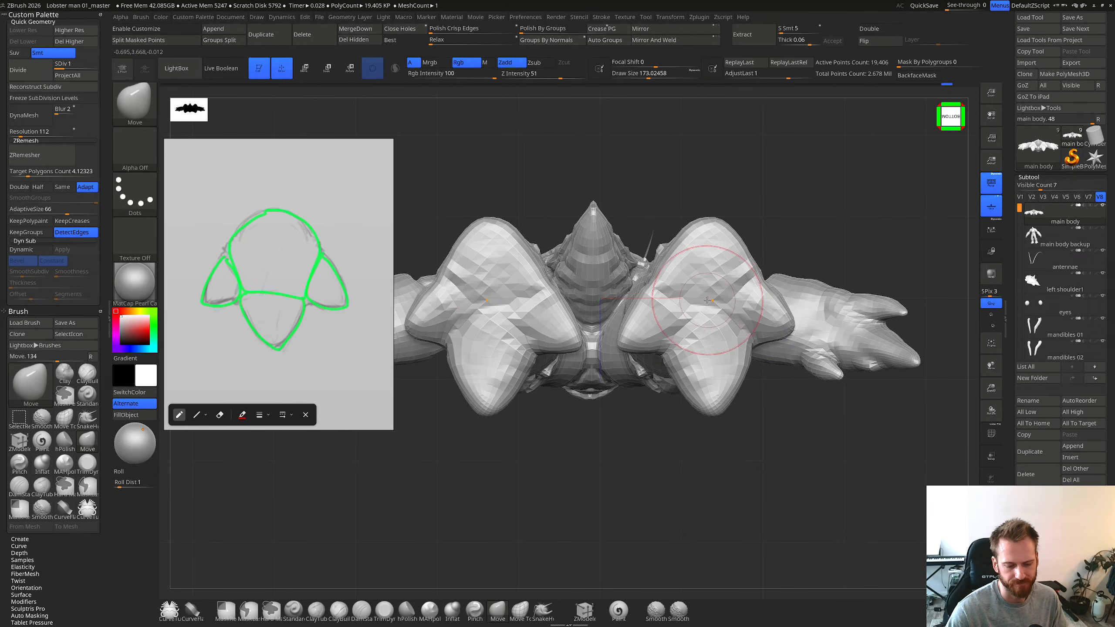
key(s)
click(711, 300)
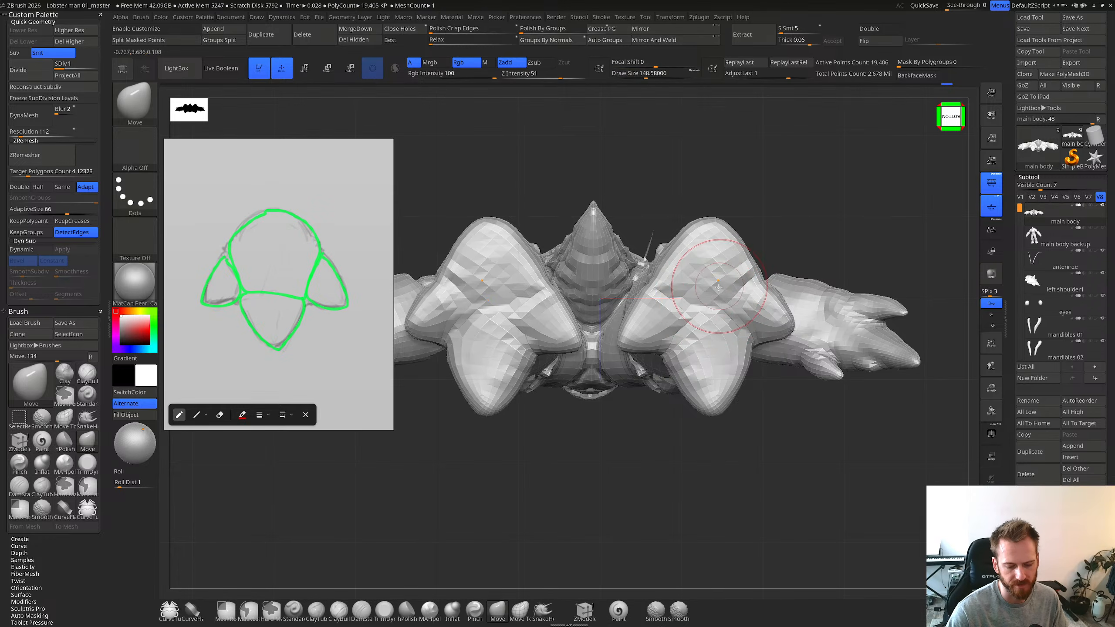
key(s)
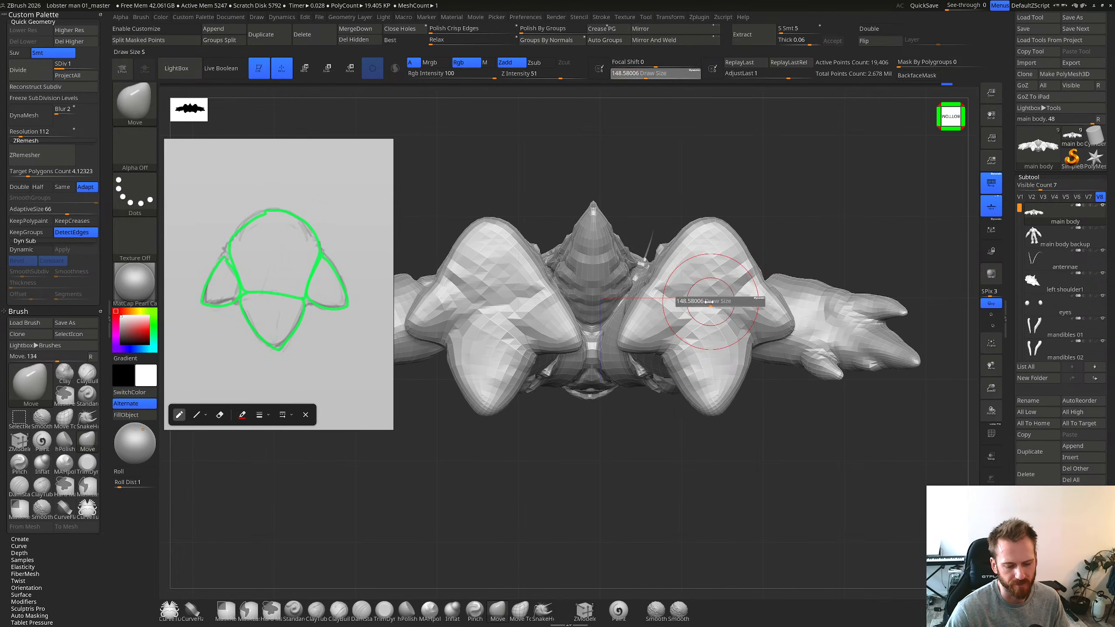
mouse_move(710, 303)
mouse_down()
mouse_move(698, 313)
mouse_move(742, 317)
mouse_up()
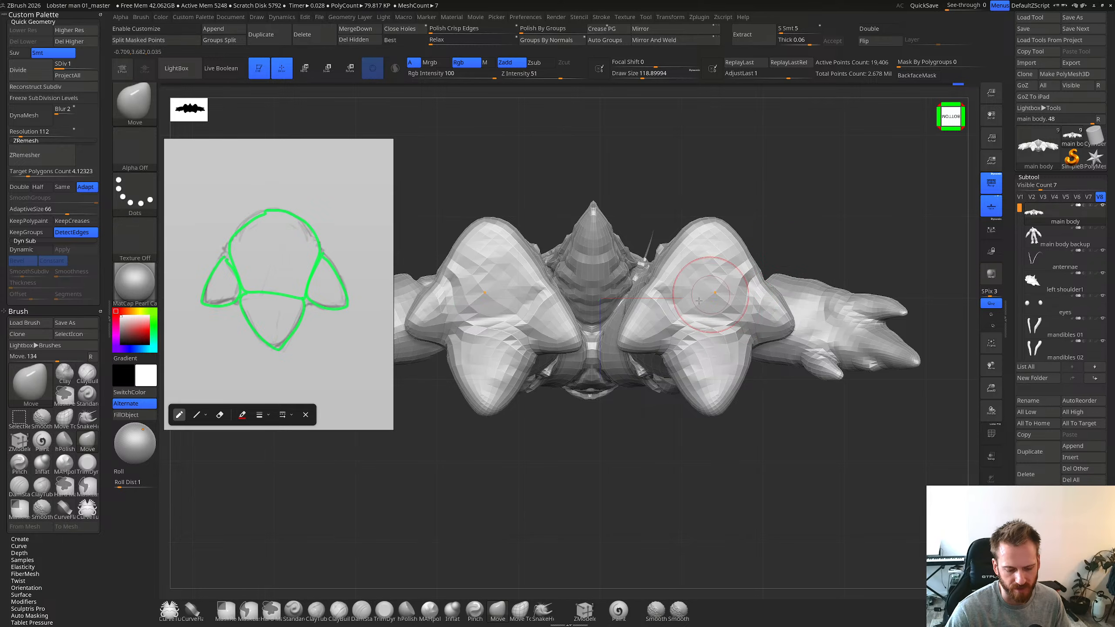
mouse_move(747, 322)
mouse_down()
mouse_move(737, 343)
mouse_move(693, 337)
mouse_move(704, 320)
mouse_up()
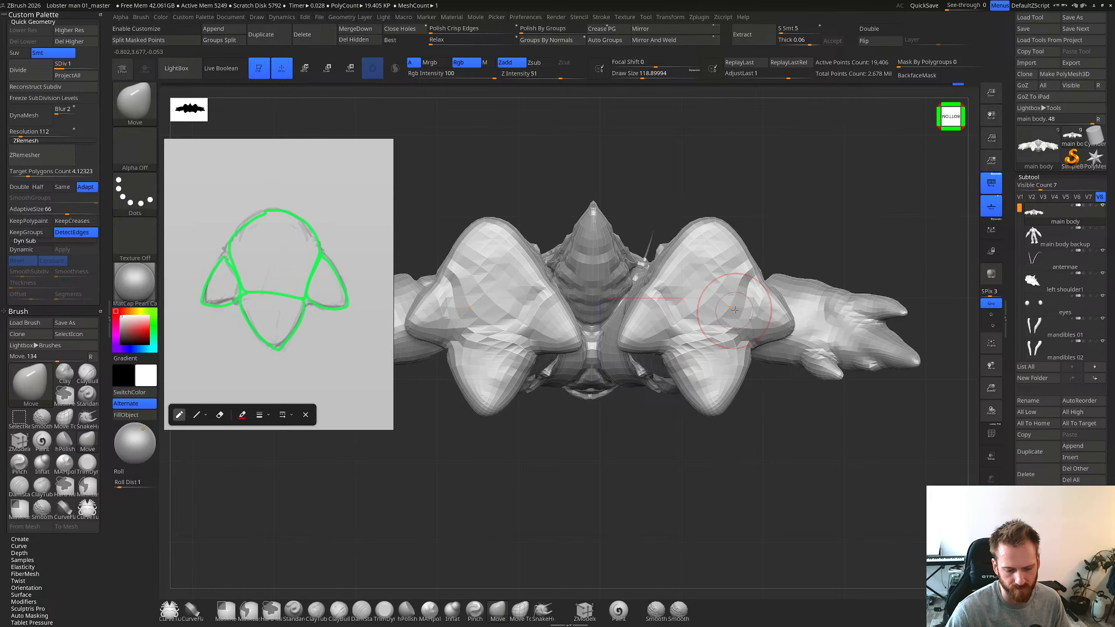
Step: Refine the creases between the sole pad and side lobes at subdivision level 2, keeping the draw size at about 119
key(ctrl+d)
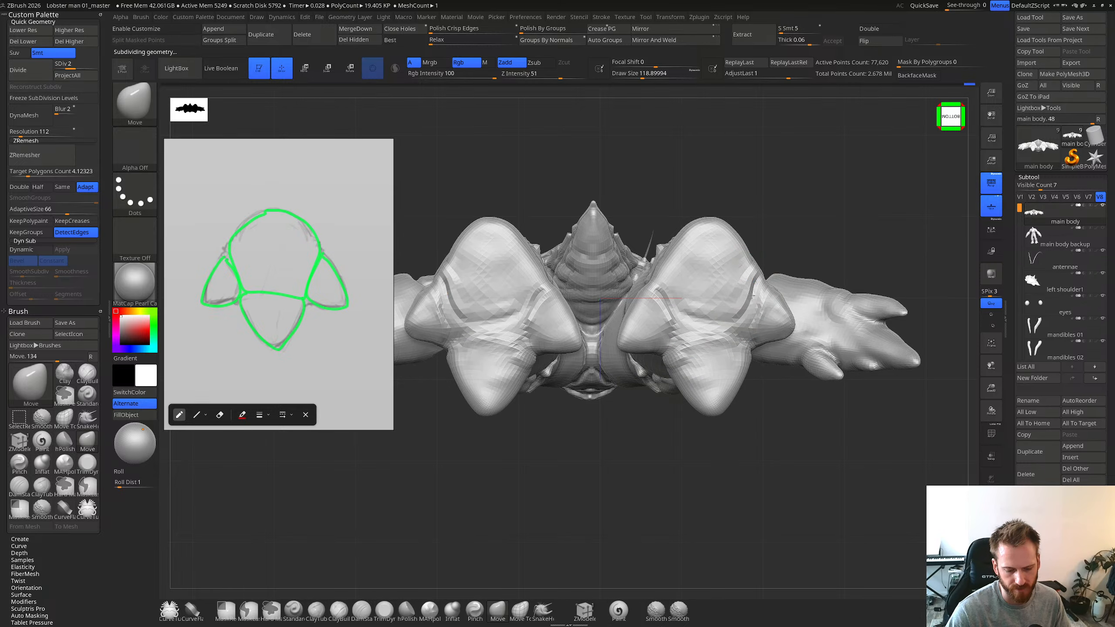
drag(745, 283, 746, 305)
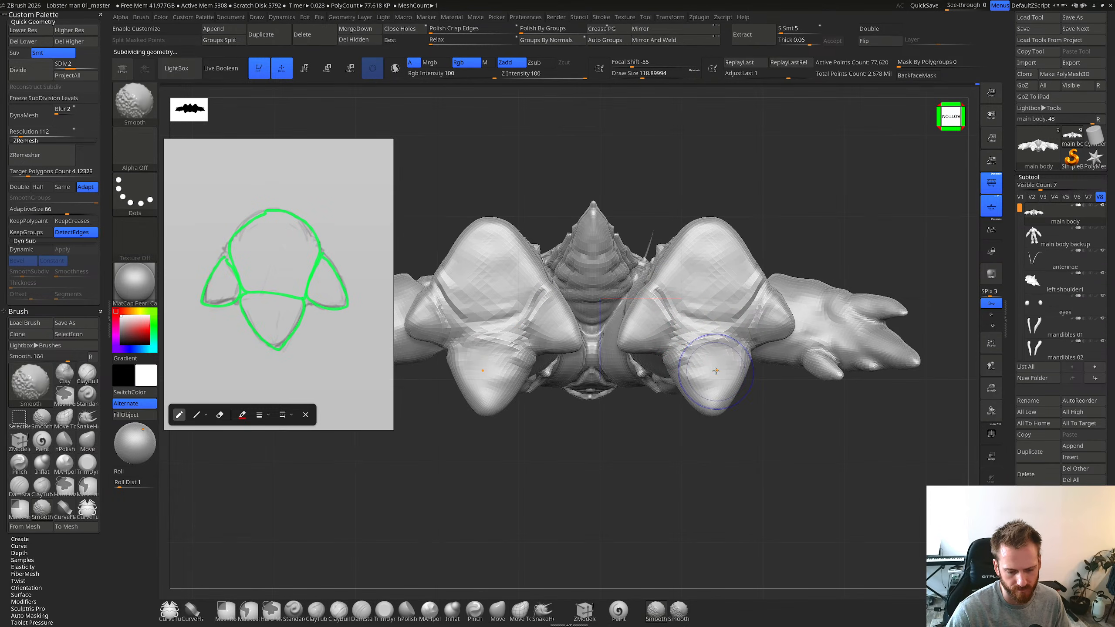
mouse_move(712, 366)
shift+mouse_down()
mouse_move(725, 354)
mouse_move(705, 325)
mouse_move(711, 275)
mouse_move(715, 292)
shift+mouse_up()
key(ctrl+z)
Step: Refine the shape of the pointed lobes under the feet with the Move brush at draw size about 101
key(s)
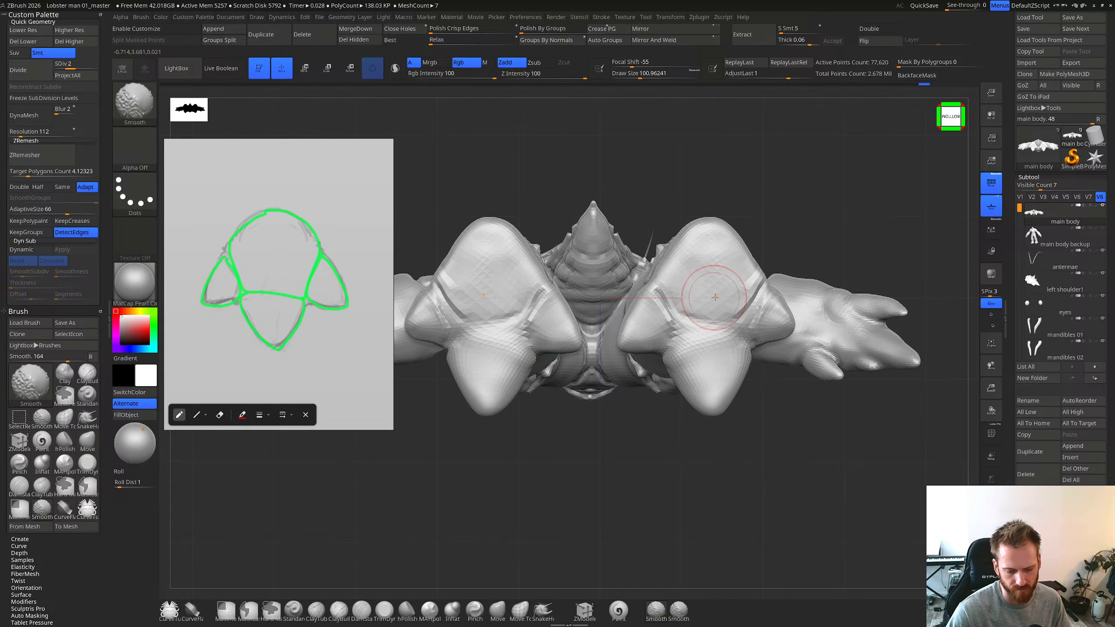
mouse_move(714, 293)
right_down()
mouse_move(741, 304)
mouse_move(703, 311)
mouse_move(687, 296)
mouse_move(700, 311)
right_up()
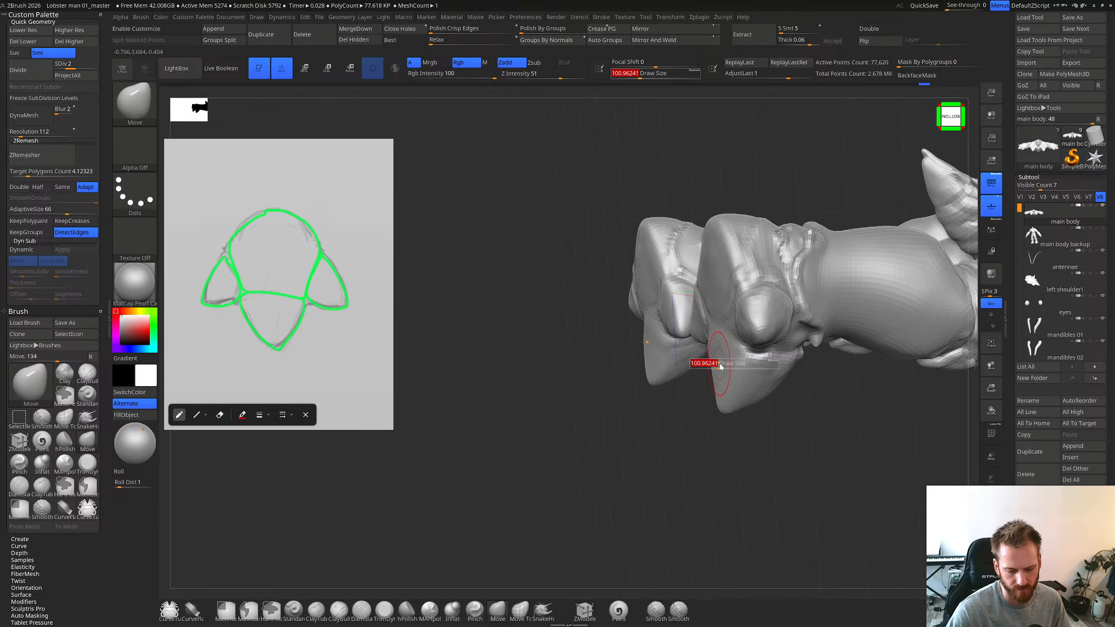
right_drag(705, 364, 760, 352)
Step: Build up the sole around the creases at subdivision level 3 with the ClayBuildup brush at draw size about 48
key(b)
key(c)
key(b)
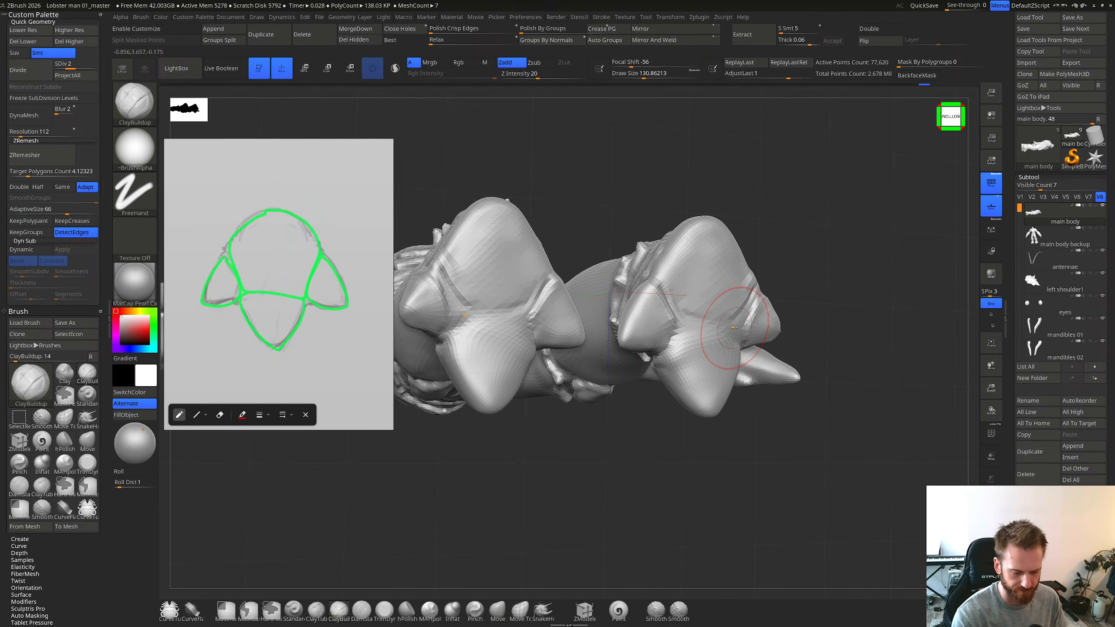
key(s)
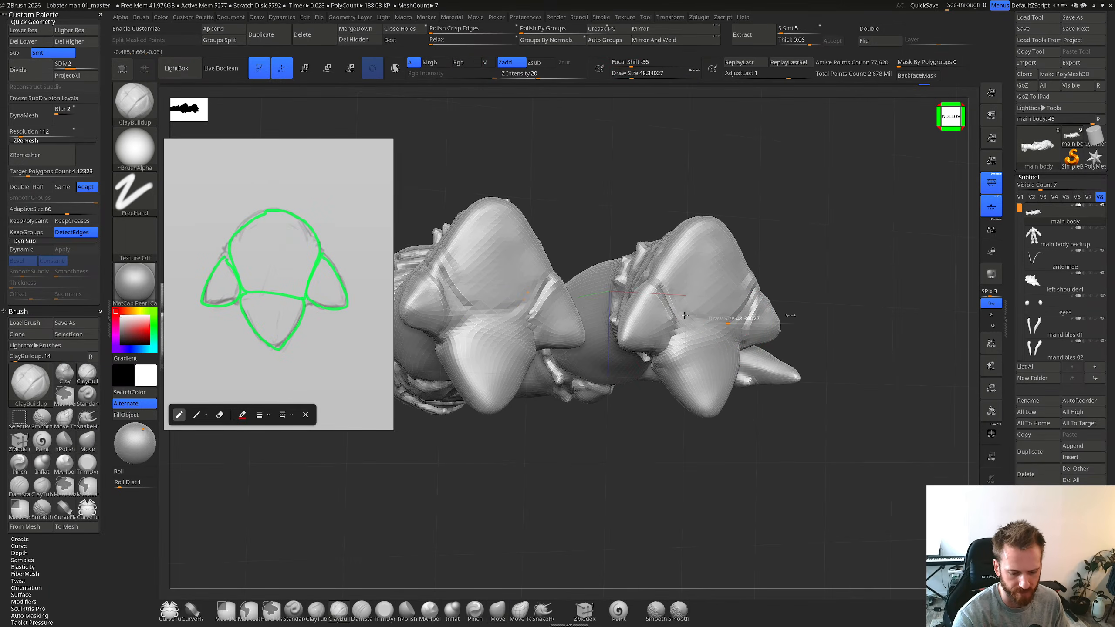
key(ctrl+d)
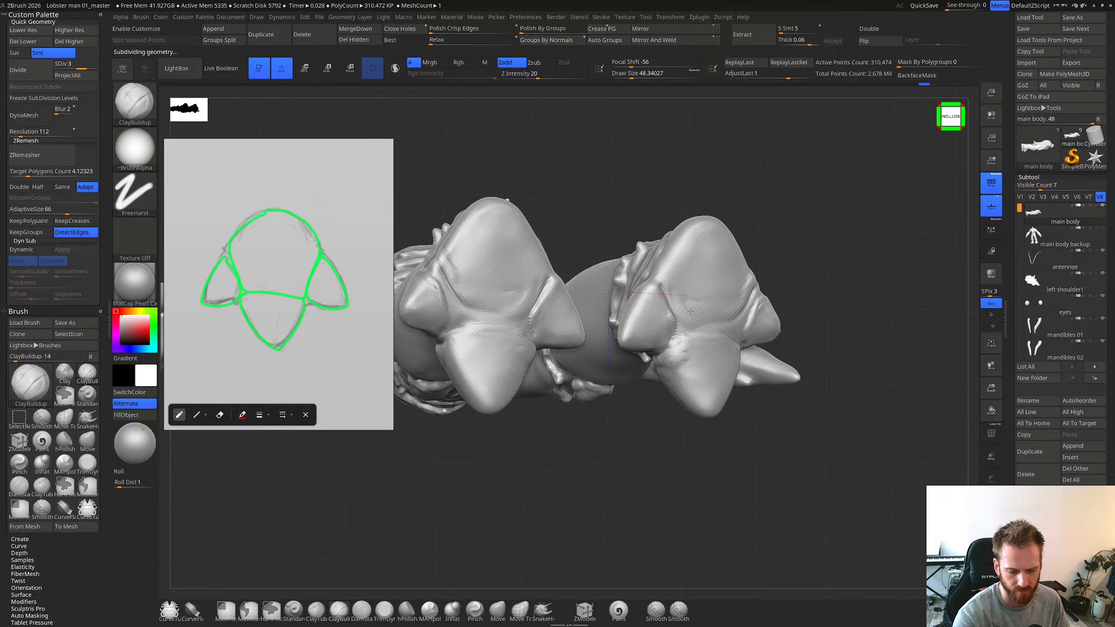
mouse_move(690, 311)
right_down()
mouse_move(694, 263)
mouse_move(749, 308)
right_up()
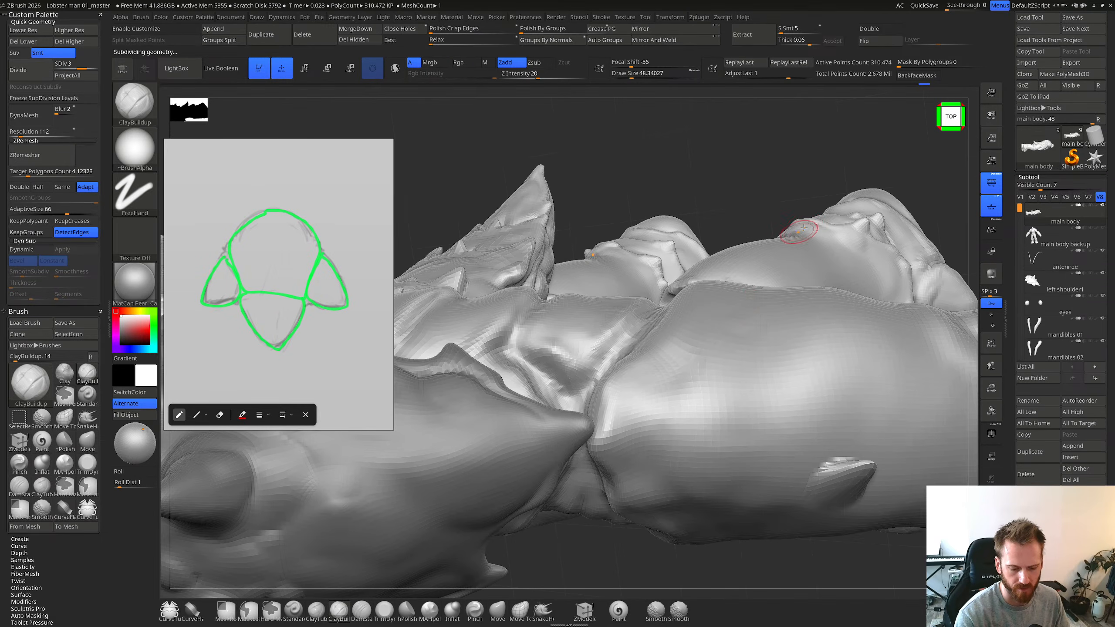
right_drag(803, 227, 747, 323)
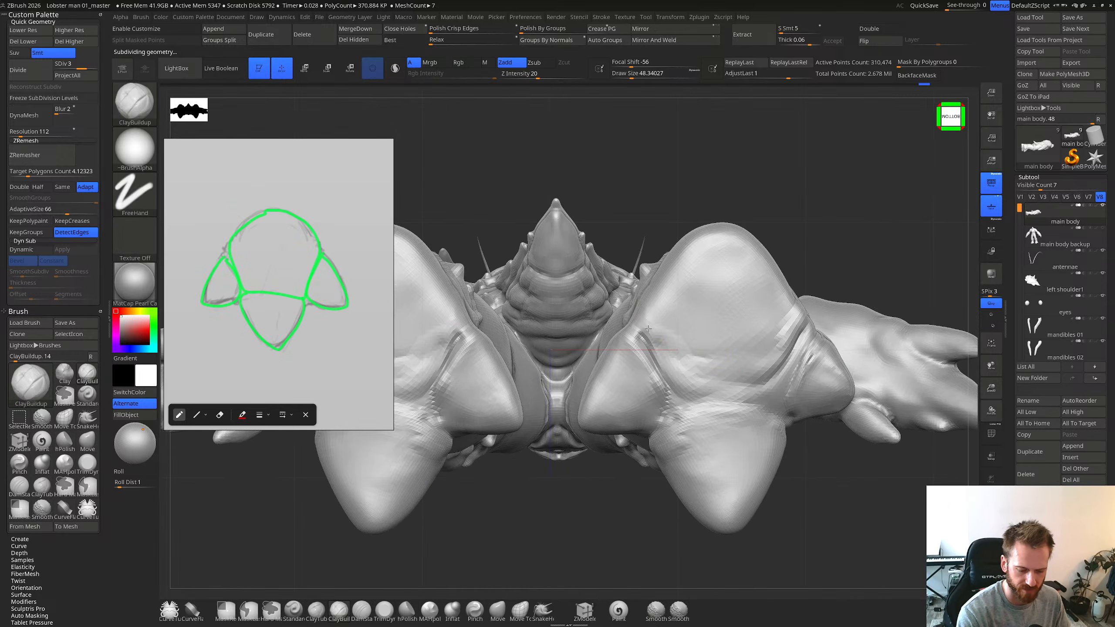
mouse_move(649, 329)
right_down()
mouse_move(678, 290)
mouse_move(639, 279)
right_up()
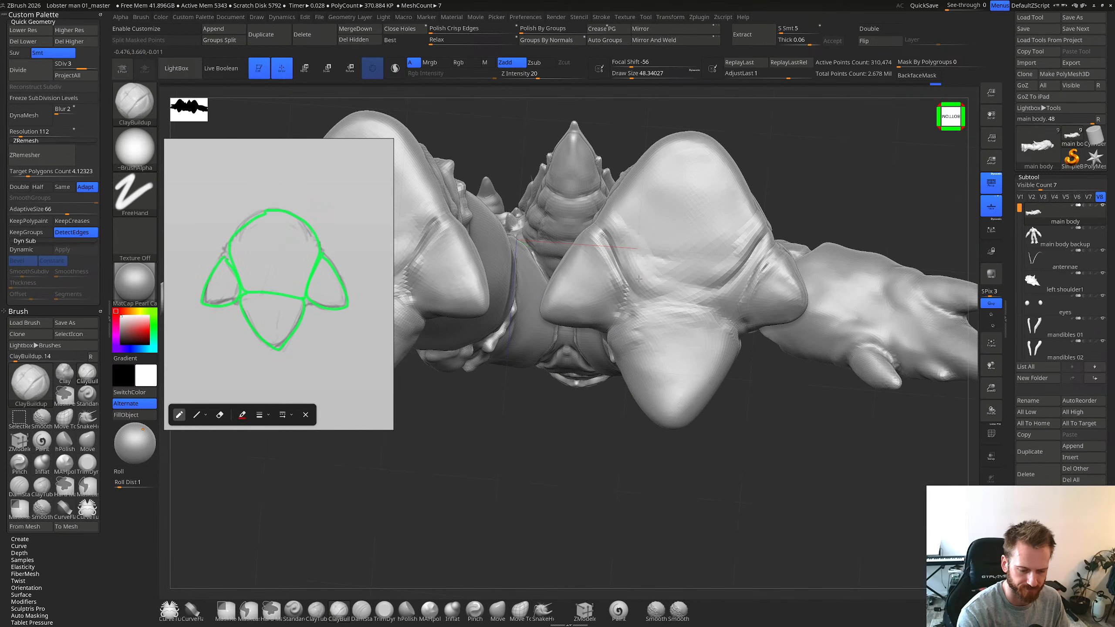
drag(642, 295, 644, 300)
Step: Build up and smooth the junction between the main sole pad and pointed lobes with ClayBuildup at draw size about 47
key(s)
drag(649, 290, 642, 290)
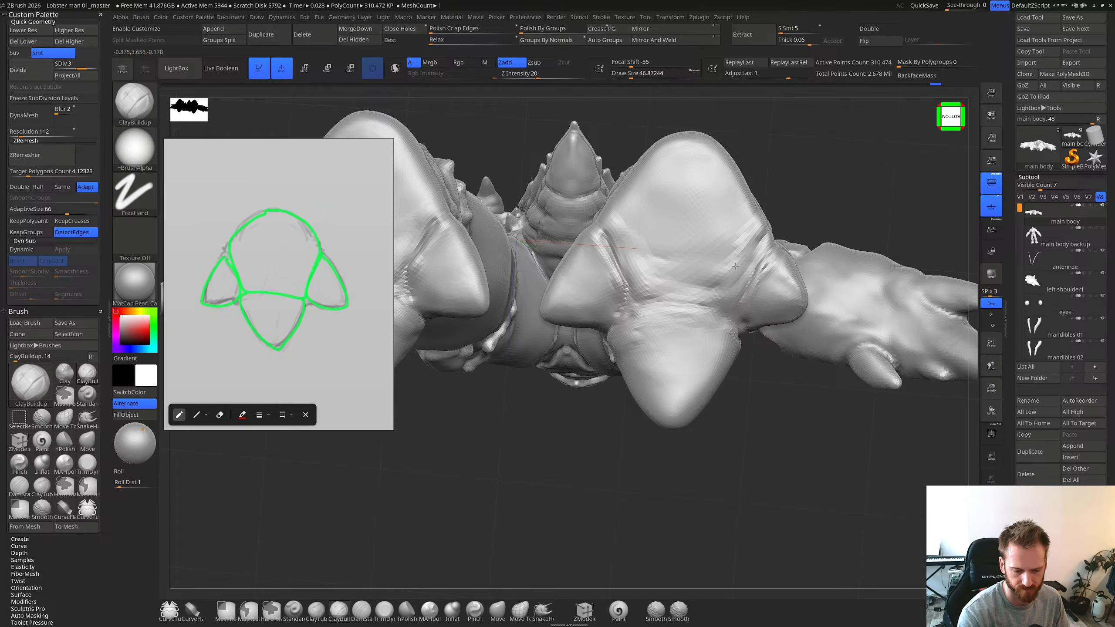
key(shift)
alt+right_drag(709, 258, 710, 275)
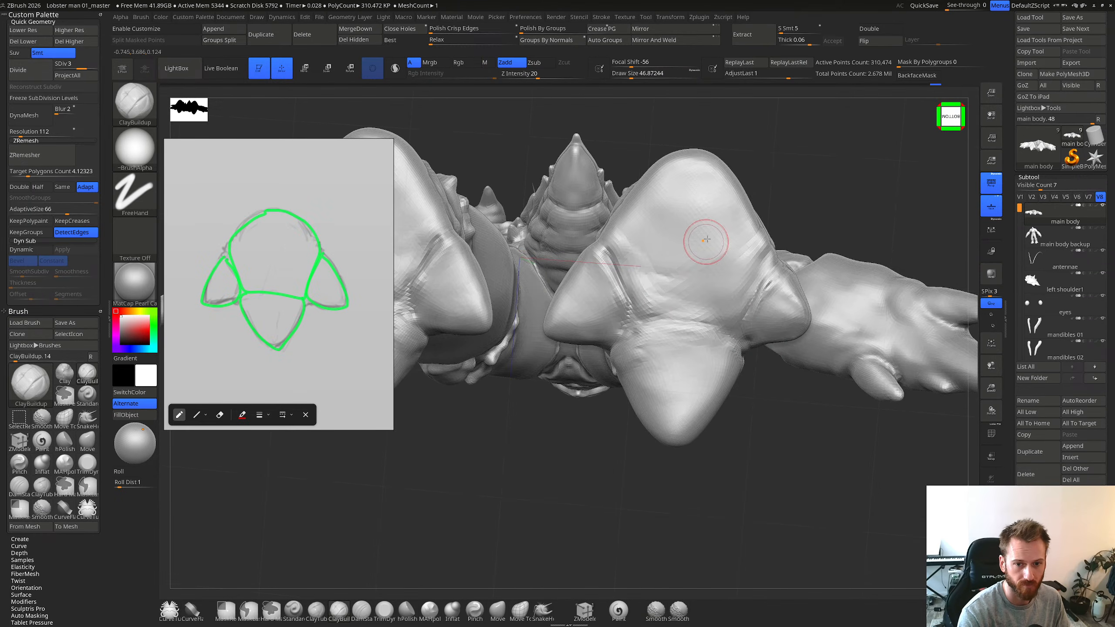
mouse_move(635, 338)
mouse_down()
mouse_move(653, 342)
mouse_move(608, 306)
mouse_up()
mouse_move(655, 323)
ctrl+right_down()
mouse_move(664, 294)
mouse_move(635, 310)
mouse_move(655, 320)
mouse_move(659, 299)
mouse_move(659, 315)
mouse_move(622, 285)
mouse_move(652, 288)
mouse_move(668, 313)
ctrl+right_up()
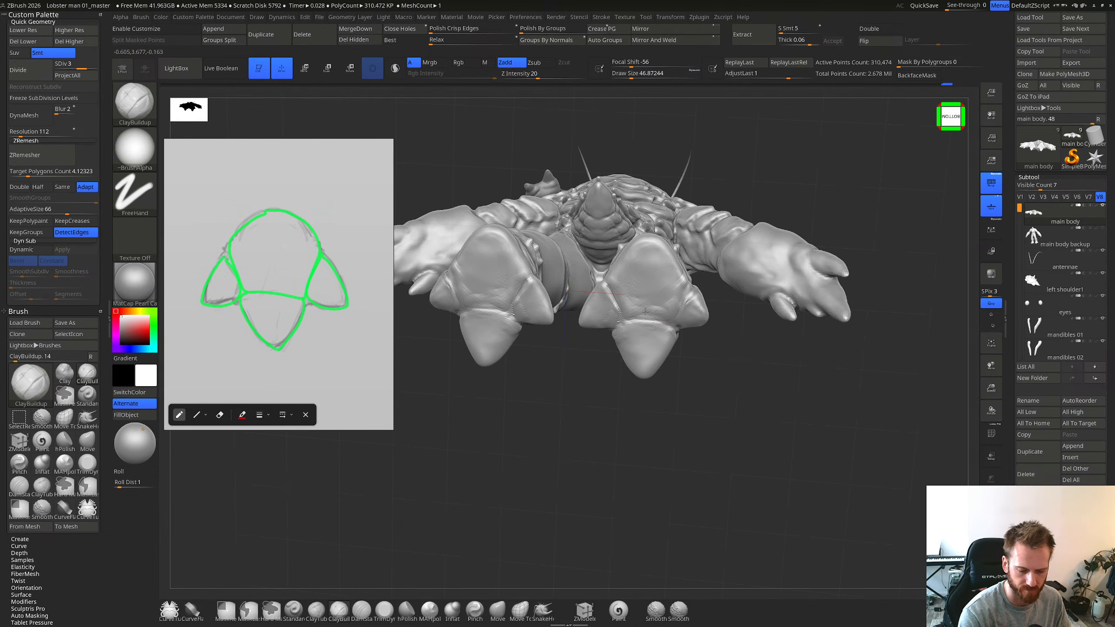
mouse_move(682, 295)
right_down()
mouse_move(681, 325)
mouse_move(668, 307)
right_up()
key(shift)
right_drag(623, 356, 655, 327)
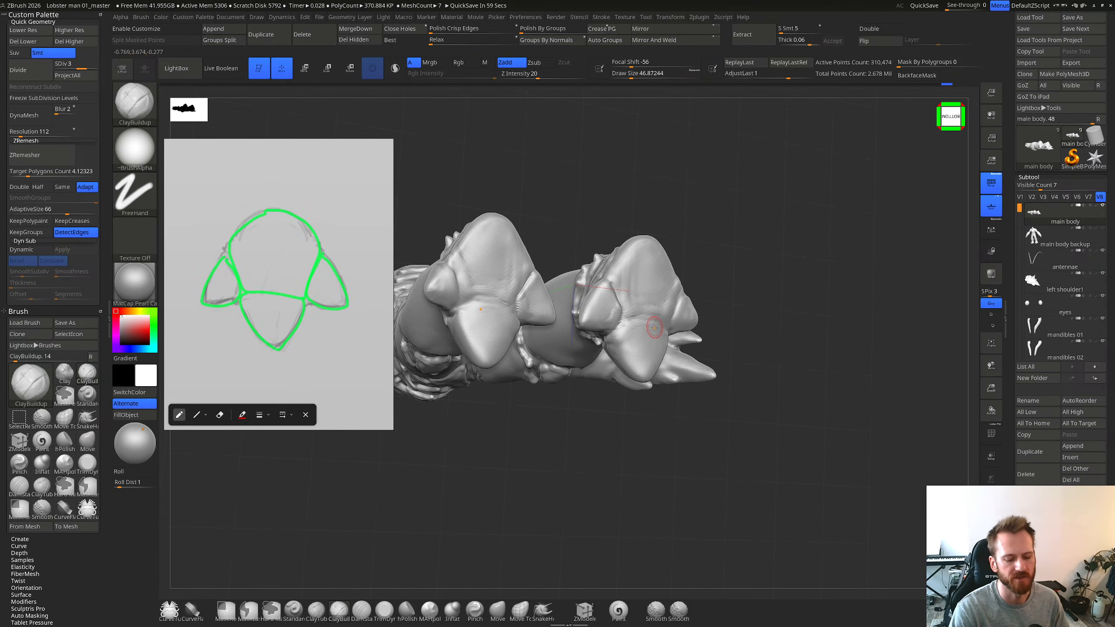
Step: Adjust the edges of the sole's pointed lobe with the Move brush at draw size about 83 and smooth its surface
mouse_move(655, 327)
right_down()
mouse_move(624, 342)
mouse_move(628, 358)
mouse_move(628, 287)
right_up()
key(b)
key(m)
key(v)
key(ctrl+z)
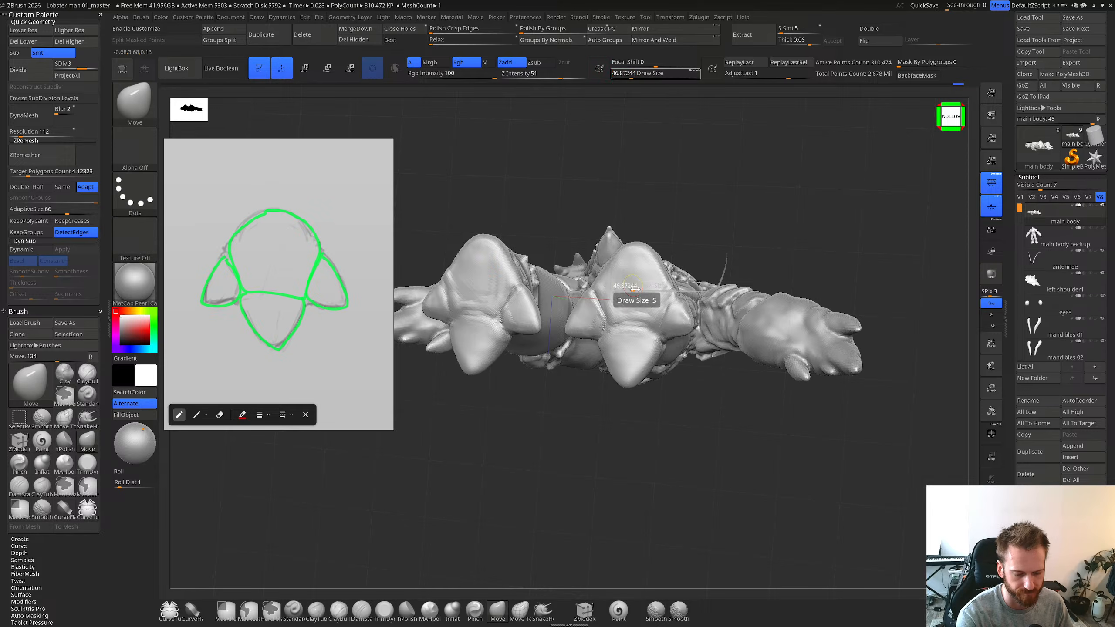
drag(634, 286, 642, 285)
mouse_move(637, 294)
right_down()
mouse_move(660, 303)
mouse_move(599, 352)
mouse_move(610, 371)
right_up()
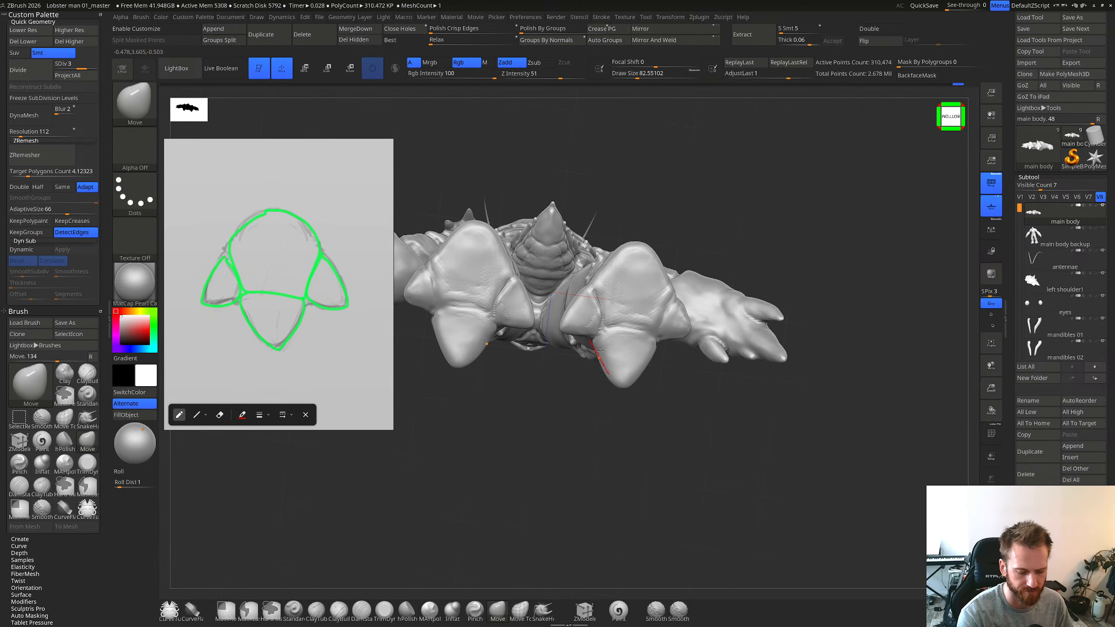
key(shift)
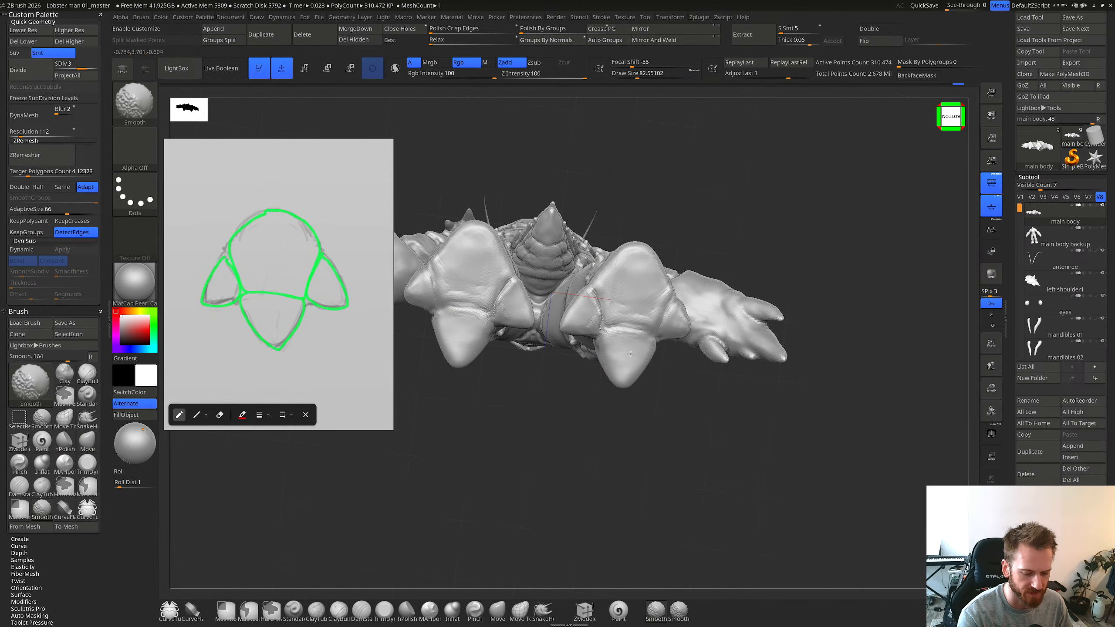
Step: Shape the outer side lobe as seen from the front of the foot, keeping the Move brush's draw size at about 83
mouse_move(626, 289)
right_down()
mouse_move(743, 325)
mouse_move(687, 381)
mouse_move(733, 310)
mouse_move(803, 333)
right_up()
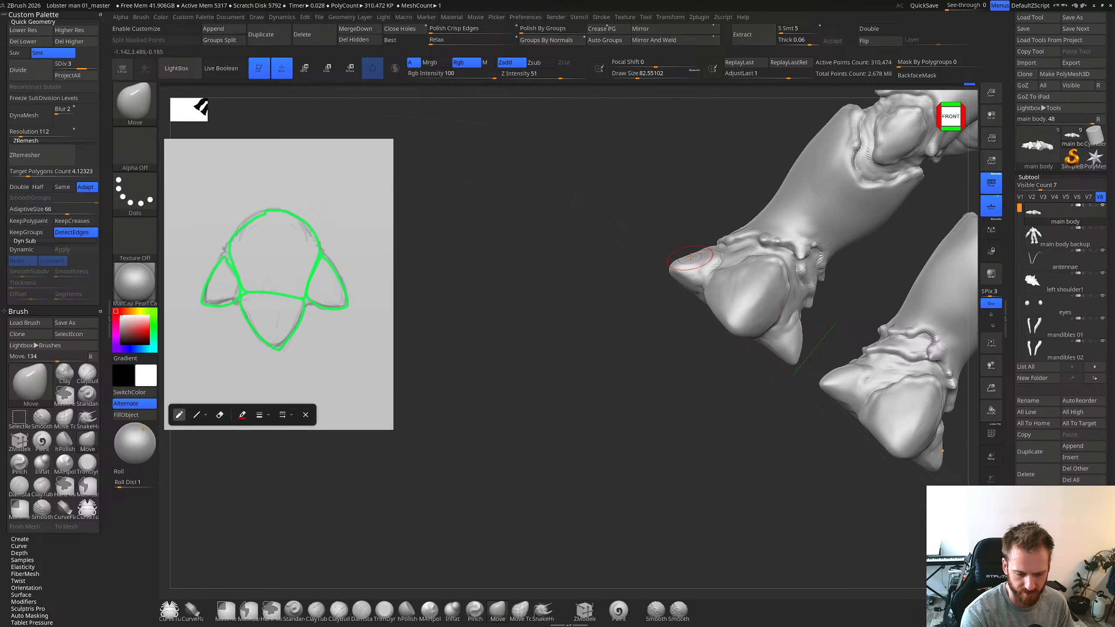
mouse_move(700, 232)
right_down()
mouse_move(712, 217)
mouse_move(747, 240)
mouse_move(773, 415)
mouse_move(722, 409)
mouse_move(633, 479)
right_up()
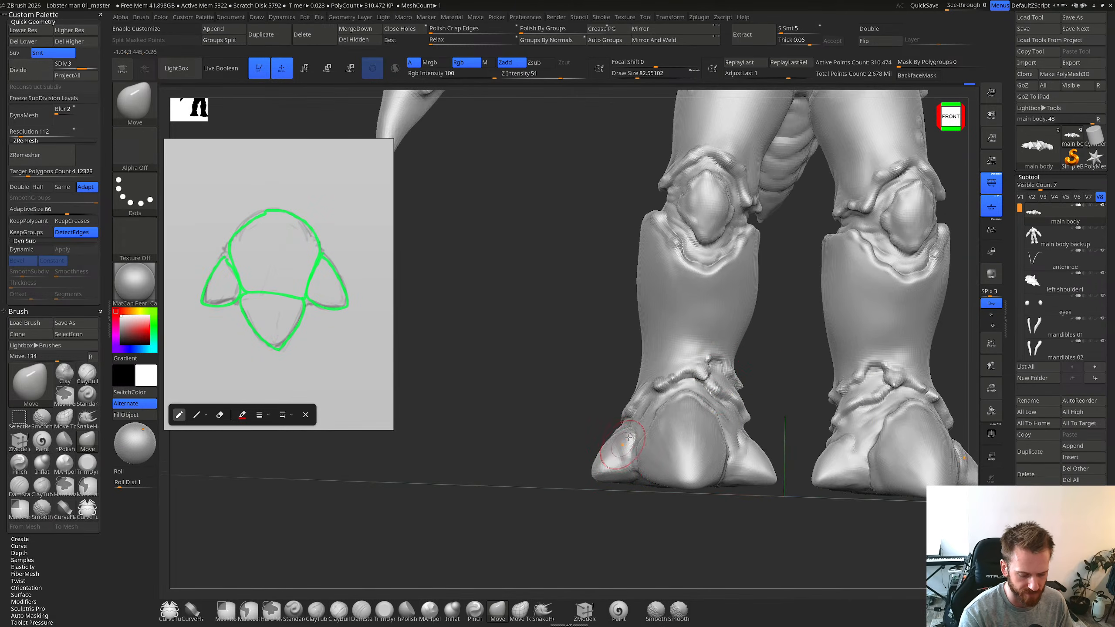
right_drag(653, 411, 692, 382)
Step: Reshape the inner edge of the large middle toe with the Move brush at draw size 112
key(s)
drag(693, 382, 695, 383)
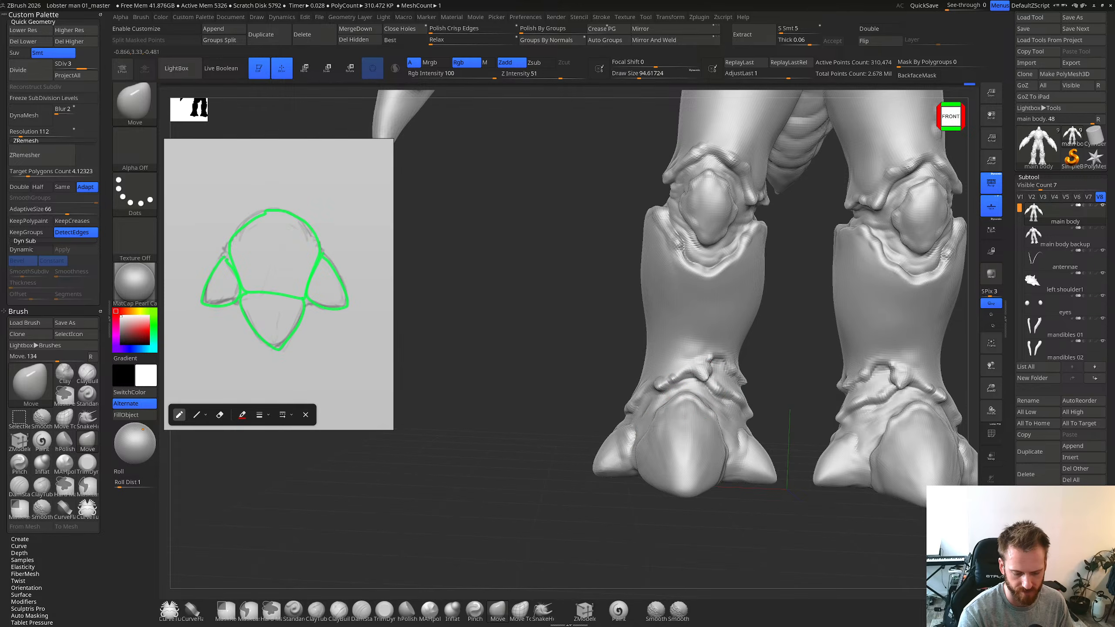
right_drag(652, 415, 724, 387)
key(s)
drag(731, 464, 734, 464)
drag(727, 463, 729, 434)
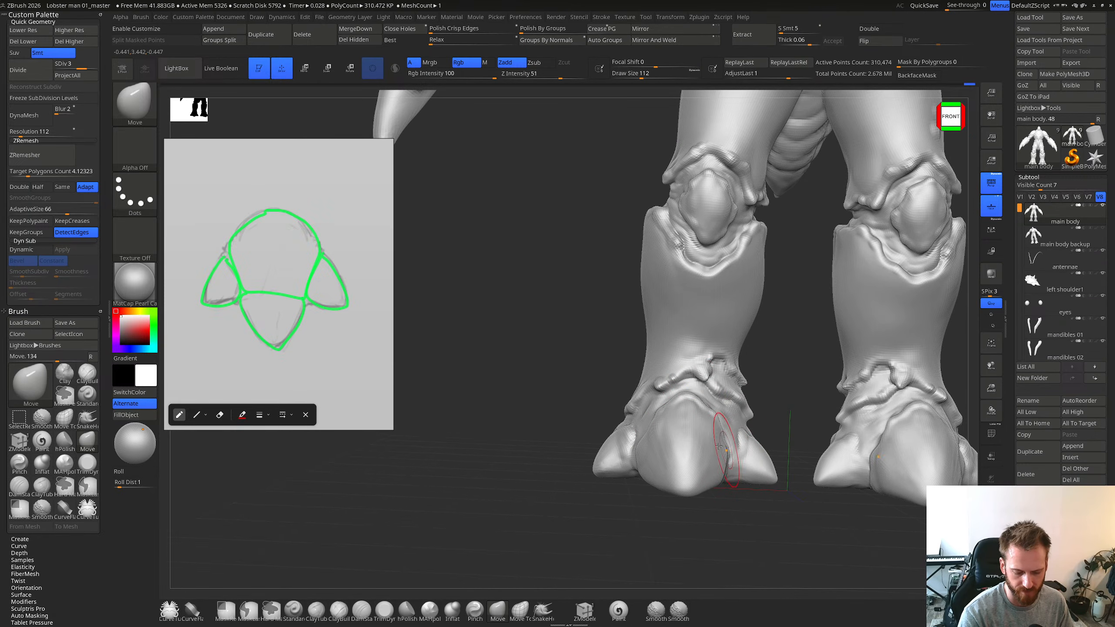
Step: Adjust the rounded outer side toe and its lower edge with the Move brush at draw size about 70
mouse_move(635, 449)
right_down()
mouse_move(641, 441)
mouse_move(600, 424)
mouse_move(586, 455)
right_up()
key(shift)
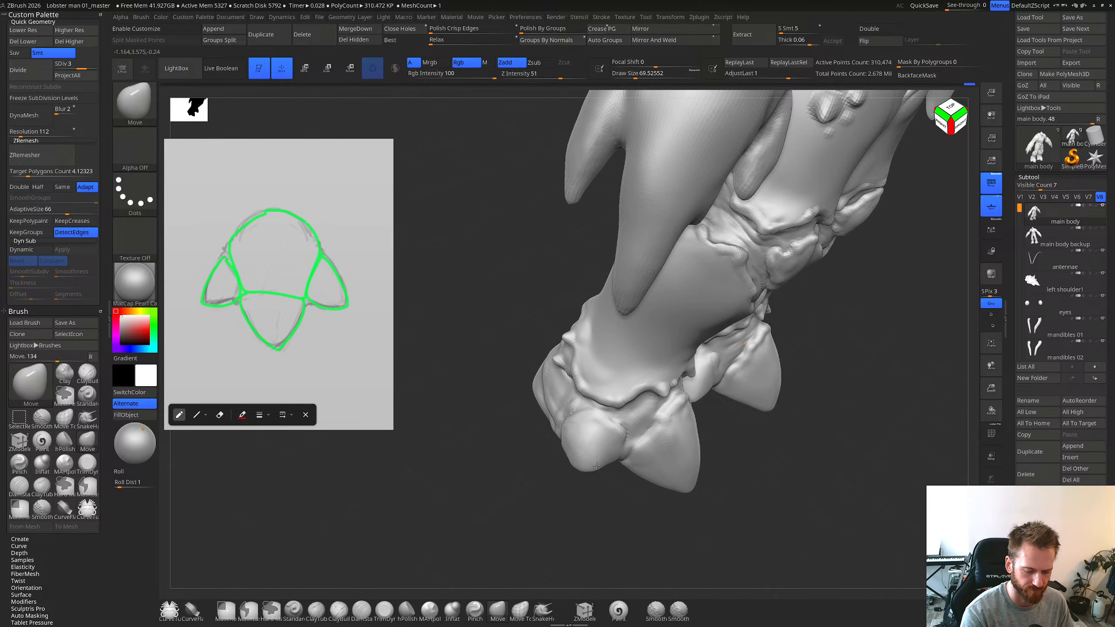
mouse_move(578, 446)
right_down()
mouse_move(625, 446)
mouse_move(581, 471)
mouse_move(554, 434)
mouse_move(556, 411)
mouse_move(562, 441)
right_up()
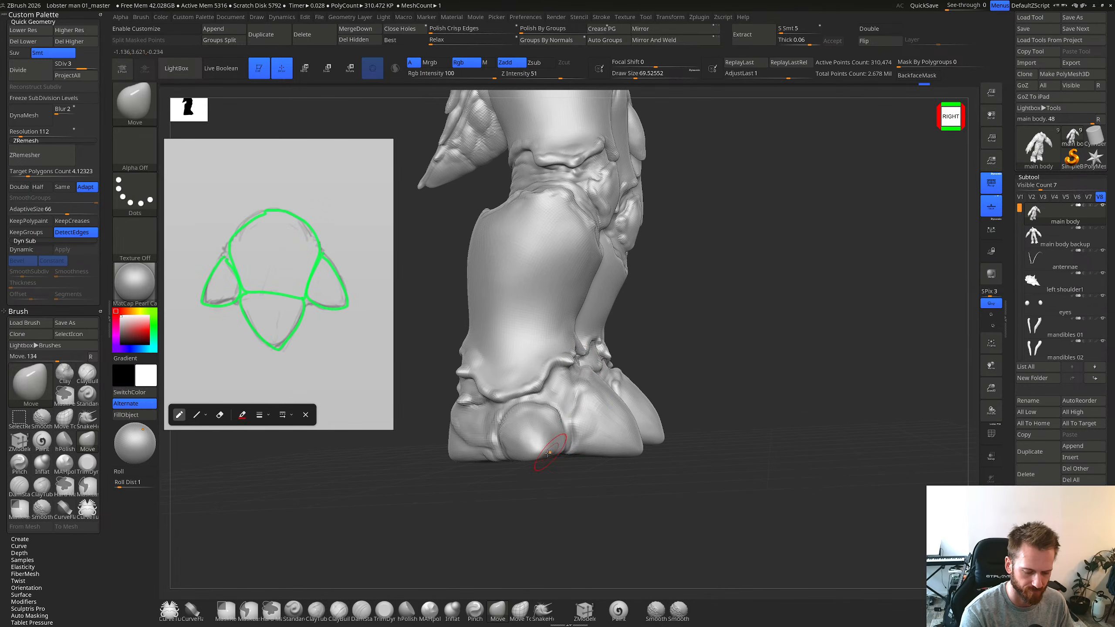
right_drag(613, 415, 605, 414)
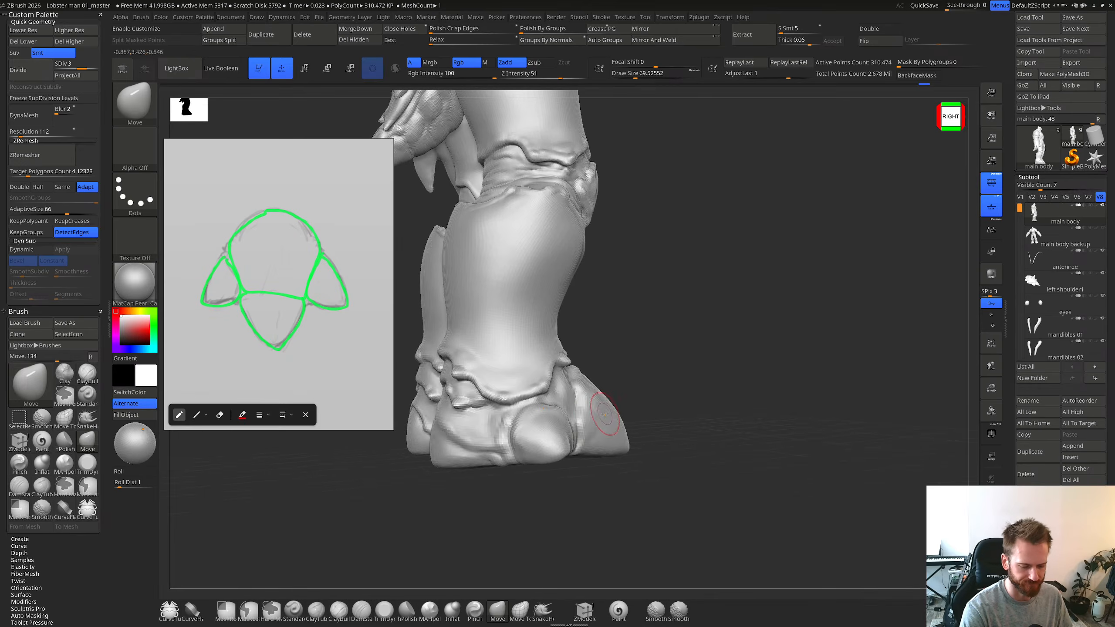
Step: Raise the main body to subdivision level 4 and smooth the side of the large middle toe
key(ctrl+d)
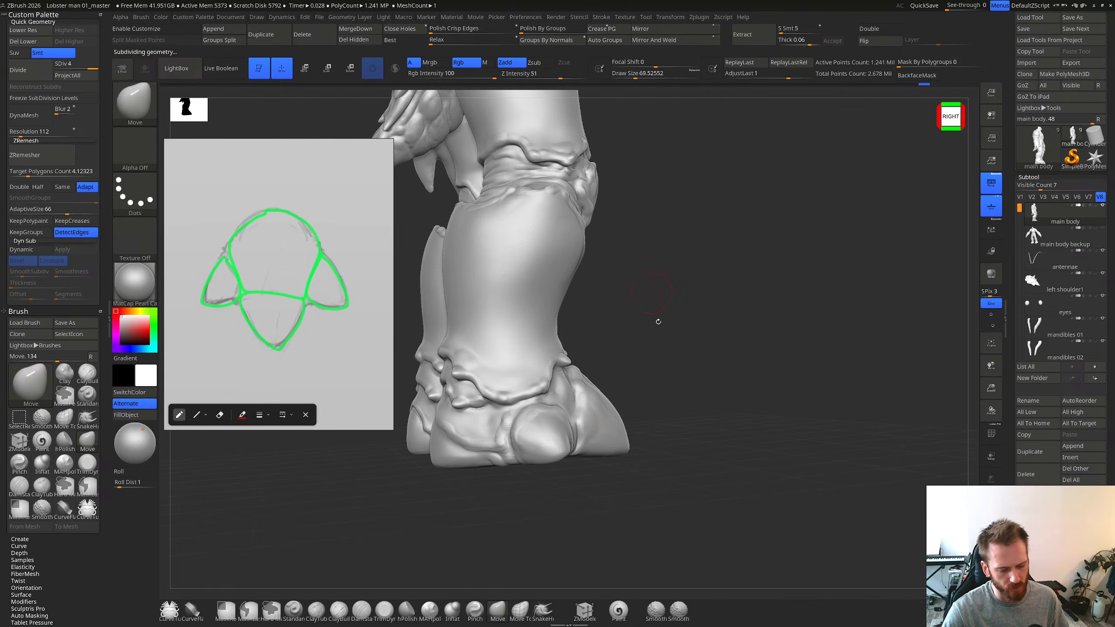
ctrl+right_drag(694, 383, 444, 240)
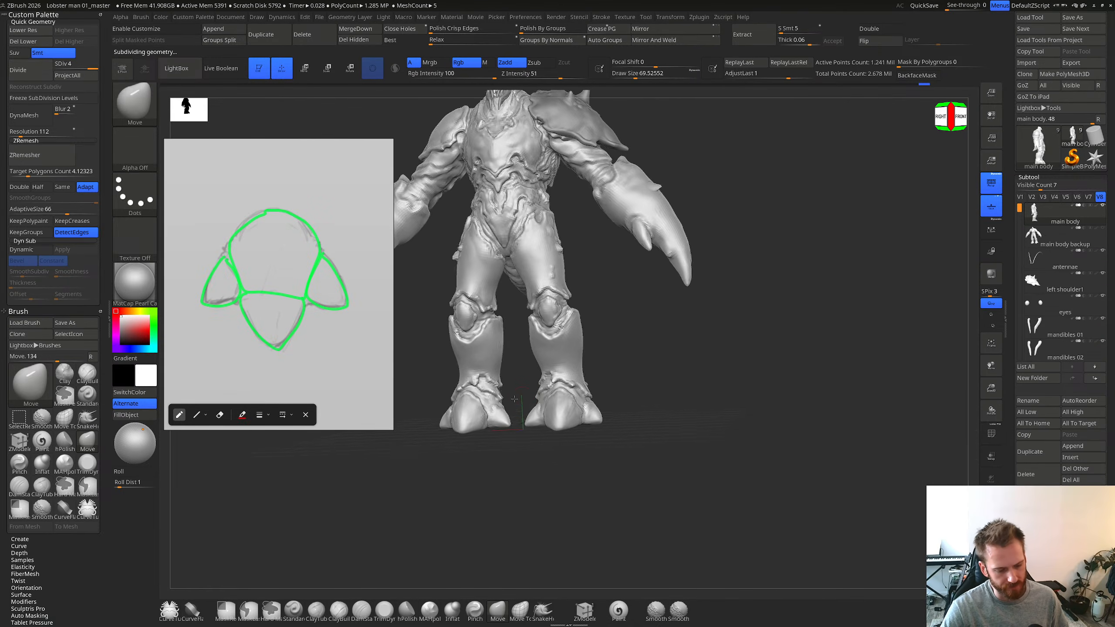
alt+right_drag(546, 398, 568, 424)
alt+right_drag(582, 358, 726, 350)
mouse_move(848, 361)
right_down()
mouse_move(765, 394)
mouse_move(598, 419)
right_up()
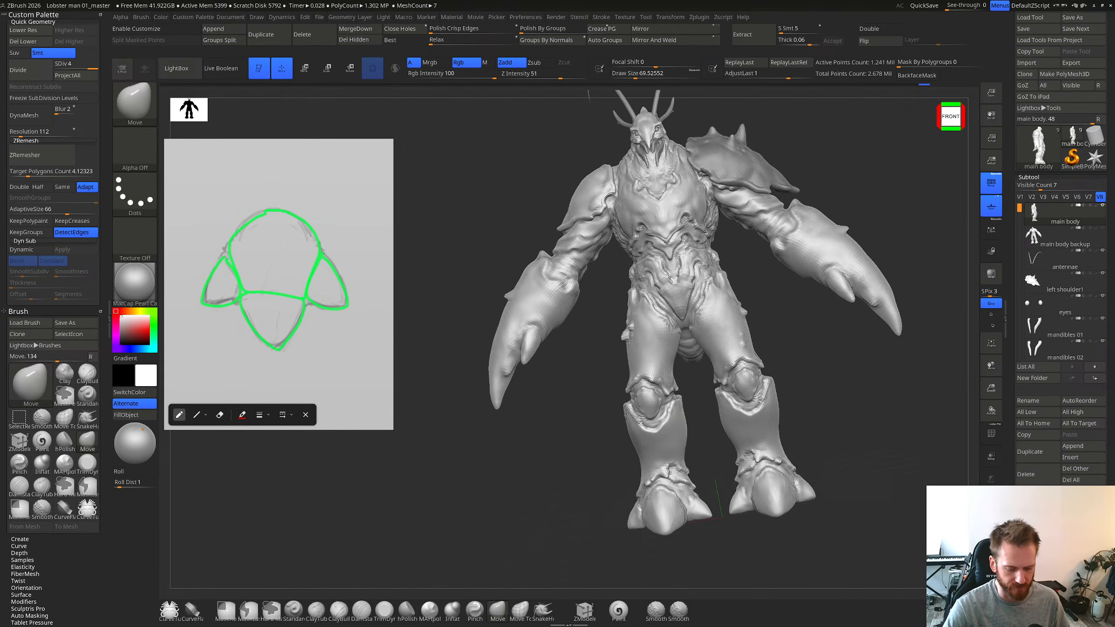
alt+right_drag(698, 430, 598, 386)
ctrl+right_drag(649, 444, 664, 468)
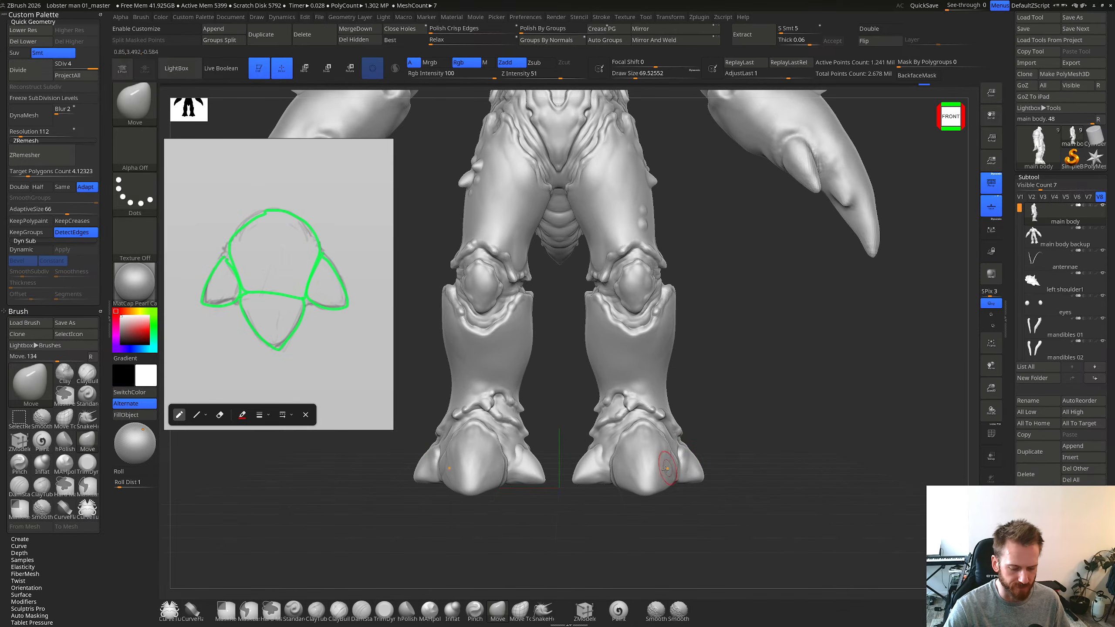
shift+drag(664, 468, 659, 473)
Step: Render the whole lobster man from a three-quarter front view and bring the concept and crustacean references into view for comparison
mouse_move(656, 451)
right_down()
mouse_move(739, 468)
mouse_move(737, 428)
right_up()
mouse_move(737, 428)
right_down()
mouse_move(771, 427)
mouse_move(773, 448)
mouse_move(780, 367)
mouse_move(676, 386)
mouse_move(670, 416)
mouse_move(695, 412)
mouse_move(638, 391)
mouse_move(659, 428)
mouse_move(690, 446)
mouse_move(714, 436)
mouse_move(694, 433)
mouse_move(684, 411)
right_up()
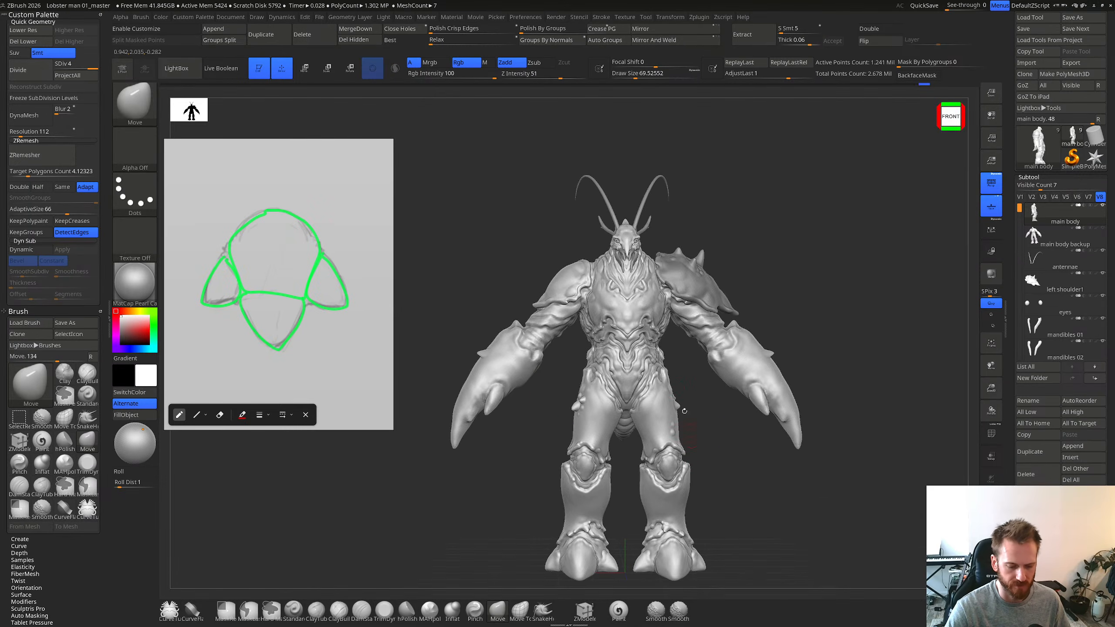
mouse_move(730, 337)
right_down()
mouse_move(722, 330)
mouse_move(760, 352)
mouse_move(746, 364)
mouse_move(777, 354)
right_up()
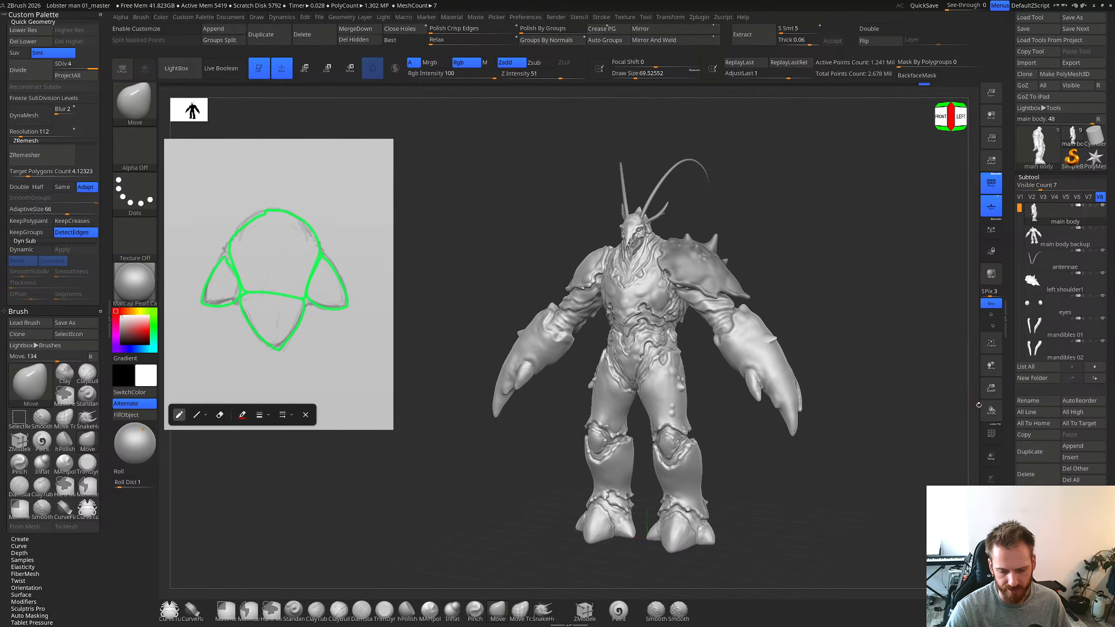
click(991, 273)
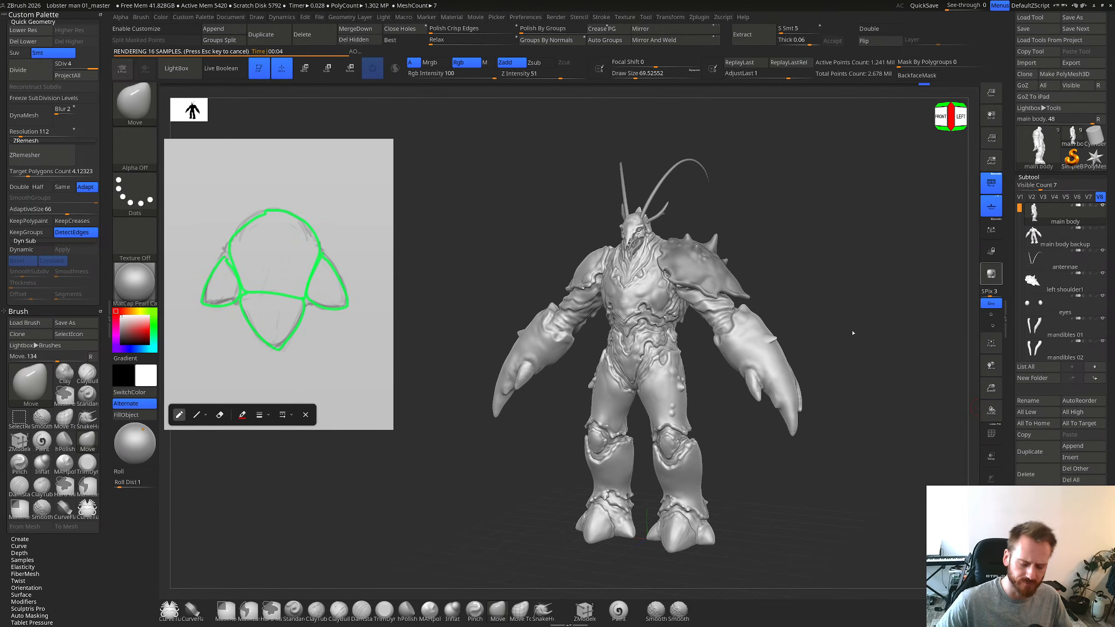
scroll(315, 281, down, 10)
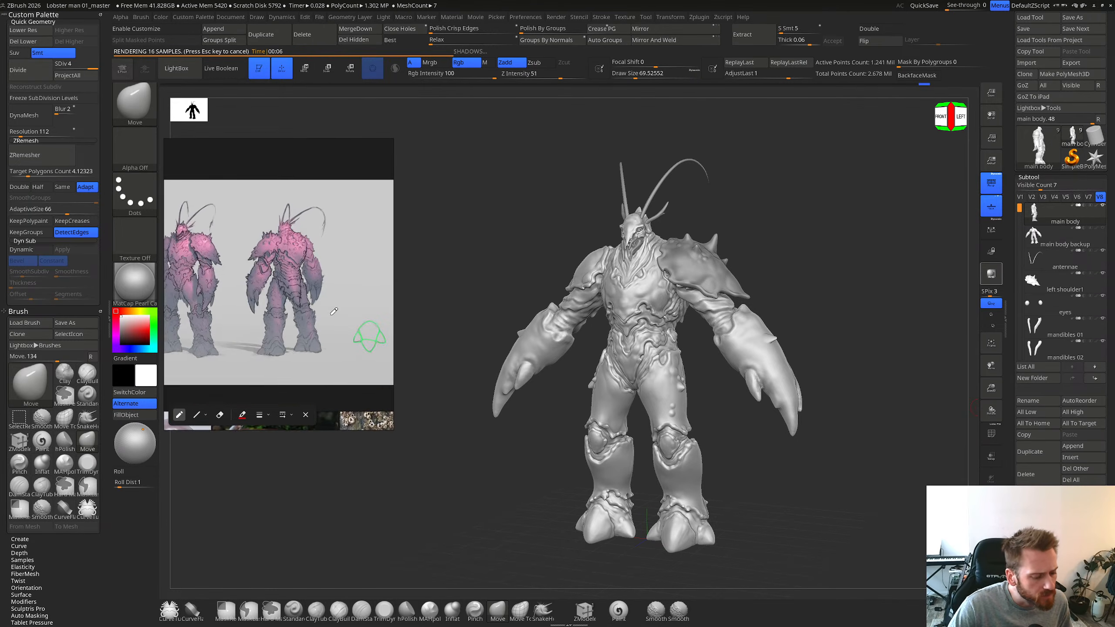
scroll(342, 303, up, 2)
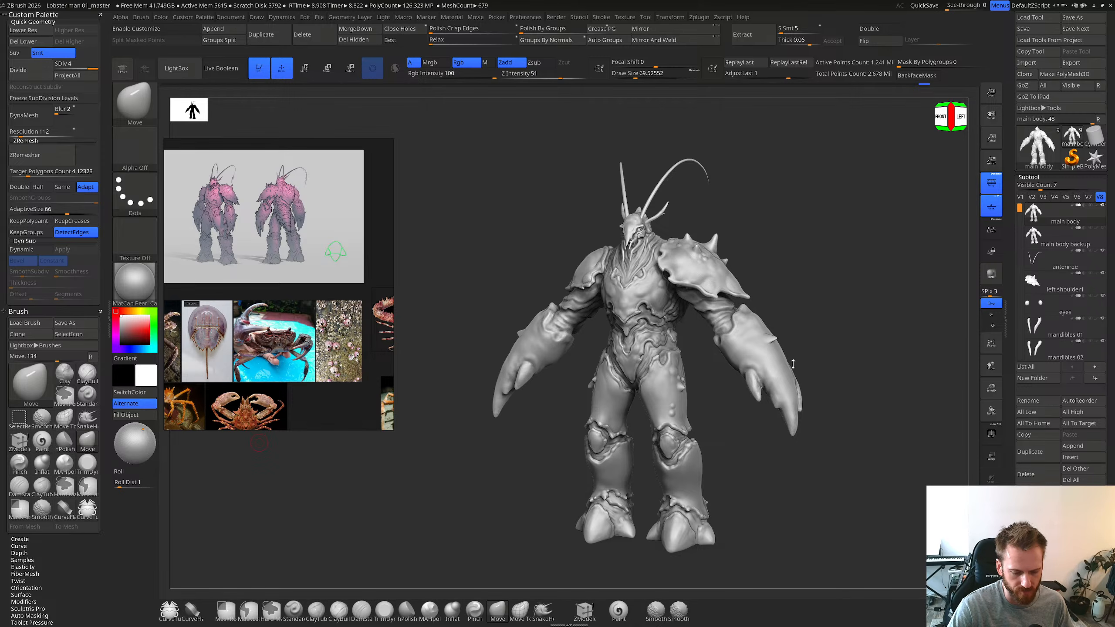
Step: Mask the elbow section between upper arm and claw on both arms and turn it into its own polygroup, with polyframe displayed
alt+drag(779, 328, 790, 363)
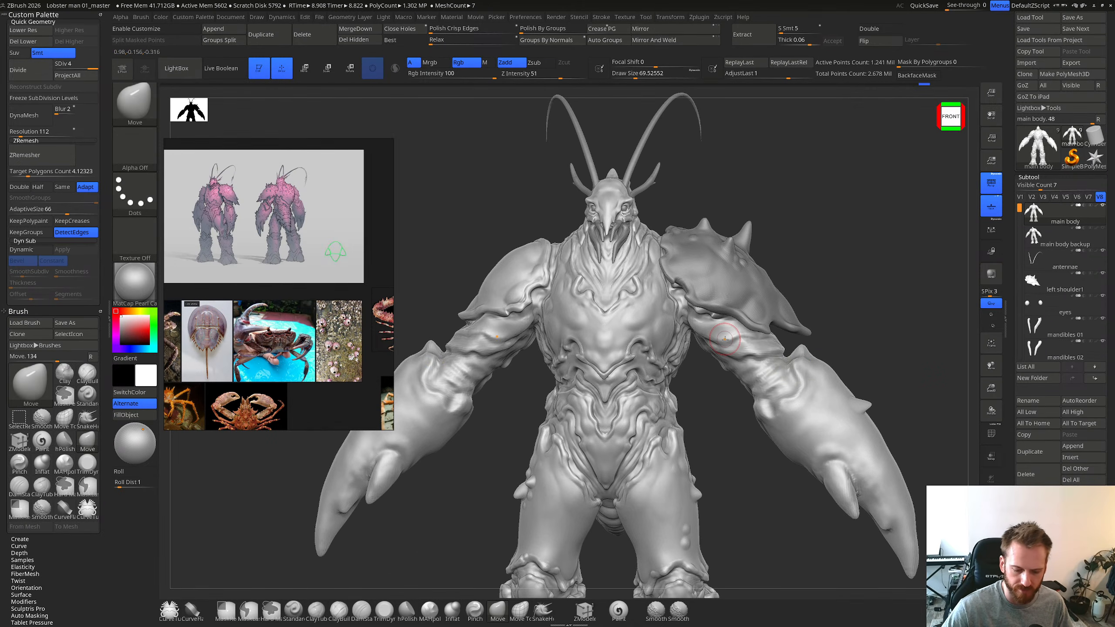
key(ctrl)
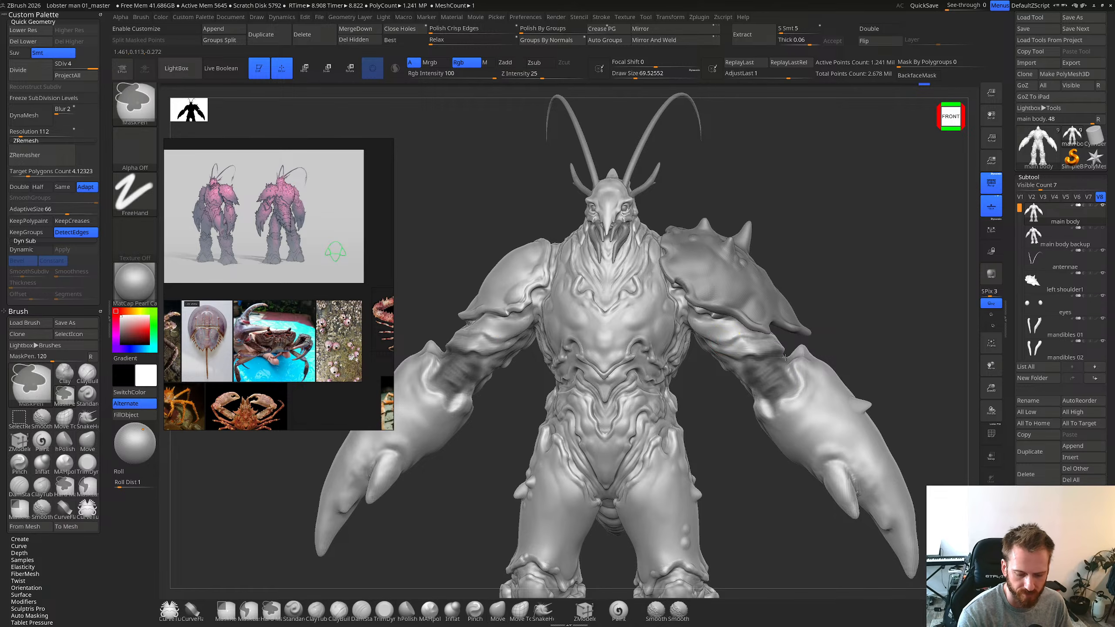
mouse_move(730, 374)
ctrl+mouse_down()
mouse_move(746, 343)
mouse_move(775, 344)
mouse_move(785, 384)
mouse_move(764, 397)
ctrl+mouse_up()
key(shift+f)
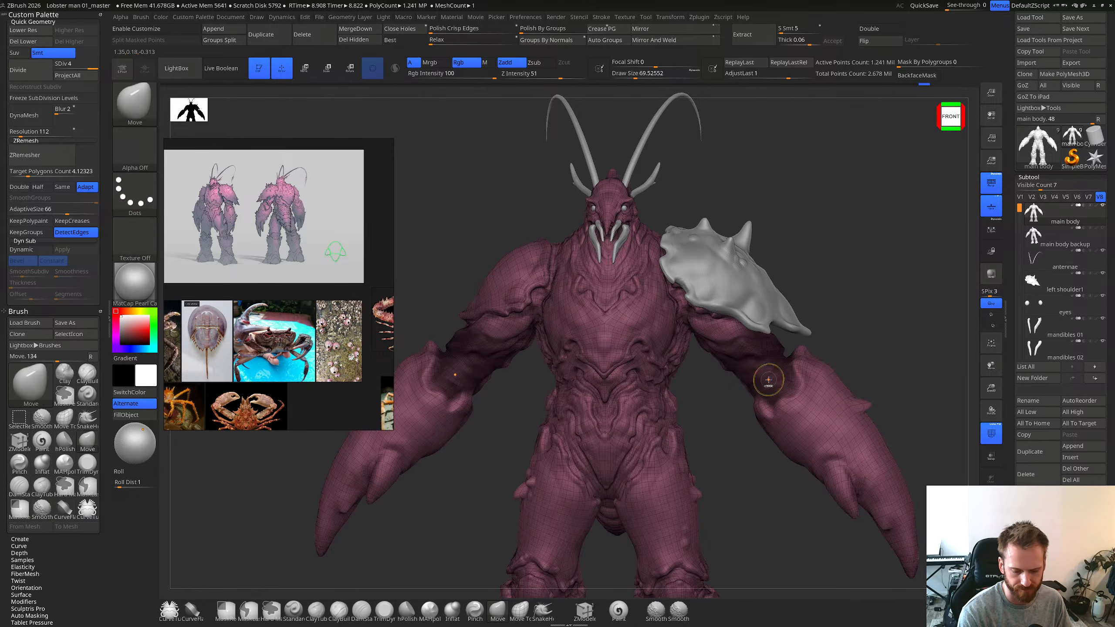
key(ctrl+w)
drag(843, 384, 870, 388)
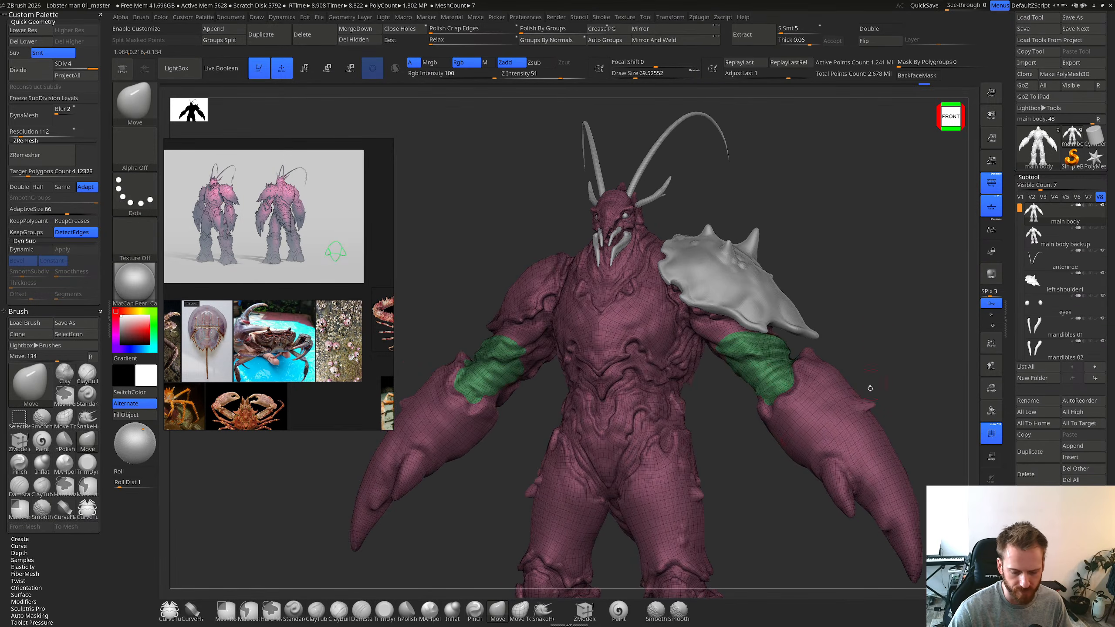
Step: Return both elbow sections to the main body's single polygroup, turn off the polyframe display, and show the whole figure from a three-quarter front angle
drag(752, 429, 856, 444)
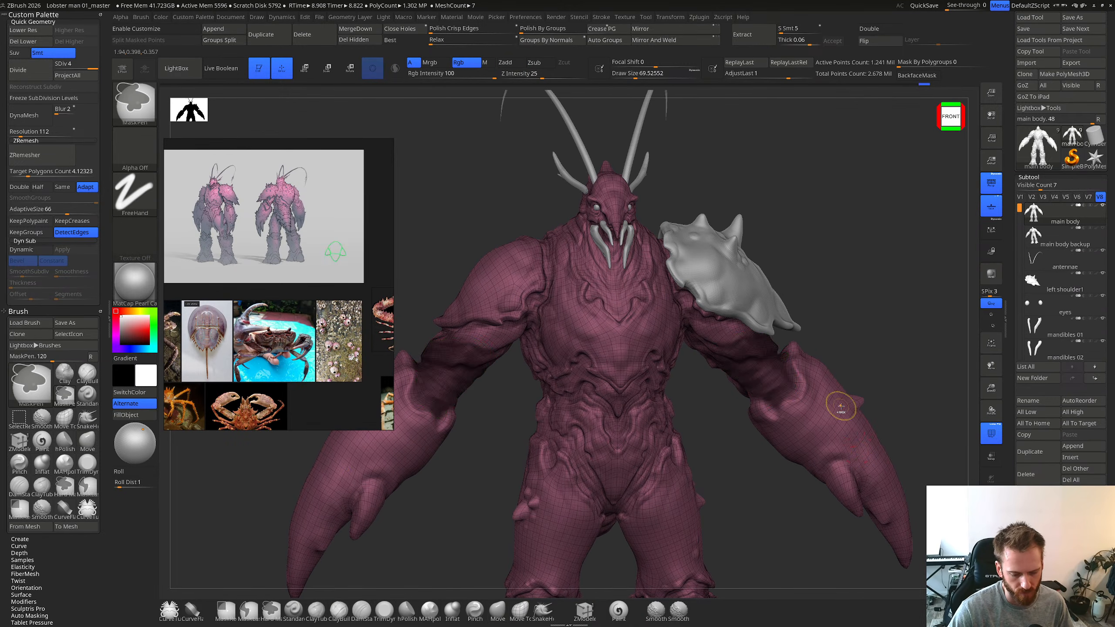
ctrl+right_drag(864, 322, 813, 343)
alt+right_drag(870, 364, 869, 365)
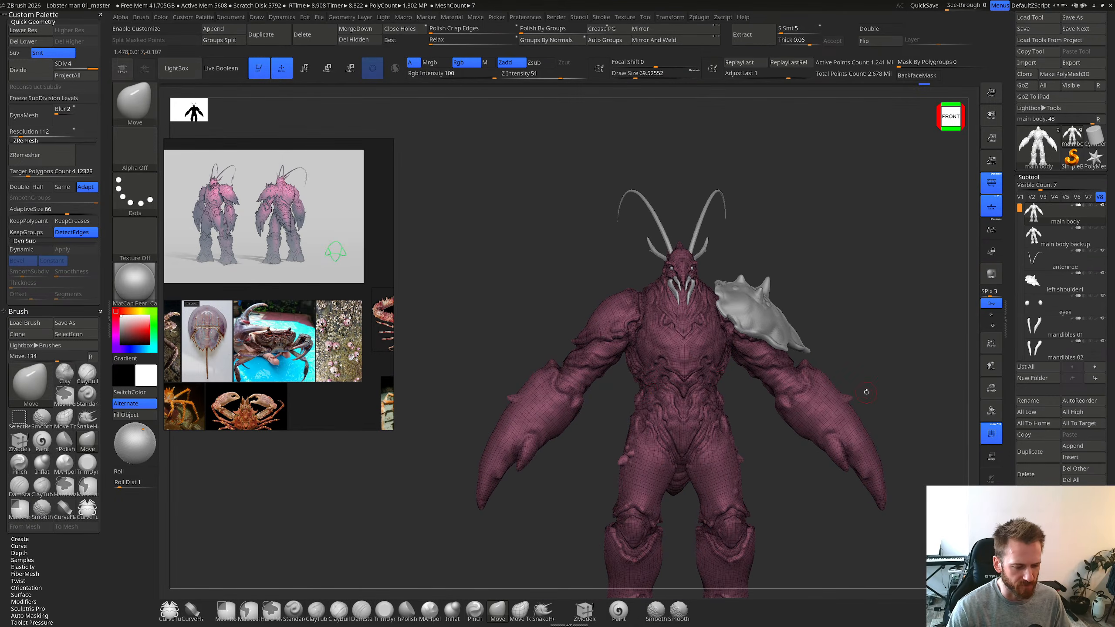
mouse_move(854, 409)
right_down()
mouse_move(812, 390)
mouse_move(795, 349)
mouse_move(682, 380)
mouse_move(701, 346)
right_up()
key(shift+f)
alt+right_drag(701, 346, 682, 316)
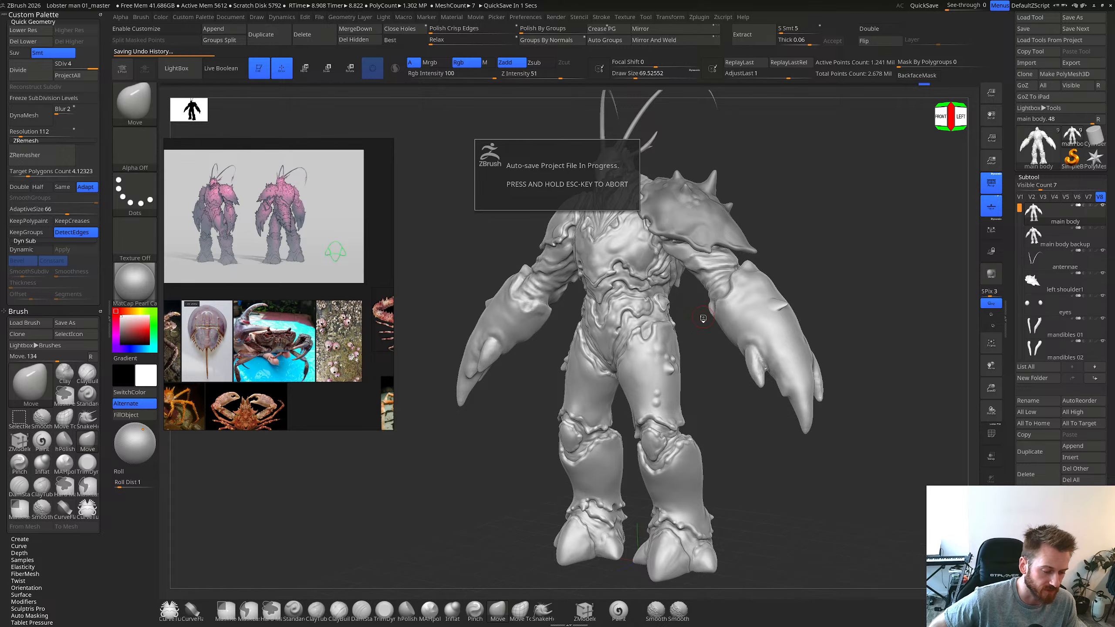
Step: Examine the crab references and the concept art's head, shoulders and torso up close, then its full front and back figures against the sculpt
scroll(258, 360, up, 5)
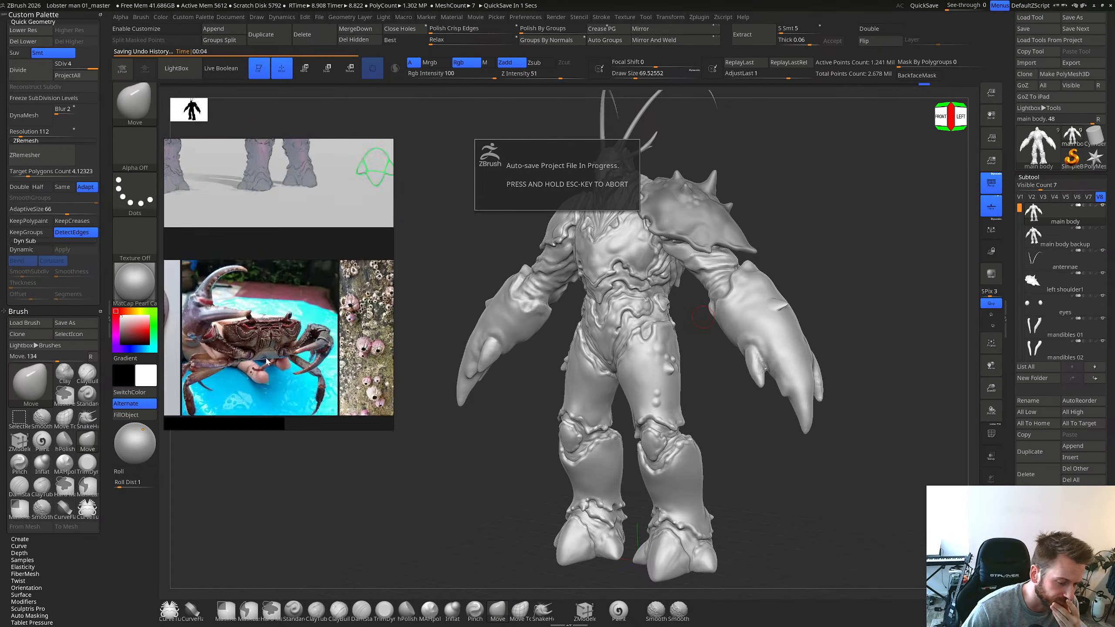
scroll(263, 363, down, 8)
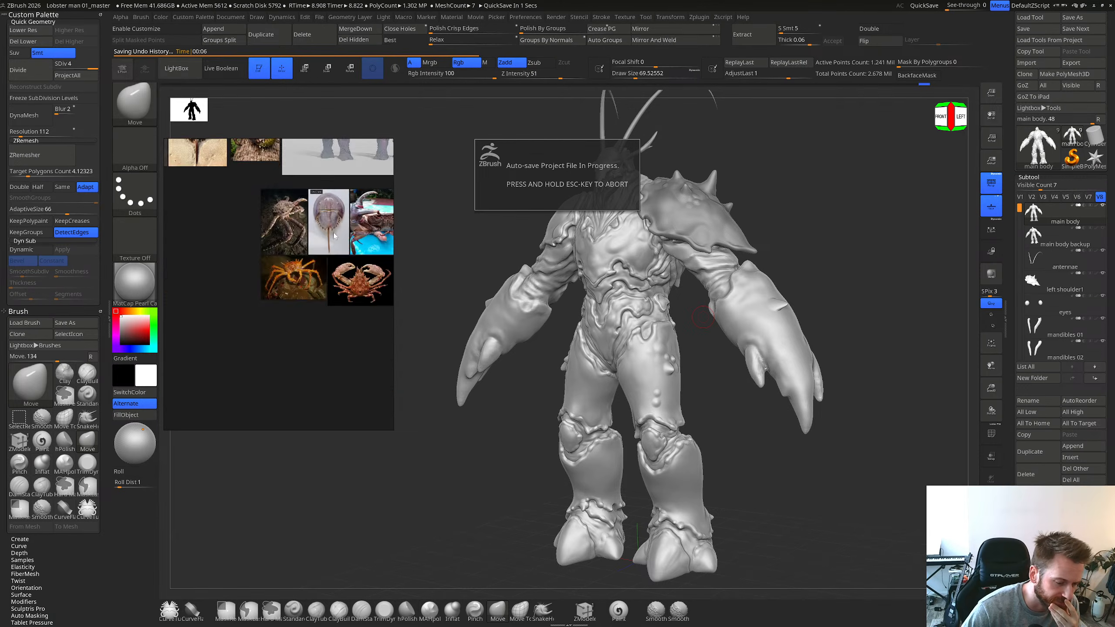
scroll(272, 368, up, 10)
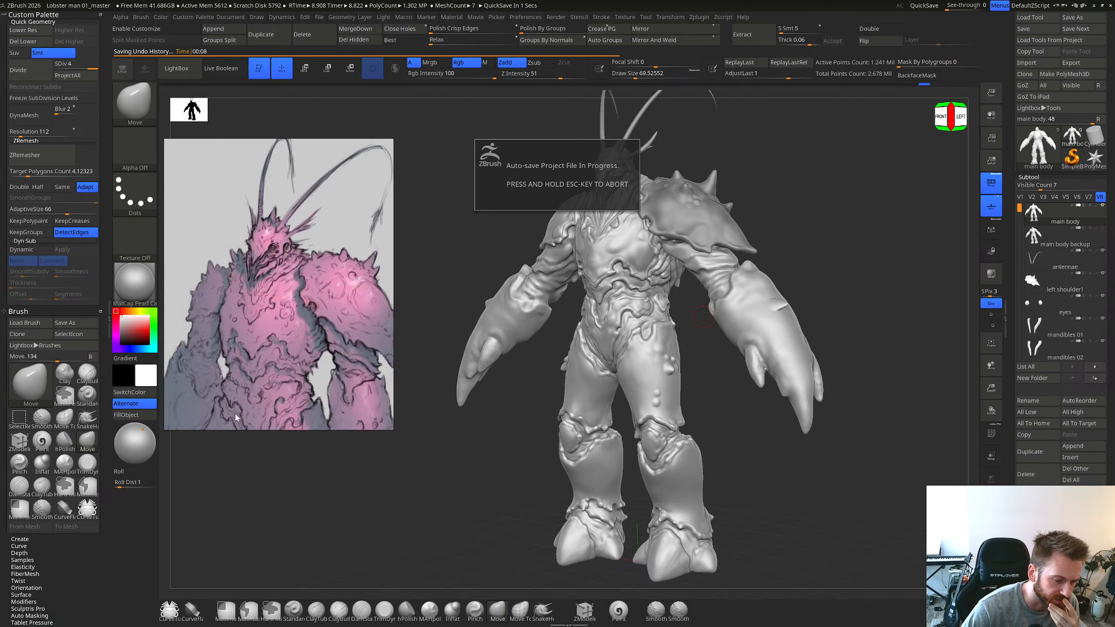
scroll(274, 283, down, 4)
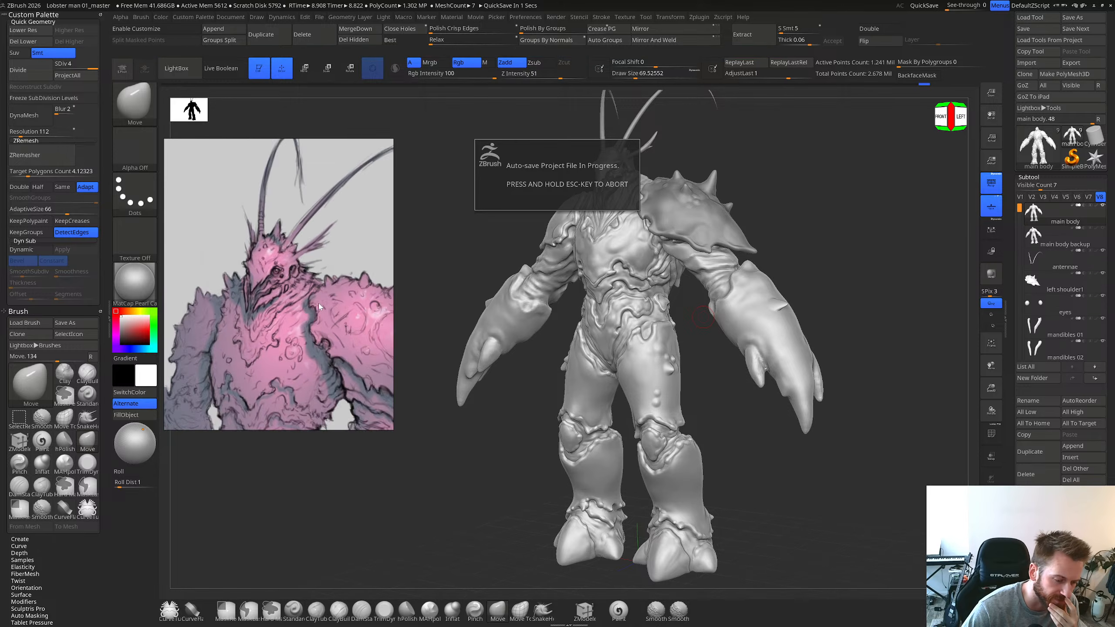
scroll(263, 278, down, 6)
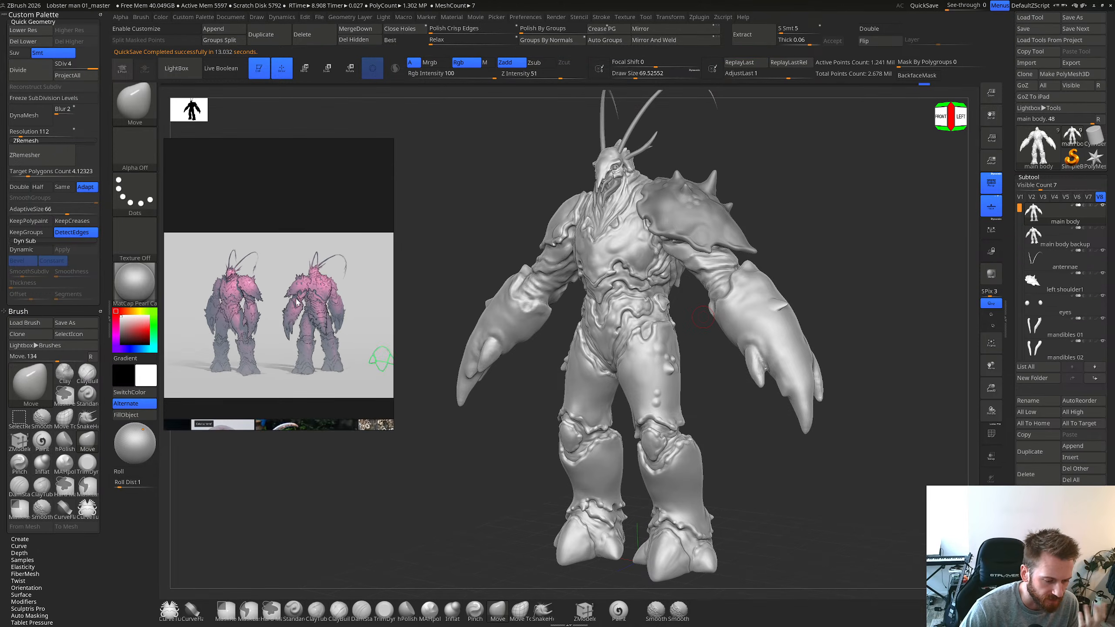
scroll(291, 303, down, 5)
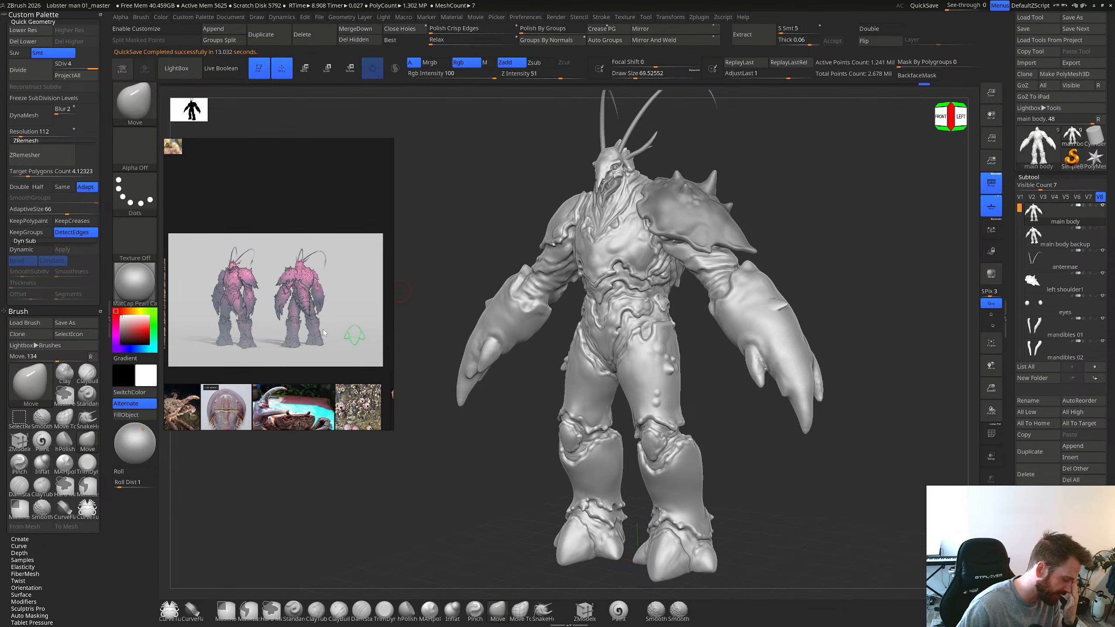
scroll(324, 315, down, 1)
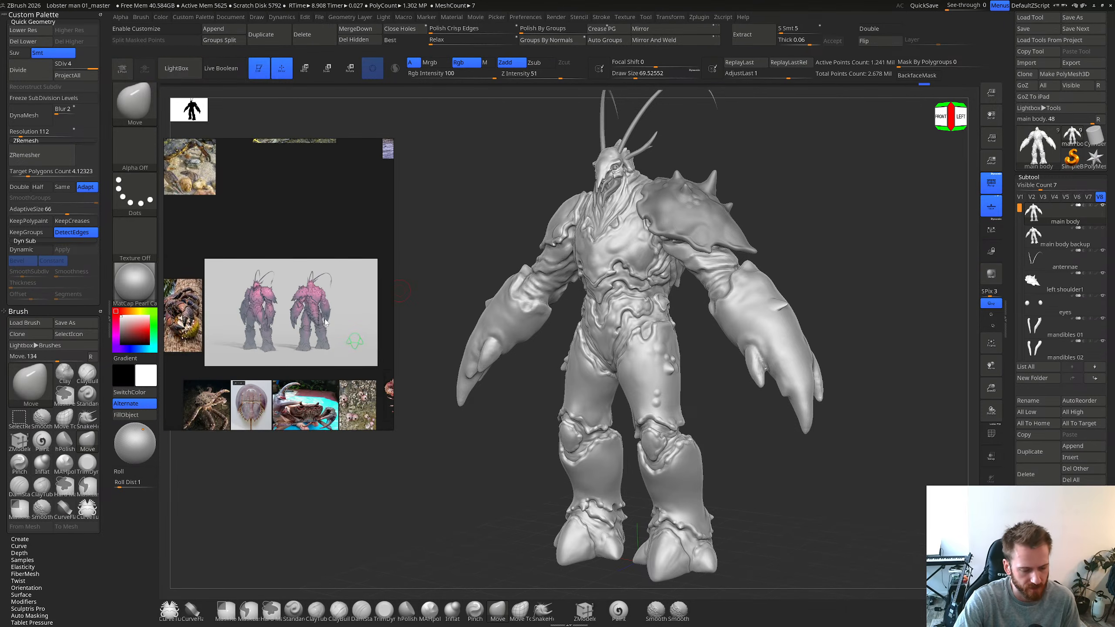